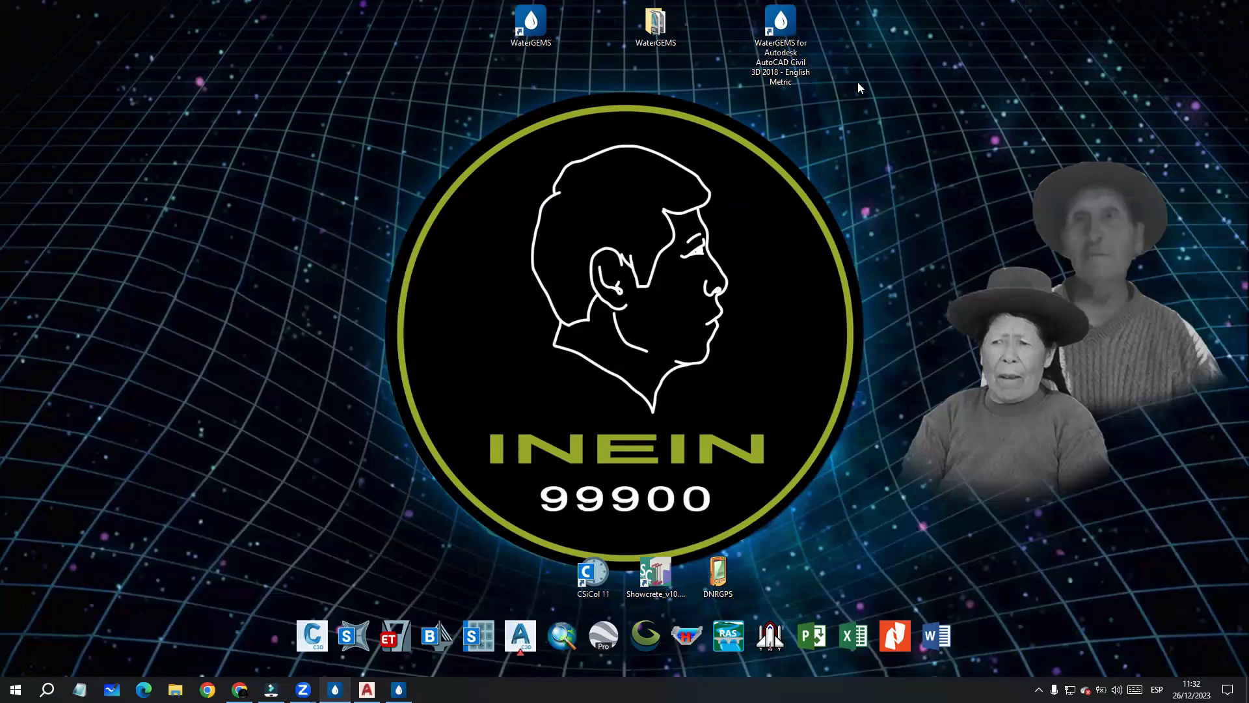
Step: Switch to WaterGEMS and survey its general, layout, analysis and component commands in the empty Untitled1.wtg model
left_click(531, 24)
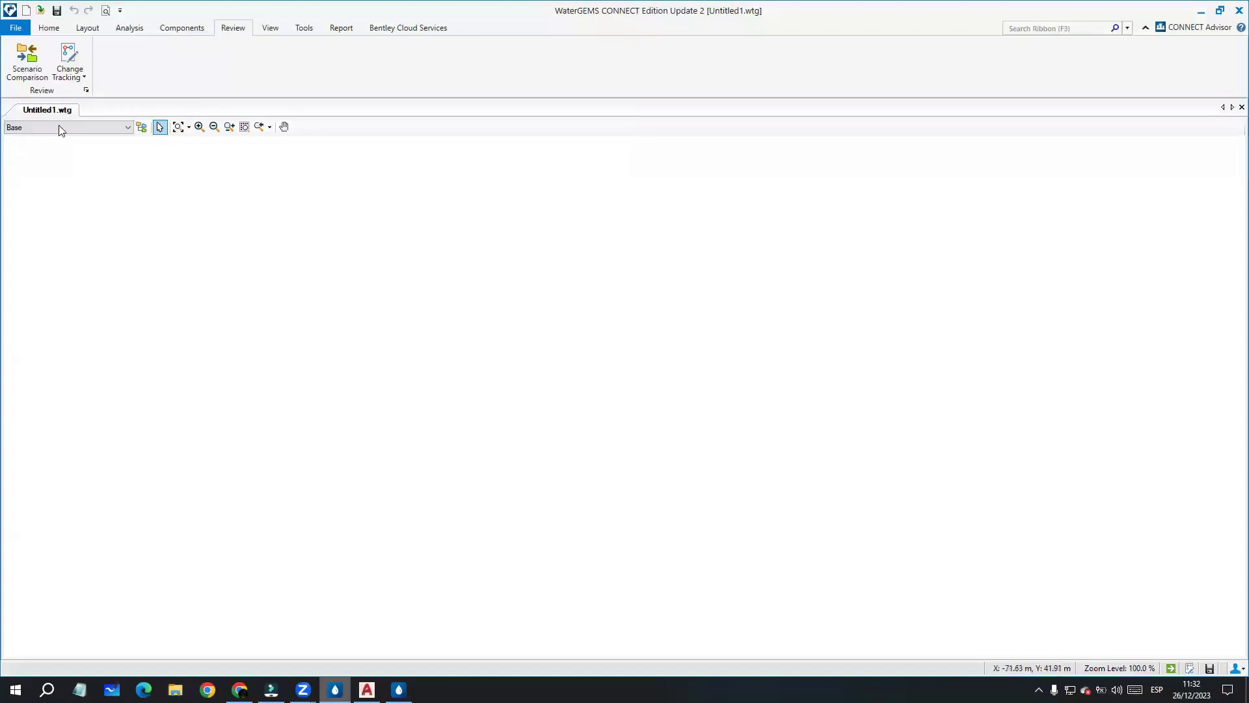
left_click(48, 30)
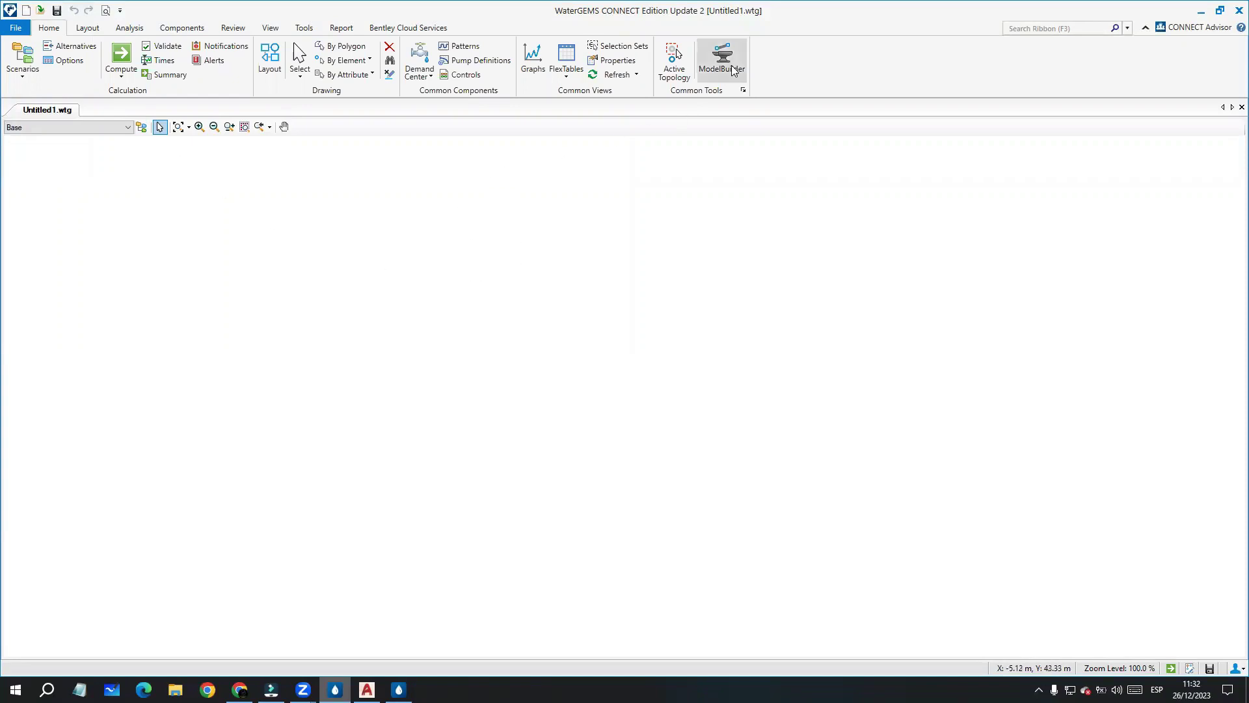
left_click_drag(254, 272, 228, 248)
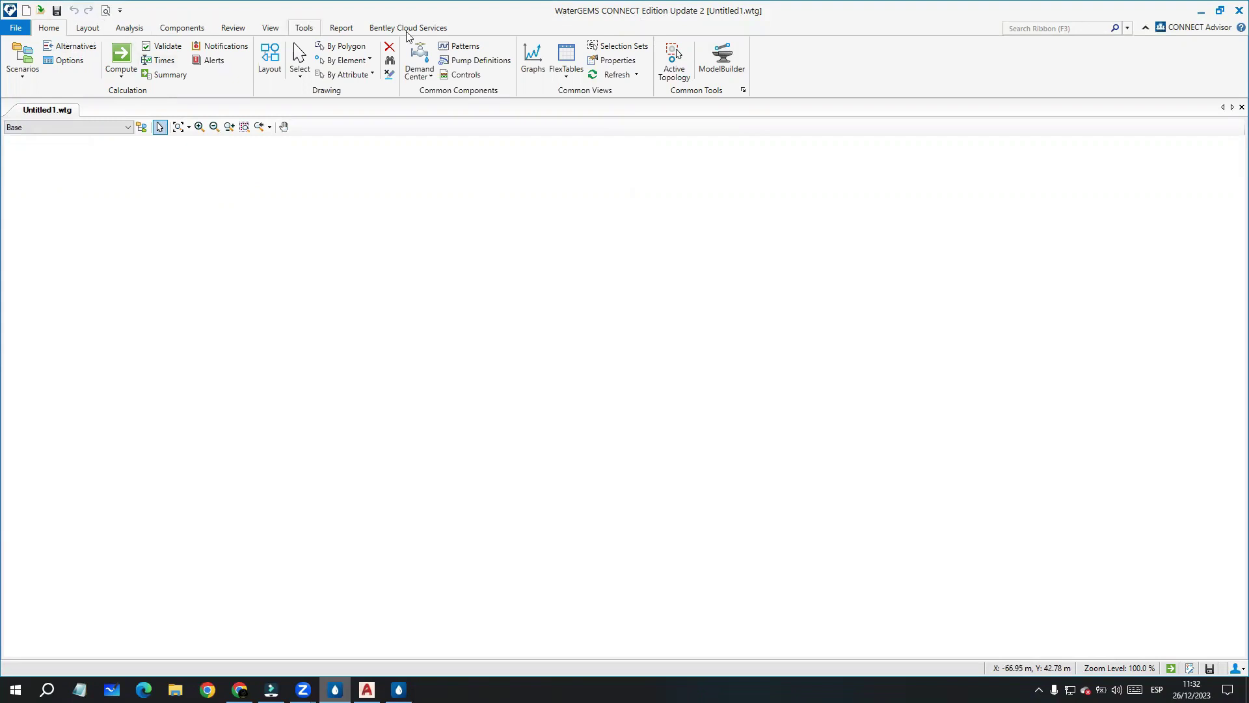
left_click(87, 28)
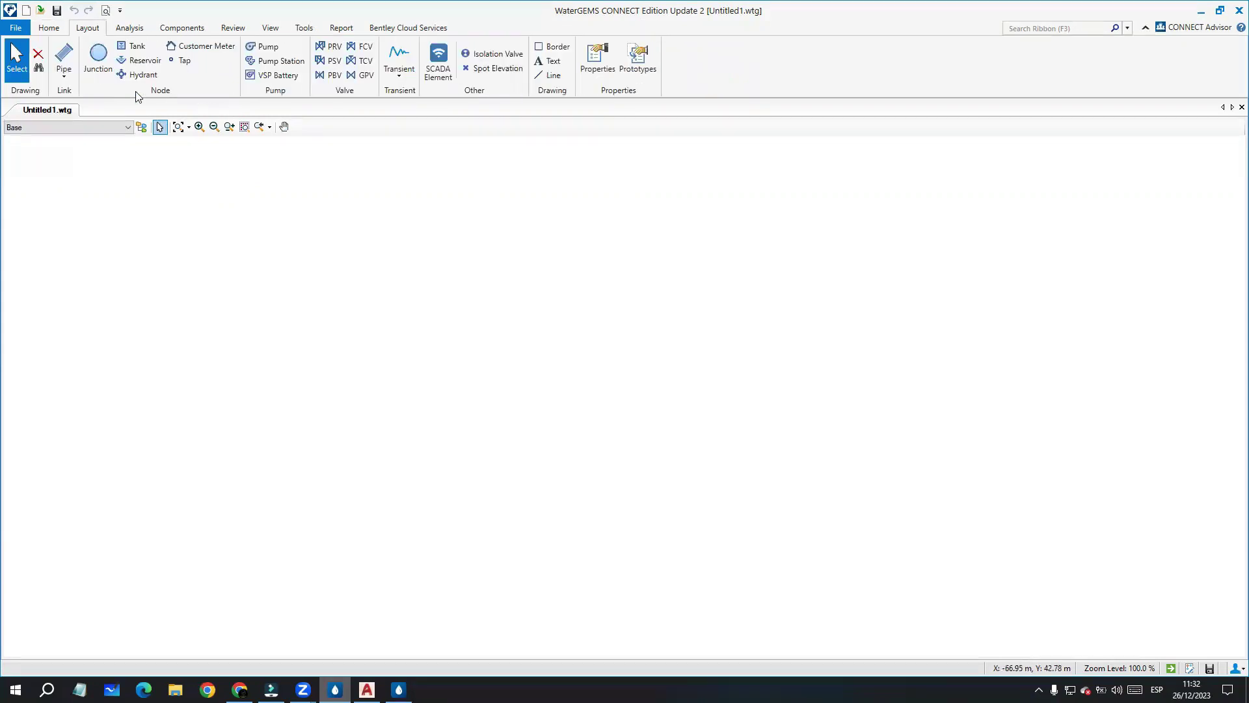
left_click(129, 28)
left_click(179, 27)
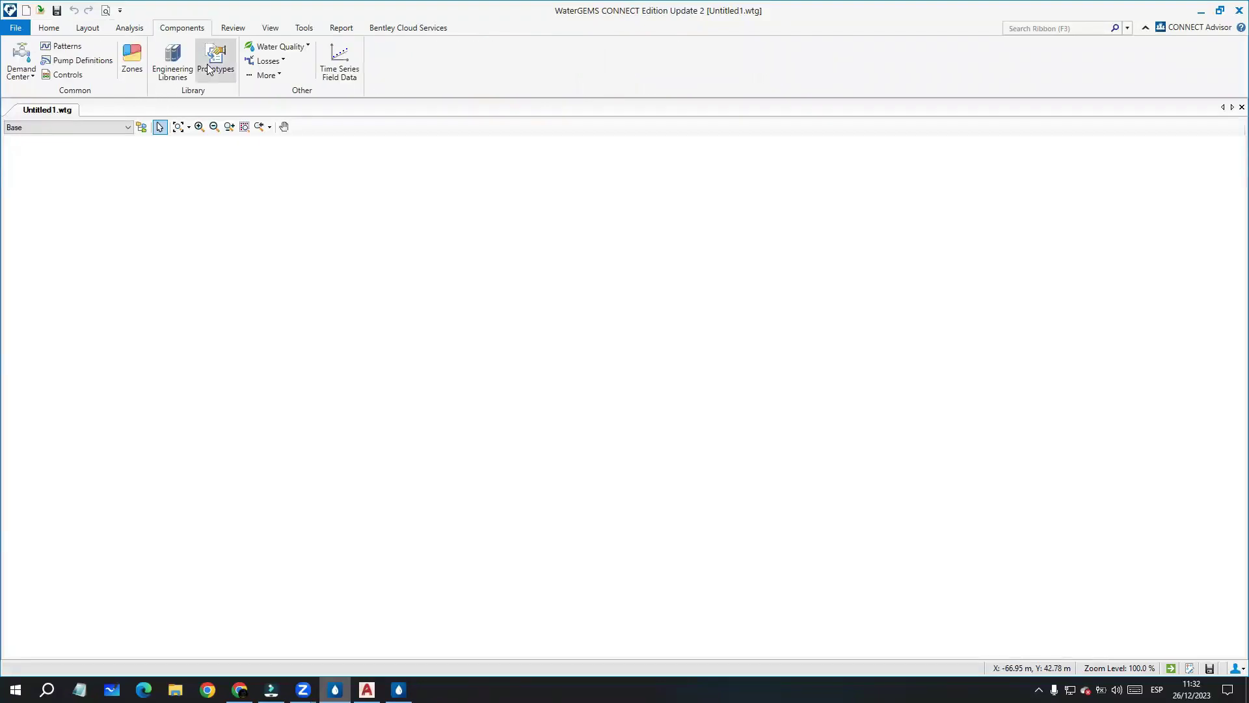
left_click(129, 28)
left_click(88, 28)
left_click(49, 28)
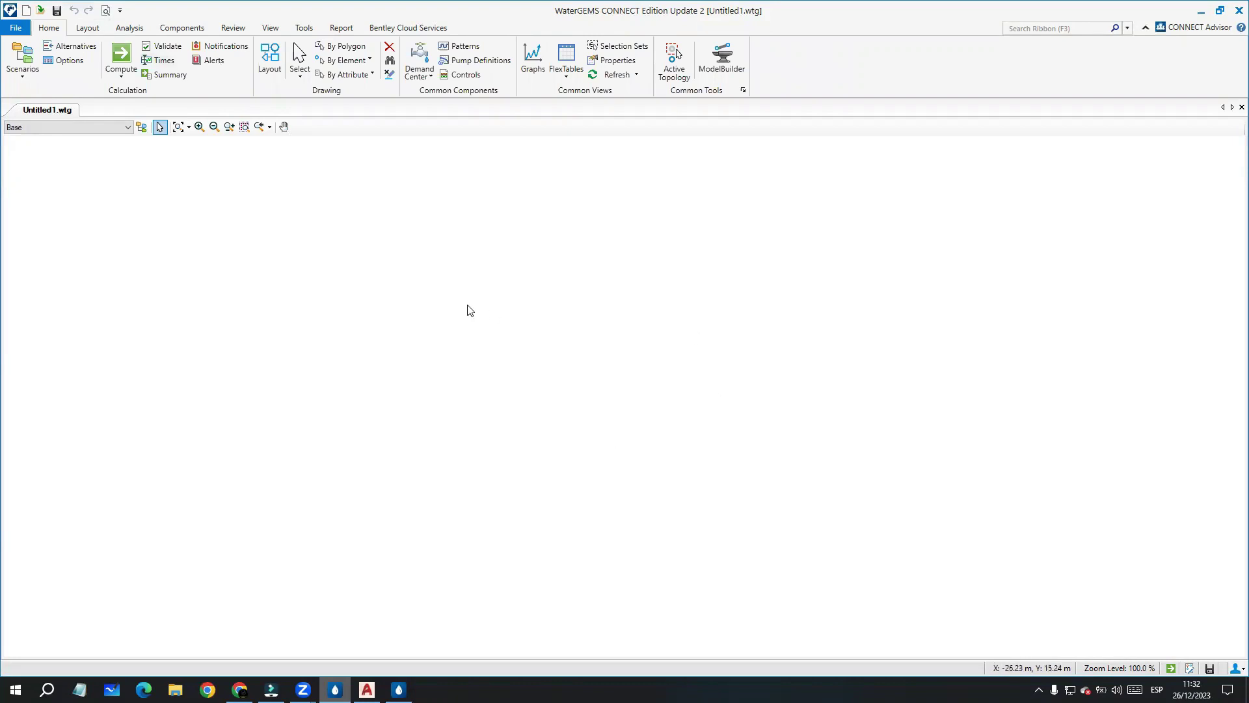
left_click_drag(495, 289, 432, 235)
Step: Examine the network layout elements and the analysis, component, view, model creation and report commands one group after another
left_click(88, 28)
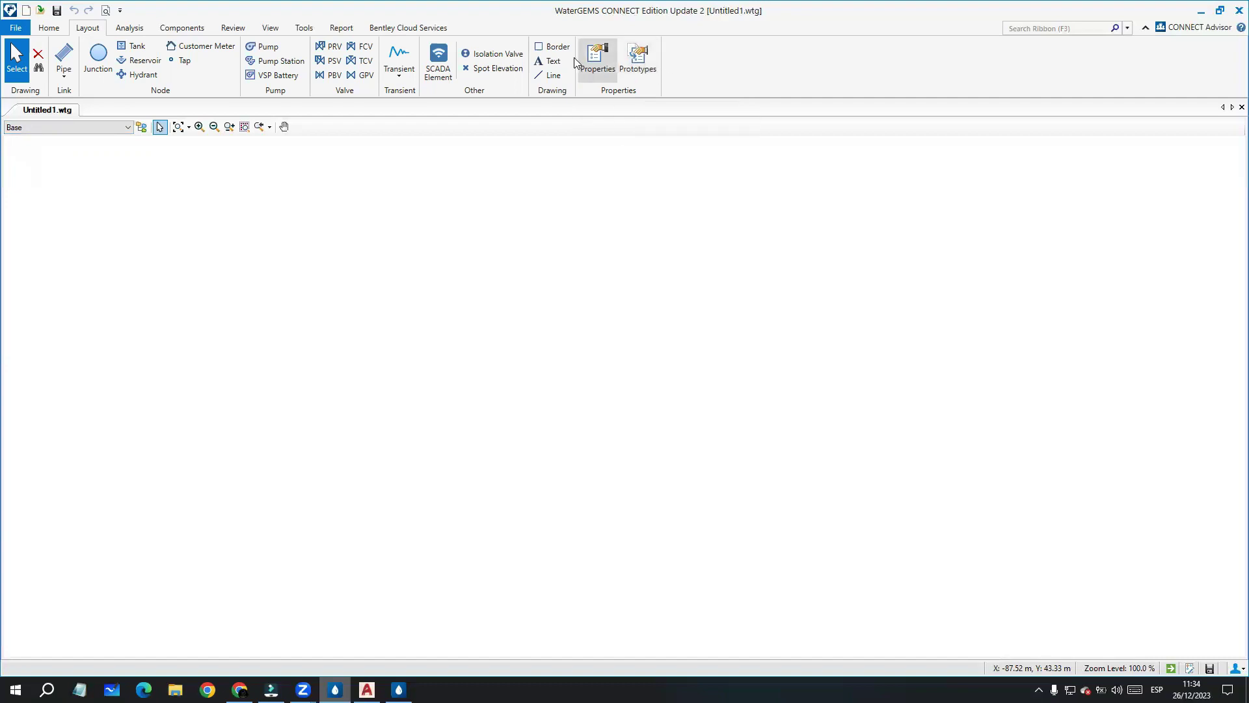
left_click(130, 28)
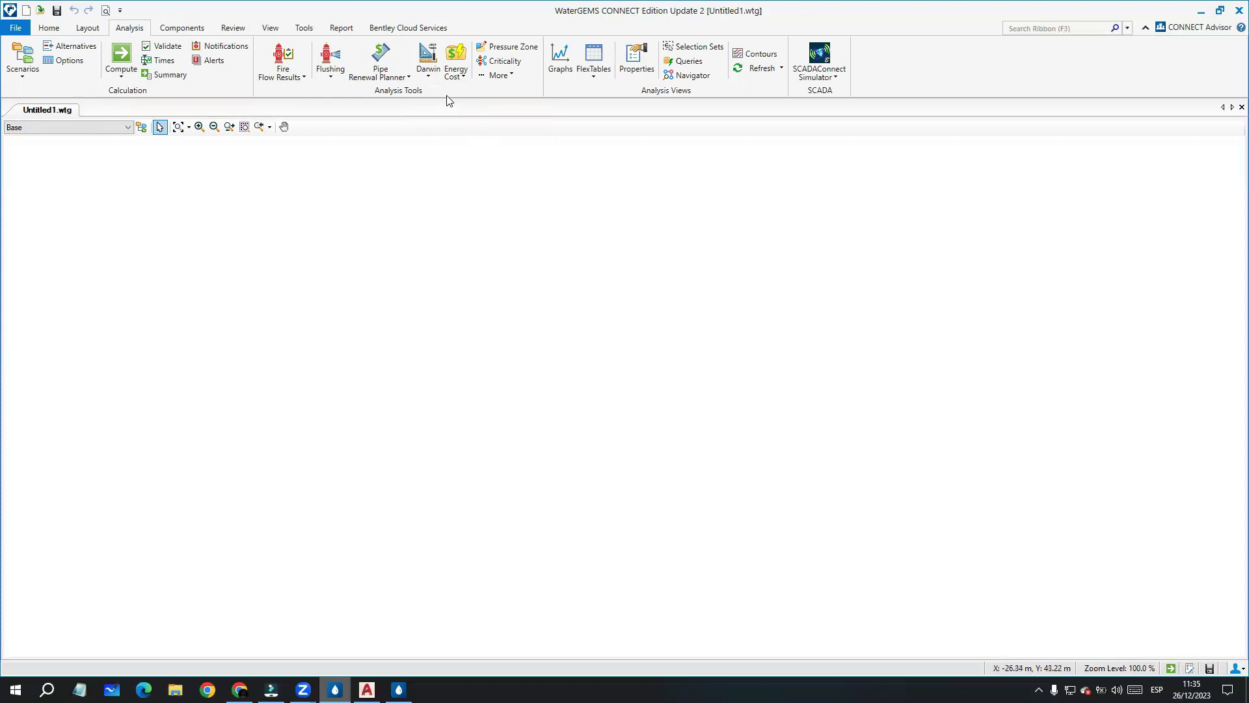
left_click(182, 27)
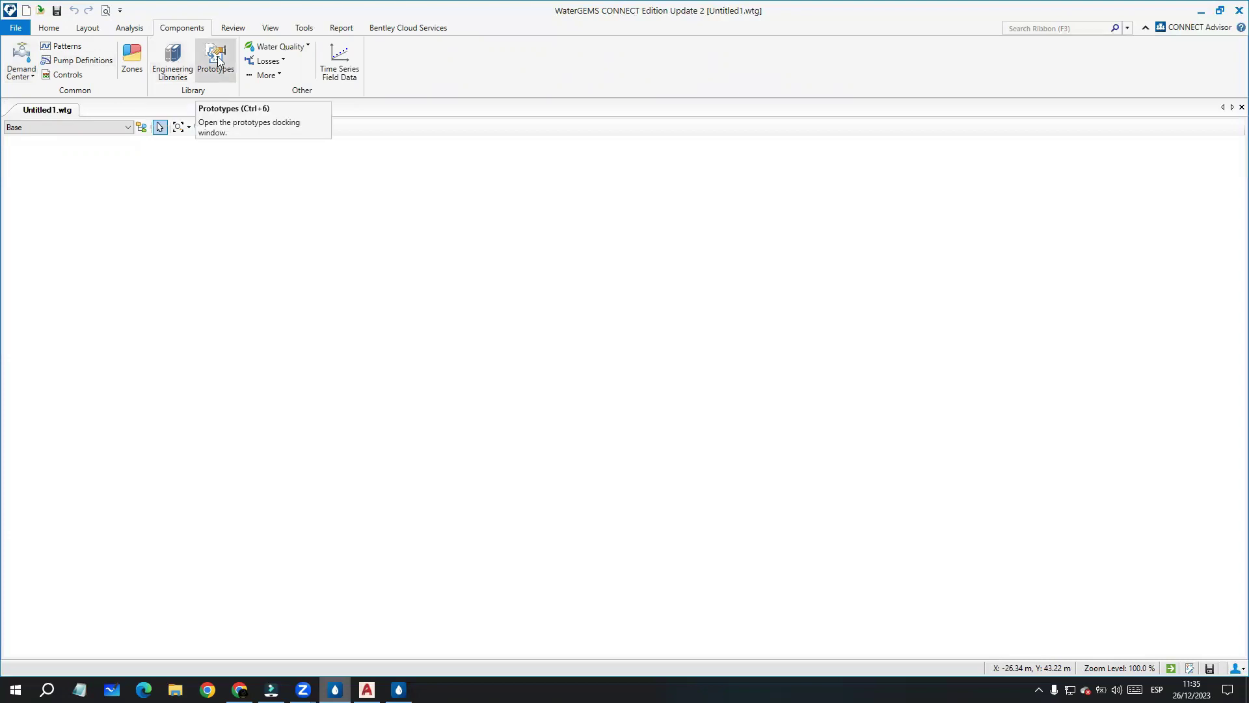
left_click(270, 28)
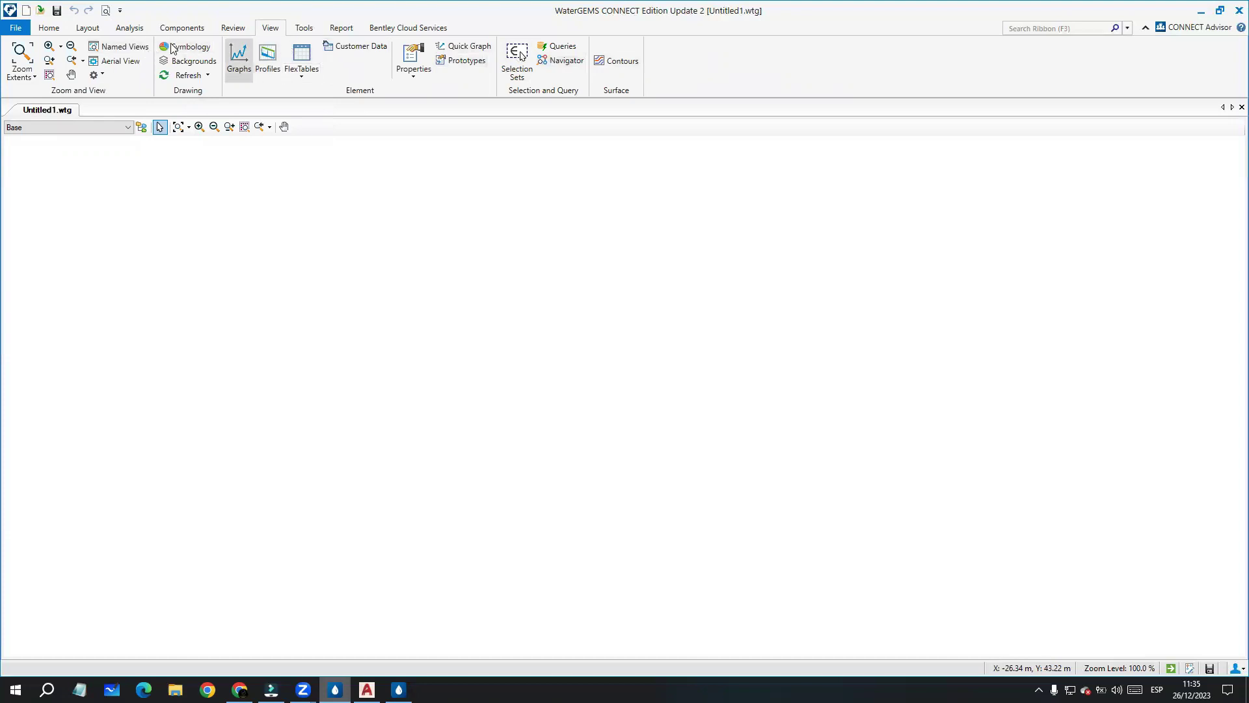
left_click(304, 29)
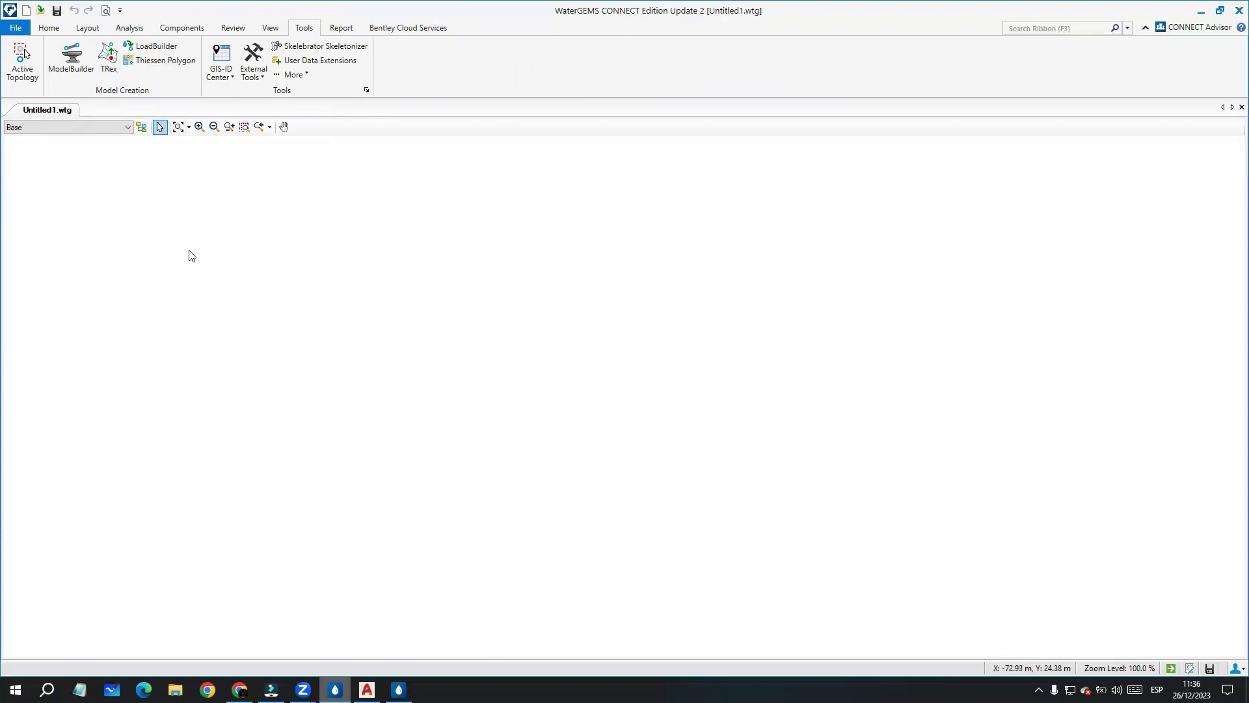
left_click(341, 28)
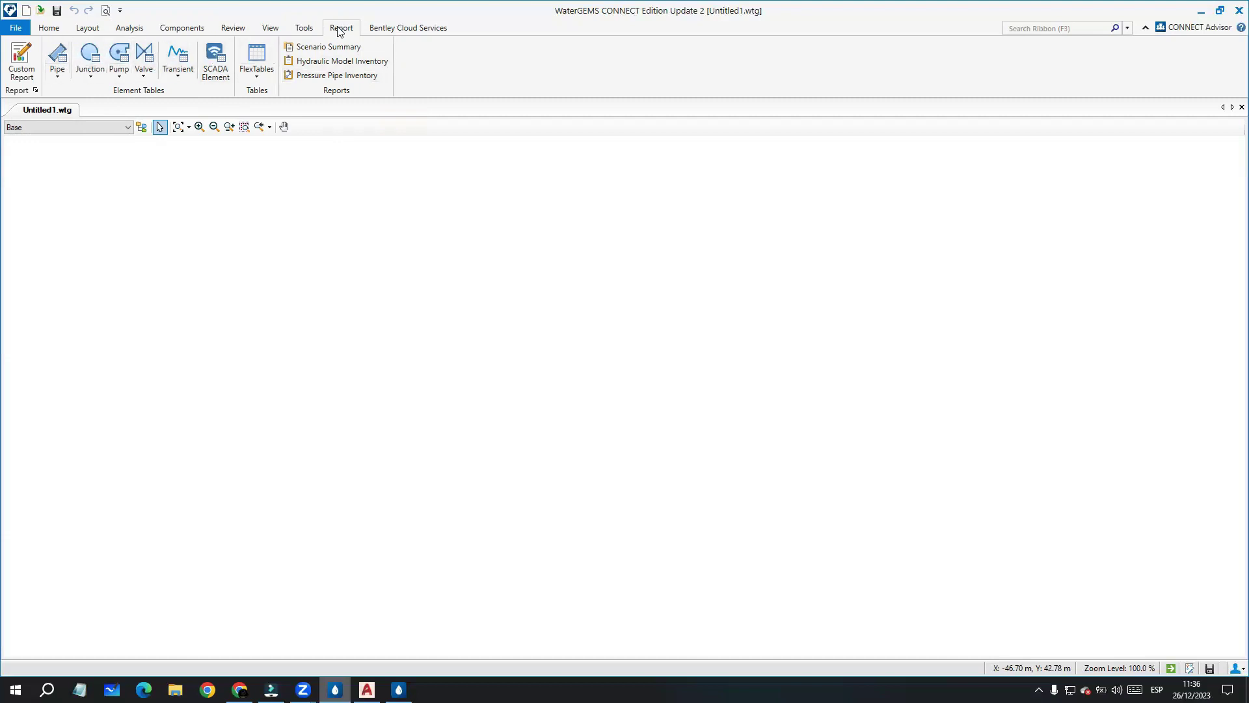
left_click_drag(295, 228, 241, 203)
left_click(49, 29)
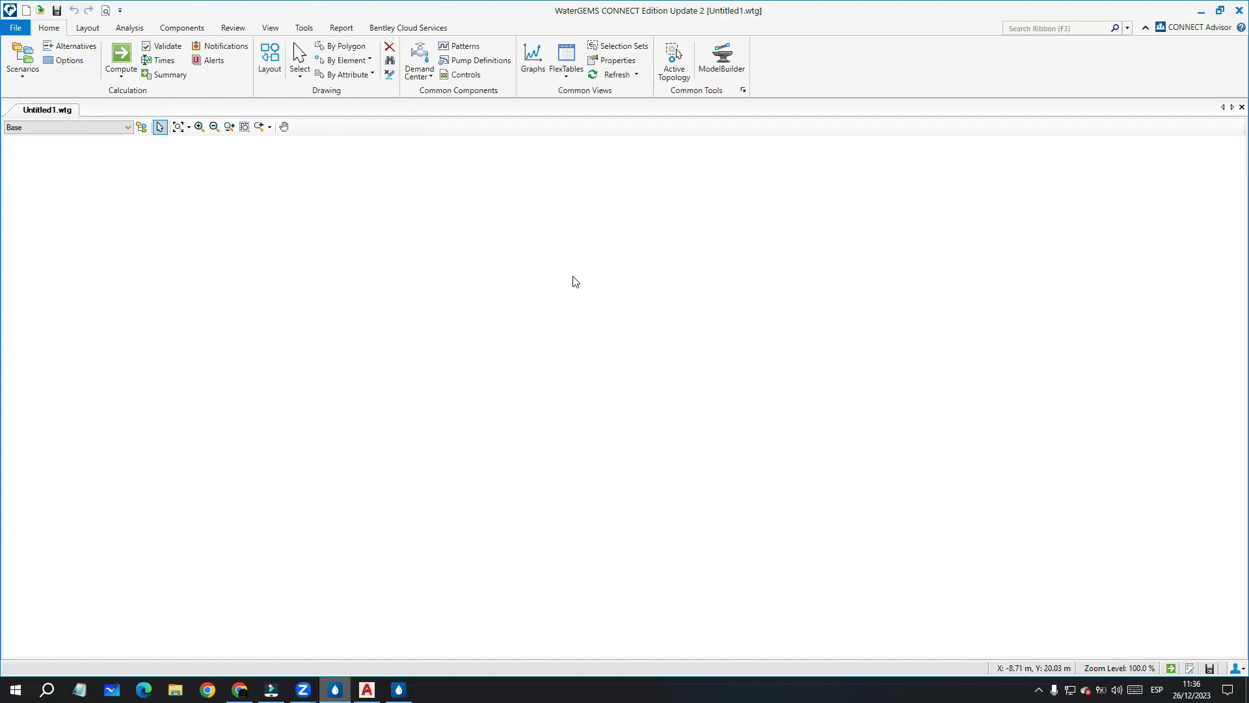
left_click_drag(527, 224, 451, 205)
Step: Open the FlexTables manager and look through the predefined tables, such as the lateral, pump station and hydrant tables
left_click(564, 52)
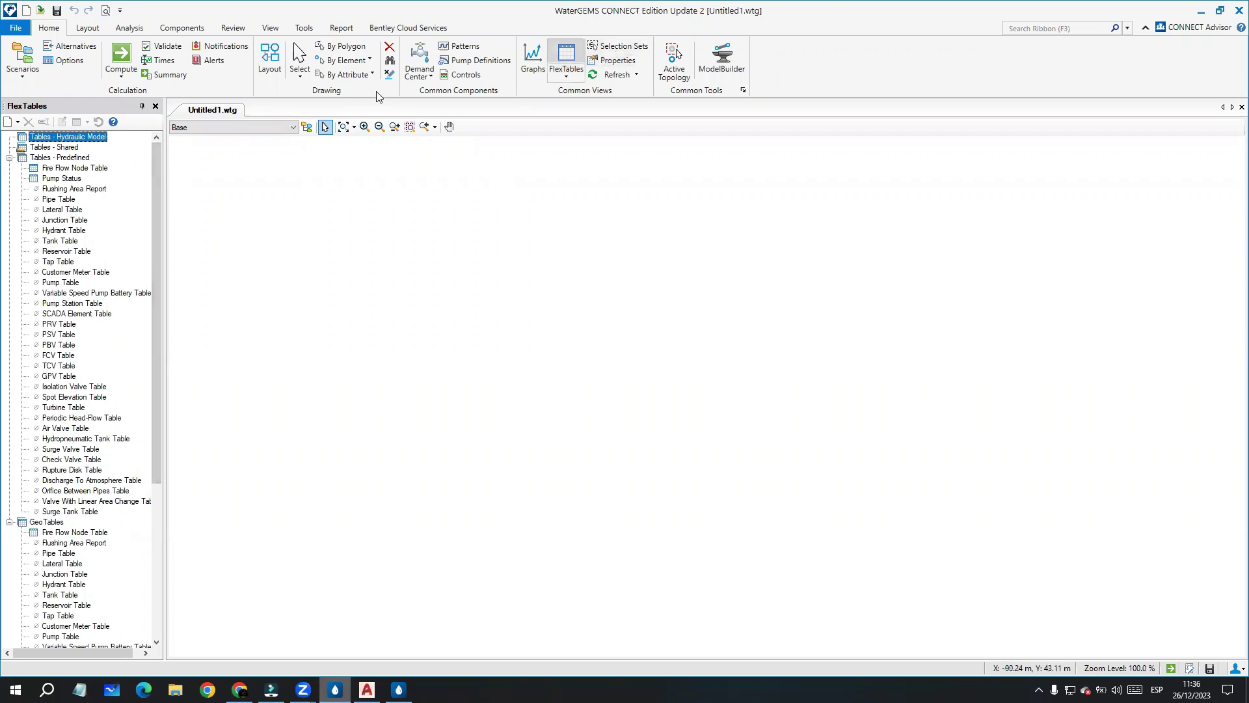
left_click(72, 210)
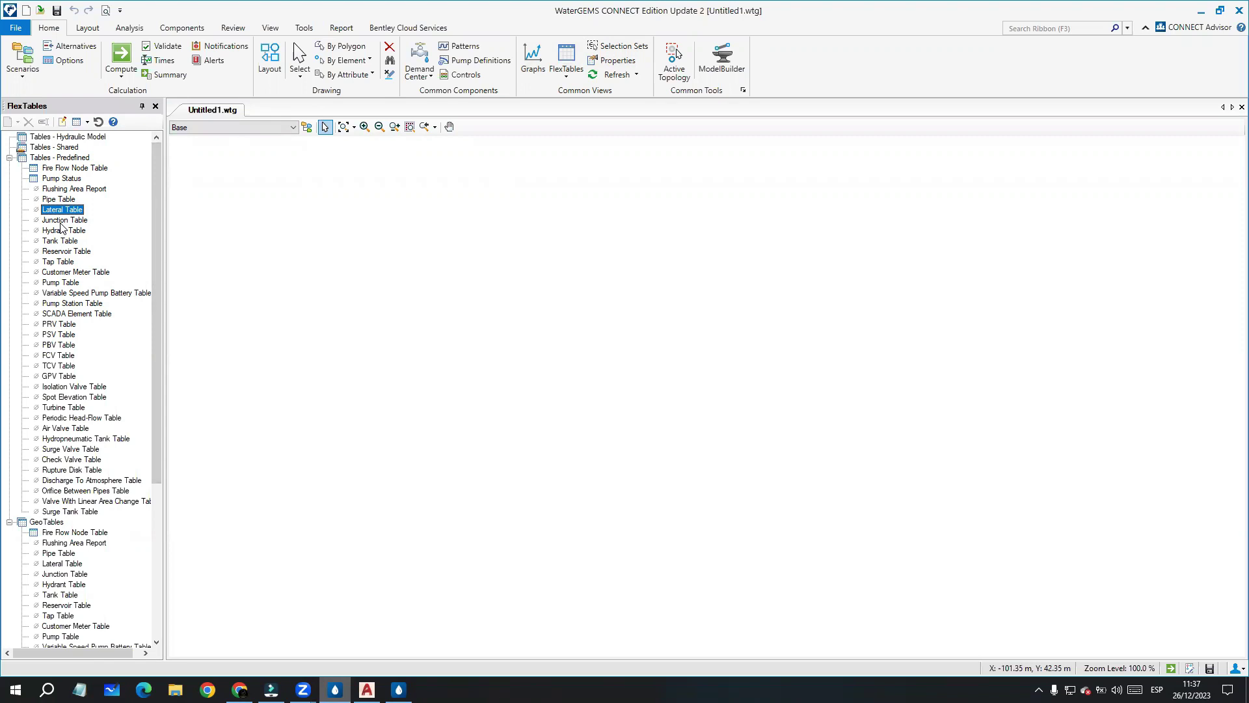
left_click(65, 190)
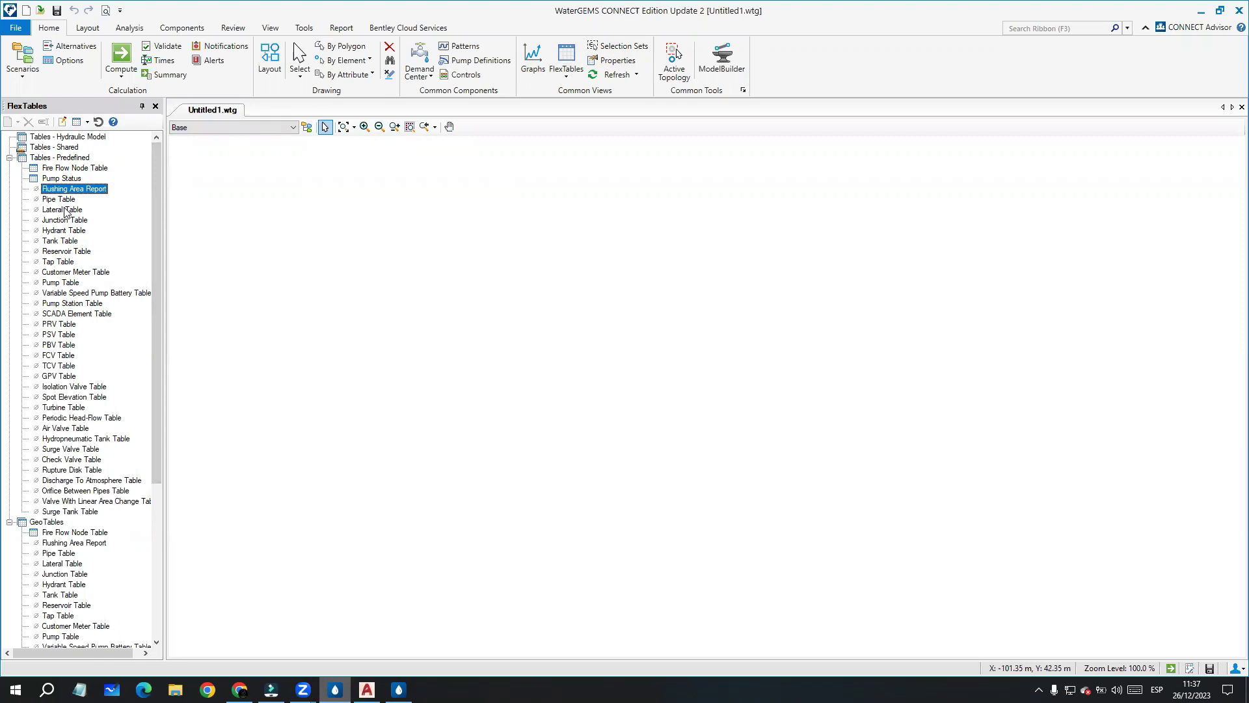
left_click(67, 304)
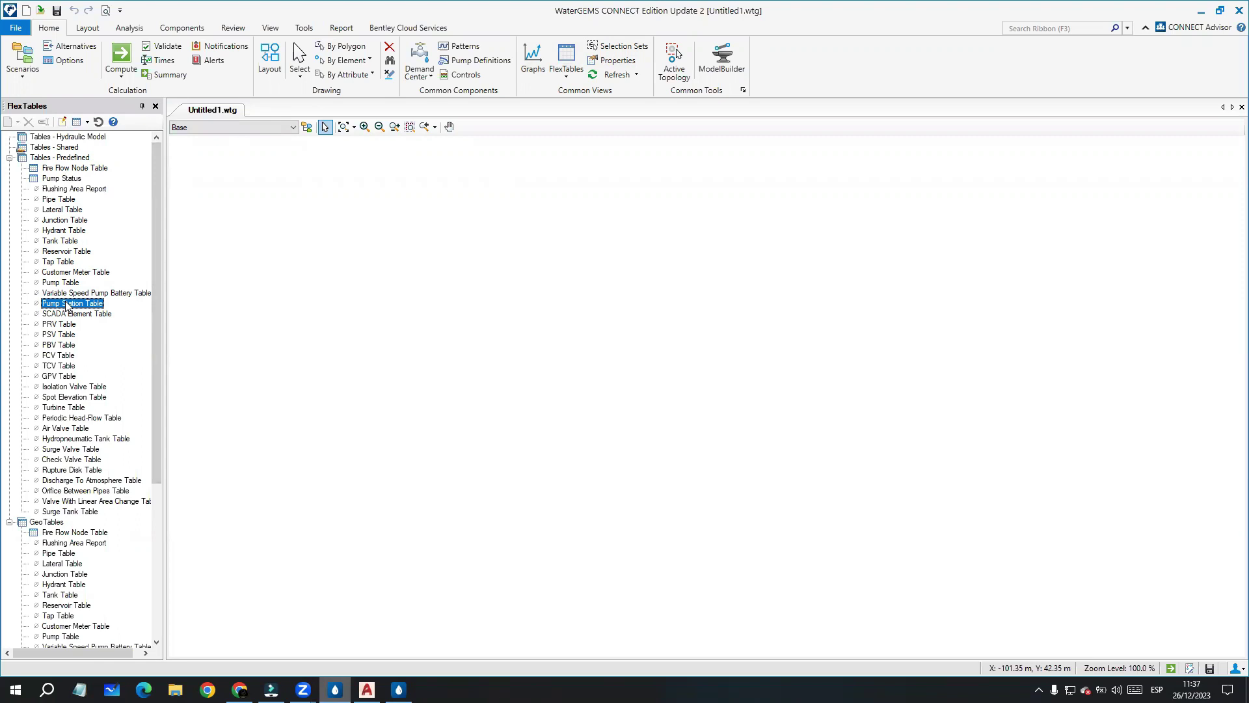
left_click(75, 232)
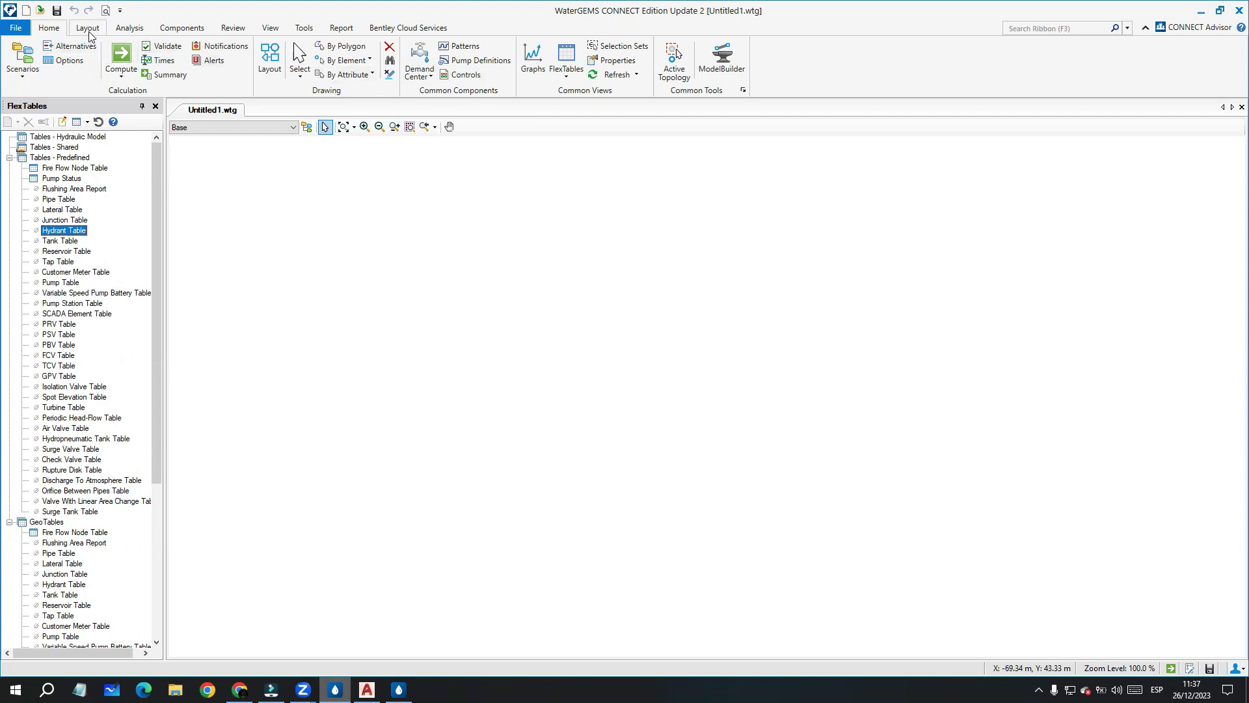
Step: Open the Element Symbology manager and dock it below FlexTables
left_click(272, 29)
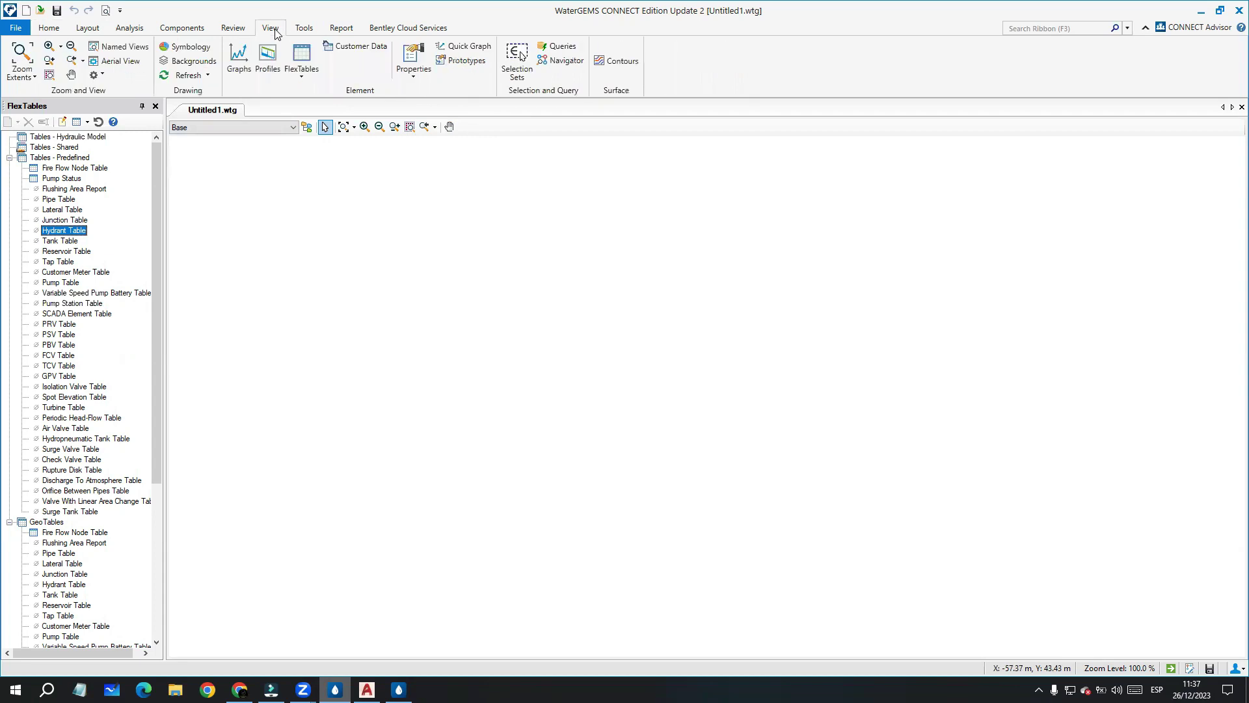
left_click(184, 48)
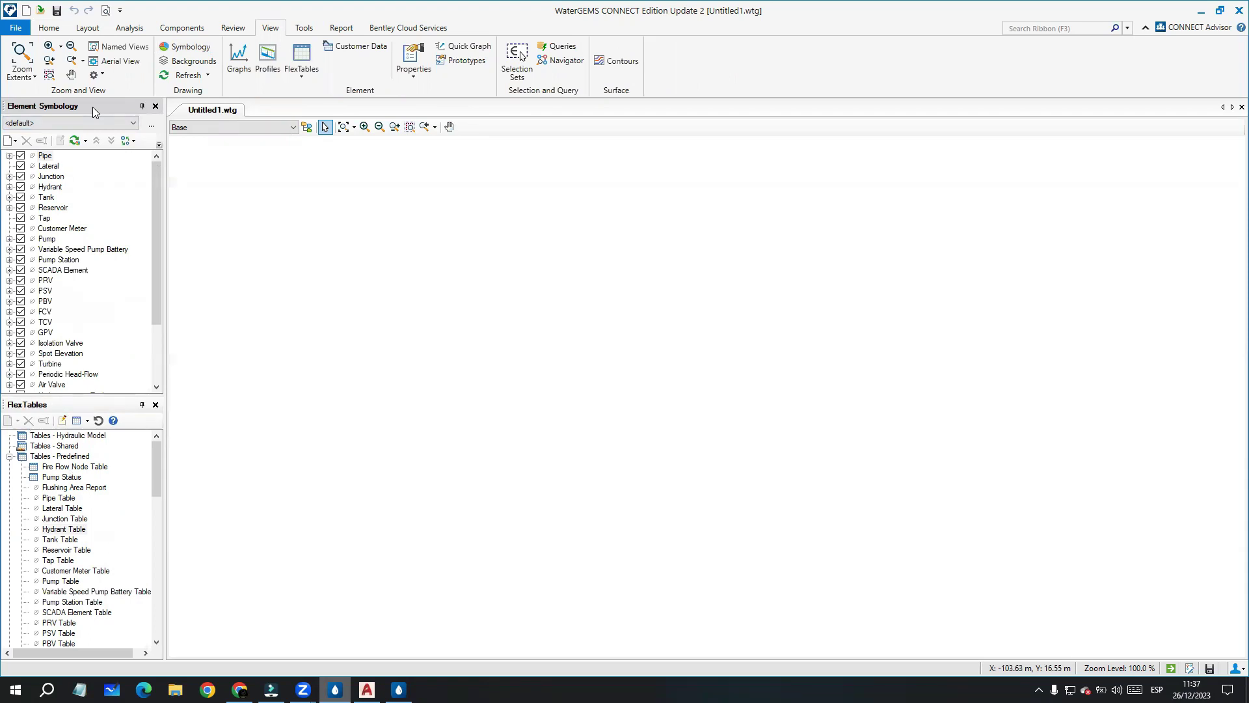
left_click_drag(93, 107, 592, 215)
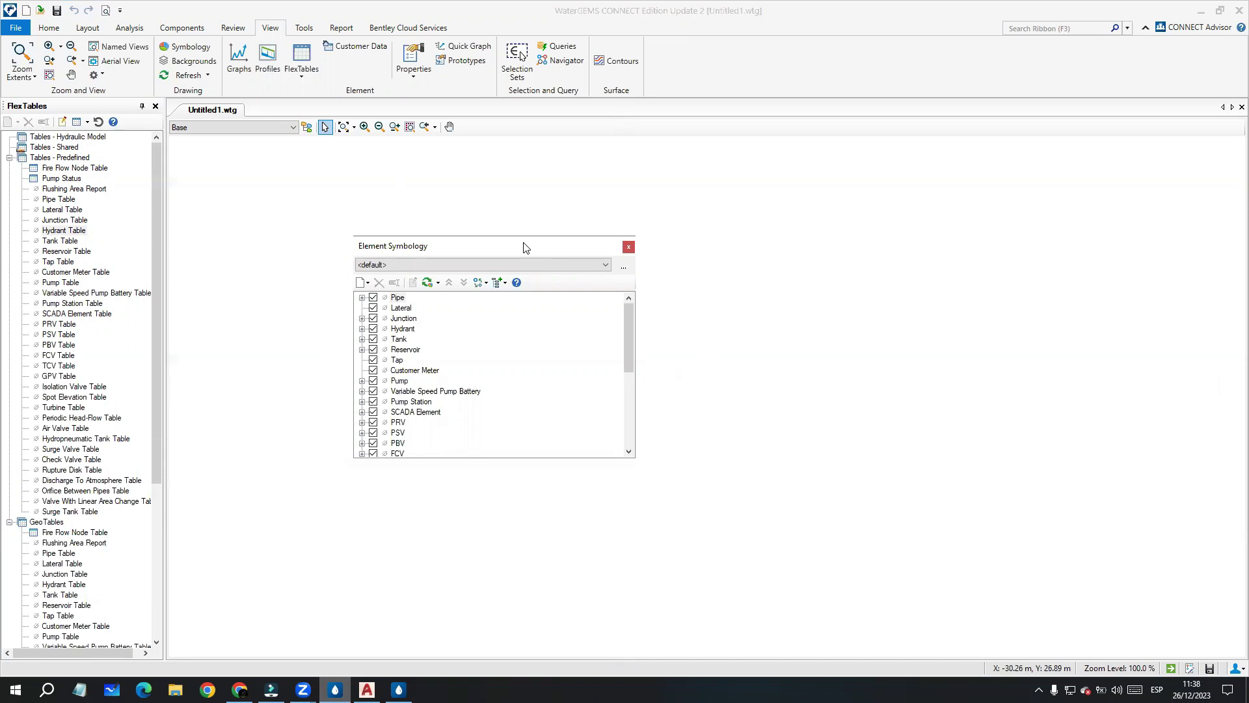
mouse_move(525, 247)
left_mouse_down()
mouse_move(458, 245)
mouse_move(385, 288)
mouse_move(117, 346)
mouse_move(61, 384)
mouse_move(81, 400)
left_mouse_up()
left_click_drag(315, 350, 294, 306)
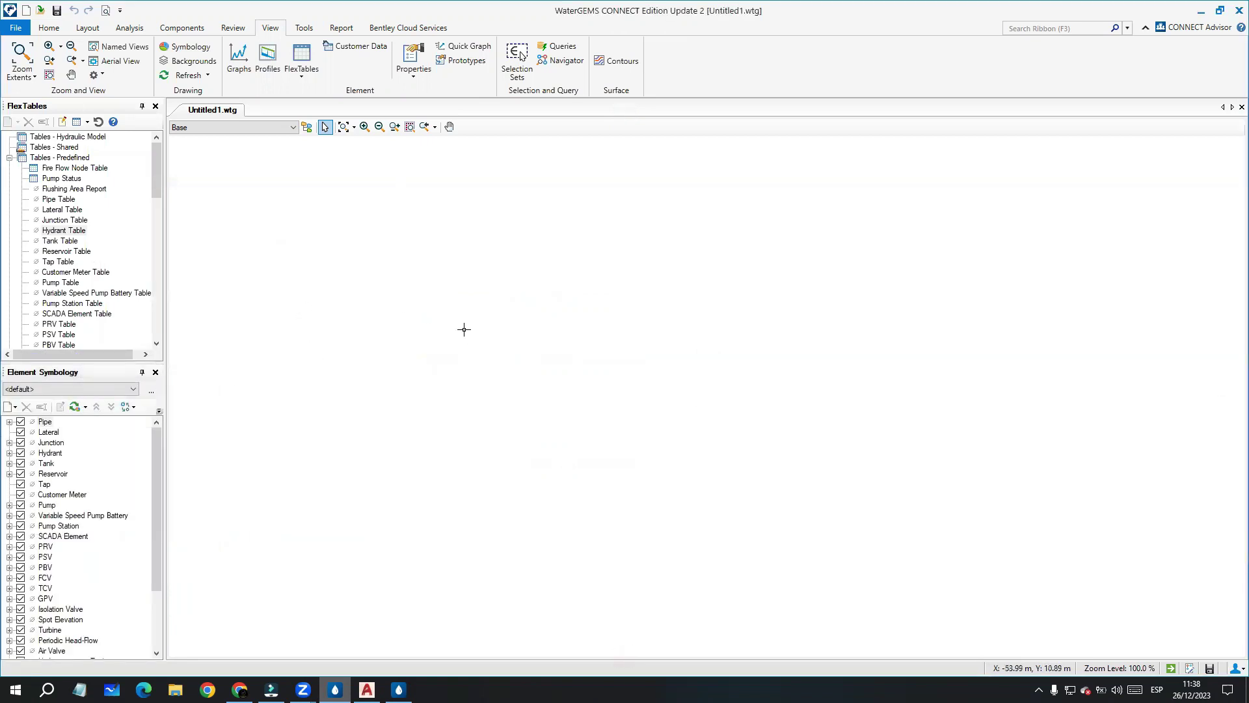
Step: Show the element properties and the Background Layers manager, docking Background Layers below Element Symbology
left_click(416, 60)
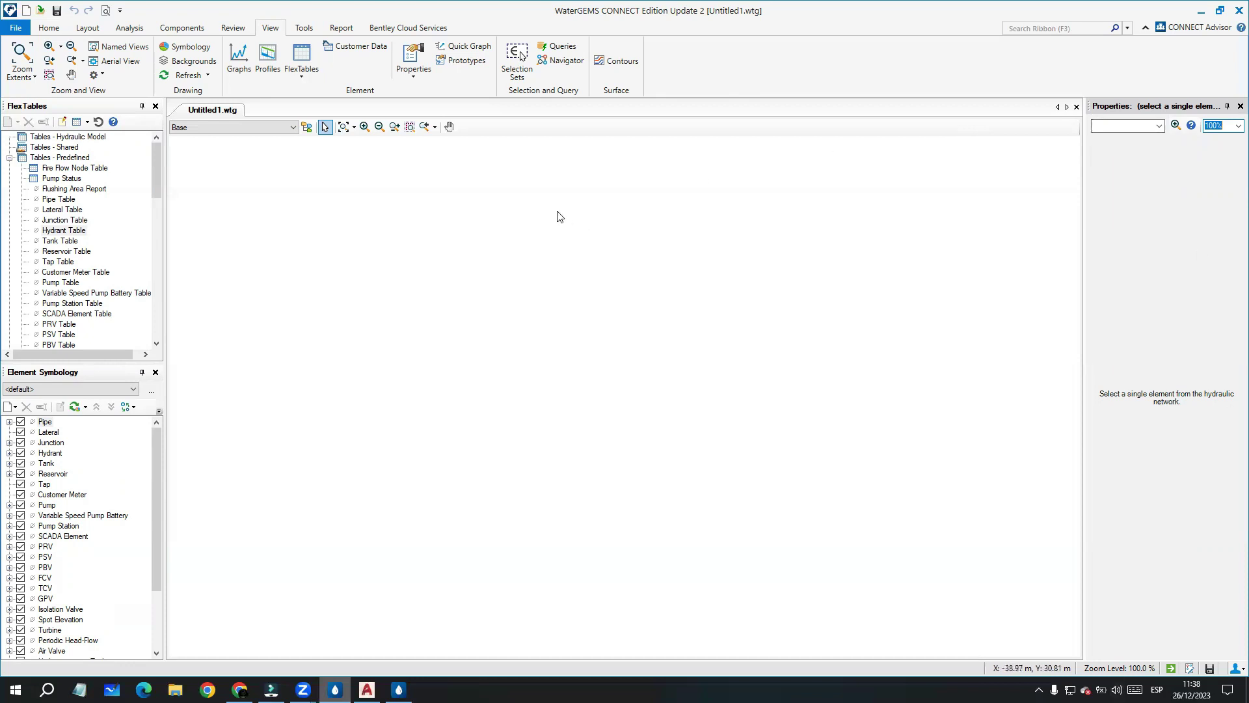
left_click(190, 62)
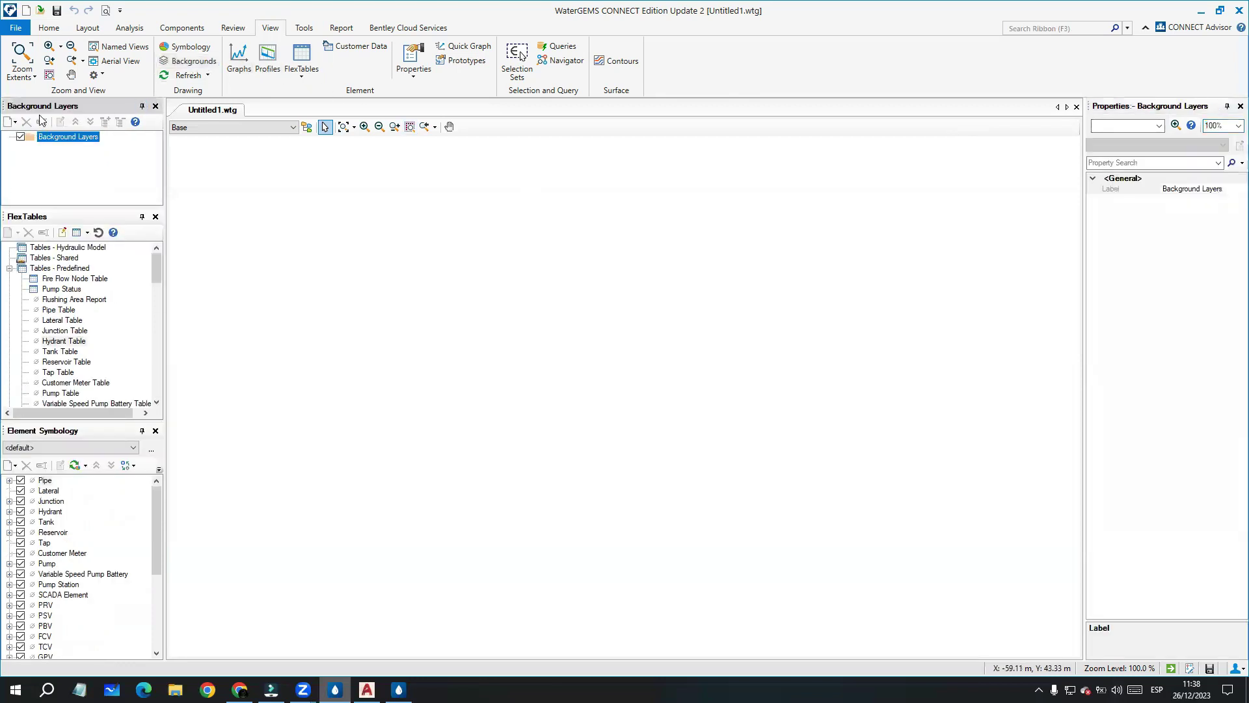
left_click_drag(70, 106, 374, 248)
left_click_drag(256, 344, 84, 516)
left_click_drag(309, 382, 264, 289)
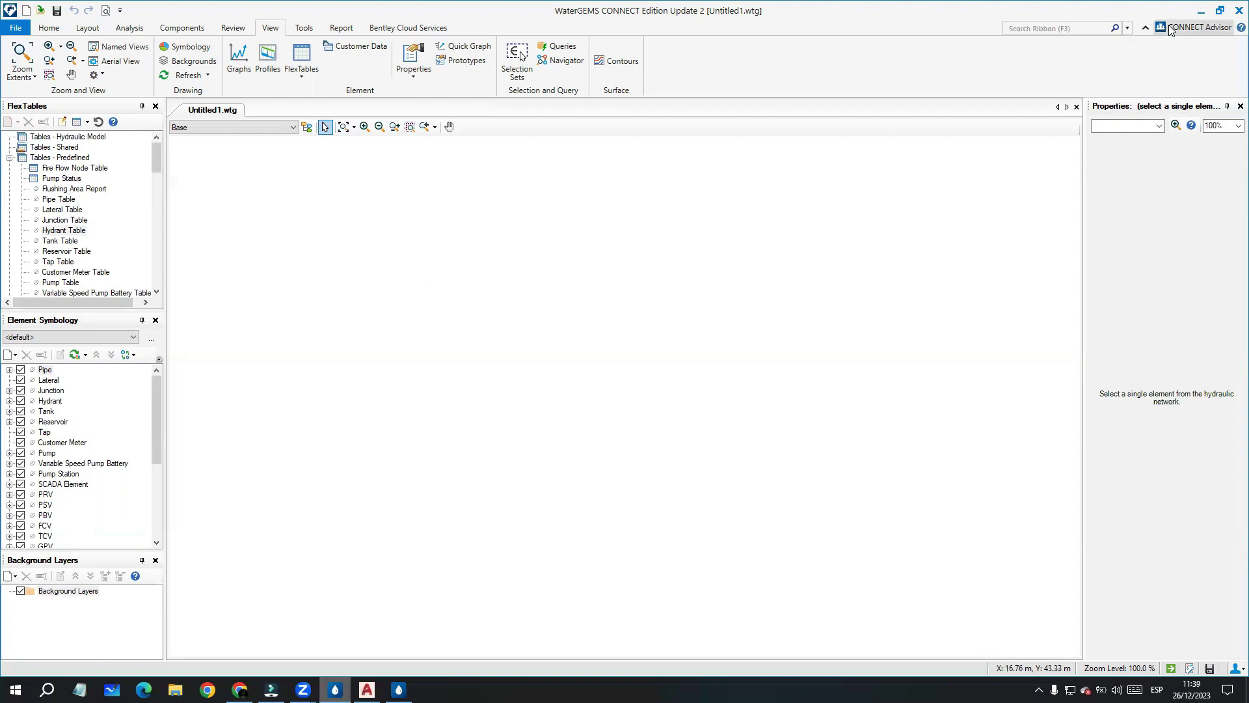
Step: Minimize WaterGEMS and switch to the AutoCAD Civil 3D 2018 session with WaterGEMS integration
left_click(1202, 16)
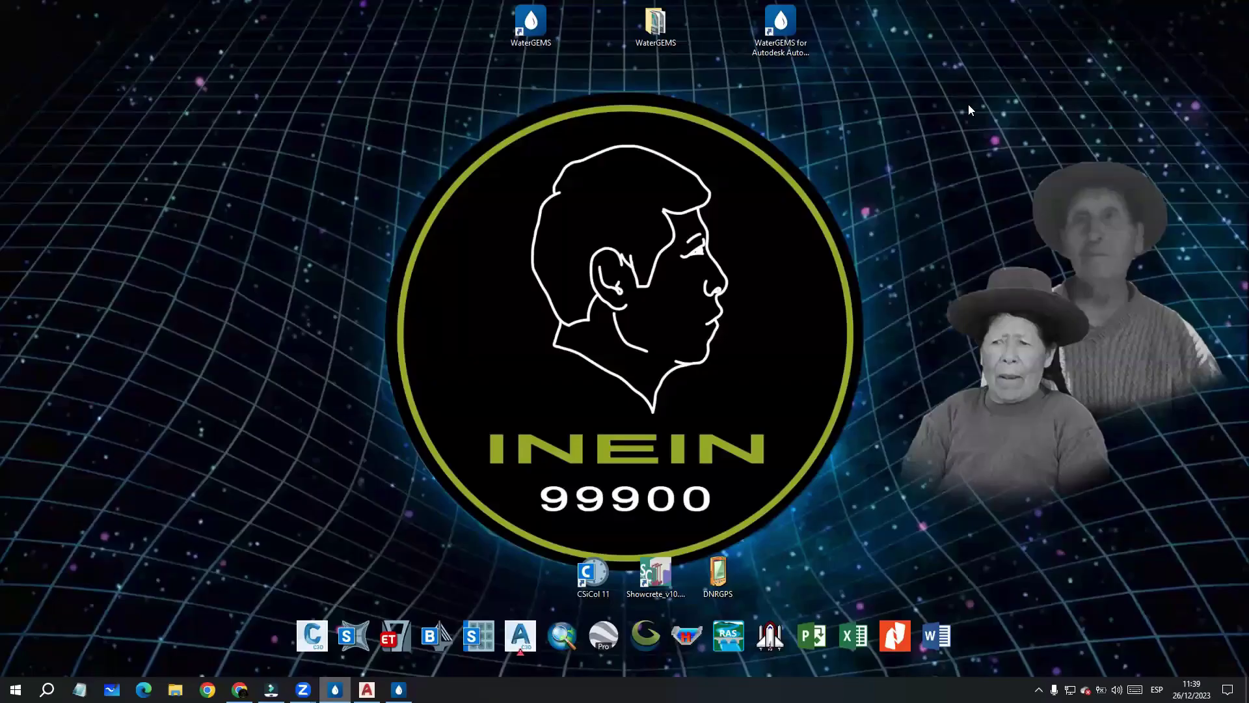
left_click(786, 48)
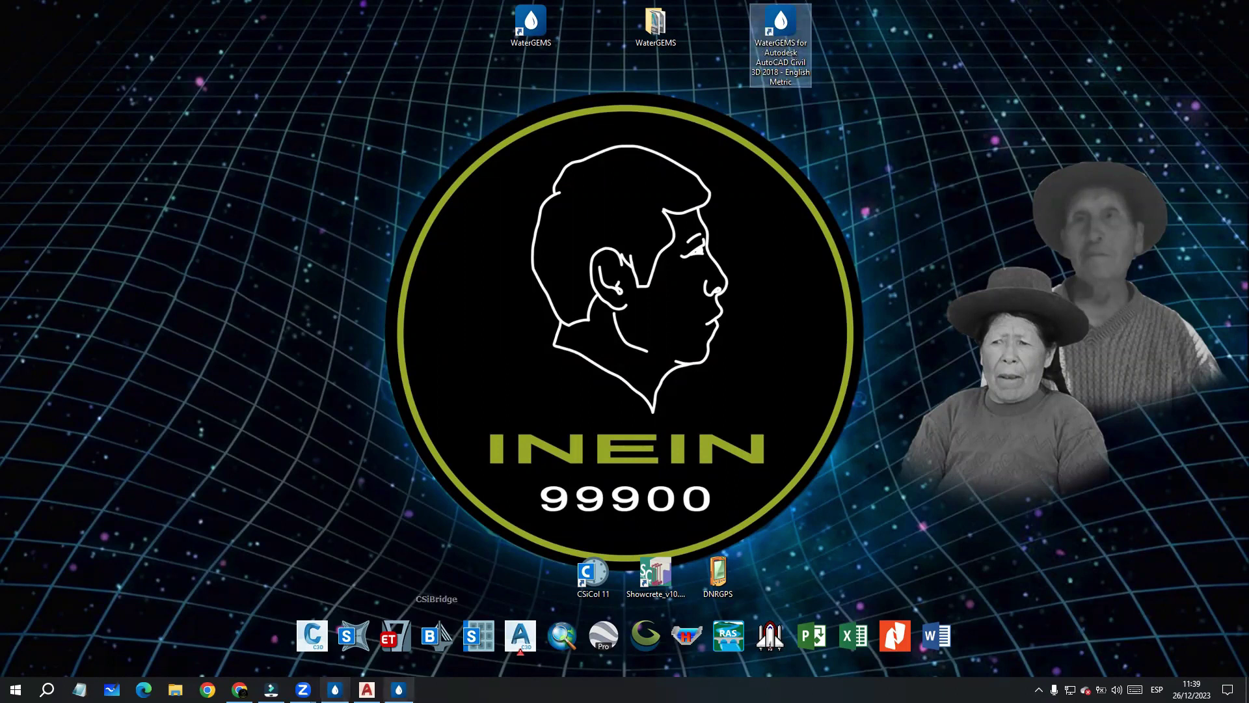
left_click(398, 689)
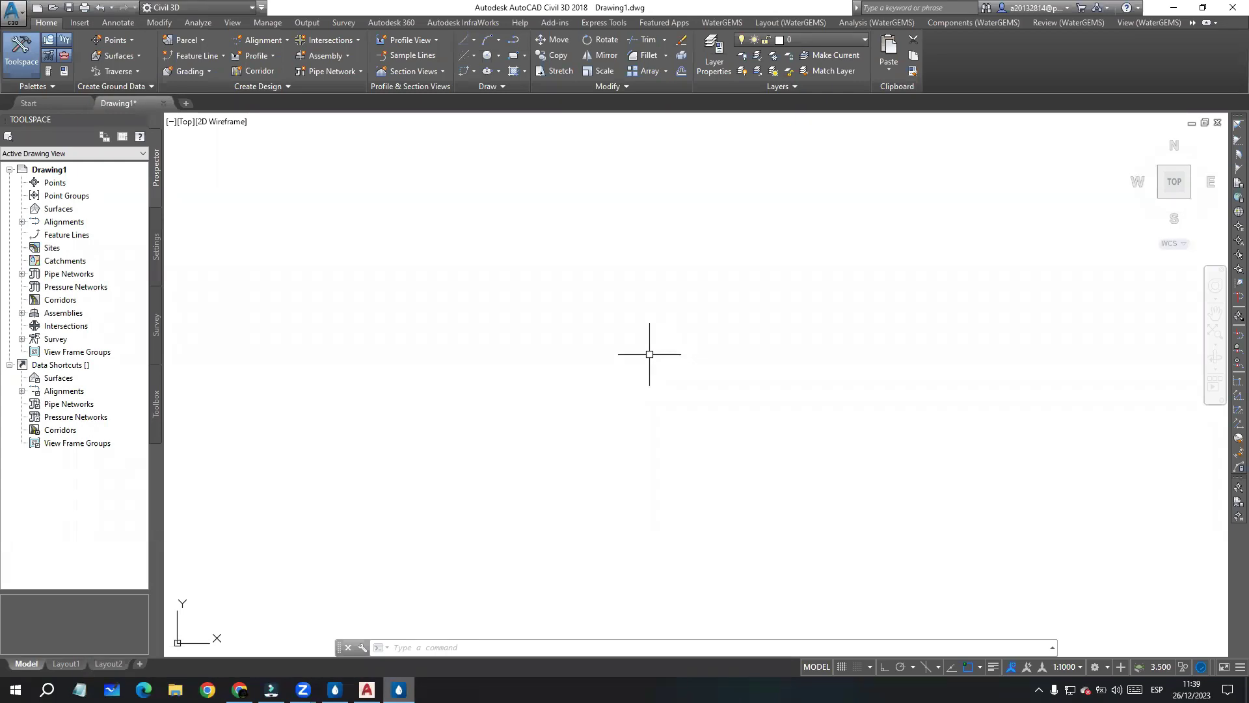
left_click(666, 321)
left_click(555, 253)
Step: Turn on the classic menu bar in Civil 3D
left_click(262, 8)
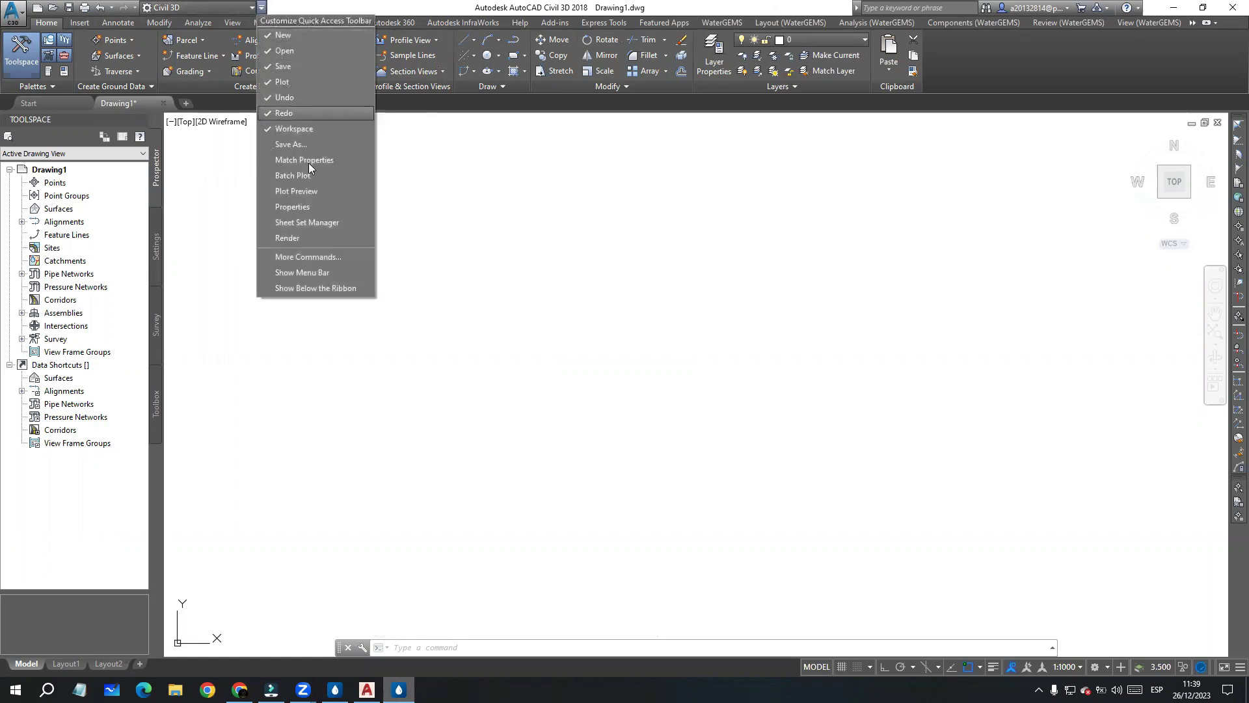
left_click(295, 271)
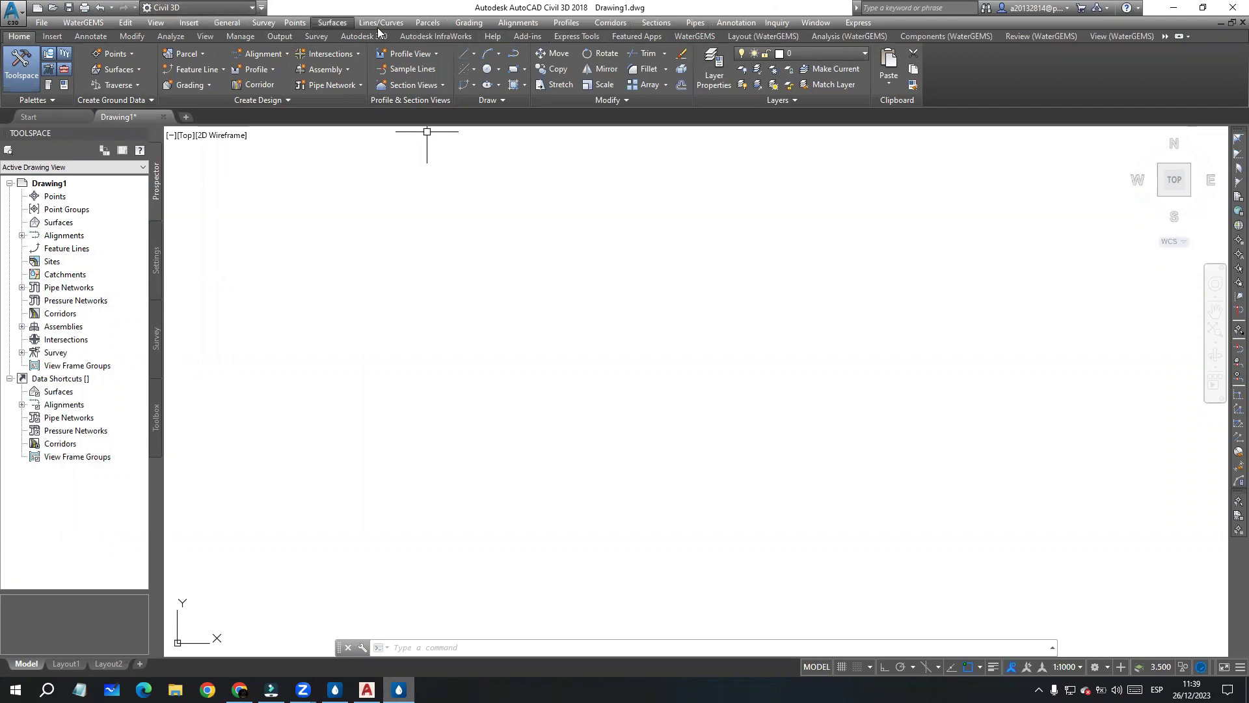
Step: Examine the Civil 3D commands and the integrated WaterGEMS general and network layout tools
left_click(296, 25)
left_click(578, 259)
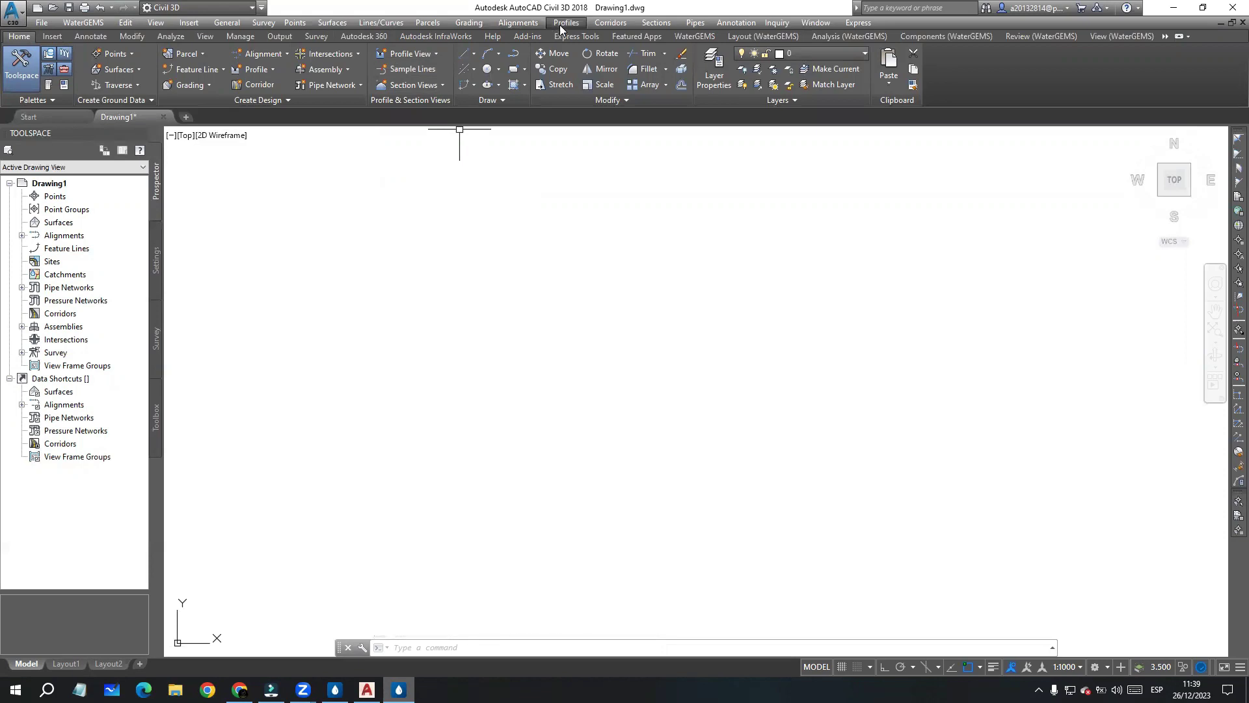
left_click(538, 256)
left_click(482, 173)
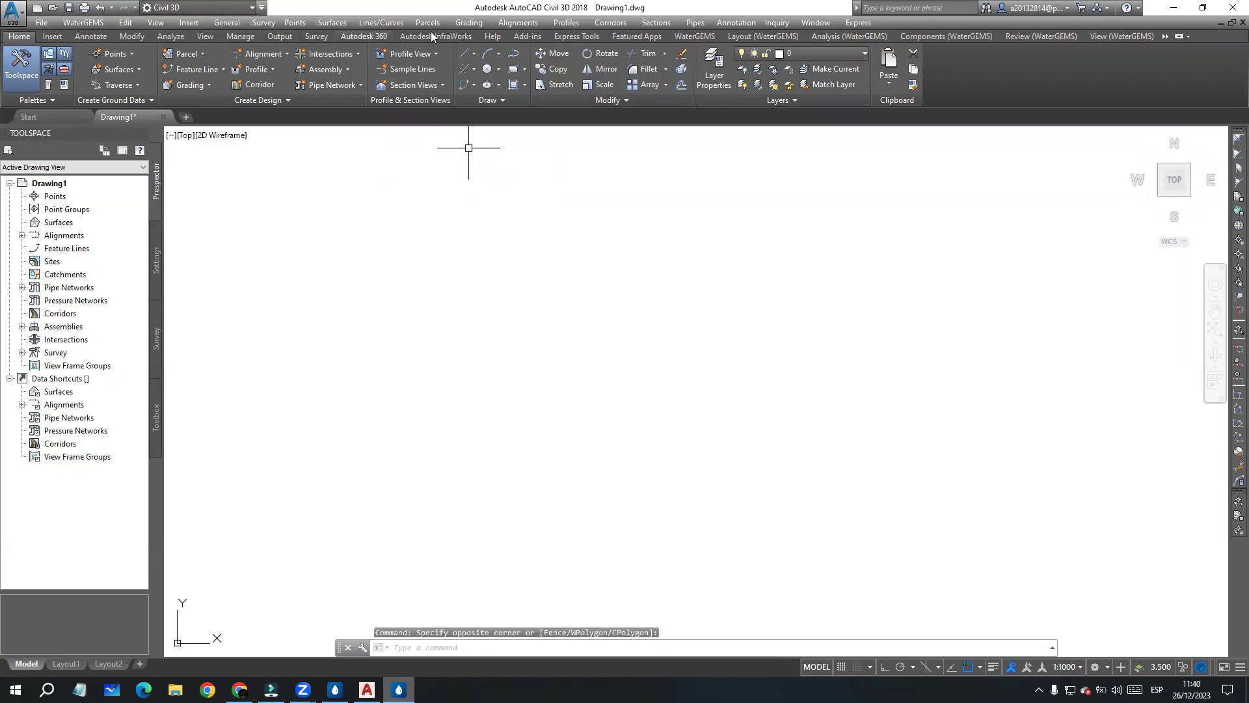
left_click(379, 275)
left_click(294, 186)
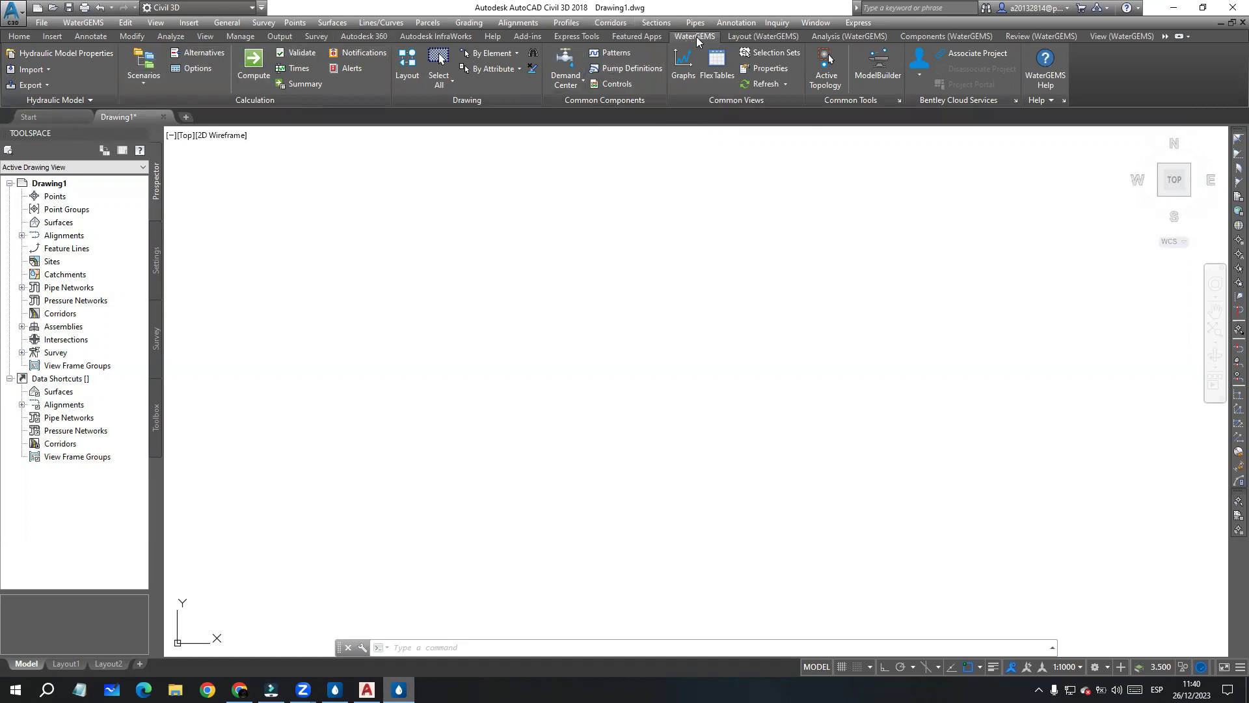
left_click(737, 37)
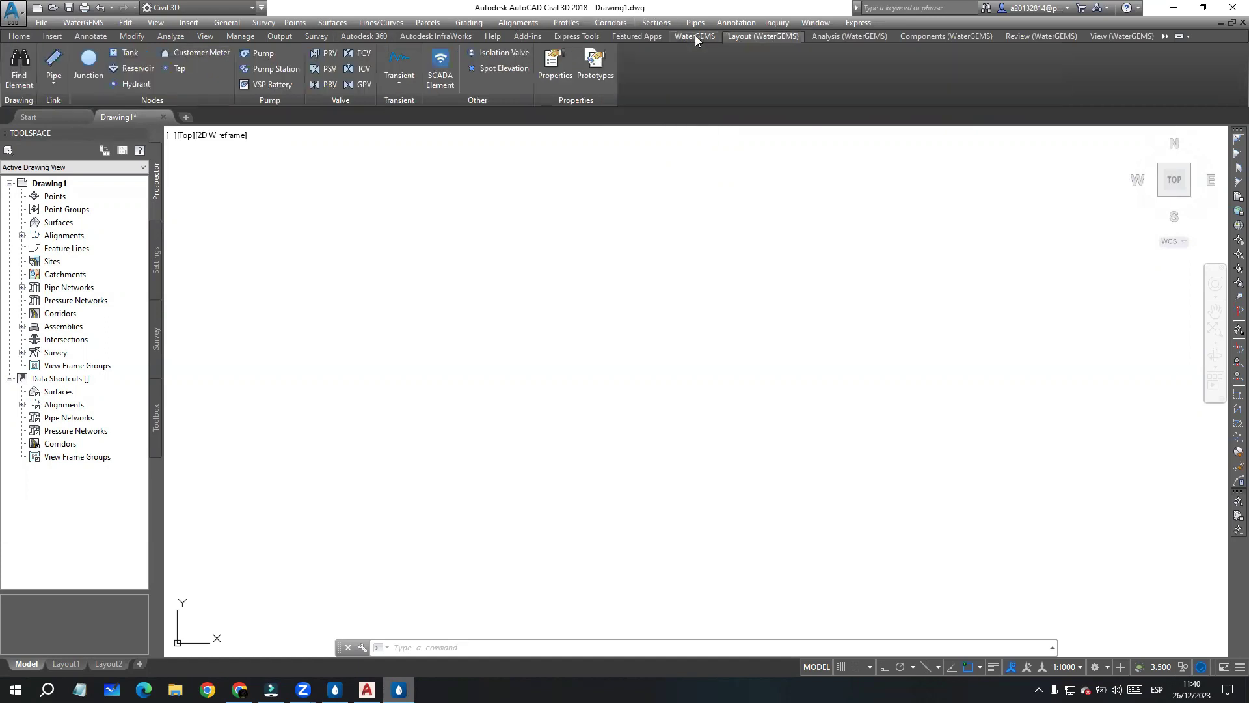
left_click(696, 37)
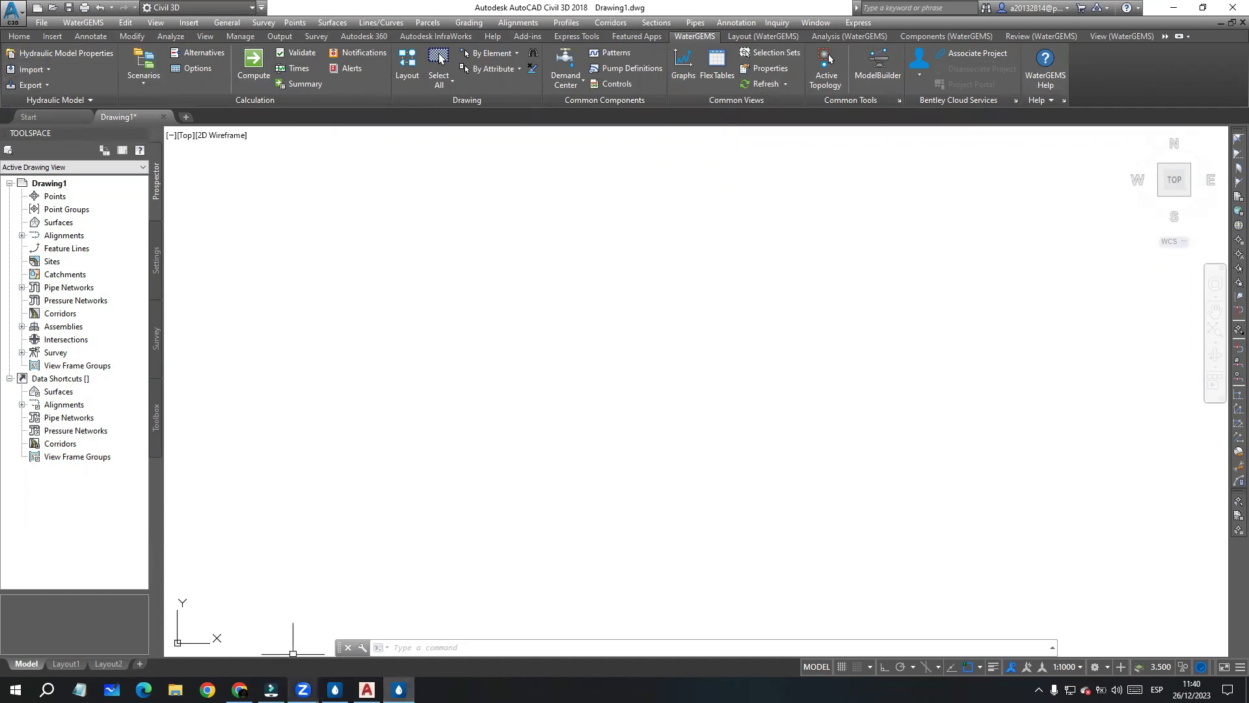
Step: Compare the general WaterGEMS commands, such as scenarios, calculation options and FlexTables, between standalone WaterGEMS and Civil 3D
left_click(335, 690)
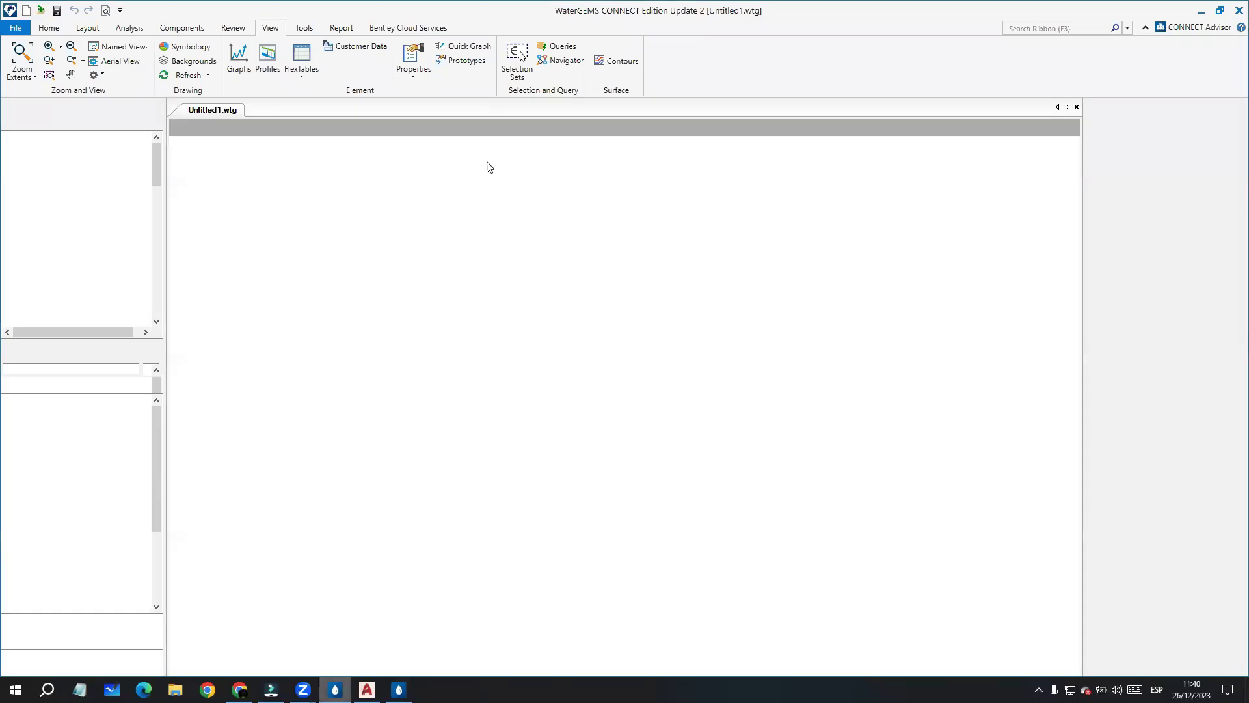
left_click(49, 27)
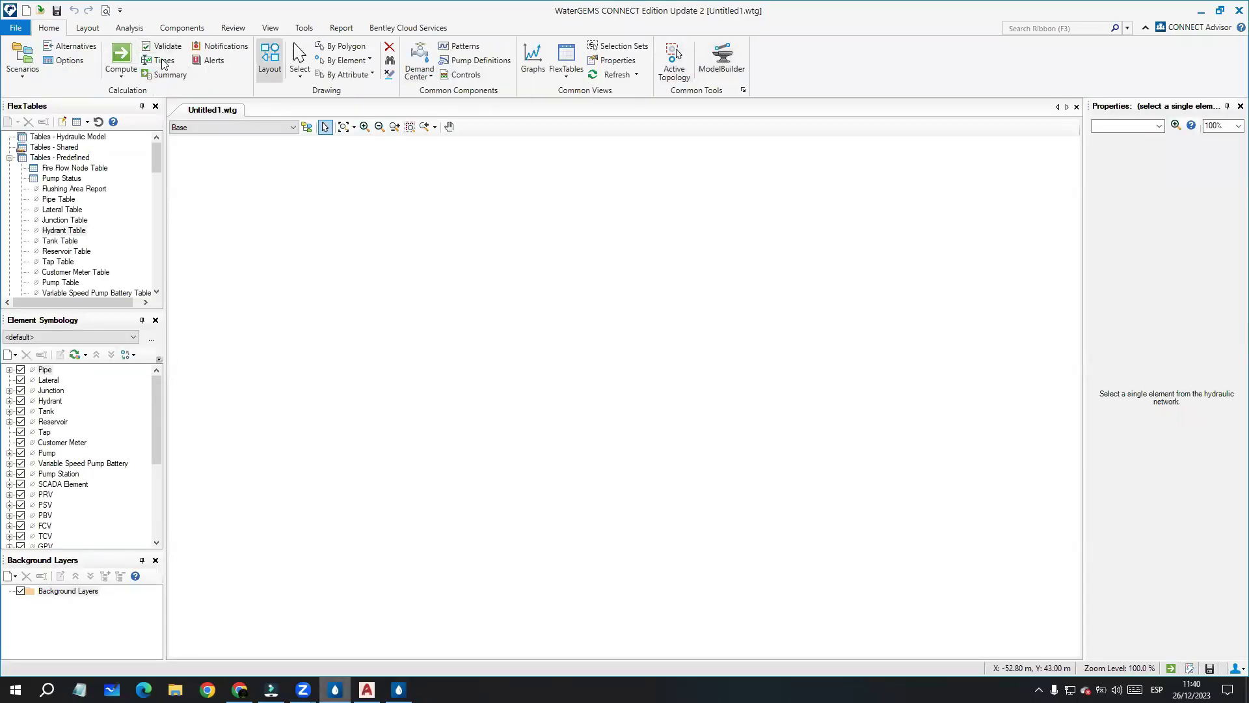
left_click(1201, 11)
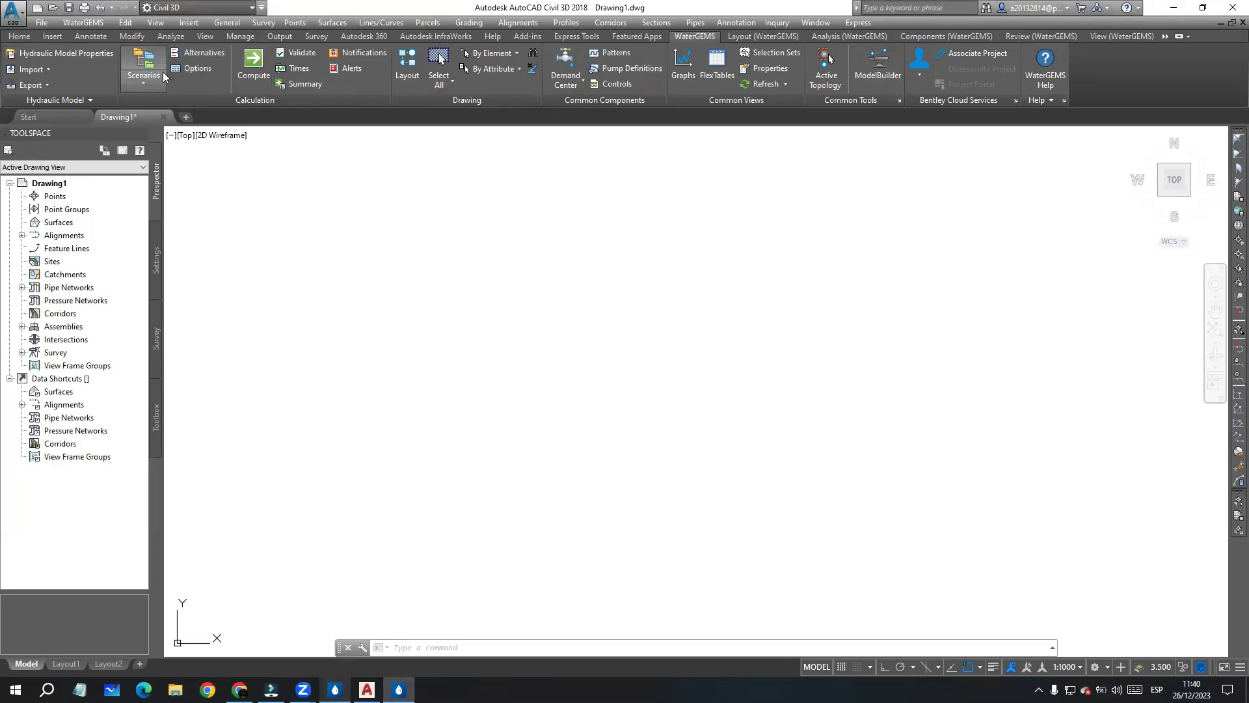
left_click(138, 54)
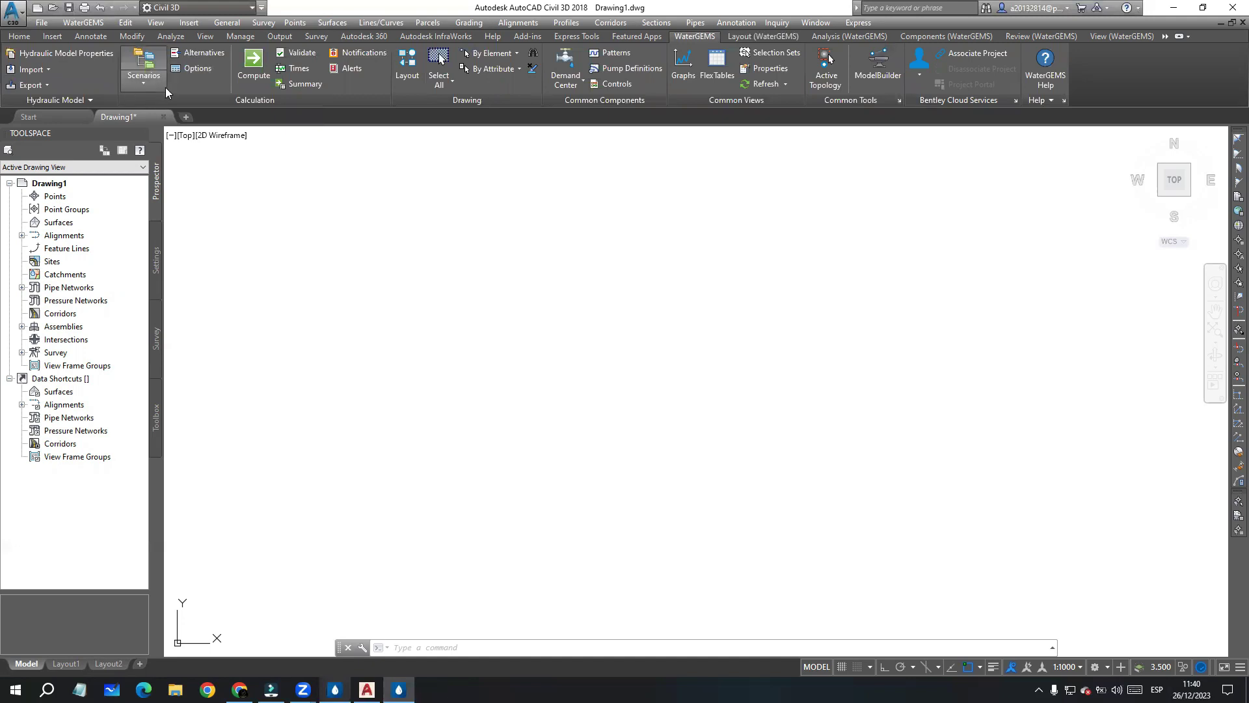
left_click(194, 69)
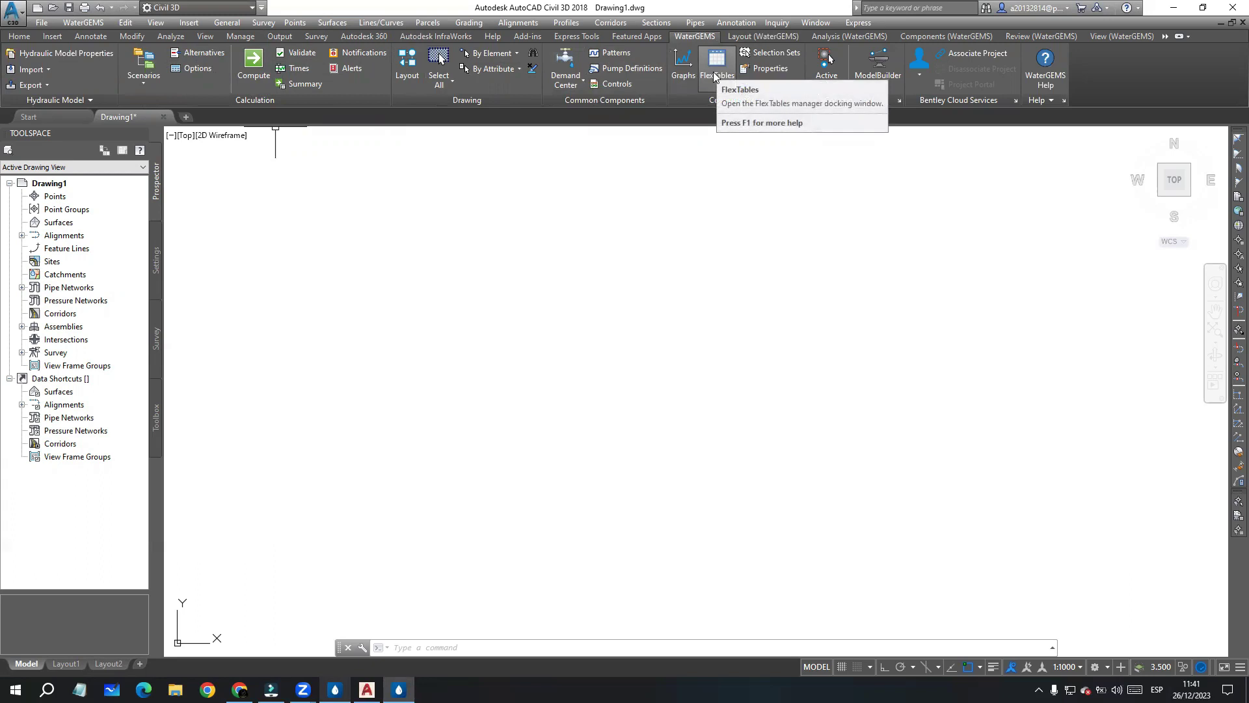
left_click(775, 70)
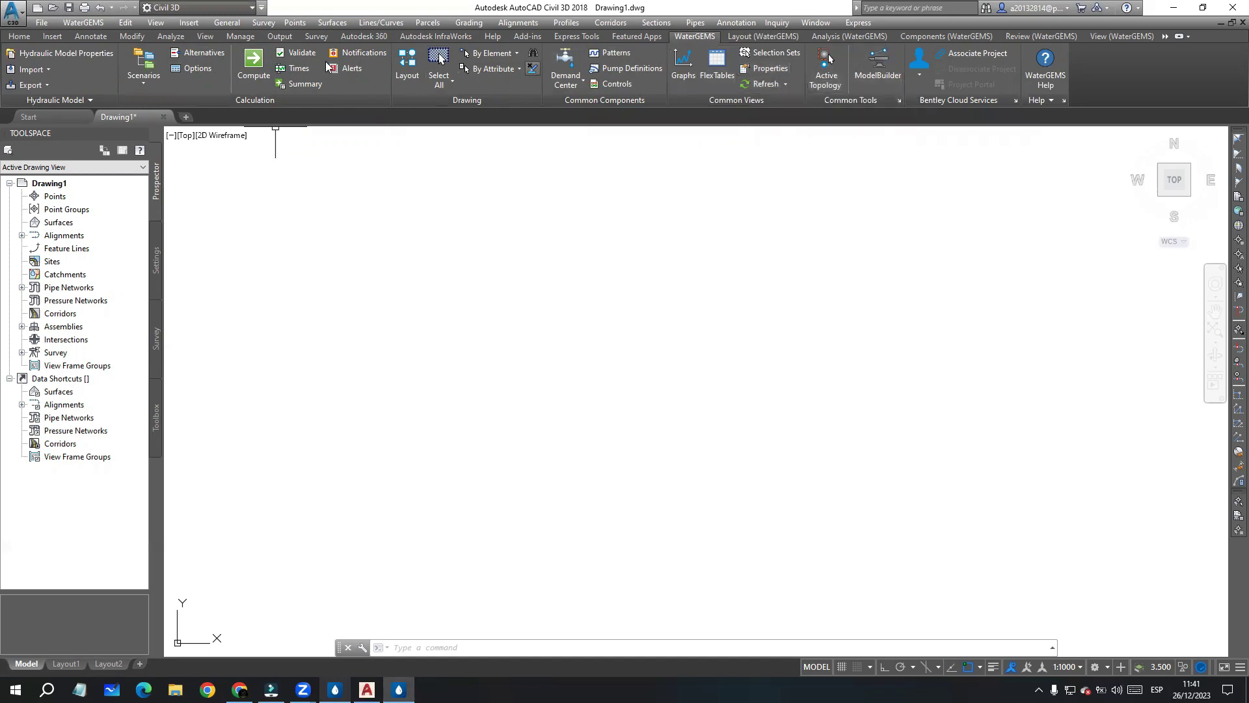
Step: Compare the network layout tools for pipes, nodes, pumps and valves between Civil 3D and standalone WaterGEMS
left_click(752, 38)
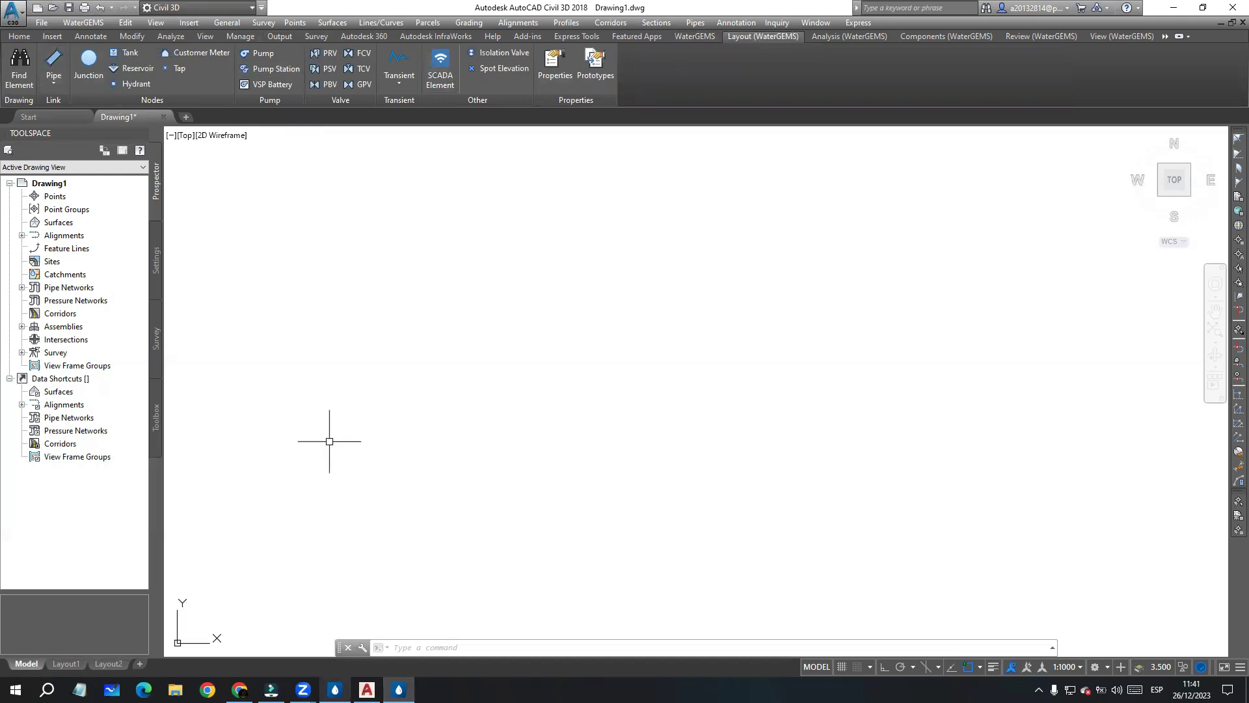
left_click(335, 690)
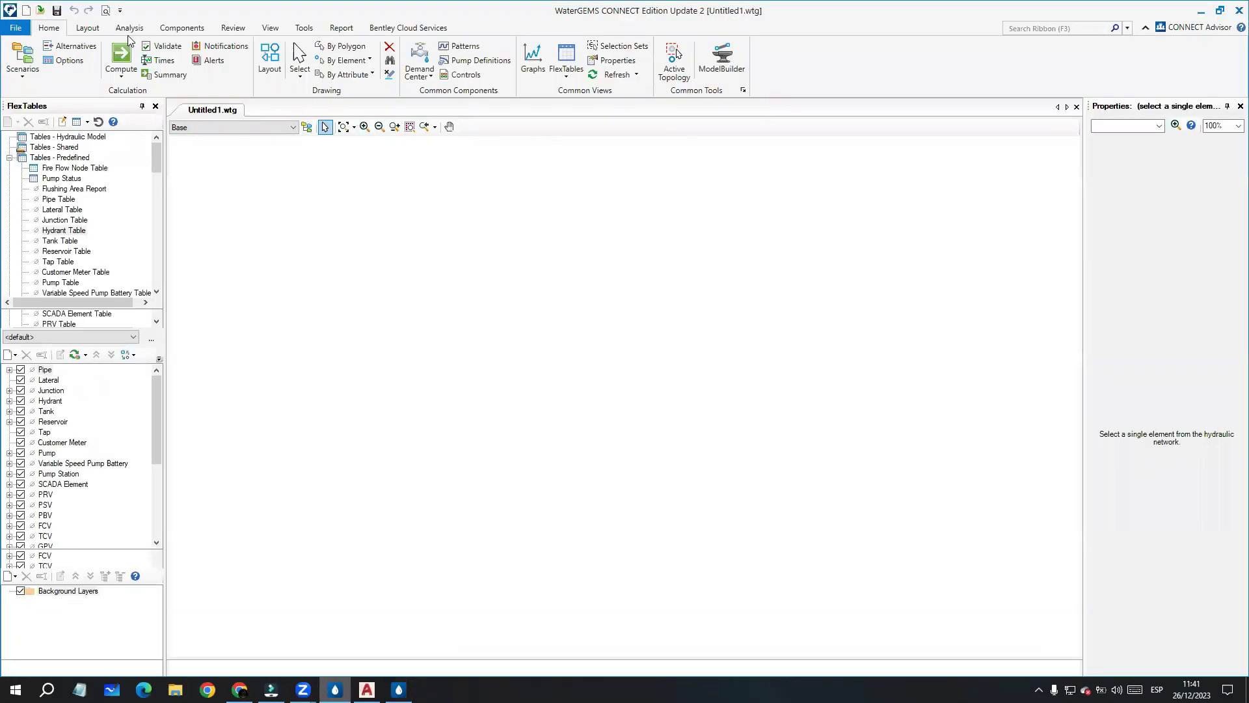
left_click(90, 30)
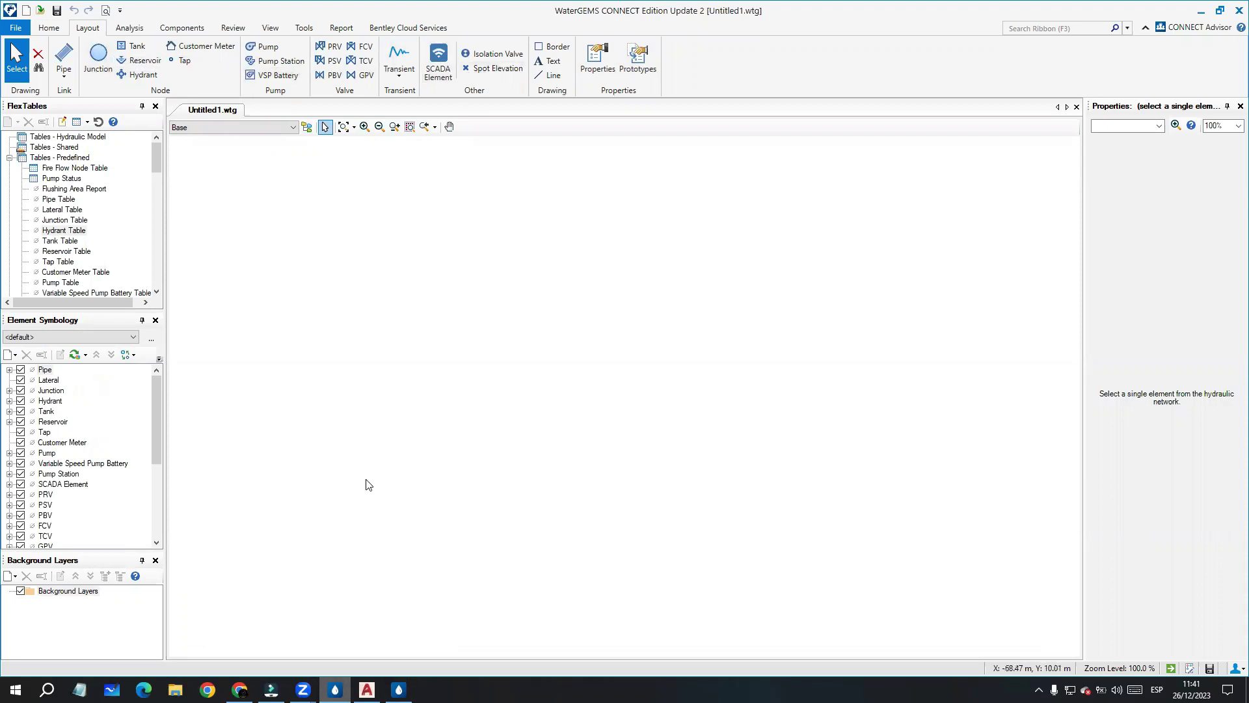
left_click(367, 690)
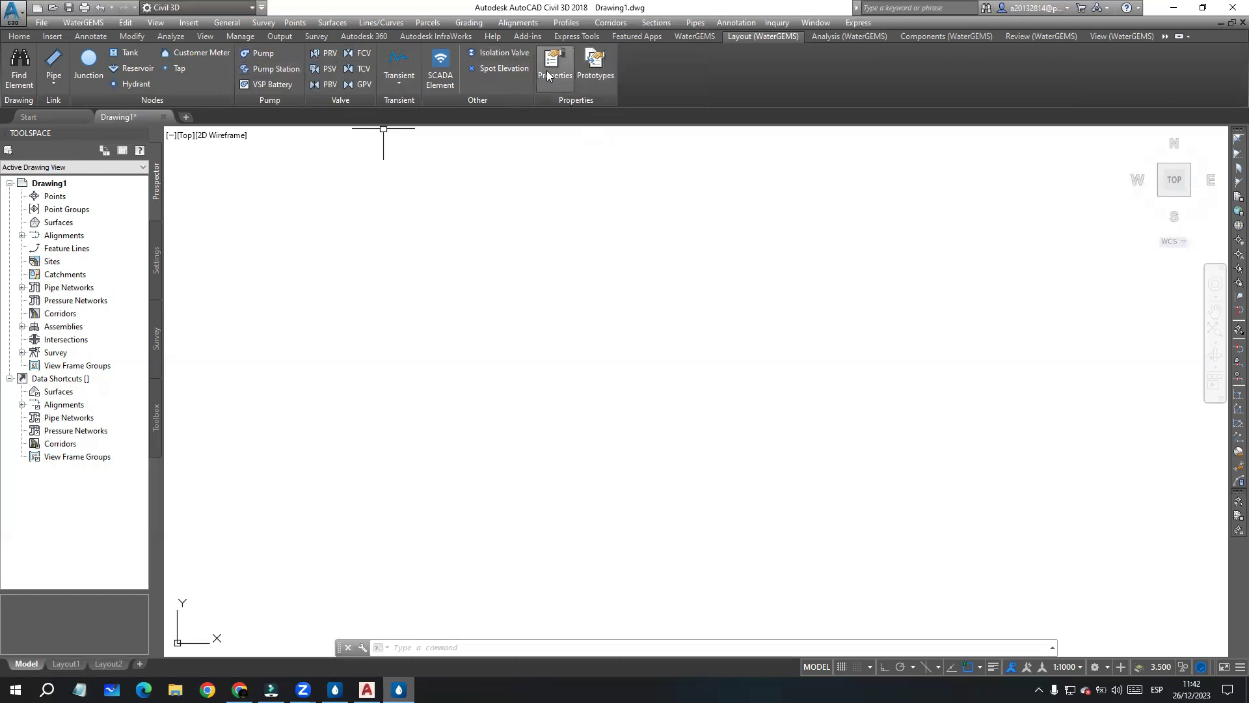
Step: Compare the WaterGEMS analysis tools in Civil 3D with those in standalone WaterGEMS, returning to Civil 3D
left_click(845, 36)
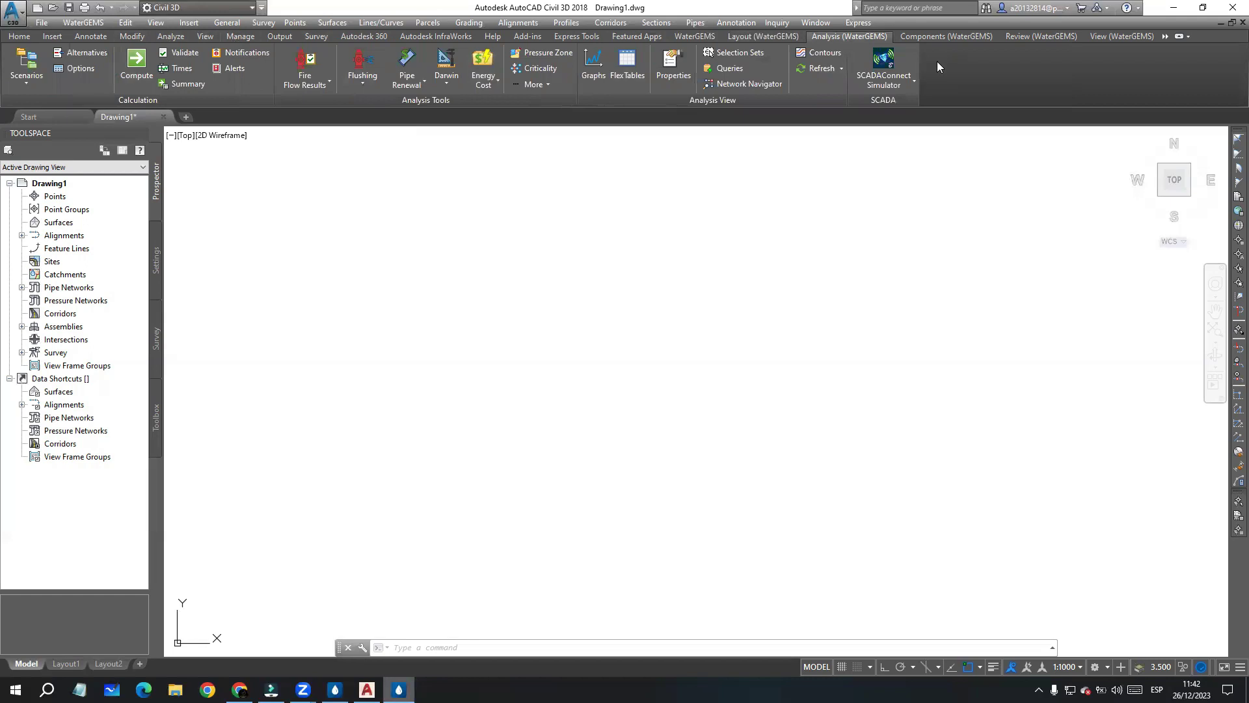
left_click(335, 689)
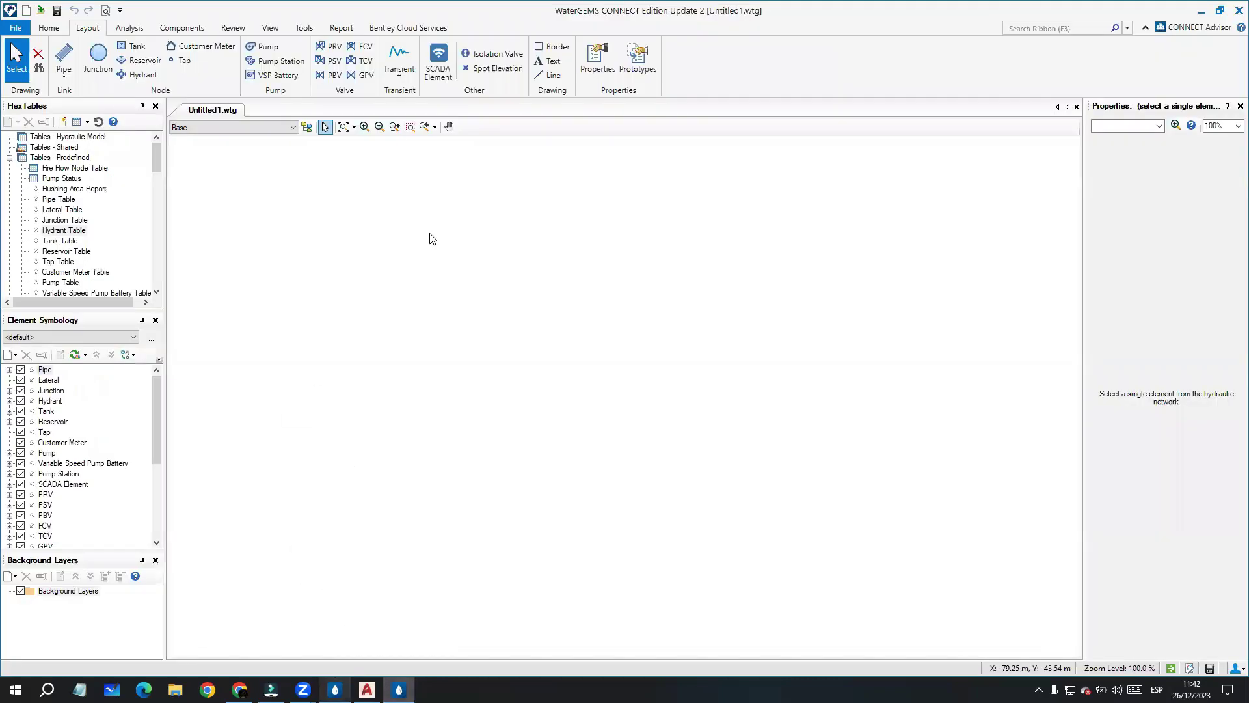
left_click(134, 29)
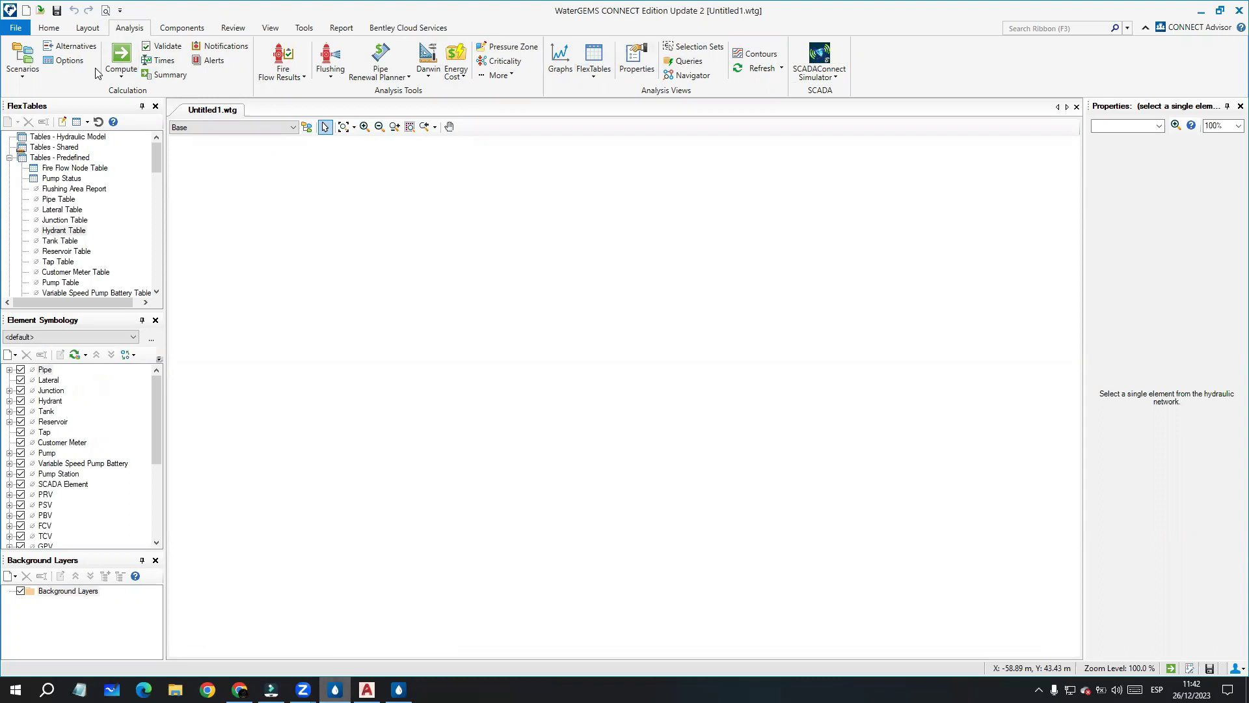
left_click(398, 689)
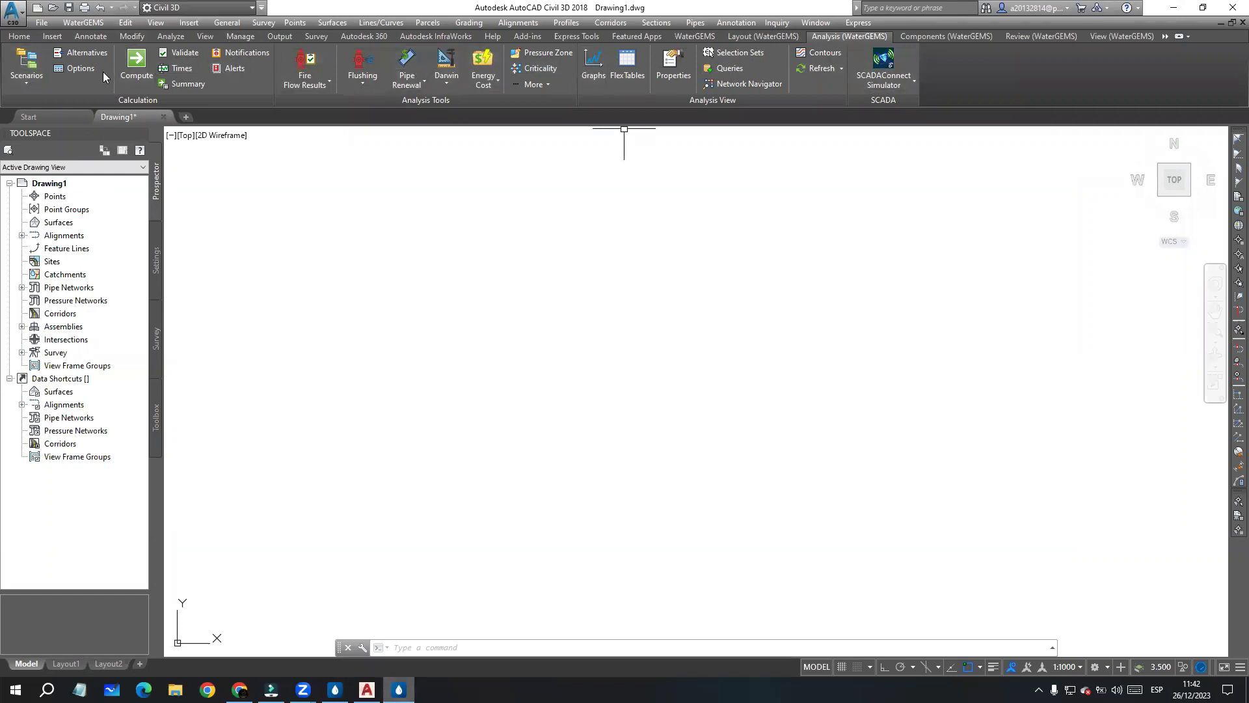
left_click(519, 229)
left_click(444, 184)
left_click(301, 214)
left_click(585, 360)
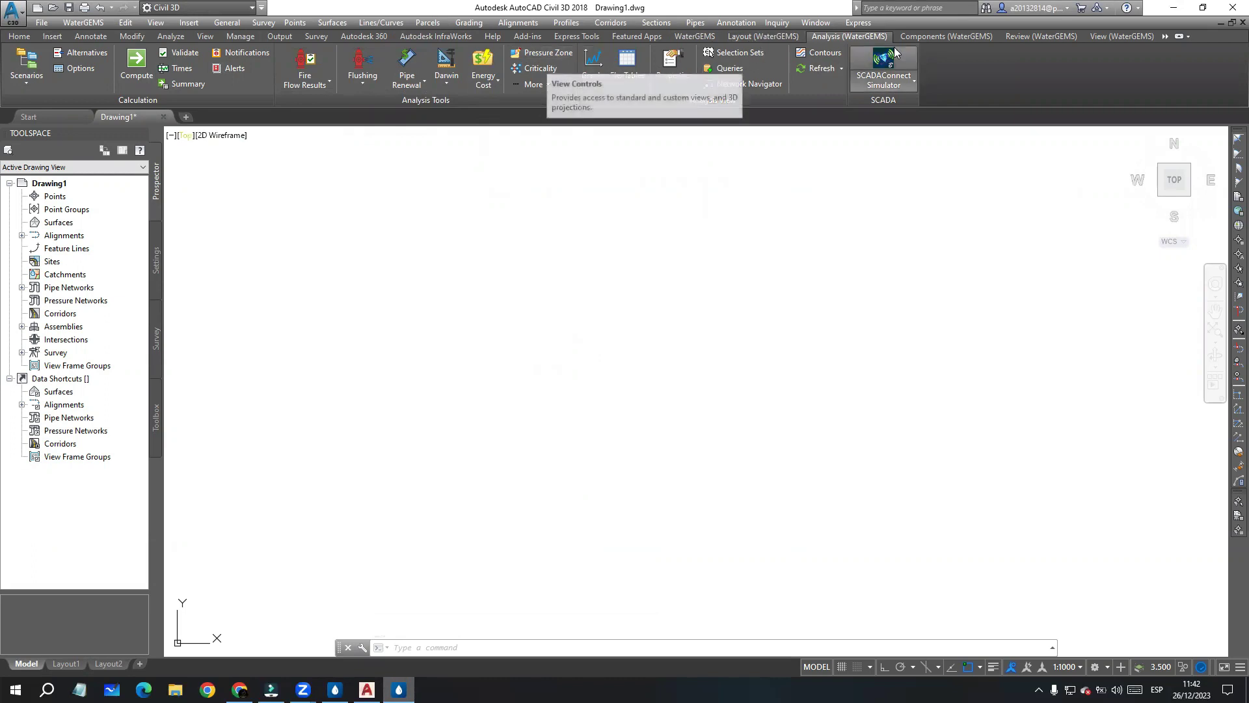
Step: Compare the WaterGEMS component tools in Civil 3D and standalone WaterGEMS, and show the Demand Center options in Civil 3D
left_click(926, 37)
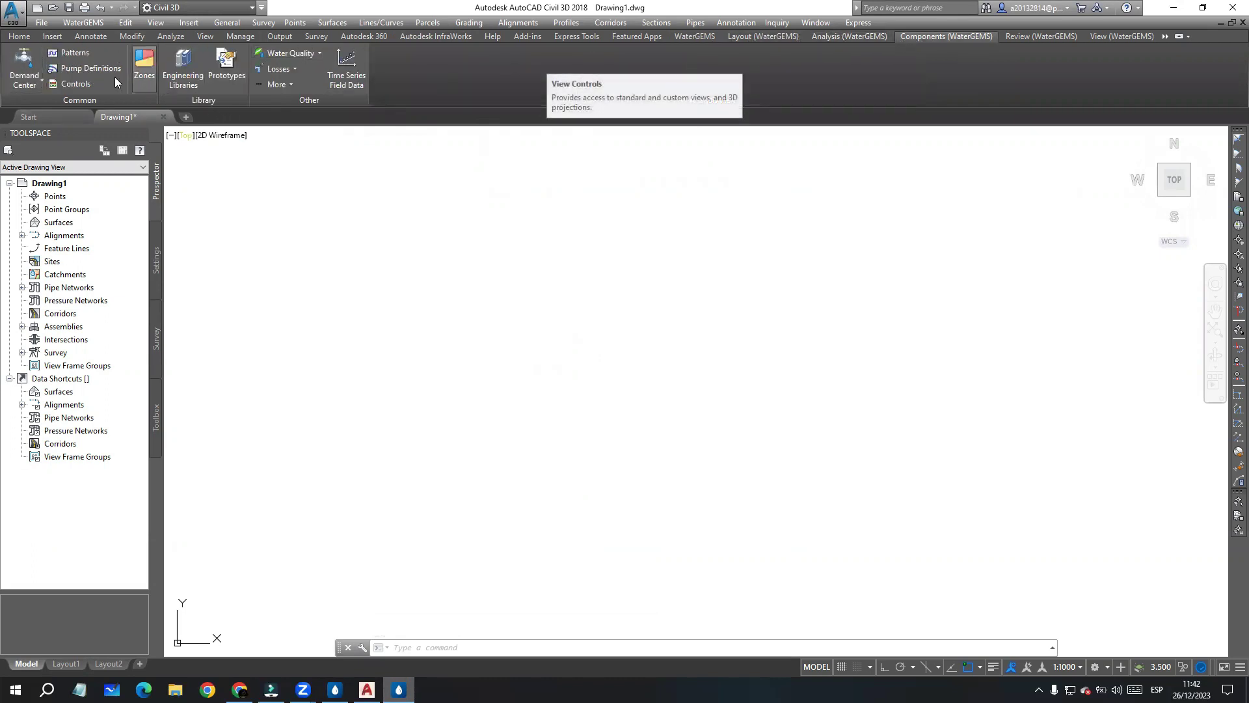
key("alt+Tab")
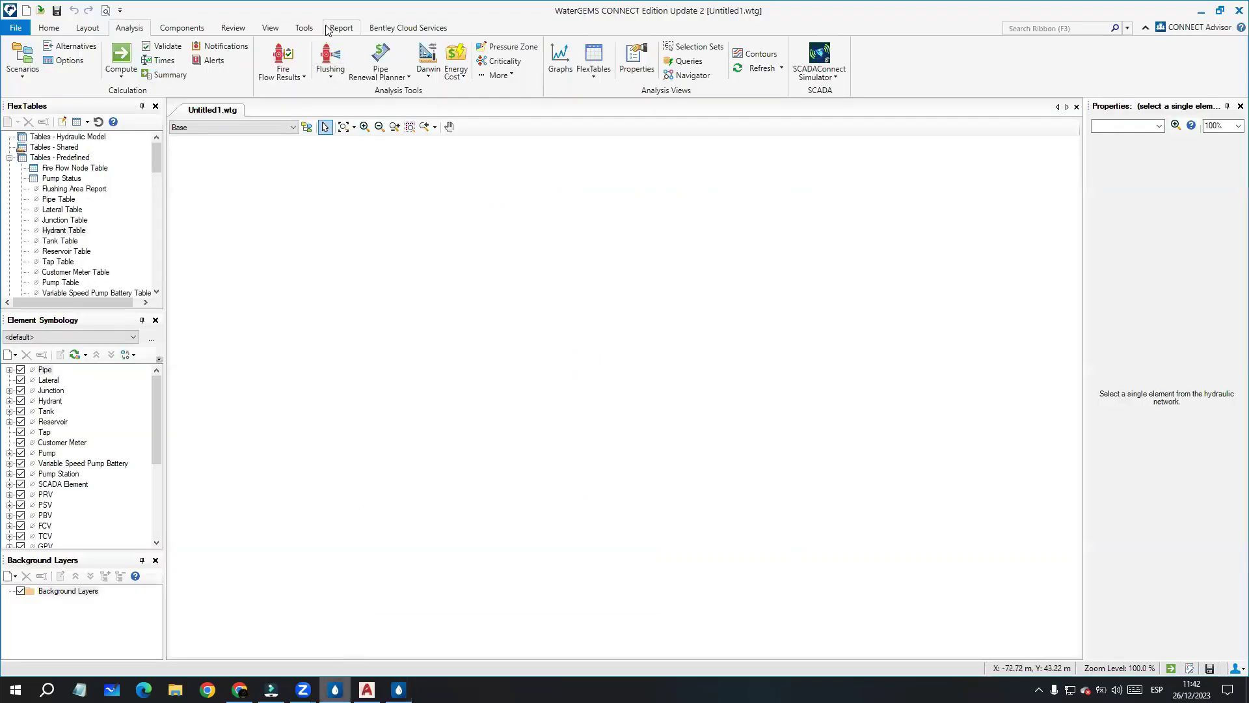
left_click(194, 30)
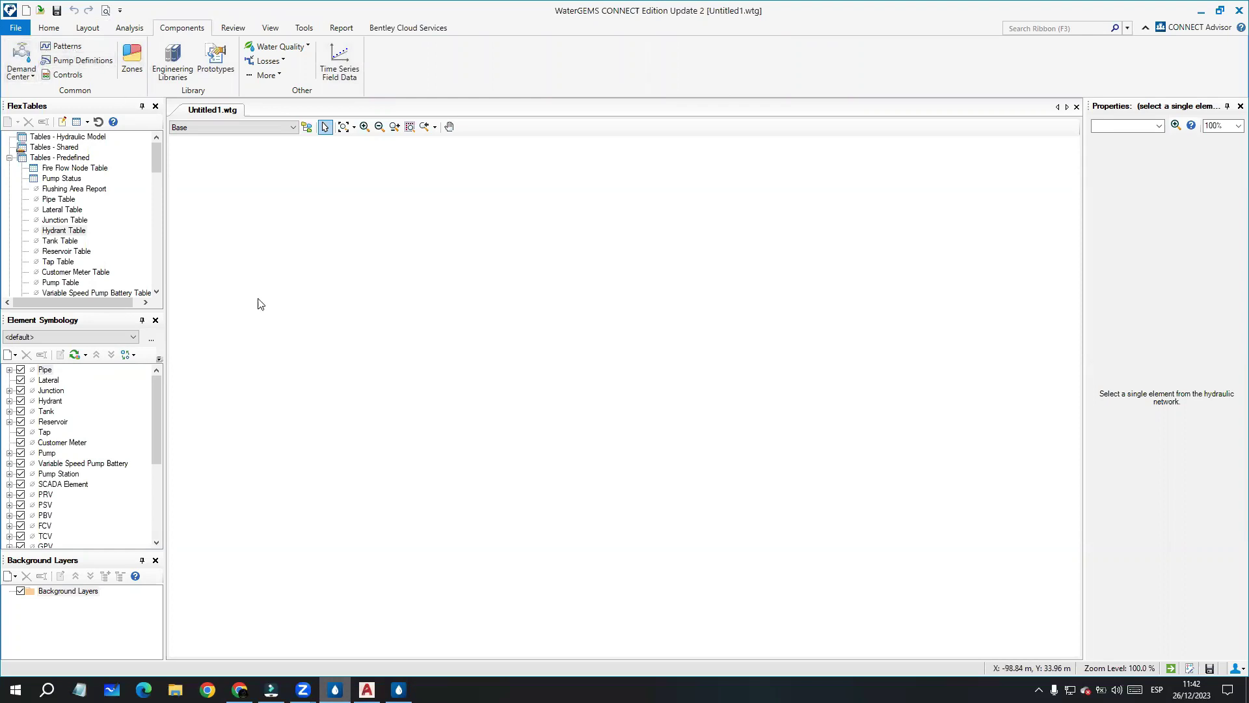
left_click(366, 688)
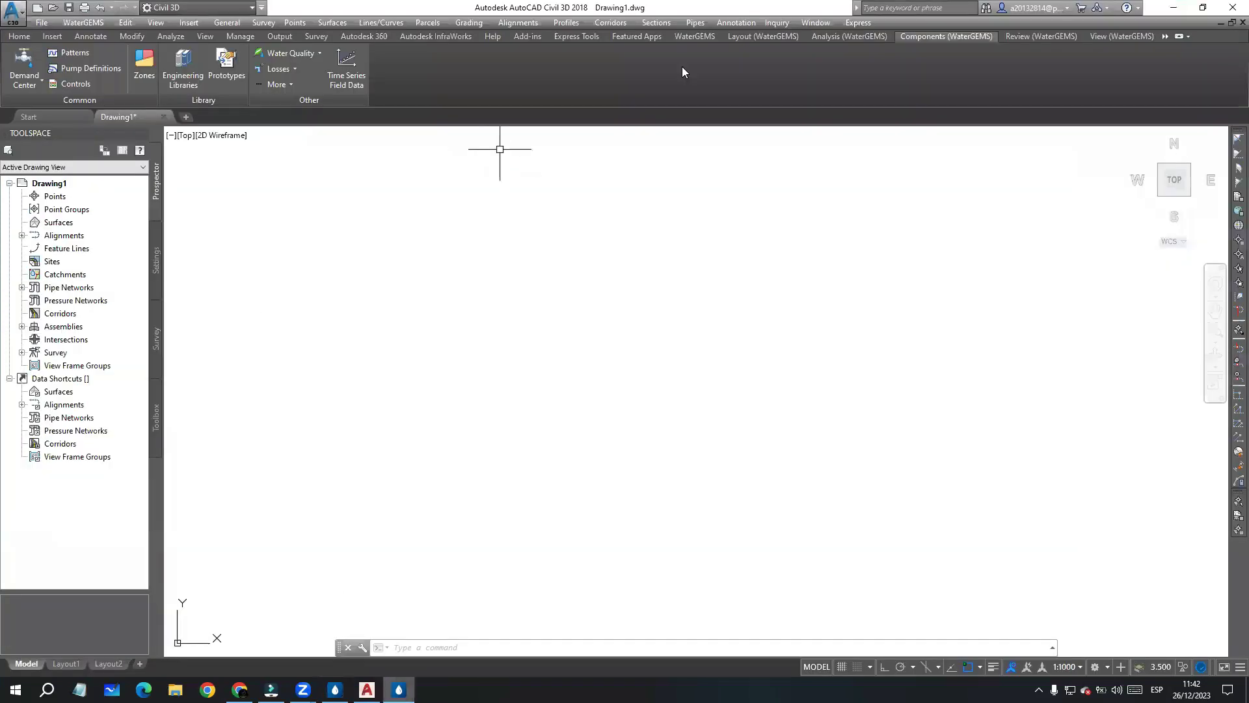
left_click(34, 66)
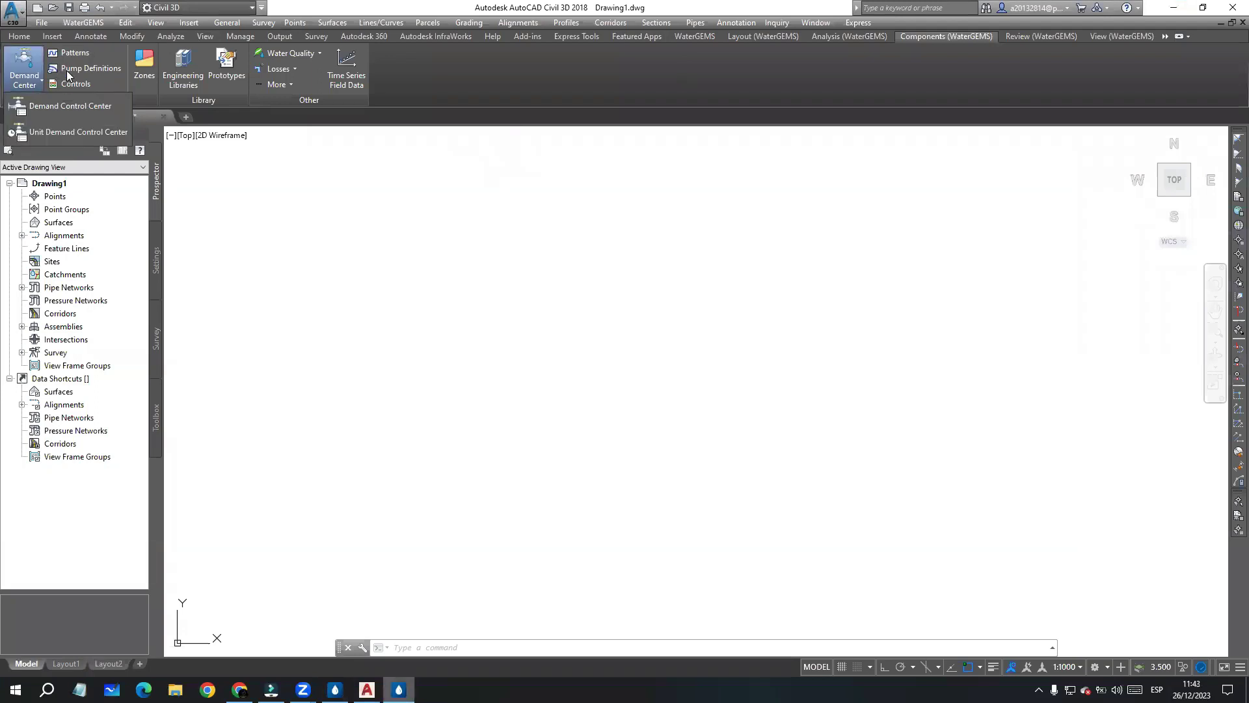
left_click(299, 190)
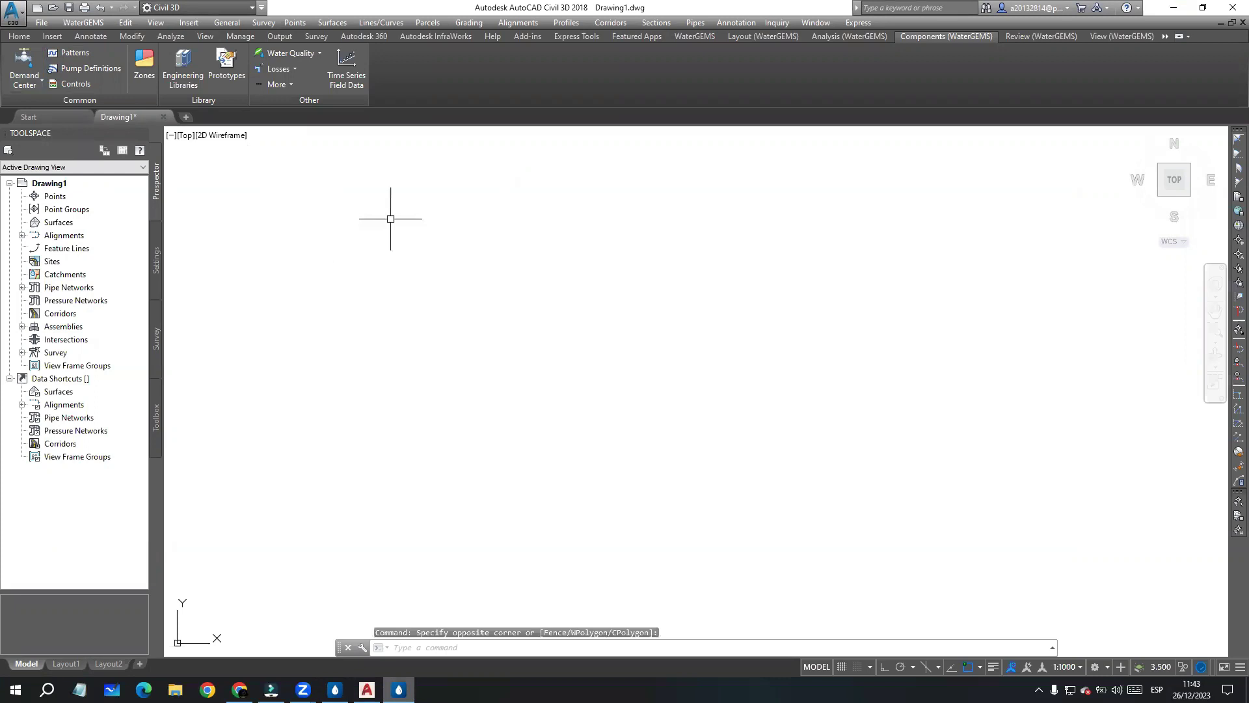
Step: Examine the WaterGEMS review and view commands in Civil 3D, and compare the view commands with standalone WaterGEMS
left_click(1041, 37)
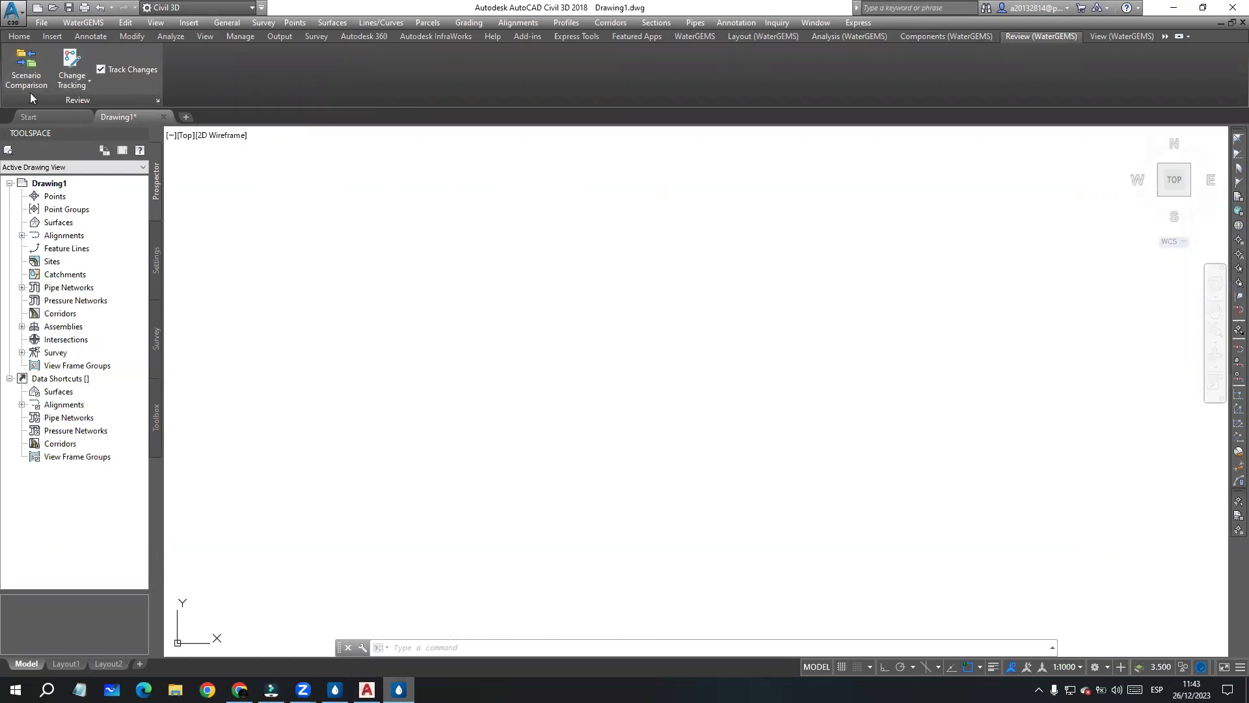
left_click(1117, 37)
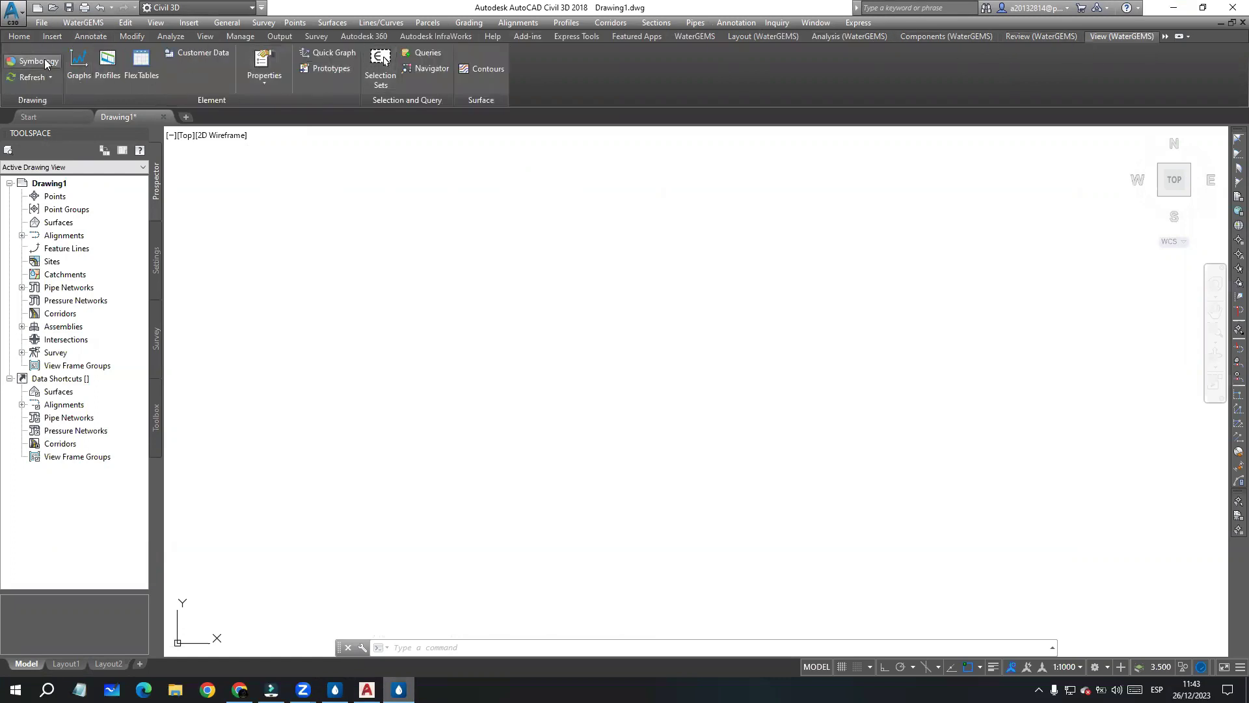
left_click(106, 62)
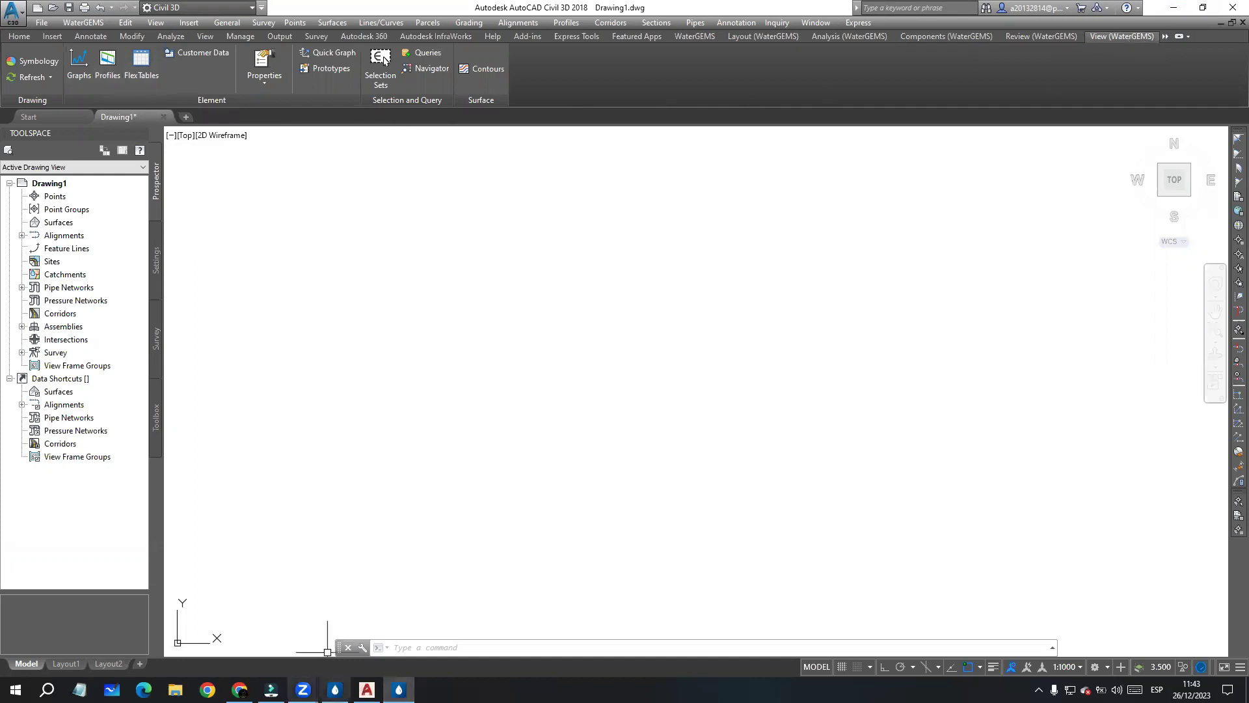
left_click(335, 690)
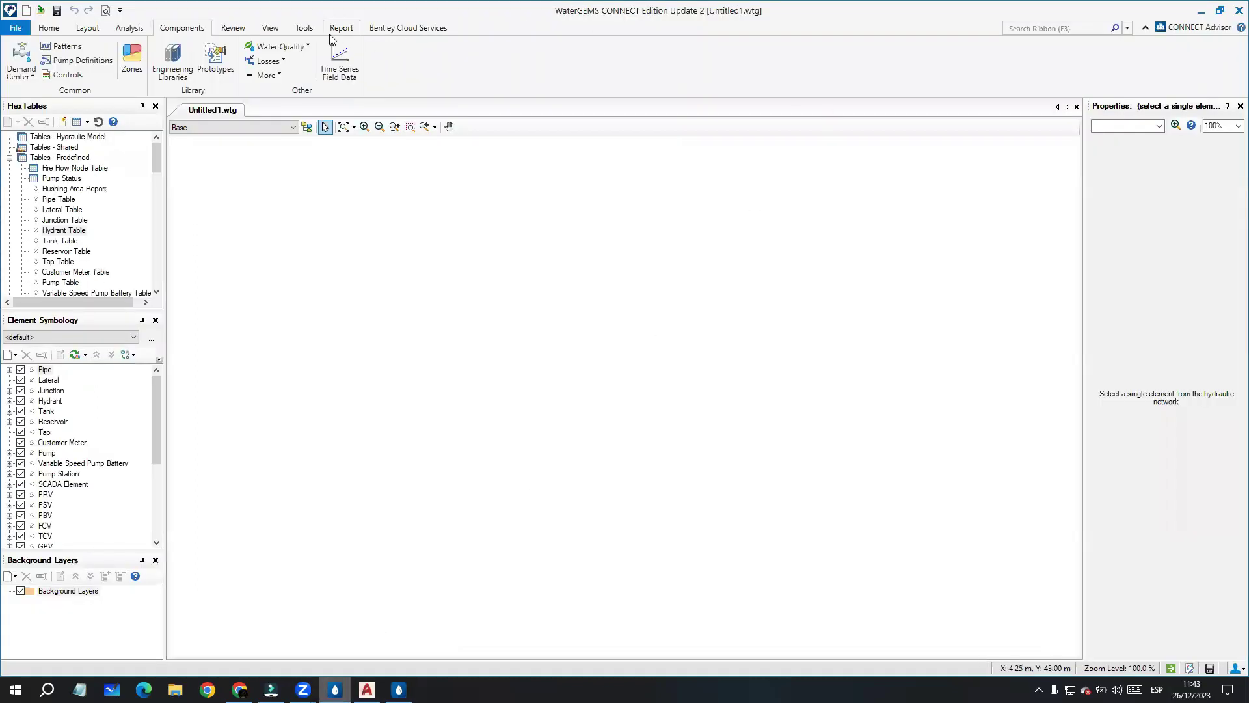
left_click(270, 29)
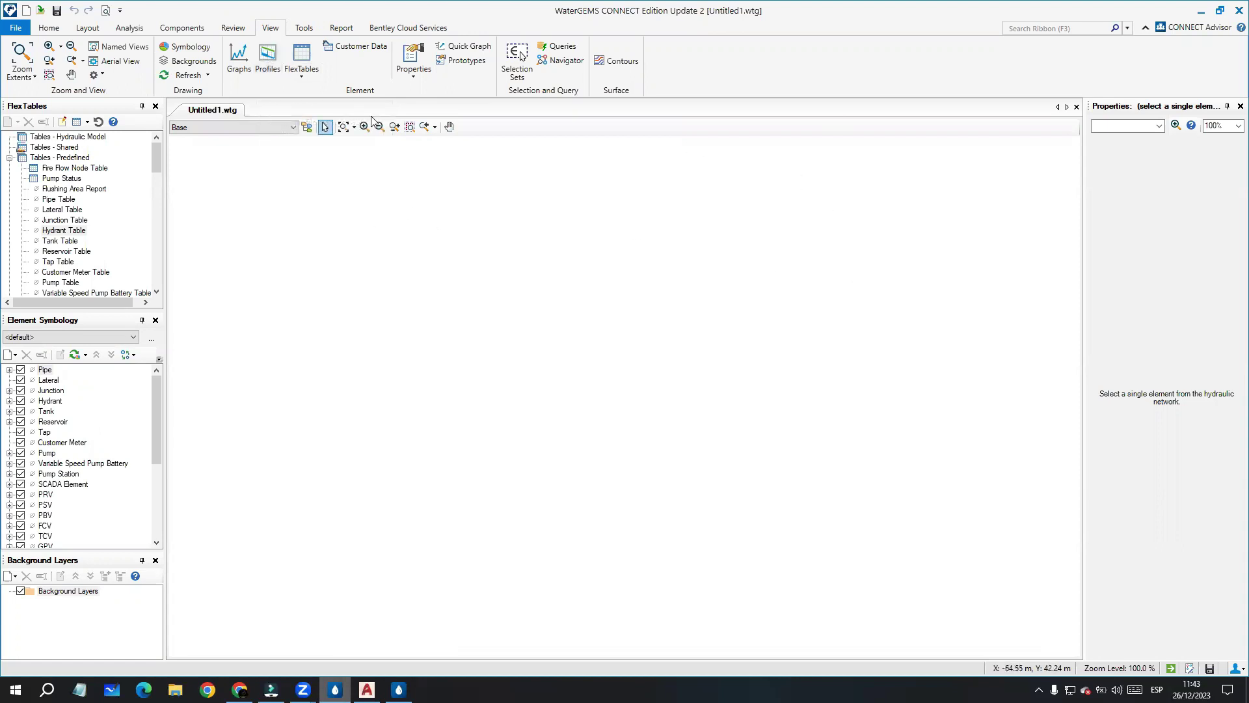
Step: Compare the model creation tools, such as ModelBuilder and TRex, in standalone WaterGEMS with those integrated in Civil 3D
left_click(303, 29)
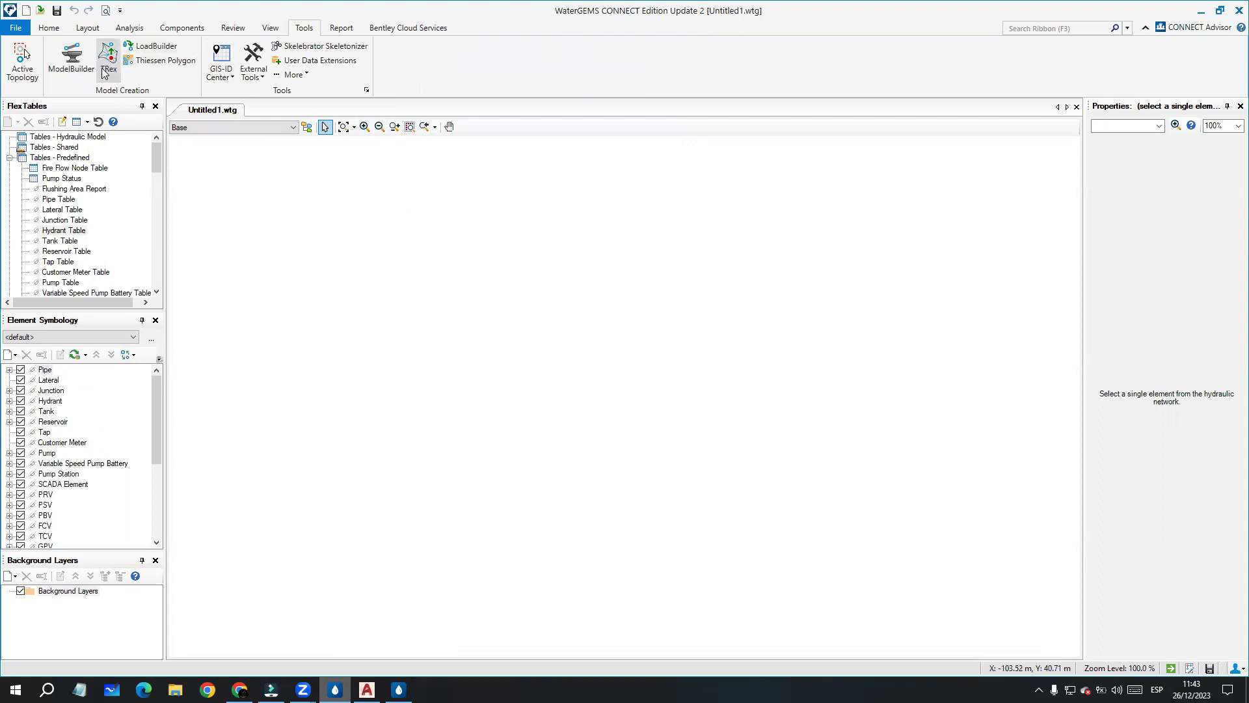
key("alt+Tab")
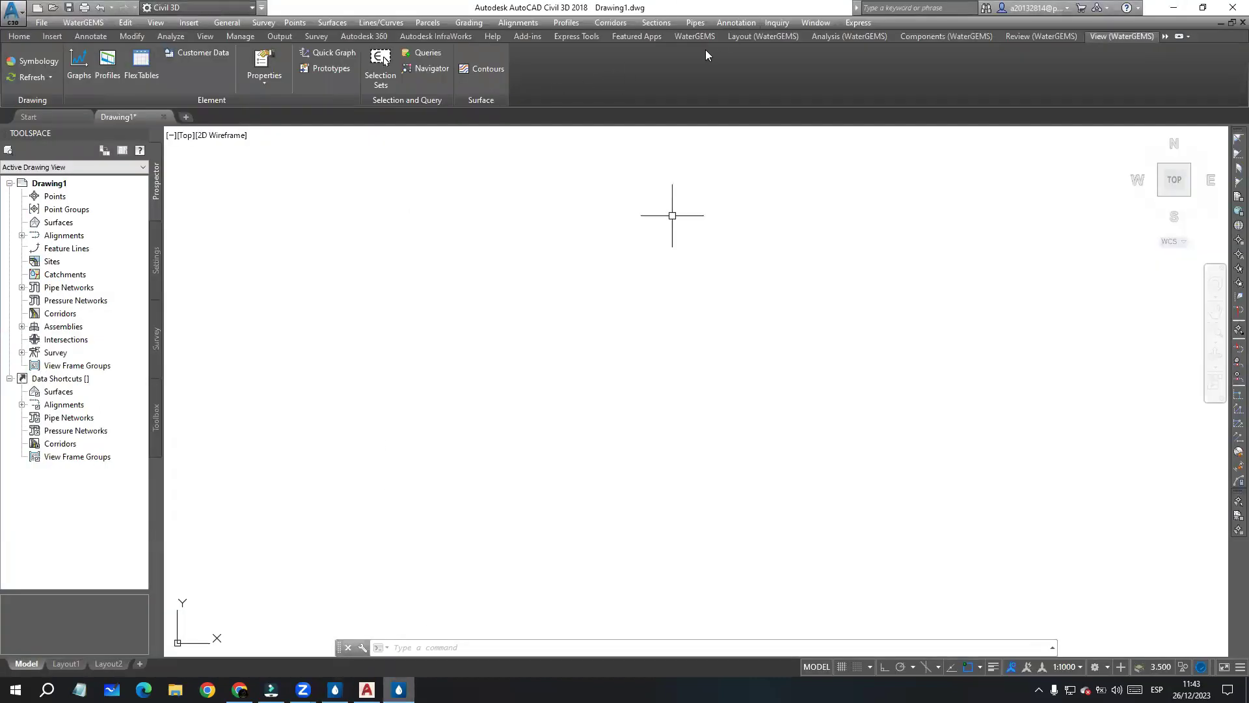
left_click(669, 253)
left_click(1165, 36)
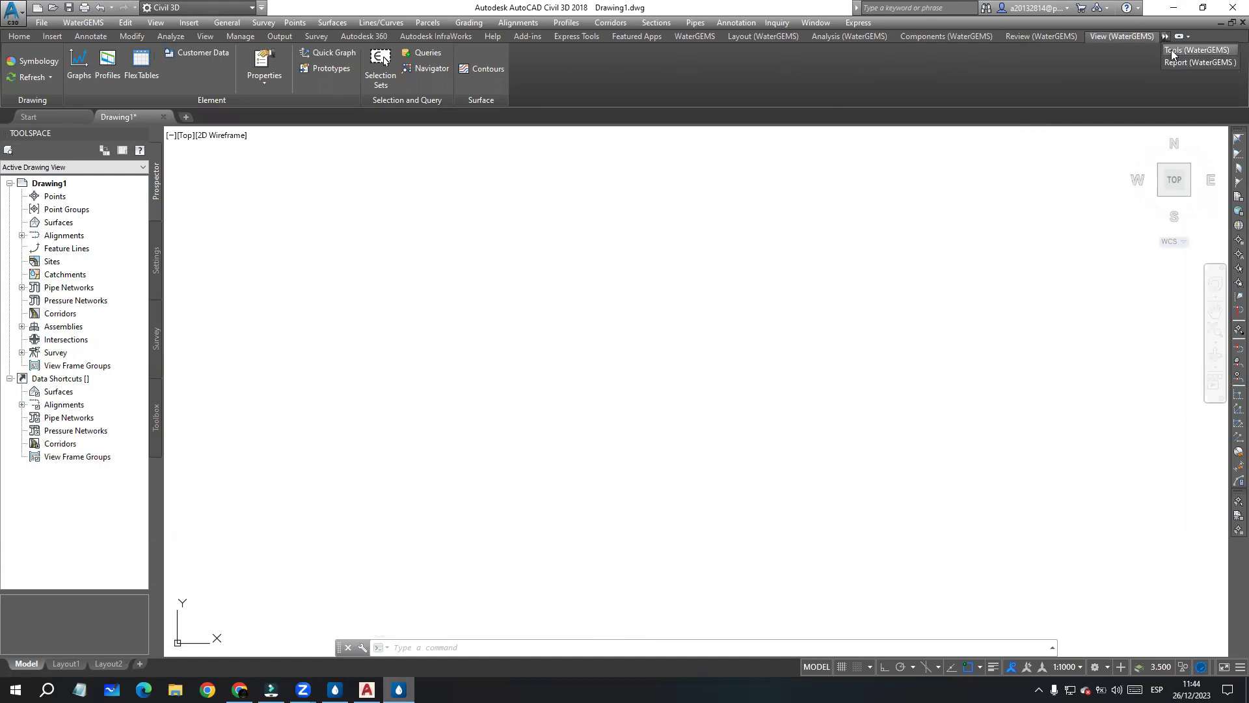
left_click(1171, 51)
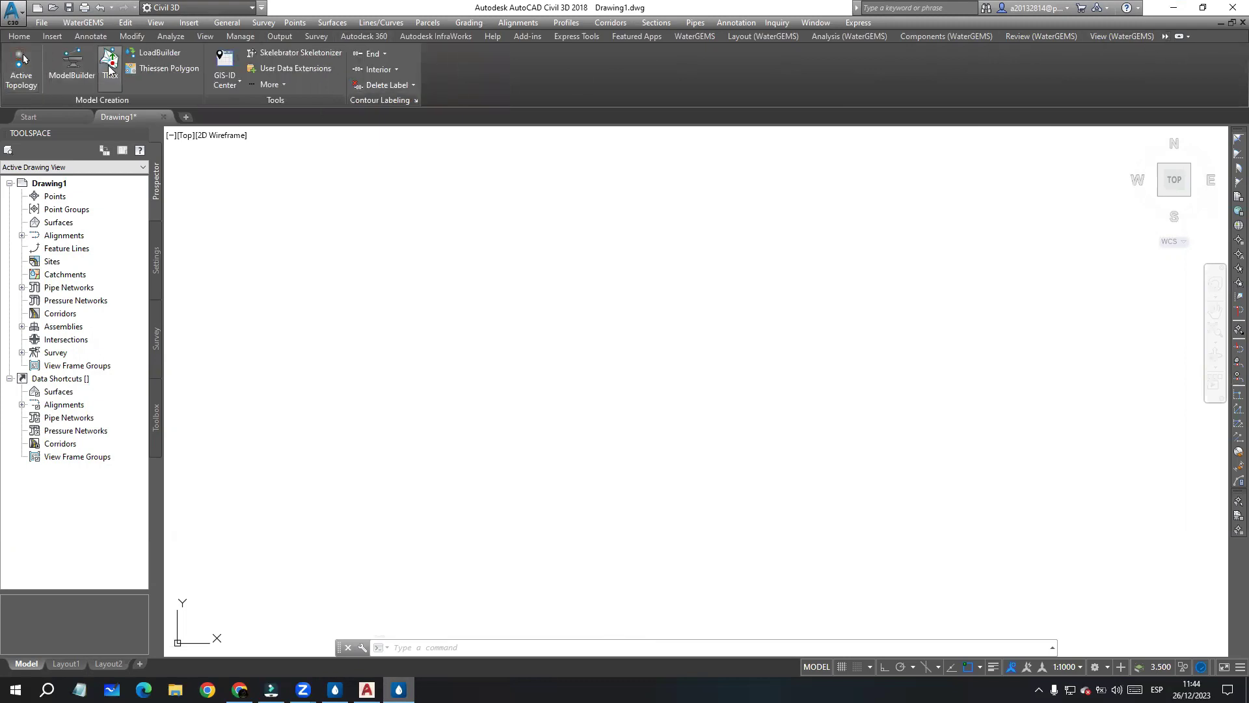
left_click(353, 245)
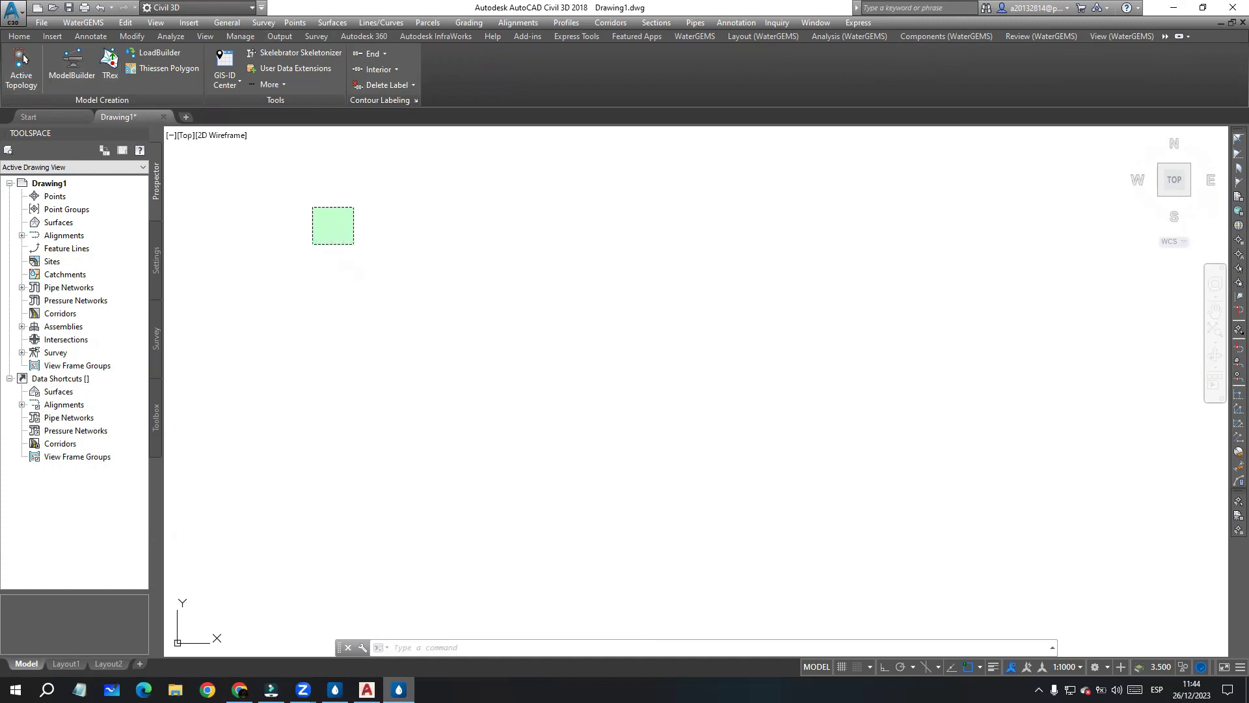
left_click(313, 207)
left_click(555, 384)
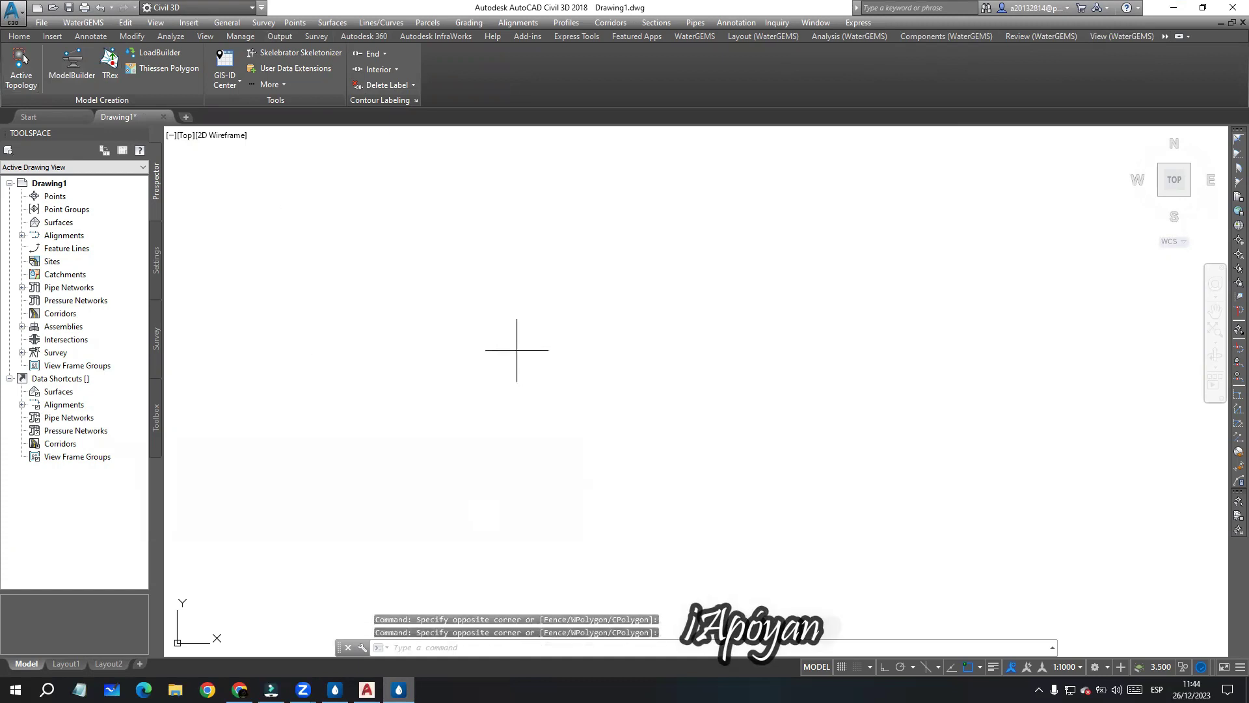
left_click(516, 348)
left_click(317, 215)
left_click(291, 194)
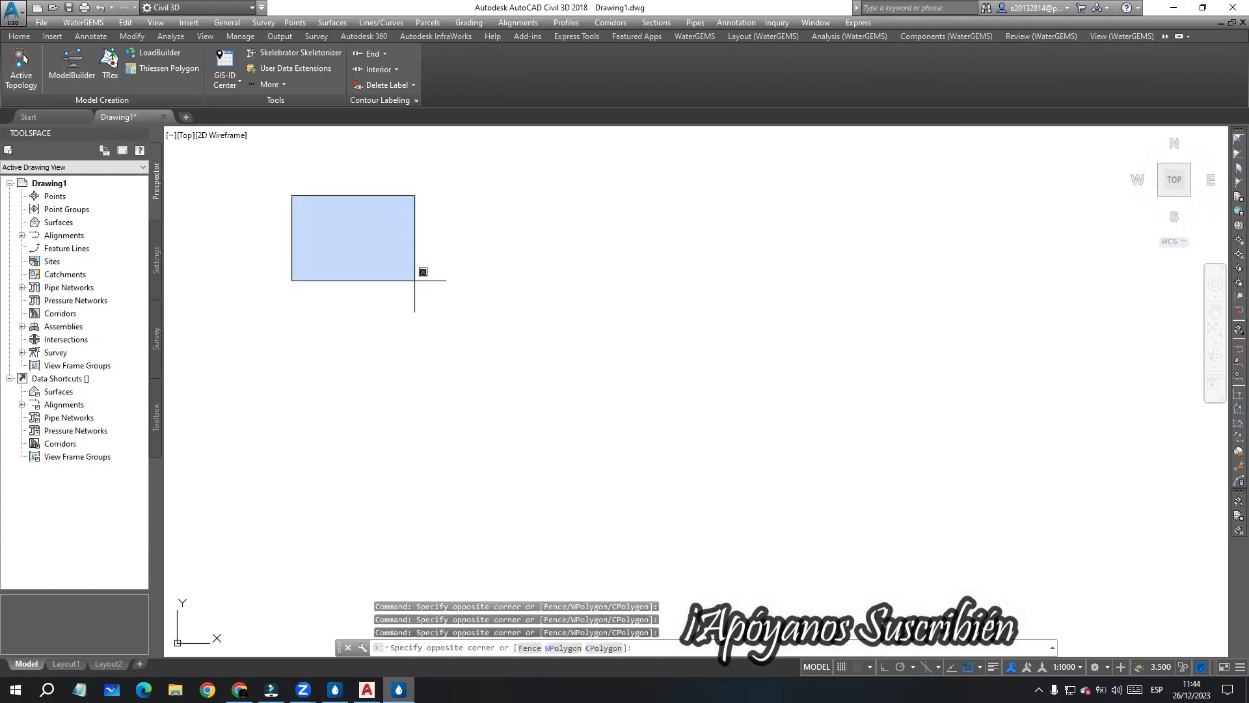
left_click(561, 368)
left_click(571, 398)
left_click(345, 251)
left_click(324, 242)
left_click(553, 400)
left_click(563, 398)
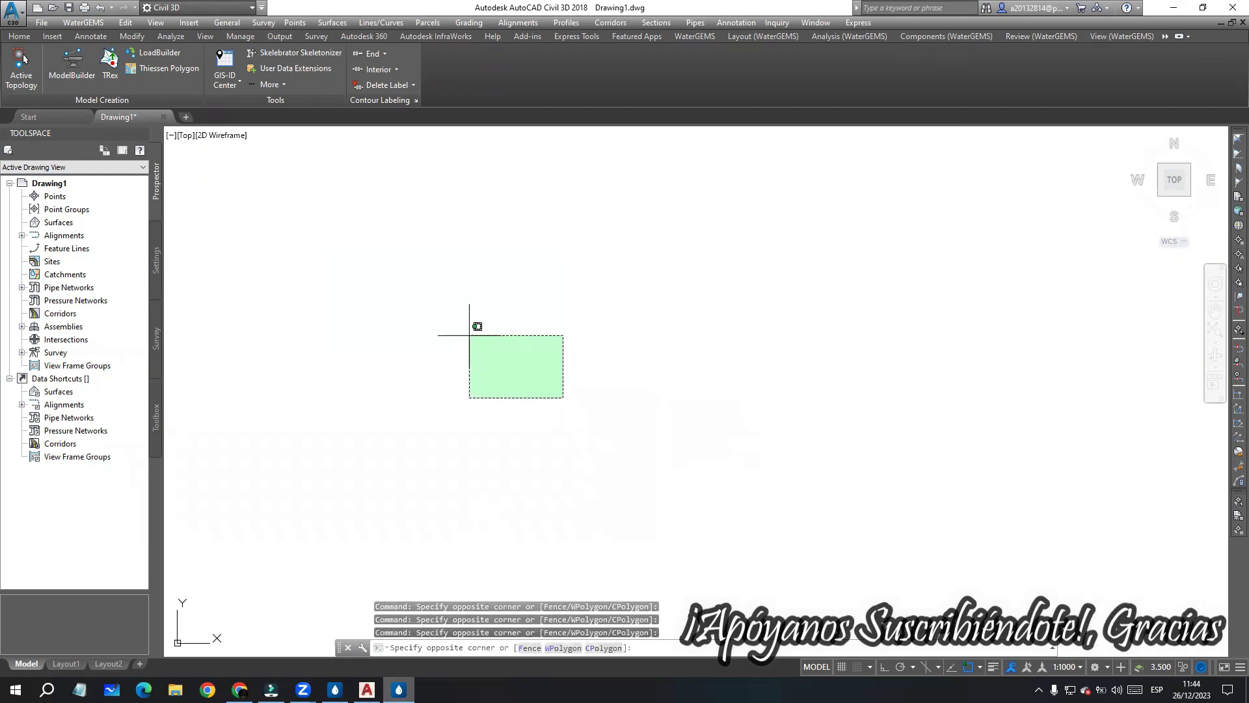
left_click(457, 320)
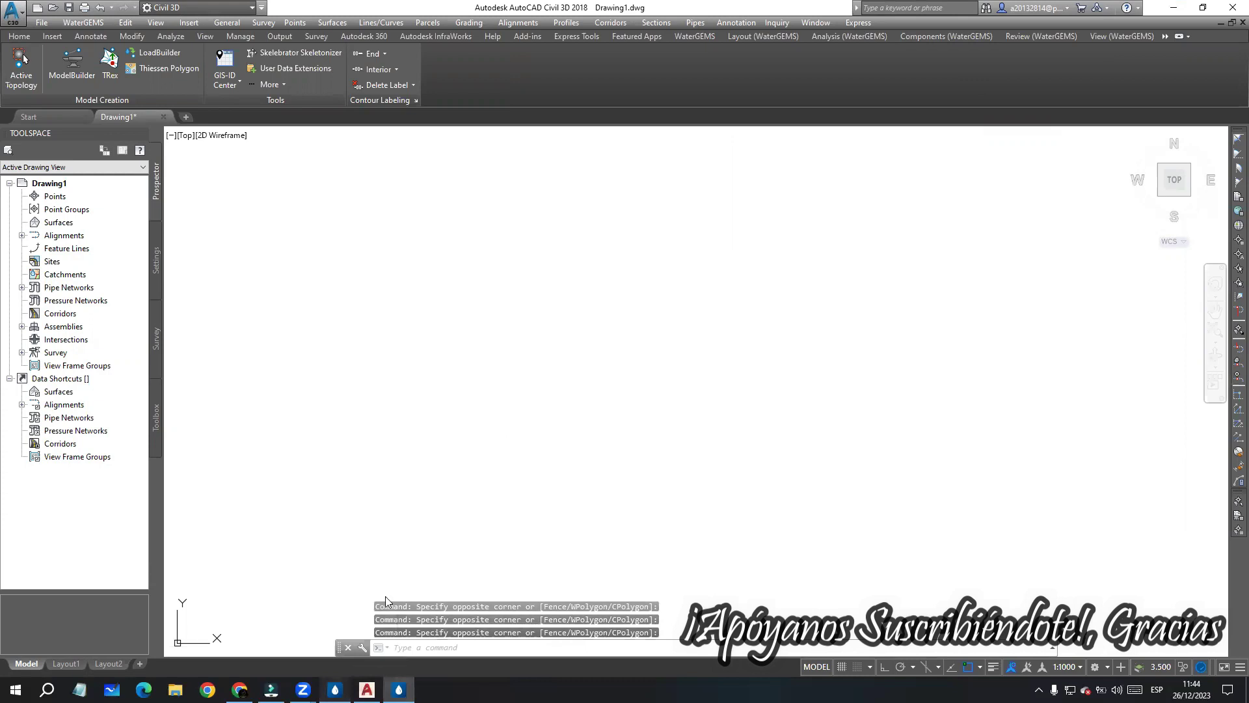
Step: Compare the report and element table tools in standalone WaterGEMS with the WaterGEMS report tools integrated in Civil 3D
key("alt+Tab")
left_click(344, 30)
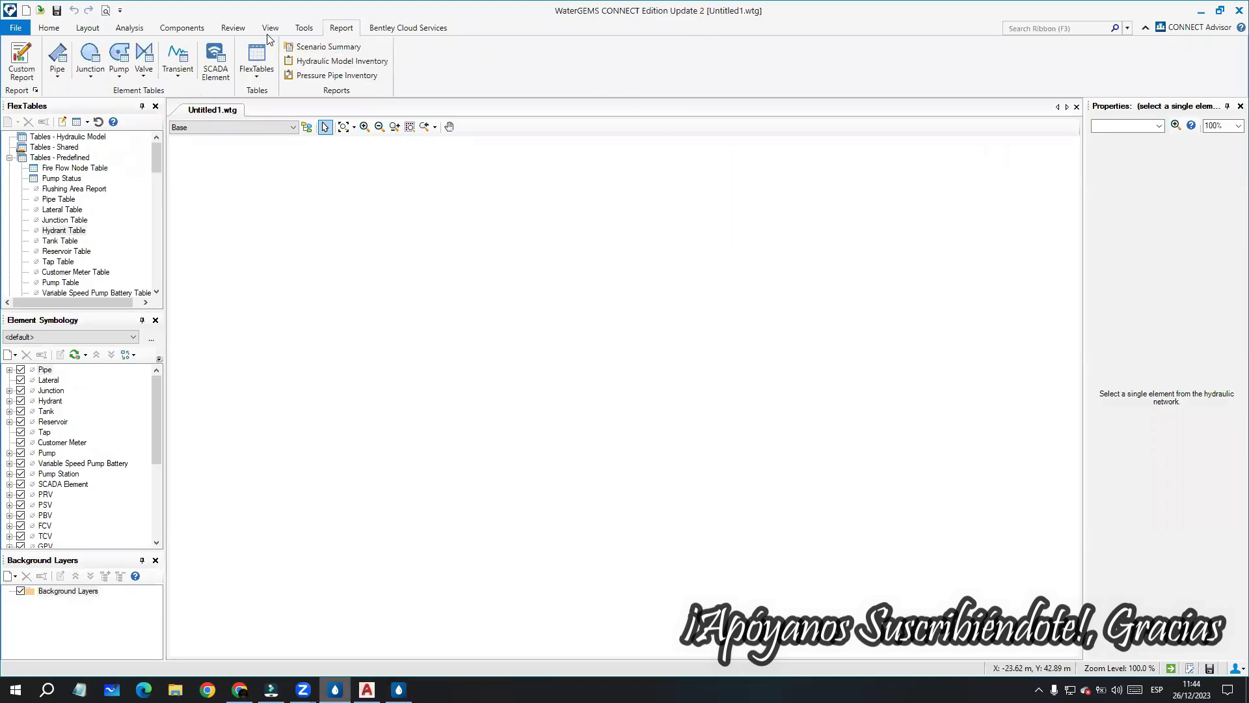
key("alt+Tab")
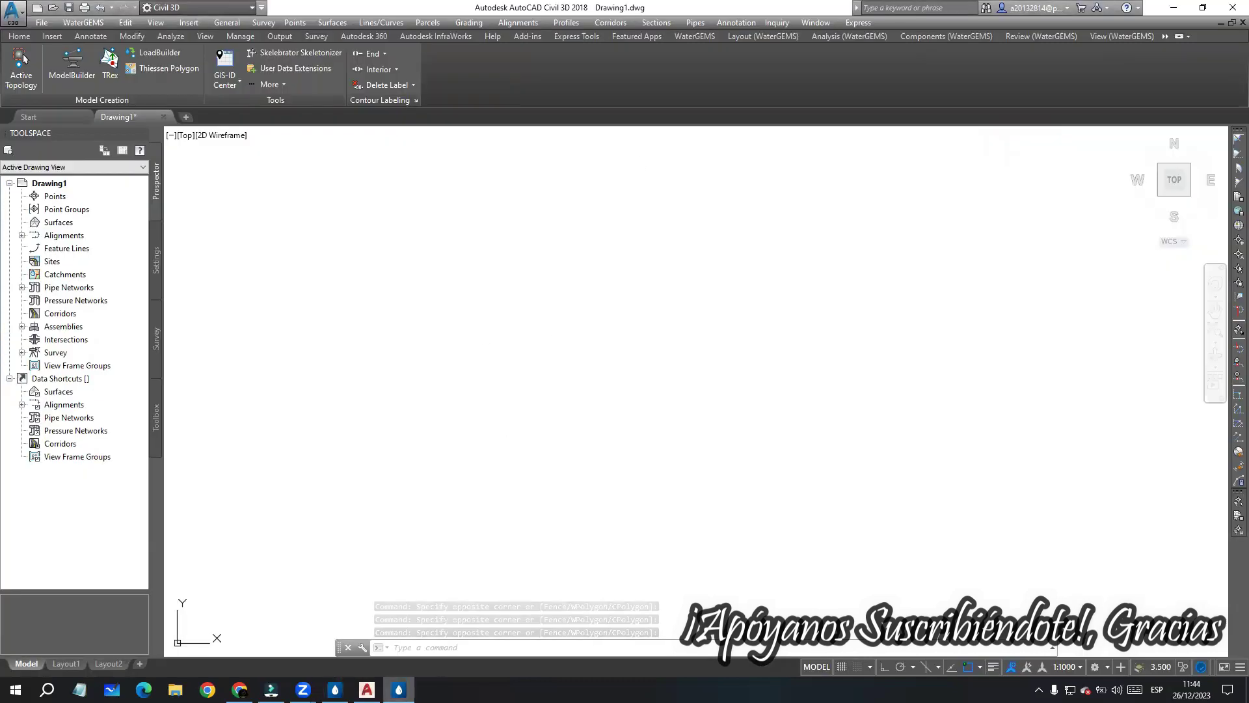
left_click(1164, 37)
left_click(1171, 62)
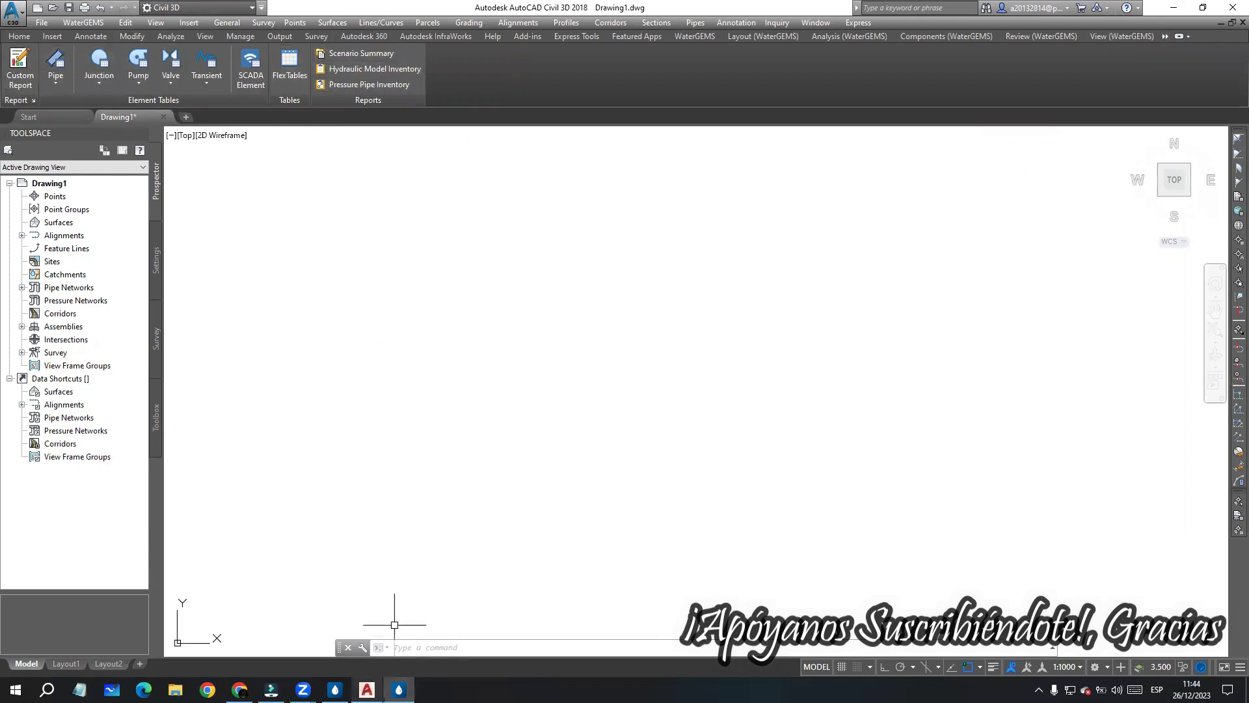
left_click(335, 689)
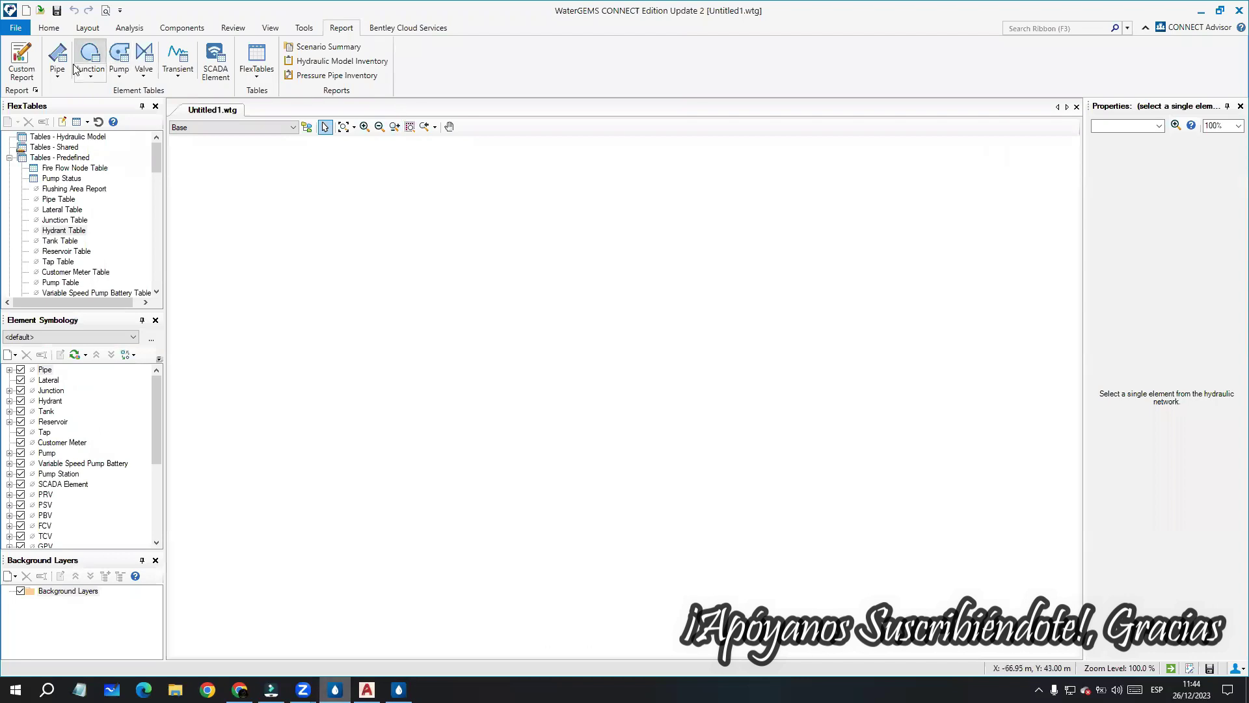
left_click(399, 690)
left_click(665, 406)
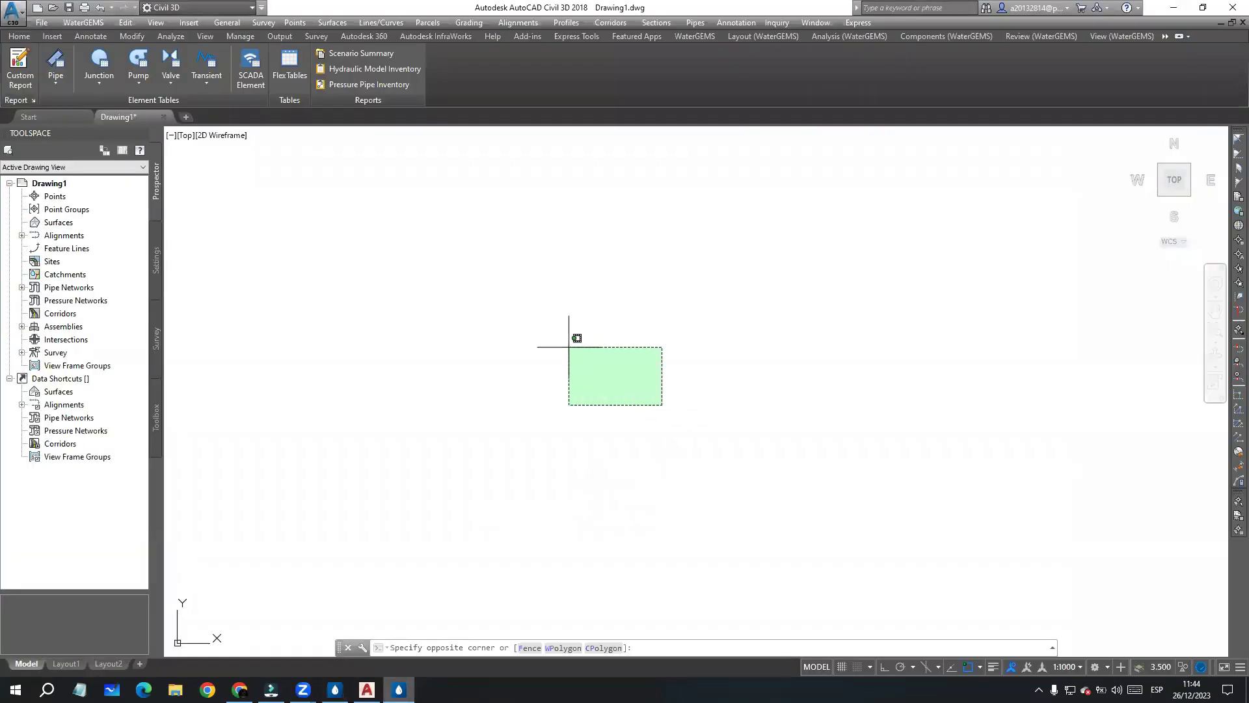
left_click(568, 347)
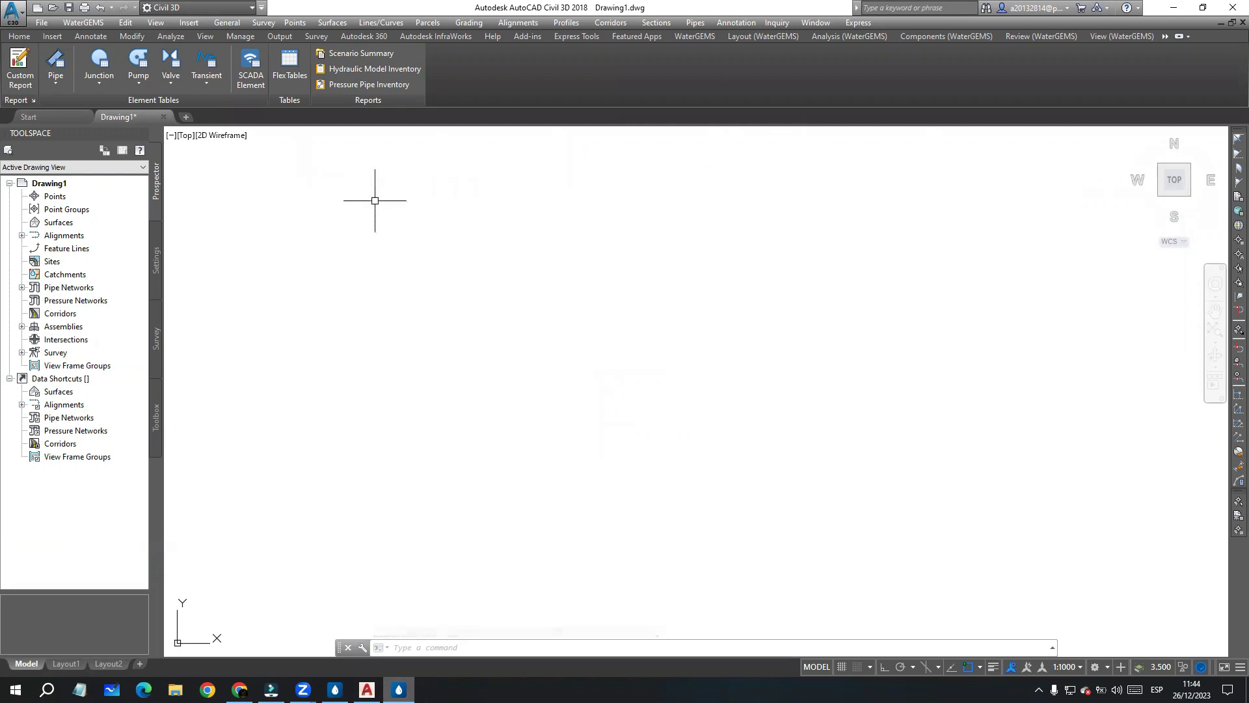
left_click(335, 690)
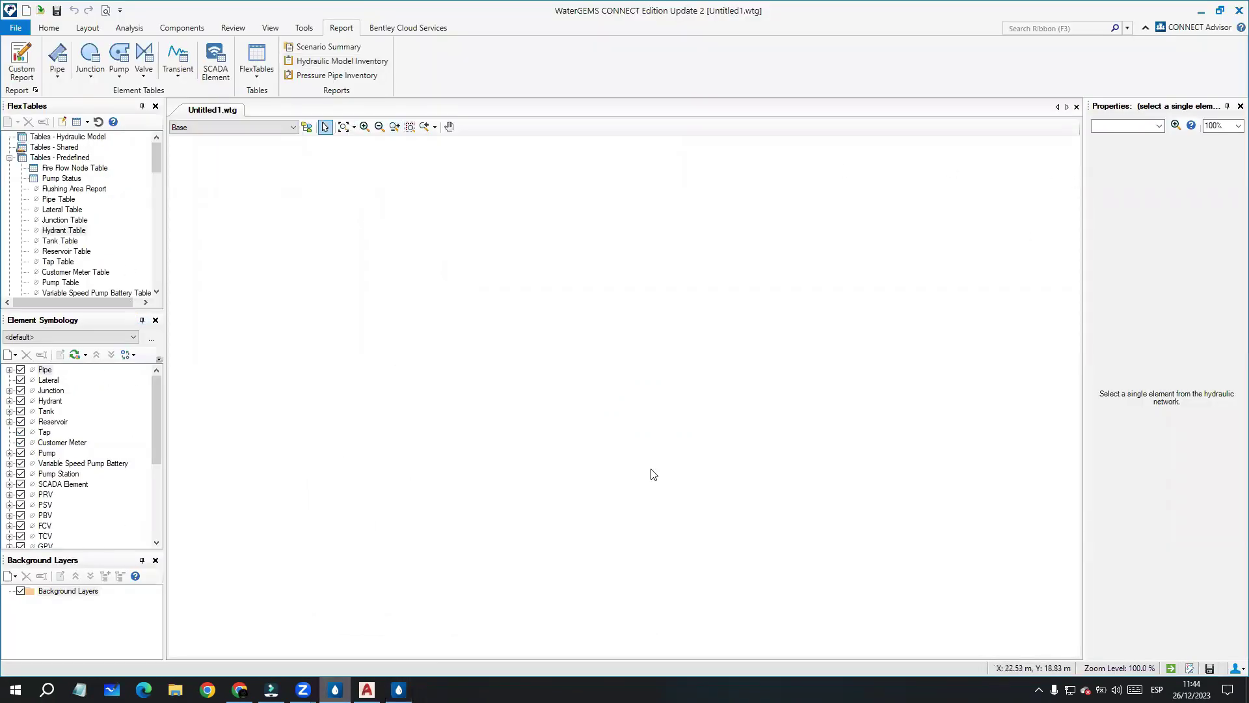
left_click(399, 690)
left_click(500, 339)
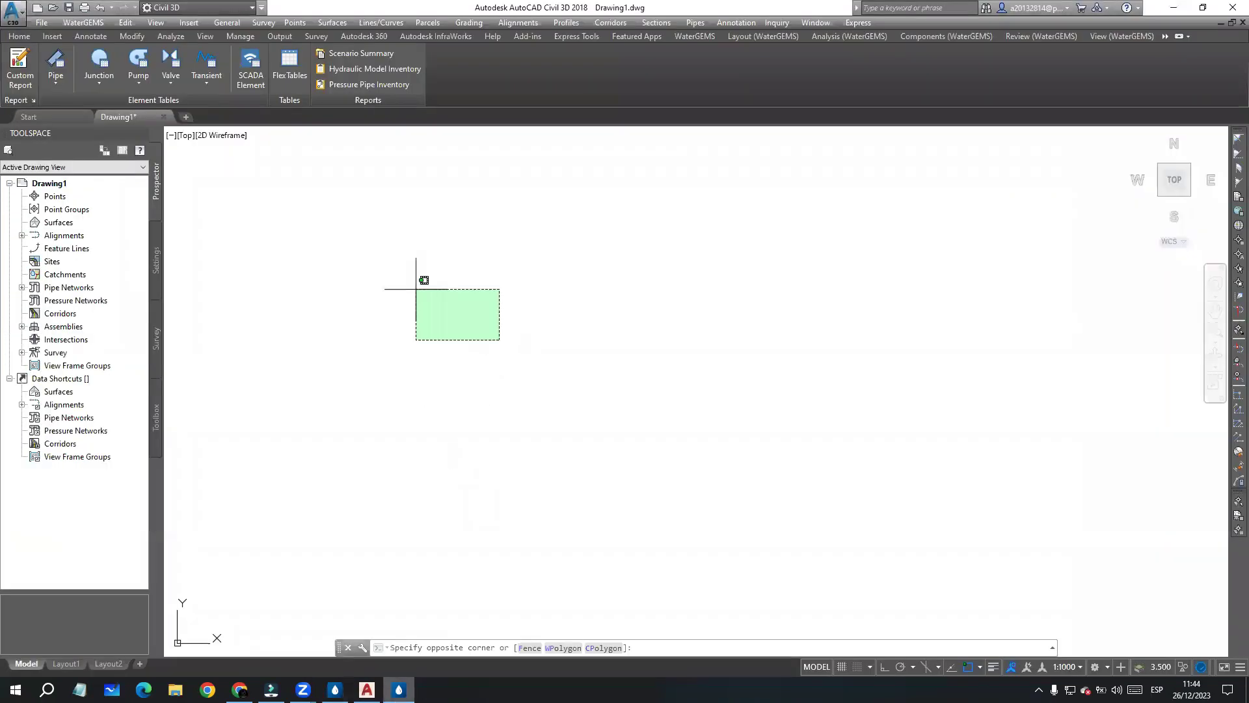
left_click(416, 288)
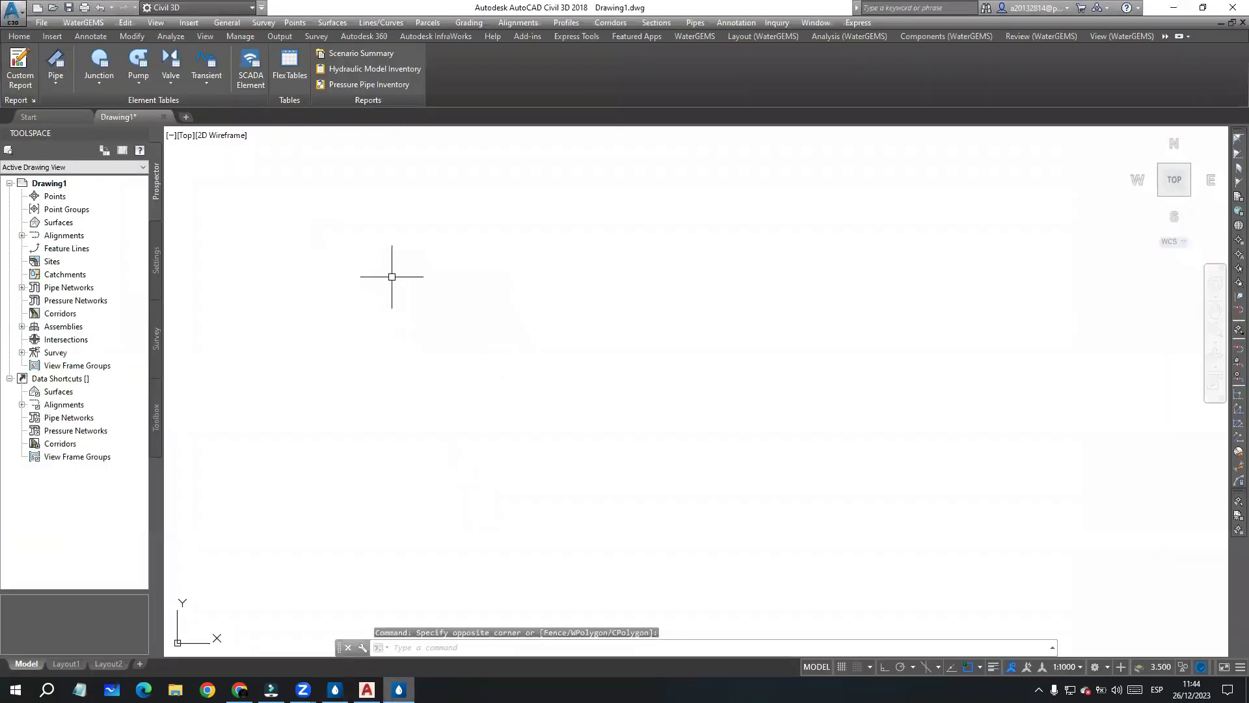
Step: Show Civil 3D's own home tools for ground data, design, drawing and modification
left_click(20, 36)
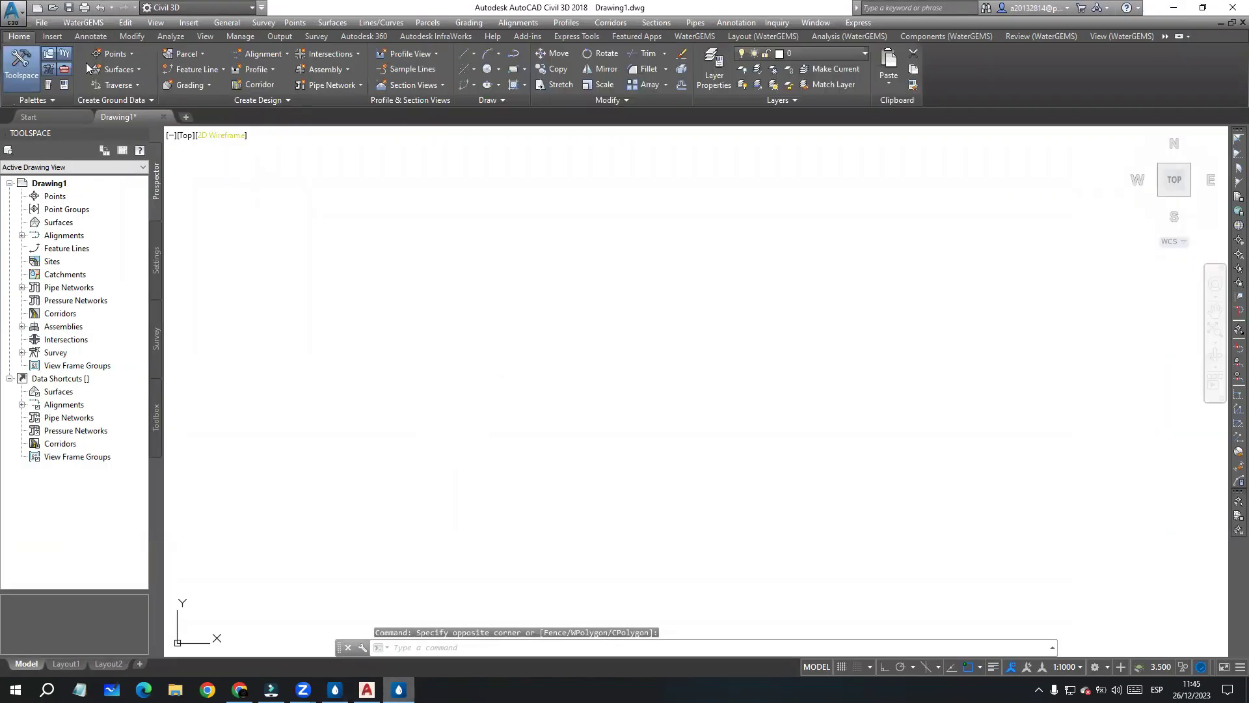
left_click(502, 264)
left_click(389, 219)
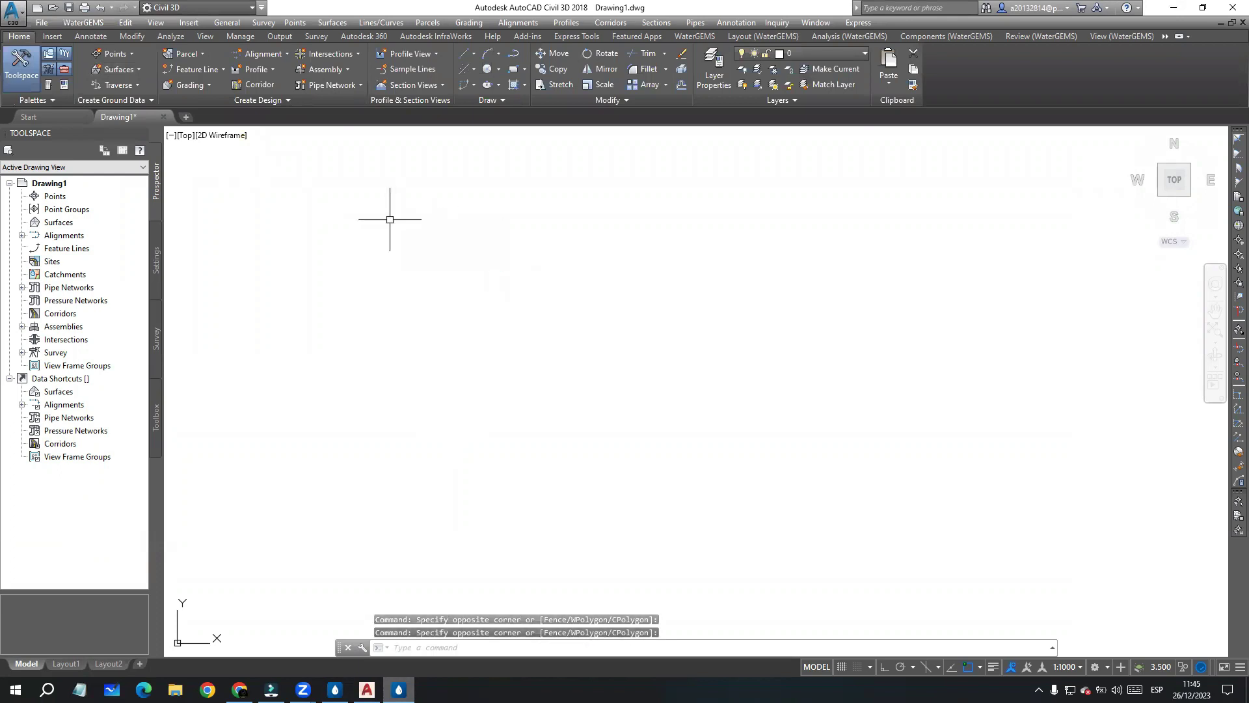
left_click(664, 310)
left_click(568, 267)
left_click(482, 250)
left_click(654, 349)
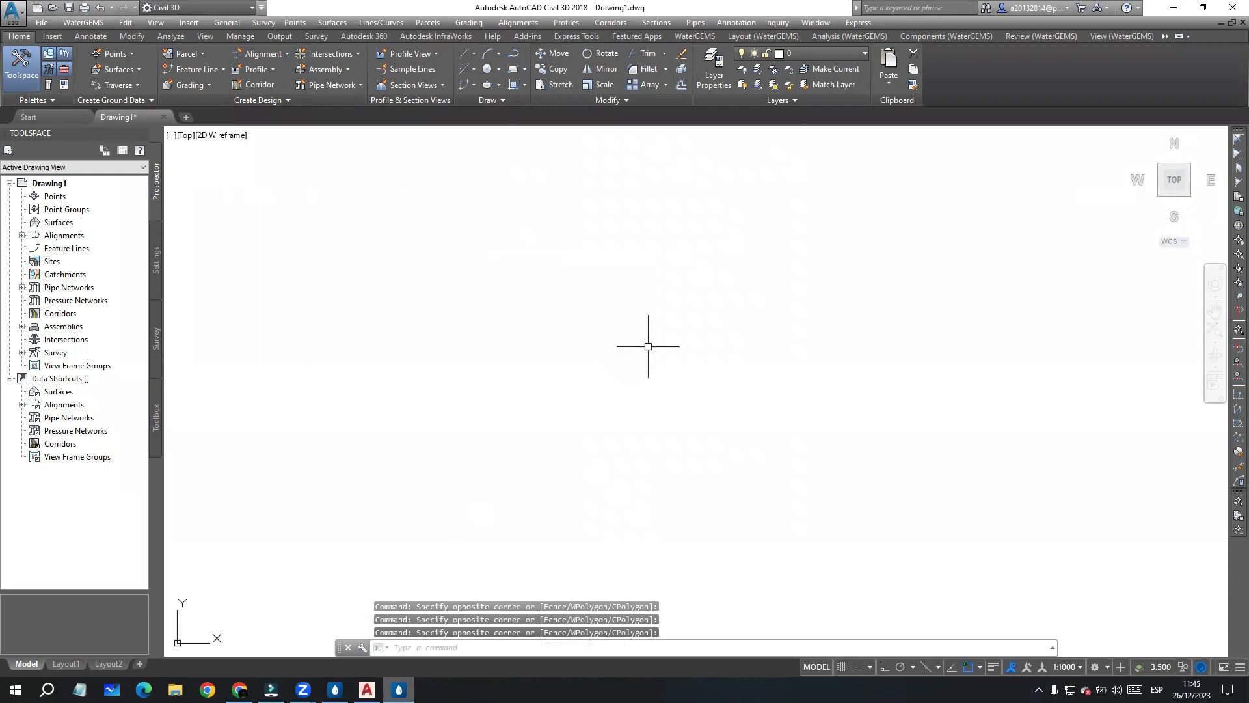
left_click(635, 354)
left_click(523, 299)
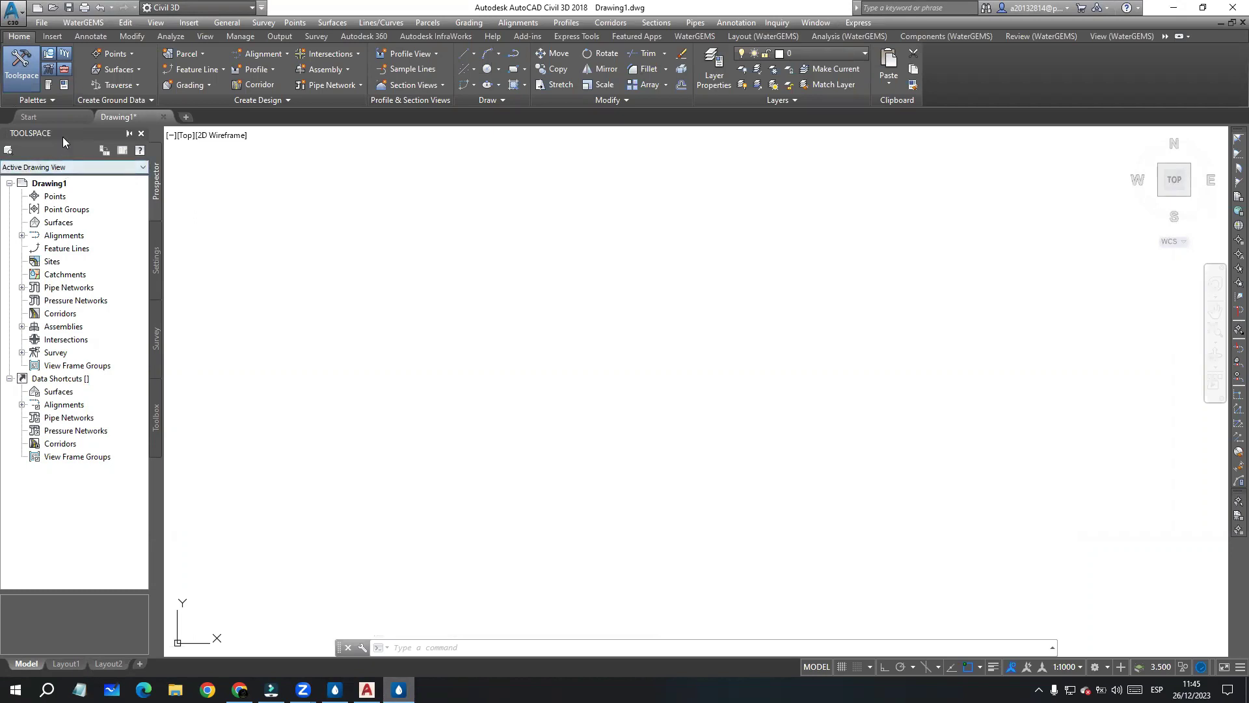
Step: Undock the Toolspace palette over the drawing area and dock it back at the side of the Civil 3D window
left_click_drag(69, 136, 489, 267)
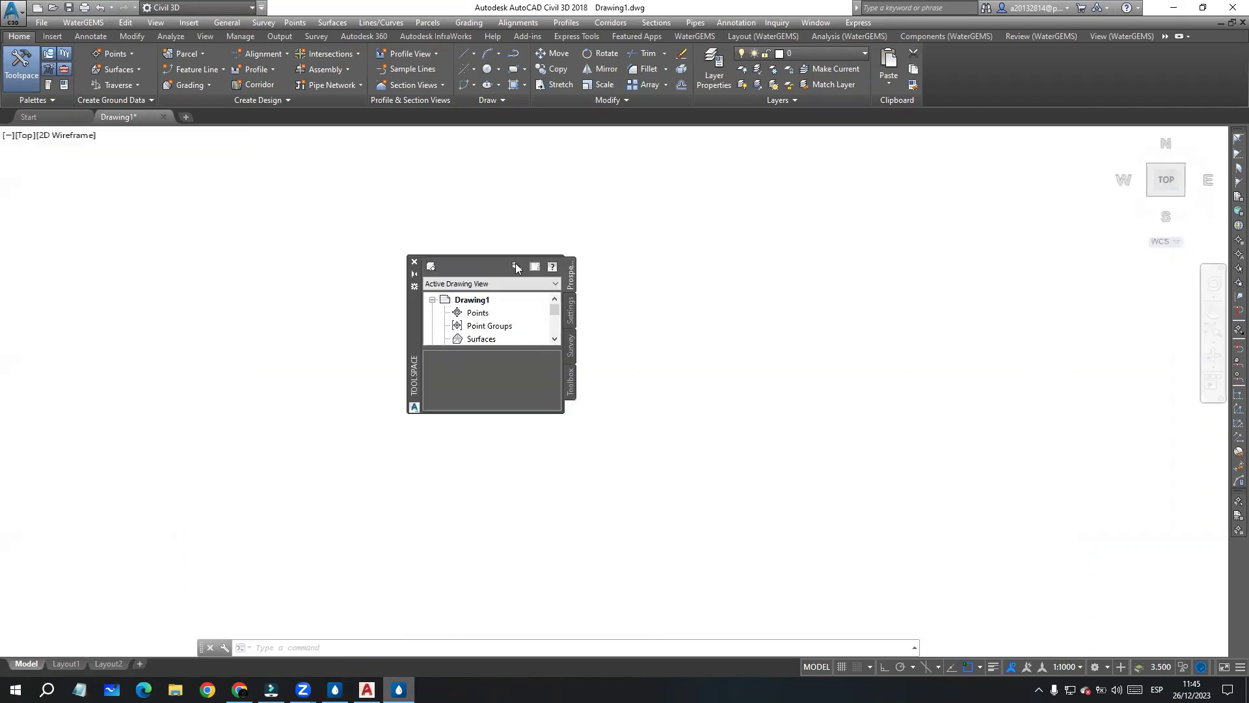
mouse_move(413, 330)
left_mouse_down()
mouse_move(175, 326)
mouse_move(22, 282)
left_mouse_up()
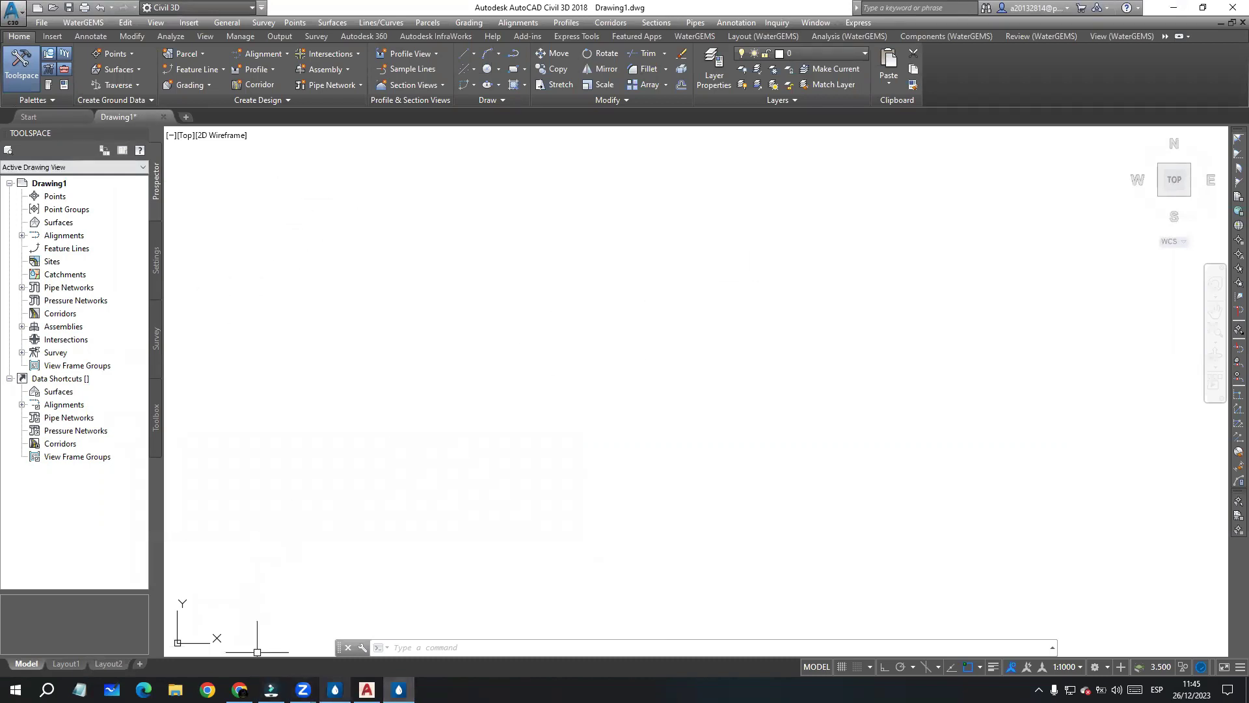
Step: In WaterGEMS, float the Background Layers manager, dock it above and below the drawing, and redock it under Element Symbology
left_click(335, 689)
left_click_drag(105, 561, 630, 207)
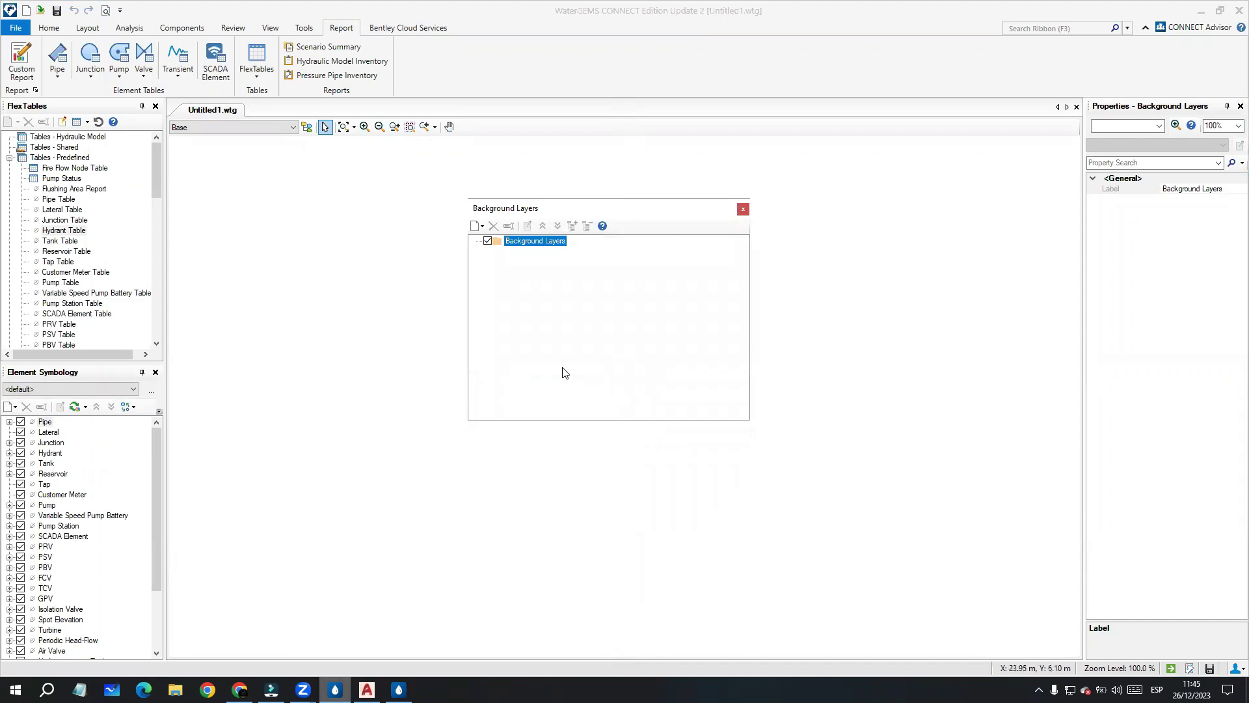
left_click_drag(636, 258, 624, 121)
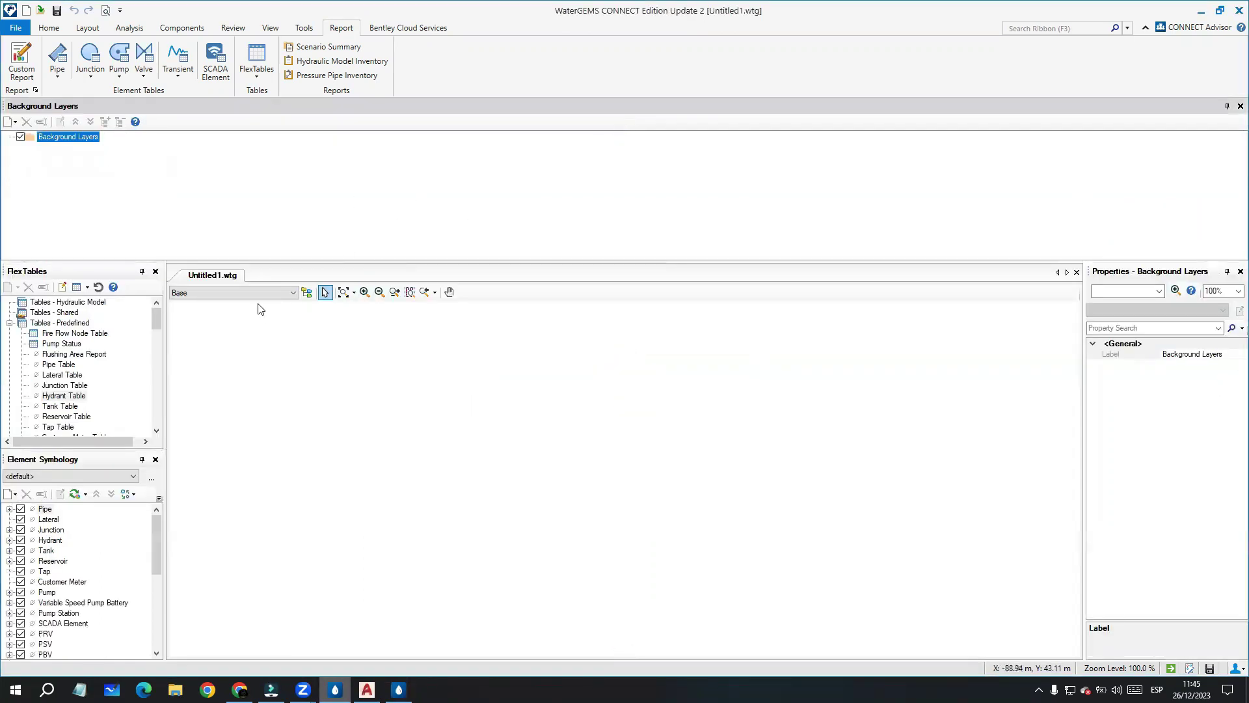
left_click_drag(519, 106, 622, 658)
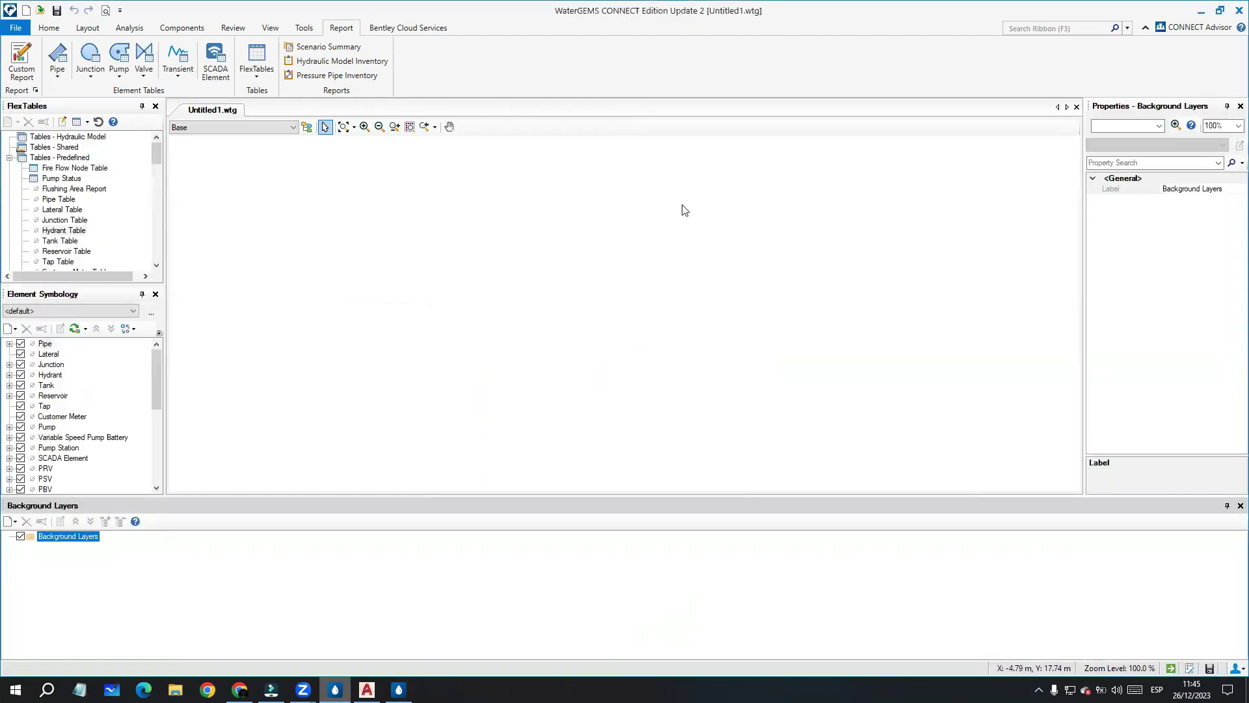
left_click_drag(592, 297, 591, 279)
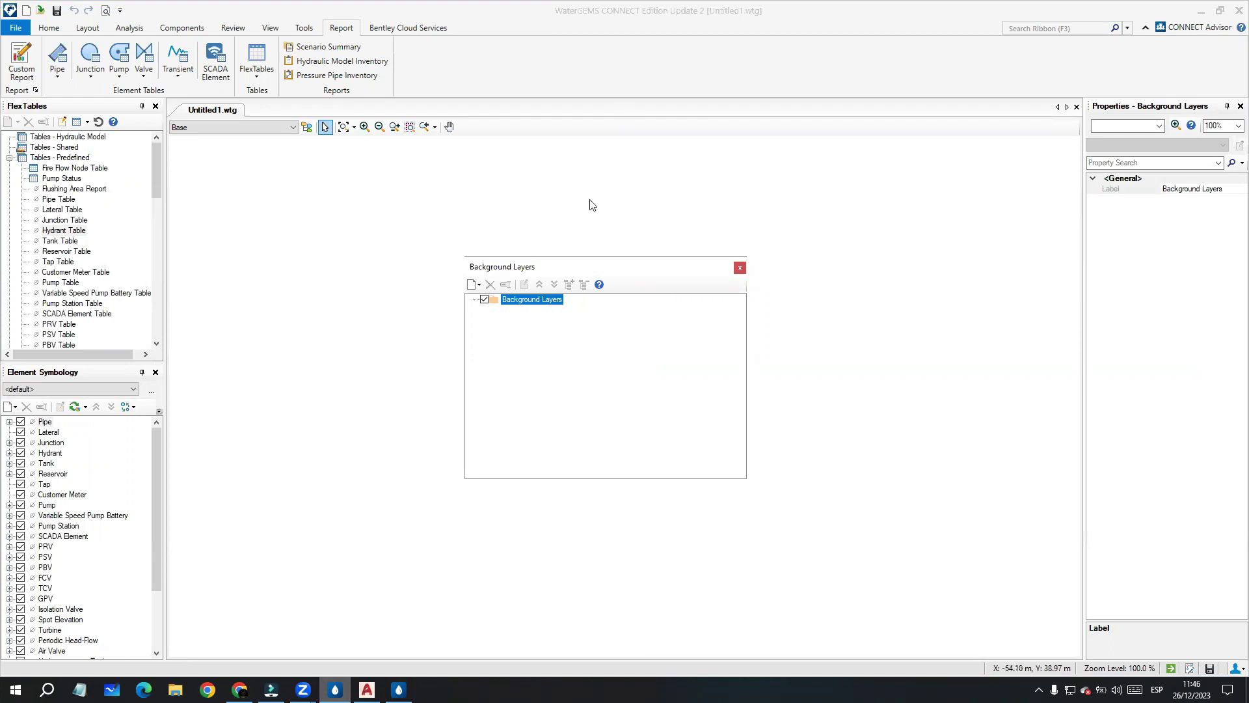
left_click_drag(624, 274, 82, 530)
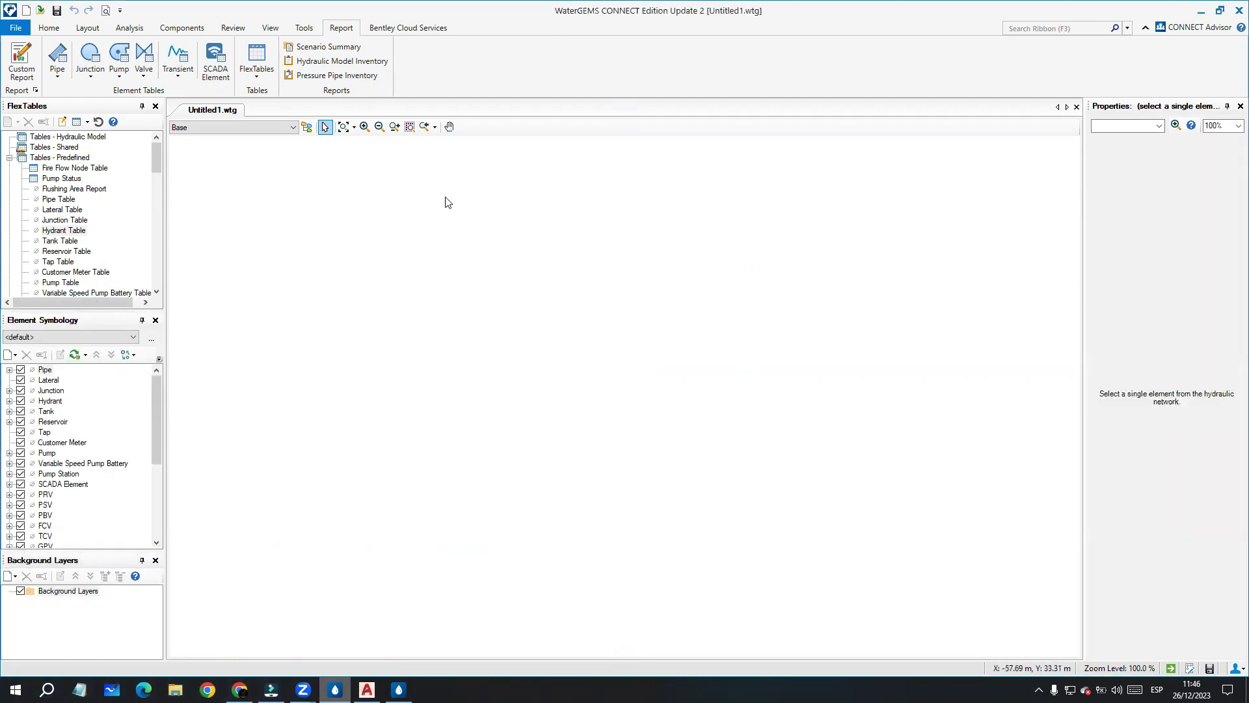
Step: Switch to Civil 3D, float Toolspace again, and return it to its docked place beside the drawing
left_click(399, 690)
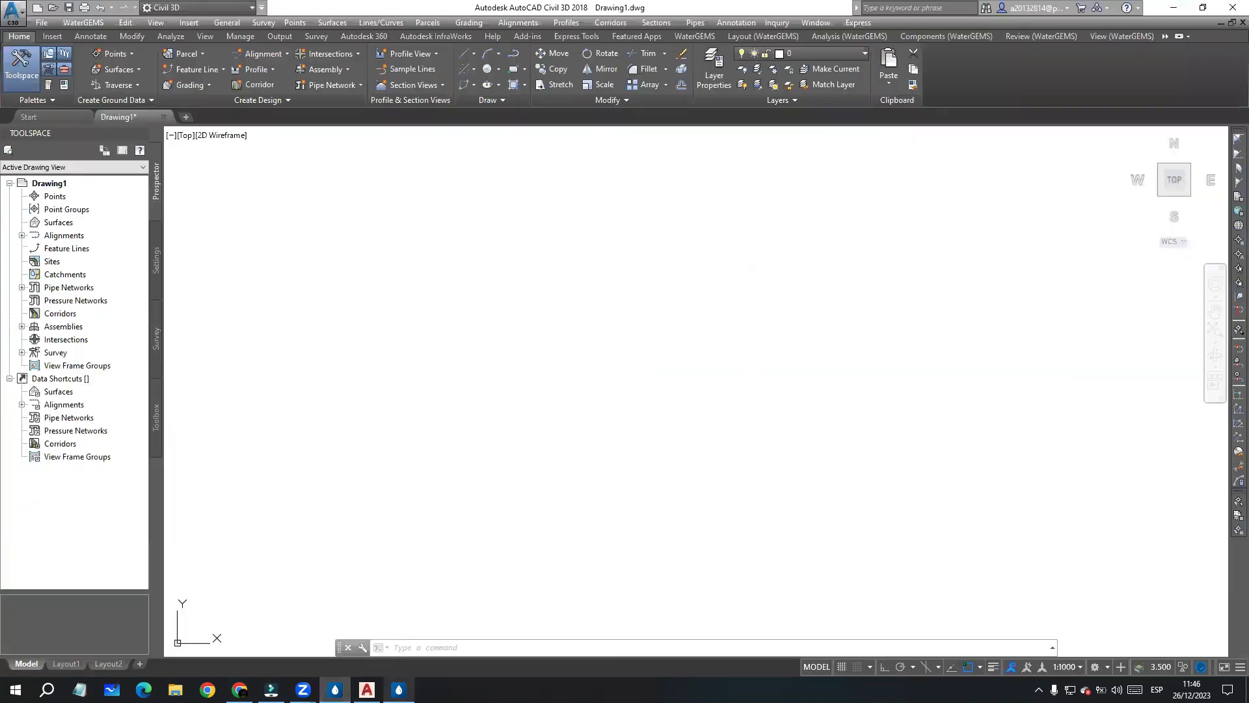
left_click(289, 202)
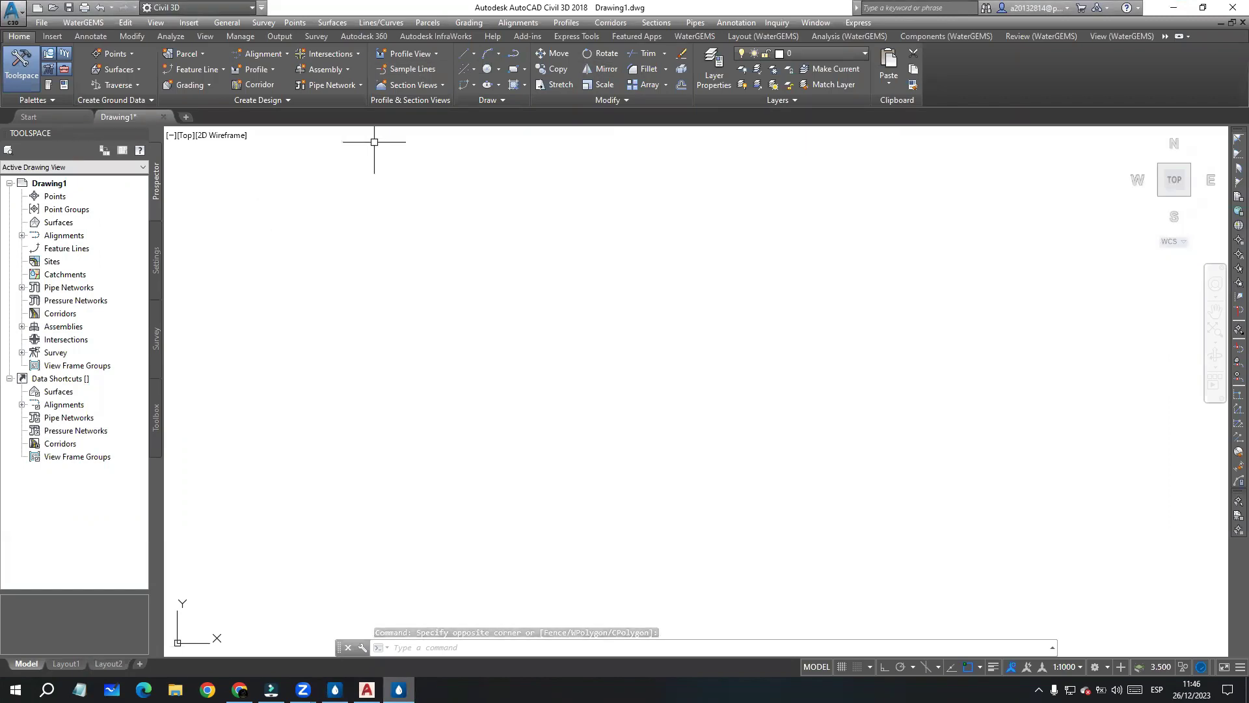
left_click_drag(88, 135, 400, 195)
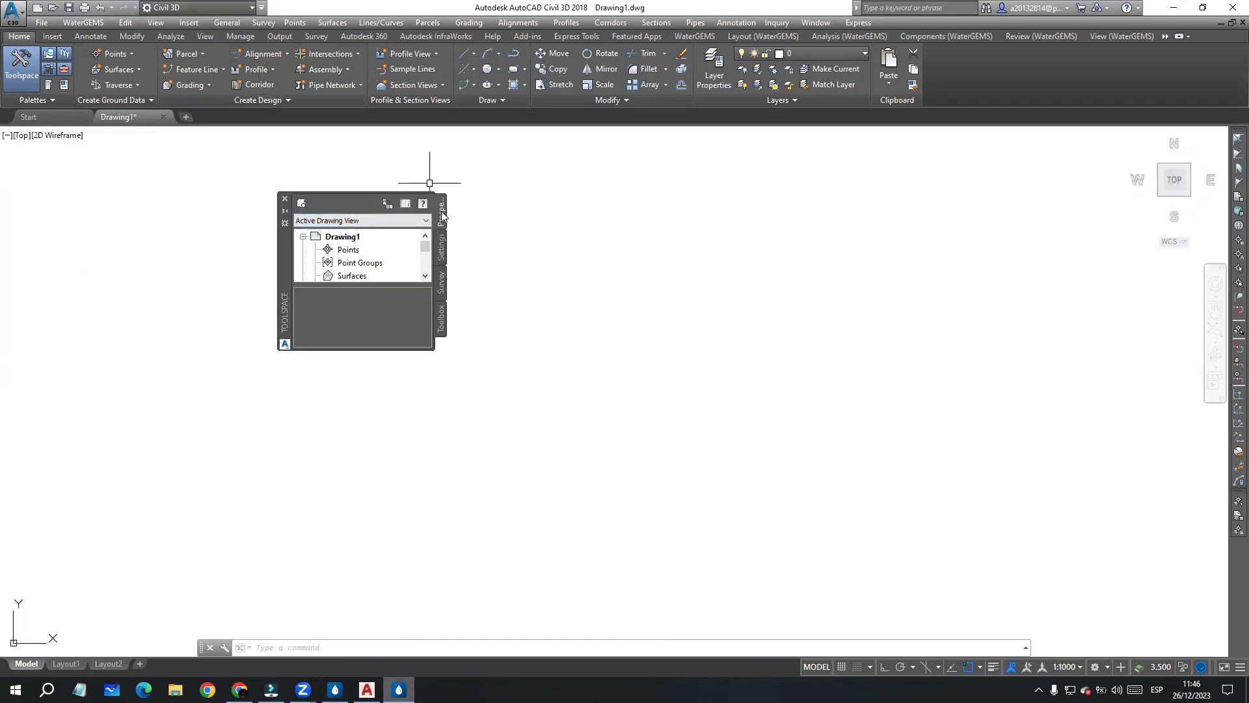
left_click_drag(283, 259, 19, 272)
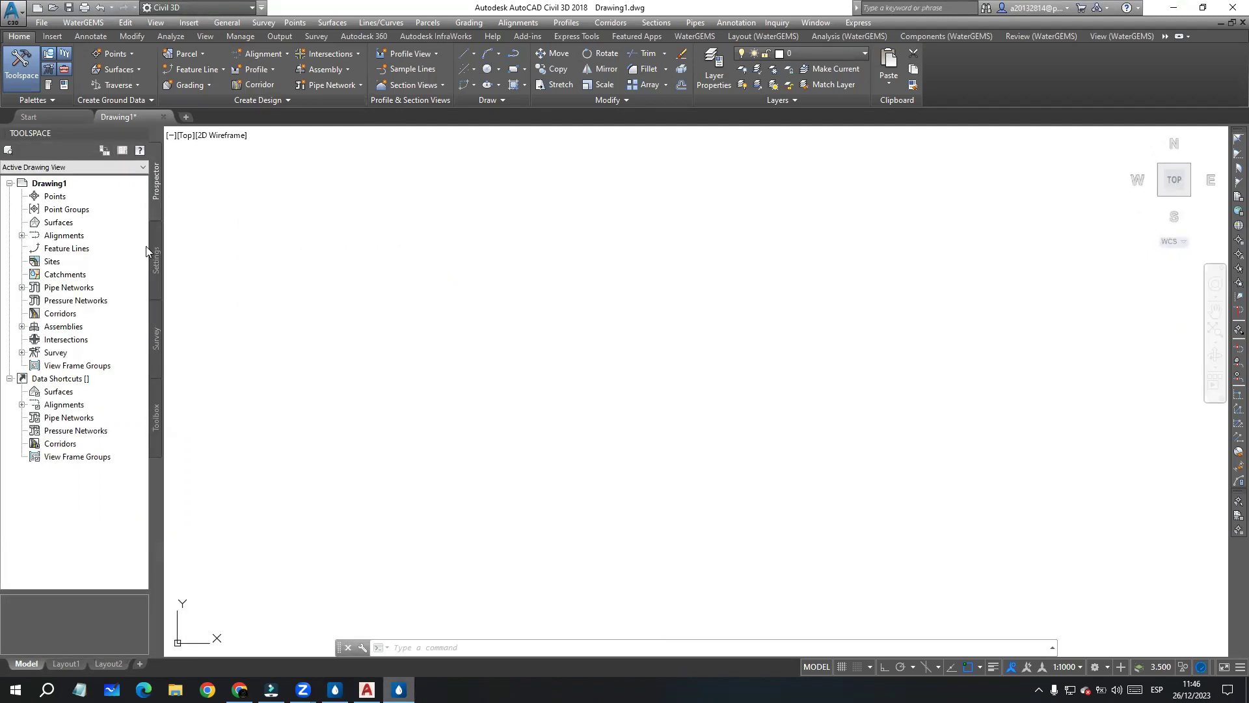
Step: Close the Toolspace palette in Civil 3D and reopen it
left_click(141, 134)
left_click(399, 287)
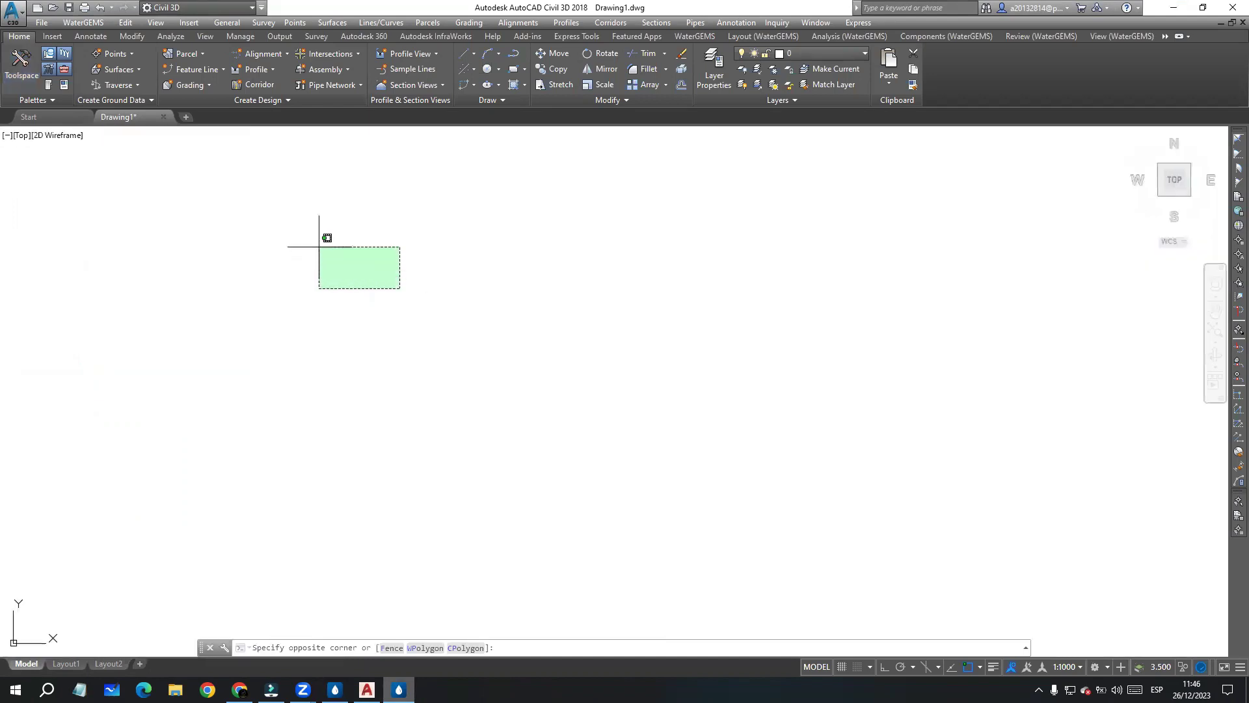
left_click(174, 184)
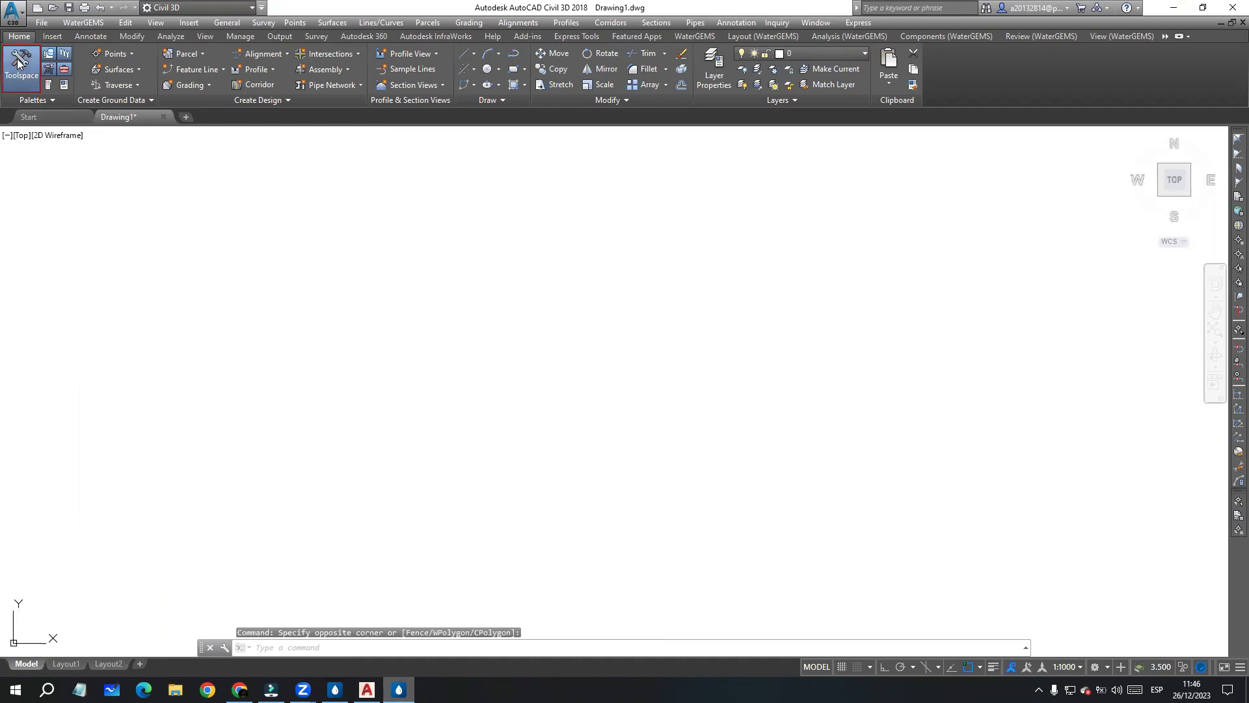
left_click(21, 77)
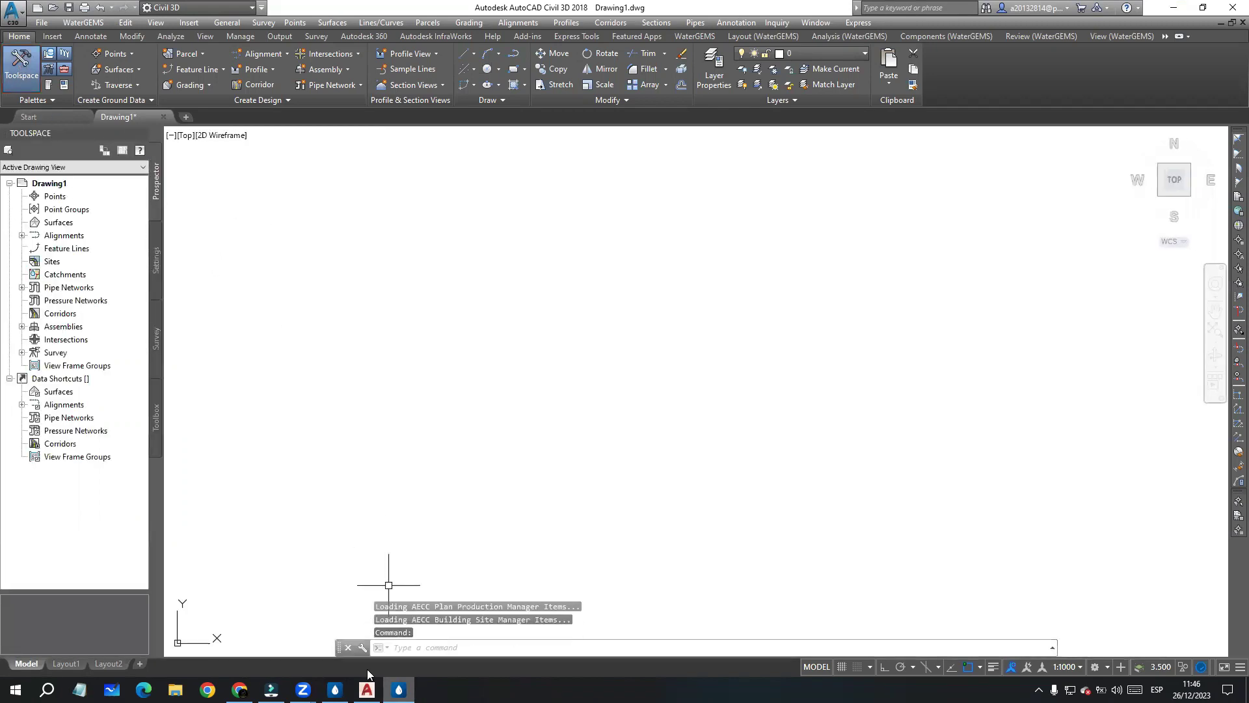
Step: Compare the docked managers in WaterGEMS with Civil 3D's Toolspace, returning to WaterGEMS
key("alt+Tab")
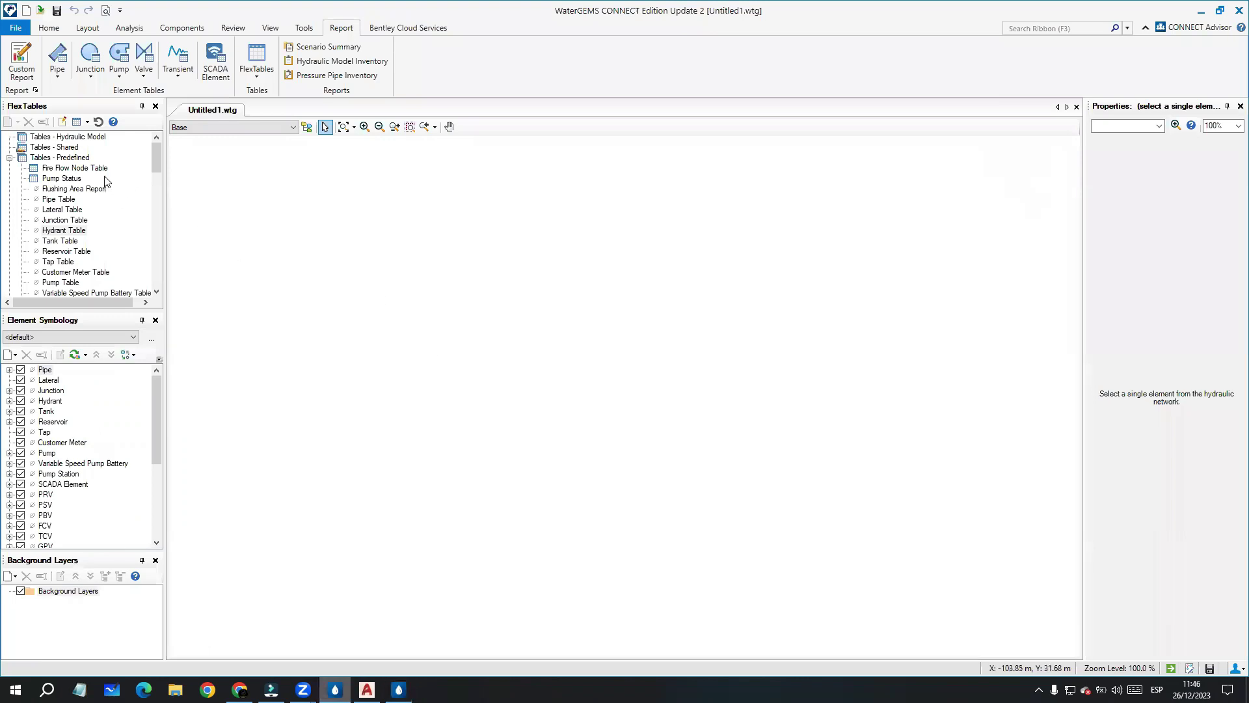
left_click(399, 689)
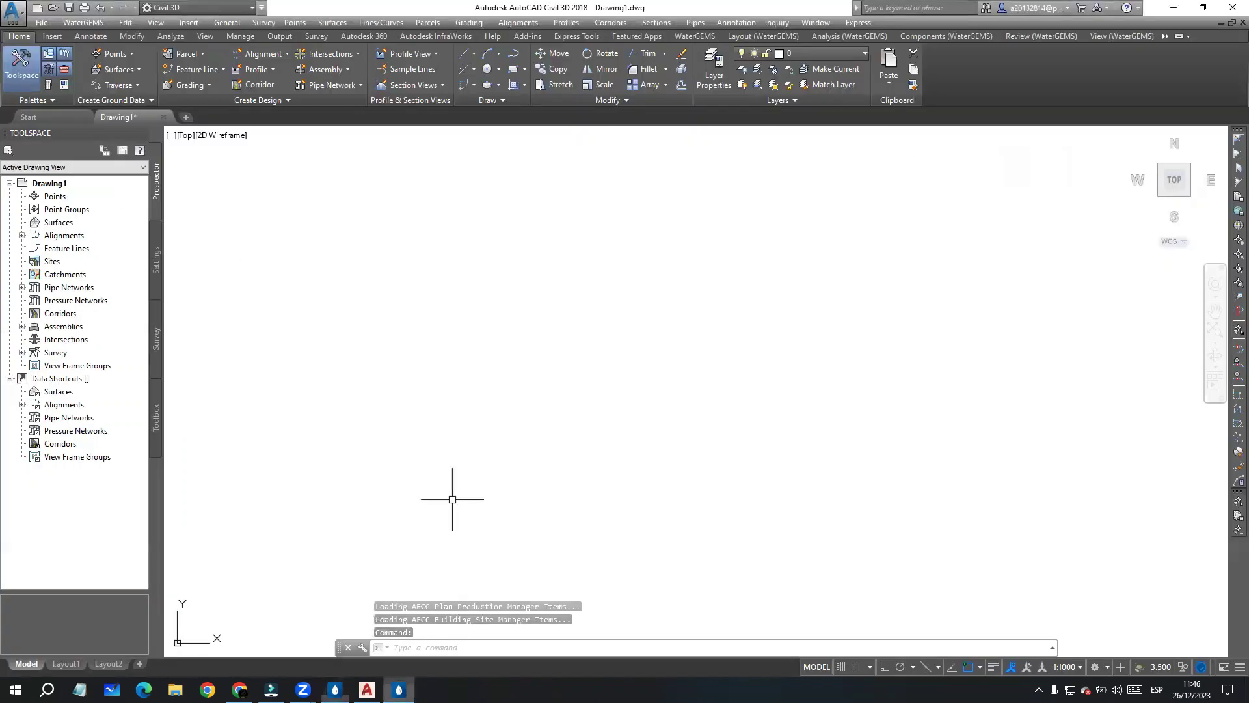
left_click(335, 689)
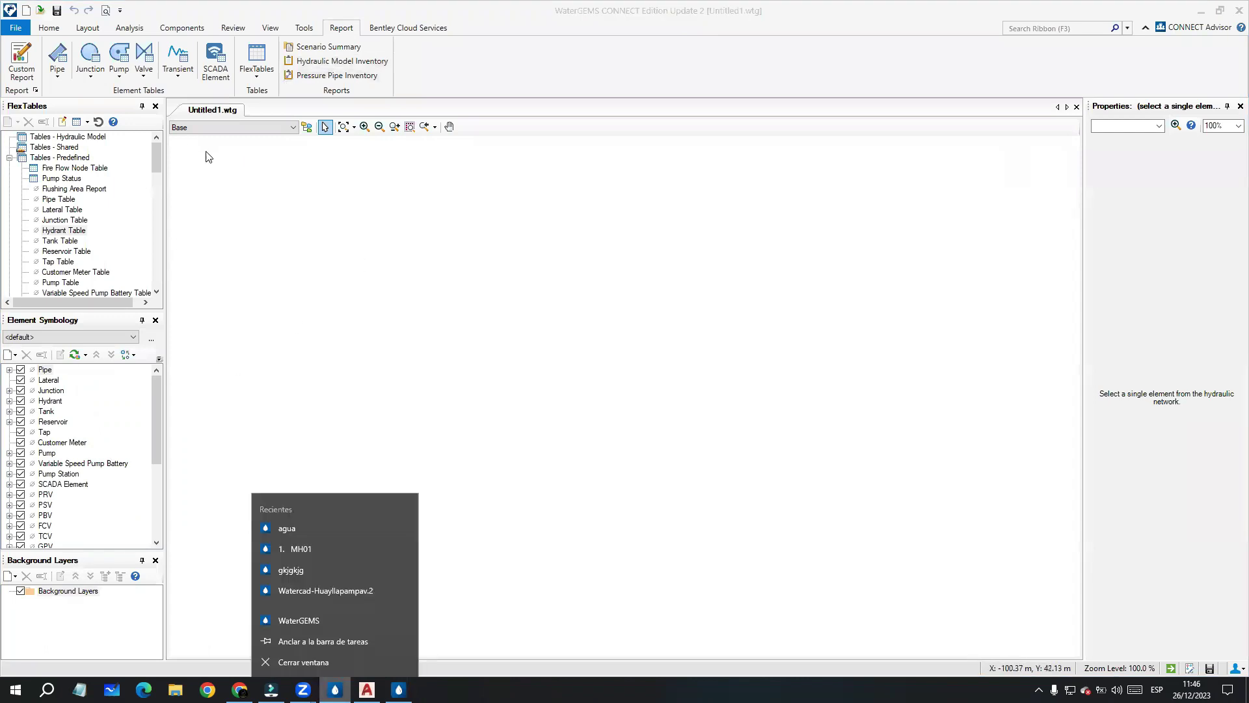
left_click(317, 304)
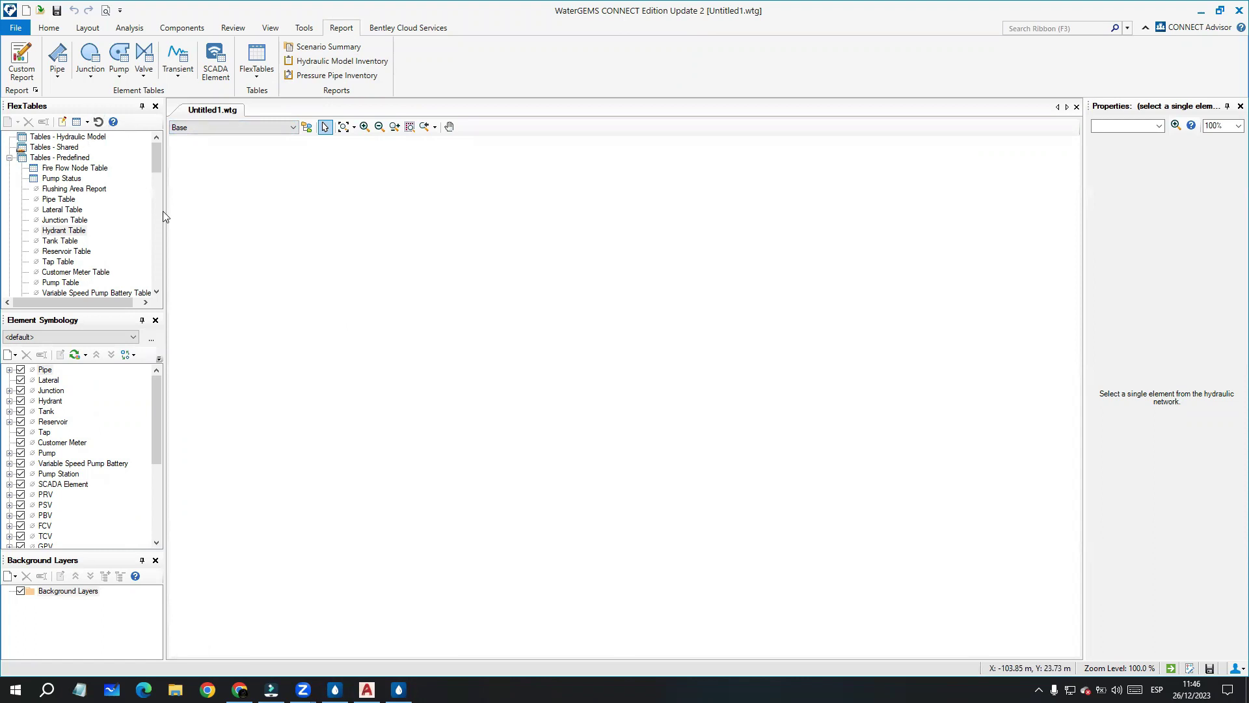
Step: Switch to Civil 3D and browse Toolspace's Settings, Survey and Toolbox views, ending on Survey
left_click(399, 690)
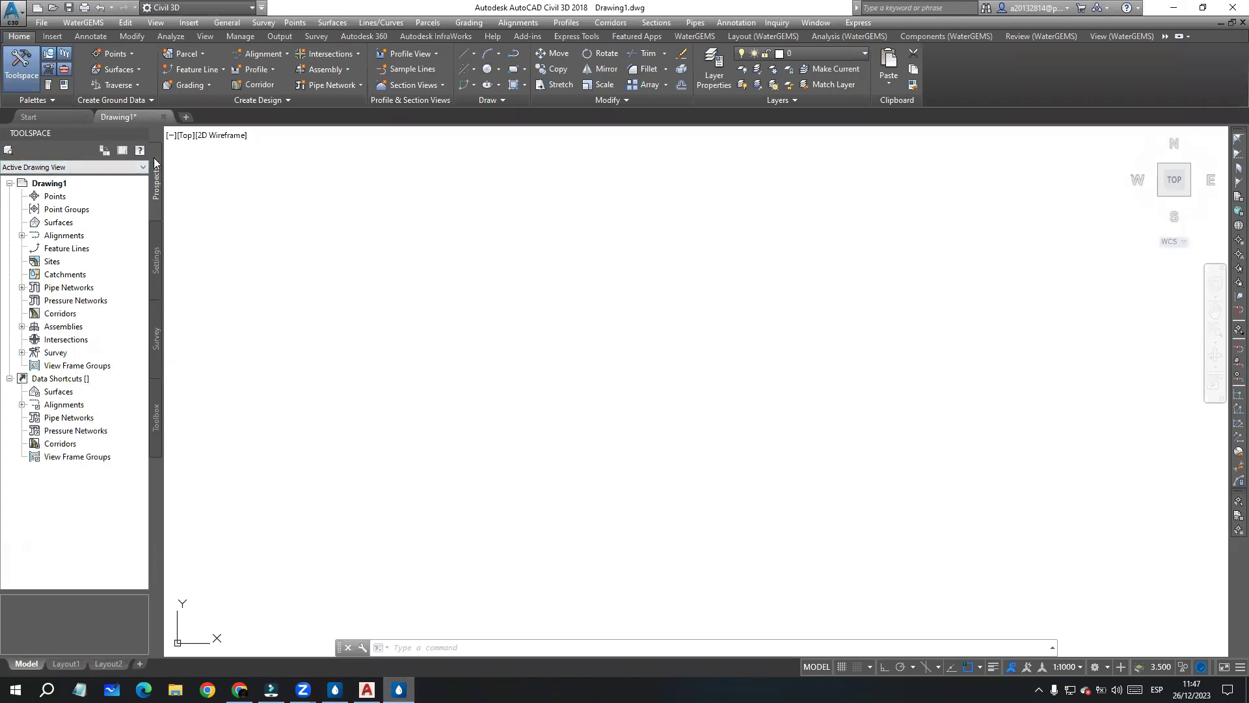
left_click(156, 261)
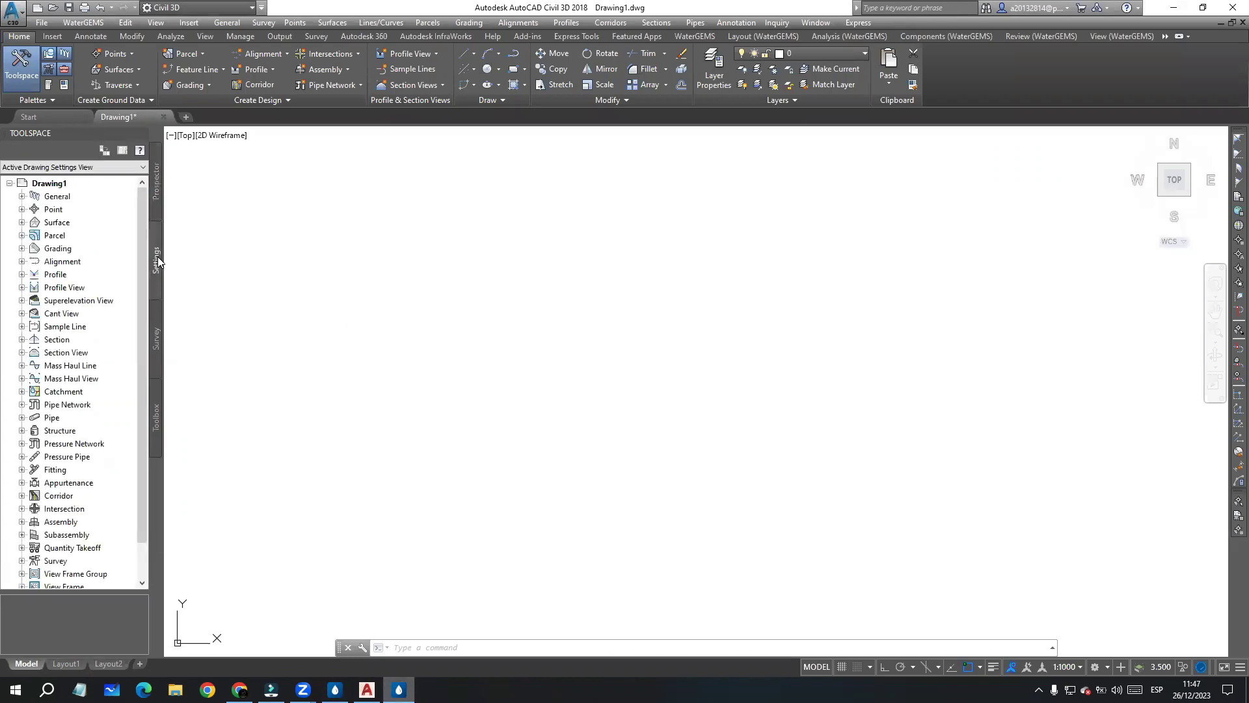
left_click(157, 337)
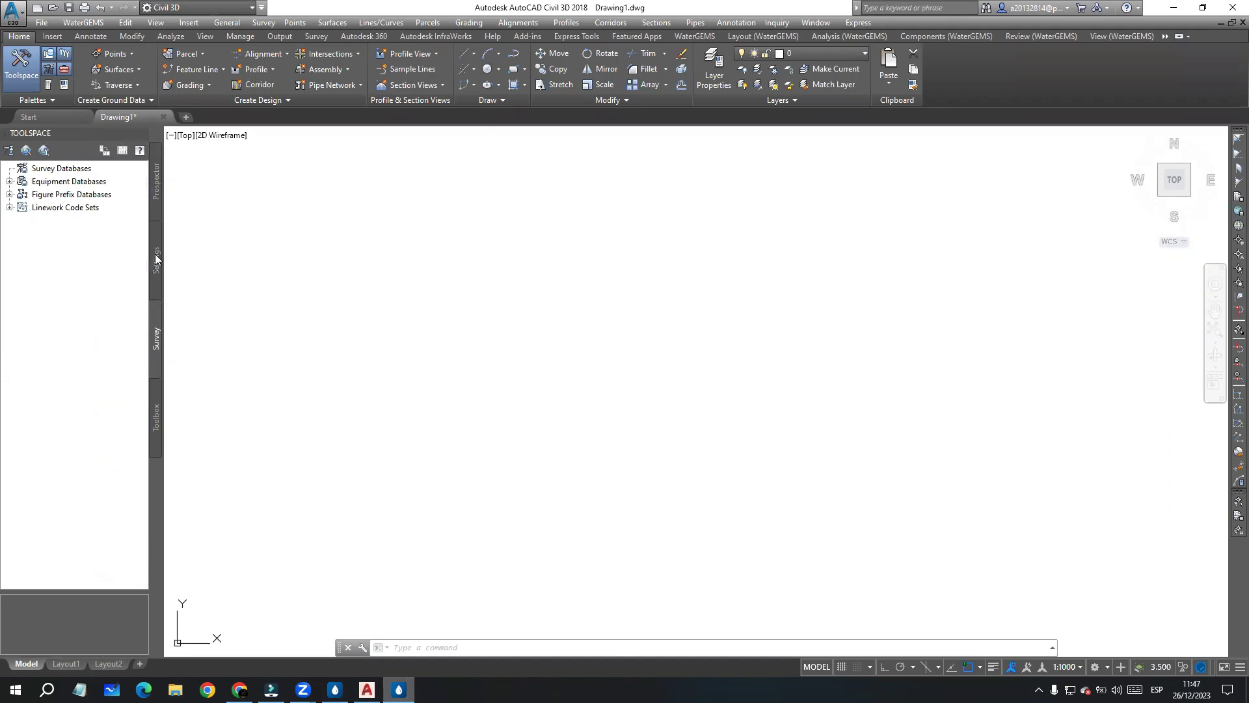
left_click(155, 431)
left_click(157, 337)
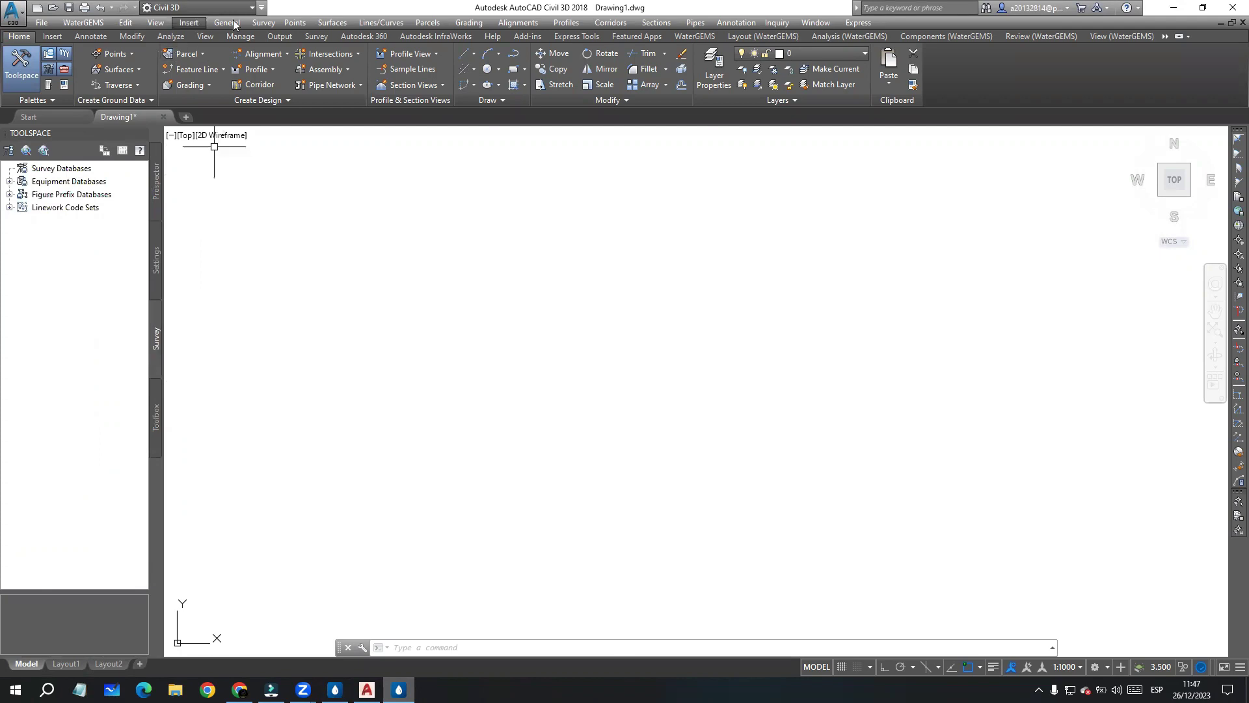
Step: Compare Toolspace's Settings and Prospector views in Civil 3D, ending on Prospector
left_click(156, 268)
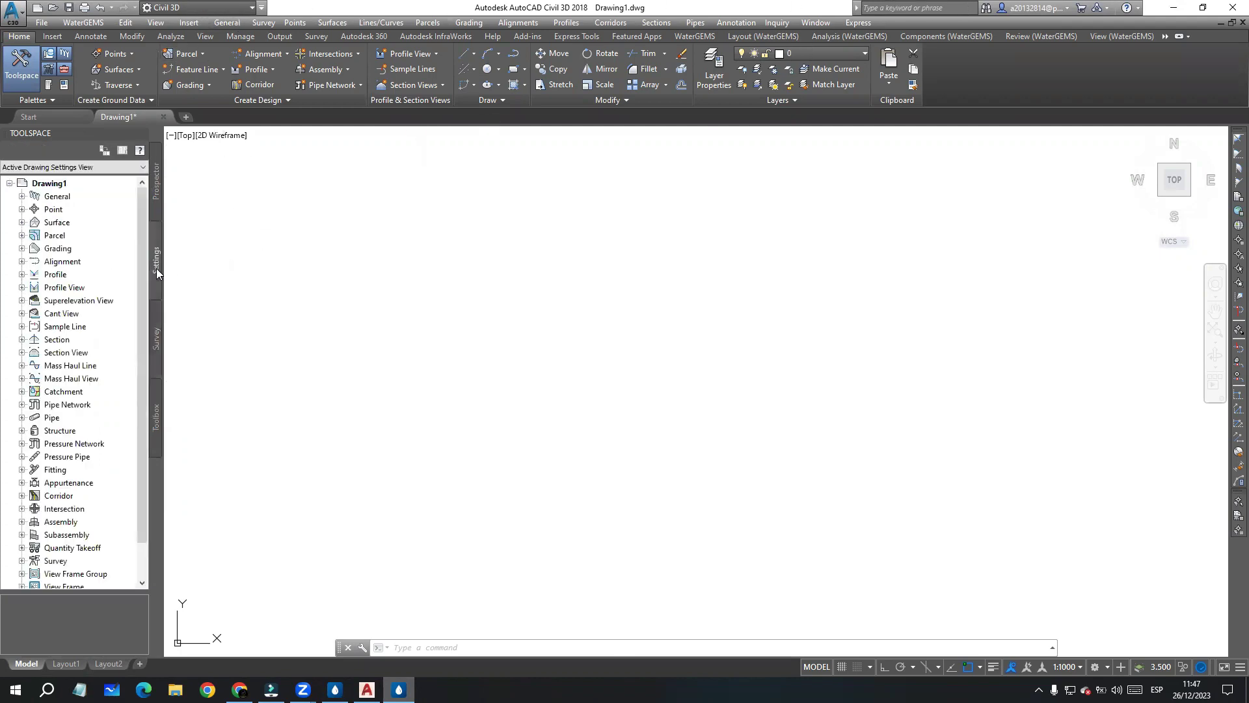
left_click(154, 183)
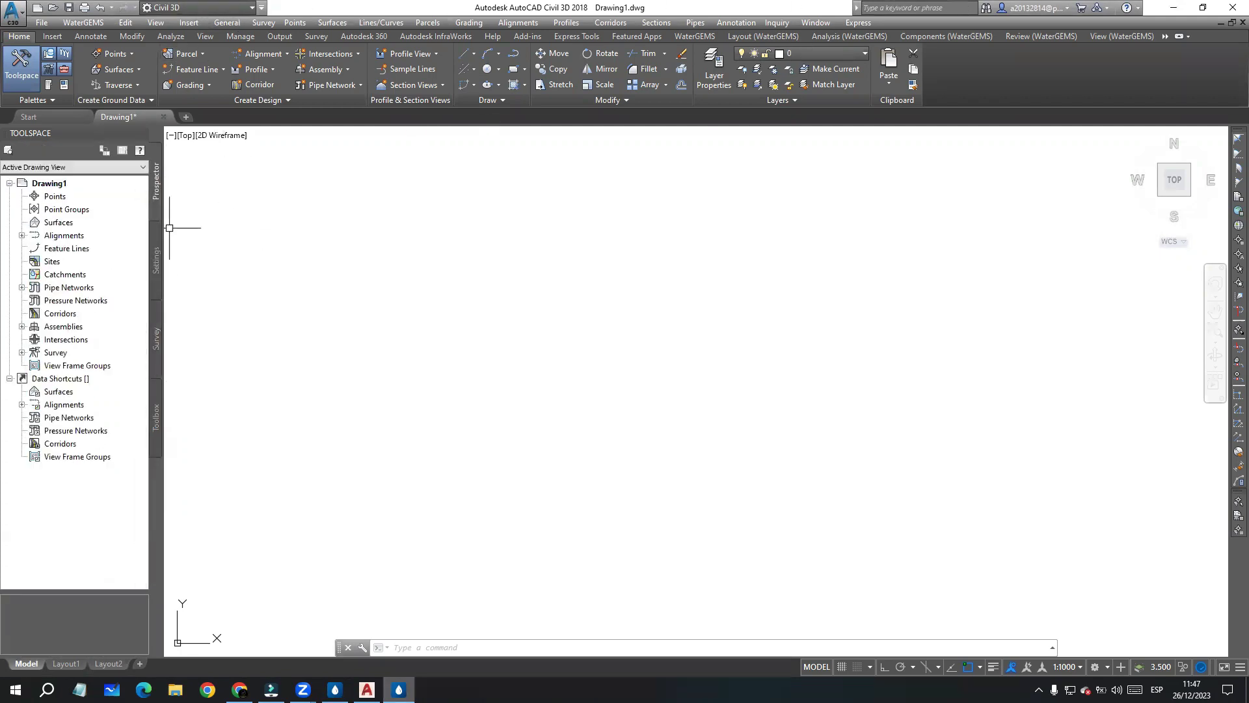
left_click(156, 260)
left_click(157, 183)
Step: Float Toolspace over the drawing, dock it again beside the drawing, and show its Survey view
left_click_drag(386, 244, 379, 234)
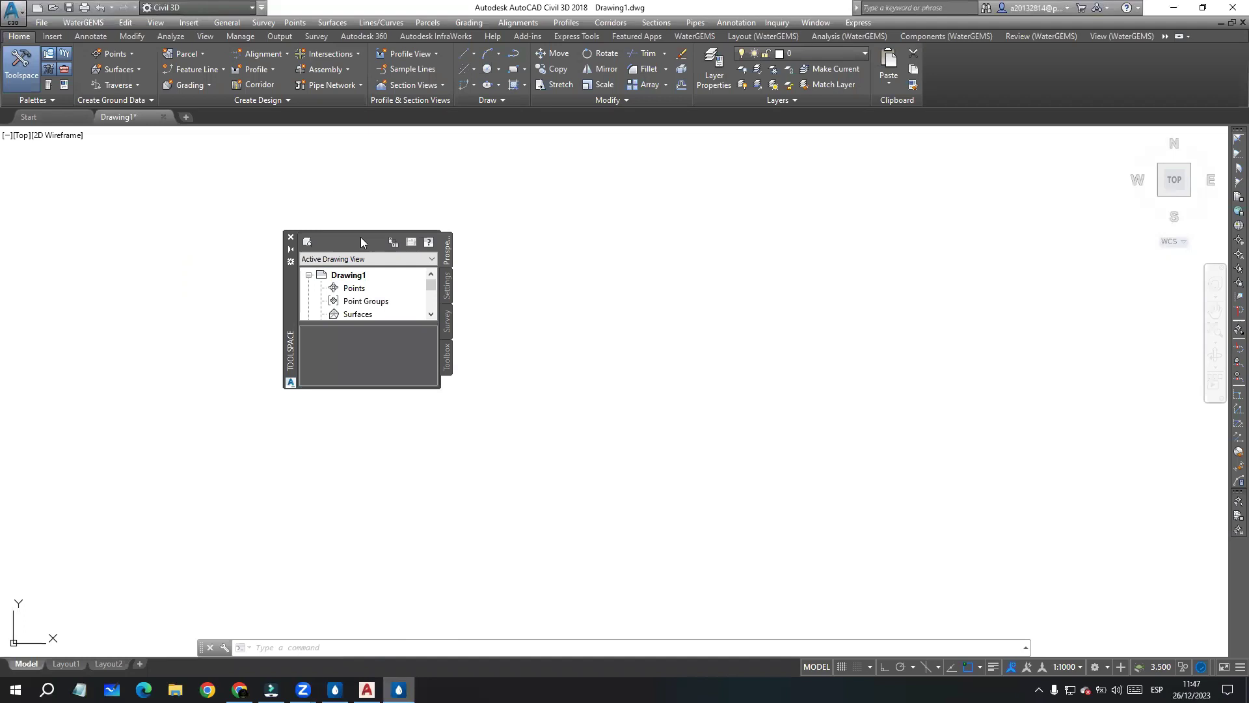
mouse_move(289, 291)
left_mouse_down()
mouse_move(0, 224)
mouse_move(20, 229)
left_mouse_up()
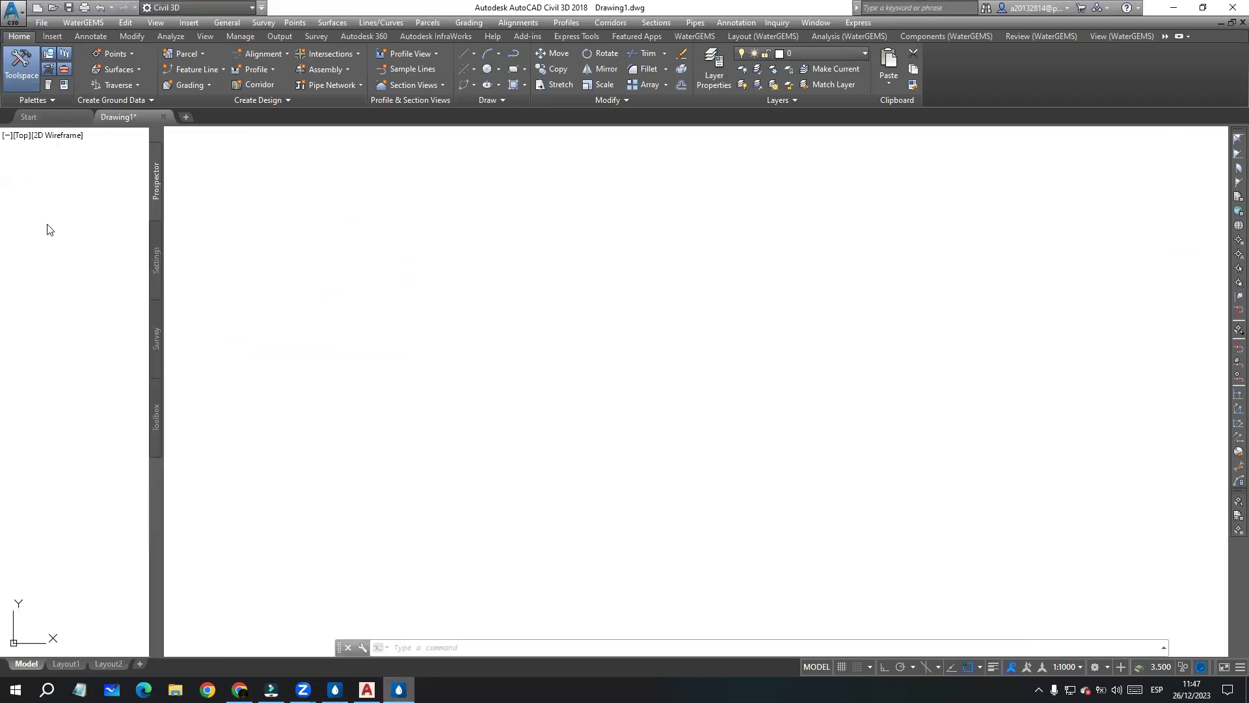
left_click(157, 228)
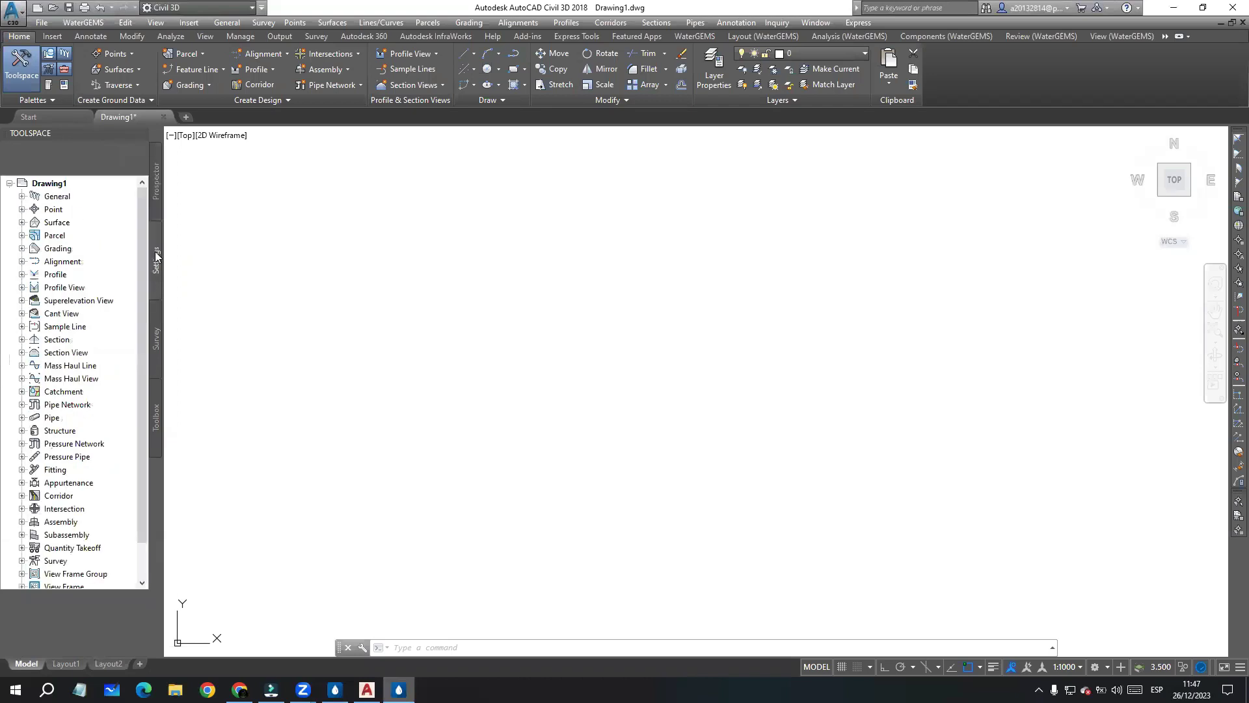
left_click(156, 335)
left_click(290, 312)
left_click(243, 266)
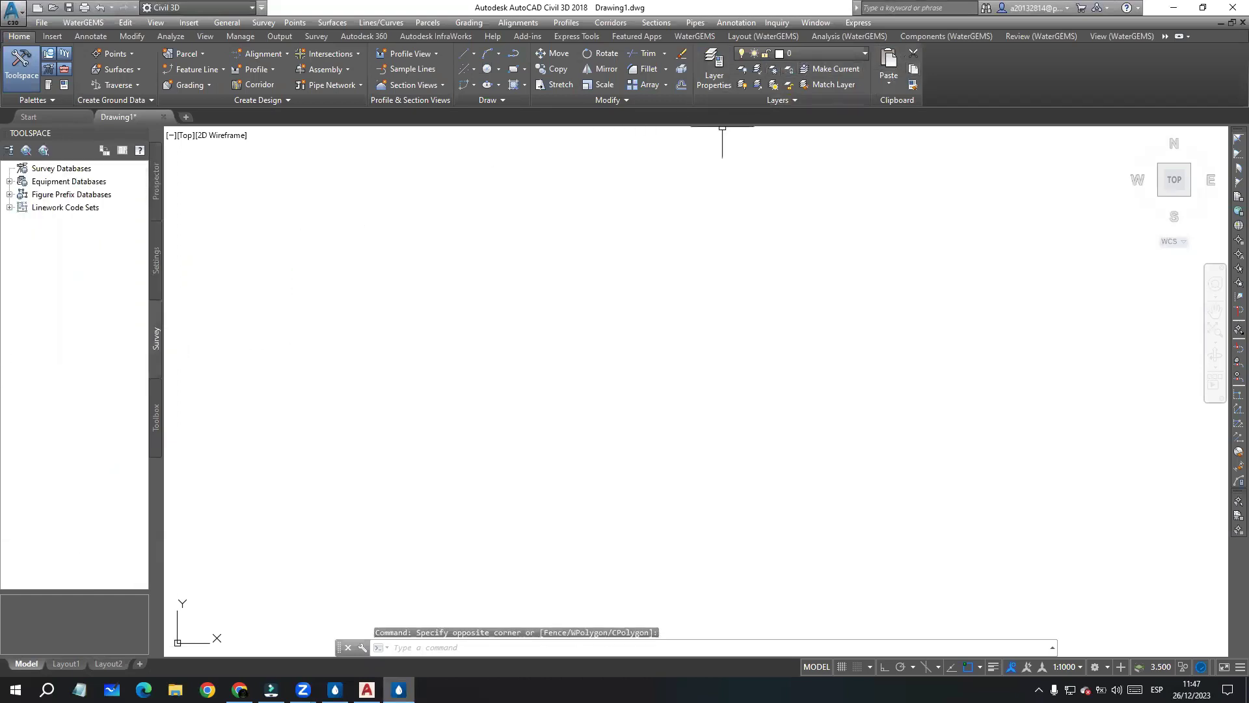
left_click(343, 272)
left_click(311, 233)
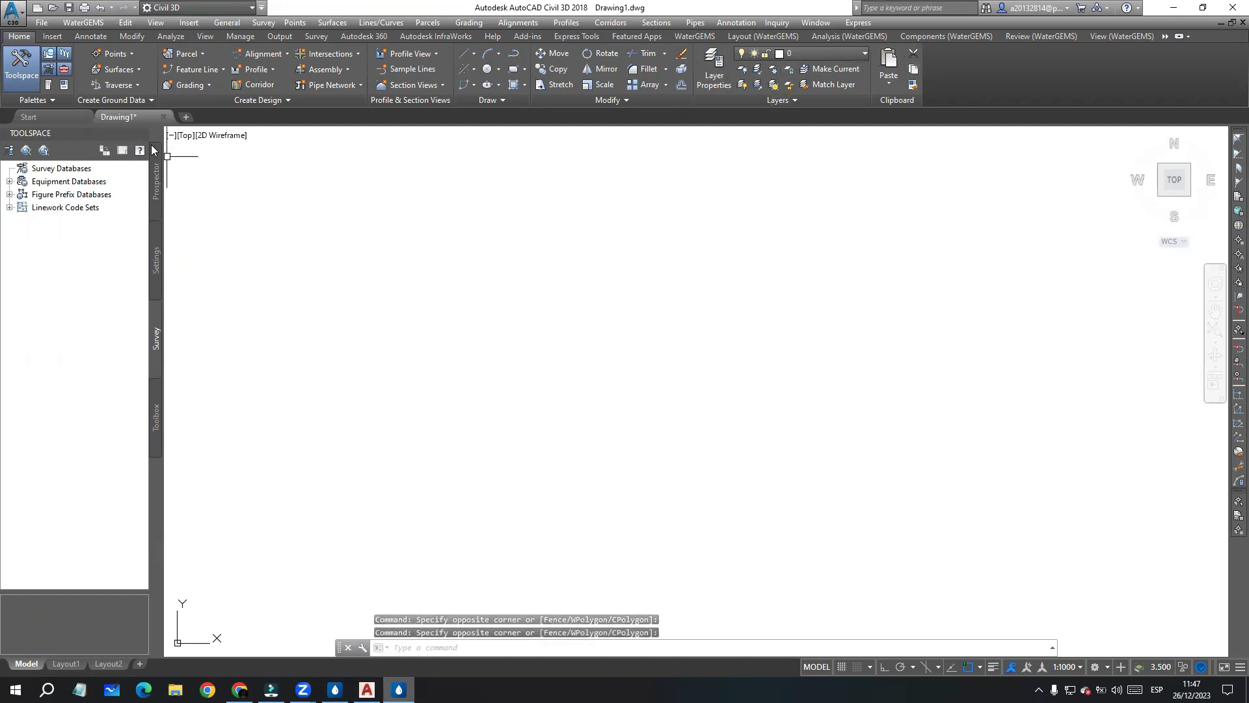
Step: Close Toolspace and bring up the main WaterGEMS tools inside Civil 3D
left_click(141, 133)
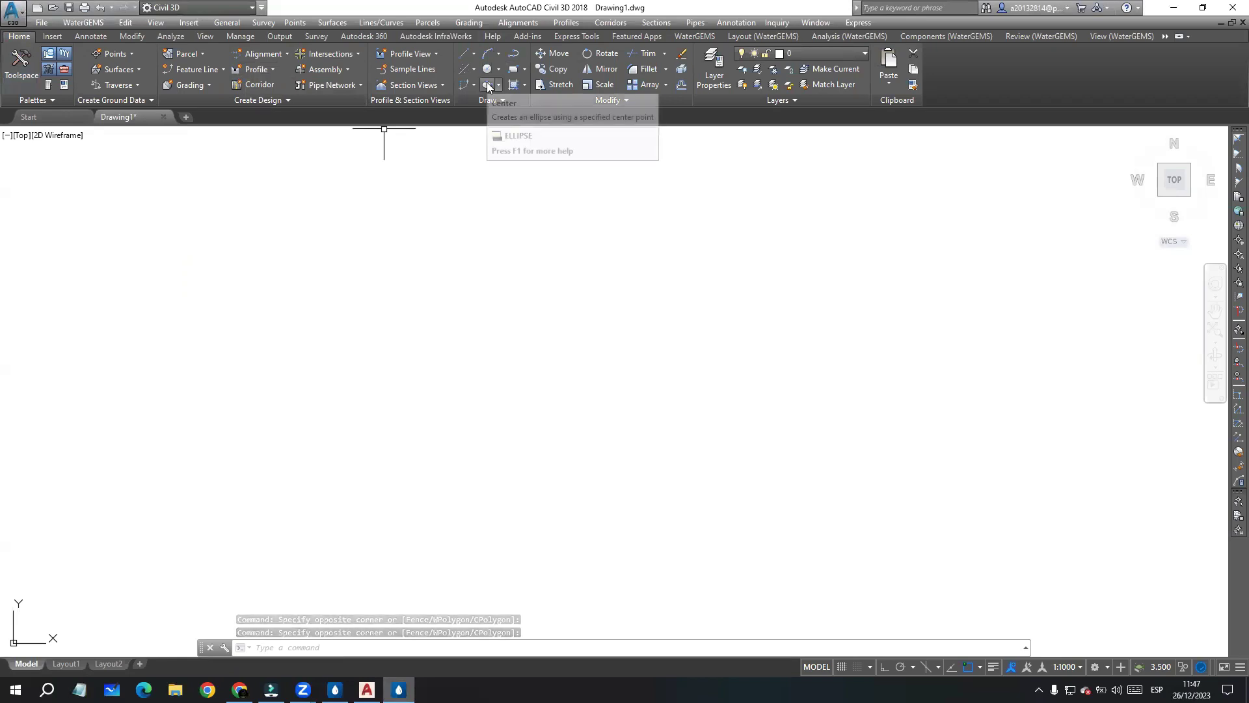
left_click(694, 37)
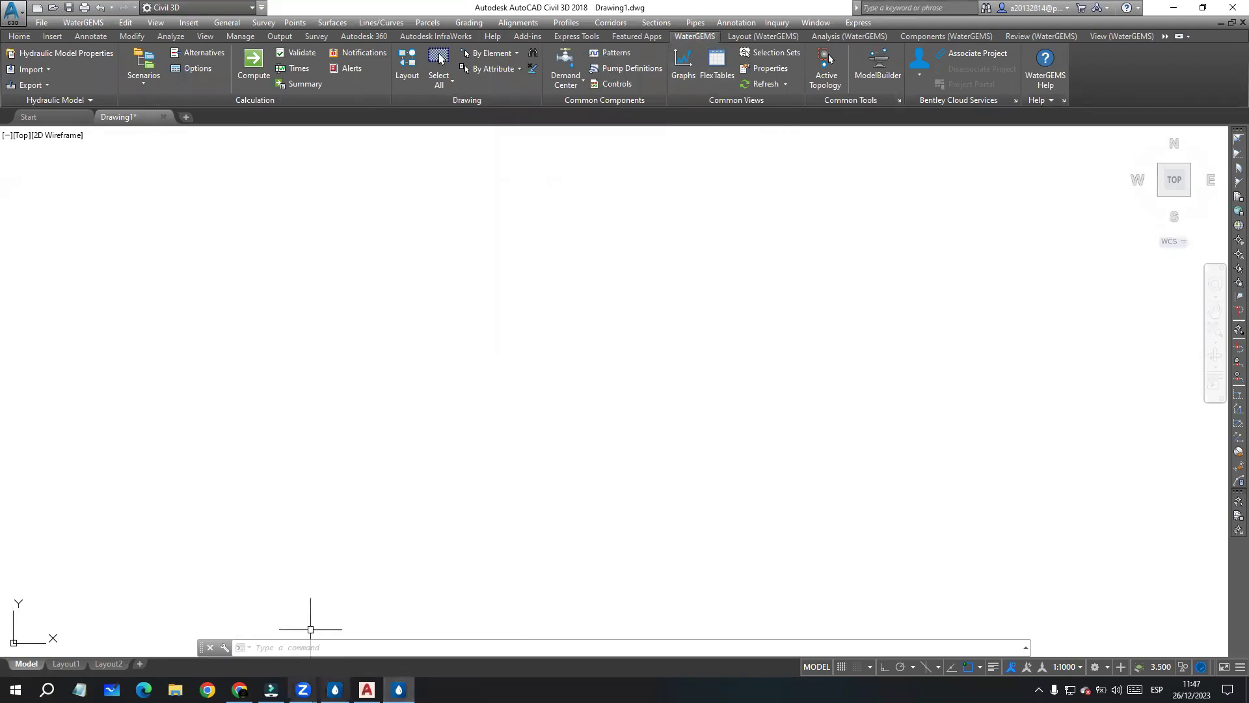
Step: Look at the Home tools and docked managers in standalone WaterGEMS, then return to Civil 3D
left_click(335, 689)
left_click(48, 28)
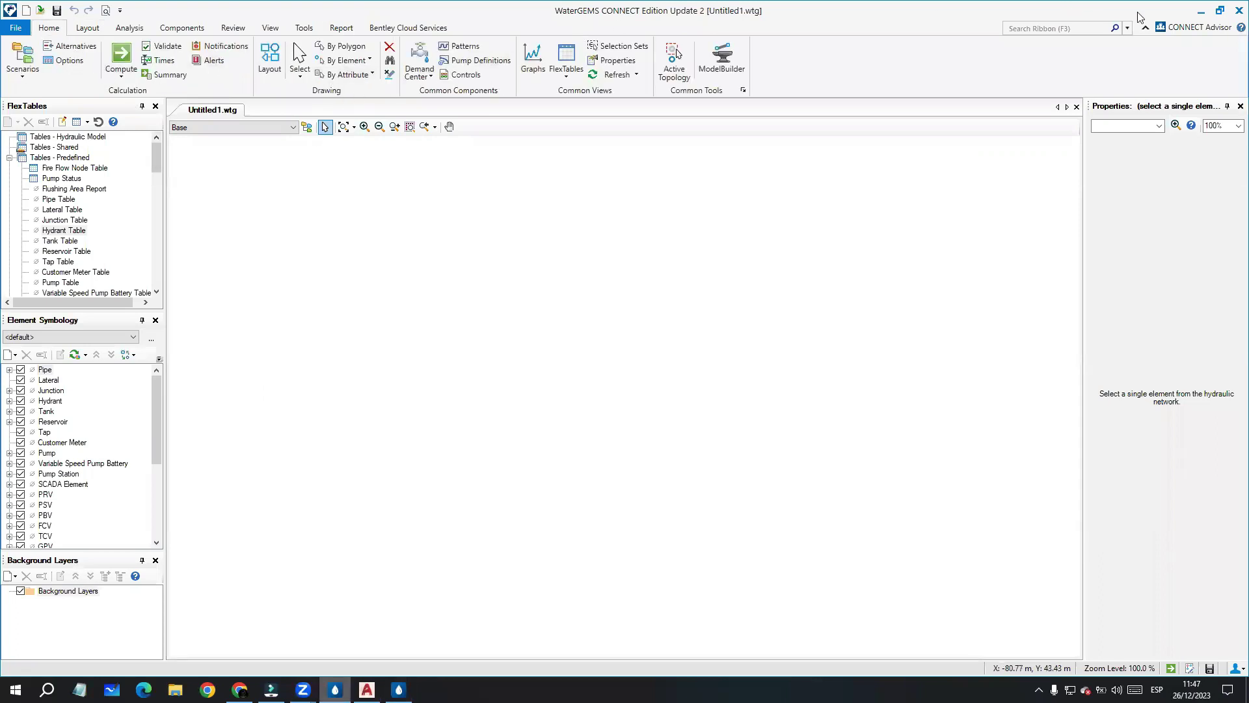
left_click(1200, 10)
left_click(306, 313)
left_click(261, 248)
Step: Open the WaterGEMS FlexTables manager inside Civil 3D
left_click(717, 62)
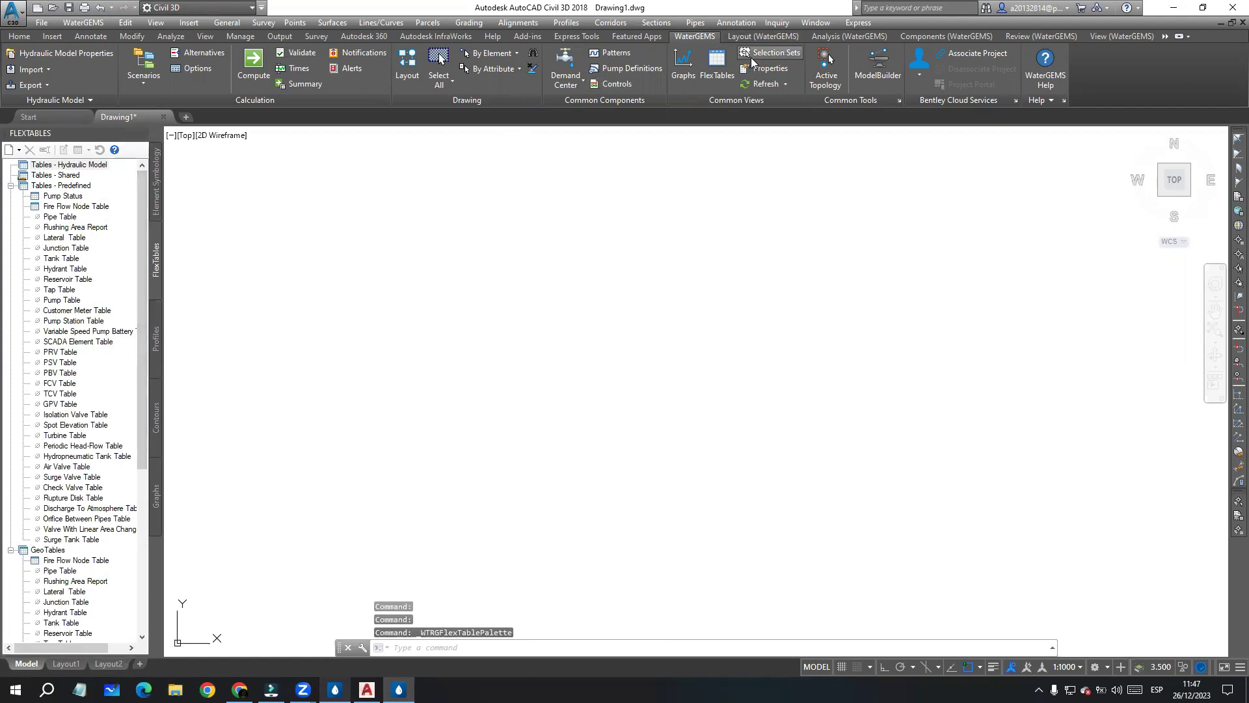
left_click(356, 233)
left_click(317, 205)
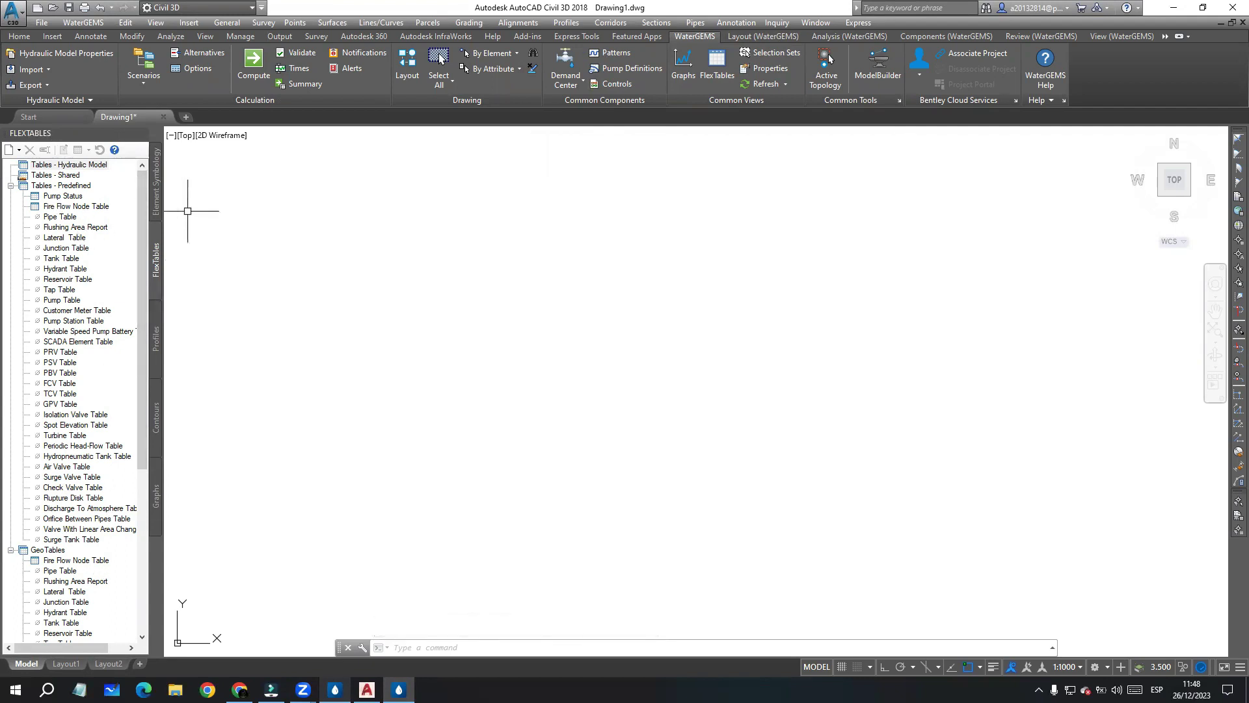
left_click(291, 266)
left_click(259, 228)
Step: Examine the columns of the predefined Pipe, Junction and PRV FlexTables, closing each table after viewing it
double_click(58, 218)
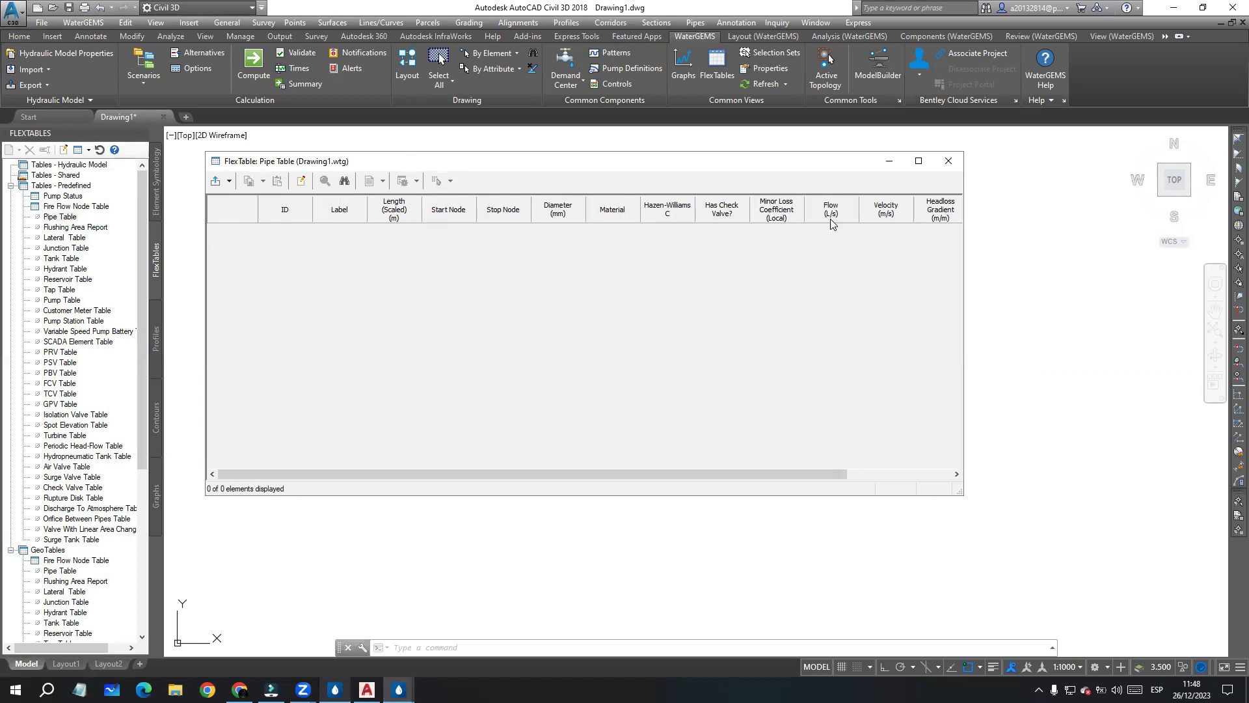
left_click(945, 160)
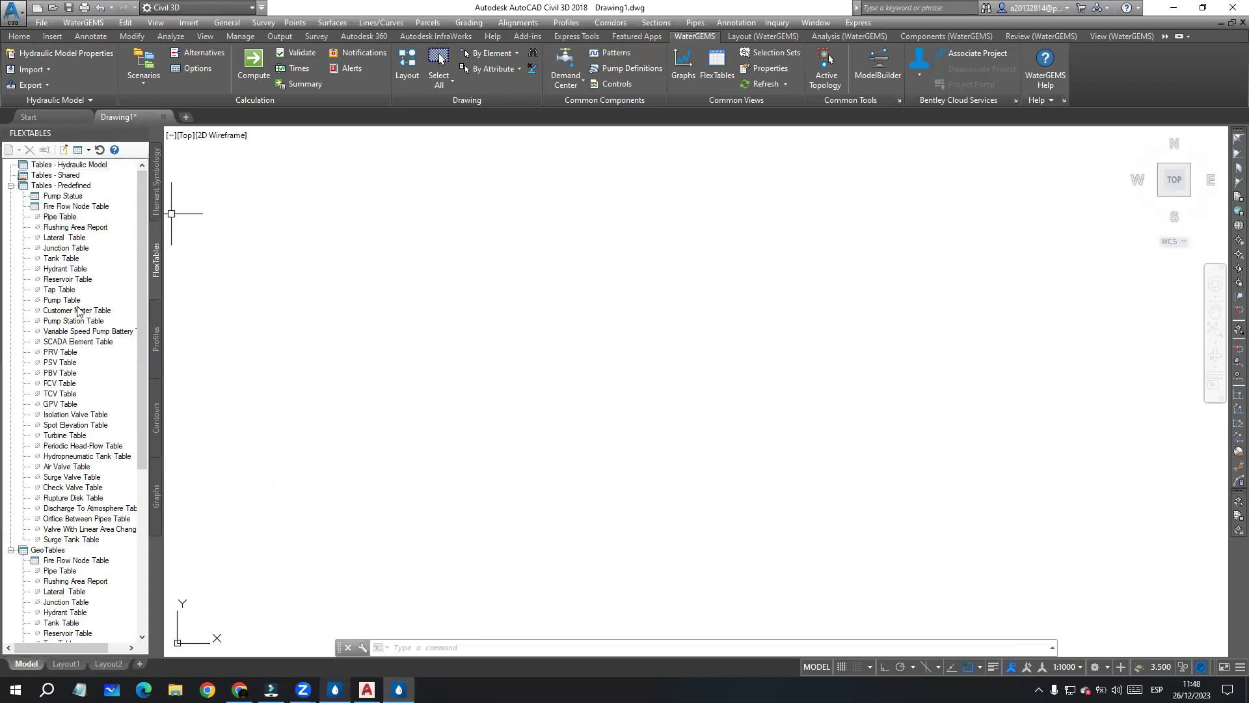
double_click(59, 249)
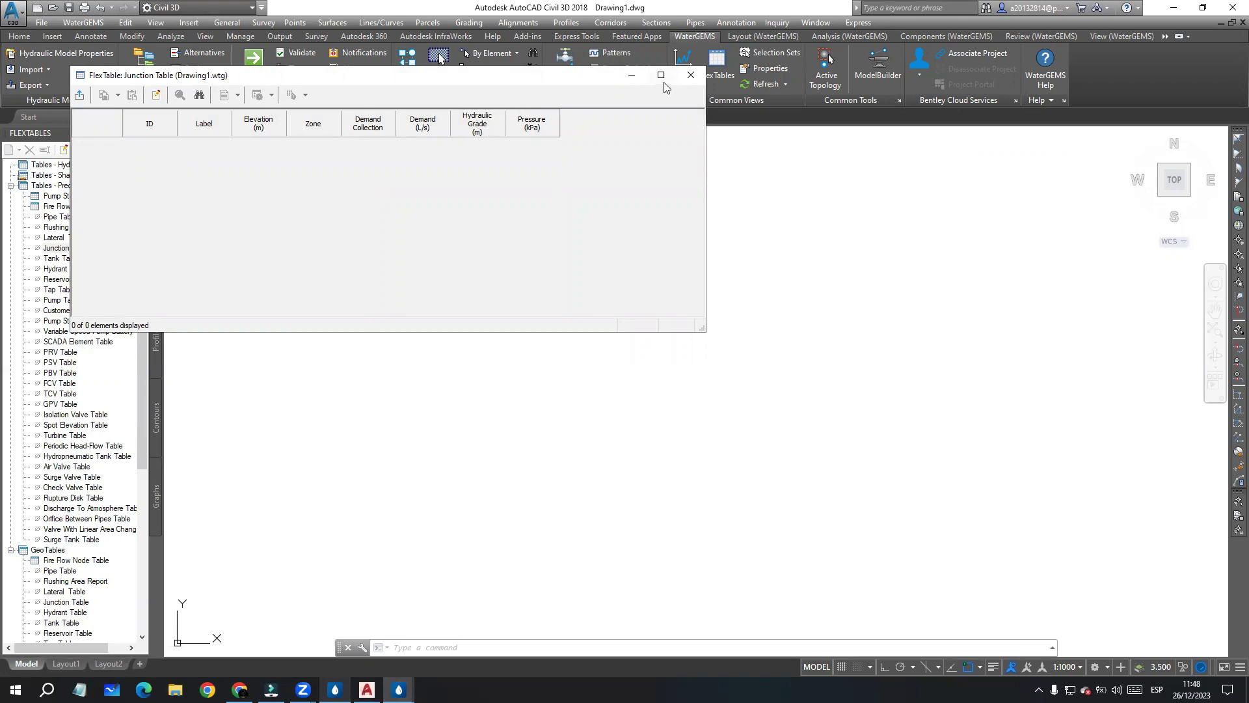
left_click(691, 75)
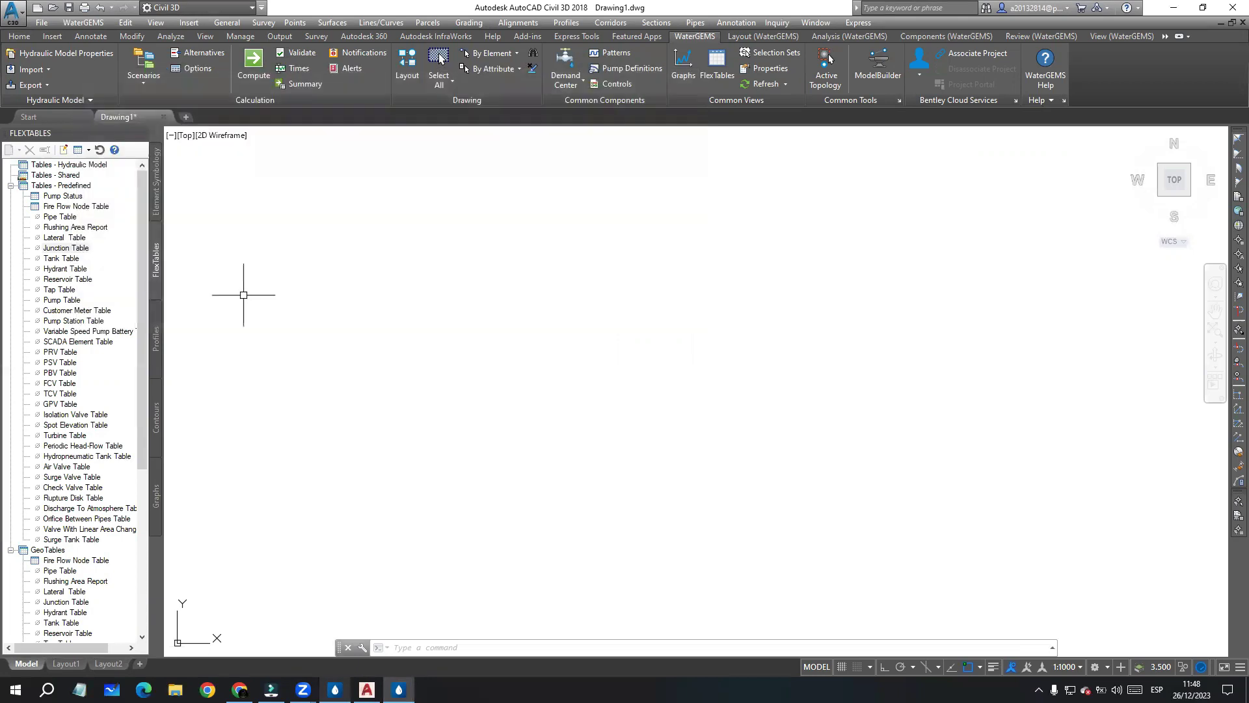
double_click(61, 353)
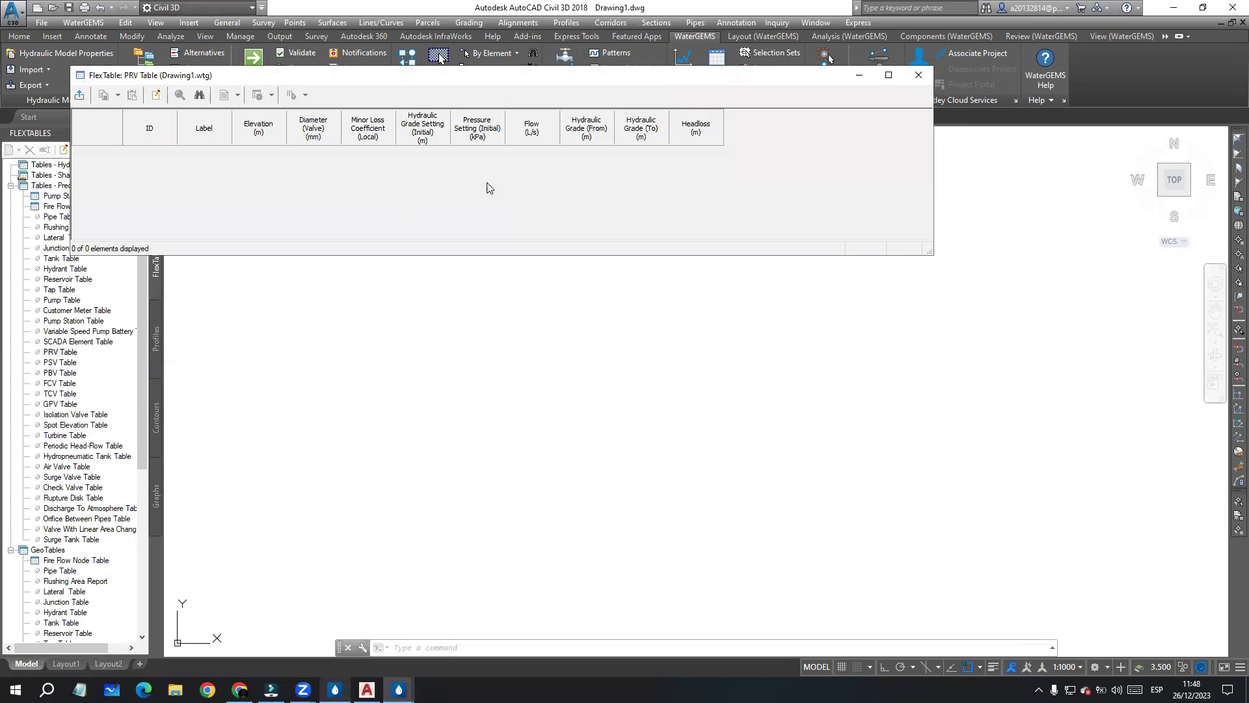
left_click(917, 75)
left_click(448, 307)
left_click(364, 252)
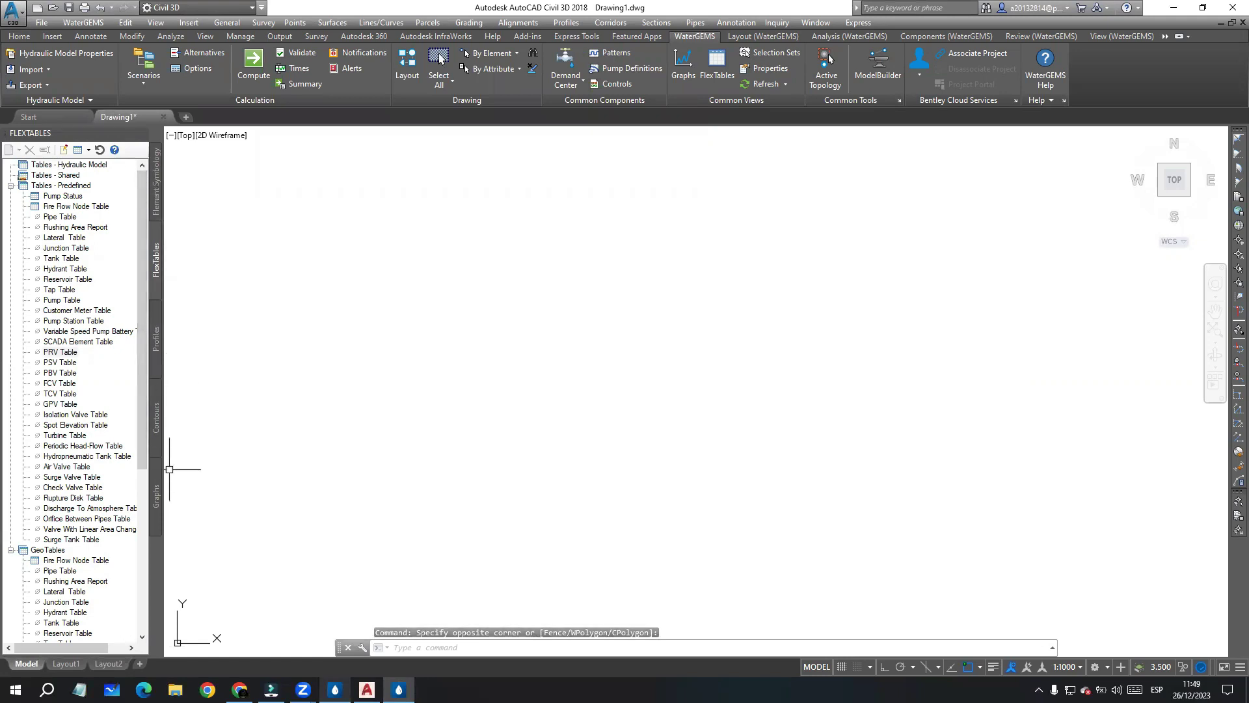
Step: Alternate between the Element Symbology and FlexTables managers, also calling up Symbology from the WaterGEMS view tools
left_click(157, 211)
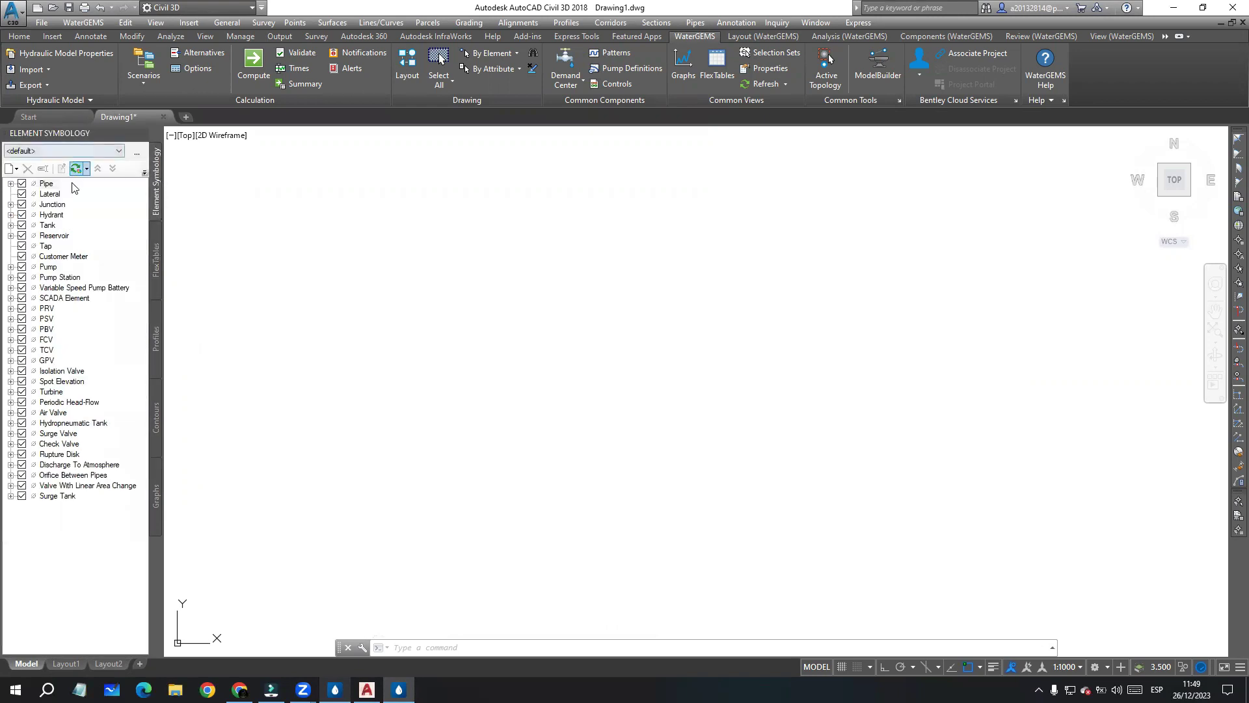
left_click(157, 259)
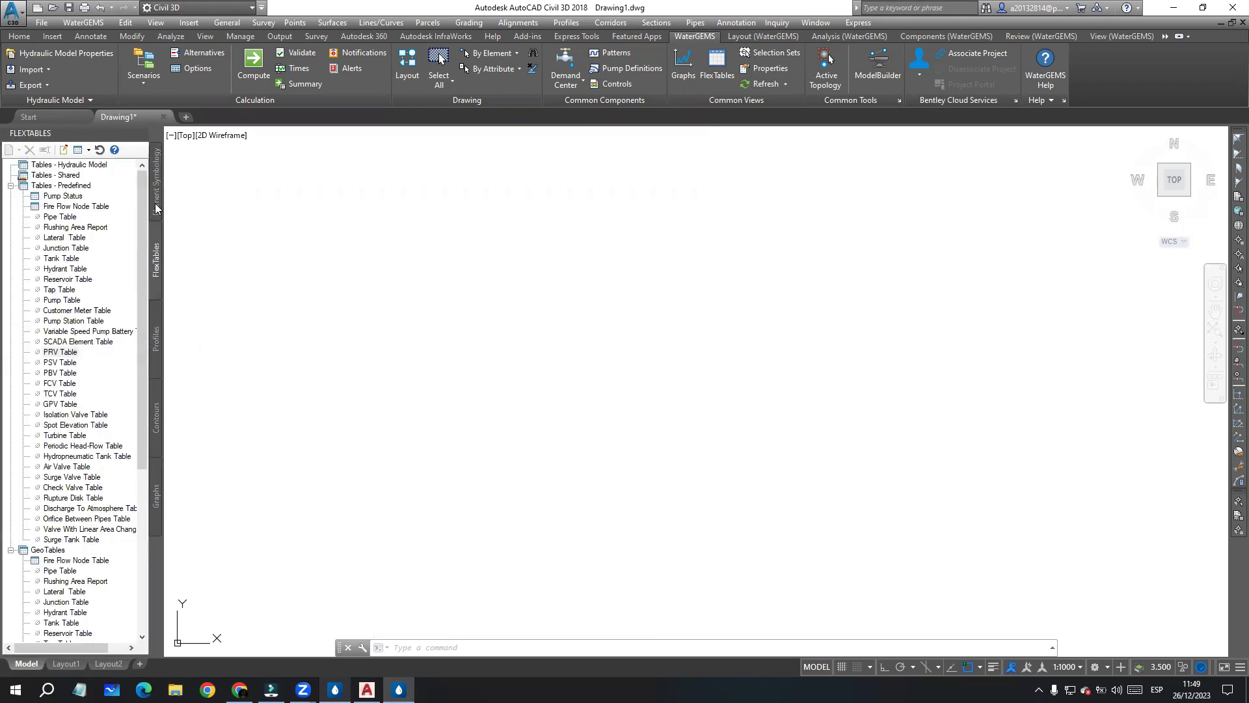
left_click(157, 209)
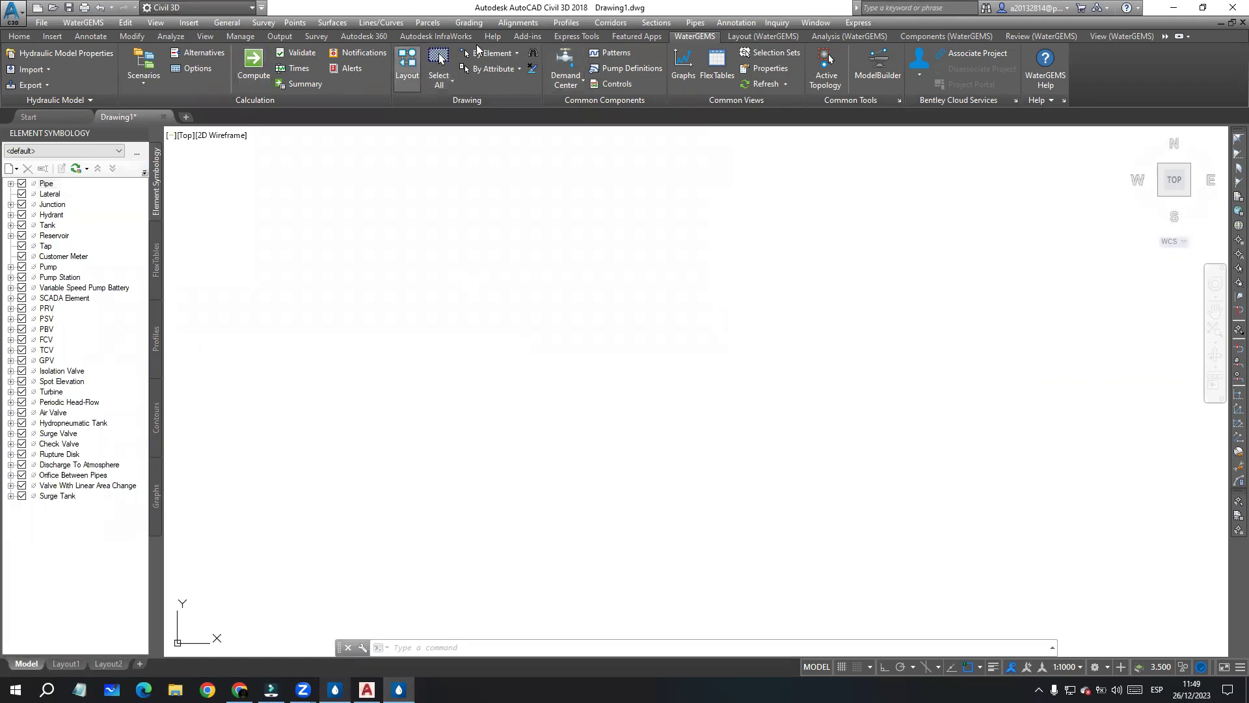
left_click(1100, 36)
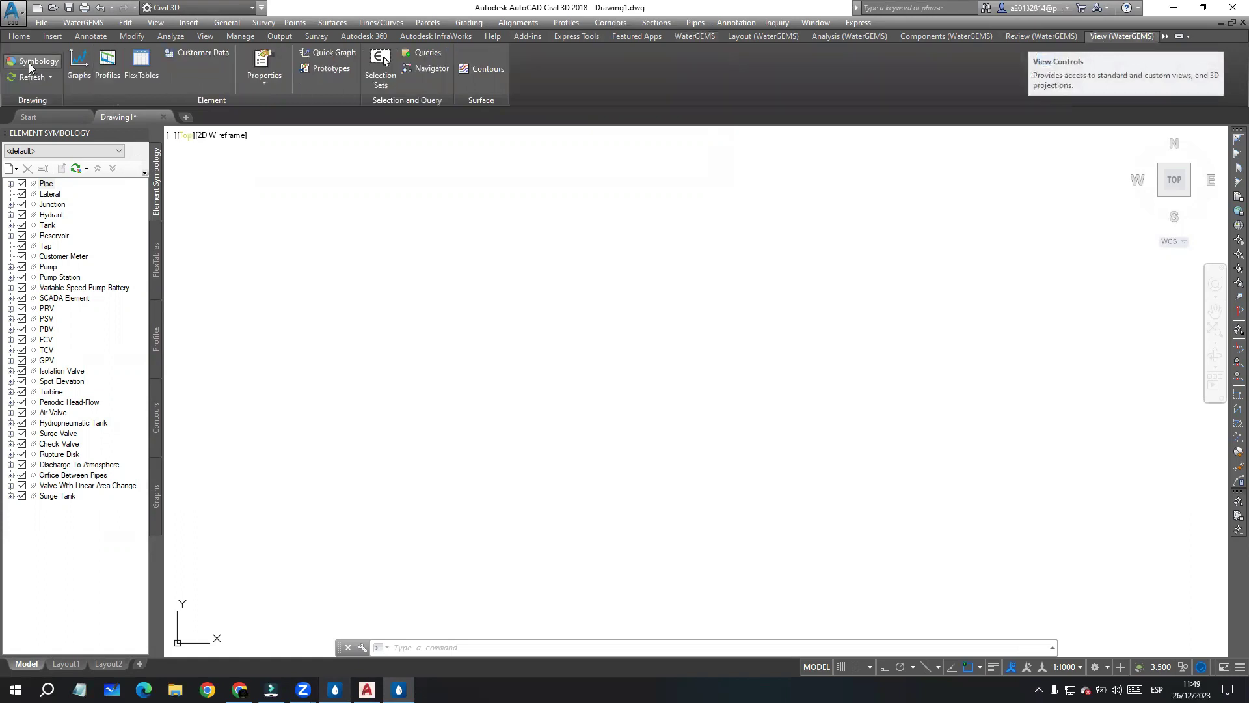
left_click(28, 63)
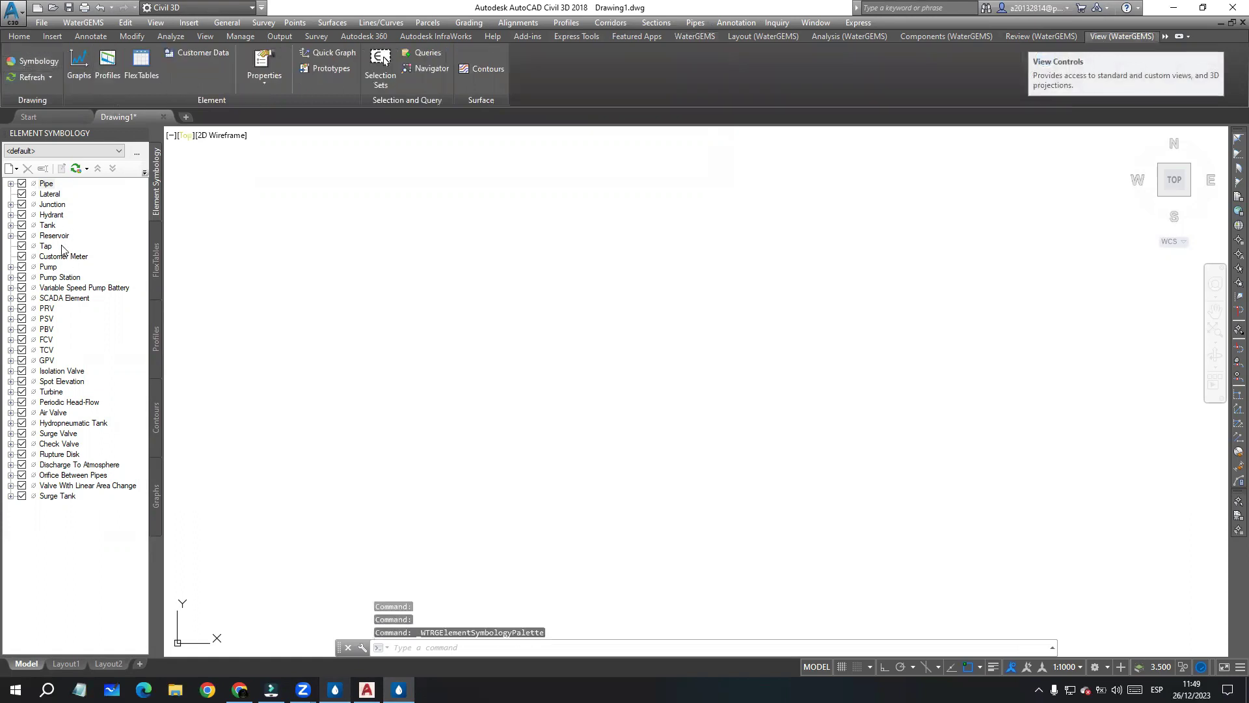
left_click(156, 262)
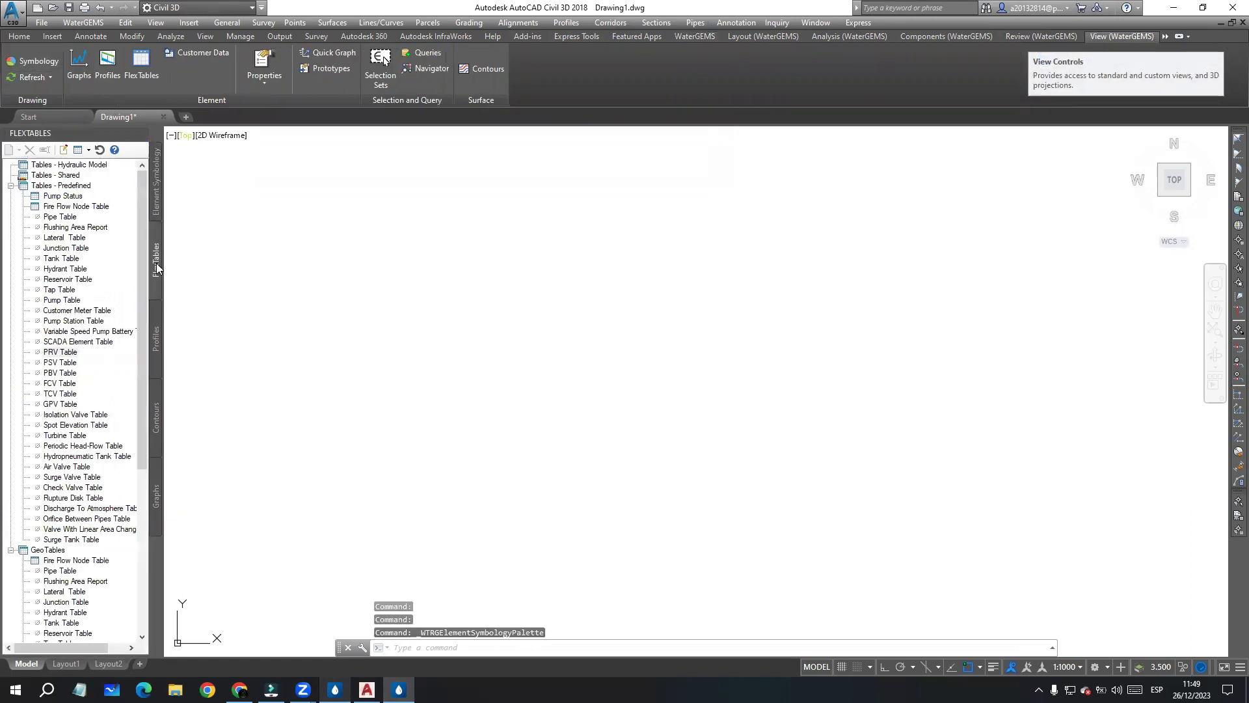
left_click(155, 205)
Step: View the Profiles and Contours managers and return to Element Symbology
left_click(159, 346)
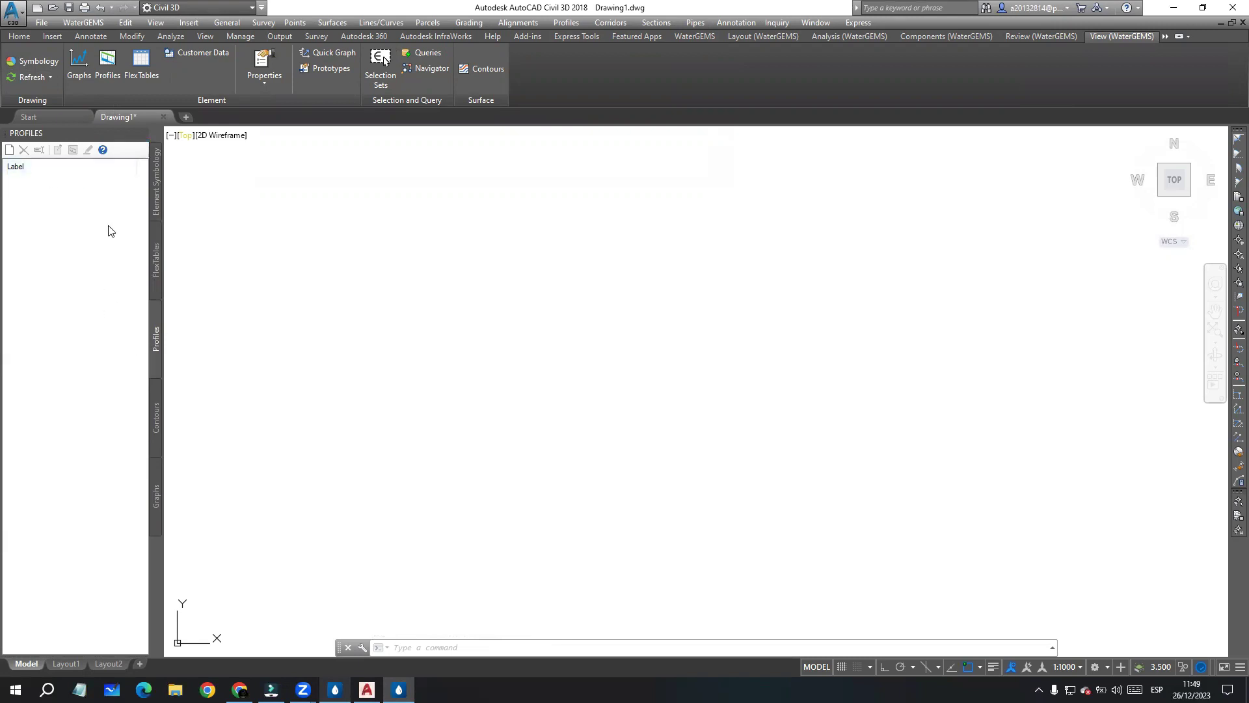
left_click(157, 407)
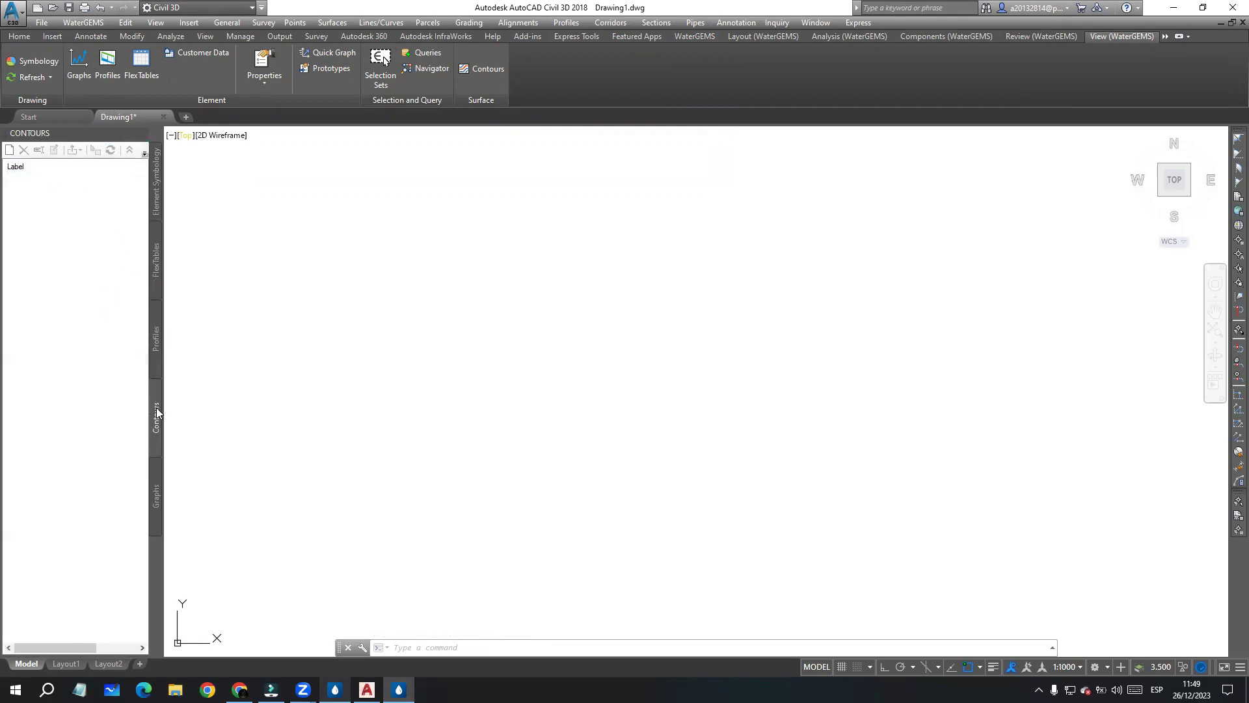
left_click(157, 269)
left_click(154, 207)
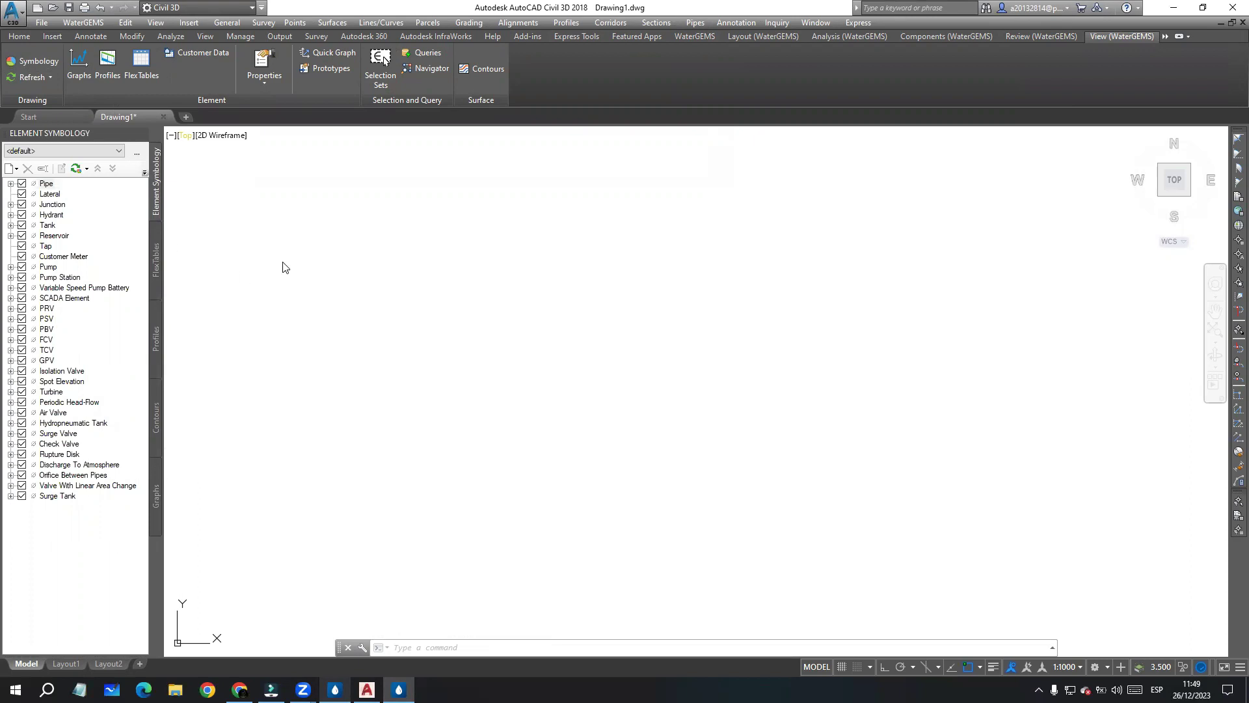
Step: Review the FlexTables and Profiles managers again, ending on Element Symbology
left_click(413, 329)
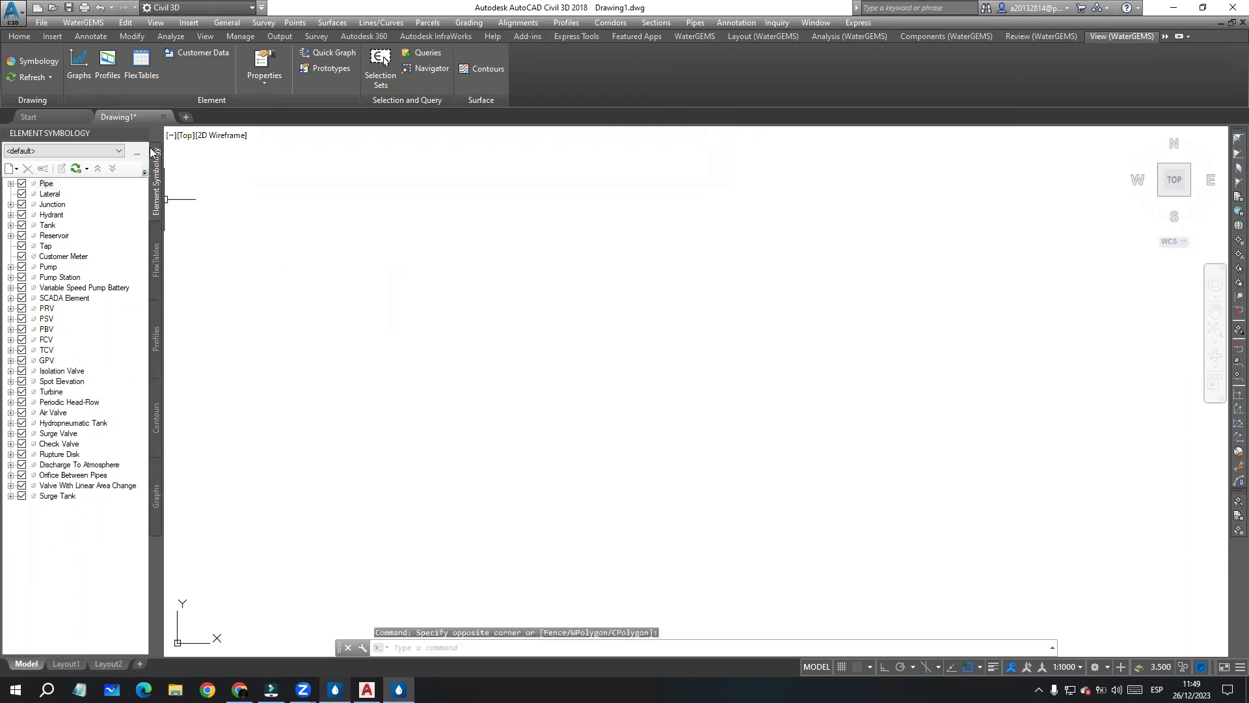
left_click(157, 270)
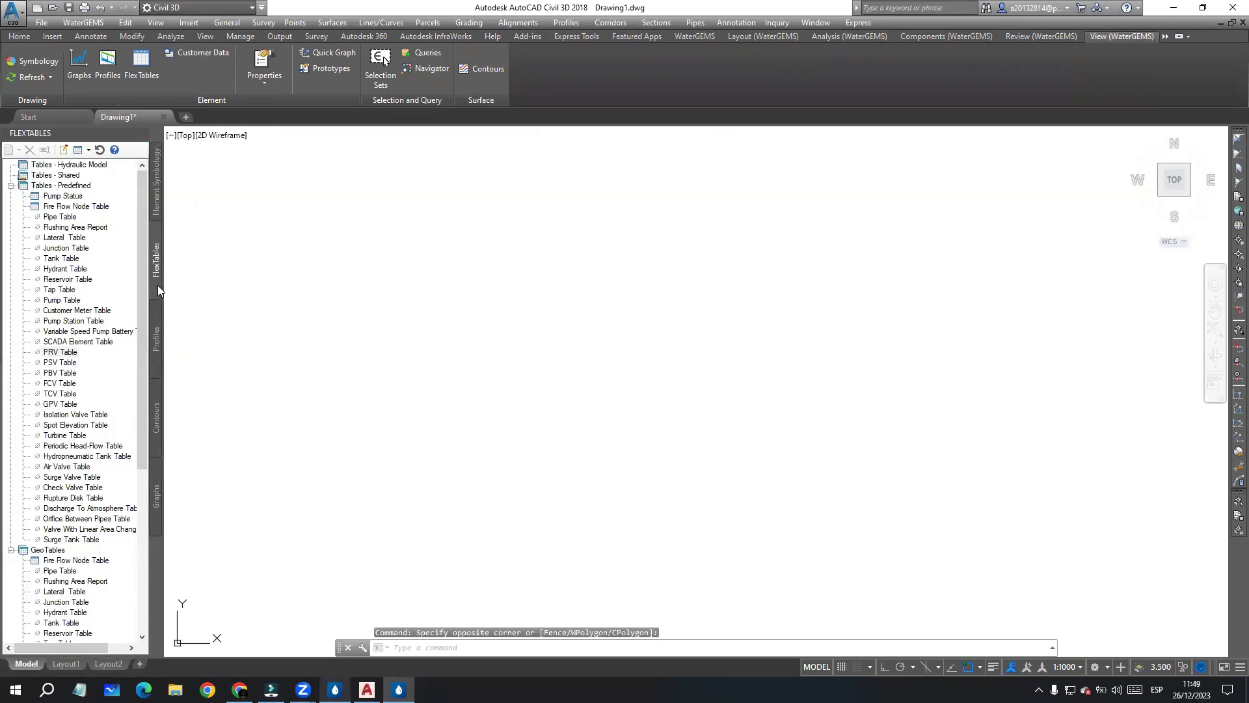
left_click(159, 325)
left_click(296, 327)
left_click(257, 265)
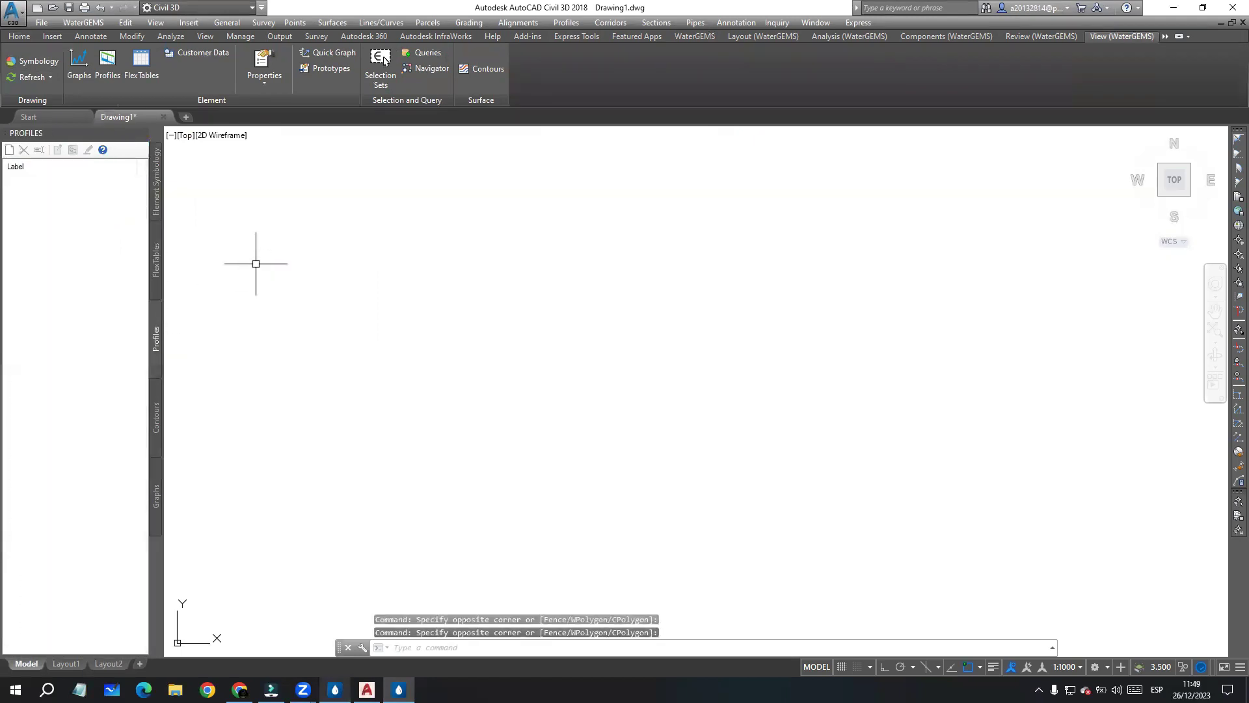
left_click(159, 180)
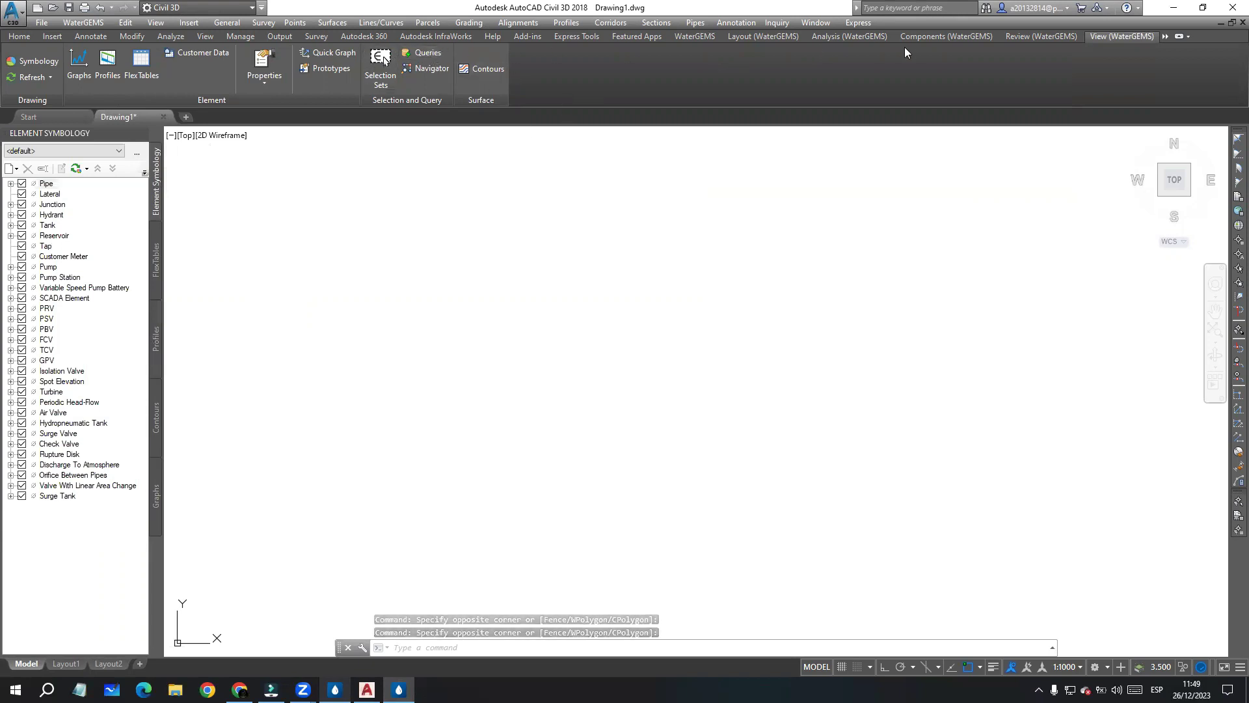
Step: Open the WaterGEMS Calculation Options manager and dock it beneath Element Symbology, giving Element Symbology most of the shared height
left_click(841, 36)
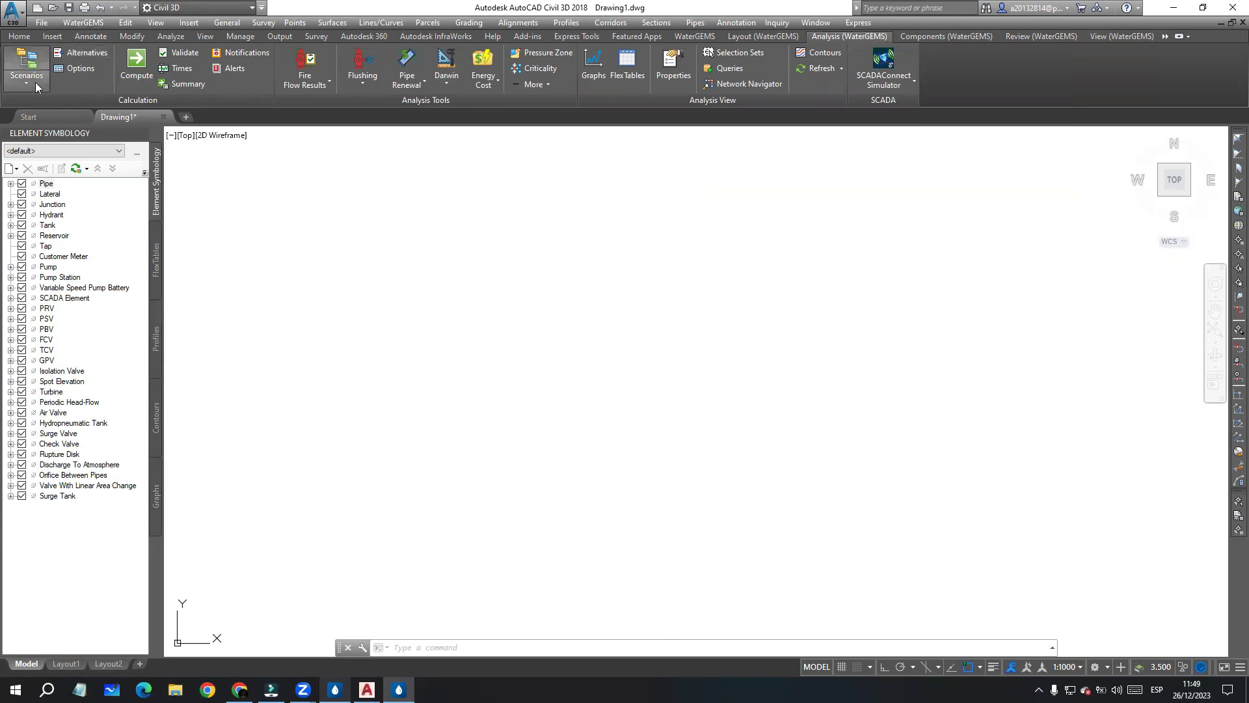
left_click(76, 69)
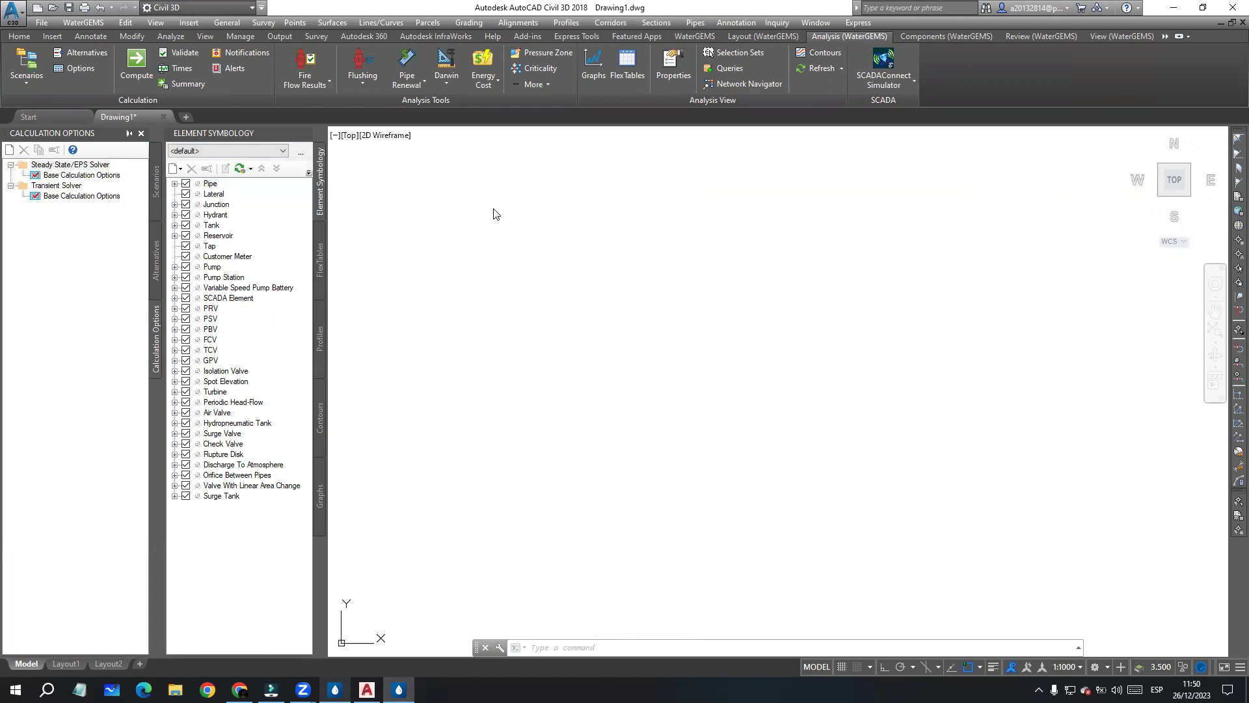
left_click_drag(493, 214, 488, 215)
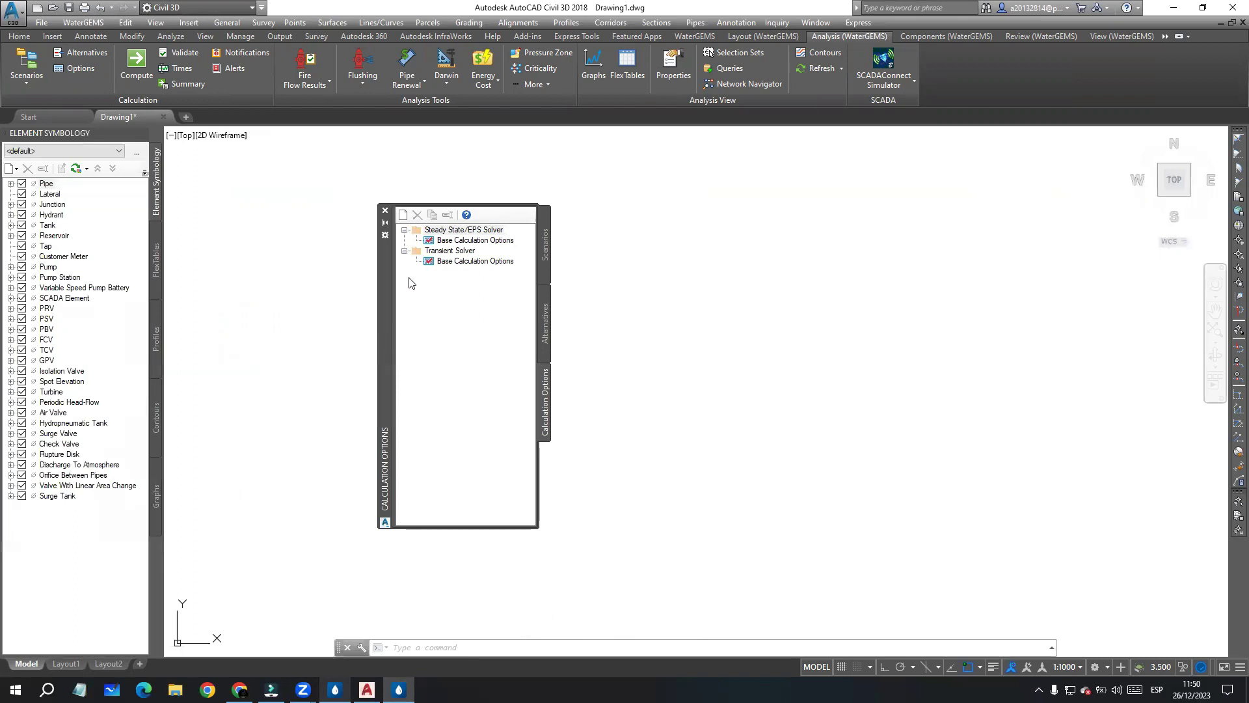
left_click_drag(385, 315, 160, 512)
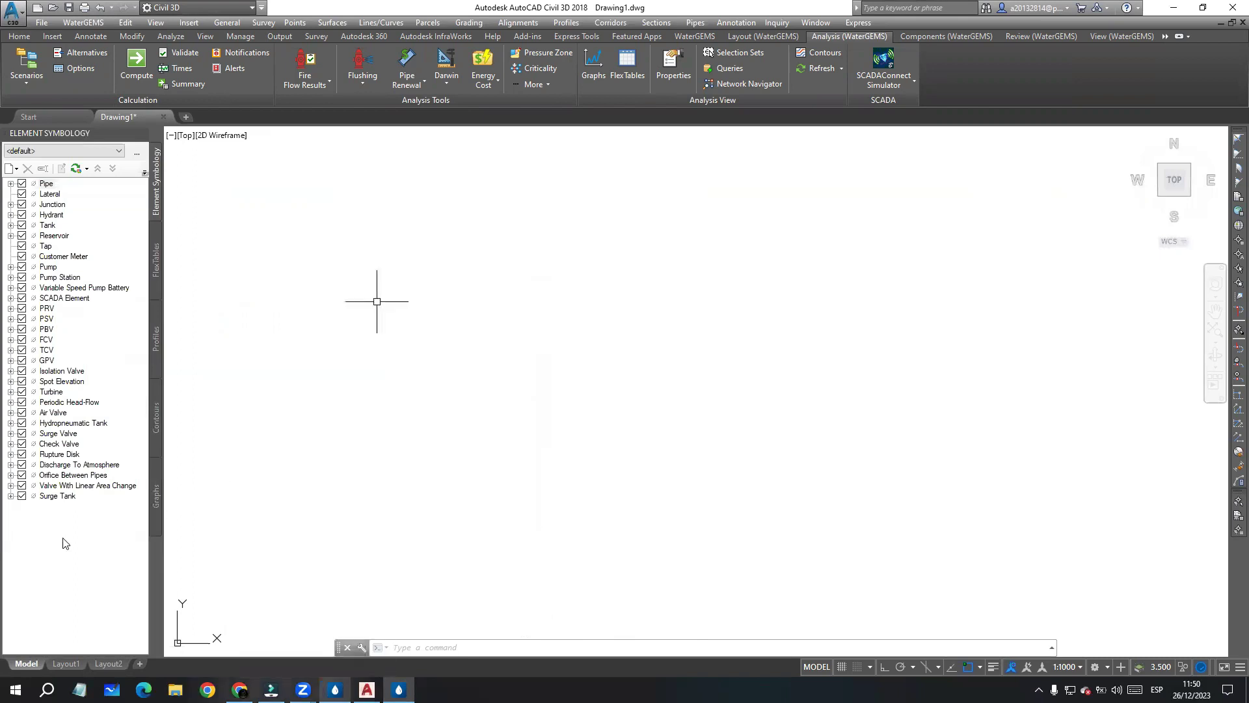
left_click_drag(3, 545, 4, 545)
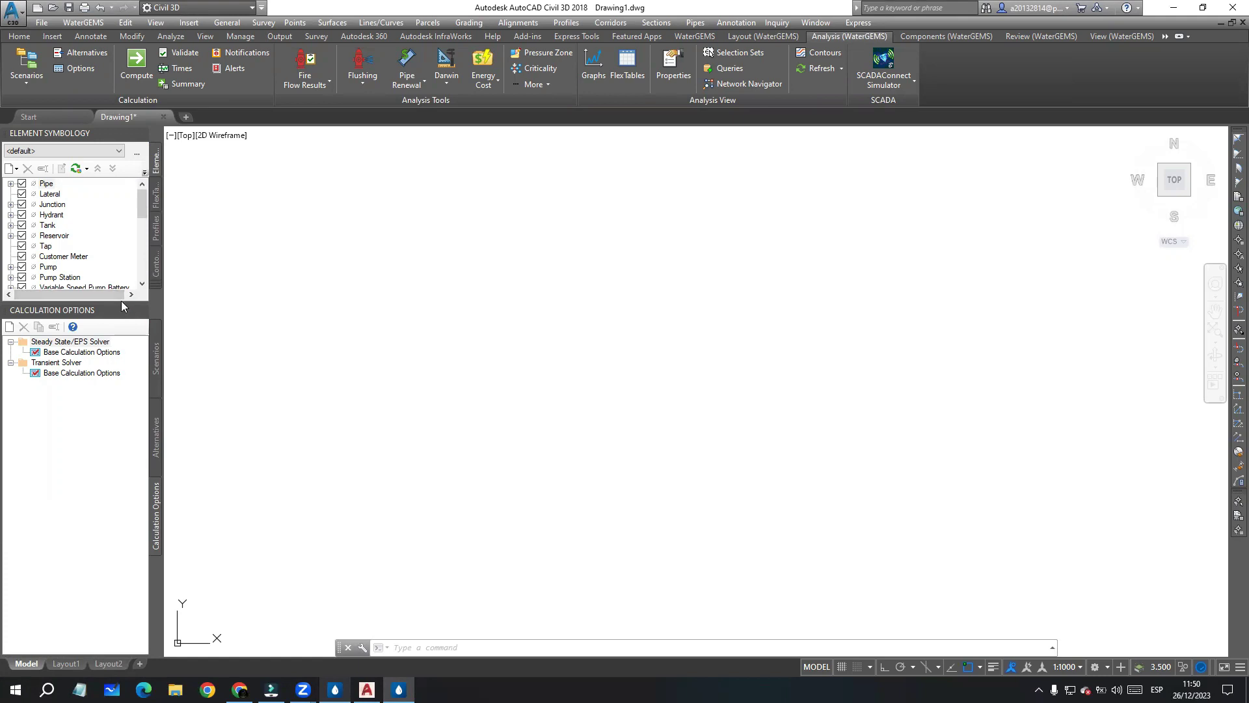
left_click_drag(119, 301, 120, 463)
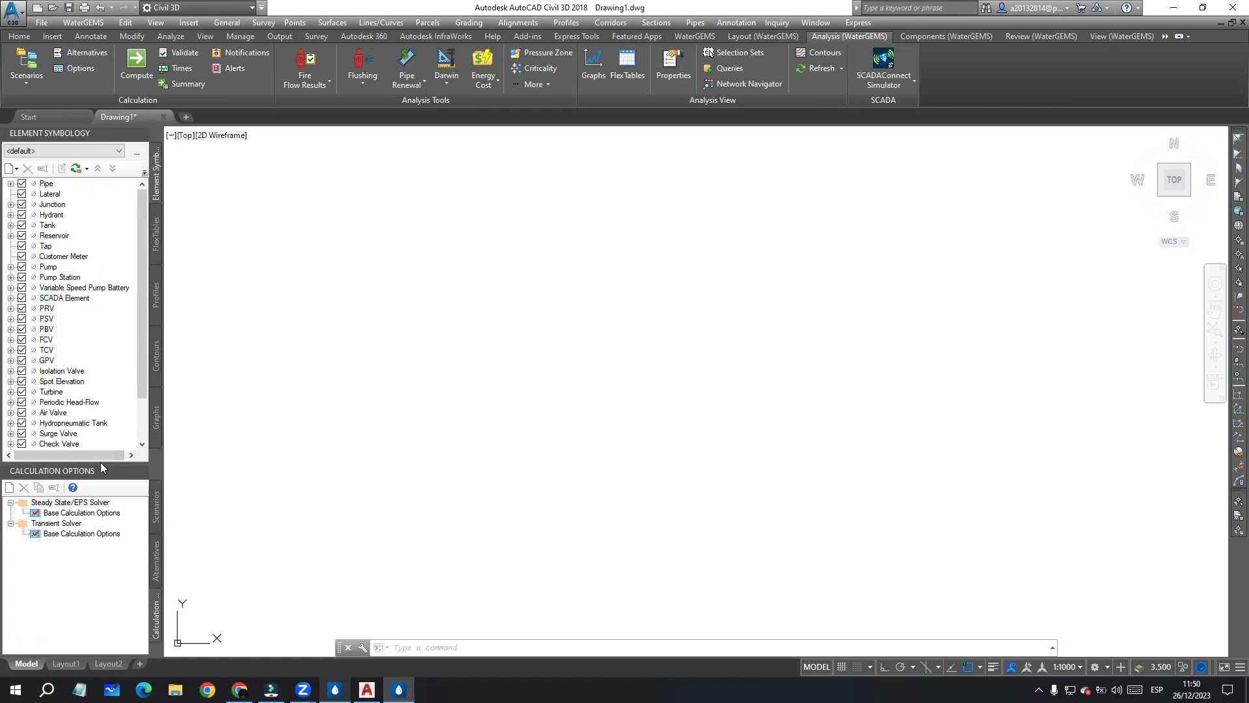
left_click_drag(100, 463, 99, 510)
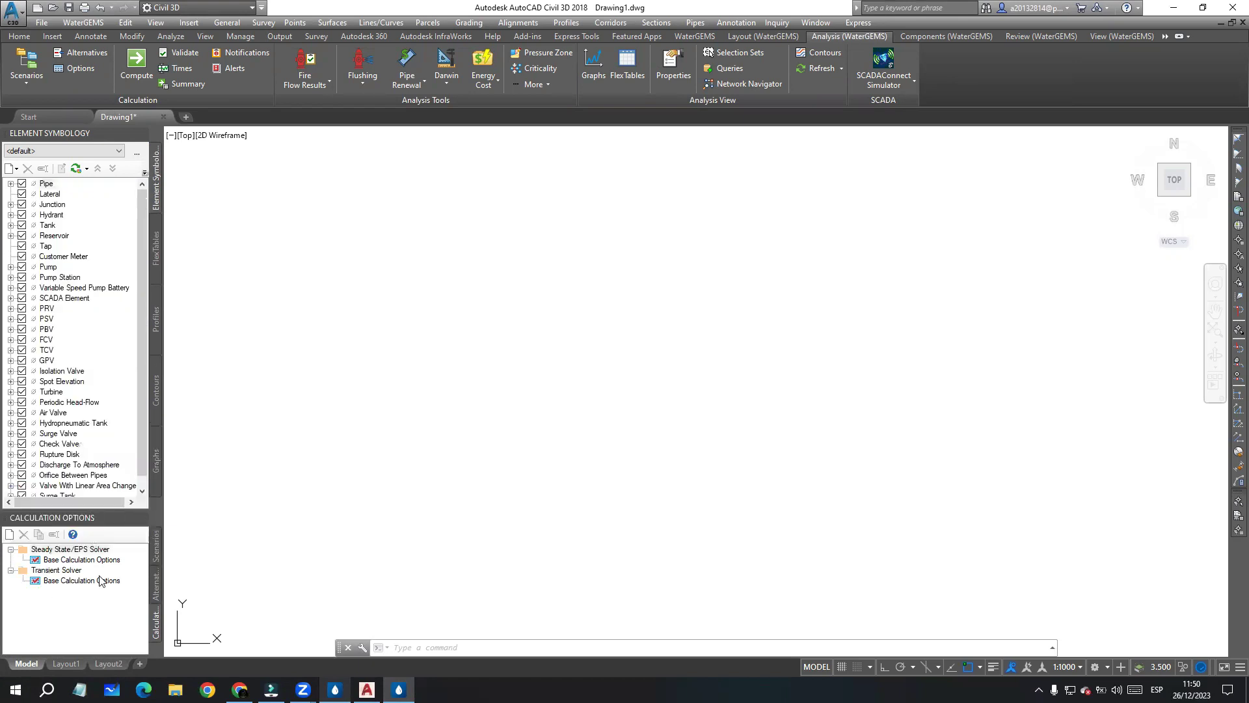
left_click(315, 405)
left_click(266, 316)
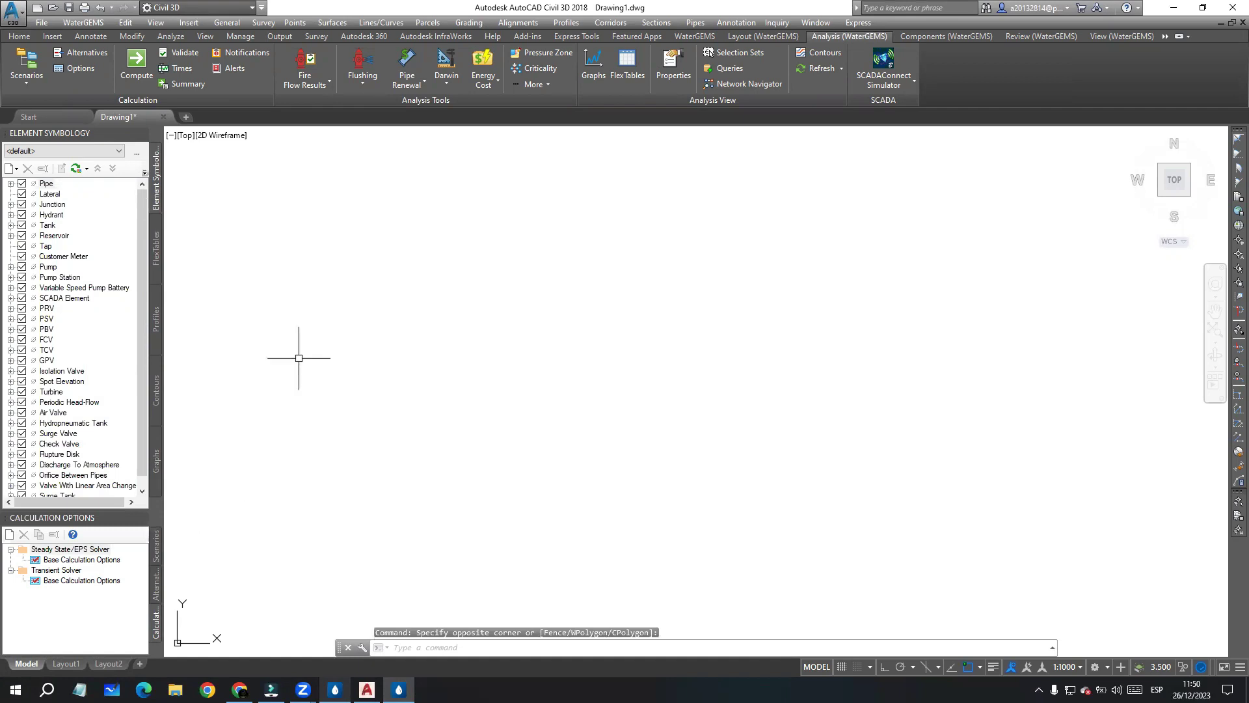
Step: Display the WaterGEMS Modeling Properties palette and narrow it to free drawing space
left_click(683, 83)
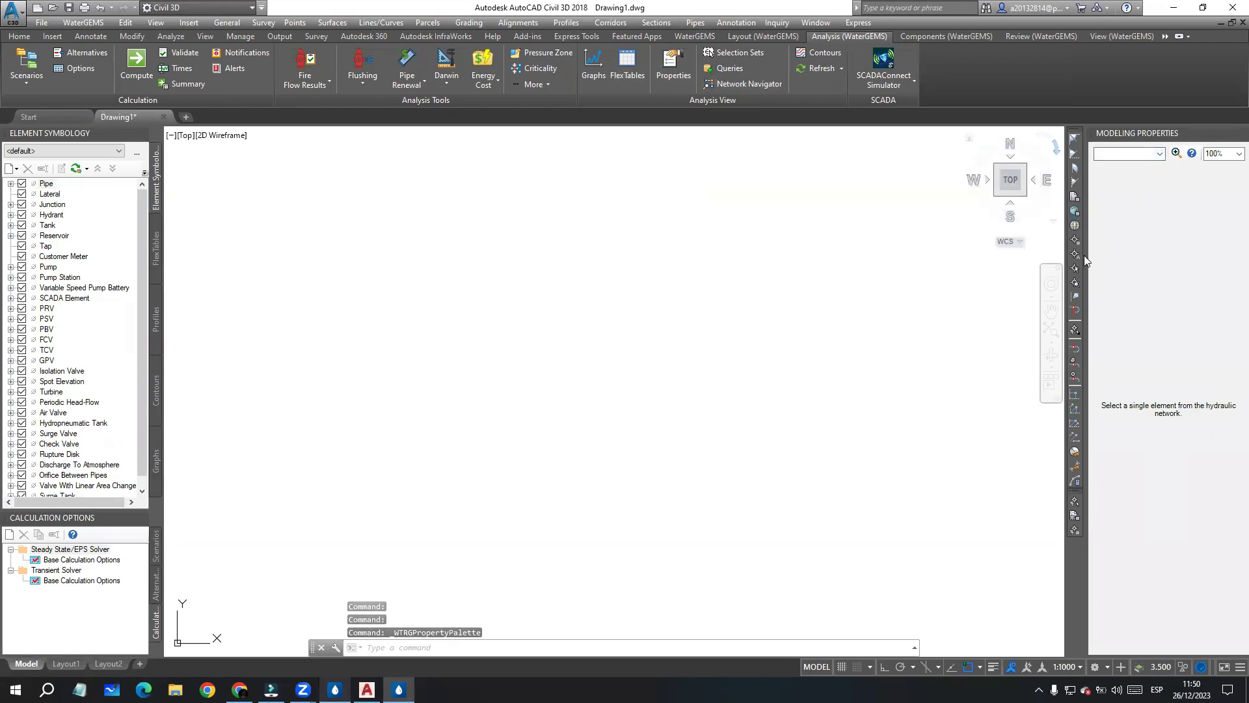
left_click_drag(1101, 257, 1162, 256)
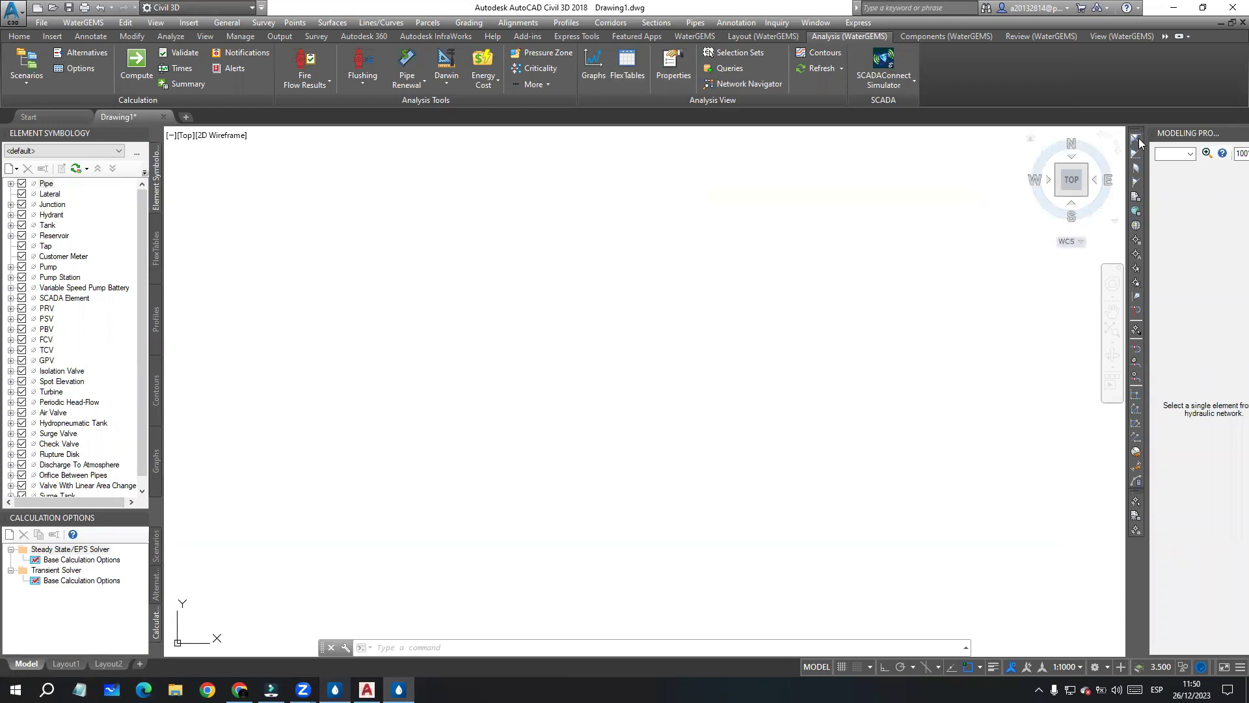
Step: Float the two vertical toolbars docked beside the Modeling Properties palette over the drawing and close both
left_click_drag(1136, 134, 629, 291)
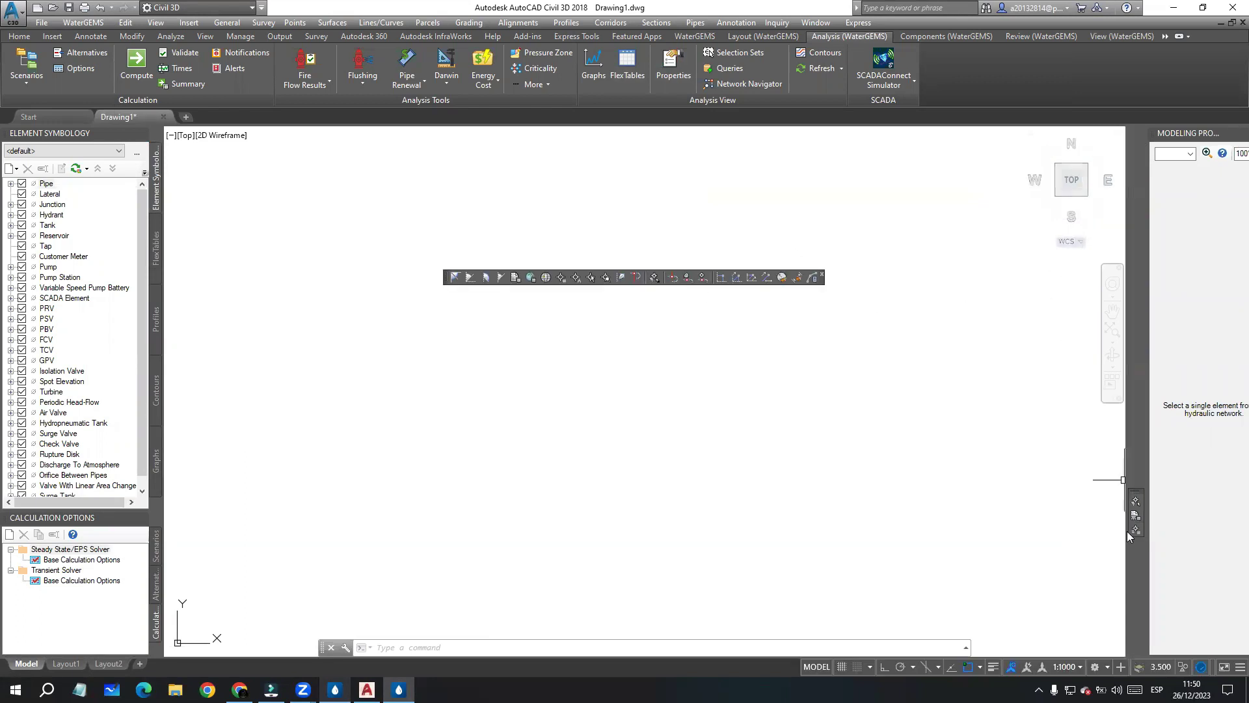
left_click_drag(1135, 496, 546, 346)
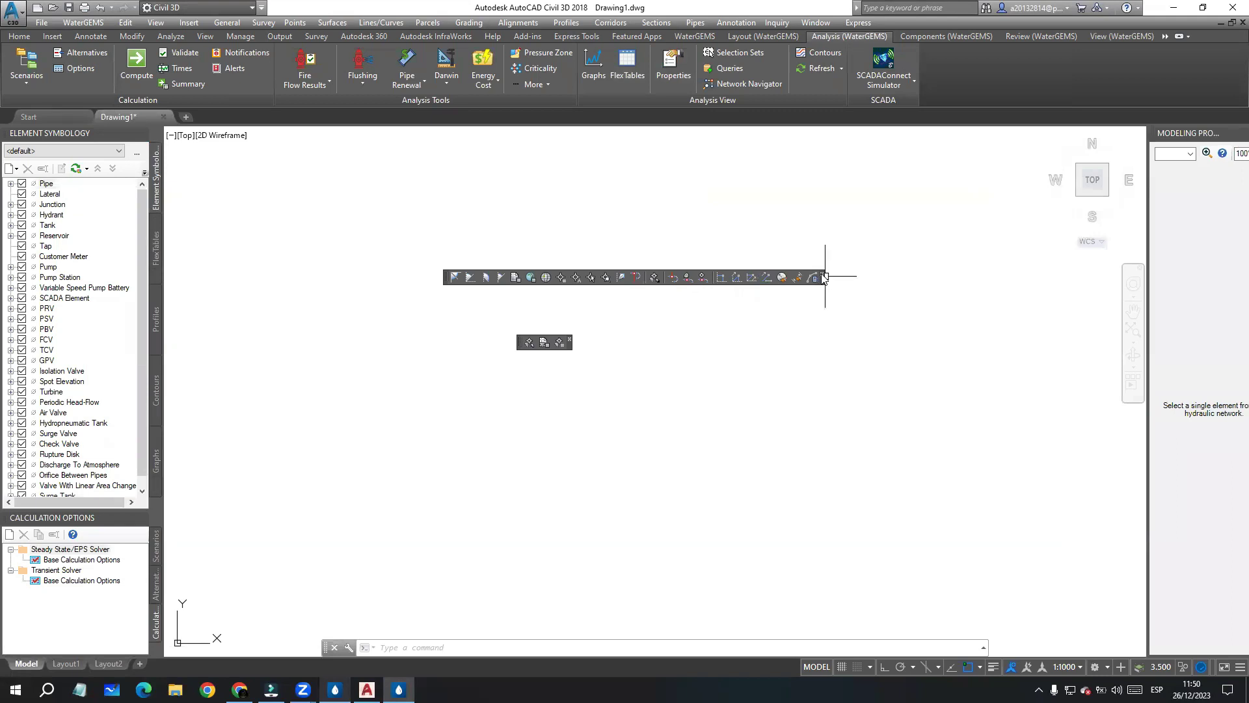
left_click(823, 276)
left_click(572, 340)
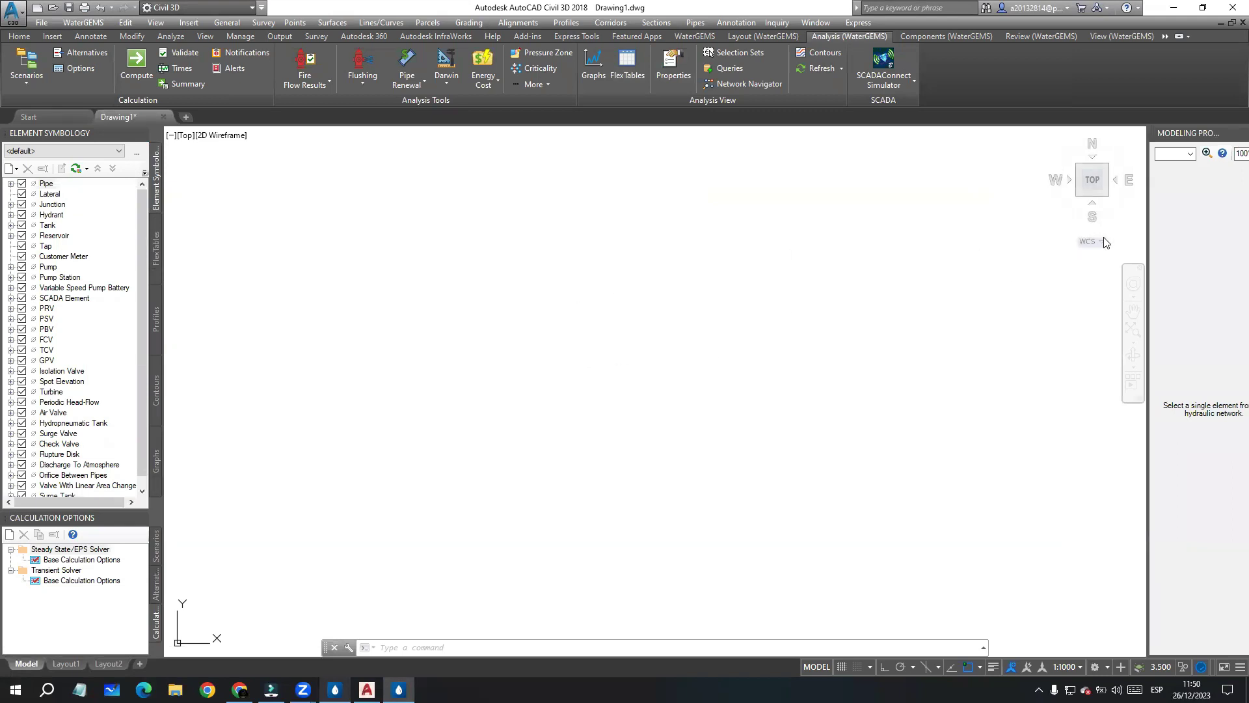
Step: Widen the Modeling Properties palette so that its title and contents fit fully
mouse_move(1147, 228)
left_mouse_down()
mouse_move(1083, 234)
mouse_move(1136, 259)
mouse_move(1146, 246)
left_mouse_up()
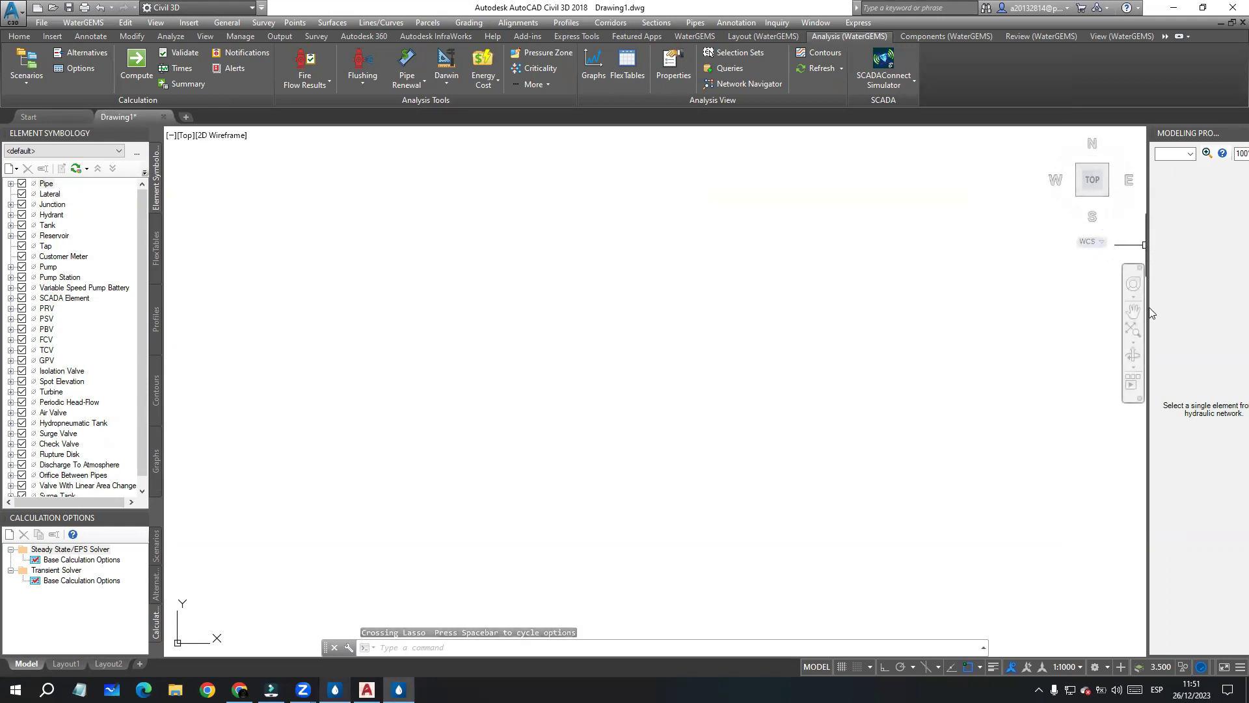
left_click_drag(1147, 307, 1091, 306)
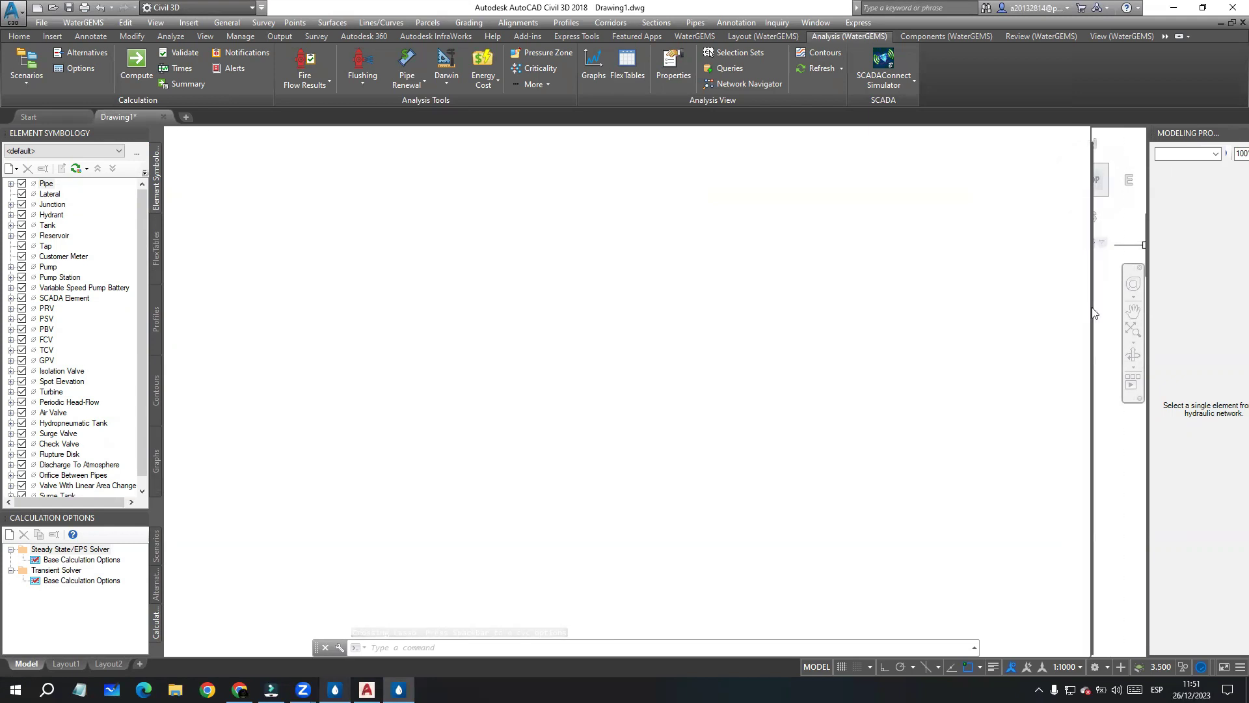
left_click(690, 303)
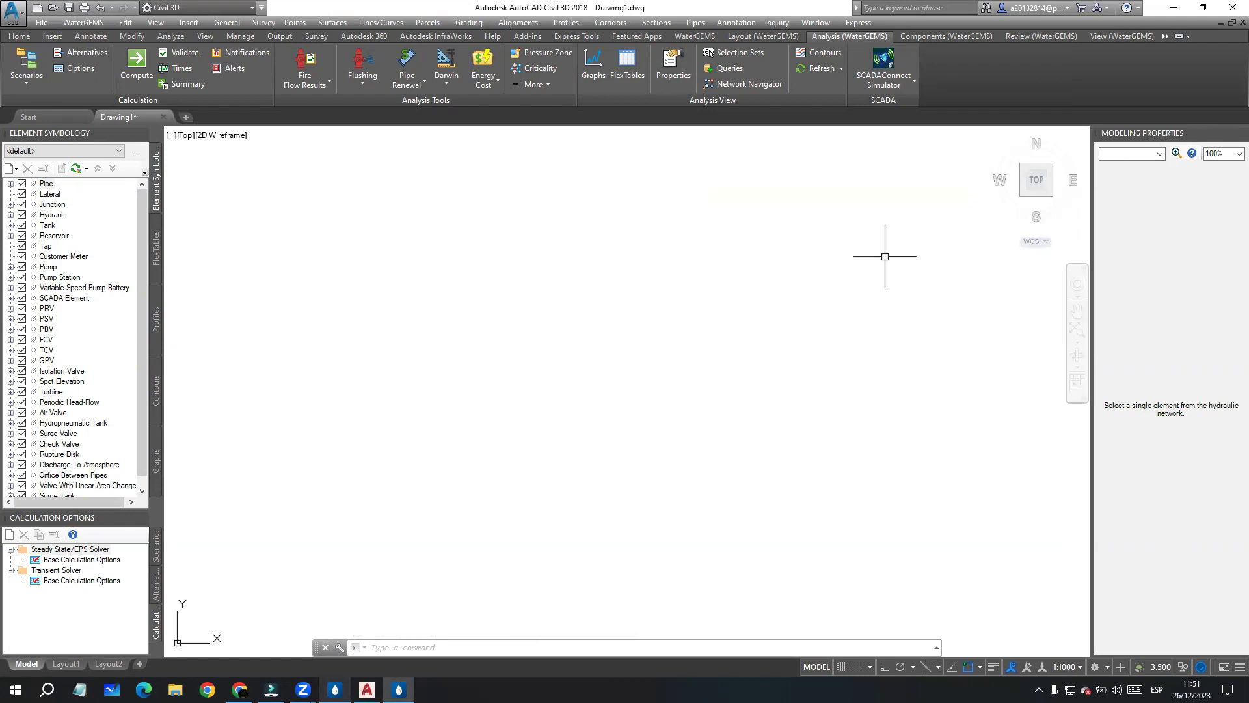
Step: Switch to standalone WaterGEMS to compare its manager layout with the integrated one, and return to Civil 3D
left_click(334, 690)
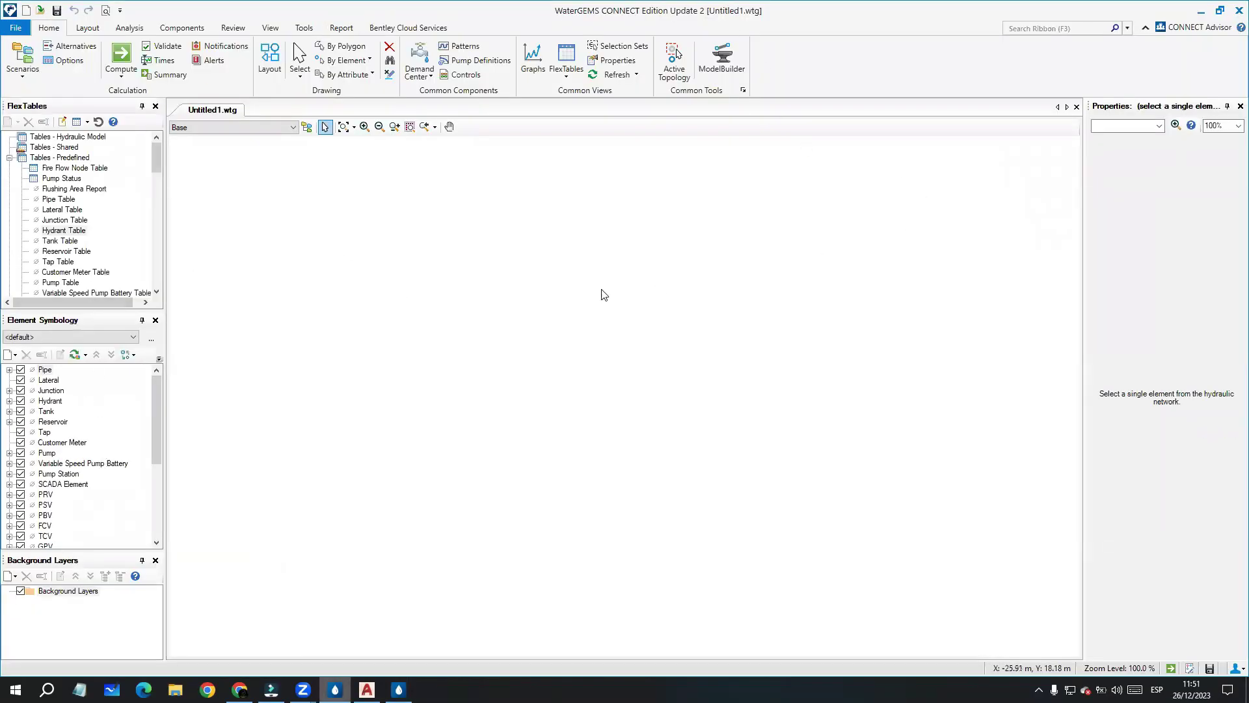
left_click(334, 689)
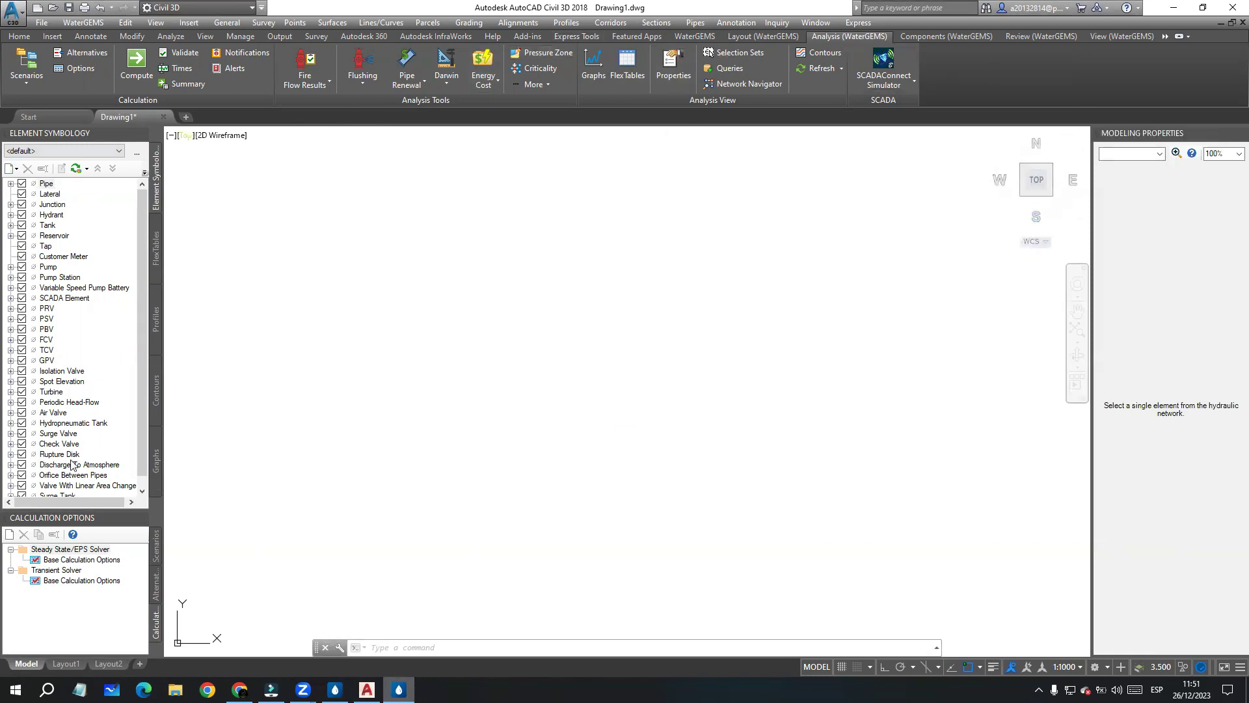
left_click(648, 387)
left_click(585, 346)
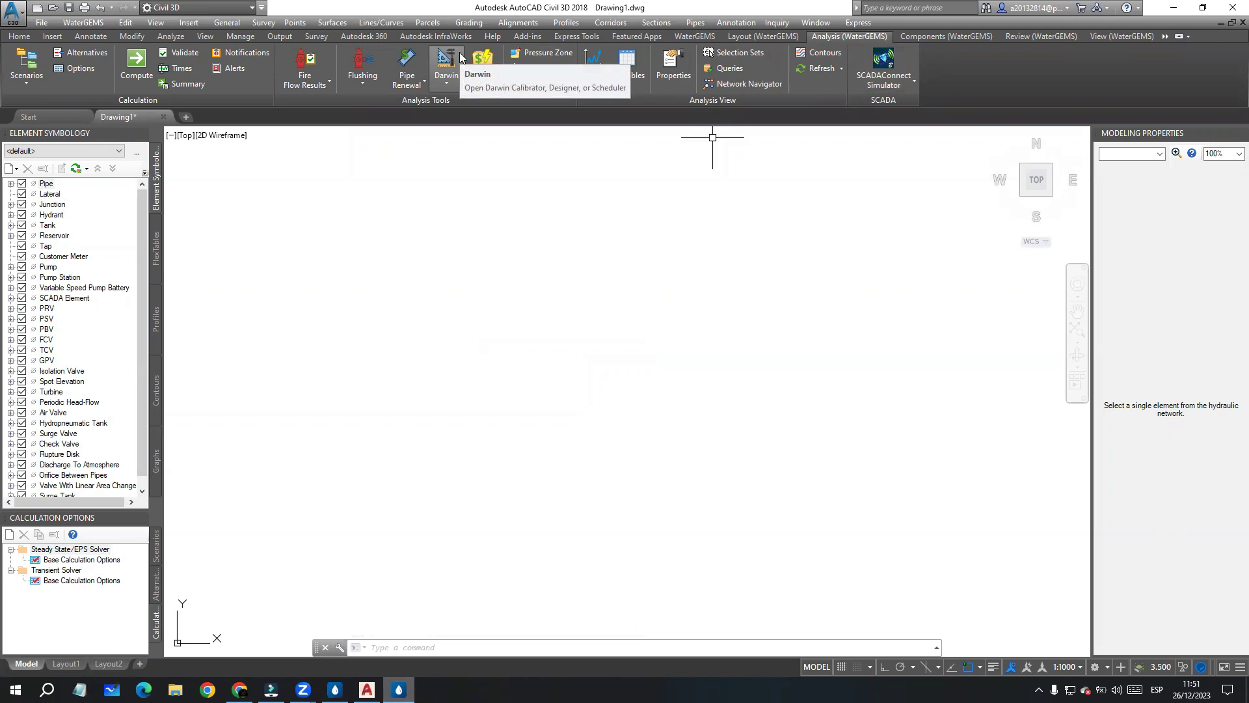
left_click(541, 258)
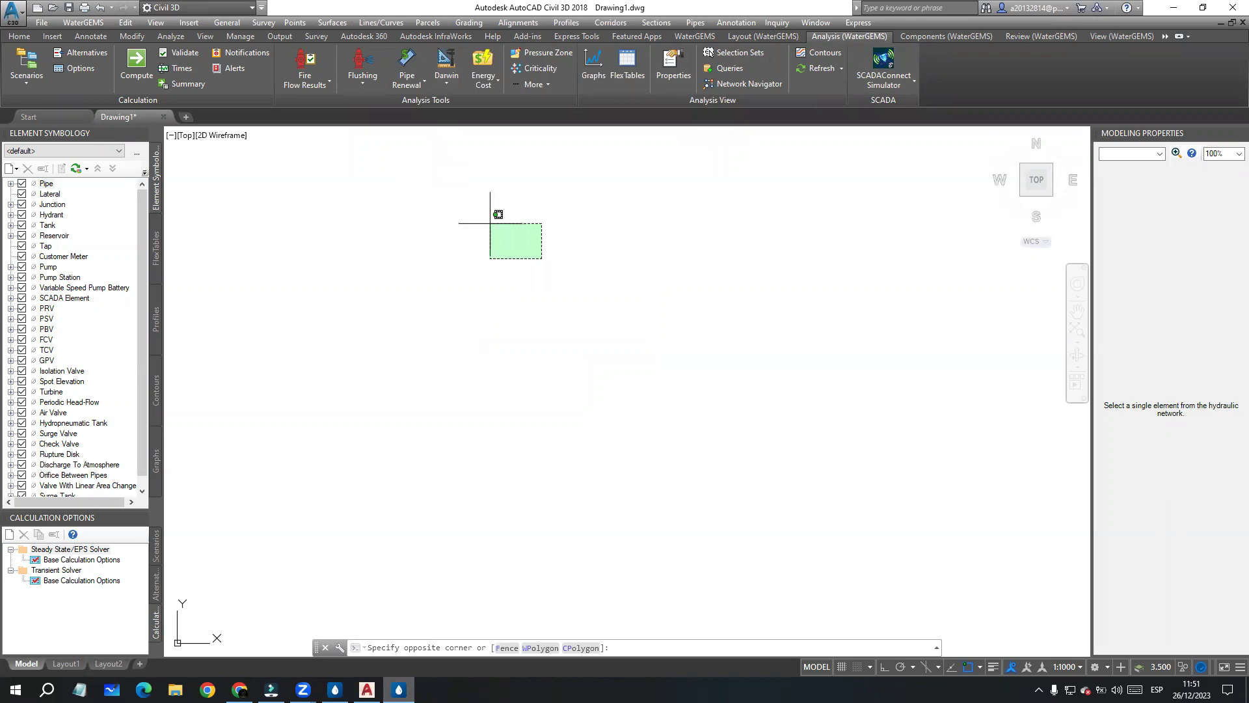
left_click(482, 207)
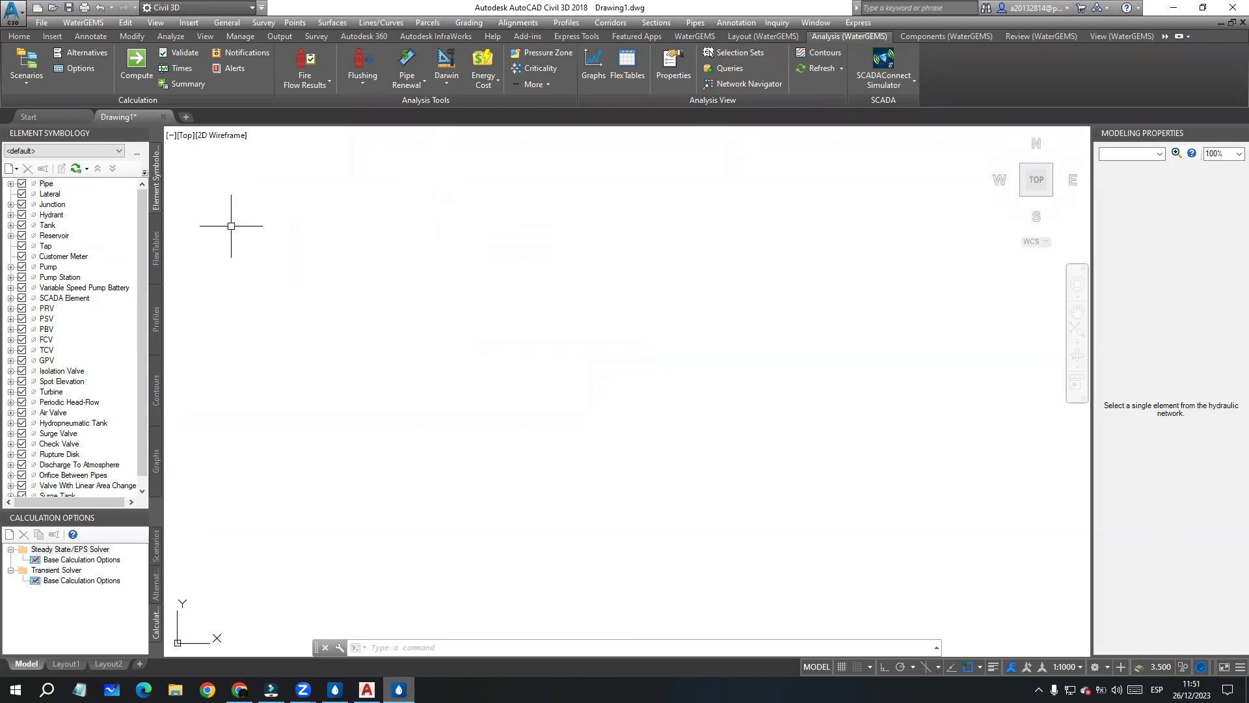
left_click(657, 381)
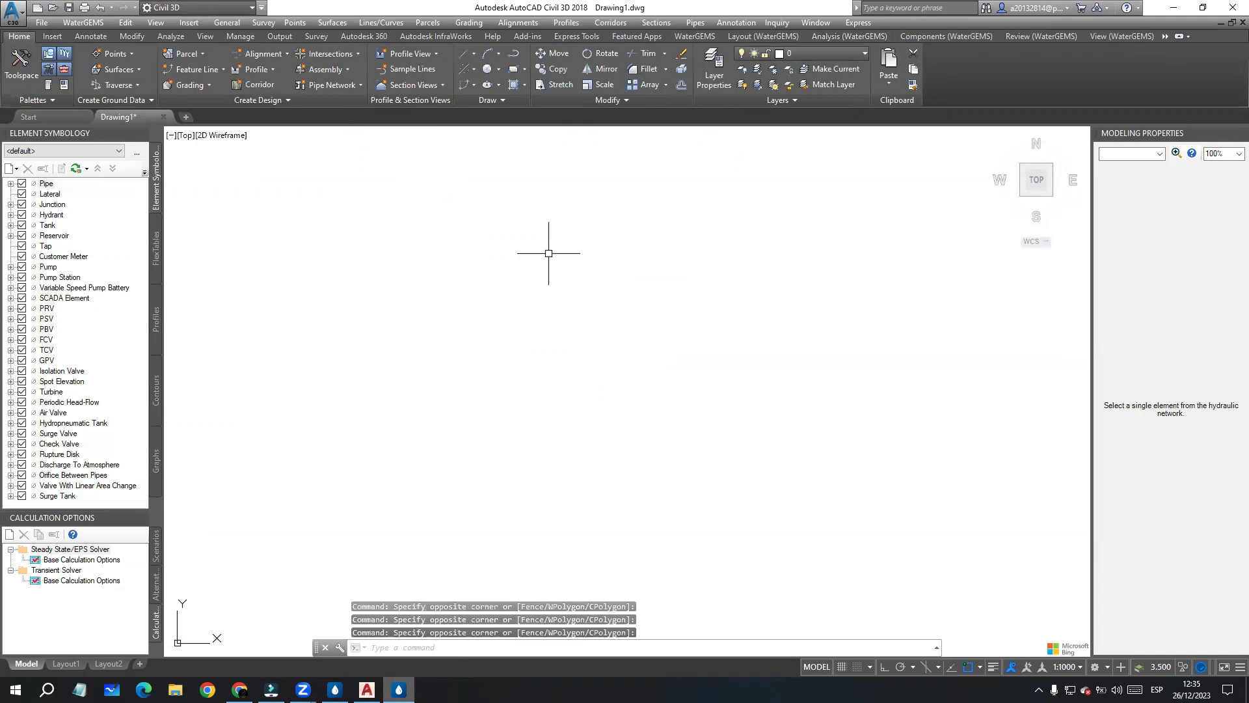
left_click(585, 310)
left_click(495, 231)
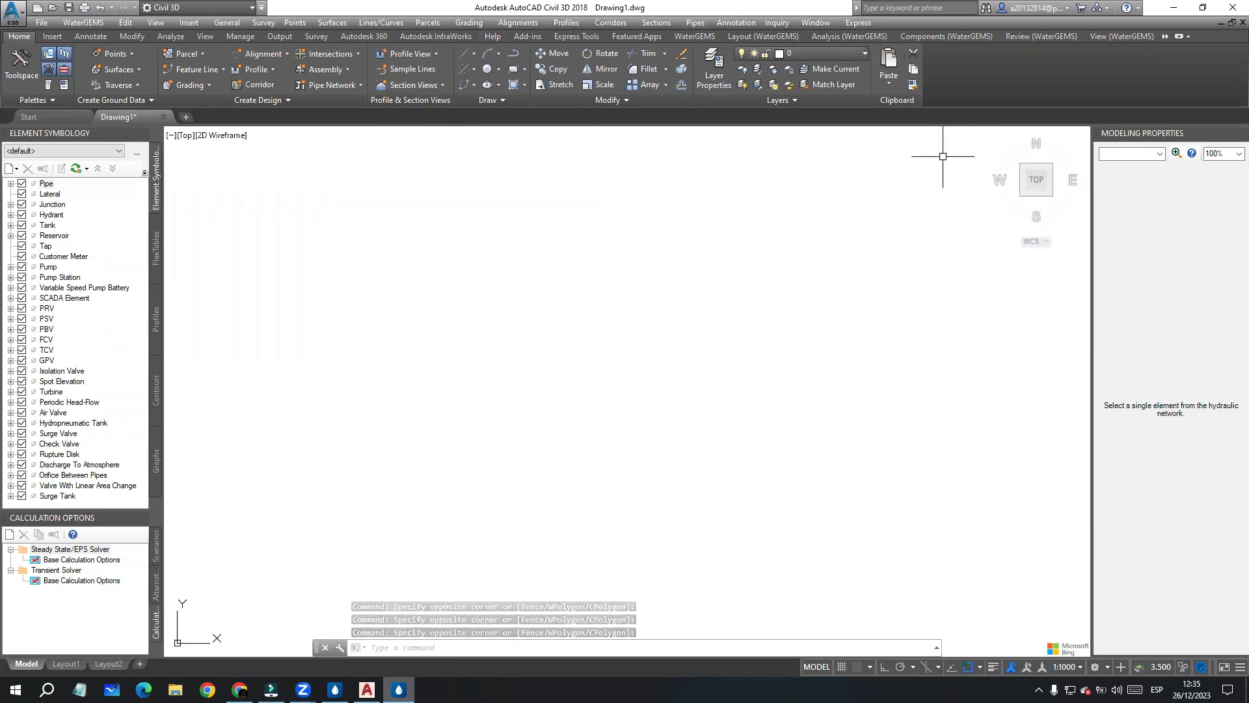
left_click(655, 323)
left_click(594, 265)
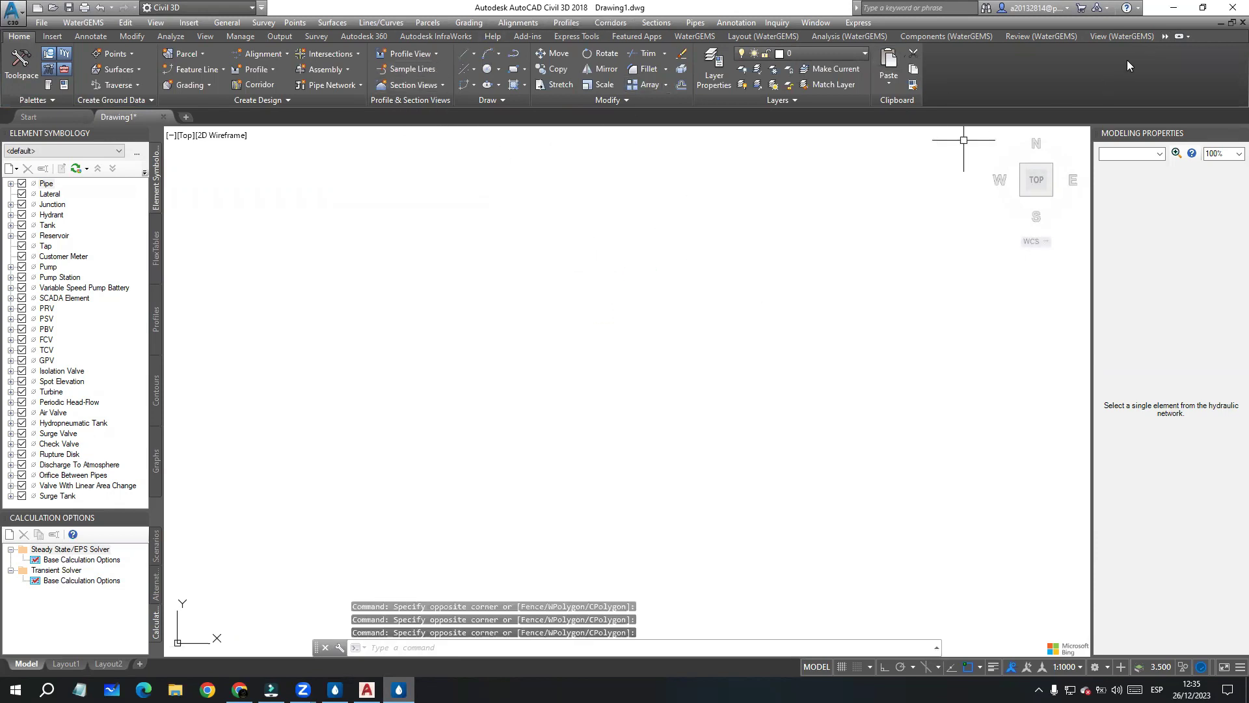
left_click(1164, 35)
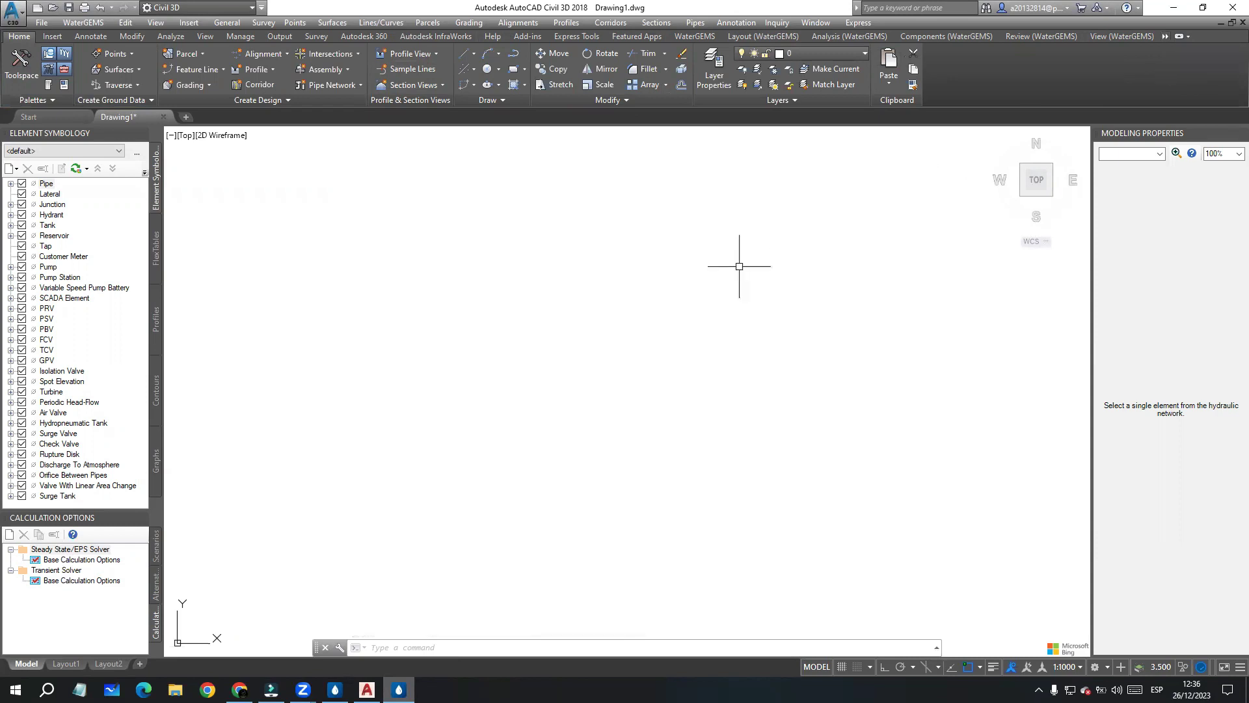
left_click(516, 223)
left_click(667, 315)
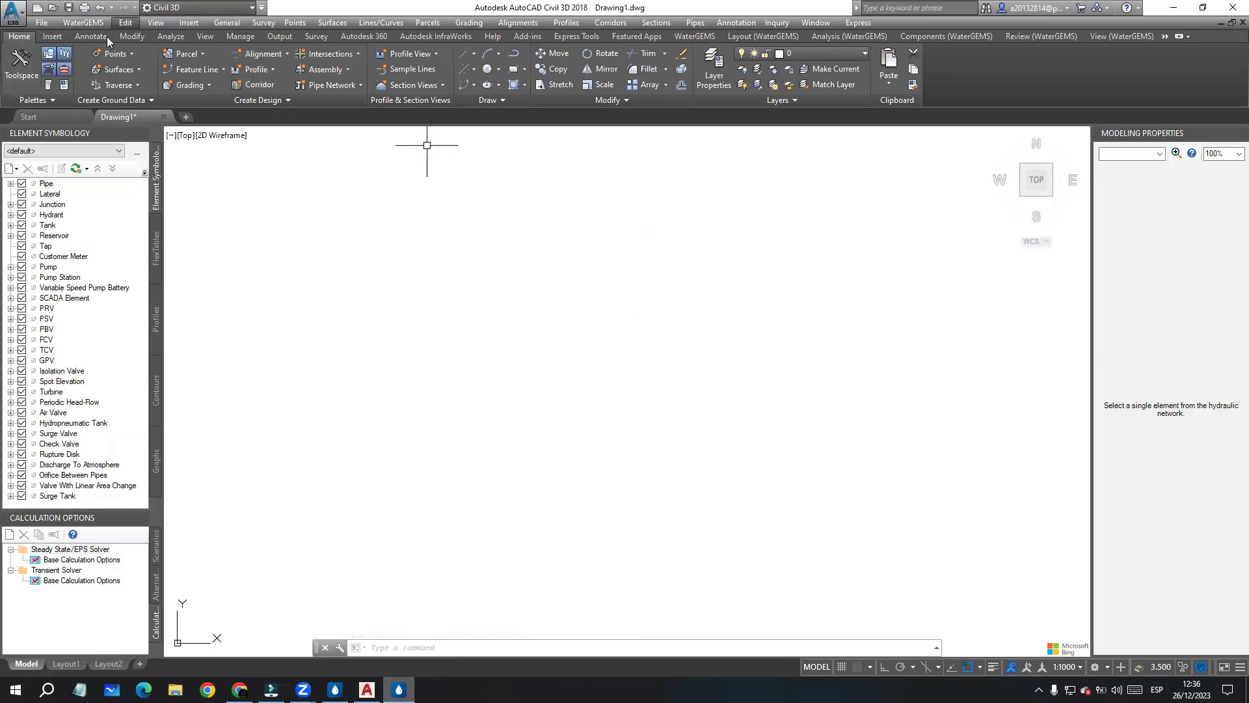
Step: Display the Civil 3D Toolspace and open the drawing settings of Drawing1 from its settings view
left_click(25, 65)
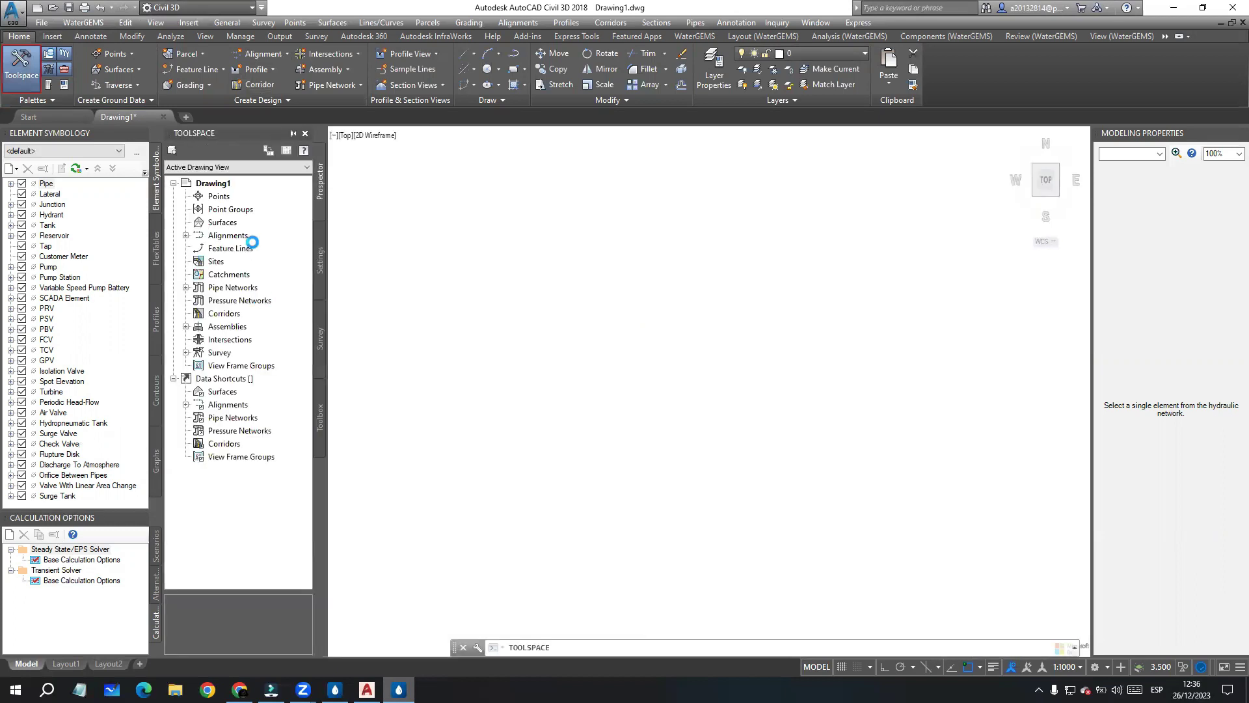
left_click(321, 262)
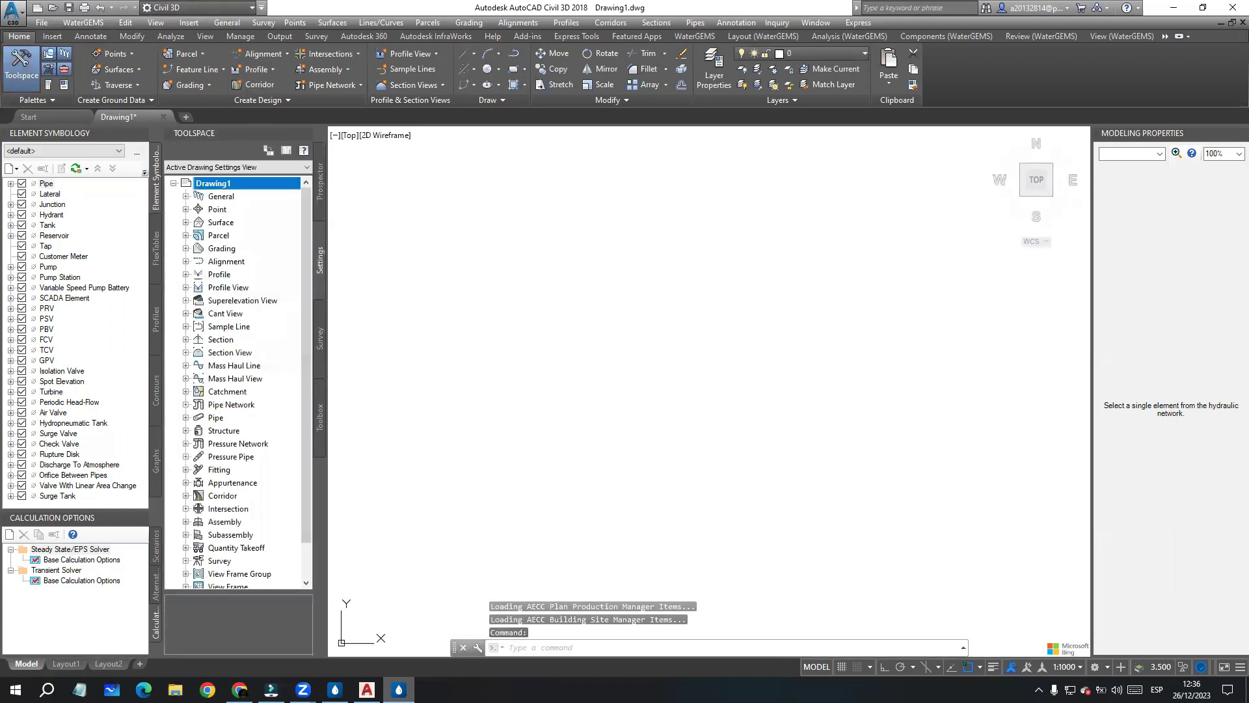
left_click(215, 186)
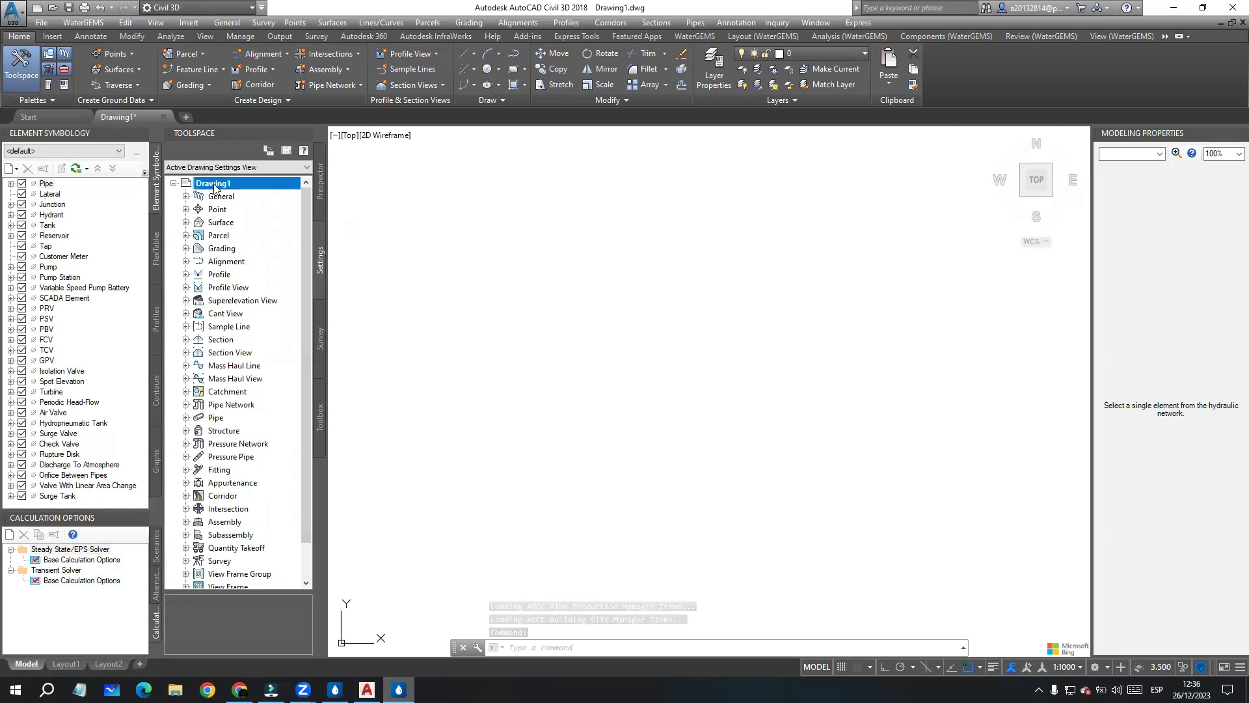
right_click(215, 186)
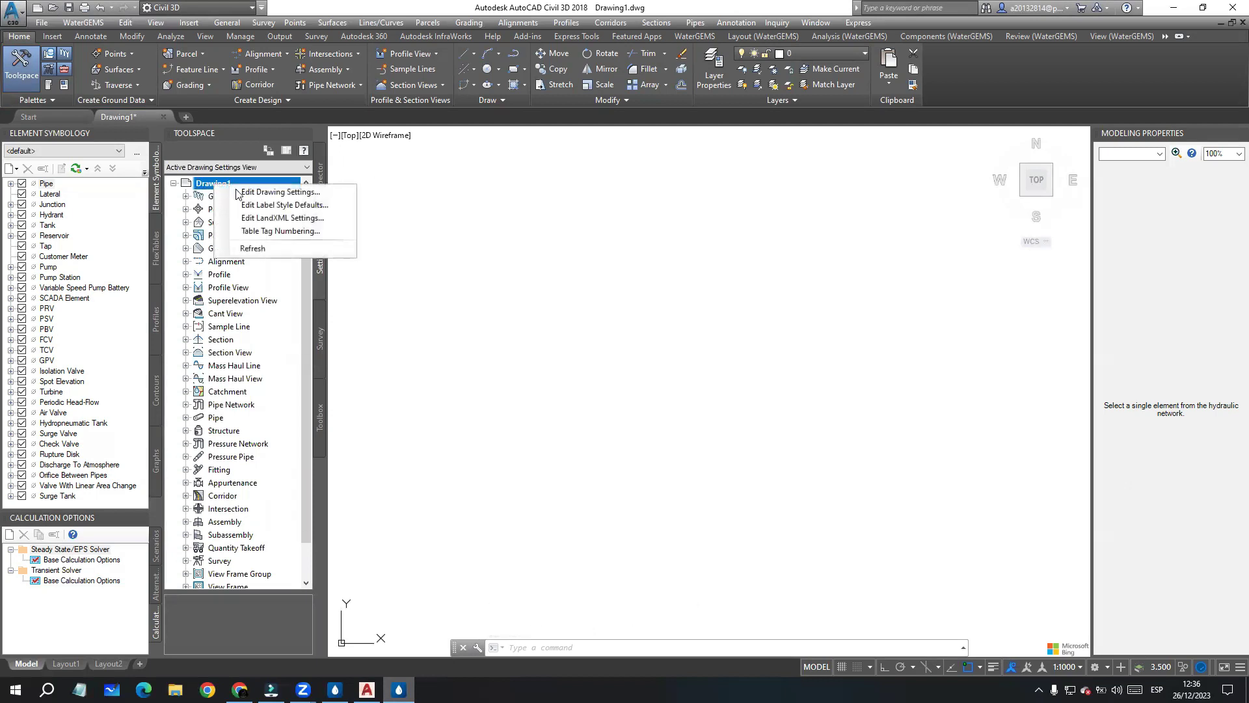
left_click(271, 192)
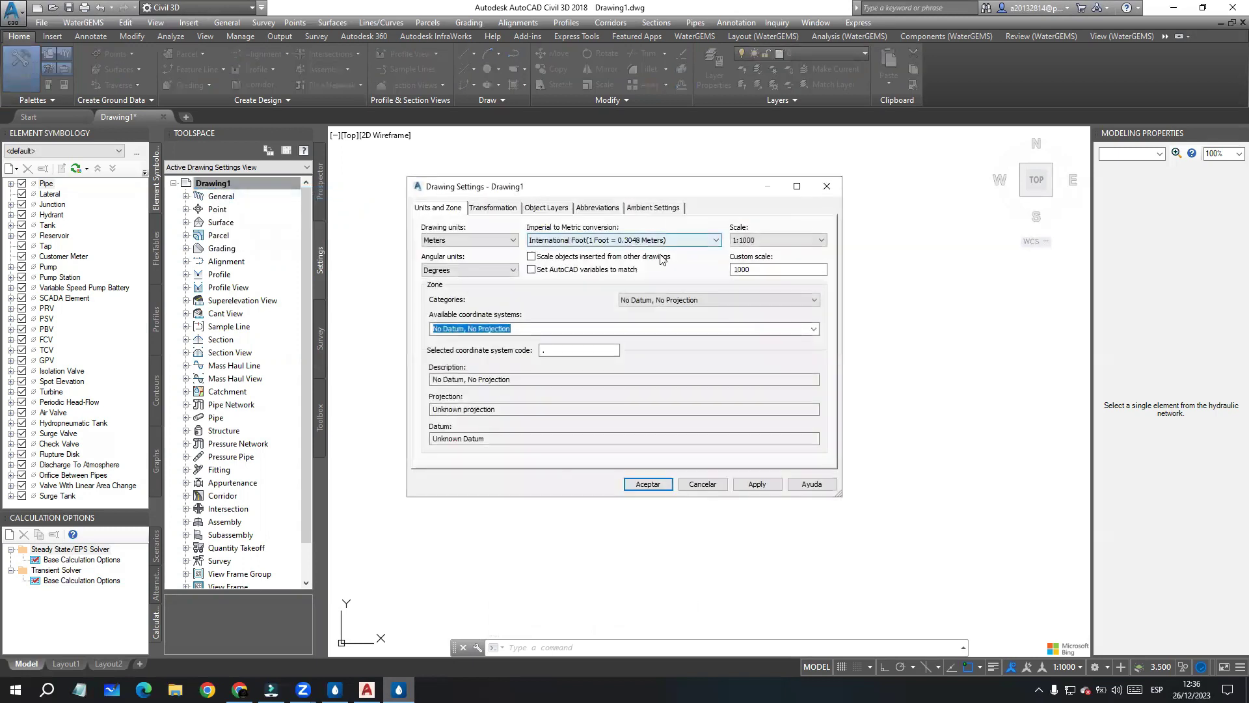
Step: Assign Drawing1 the UTM, WGS84 Datum category with the UTM-WGS 1984 Zone 18 South coordinate system and accept the drawing settings
left_click(663, 299)
left_click(663, 306)
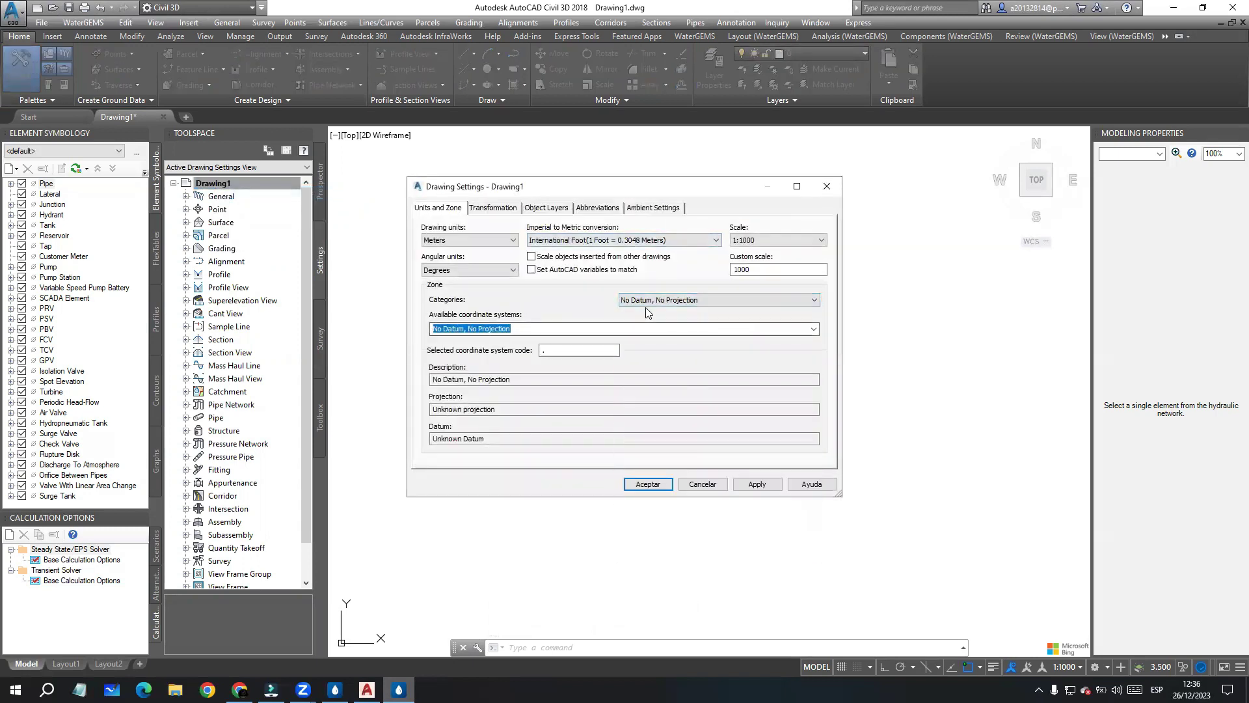
left_click(813, 300)
left_click_drag(814, 336, 710, 520)
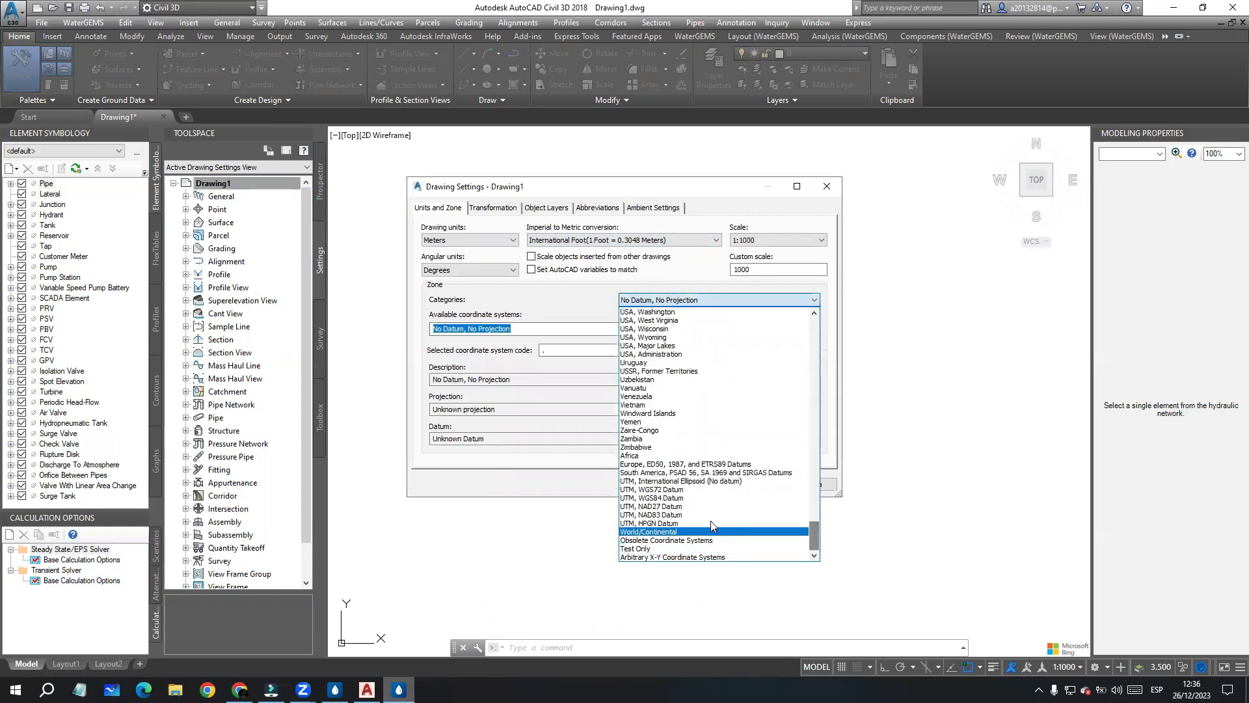
left_click(667, 499)
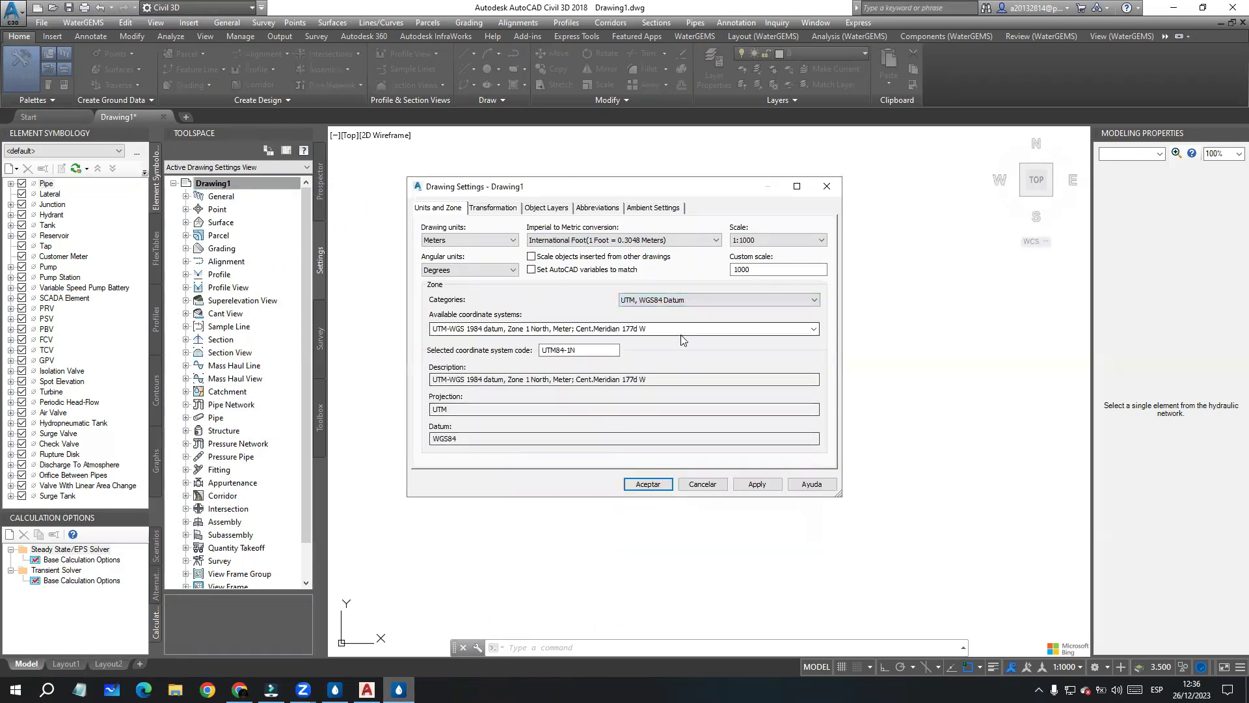
left_click(814, 329)
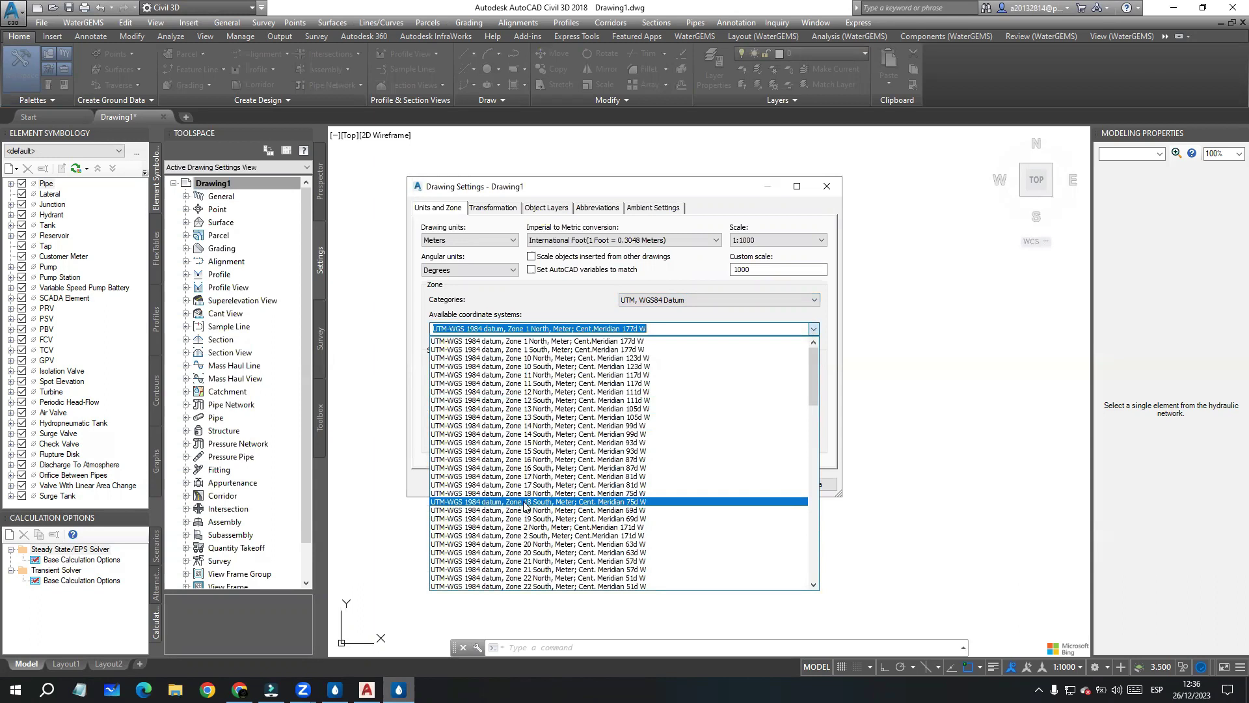
left_click(547, 503)
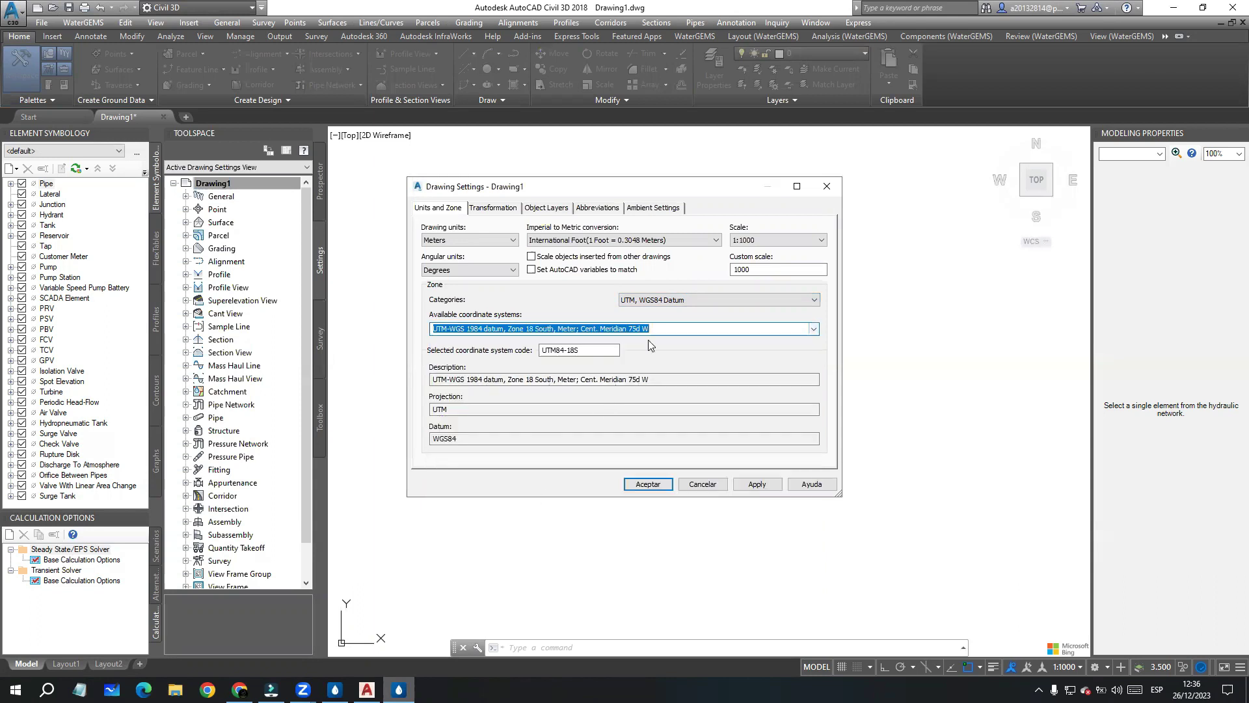
left_click(755, 482)
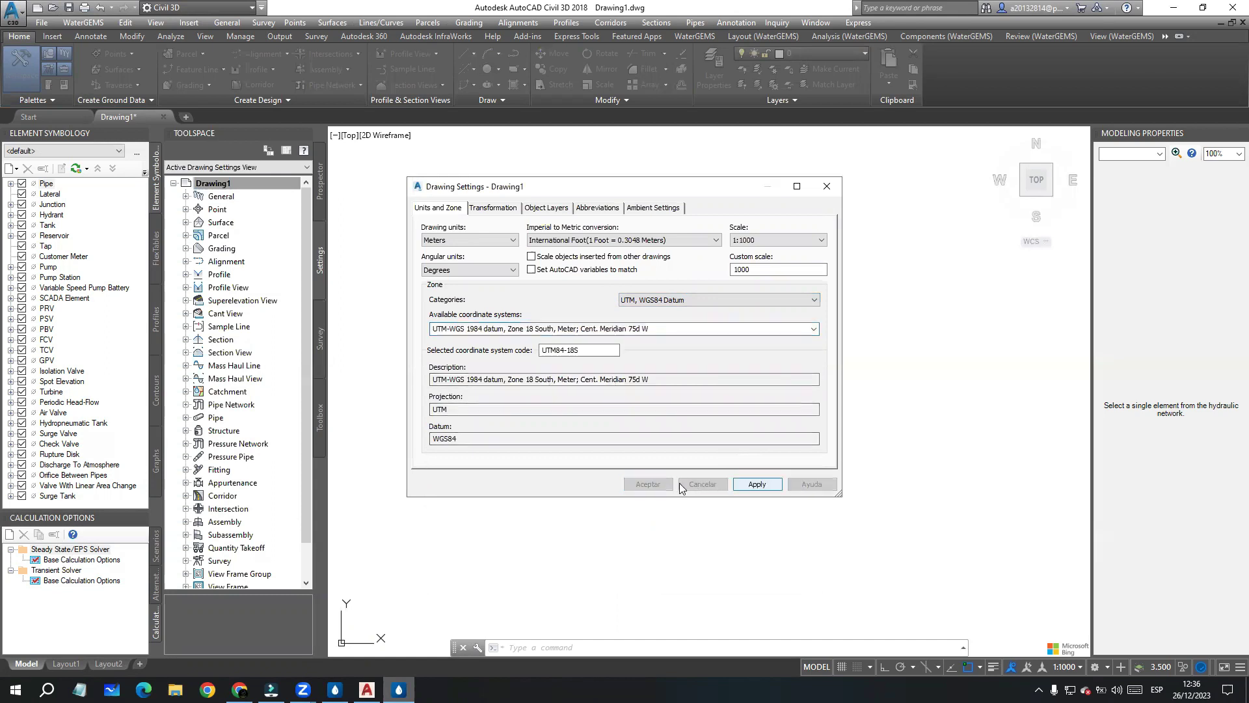
left_click(646, 482)
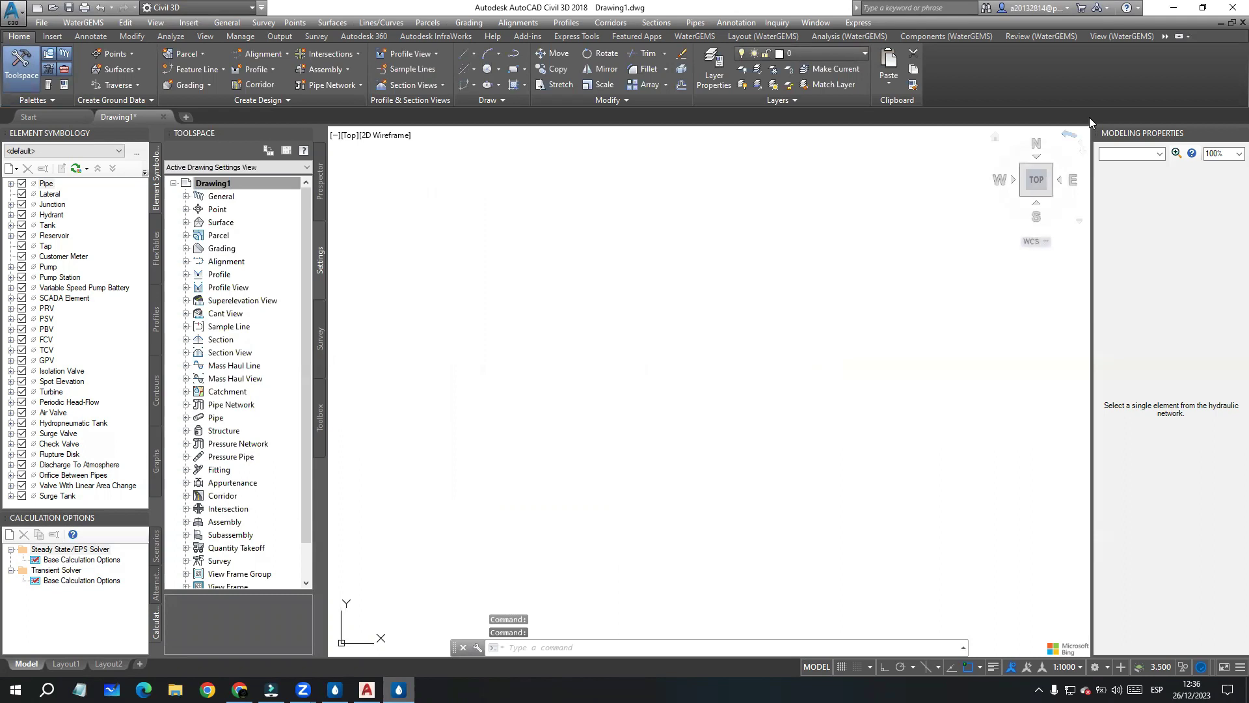
left_click(1166, 36)
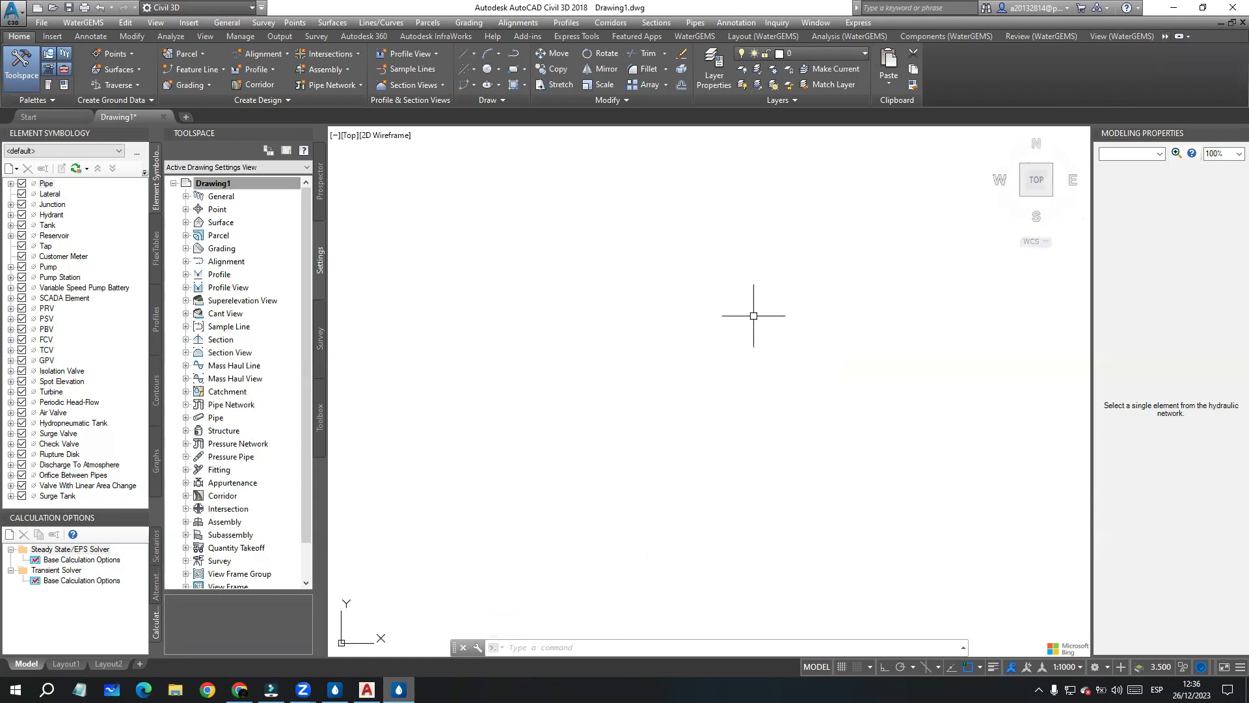
left_click(707, 253)
left_click(759, 330)
left_click(652, 318)
left_click(556, 237)
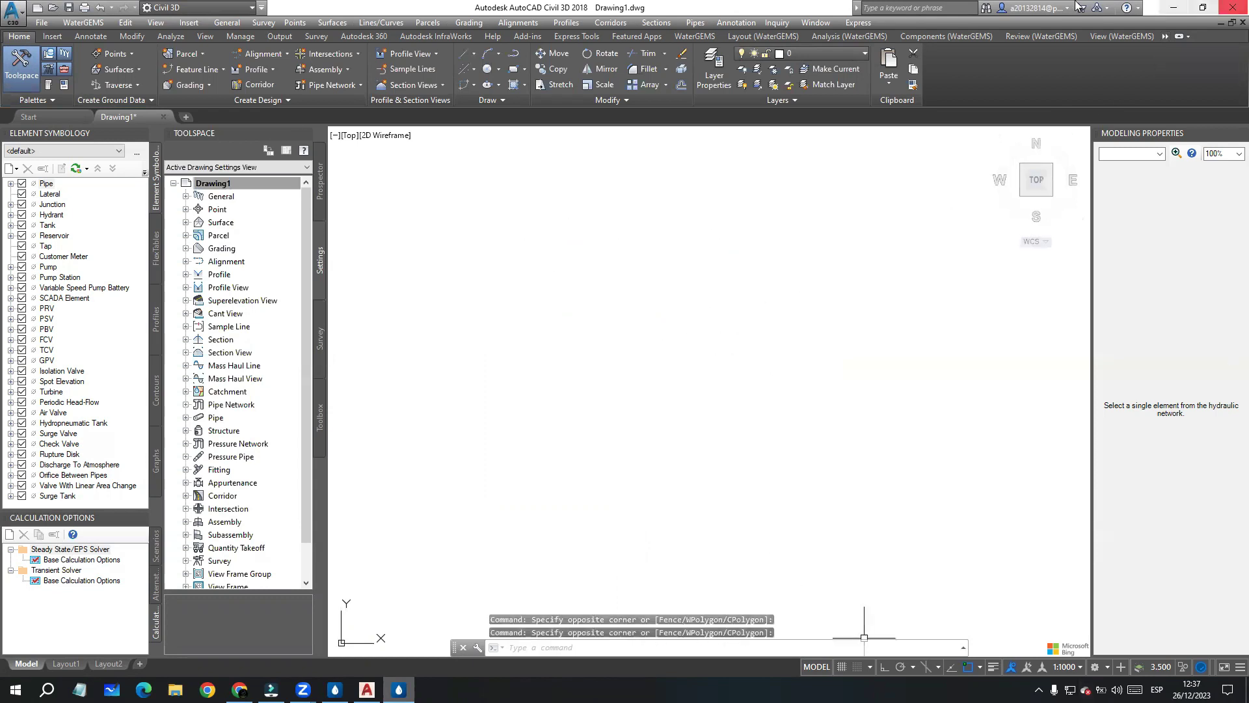
left_click(589, 257)
left_click(577, 248)
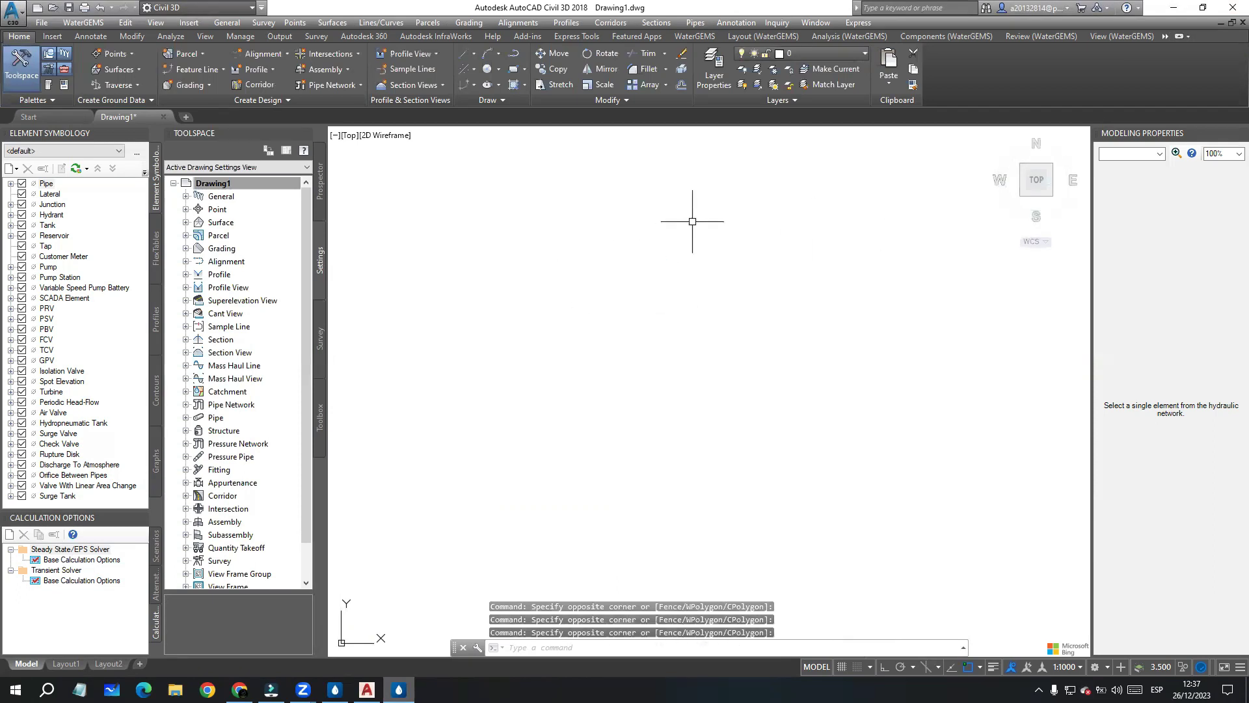
left_click(624, 275)
left_click(623, 275)
Step: Close the Civil 3D Toolspace palette to free up drawing space
left_click(305, 134)
left_click(490, 290)
left_click(433, 248)
left_click(354, 256)
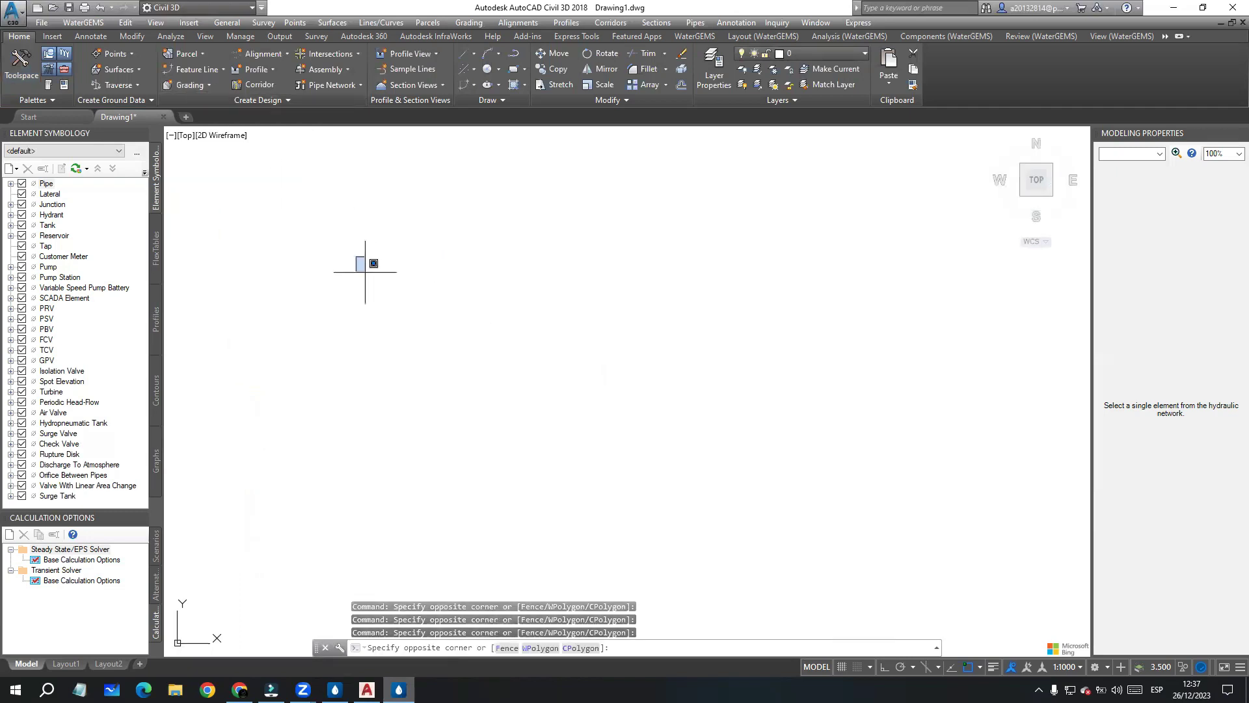
left_click(572, 367)
left_click(622, 410)
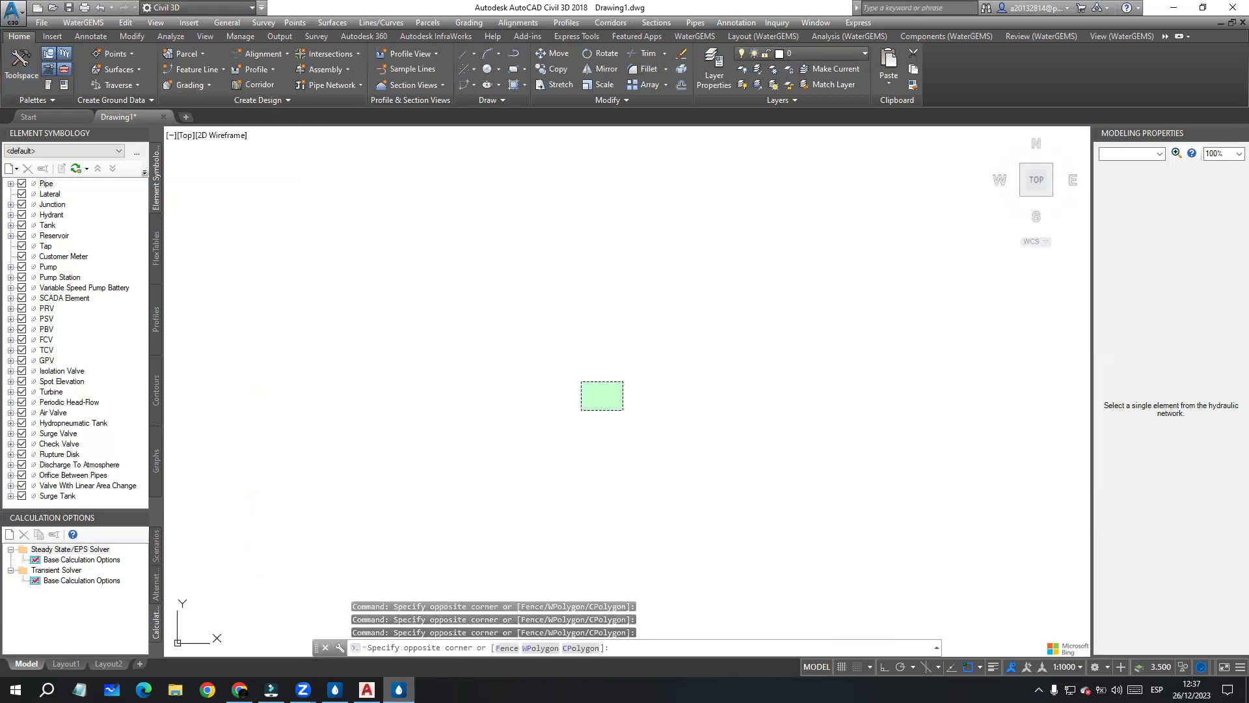
left_click(346, 259)
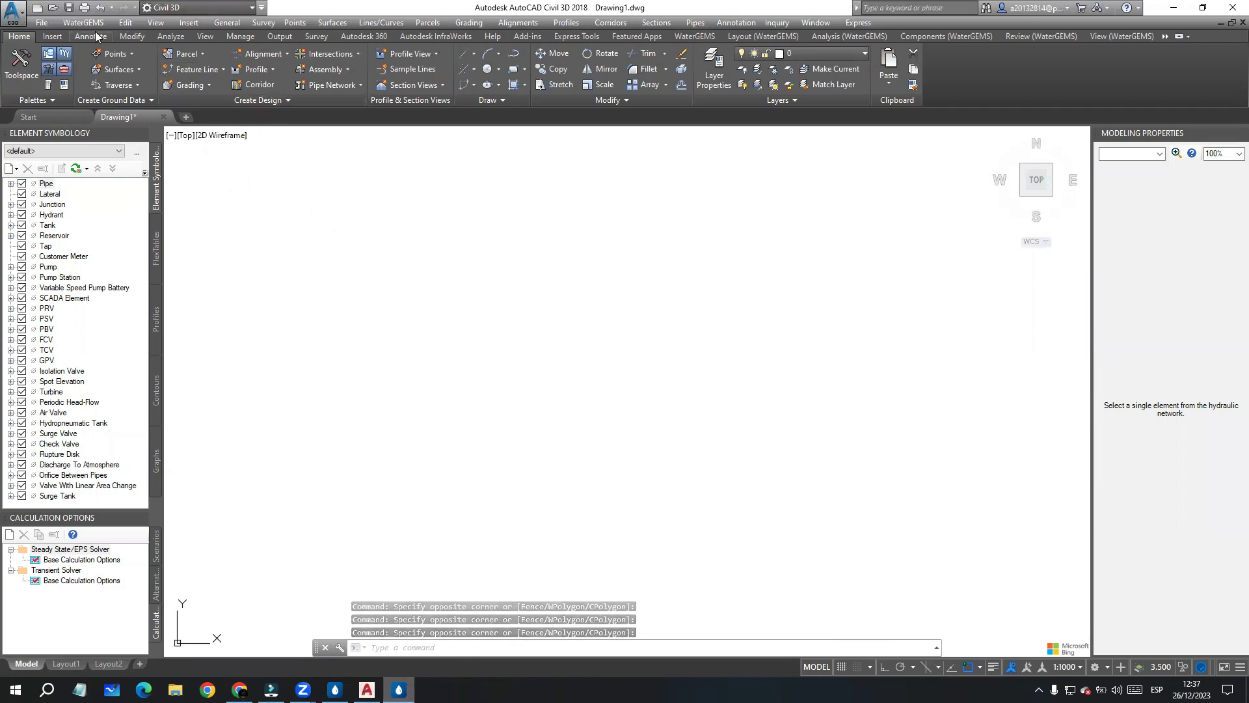
Step: Open the drawing 2. CONDUCCIÓN from the WATERGEMS folder inside WaterGEMS CONDUCCIÓN and enable change tracking for its hydraulic model
left_click(52, 11)
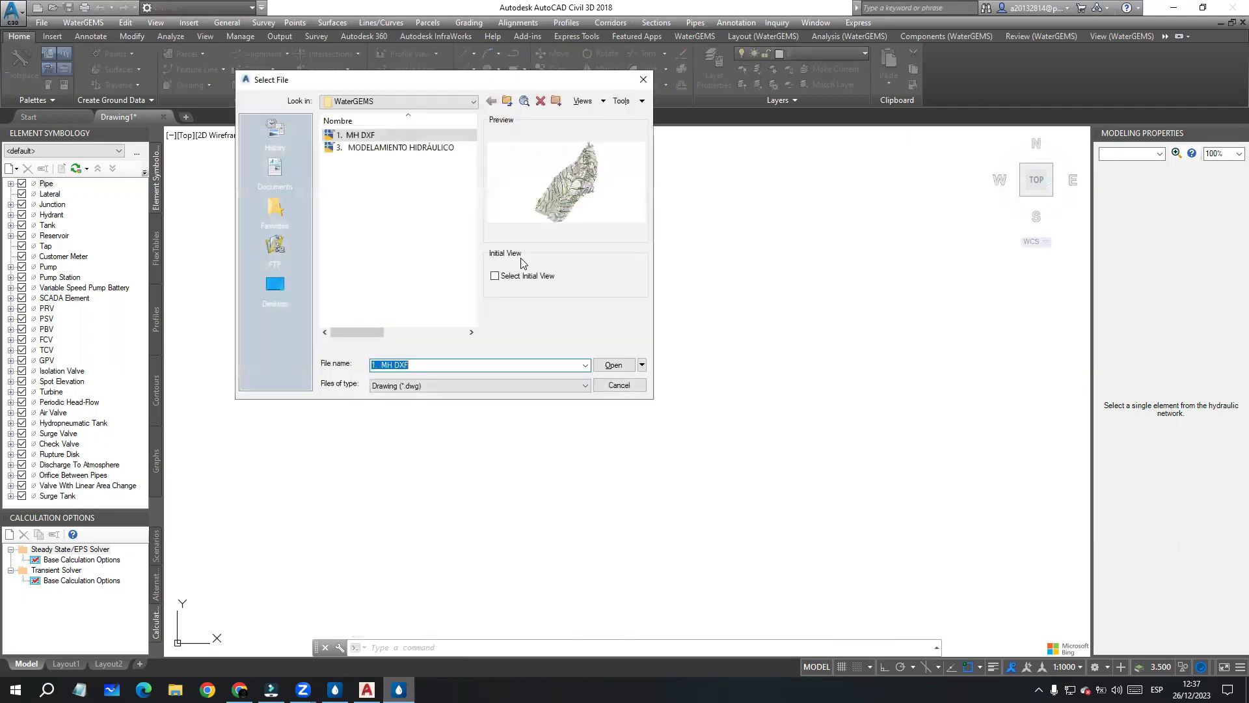
left_click(508, 103)
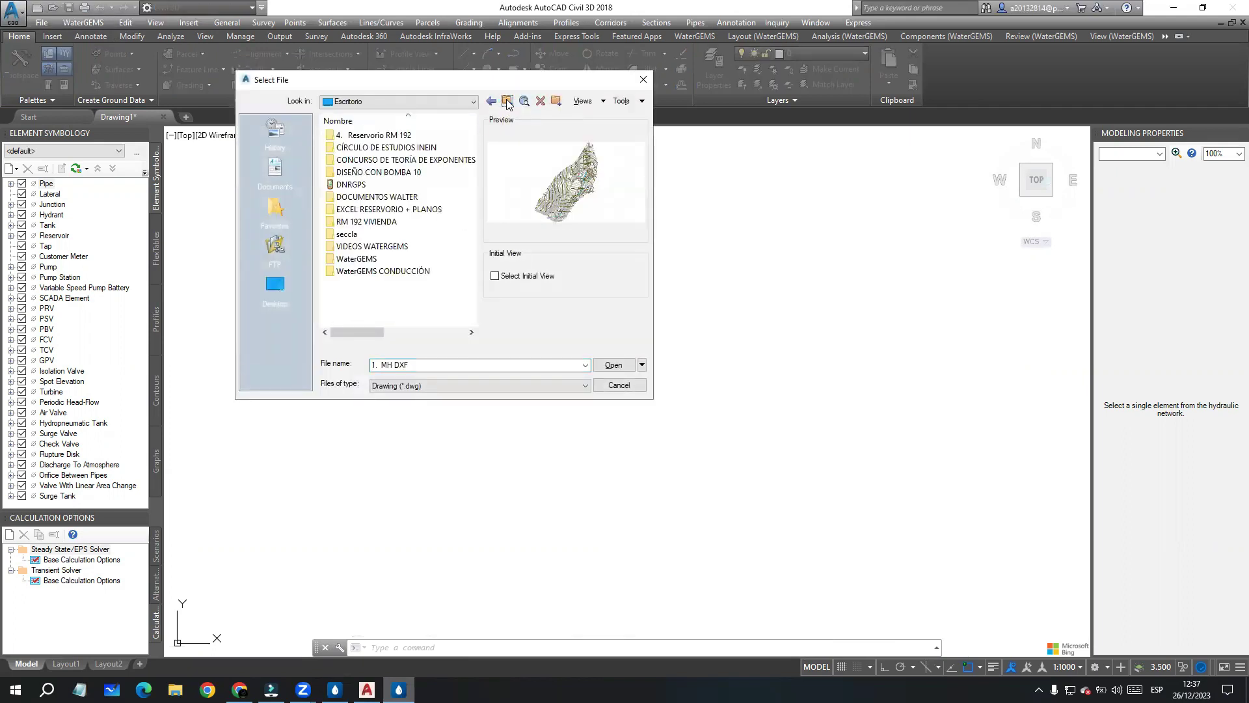
double_click(372, 272)
double_click(368, 137)
left_click(374, 148)
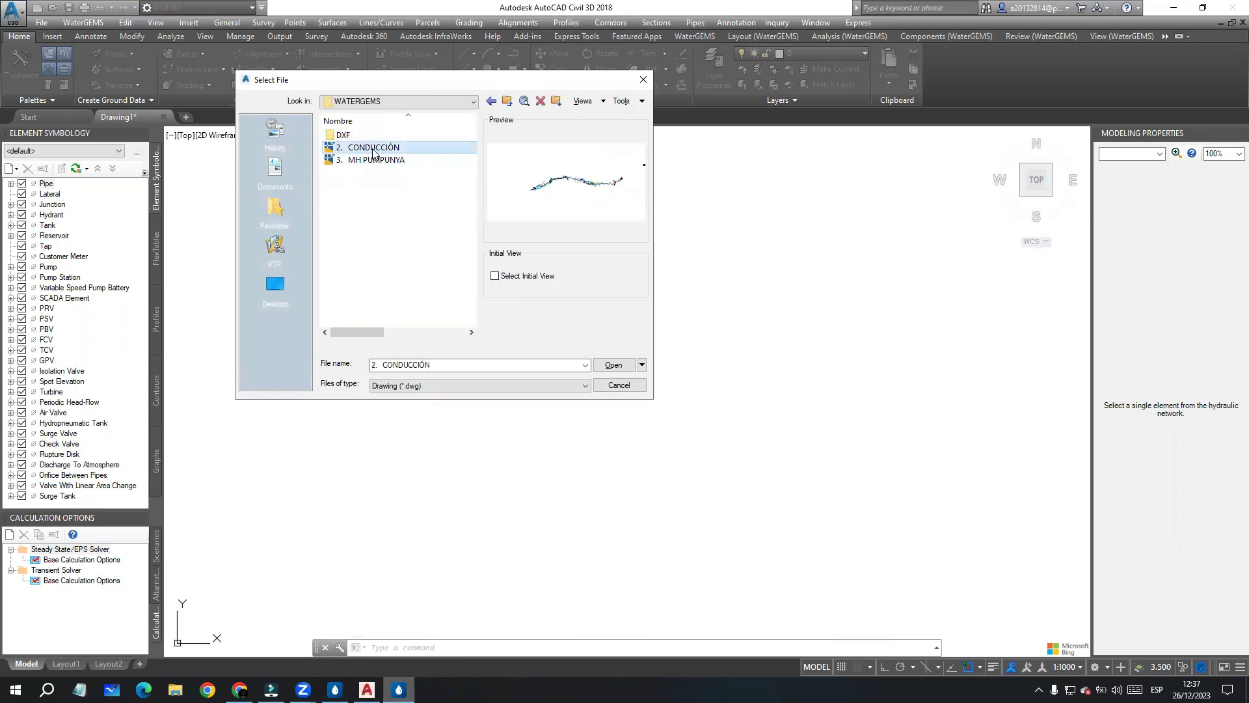
left_click(610, 364)
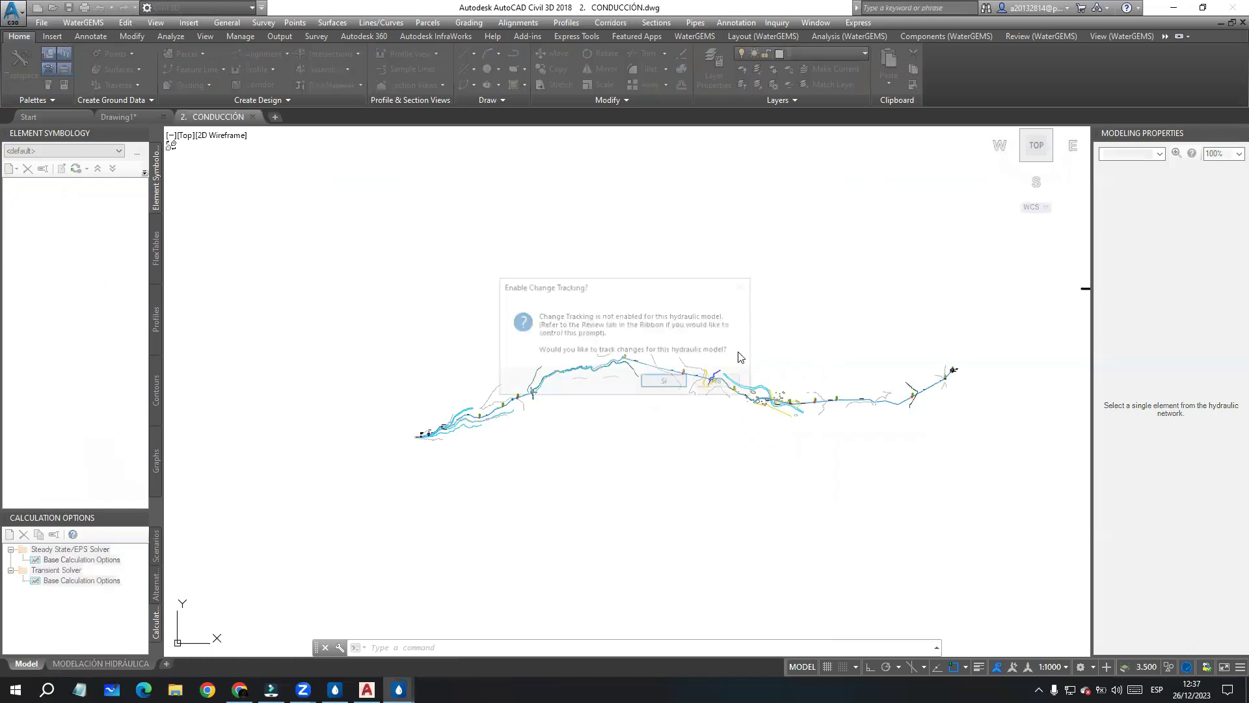
left_click(667, 381)
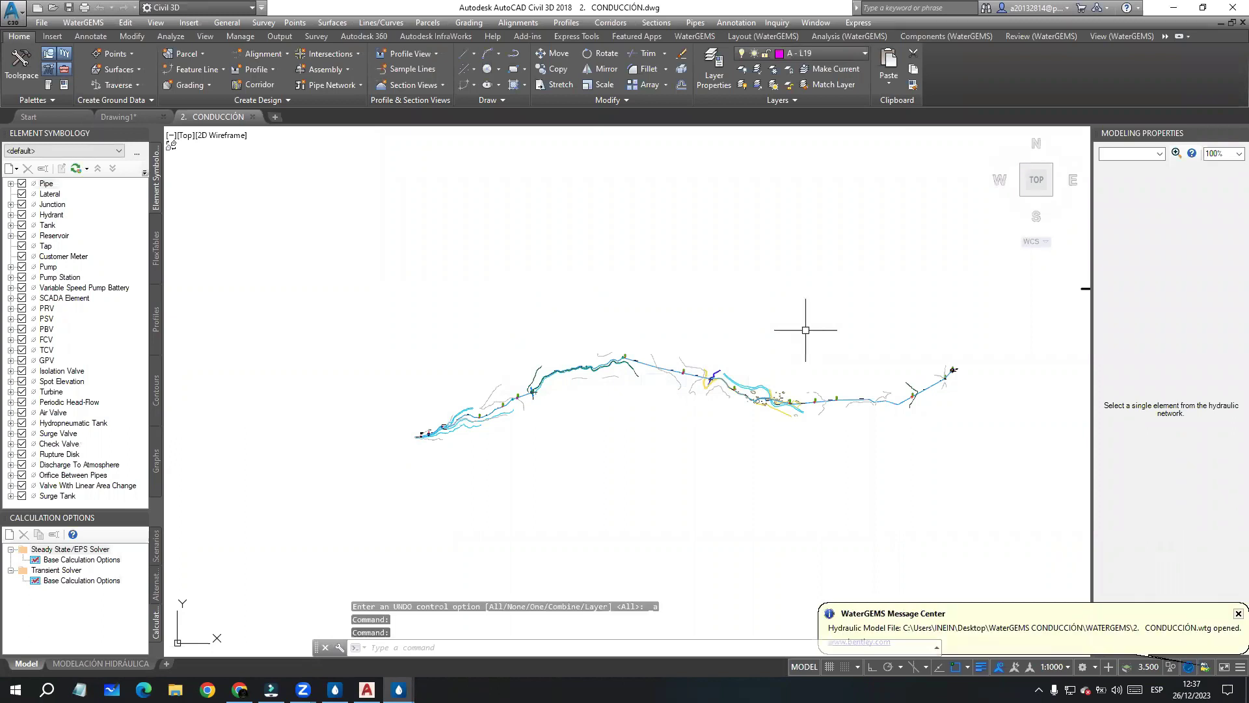
Step: Display the aerial online map beneath the CONDUCCIÓN drawing using its geolocation
scroll(872, 382, "up", 2)
scroll(850, 418, "down", 2)
middle_click_drag(850, 418, 814, 402)
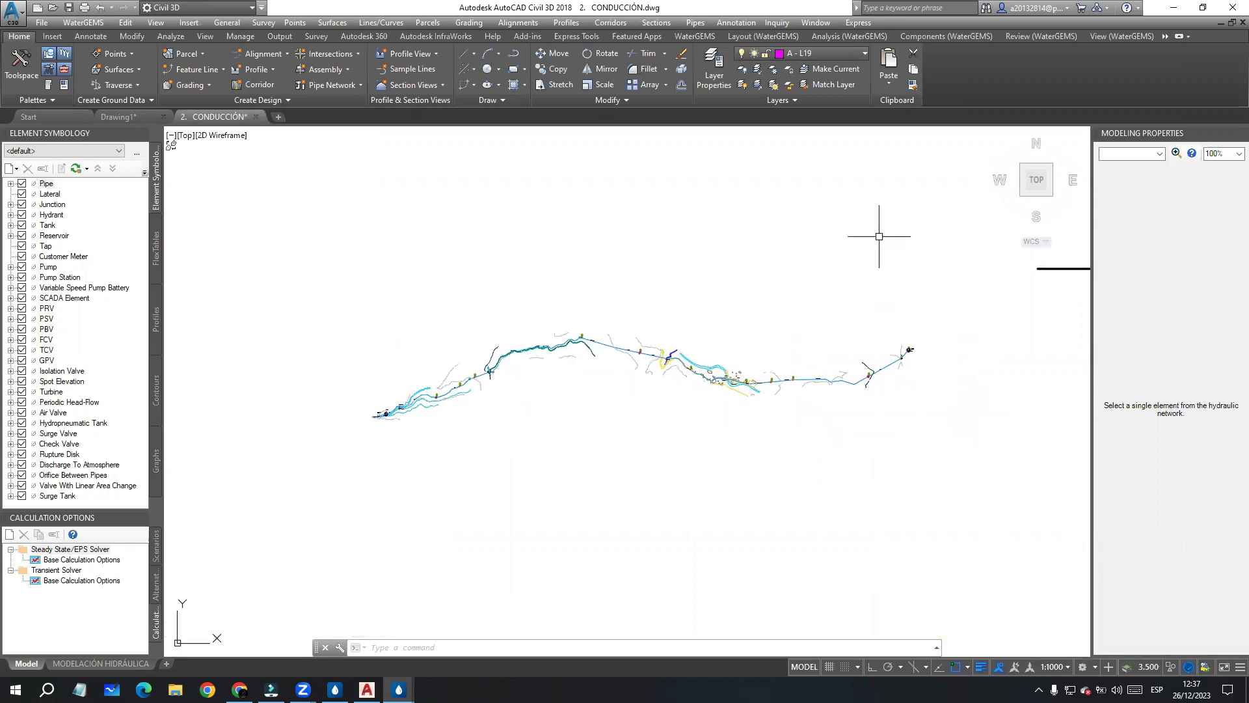
left_click(1165, 37)
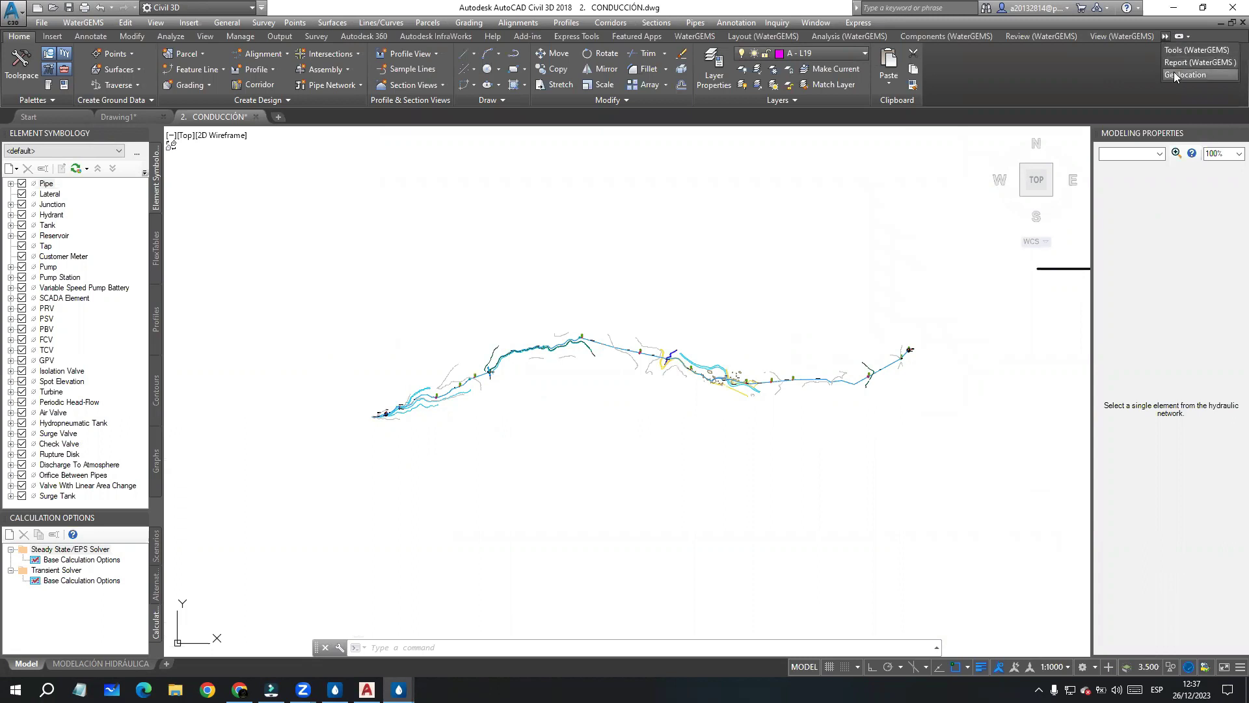
left_click(1175, 75)
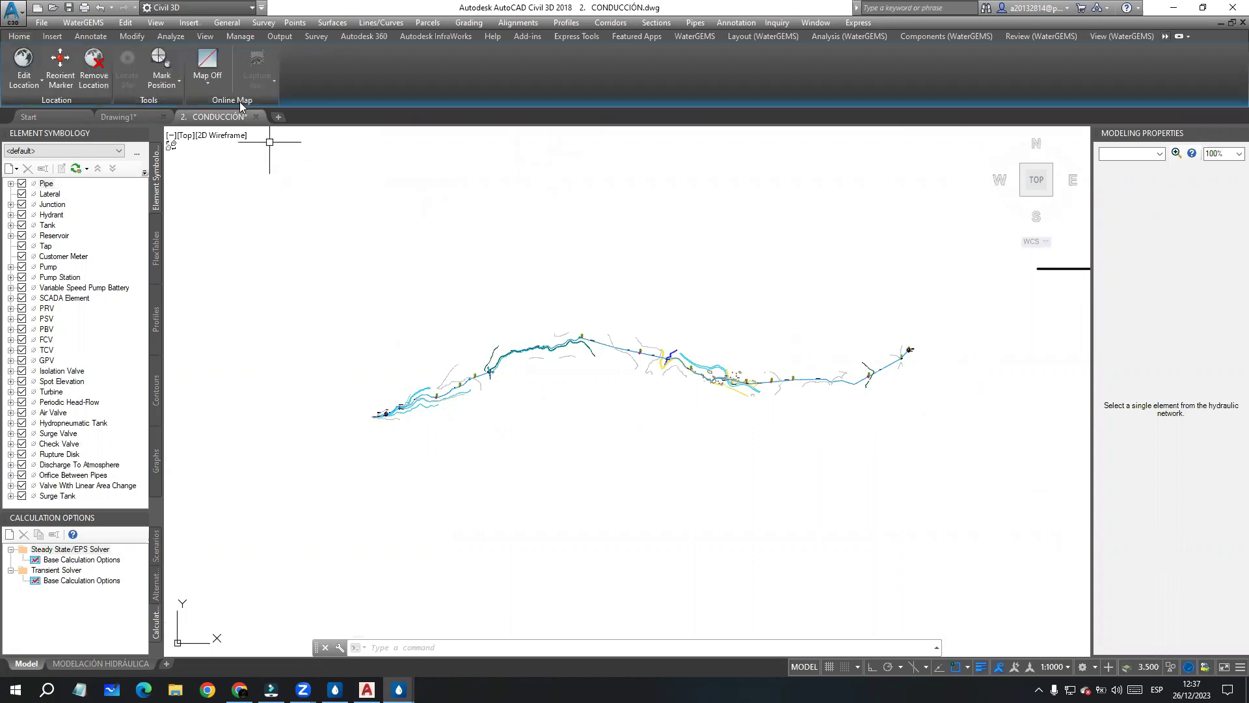
left_click(206, 82)
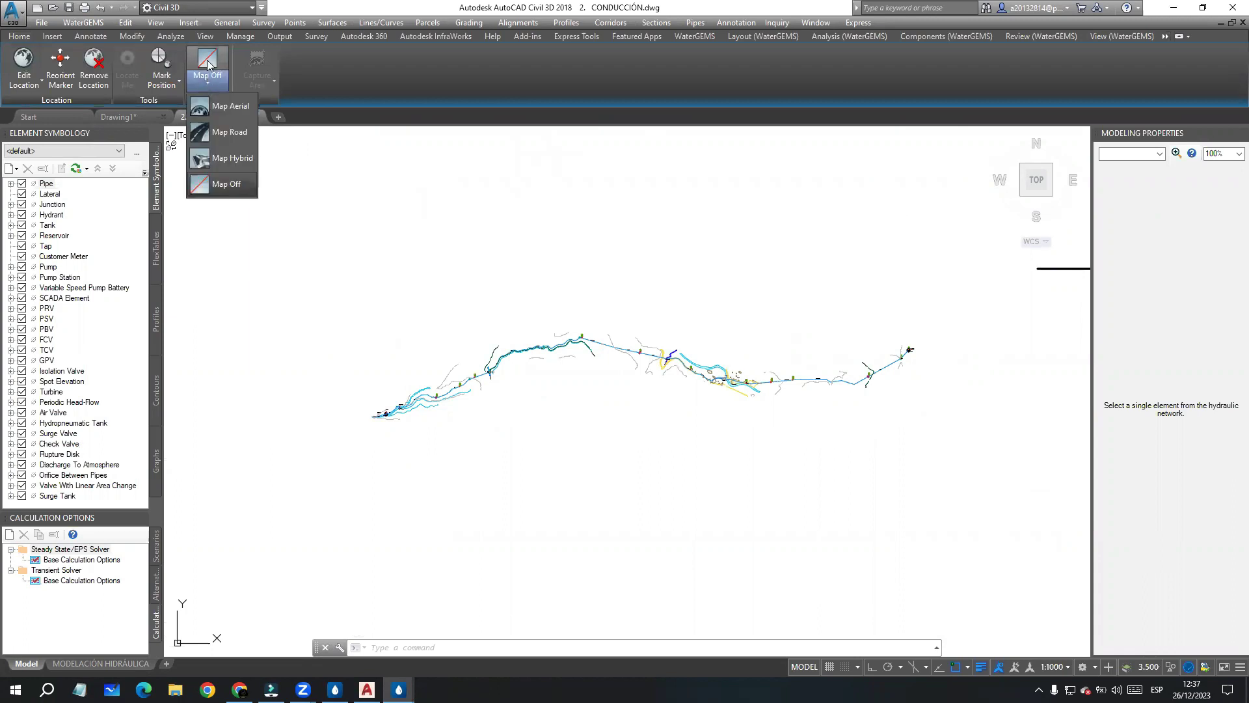
left_click(220, 108)
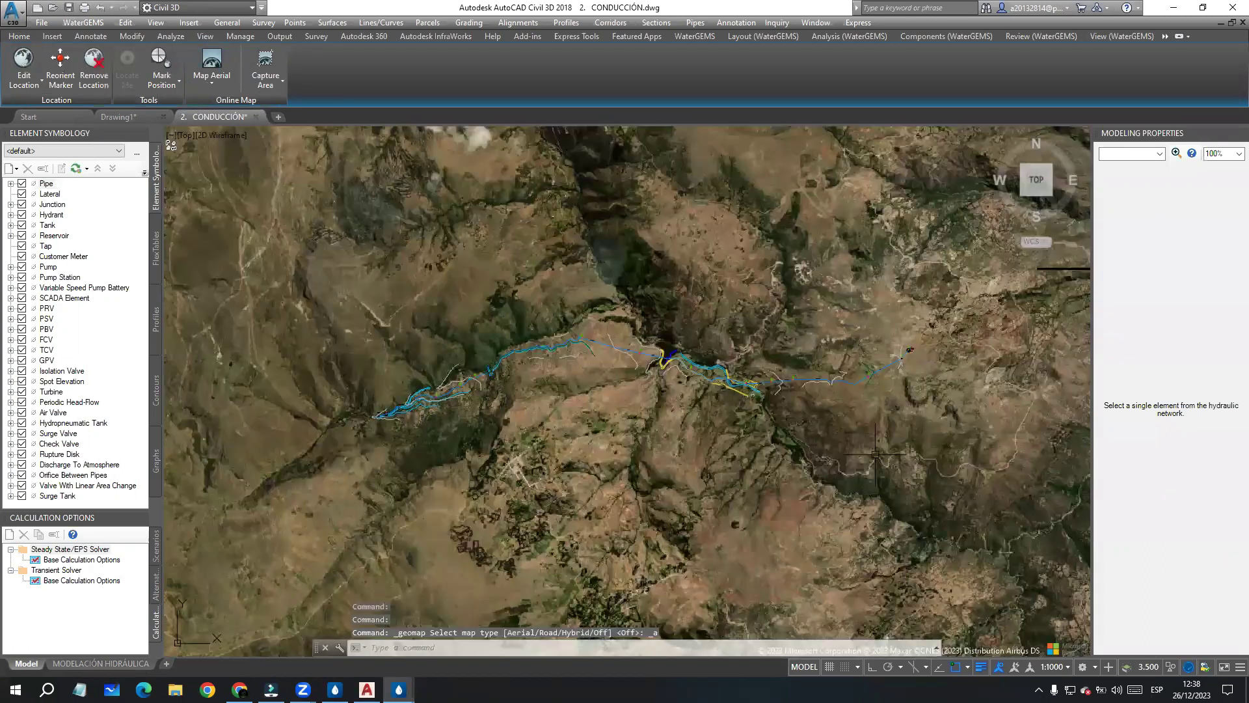
Step: Examine the intake labelled CAPTACIÓN TIPO BARRAJE FIJO and the start of the conduction line against the aerial imagery
scroll(718, 405, "up", 2)
middle_click_drag(224, 395, 403, 363)
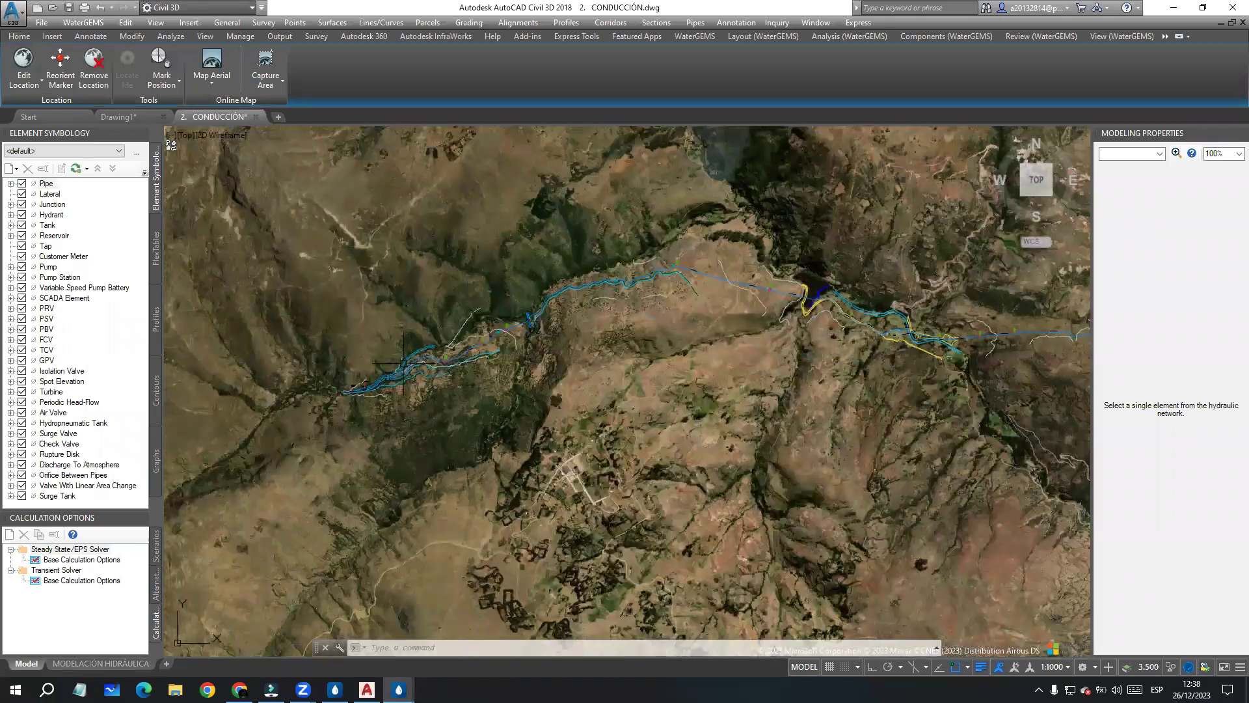
scroll(403, 364, "up", 3)
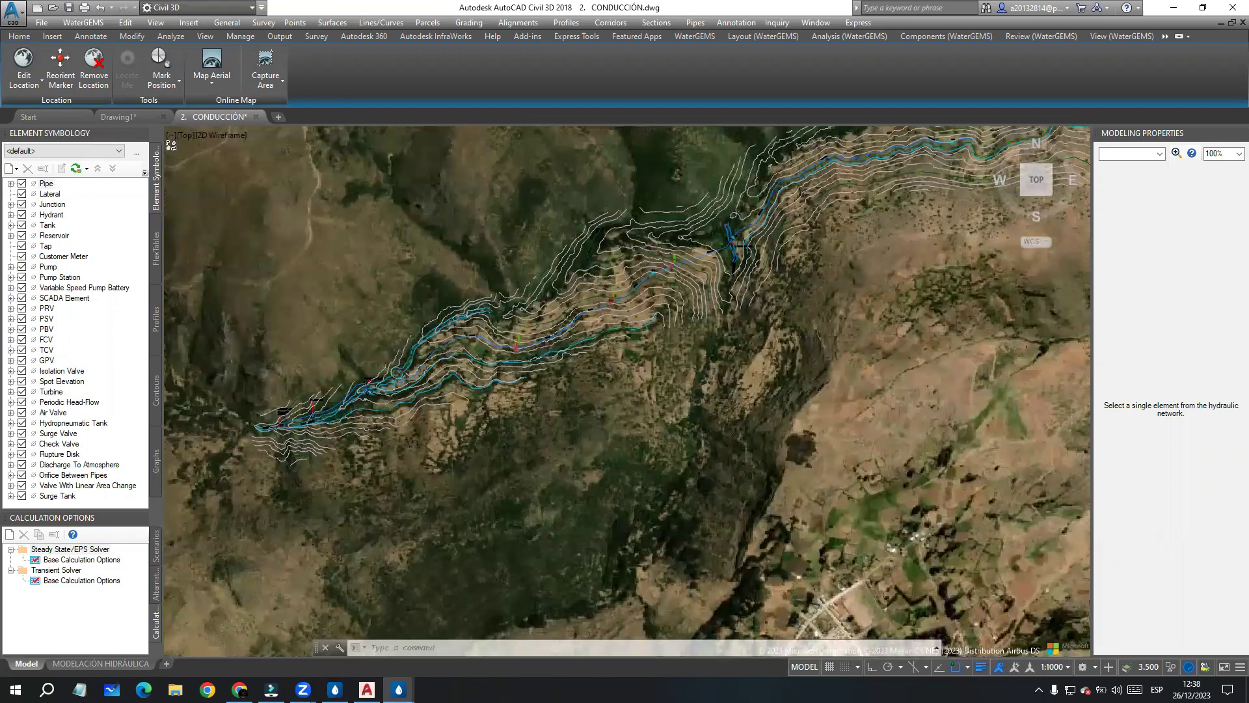
scroll(334, 414, "up", 2)
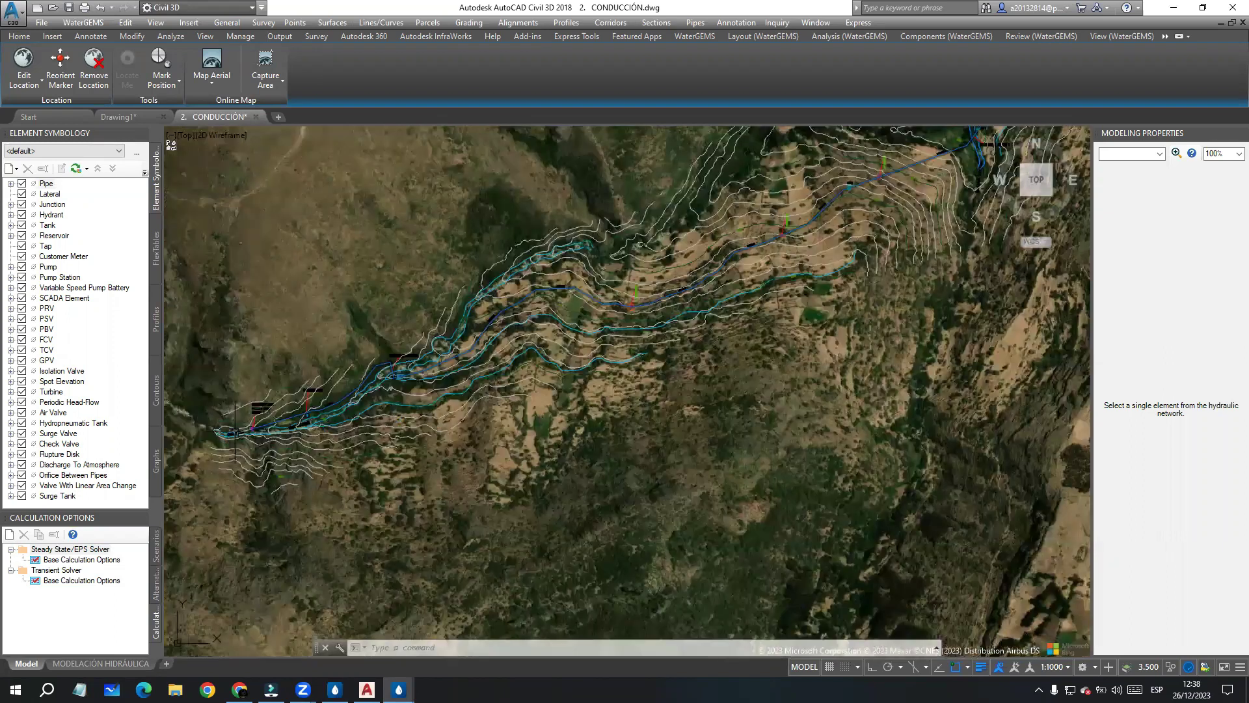
scroll(394, 413, "up", 6)
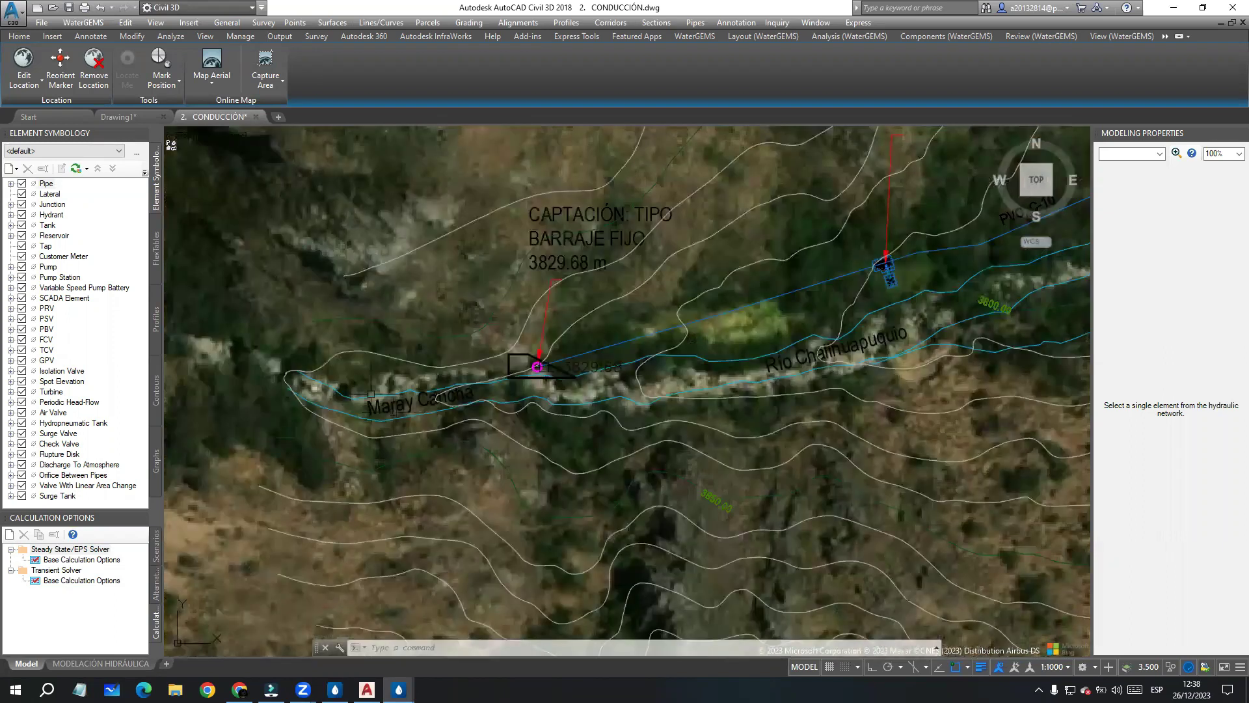
scroll(307, 385, "down", 2)
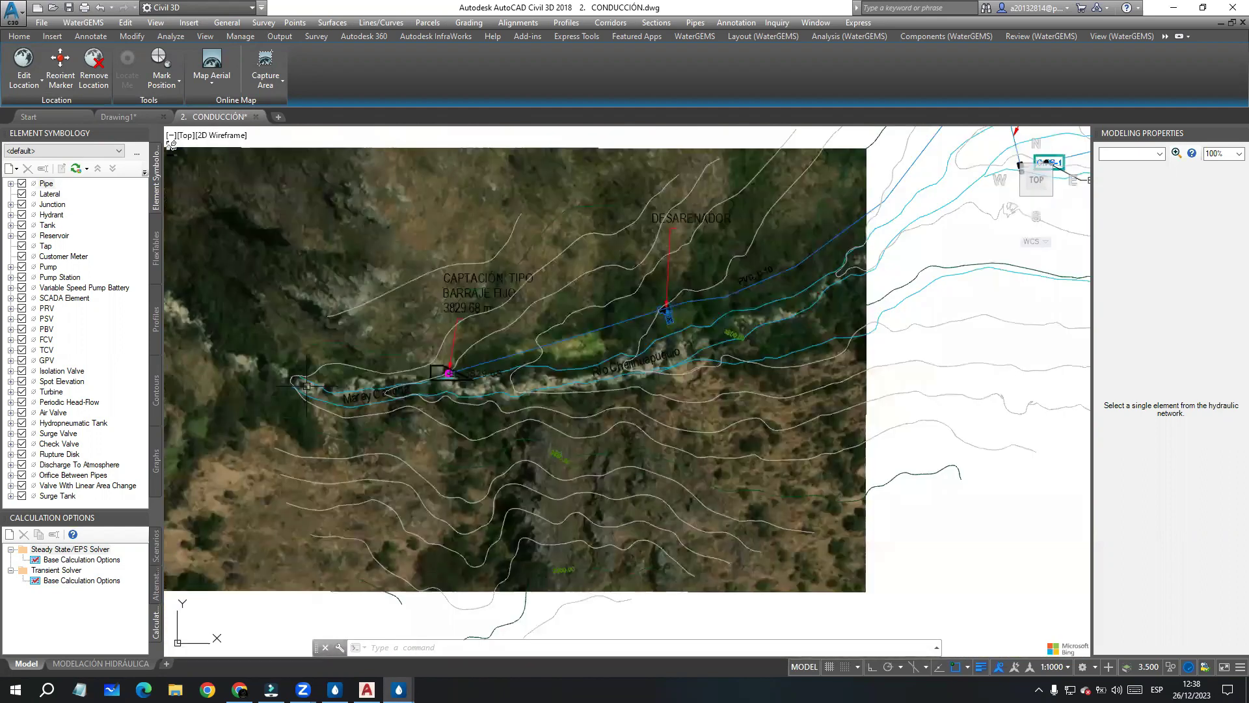
scroll(306, 385, "down", 2)
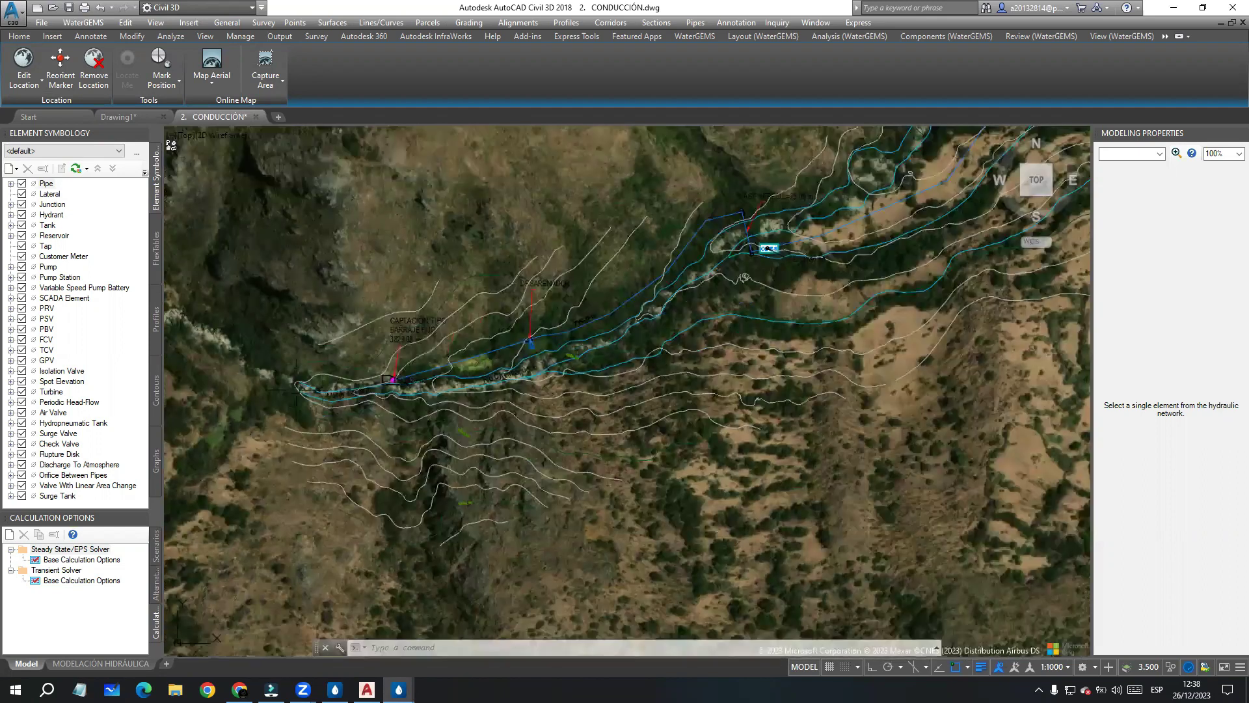
scroll(305, 386, "up", 4)
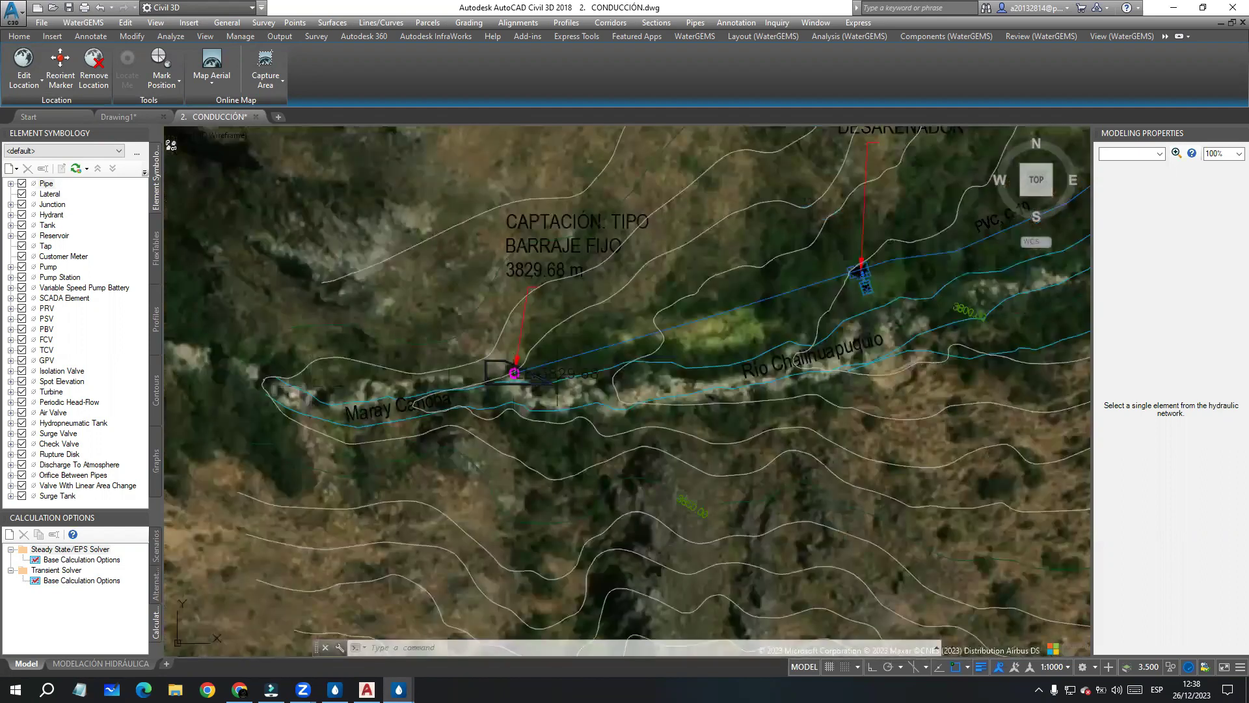
scroll(524, 374, "down", 2)
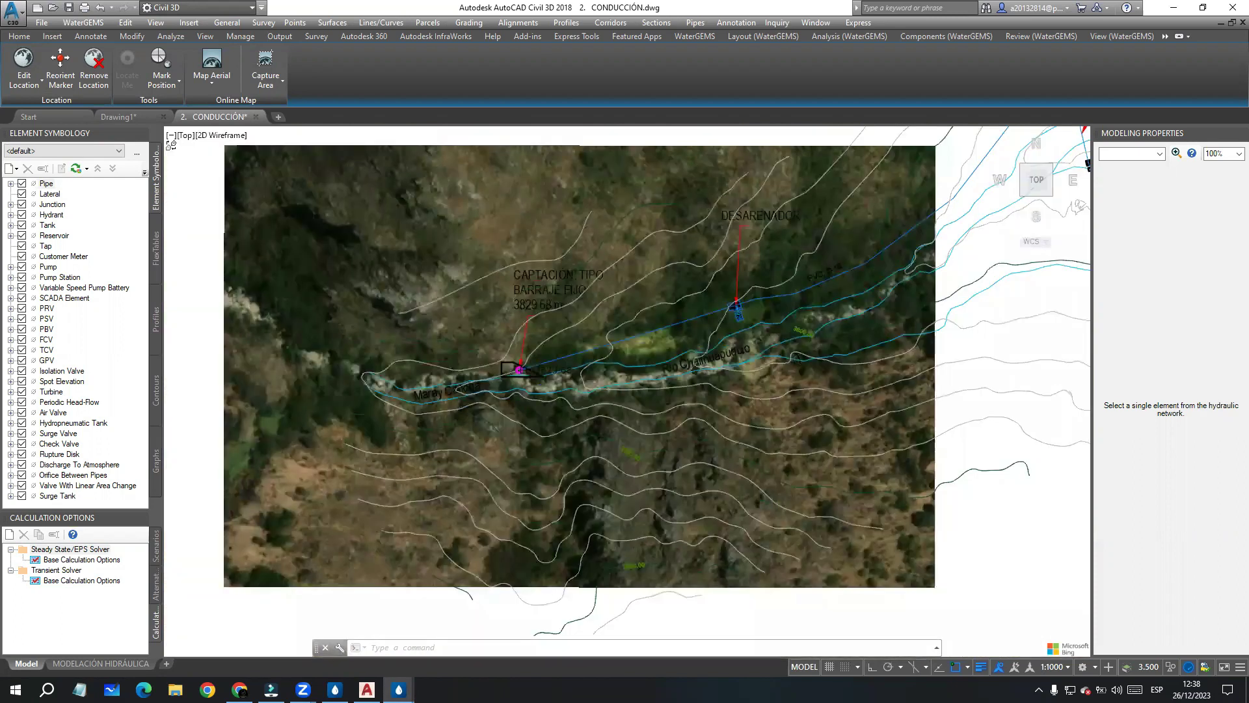
scroll(520, 370, "down", 3)
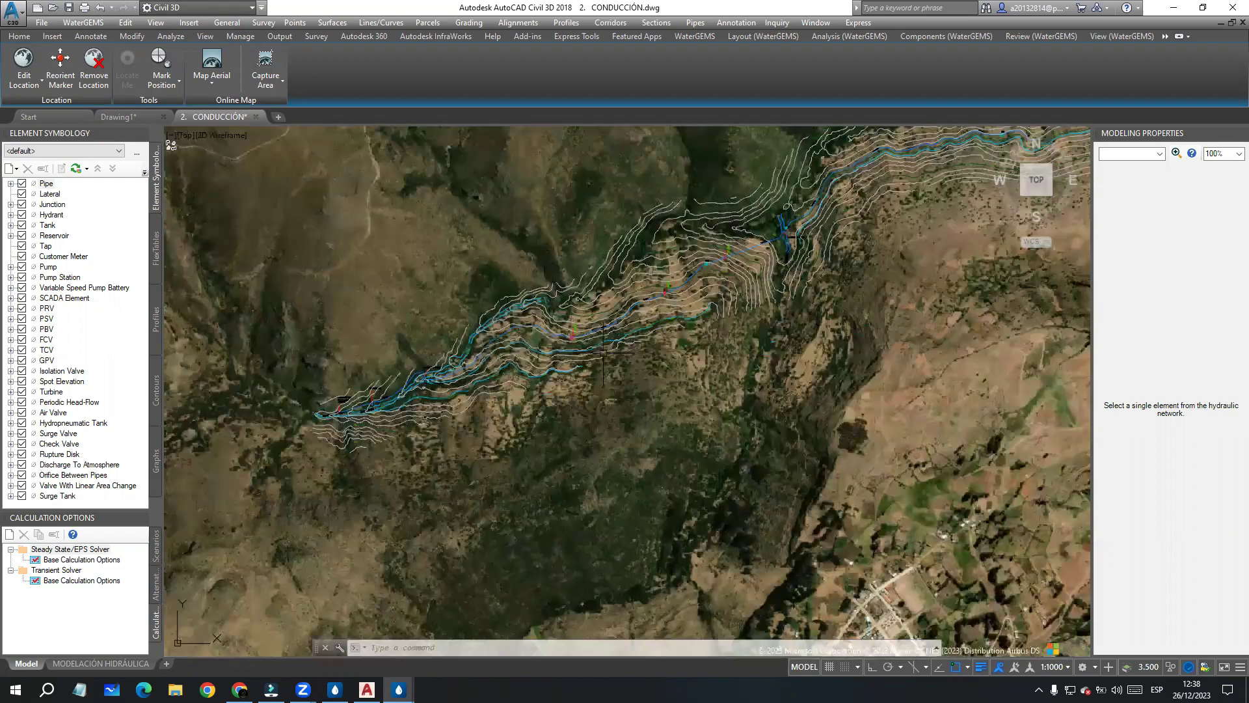
Step: Examine the rest of the conduction line against the aerial imagery, from the middle stretch to its eastern end and the nearby settlement
scroll(603, 354, "up", 3)
middle_click_drag(603, 355, 427, 377)
middle_click_drag(843, 362, 540, 288)
middle_click_drag(724, 357, 543, 316)
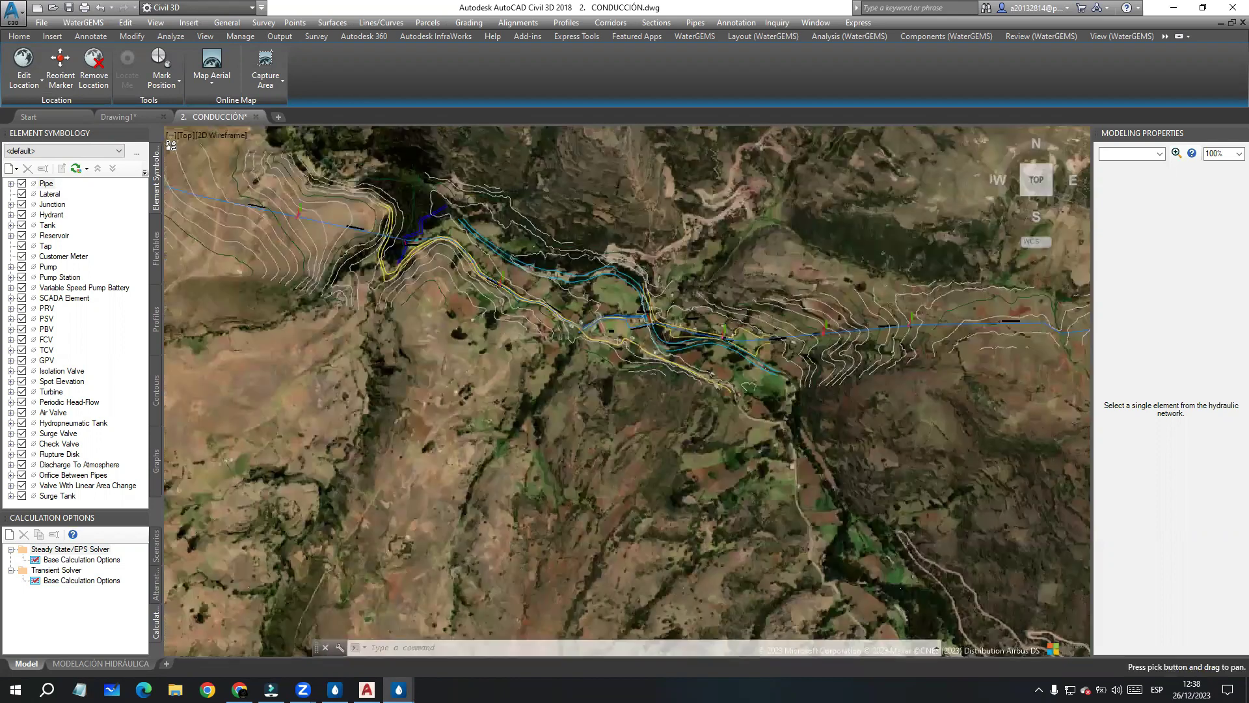
scroll(719, 354, "up", 2)
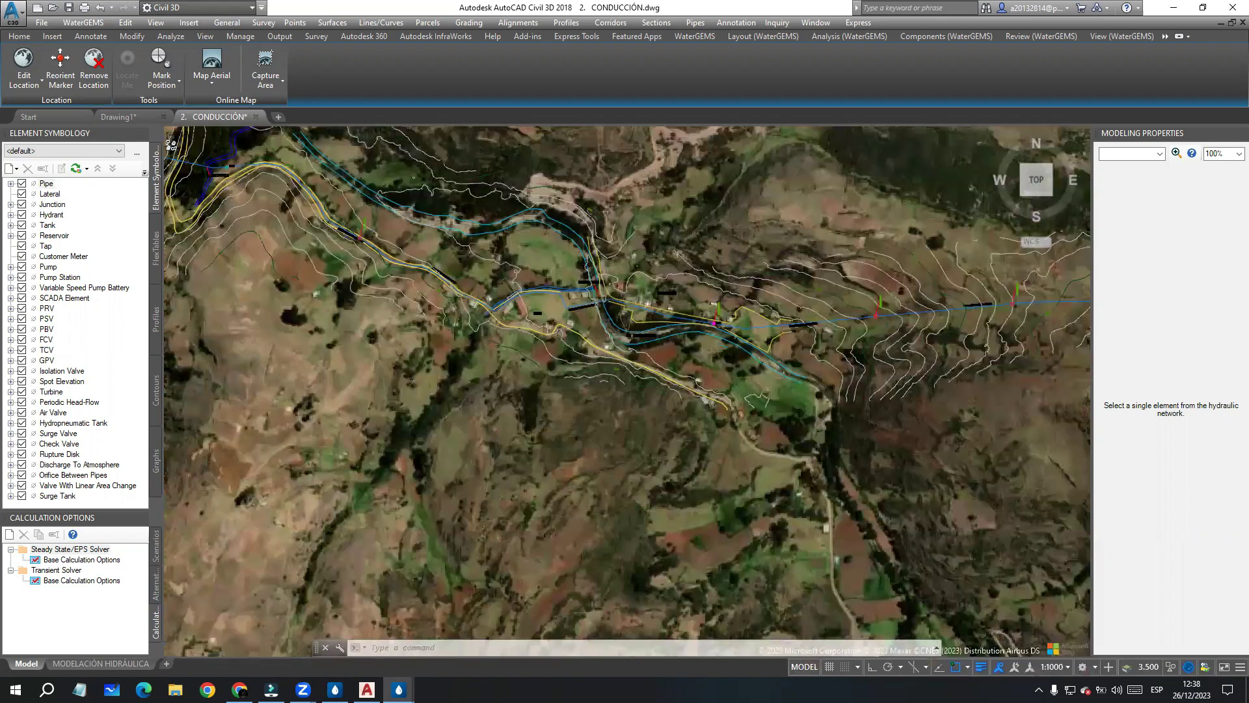
scroll(677, 332, "up", 2)
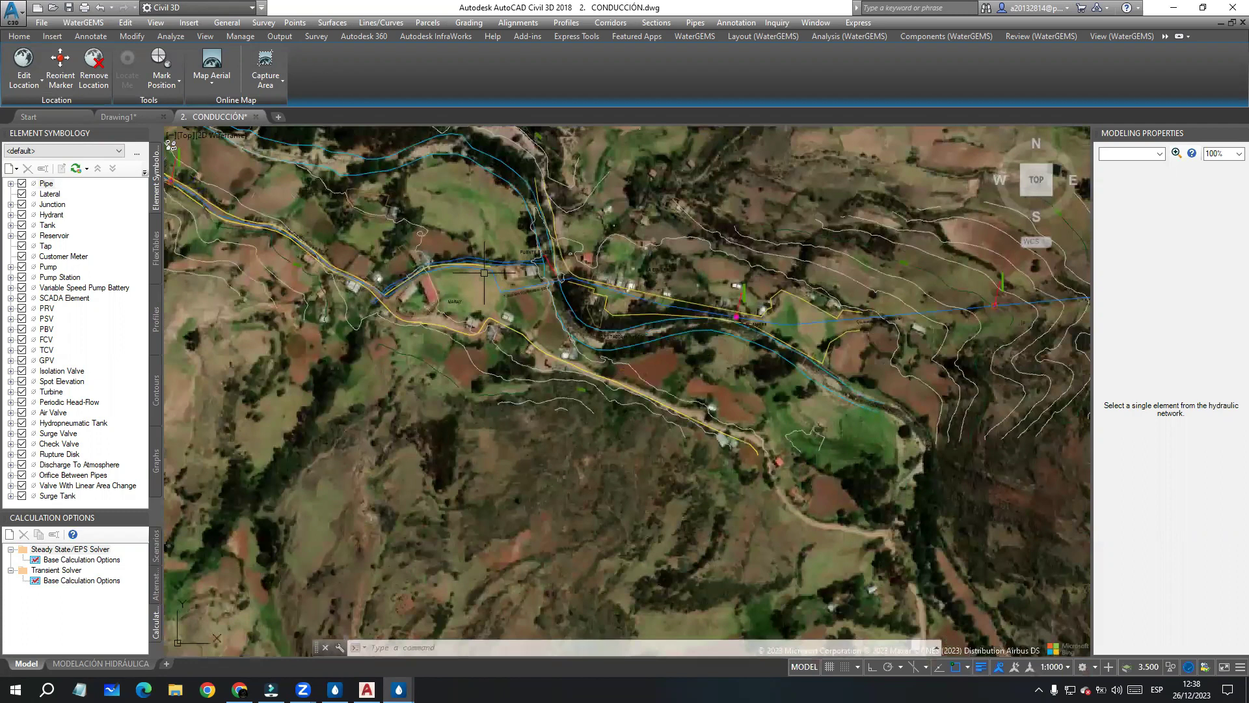
scroll(664, 307, "down", 2)
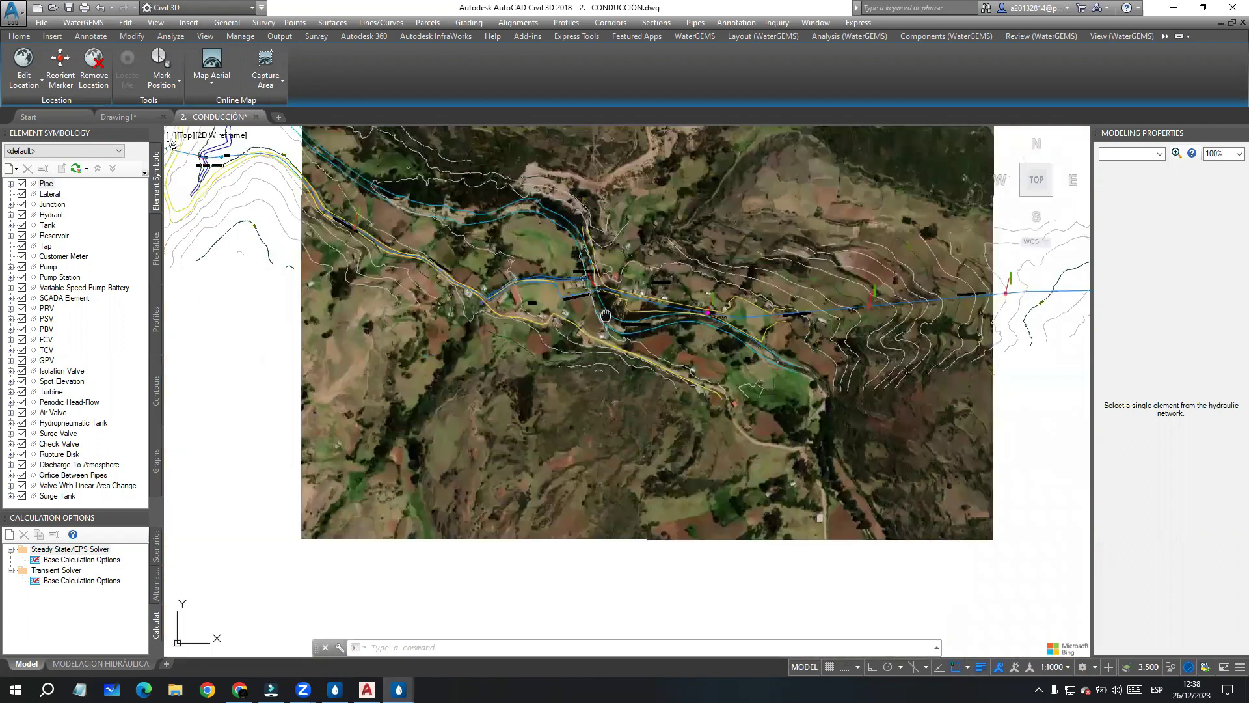
scroll(605, 315, "down", 5)
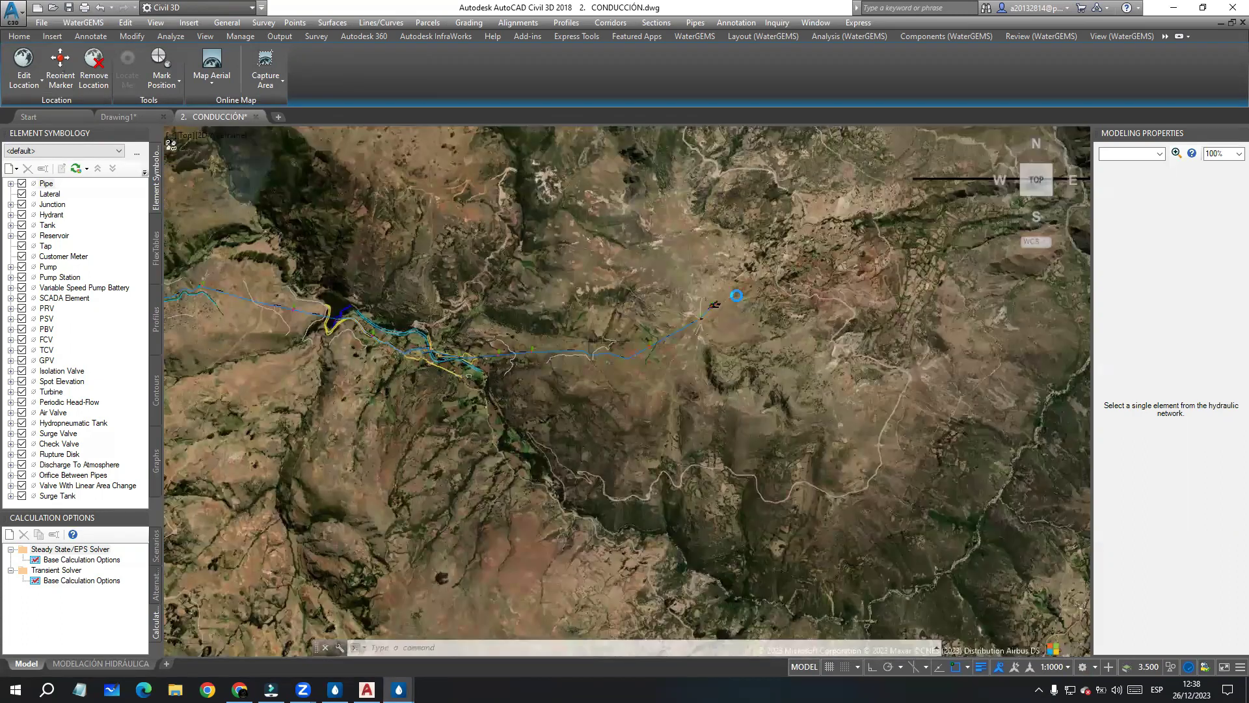
scroll(737, 295, "up", 2)
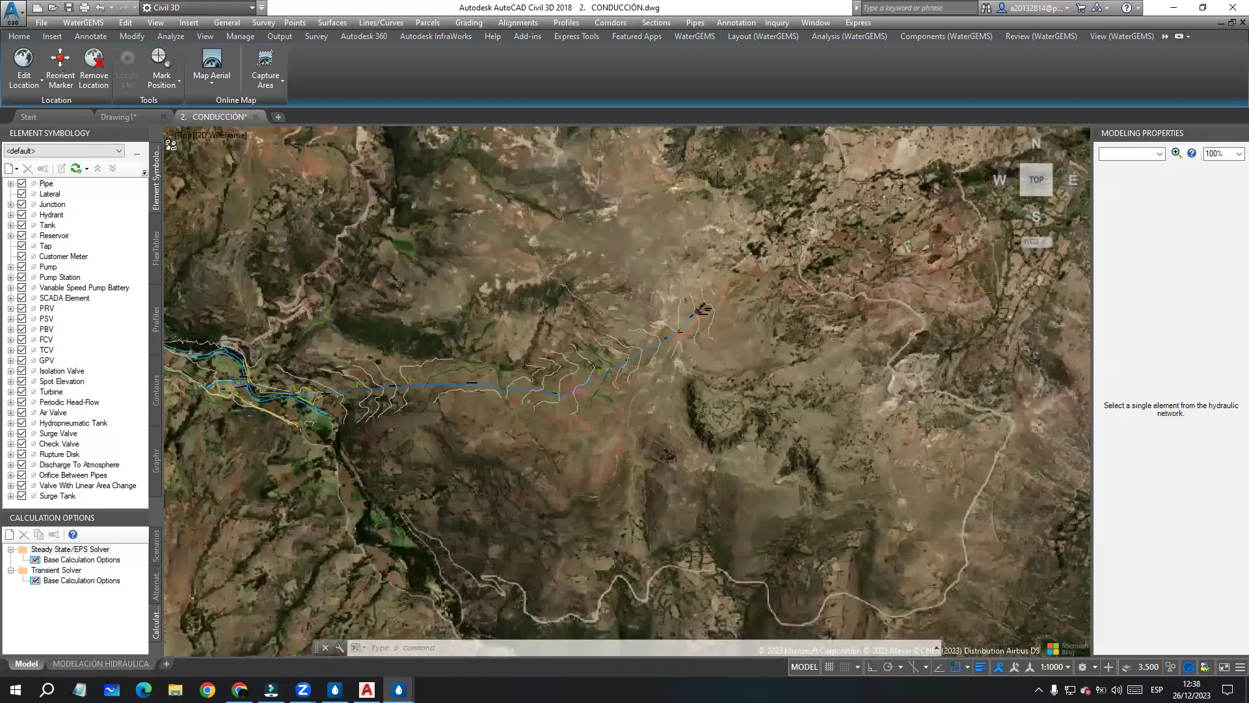
scroll(742, 286, "up", 2)
mouse_move(752, 313)
middle_mouse_down()
mouse_move(727, 346)
mouse_move(567, 413)
middle_mouse_up()
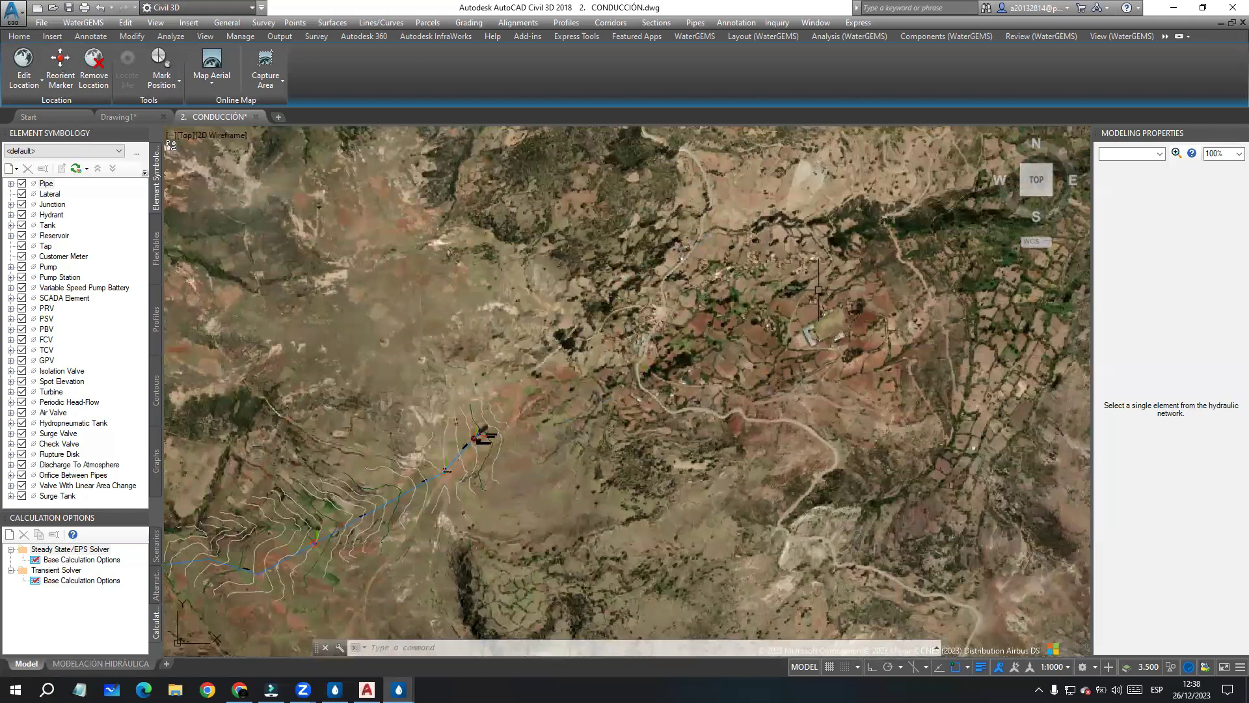
scroll(819, 290, "up", 2)
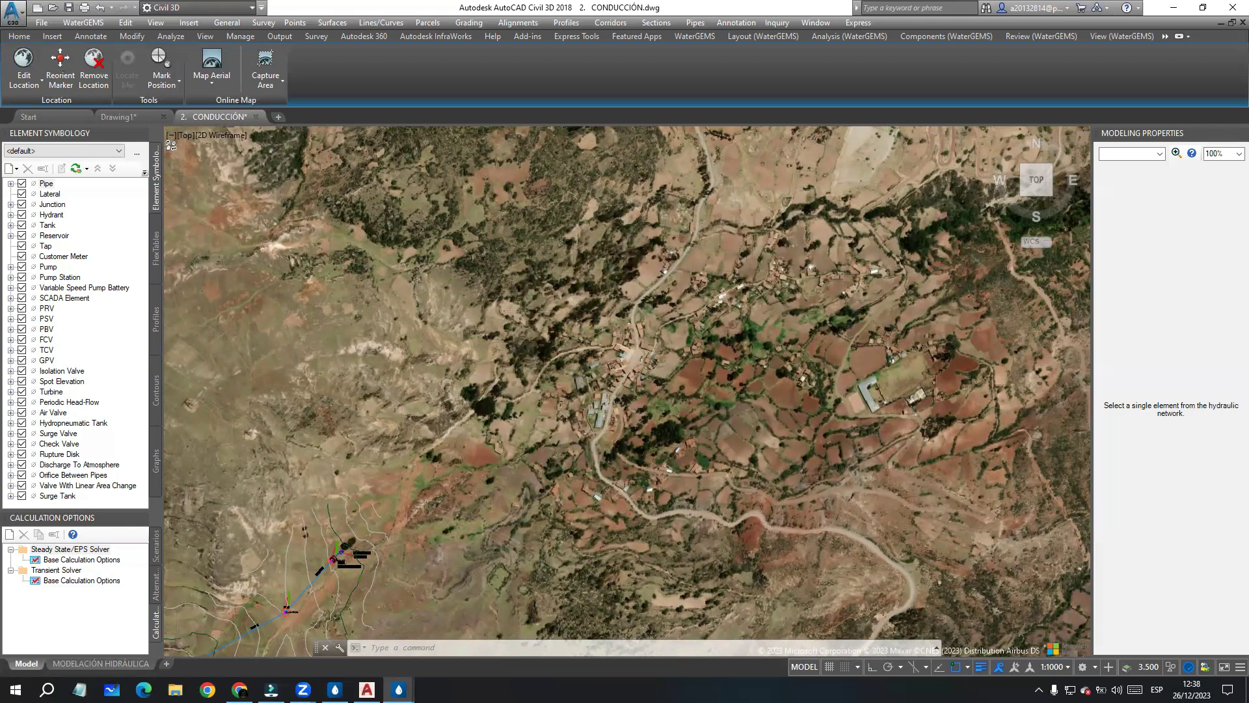
scroll(747, 270, "down", 1)
scroll(652, 336, "down", 2)
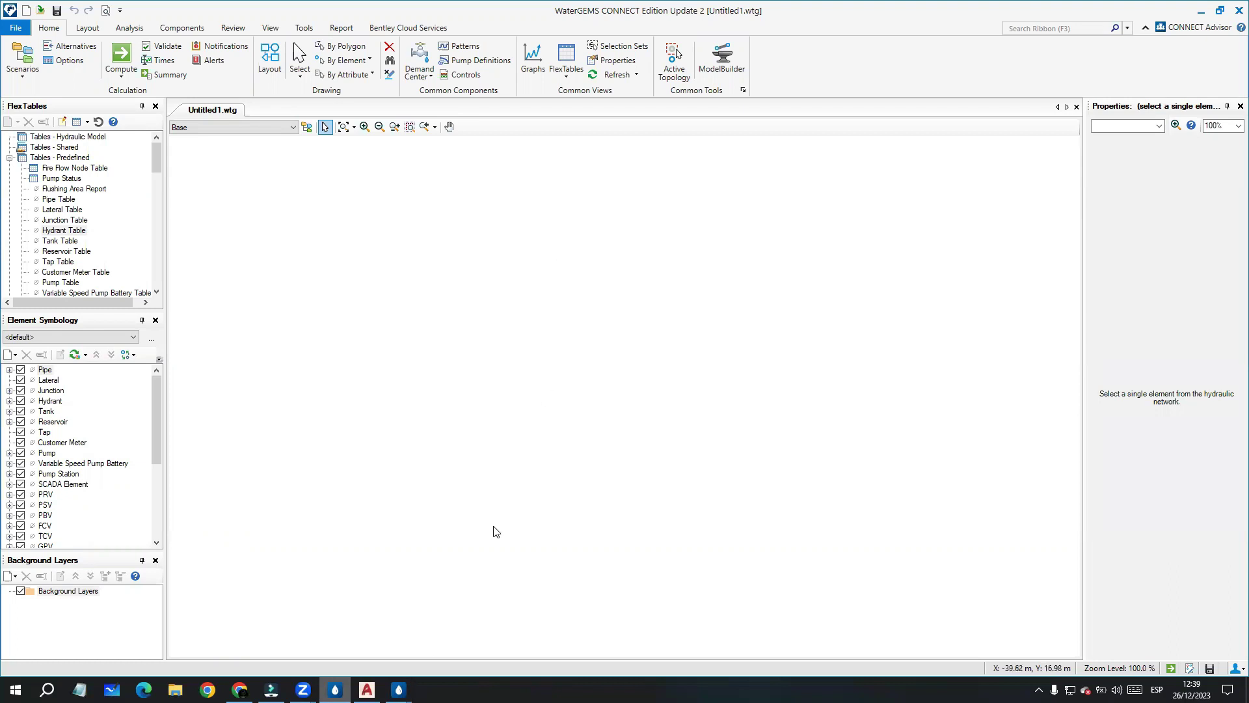
Step: Return to the CONDUCCIÓN drawing in Civil 3D and turn off its online map
left_click(367, 690)
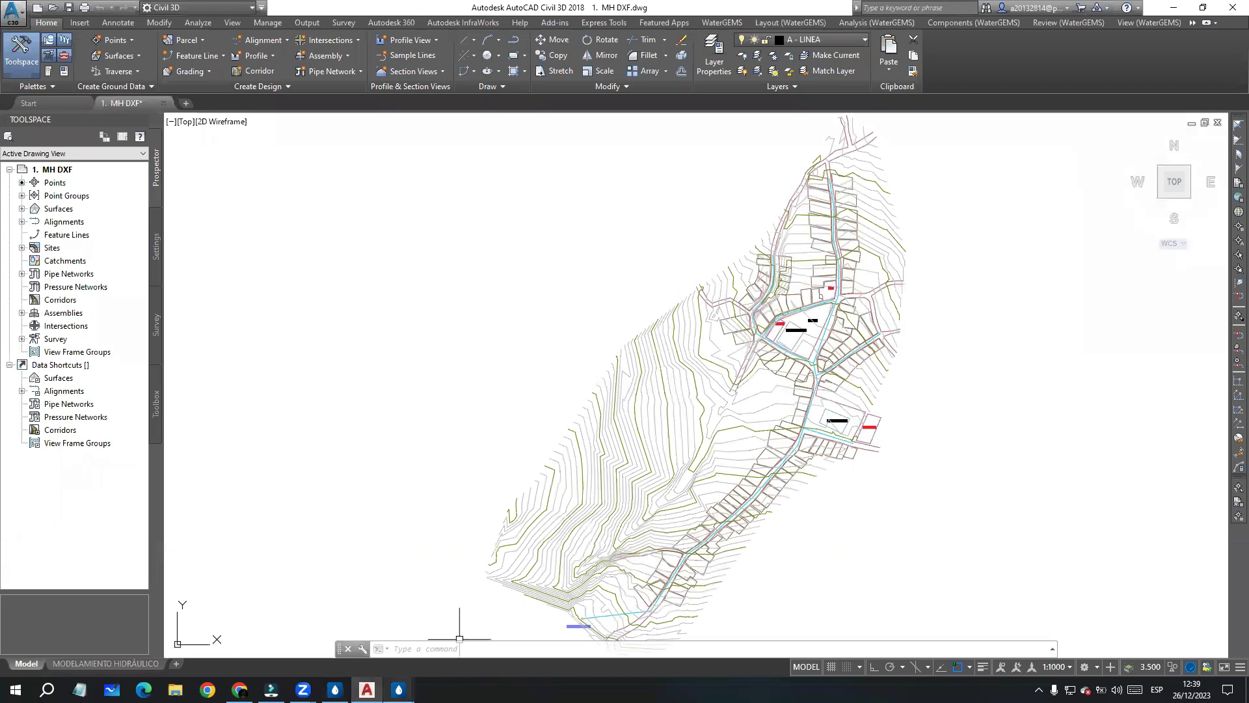
left_click(468, 625)
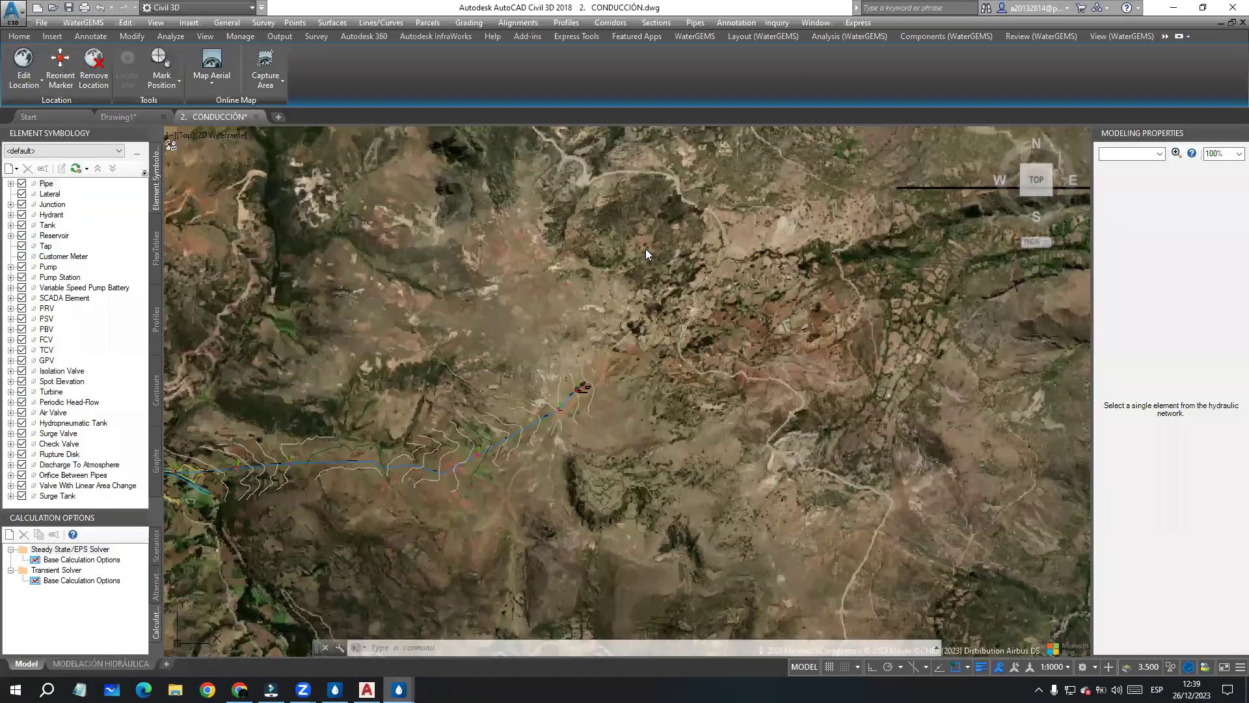
scroll(713, 301, "down", 3)
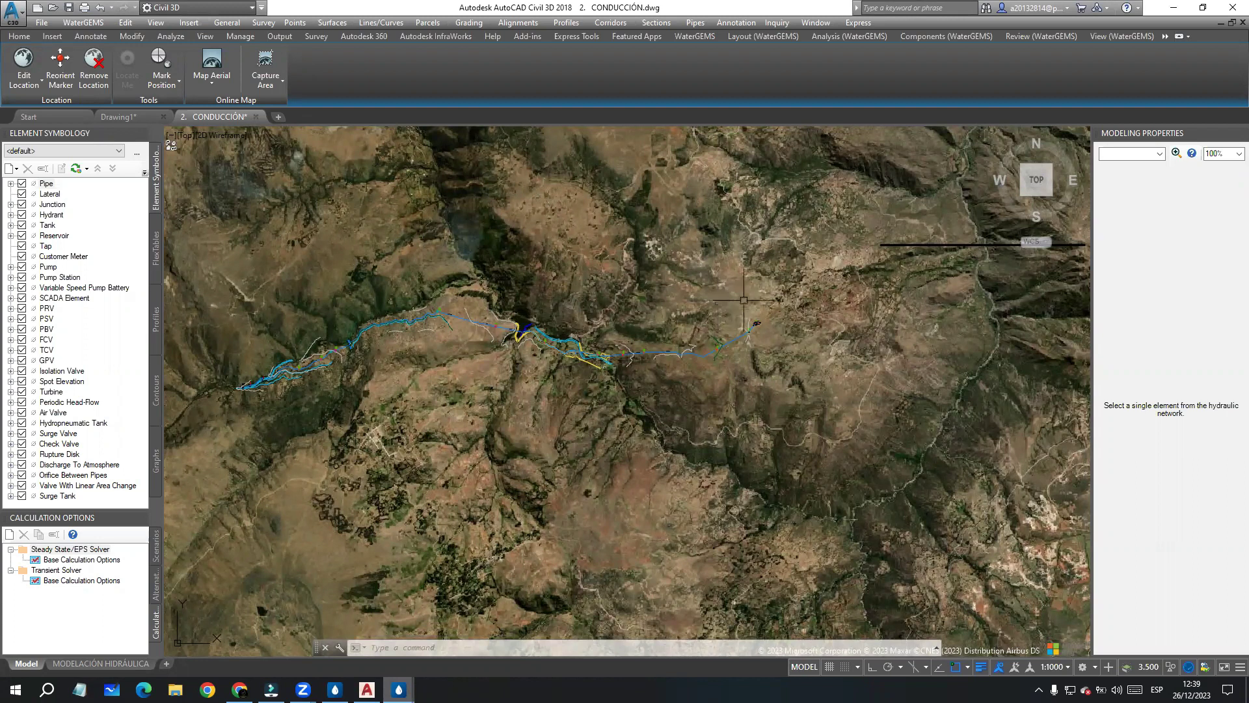
left_click(211, 77)
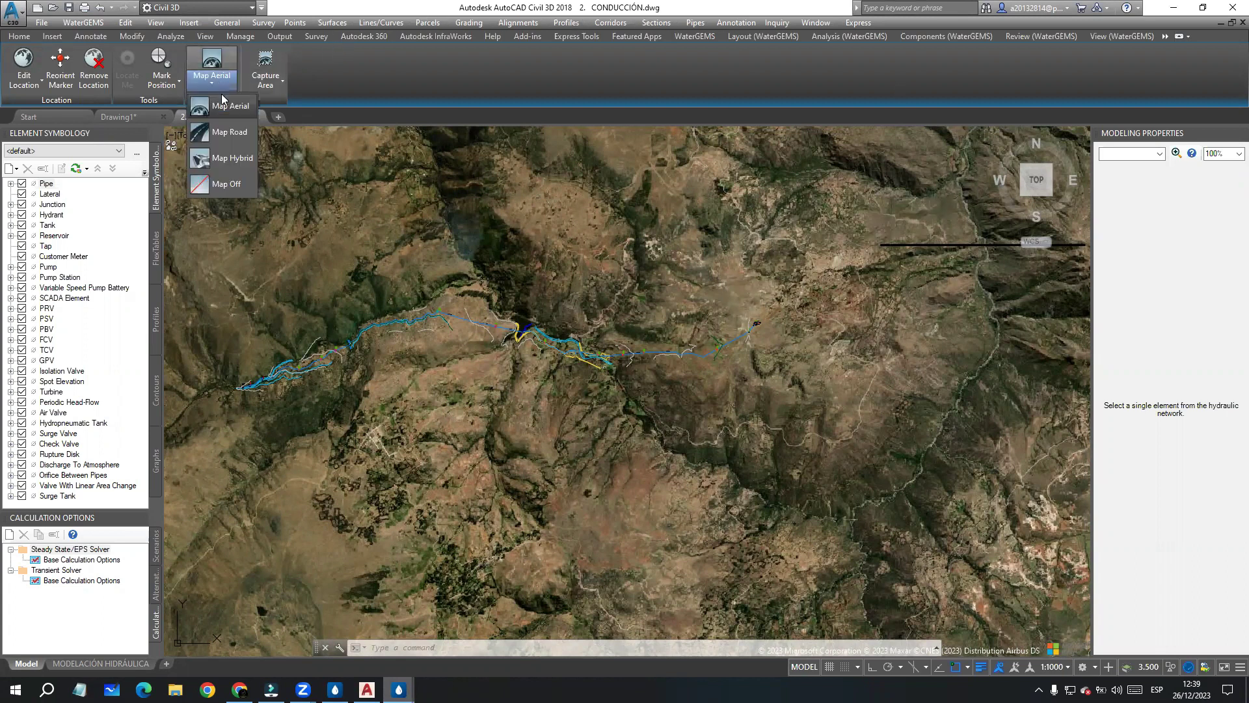
left_click(221, 185)
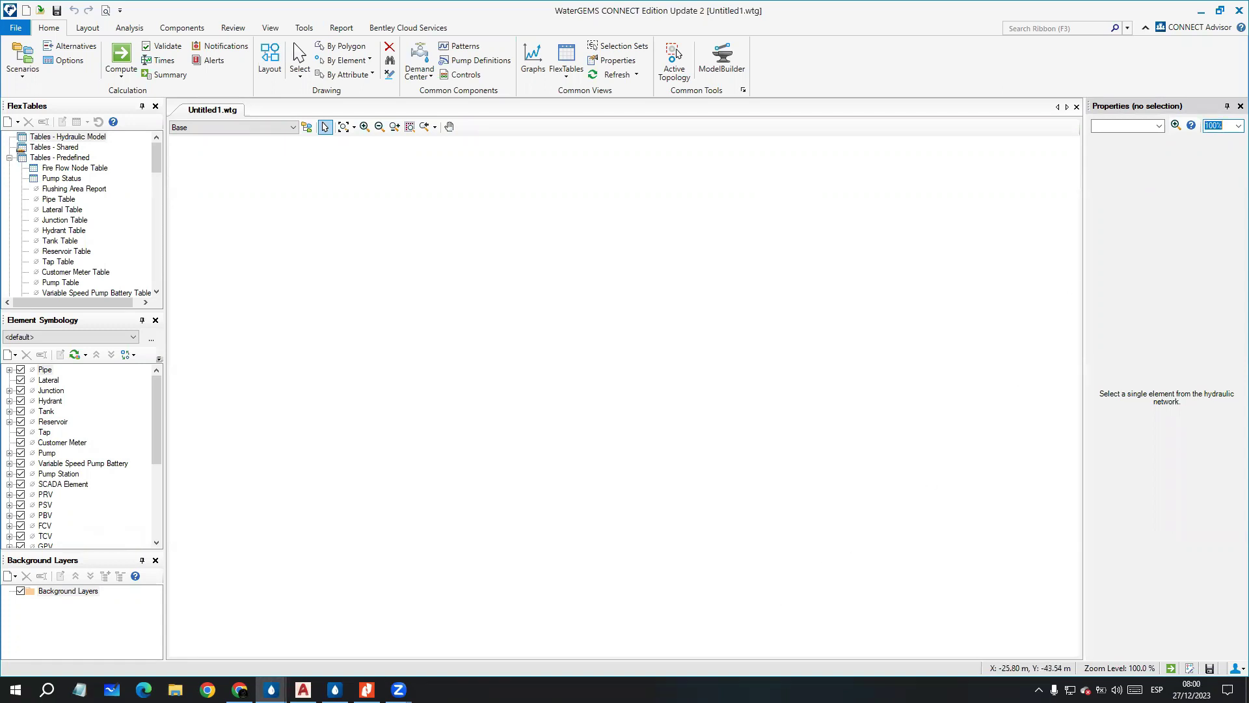
left_click(335, 690)
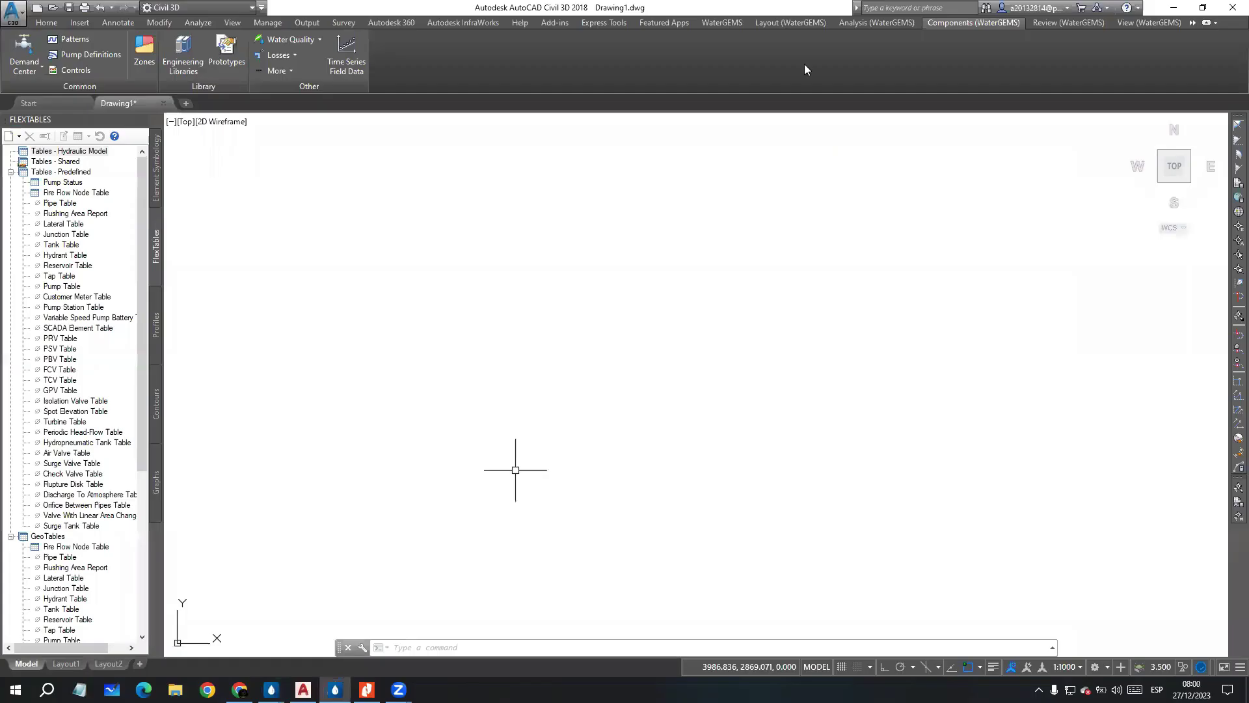
left_click(46, 23)
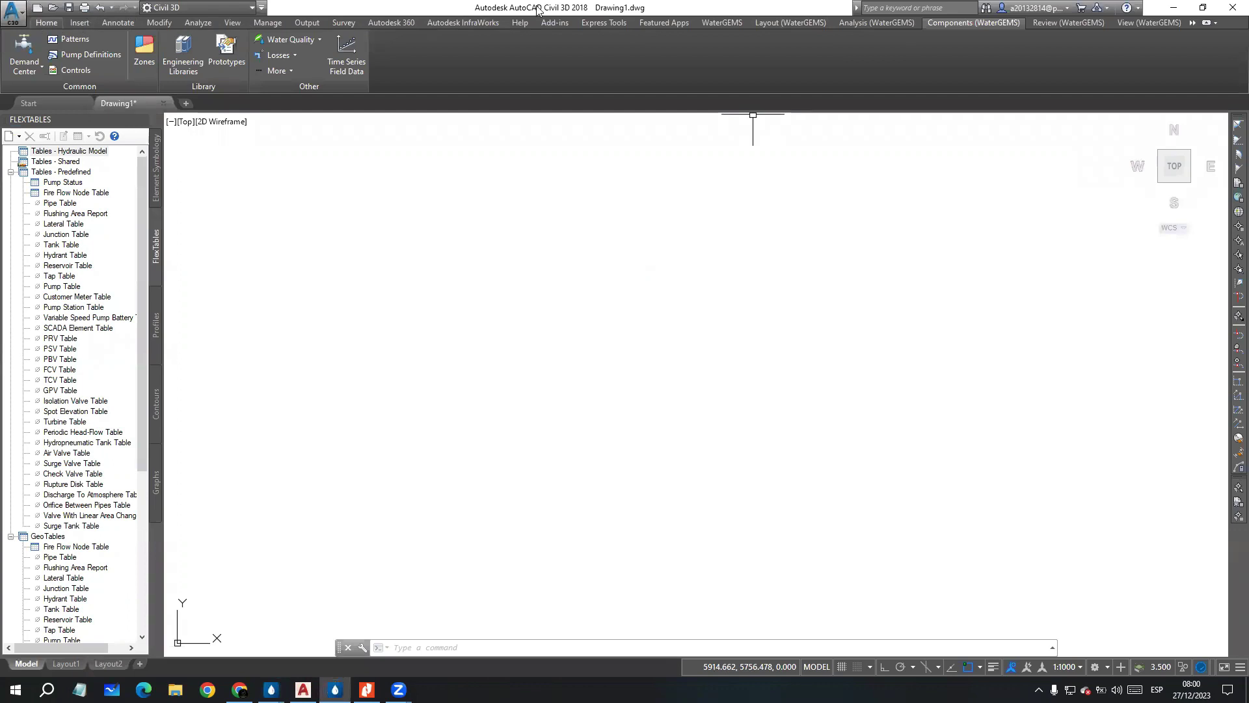
left_click(1171, 12)
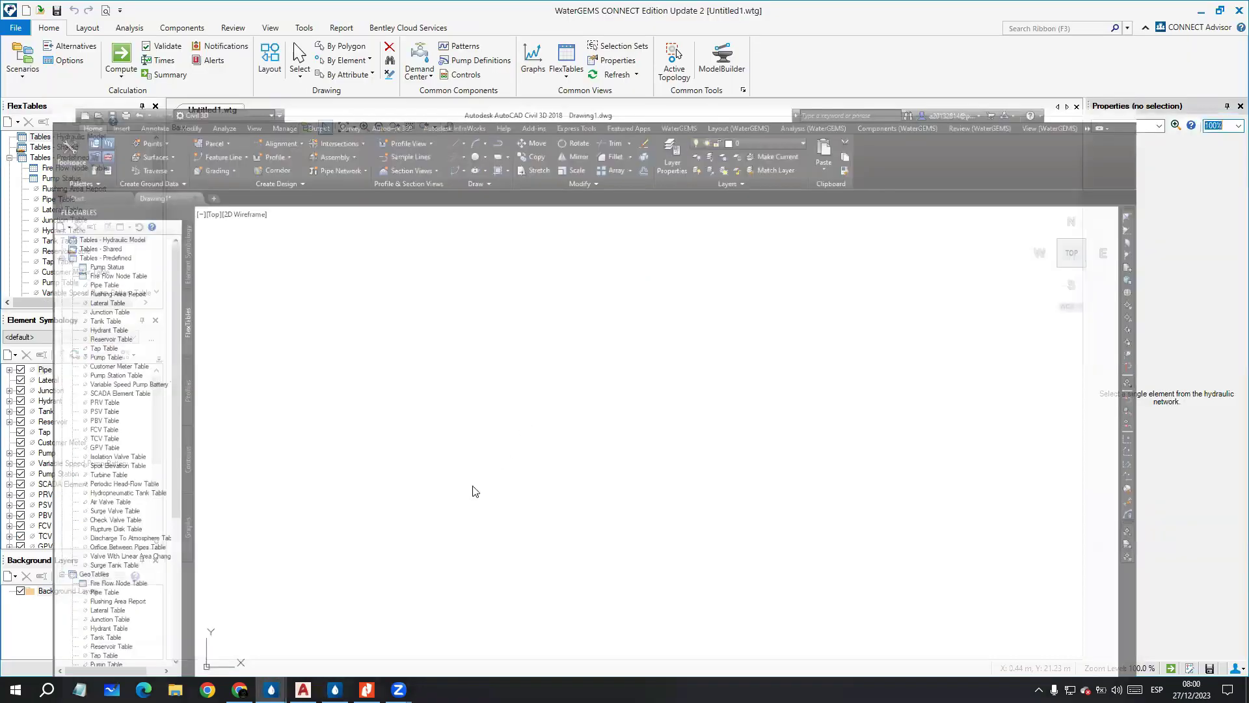
left_click_drag(434, 279, 372, 261)
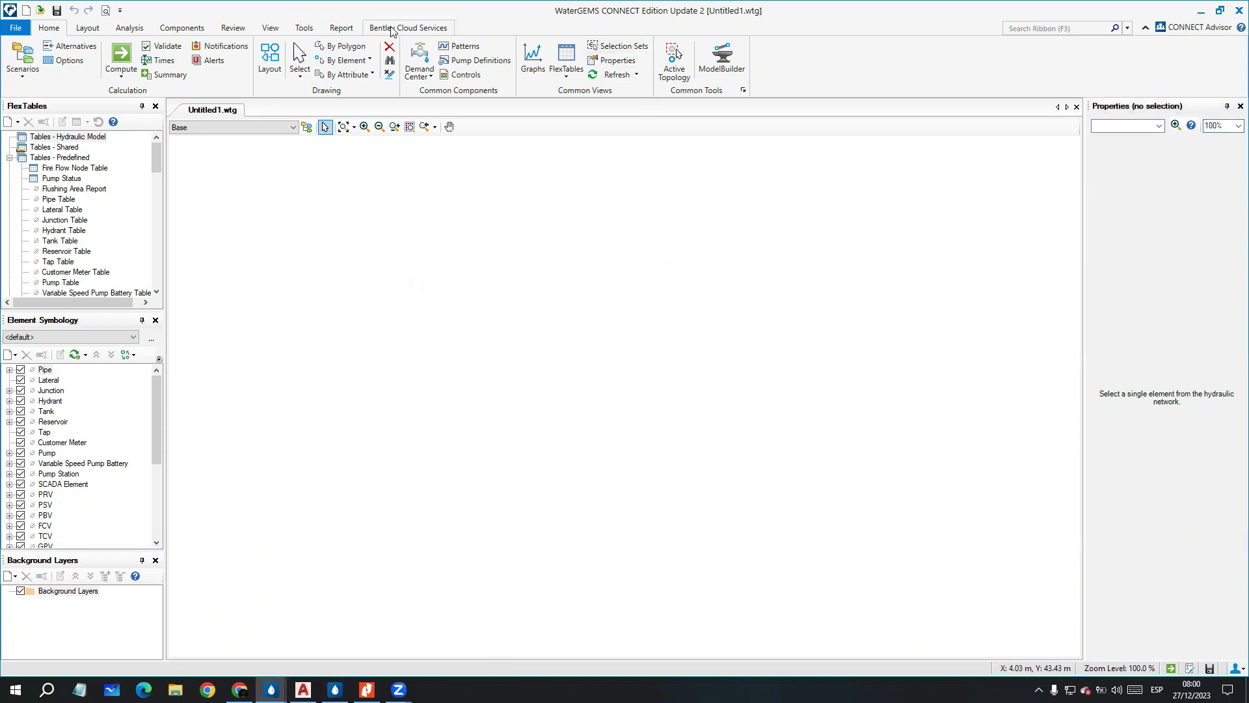
Step: Place a tank at about X -59 m, Y 29 m in the empty standalone model Untitled1.wtg
left_click(87, 29)
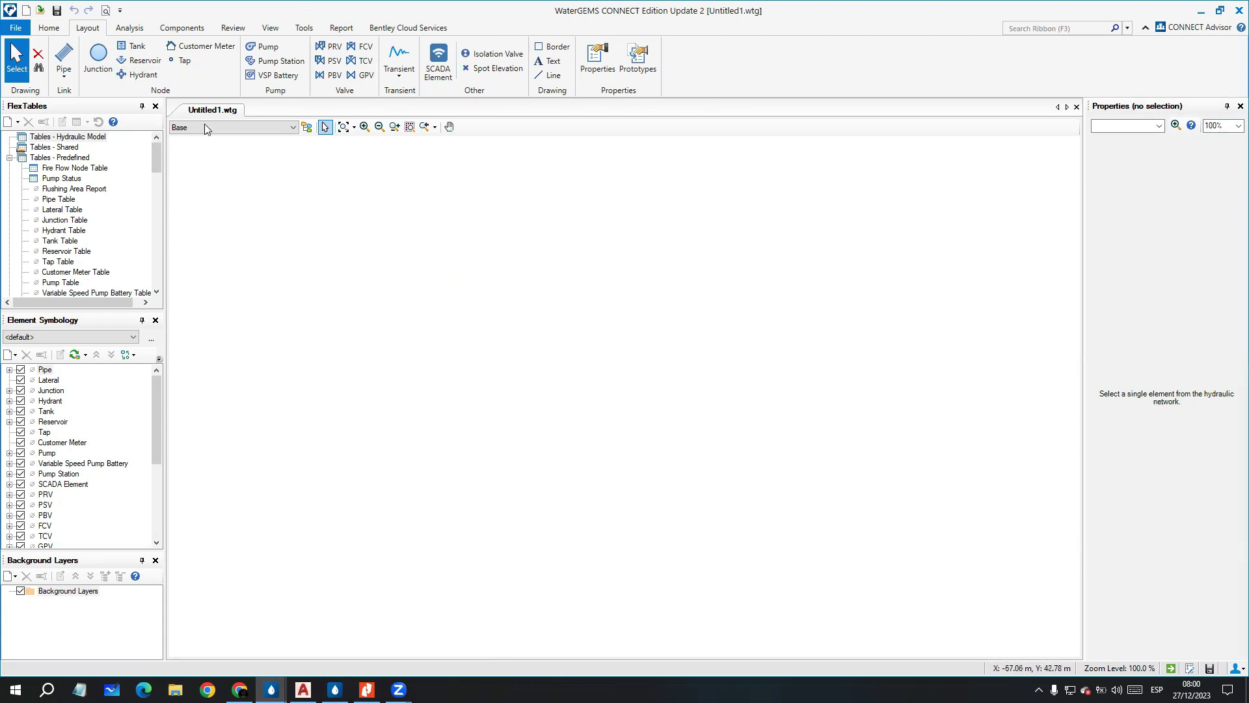
left_click(129, 46)
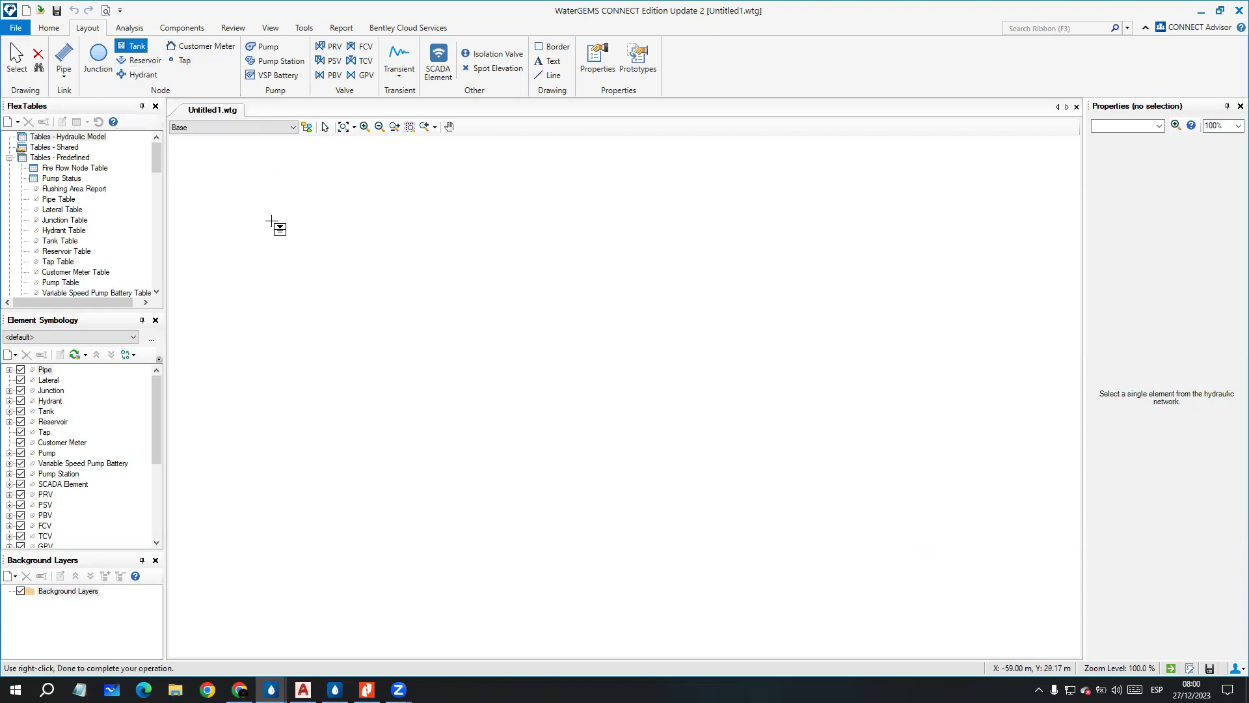
left_click(271, 221)
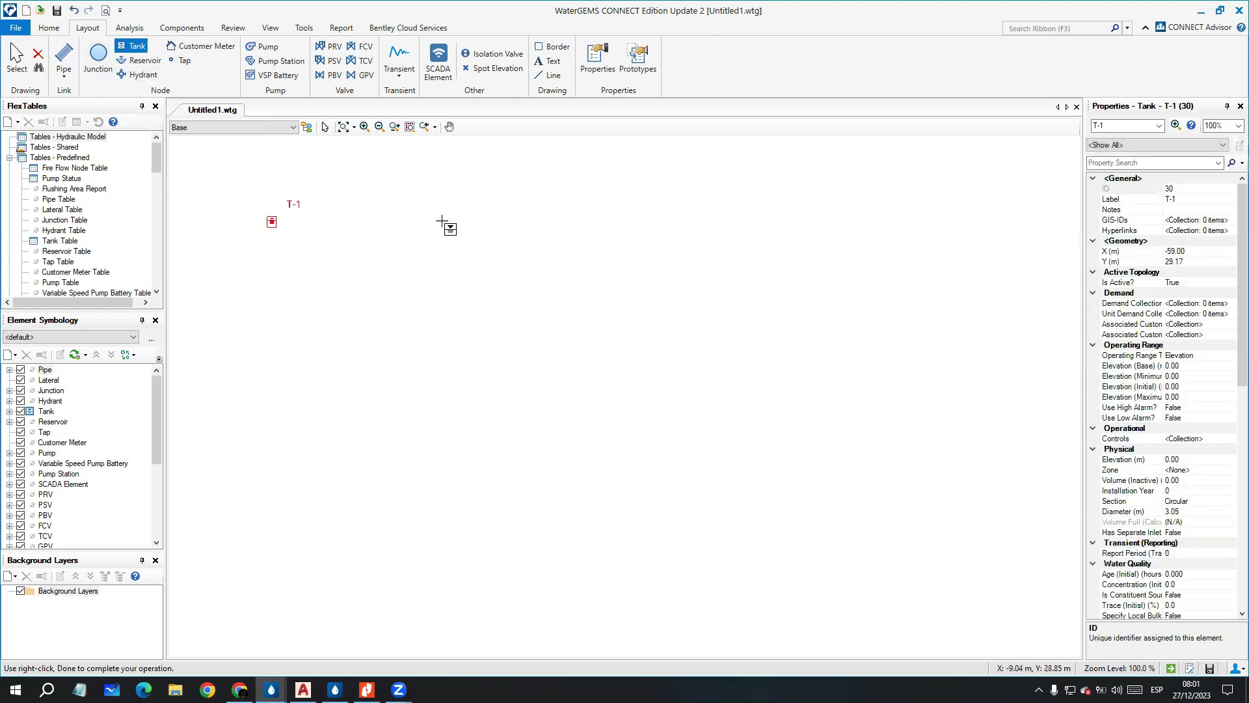
Step: Draw a continuous run of eight pipes from the tank, adding eight junctions that run east, turn south, return west and end to the southwest
left_click(64, 59)
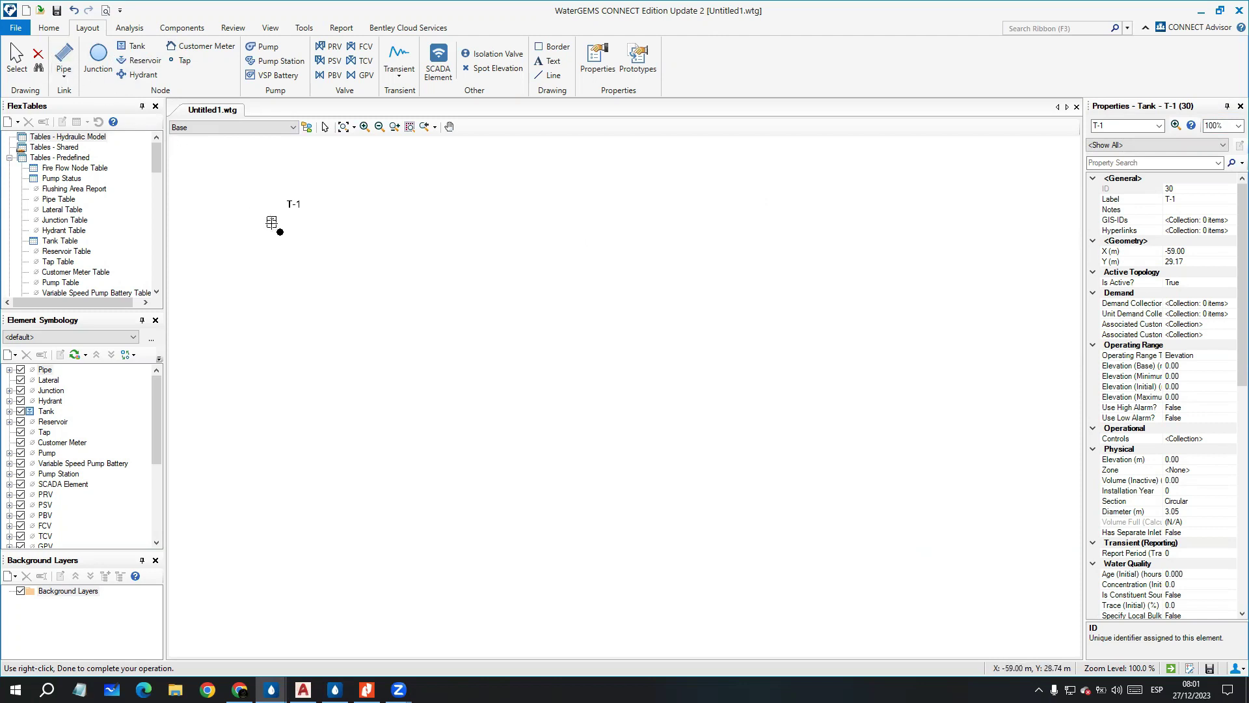
left_click(271, 221)
left_click(519, 240)
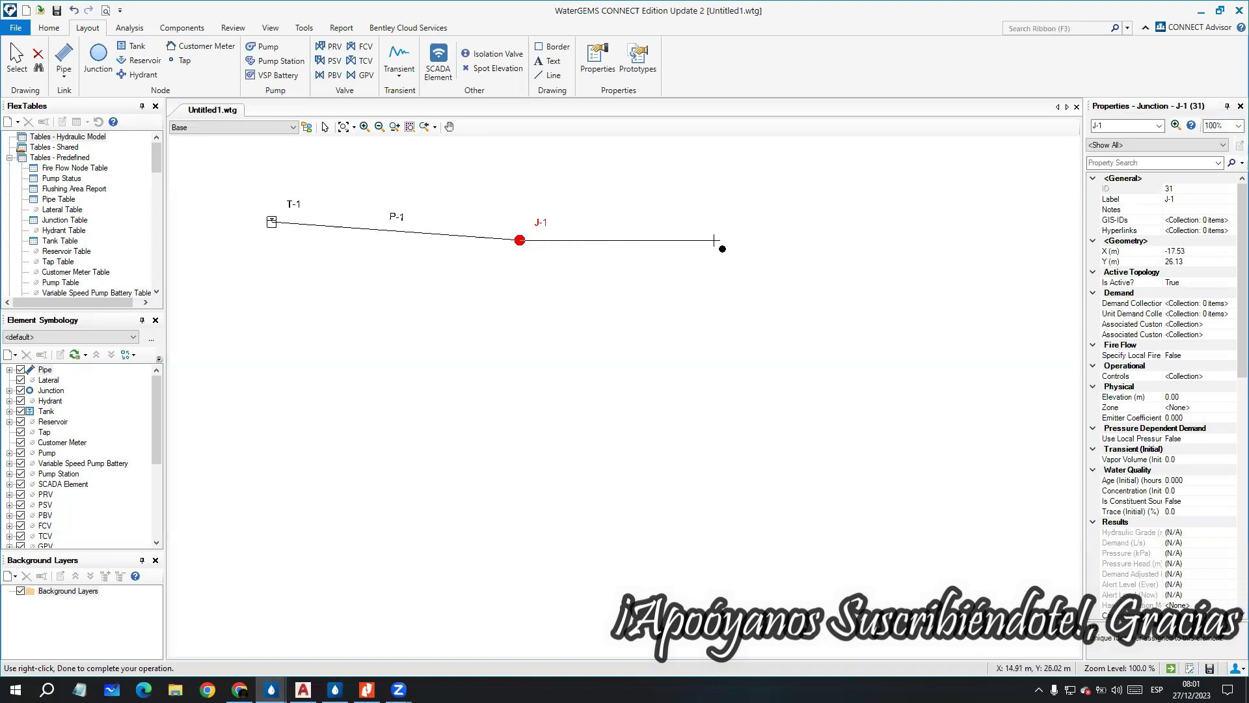
left_click(718, 240)
left_click(886, 239)
left_click(886, 402)
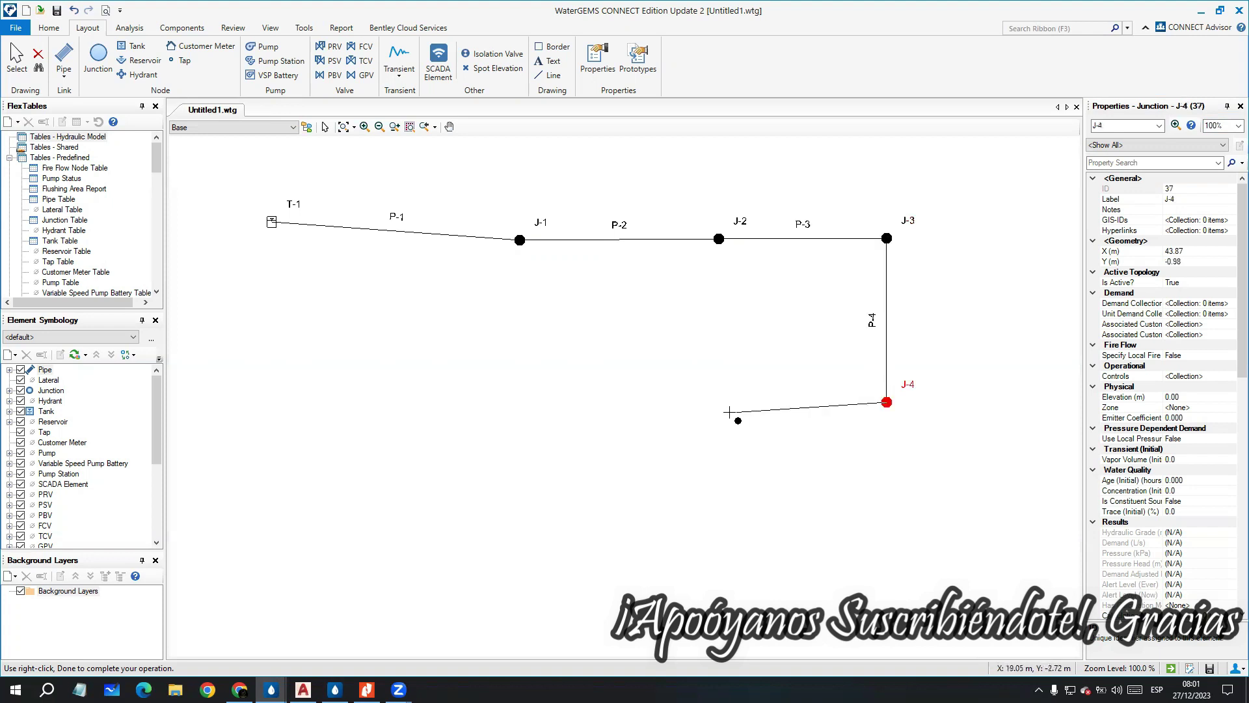
left_click(726, 402)
left_click(517, 389)
left_click(383, 501)
left_click(435, 616)
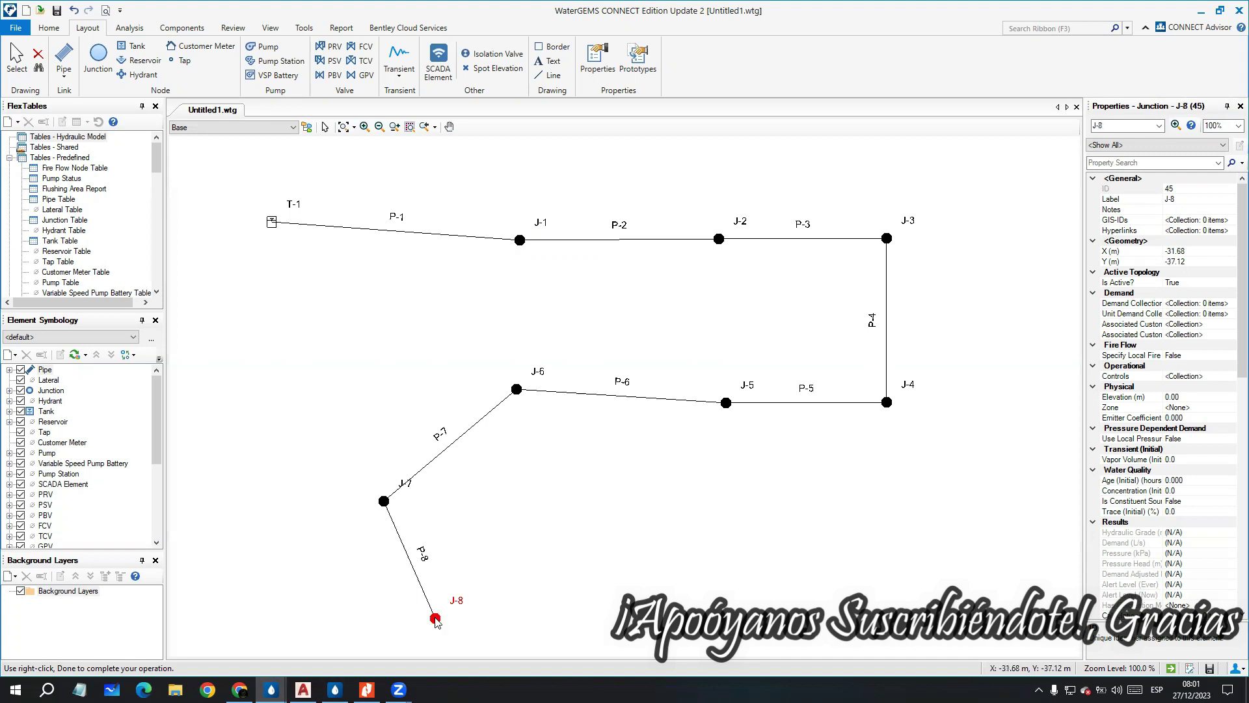
right_click(435, 618)
left_click(466, 214)
Step: Close two loops with pipes from J-2 to J-5 and from J-1 to J-6, and return to the Select tool
left_click(718, 238)
left_click(726, 402)
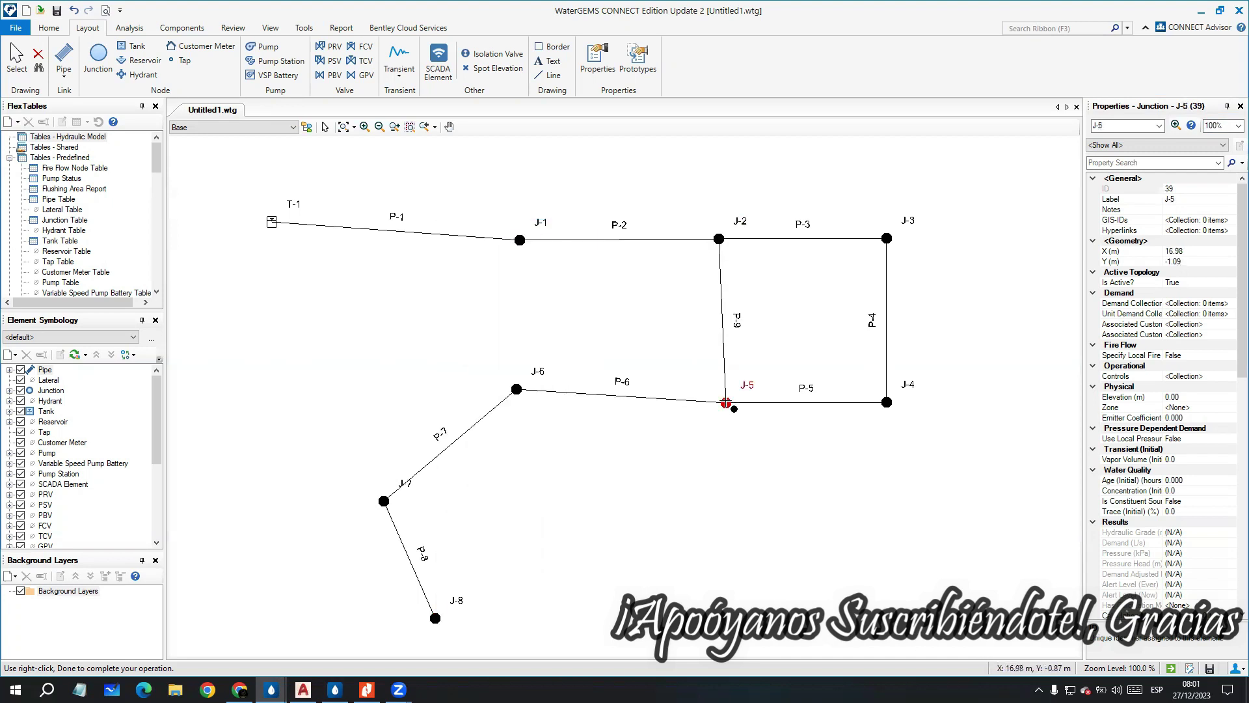
right_click(725, 402)
left_click(758, 272)
left_click(519, 240)
left_click(516, 389)
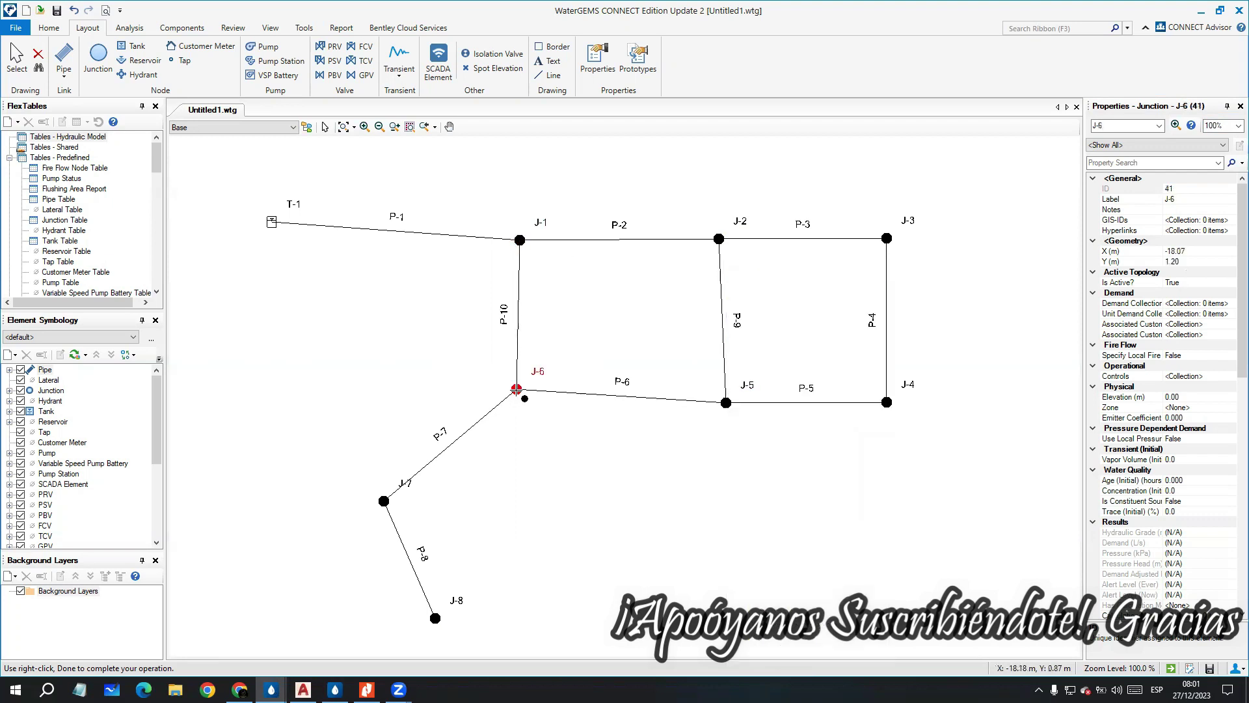
right_click(517, 389)
left_click(552, 272)
left_click(17, 59)
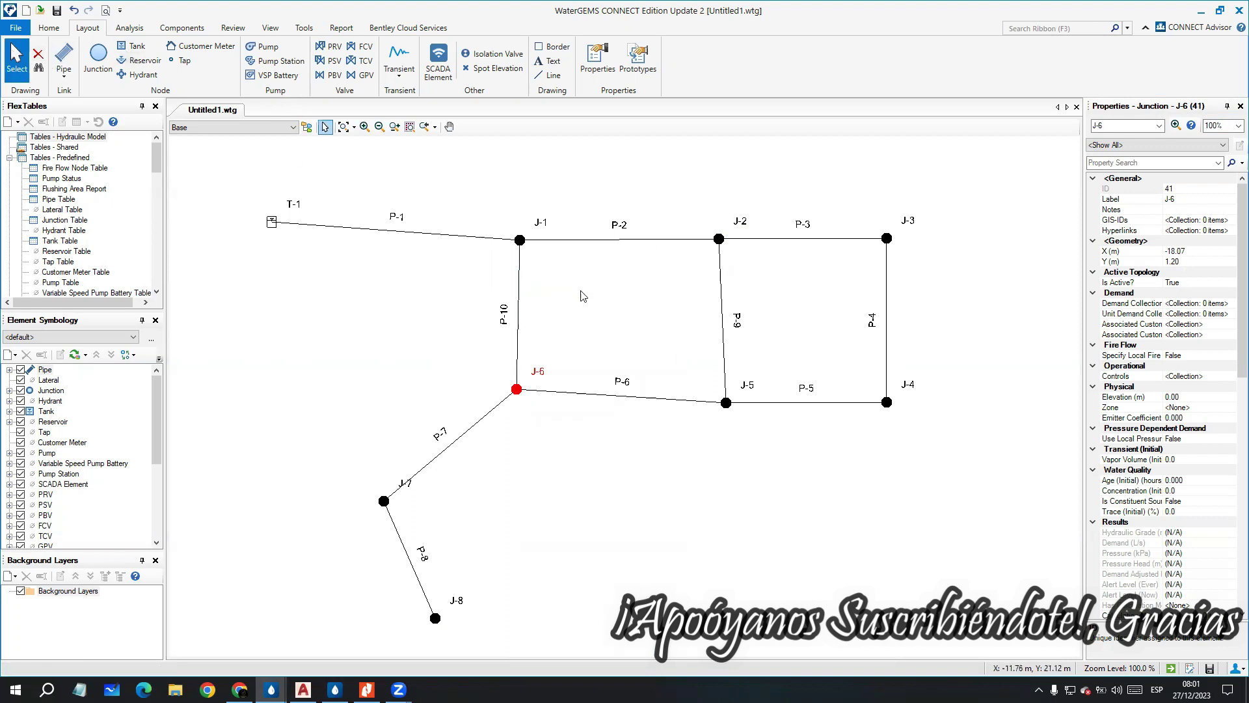
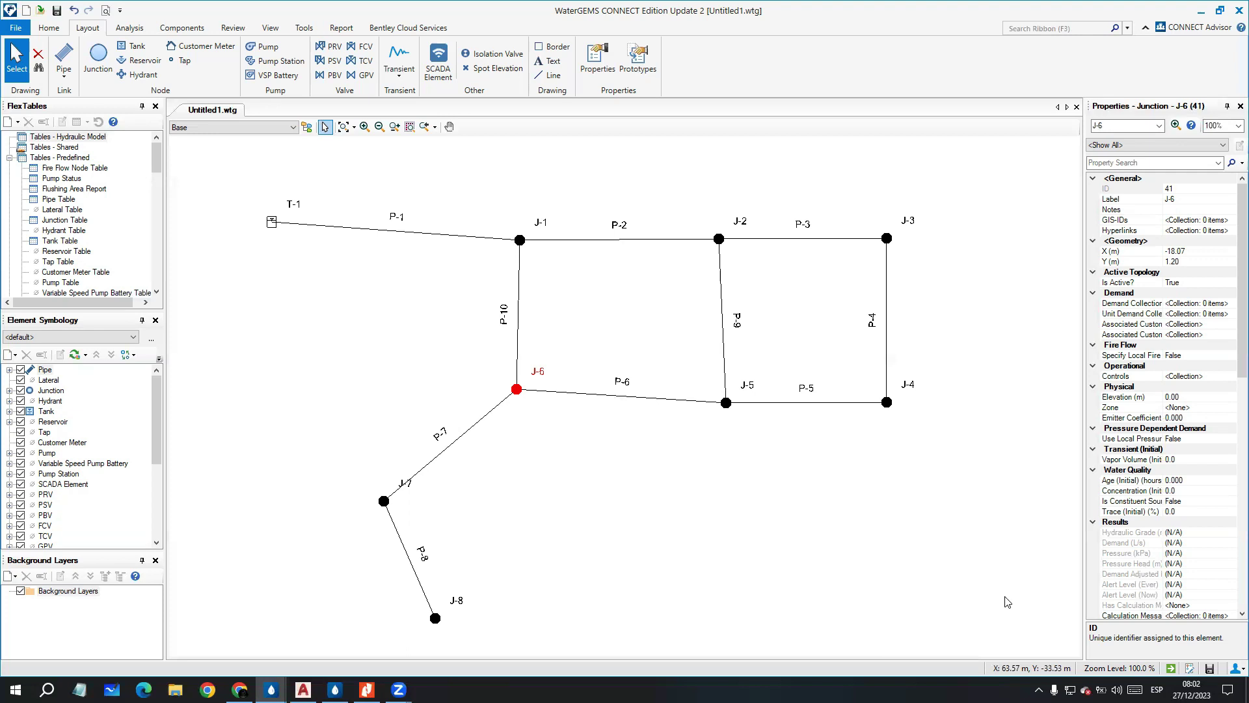
Step: Delete the whole sample network, including the tank and all its pipes and junctions
left_click_drag(934, 462, 911, 445)
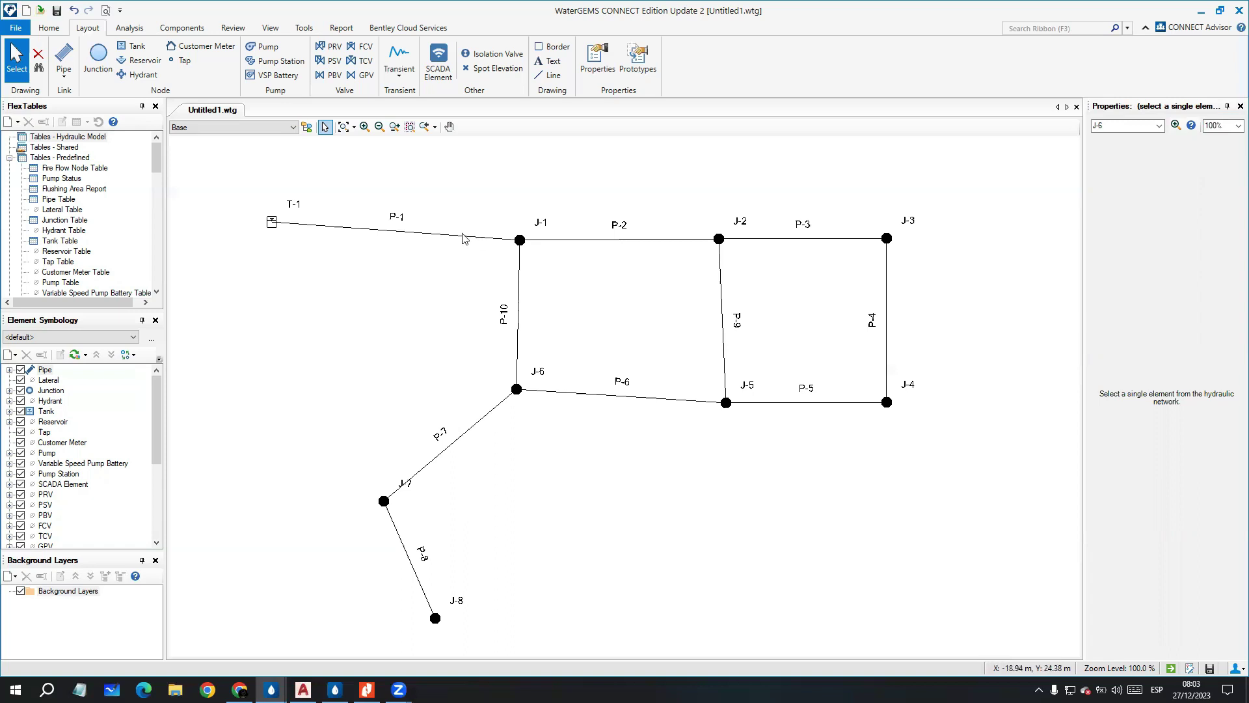
left_click_drag(234, 175, 981, 632)
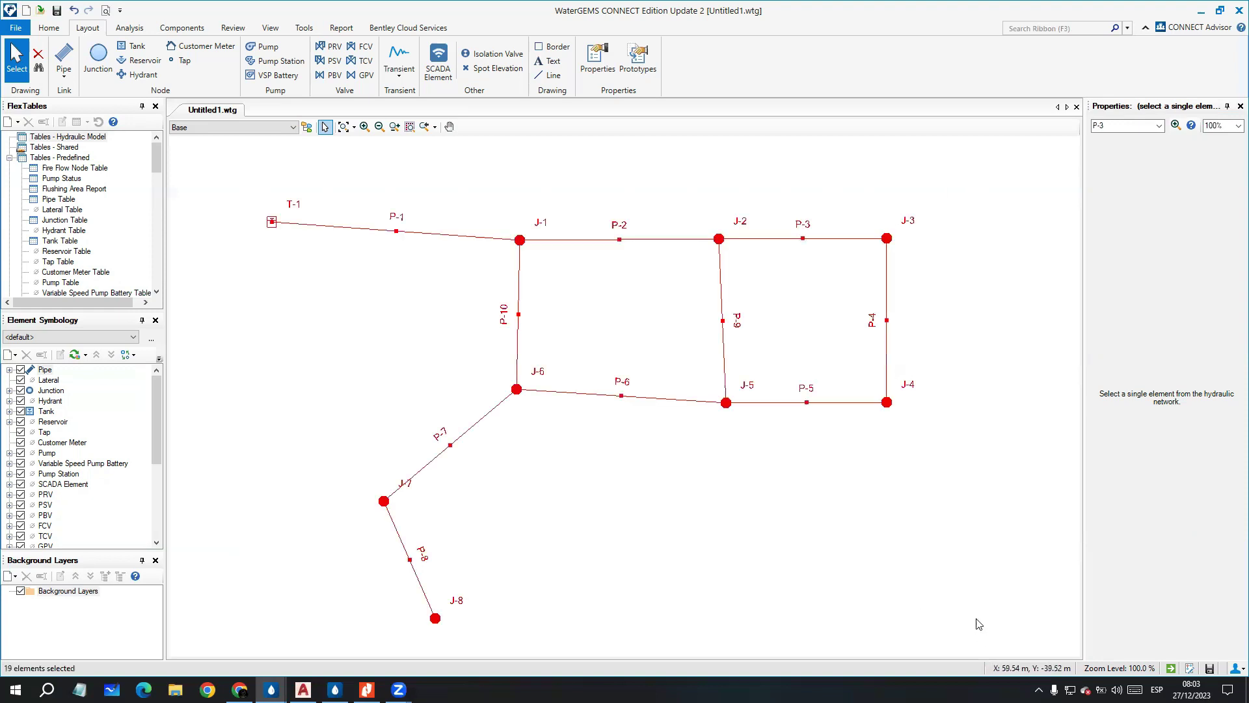
key("Delete")
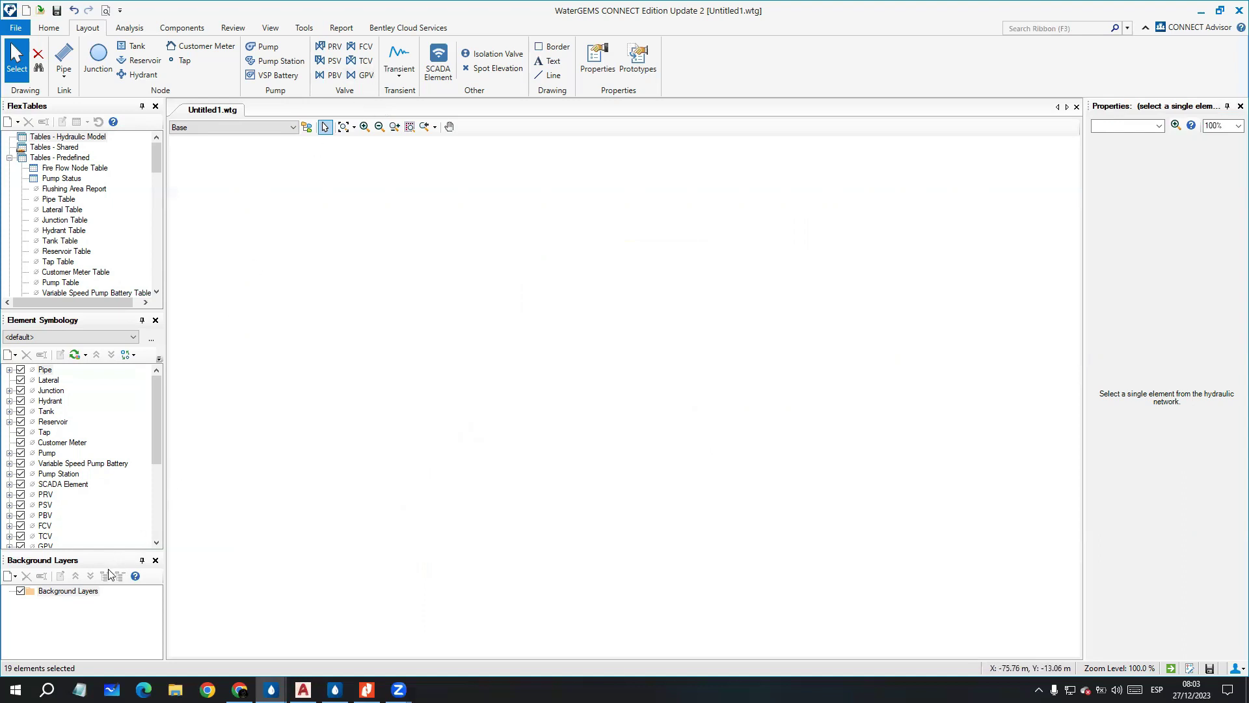
Step: Select the Background Layers folder, and switch to Civil 3D to view the contours and lots in the 1. MH DXF drawing
left_click(73, 592)
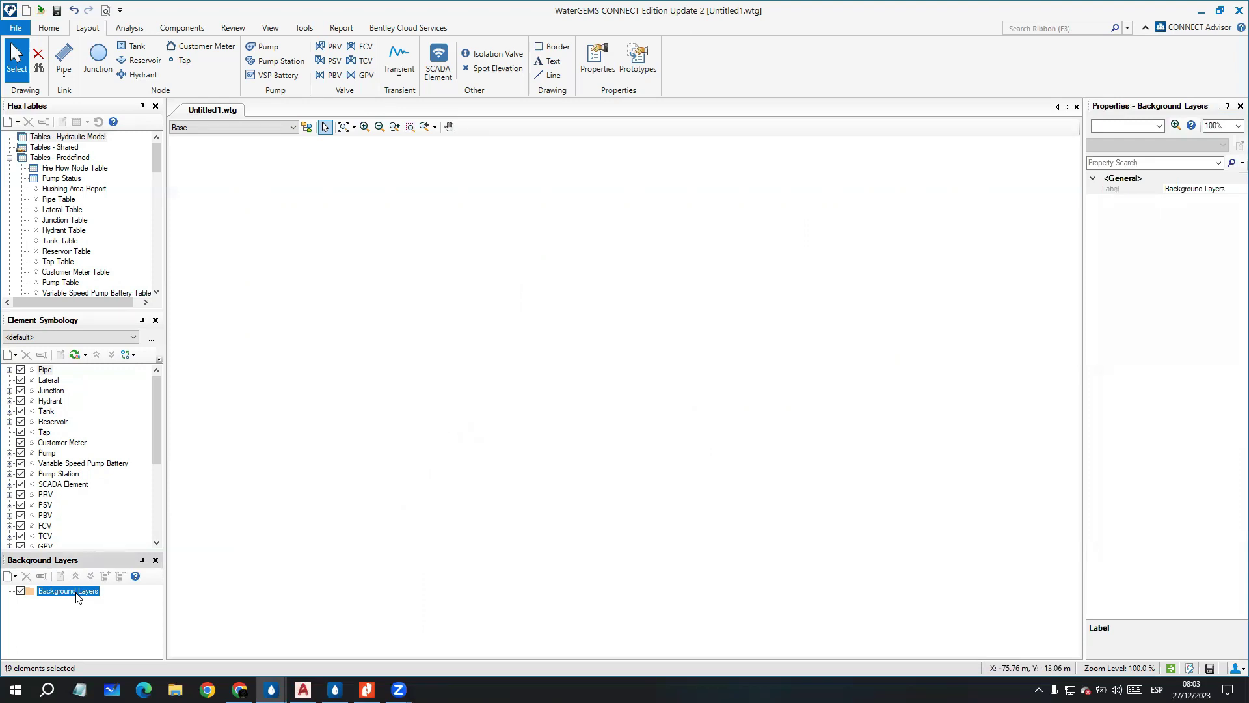
key("alt+Tab")
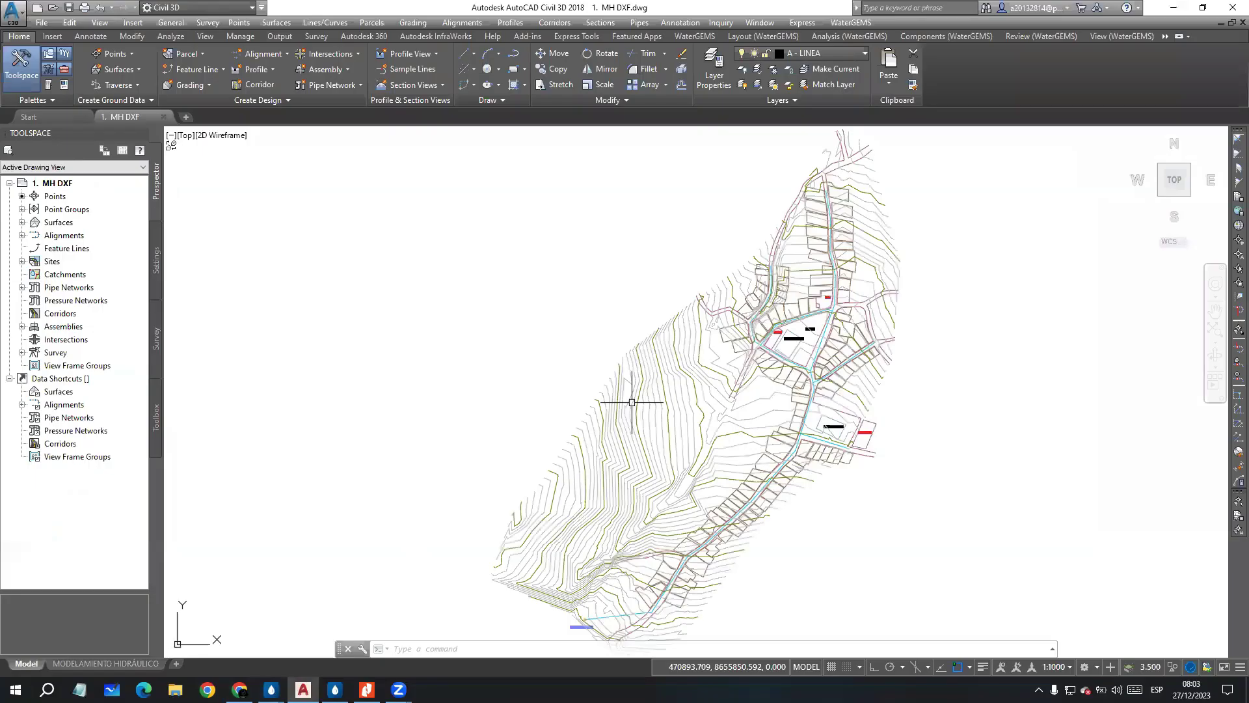
scroll(631, 402, "down", 2)
scroll(756, 301, "up", 2)
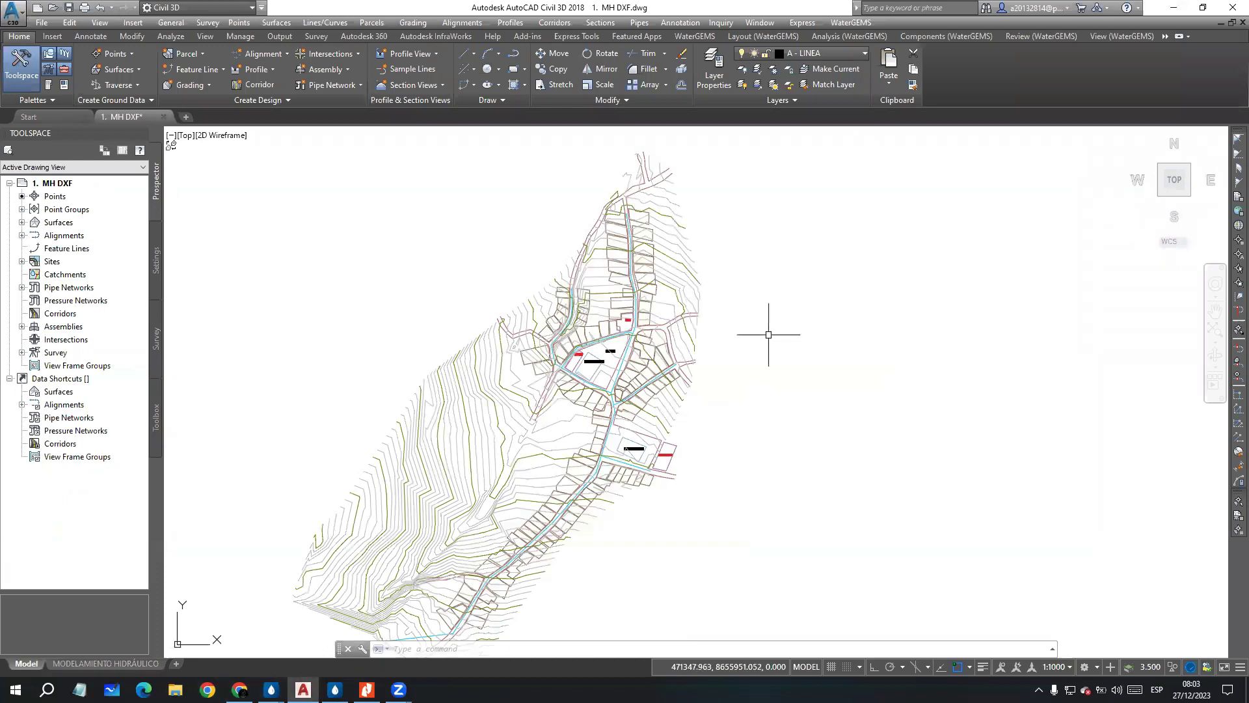
Step: Examine the projected reservoir, the pipe route along the lots and the circular component marked on it
left_click(787, 348)
left_click(735, 272)
middle_click_drag(731, 378, 721, 344)
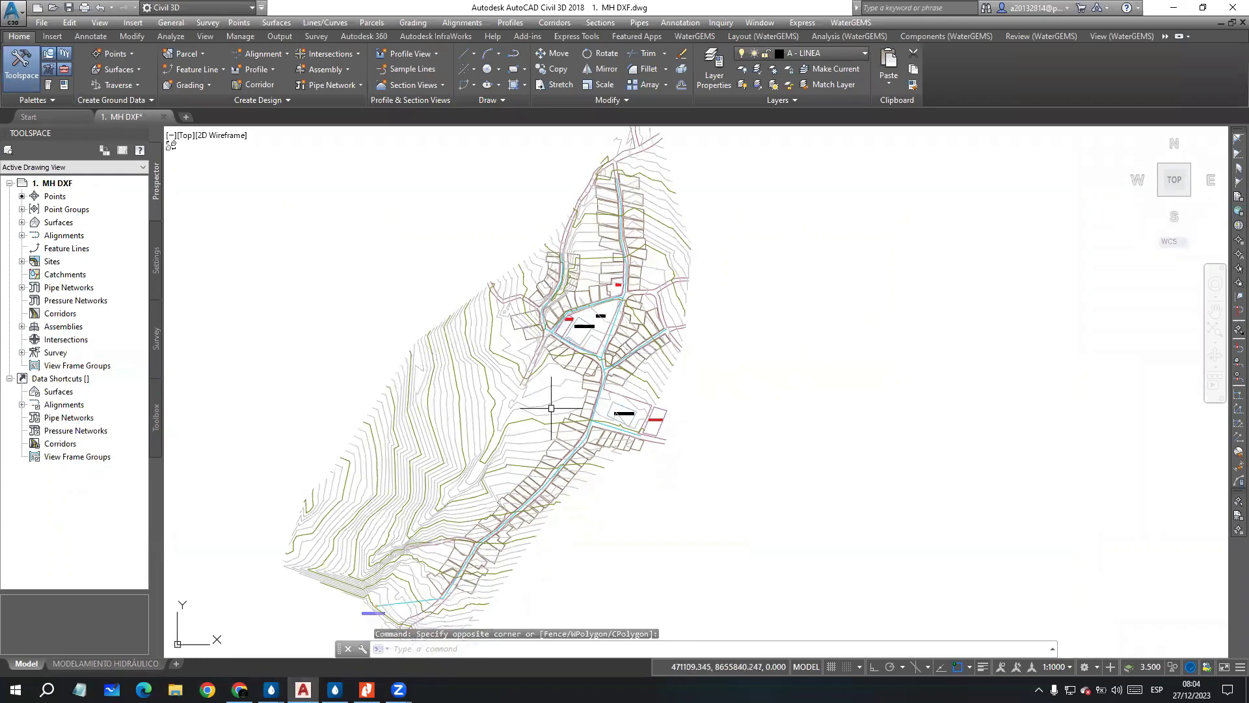
middle_click_drag(615, 486, 662, 443)
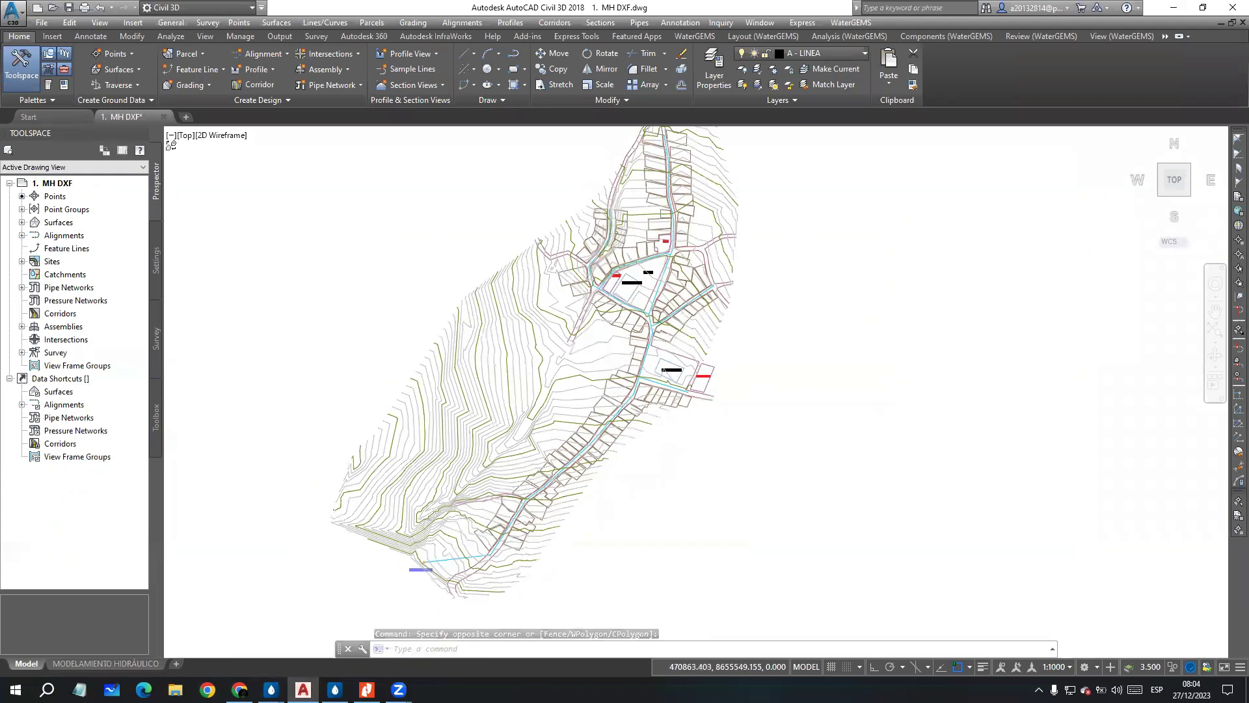
scroll(418, 558, "up", 8)
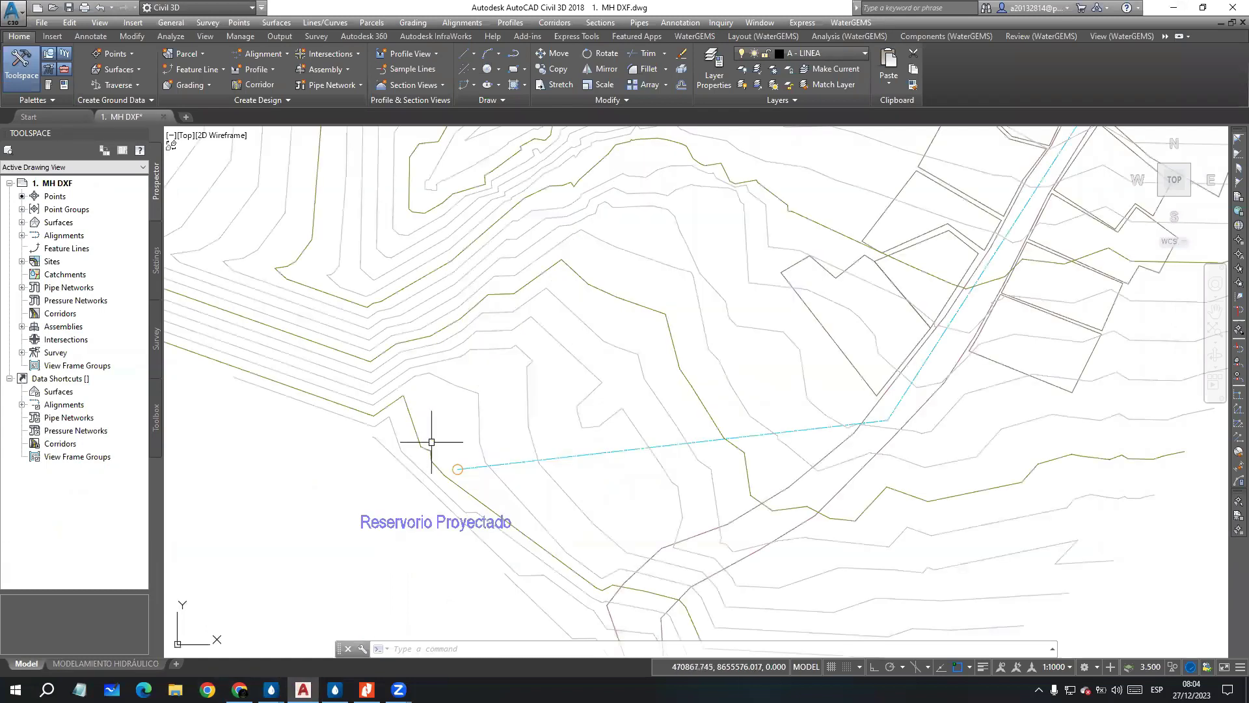
scroll(432, 438, "down", 5)
middle_click_drag(594, 404, 565, 511)
scroll(517, 361, "up", 6)
mouse_move(510, 381)
middle_mouse_down()
mouse_move(564, 305)
mouse_move(585, 214)
middle_mouse_up()
middle_click_drag(488, 541, 592, 216)
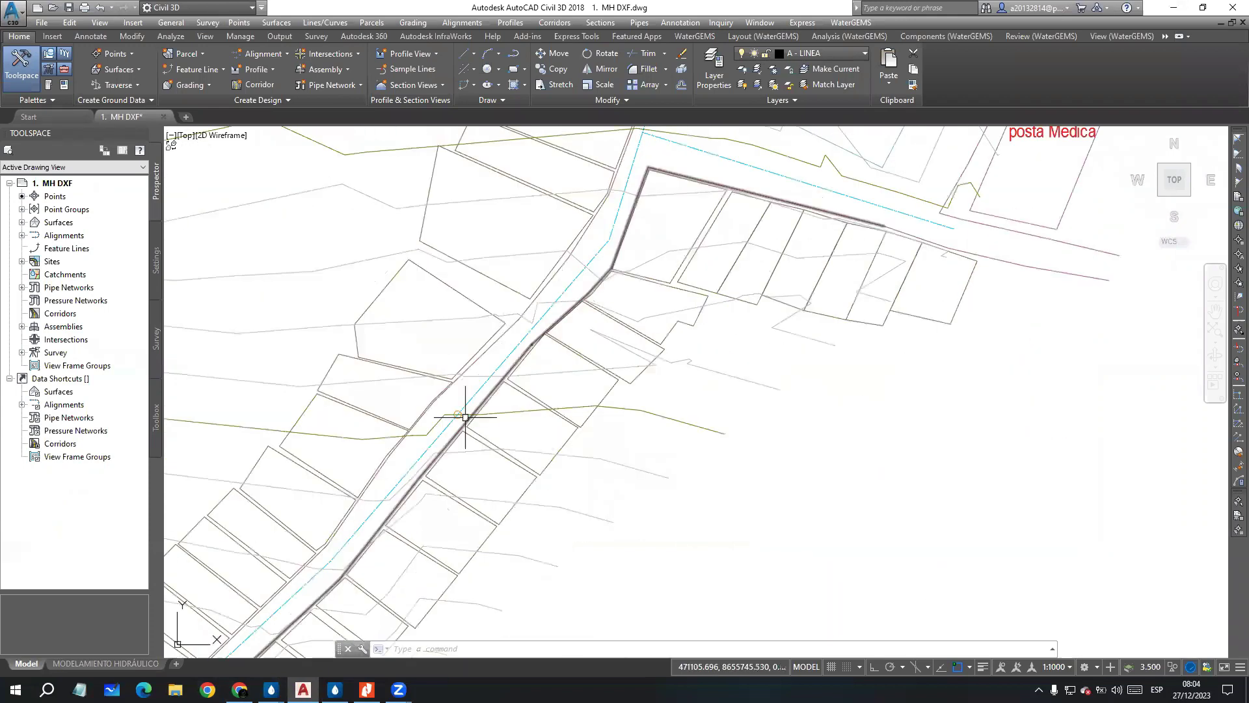
scroll(466, 417, "up", 5)
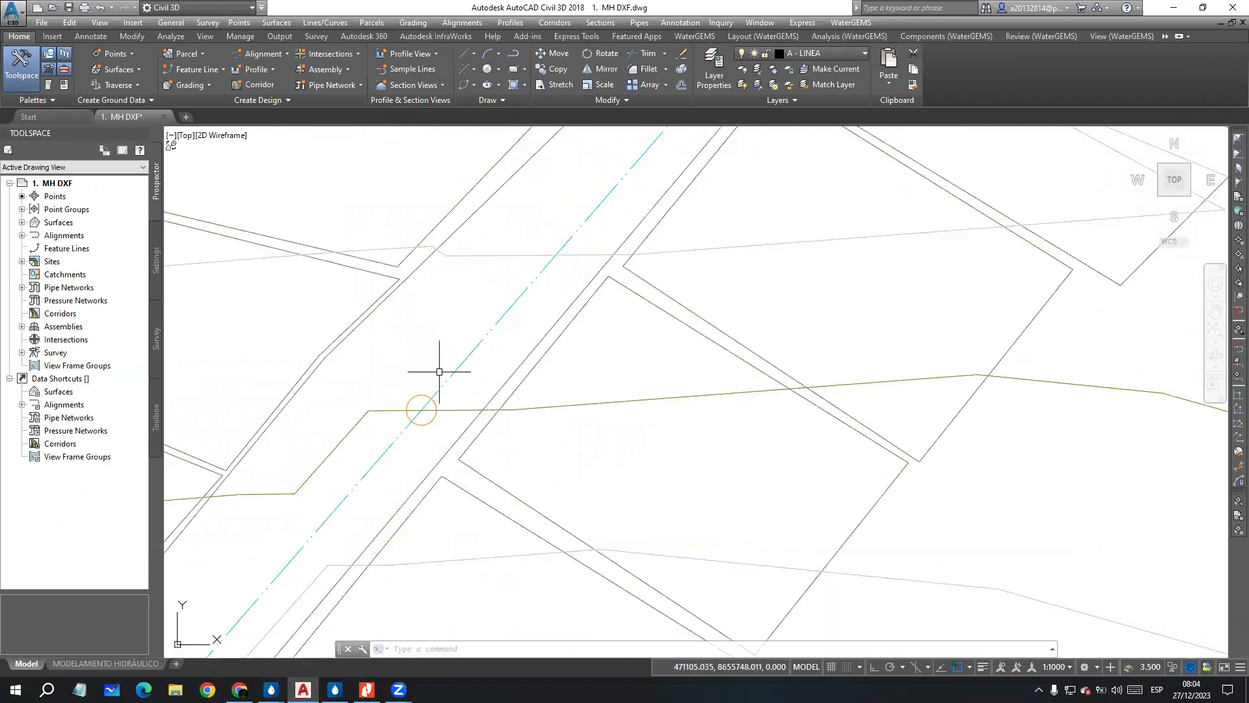
scroll(439, 371, "down", 7)
mouse_move(446, 362)
middle_mouse_down()
mouse_move(491, 366)
mouse_move(457, 542)
middle_mouse_up()
scroll(515, 329, "up", 2)
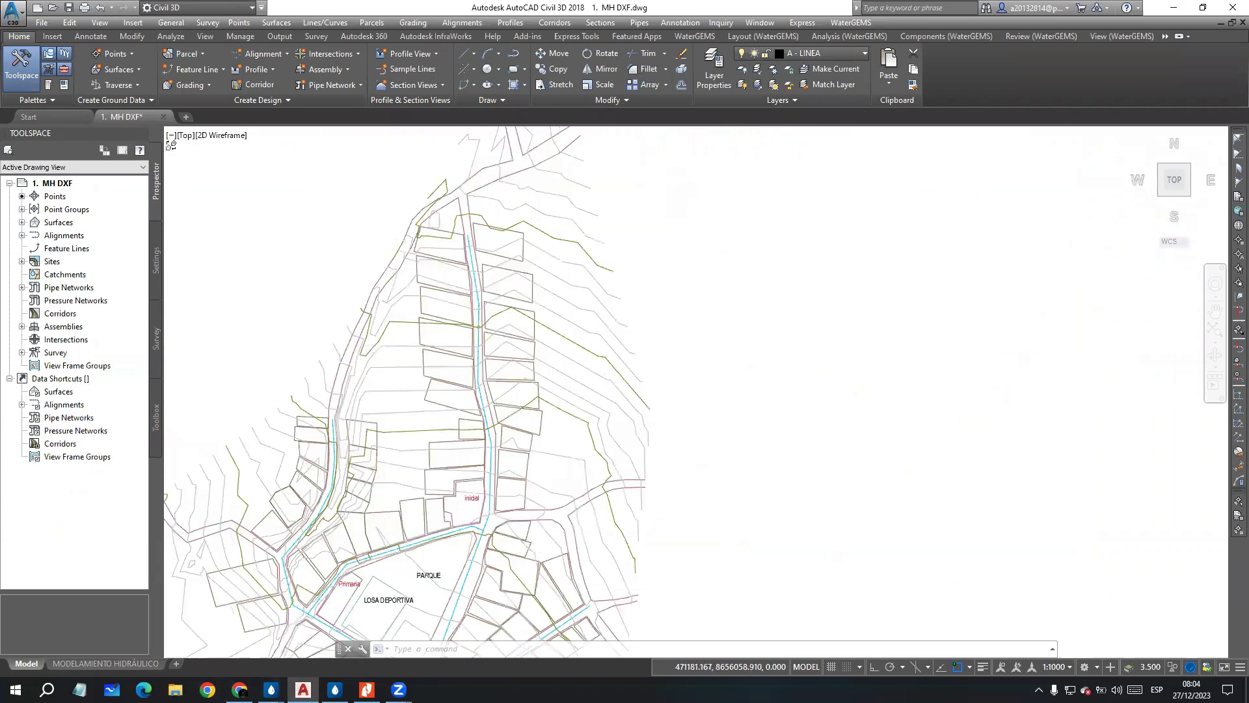
Step: Examine the overall pipe layout from the reservoir past the sports slabs and park to the northern lots
scroll(460, 354, "up", 1)
scroll(545, 330, "down", 5)
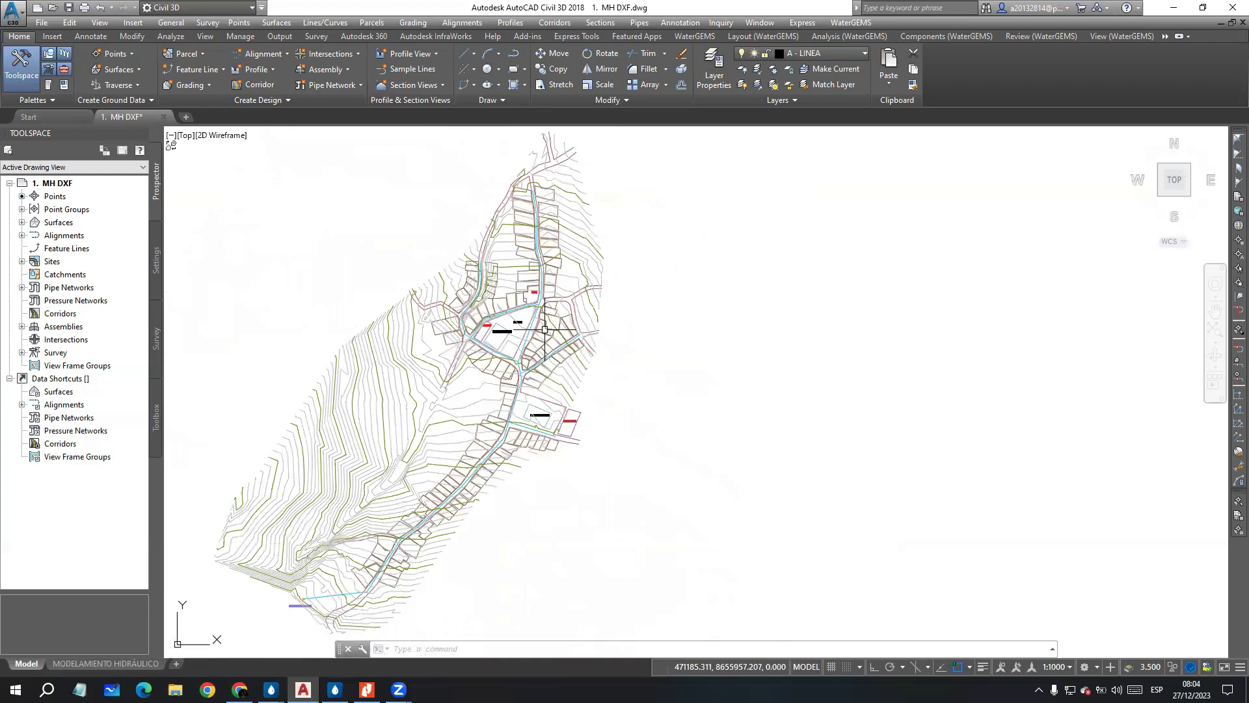
scroll(534, 364, "up", 2)
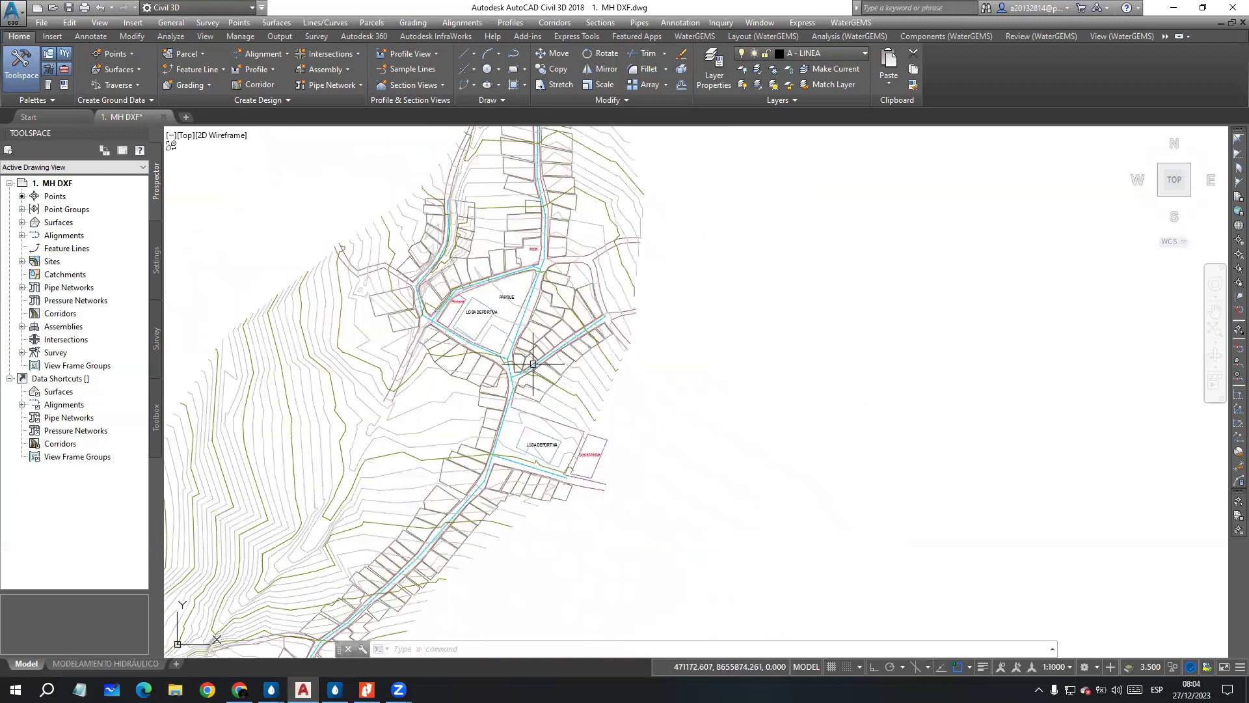
scroll(512, 467, "down", 2)
scroll(312, 602, "up", 2)
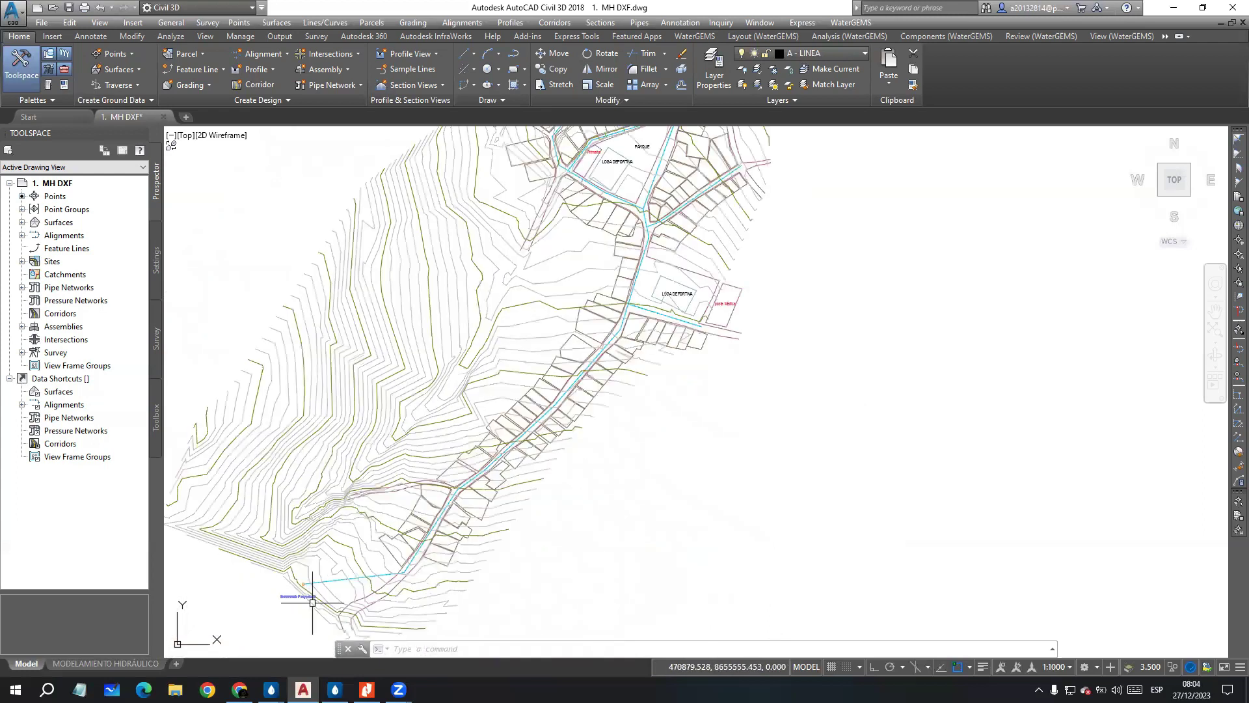
scroll(312, 603, "up", 3)
scroll(345, 525, "down", 3)
mouse_move(452, 460)
middle_mouse_down()
mouse_move(626, 460)
mouse_move(428, 643)
middle_mouse_up()
scroll(656, 280, "up", 2)
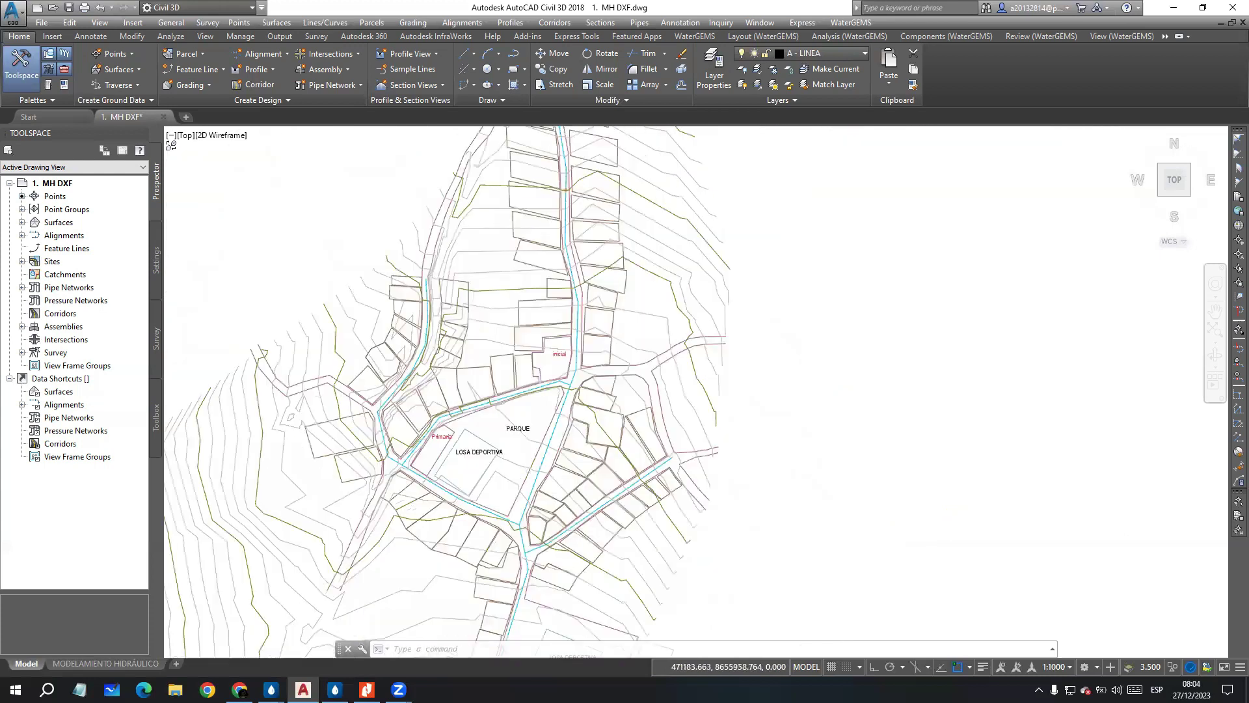
scroll(534, 375, "down", 4)
middle_click_drag(534, 375, 579, 316)
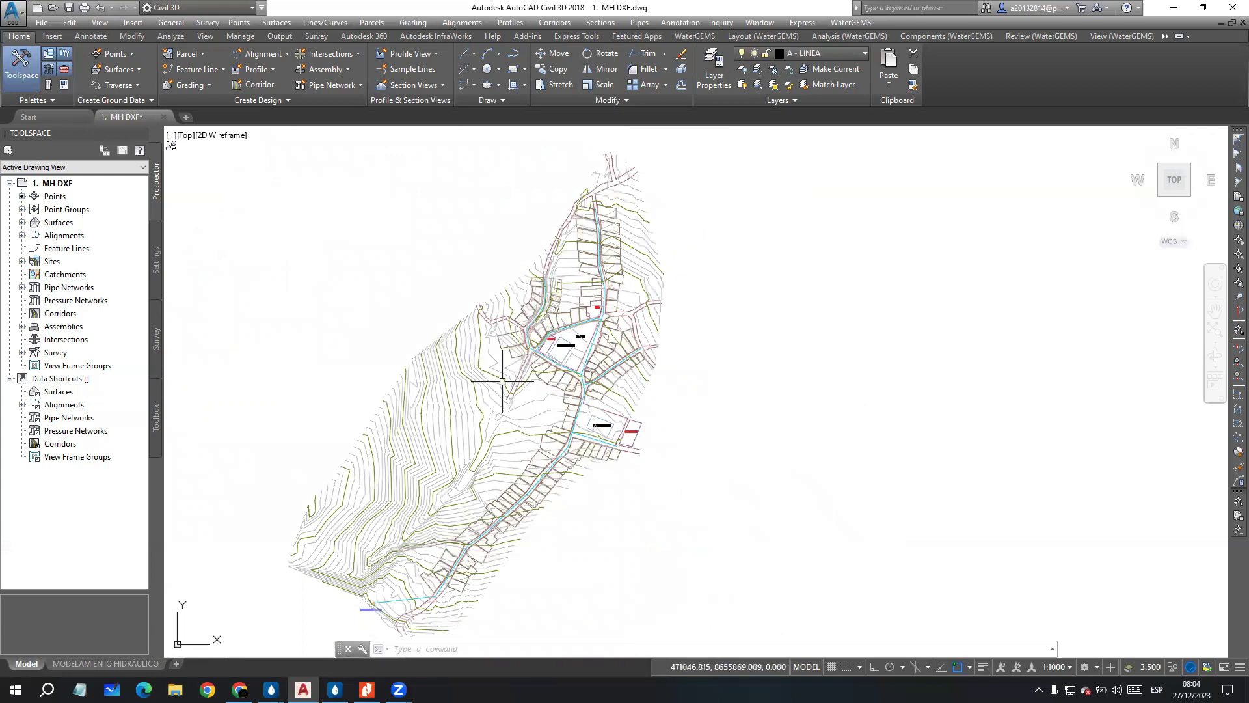
Step: Highlight the terrain surface's contours by selecting it, and clear the selection
left_click(457, 383)
mouse_move(457, 382)
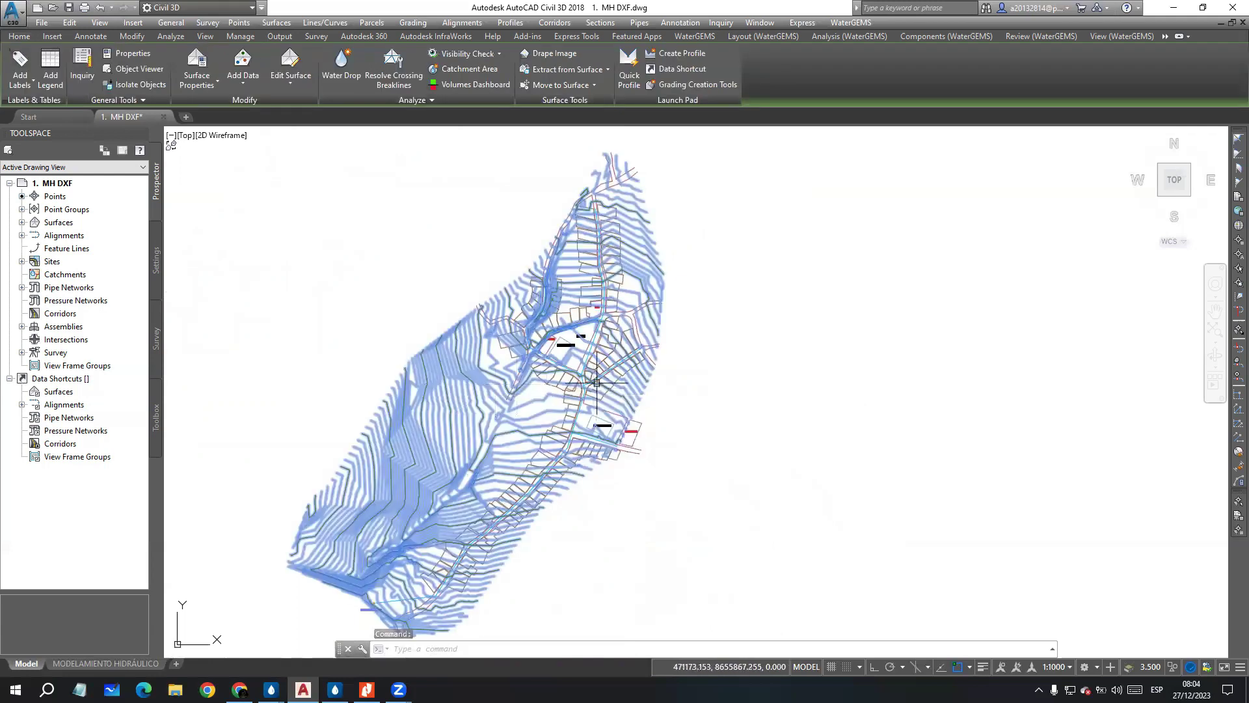
key("Escape")
key("Escape")
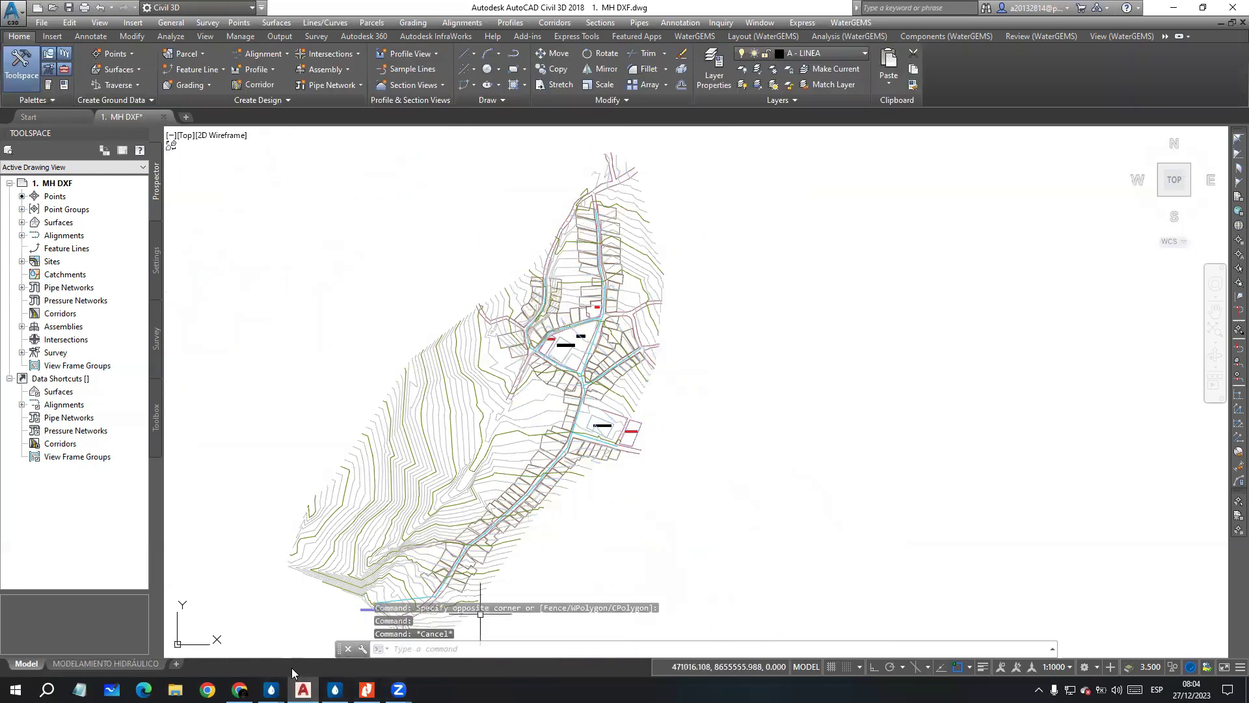
Step: Switch between the empty Untitled1.wtg project in WaterGEMS and the 1. MH DXF drawing in Civil 3D to compare them
mouse_move(272, 689)
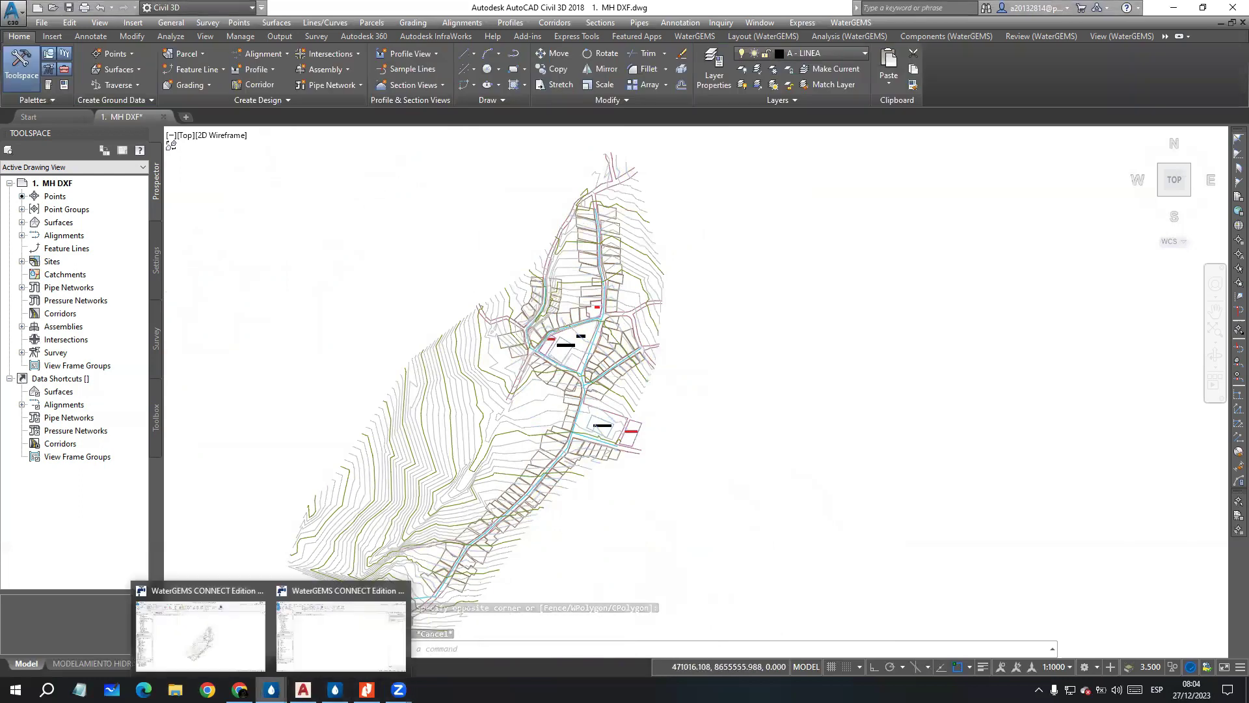
left_click(312, 636)
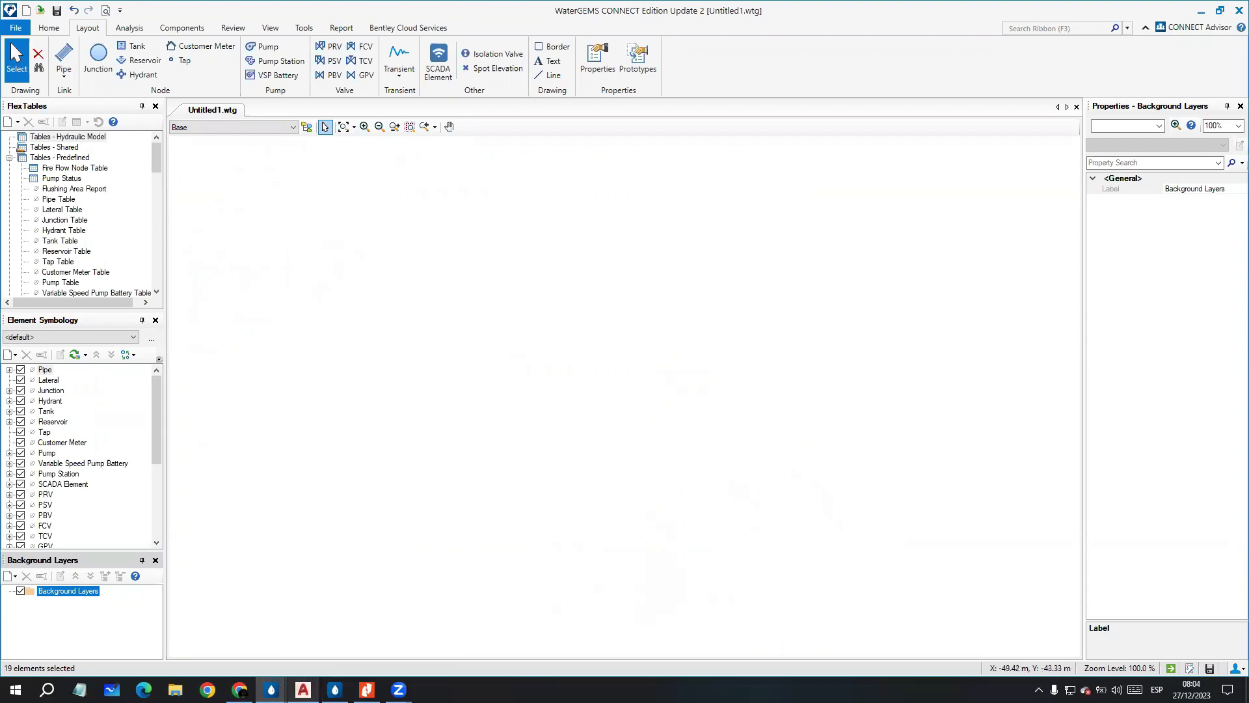
left_click(303, 689)
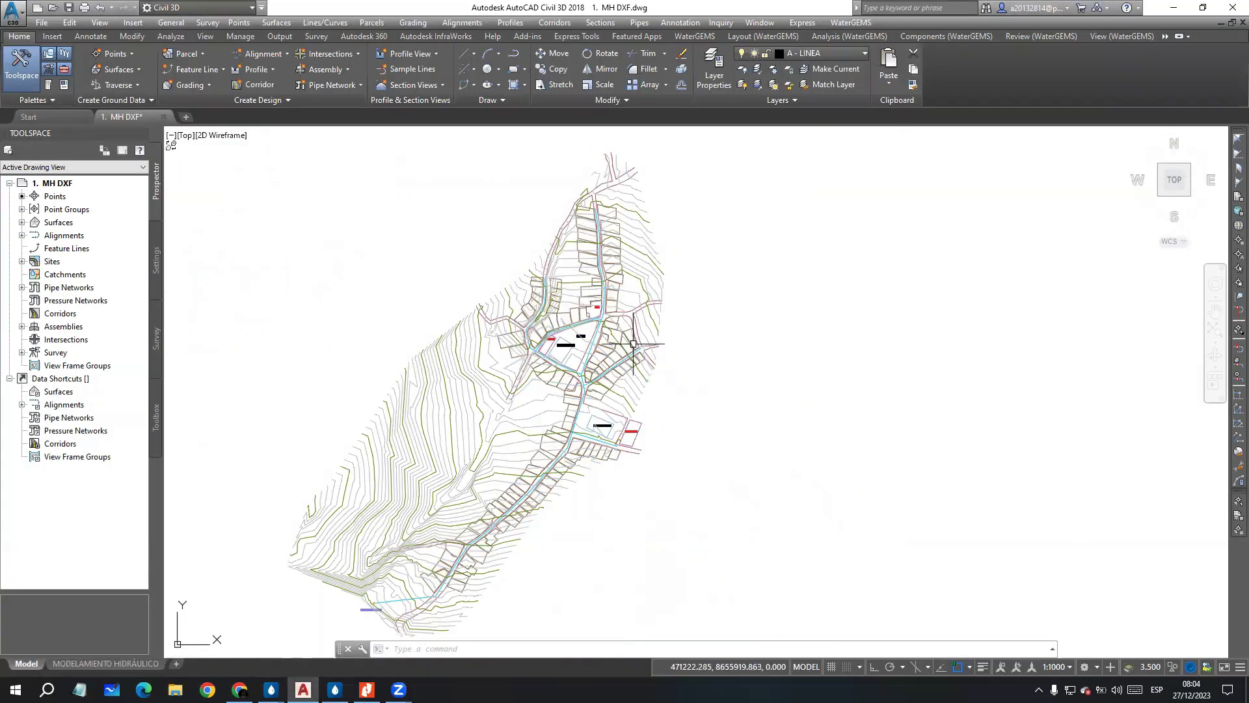
mouse_move(633, 344)
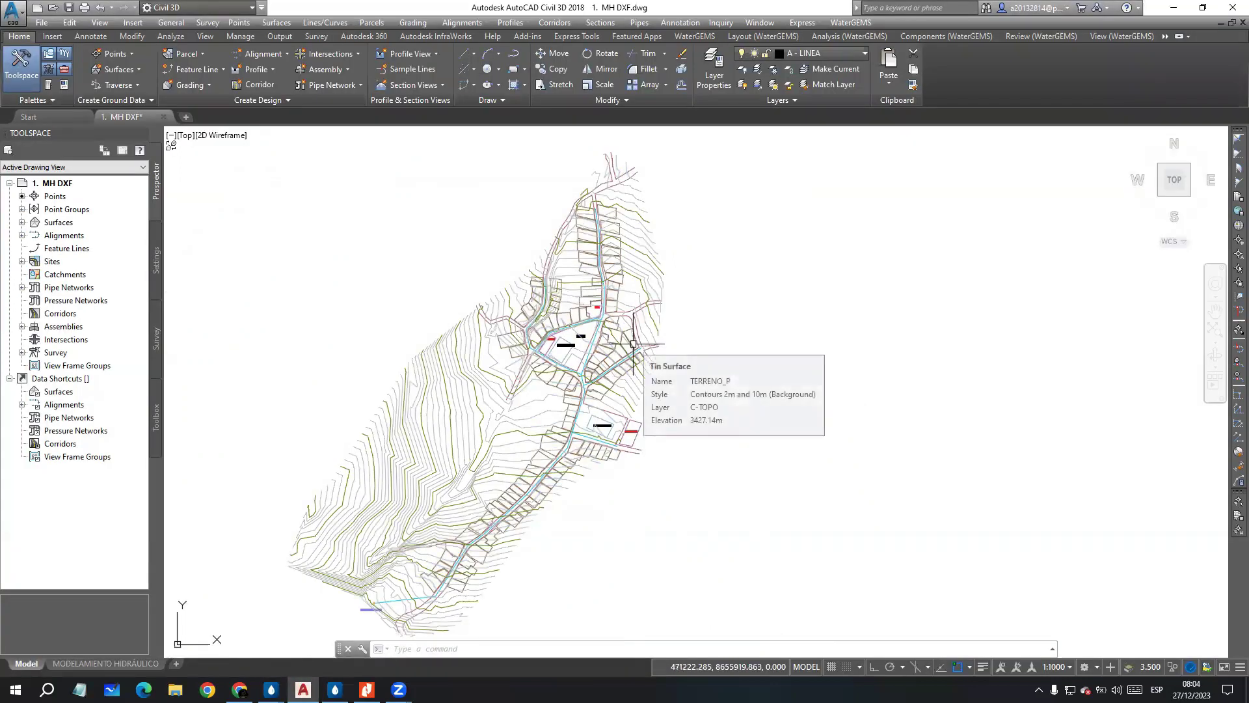
left_click(780, 423)
left_click(740, 287)
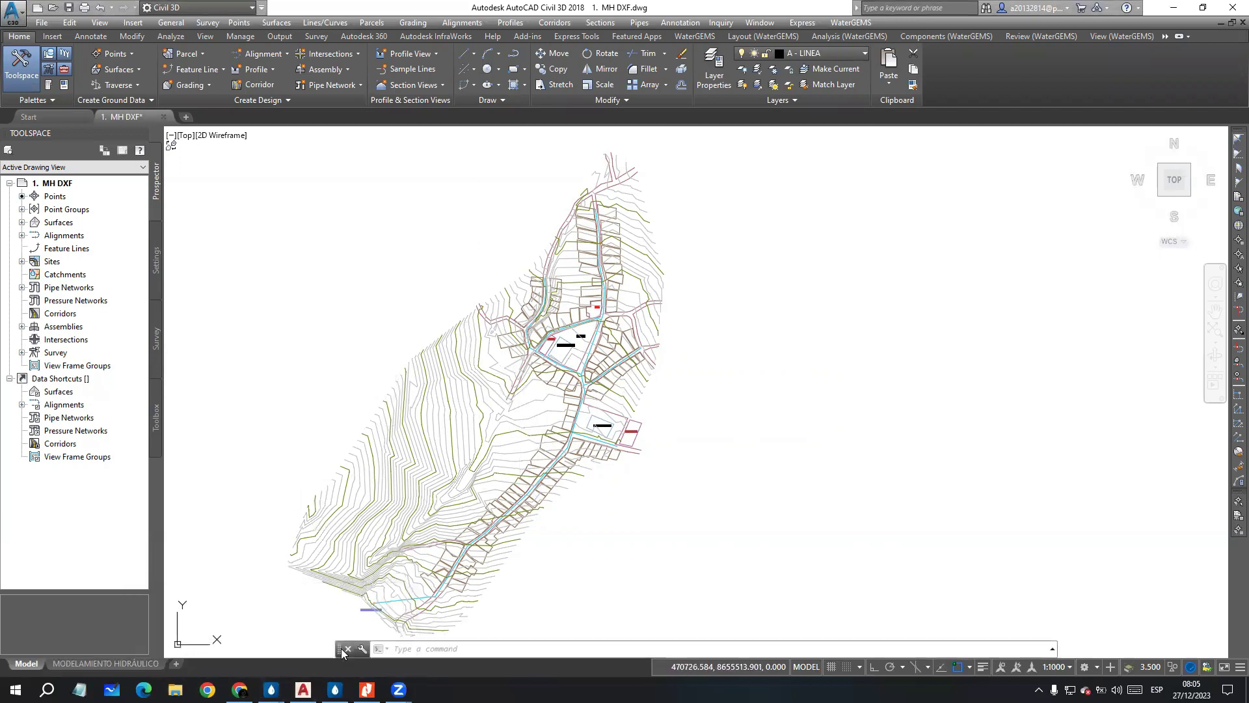
mouse_move(272, 689)
left_click(338, 623)
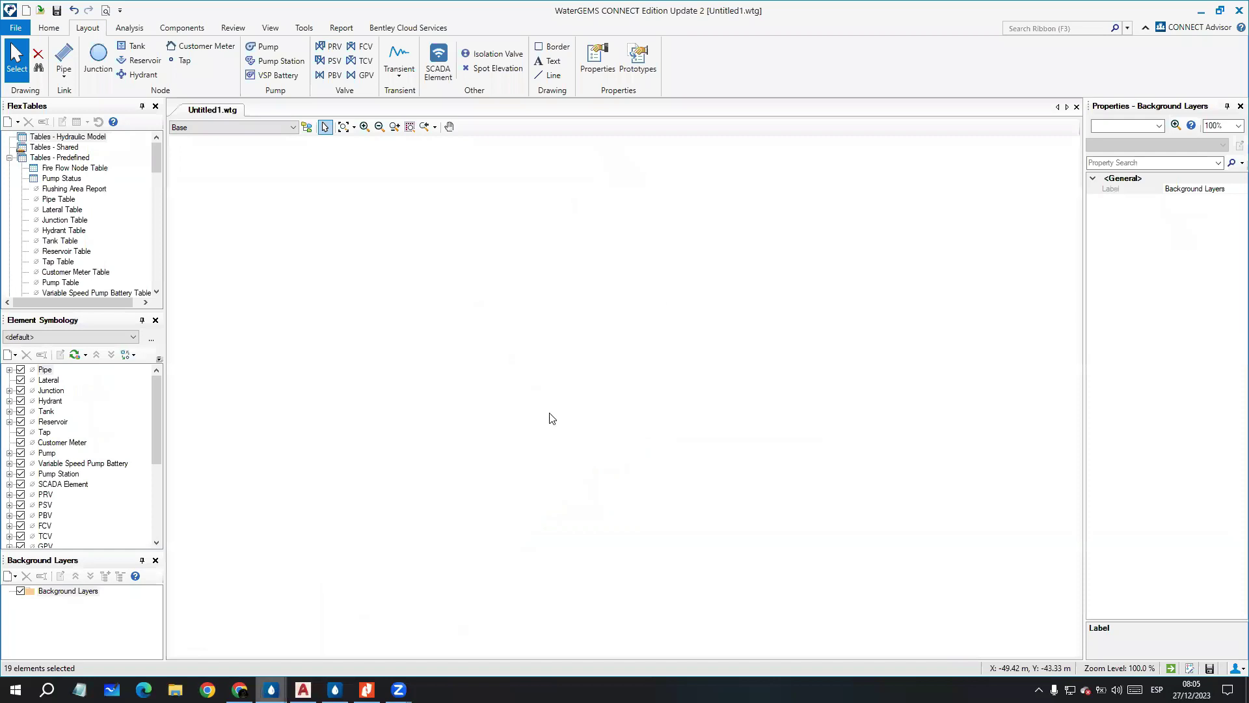
key("alt+Tab")
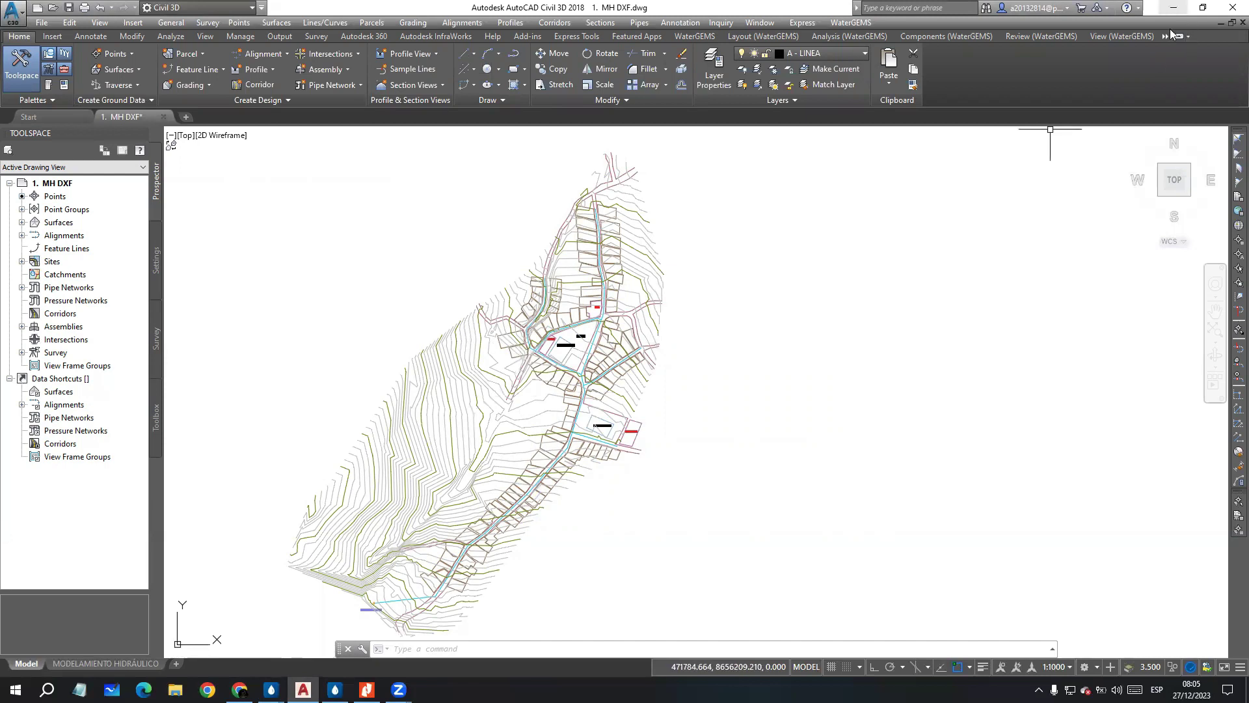
Step: Review the DXF files in the WaterGEMS folder on the desktop, and close the folder
key("super+d")
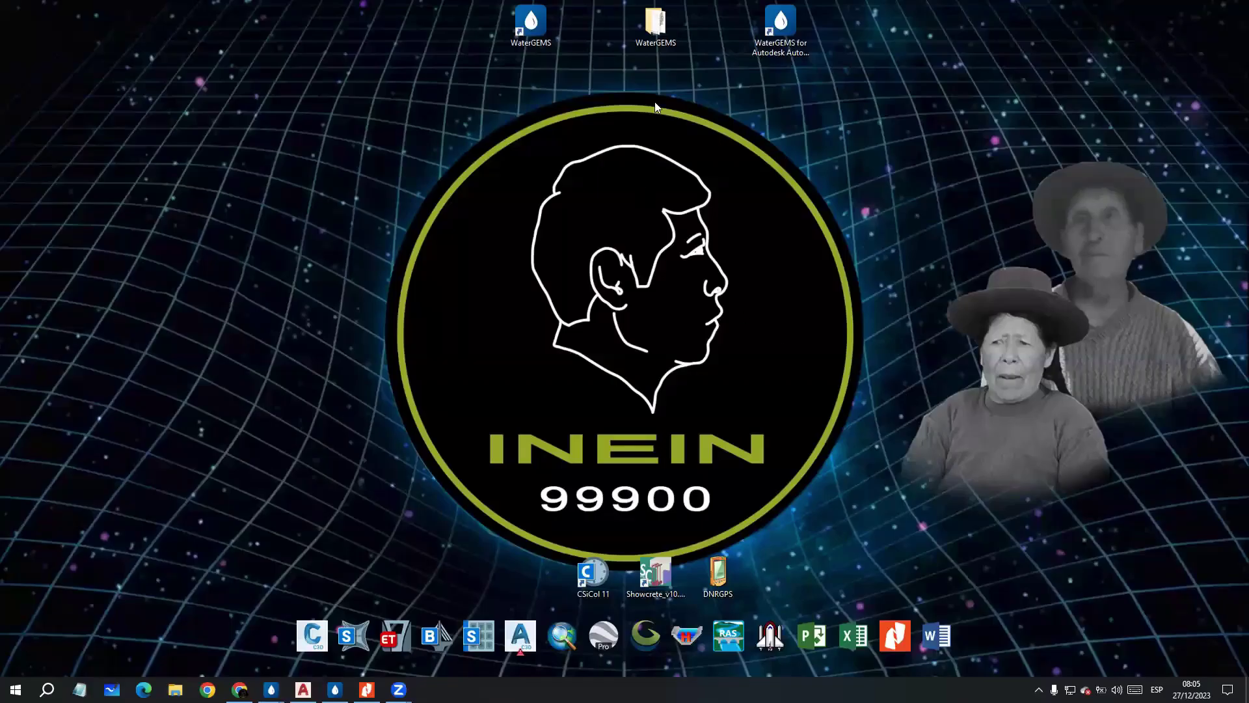
double_click(656, 25)
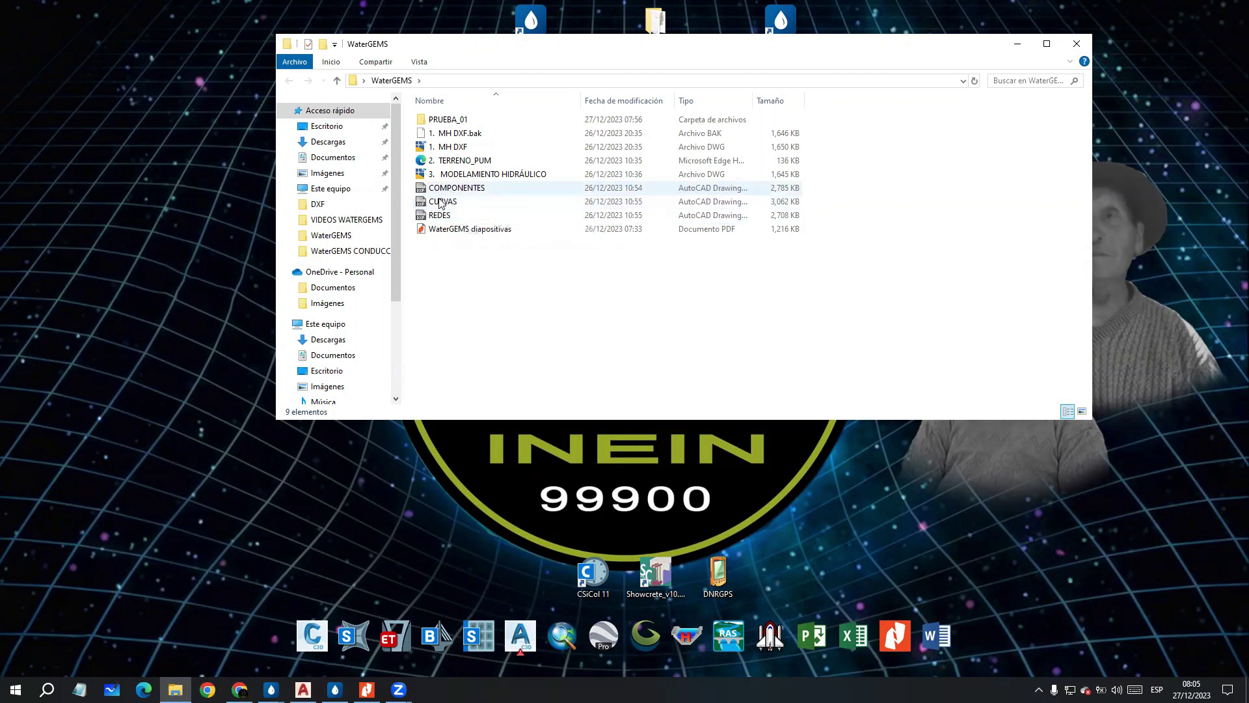
left_click(1076, 45)
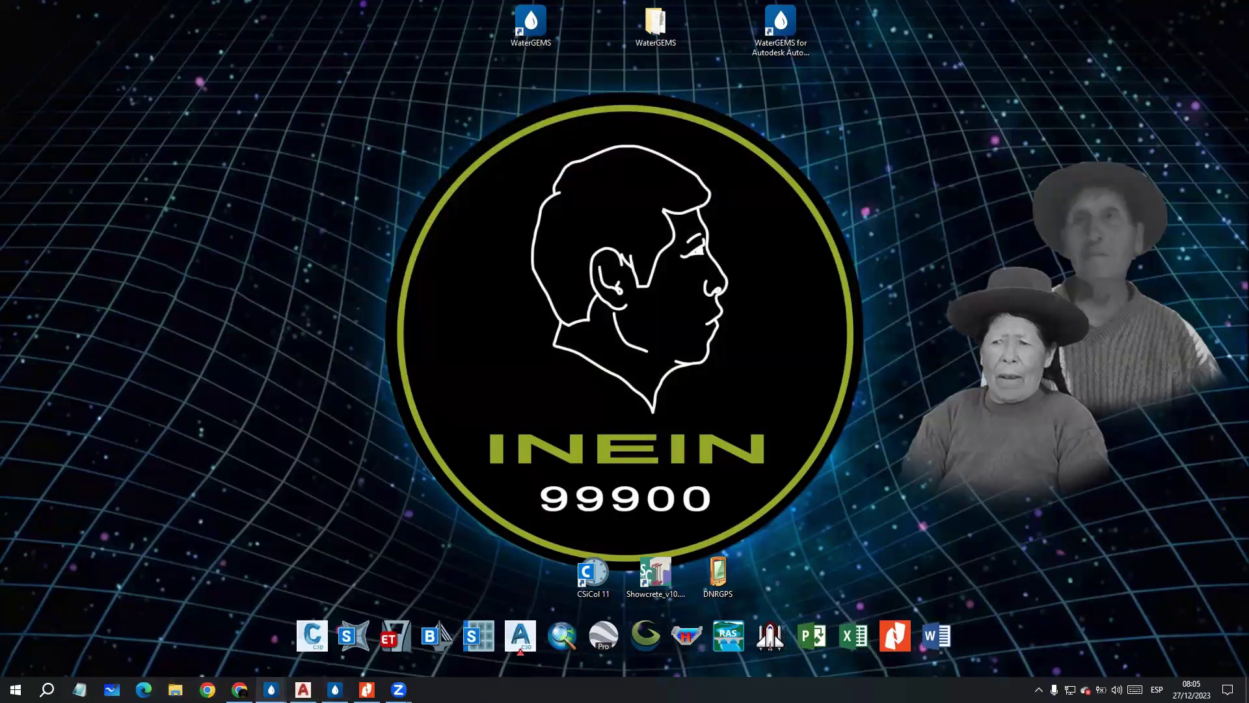
Step: Switch to WaterGEMS, add the REDES DXF file as a background layer in metres, and display its full extents
left_click(272, 690)
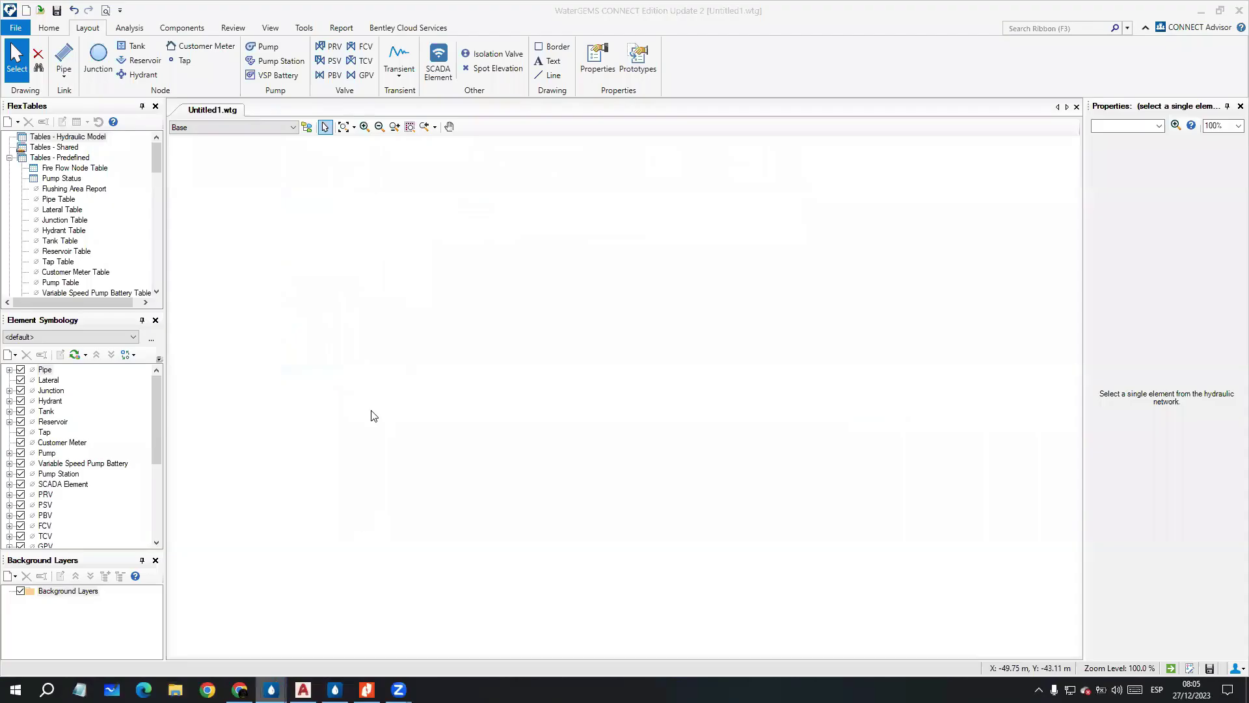
left_click(57, 596)
right_click(56, 596)
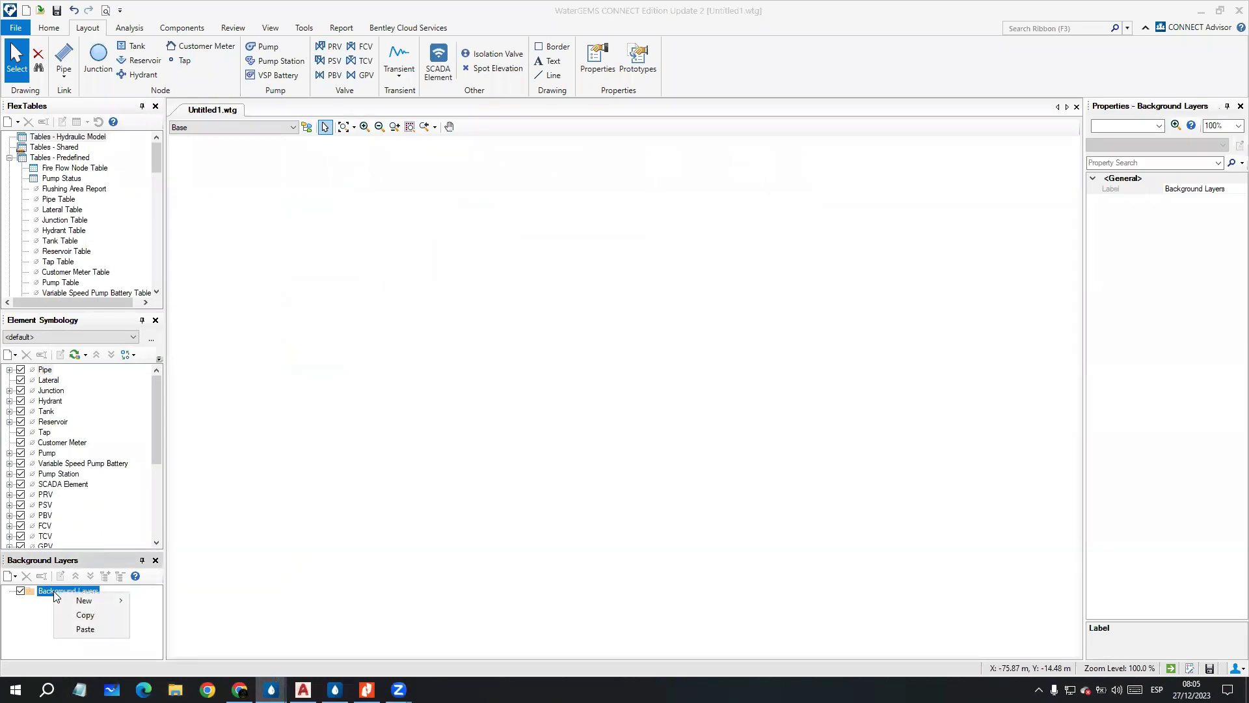
mouse_move(98, 602)
left_click(154, 600)
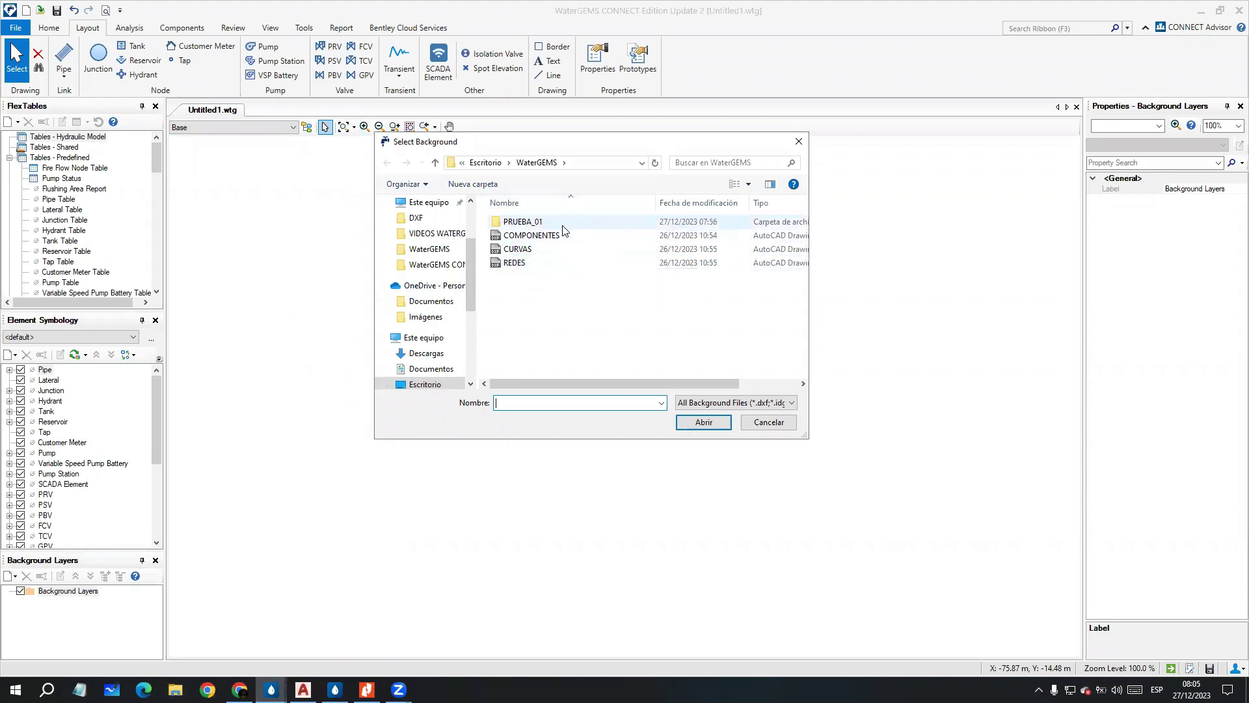
left_click(515, 264)
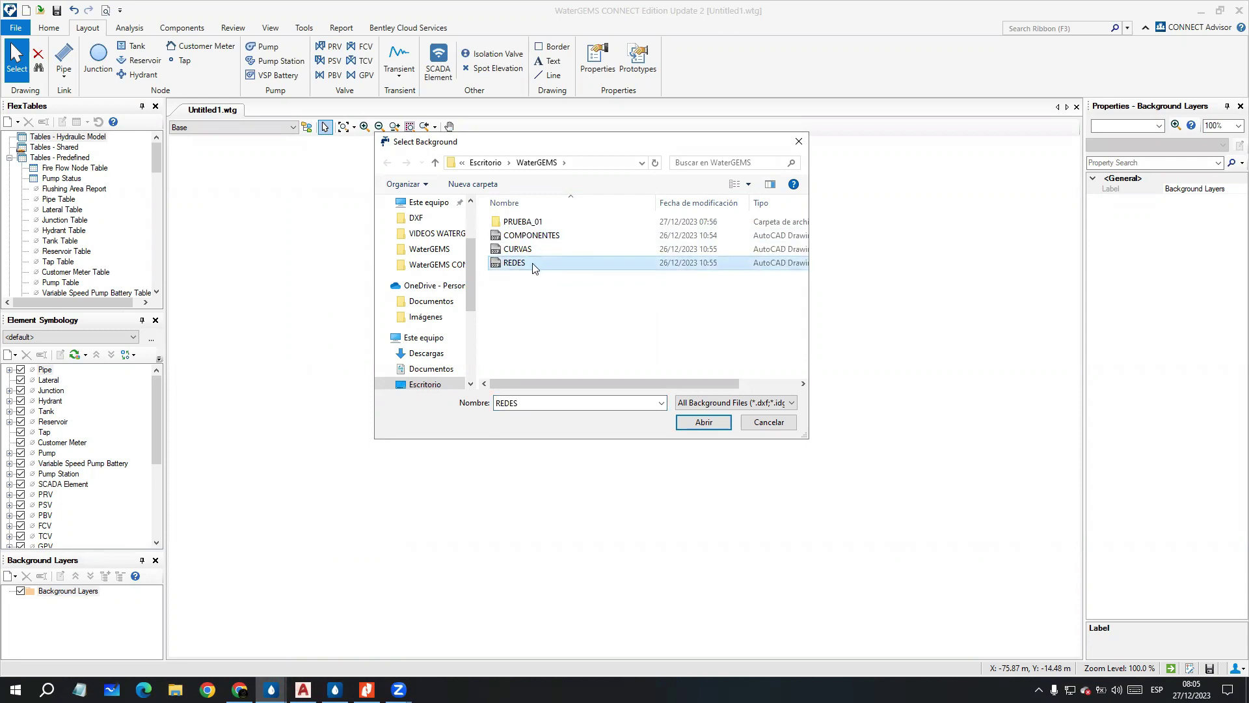
left_click(703, 423)
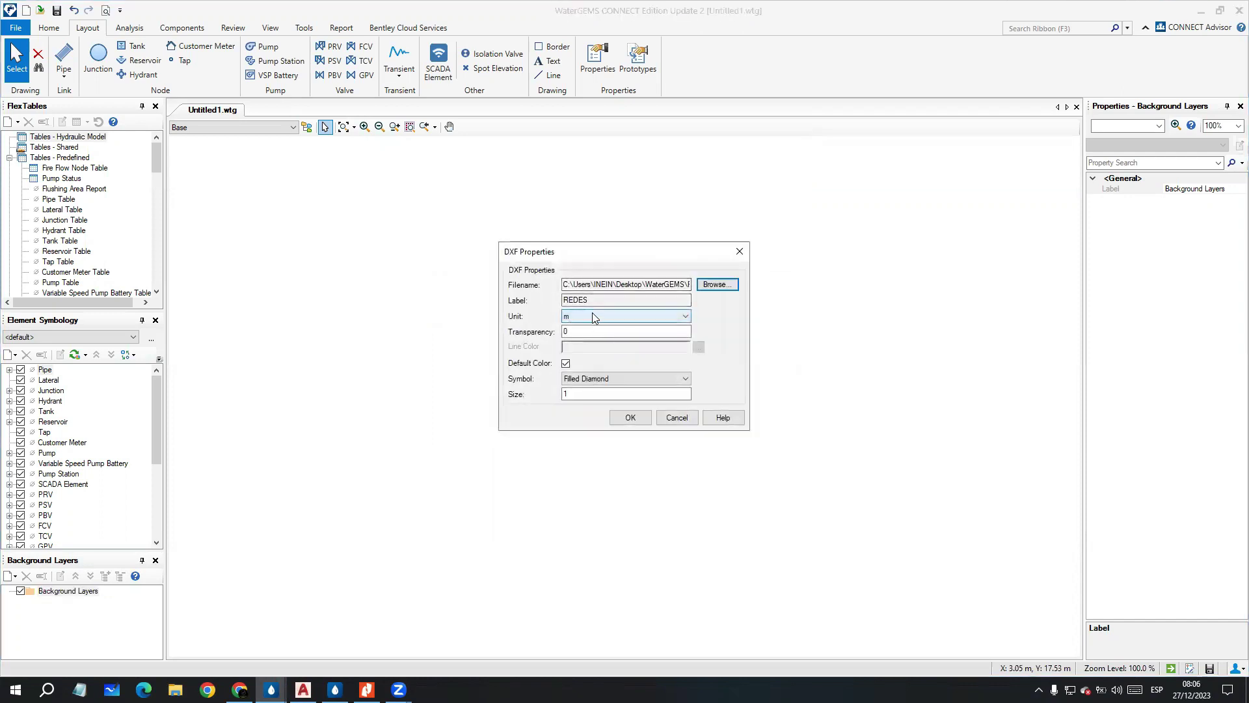
left_click(629, 418)
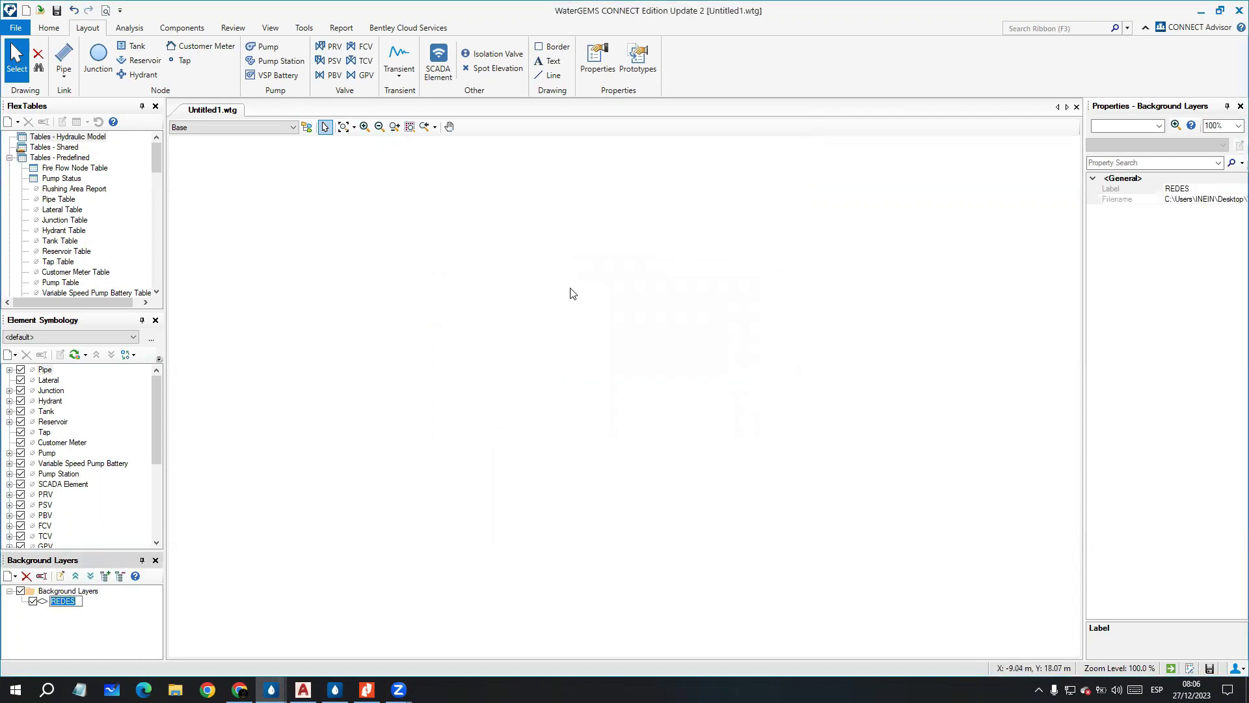
left_click(581, 322)
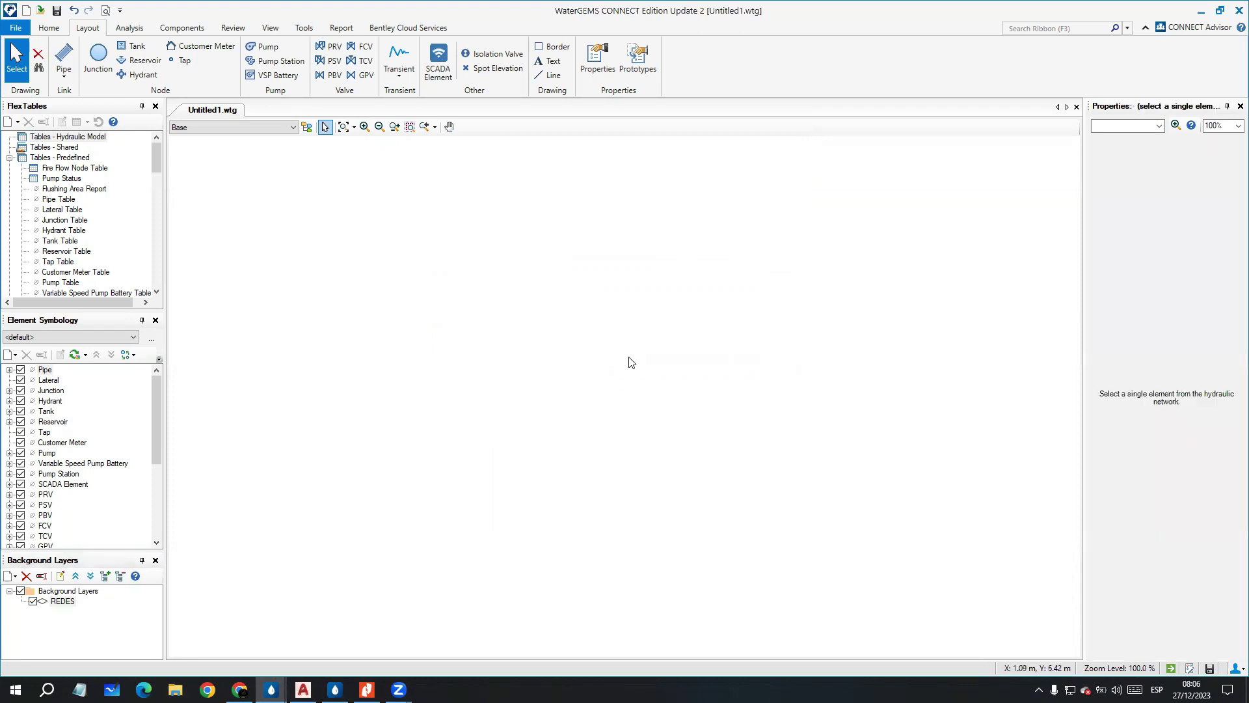
left_click(345, 128)
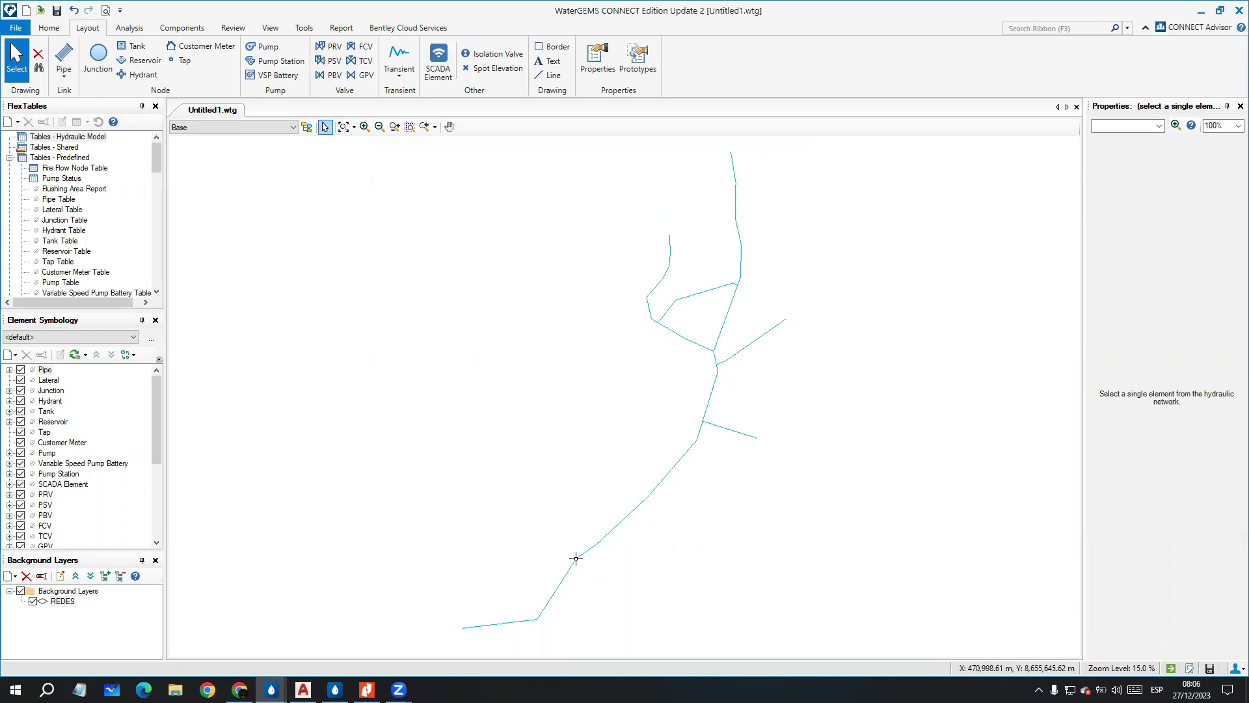
left_click_drag(576, 558, 593, 504)
Step: Add the COMPONENTES DXF file from the WaterGEMS folder as a background layer in metres
left_click(69, 591)
right_click(69, 593)
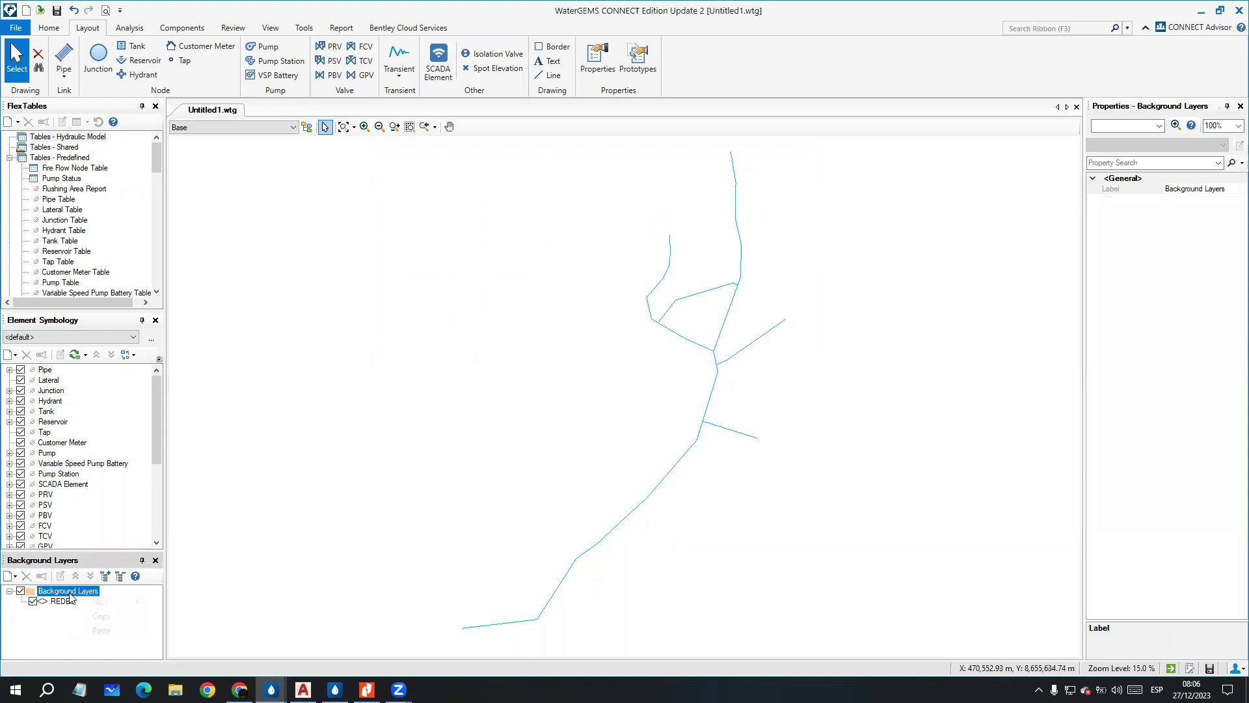
mouse_move(130, 601)
left_click(189, 601)
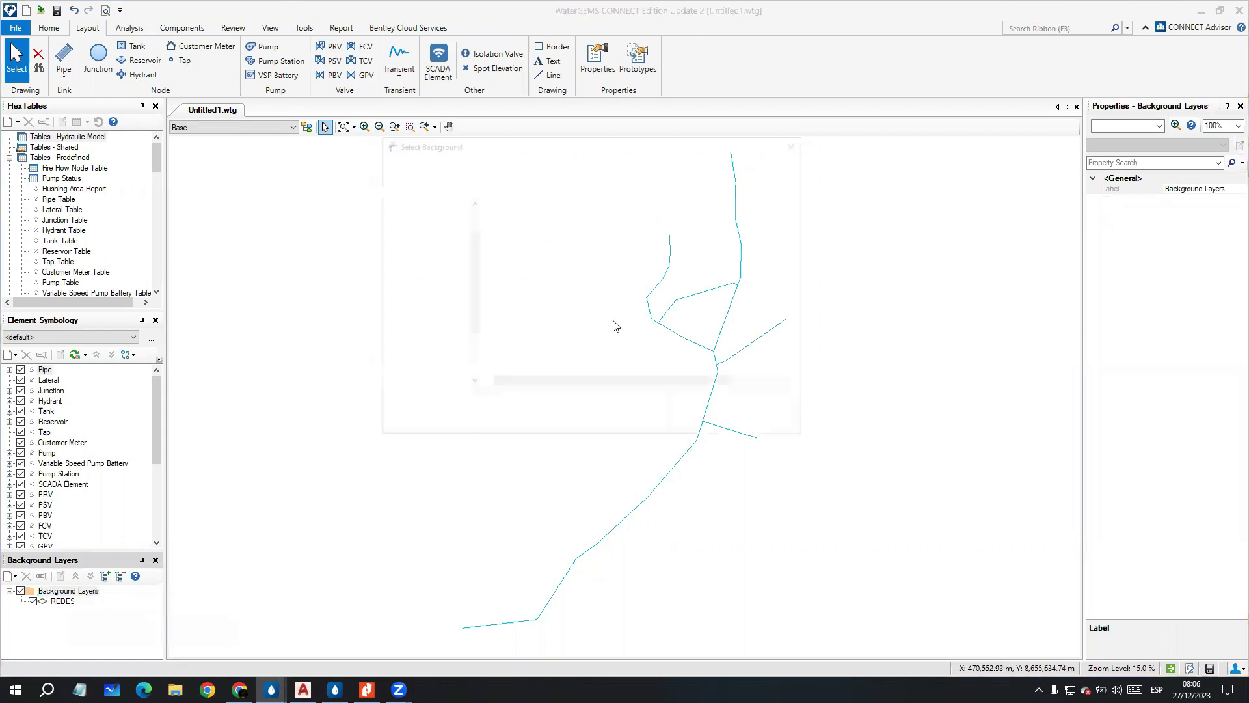
left_click(524, 235)
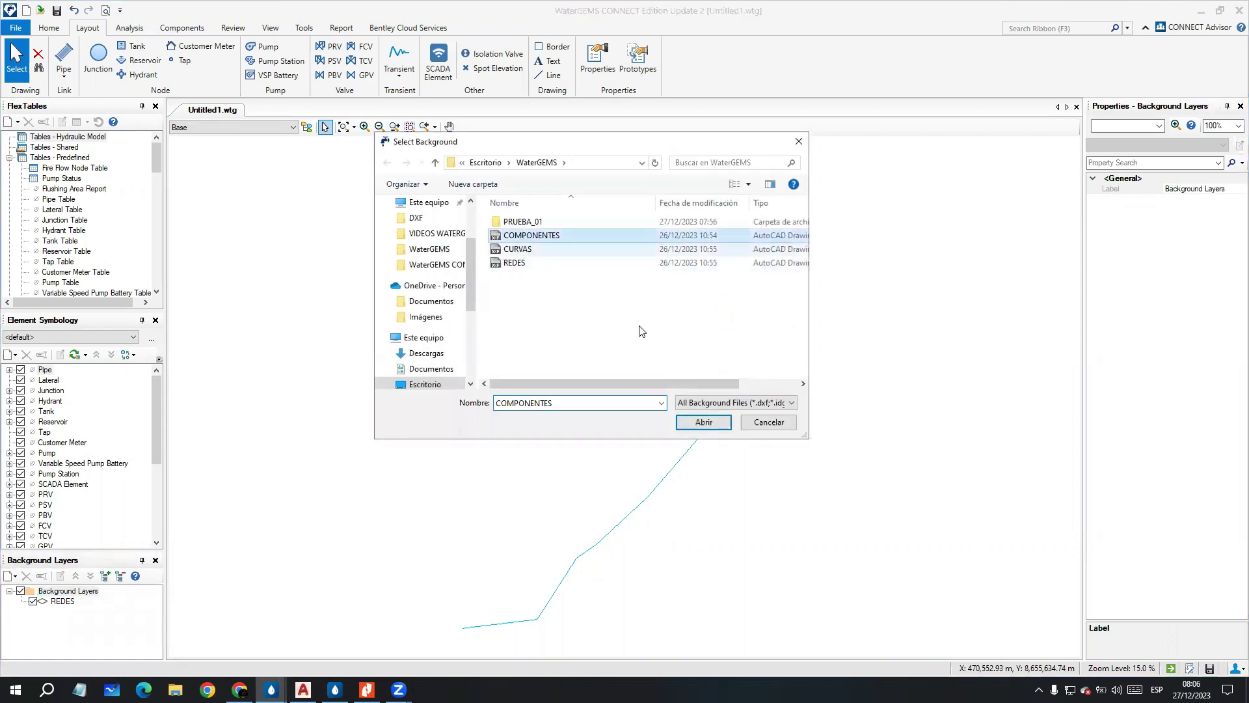
left_click(703, 422)
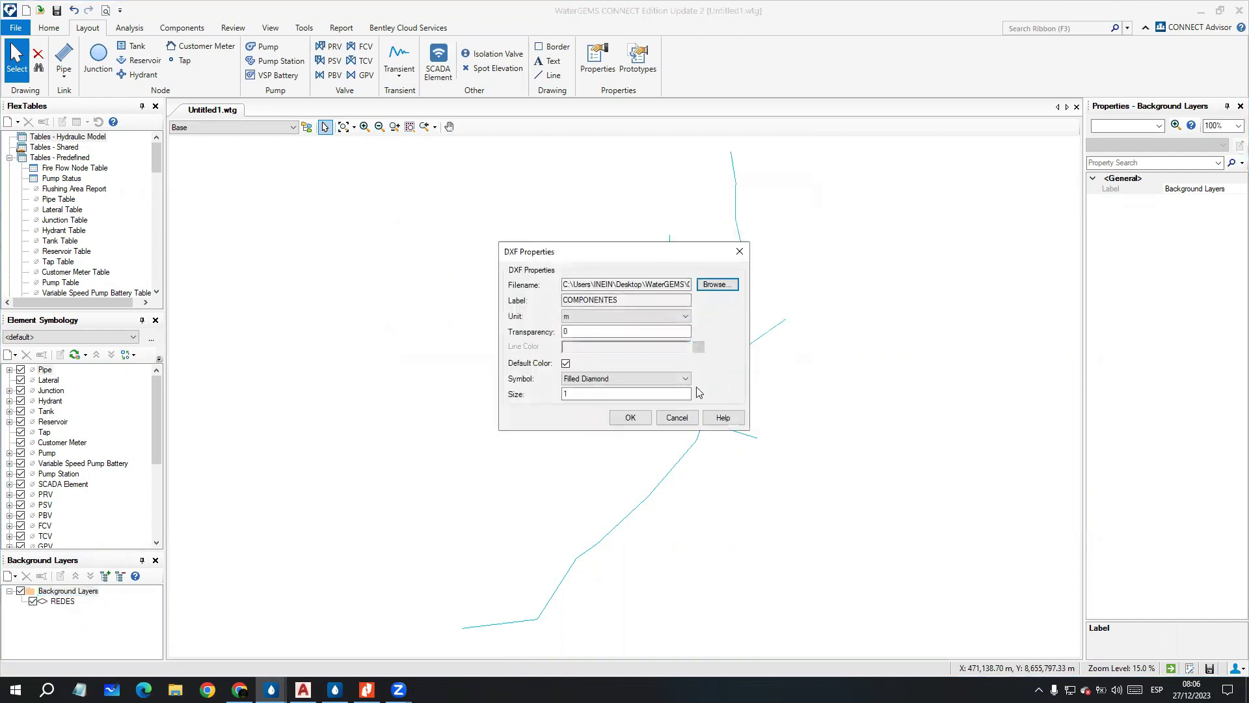
left_click(636, 417)
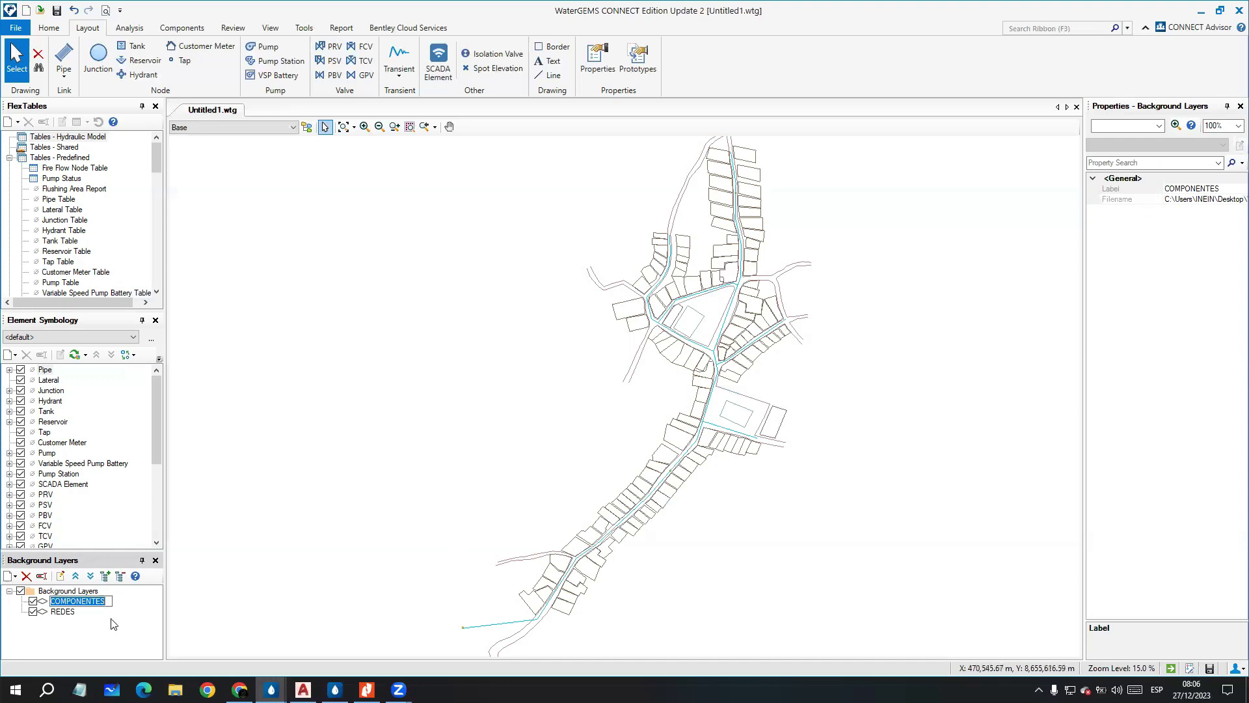
Step: Add the CURVAS DXF file from the WaterGEMS folder as a background layer in metres, and clear the layer selection
left_click(93, 592)
right_click(95, 596)
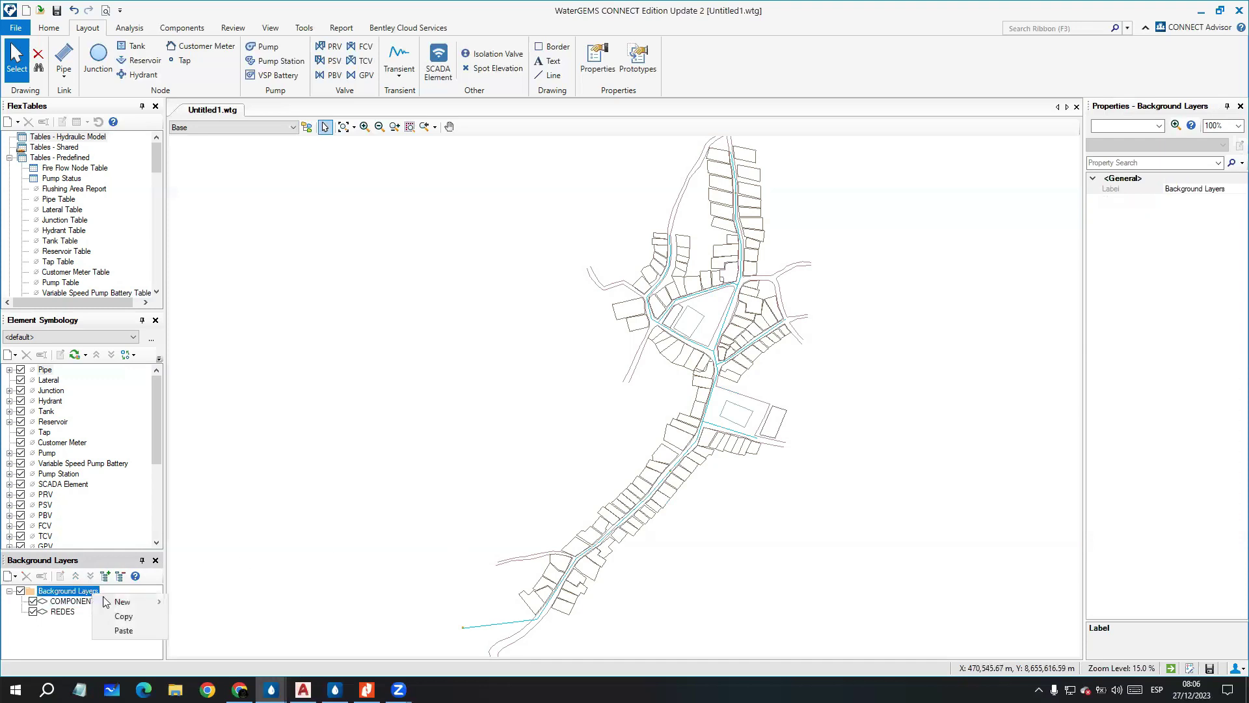
mouse_move(140, 602)
left_click(199, 603)
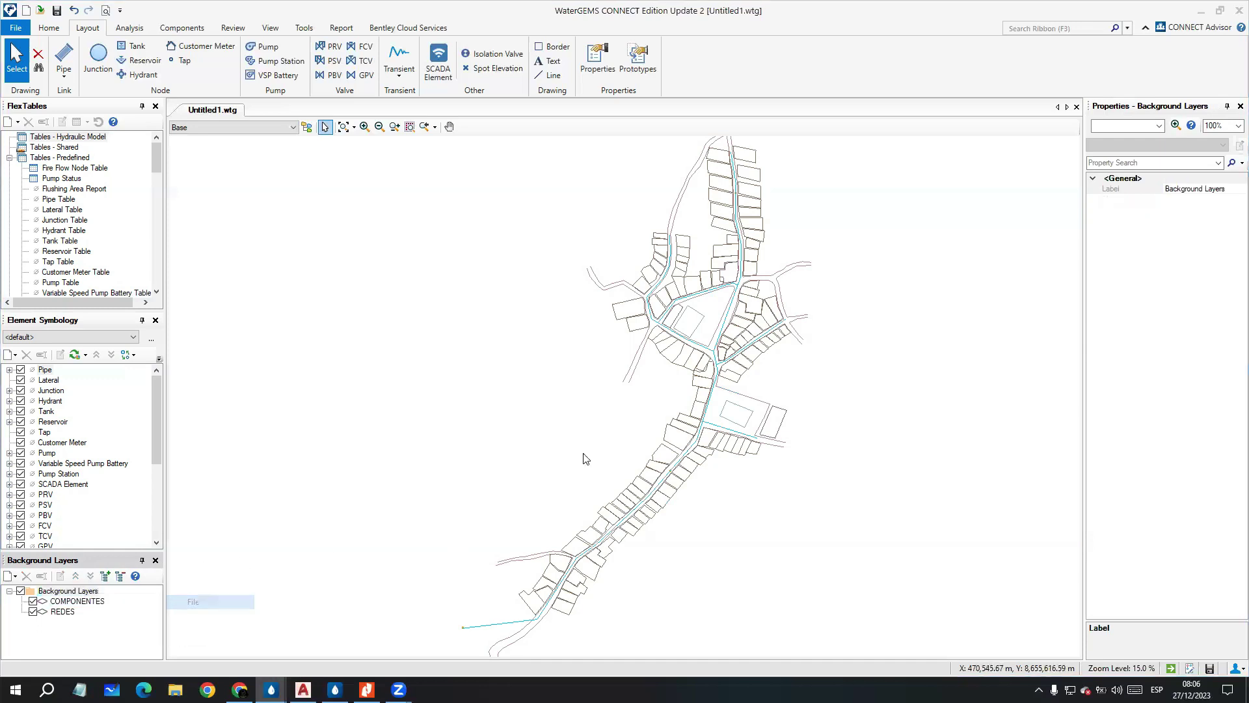
left_click(534, 249)
left_click(703, 421)
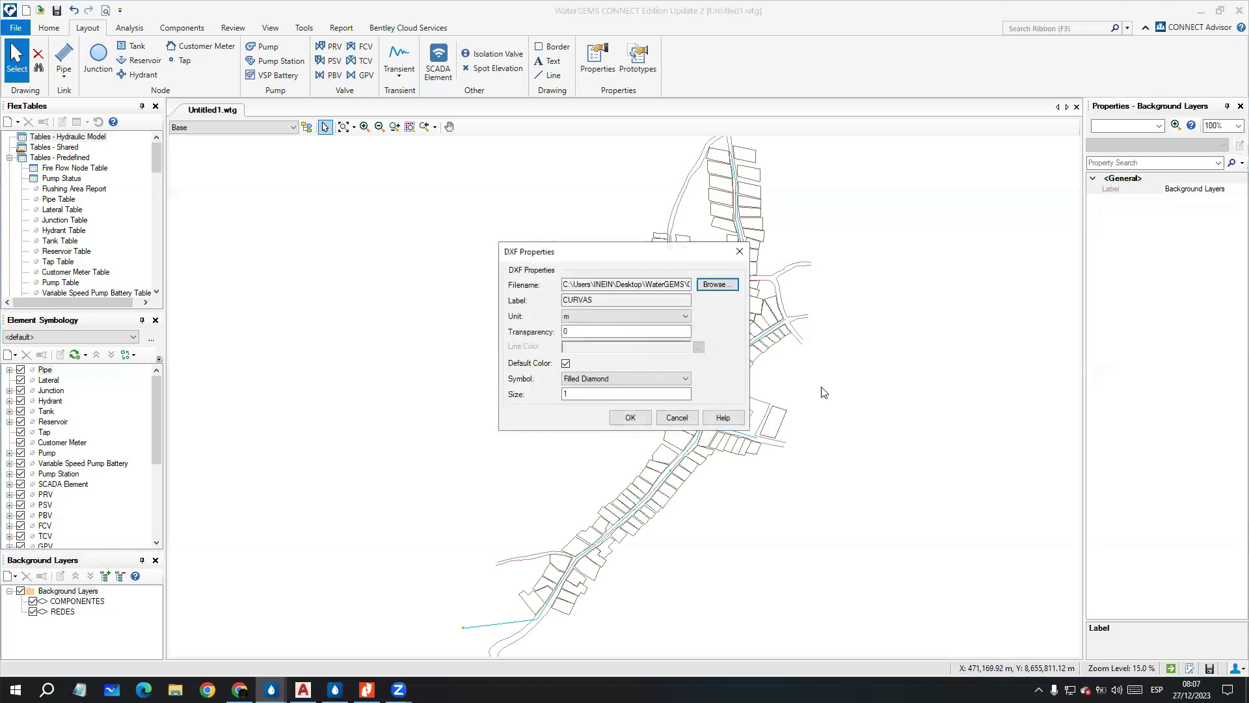
left_click(634, 417)
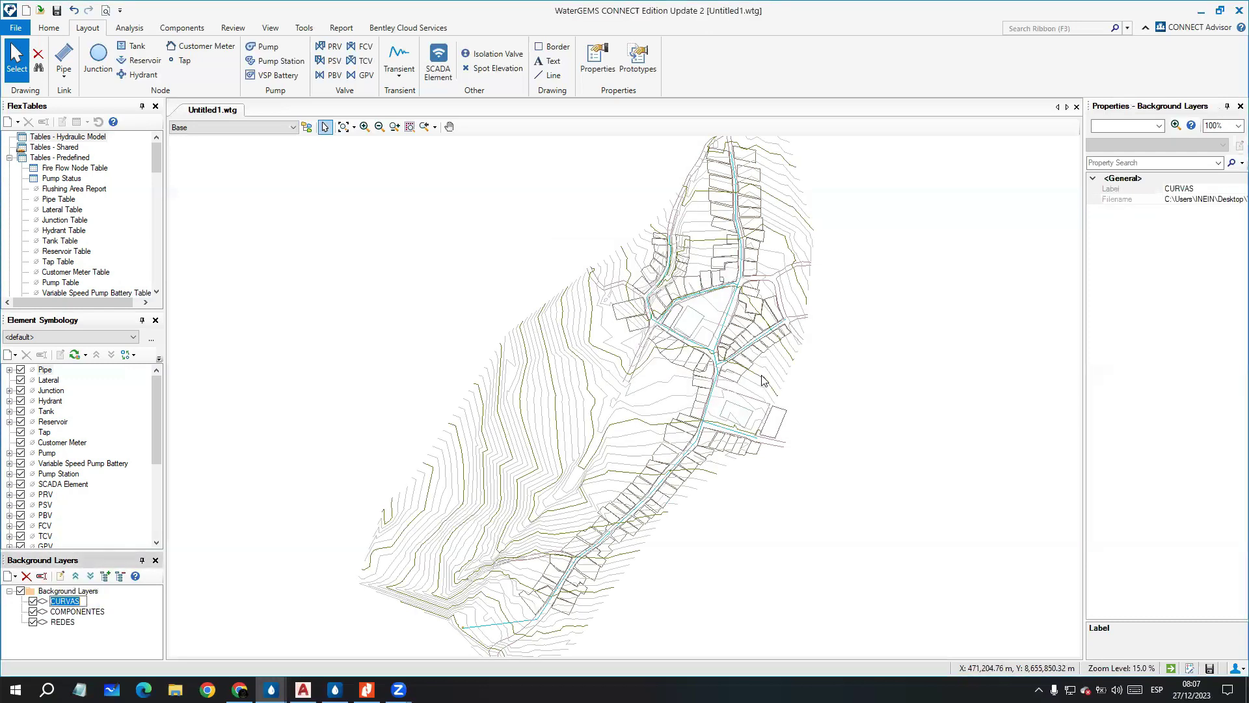
left_click(858, 423)
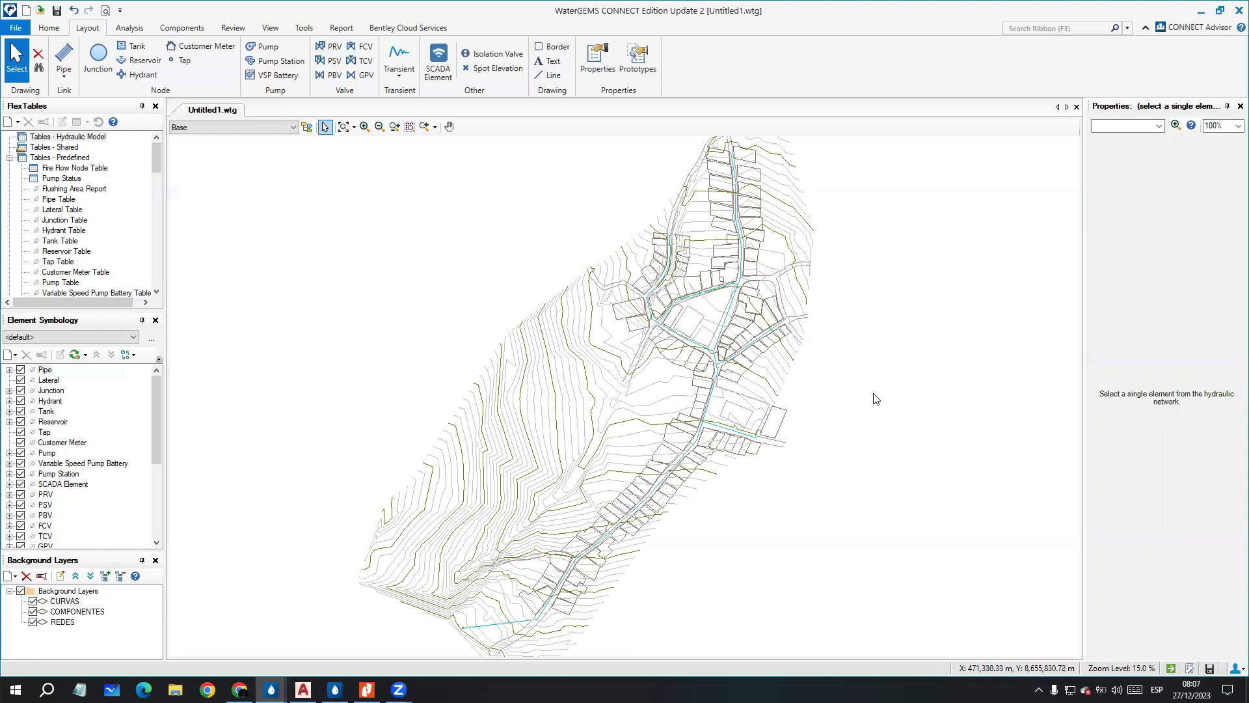
scroll(838, 496, "down", 1)
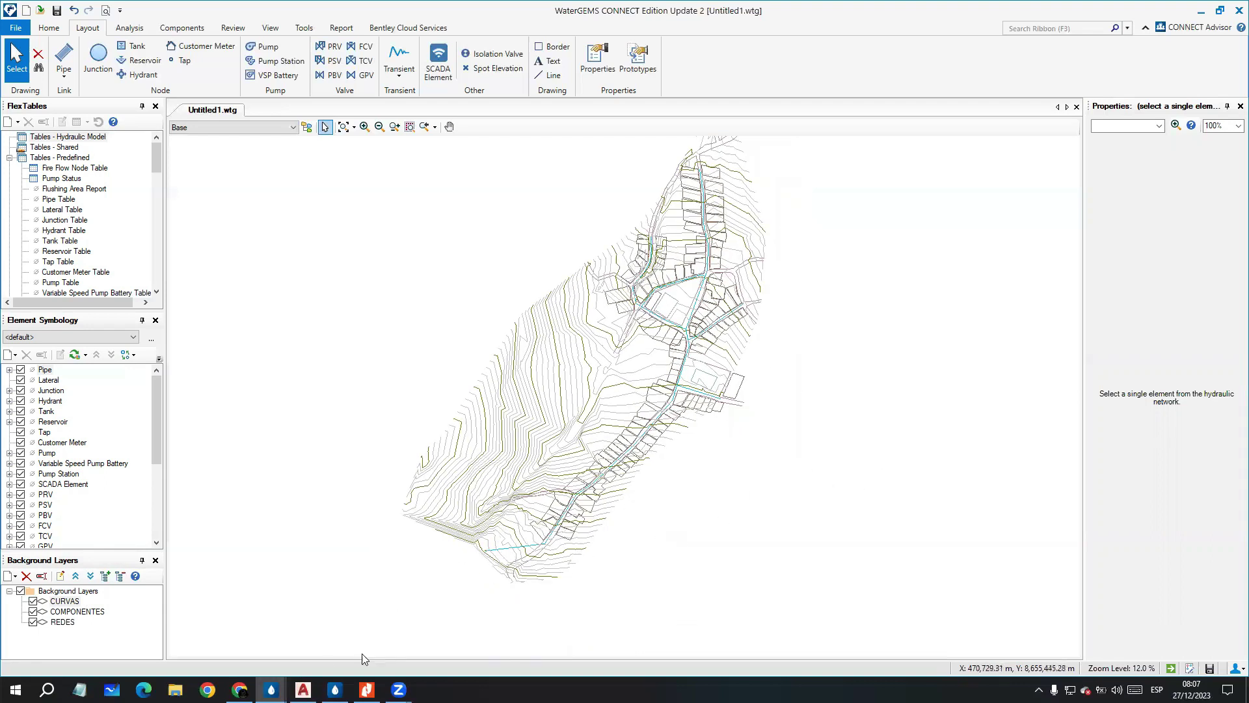
Step: Switch to the 1. MH DXF drawing in Civil 3D and display the aerial map to compare the network and parcels with the imagery
left_click(303, 689)
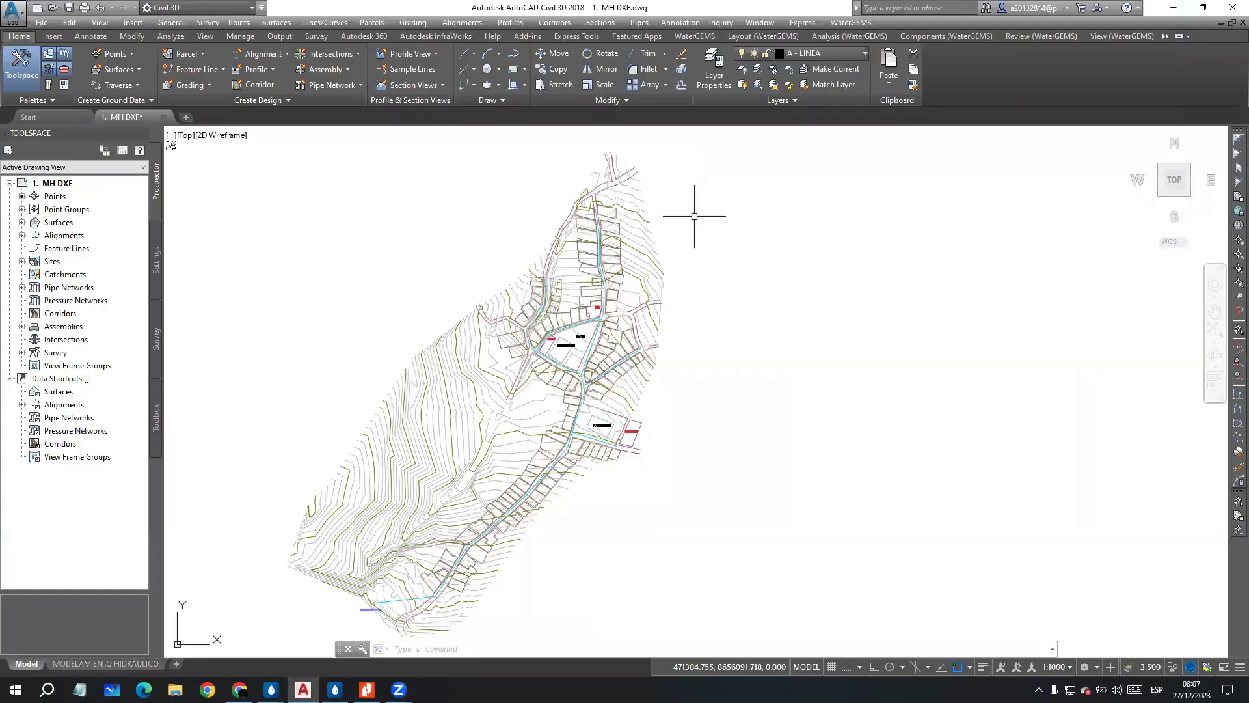
middle_click_drag(744, 339, 778, 262)
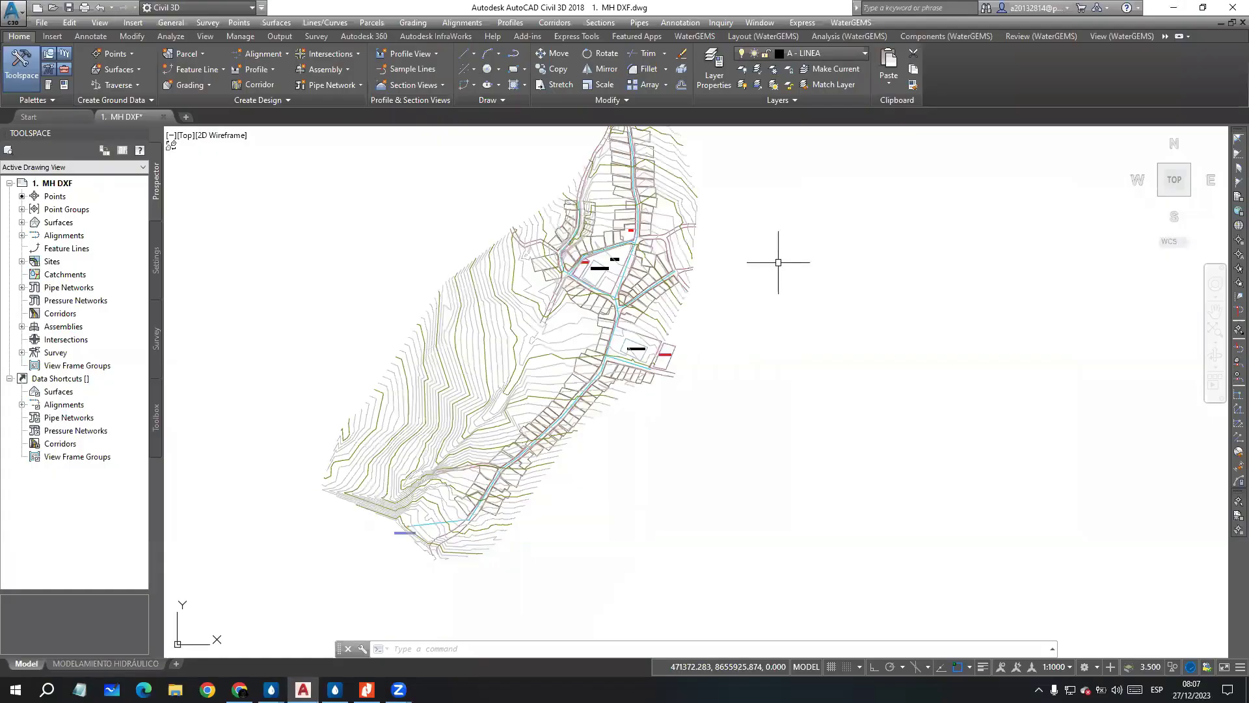
scroll(675, 363, "down", 2)
left_click(1165, 36)
left_click(1180, 78)
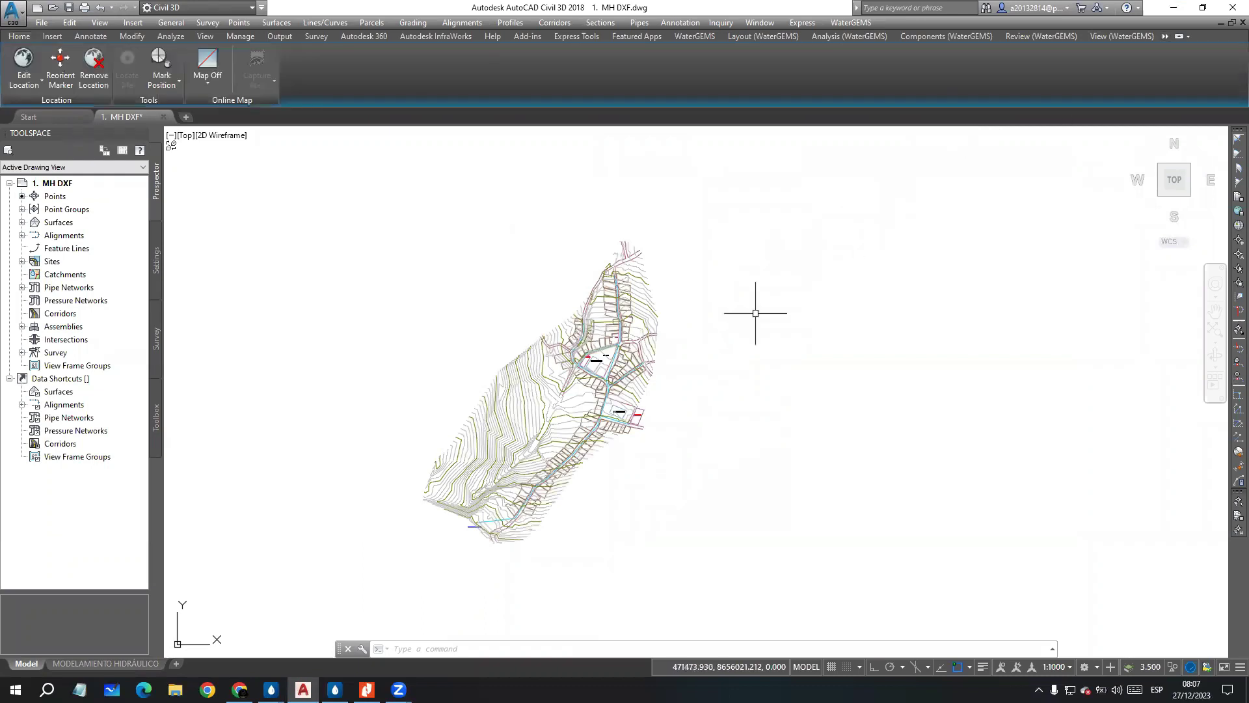
left_click(208, 73)
left_click(225, 132)
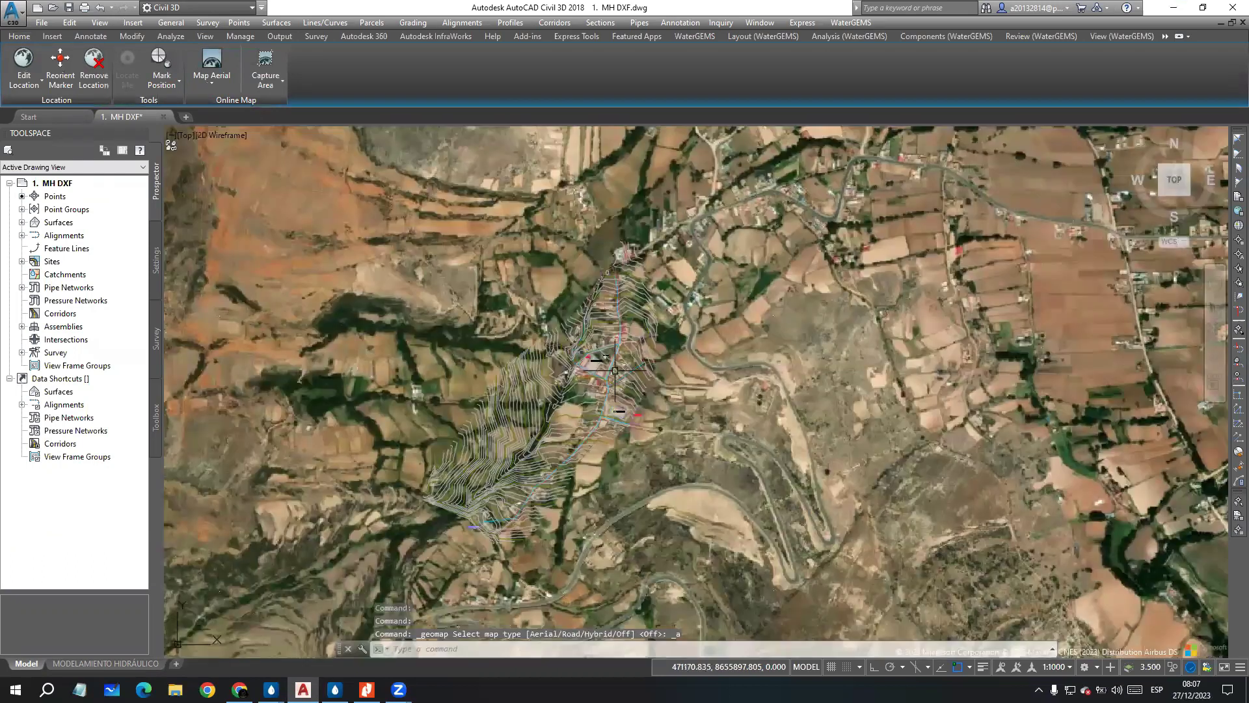
scroll(735, 361, "up", 5)
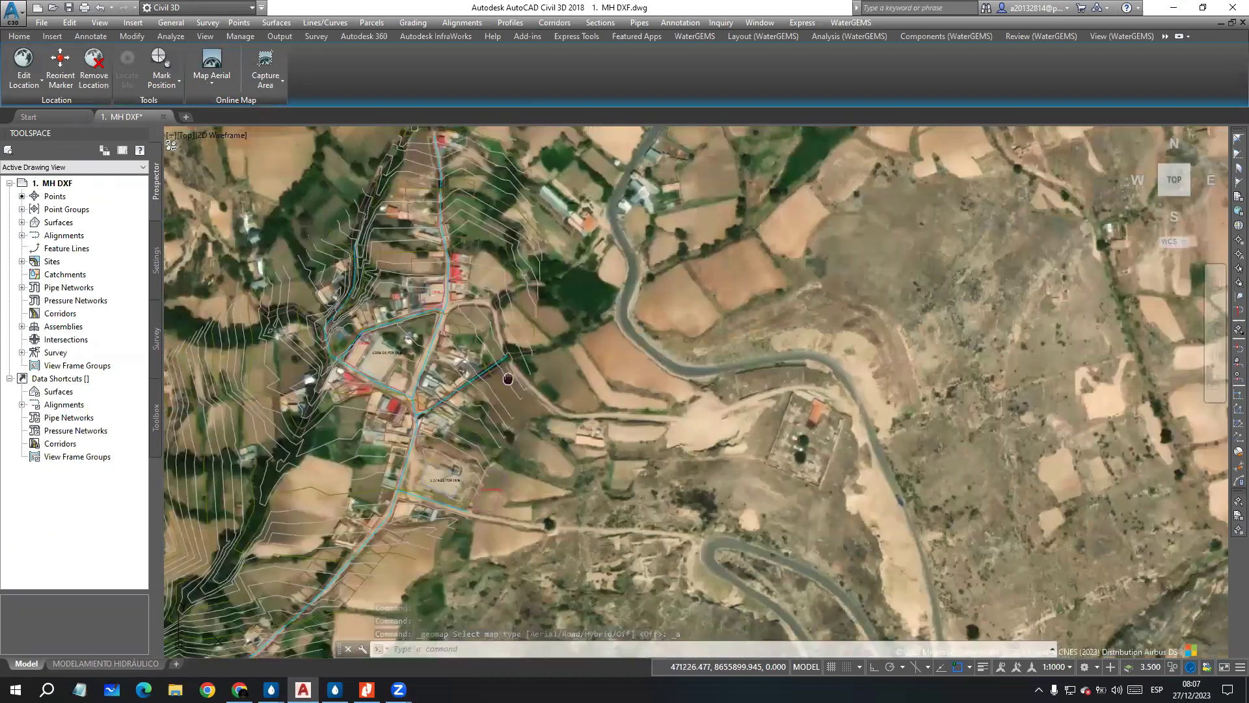
scroll(508, 378, "up", 4)
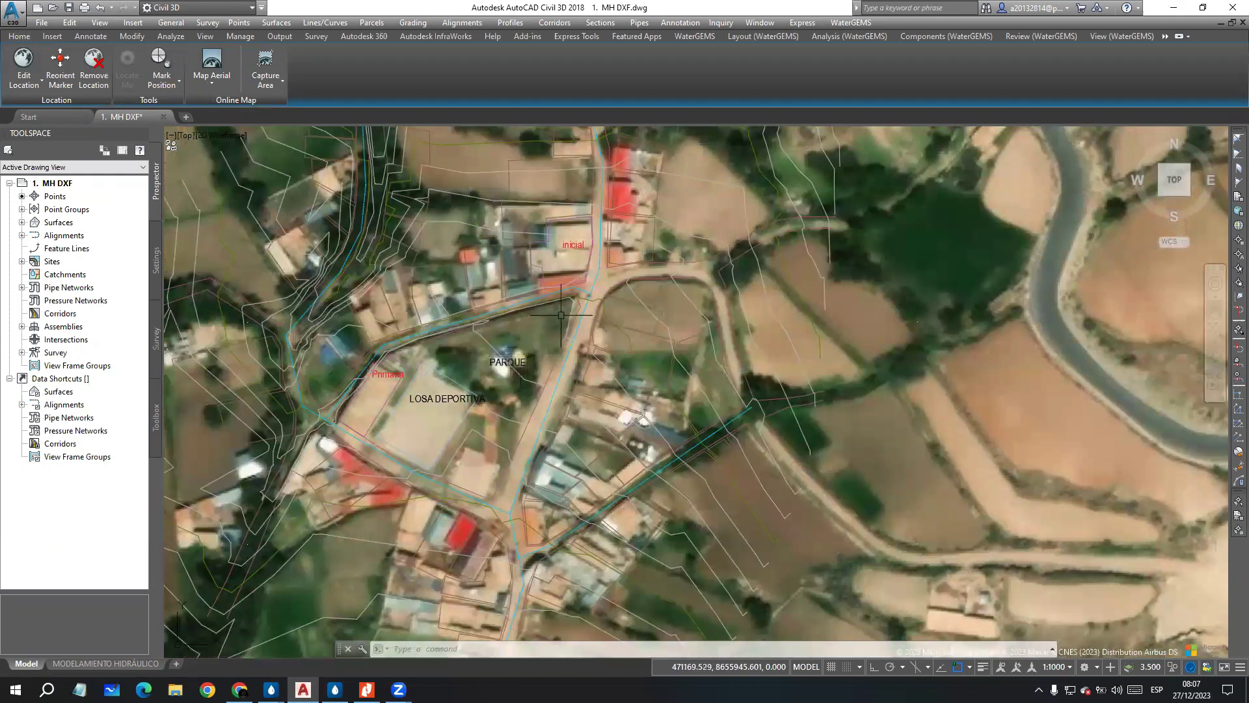
scroll(570, 319, "down", 3)
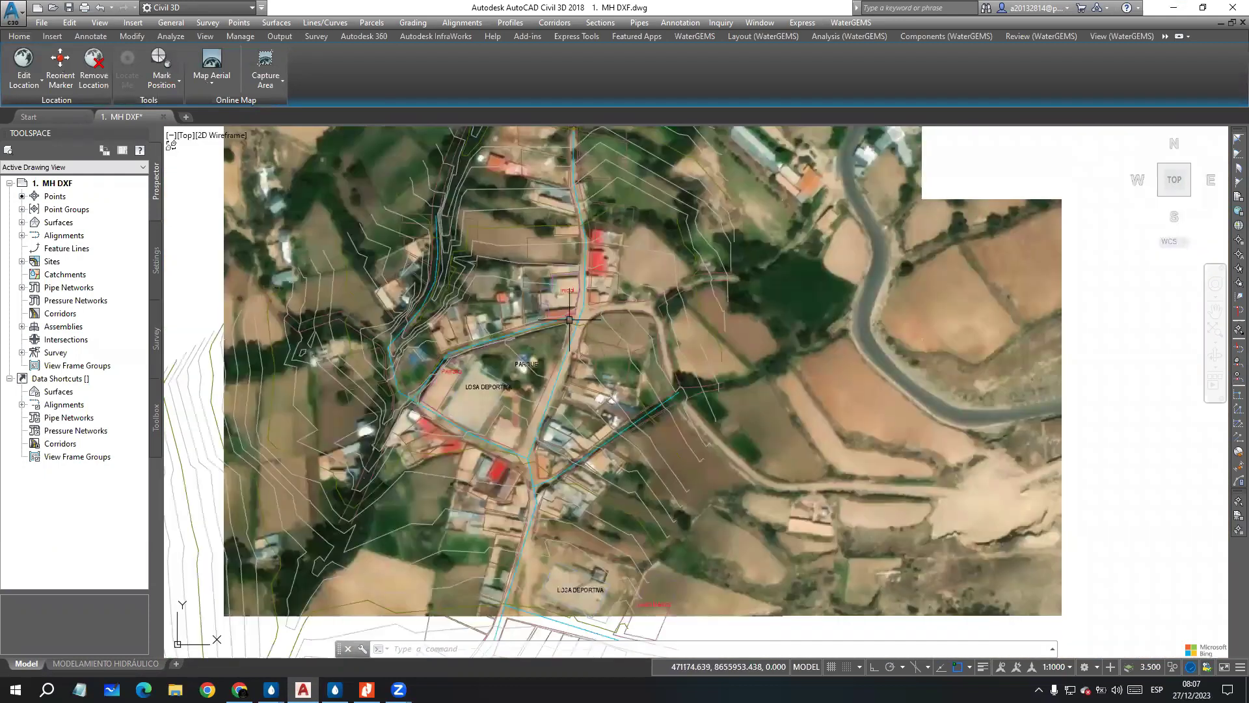
scroll(572, 318, "down", 5)
Step: Turn off the aerial map in Civil 3D and switch back to the Untitled1.wtg project in WaterGEMS
left_click(1164, 37)
left_click(1169, 76)
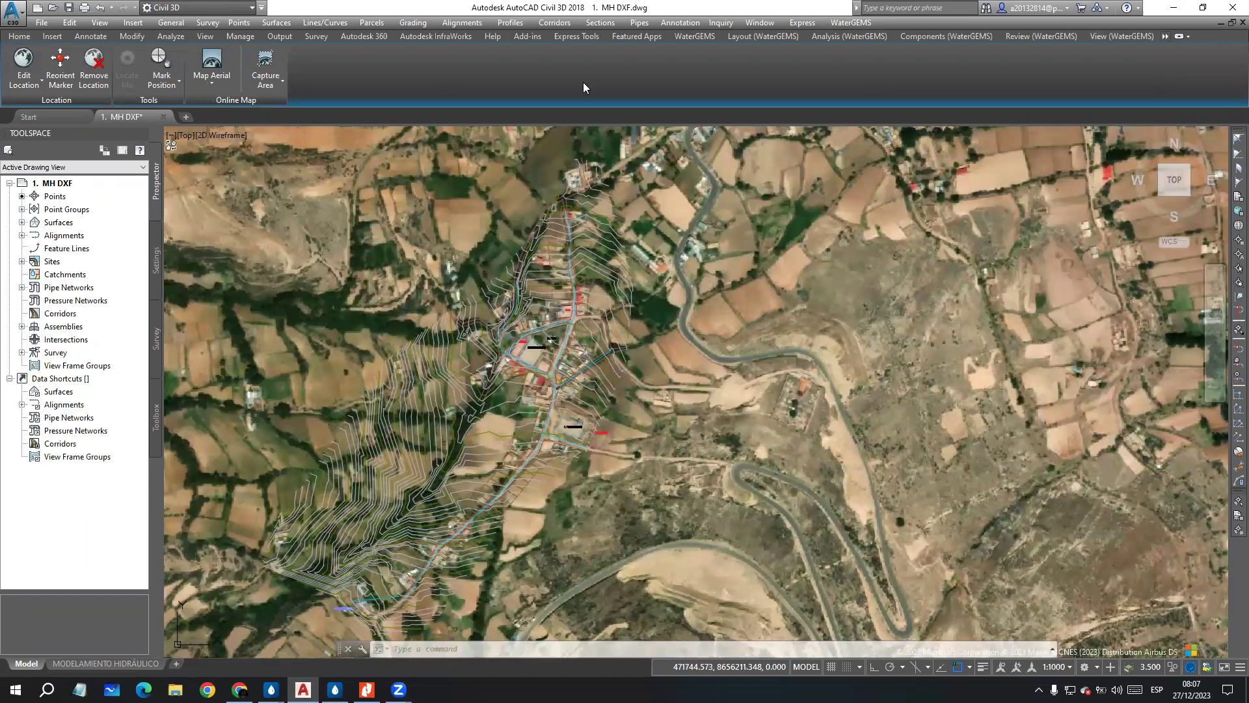
left_click(216, 83)
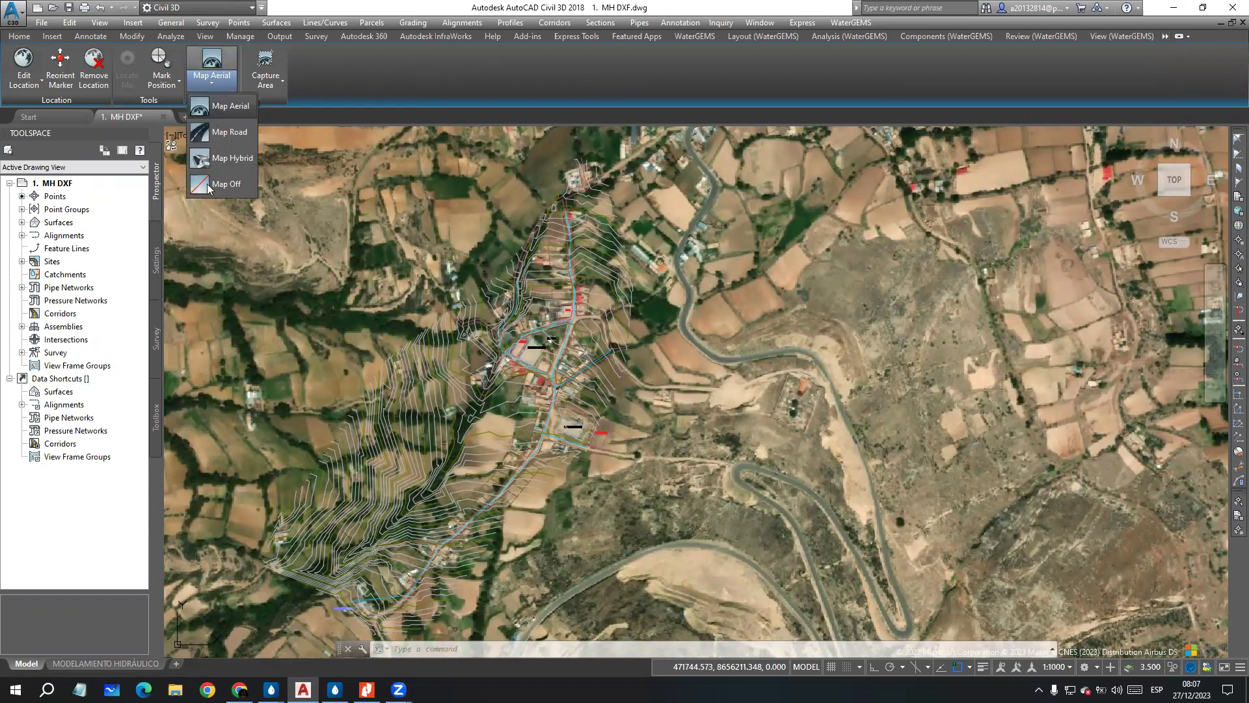
left_click(214, 184)
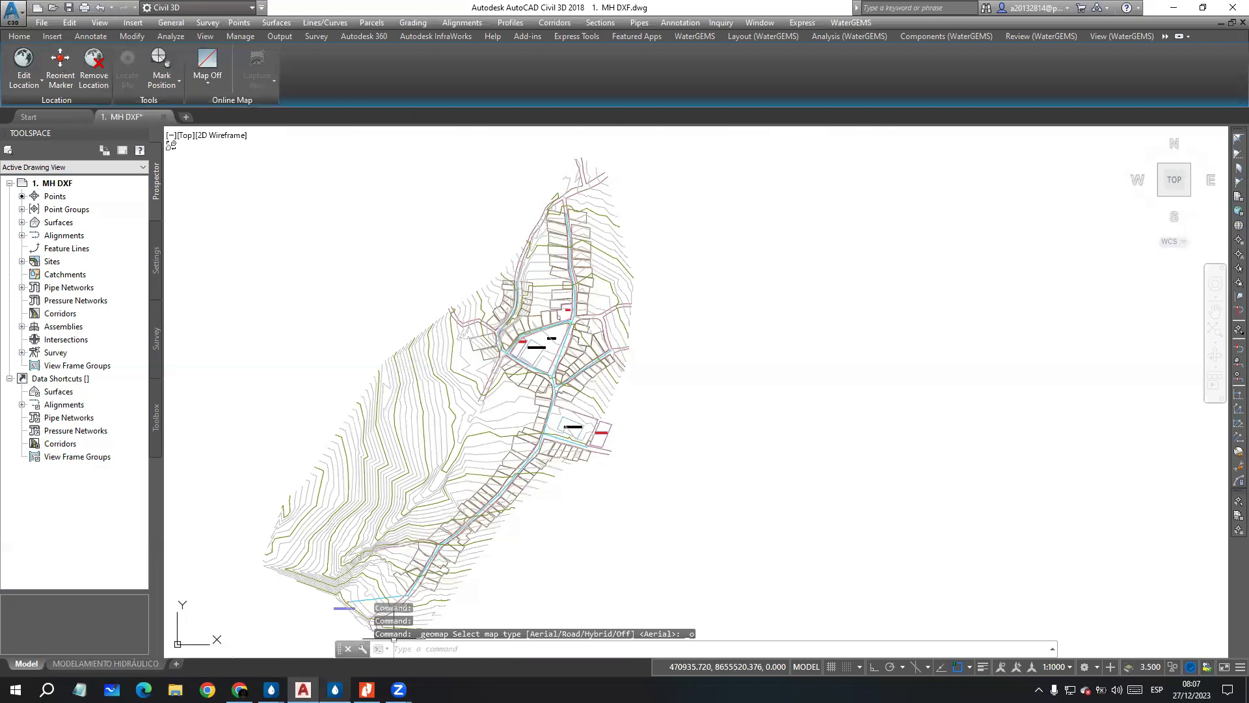
mouse_move(271, 689)
left_click(360, 646)
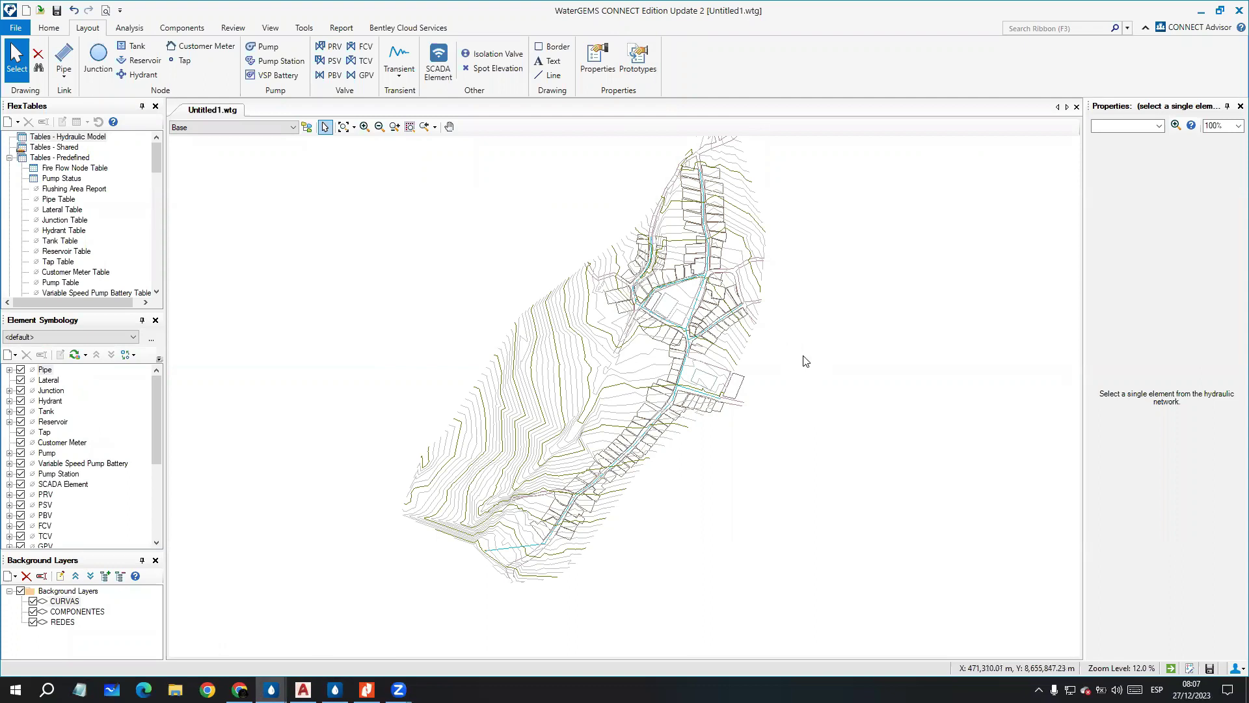
Step: Place a tank on the small rectangle at the southwest end of the REDES network line
scroll(708, 340, "up", 2)
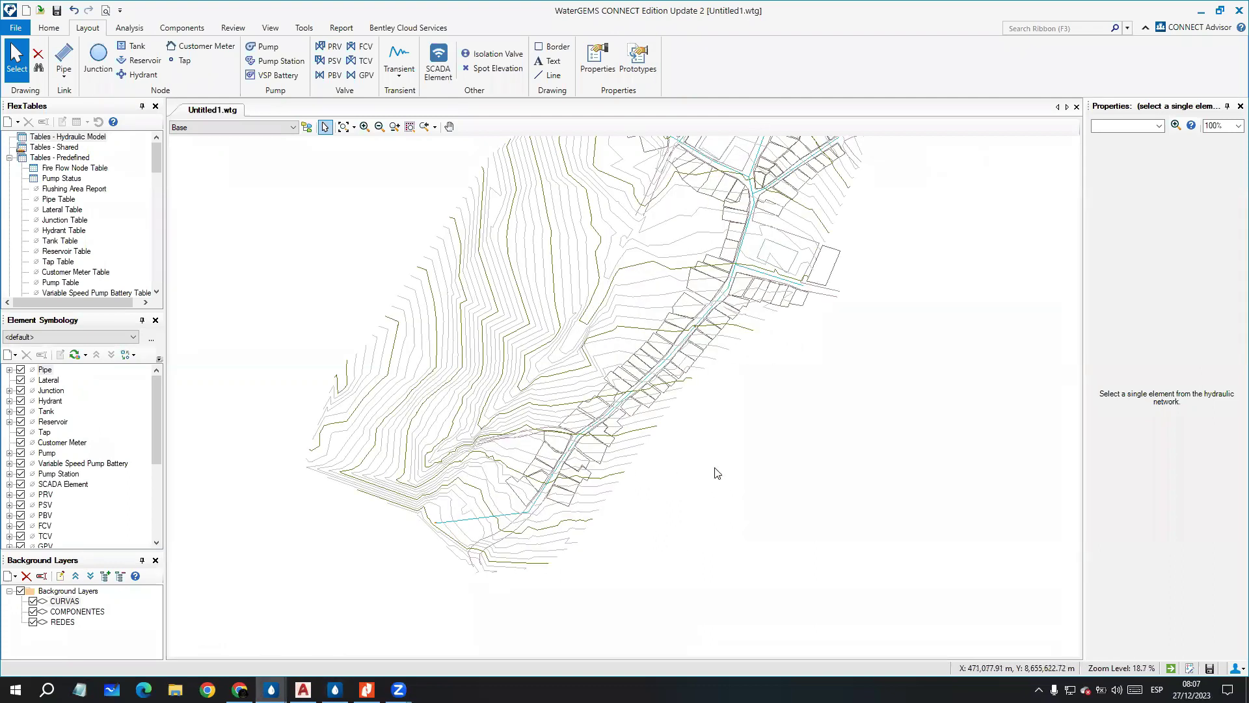
middle_click_drag(689, 463, 577, 413)
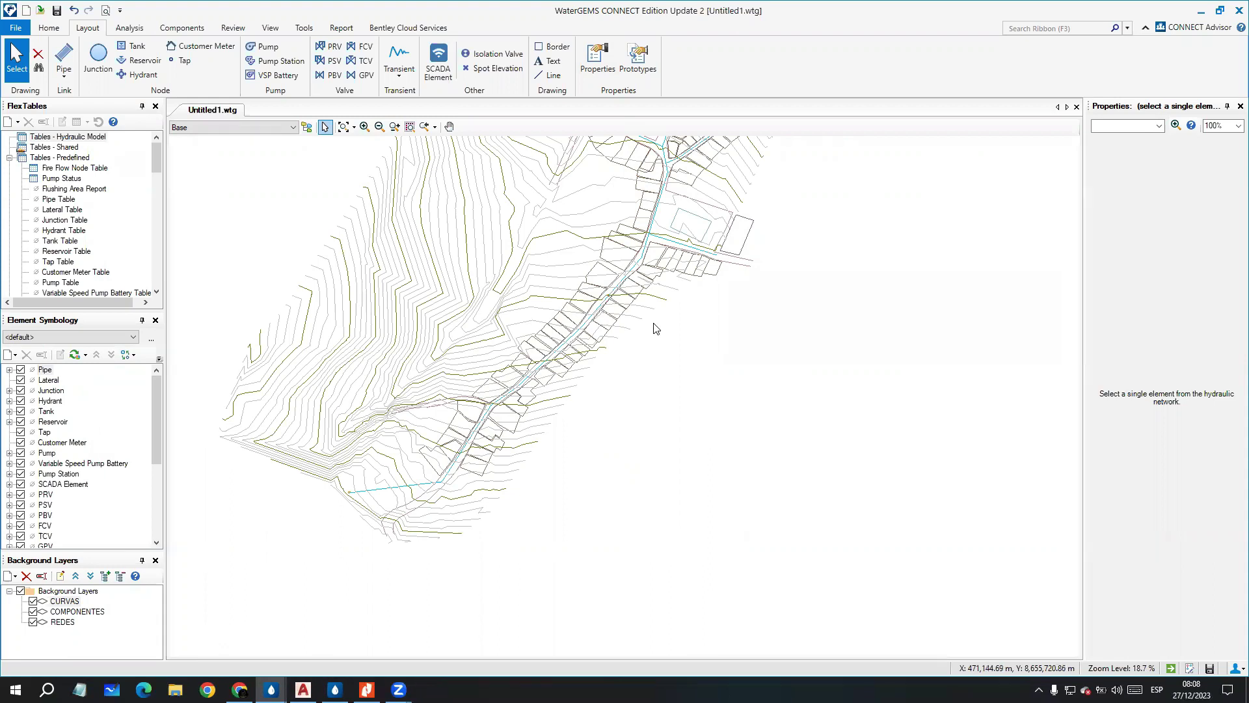
left_click_drag(767, 455, 760, 390)
middle_click_drag(760, 390, 702, 434)
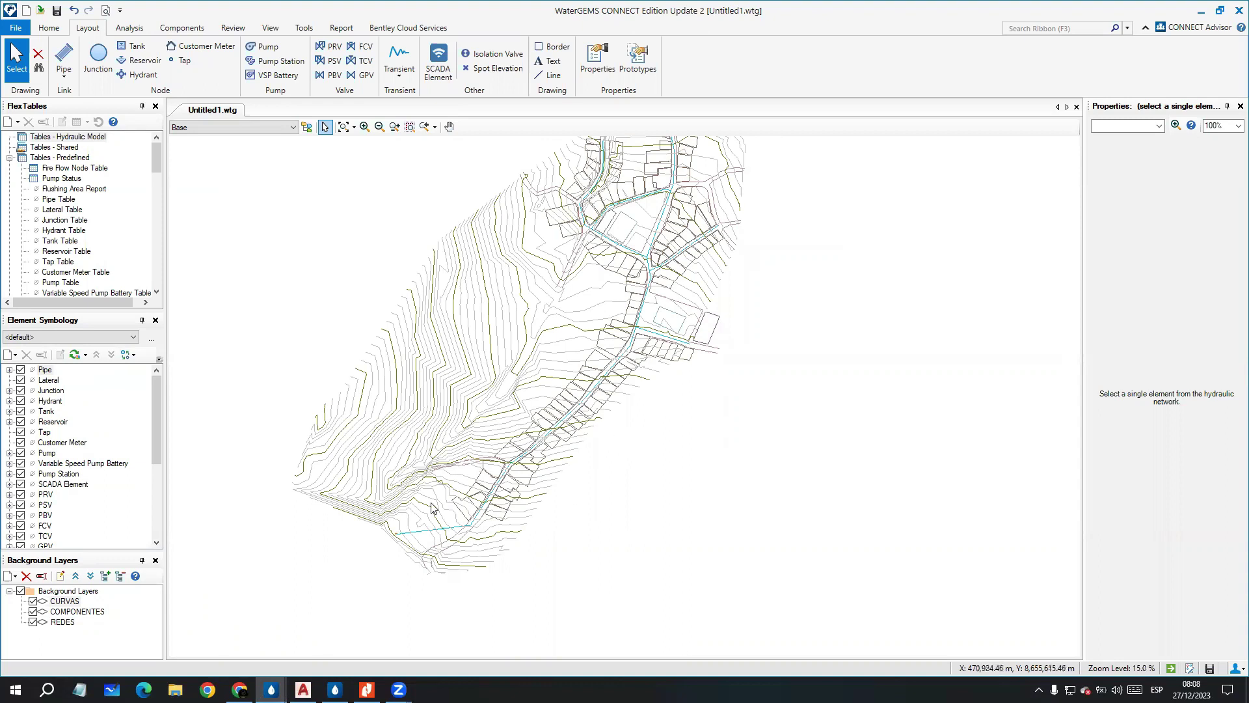
scroll(432, 510, "up", 2)
middle_click_drag(423, 524, 403, 489)
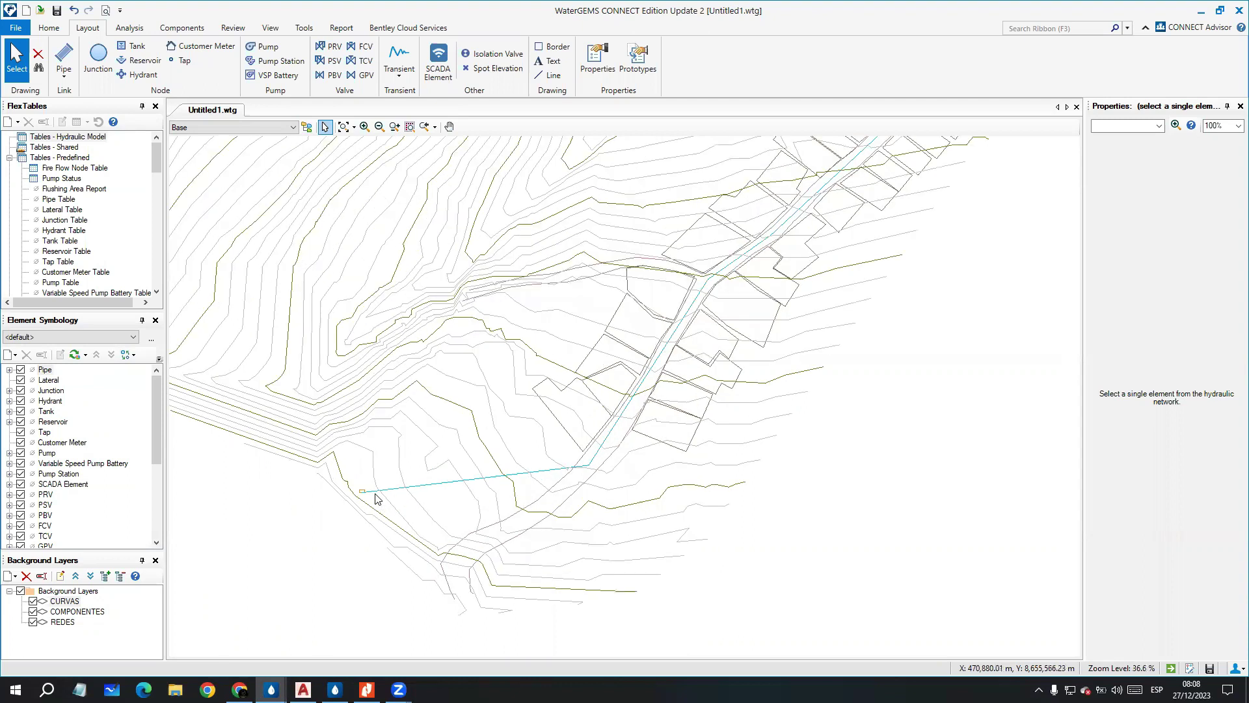
scroll(376, 497, "up", 3)
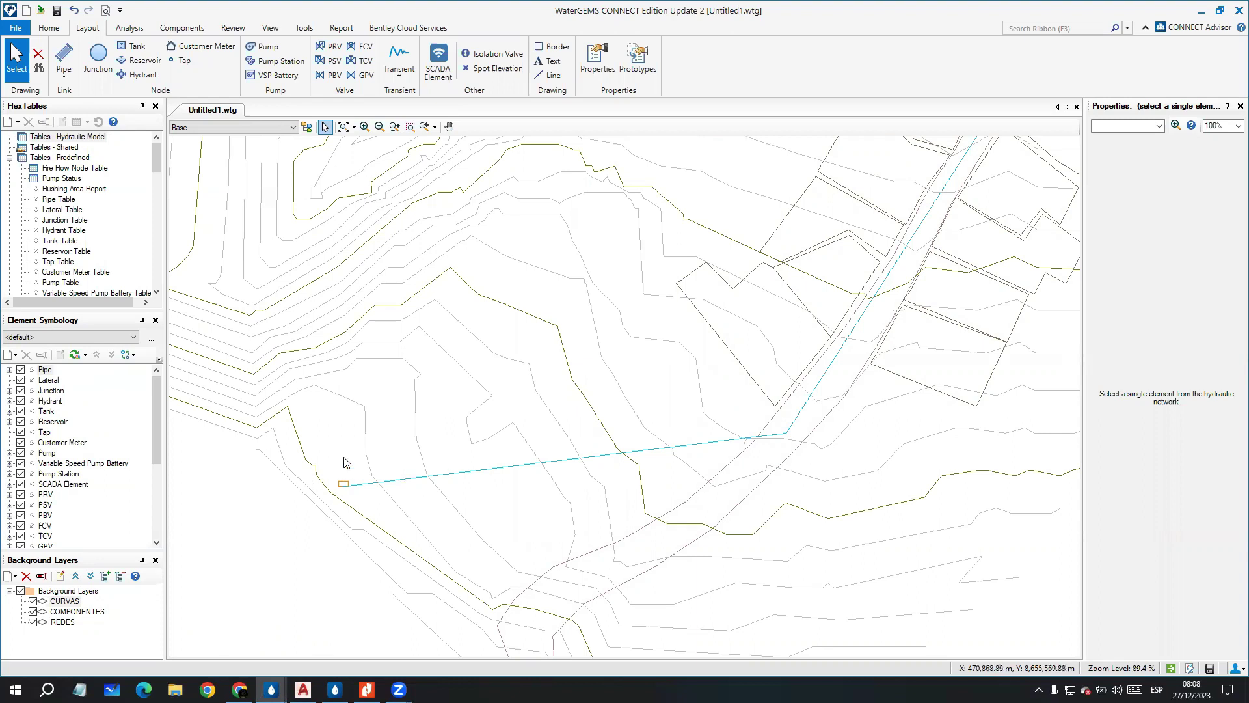
left_click(136, 47)
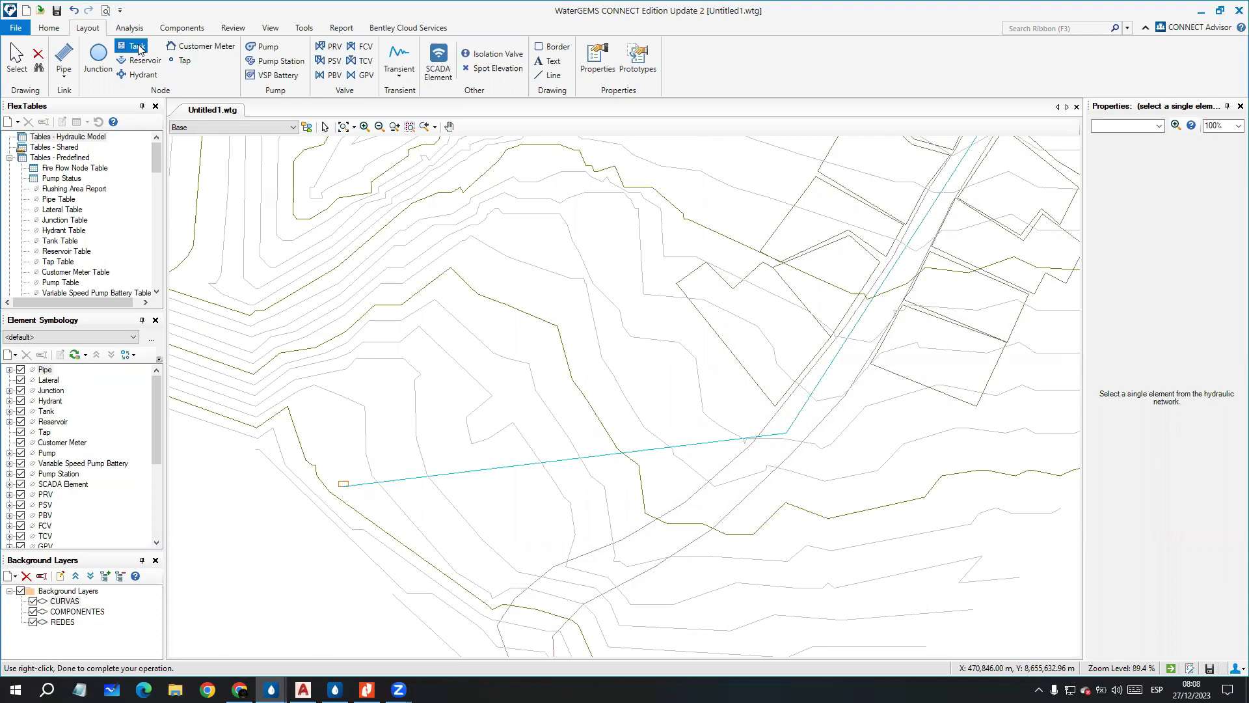
left_click(343, 484)
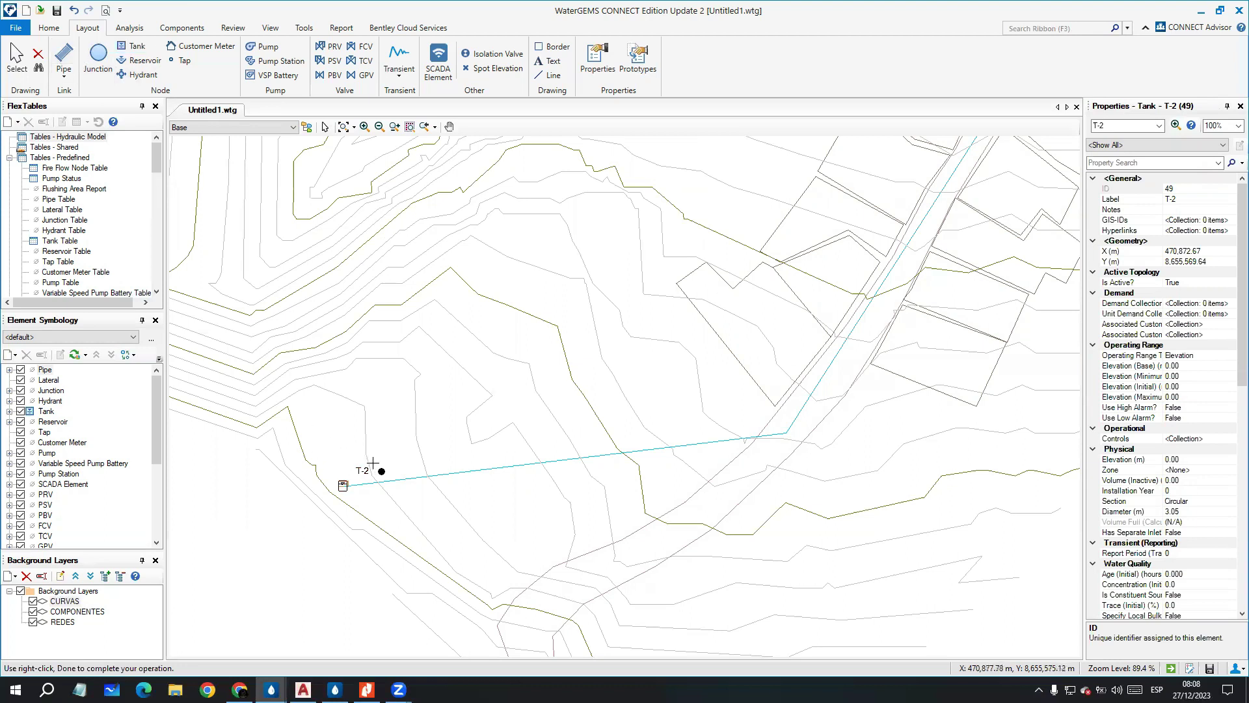
Step: Start a pipe at the tank and place a bend at the first corner of the REDES line
left_click(343, 485)
scroll(408, 416, "down", 2)
scroll(443, 389, "up", 2)
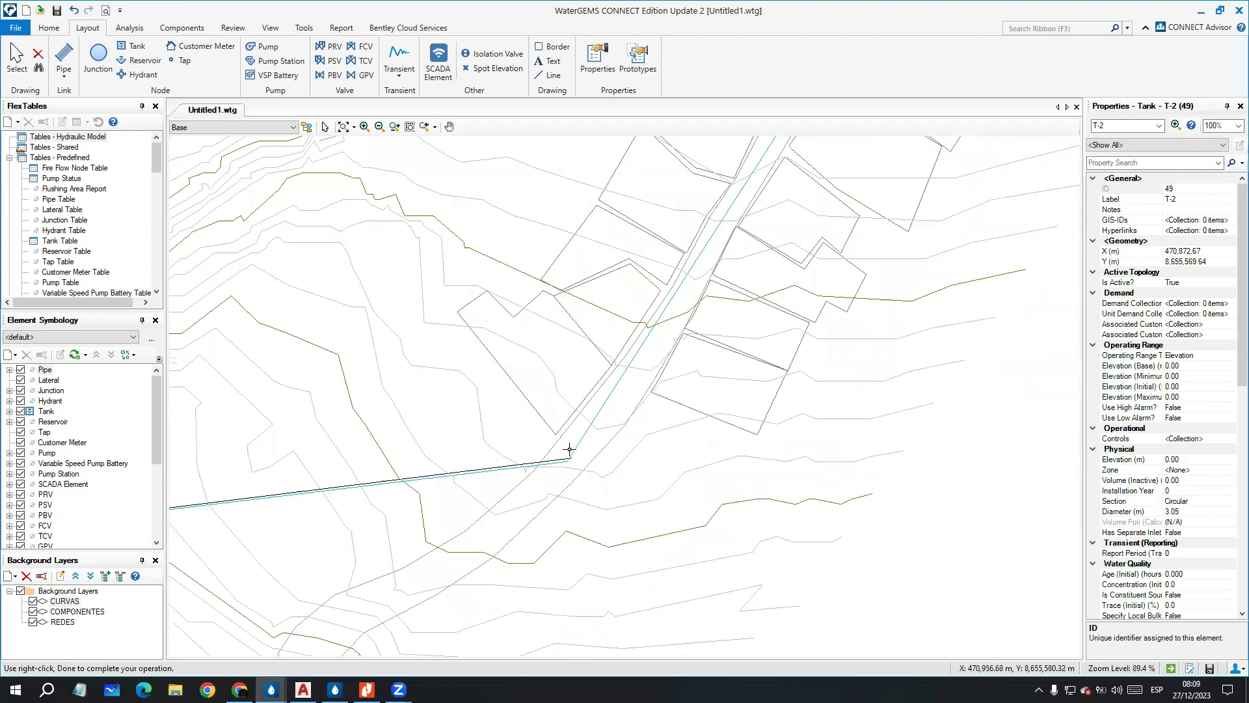
scroll(572, 450, "up", 3)
right_click(463, 378)
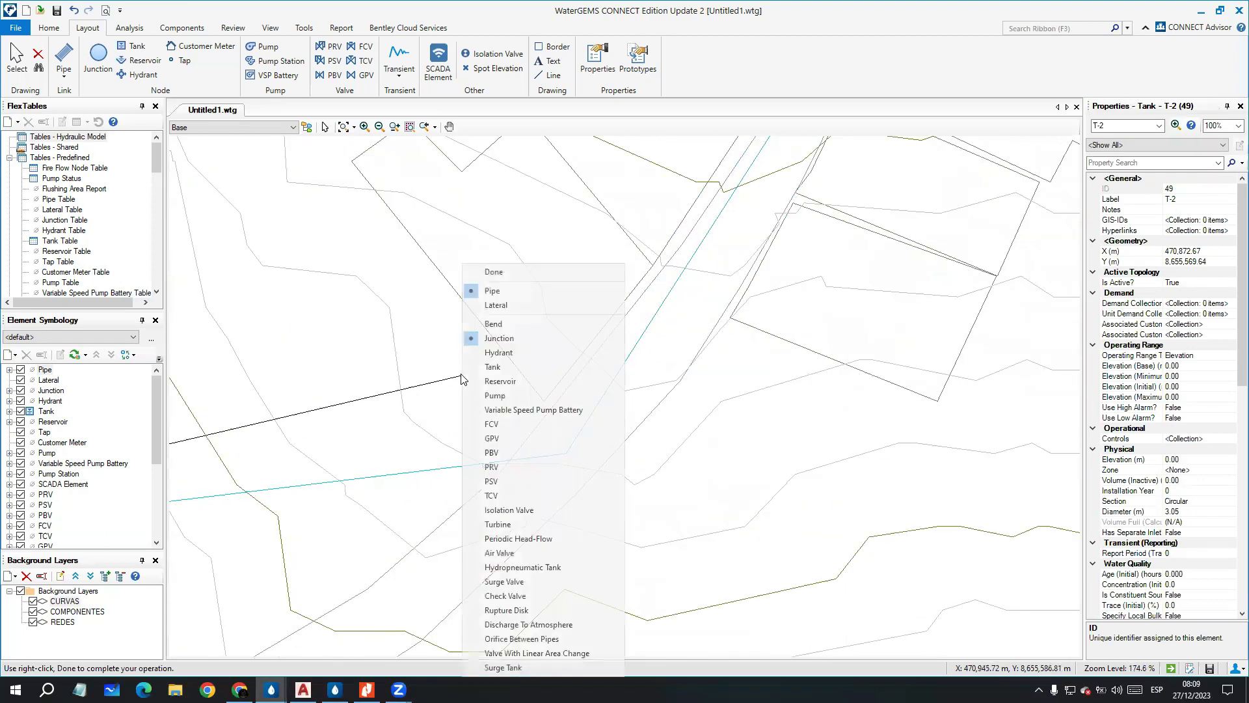
left_click(493, 323)
left_click(566, 451)
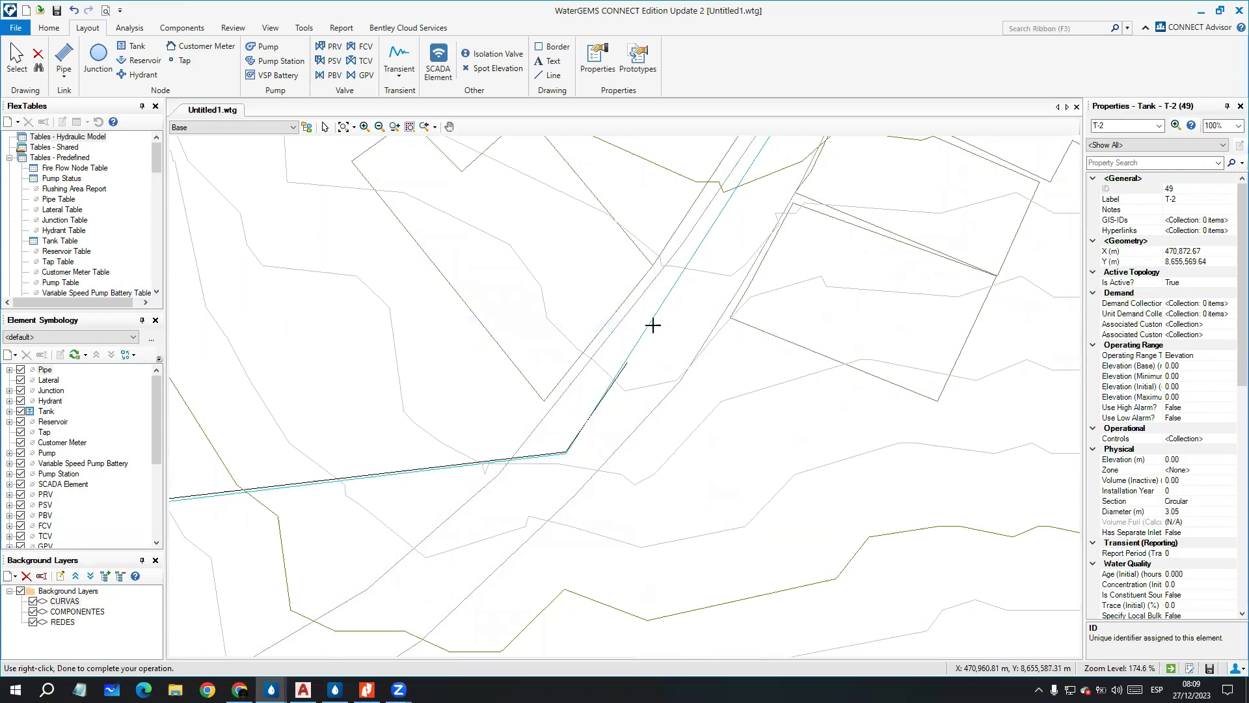
Step: Trace the REDES line northeast with bends and place a PRV at the first orange component rectangle
scroll(653, 324, "down", 2)
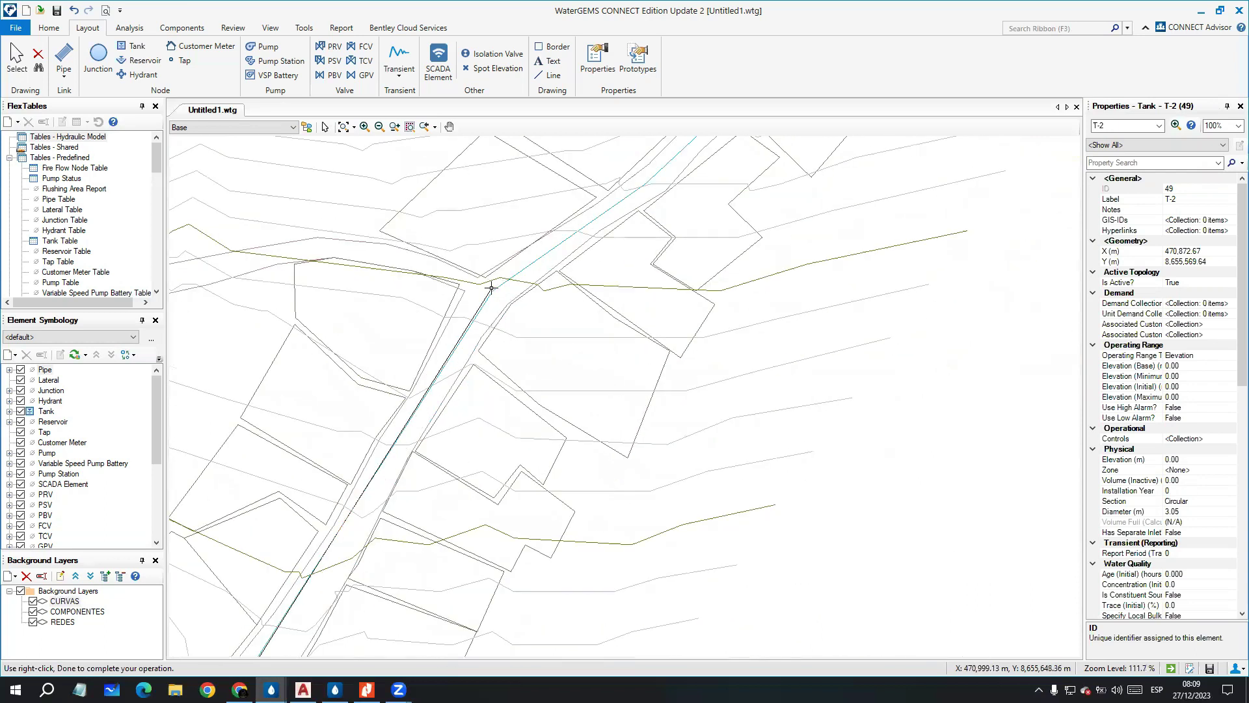
middle_click_drag(437, 427, 399, 441)
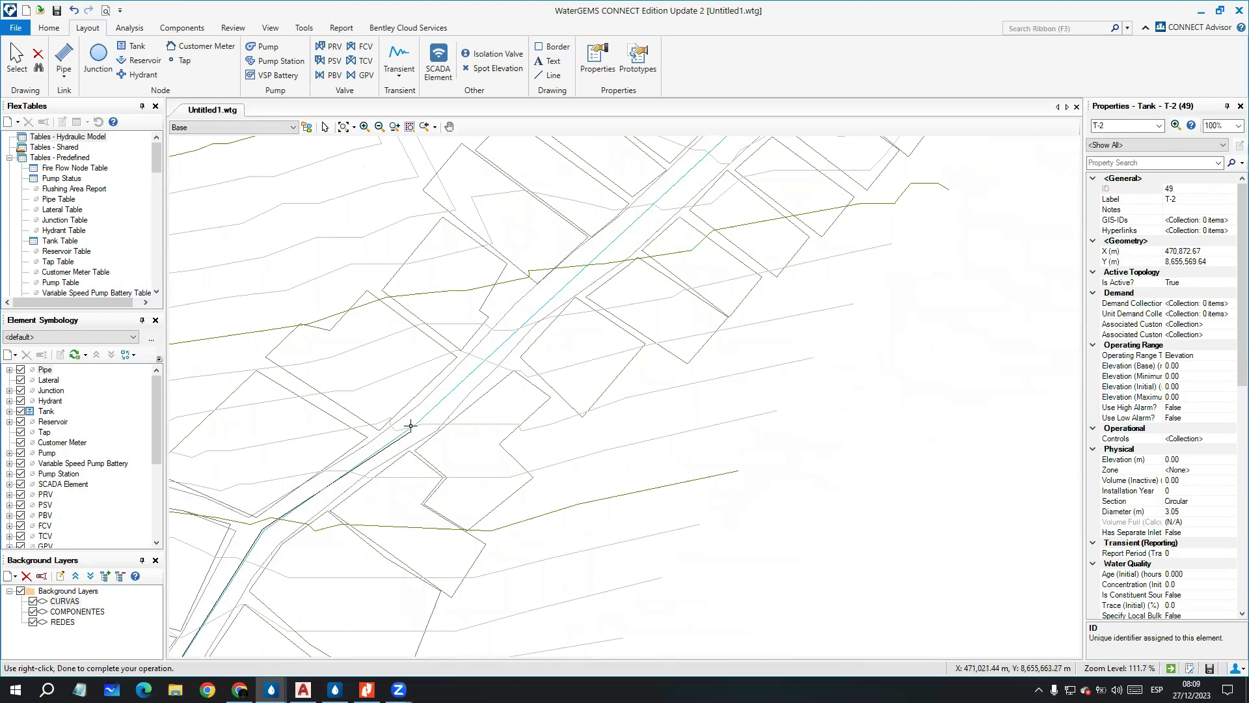
middle_click_drag(605, 248, 388, 440)
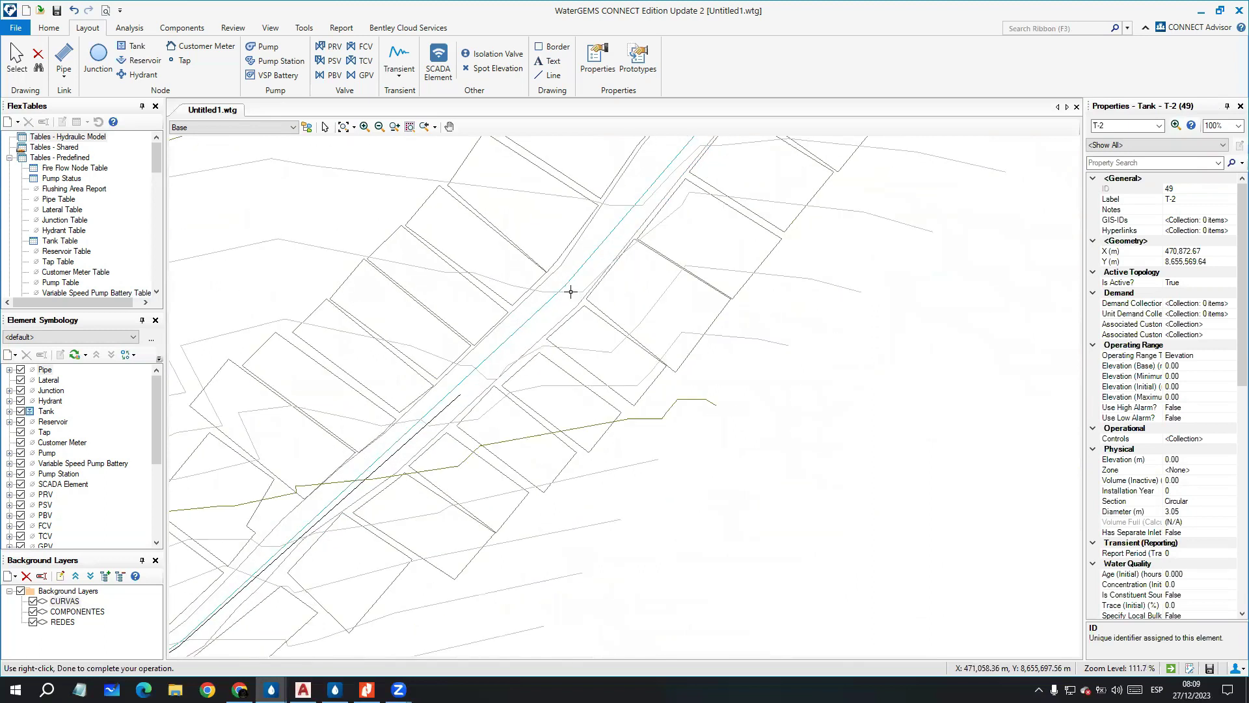
middle_click_drag(571, 273, 463, 441)
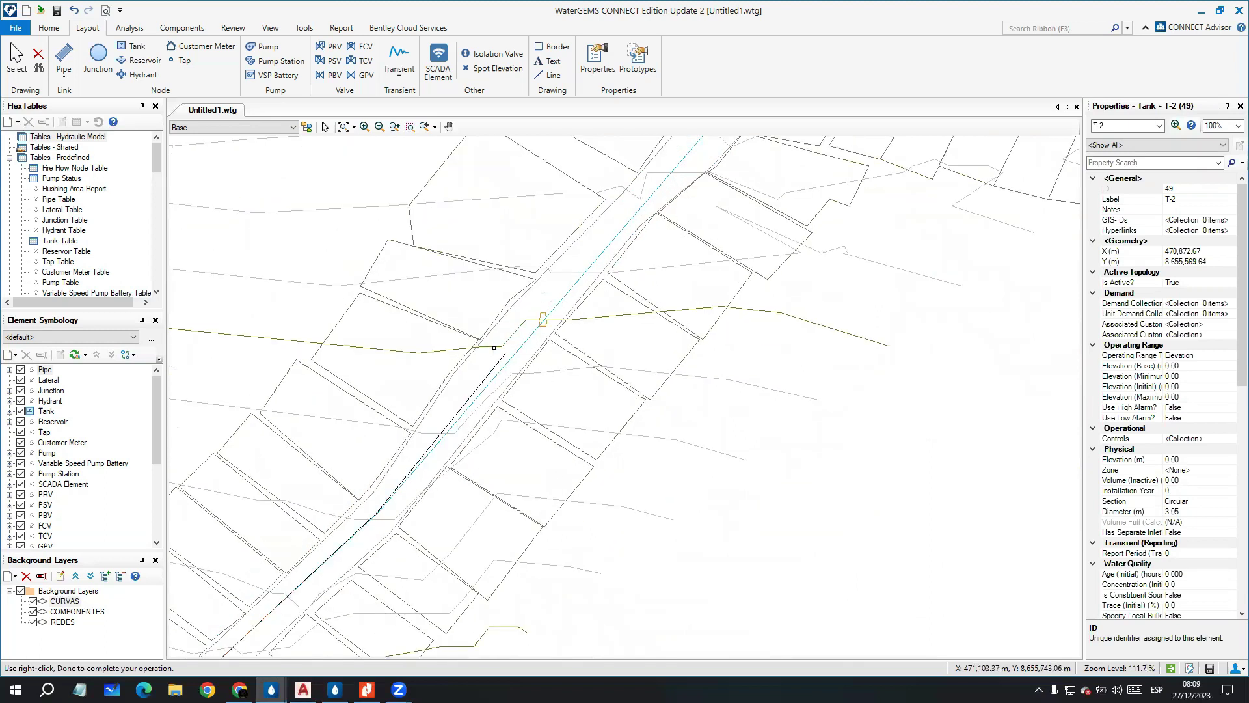
scroll(494, 346, "up", 3)
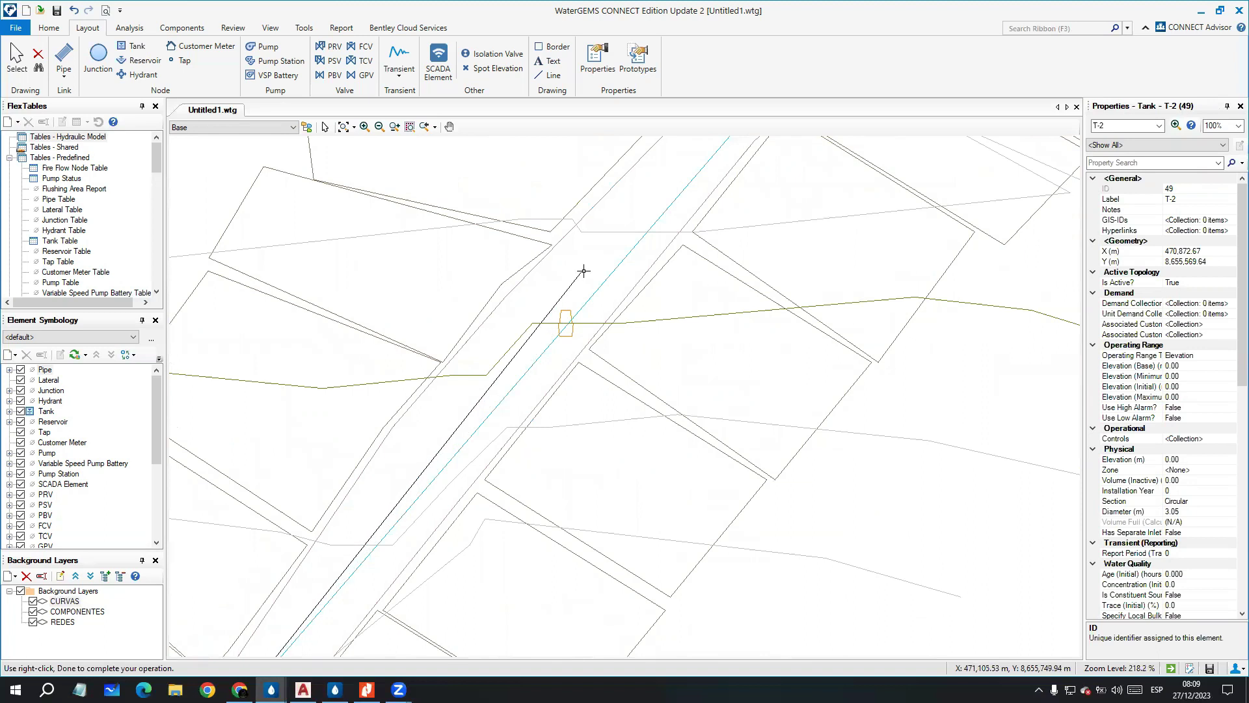
right_click(584, 272)
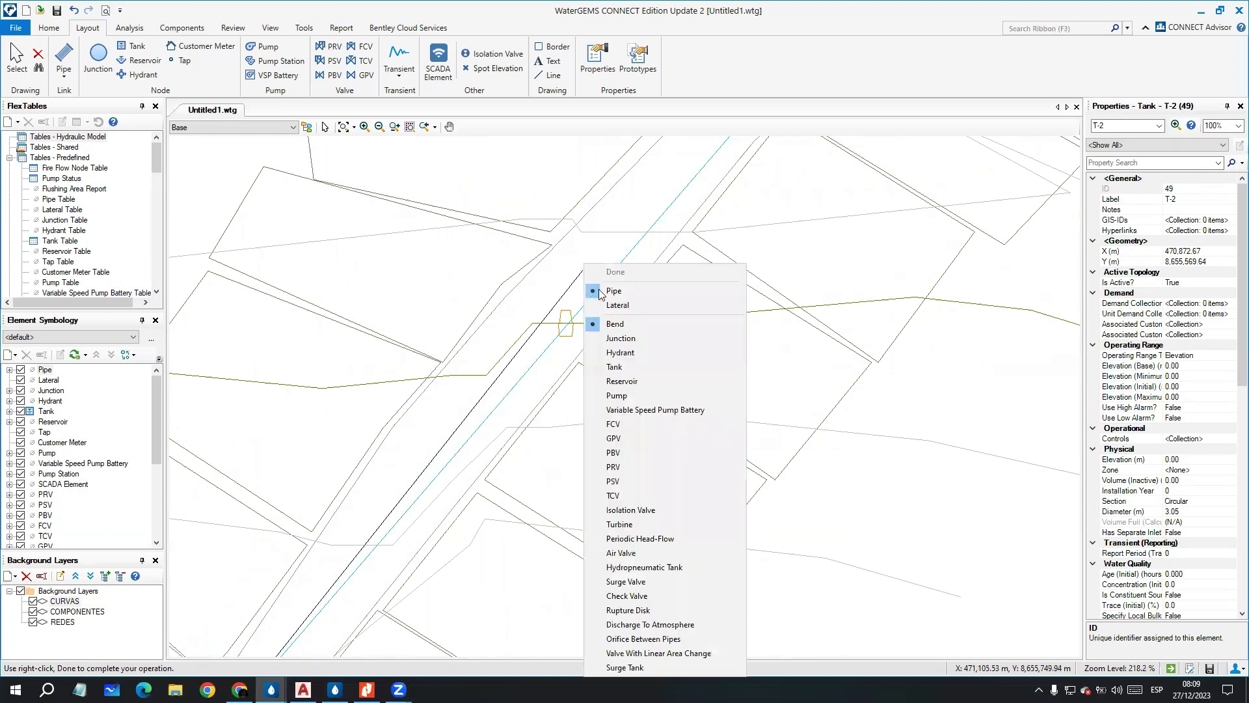
left_click(612, 468)
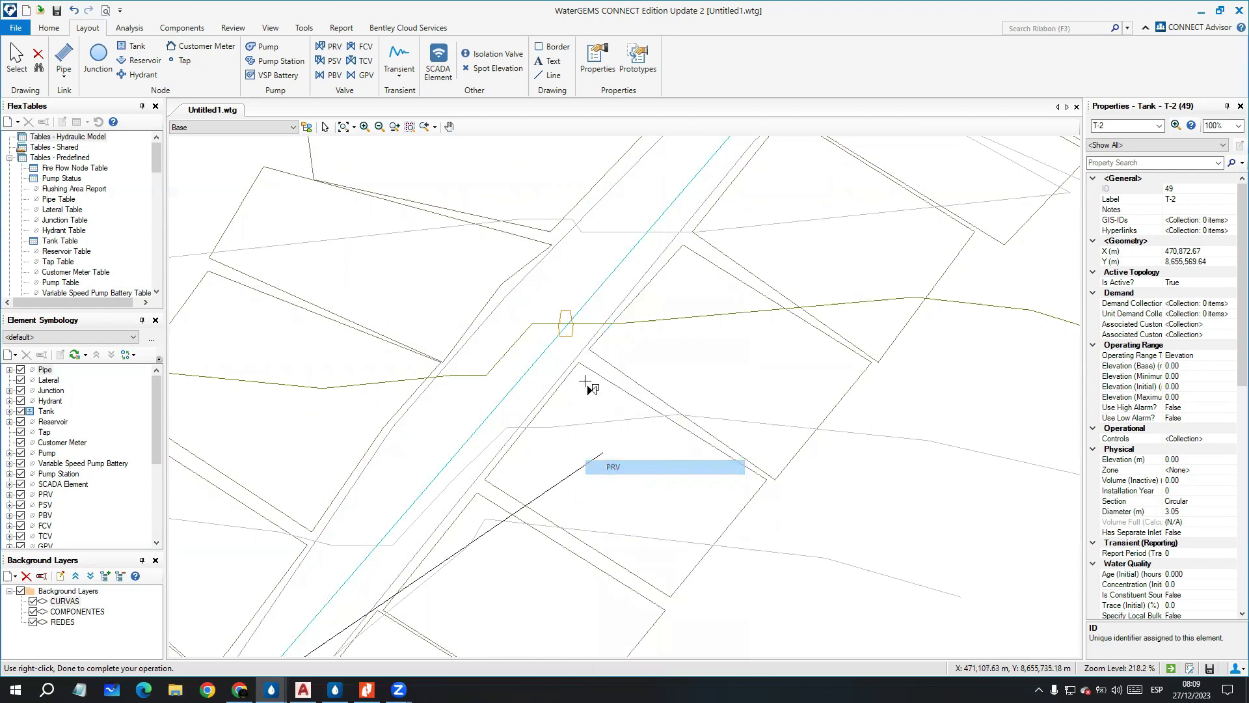
left_click(575, 318)
Step: Continue the pipe with a bend past the PRV and place a junction where the short eastern branch begins
scroll(576, 319, "down", 2)
middle_click_drag(575, 319, 377, 457)
middle_click_drag(525, 312, 356, 484)
right_click(471, 343)
left_click(499, 328)
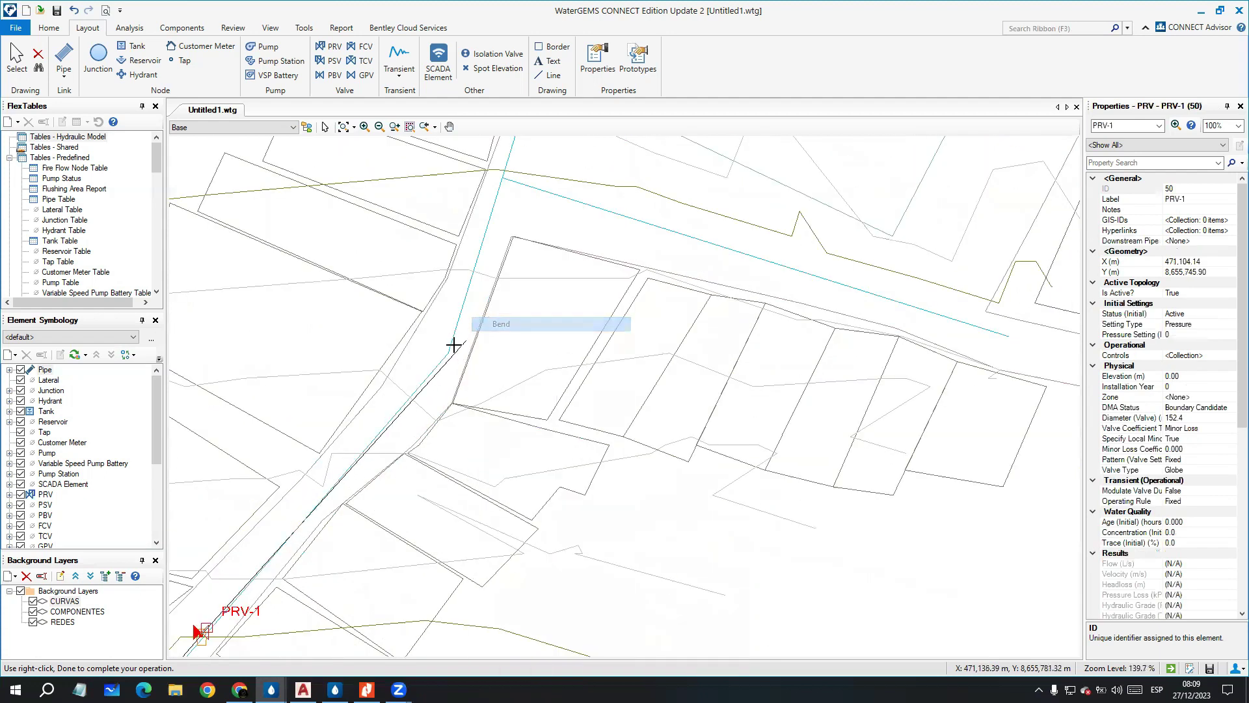
middle_click_drag(490, 236, 446, 318)
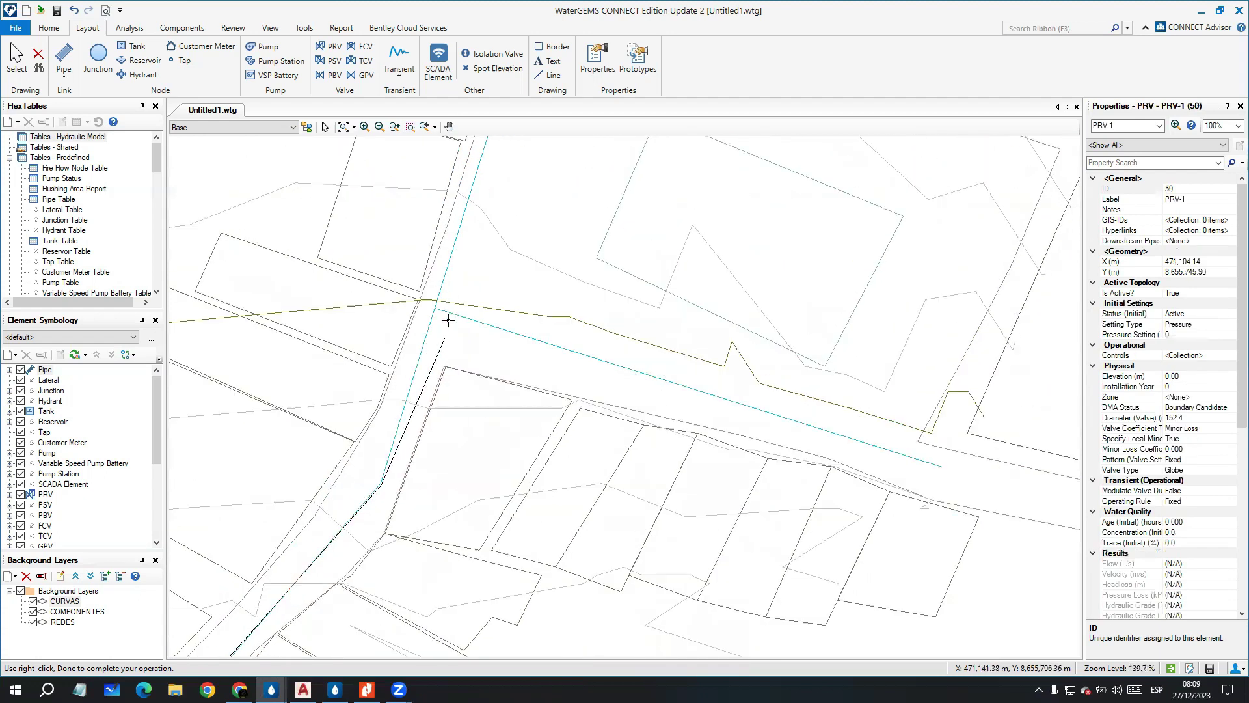
right_click(455, 286)
left_click(482, 337)
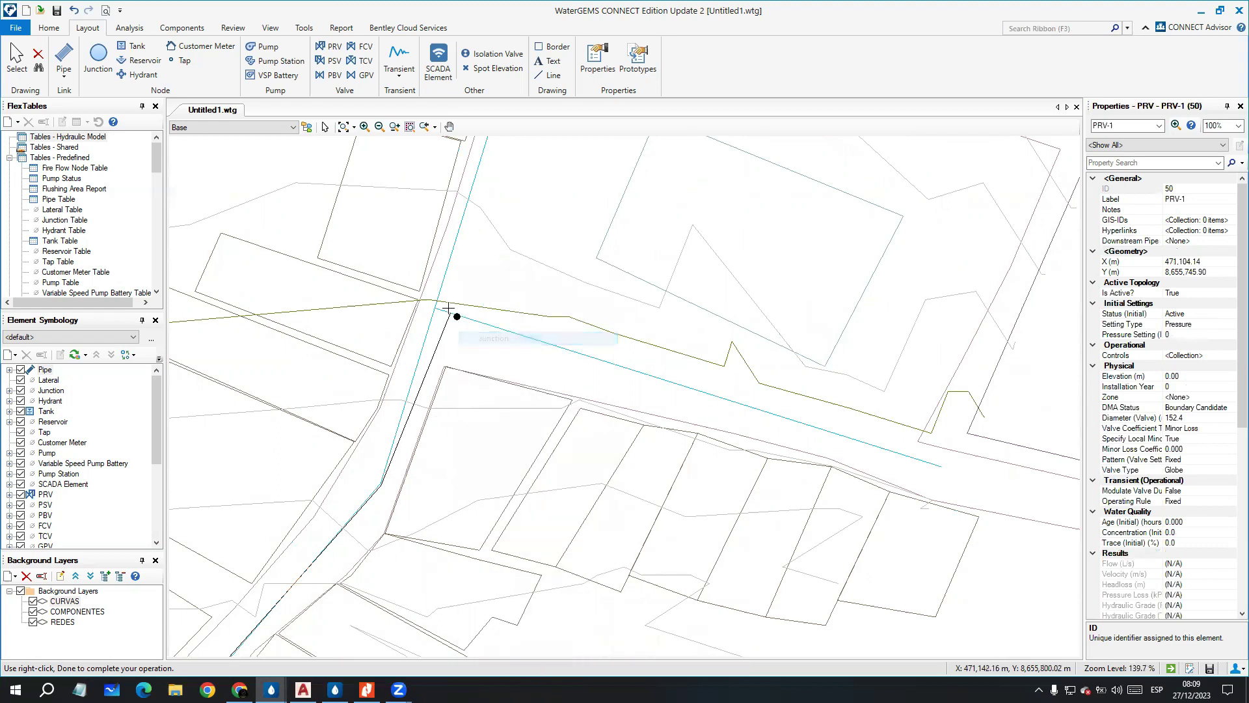
left_click(434, 307)
Step: Extend the pipe north with a bend and place a junction where the long northeast branch leaves the main line
middle_click_drag(469, 252, 449, 460)
scroll(502, 310, "down", 2)
mouse_move(551, 199)
middle_mouse_down()
mouse_move(391, 455)
mouse_move(395, 446)
middle_mouse_up()
scroll(381, 394, "up", 3)
right_click(397, 369)
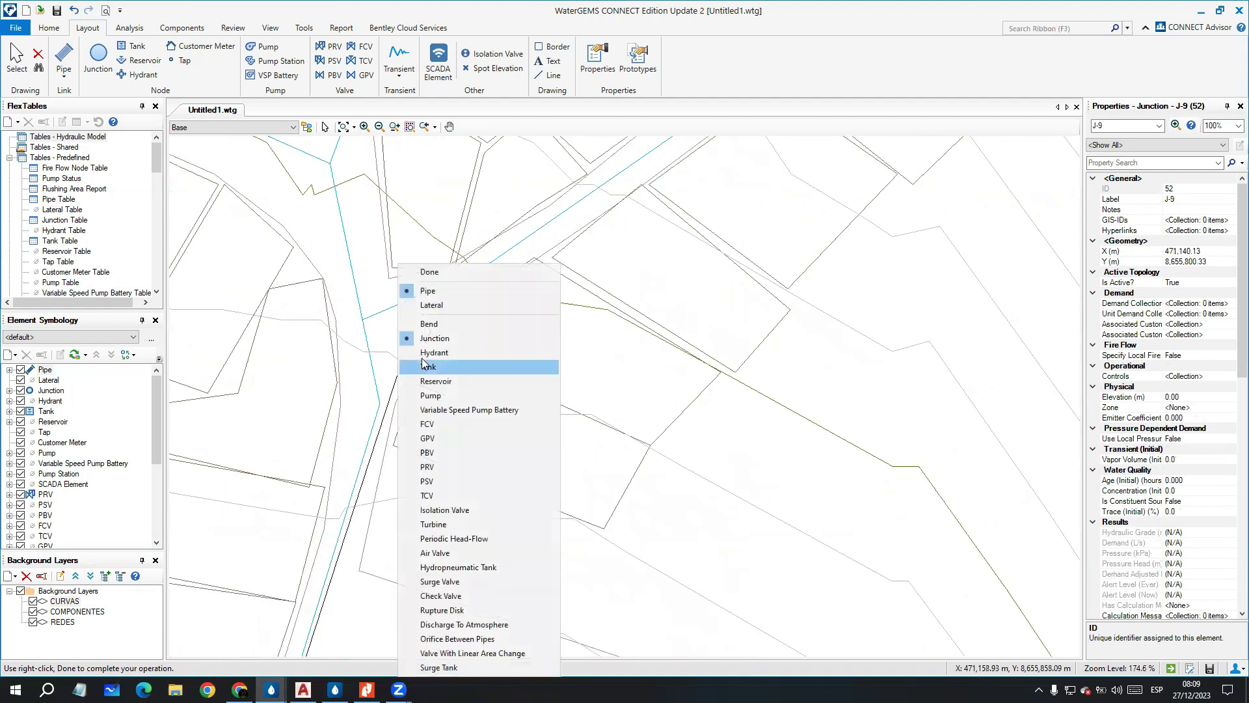
left_click(442, 324)
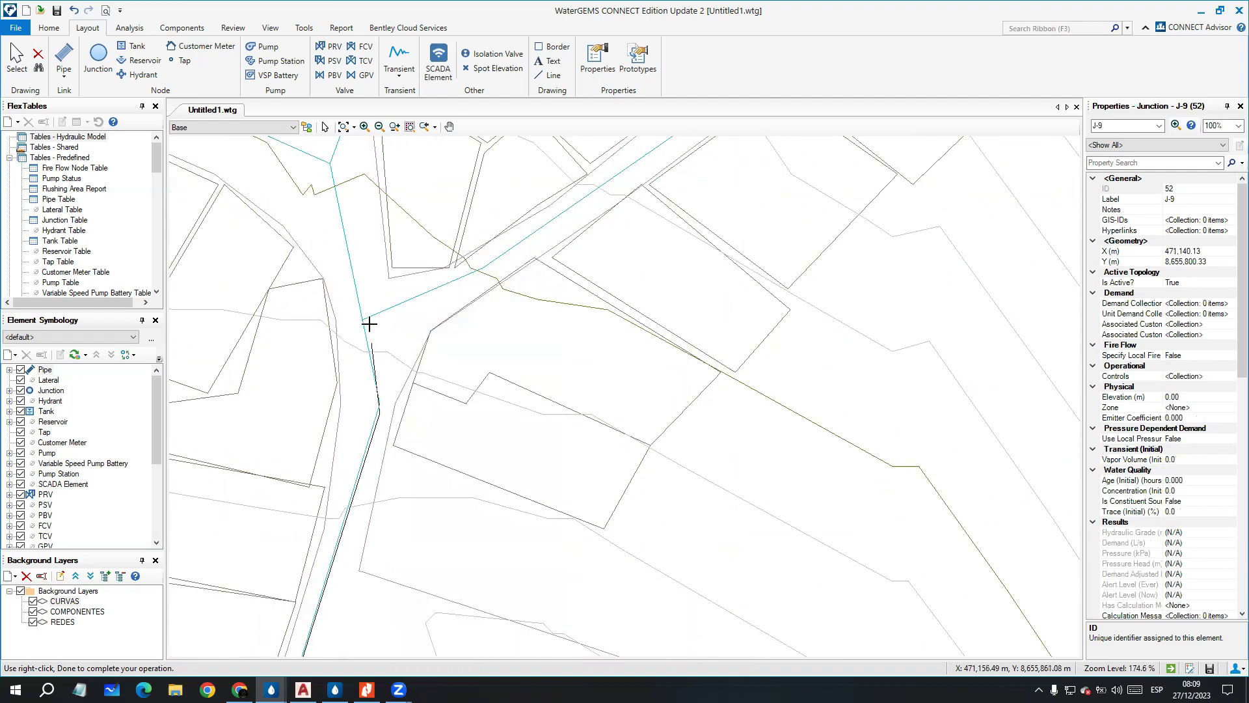
right_click(372, 322)
left_click(404, 338)
left_click(362, 322)
Step: Add junctions at the south and northeast corners of the street loop, linking them with pipes along the REDES line
middle_click_drag(385, 307, 441, 476)
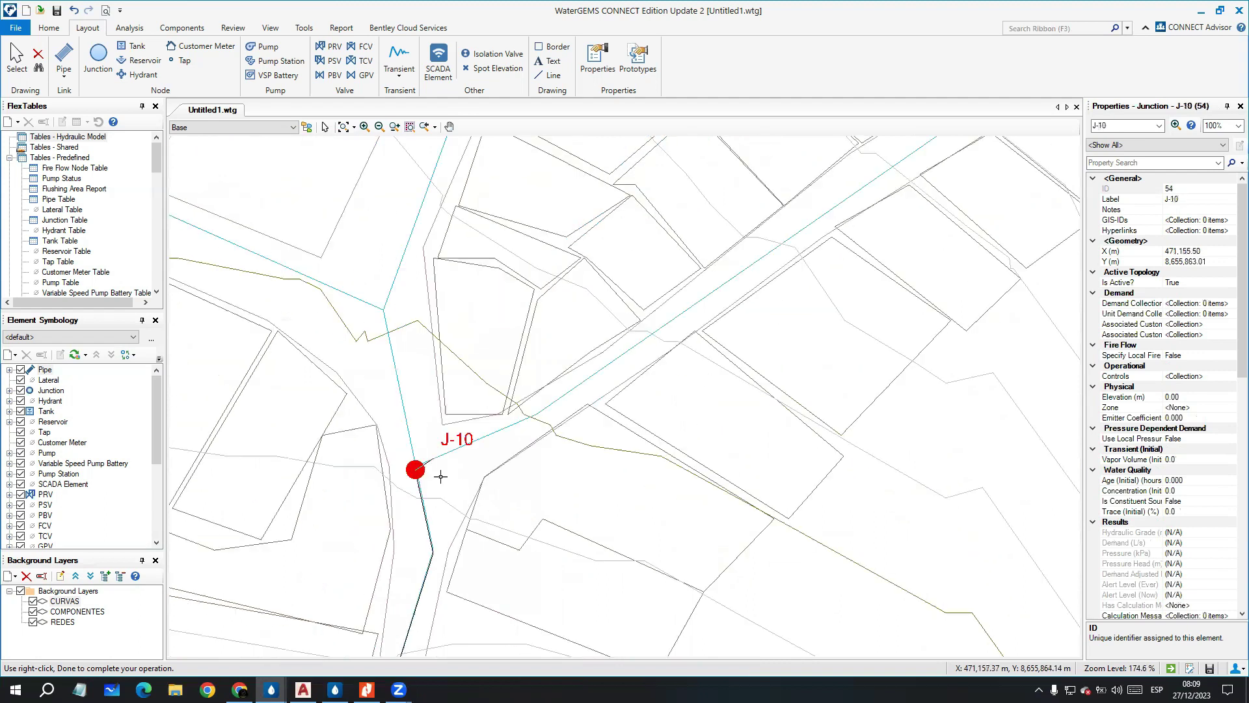
left_click(391, 326)
scroll(453, 294, "down", 2)
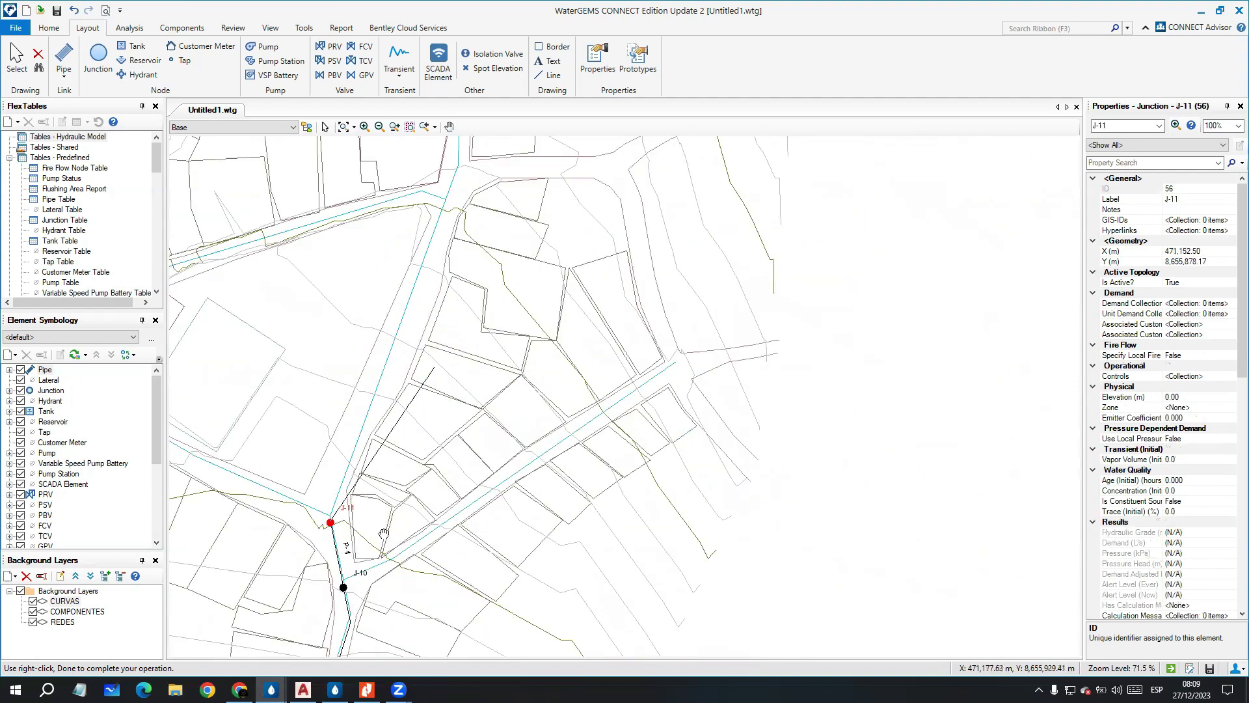
middle_click_drag(247, 483, 449, 474)
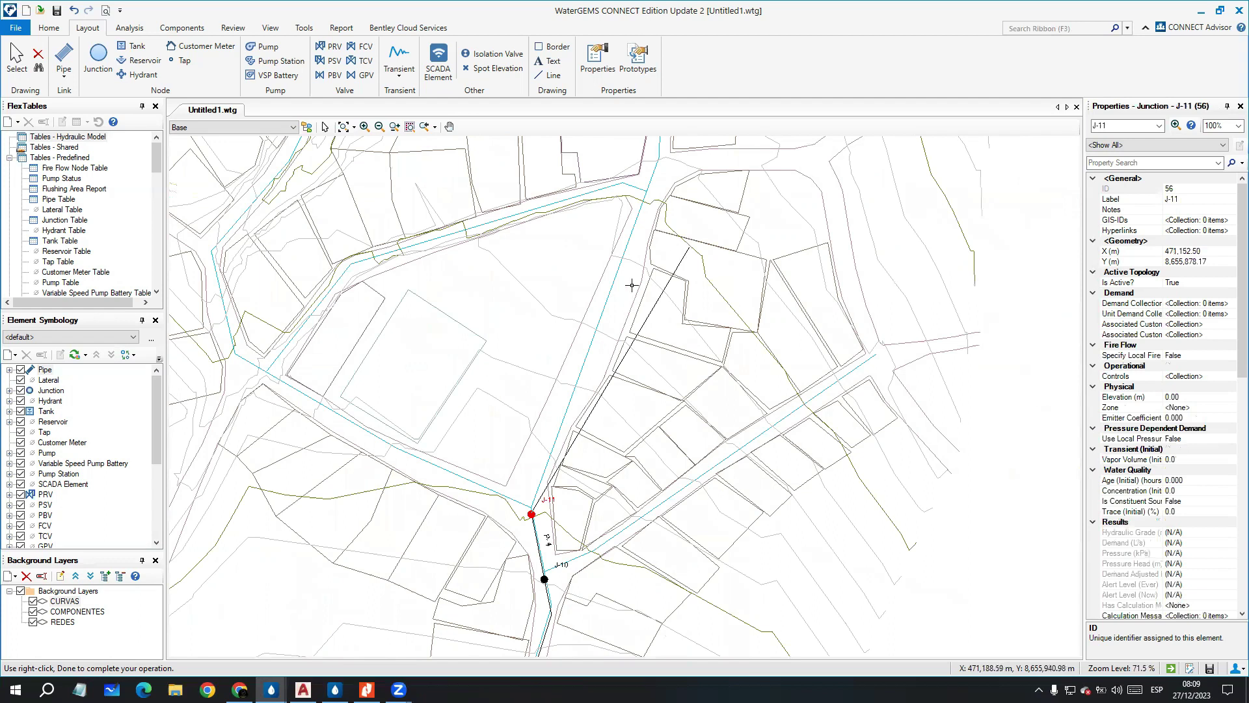
scroll(608, 248, "up", 5)
left_click(603, 249)
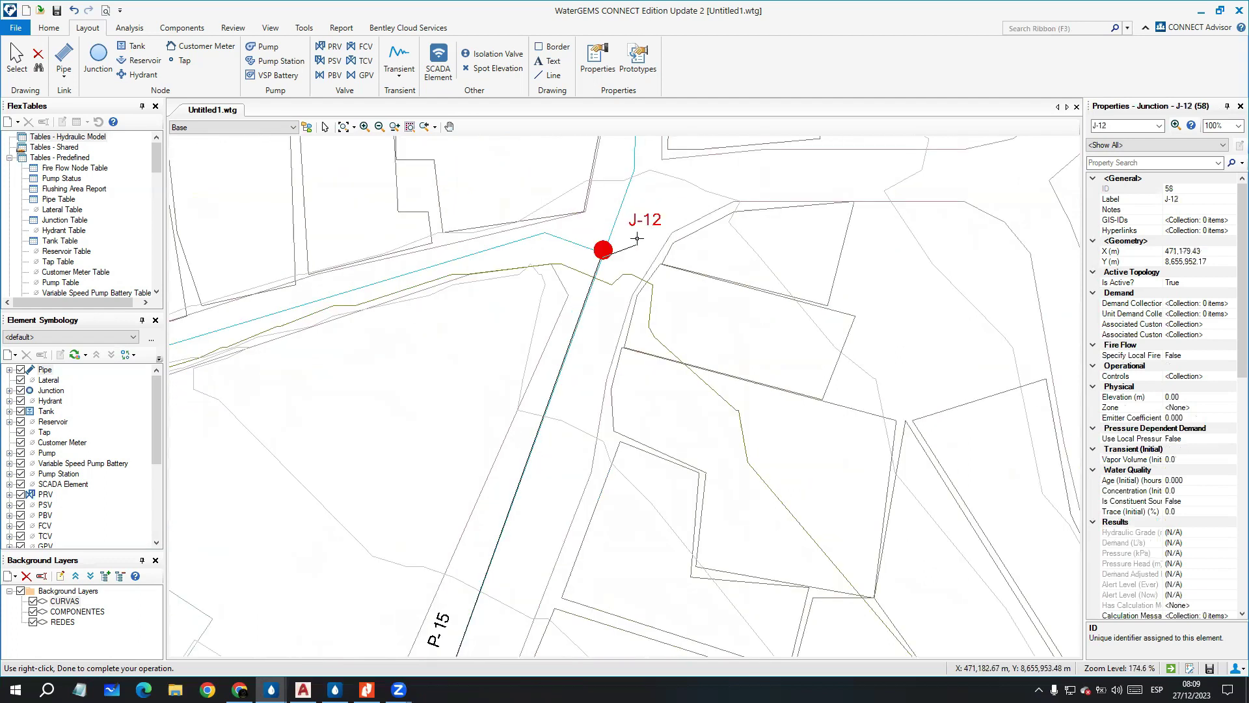
Step: Trace the line north from the loop's northeast junction with bends and place a PRV at the second orange component rectangle
middle_click_drag(645, 214, 456, 410)
right_click(505, 316)
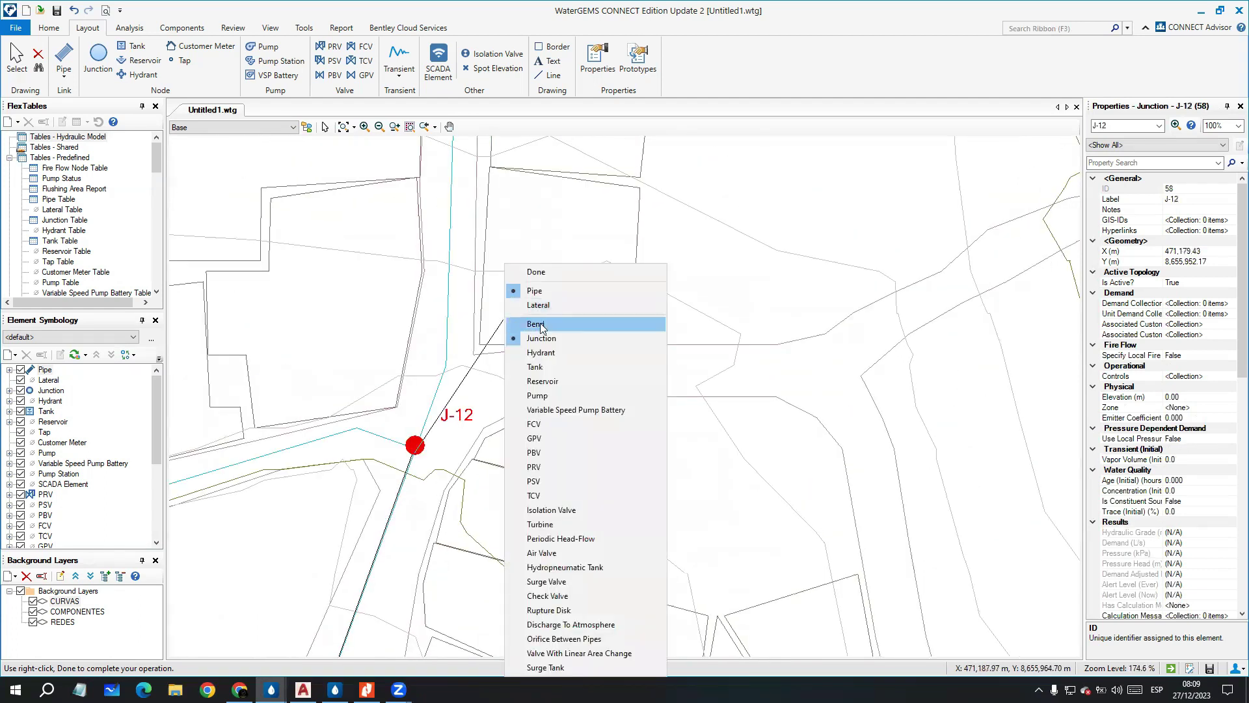
left_click(536, 324)
scroll(525, 231, "down", 1)
middle_click_drag(525, 232, 529, 404)
right_click(544, 307)
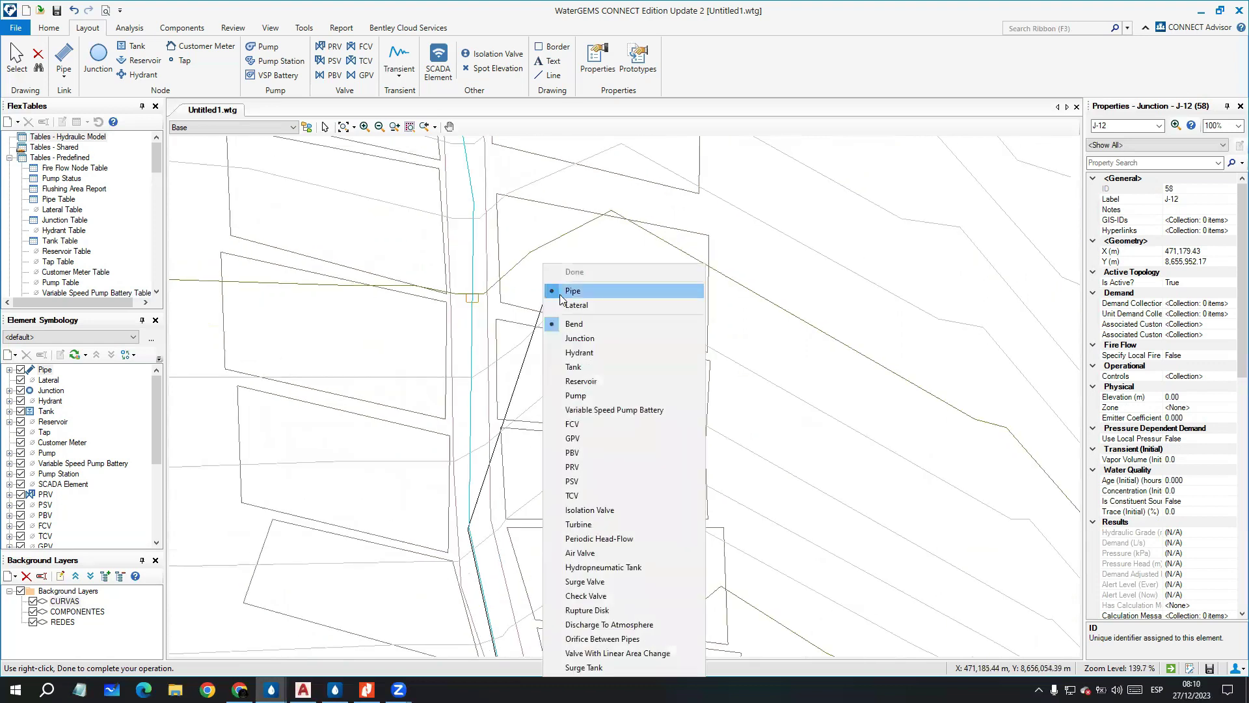
left_click(577, 468)
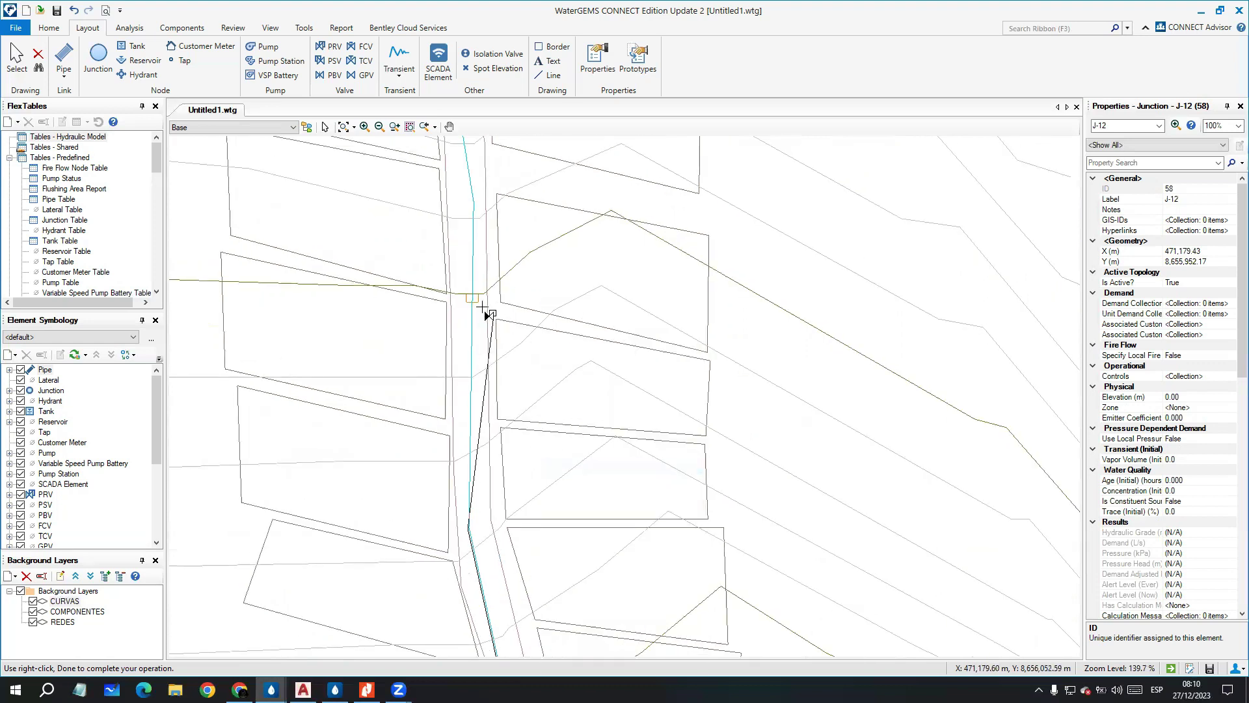
left_click(471, 298)
Step: Continue the pipe with a bend to a junction at the REDES line's north end, finish the layout and clear the selection
middle_click_drag(510, 243, 528, 386)
right_click(533, 263)
left_click(566, 324)
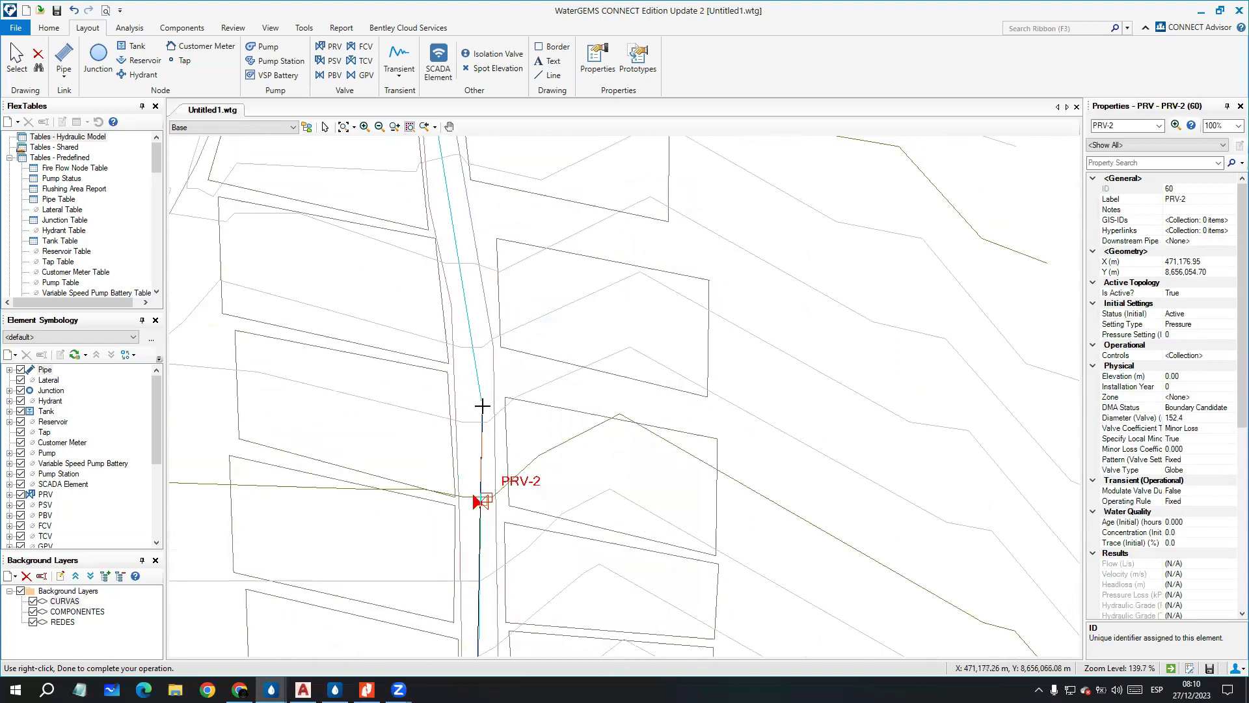
middle_click_drag(494, 204, 511, 319)
middle_click_drag(501, 174, 511, 263)
right_click(510, 263)
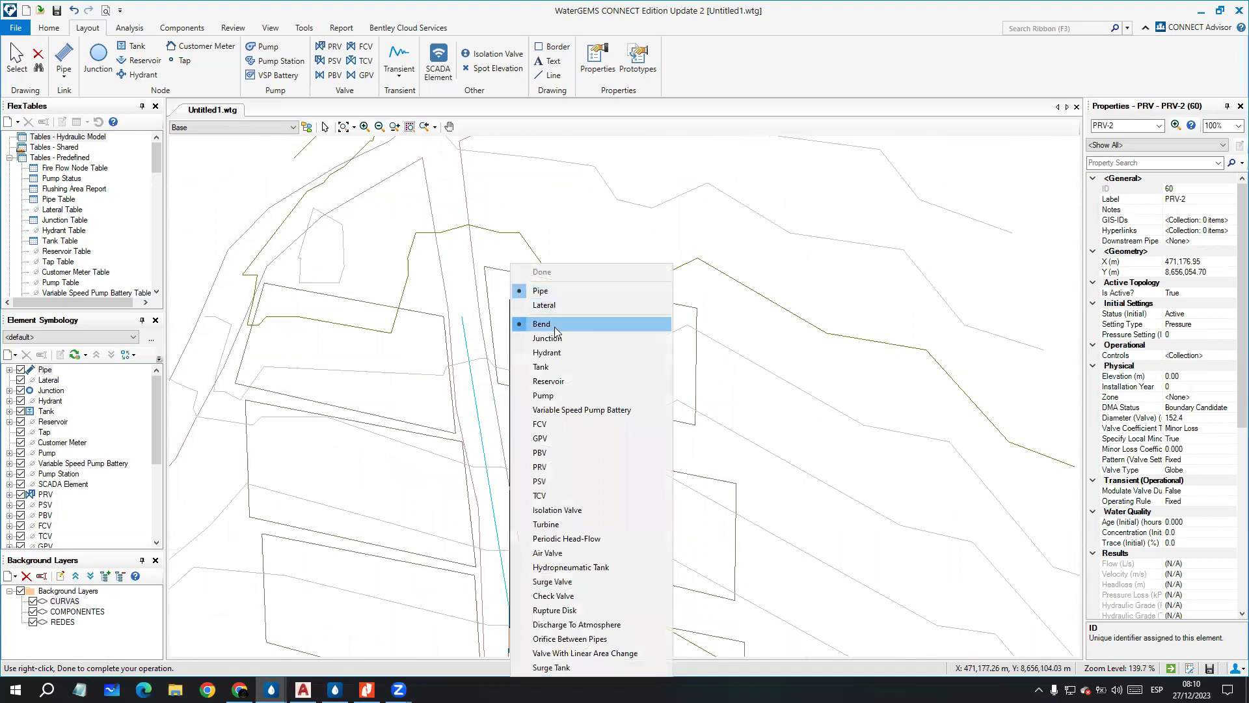
left_click(554, 340)
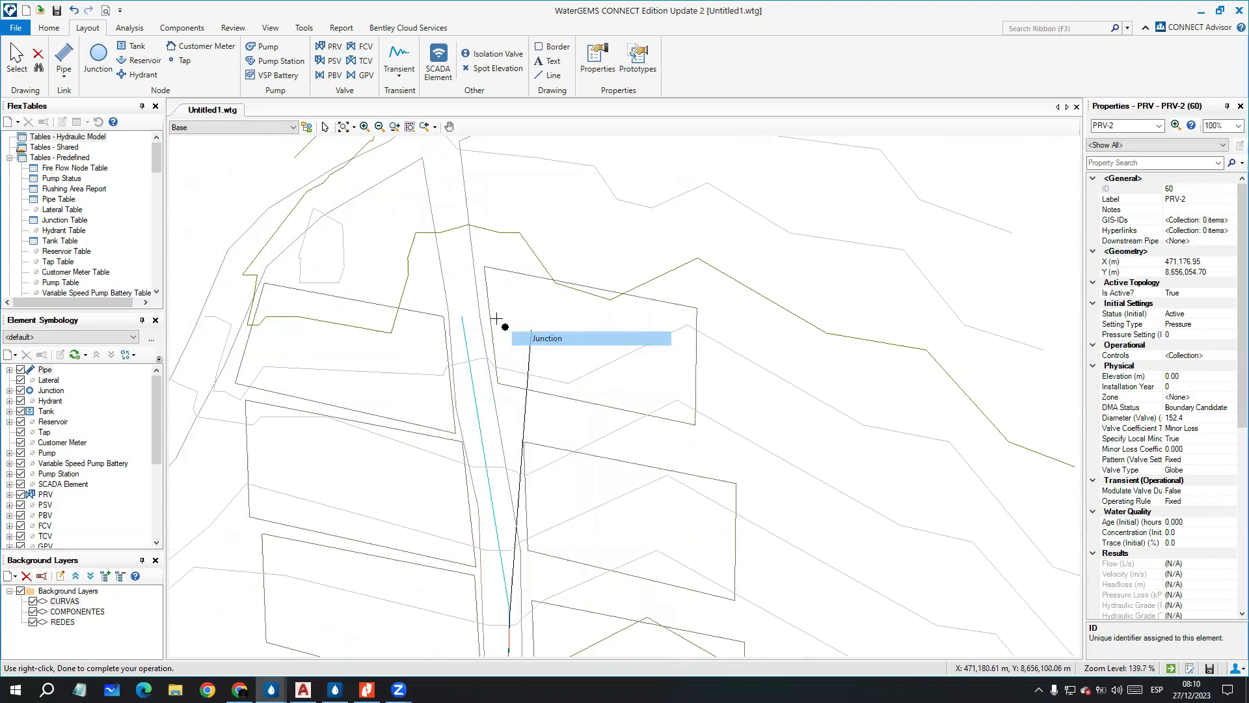
left_click(462, 316)
right_click(463, 316)
left_click(494, 271)
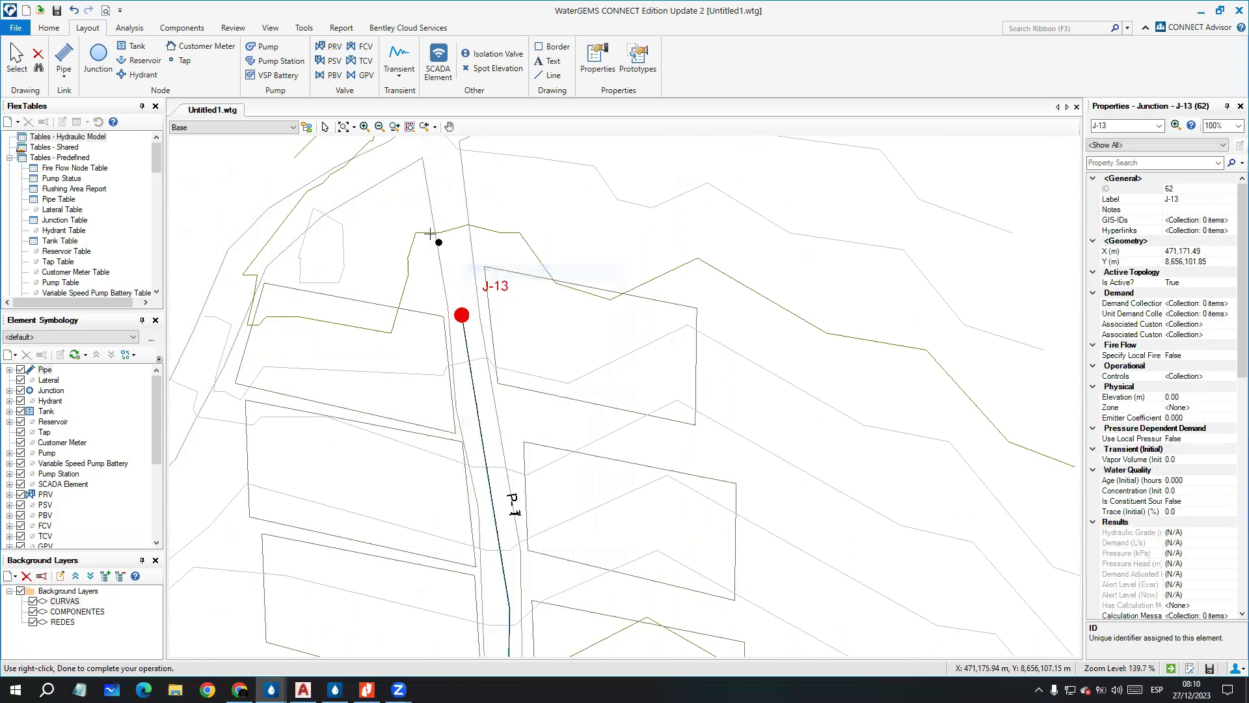
left_click(16, 55)
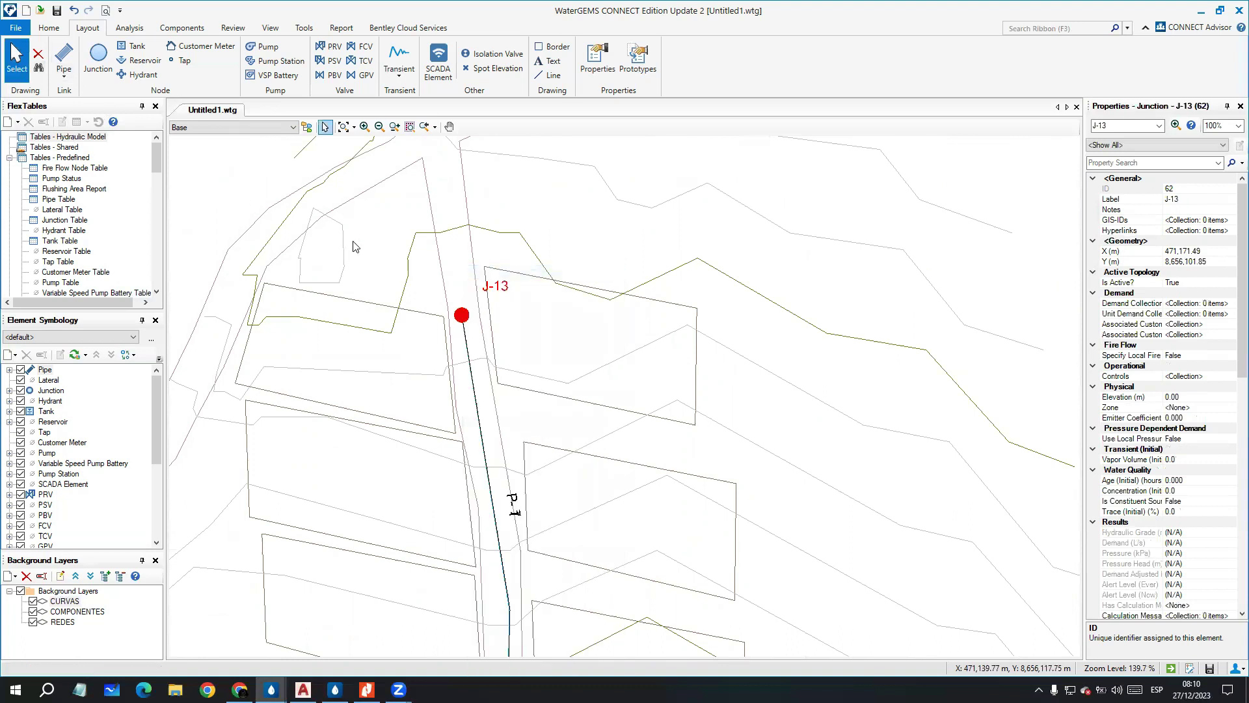
left_click(555, 317)
Step: Review the traced main line against the contours and parcels along the whole network
scroll(555, 317, "down", 10)
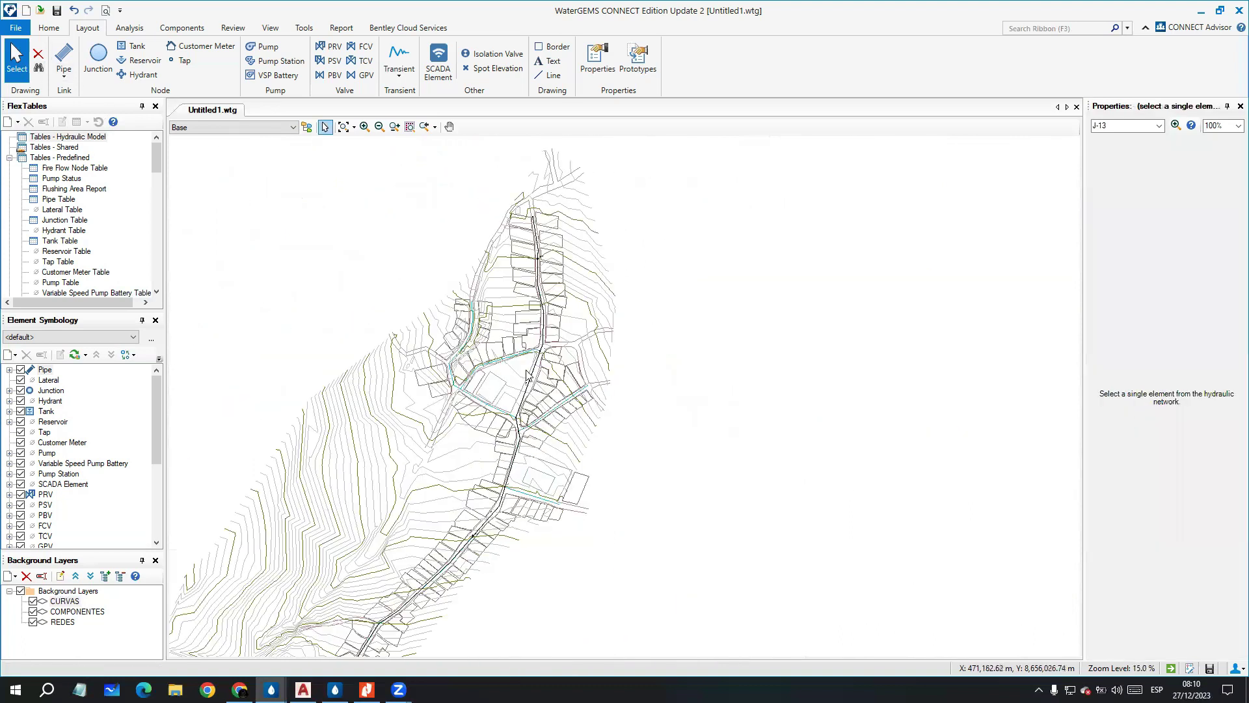
scroll(497, 408, "up", 4)
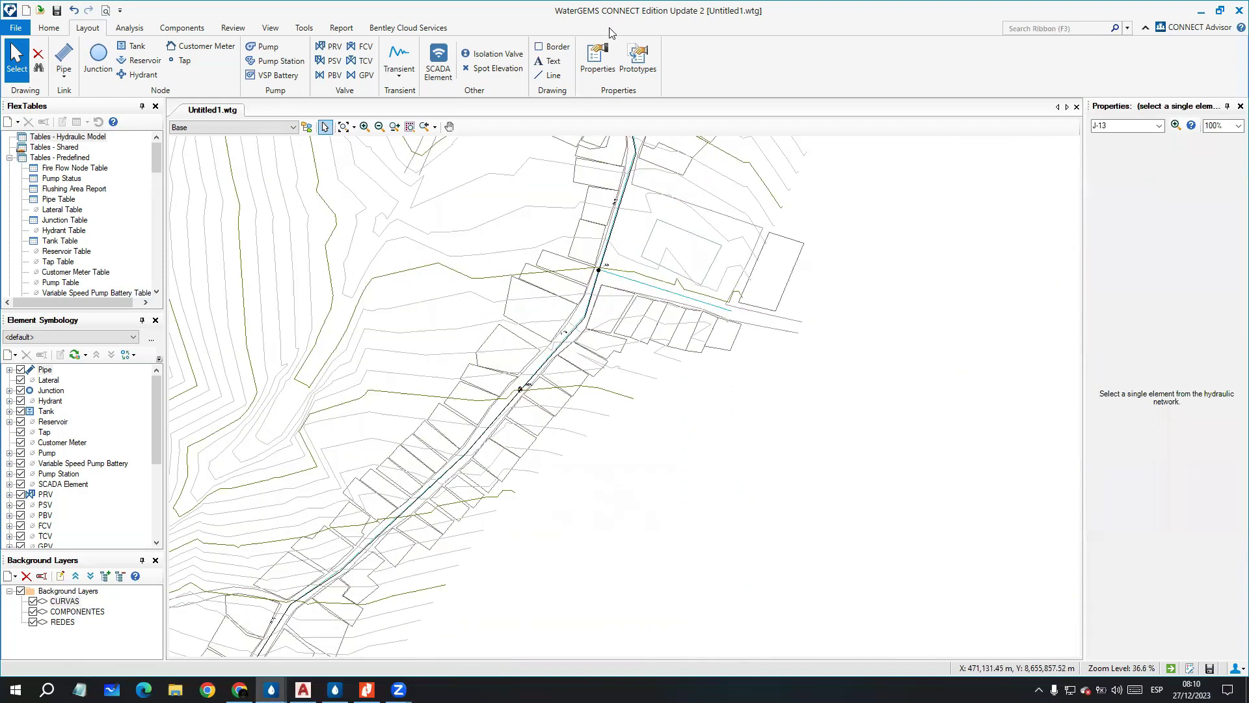
mouse_move(618, 298)
middle_mouse_down()
mouse_move(559, 379)
mouse_move(555, 438)
mouse_move(501, 501)
middle_mouse_up()
middle_click_drag(399, 281, 428, 376)
scroll(428, 376, "down", 5)
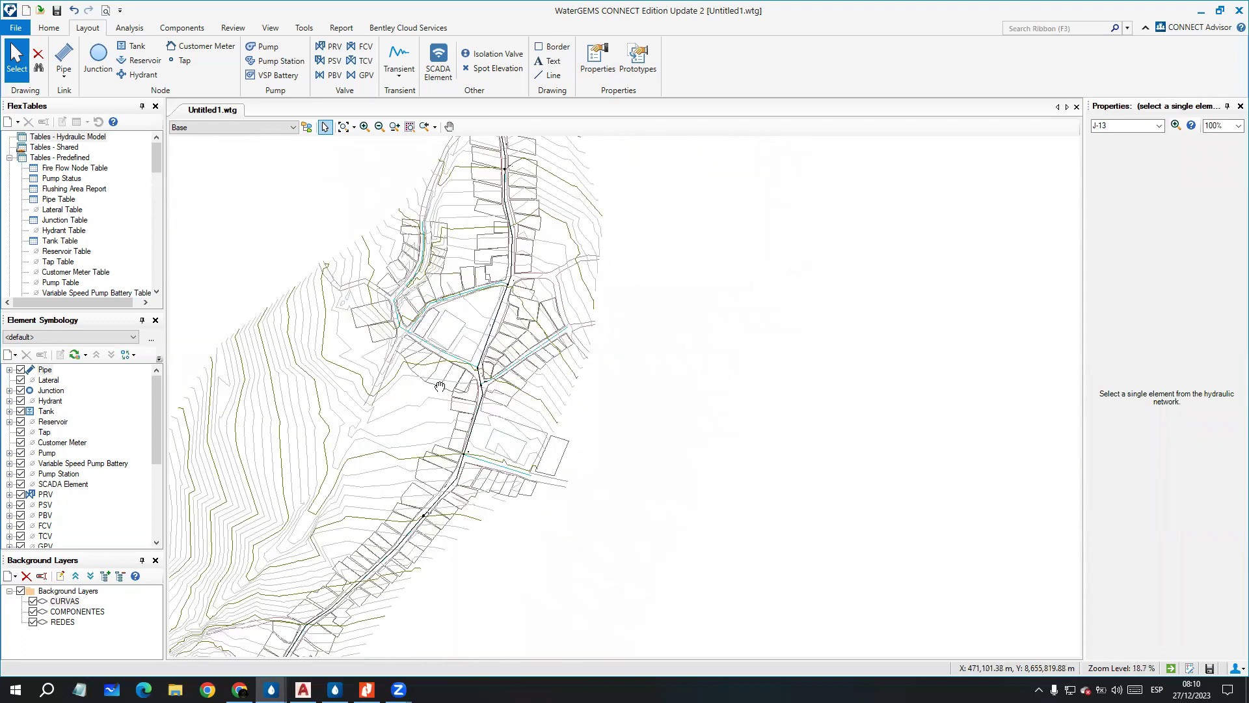
scroll(494, 393, "up", 3)
scroll(547, 371, "down", 4)
middle_click_drag(542, 392, 477, 354)
Step: Inspect the elevation property of the tank at the network's southwest end, clear the selection and close its properties
scroll(341, 556, "up", 6)
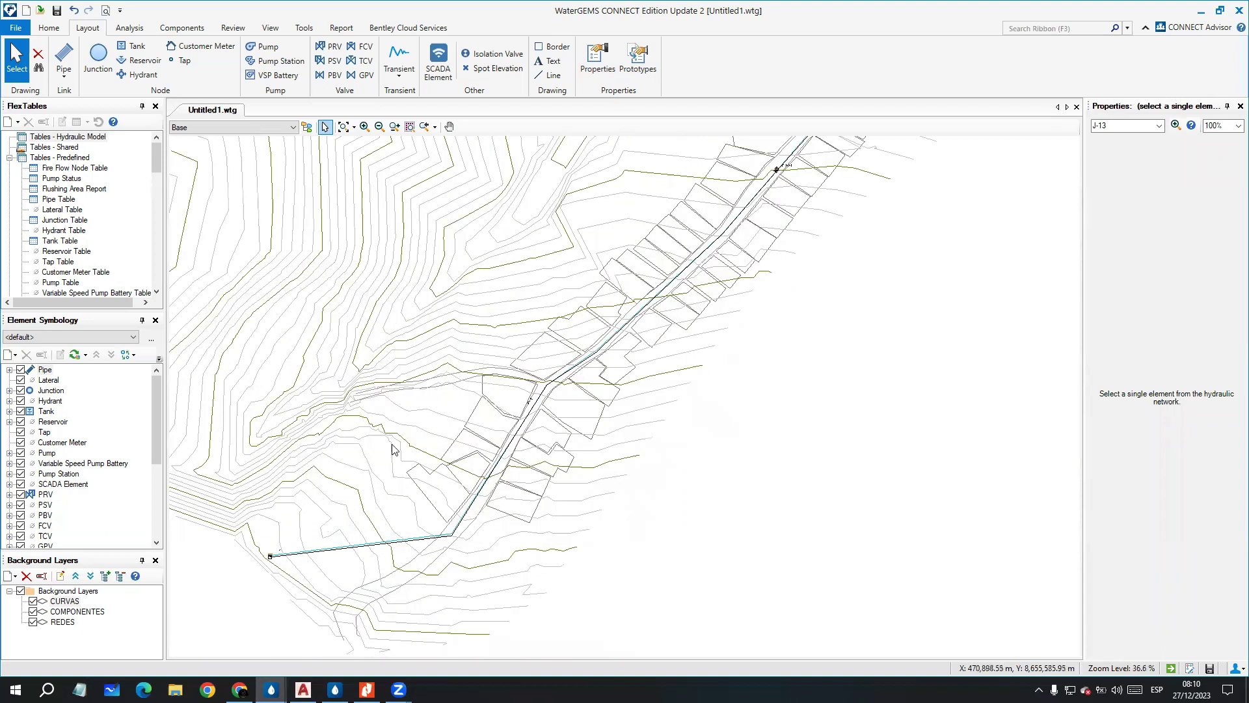
scroll(326, 484, "up", 6)
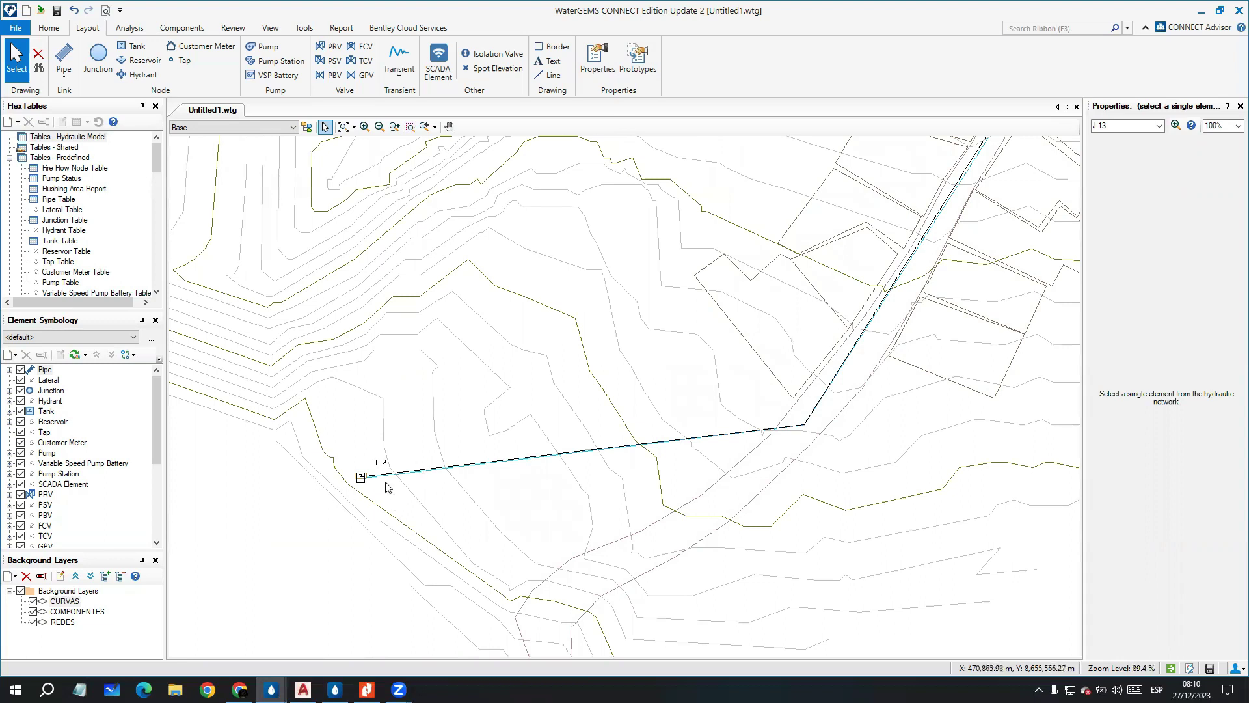
scroll(375, 492, "up", 3)
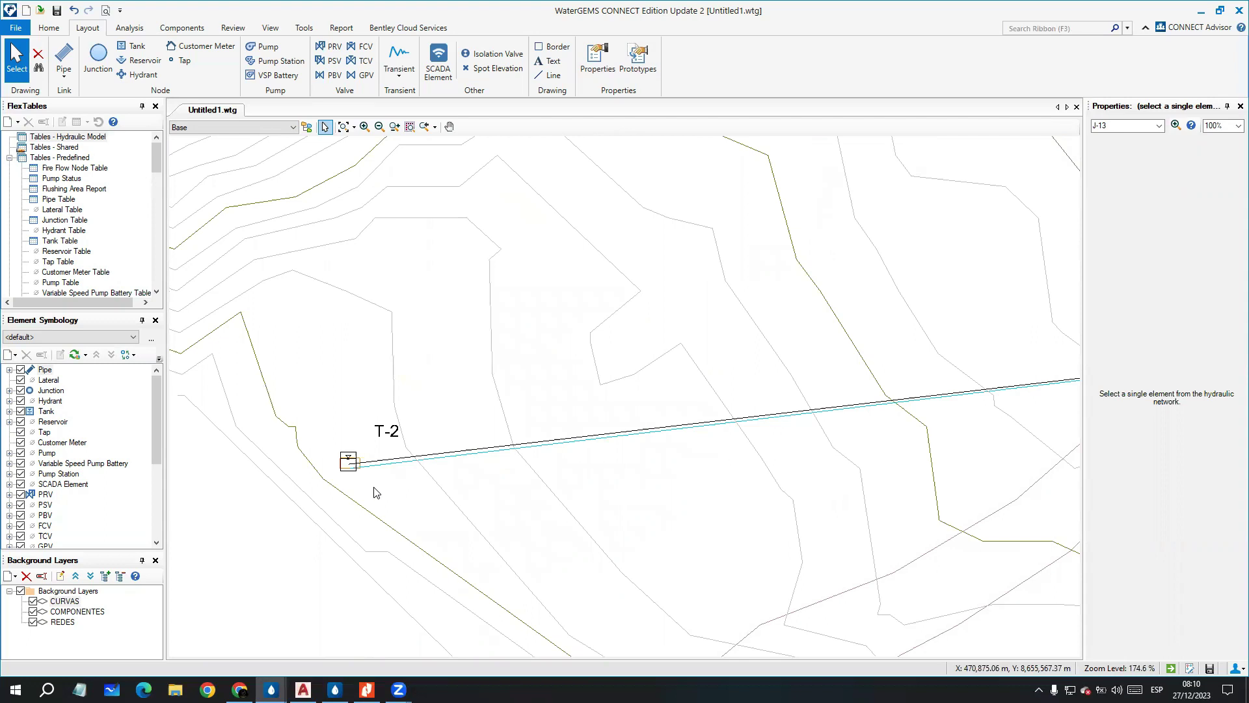
left_click(355, 464)
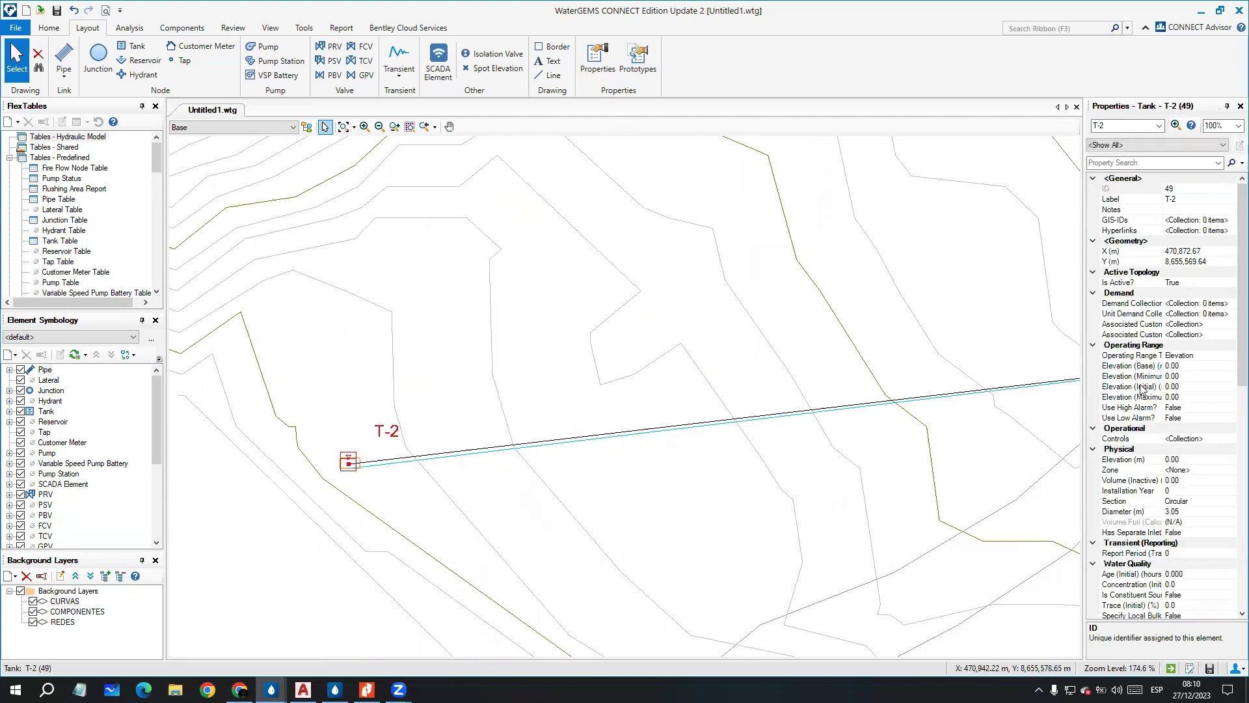
left_click(1188, 458)
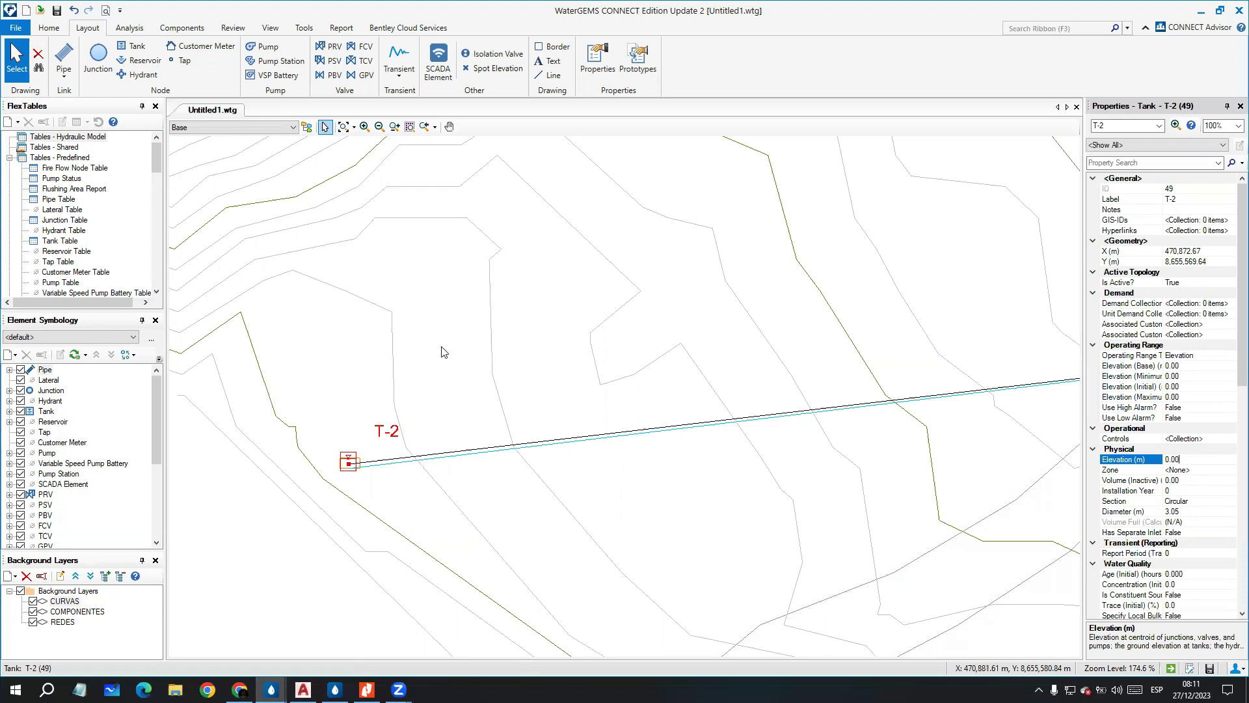
left_click(513, 334)
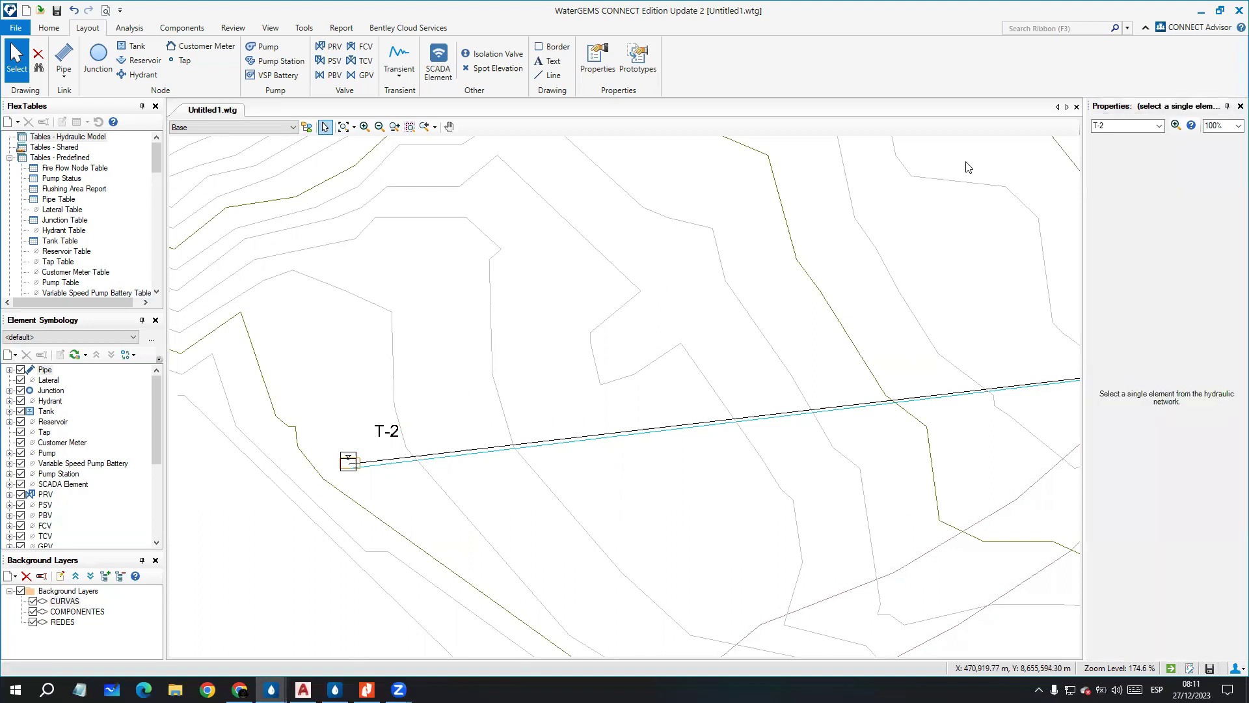
left_click(1240, 106)
Step: Review the traced main line from the tank northeast to the street loop against the contours
scroll(919, 306, "down", 1)
middle_click_drag(915, 309, 576, 397)
middle_click_drag(753, 356, 563, 465)
scroll(563, 465, "down", 2)
middle_click_drag(660, 360, 516, 529)
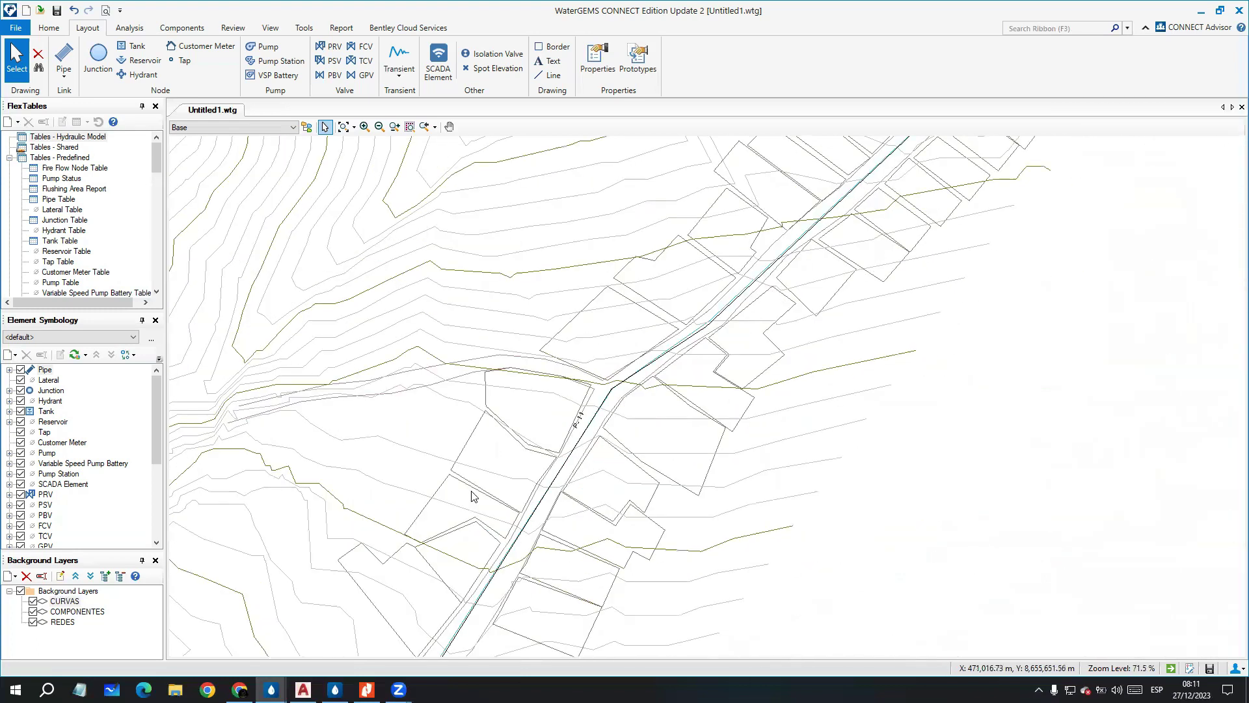
middle_click_drag(681, 366, 473, 496)
scroll(619, 399, "down", 1)
scroll(683, 338, "down", 1)
scroll(702, 320, "down", 1)
middle_click_drag(664, 289, 661, 295)
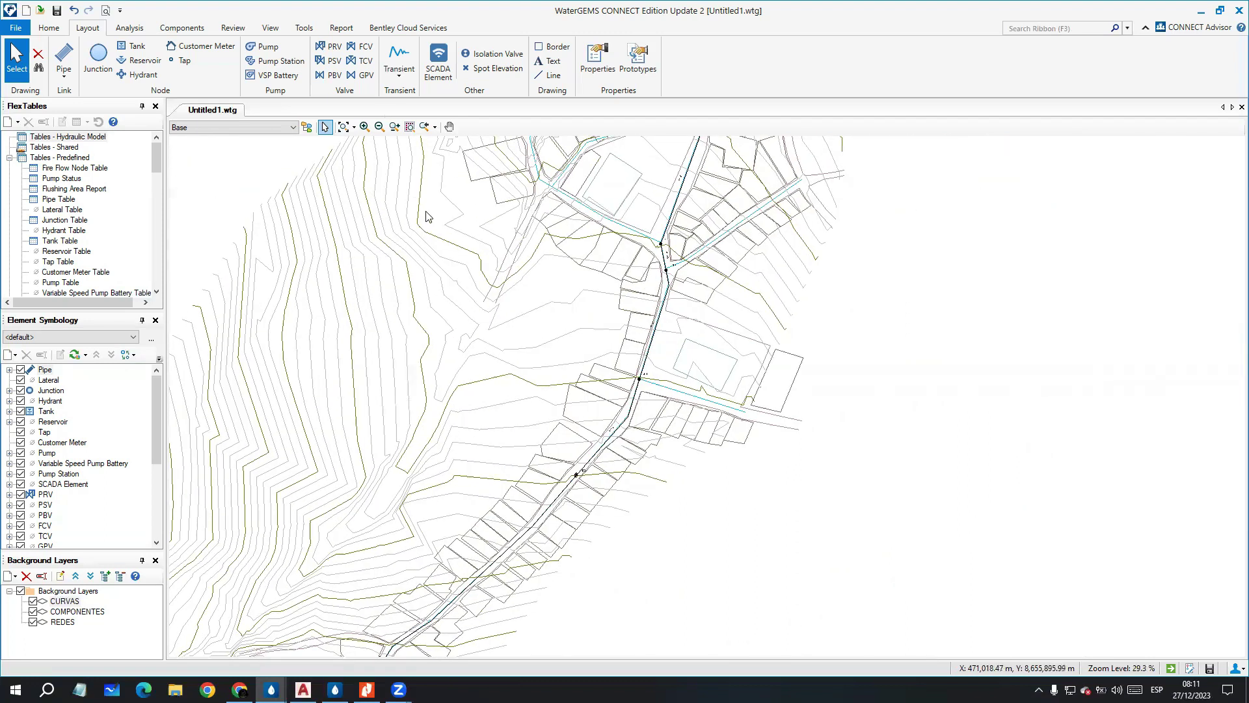
Step: Initialize demands for all elements in the Demand Control Center and close it
left_click(192, 30)
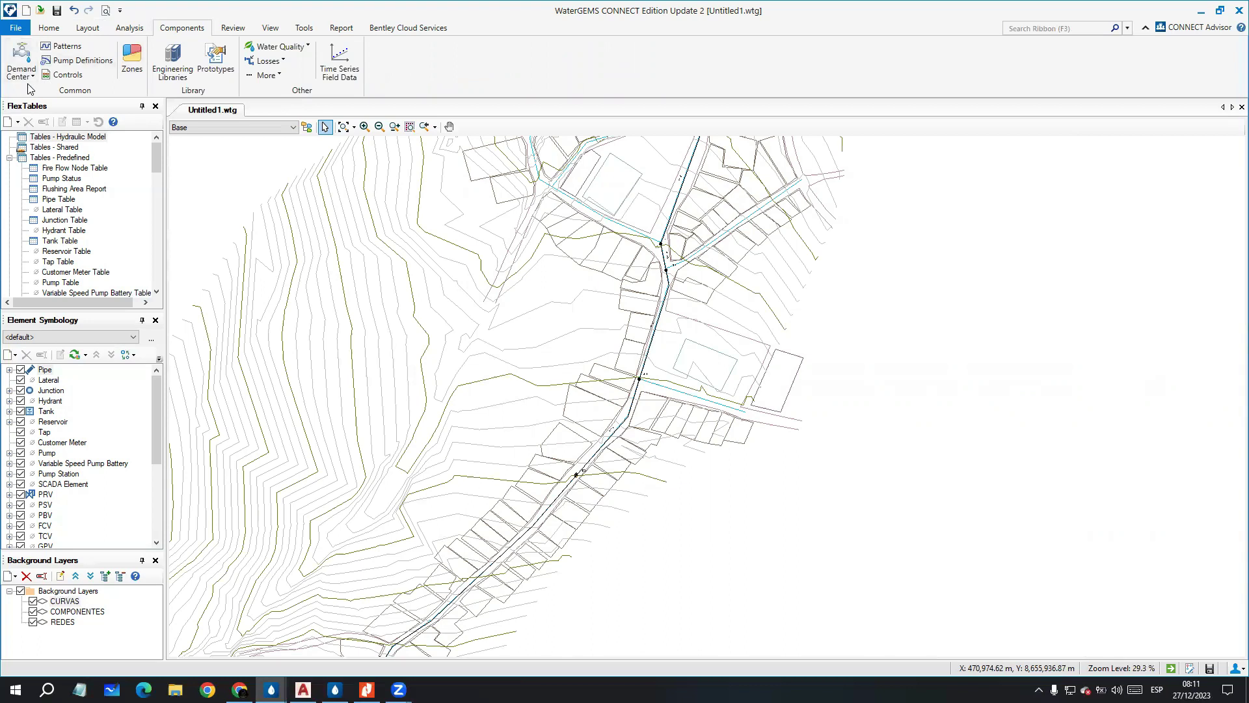
left_click(24, 58)
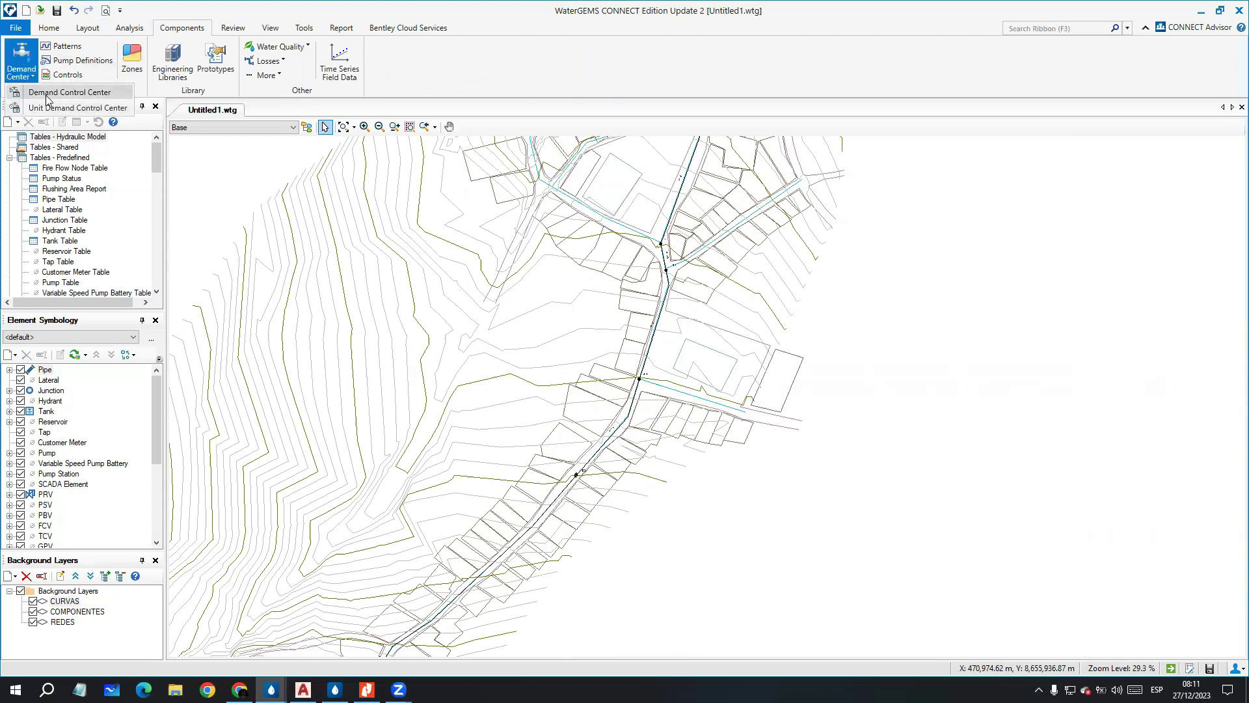
left_click(45, 92)
left_click(637, 372)
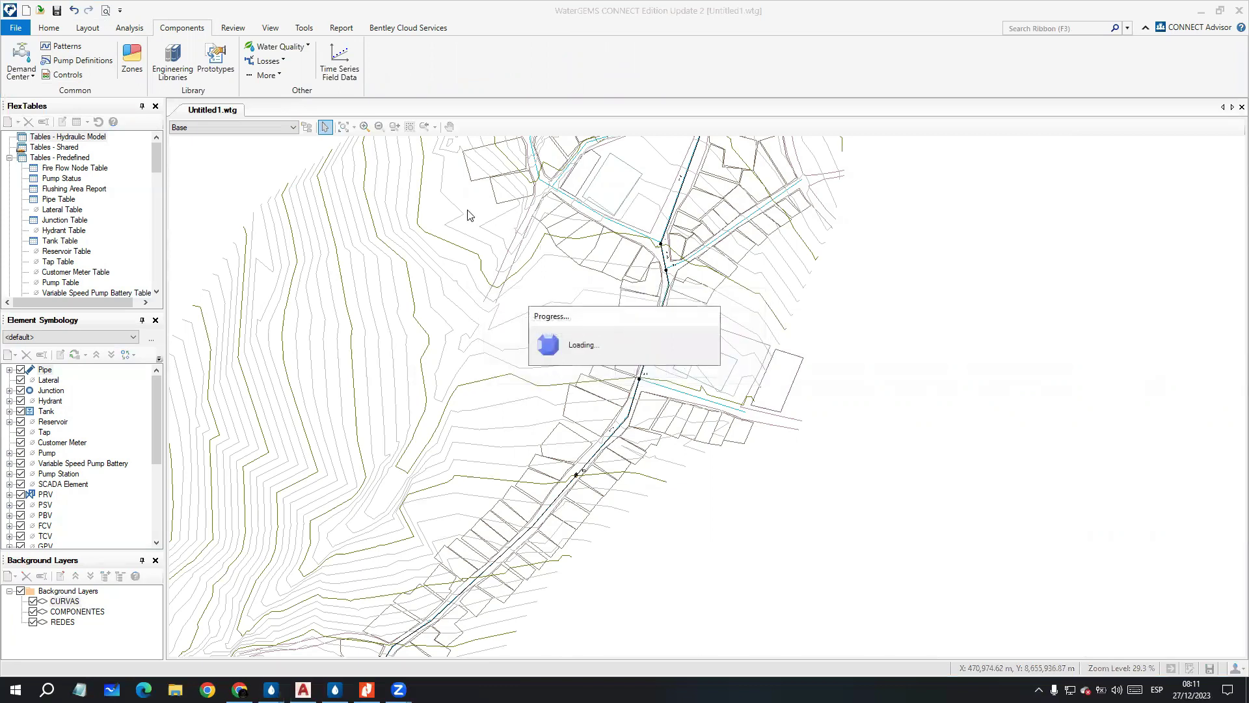
left_click(117, 48)
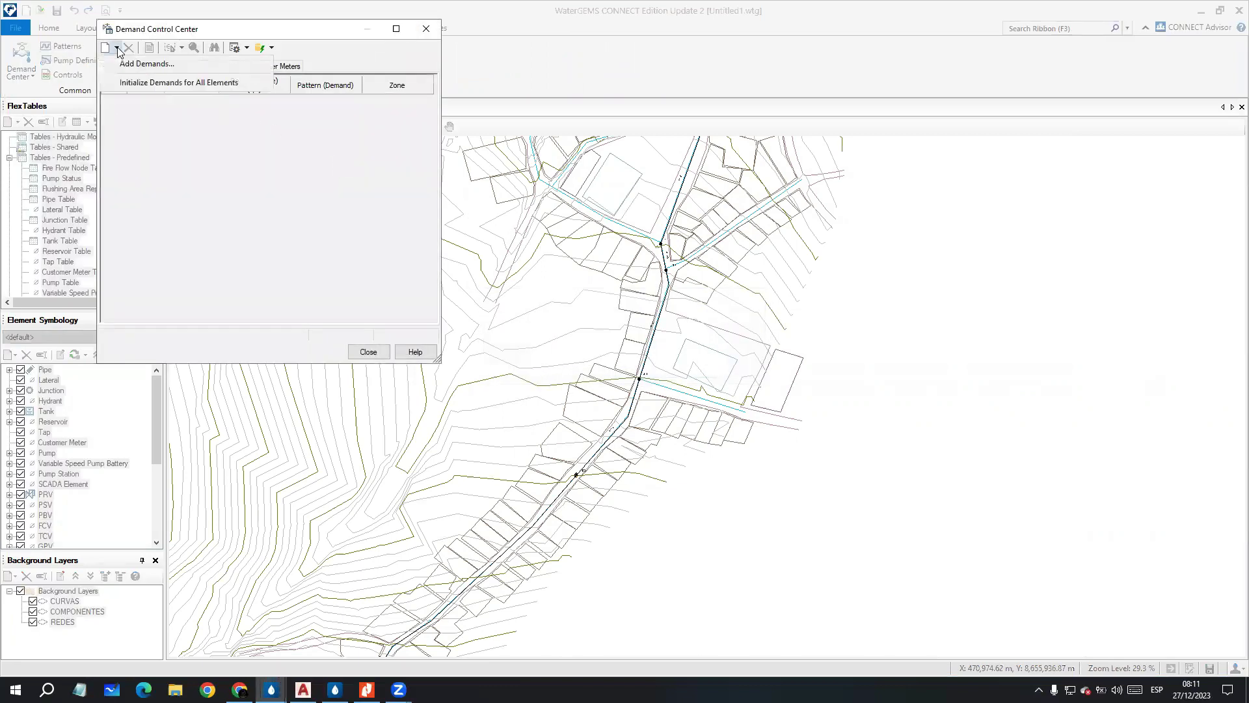
left_click(130, 83)
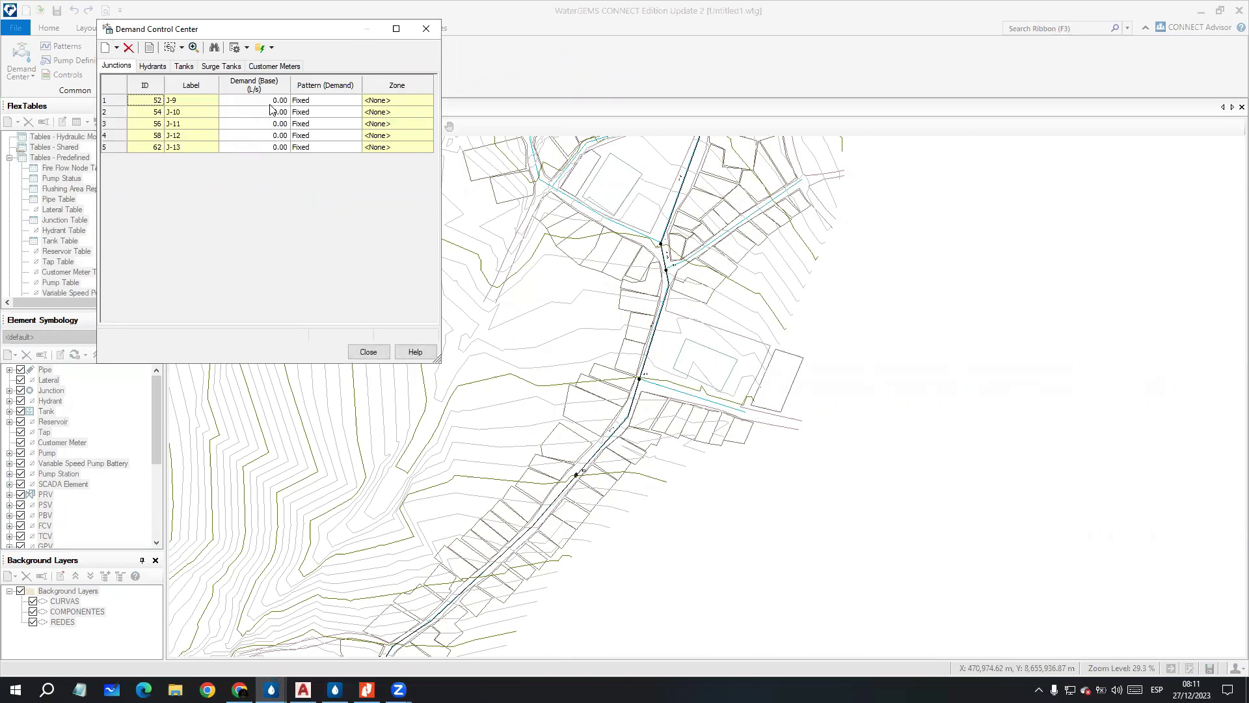
left_click(426, 28)
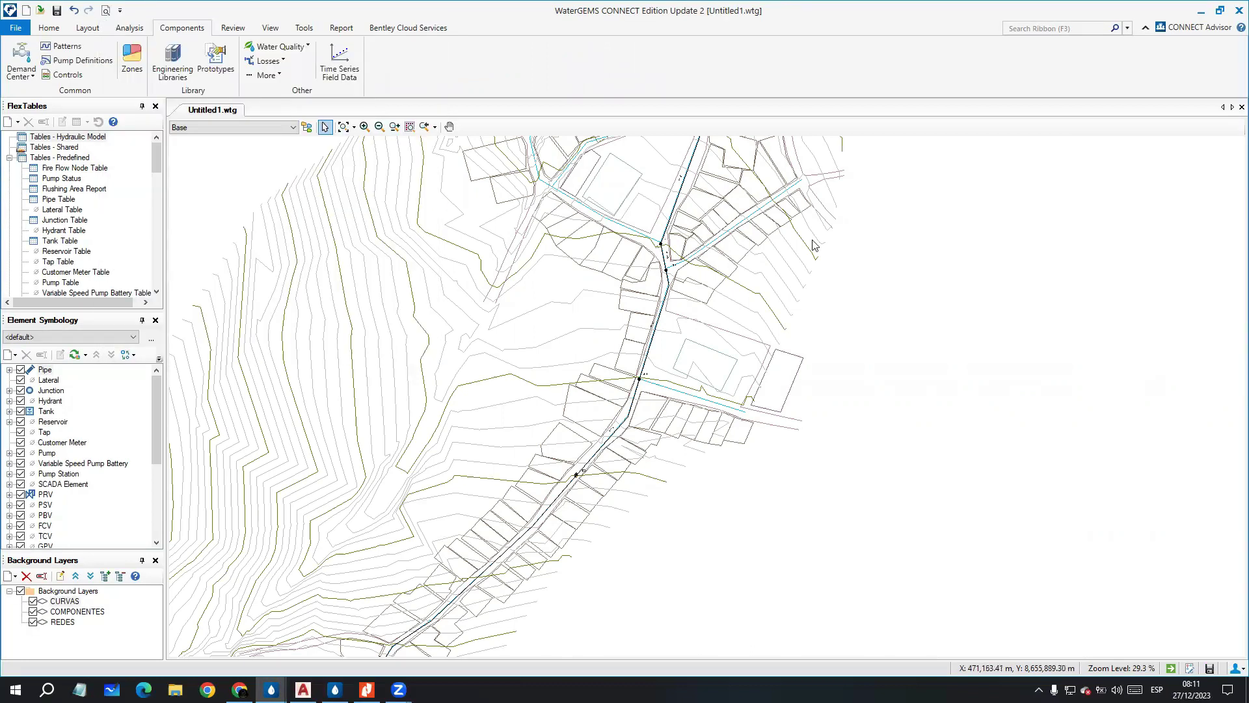
Step: Switch to the other WaterGEMS window with the MODELO_01.wtg model
scroll(846, 292, "down", 1)
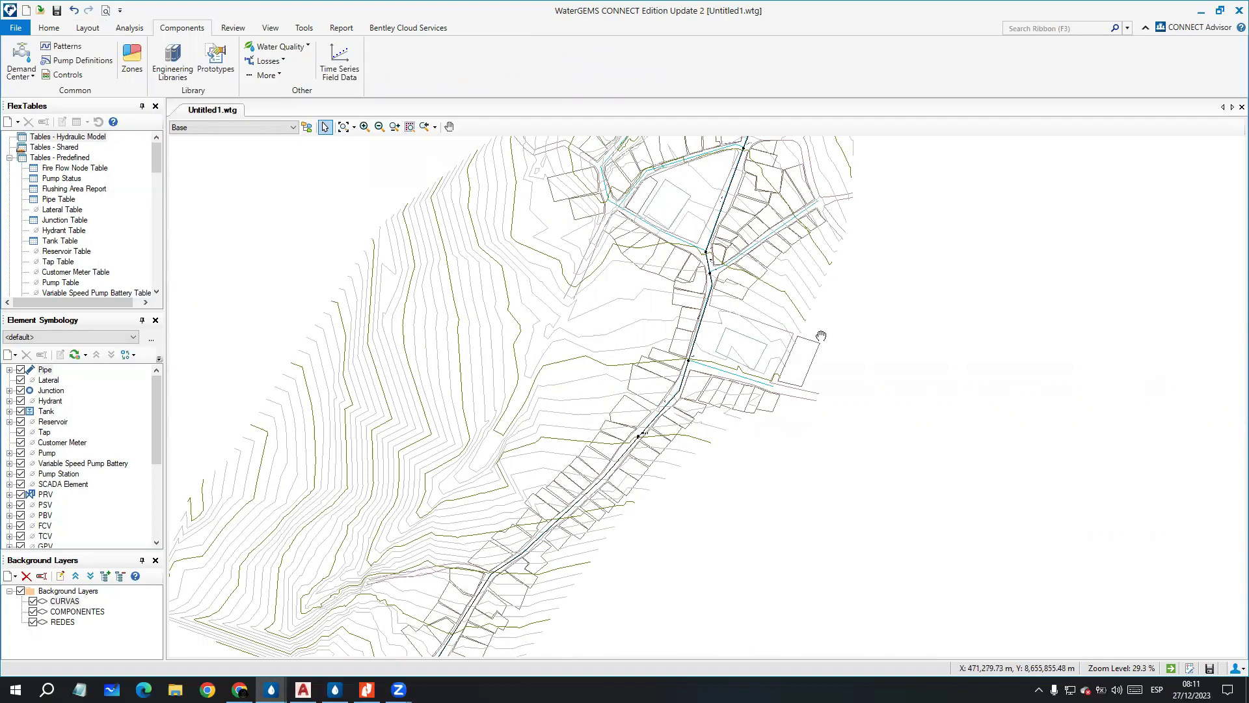
scroll(606, 384, "down", 2)
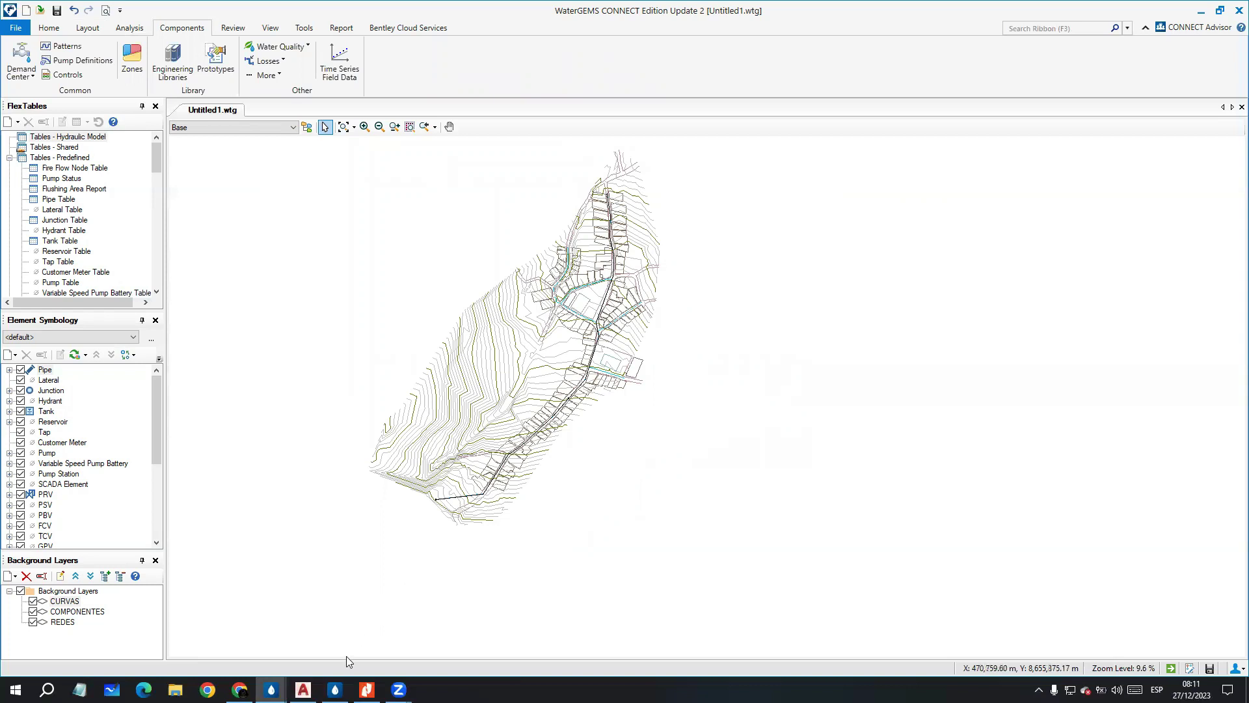
left_click(272, 689)
left_click(237, 660)
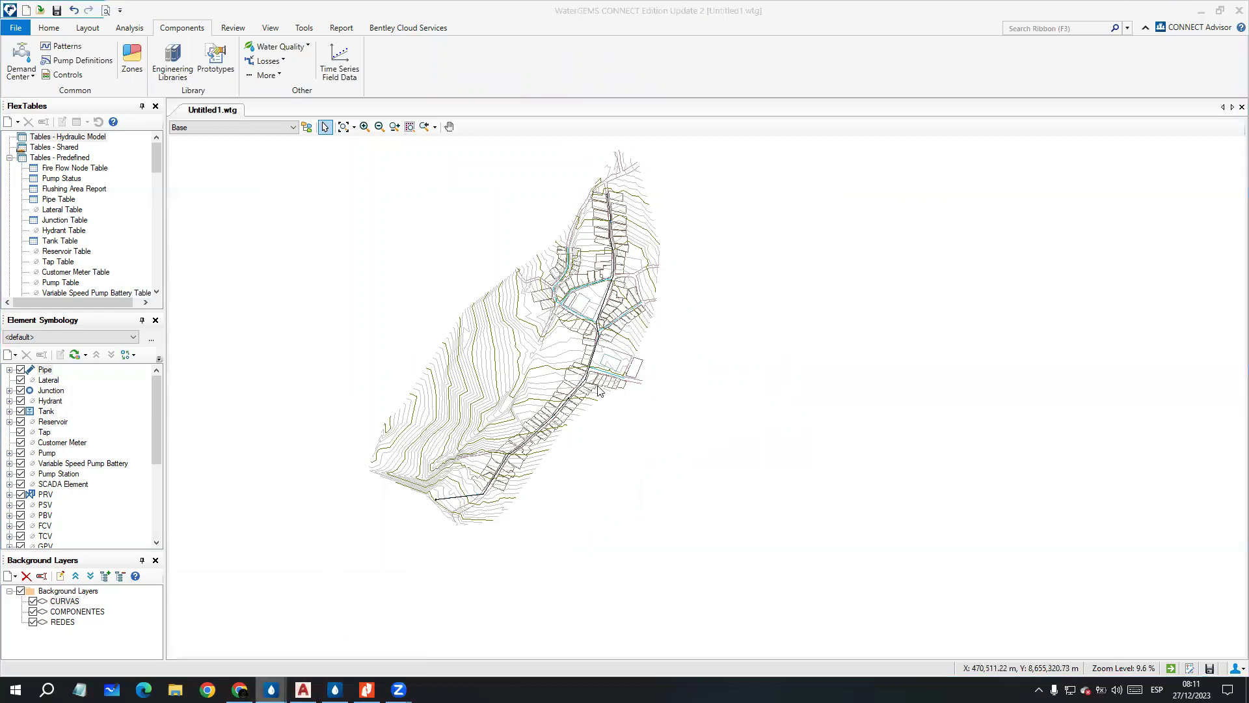
Step: Review the complete MODELO_01 network, from the northern end junction and street loop down to the tank
scroll(612, 520, "up", 3)
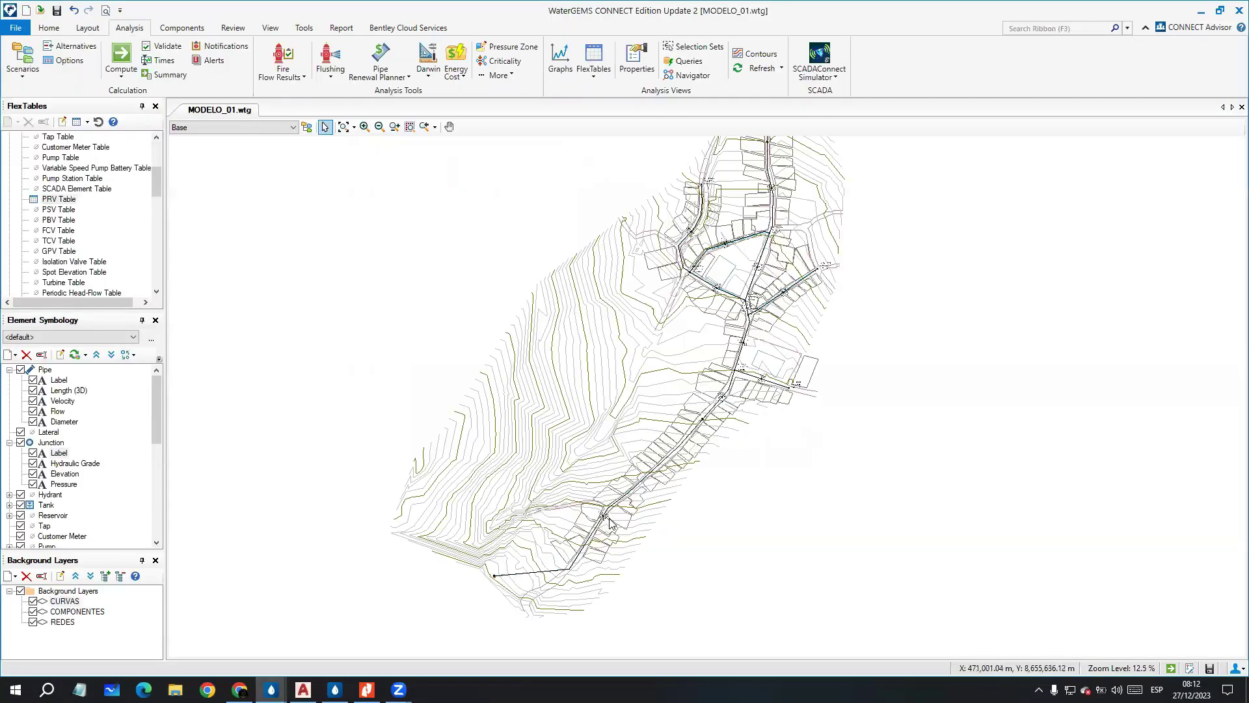
middle_click_drag(548, 327, 522, 384)
mouse_move(528, 285)
middle_mouse_down()
mouse_move(499, 426)
mouse_move(483, 425)
middle_mouse_up()
middle_click_drag(481, 304, 472, 364)
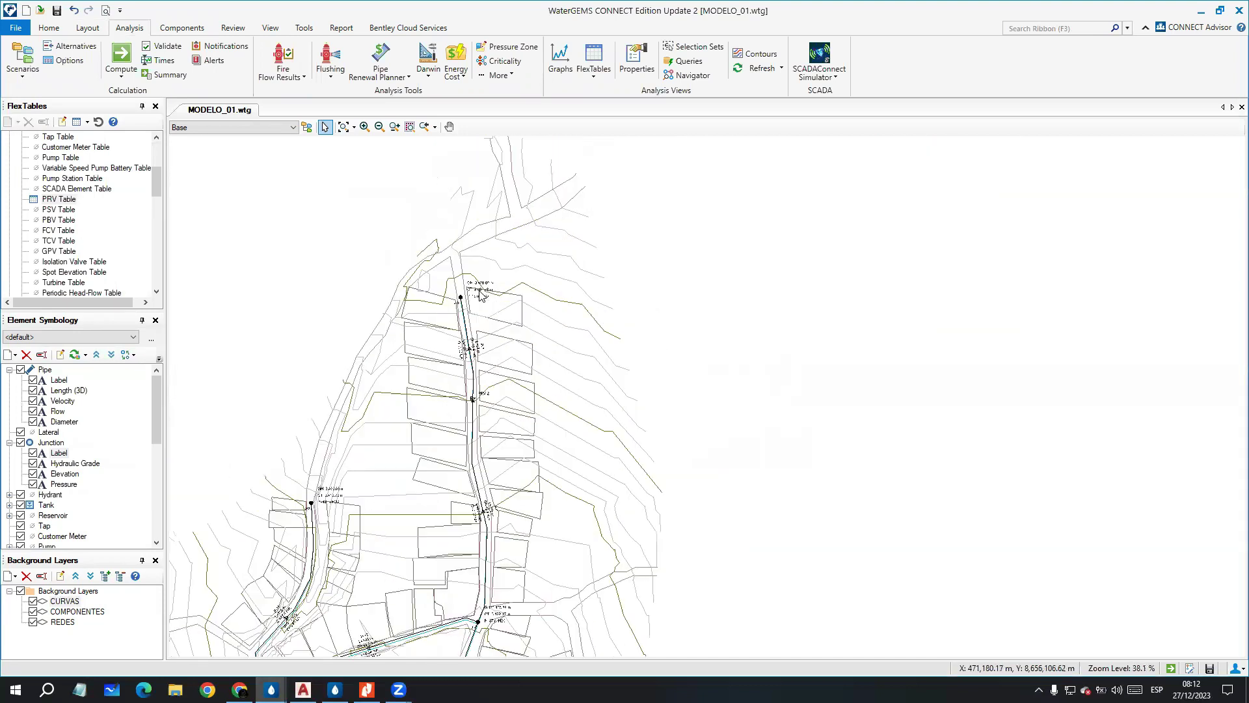
middle_click_drag(454, 296, 433, 421)
scroll(433, 422, "down", 4)
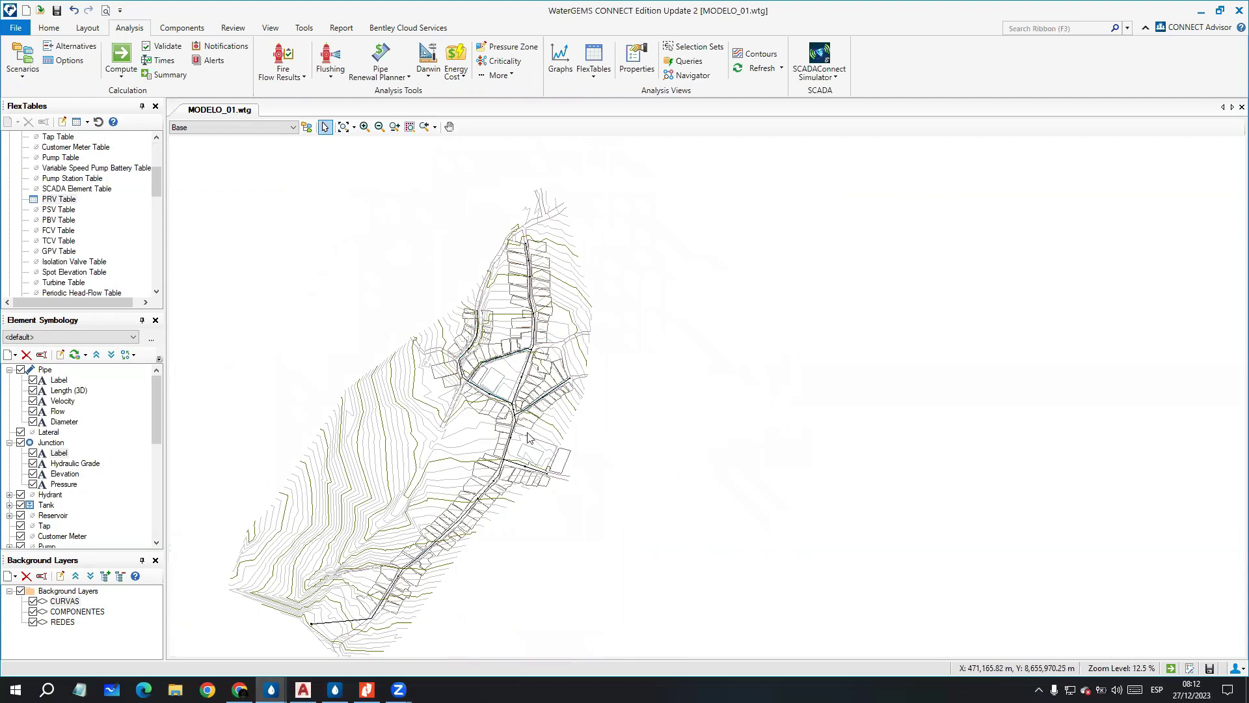
scroll(453, 473, "up", 3)
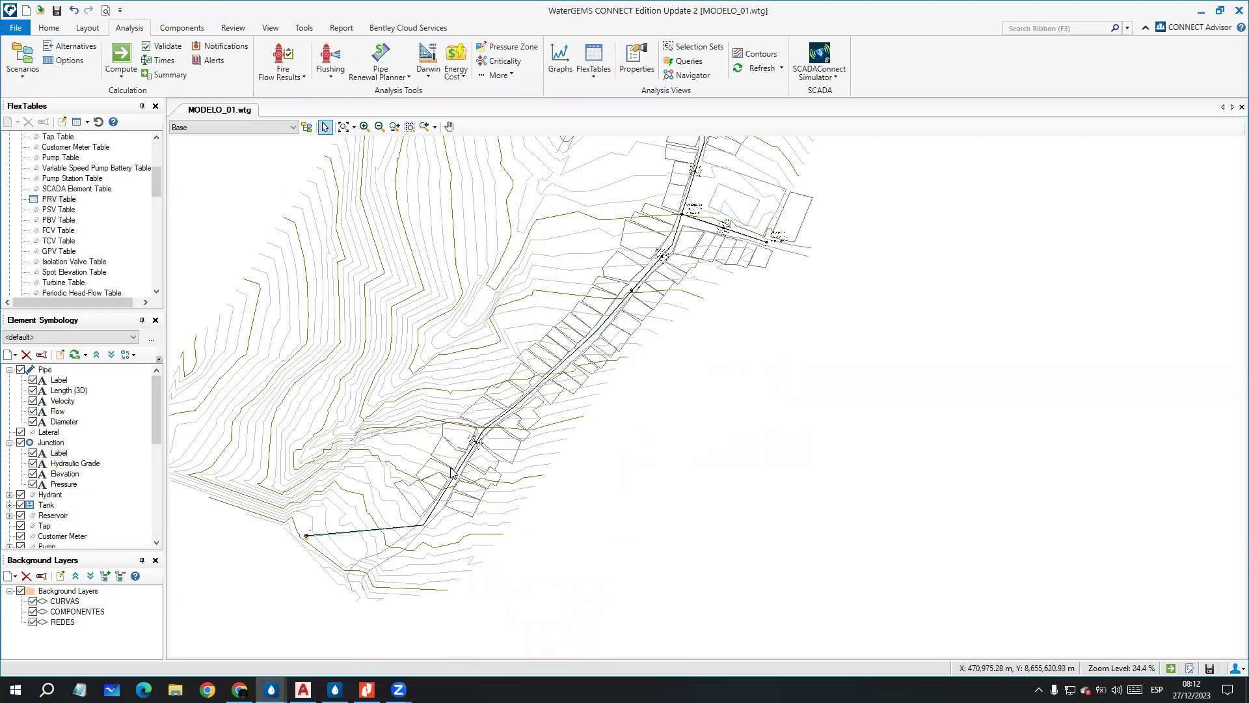
middle_click_drag(597, 328, 568, 356)
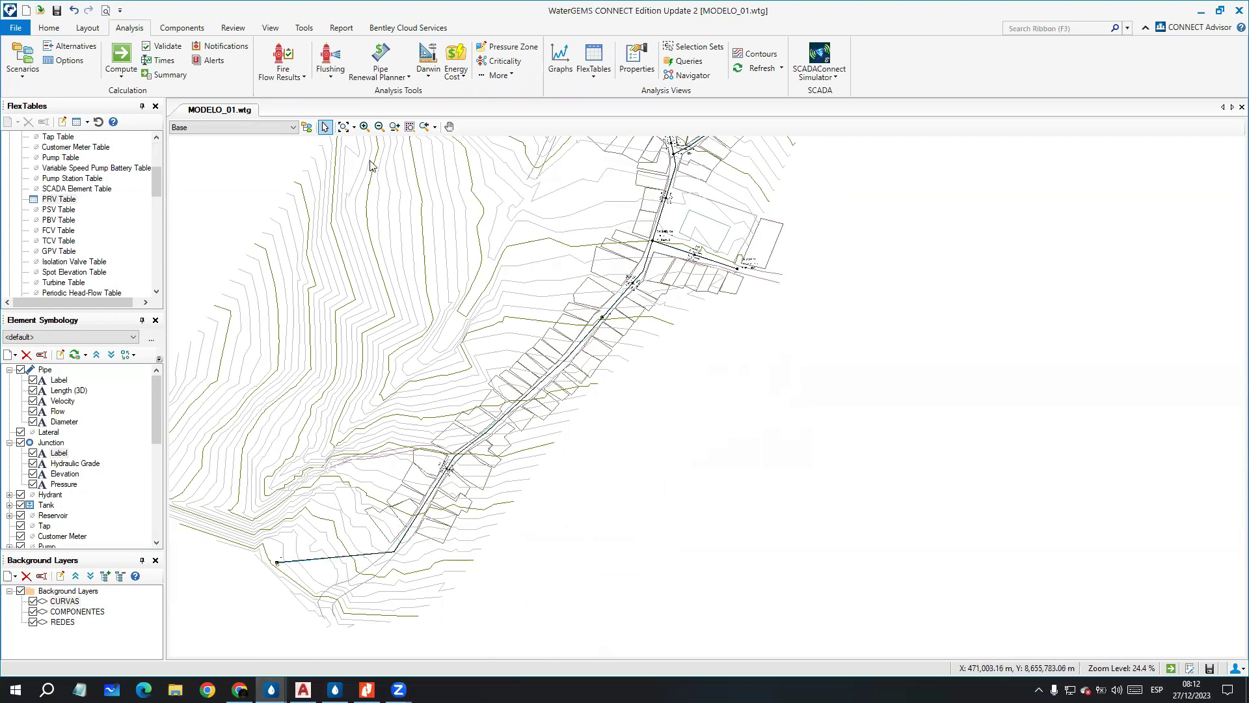
Step: Validate the MODELO_01 model, compute the Base scenario and dismiss the calculation summary
left_click(161, 47)
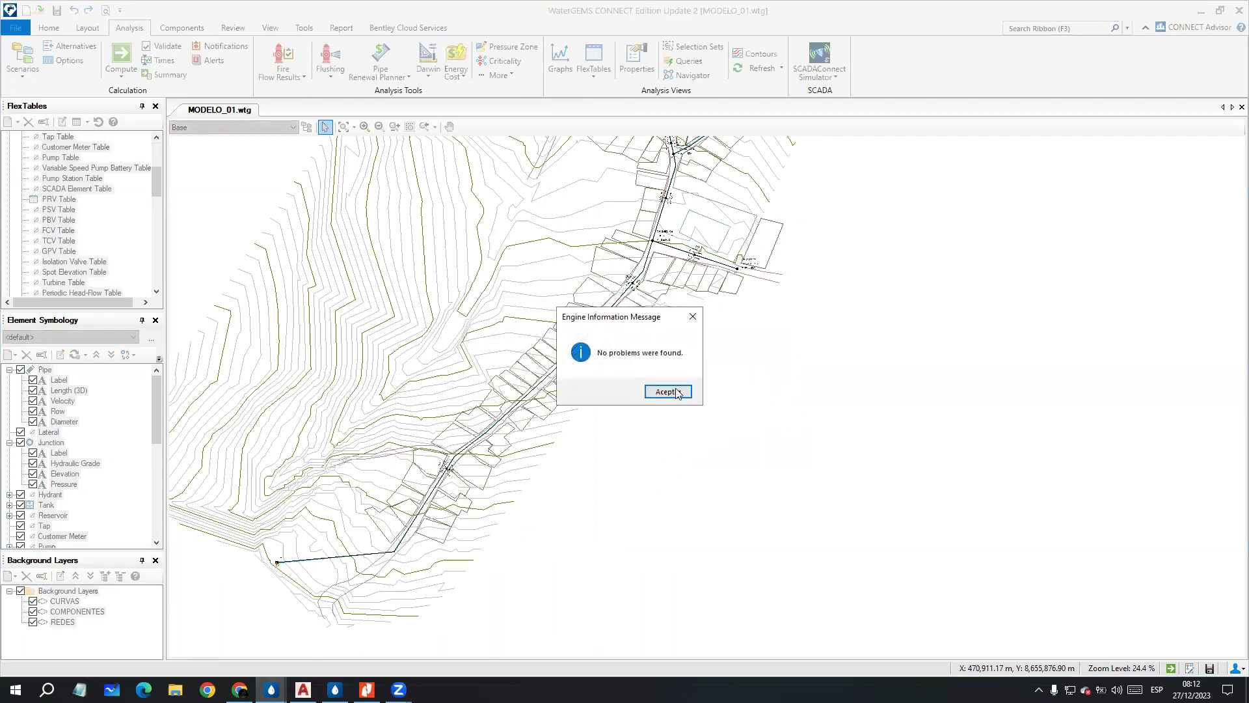
left_click(670, 393)
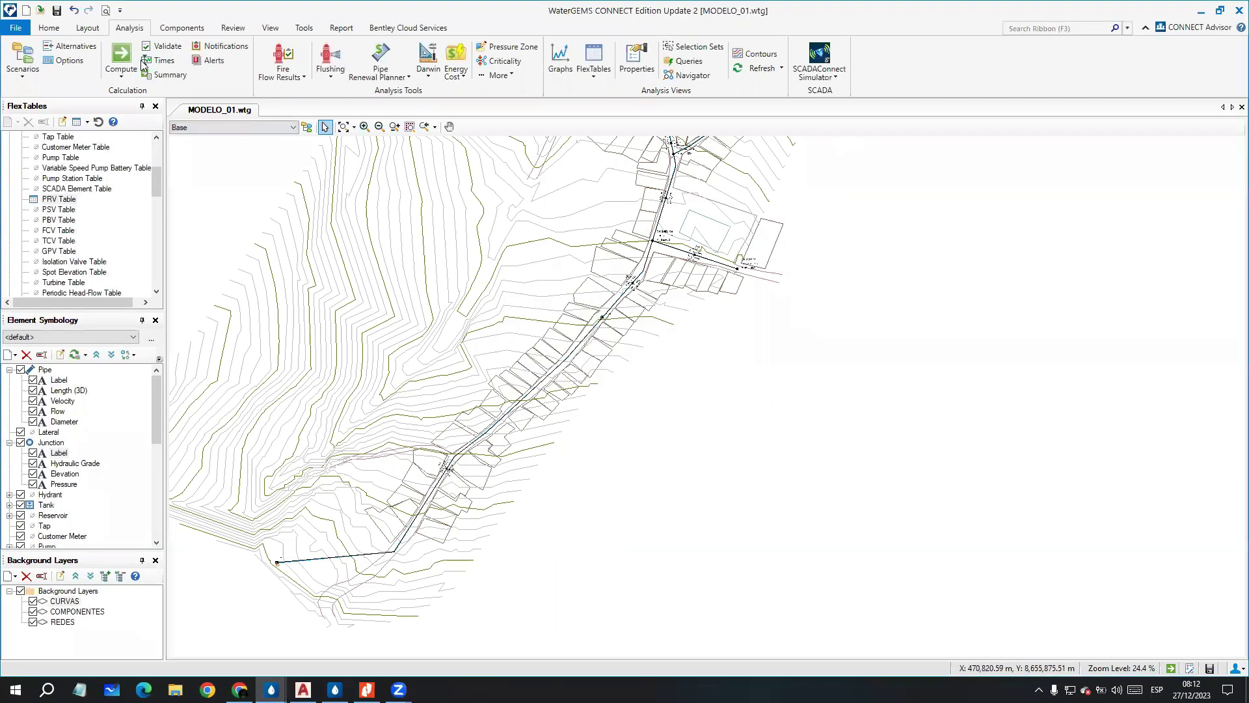
left_click(121, 54)
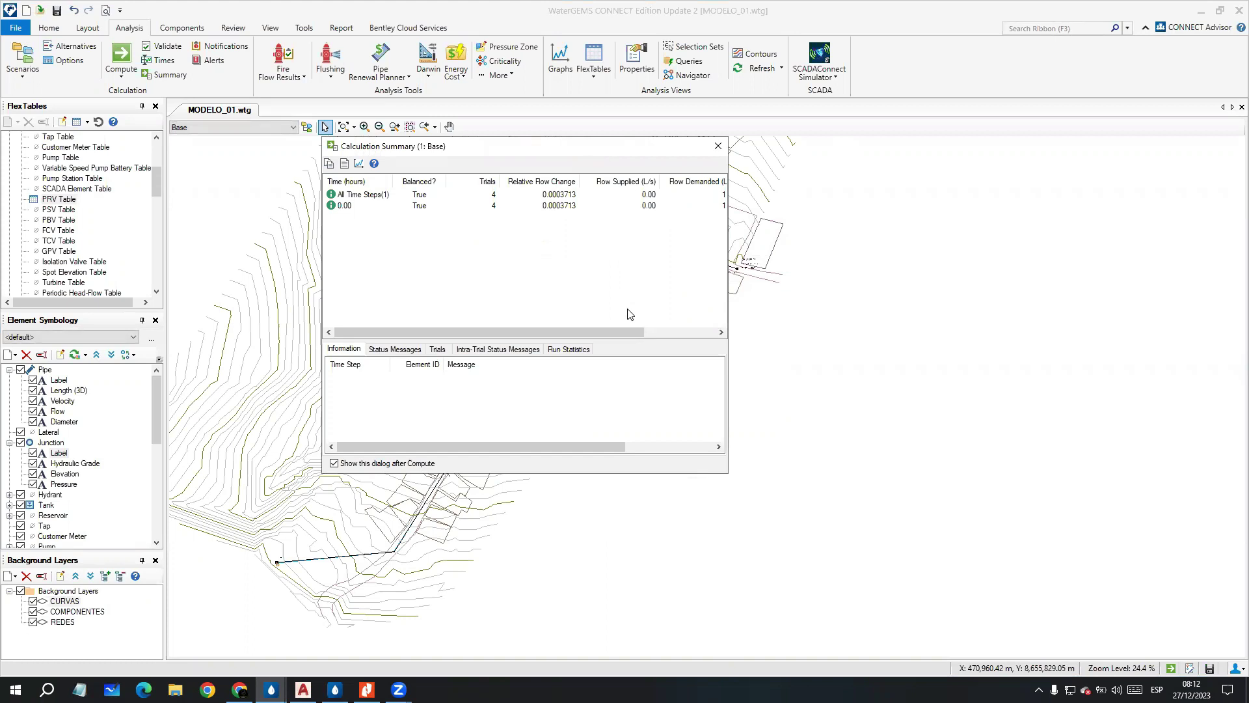
left_click(718, 147)
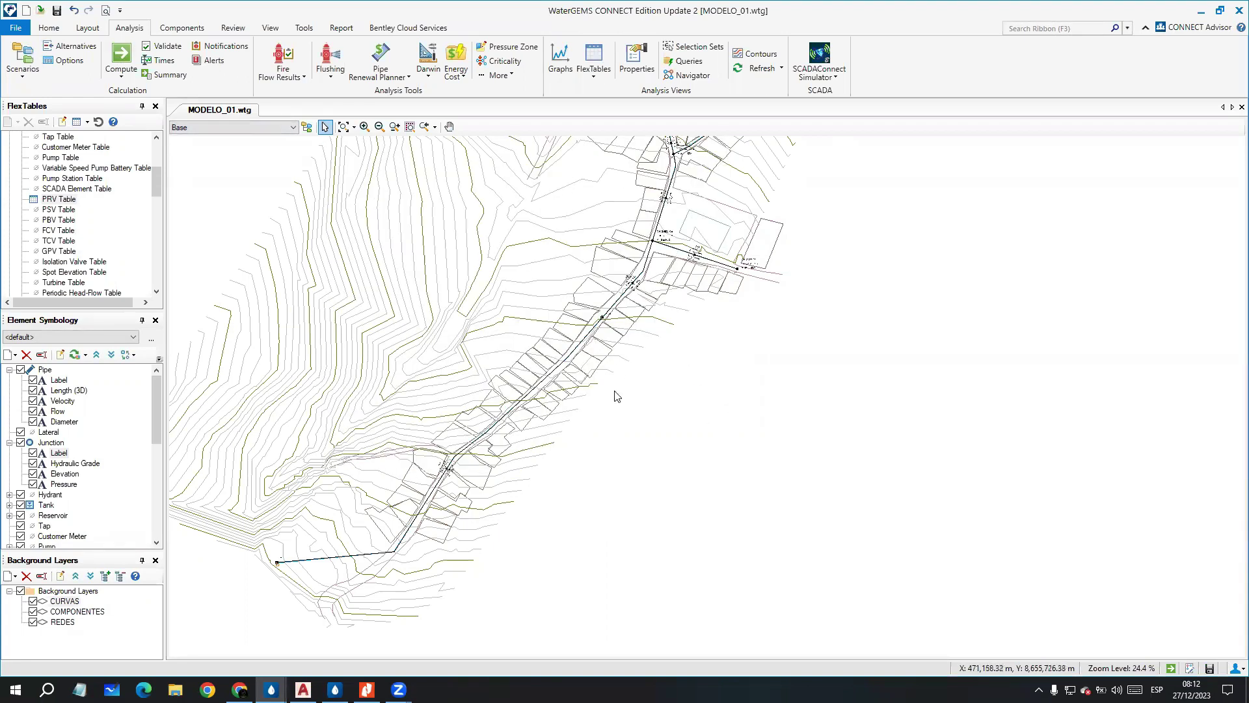
Step: Examine the length, diameter, velocity and flow annotations of pipe P-1 on the main line from the tank
scroll(501, 471, "up", 2)
scroll(396, 489, "up", 2)
scroll(438, 469, "up", 7)
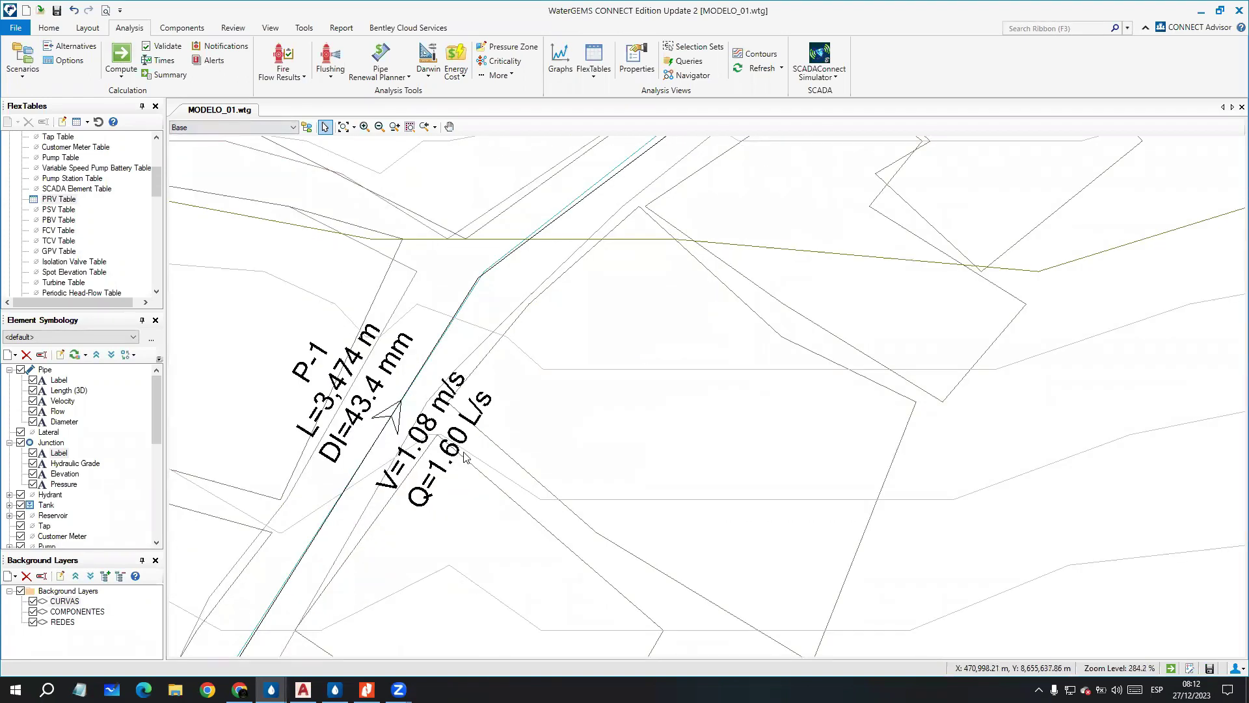
scroll(488, 403, "down", 6)
scroll(547, 354, "up", 1)
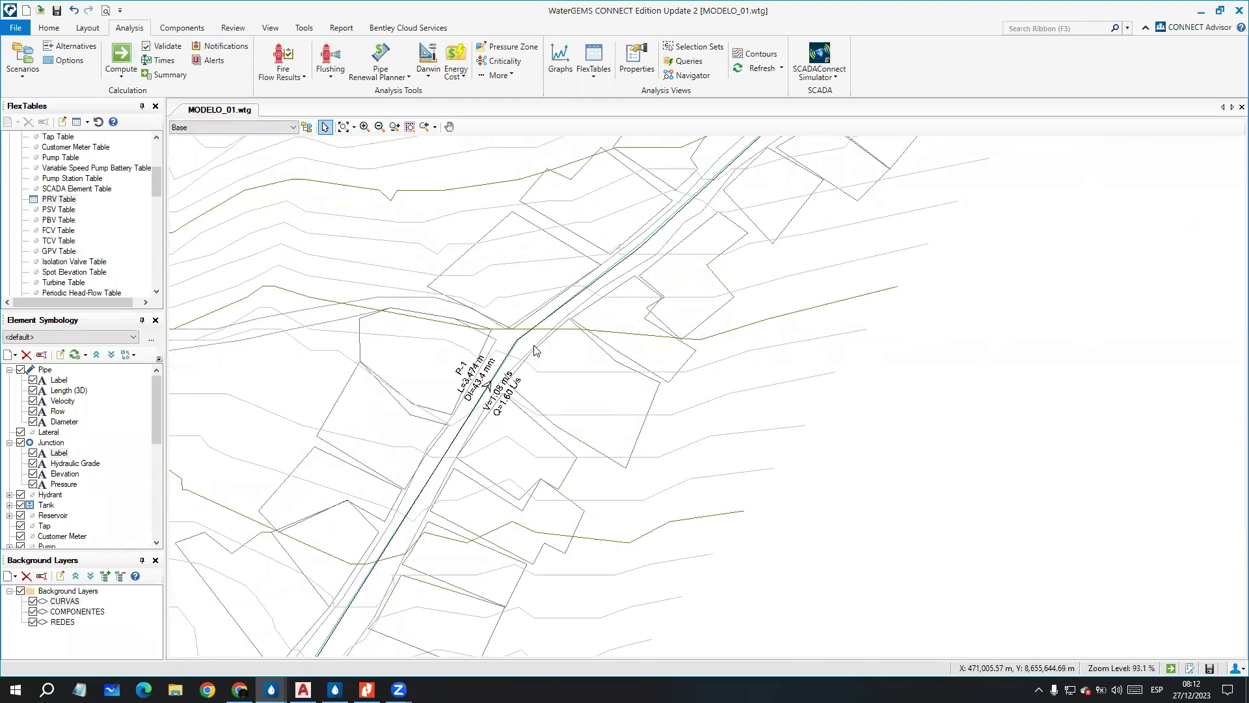
scroll(741, 278, "down", 3)
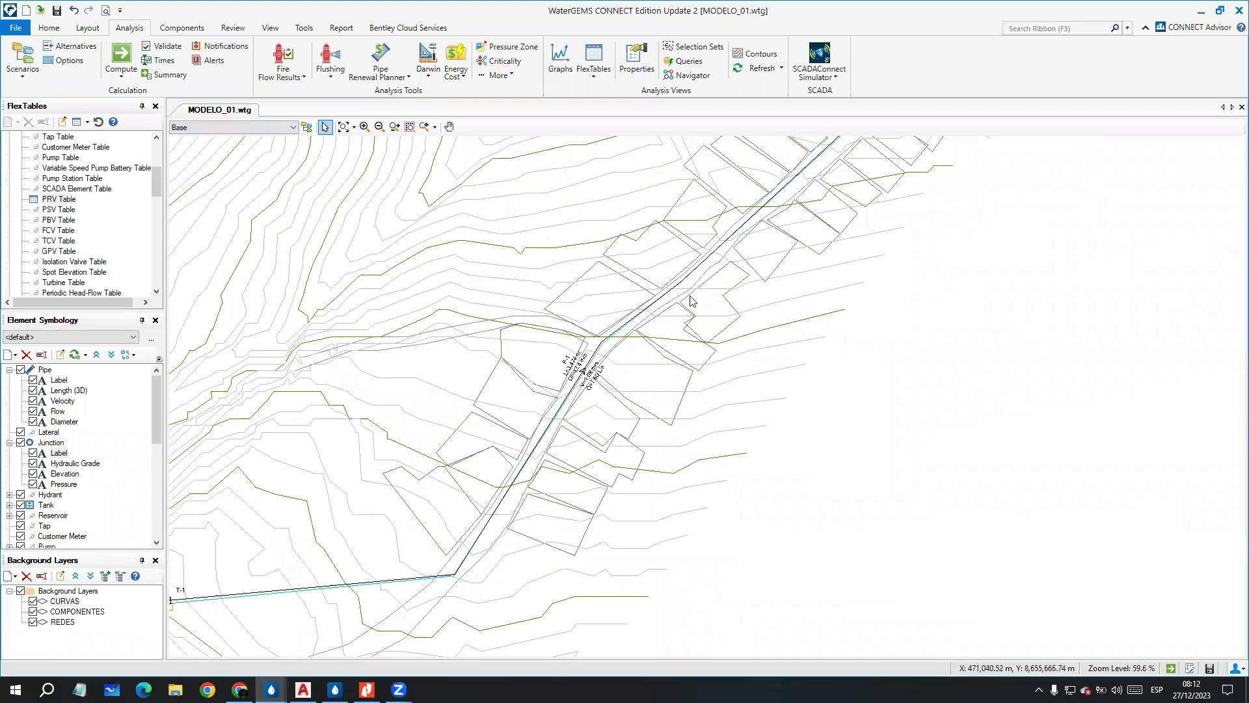
scroll(639, 343, "down", 2)
scroll(639, 344, "up", 1)
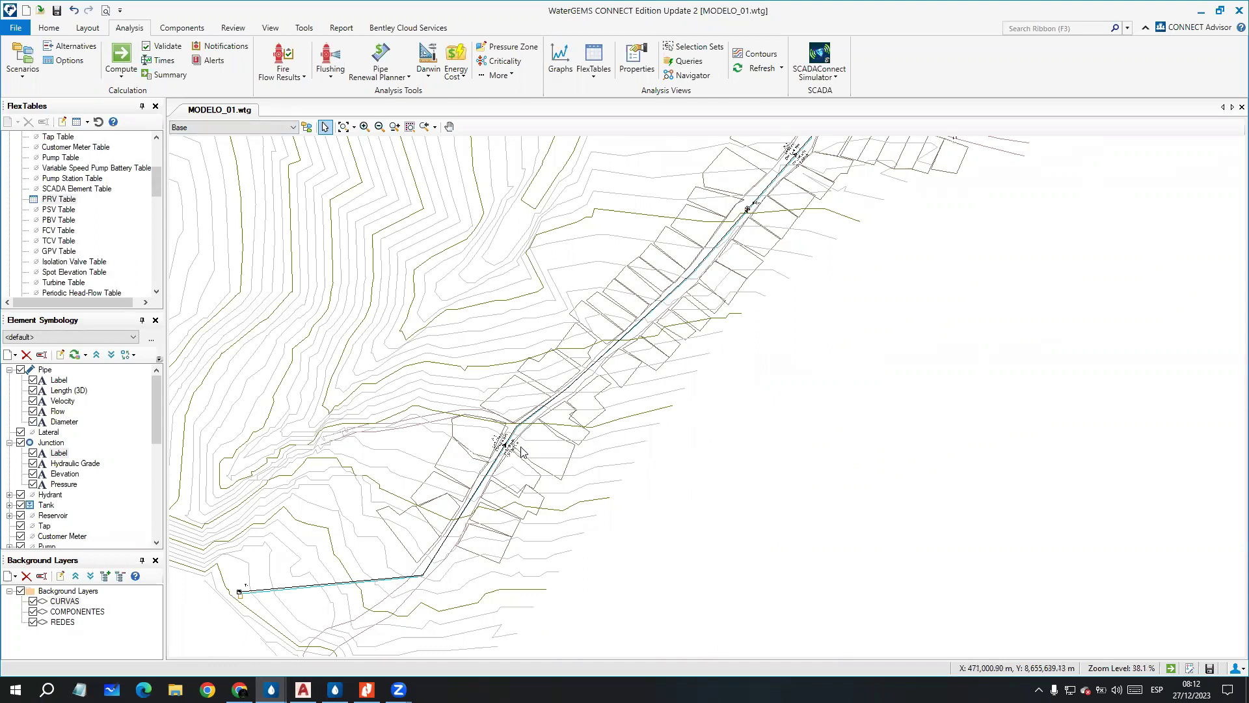
scroll(481, 437, "up", 5)
scroll(443, 420, "up", 3)
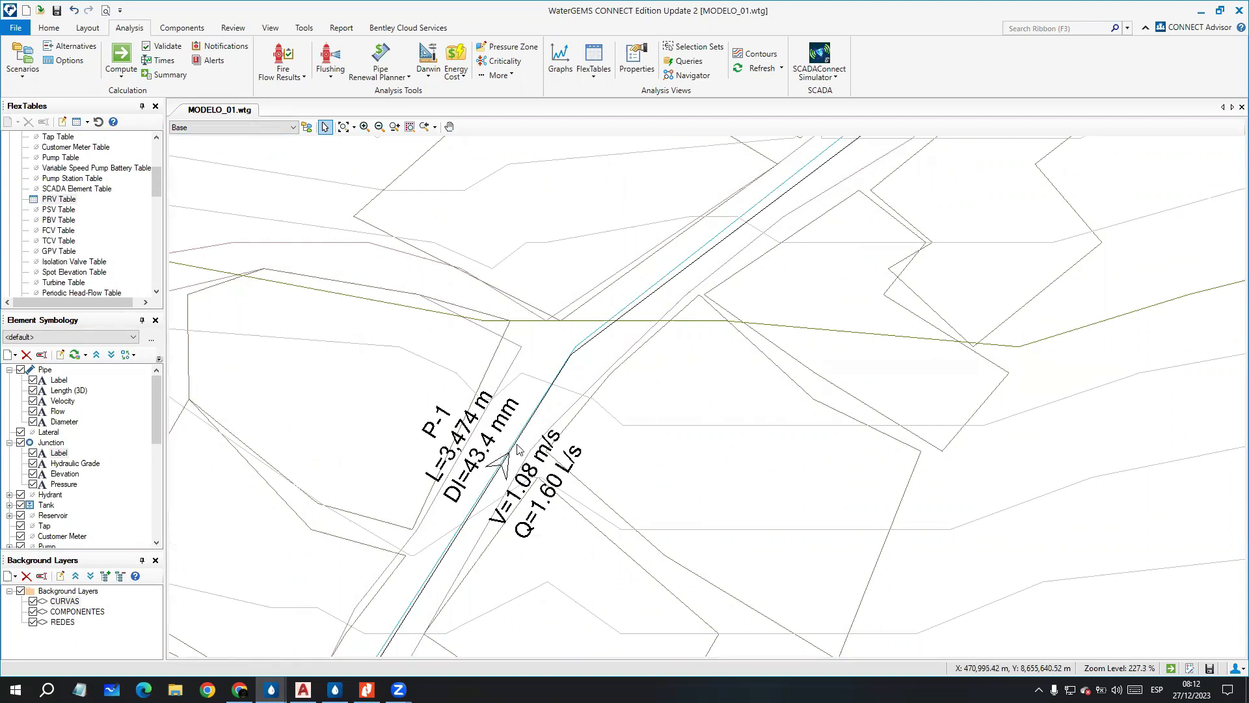
scroll(592, 377, "down", 1)
scroll(592, 377, "down", 1)
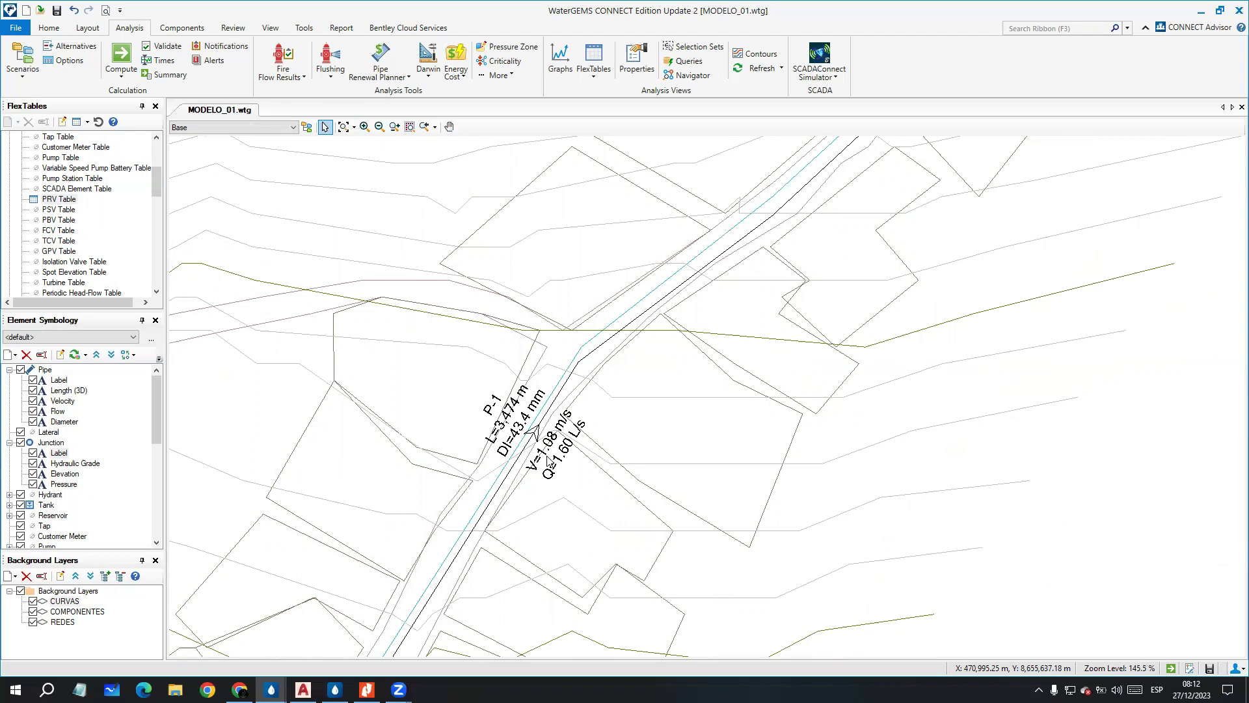
scroll(572, 479, "up", 2)
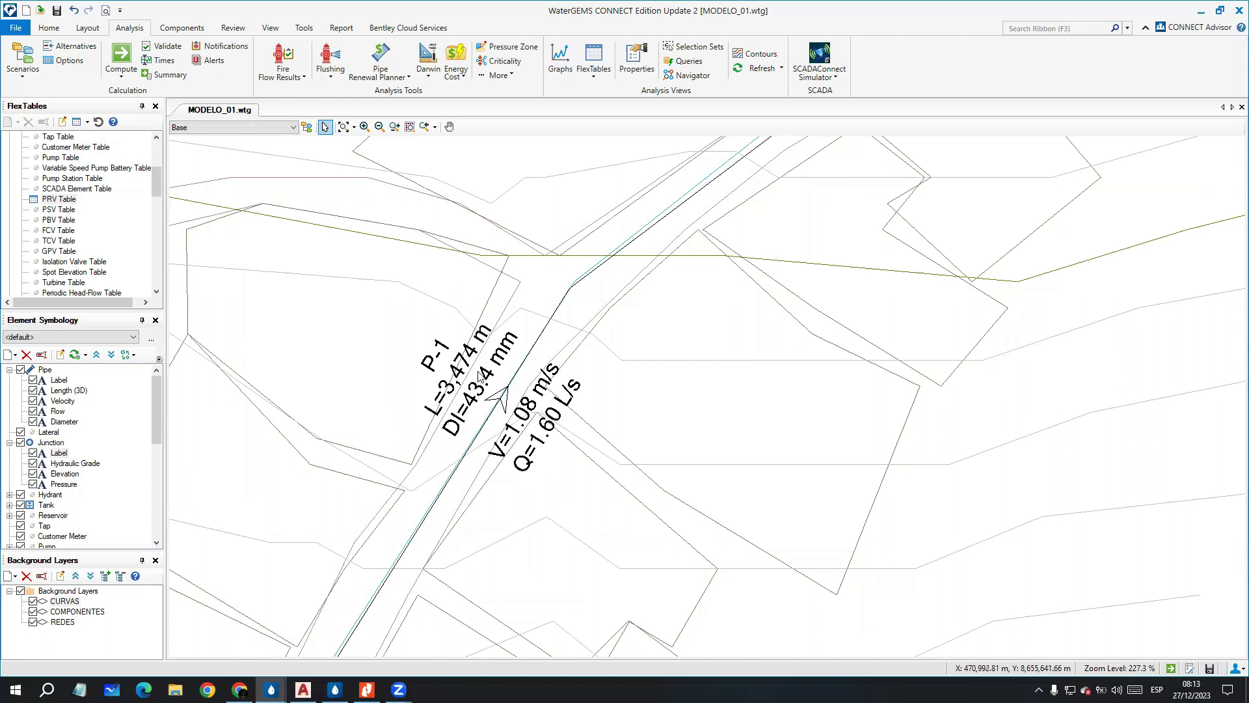
Step: Examine the hydraulic grade, elevation and pressure annotations of junction J-6 at the end of the east branch
scroll(646, 305, "down", 1)
scroll(646, 305, "down", 6)
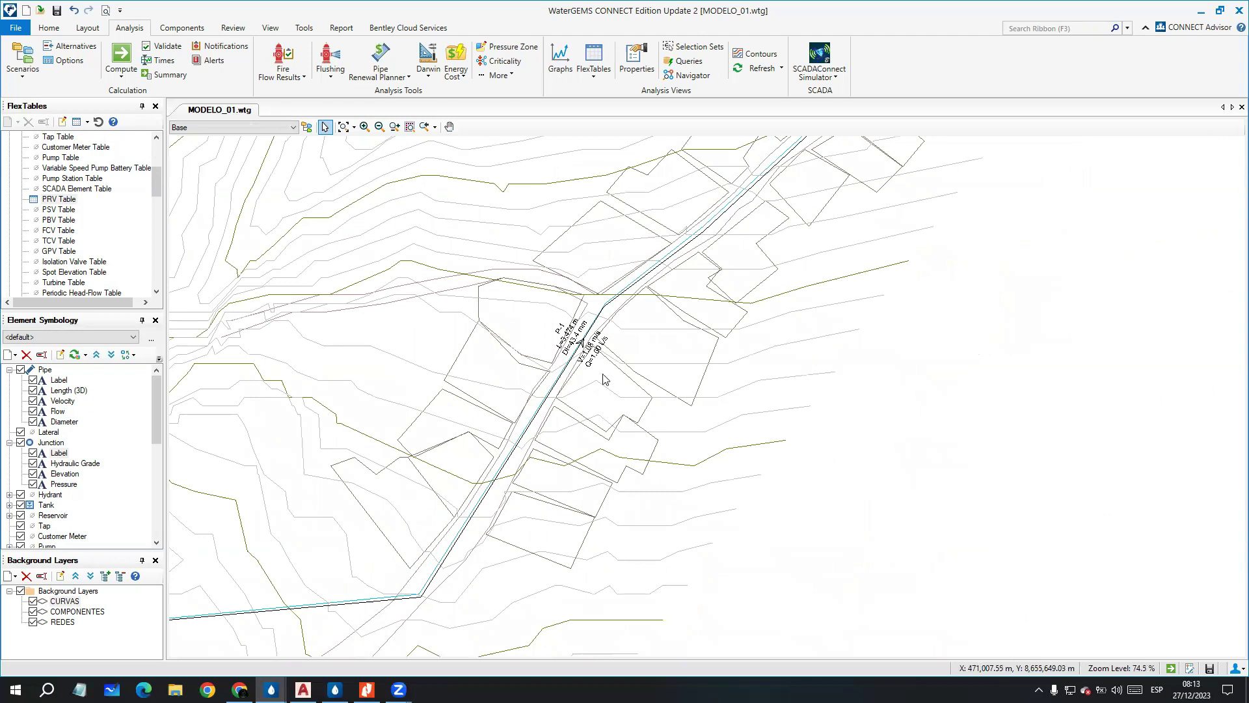
scroll(746, 366, "up", 7)
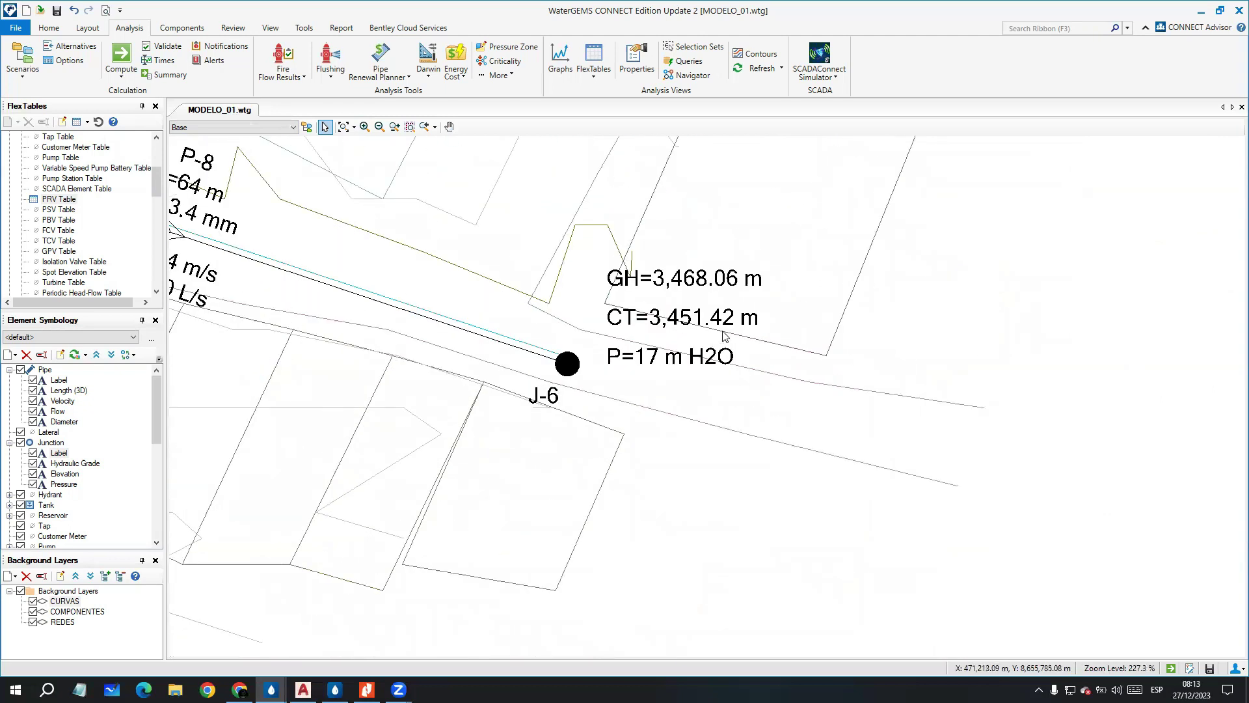
Step: Check the pressure annotation at junction J-6 against the pipe P-8 that feeds it
scroll(708, 350, "down", 1)
scroll(683, 359, "up", 2)
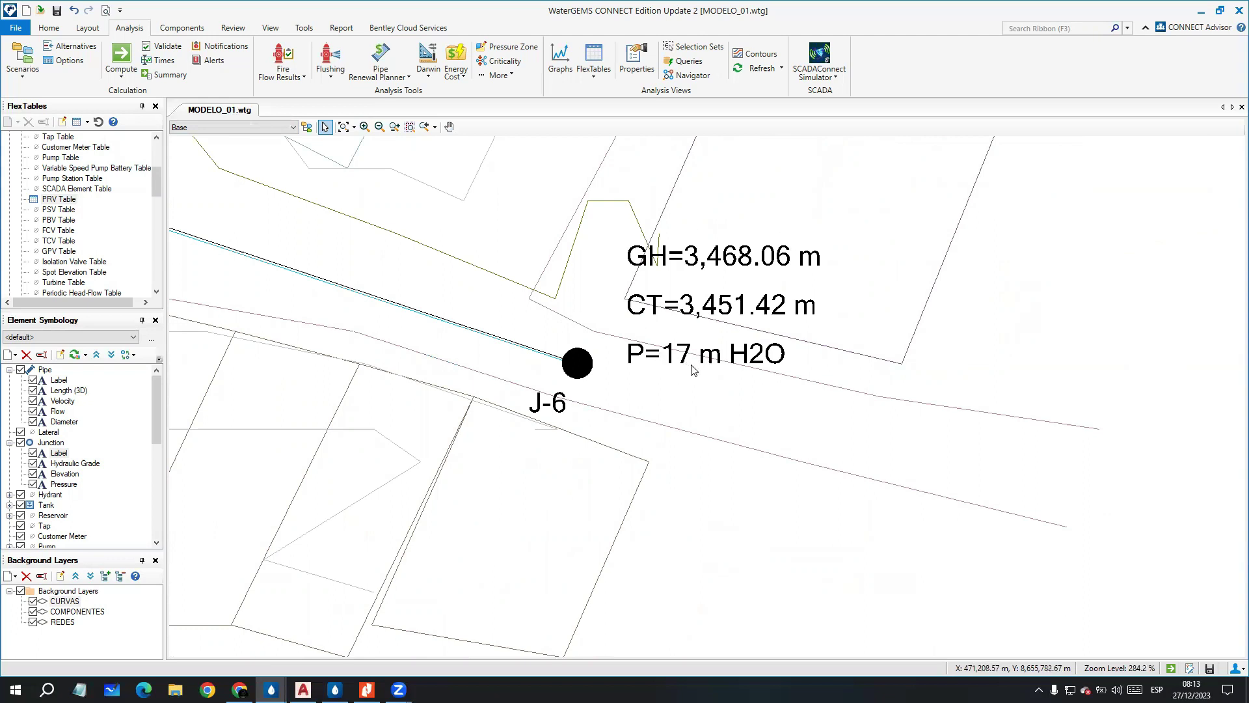
scroll(693, 370, "down", 2)
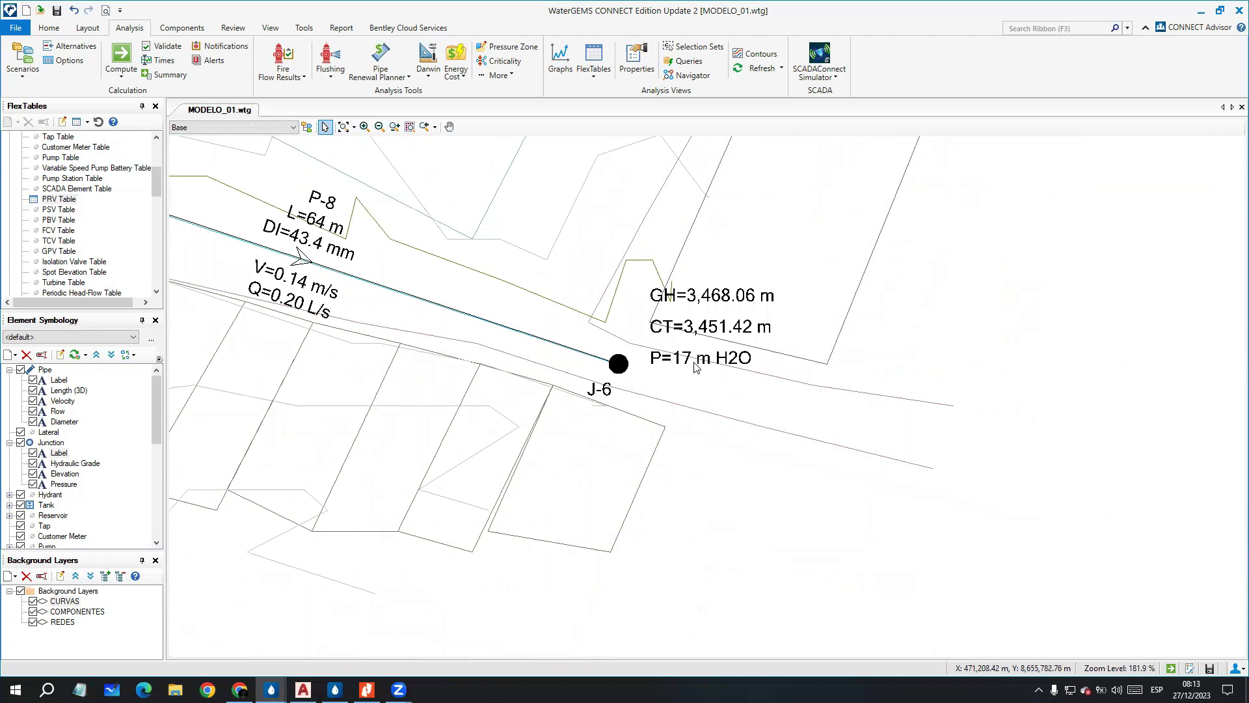
scroll(695, 366, "up", 3)
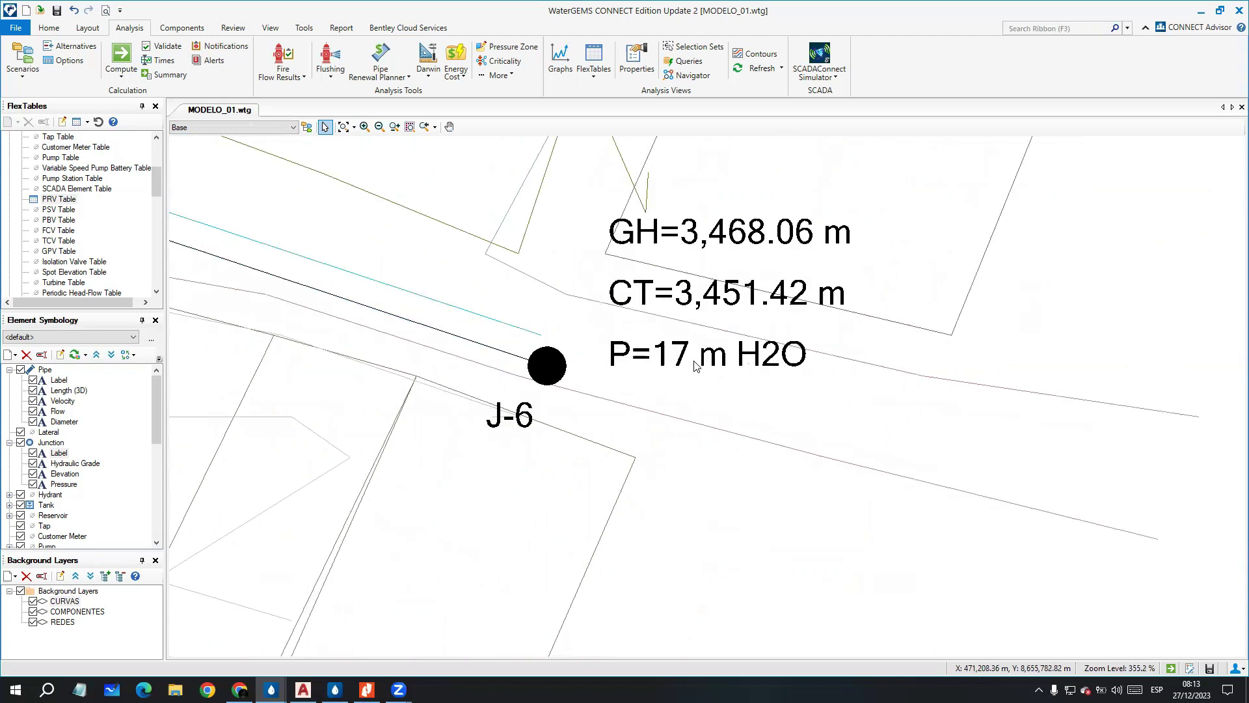
scroll(695, 366, "down", 9)
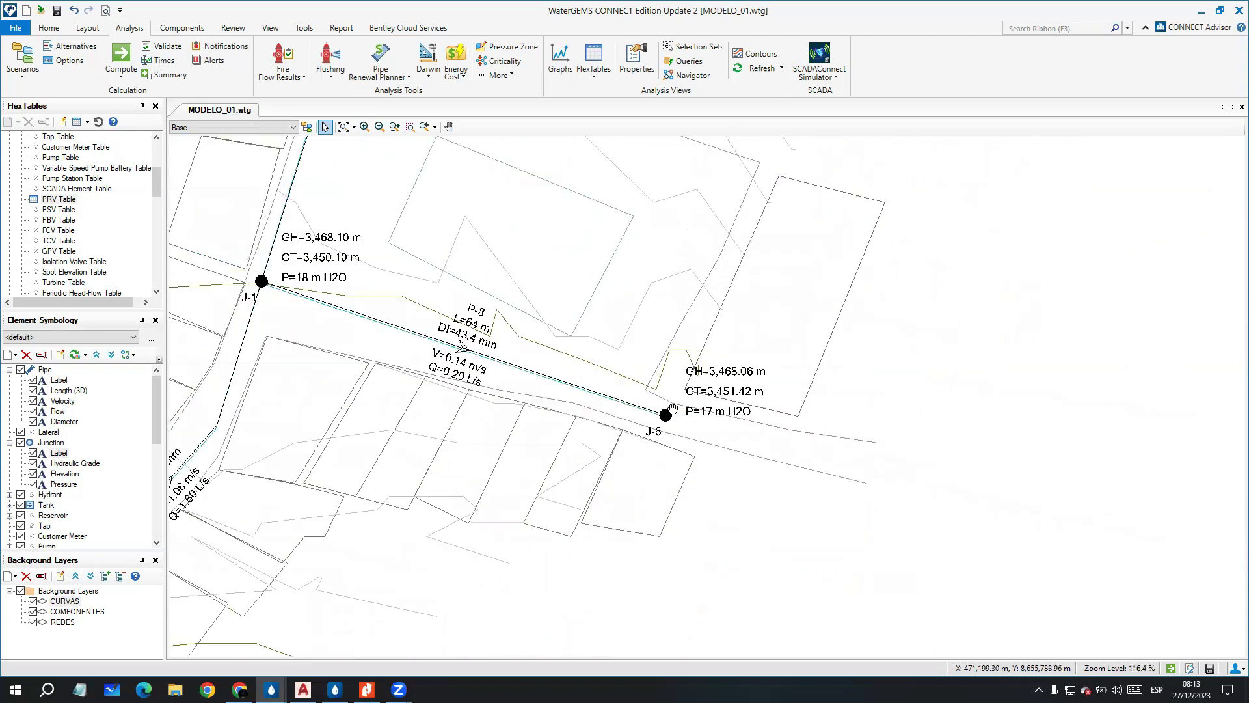
Step: Examine the hydraulic grade, elevation and pressure annotations of junctions J-4, J-7, J-8 and J-9 around the northern street loop
middle_click_drag(634, 319, 570, 511)
middle_click_drag(561, 293, 557, 453)
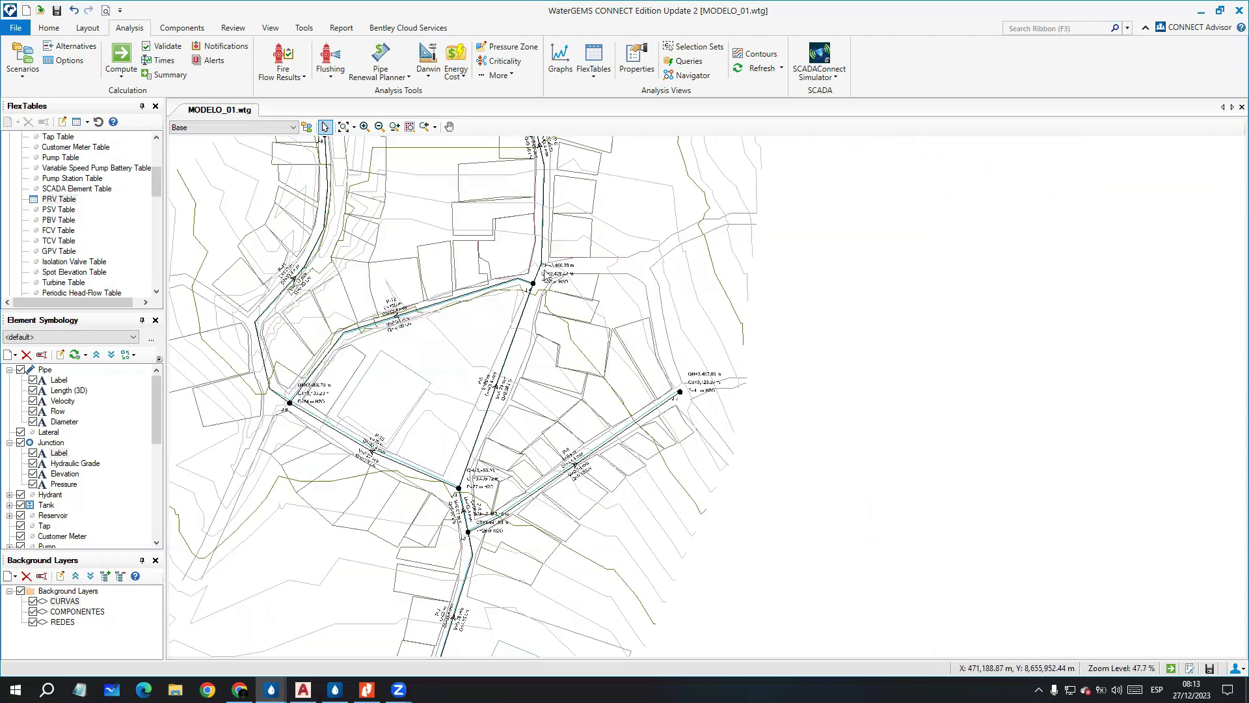
scroll(542, 267, "up", 8)
scroll(566, 306, "down", 3)
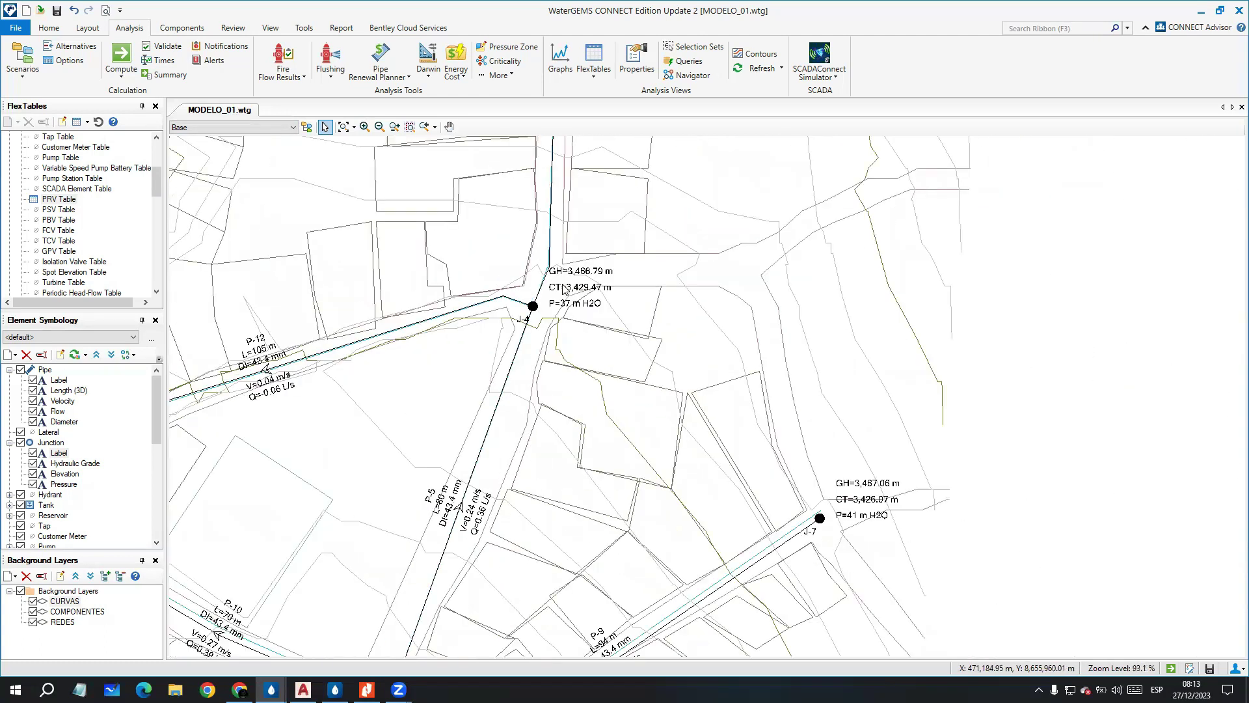
scroll(577, 354, "down", 5)
scroll(375, 326, "up", 3)
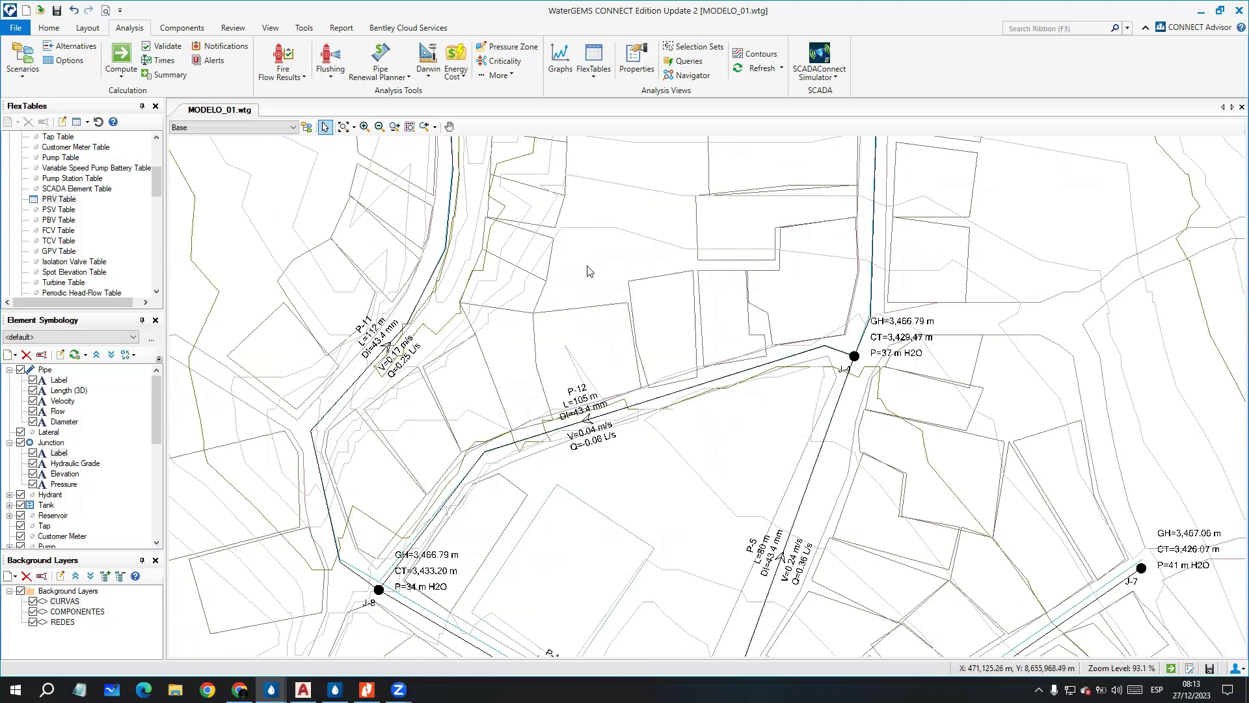
middle_click_drag(564, 322, 532, 382)
middle_click_drag(551, 259, 549, 348)
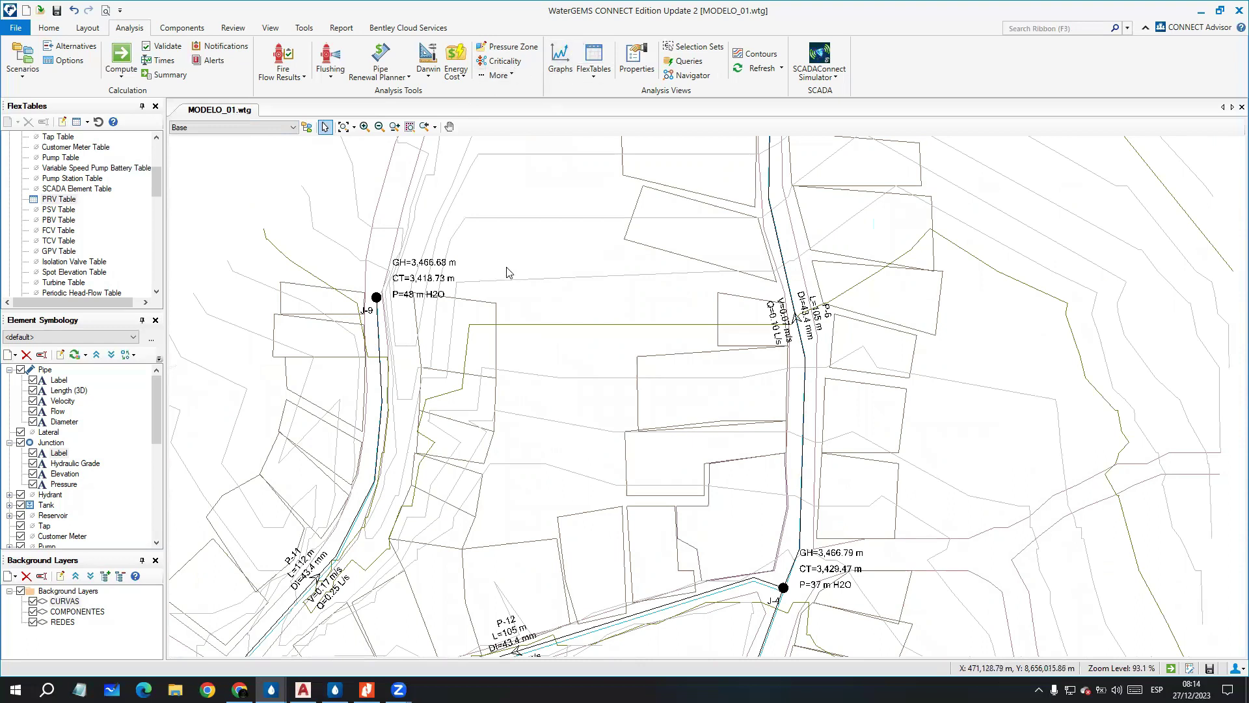
scroll(538, 272, "up", 3)
scroll(494, 357, "down", 9)
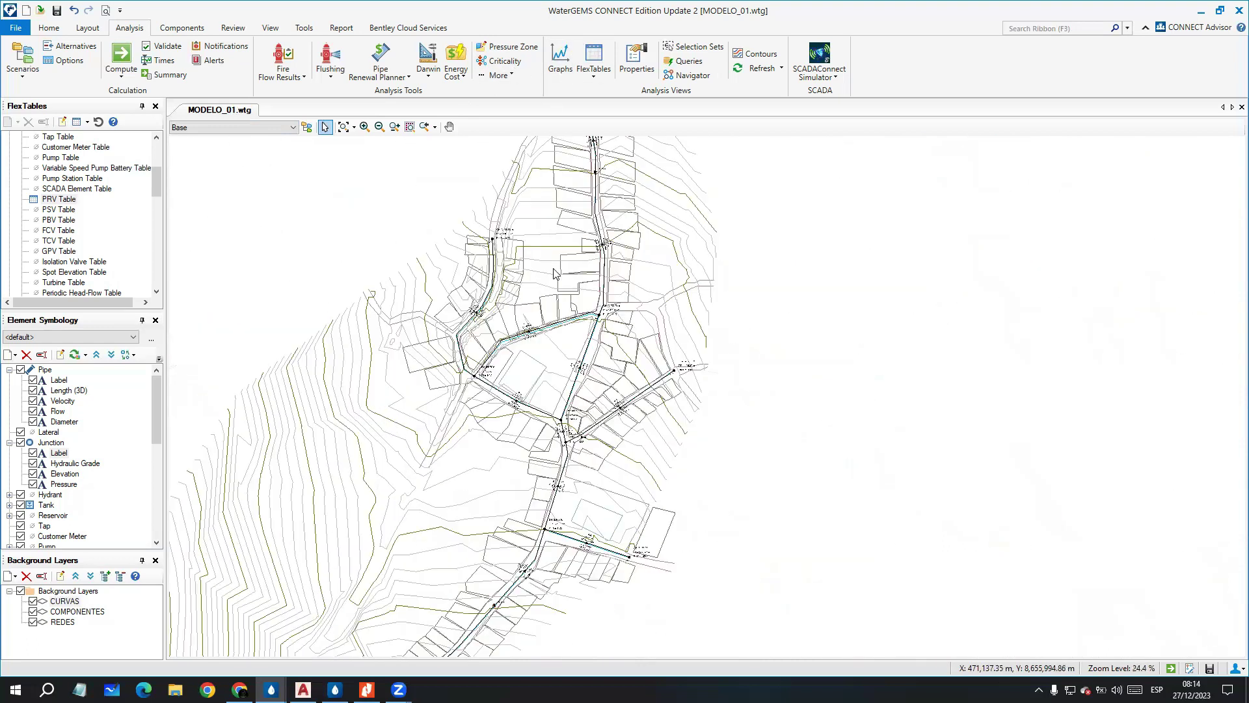
Step: Compare the full MODELO_01 network with the 1. MH DXF drawing in Civil 3D, returning to WaterGEMS
scroll(538, 323, "down", 3)
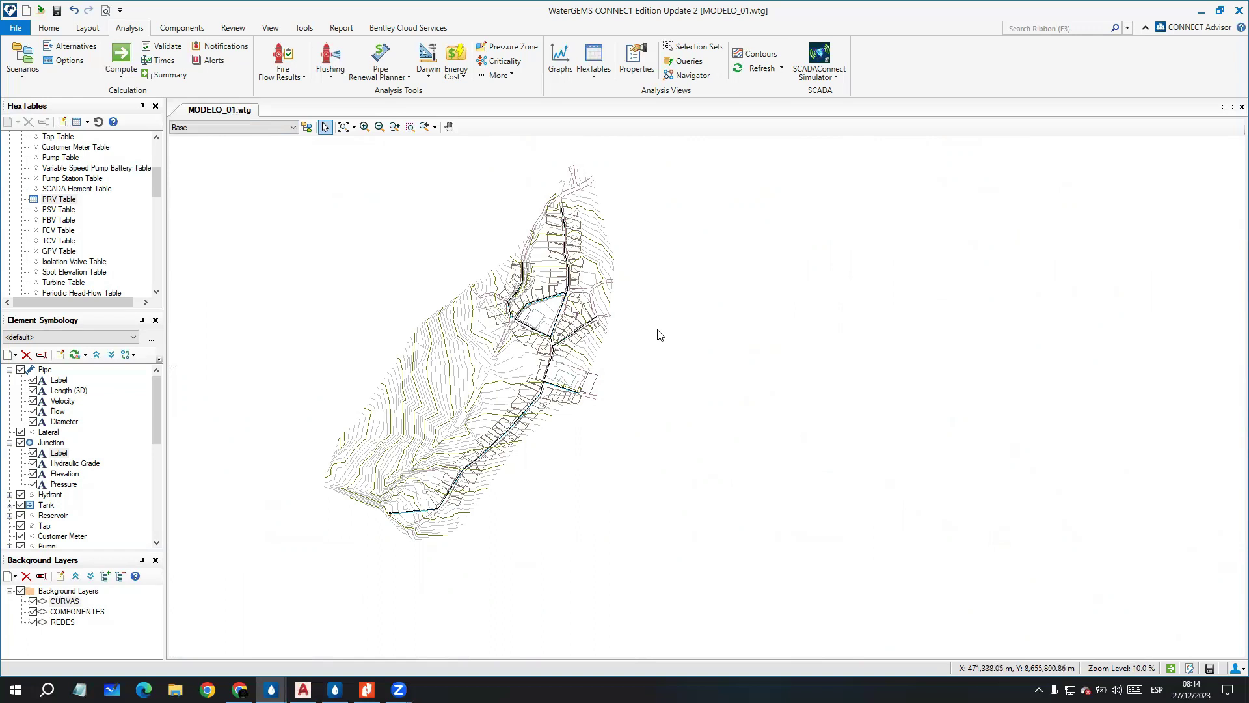
scroll(636, 323, "up", 2)
scroll(653, 358, "down", 2)
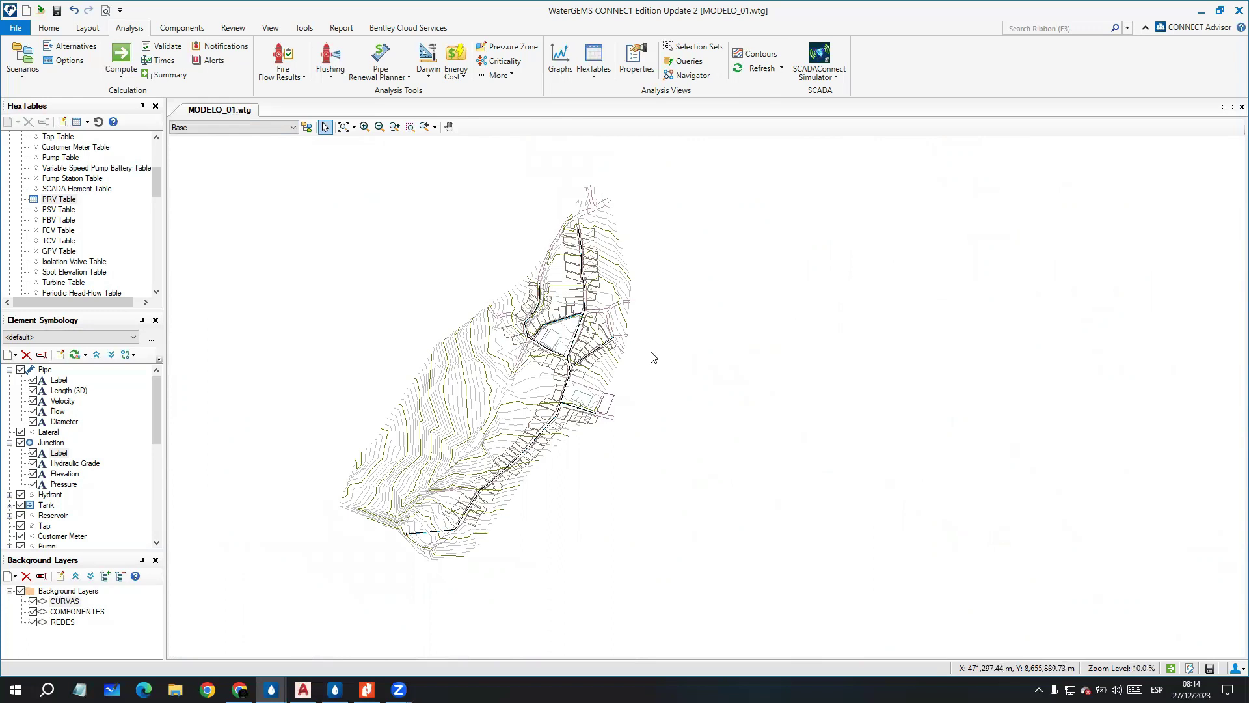
left_click(303, 689)
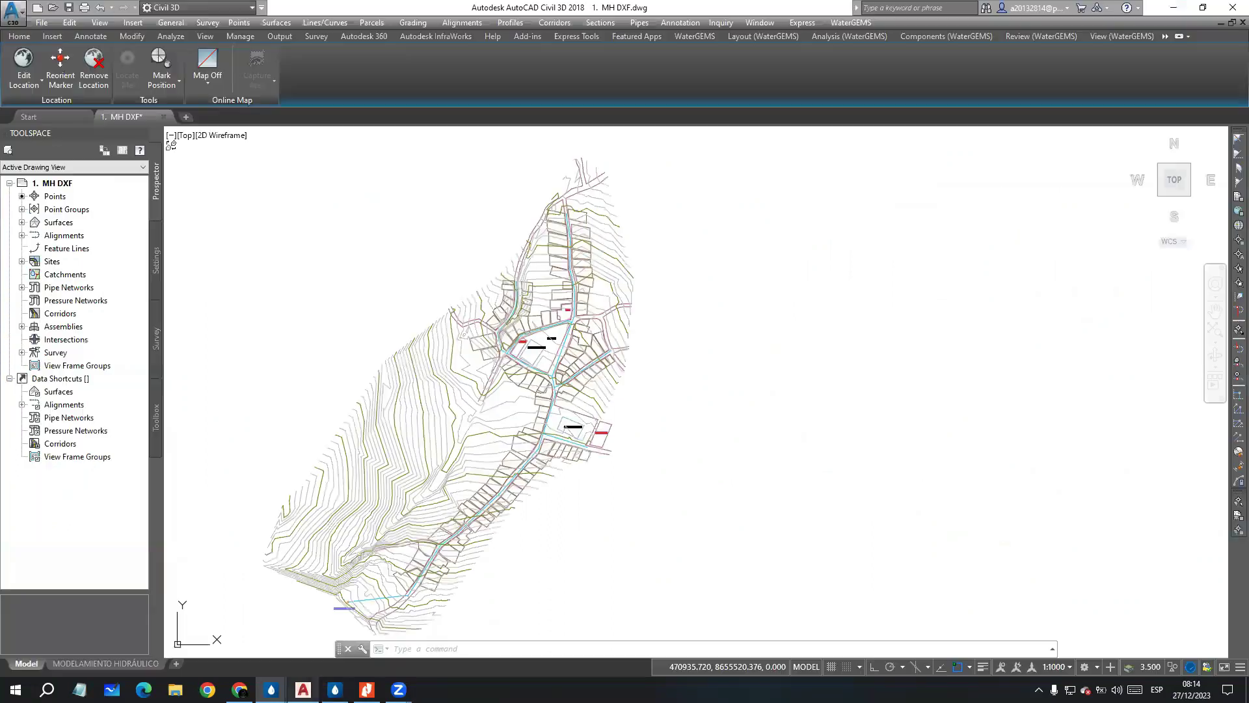
middle_click_drag(691, 357, 773, 327)
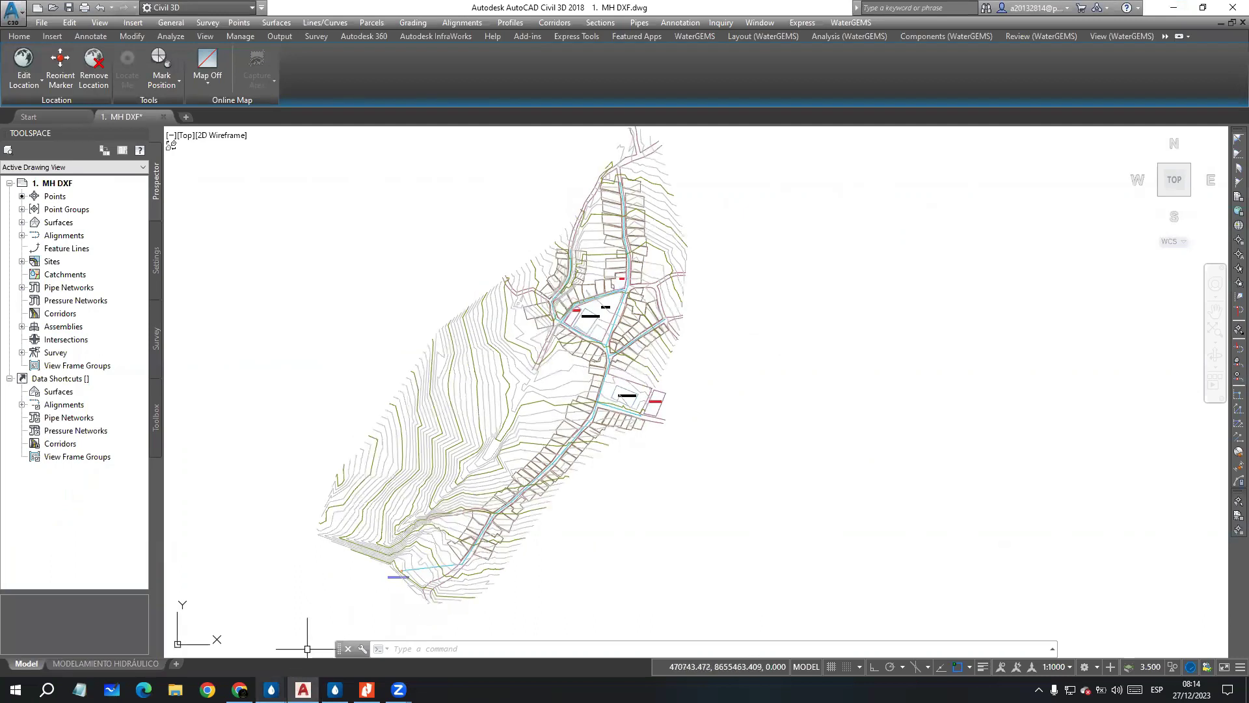
mouse_move(270, 689)
left_click(273, 605)
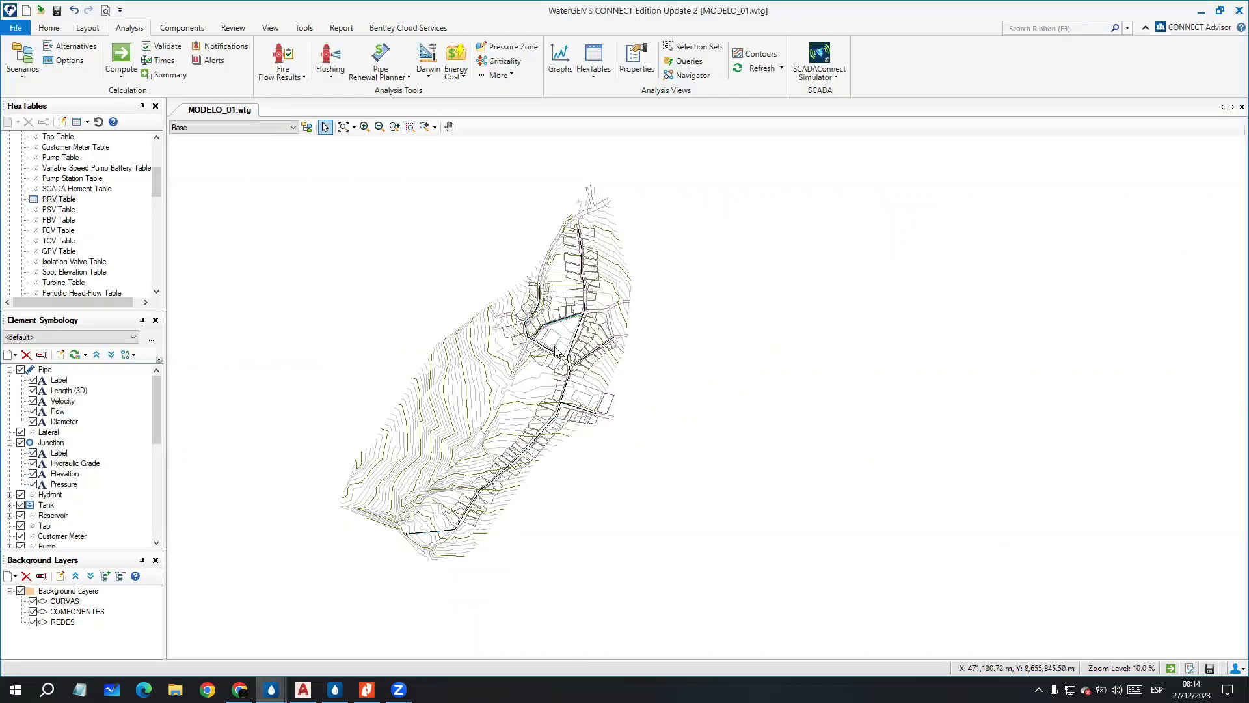
Step: Export the MODELO_01 network to the WaterGEMS folder as a DXF file named MH FINAL
scroll(560, 305, "up", 6)
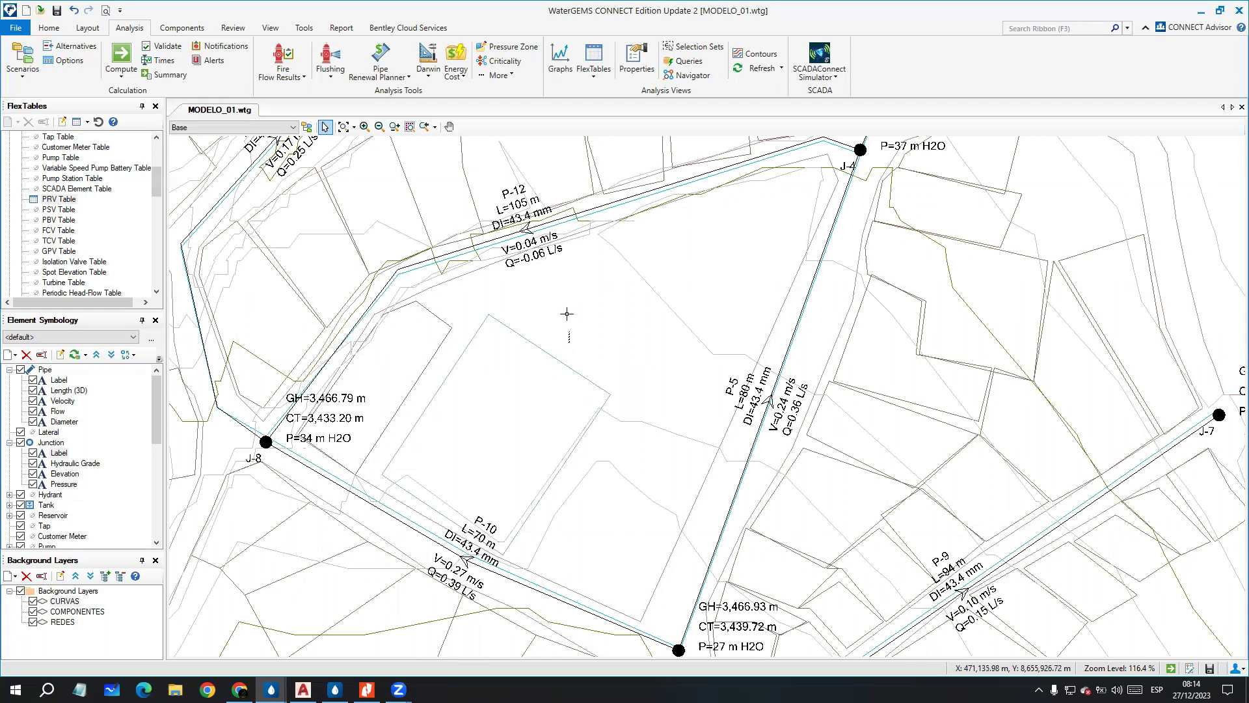
left_click(14, 28)
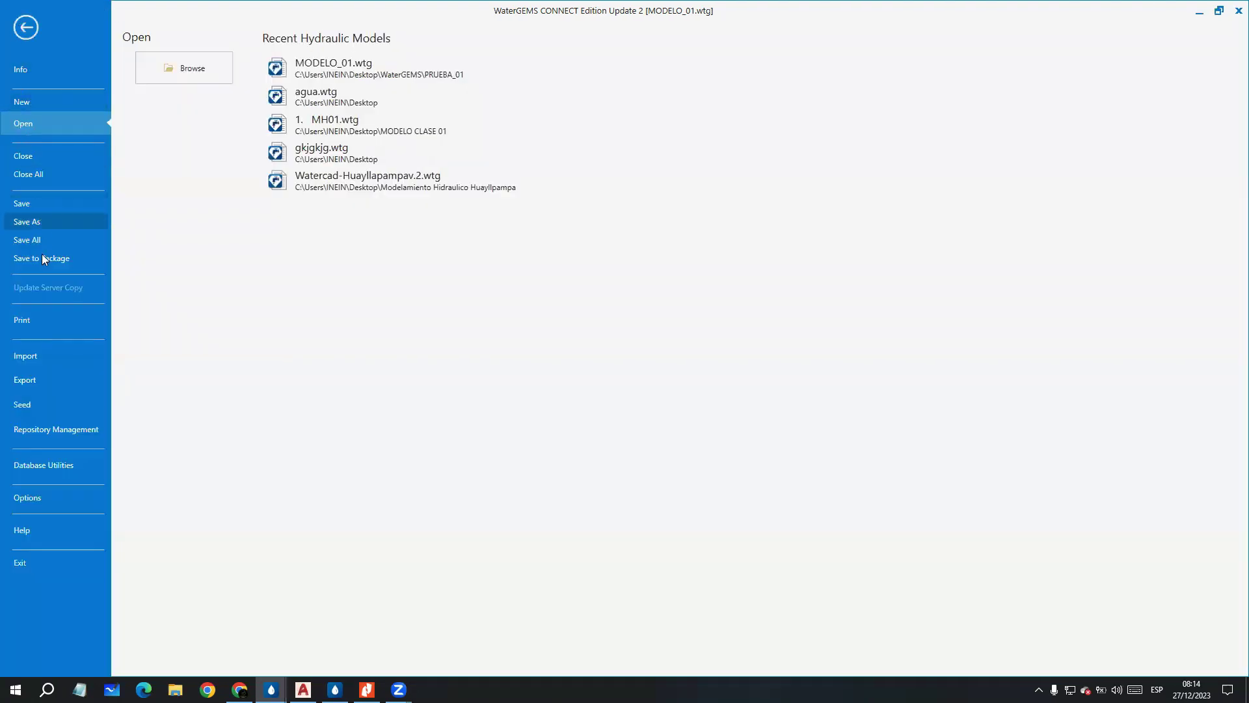
left_click(24, 381)
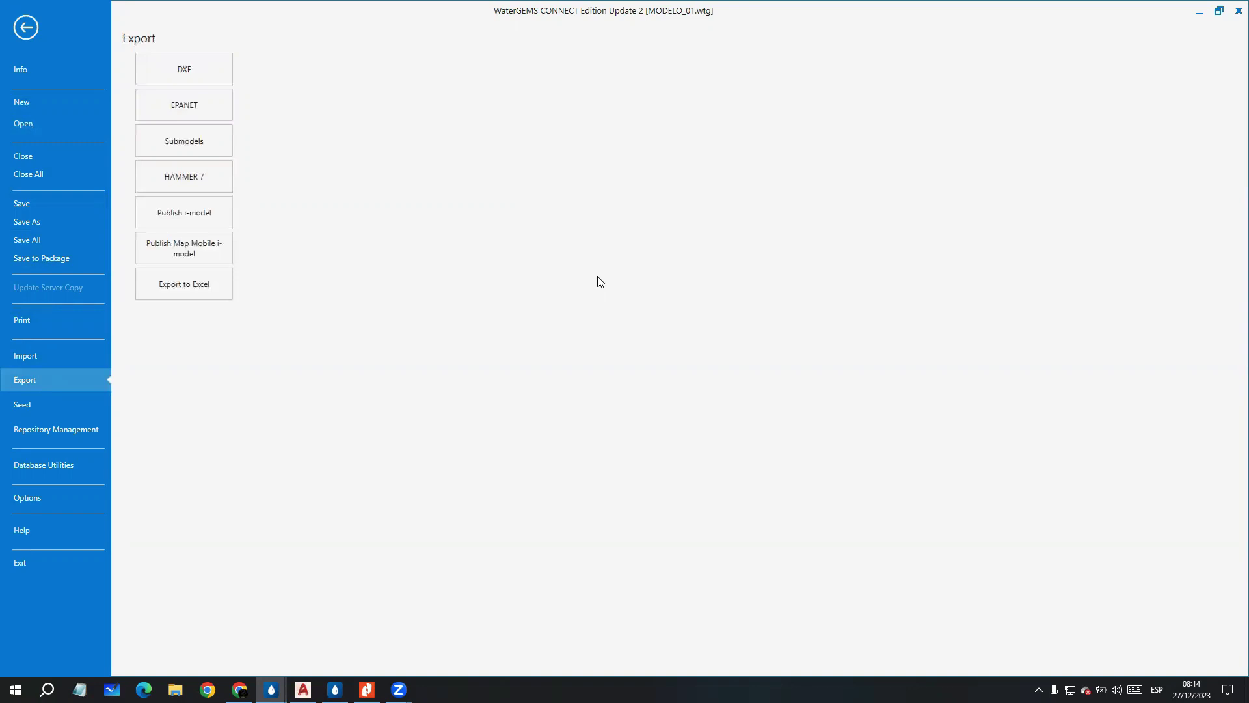
left_click(182, 73)
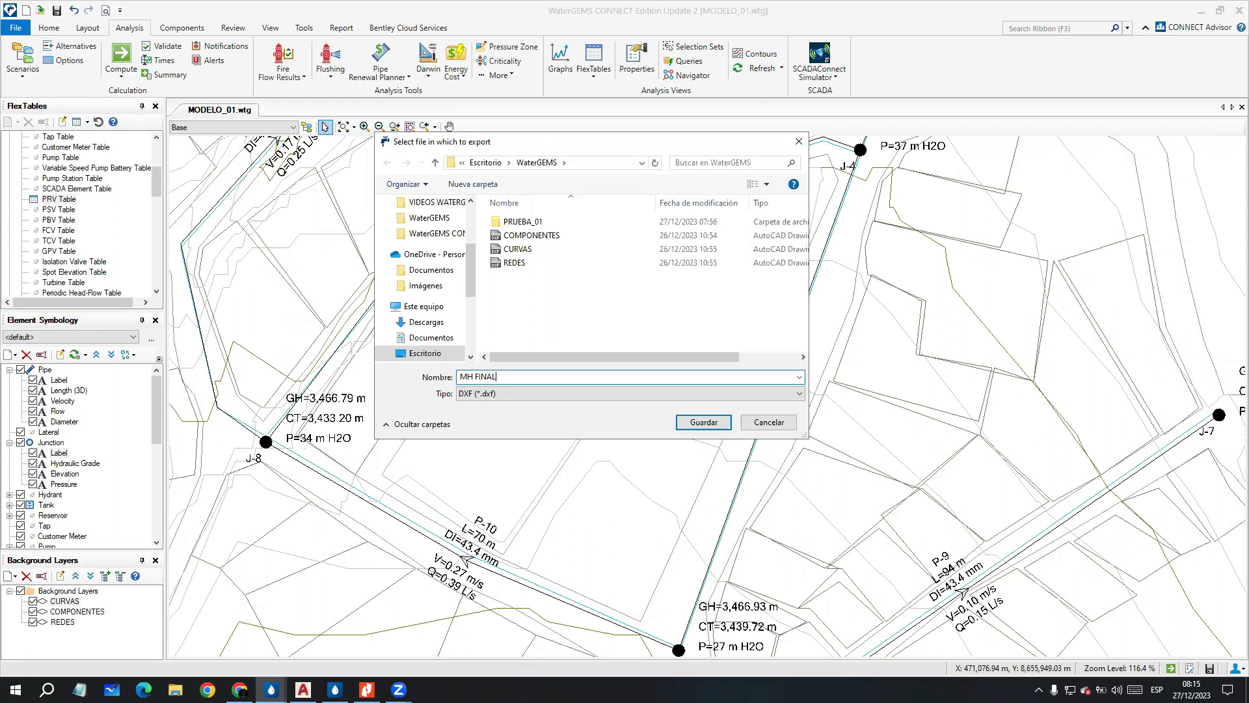
left_click(697, 424)
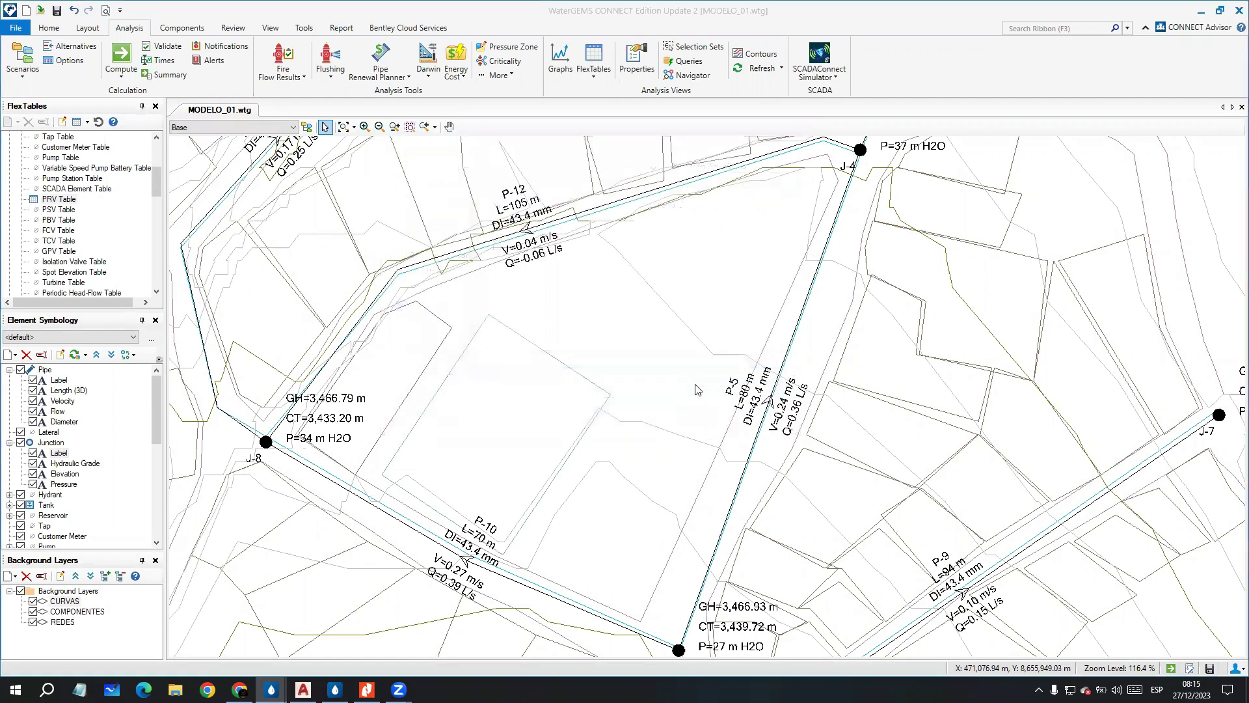
left_click(676, 442)
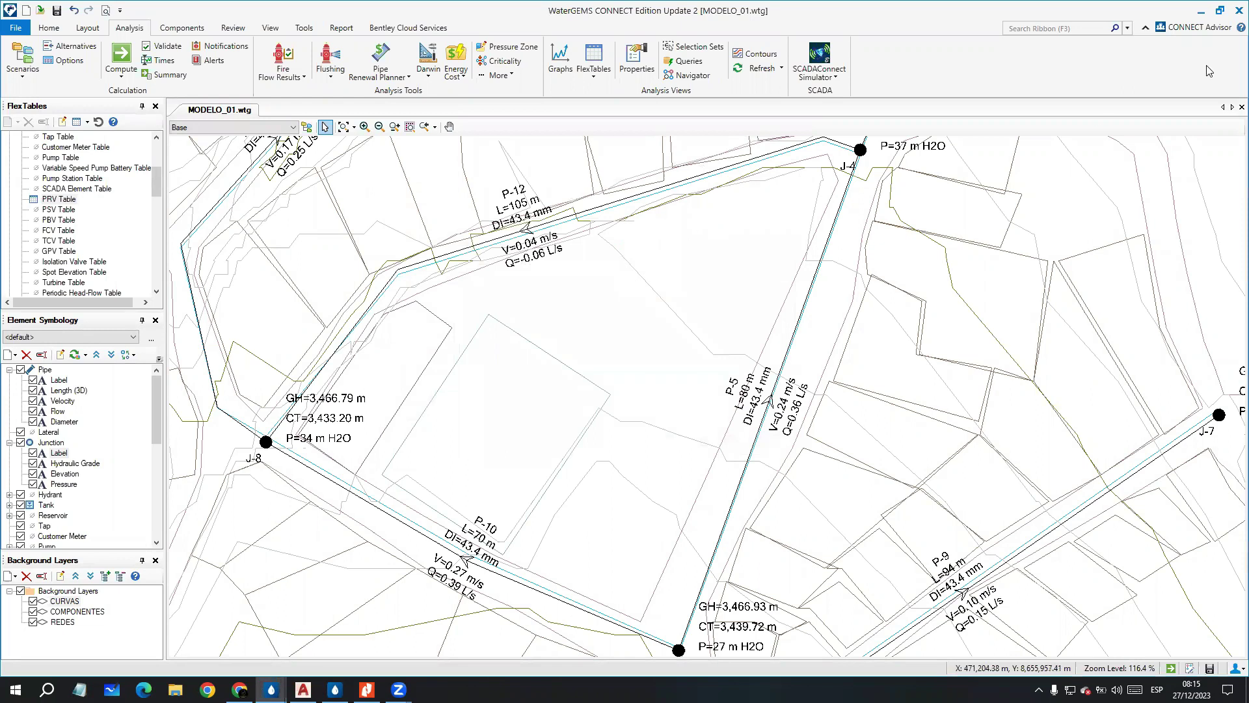
Step: Minimize the open windows and open the MH FINAL DXF from the desktop's WaterGEMS folder in Civil 3D
left_click(1200, 12)
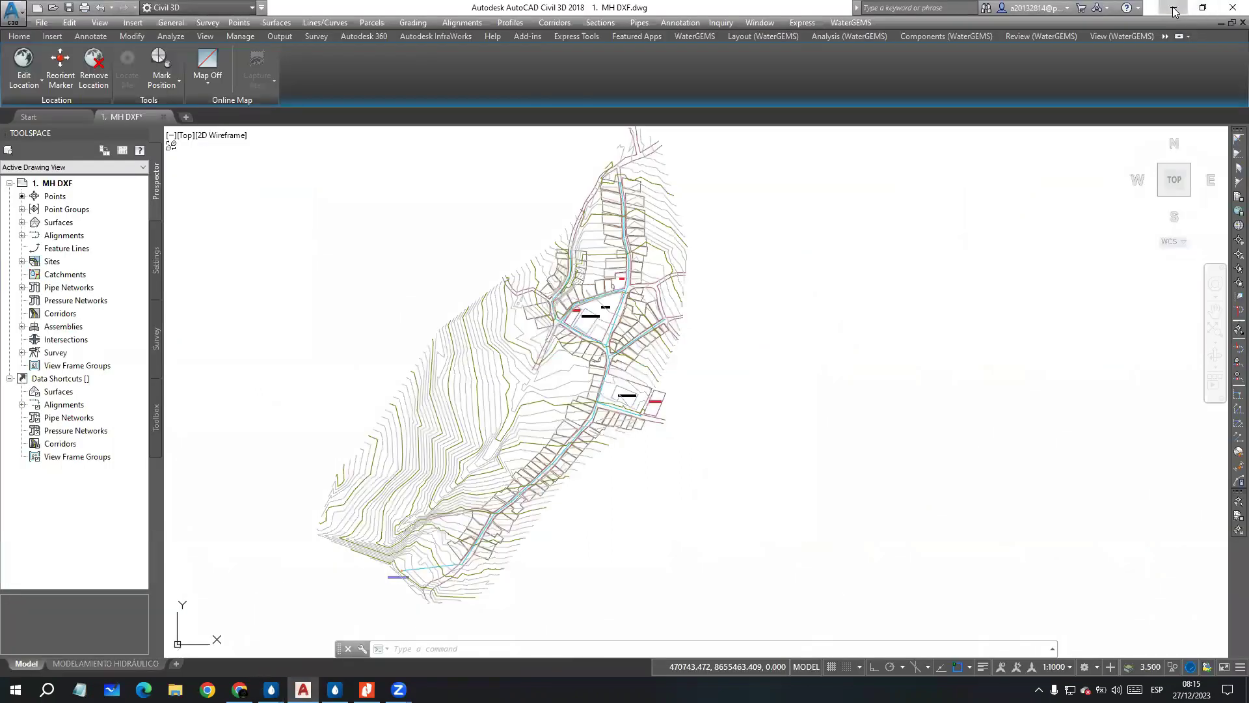
left_click(1173, 8)
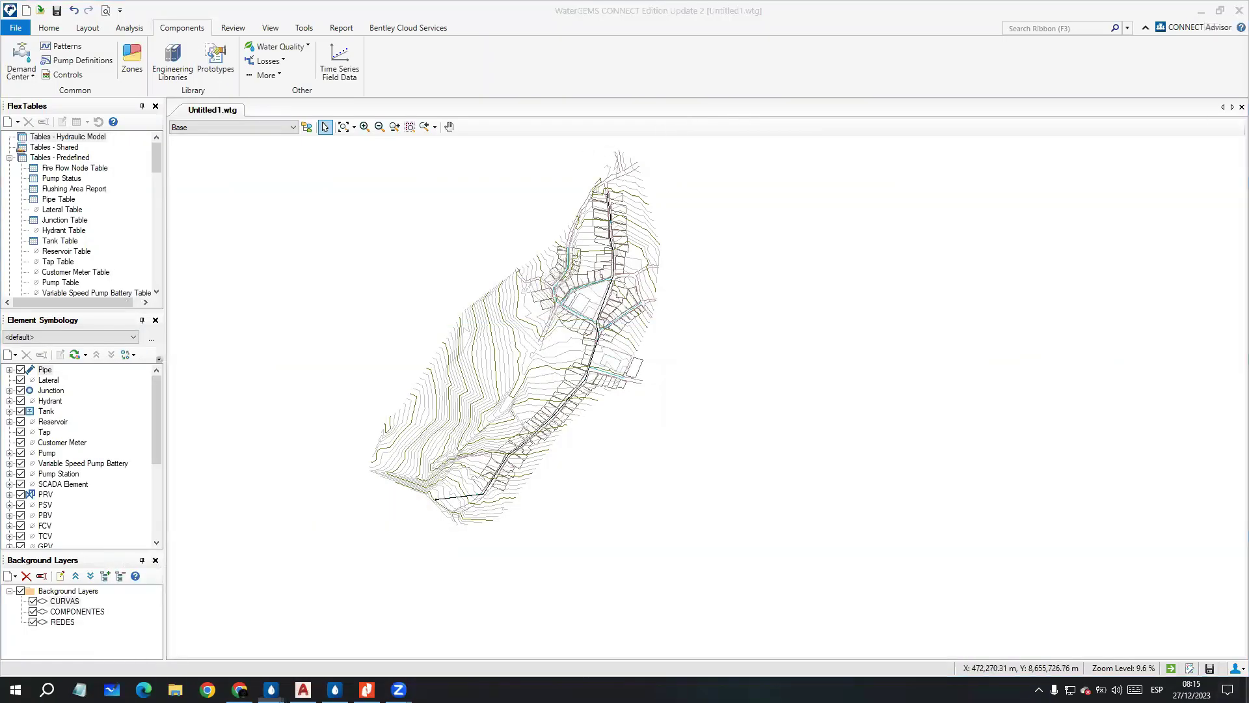
left_click(1201, 12)
double_click(654, 24)
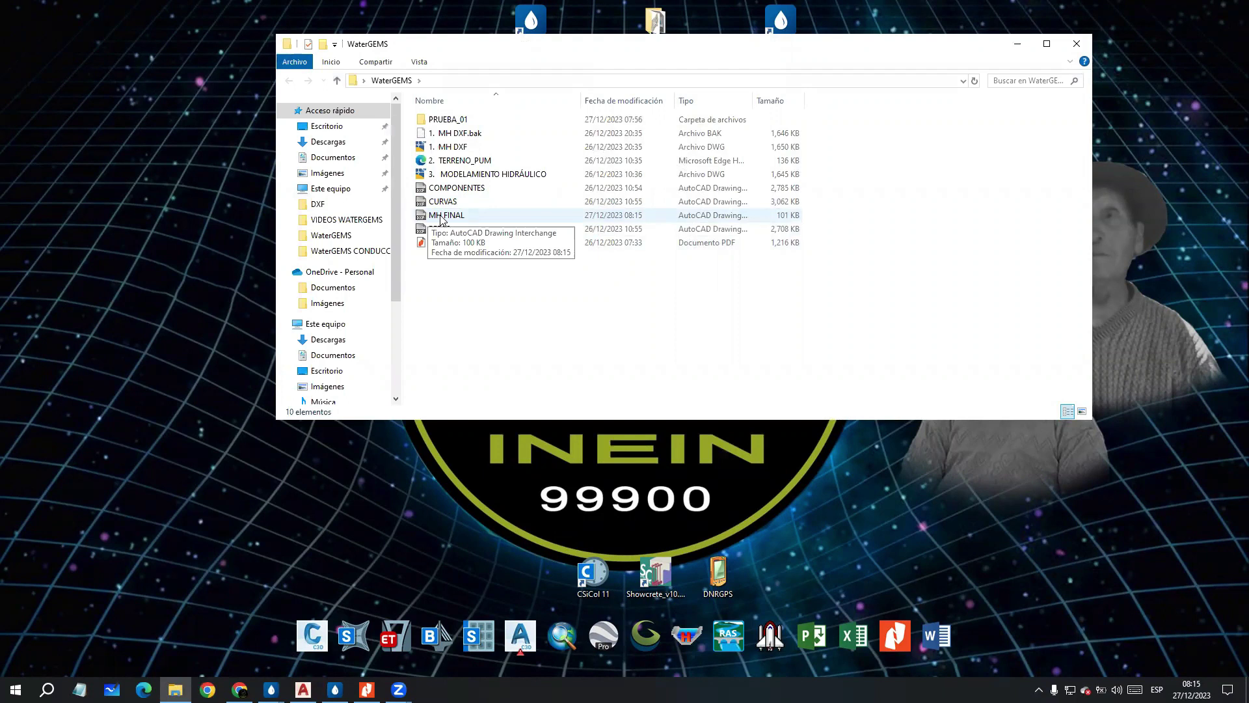
double_click(442, 215)
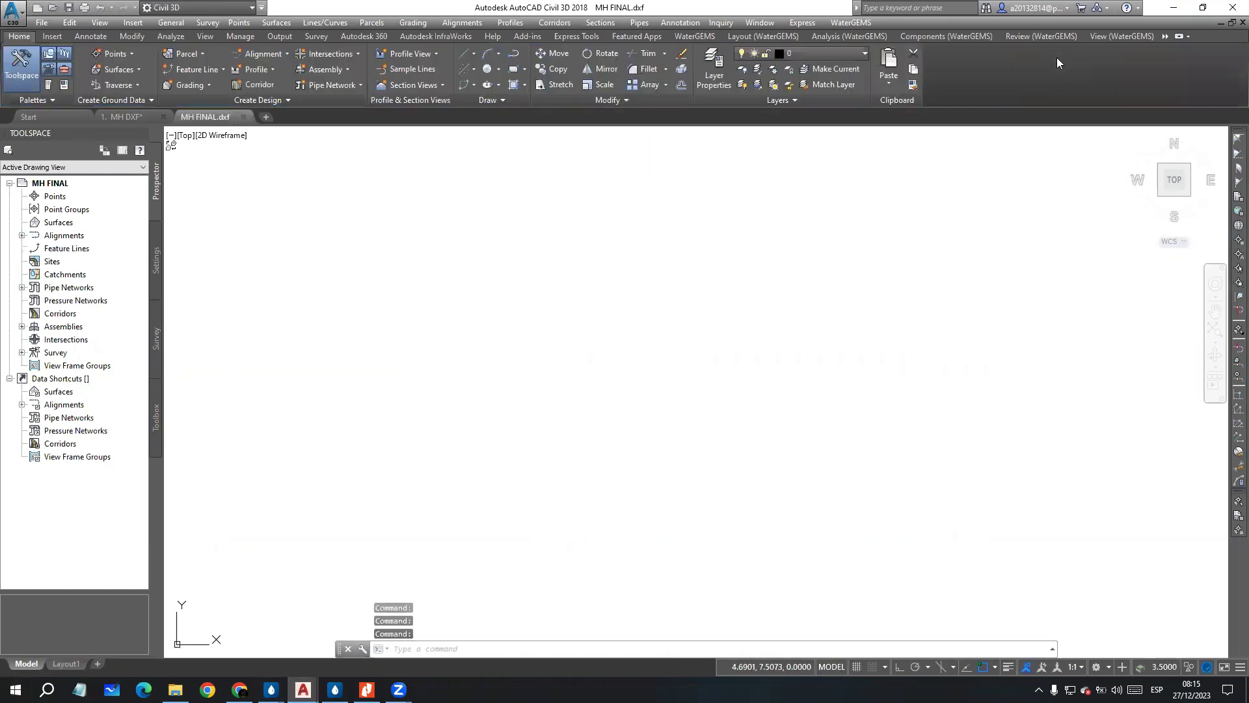
Step: Display the entire exported network in MH FINAL and examine the annotations of pipe P-1
left_click(690, 267)
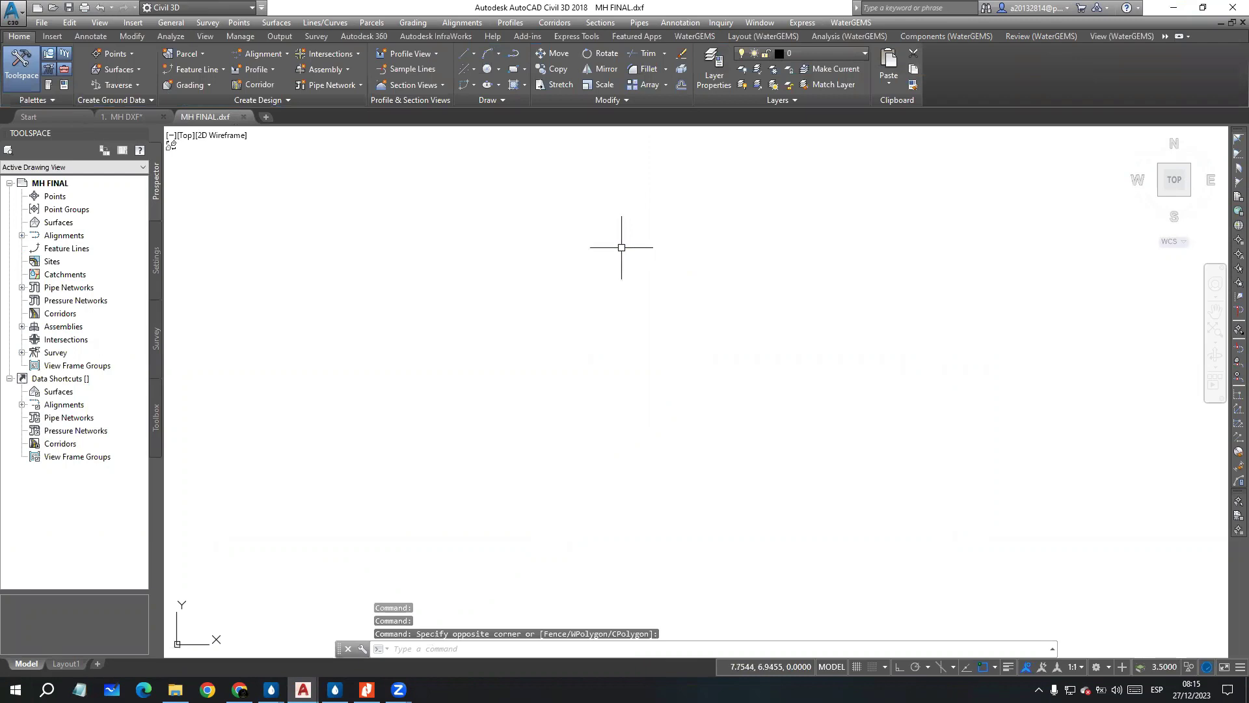
middle_click(577, 328)
middle_click(577, 327)
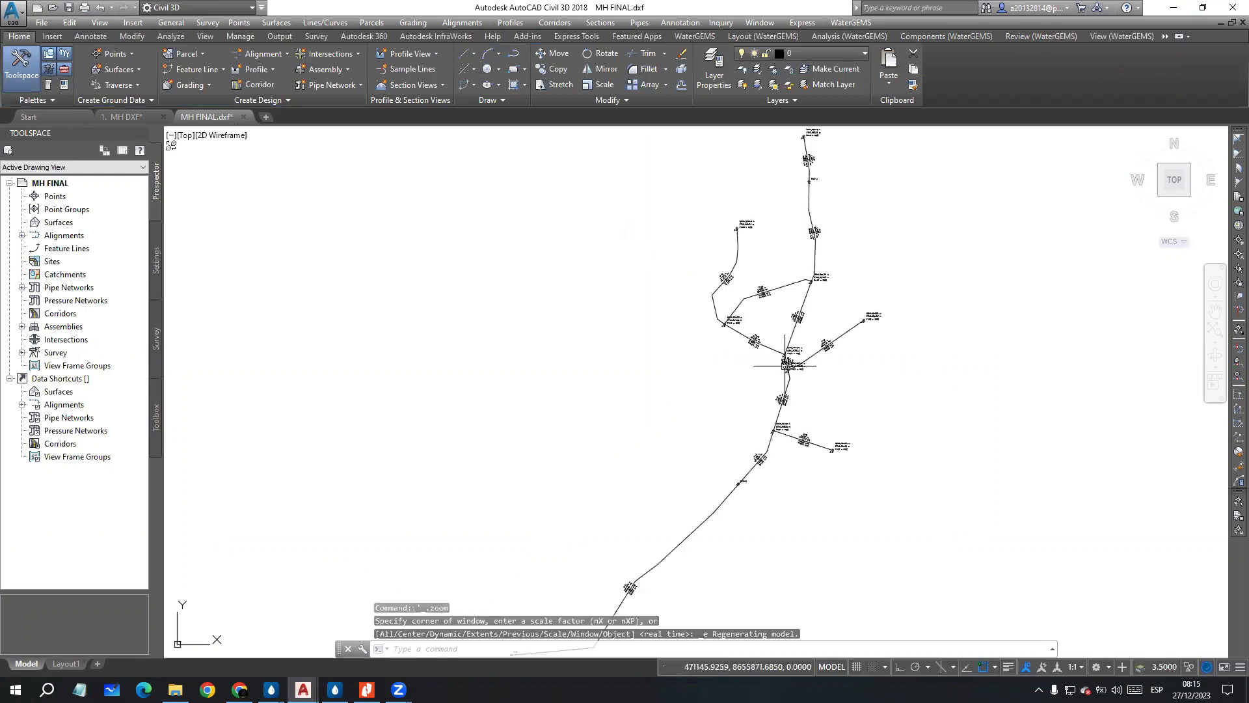
scroll(608, 344, "down", 3)
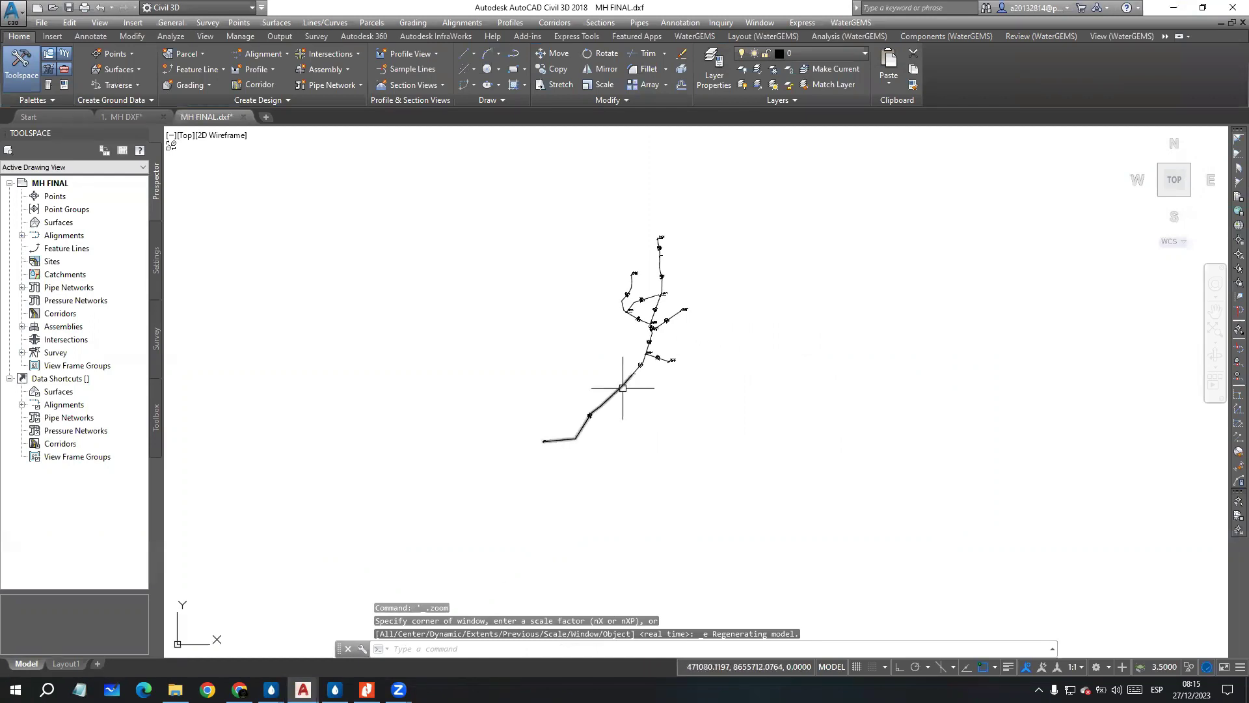
scroll(619, 394, "up", 8)
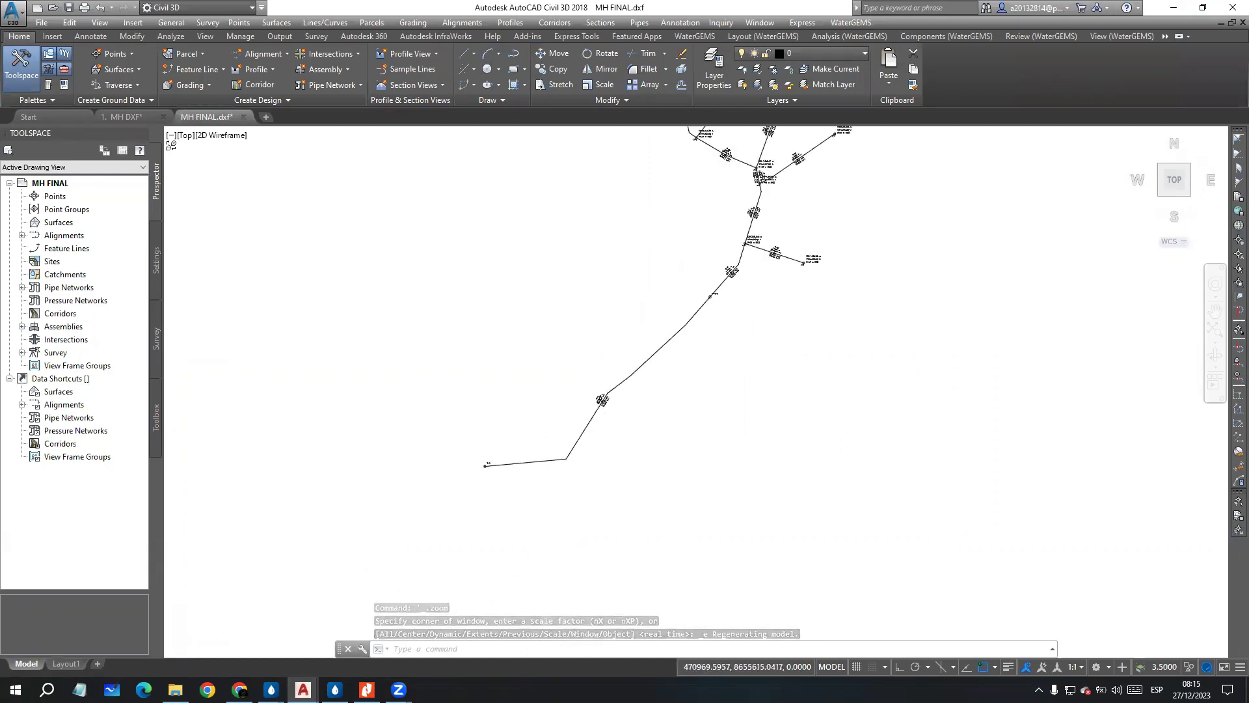
middle_click_drag(647, 387, 536, 381)
scroll(529, 349, "up", 5)
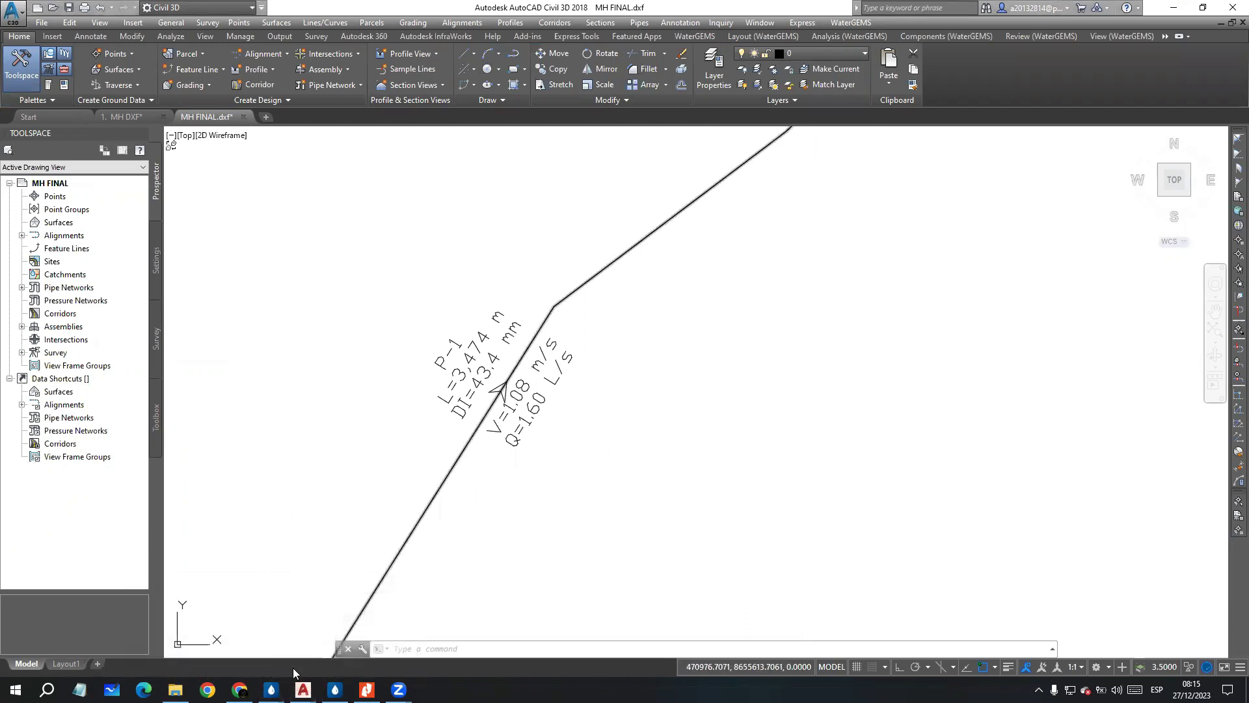
Step: Compare the MODELO_01 network in WaterGEMS with the MH FINAL drawing in Civil 3D, rechecking the exported P-1 annotations
mouse_move(271, 690)
left_click(200, 615)
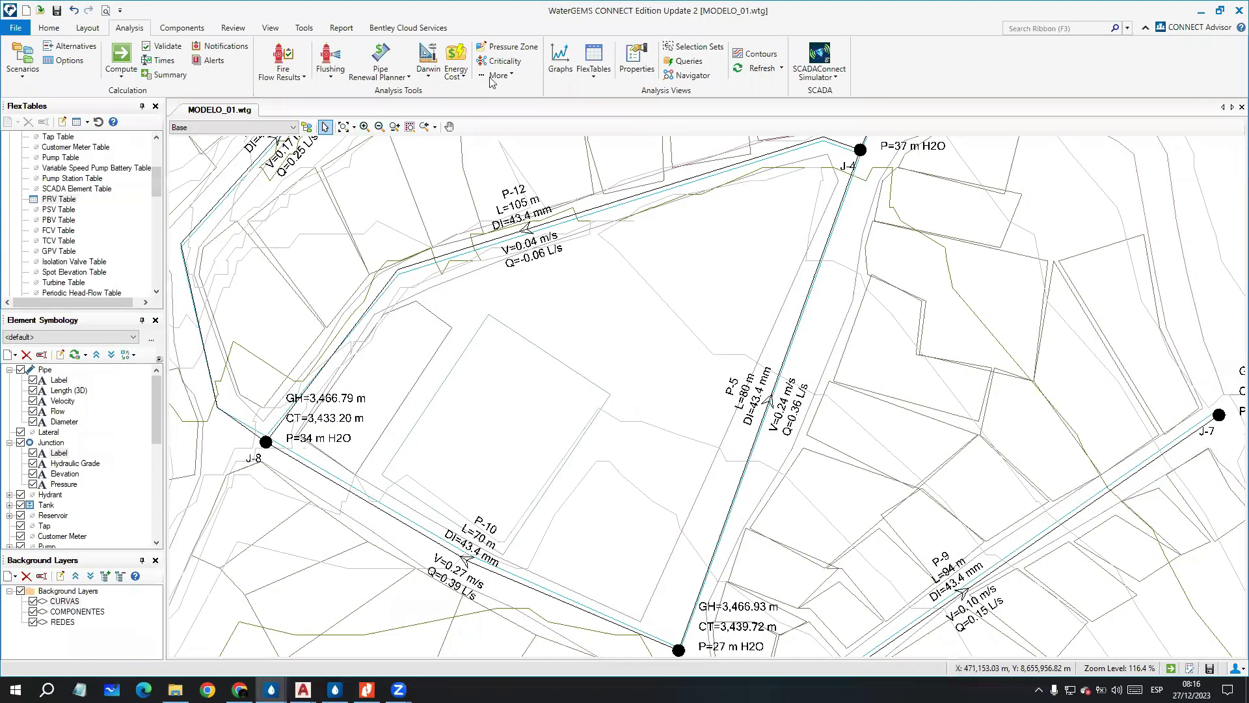
scroll(594, 301, "down", 5)
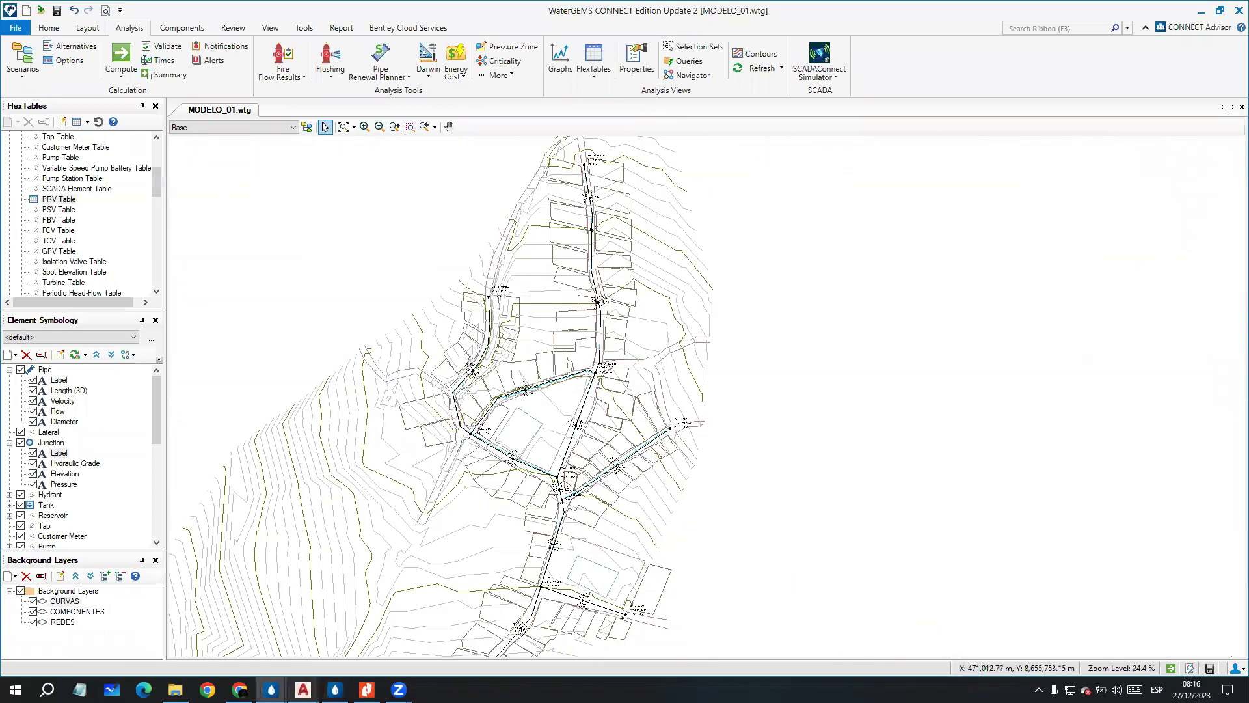
mouse_move(303, 690)
left_click(364, 645)
scroll(611, 404, "down", 6)
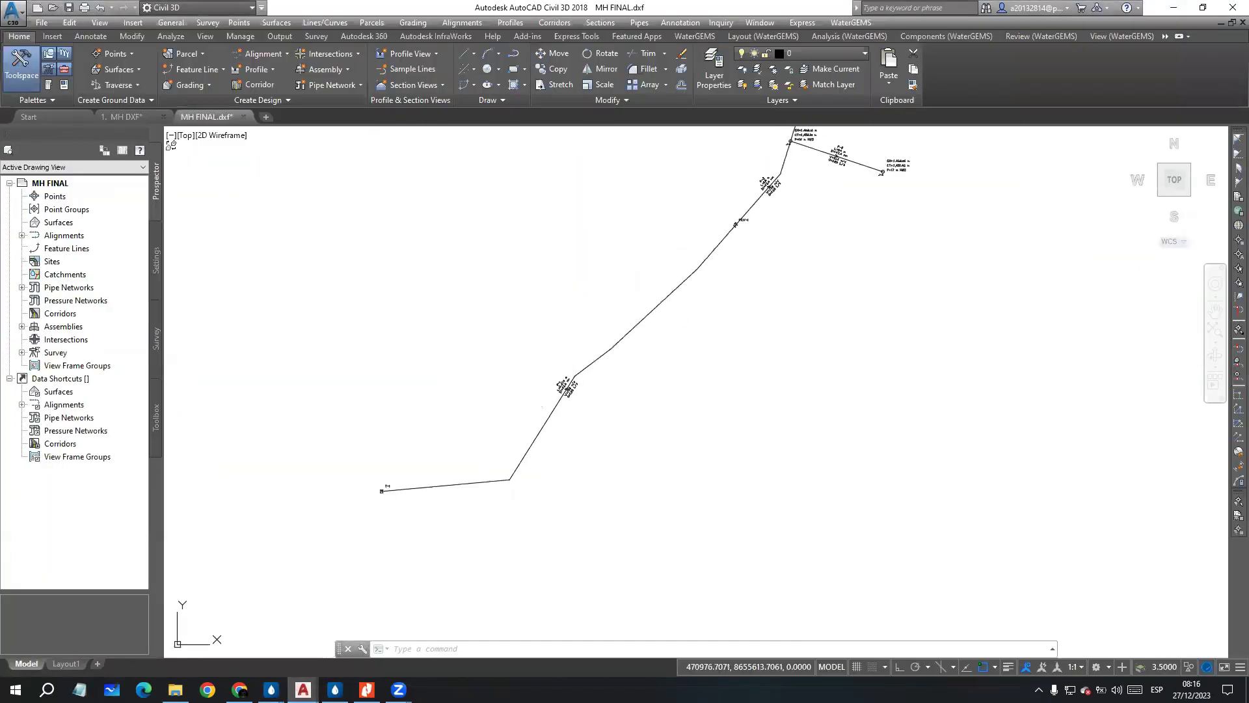
scroll(611, 405, "up", 10)
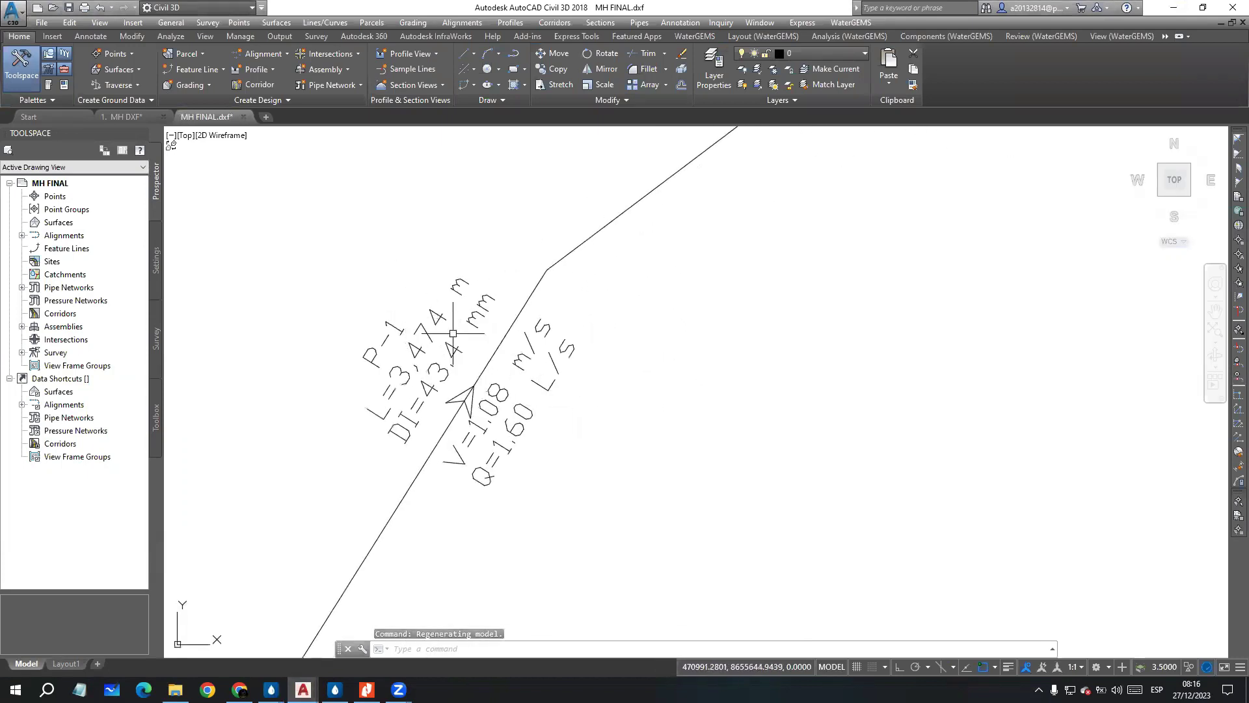
Step: Examine the exported hydraulic grade, elevation and pressure texts of junctions J-6 and J-7 in MH FINAL
scroll(456, 343, "down", 6)
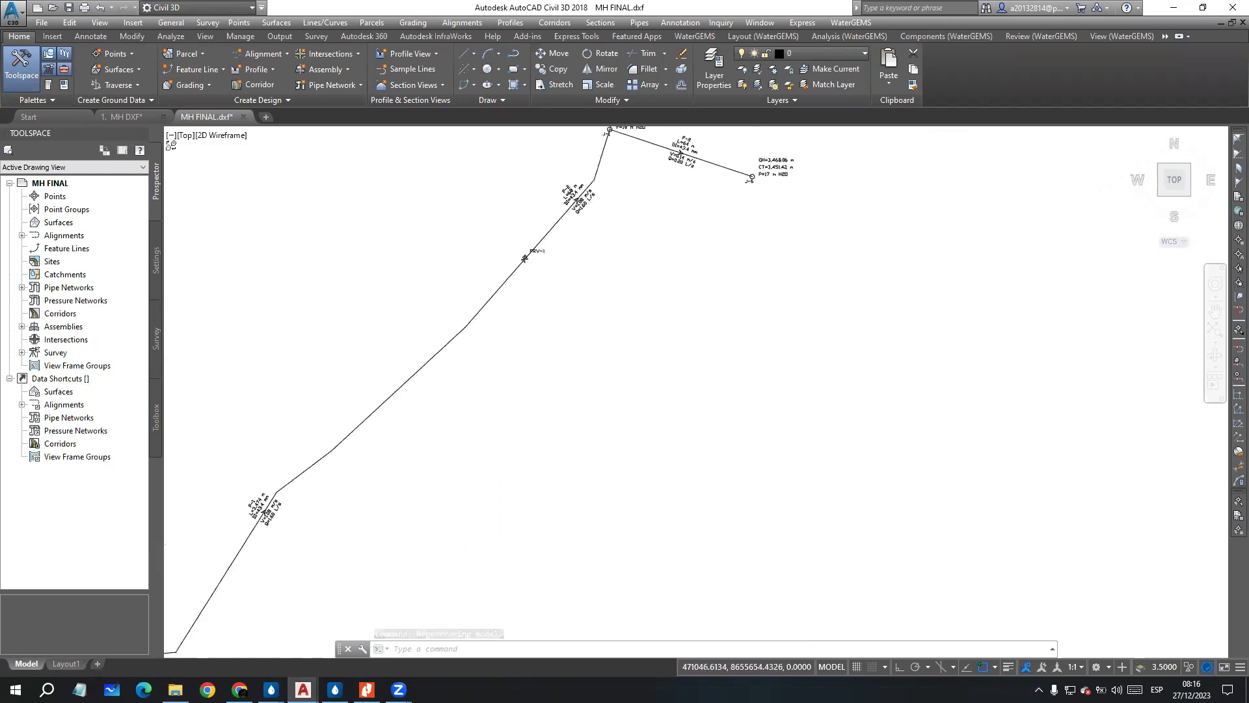
scroll(564, 348, "up", 6)
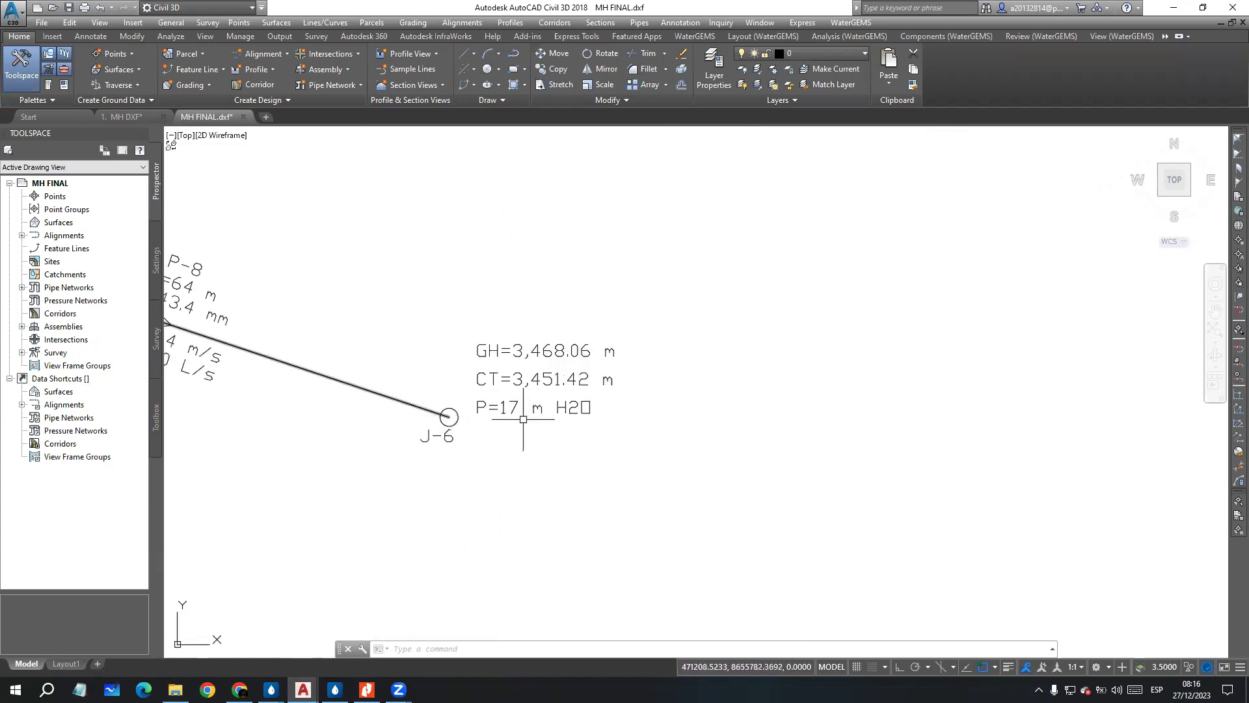
scroll(523, 417, "up", 2)
scroll(521, 411, "down", 8)
middle_click_drag(485, 337, 519, 453)
scroll(621, 215, "up", 8)
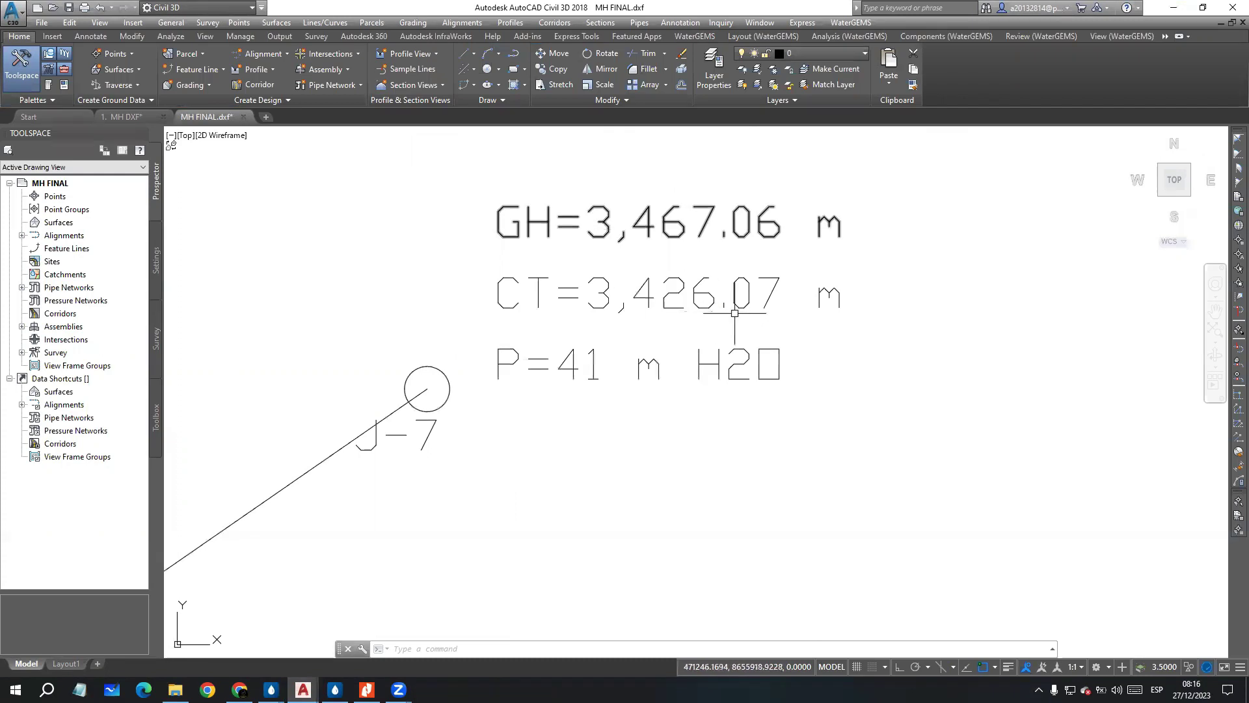
scroll(781, 302, "down", 4)
scroll(733, 330, "up", 3)
scroll(691, 257, "down", 5)
Step: Follow the exported network north past J-4 and PRV-2, and examine the result annotations of end junction J-5
middle_click_drag(692, 256, 659, 405)
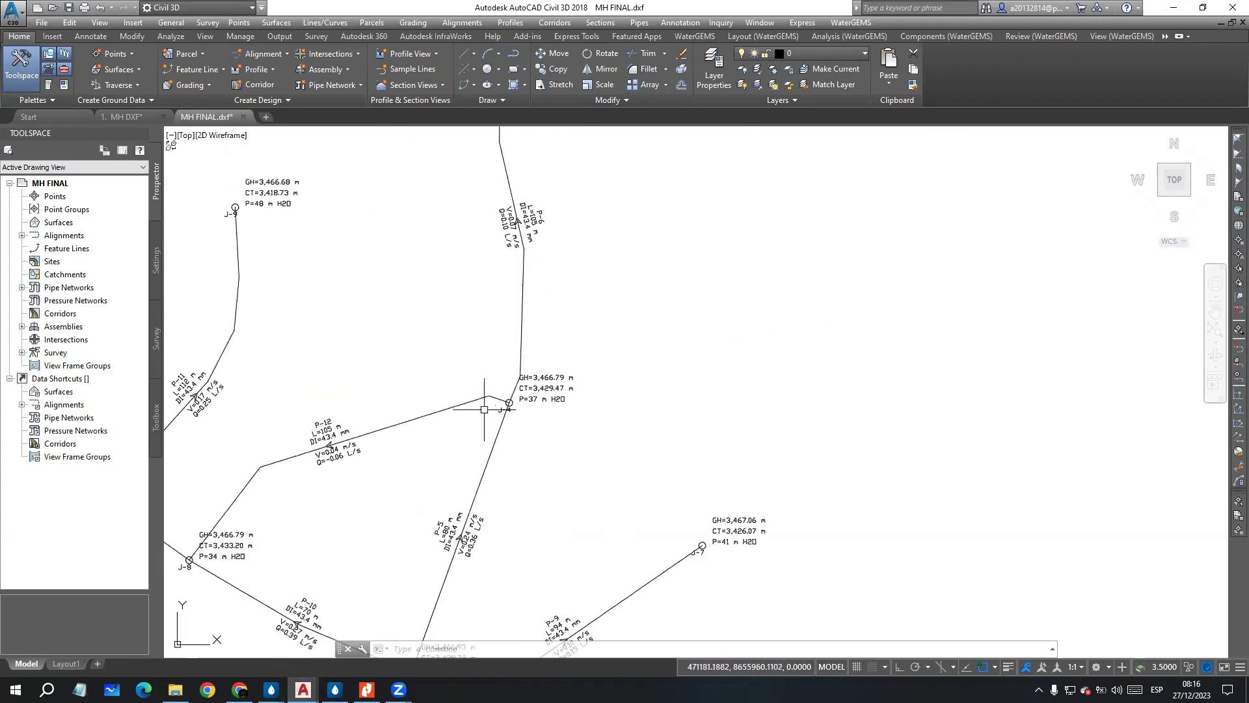
middle_click_drag(566, 354, 566, 474)
middle_click_drag(549, 201, 549, 354)
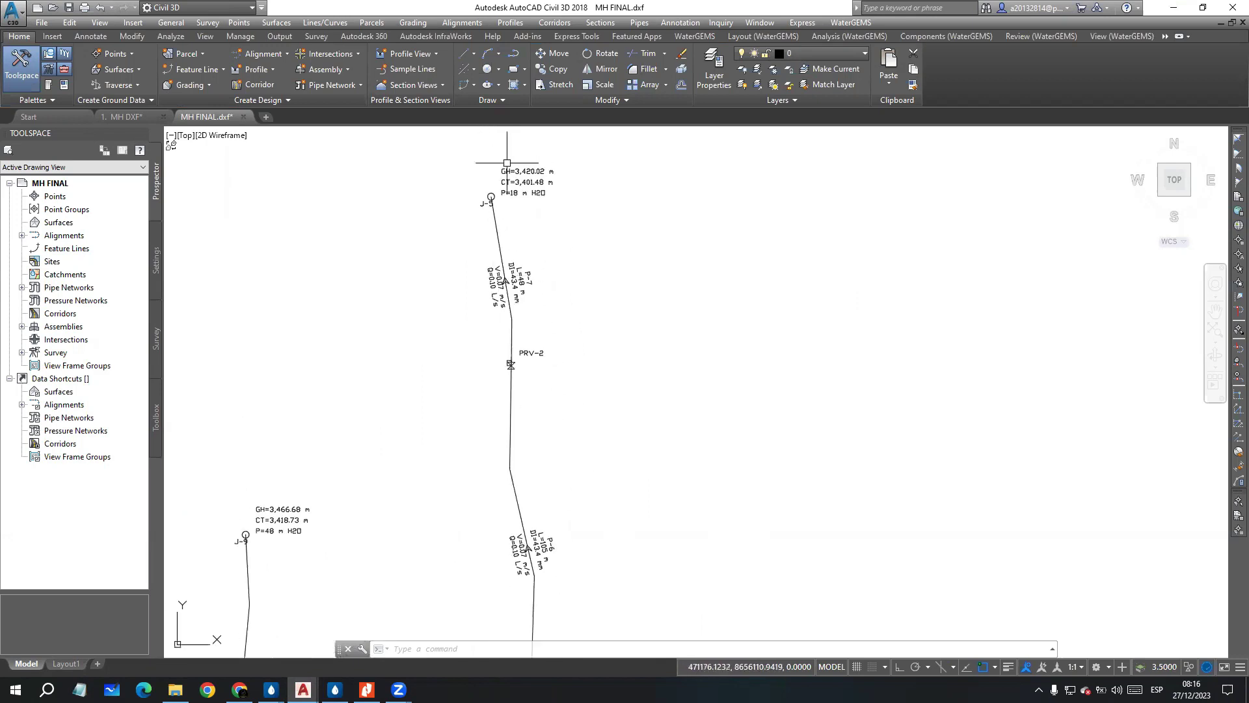
scroll(507, 163, "up", 8)
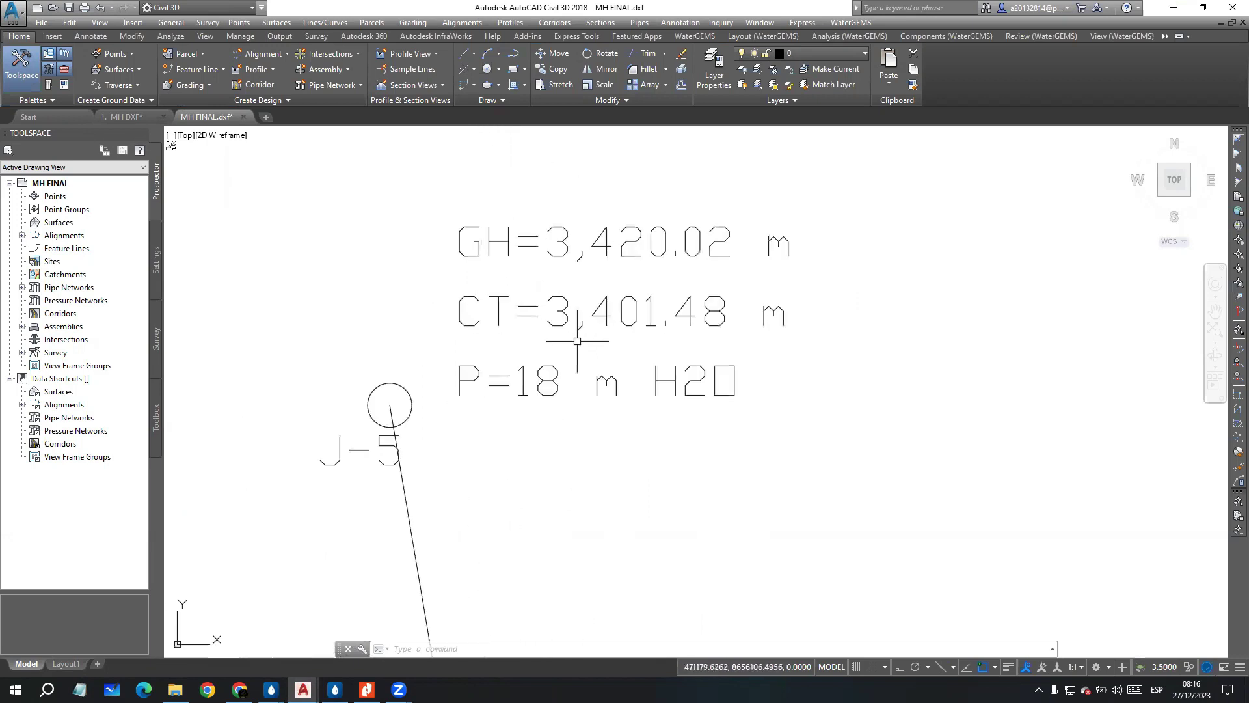
Step: Examine the full pipe network in MH FINAL.dxf and the terrain and lot base plan in 1. MH DXF.dwg
scroll(545, 356, "down", 10)
scroll(534, 378, "up", 7)
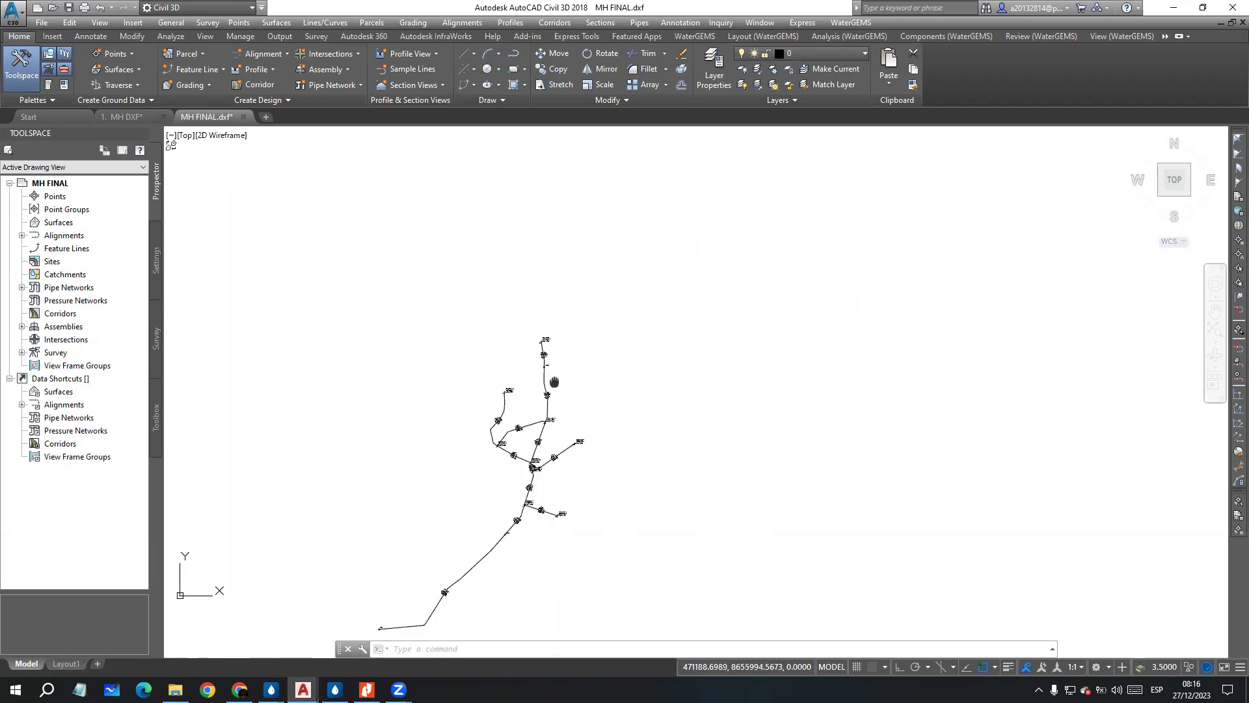
scroll(488, 441, "down", 2)
scroll(558, 353, "down", 6)
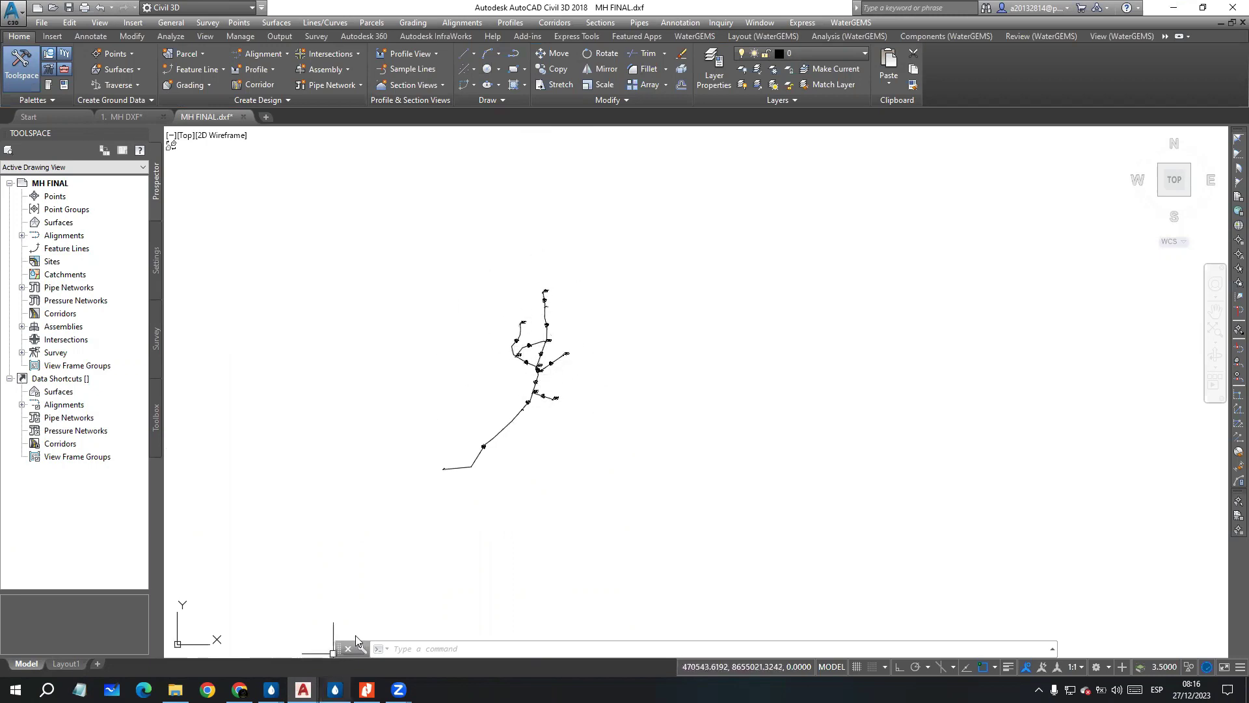
left_click(124, 117)
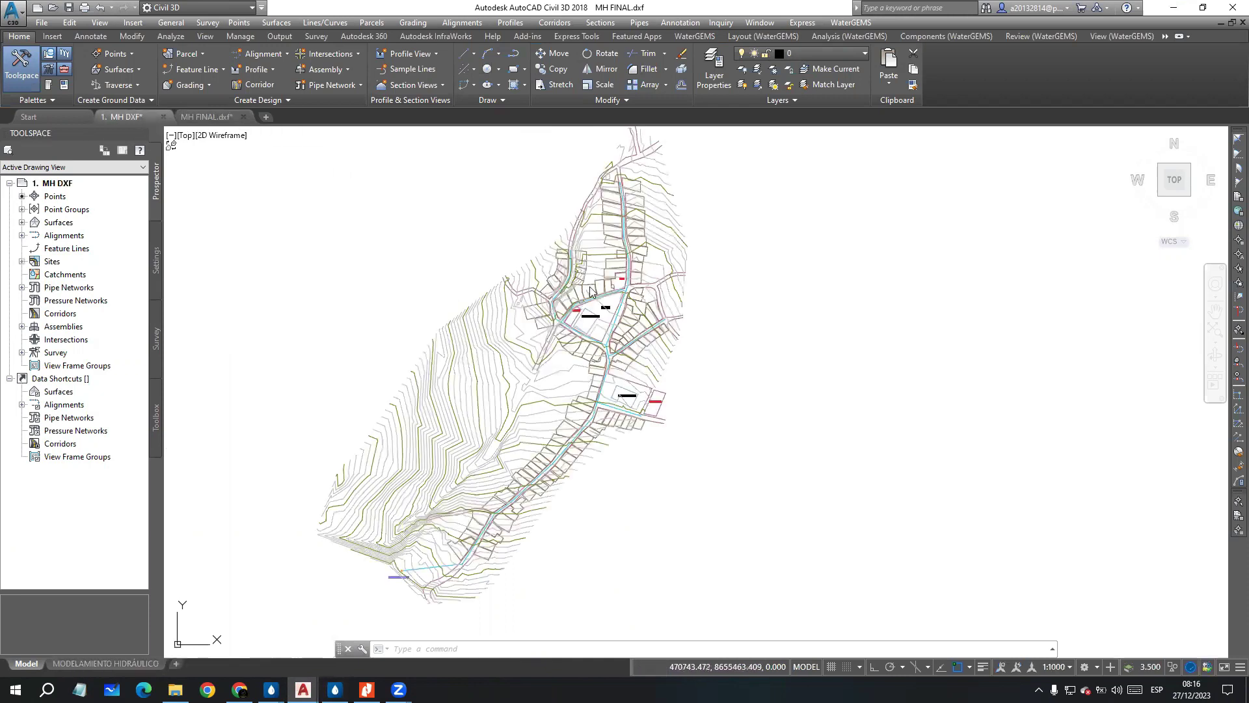
mouse_move(620, 395)
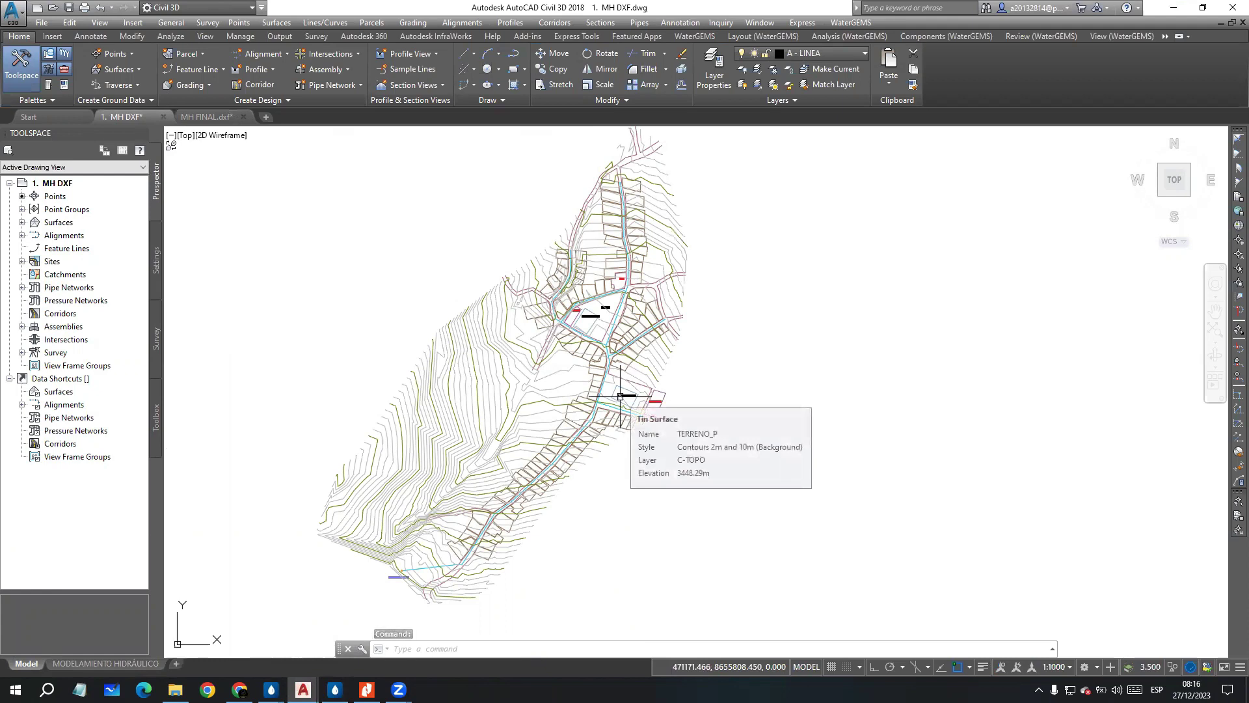
scroll(729, 337, "down", 3)
scroll(683, 301, "up", 2)
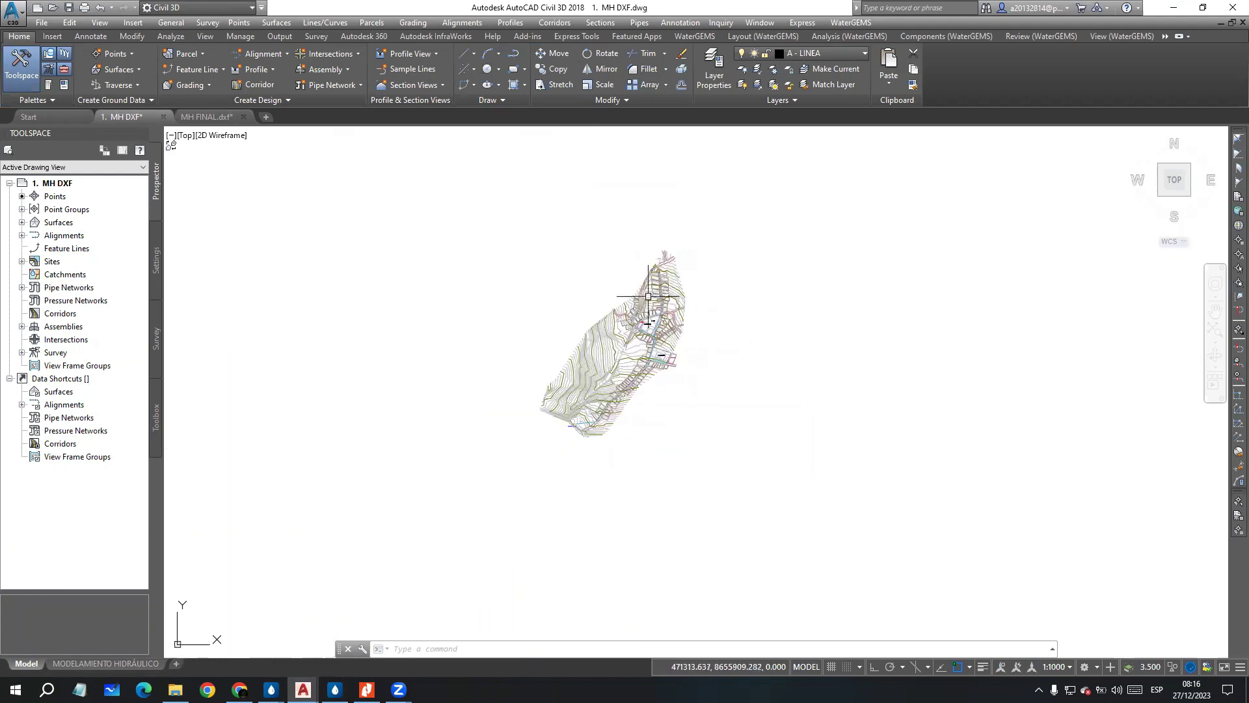
middle_click_drag(641, 264, 496, 215)
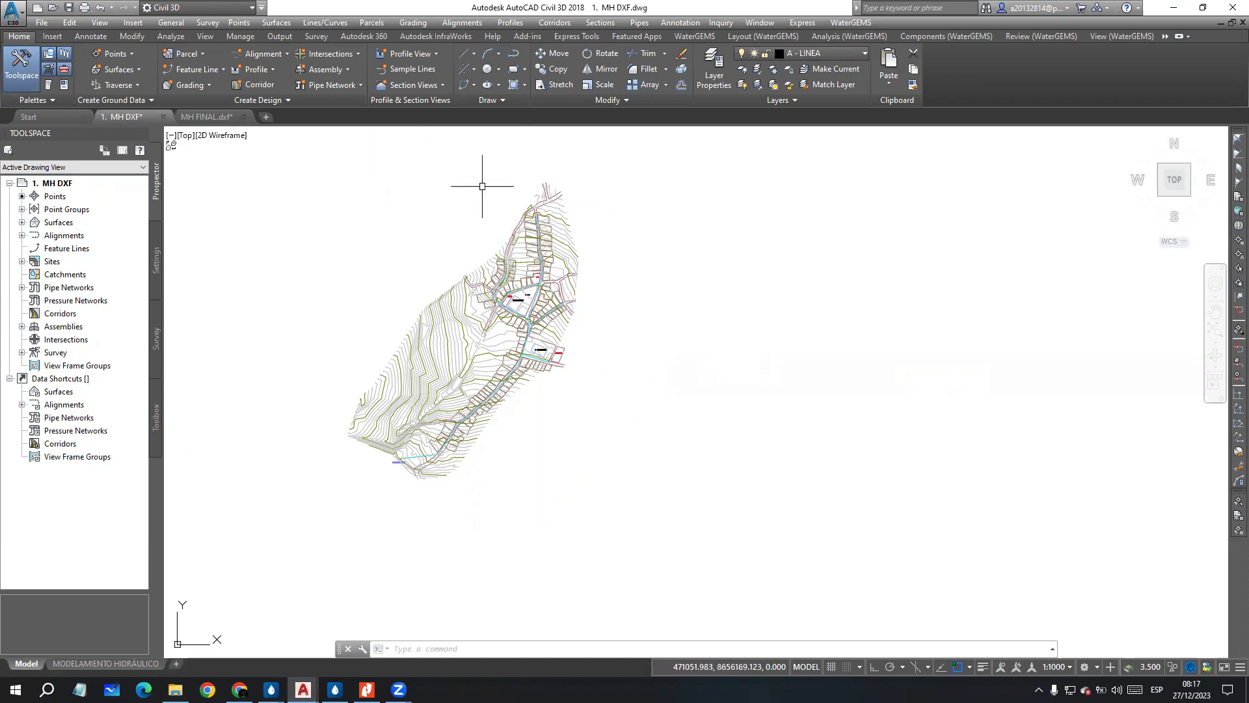
Step: Copy the entire pipe network with its labels from MH FINAL.dxf to the clipboard
left_click(207, 117)
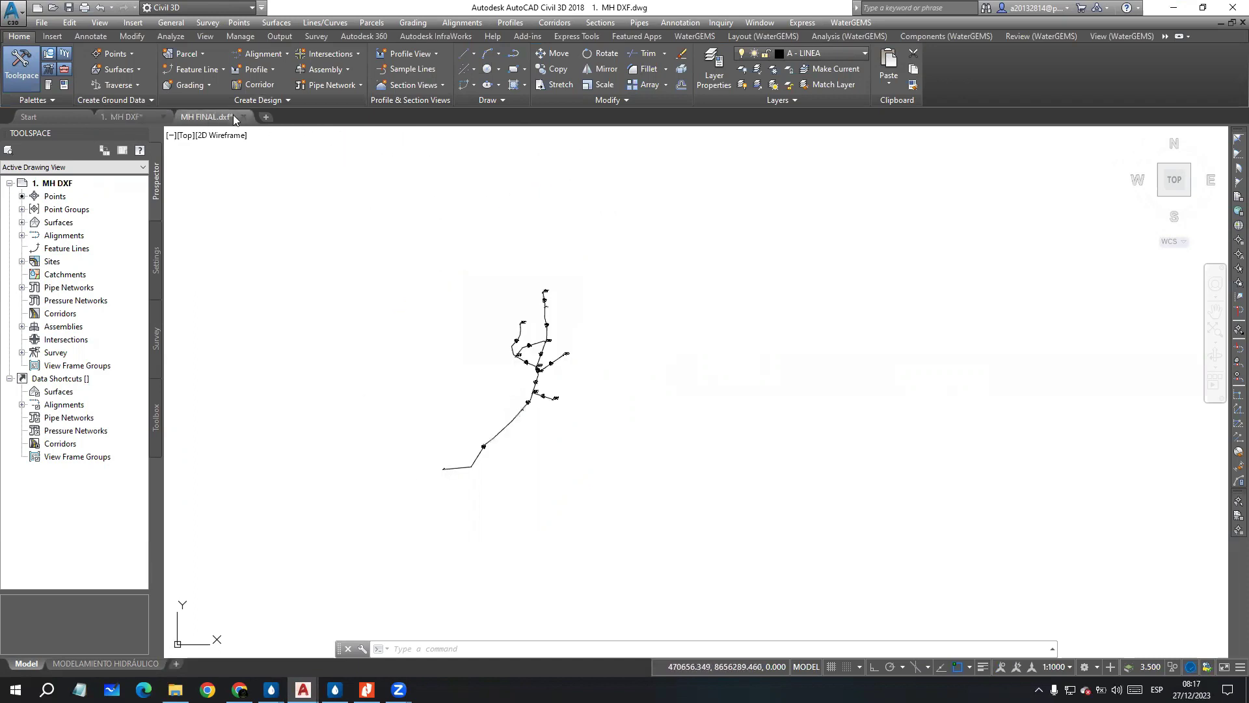
left_click(70, 22)
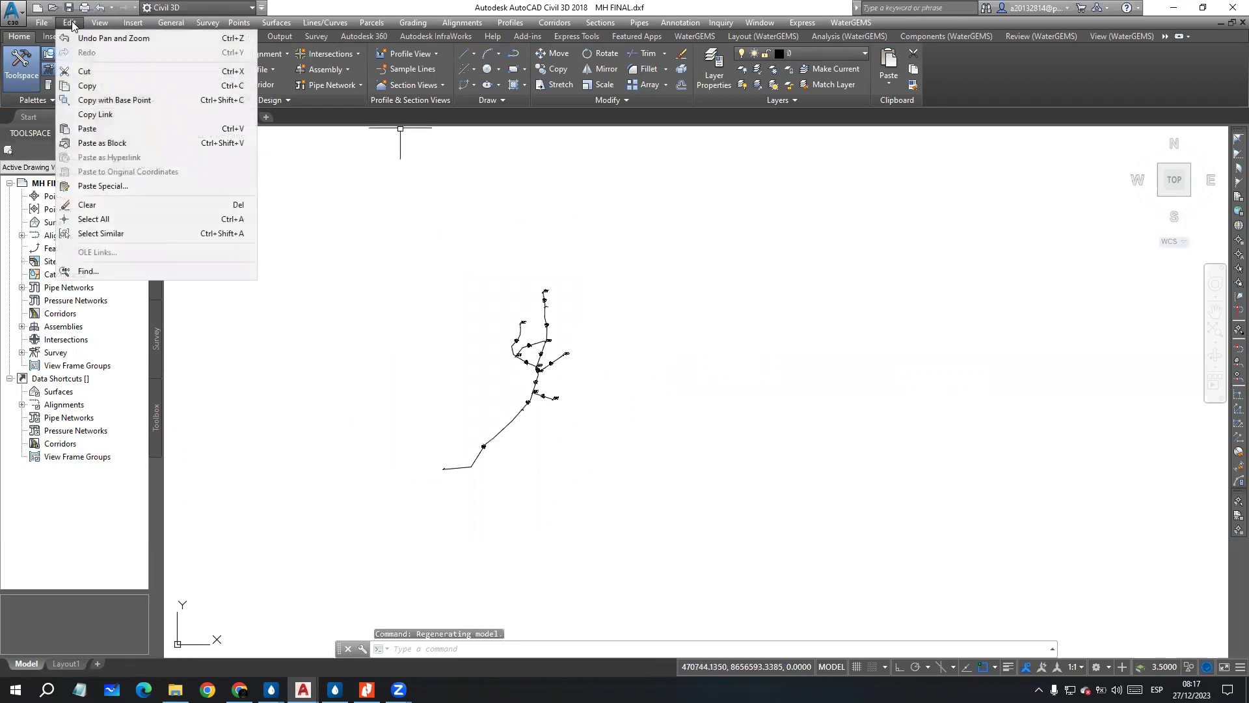
left_click(90, 86)
left_click(404, 260)
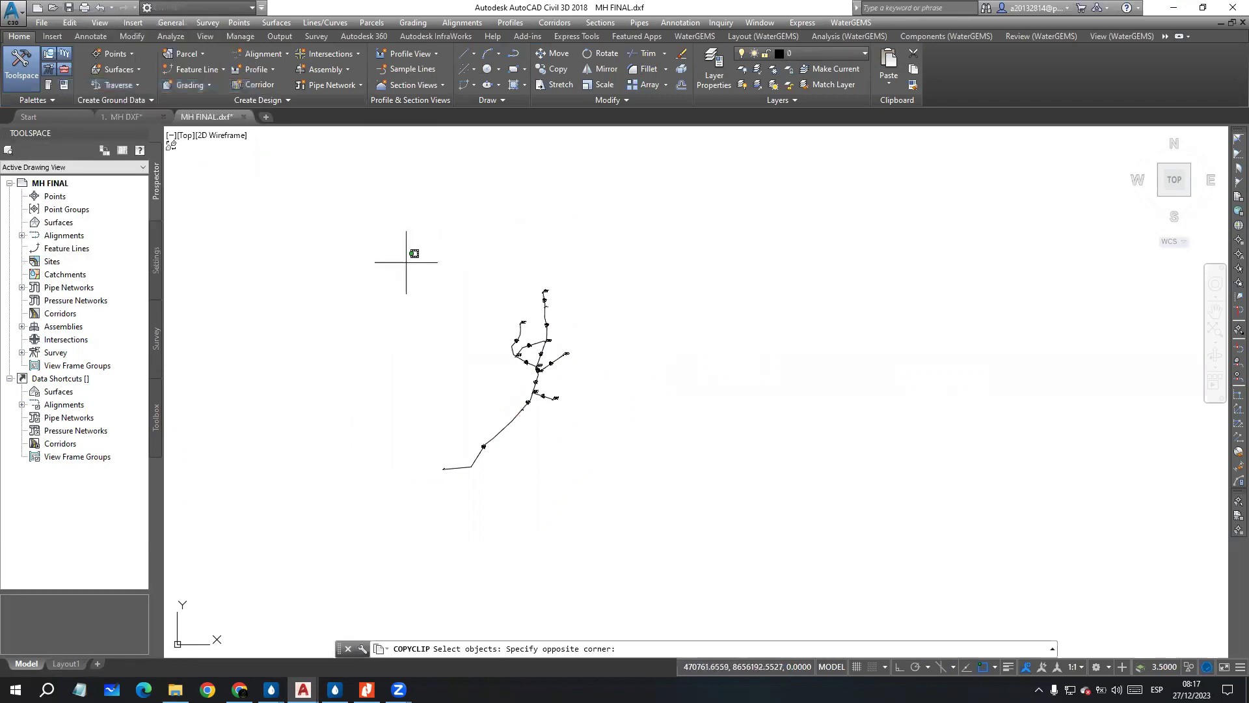
left_click(679, 519)
key("Return")
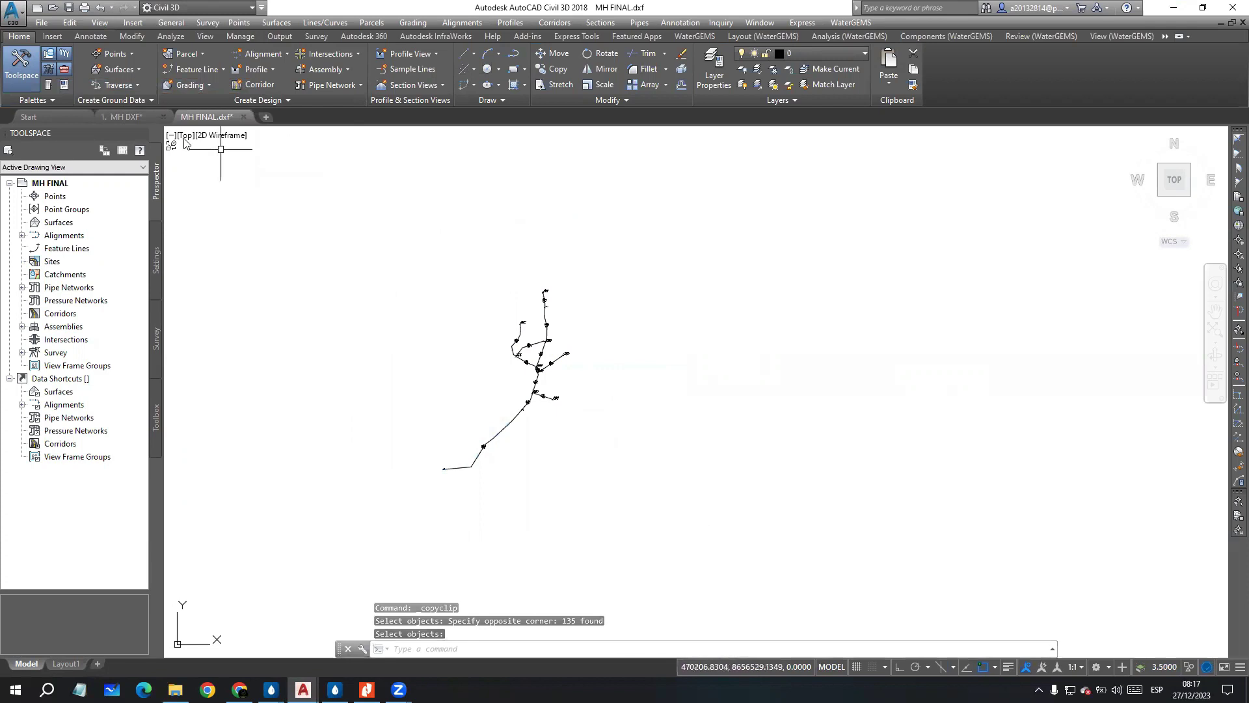
Step: Paste the copied network into 1. MH DXF.dwg at its original coordinates
left_click(123, 116)
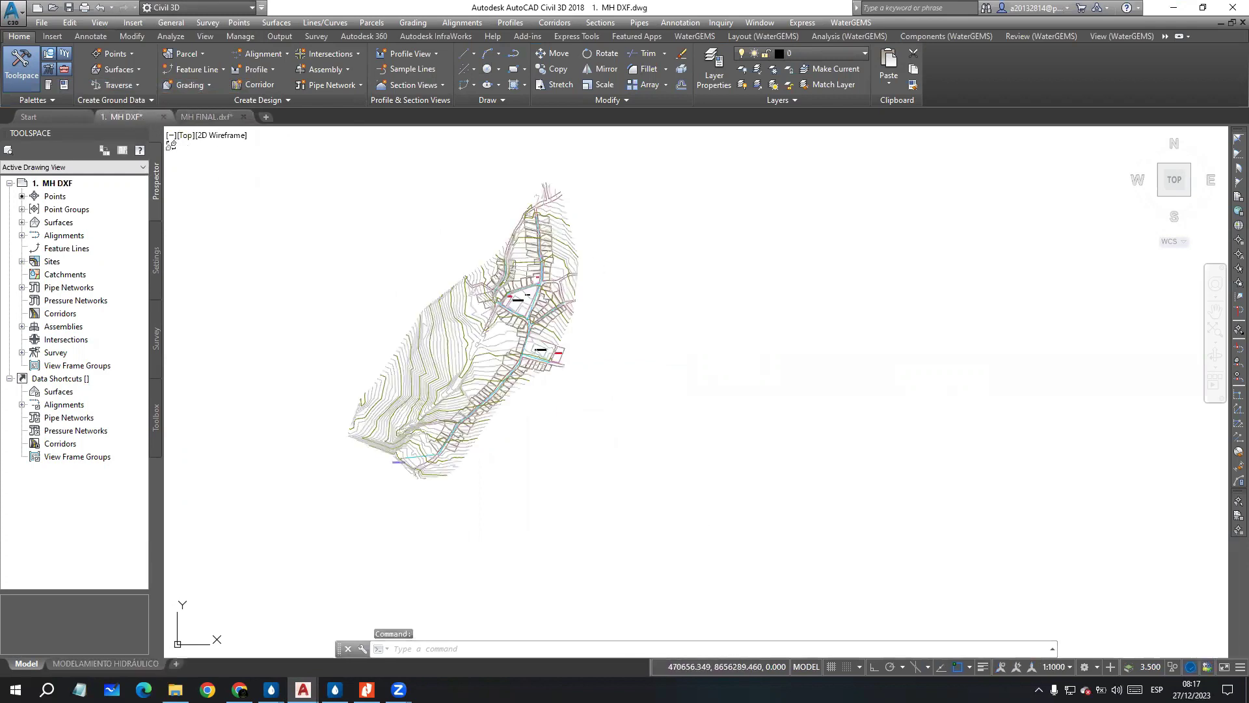
left_click(67, 22)
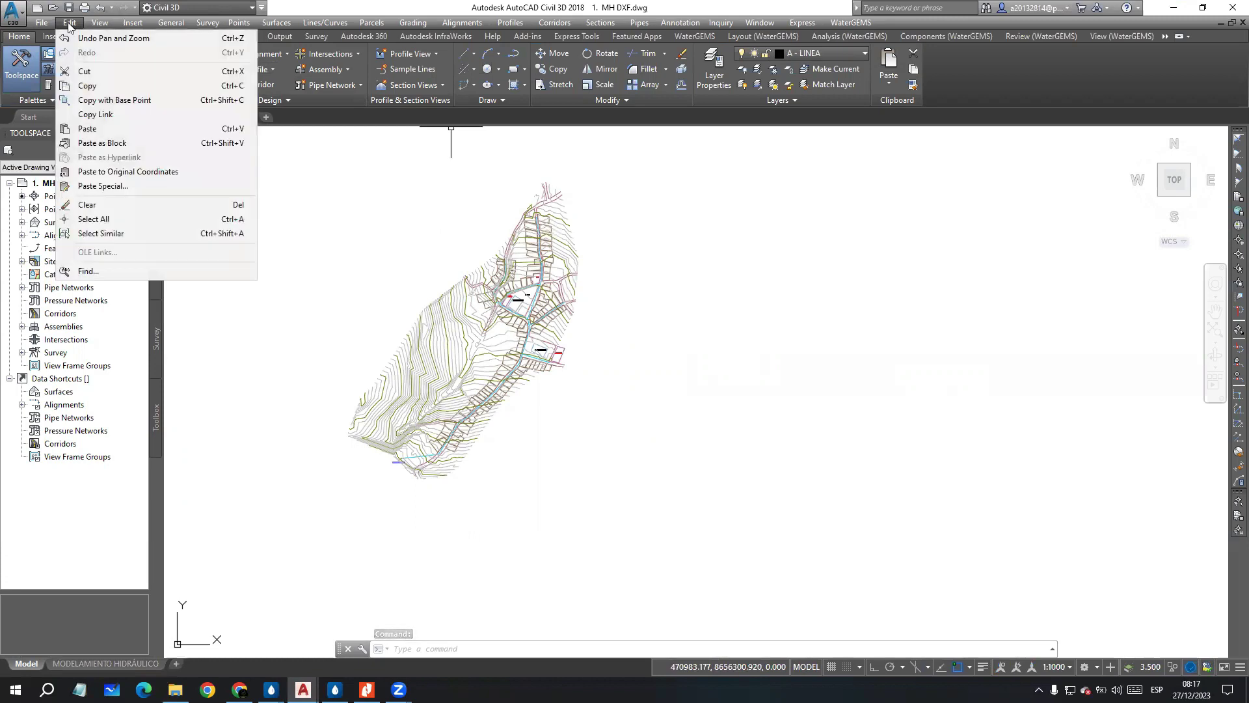
left_click(109, 173)
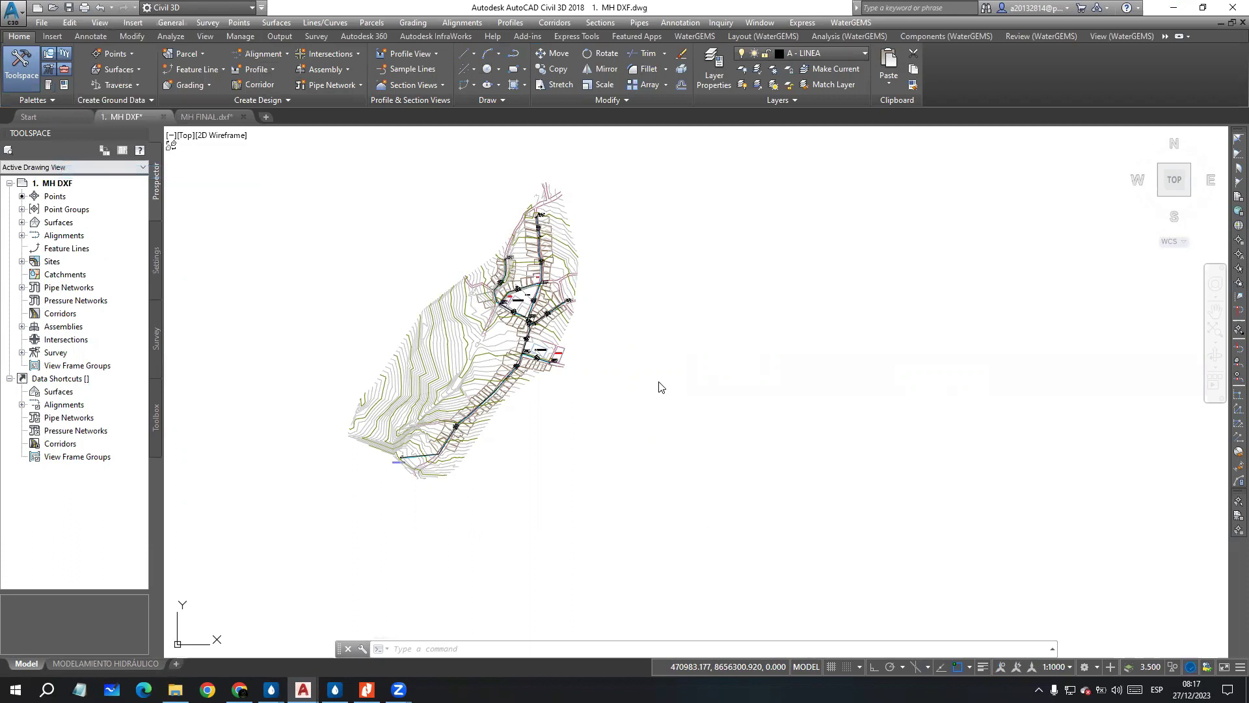
Step: Inspect the pasted network near the projected reservoir, then switch to WaterGEMS and examine tank T-1 in MODELO_01.wtg for comparison
scroll(449, 471, "up", 7)
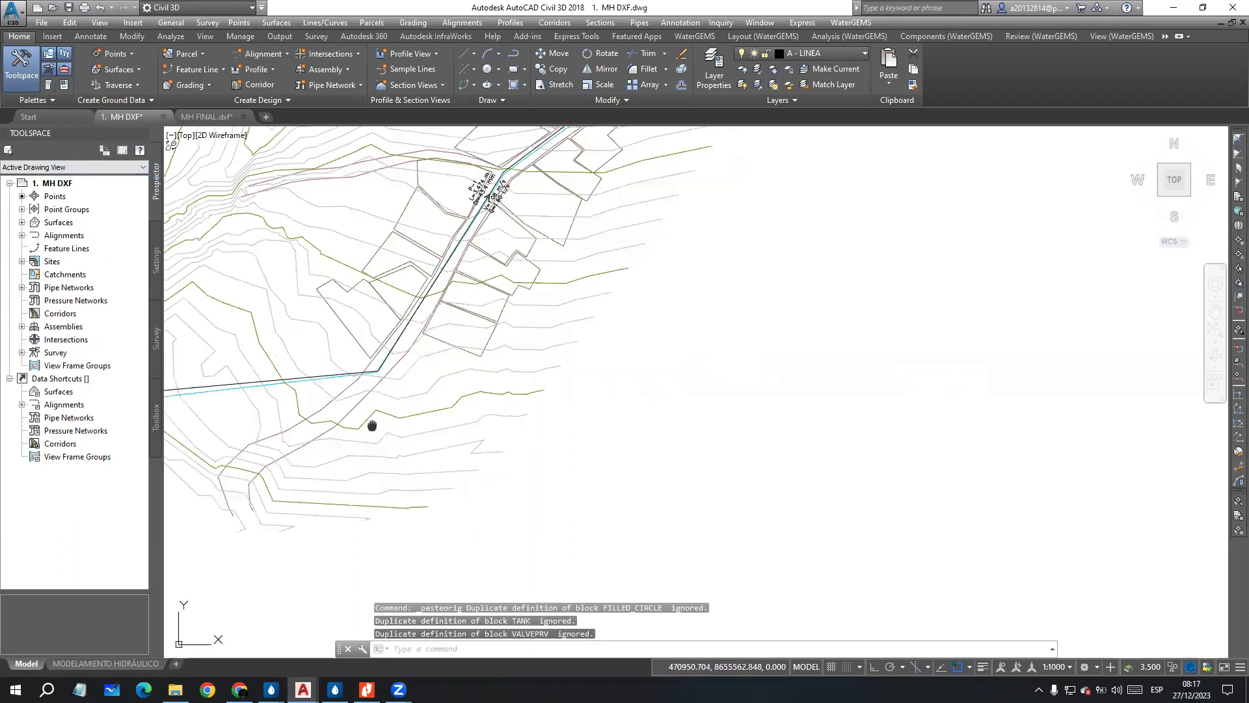
scroll(698, 437, "up", 4)
scroll(689, 436, "down", 6)
mouse_move(689, 436)
middle_mouse_down()
mouse_move(756, 357)
mouse_move(695, 402)
middle_mouse_up()
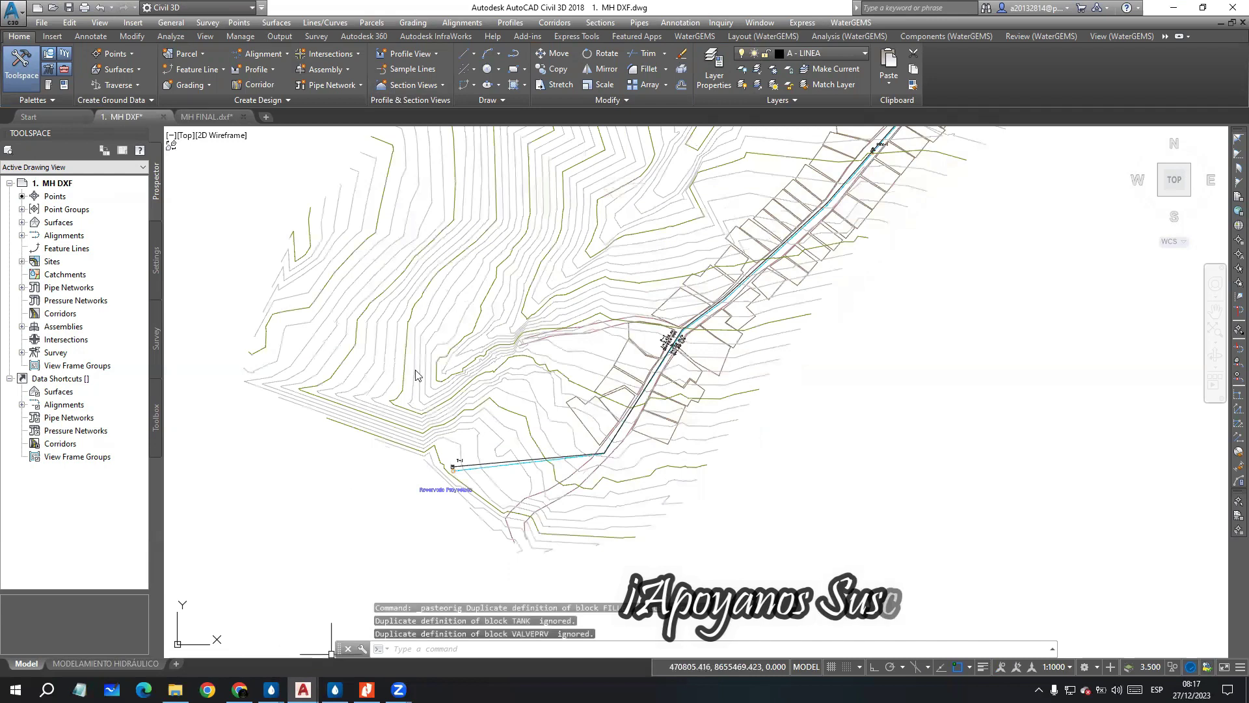
left_click(341, 636)
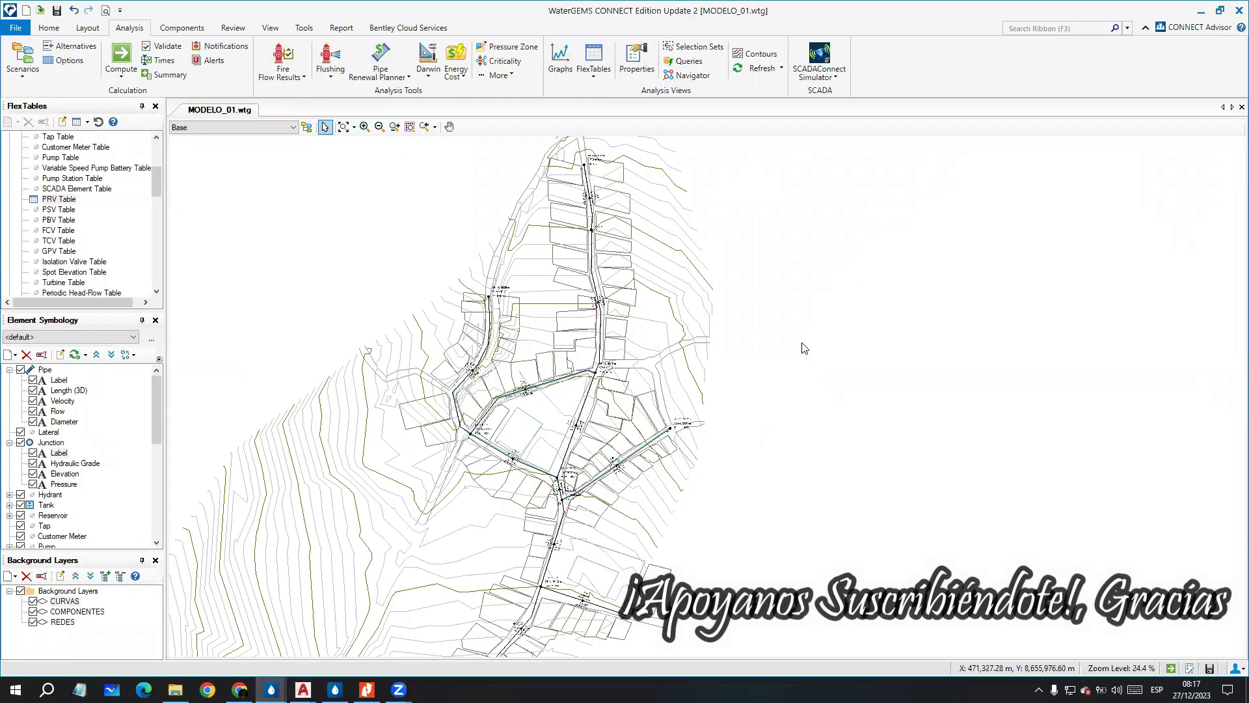
scroll(802, 252, "down", 2)
middle_click_drag(801, 253, 631, 382)
scroll(488, 468, "up", 4)
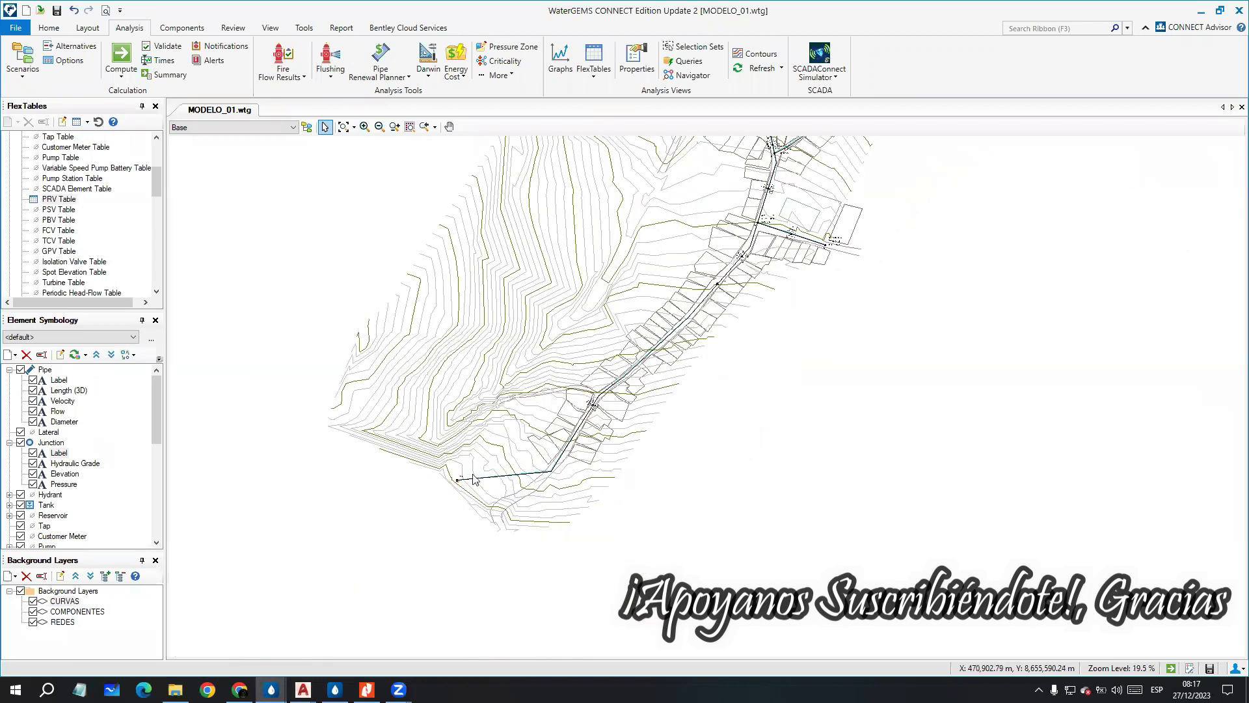
scroll(454, 507, "up", 3)
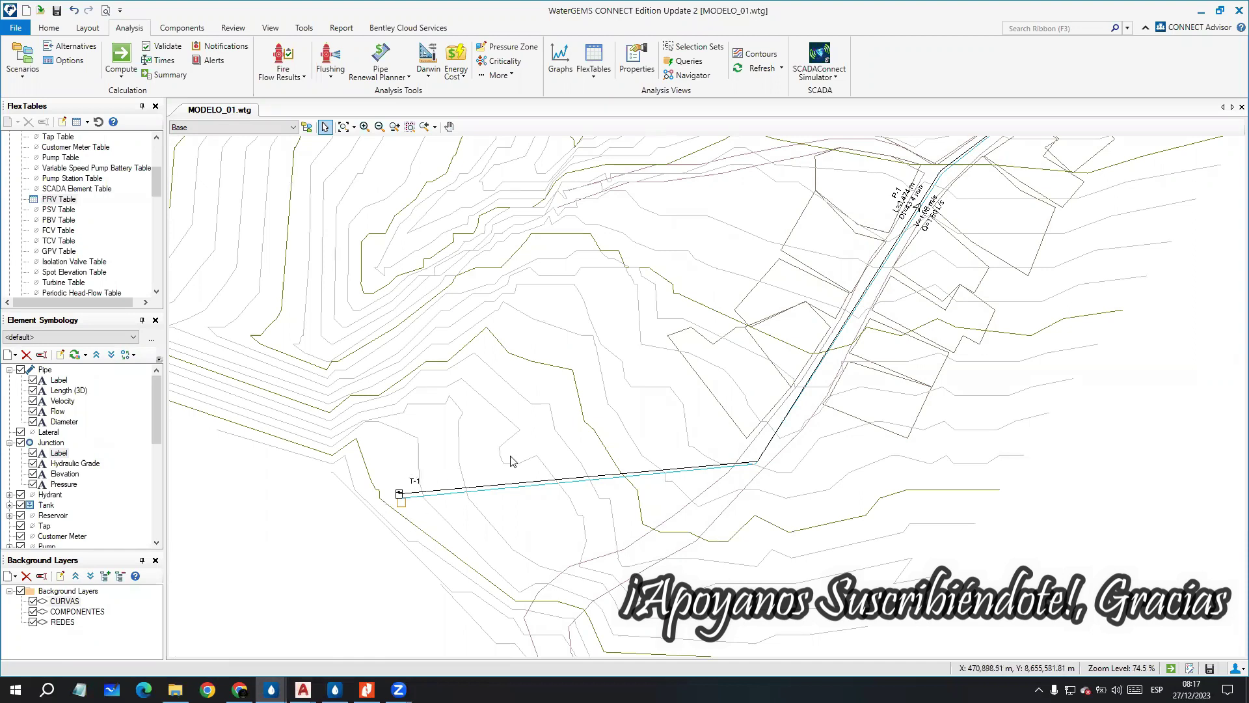
Step: Switch back to 1. MH DXF.dwg in Civil 3D and check tank T-1 and its pipe against the projected reservoir
left_click(303, 689)
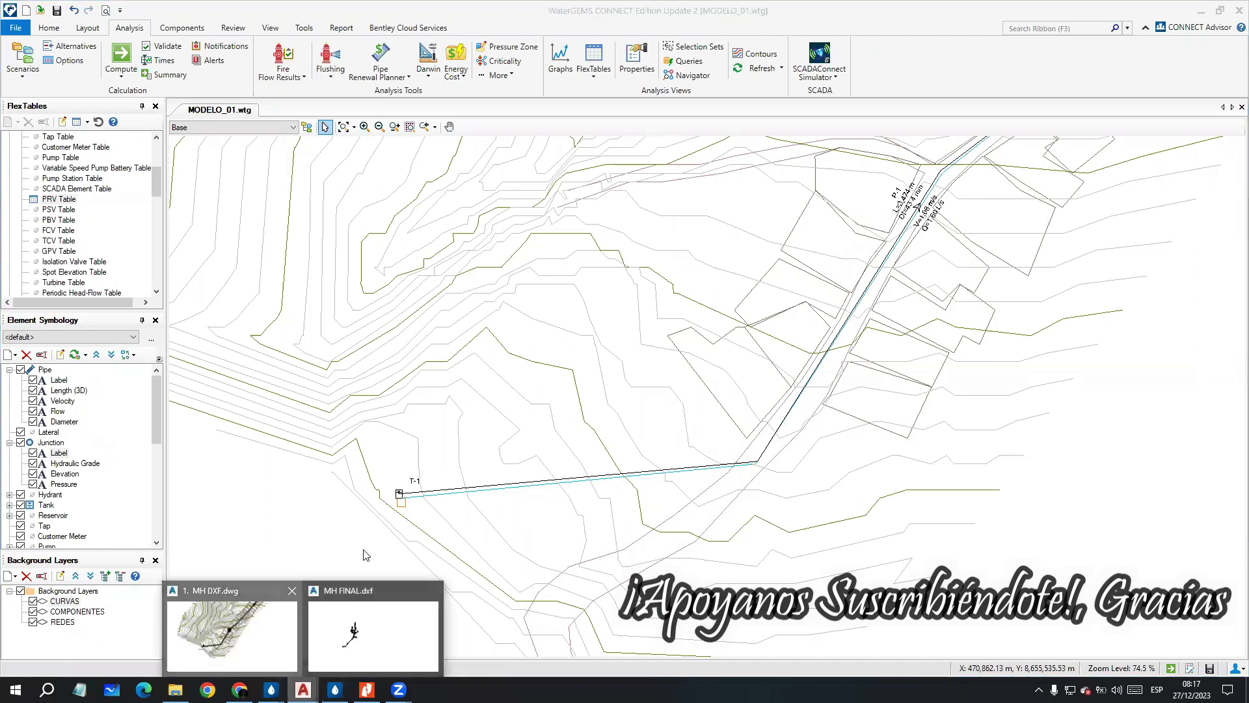
left_click(232, 627)
scroll(453, 476, "up", 4)
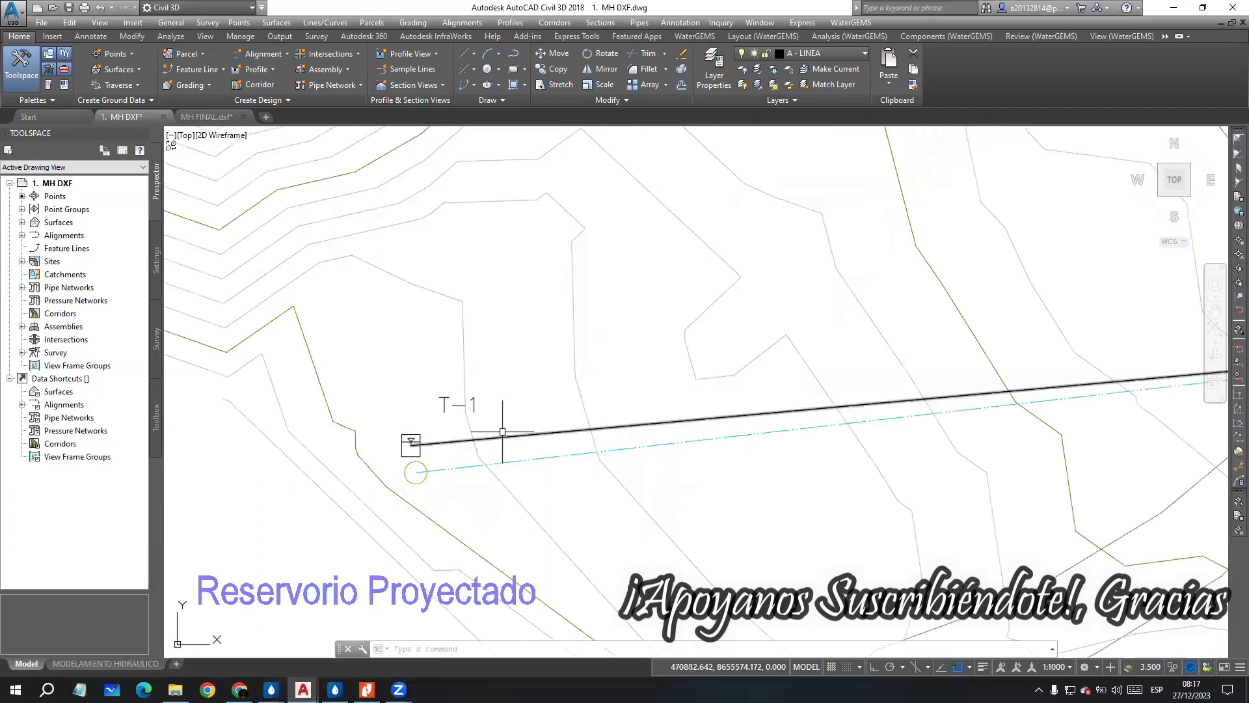
scroll(320, 474, "down", 4)
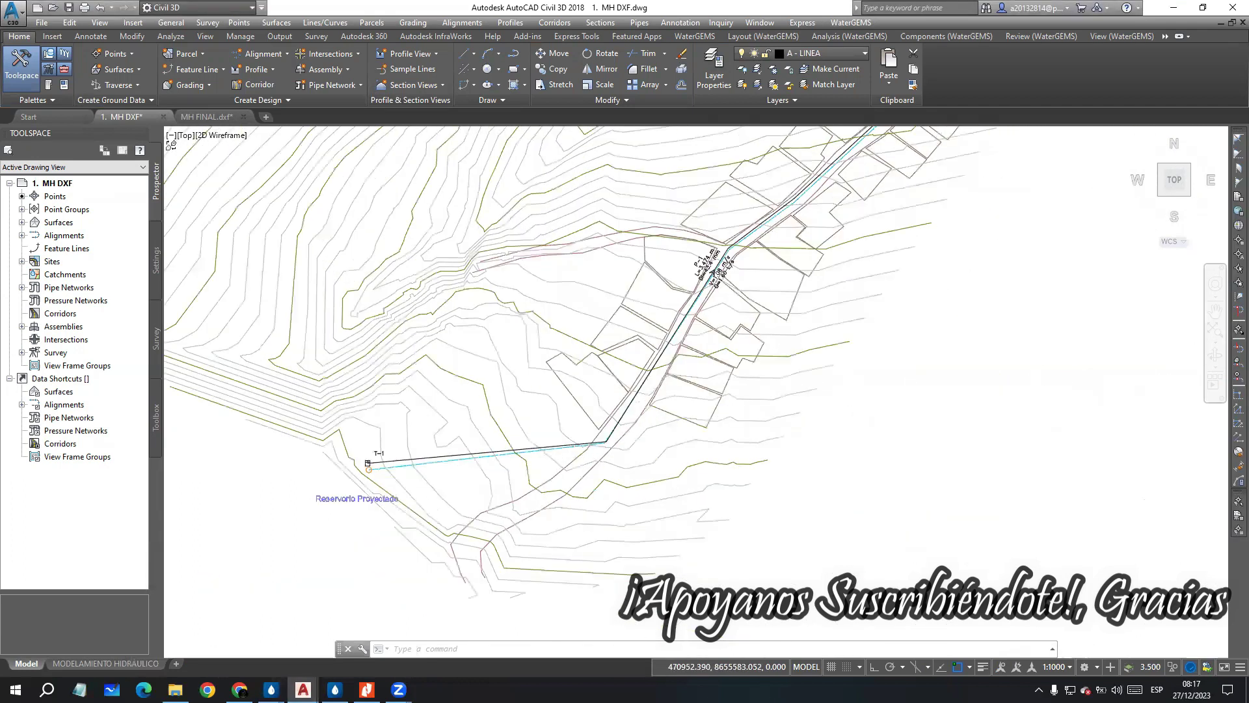
Step: Examine the junction and pipe labels of the pasted network from junction J-1 up through the park area, then review the whole plan
scroll(513, 502, "up", 2)
mouse_move(976, 195)
middle_mouse_down()
mouse_move(623, 401)
mouse_move(476, 536)
middle_mouse_up()
scroll(545, 325, "up", 5)
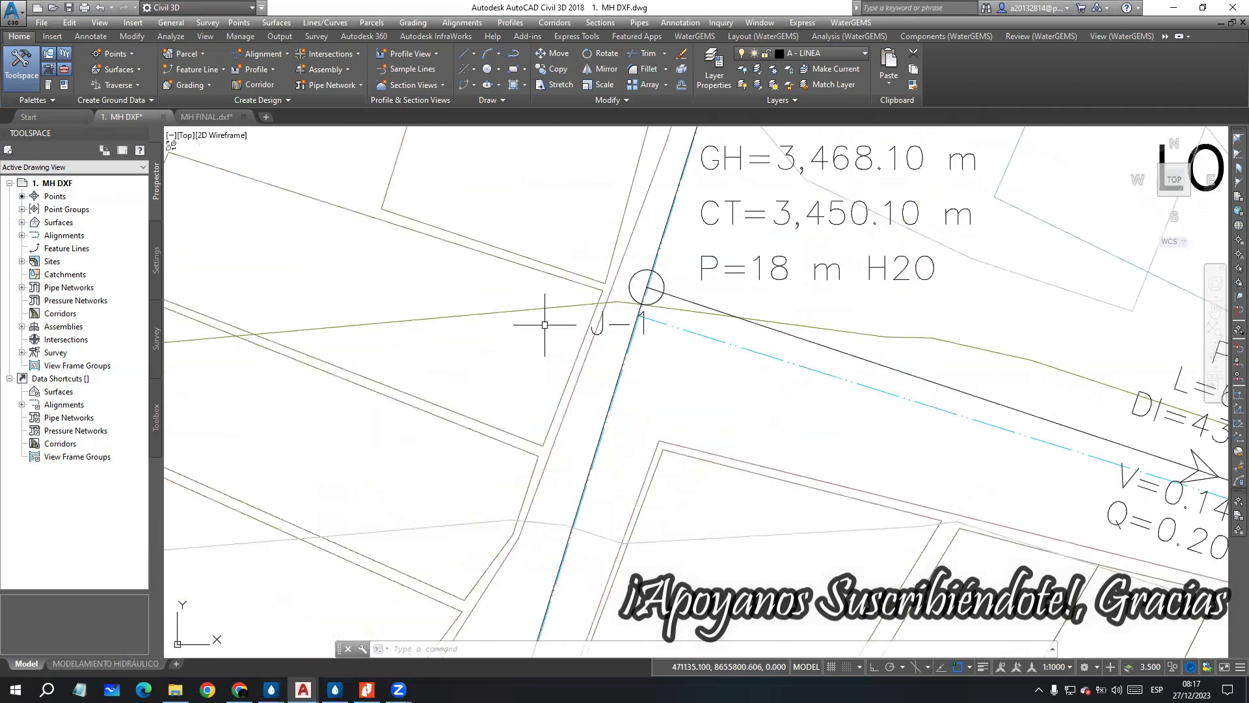
scroll(673, 296, "down", 8)
mouse_move(673, 296)
middle_mouse_down()
mouse_move(576, 326)
mouse_move(631, 392)
middle_mouse_up()
scroll(575, 327, "up", 6)
scroll(576, 327, "down", 6)
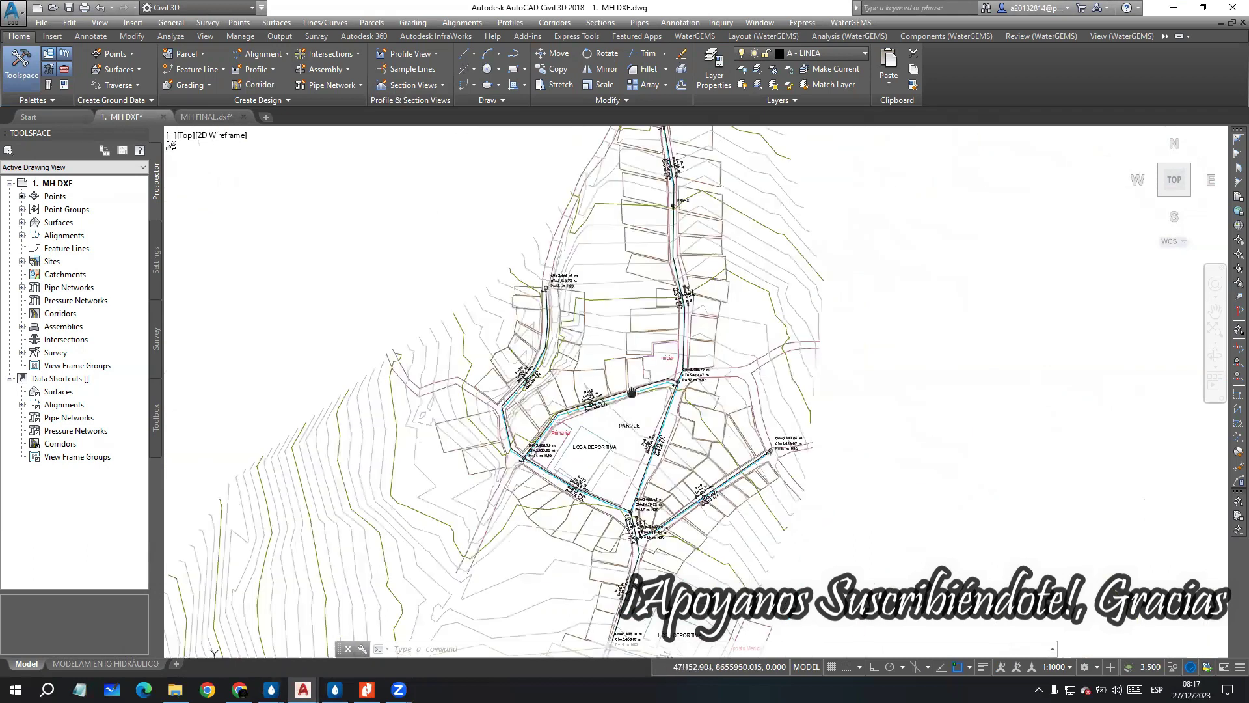
scroll(569, 286, "up", 2)
scroll(569, 286, "down", 2)
mouse_move(570, 286)
middle_mouse_down()
mouse_move(608, 322)
mouse_move(565, 193)
middle_mouse_up()
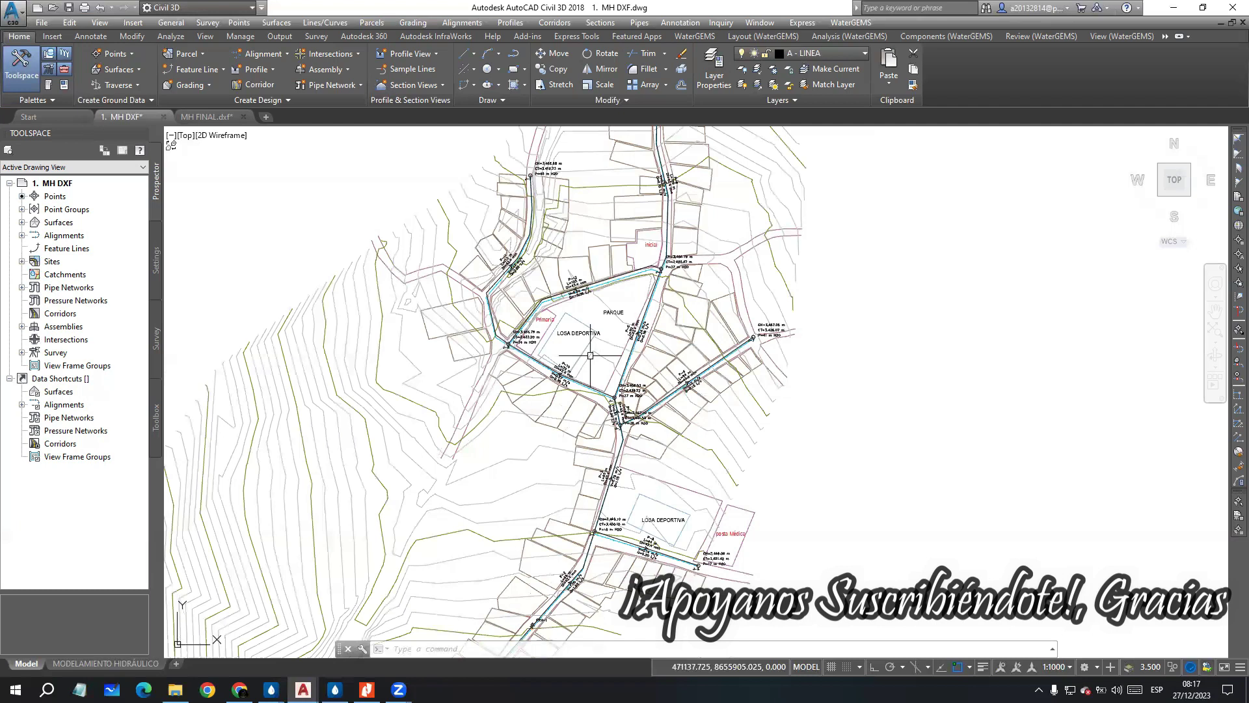
scroll(590, 355, "down", 4)
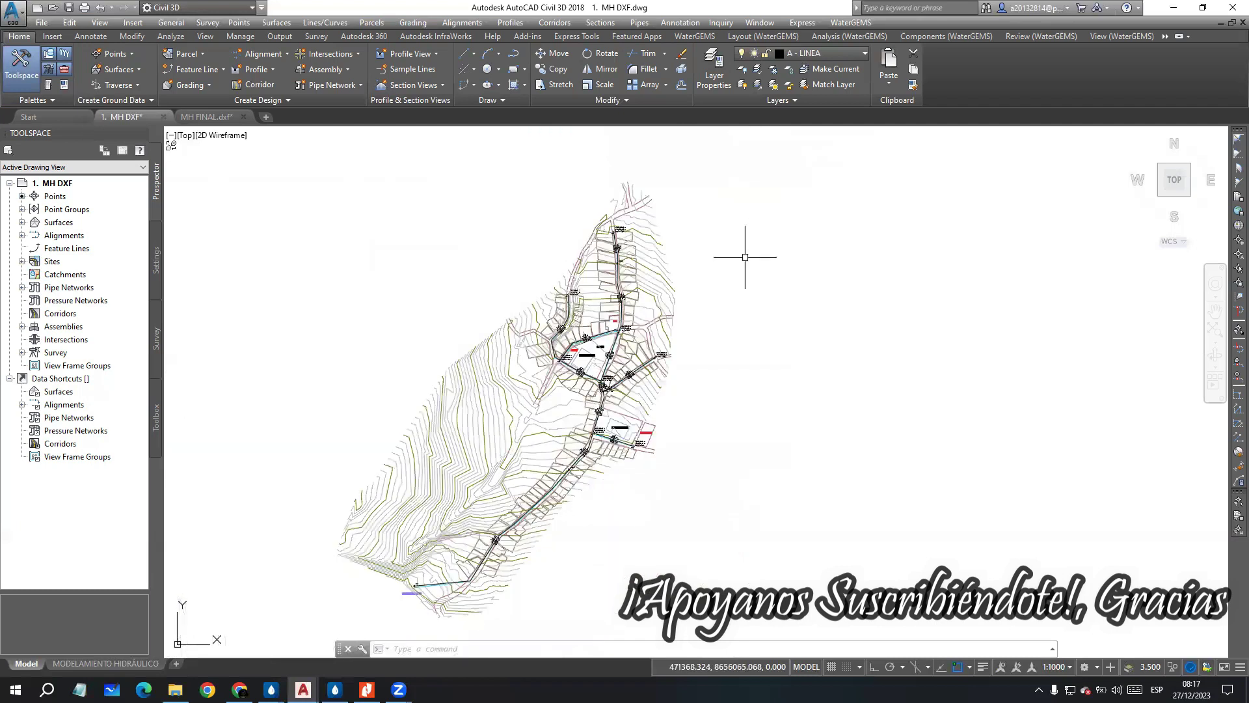
middle_click_drag(719, 272, 696, 266)
middle_click_drag(599, 345, 613, 284)
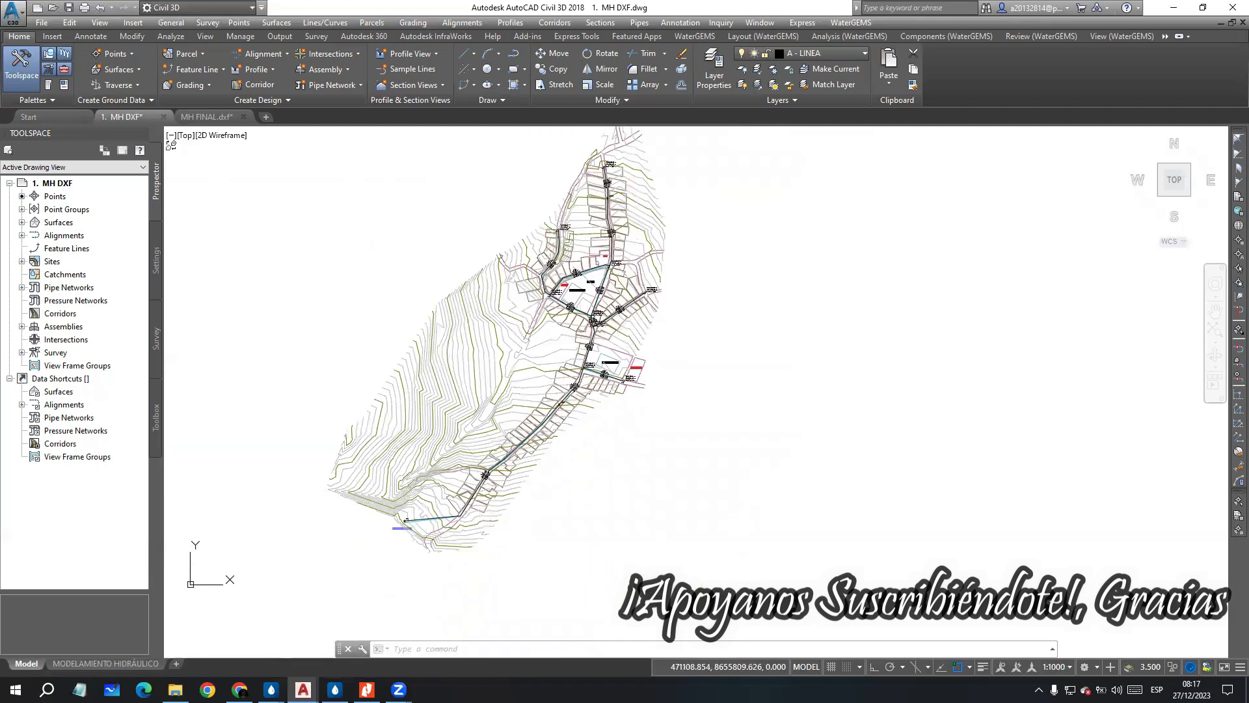
mouse_move(624, 365)
middle_mouse_down()
mouse_move(611, 388)
mouse_move(568, 388)
middle_mouse_up()
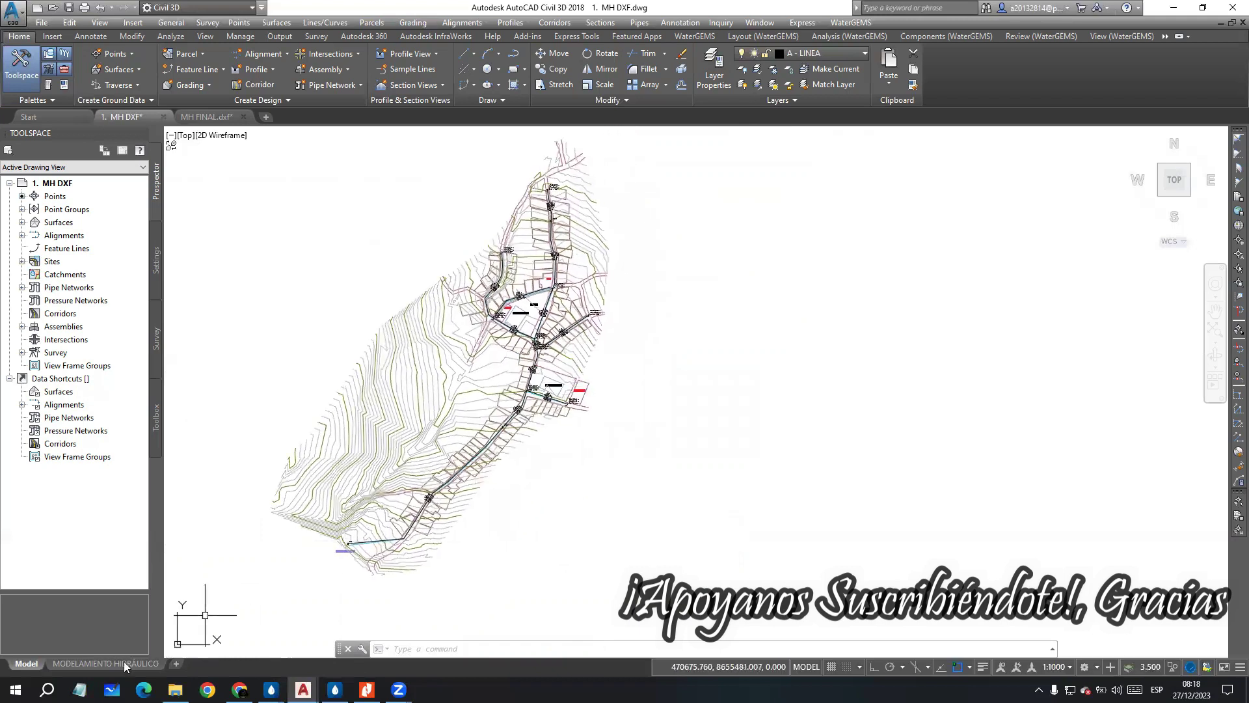
Step: Open the MODELAMIENTO HIDRÁULICO layout and review its sheet frame, coordinate grid, north arrow and network viewport
left_click(104, 665)
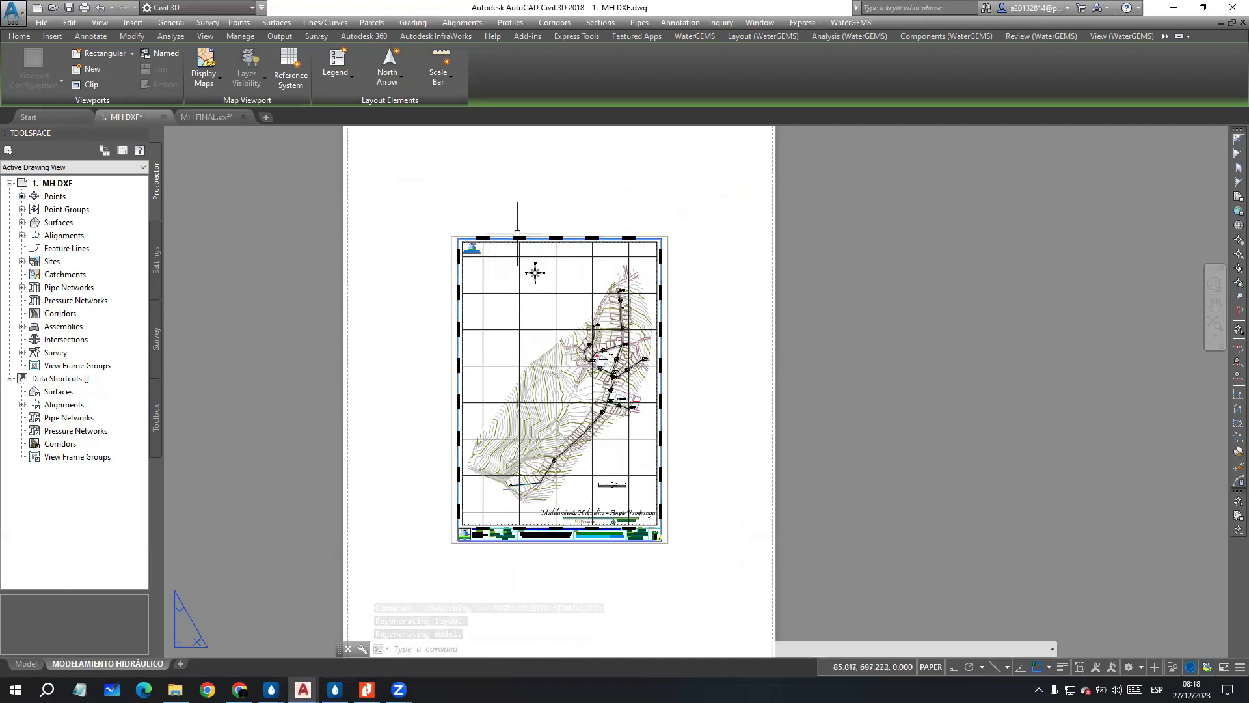
scroll(576, 455, "up", 2)
middle_click_drag(615, 438, 585, 428)
middle_click_drag(535, 320, 552, 411)
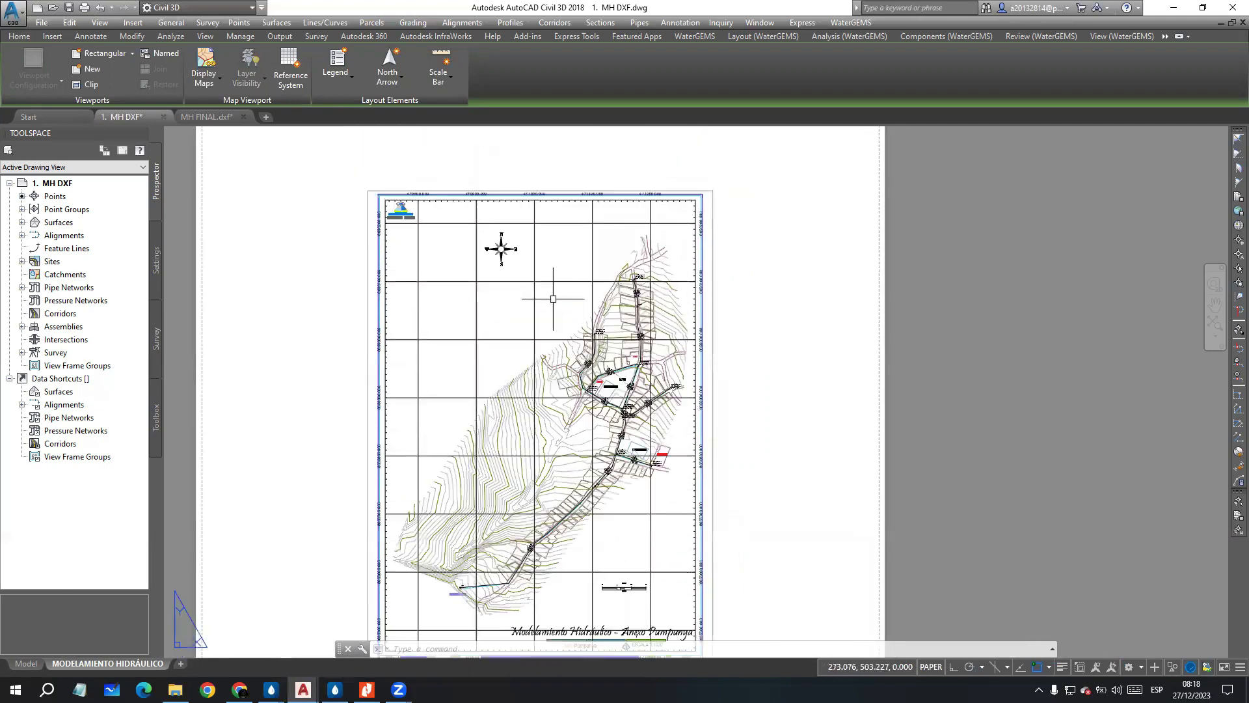
scroll(553, 299, "up", 4)
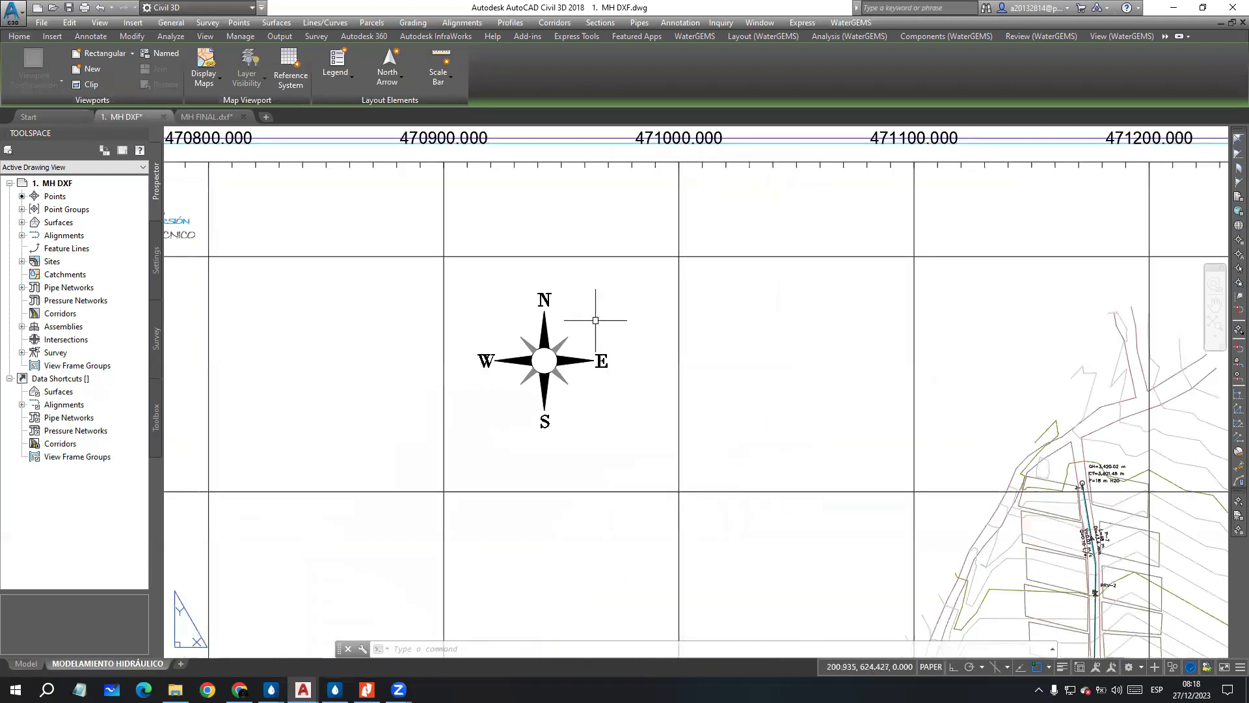
scroll(594, 318, "down", 1)
scroll(595, 320, "down", 5)
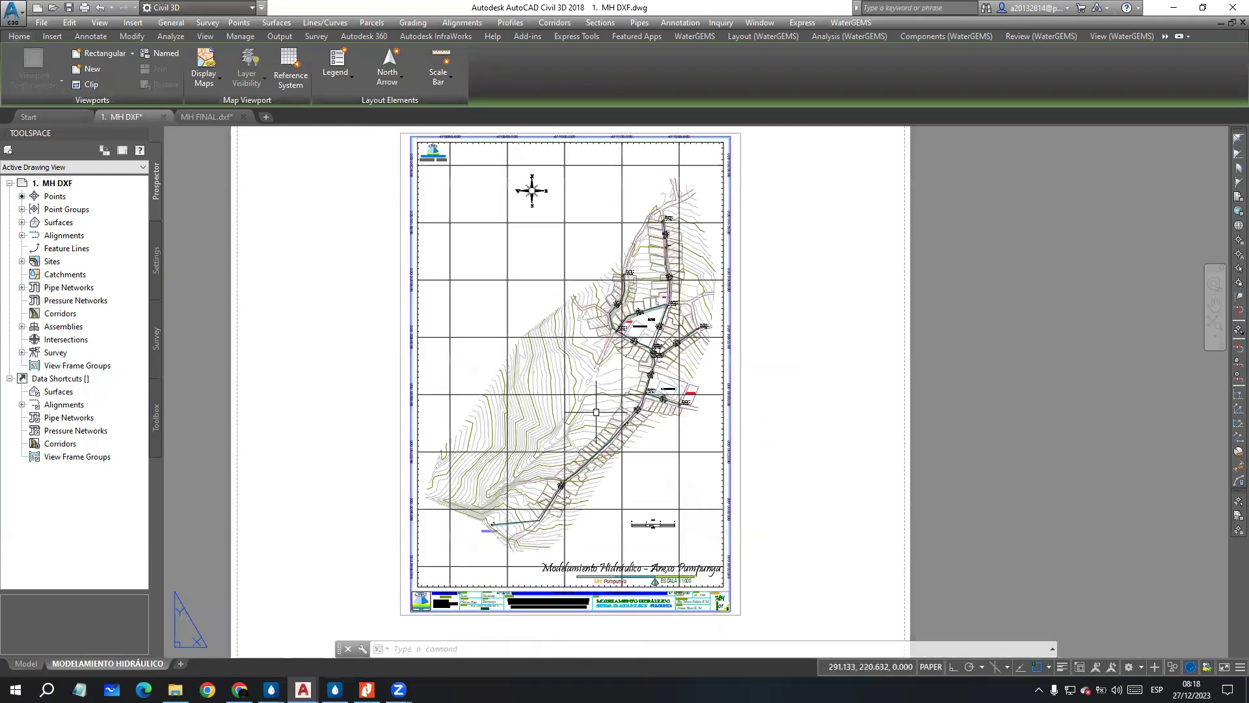
scroll(627, 393, "up", 4)
scroll(683, 235, "down", 5)
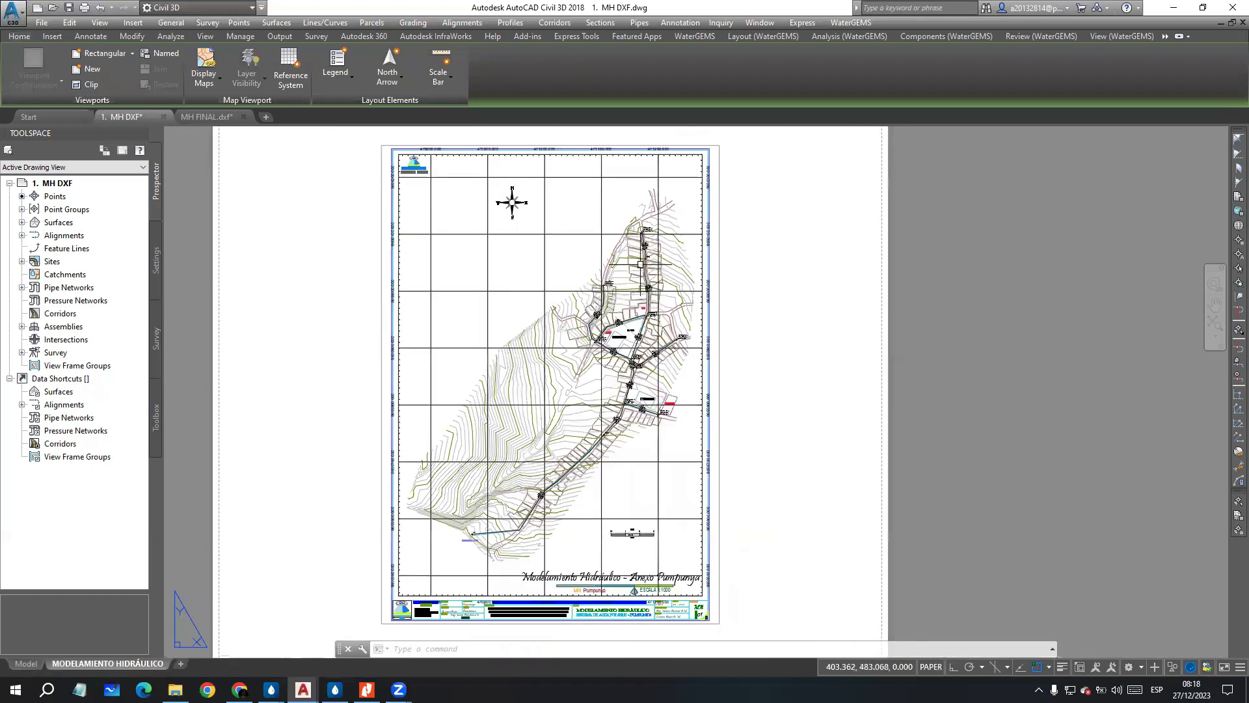
Step: Inspect the network labels around junction J-5 and valve PRV-2 on the layout, then review the sheet down to its title block
scroll(672, 190, "up", 8)
middle_click_drag(672, 190, 647, 302)
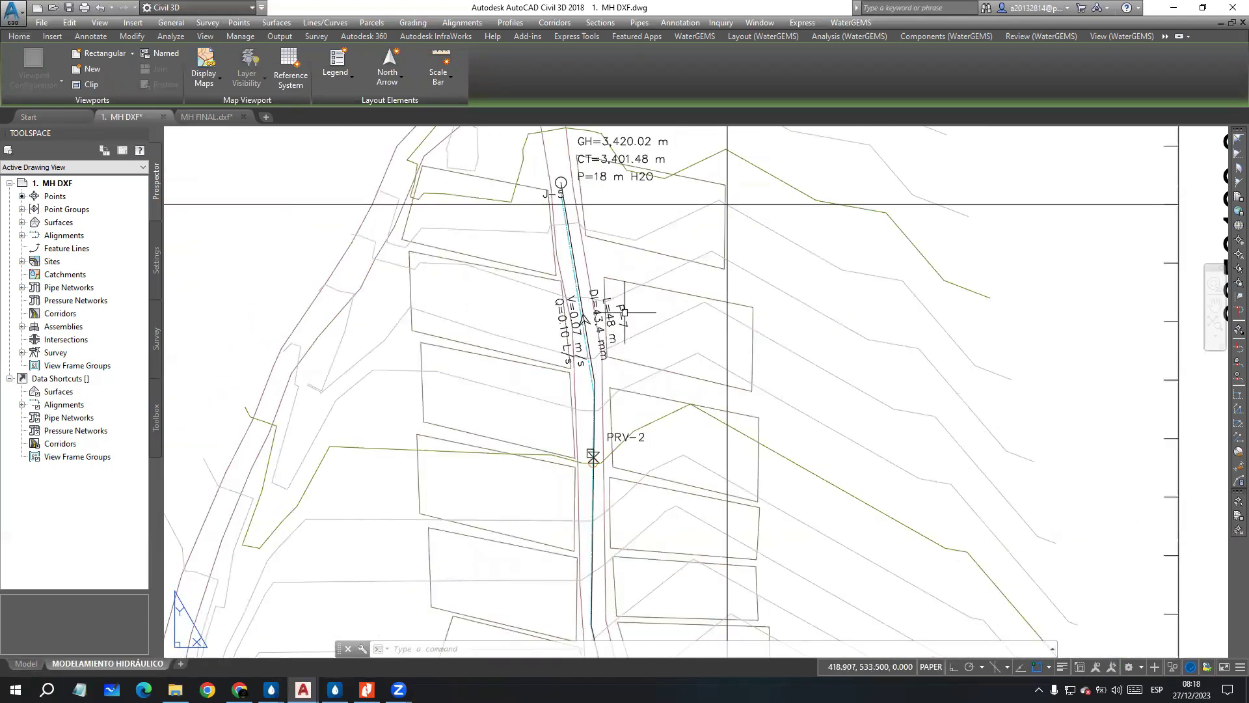
scroll(624, 313, "down", 8)
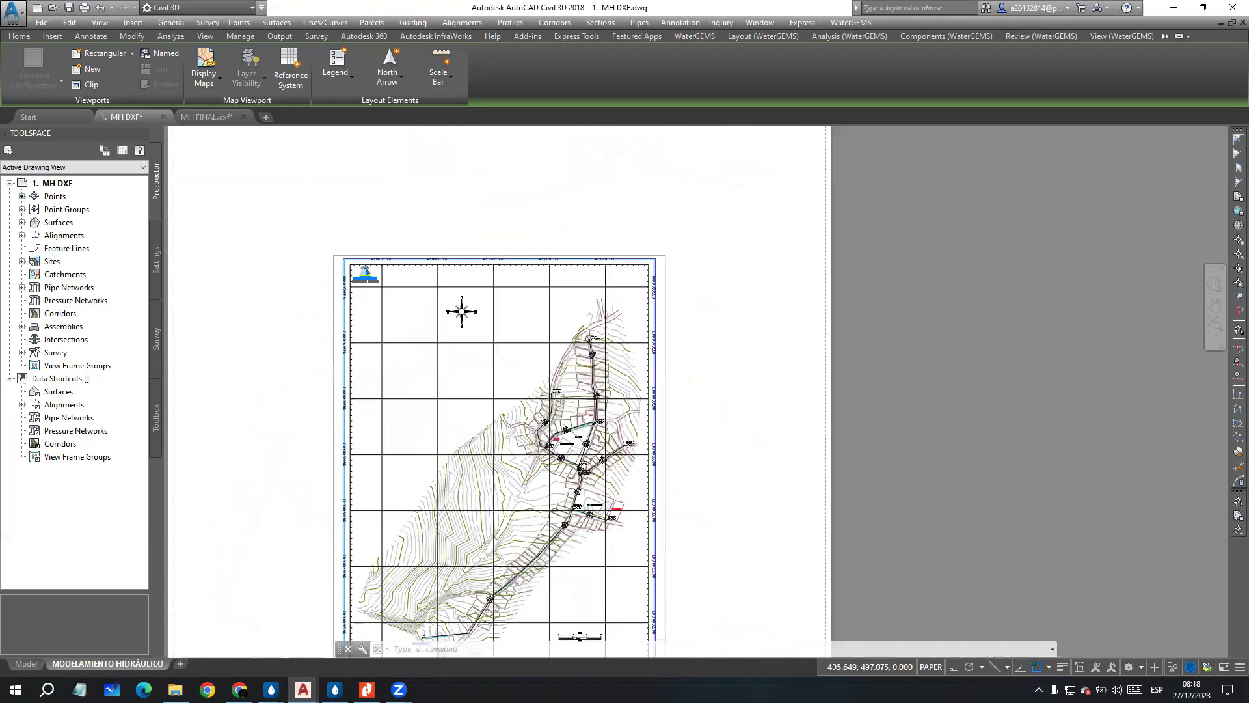
scroll(659, 195, "down", 2)
scroll(714, 402, "up", 4)
scroll(812, 319, "down", 1)
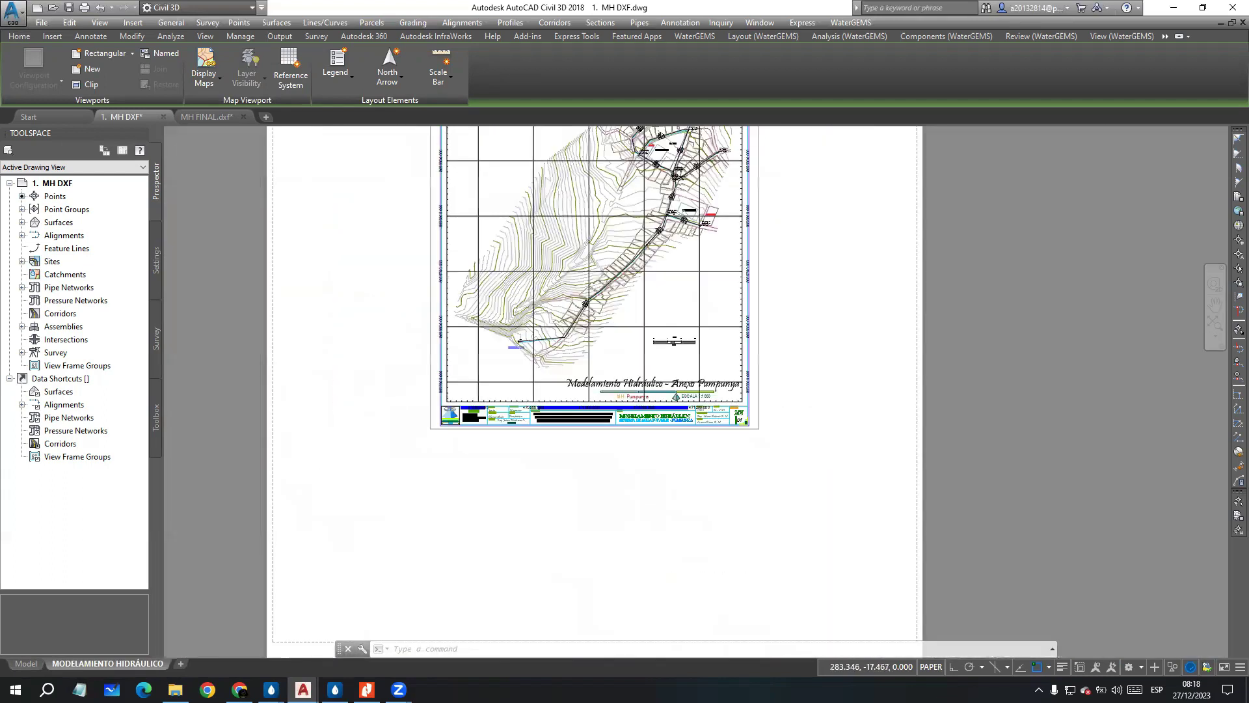
Step: Review the whole MODELAMIENTO HIDRÁULICO sheet from its north arrow to the title block and switch to the WaterGEMS model window
scroll(557, 246, "down", 3)
scroll(482, 206, "up", 3)
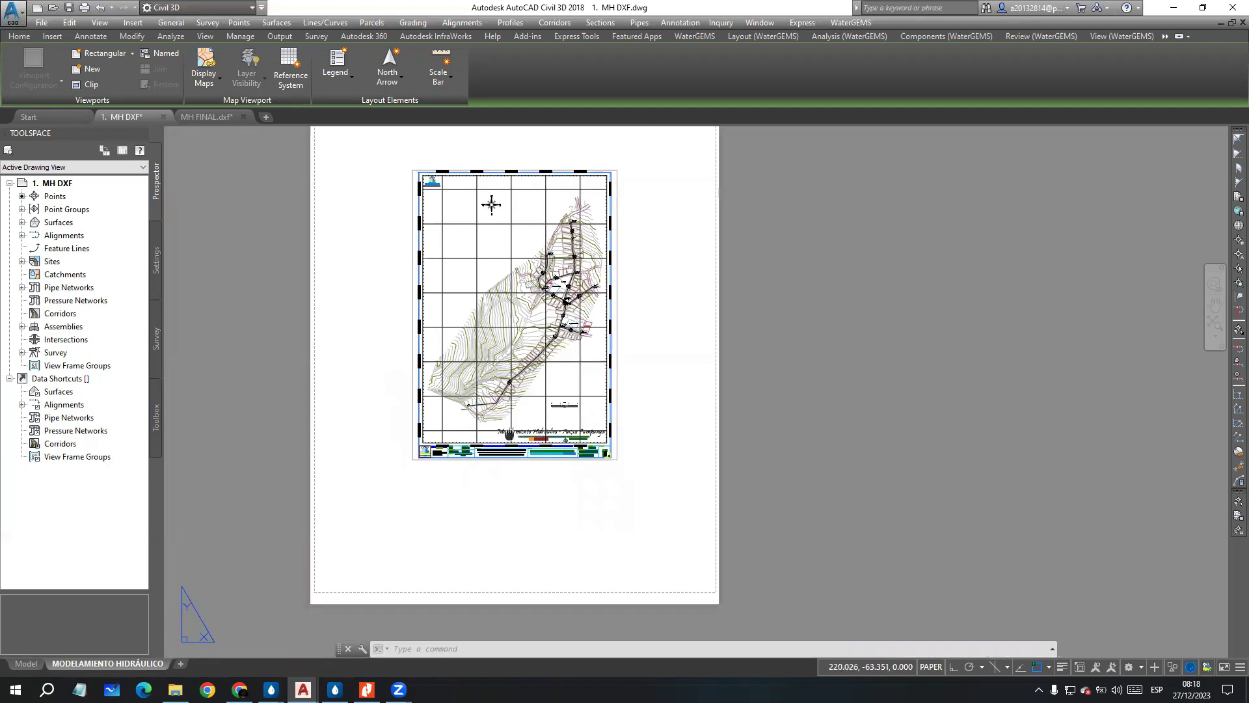
scroll(598, 494, "up", 3)
scroll(598, 494, "down", 1)
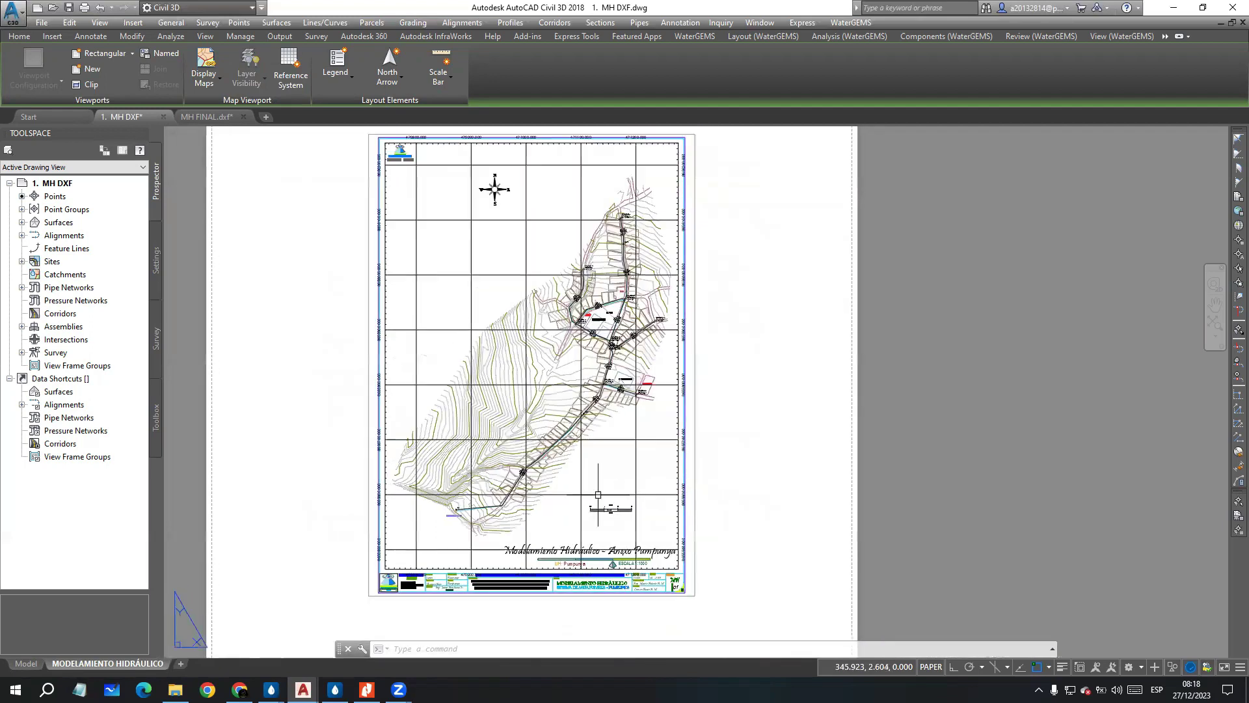
middle_click_drag(598, 495, 538, 510)
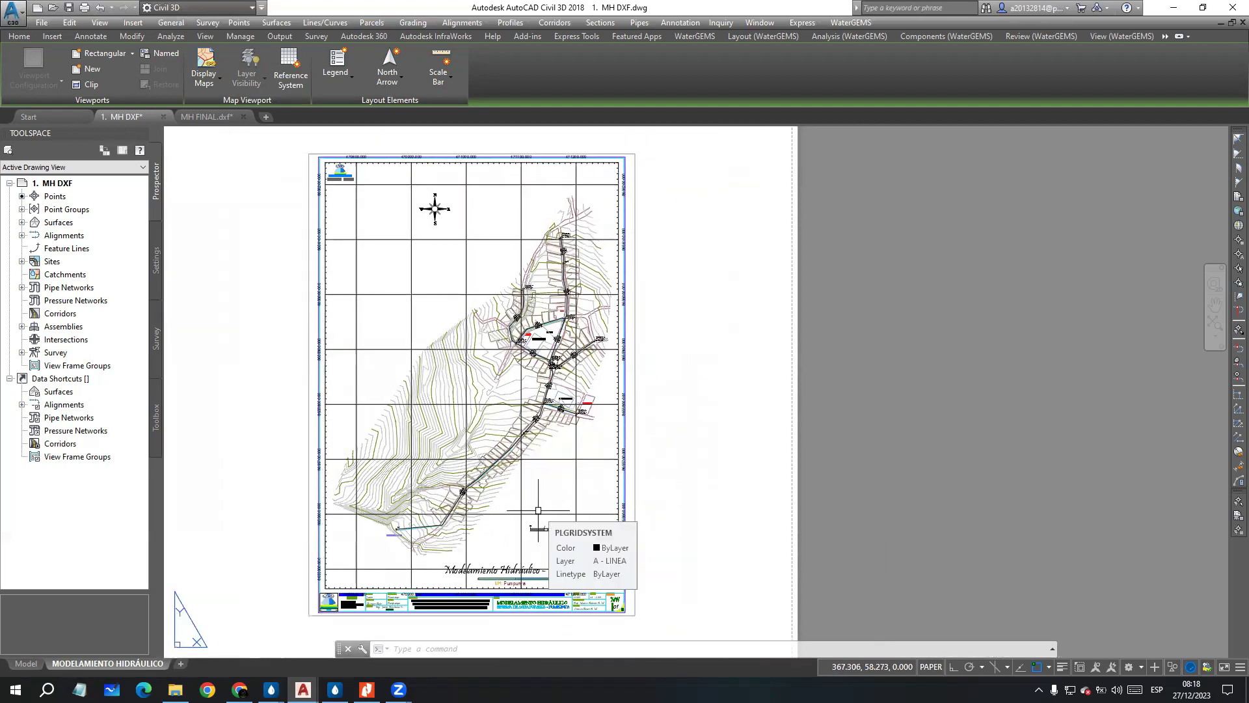
mouse_move(272, 689)
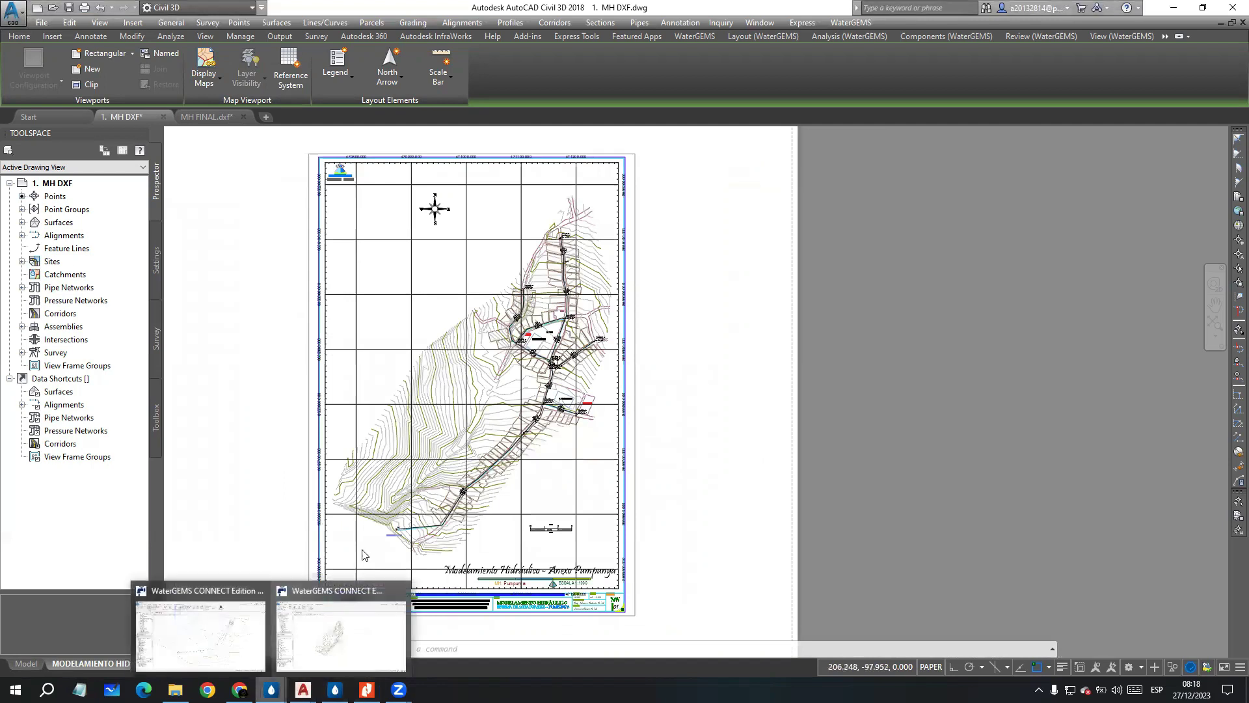
left_click(221, 641)
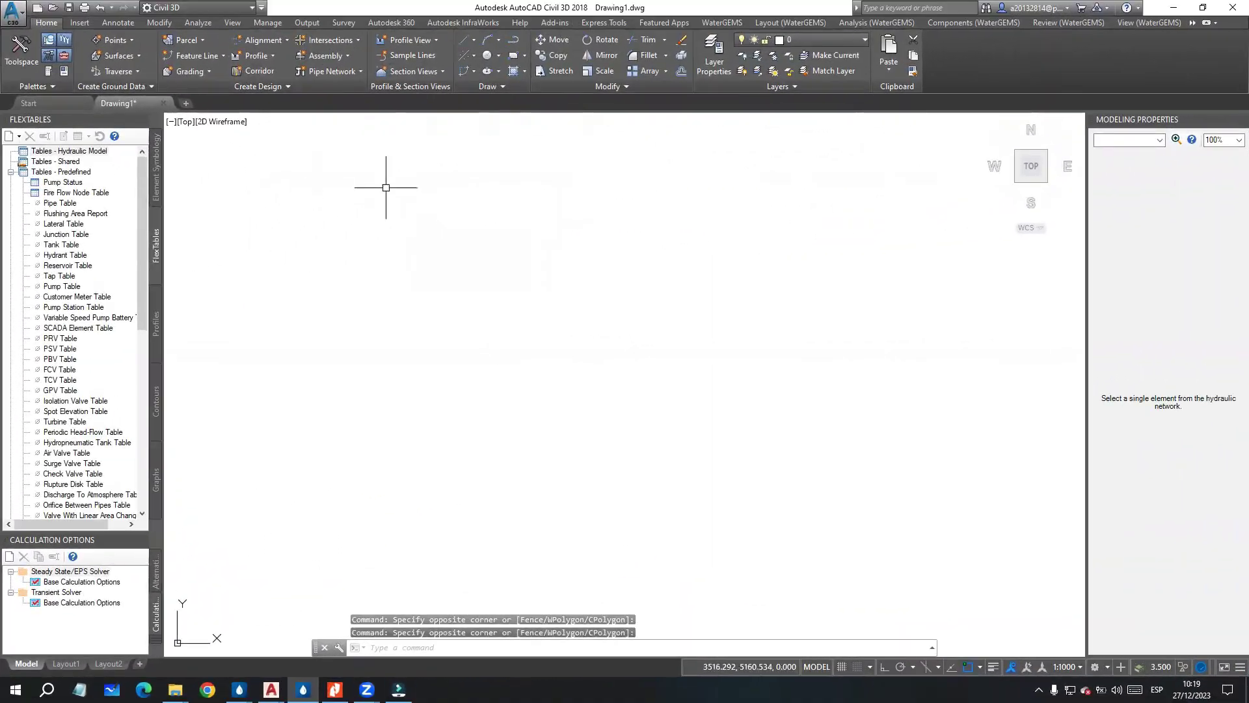
left_click(579, 279)
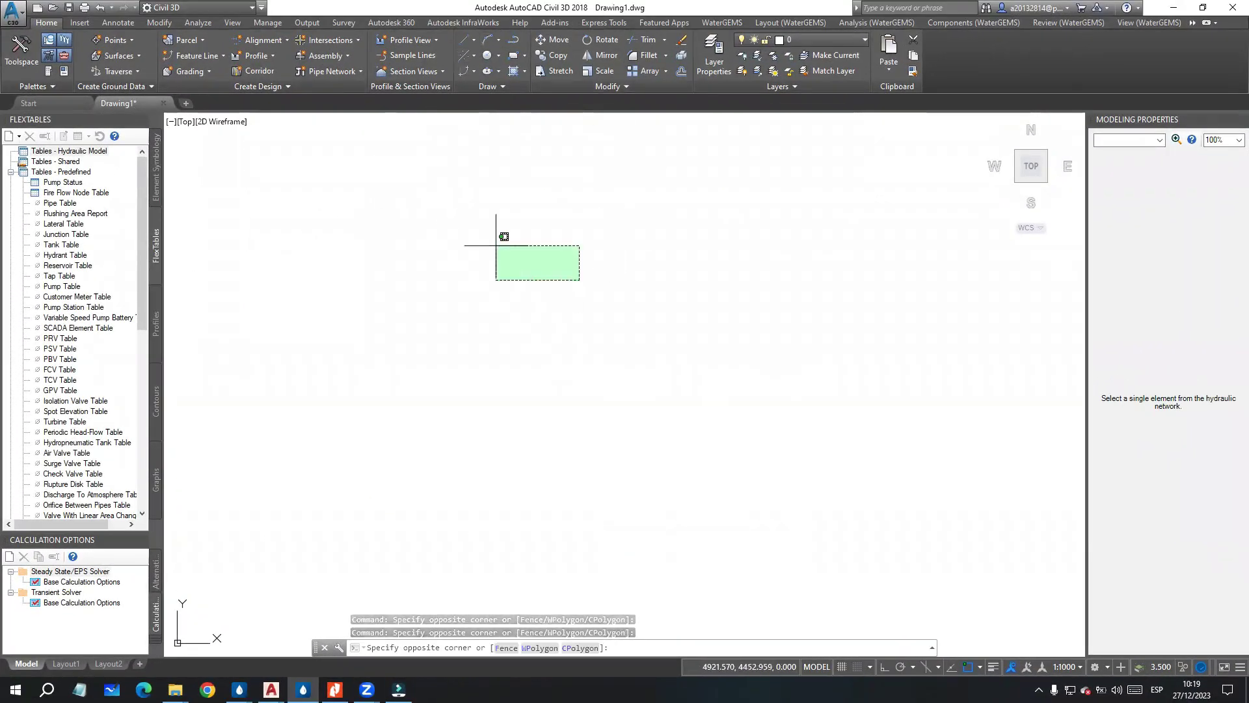
left_click(420, 197)
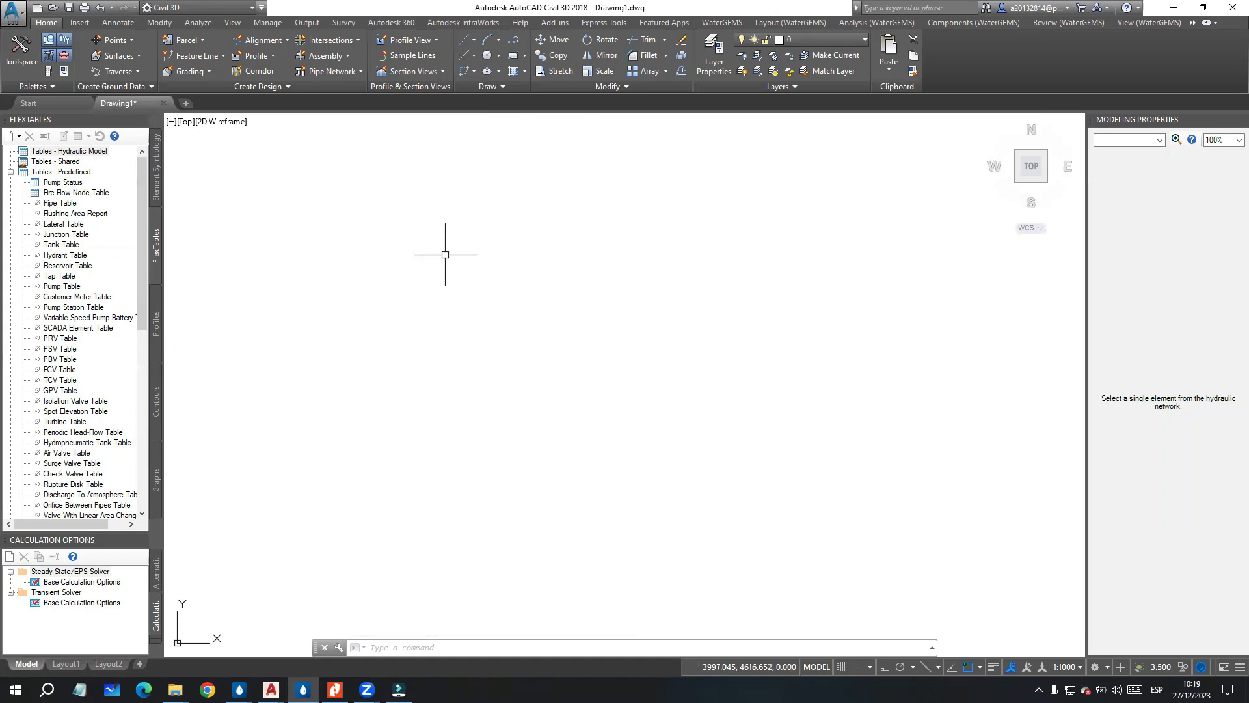
left_click(676, 319)
left_click(519, 237)
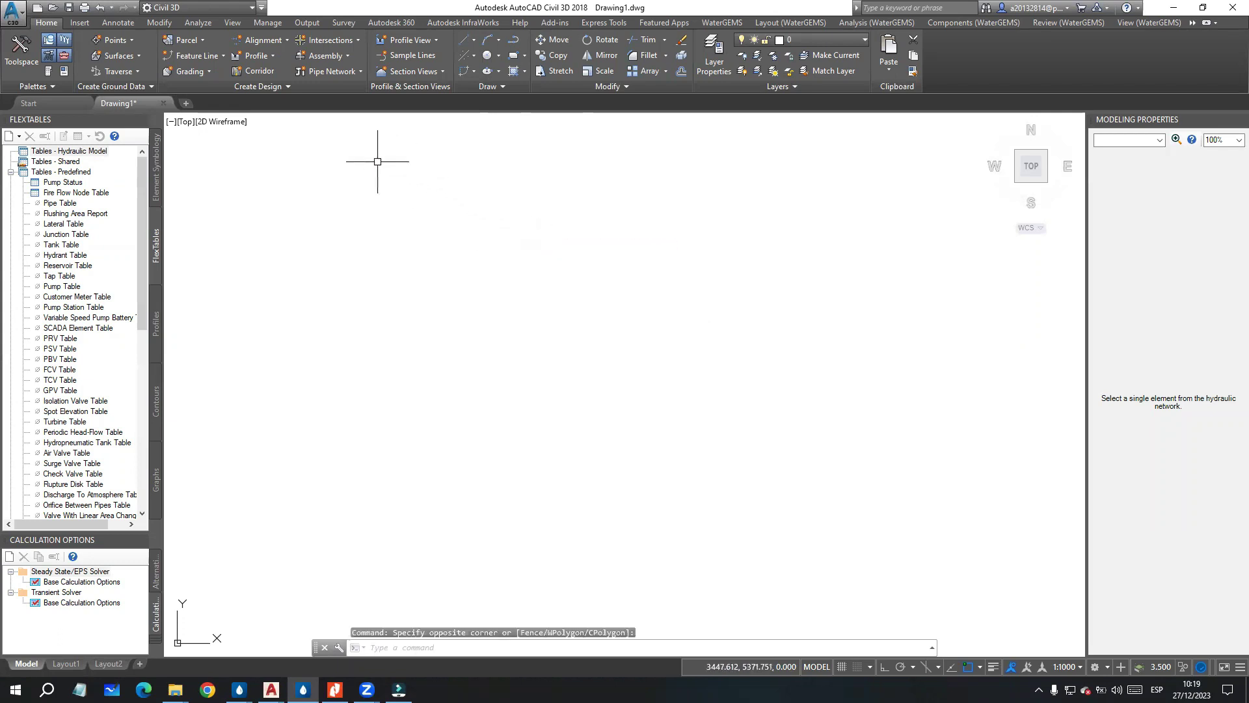
left_click(355, 157)
left_click(784, 312)
left_click(805, 349)
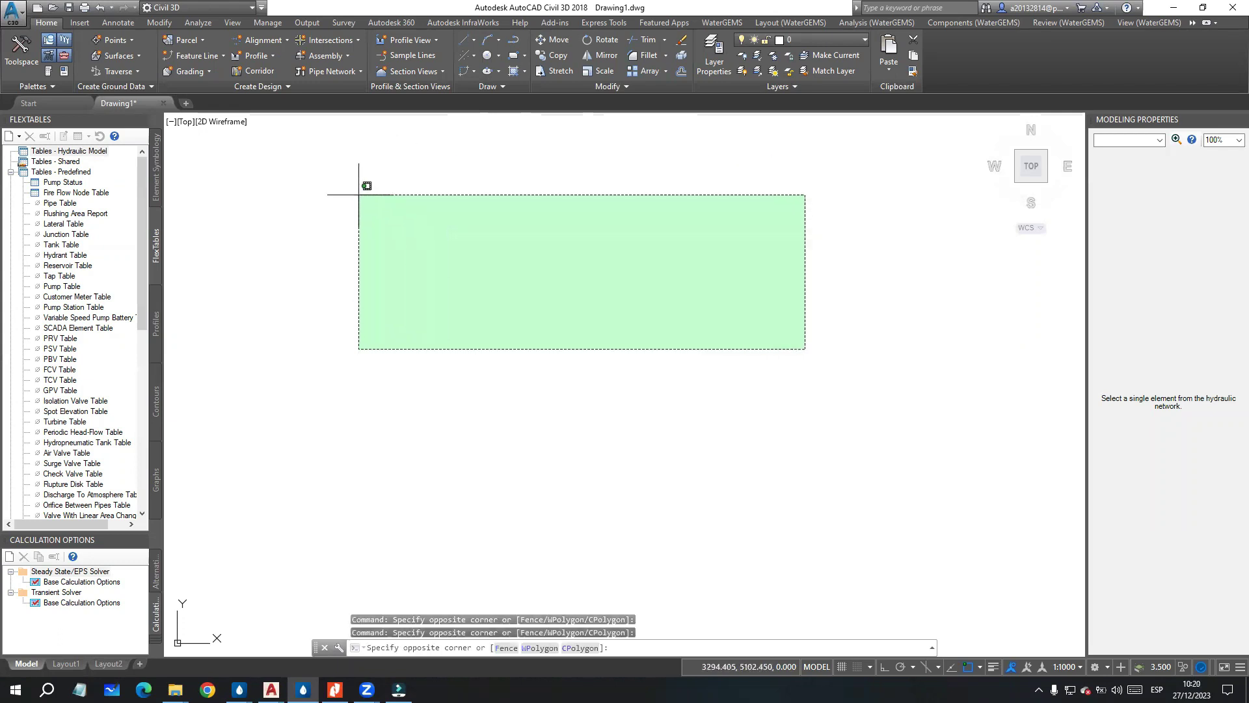
left_click(334, 175)
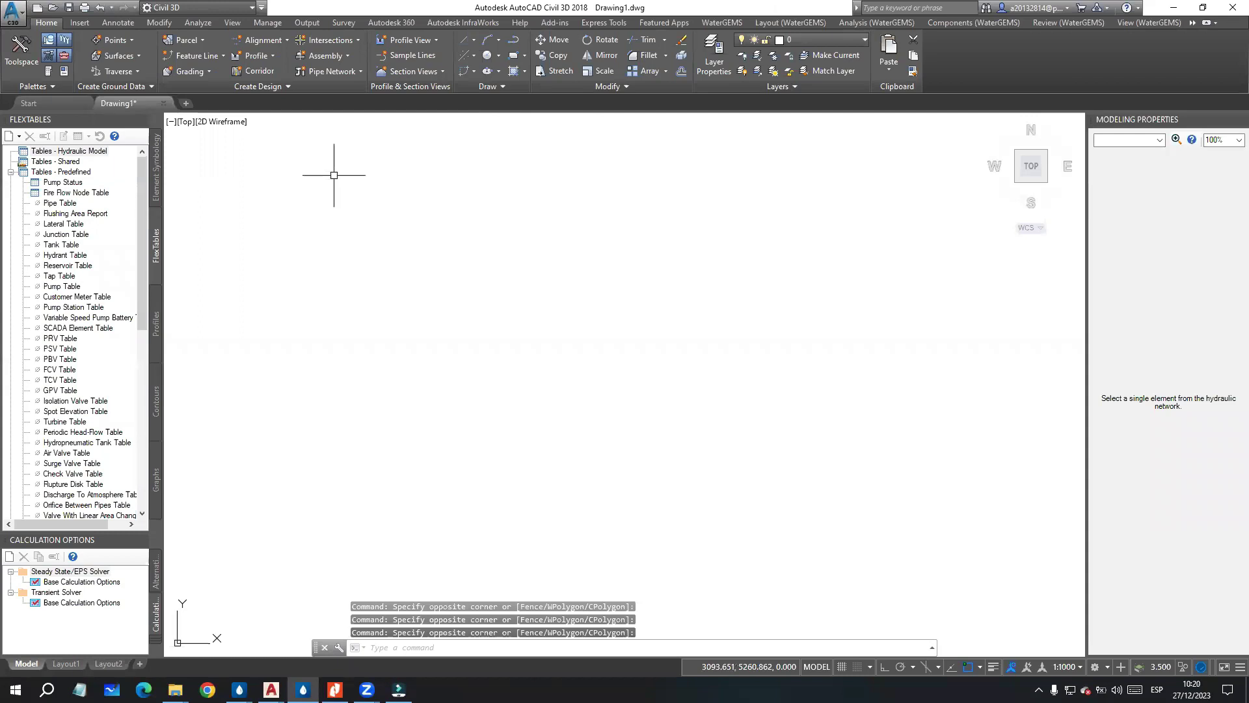
left_click(831, 269)
left_click(706, 213)
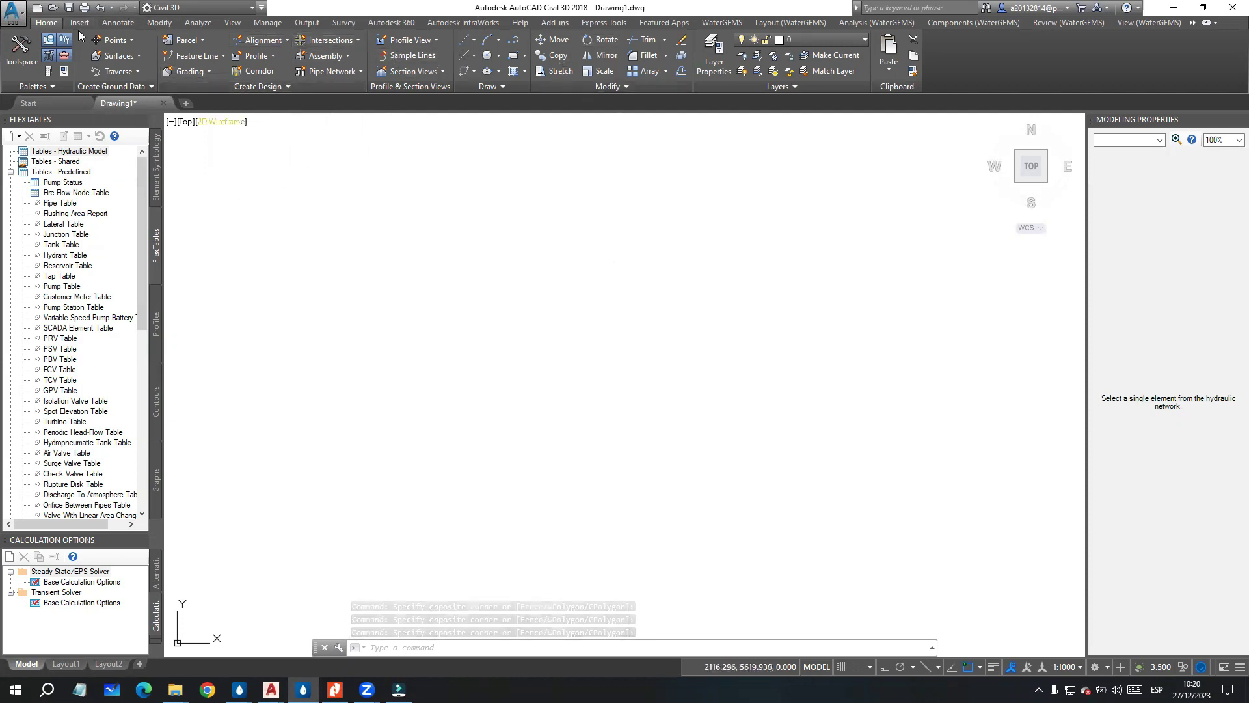
Step: Select the Civil 3D workspace for Drawing1.dwg and show the menu bar
left_click(216, 5)
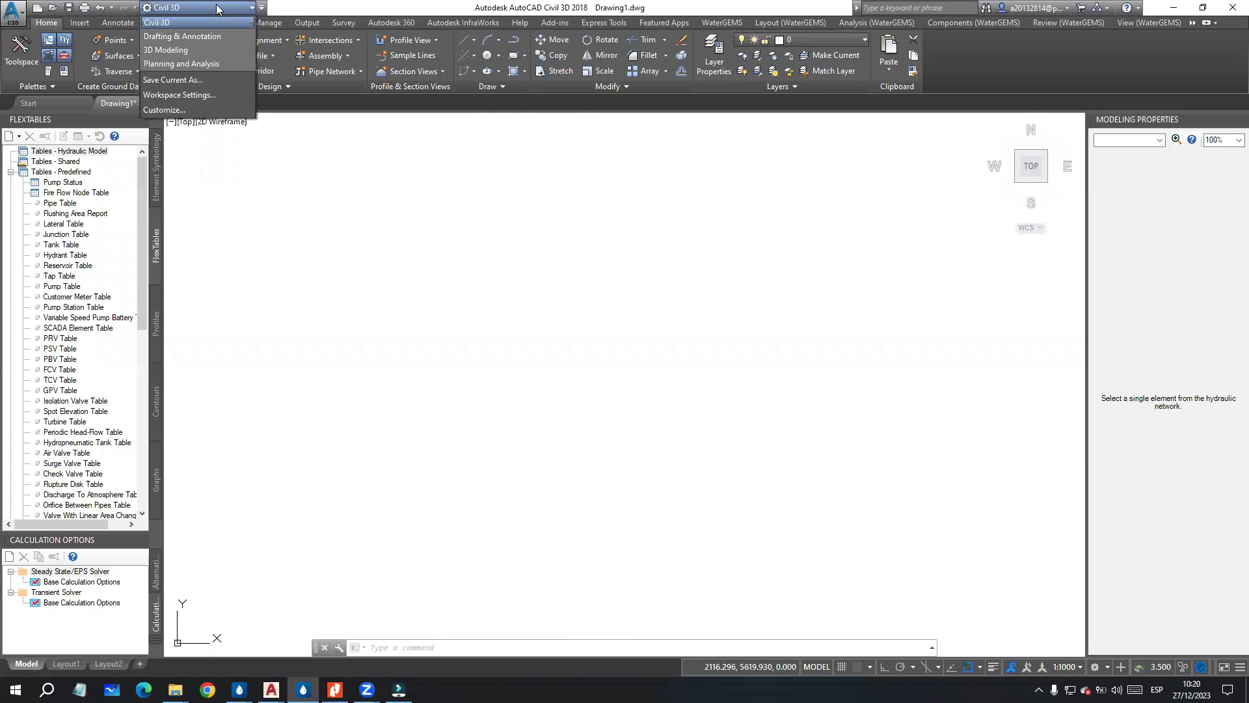
left_click(175, 25)
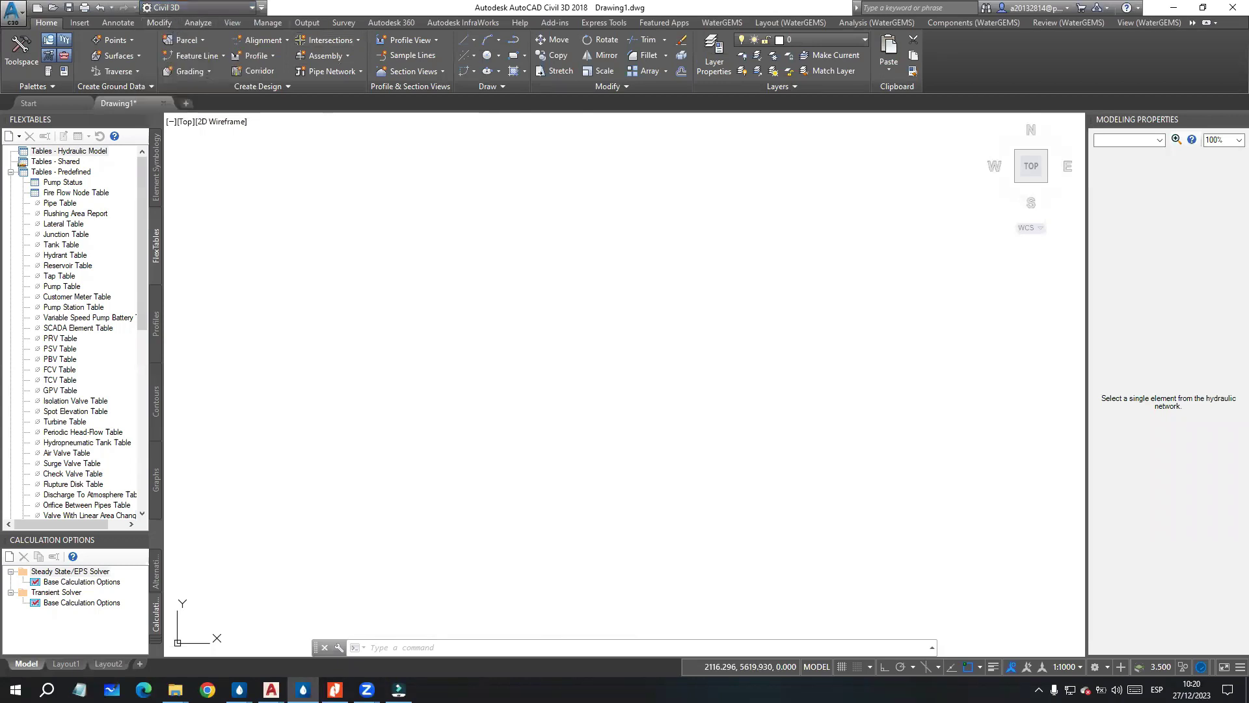
left_click(261, 8)
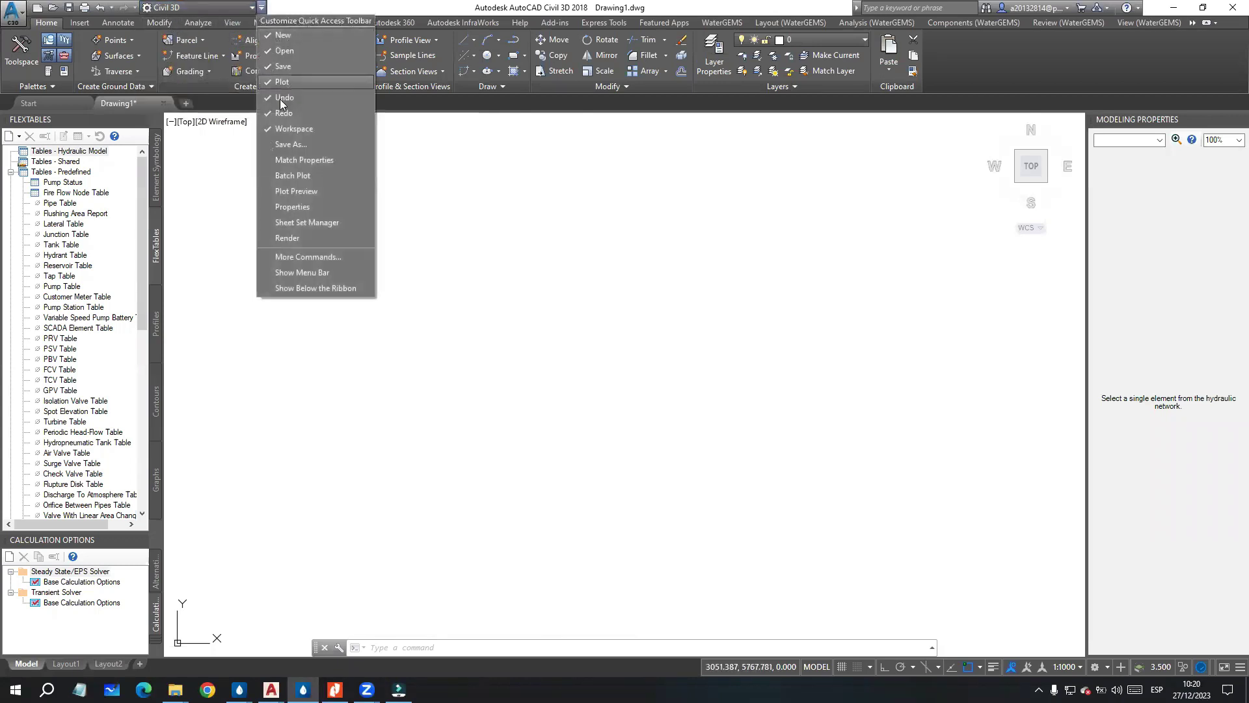
left_click(319, 272)
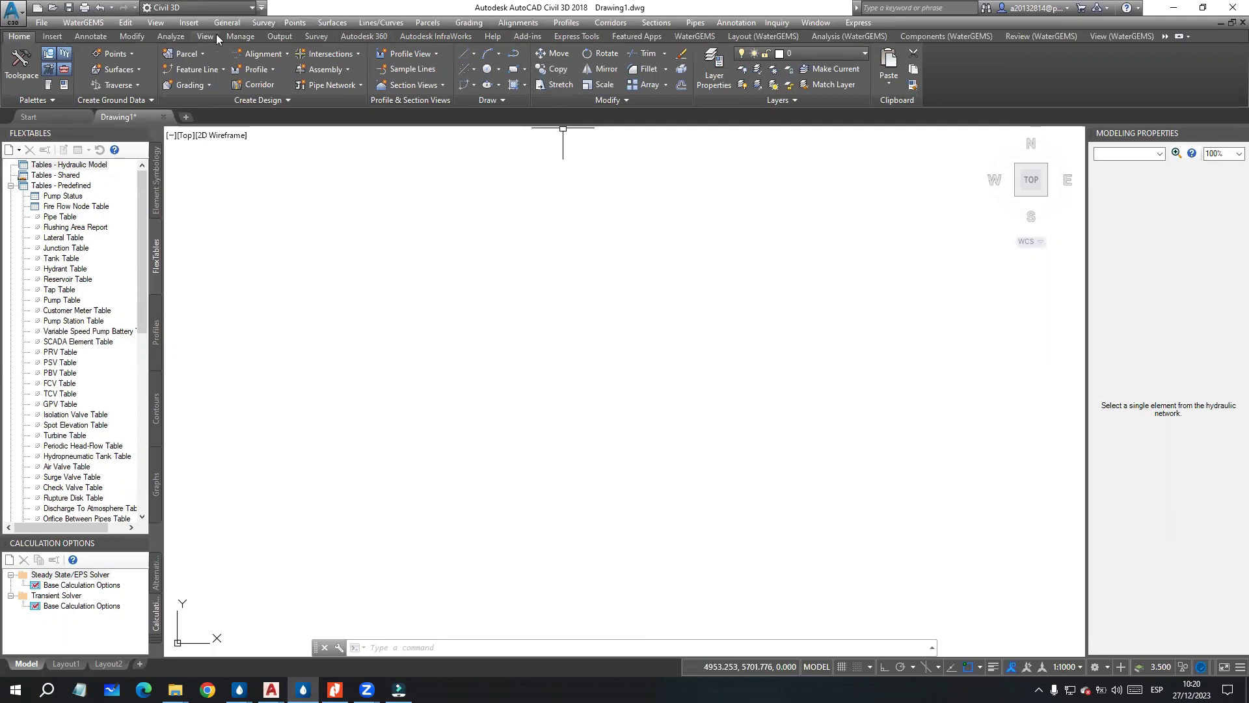
Step: Activate the Drafting & Annotation workspace and look through the WaterGEMS analysis, components, review, view and tools commands
left_click(199, 6)
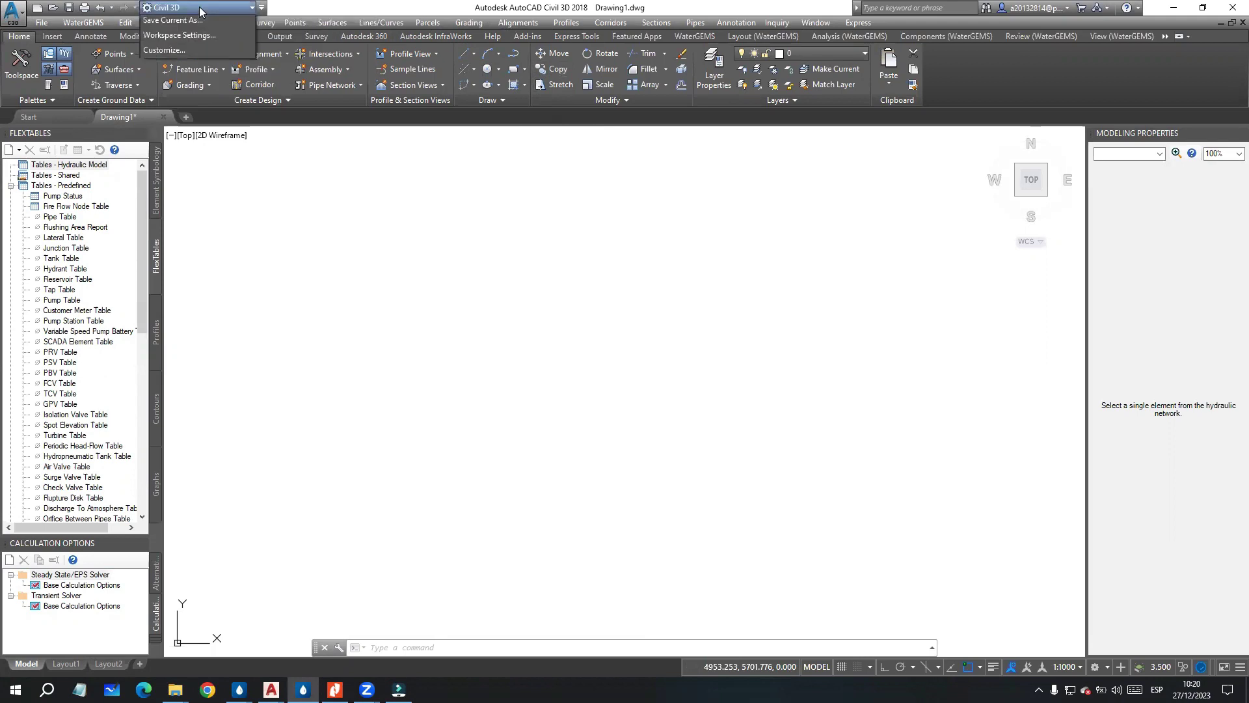
left_click(178, 36)
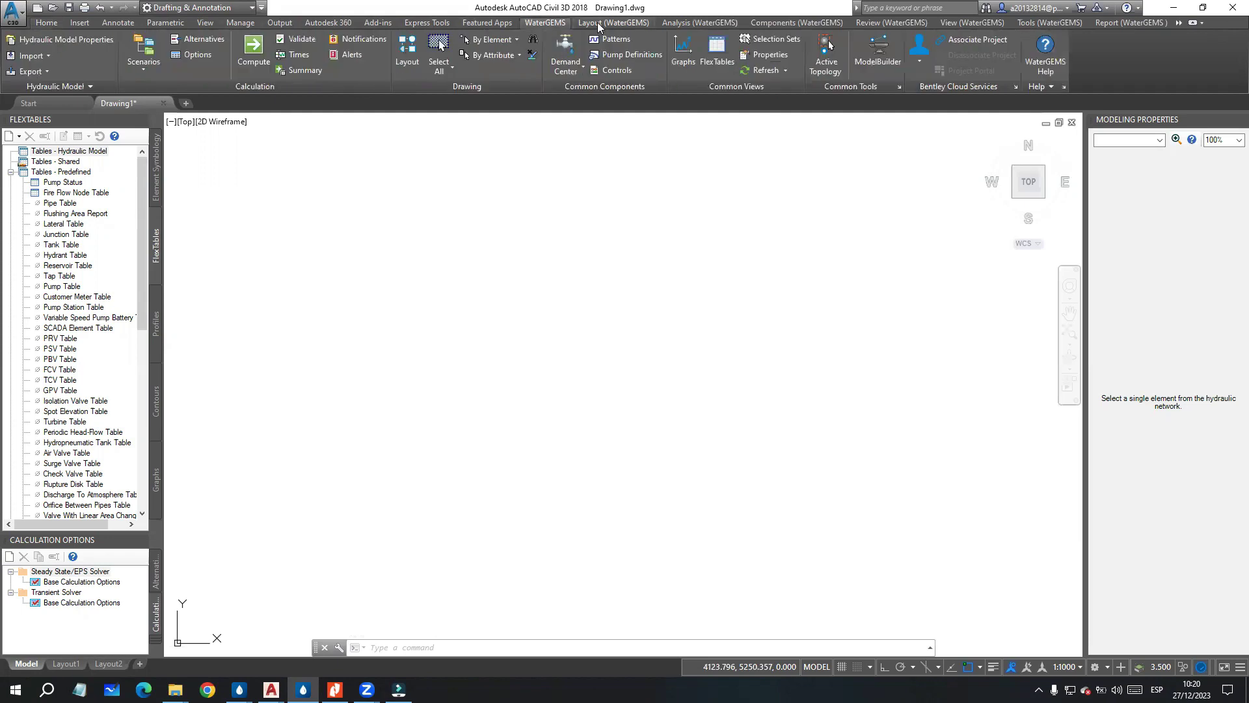
left_click(715, 23)
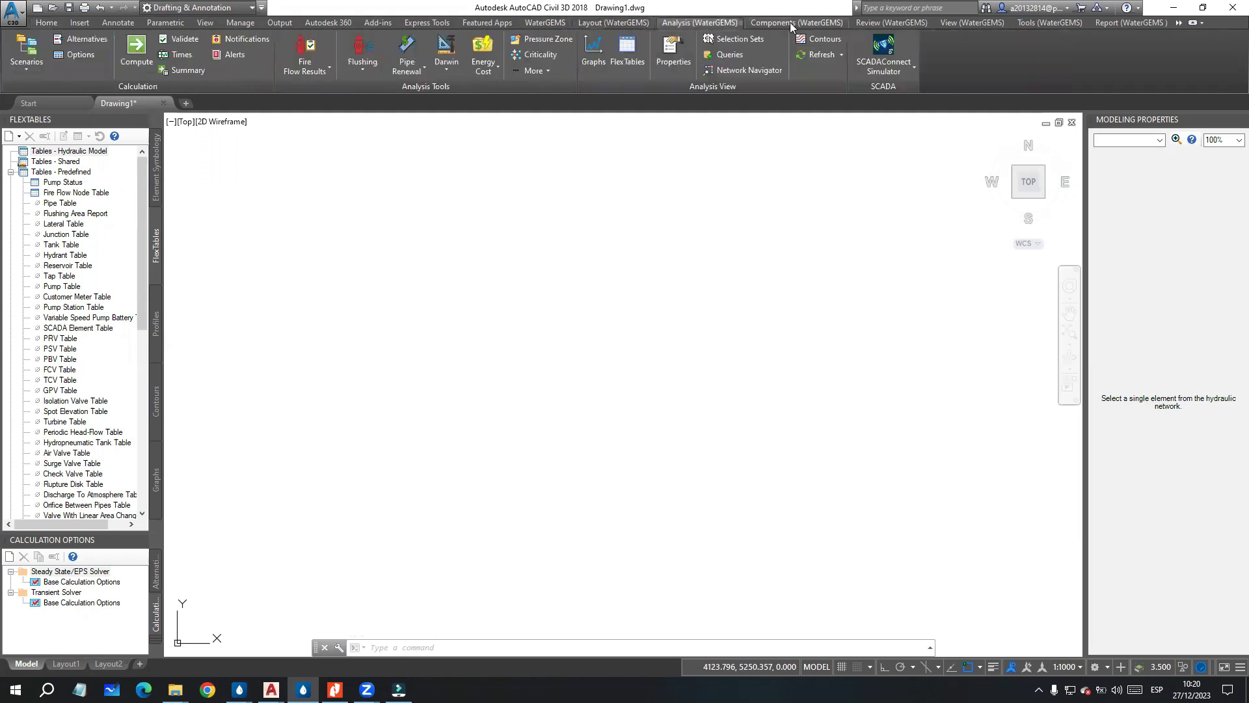
left_click(795, 25)
left_click(895, 22)
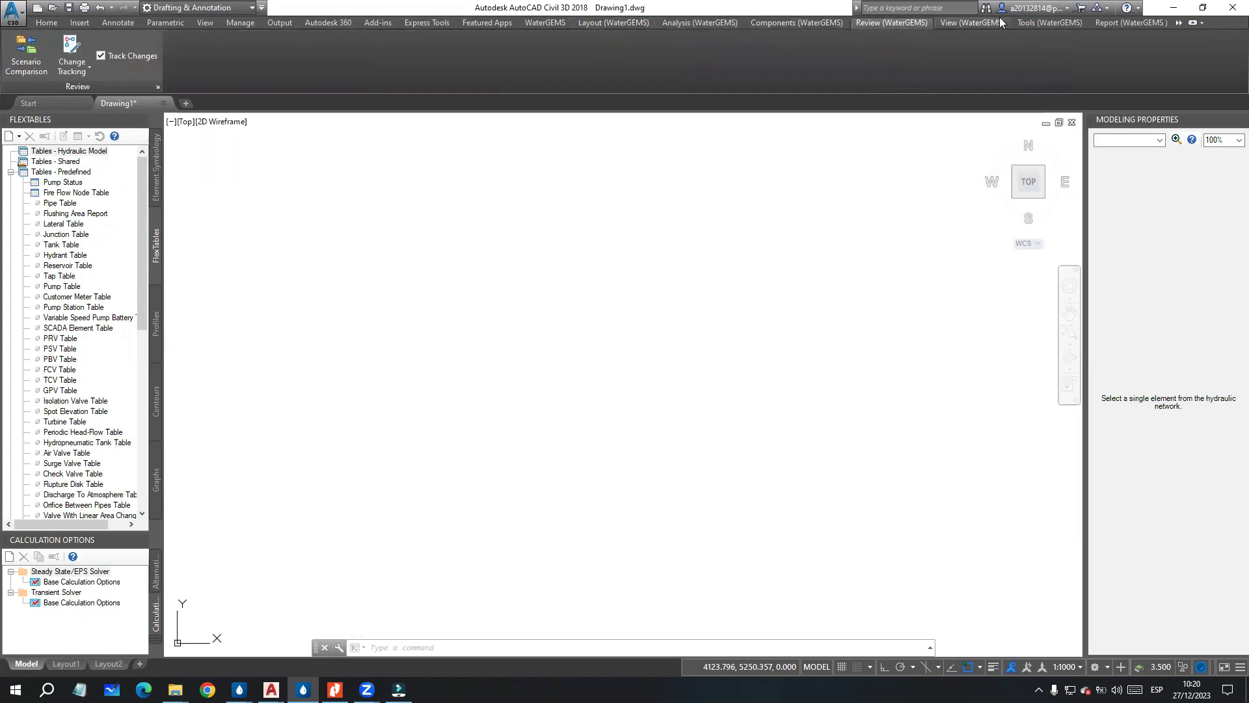
left_click(968, 24)
left_click(1055, 24)
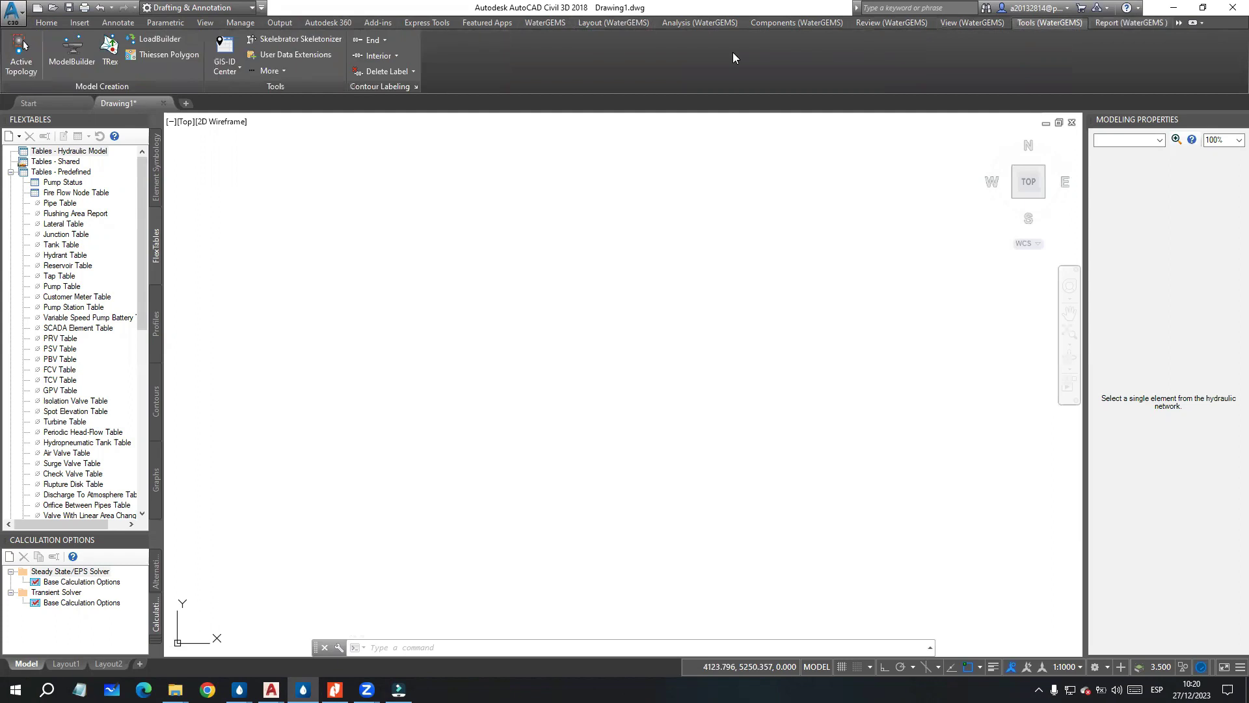
Step: Set the workspace back to Civil 3D and display the menu bar above the ribbon
left_click(189, 9)
left_click(167, 22)
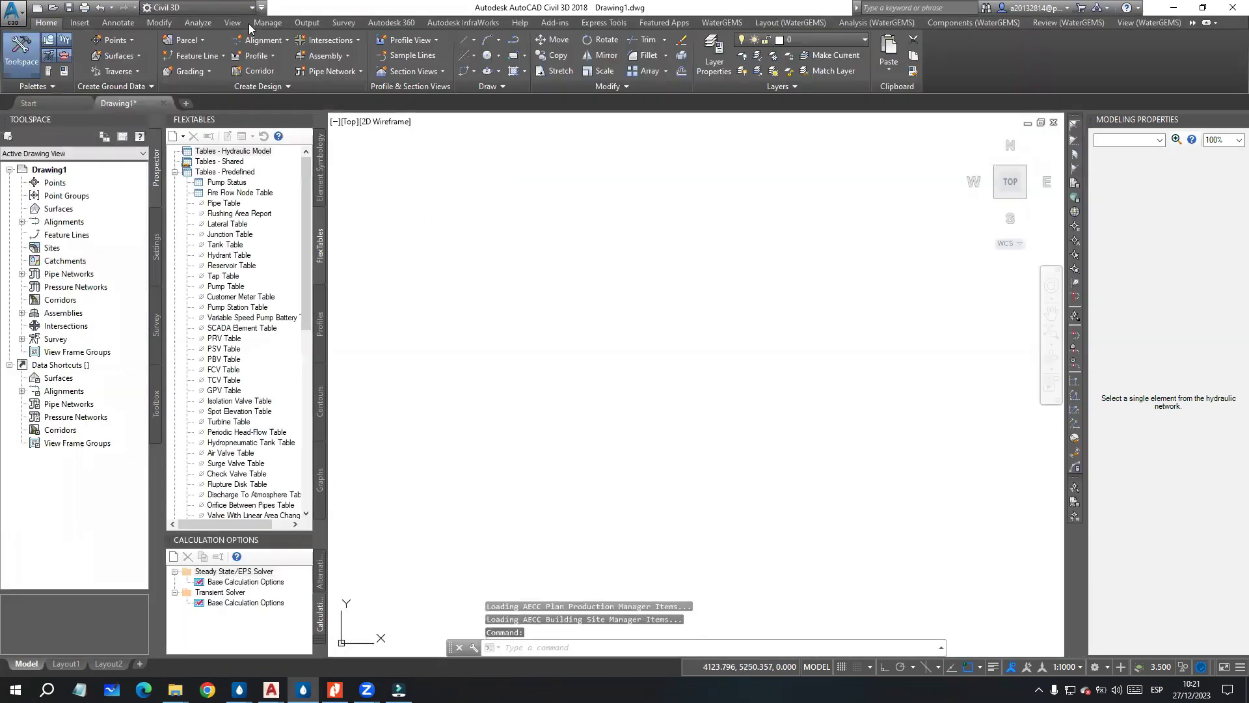
left_click(261, 7)
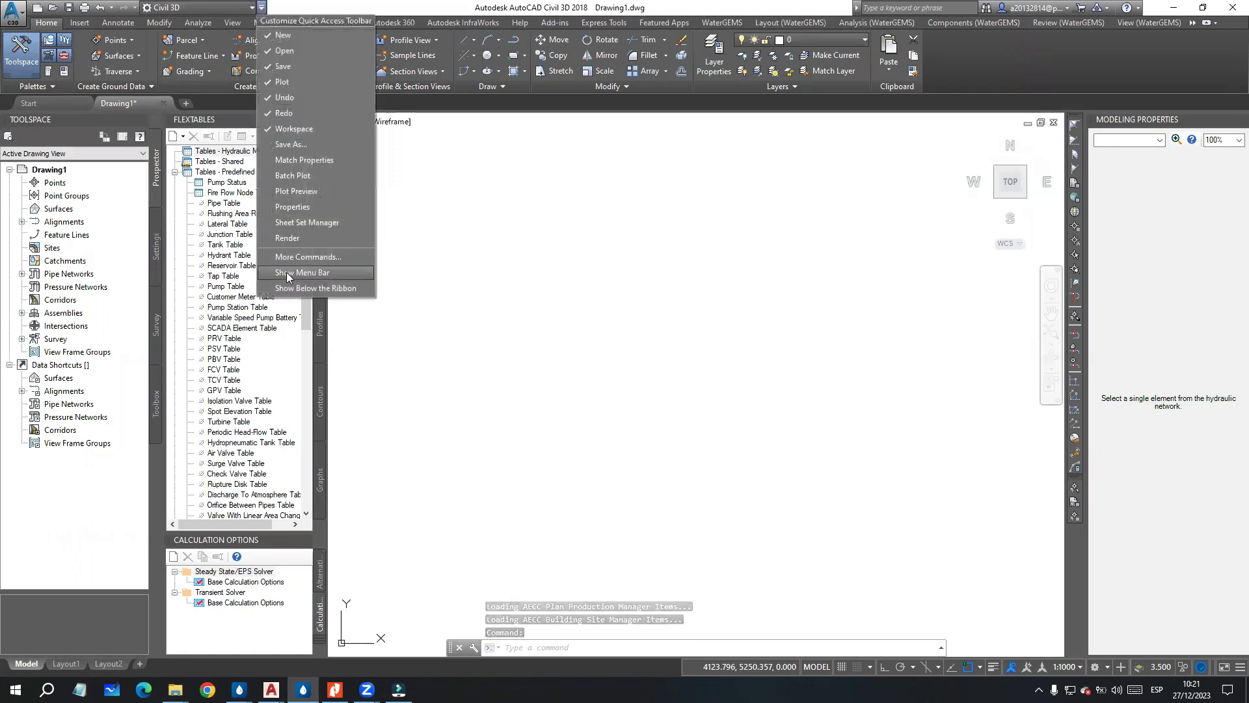
left_click(286, 272)
Step: Close the Toolspace palette, leaving the WaterGEMS FlexTables palette open beside Drawing1
left_click(556, 296)
left_click(523, 255)
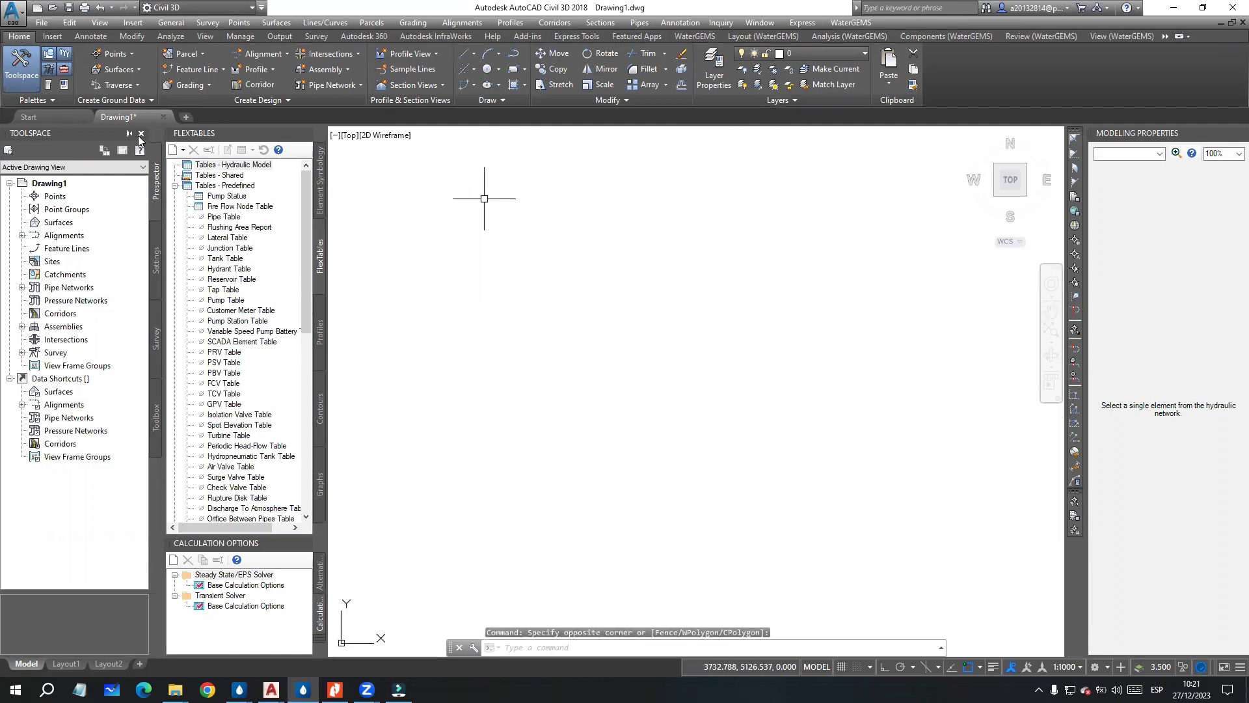
left_click(139, 134)
left_click(393, 276)
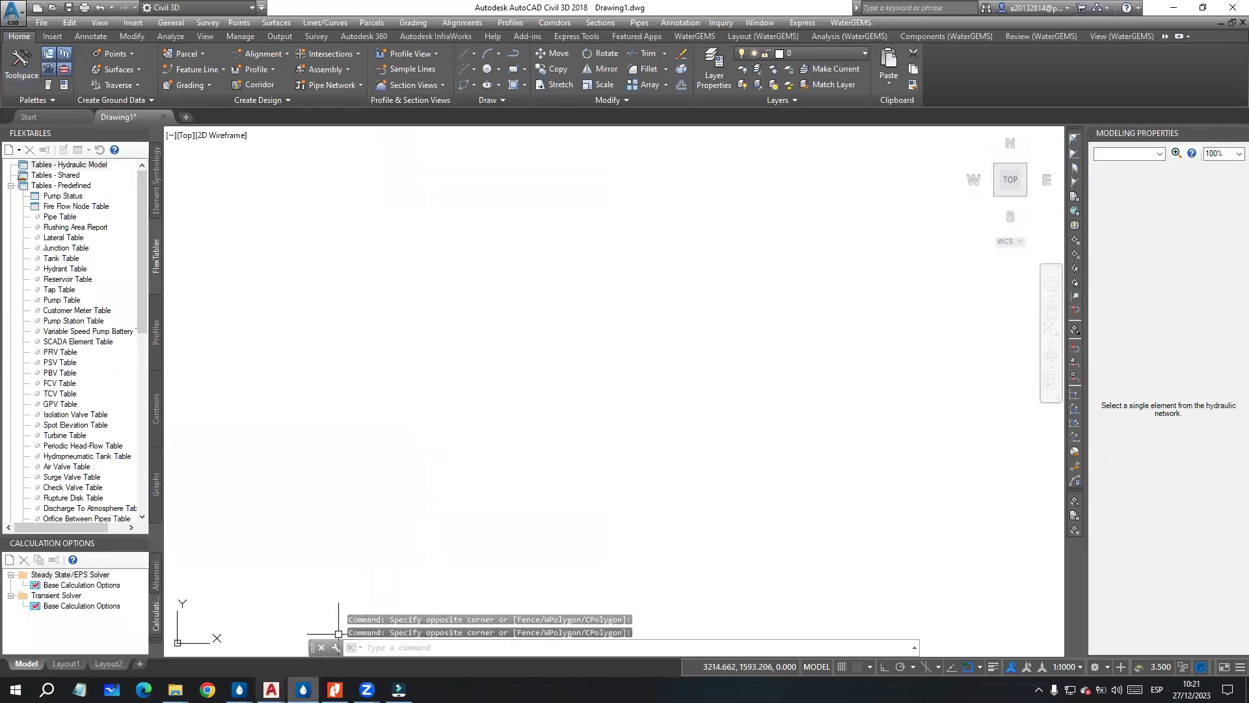
Step: Switch to 1. MH DXF.dwg, view the layout sheet and return to model space with the full network plan in view
mouse_move(272, 689)
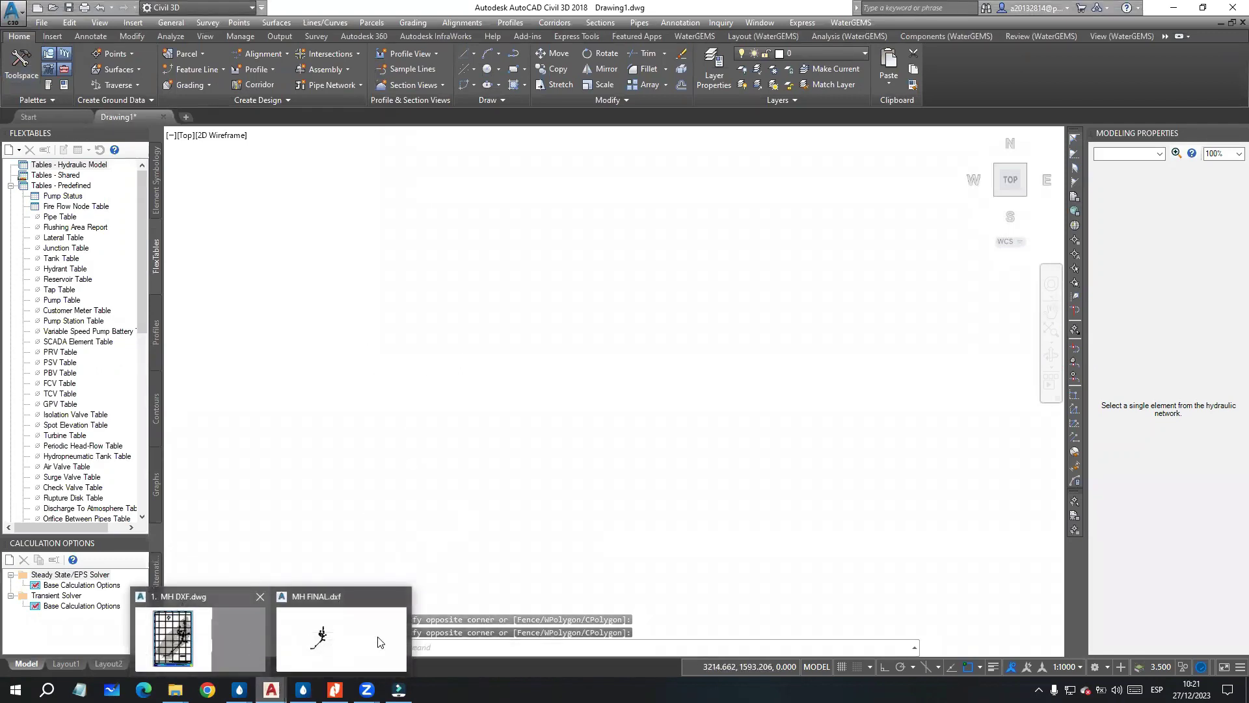
left_click(228, 634)
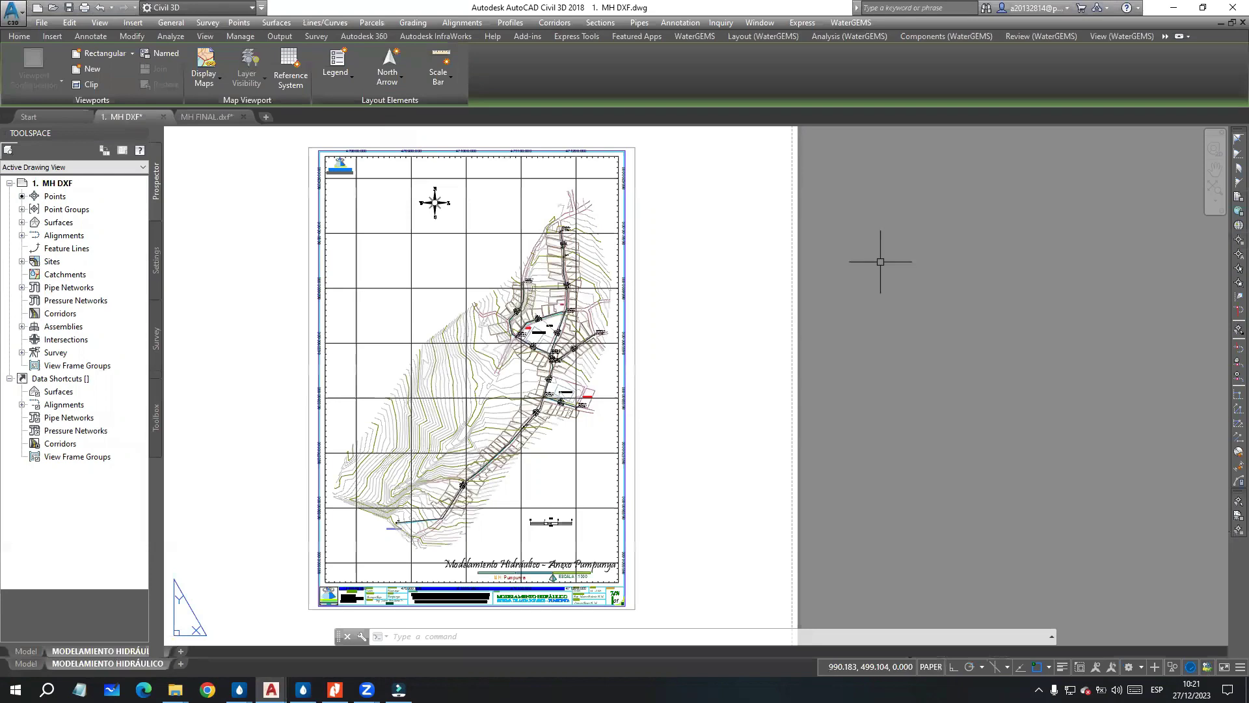
scroll(454, 274, "down", 4)
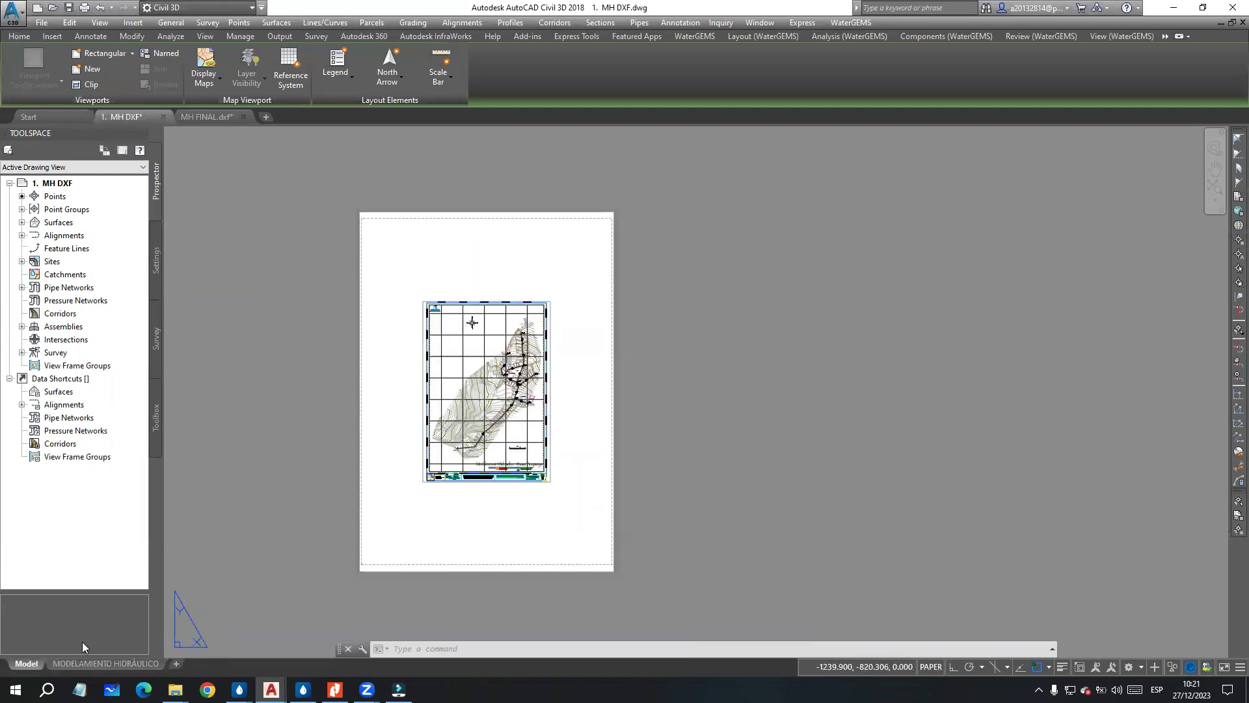
left_click(26, 662)
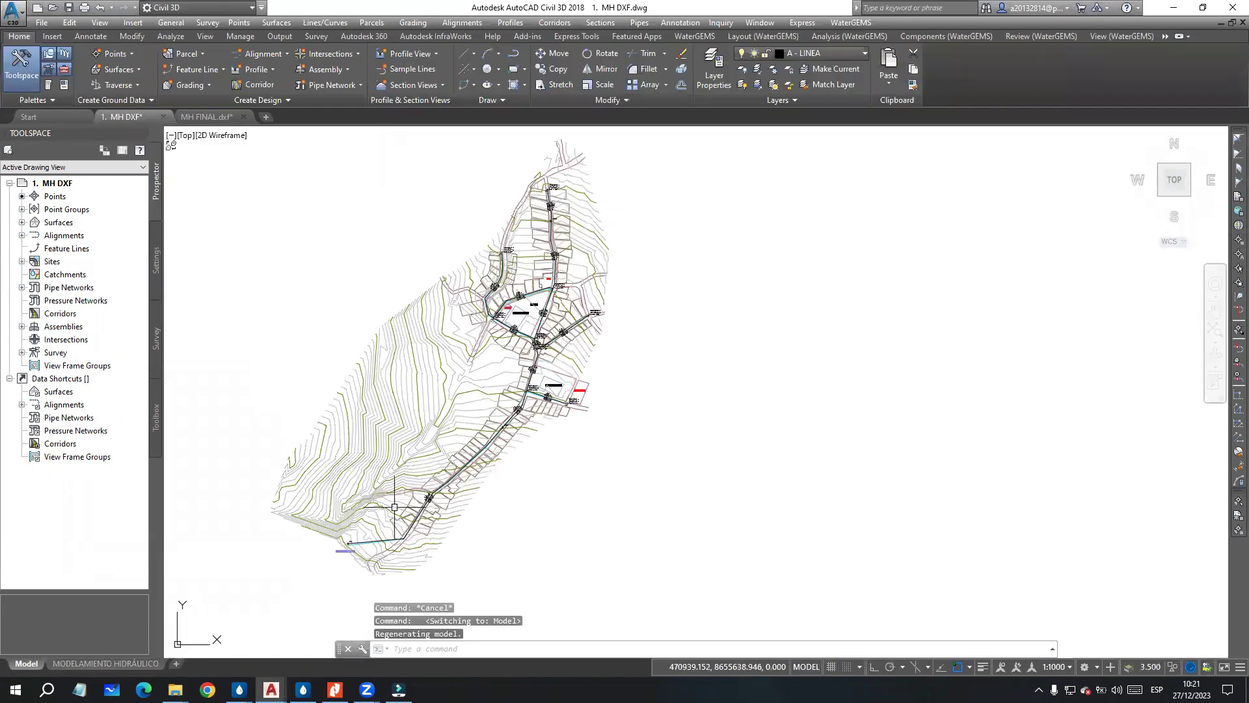
middle_click_drag(547, 455, 685, 455)
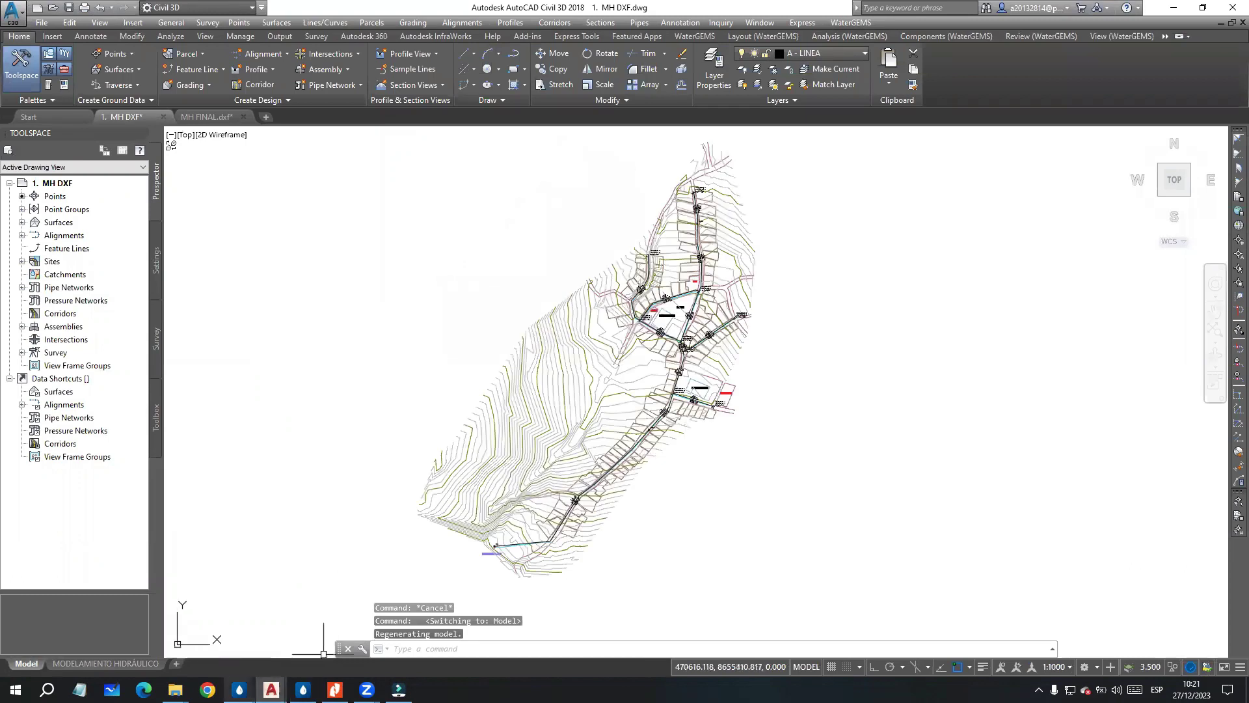
Step: Switch to MODELO_01.wtg in WaterGEMS to view tank T-1 and its pipe, and return to 1. MH DXF.dwg in Civil 3D
left_click(240, 690)
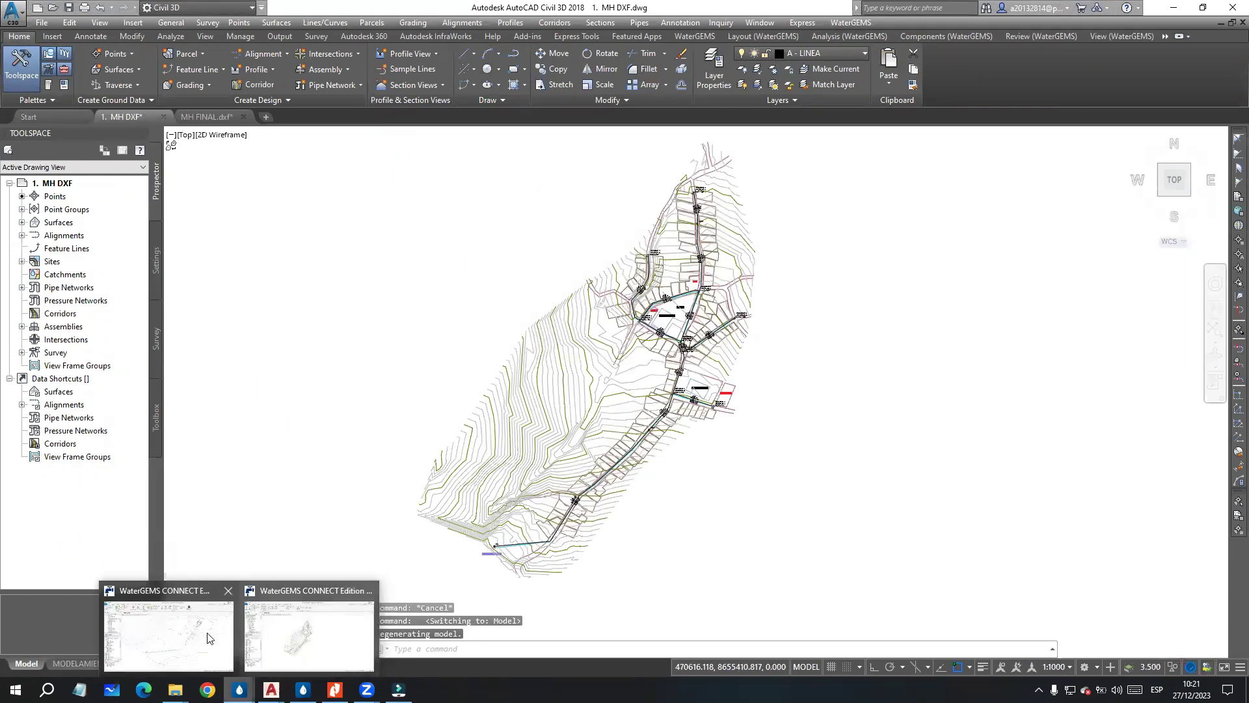
left_click(168, 634)
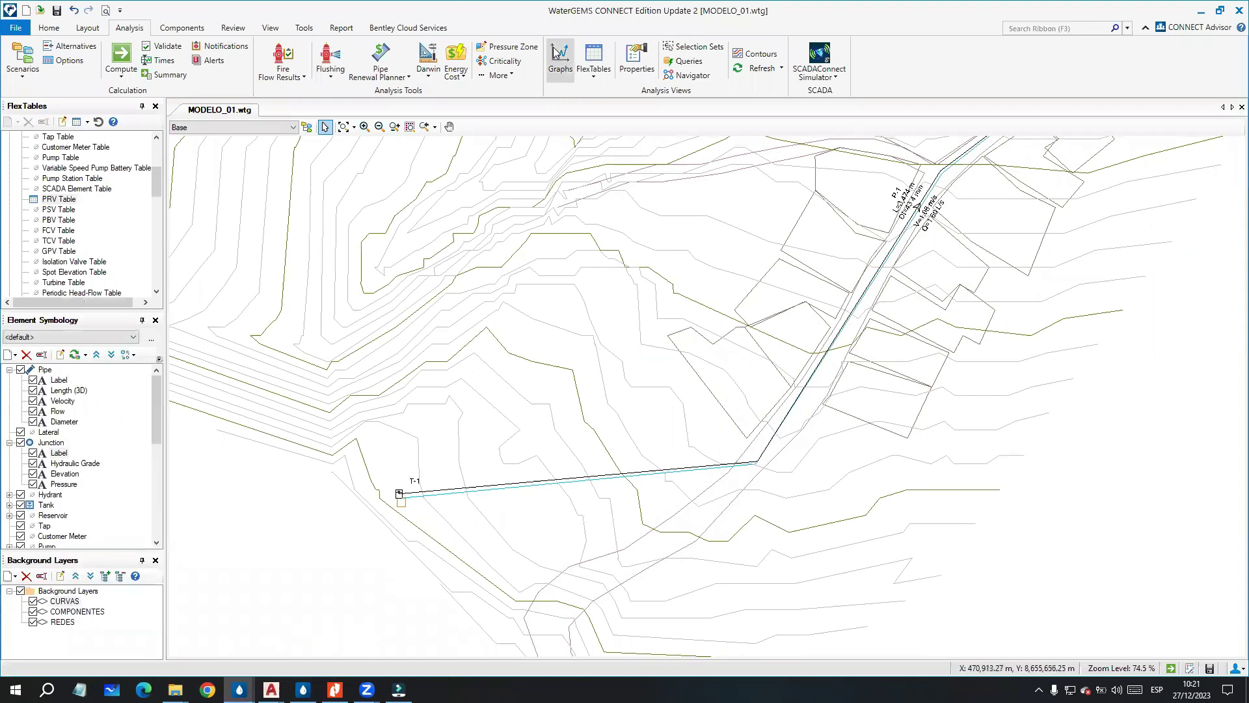
left_click(1201, 10)
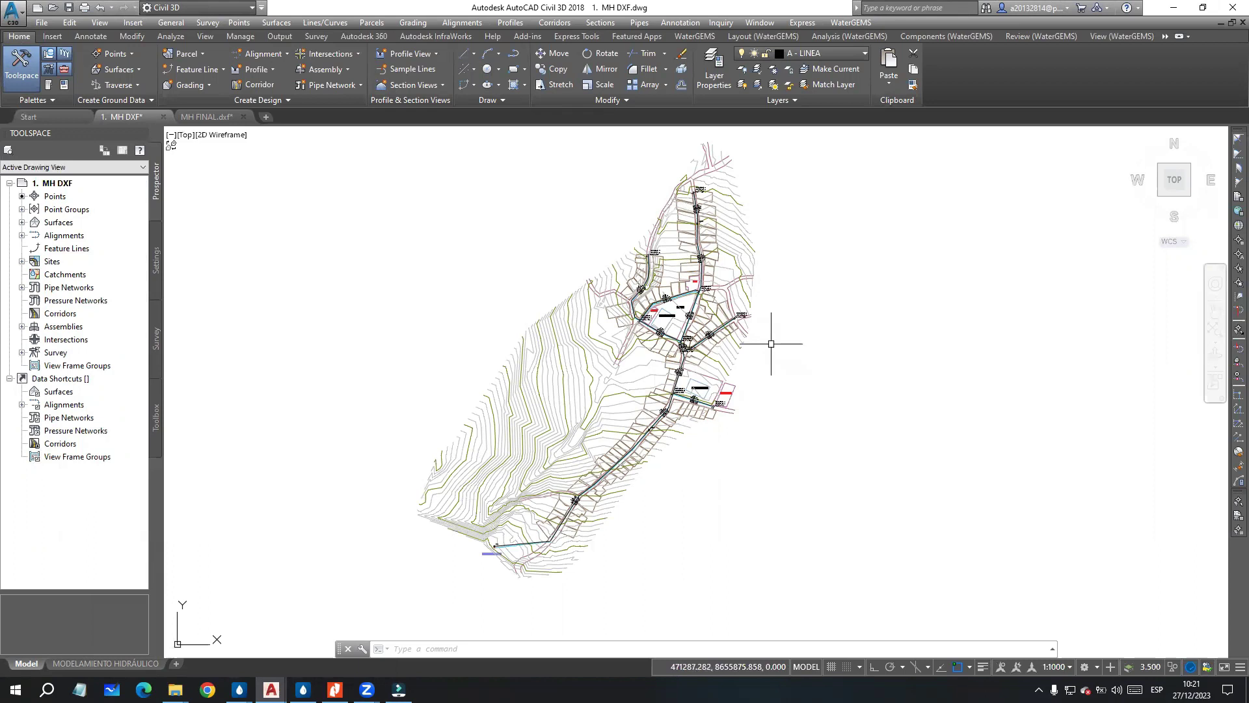
Step: Examine the pipe and junction labels around the park, including pipes P-5, P-9 and P-10 and junctions J-3 and J-7
scroll(684, 352, "up", 8)
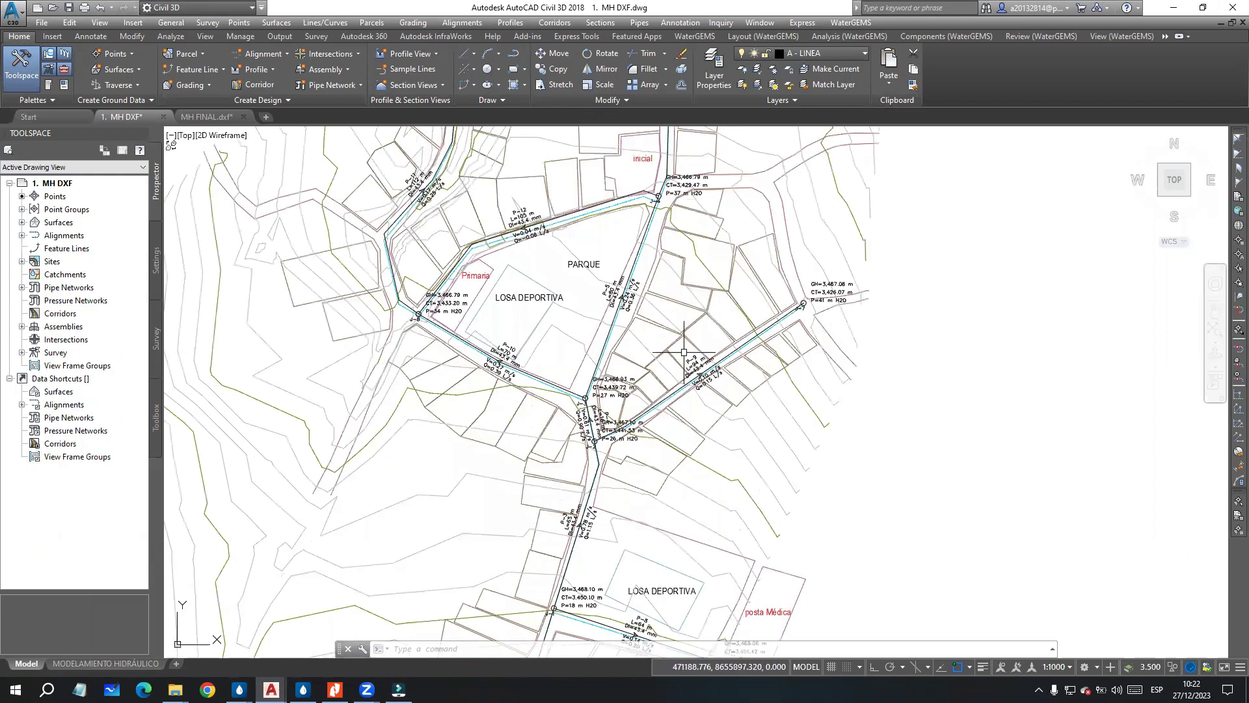
scroll(632, 274, "up", 4)
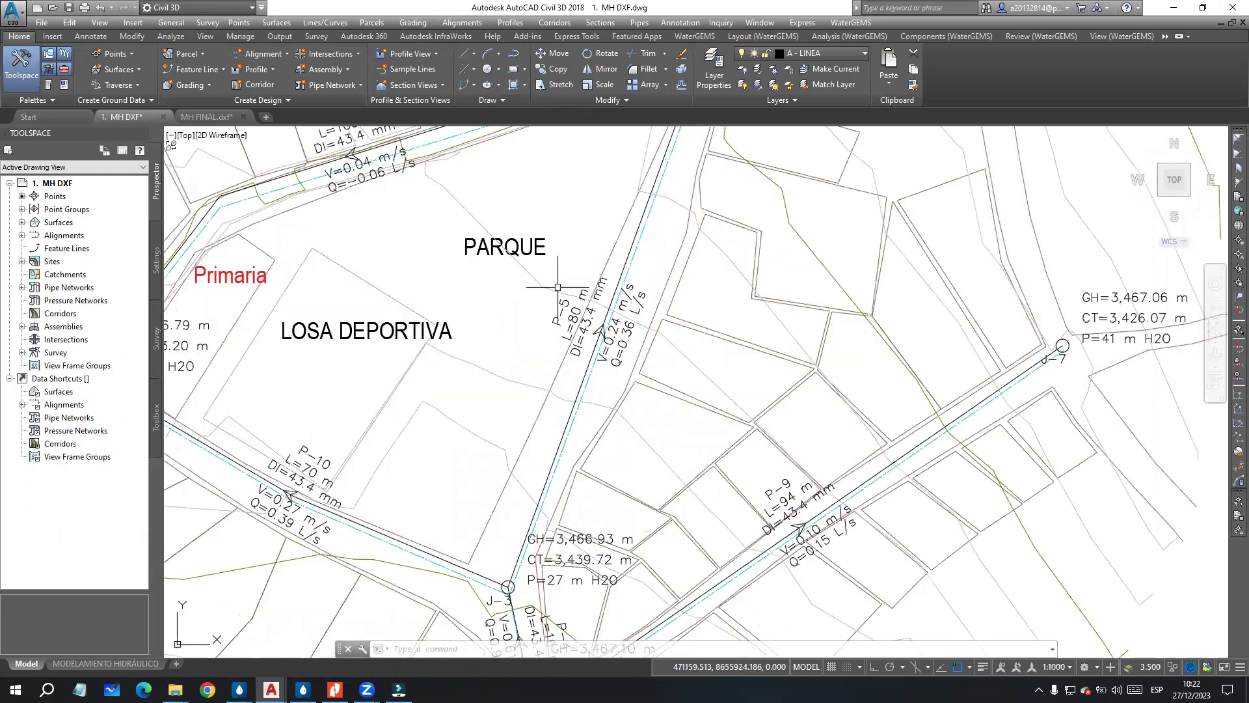
scroll(561, 312, "down", 6)
scroll(561, 312, "up", 6)
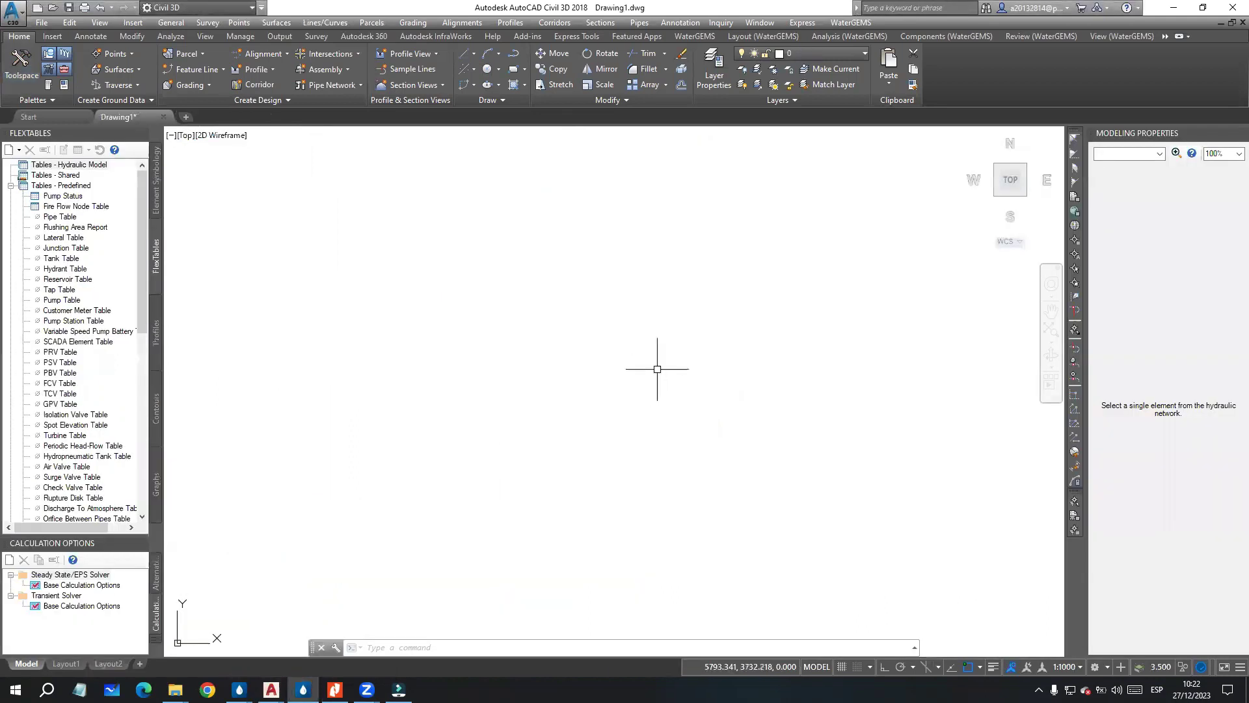
Step: Open the drawing 3. MODELAMIENTO HIDRÁULICO from the WaterGEMS folder on the desktop and answer the change tracking prompt
left_click(697, 351)
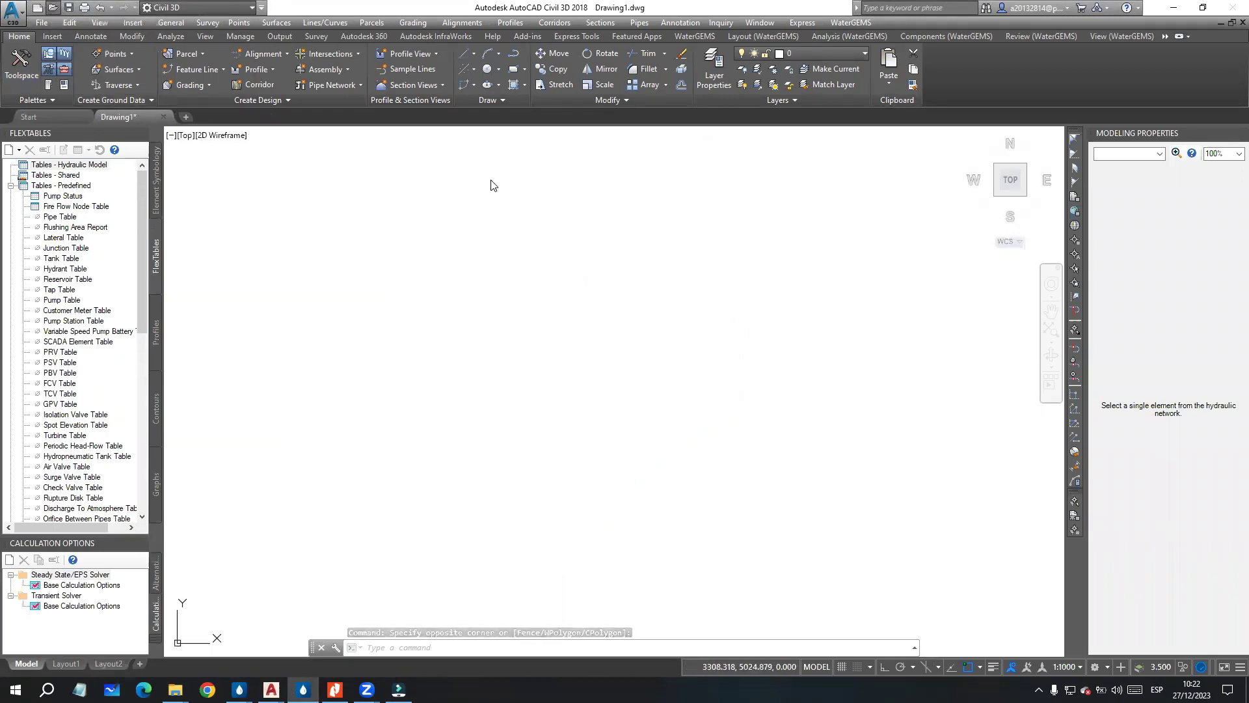
key("ctrl+o")
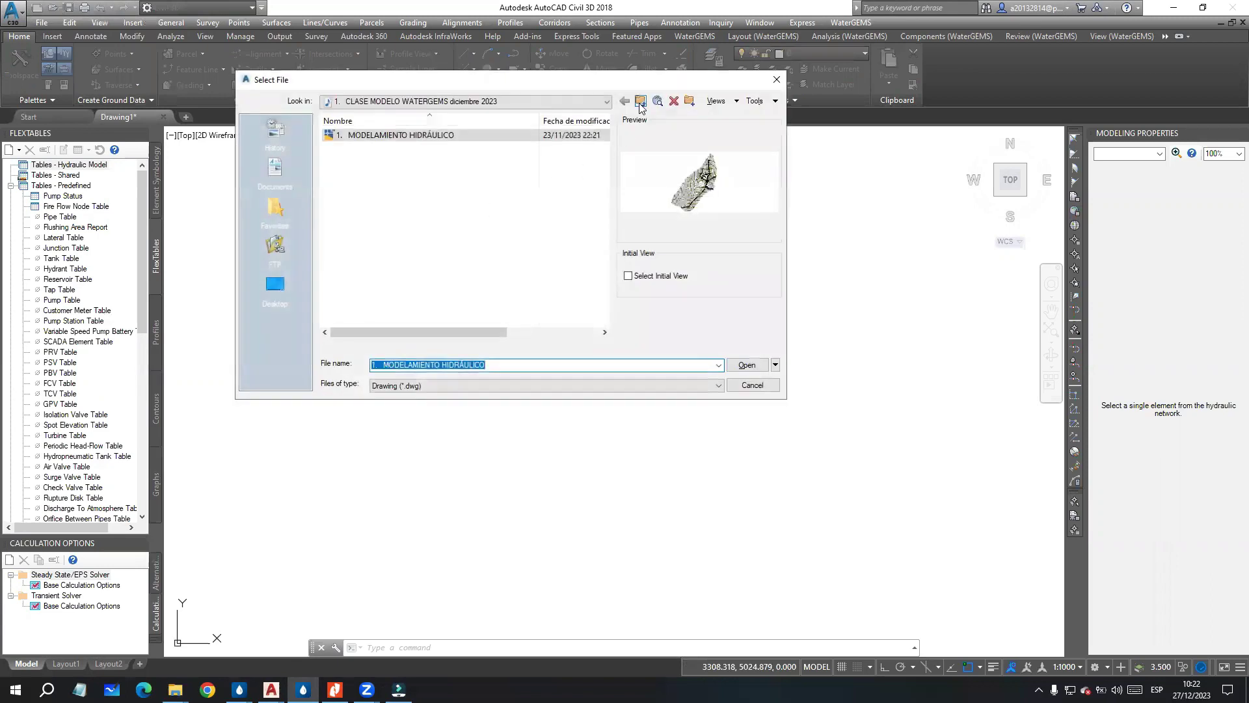
left_click(639, 103)
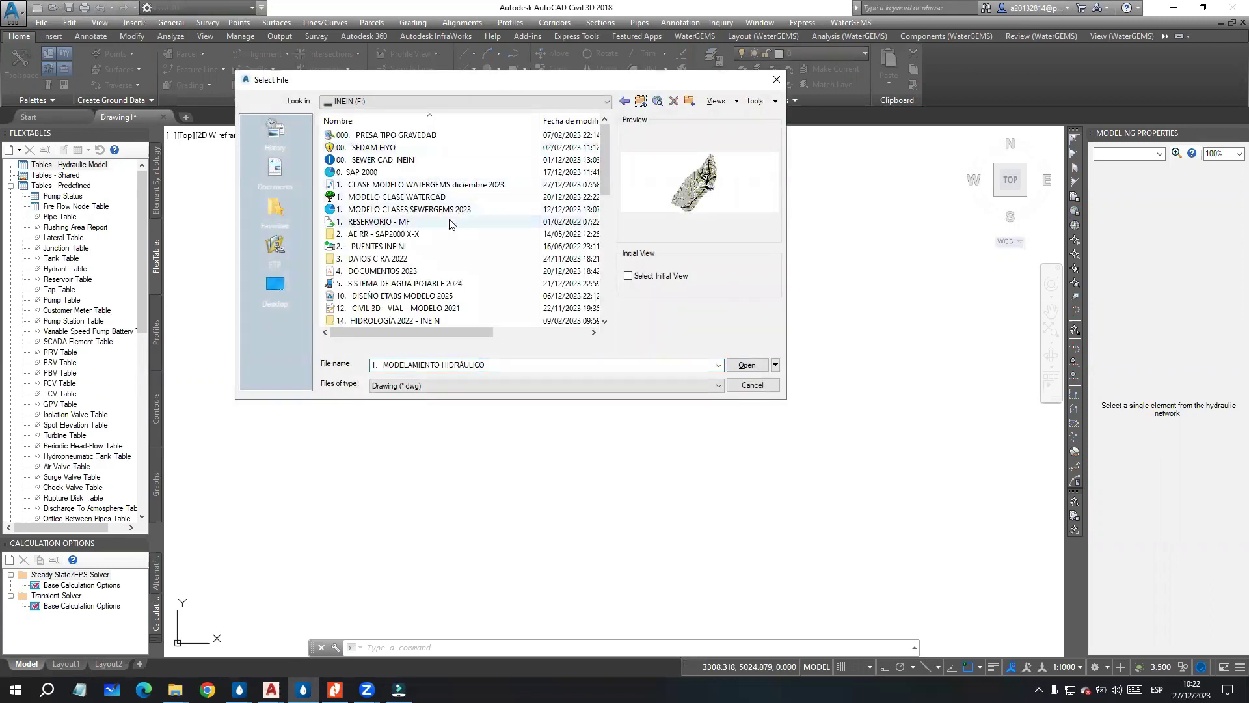
left_click(275, 284)
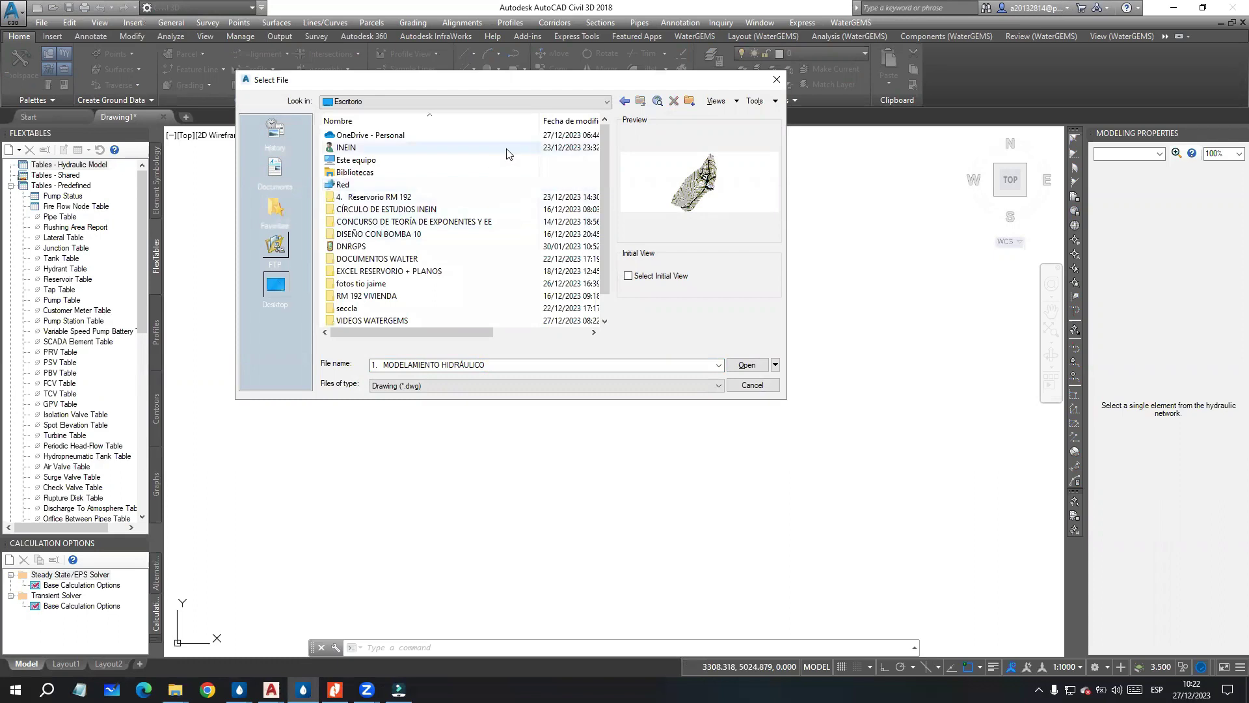
scroll(417, 260, "down", 1)
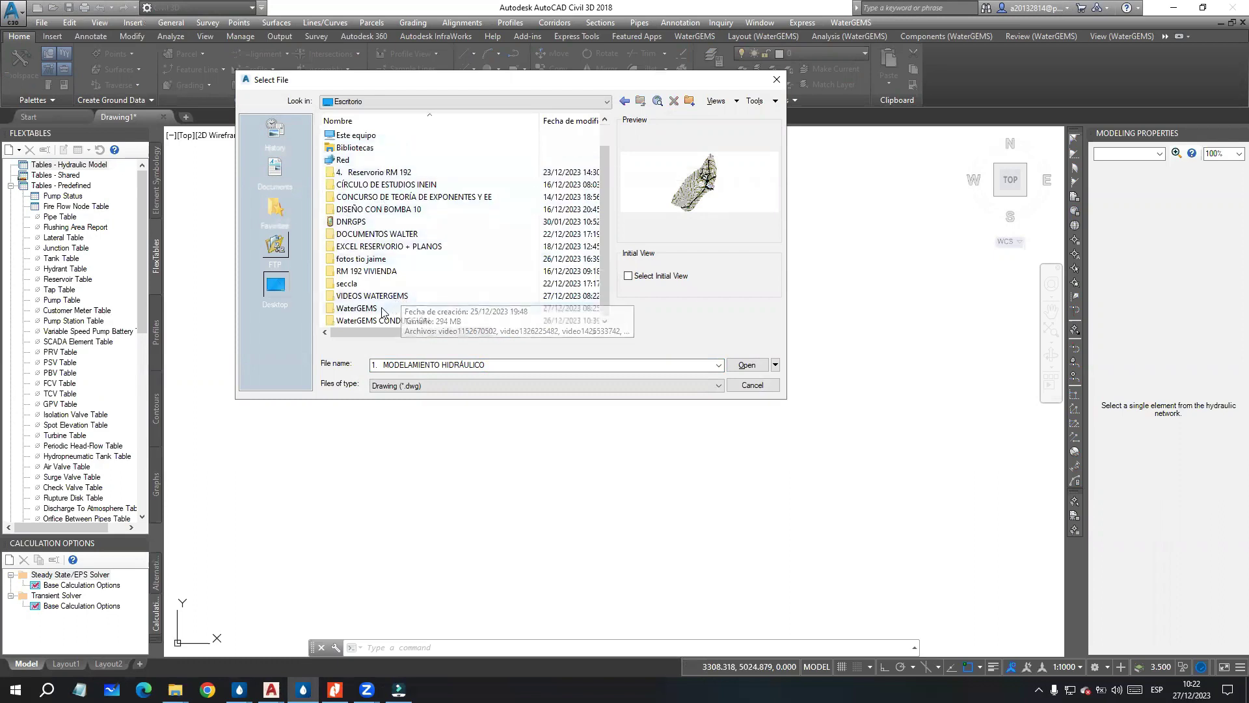
double_click(383, 311)
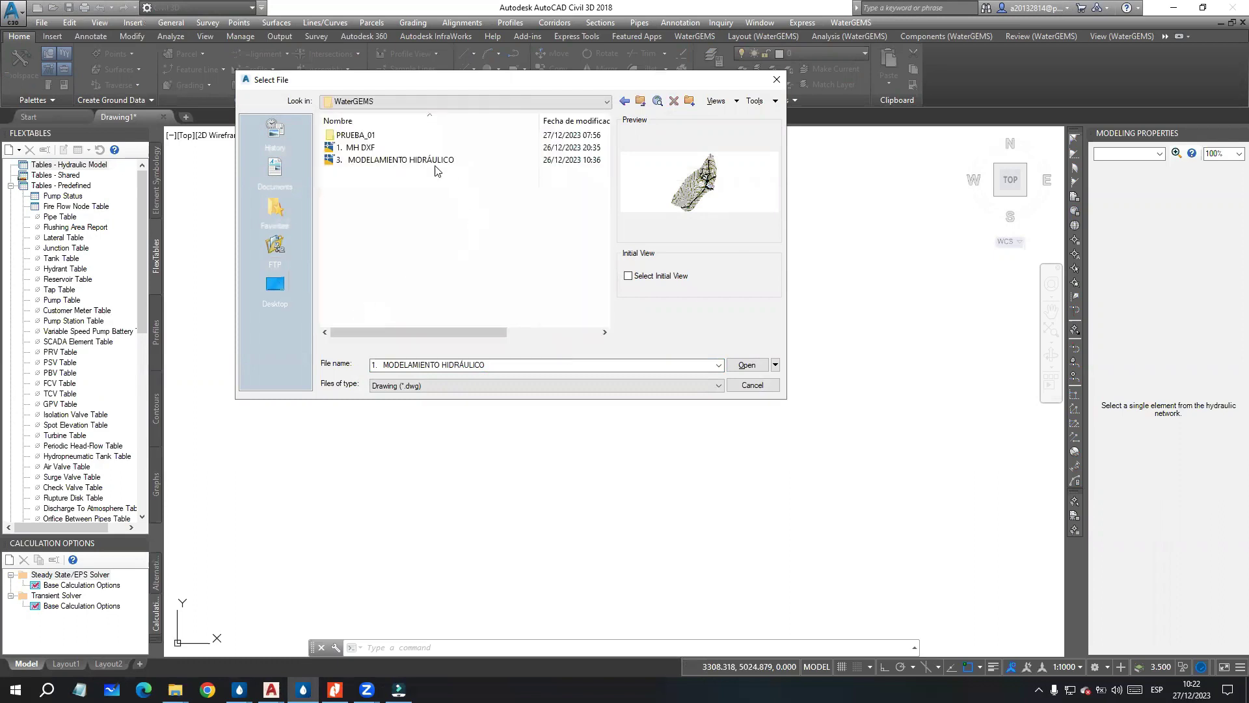
left_click(364, 162)
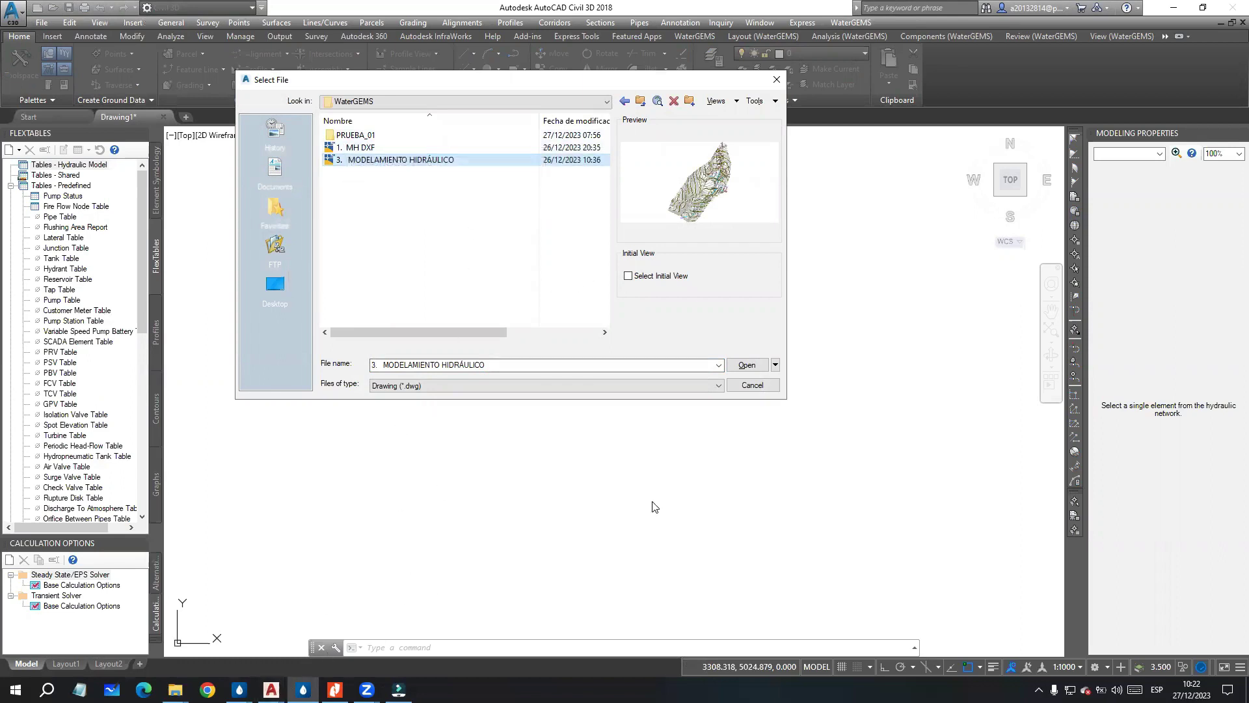
left_click(748, 365)
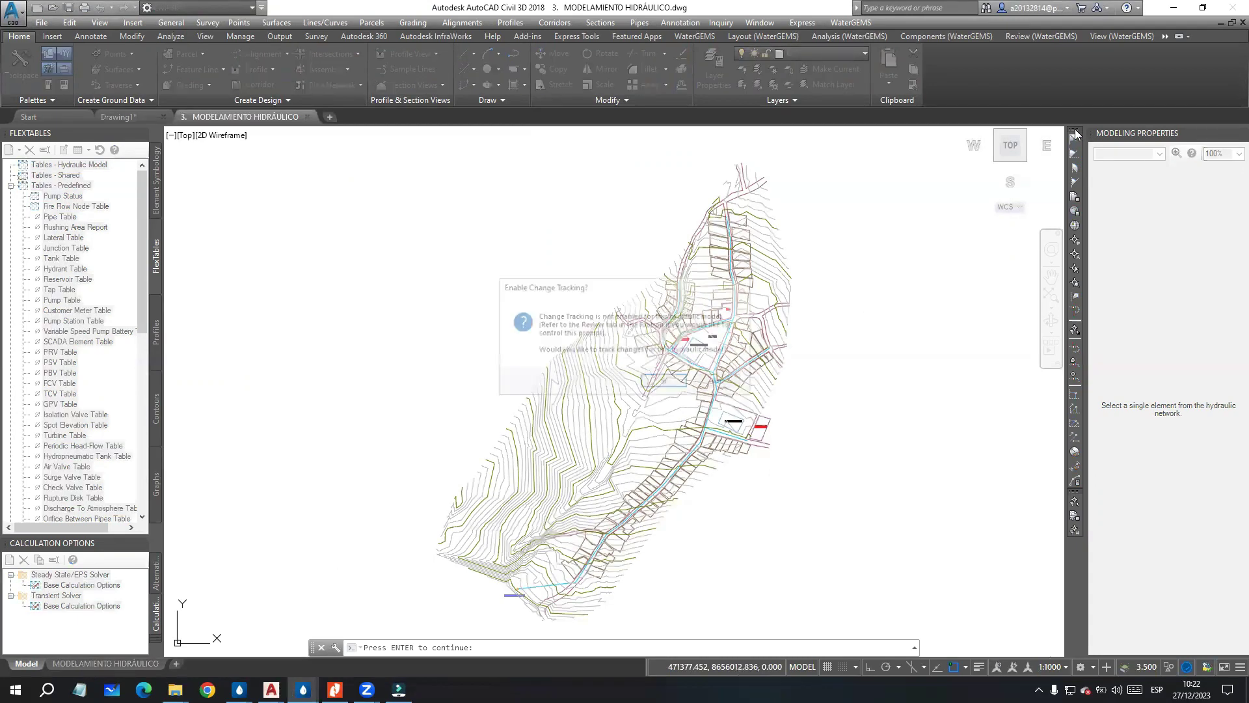
left_click(666, 381)
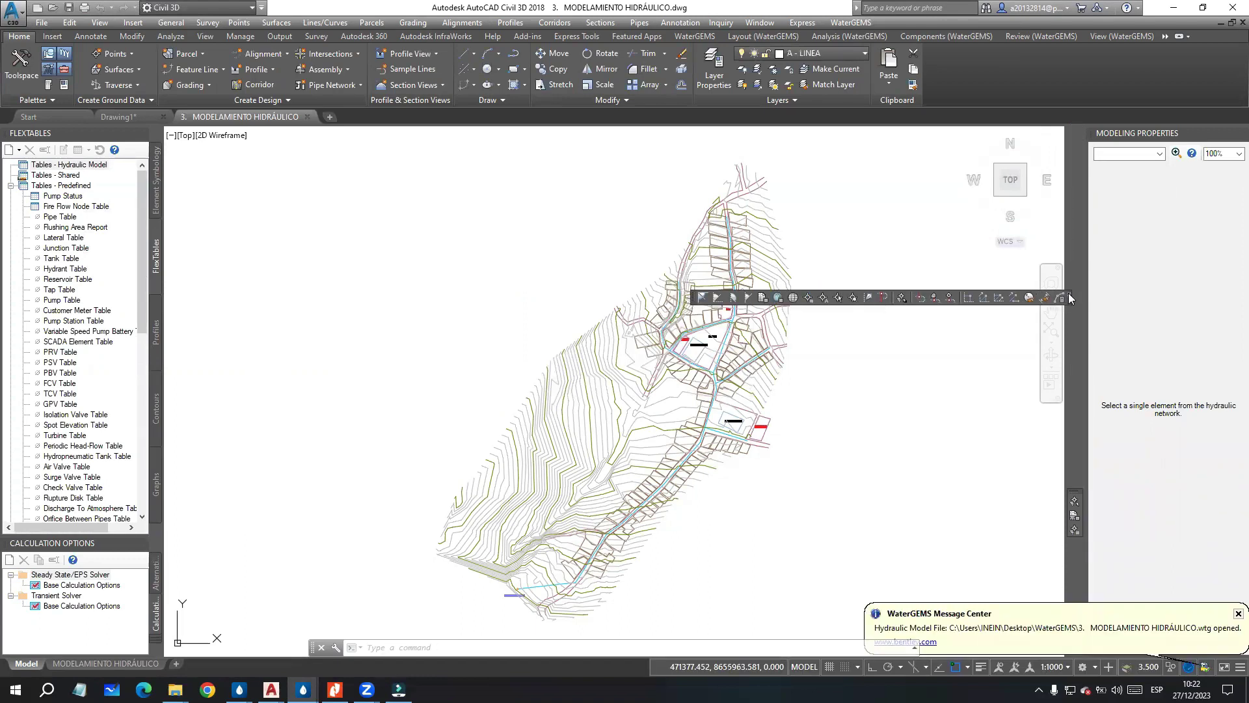
Step: Clear the docked WaterGEMS toolbars from beside the drawing area and inspect the street and contour plan
left_click_drag(1074, 498, 878, 462)
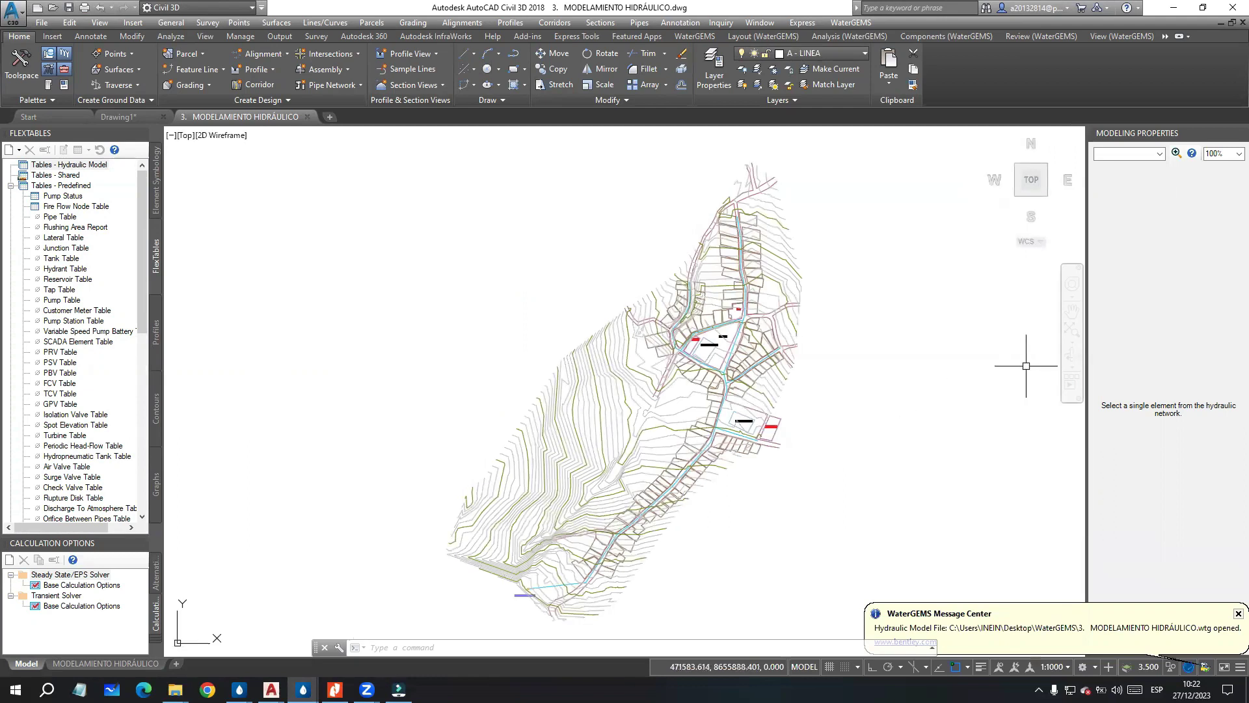
scroll(834, 369, "up", 2)
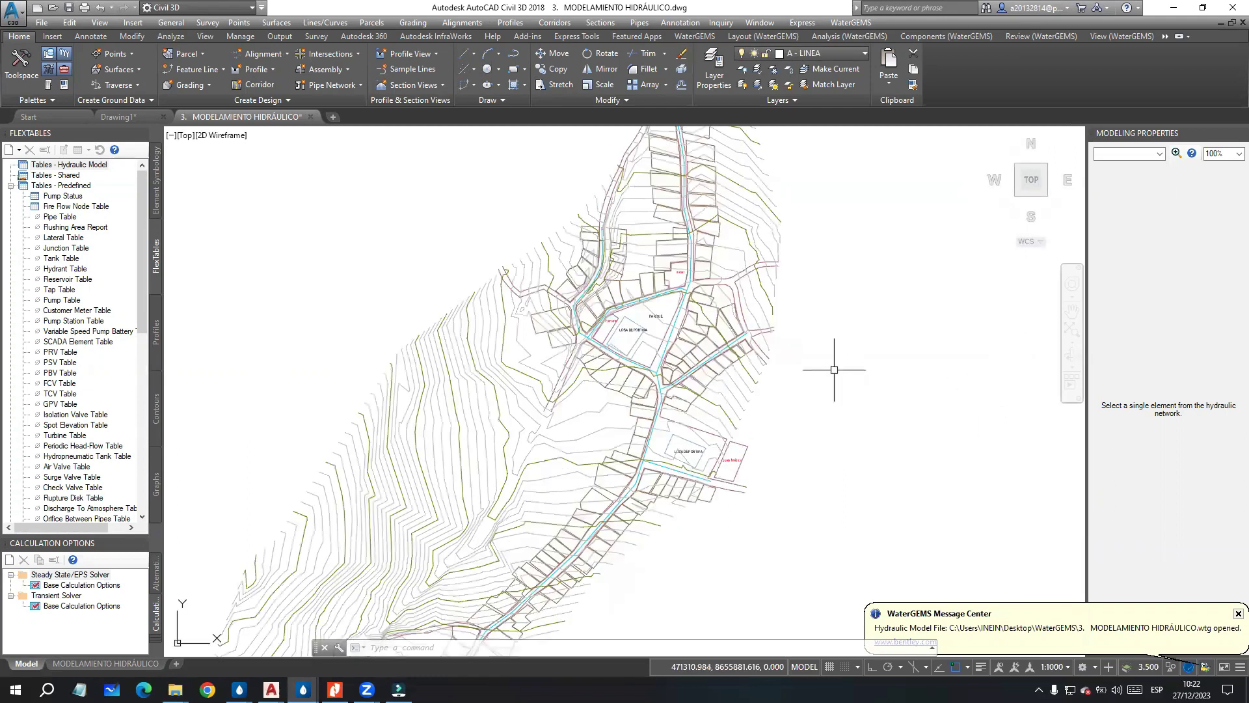
scroll(834, 370, "down", 2)
scroll(708, 405, "up", 1)
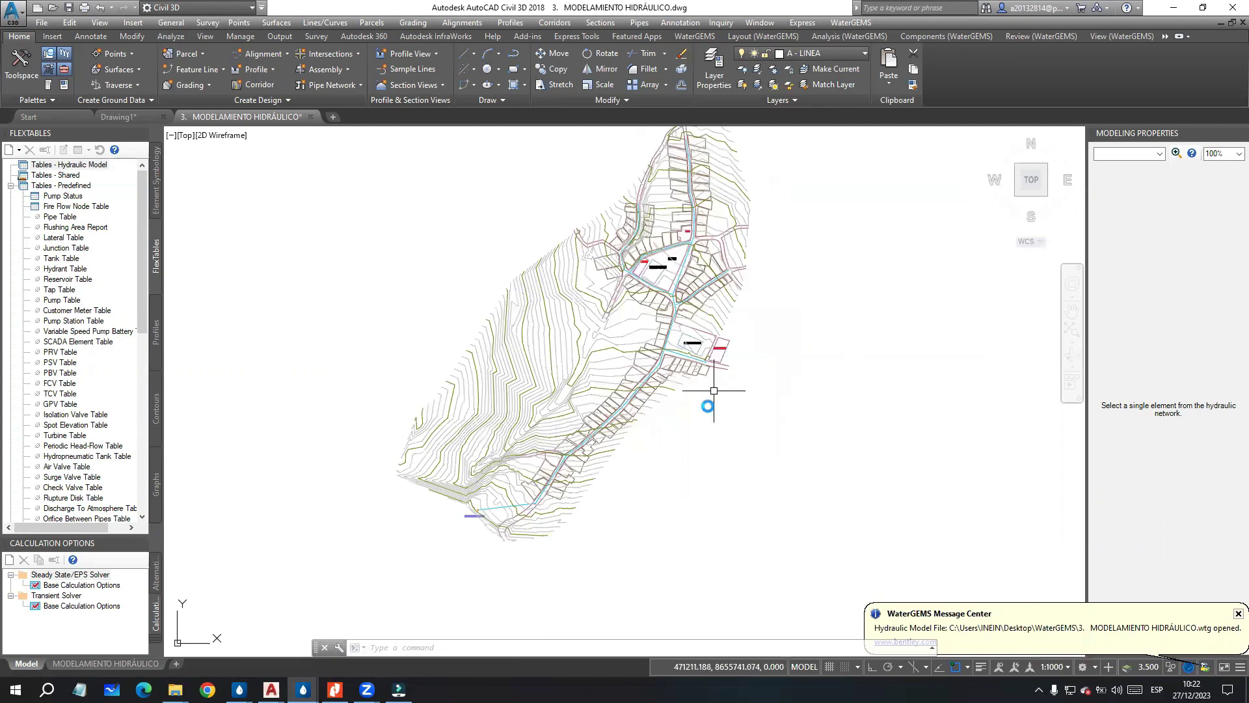
middle_click_drag(707, 405, 685, 460)
scroll(565, 530, "up", 2)
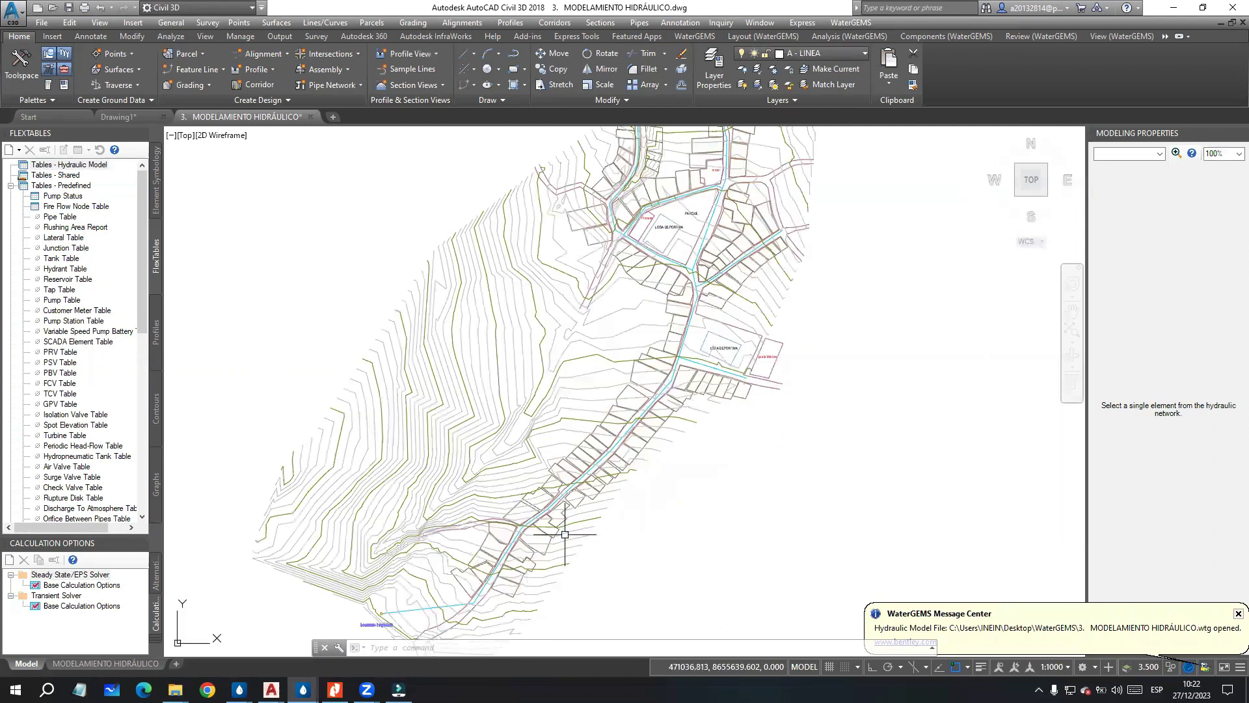
middle_click_drag(565, 534, 535, 479)
Step: Switch to 1. MH DXF.dwg in the other Civil 3D session and view the full labelled network plan
mouse_move(271, 689)
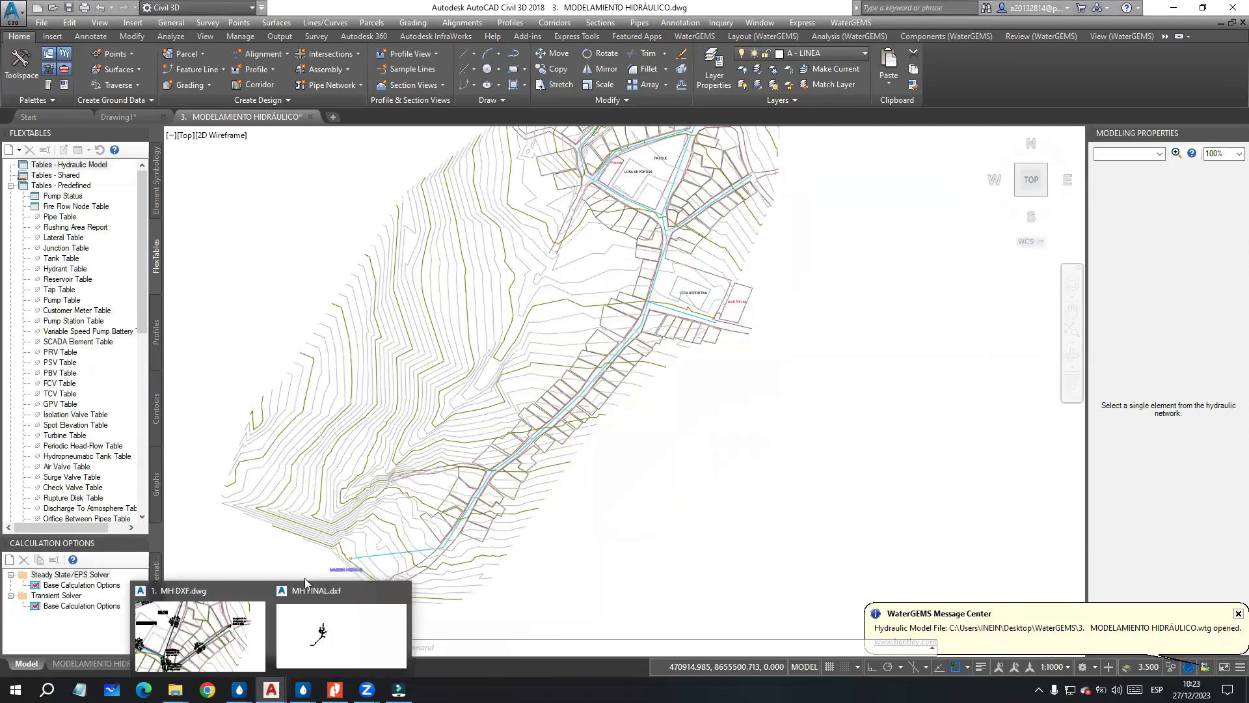
left_click(306, 591)
scroll(715, 306, "down", 6)
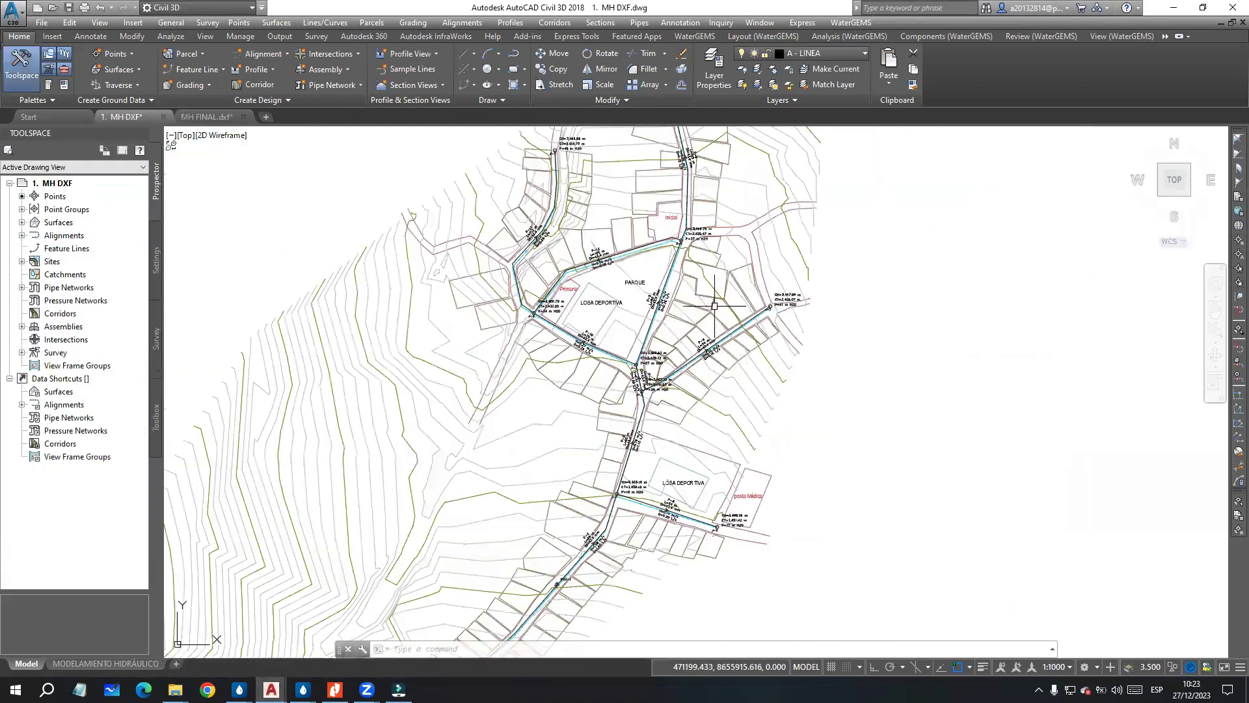
scroll(715, 305, "down", 5)
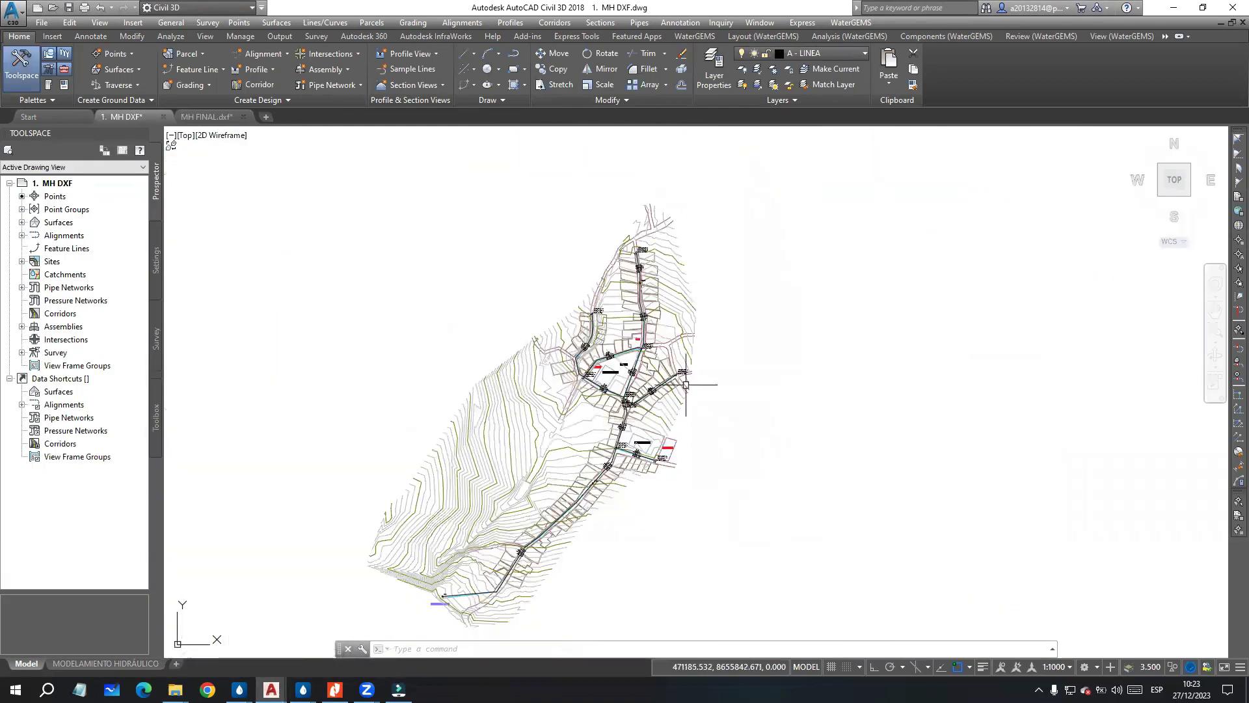
mouse_move(707, 342)
middle_mouse_down()
mouse_move(715, 364)
mouse_move(724, 299)
middle_mouse_up()
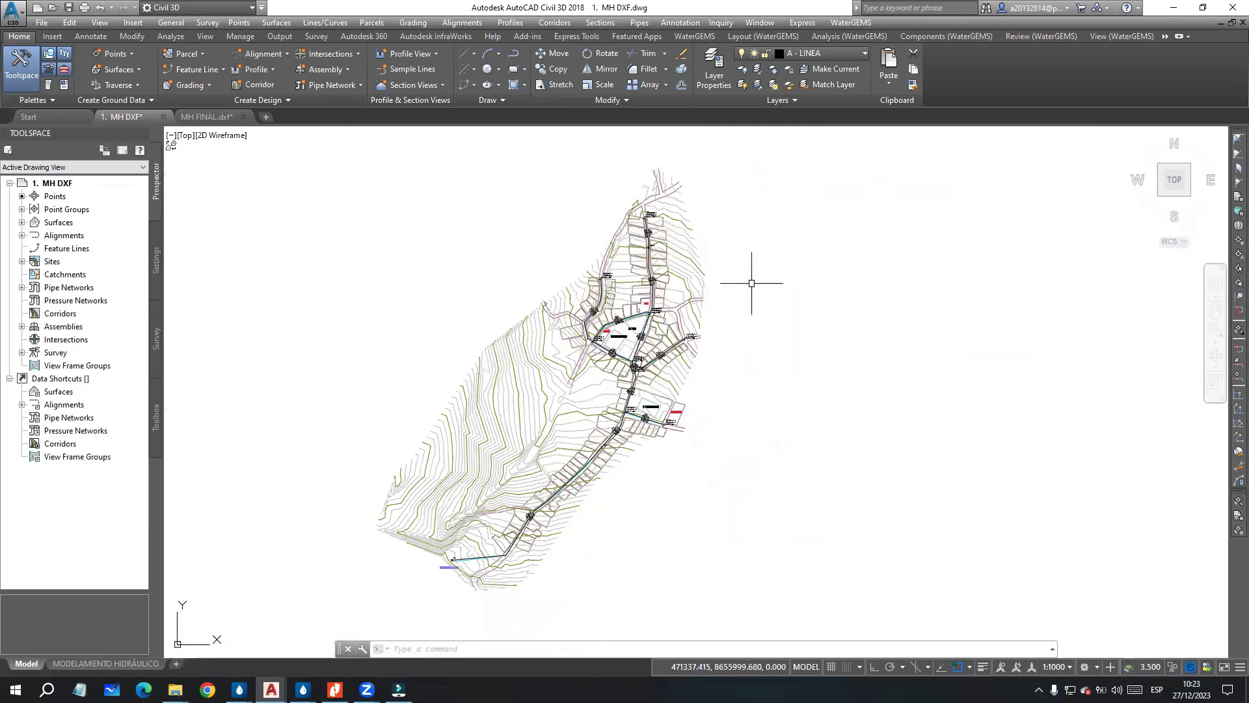
Step: Examine the WaterGEMS commands for general use, layout, analysis, components and review available in 1. MH DXF.dwg
left_click(694, 37)
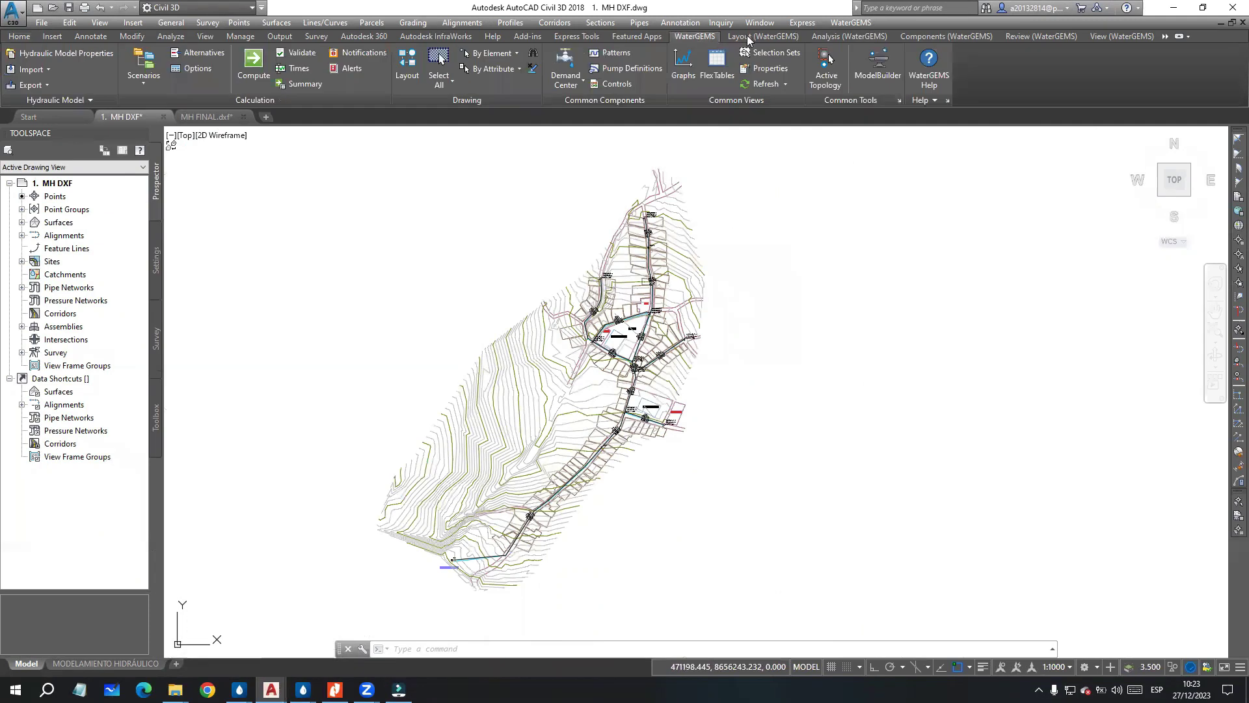
left_click(755, 37)
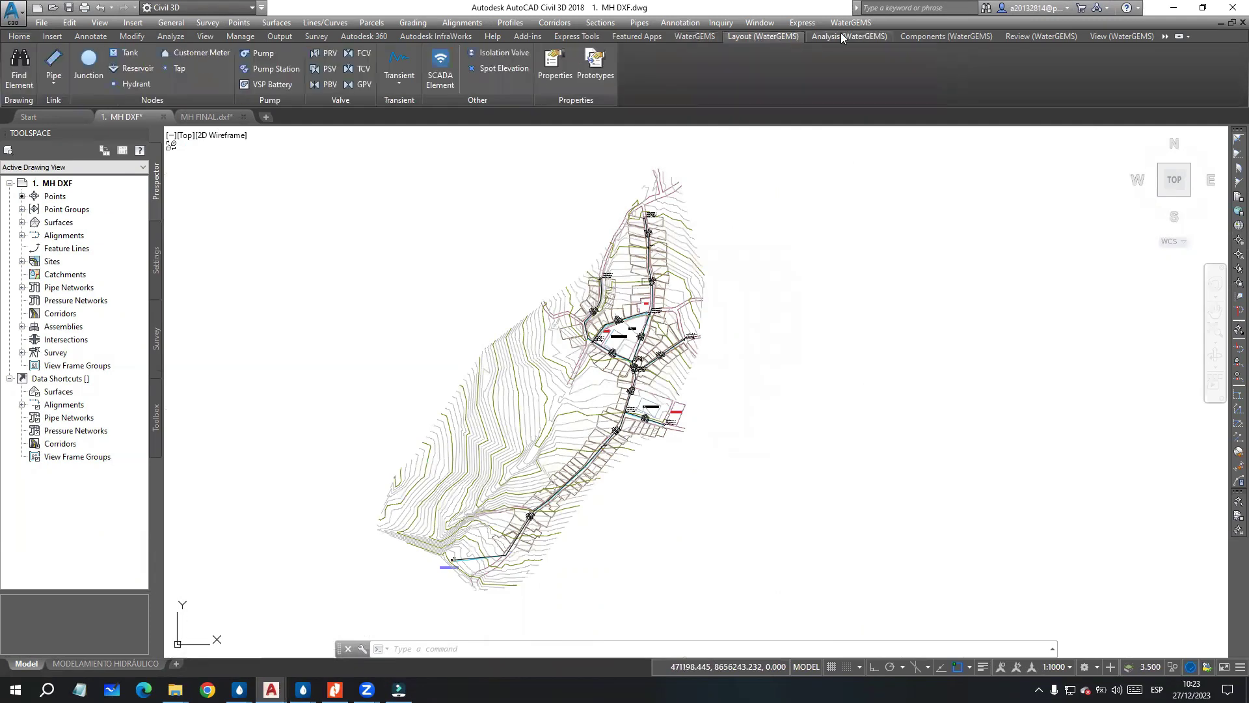
left_click(940, 37)
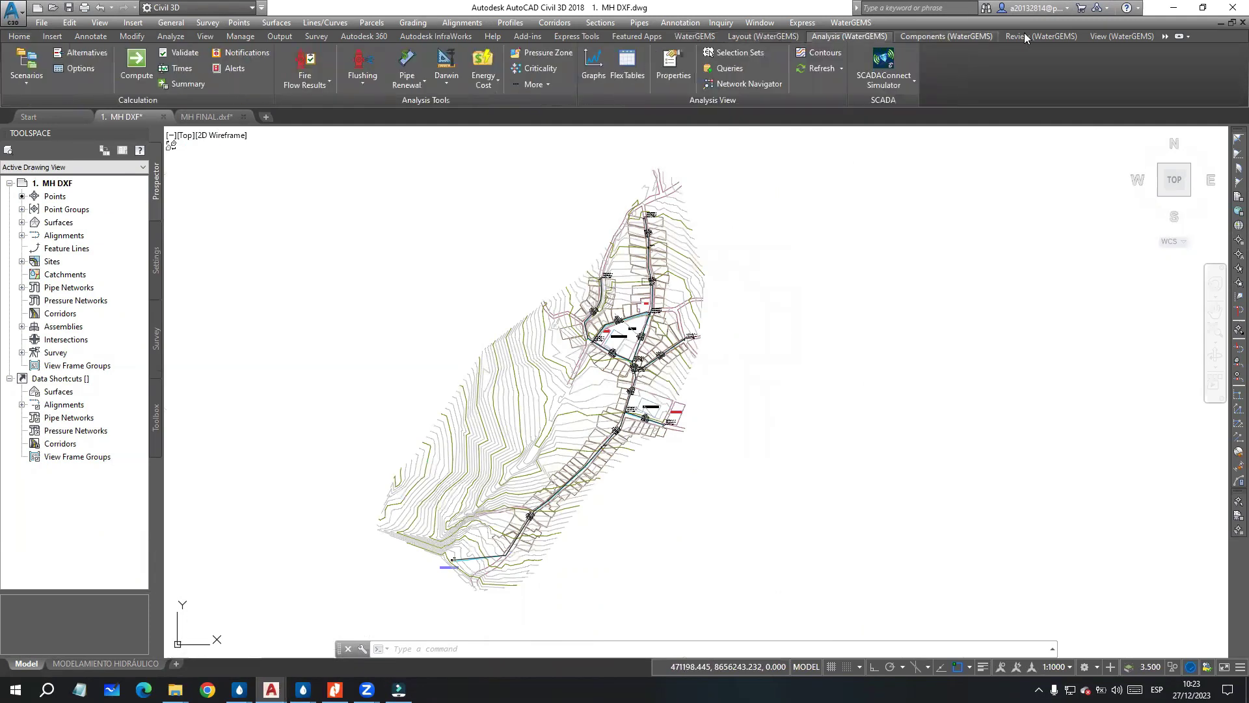
left_click(1110, 37)
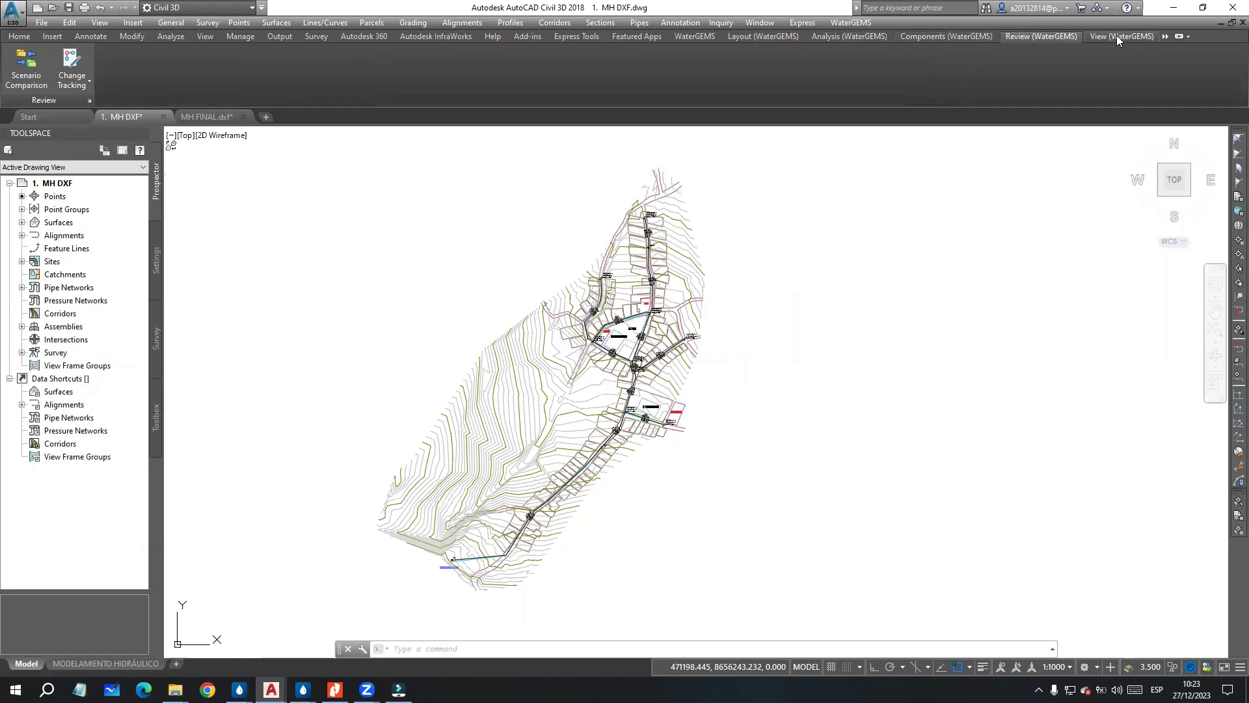
left_click(695, 37)
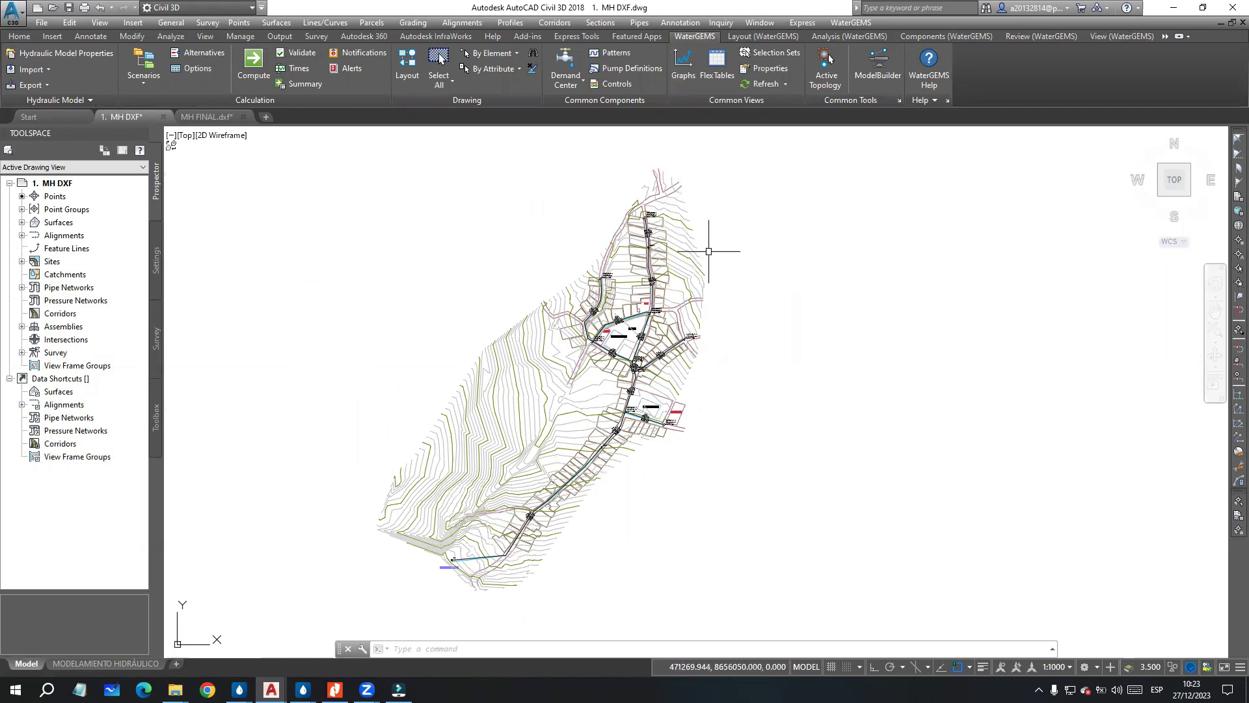
left_click(763, 38)
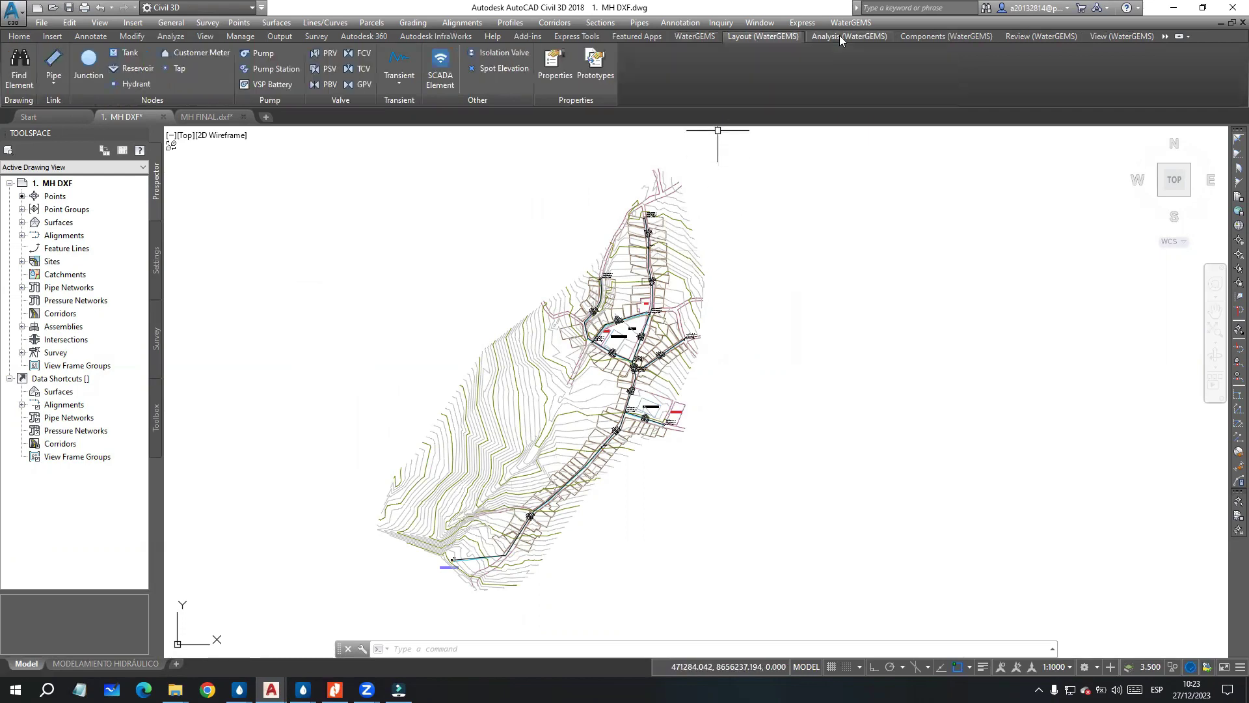
left_click(967, 35)
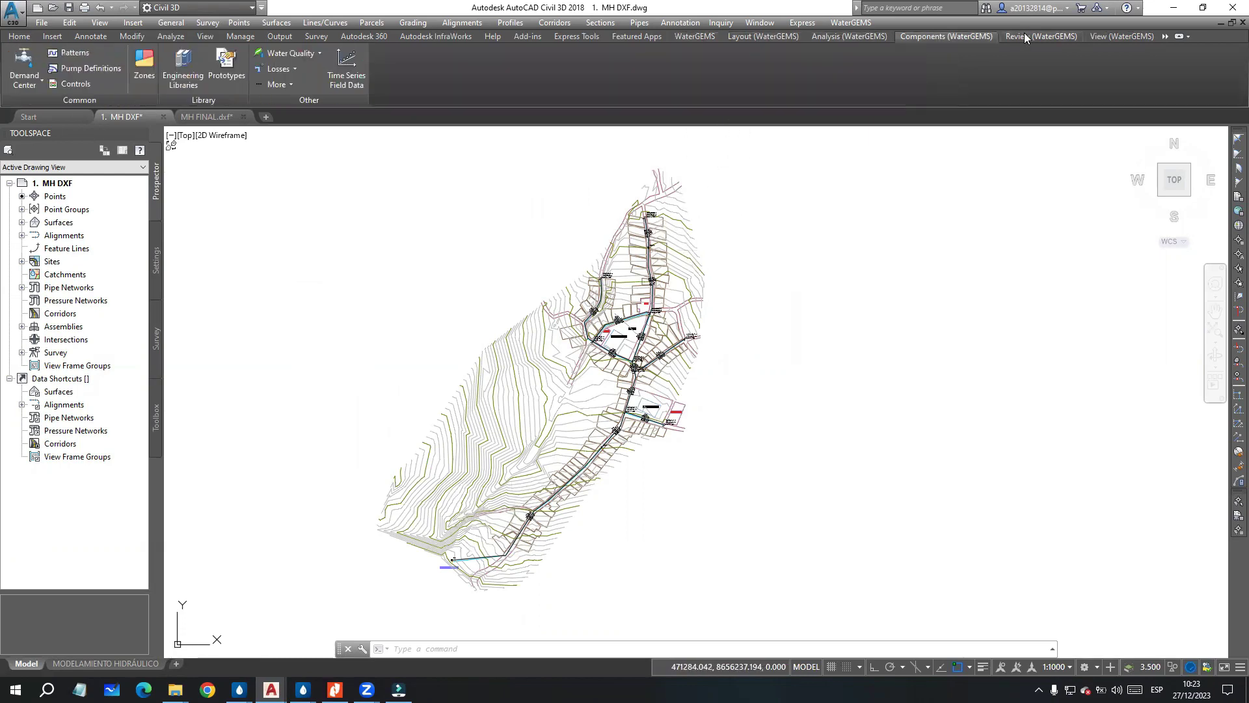
Step: Try the WaterGEMS Tank, Pipe and Junction layout commands in 1. MH DXF.dwg
left_click(749, 37)
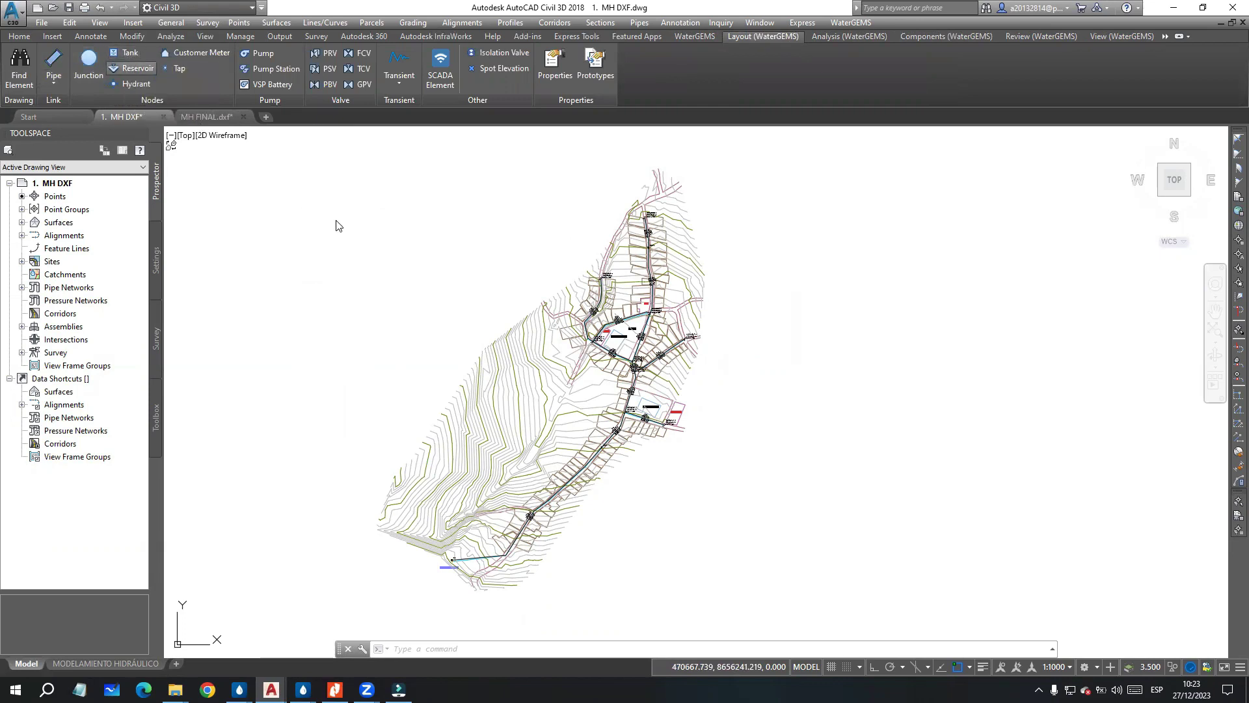
scroll(358, 237, "up", 2)
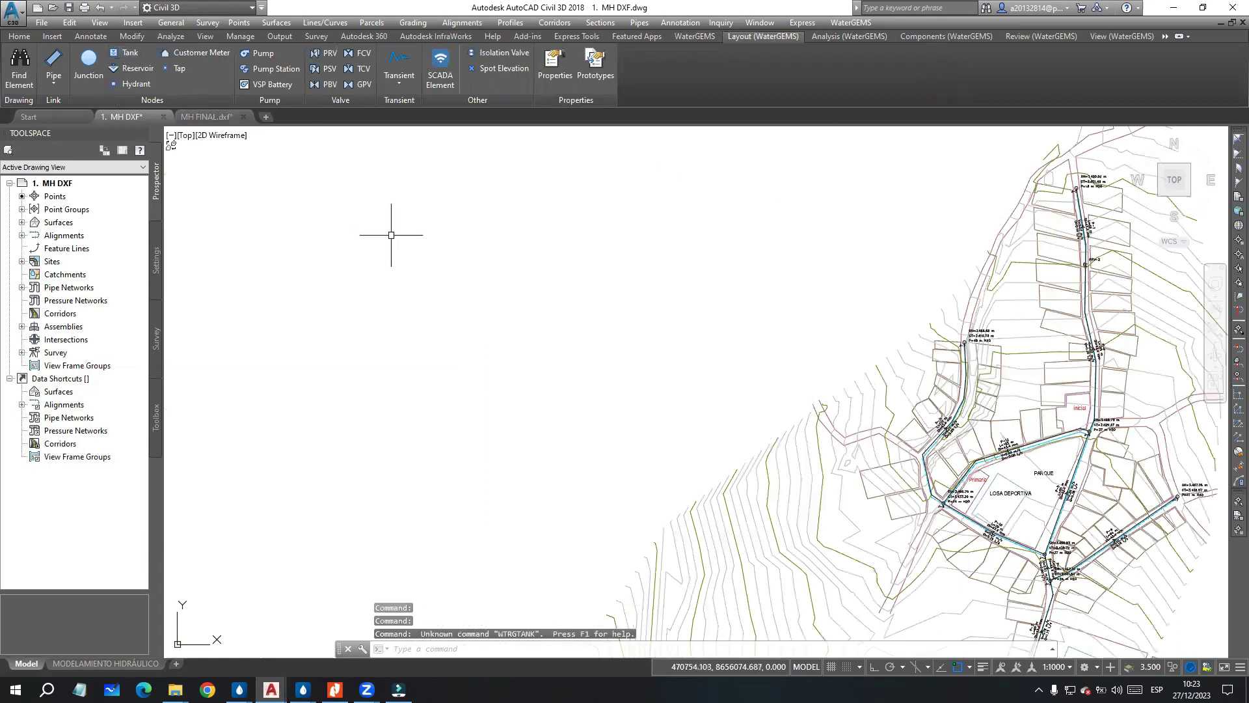
left_click(57, 61)
left_click(88, 62)
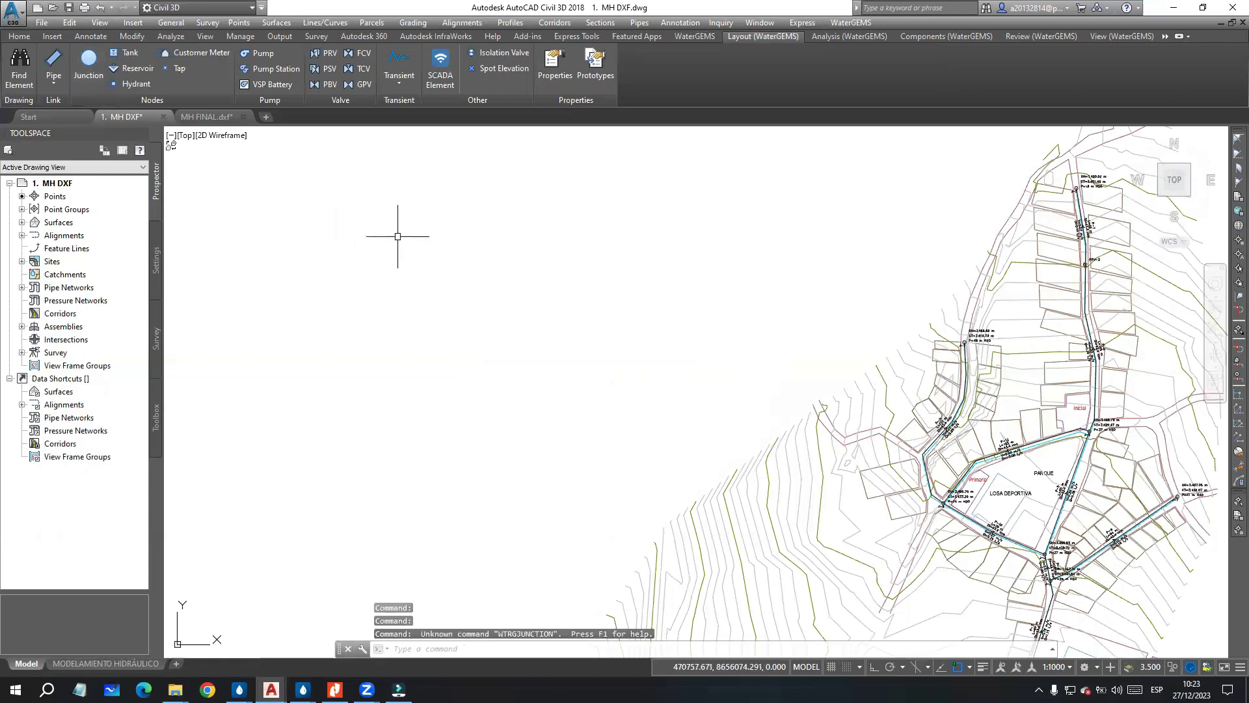
Step: Return to 3. MODELAMIENTO HIDRÁULICO.dwg, bring the full plan into view and dismiss the WaterGEMS Message Center notice
scroll(443, 248, "down", 4)
scroll(497, 289, "down", 2)
middle_click_drag(737, 338, 668, 364)
scroll(498, 289, "up", 2)
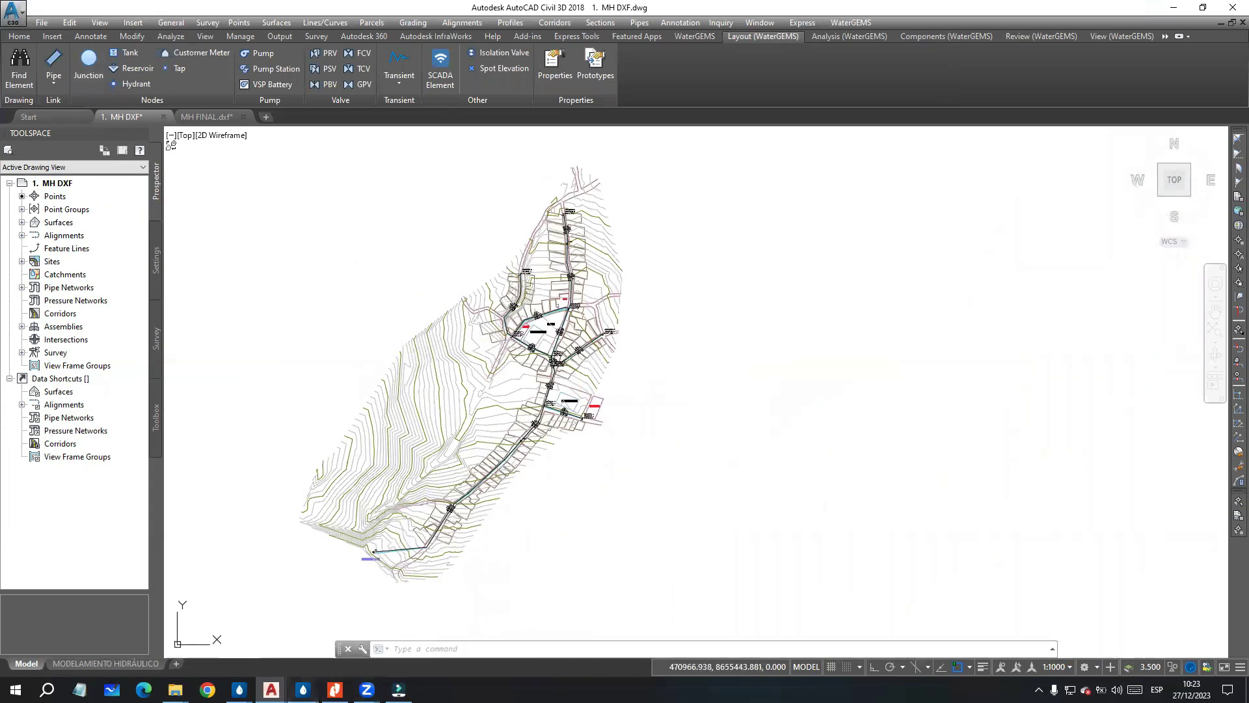
mouse_move(272, 689)
left_click(374, 627)
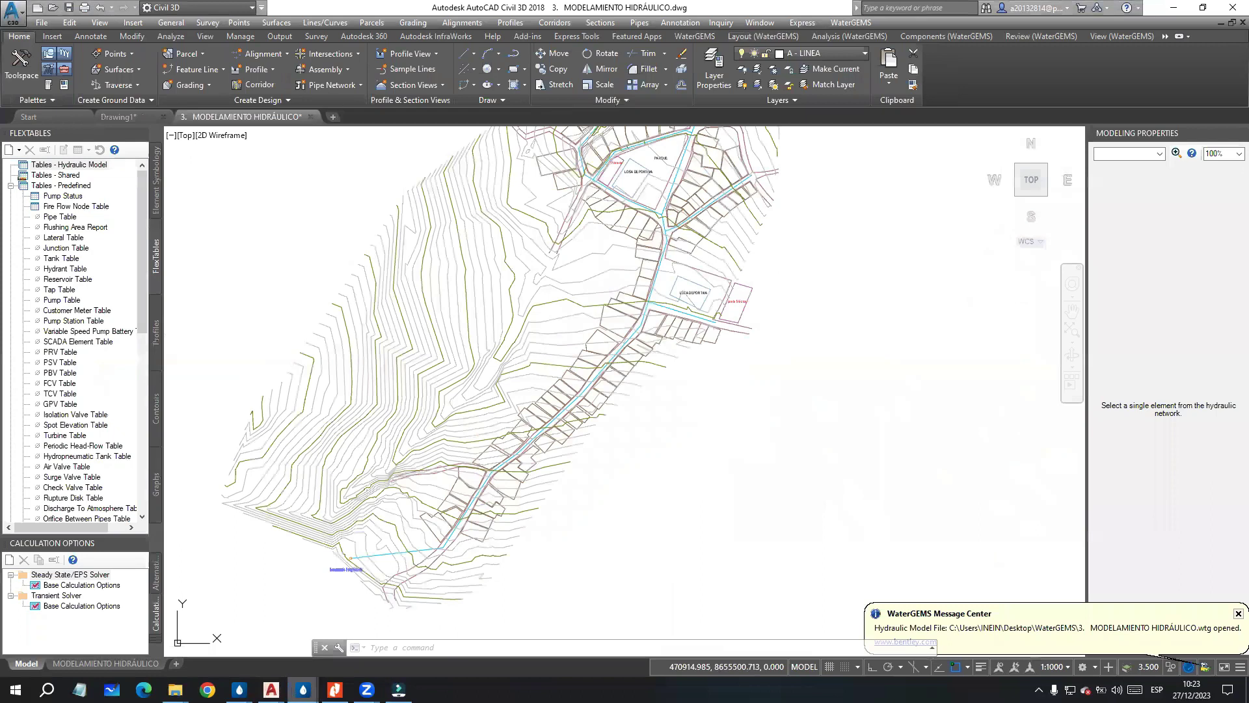
middle_click_drag(824, 259, 810, 288)
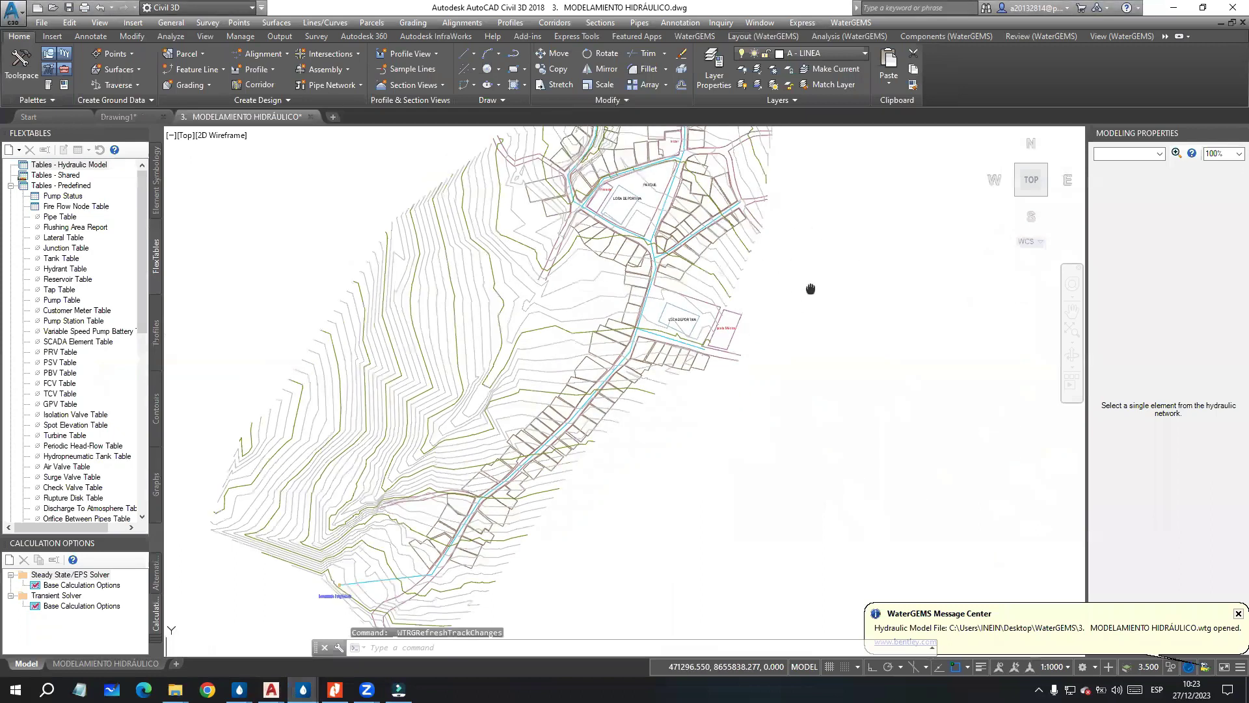
scroll(810, 289, "down", 3)
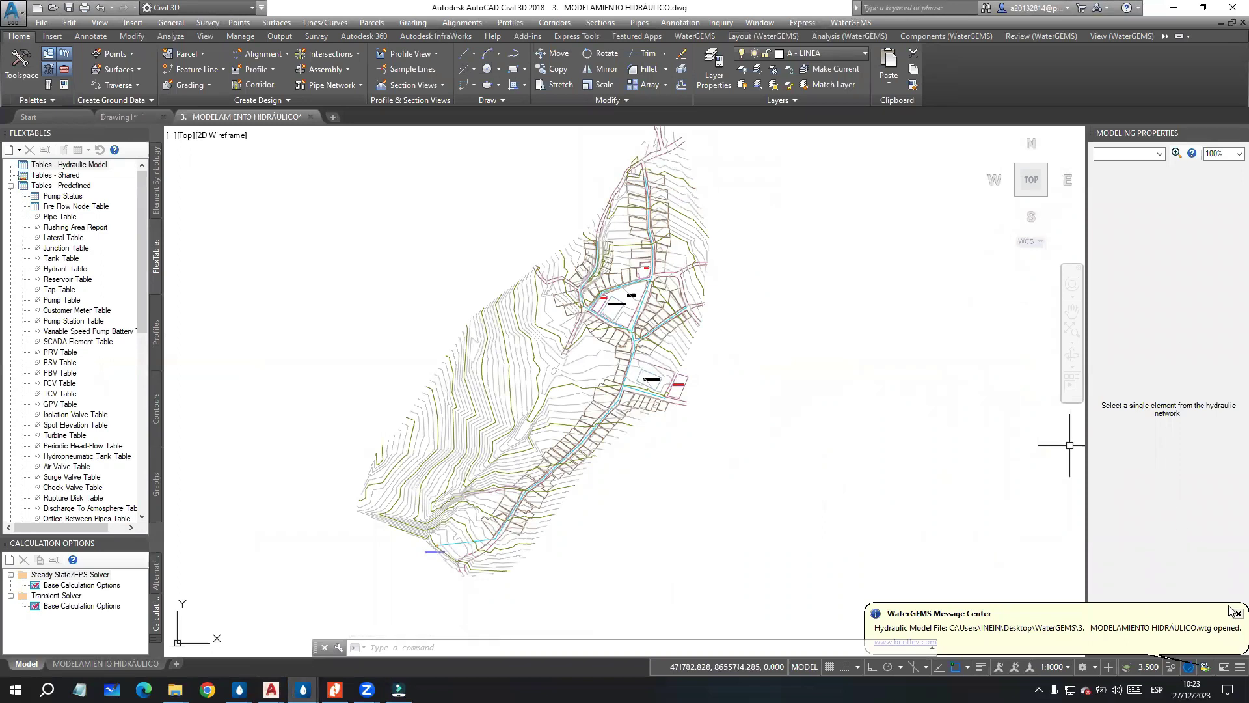
left_click(1236, 612)
Step: Try to place a WaterGEMS tank at the Reservorio Proyectado end of the pipeline in 3. MODELAMIENTO HIDRÁULICO.dwg
middle_click_drag(462, 212, 438, 250)
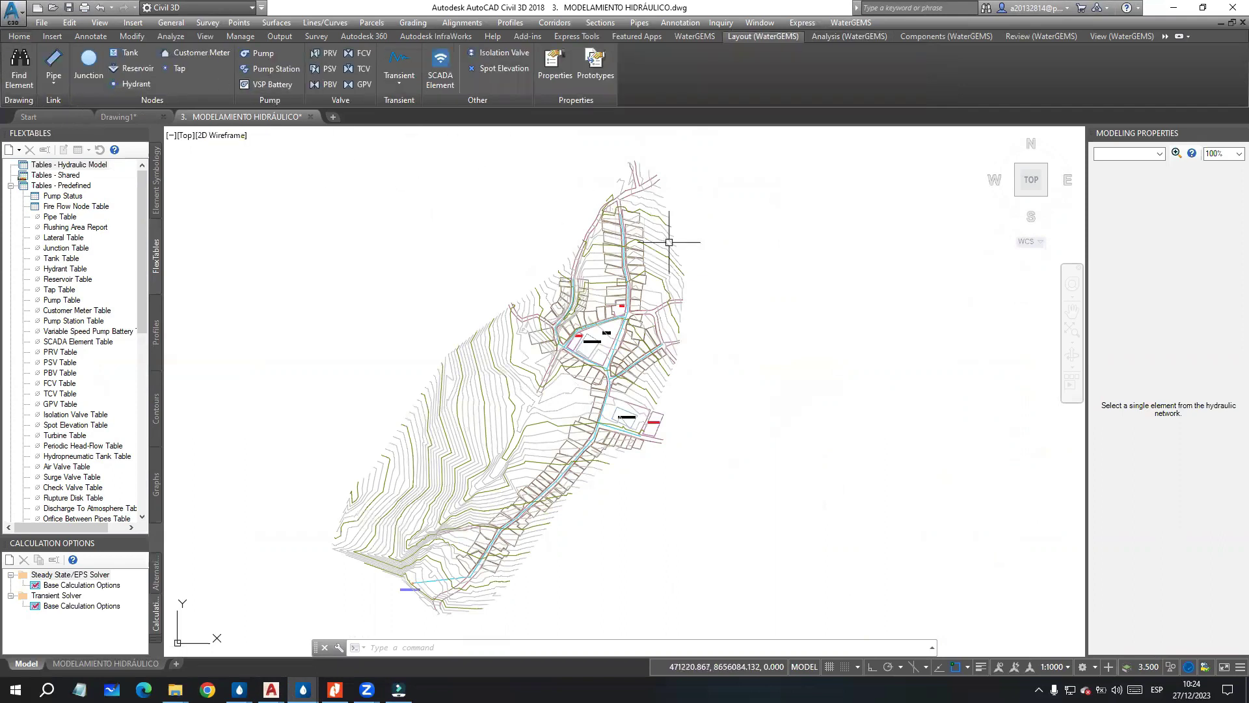
scroll(523, 521, "up", 2)
middle_click_drag(523, 521, 539, 431)
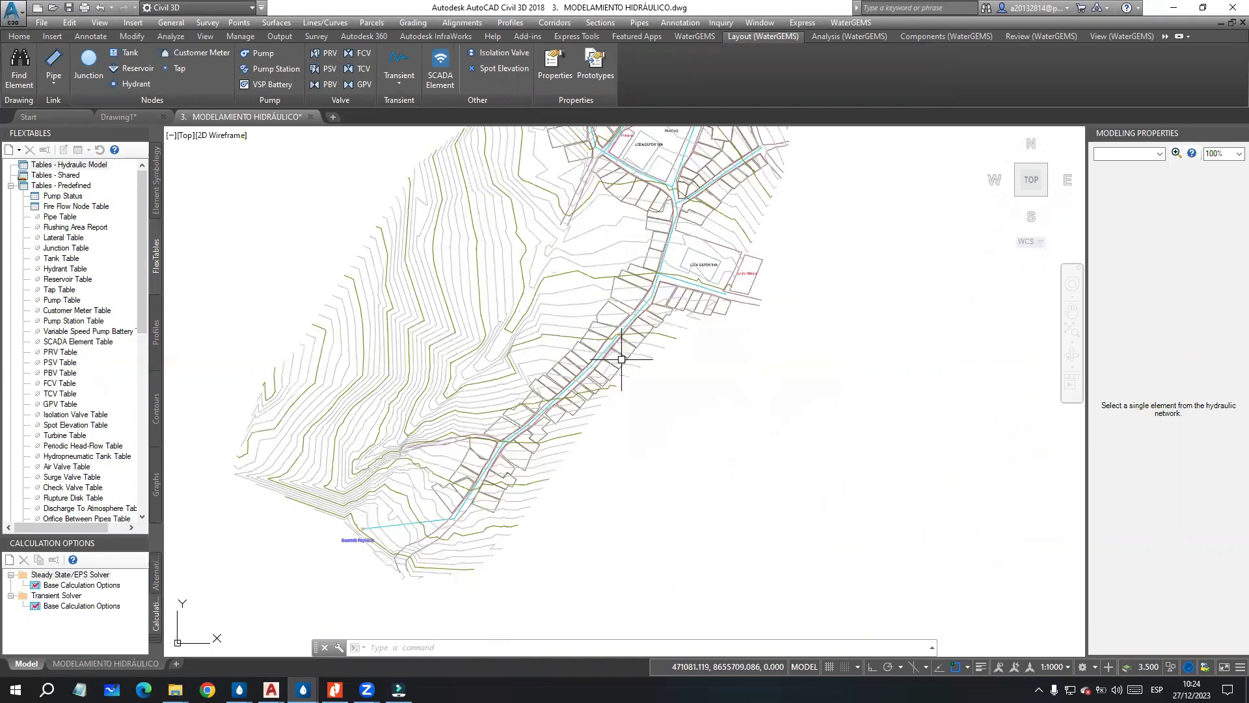
scroll(767, 299, "down", 2)
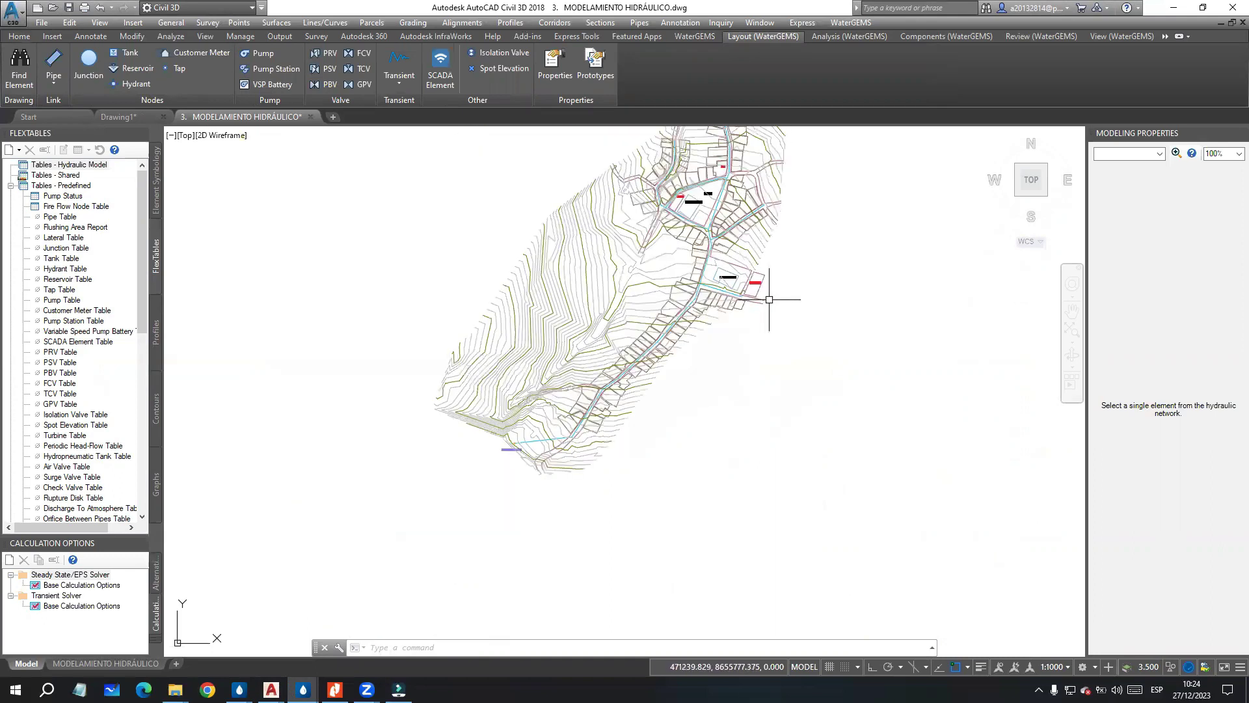
left_click(130, 55)
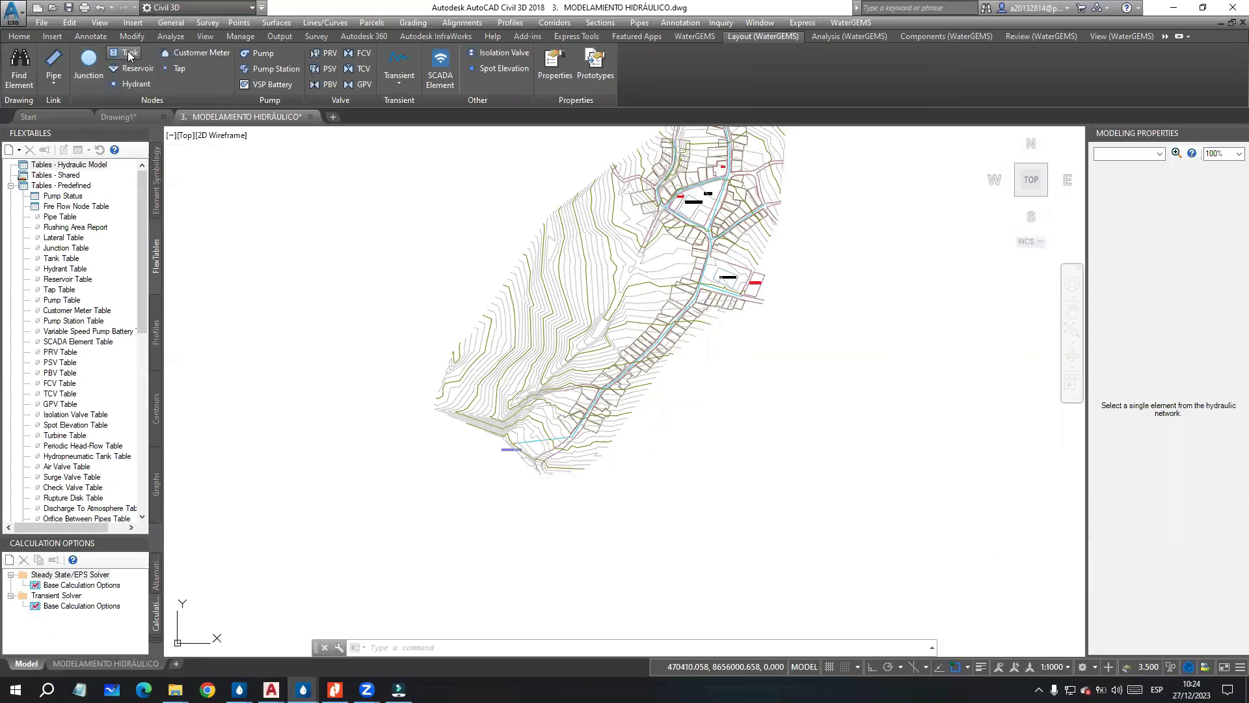
scroll(441, 269, "up", 4)
scroll(441, 269, "up", 3)
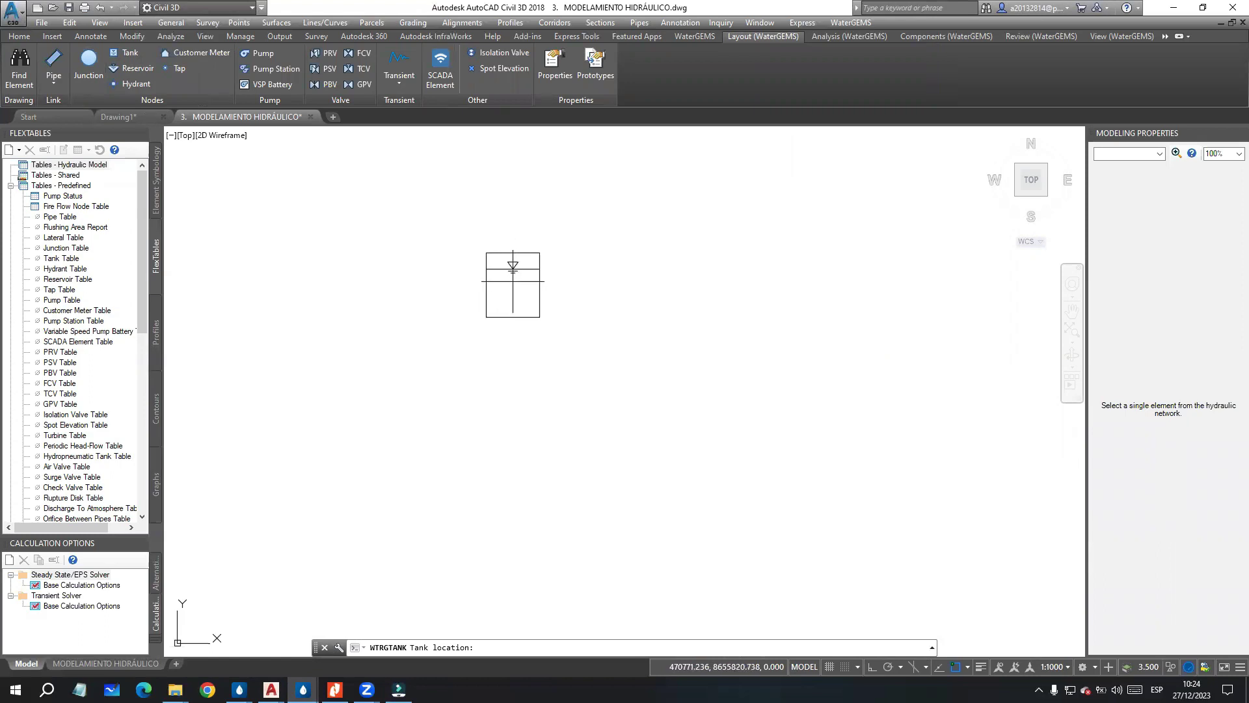
scroll(382, 218, "down", 5)
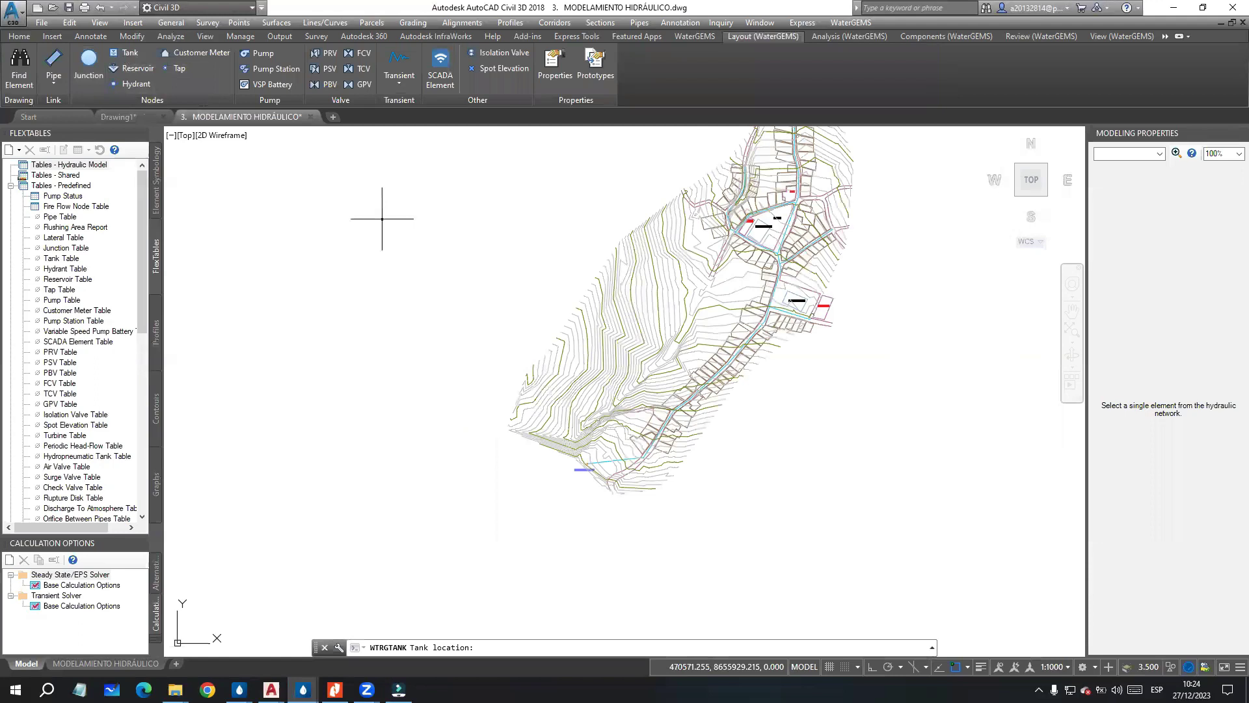
scroll(594, 496, "up", 8)
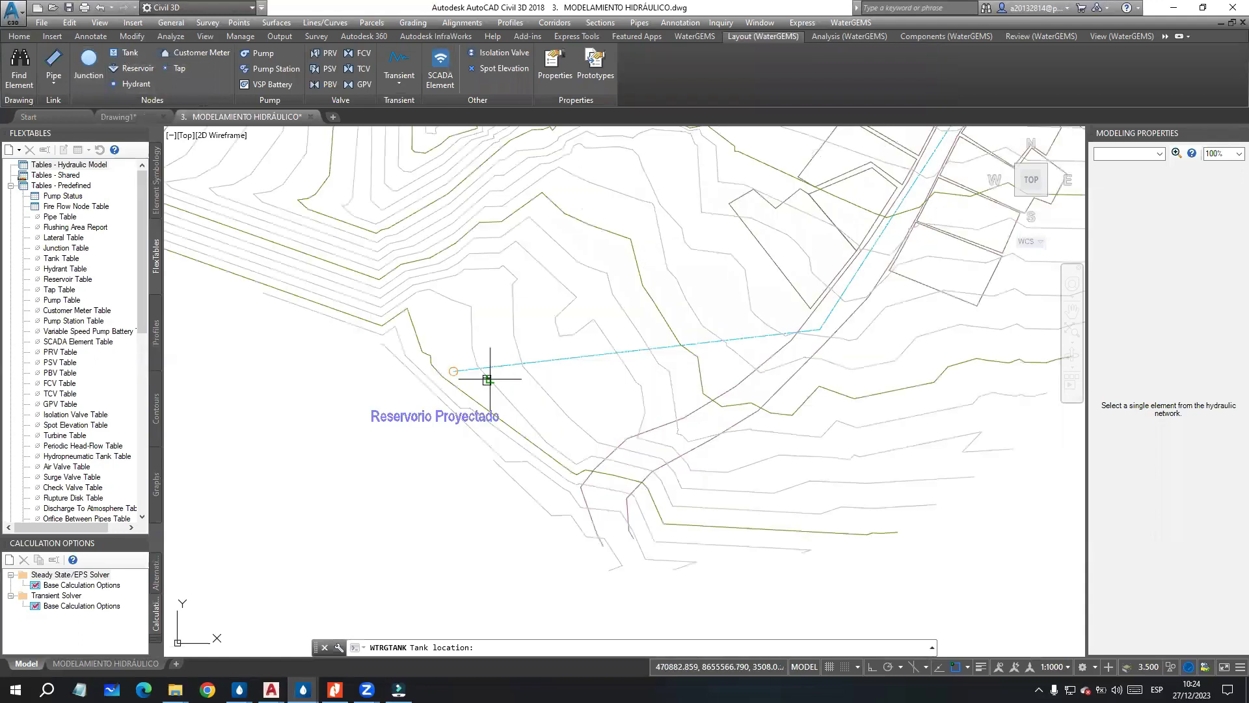
scroll(461, 374, "up", 8)
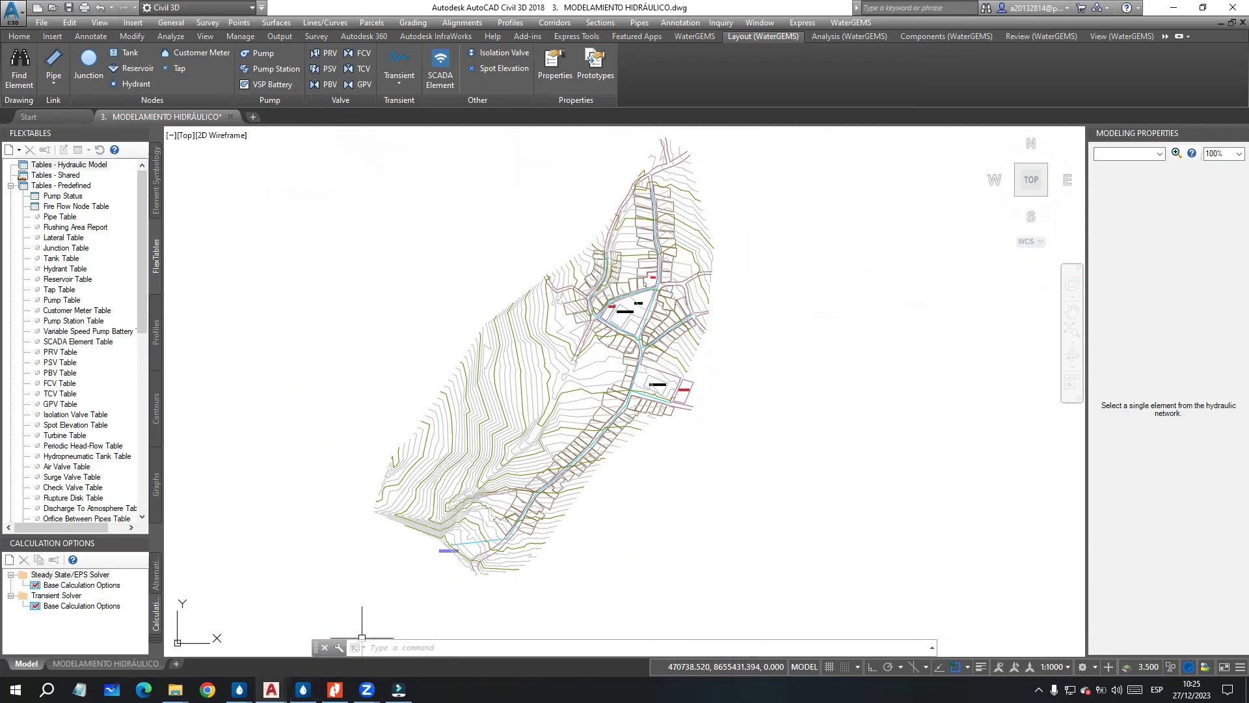
Step: Switch to the standalone WaterGEMS model Untitled1.wtg and look through its review and view commands
mouse_move(240, 690)
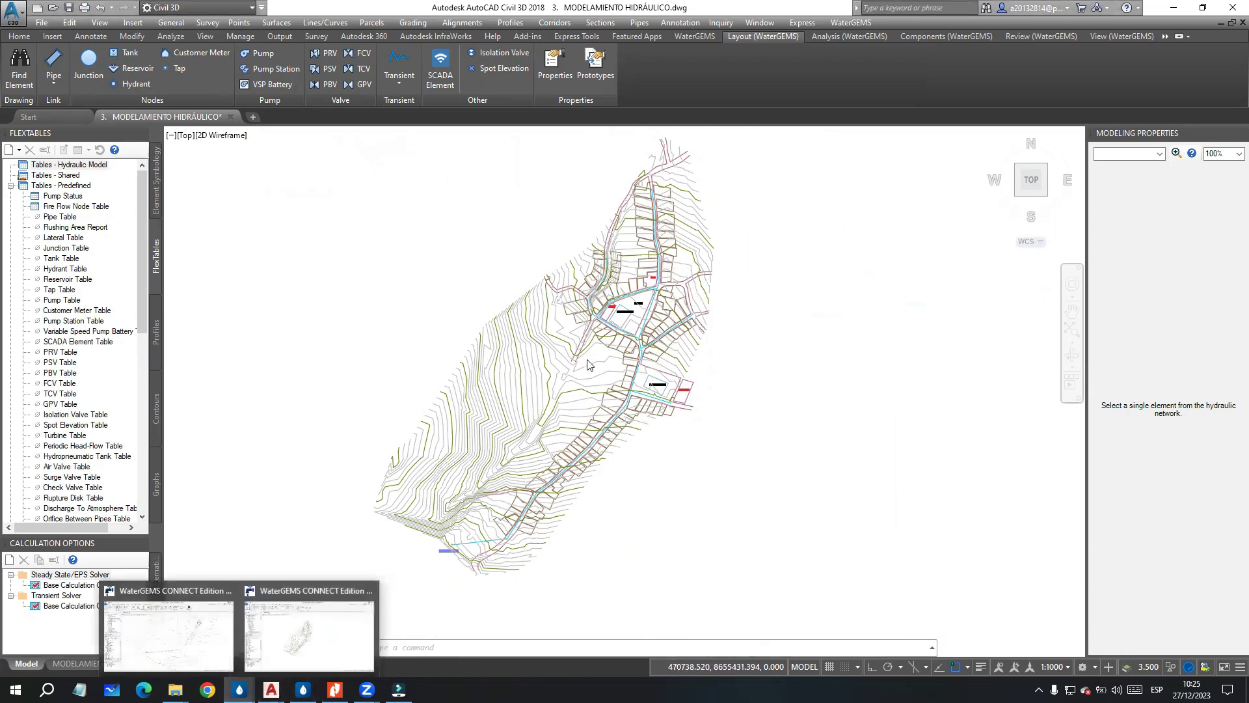
left_click(255, 642)
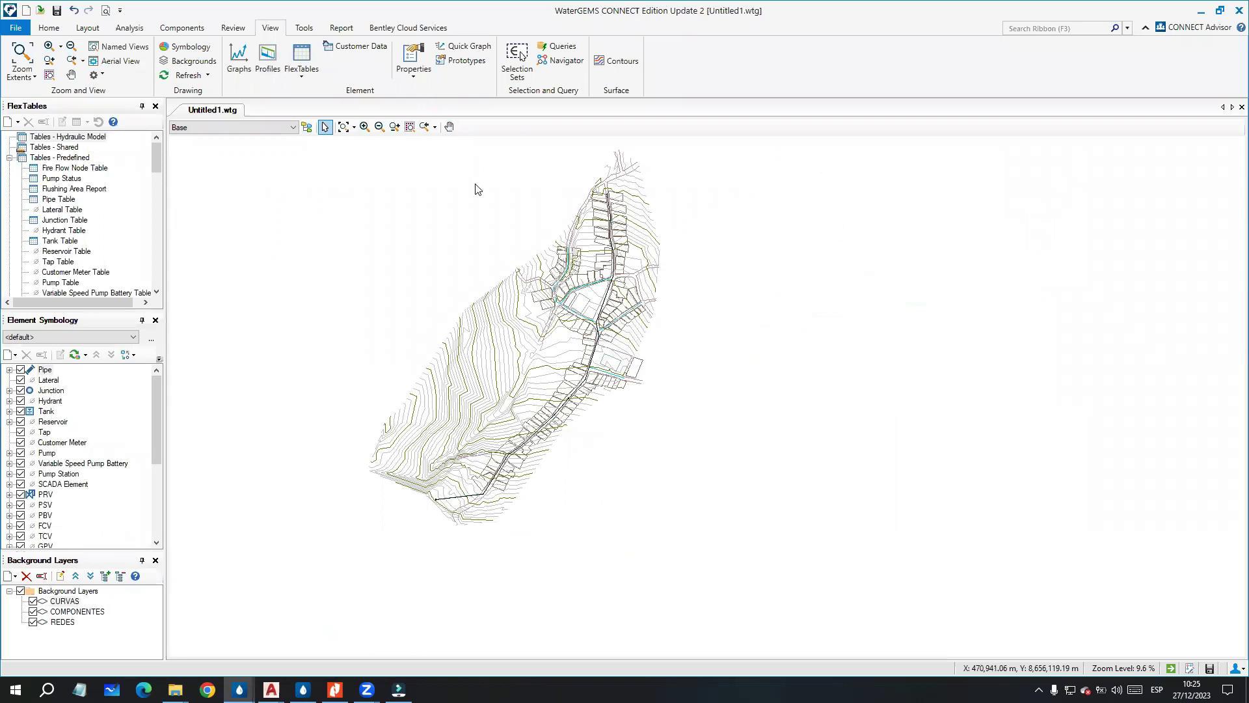
left_click(224, 29)
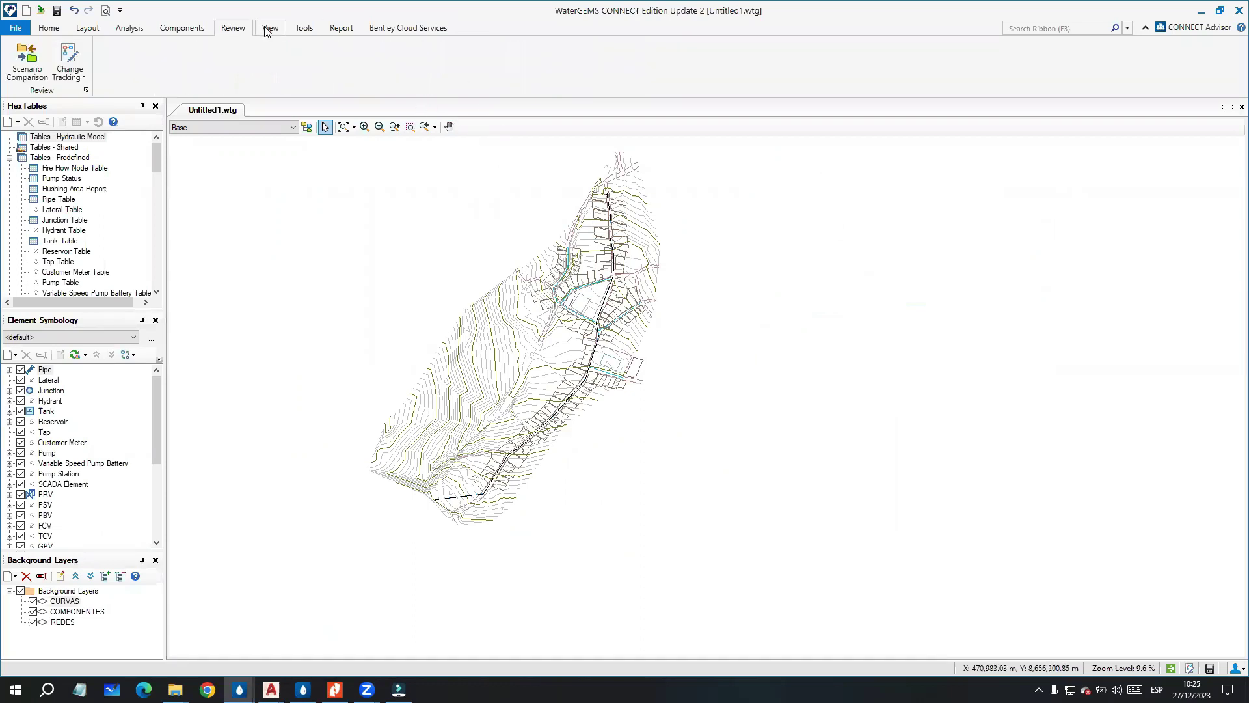
left_click(268, 30)
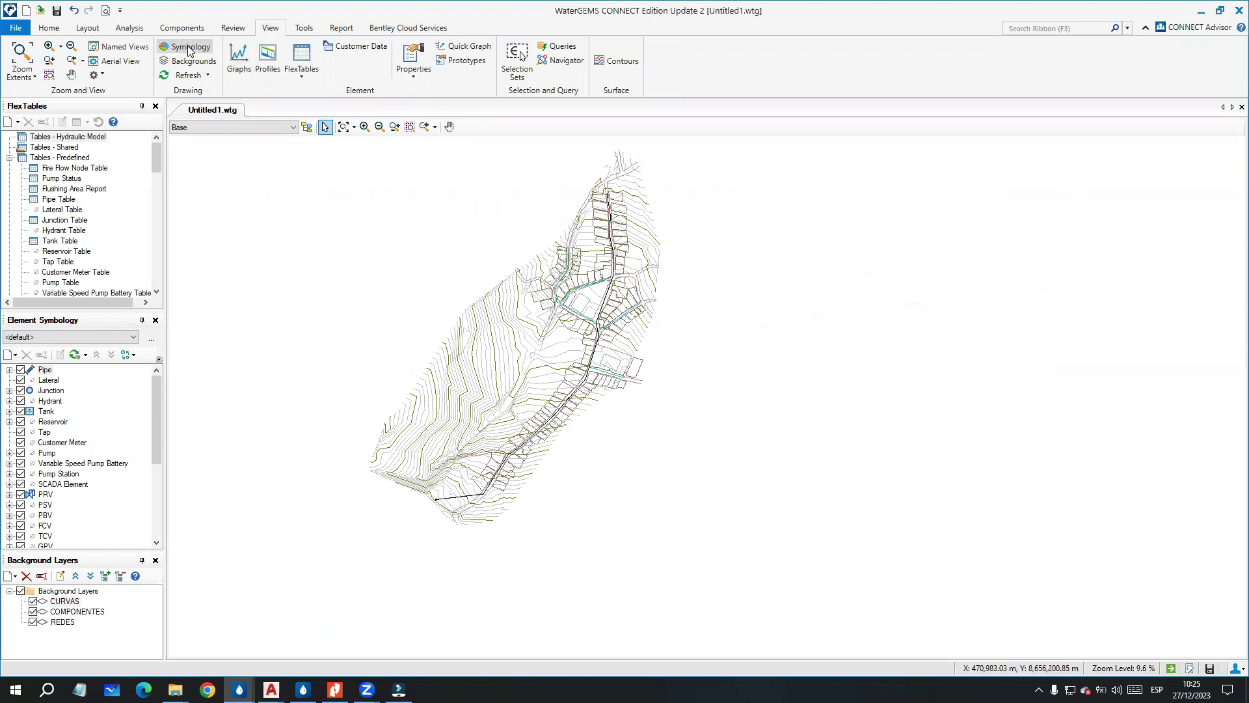
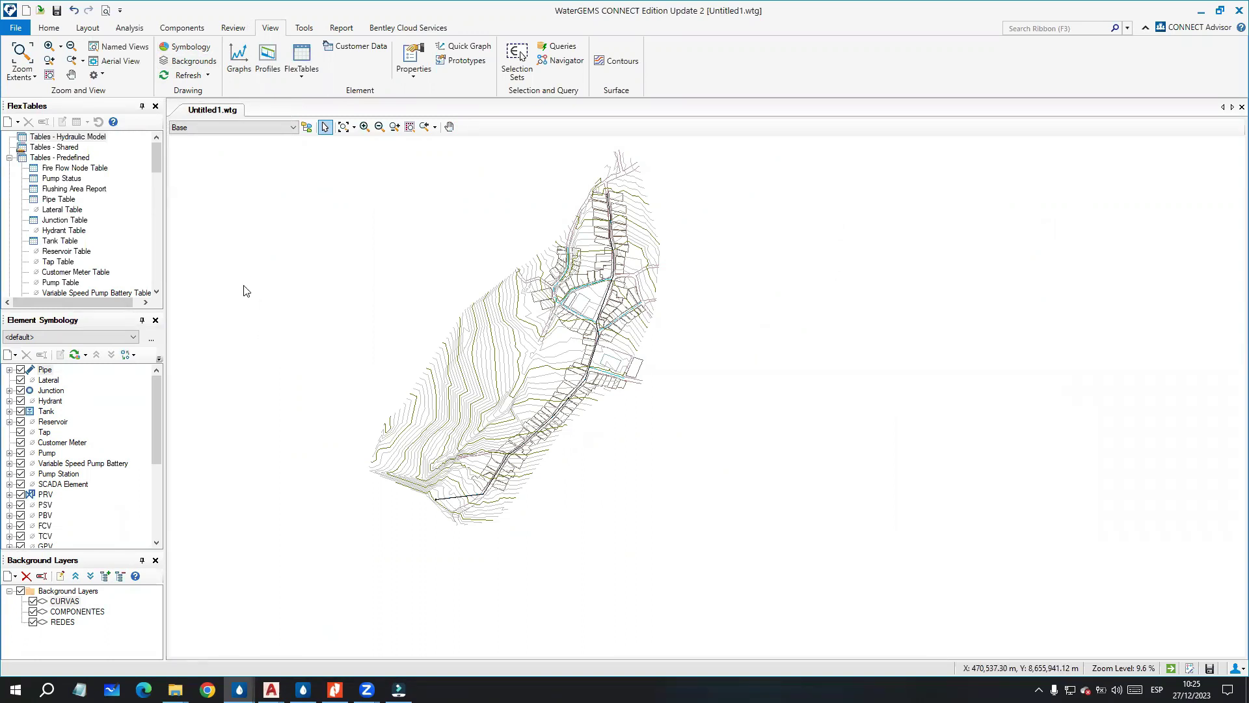
Step: Return to 3. MODELAMIENTO HIDRÁULICO.dwg in Civil 3D and bring up the WaterGEMS Element Symbology list
left_click(335, 689)
left_click(851, 391)
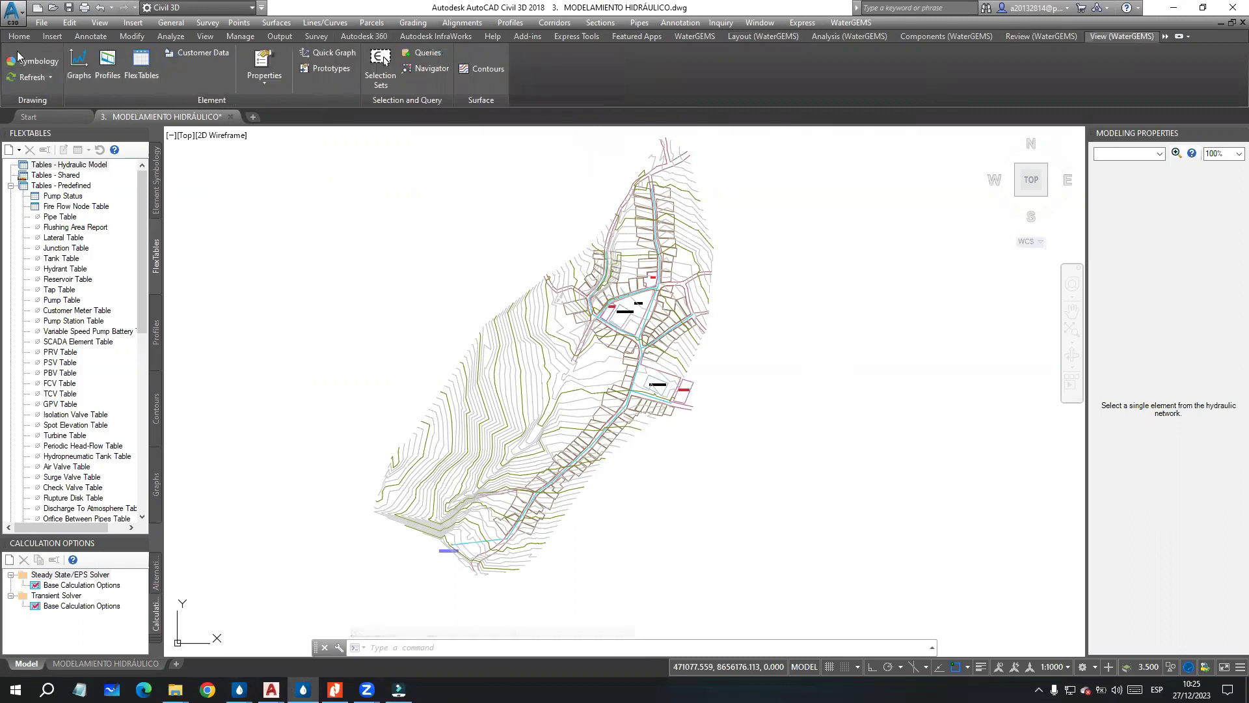
left_click(157, 183)
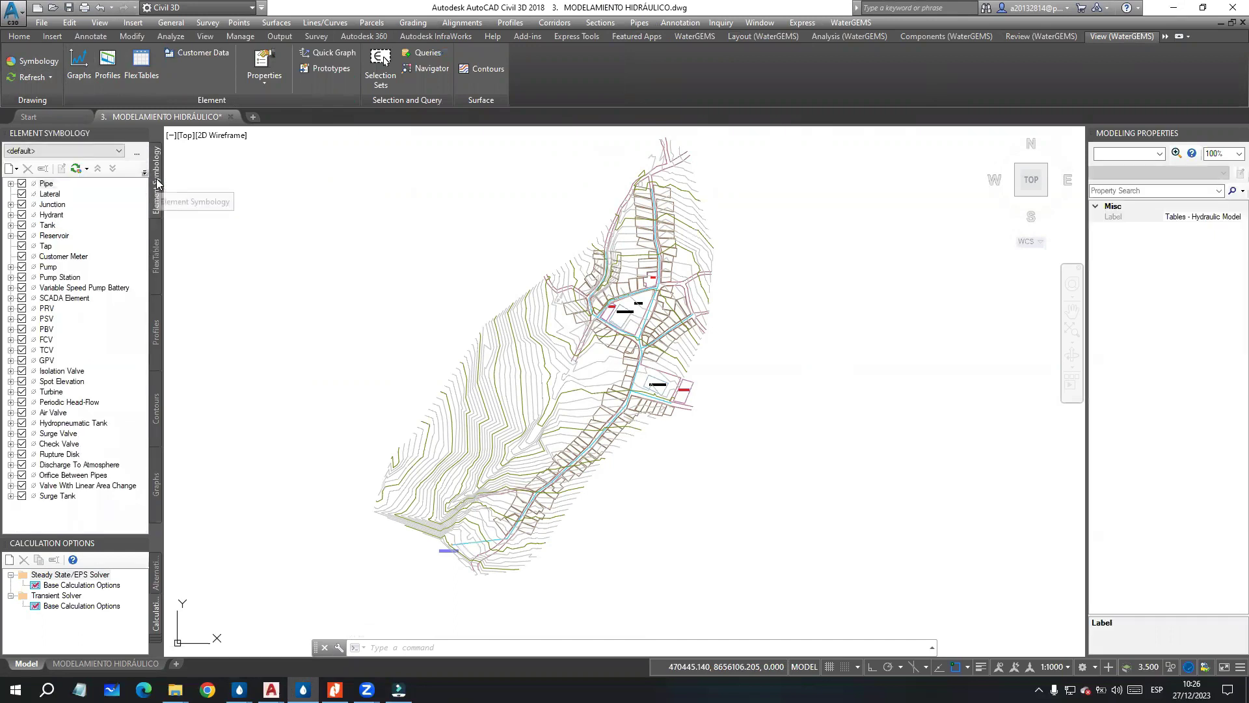
left_click(25, 63)
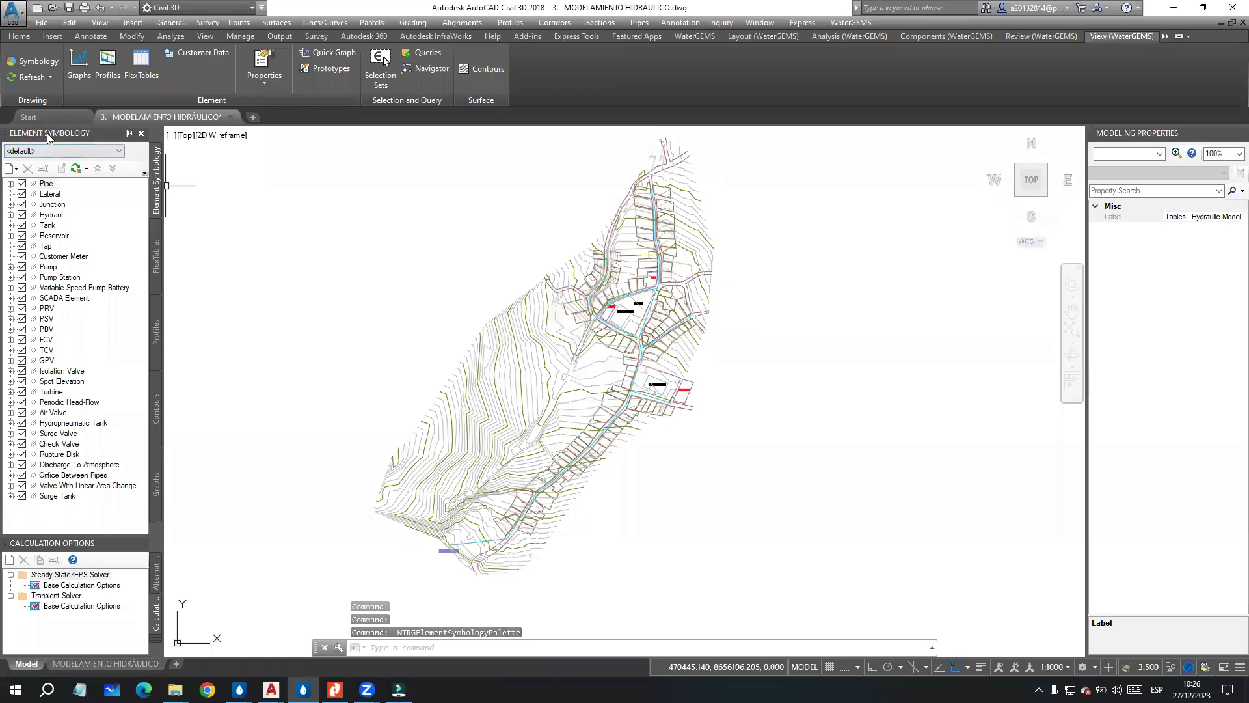
left_click(294, 278)
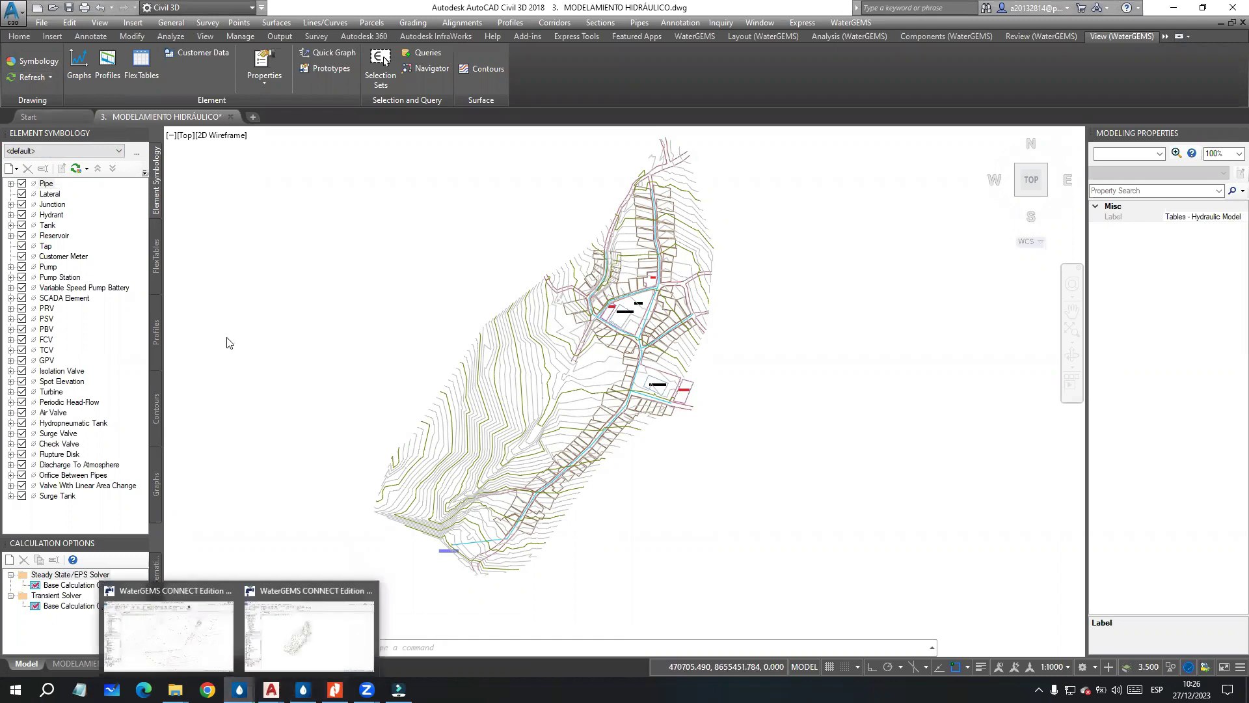
Step: Compare the drawing display commands of the standalone WaterGEMS model Untitled1.wtg with those in Civil 3D
left_click(310, 618)
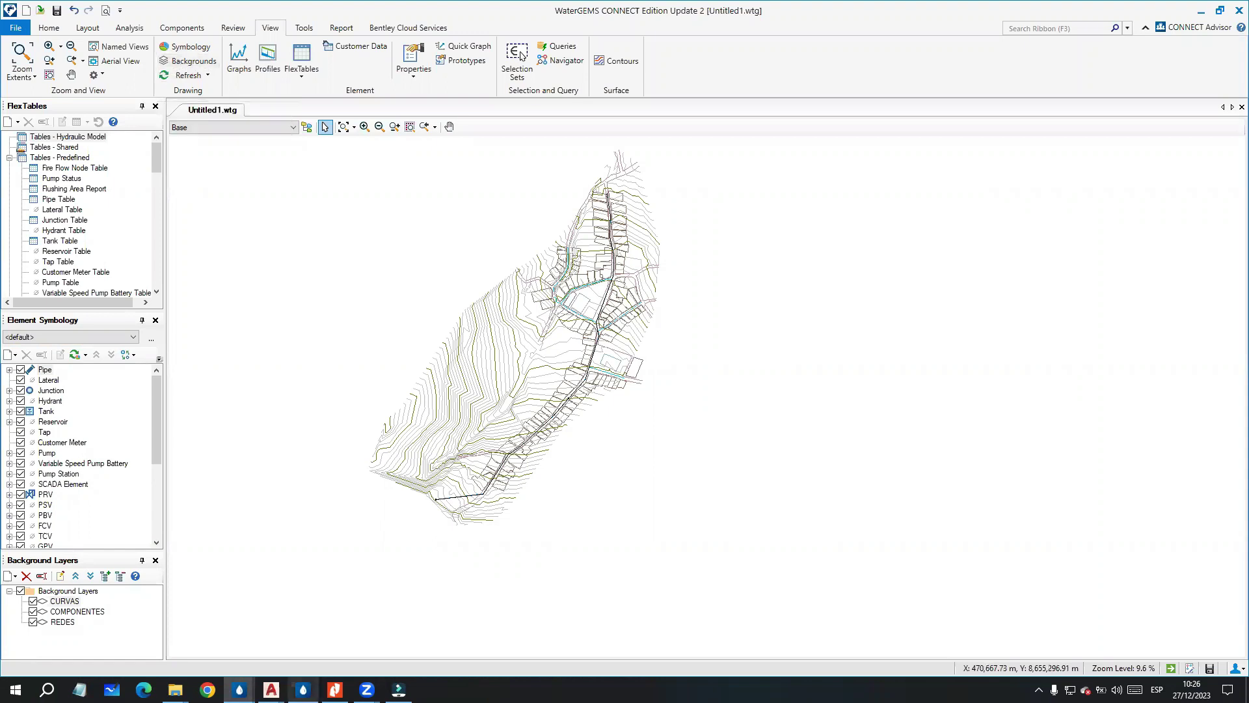
left_click(303, 690)
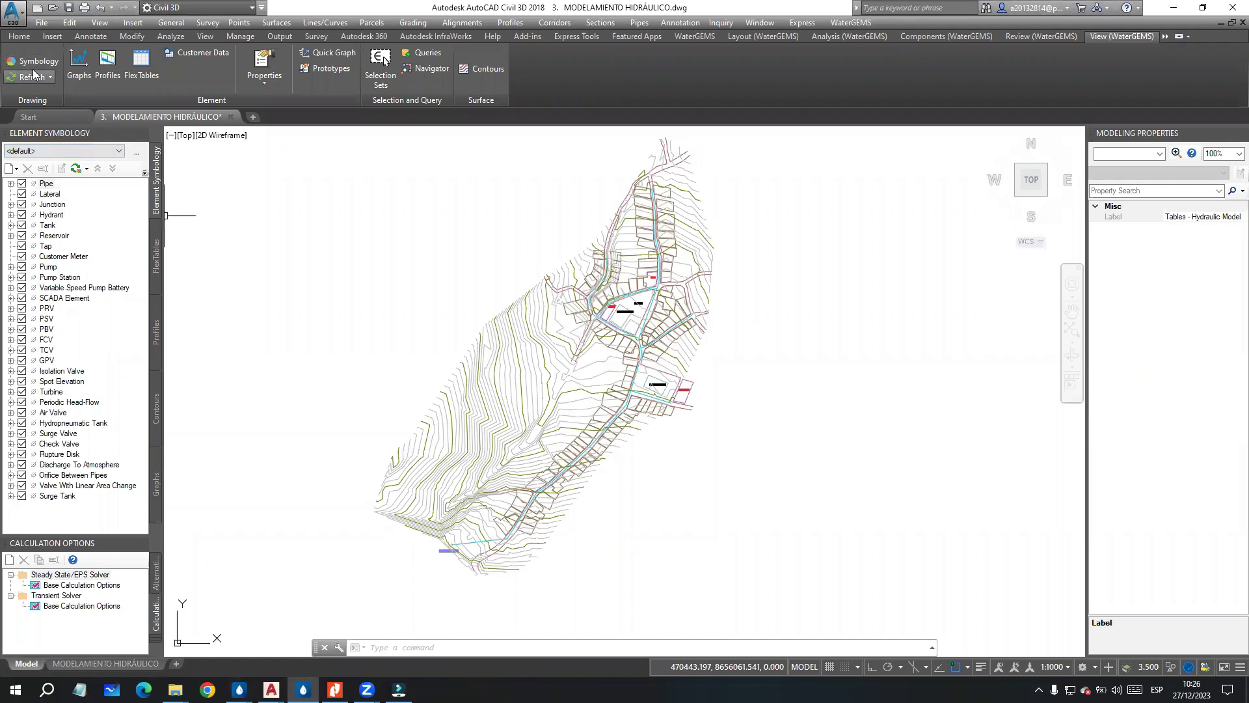
left_click(284, 245)
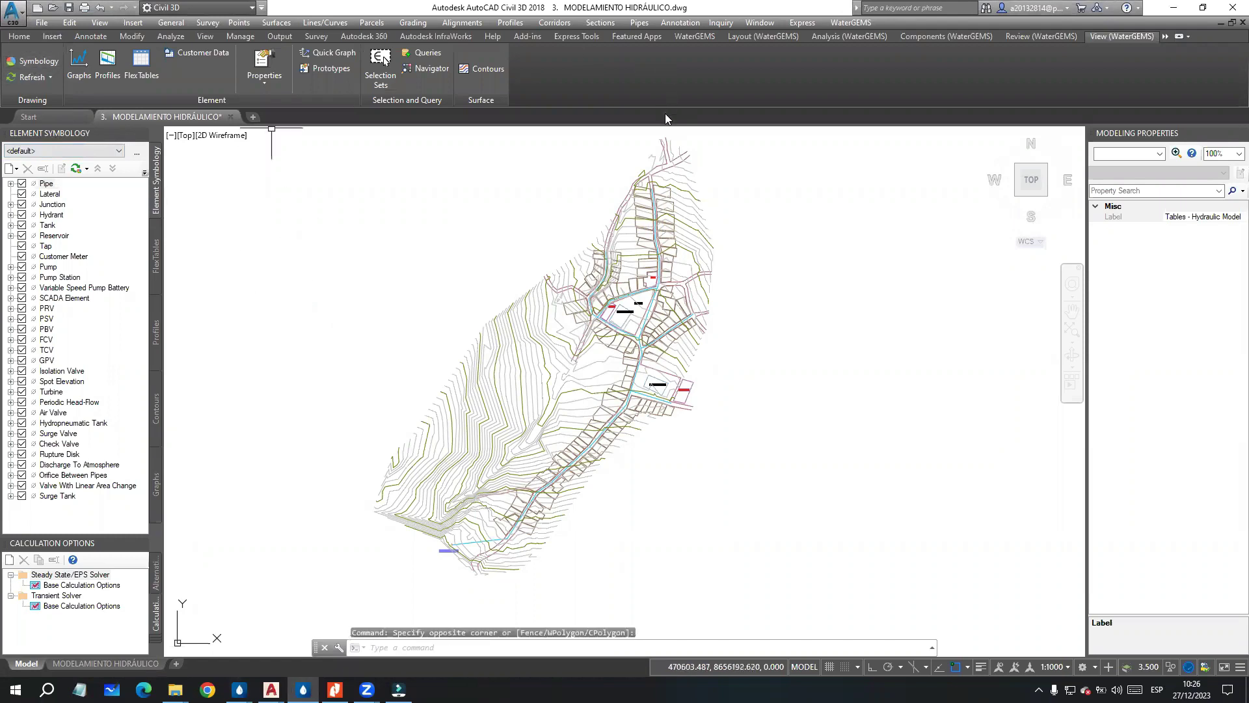
Step: View the labelled network plan of 1. MH DXF.dwg in the other Civil 3D session and return to 3. MODELAMIENTO HIDRÁULICO.dwg
mouse_move(821, 354)
middle_mouse_down()
mouse_move(772, 394)
mouse_move(810, 372)
mouse_move(822, 342)
middle_mouse_up()
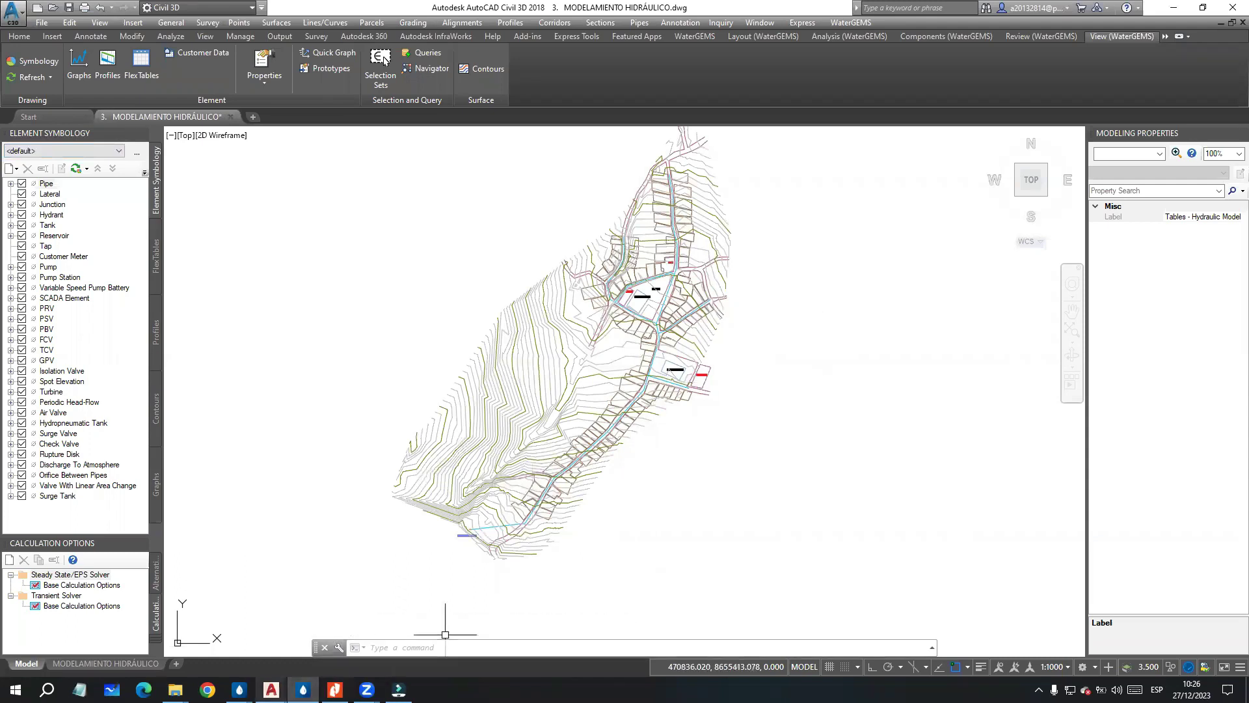
left_click(271, 689)
left_click(341, 634)
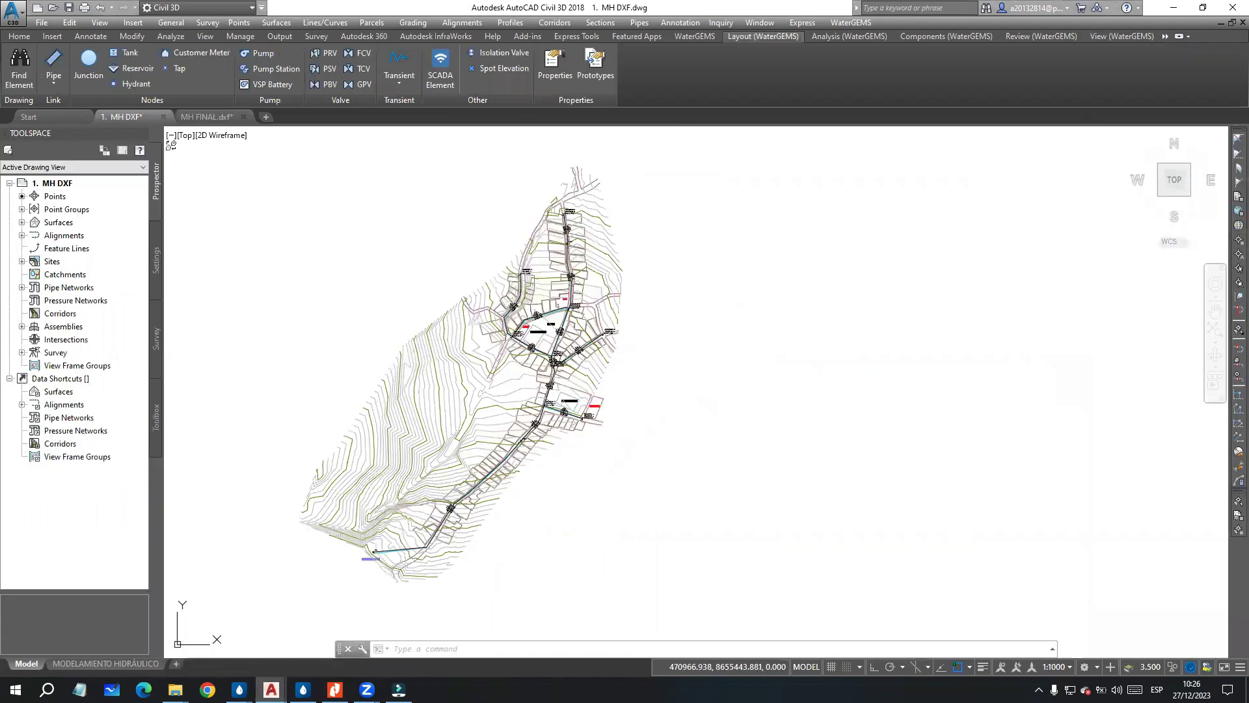
mouse_move(271, 690)
left_click(254, 642)
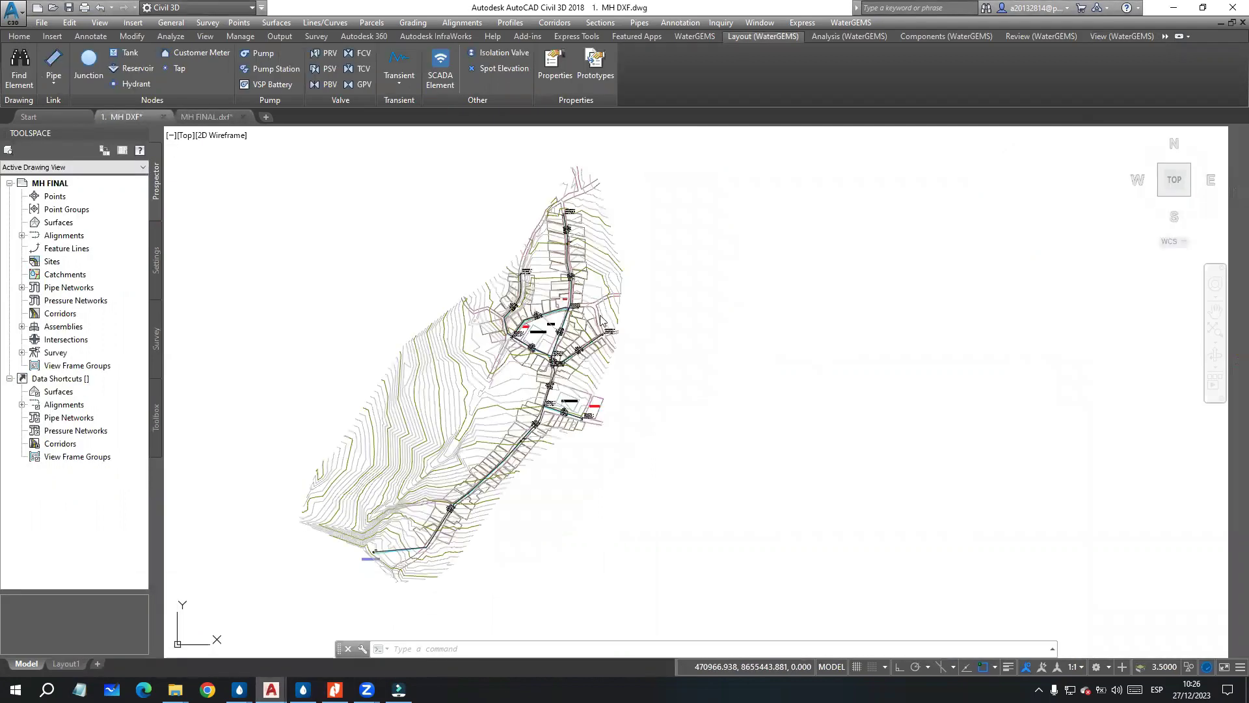
left_click(751, 349)
left_click(709, 288)
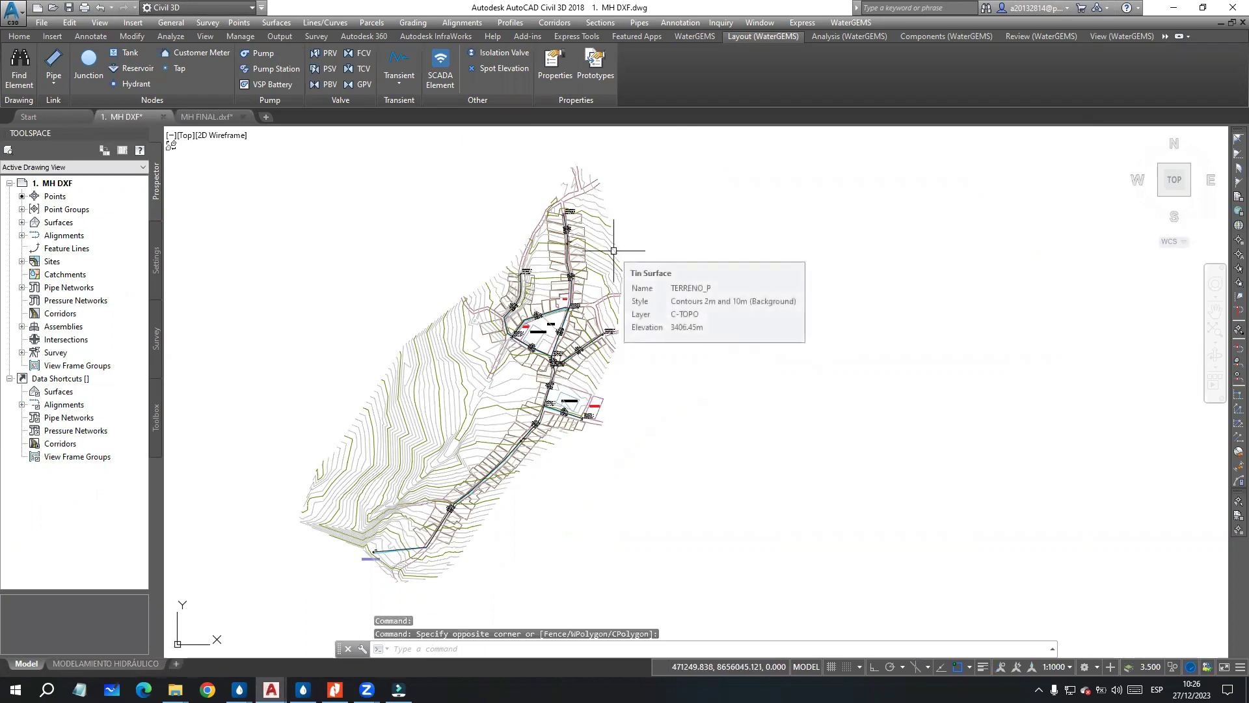
left_click(303, 689)
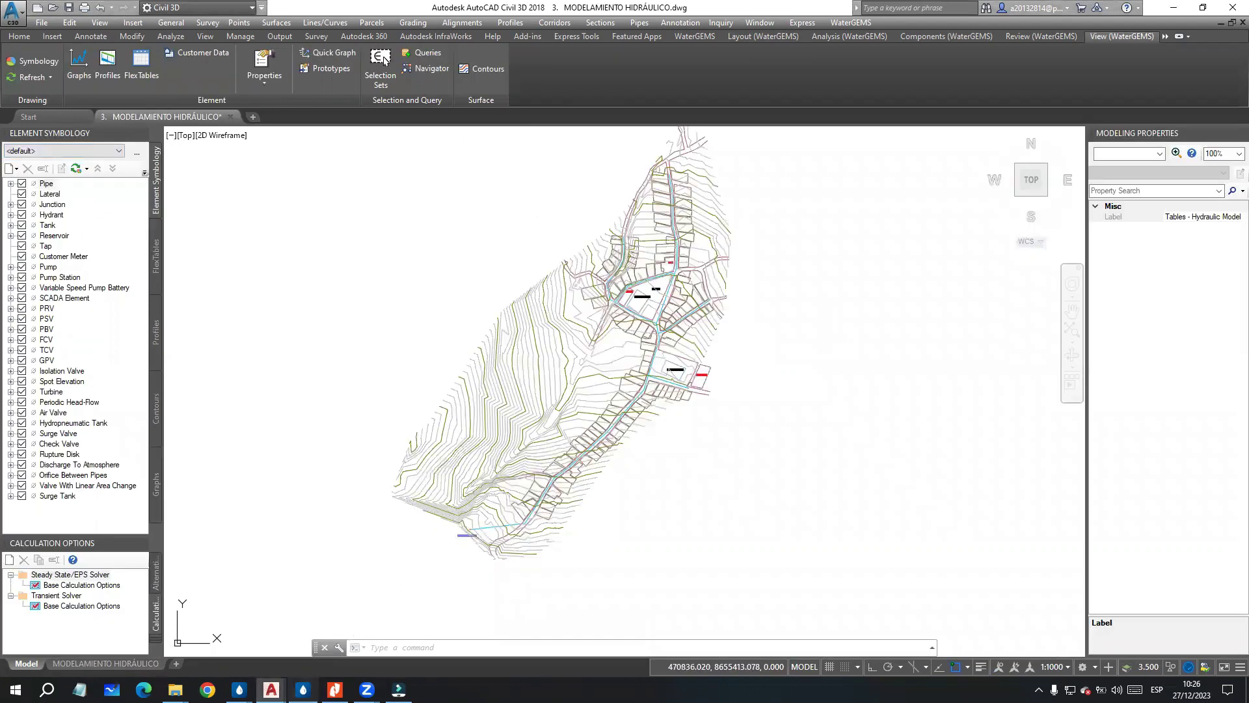
middle_click_drag(722, 300, 655, 330)
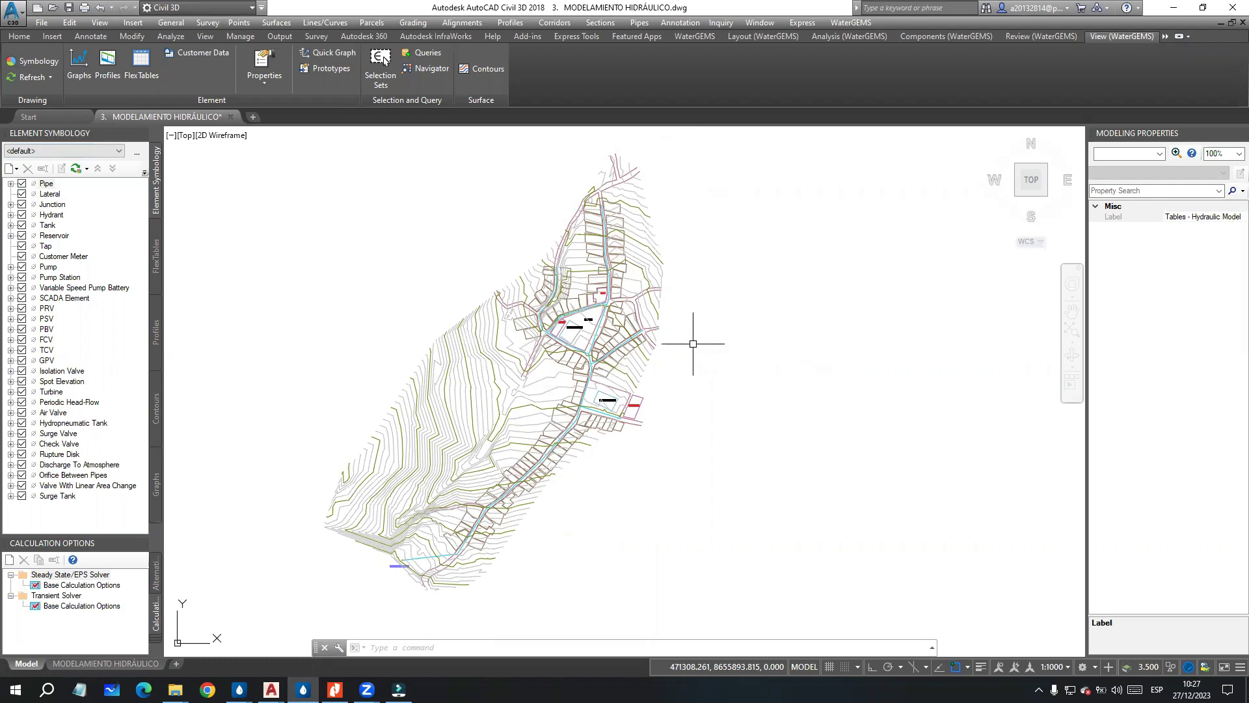
mouse_move(655, 261)
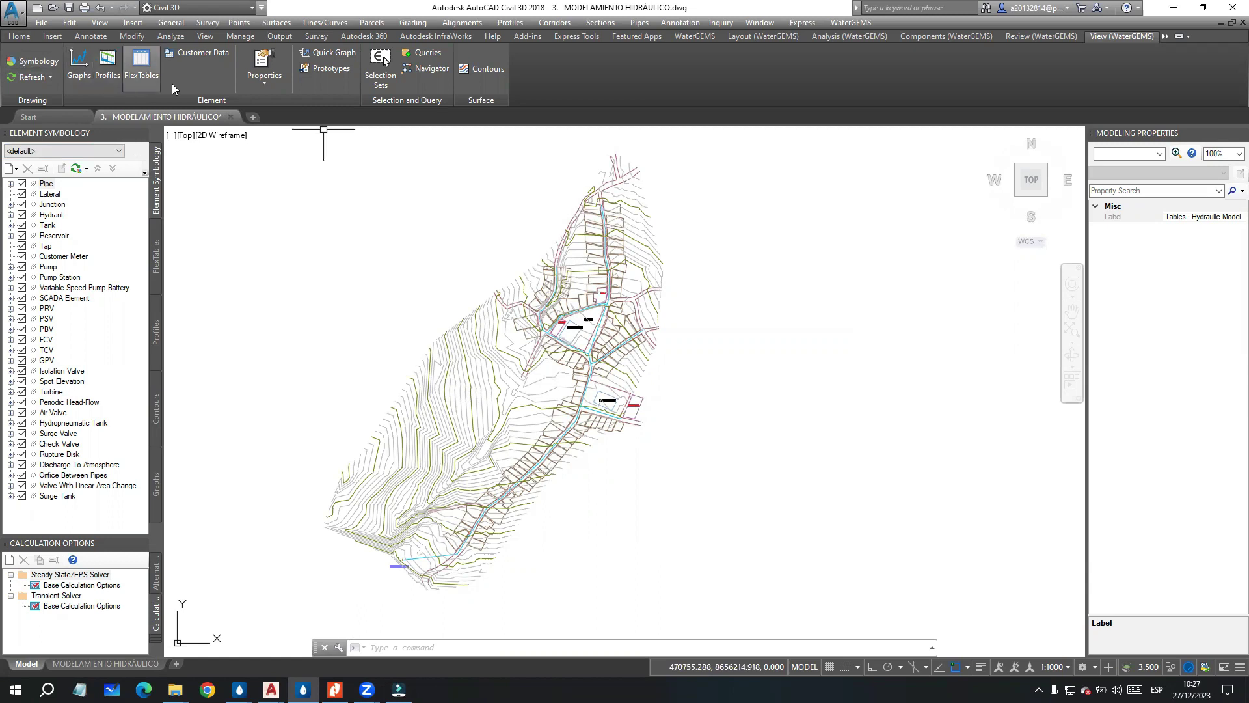
left_click(346, 245)
left_click(307, 213)
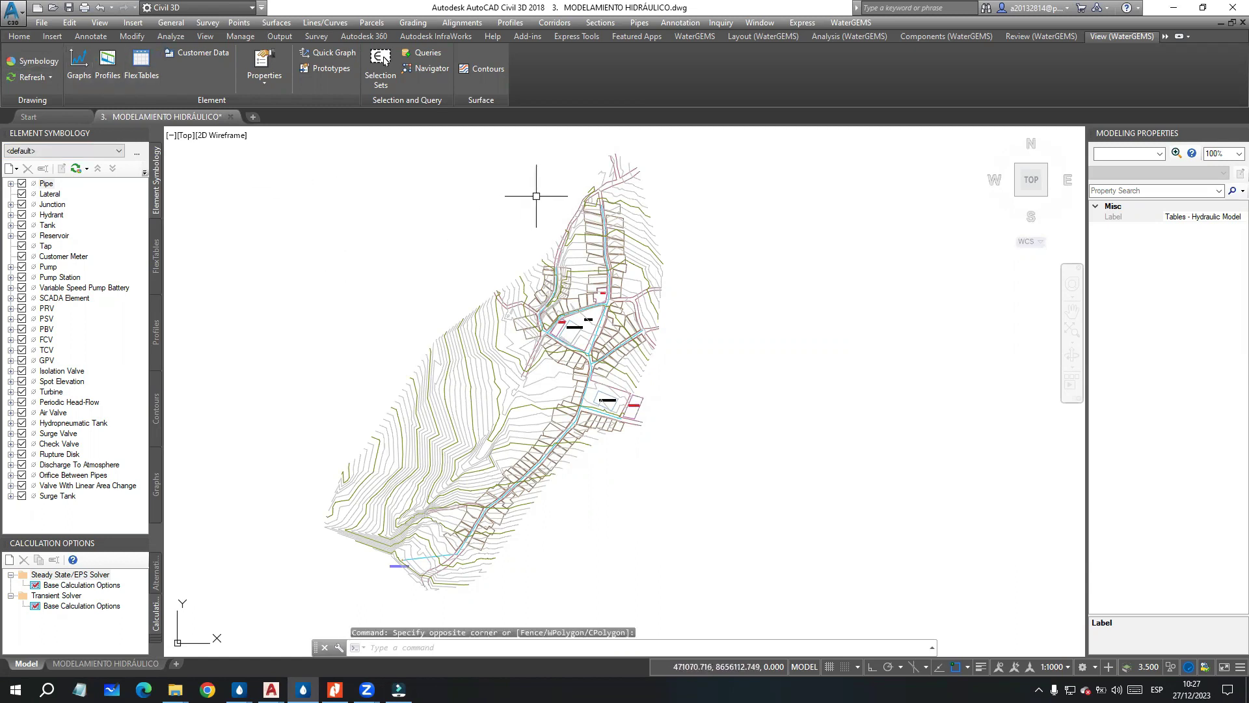
middle_click_drag(756, 330, 750, 324)
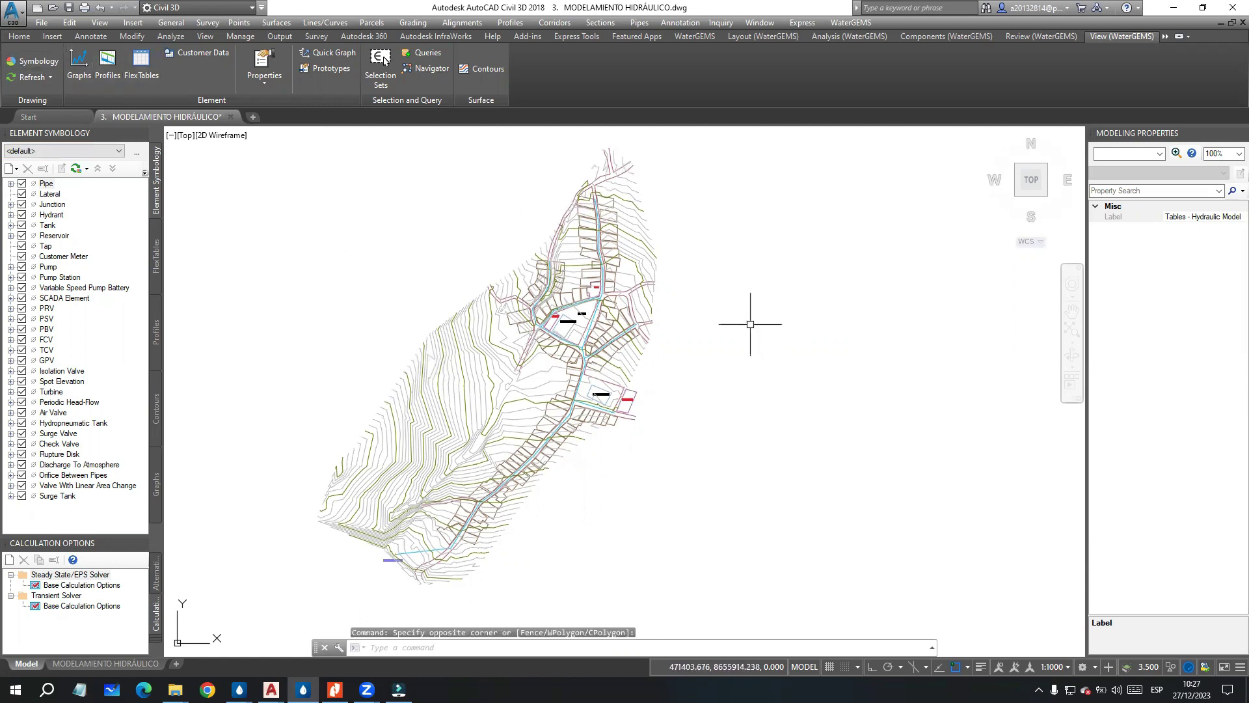
left_click(758, 396)
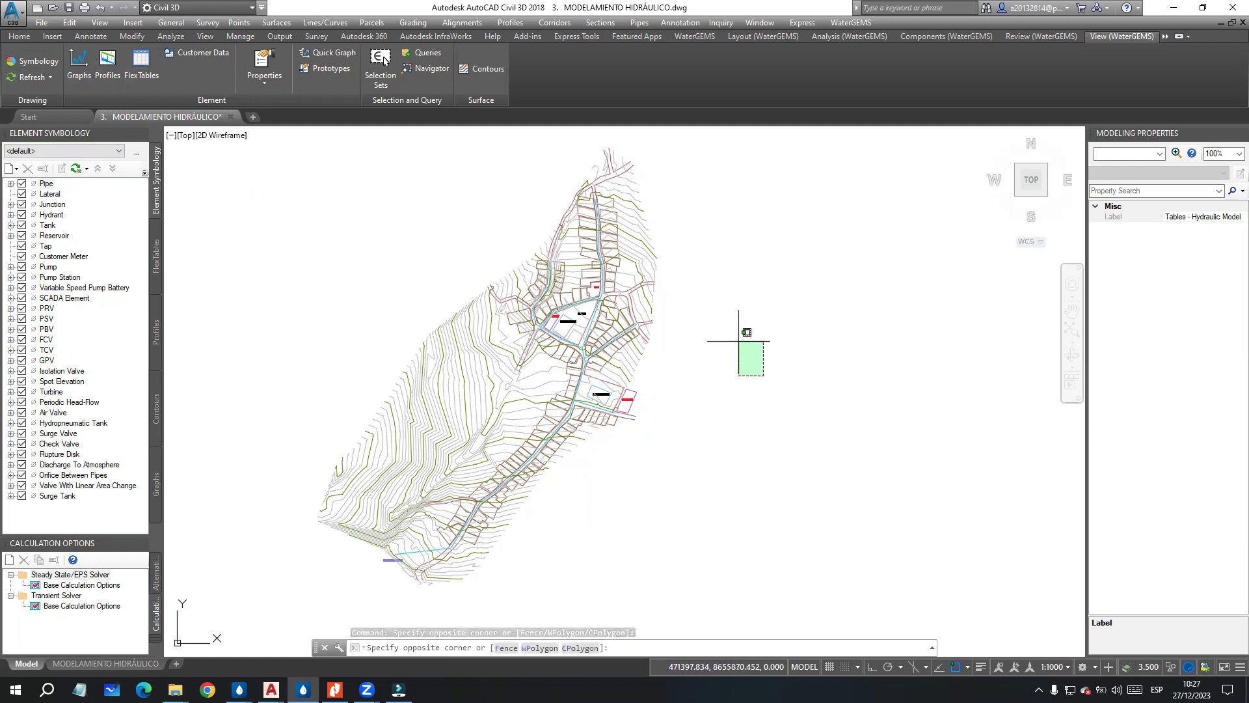
left_click(734, 314)
mouse_move(736, 321)
middle_mouse_down()
mouse_move(694, 384)
mouse_move(722, 347)
mouse_move(749, 351)
middle_mouse_up()
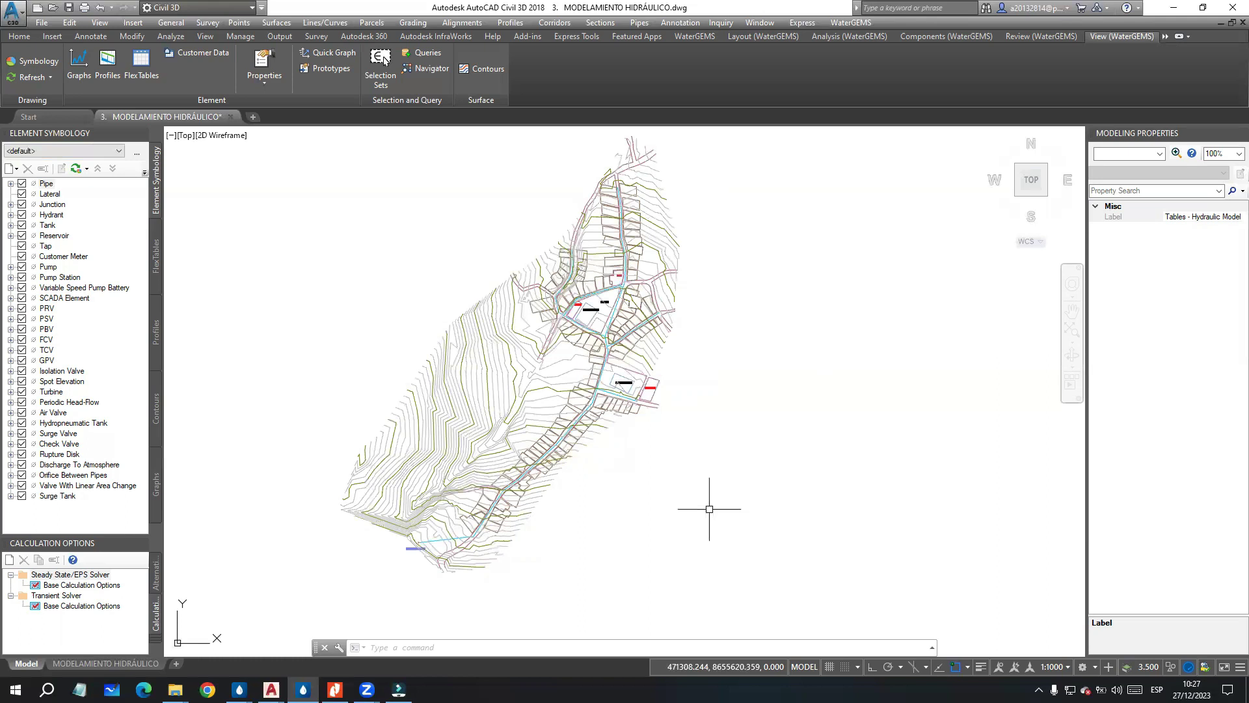
left_click(715, 335)
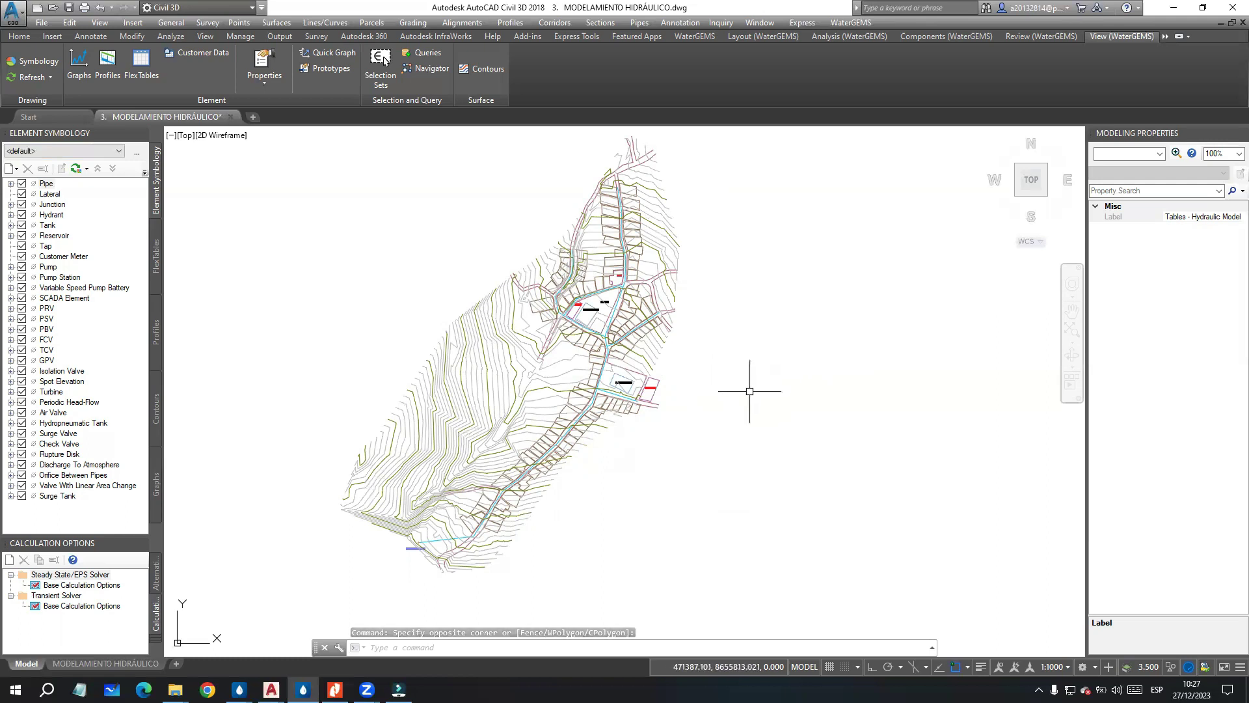
middle_click_drag(748, 380, 739, 345)
scroll(473, 517, "up", 2)
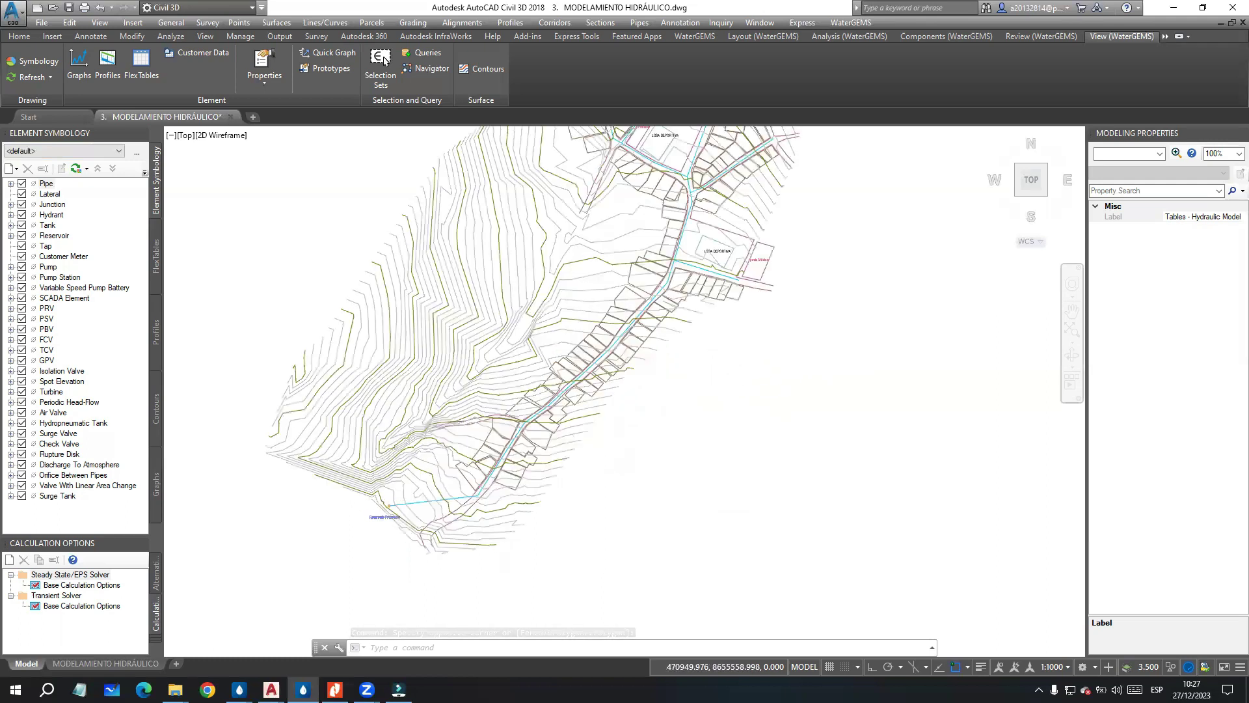
scroll(469, 515, "up", 2)
scroll(700, 453, "down", 2)
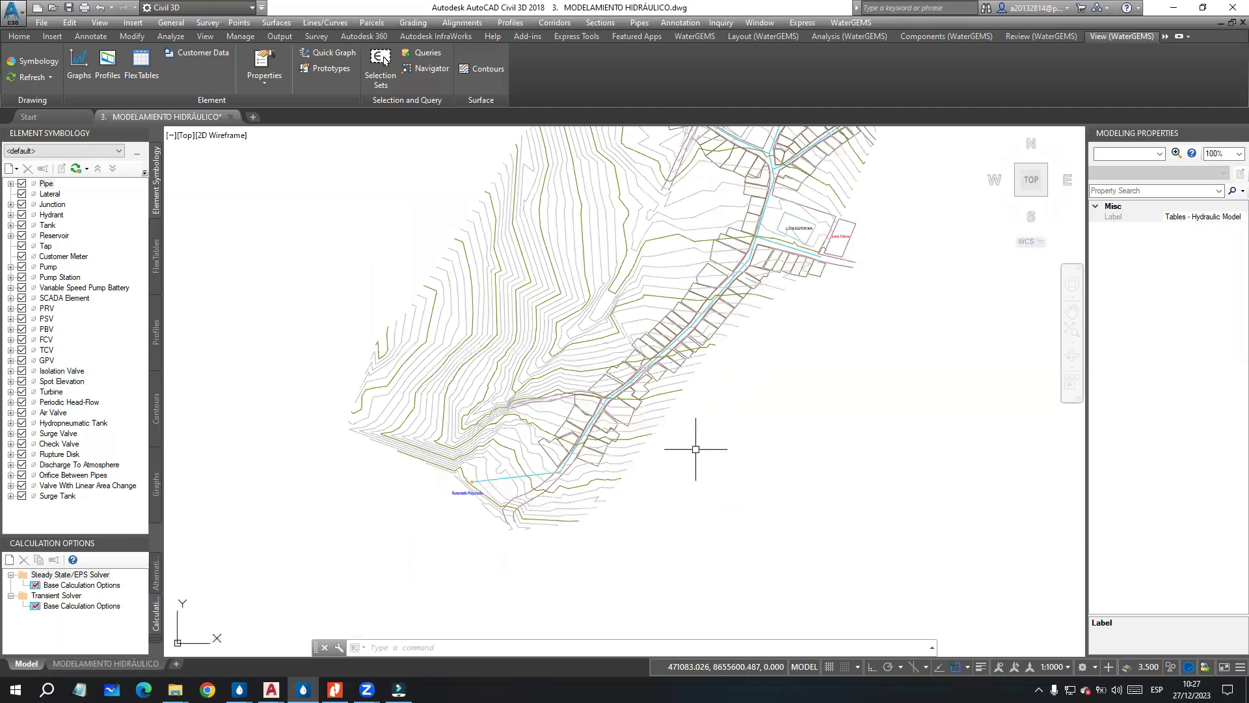
middle_click_drag(695, 449, 609, 490)
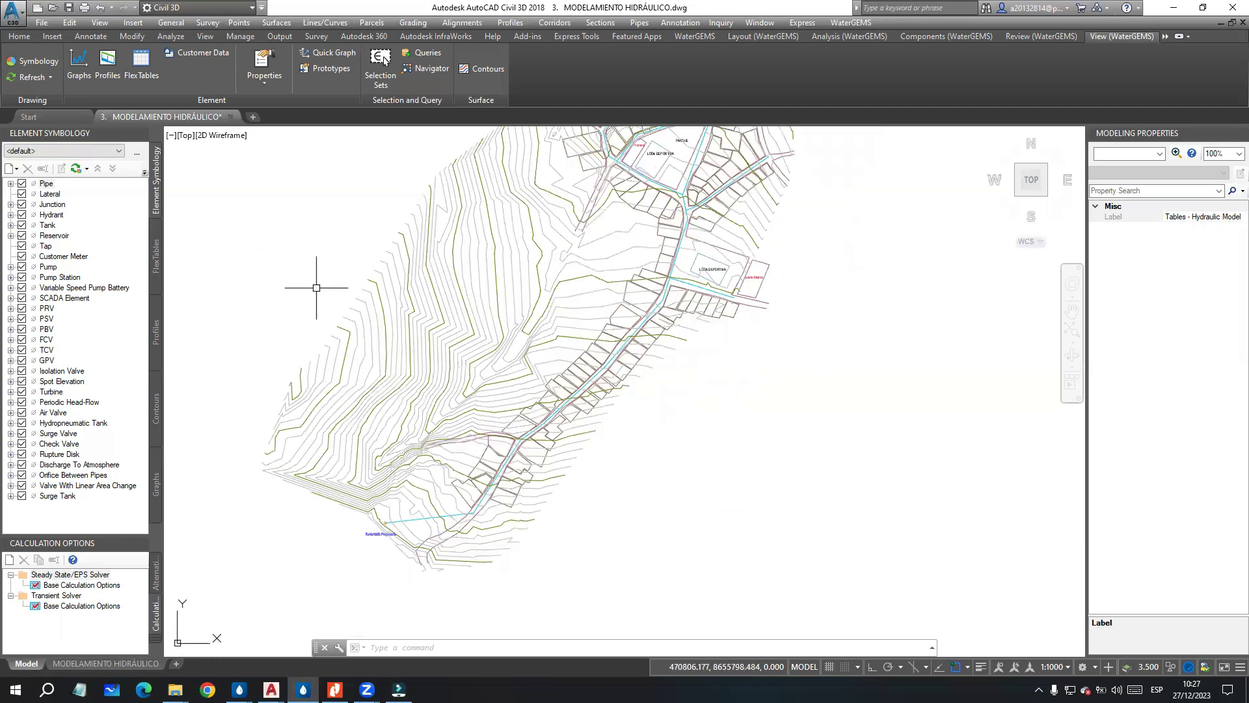
Step: View tank T-1 and its outgoing pipe in the standalone WaterGEMS model MODELO_01.wtg, and return to the Civil 3D drawing
left_click(239, 690)
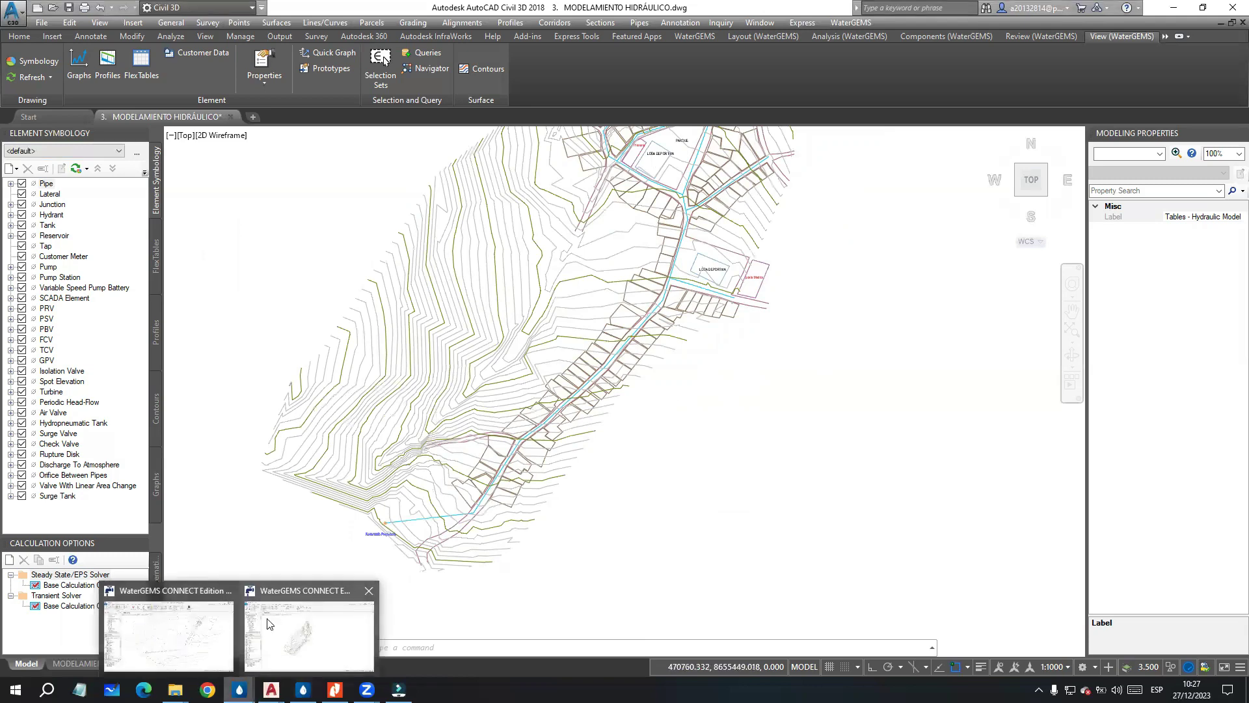
left_click(195, 624)
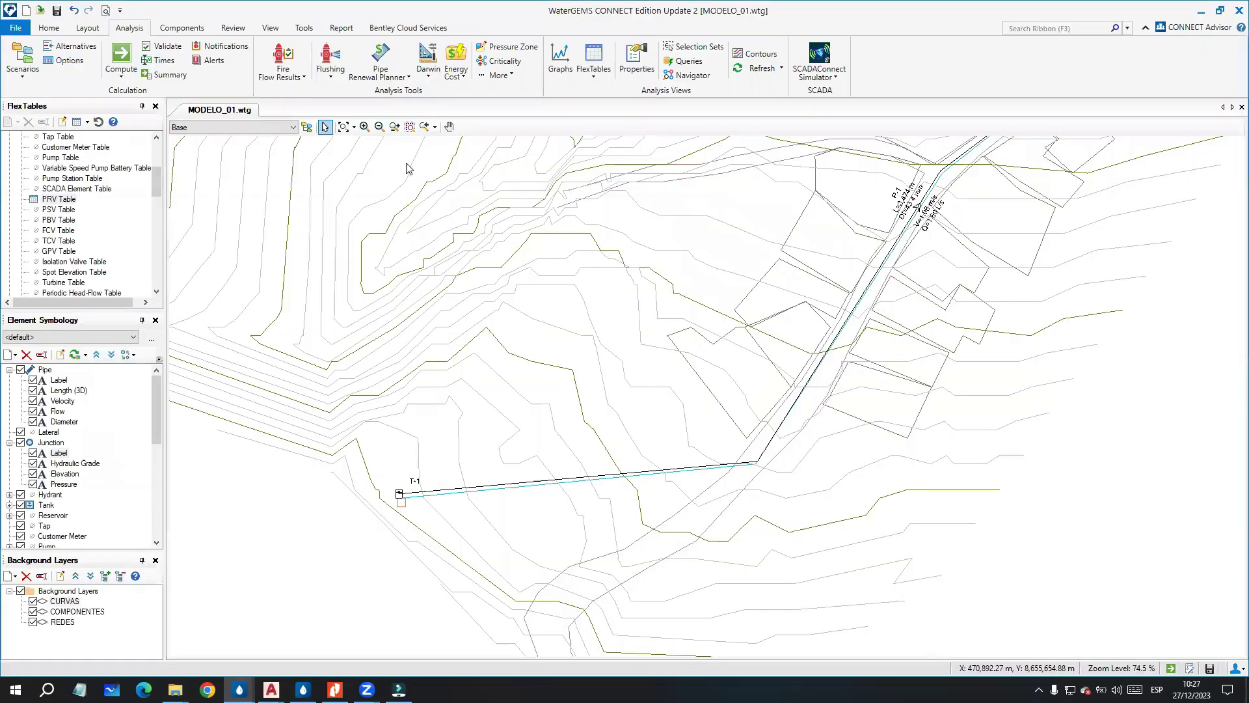
left_click(1201, 11)
left_click(806, 416)
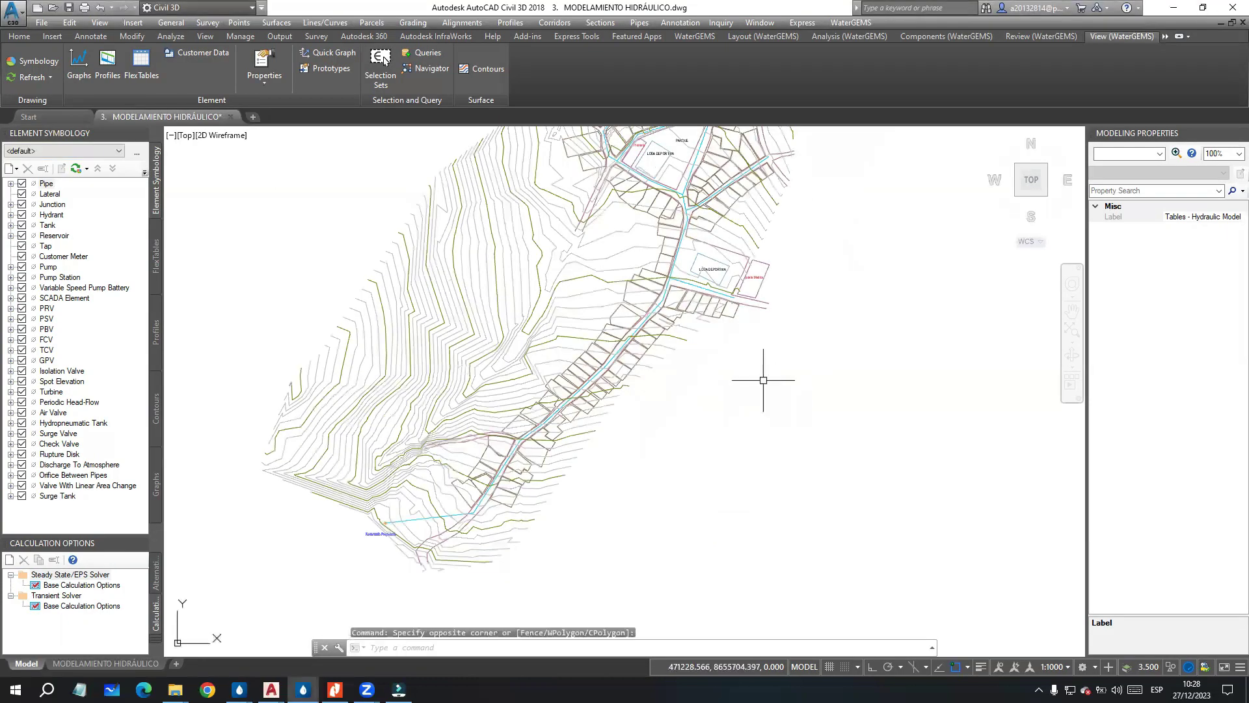
Step: Examine the A - DISTRIBUCIÓN polyline where it starts at the Reservorio Proyectado circle
scroll(767, 419, "down", 2)
scroll(750, 441, "up", 2)
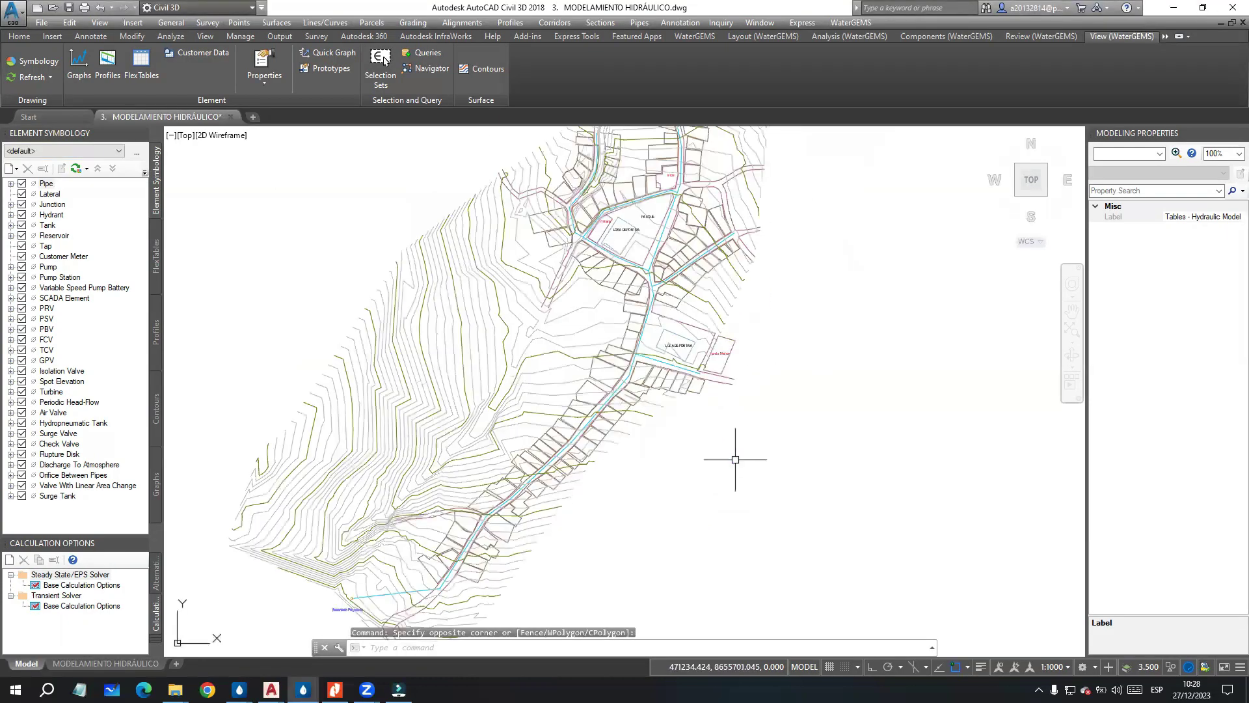
mouse_move(735, 459)
middle_mouse_down()
mouse_move(741, 427)
mouse_move(733, 451)
mouse_move(667, 476)
middle_mouse_up()
scroll(364, 559, "up", 5)
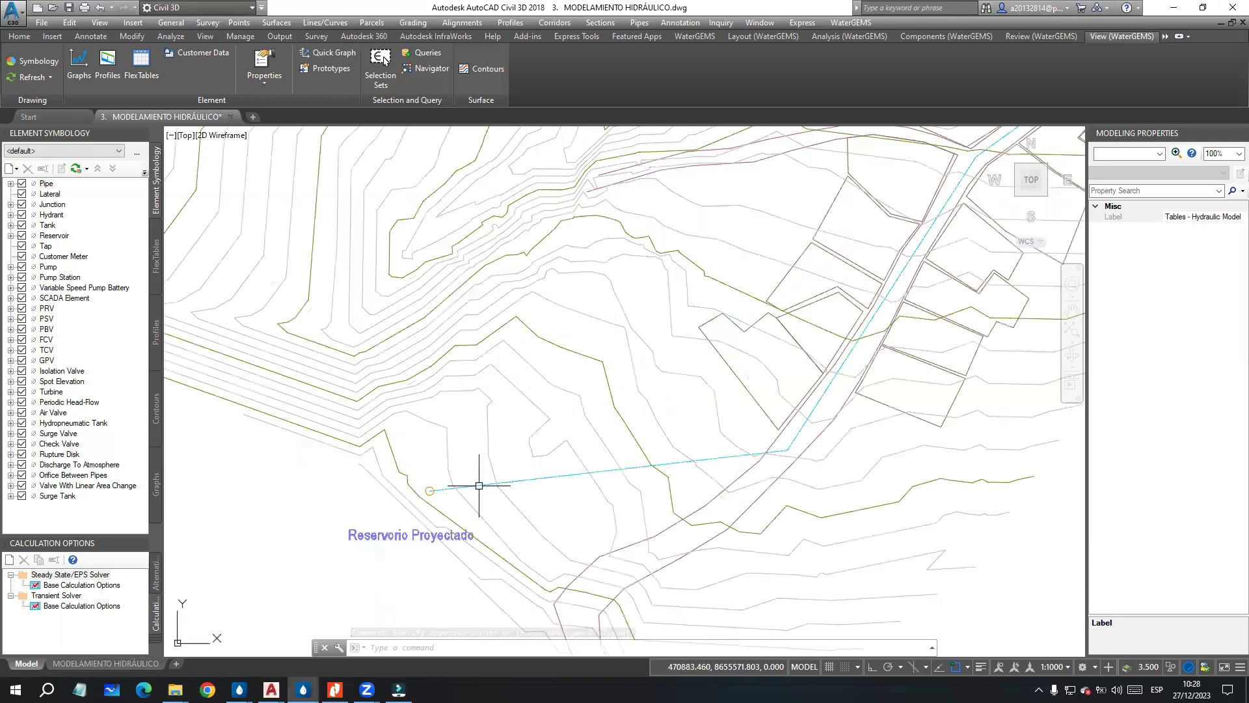
scroll(479, 485, "up", 2)
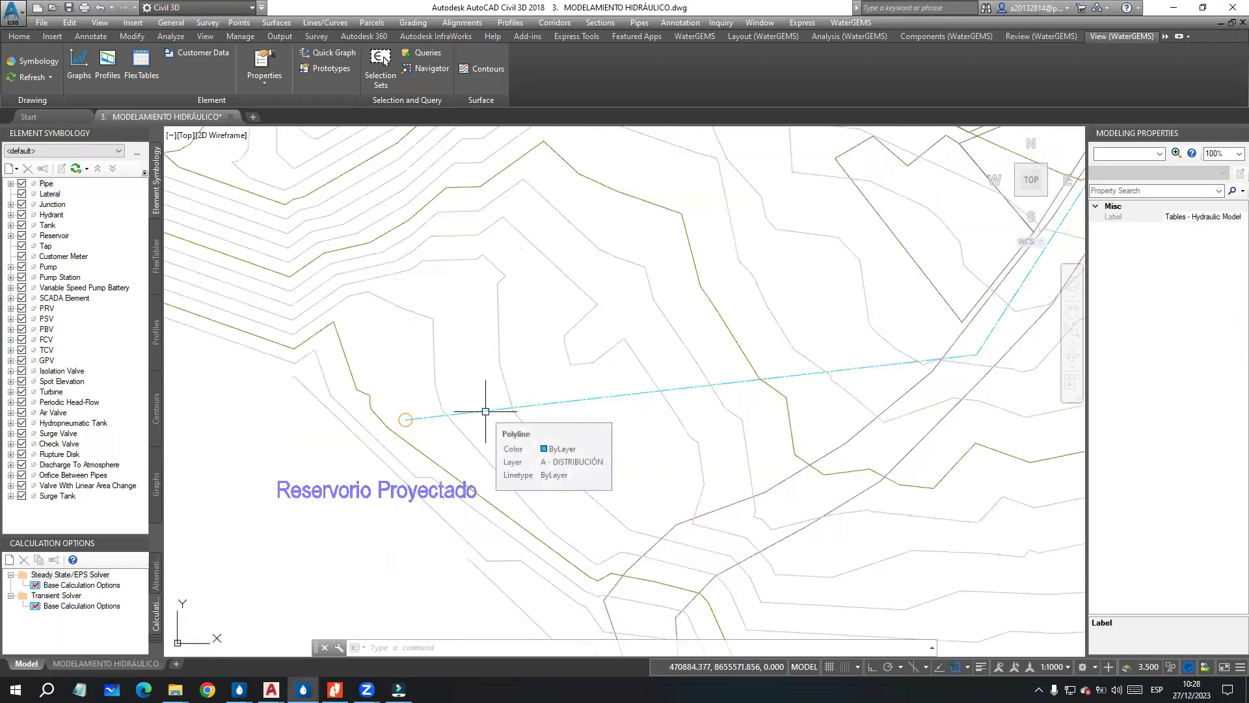
mouse_move(496, 399)
middle_mouse_down()
mouse_move(607, 382)
mouse_move(529, 323)
middle_mouse_up()
scroll(505, 391, "up", 4)
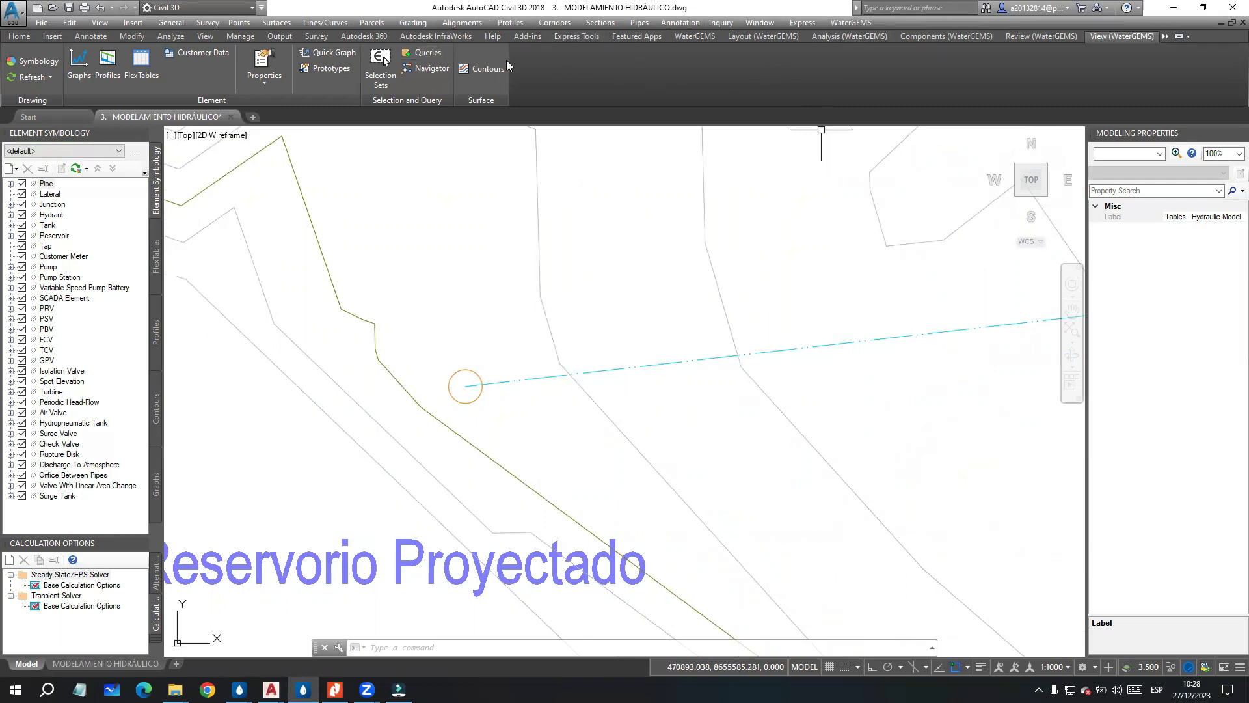
Step: Switch the Civil 3D workspace to Drafting & Annotation
left_click(193, 11)
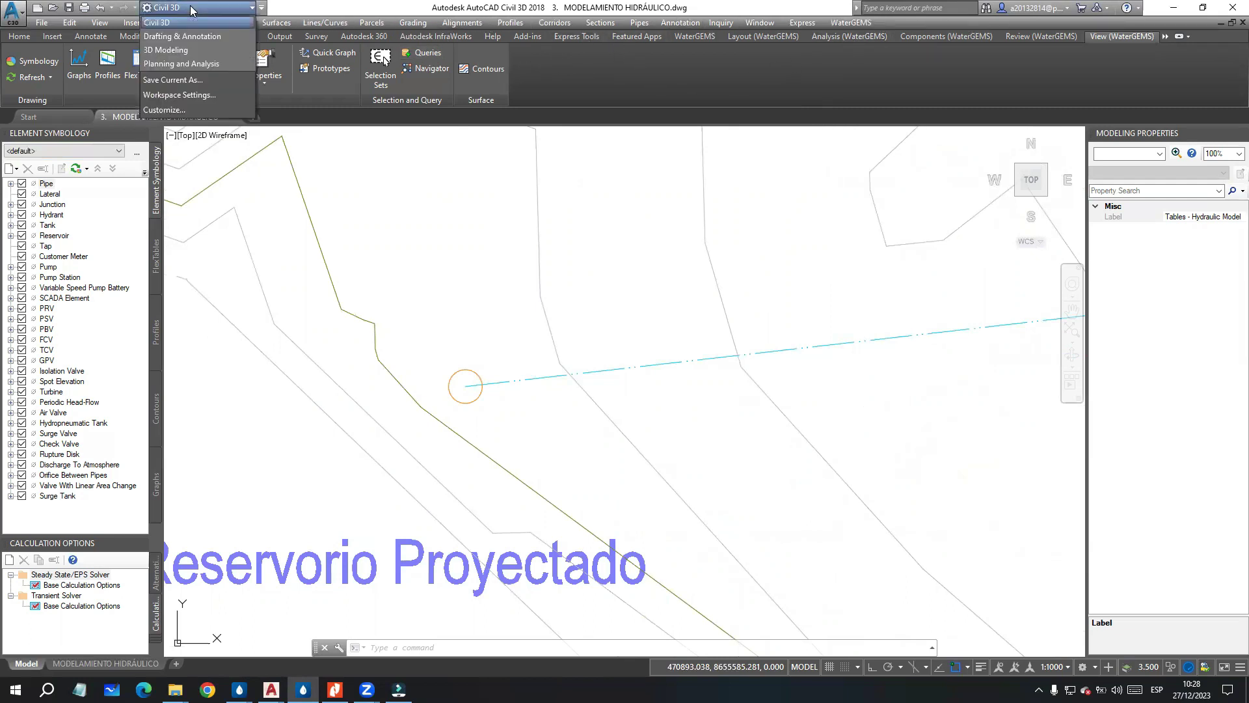
left_click(165, 36)
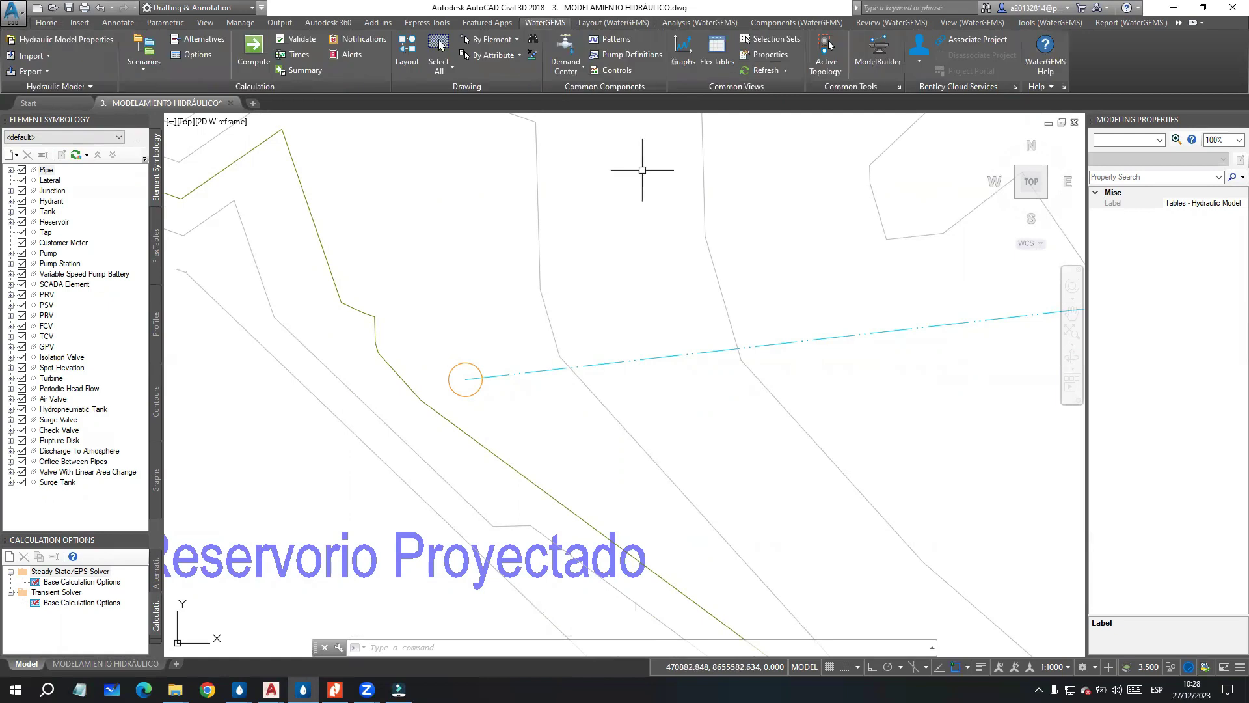
left_click(596, 165)
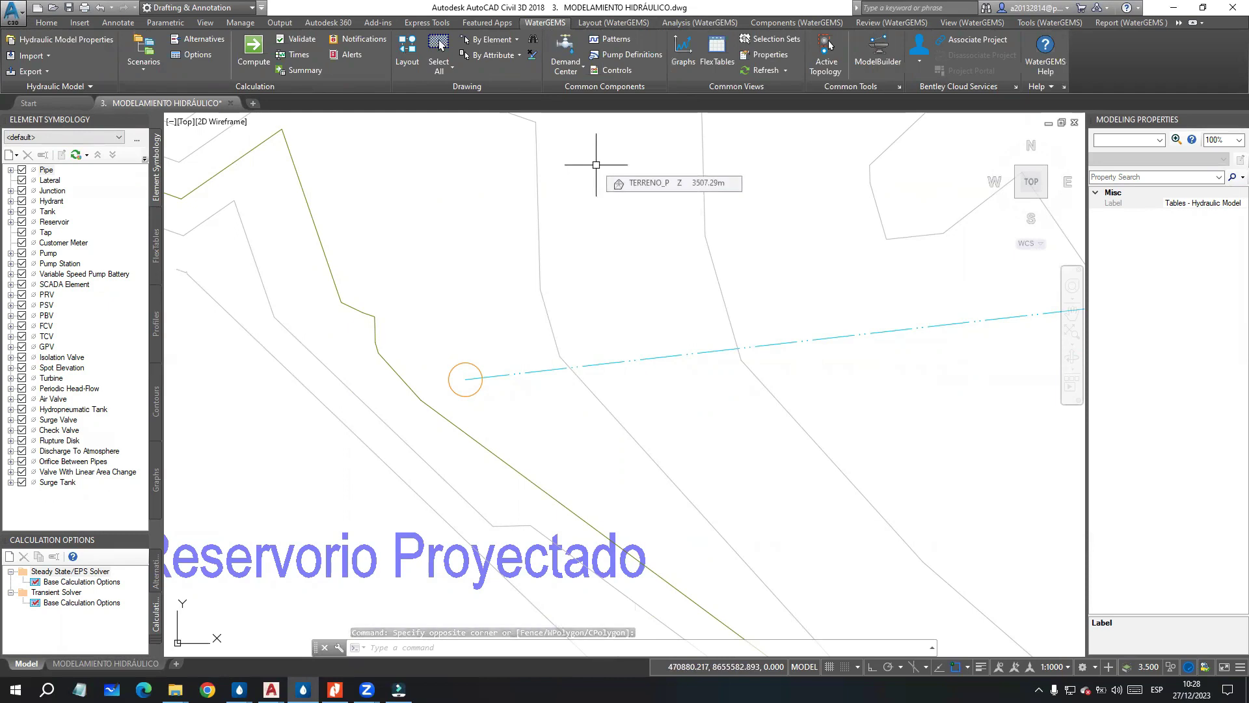
Step: Place a WaterGEMS tank at the endpoint of the distribution line in the centre of the Reservorio Proyectado circle
scroll(606, 224, "down", 4)
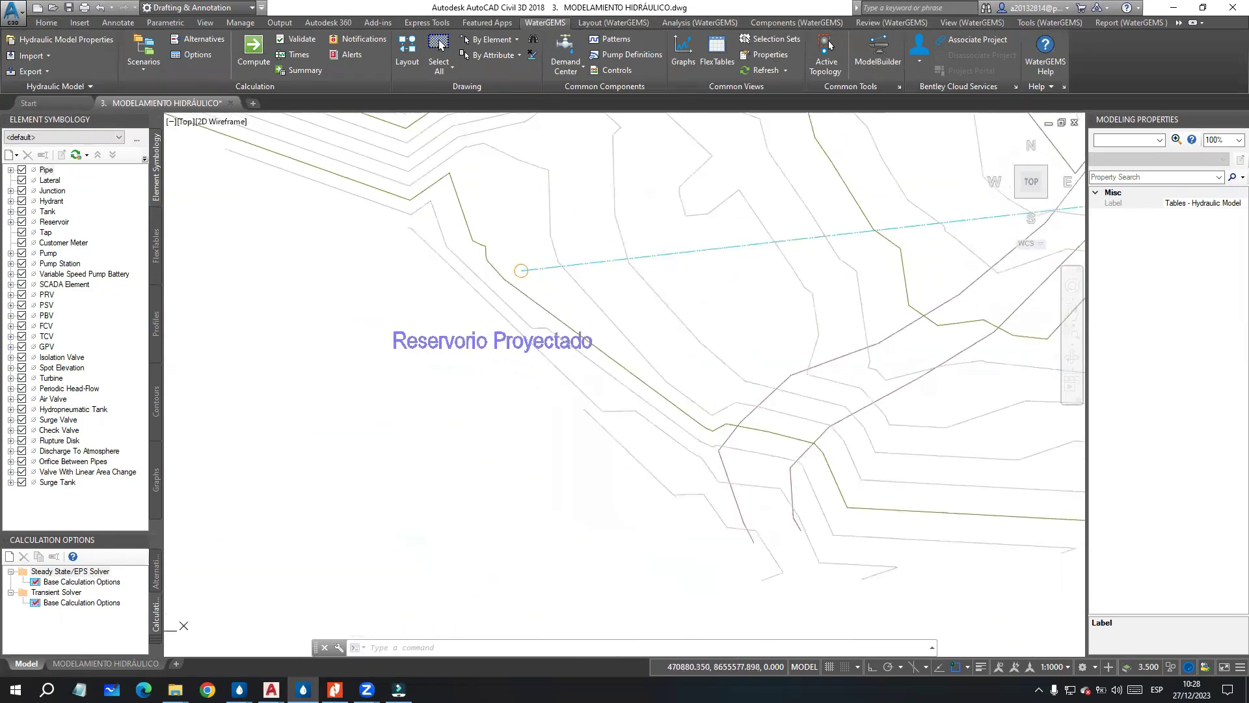
scroll(575, 232, "up", 4)
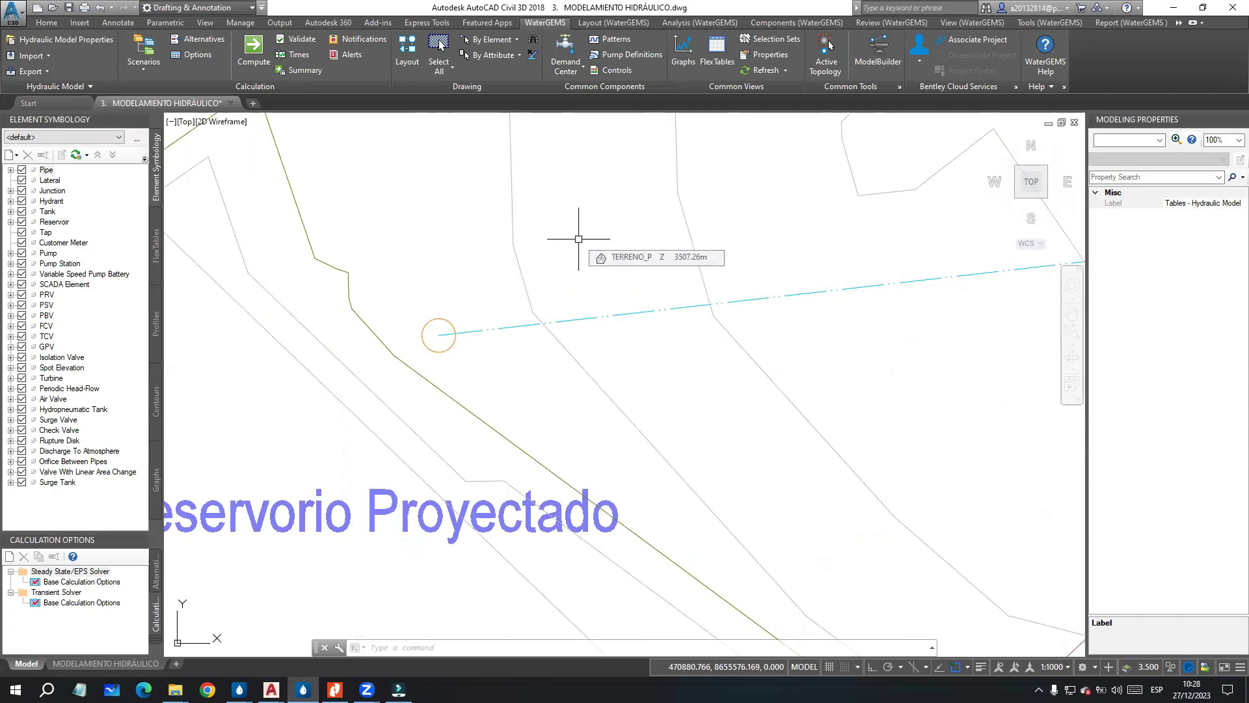
middle_click_drag(495, 251, 488, 274)
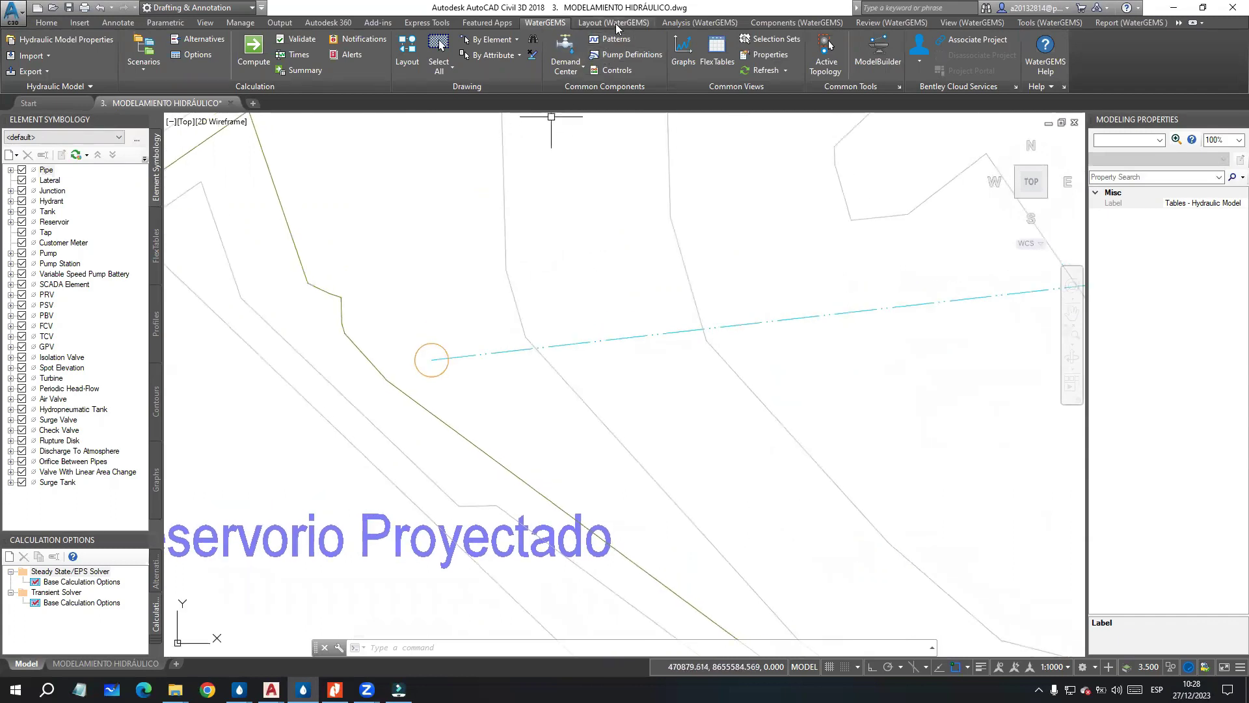
left_click(587, 26)
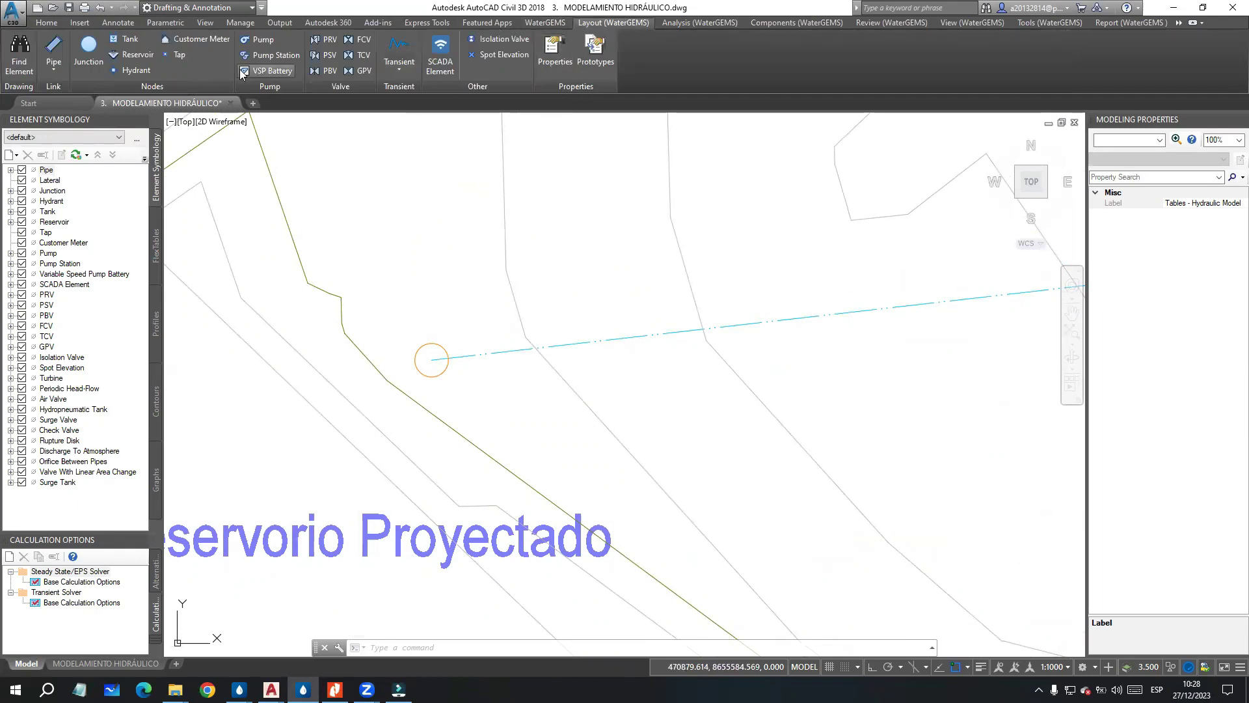
middle_click_drag(416, 437, 393, 360)
scroll(482, 310, "up", 2)
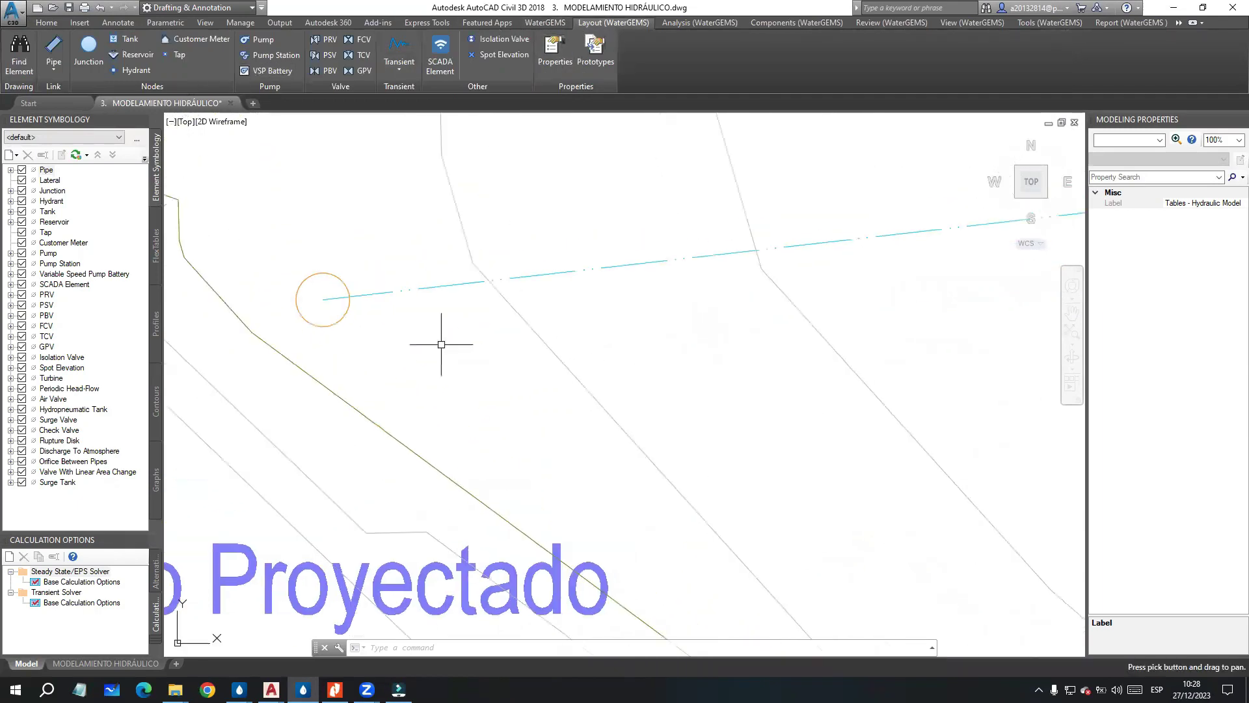
left_click(121, 45)
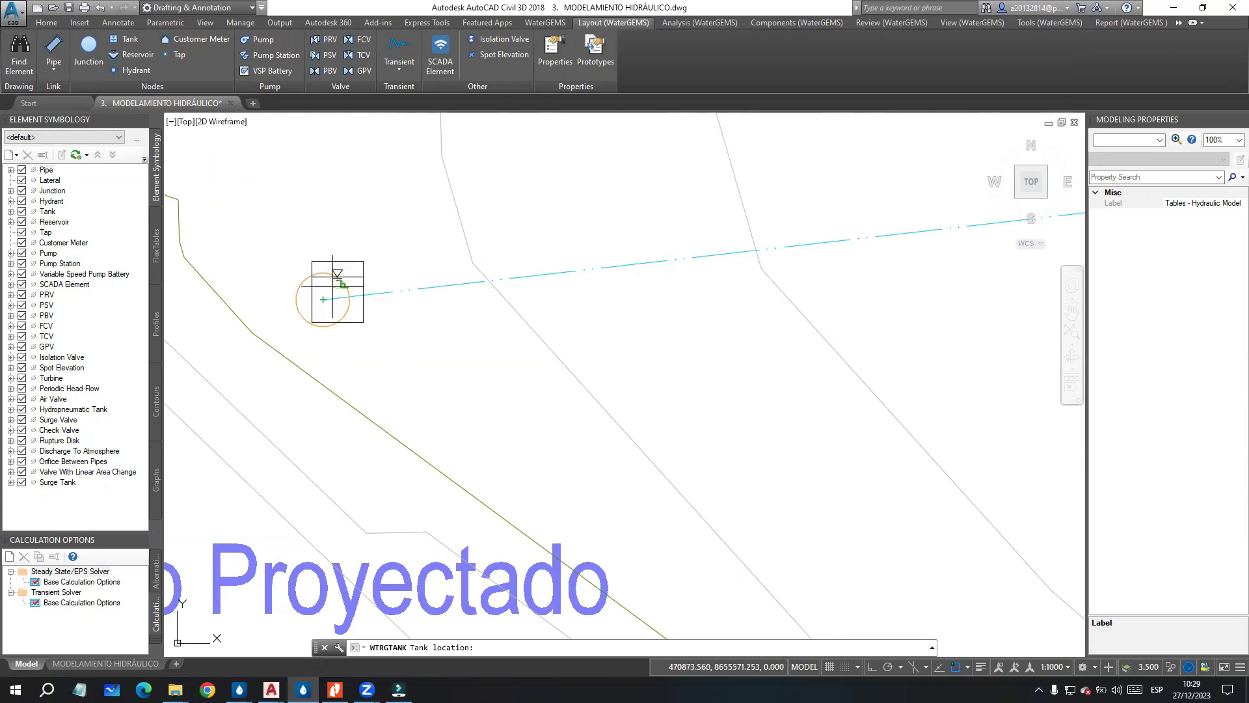
scroll(302, 306, "up", 2)
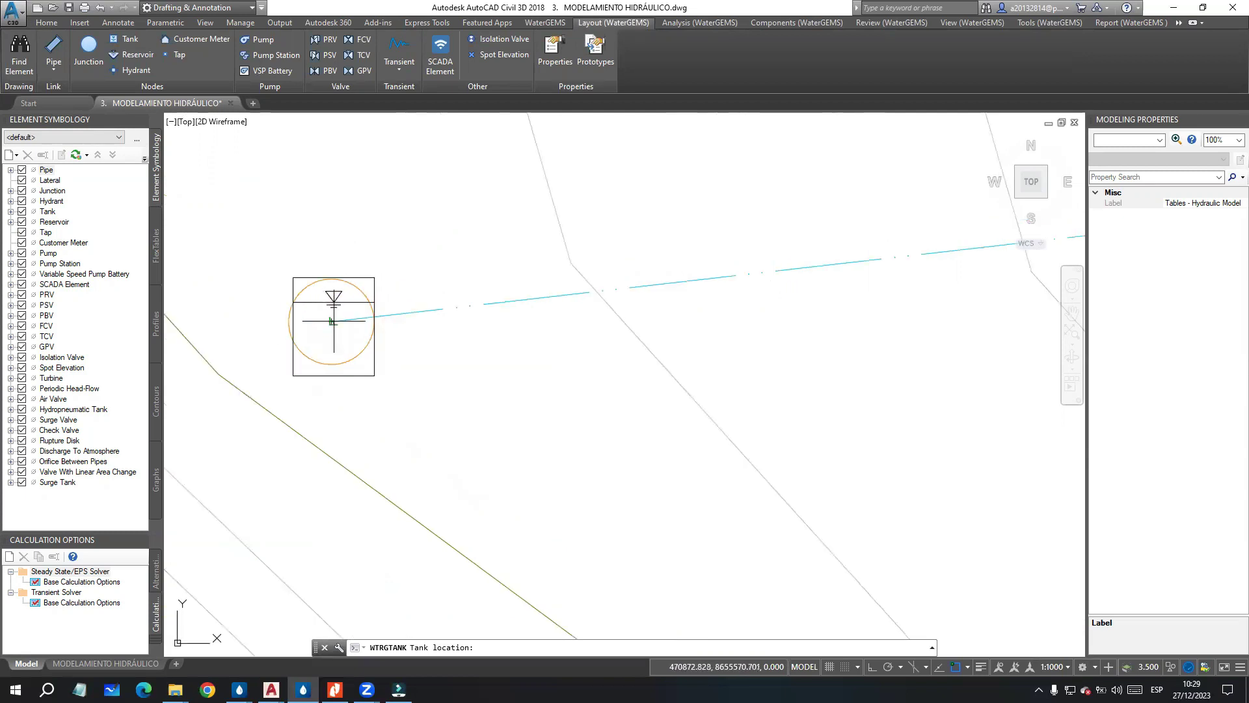
scroll(332, 322, "up", 3)
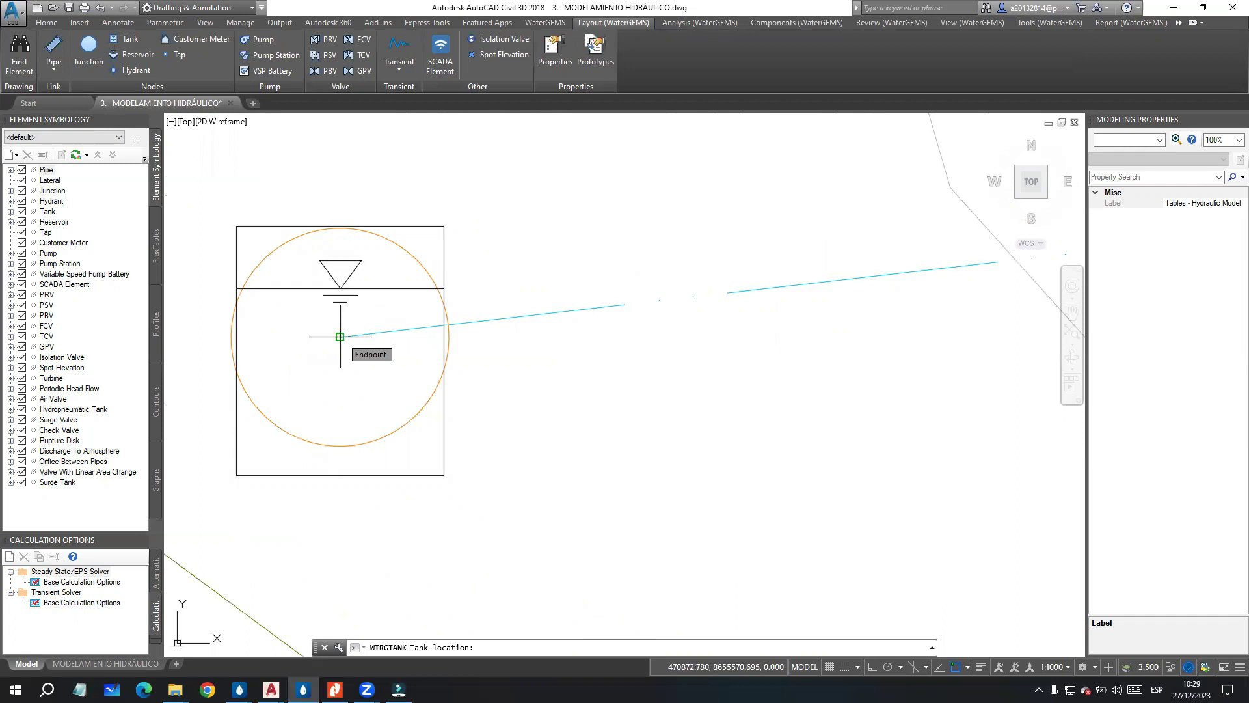
left_click(340, 336)
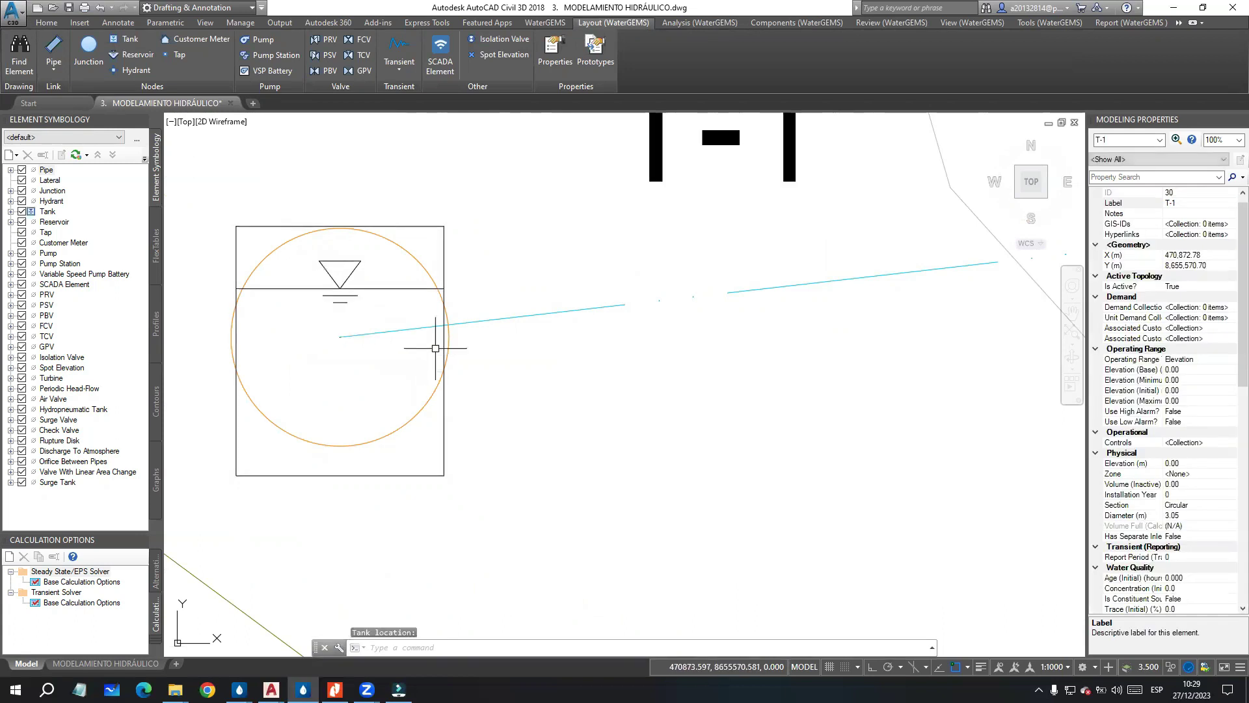
Step: Start a WaterGEMS pressure pipe at tank T-1
scroll(441, 349, "down", 7)
scroll(571, 334, "down", 2)
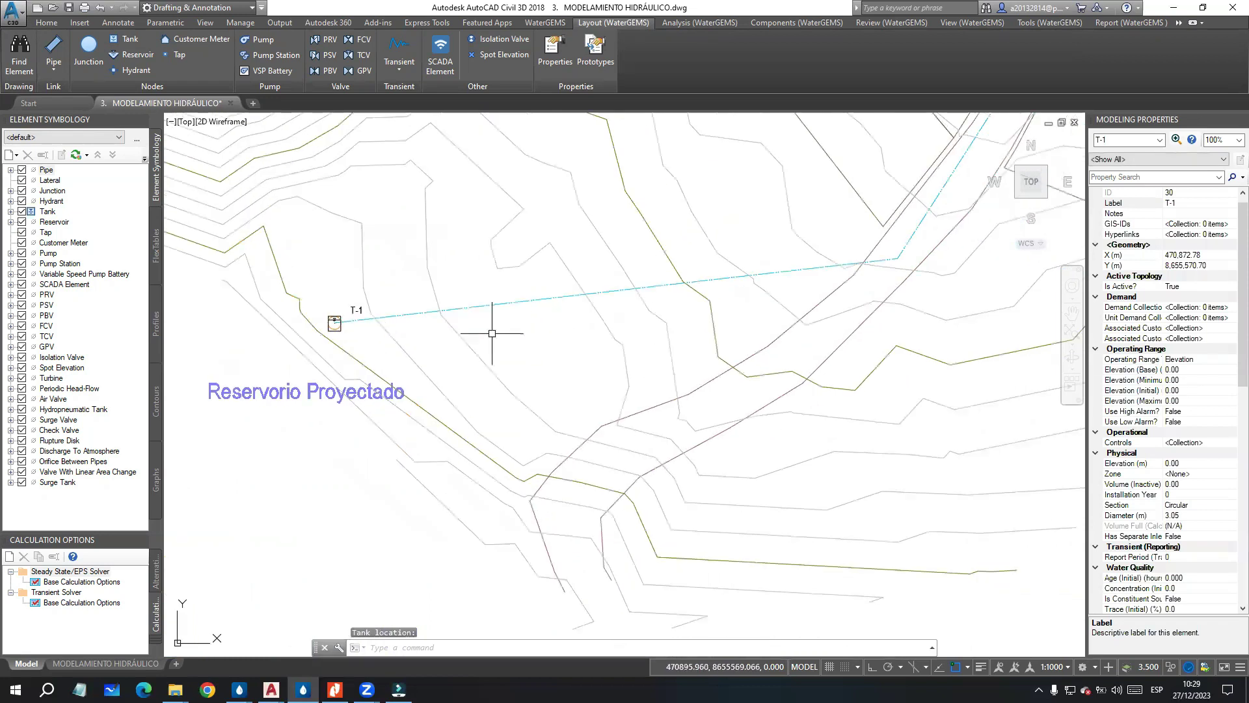
left_click(54, 50)
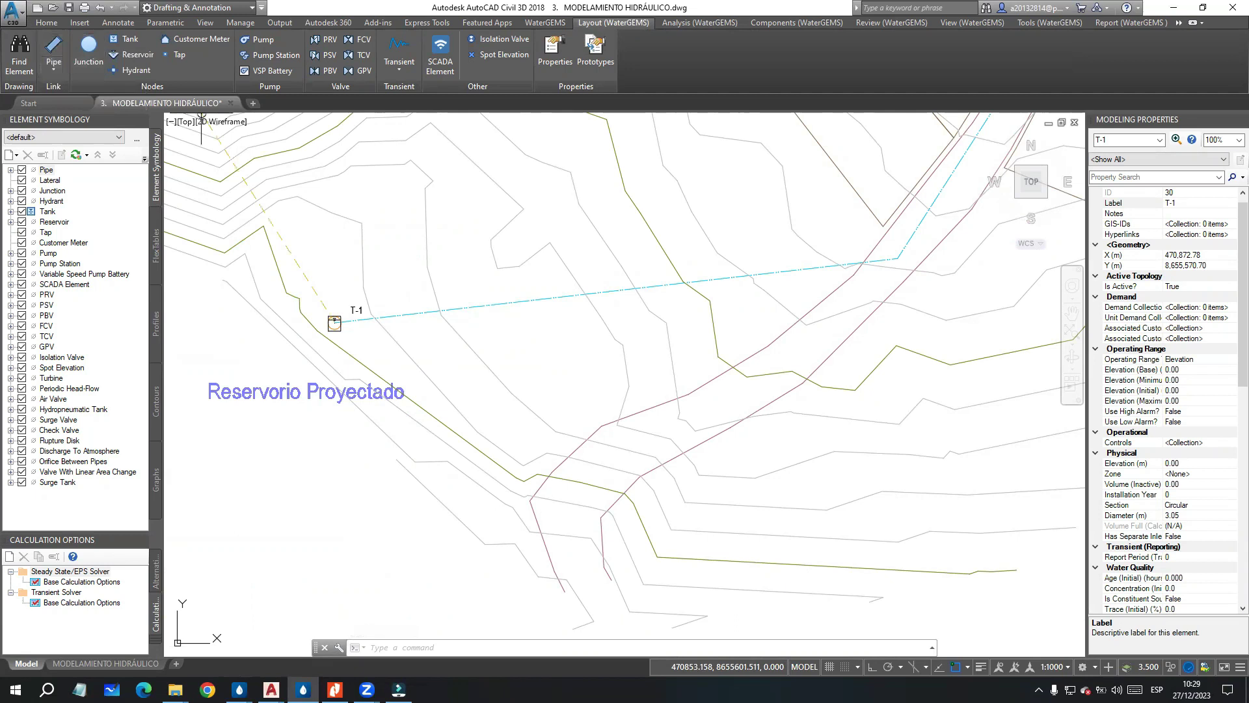
scroll(329, 311, "up", 5)
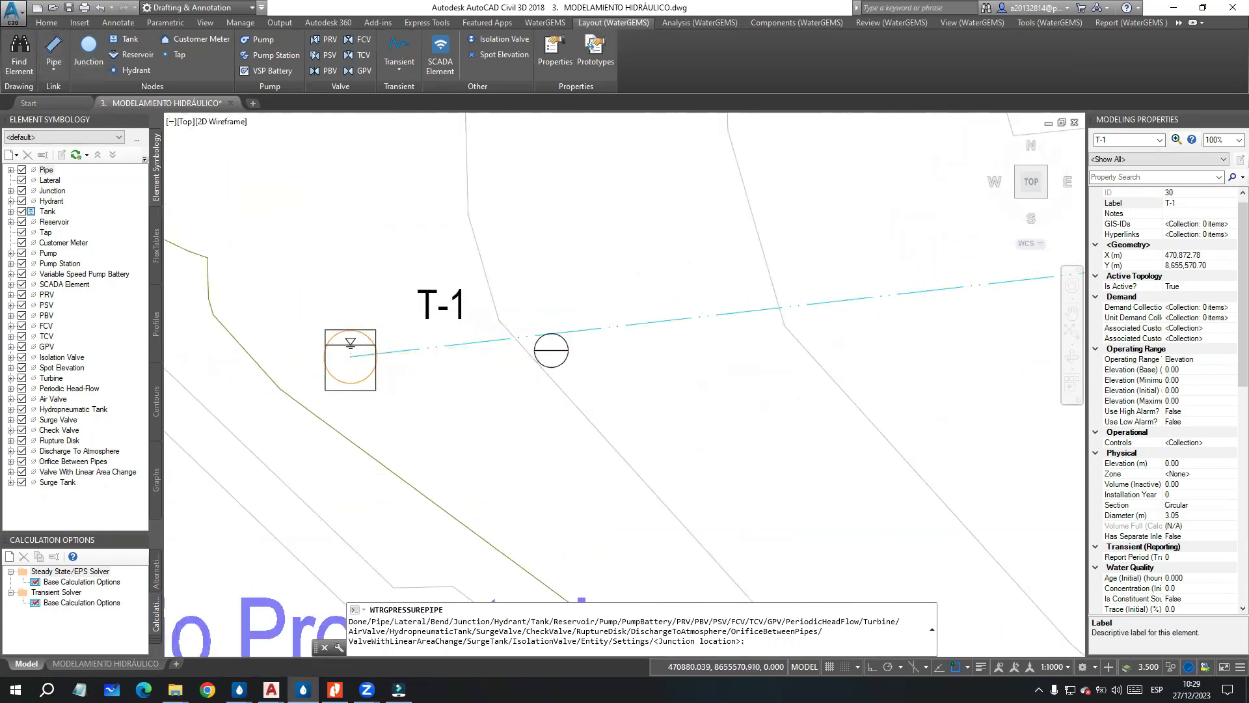
Step: Place a Bend in the pipe at the distribution line's first corner, where it turns up the street
scroll(585, 355, "down", 5)
middle_click_drag(584, 355, 370, 231)
scroll(767, 301, "up", 6)
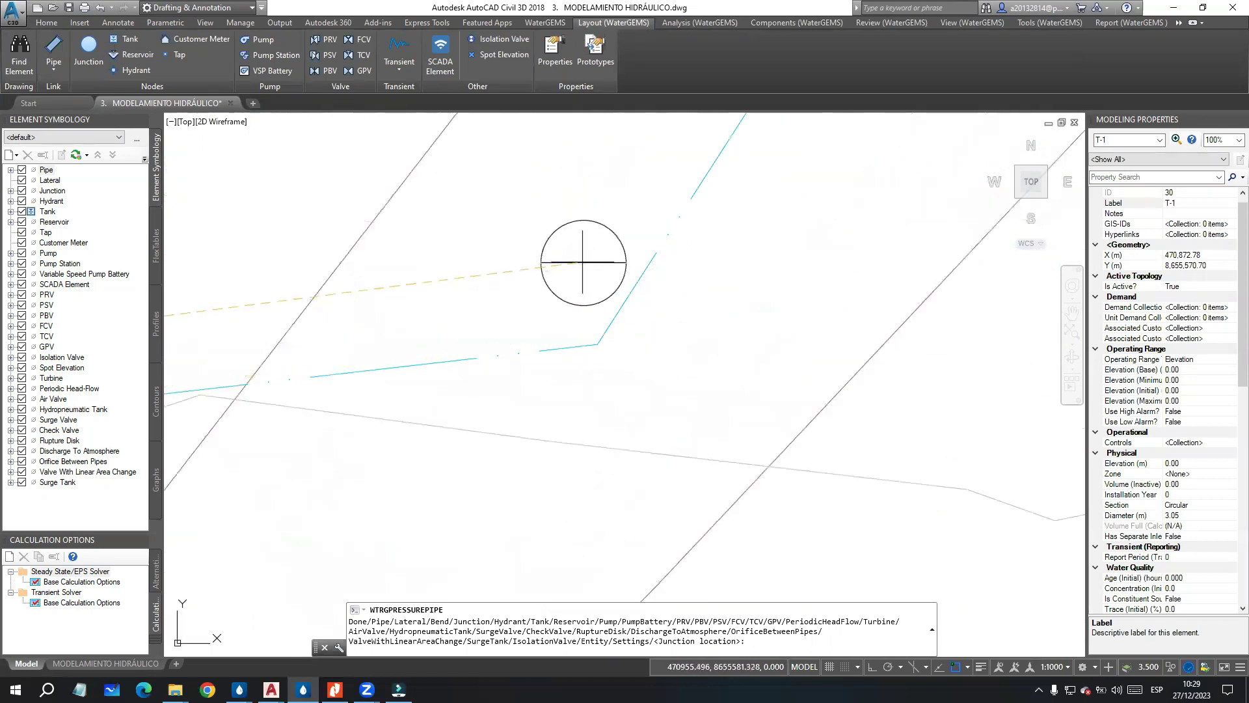
scroll(536, 245, "down", 2)
scroll(536, 244, "up", 4)
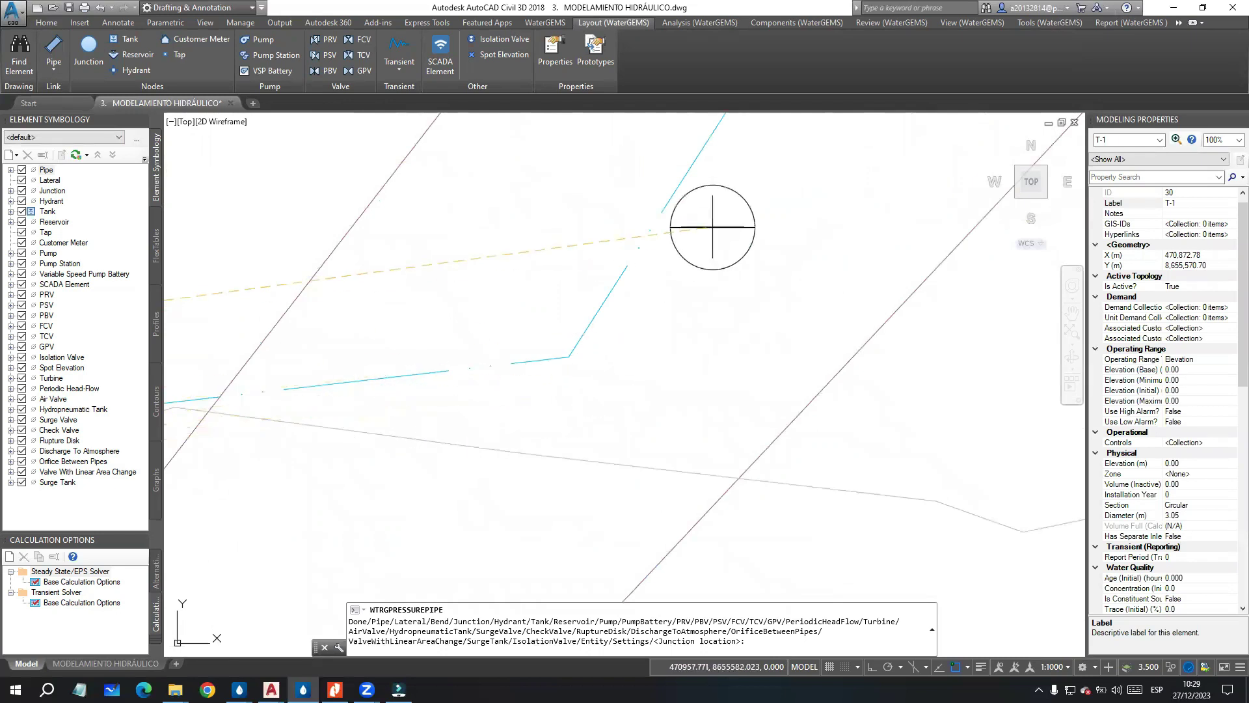
scroll(545, 324, "down", 4)
scroll(540, 301, "up", 4)
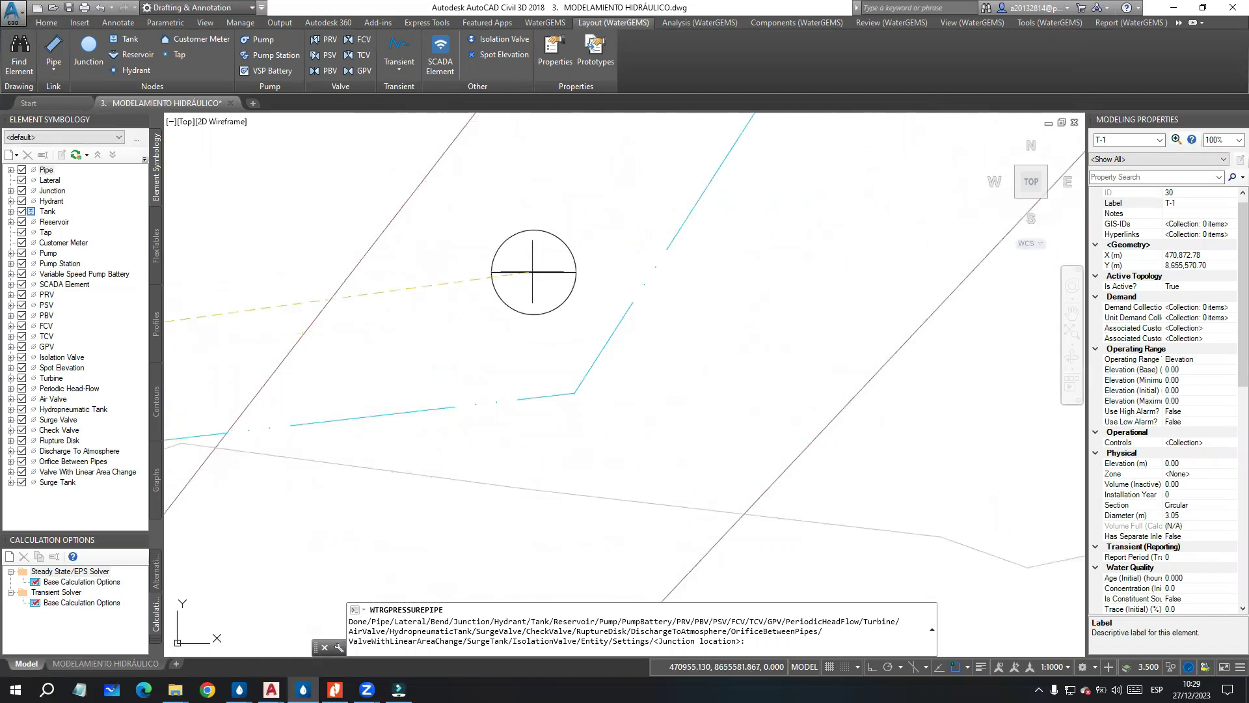
right_click(531, 265)
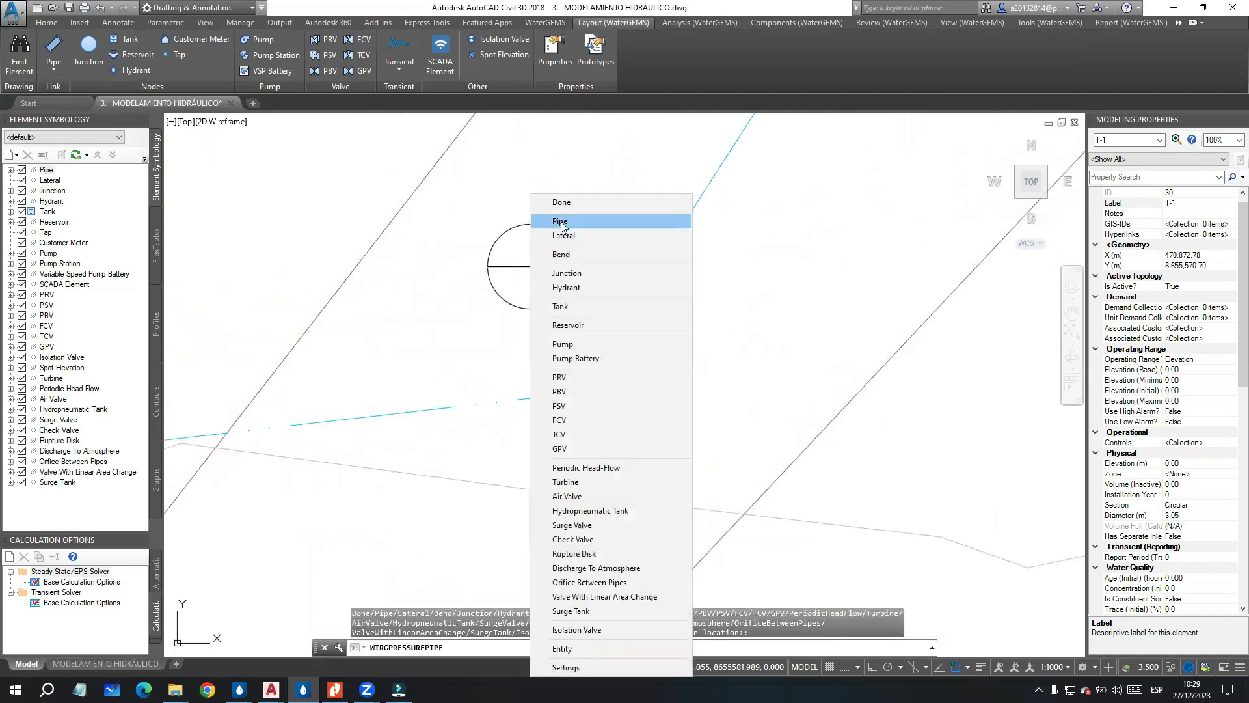
left_click(562, 255)
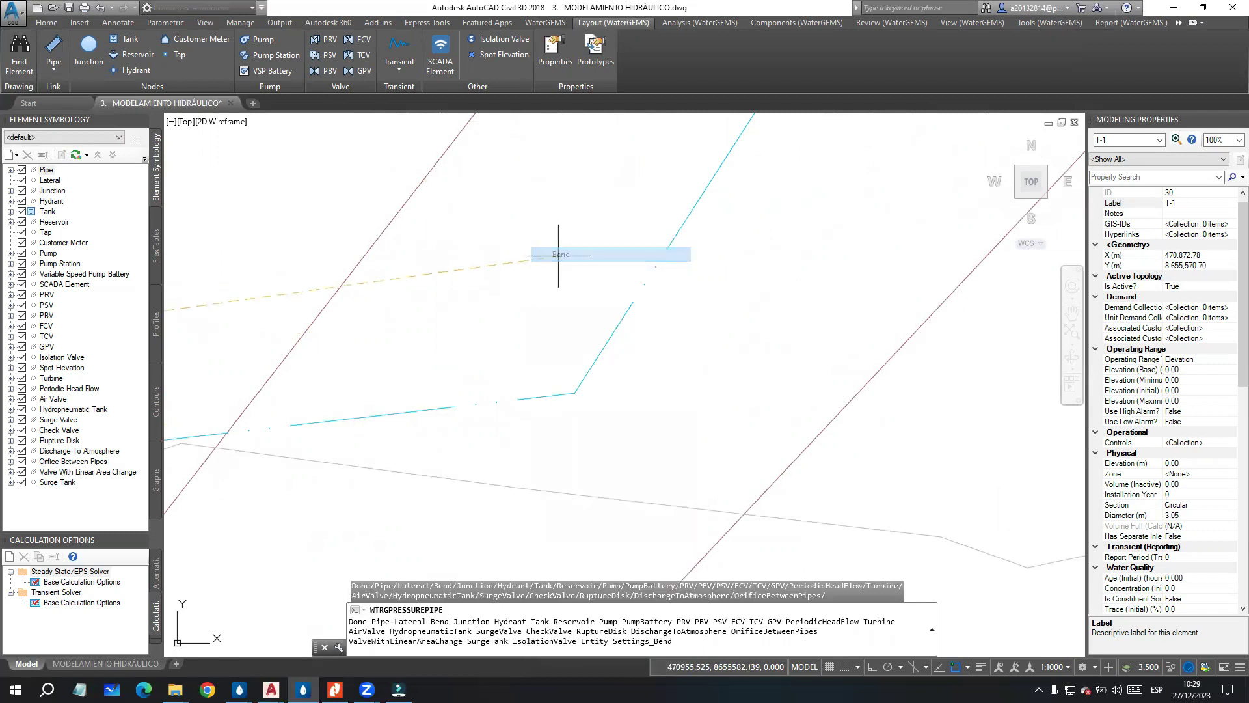
left_click(574, 392)
Step: Continue the pipe with bends at the next vertices of the distribution line along the lower part of the street
scroll(676, 286, "up", 4)
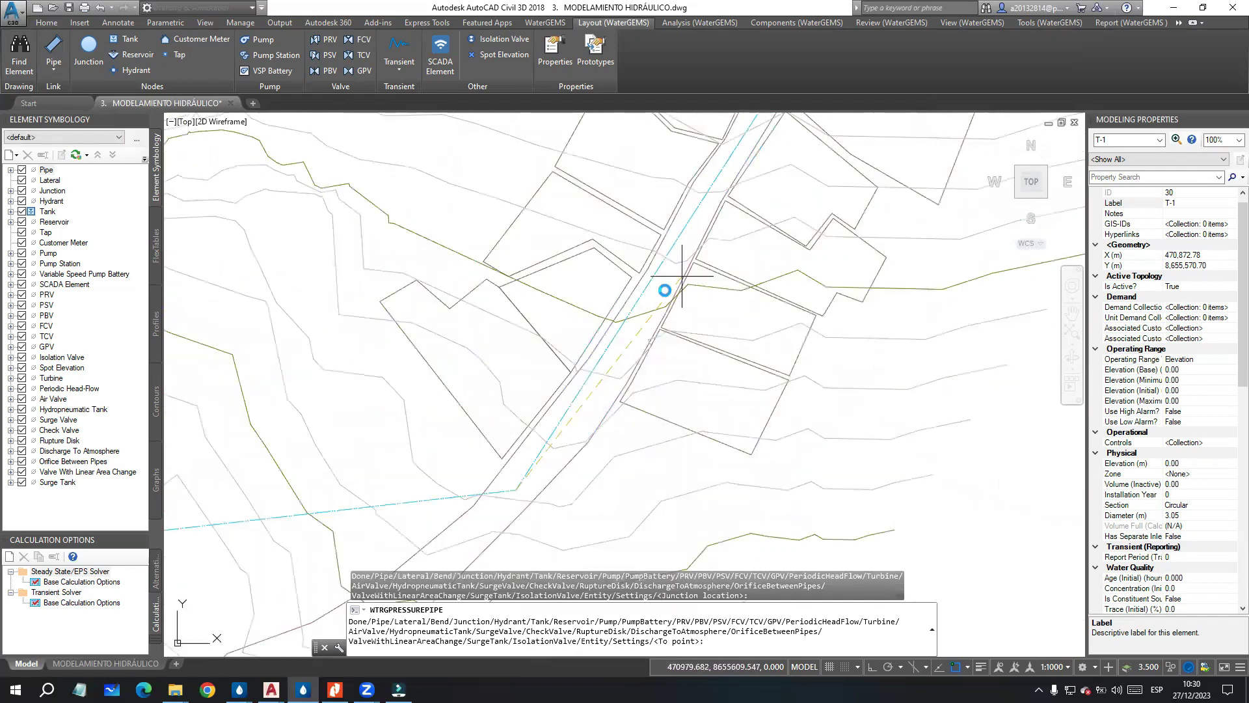
scroll(682, 275, "up", 3)
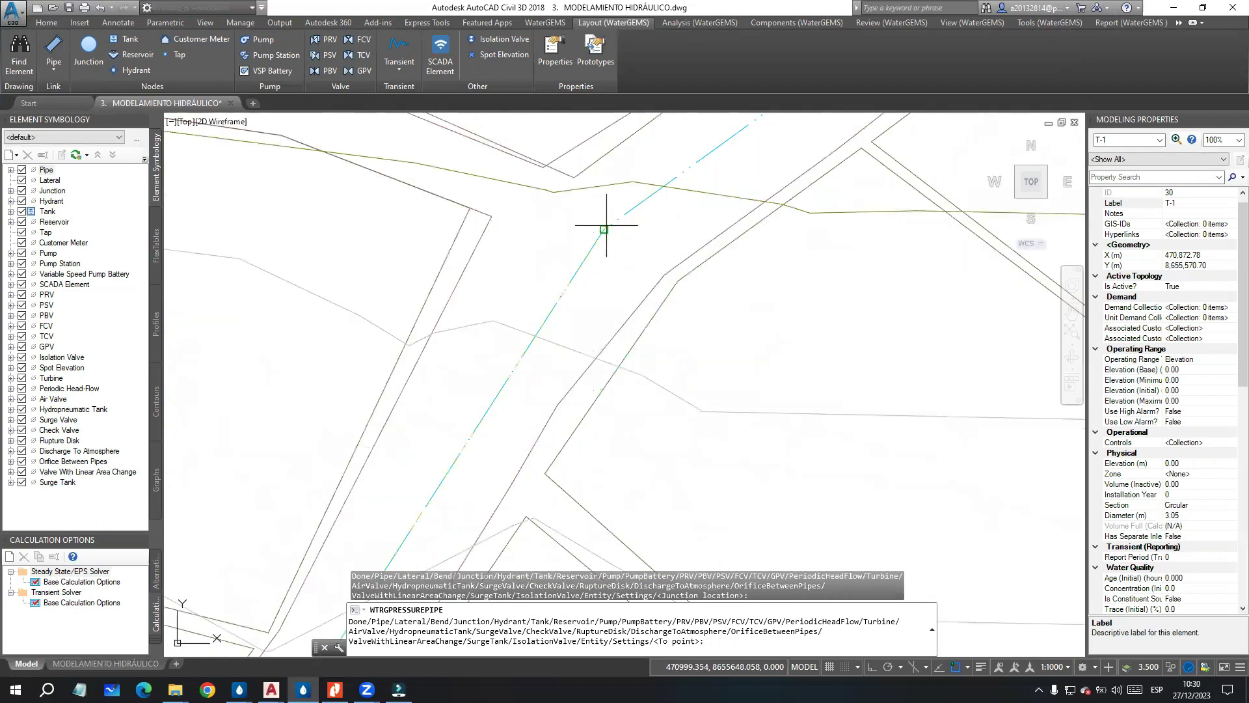
scroll(604, 227, "down", 5)
scroll(647, 271, "up", 3)
scroll(644, 306, "up", 2)
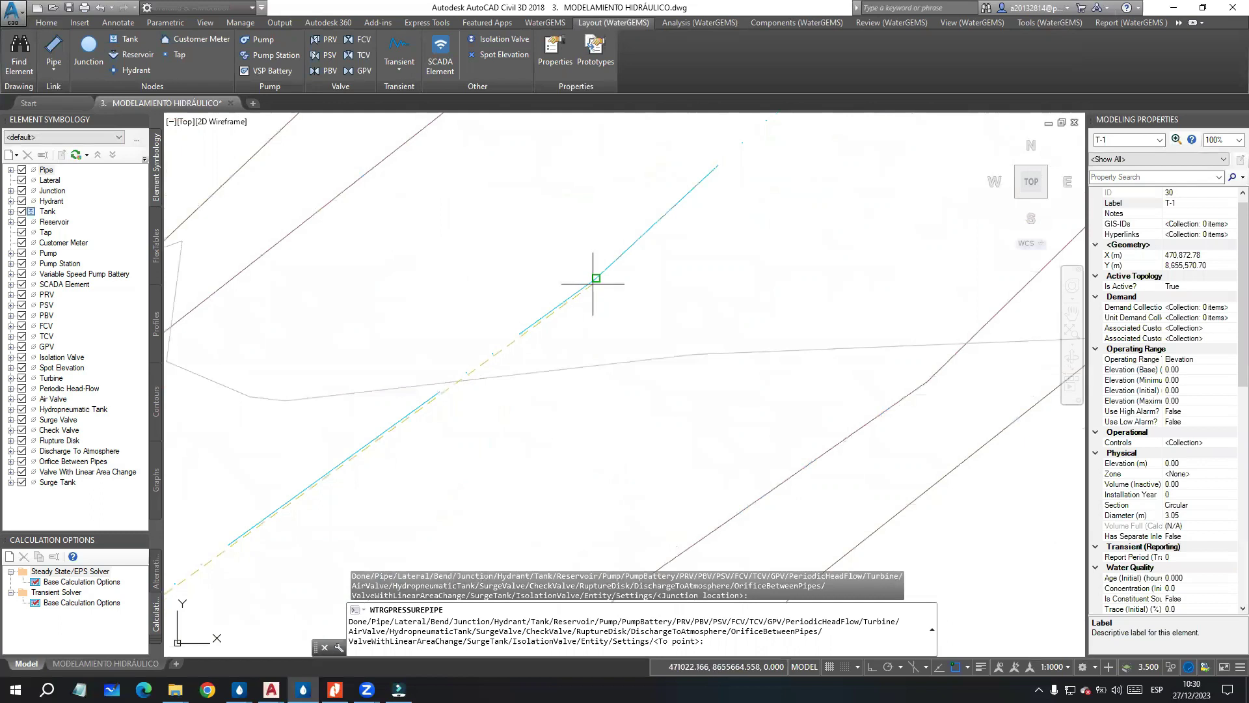
scroll(677, 231, "up", 3)
mouse_move(642, 279)
middle_mouse_down()
mouse_move(577, 264)
mouse_move(557, 363)
mouse_move(625, 330)
mouse_move(594, 352)
middle_mouse_up()
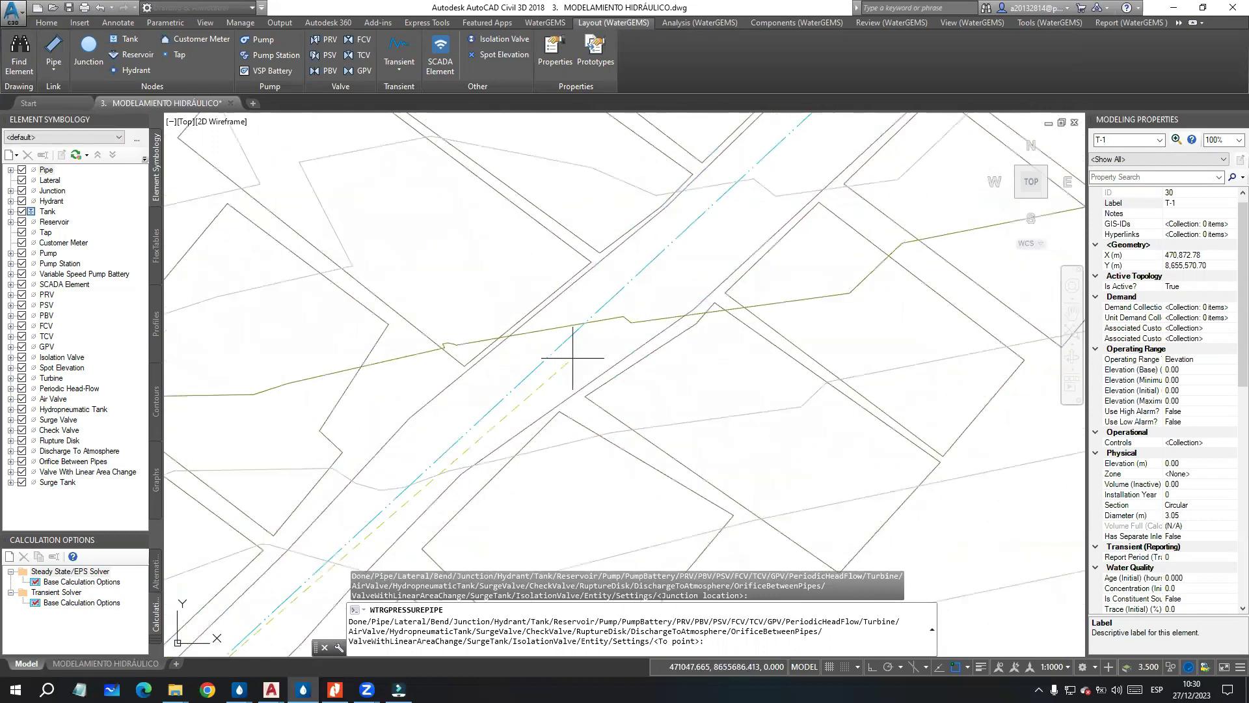
Step: Continue the pipe with bends at the distribution line's vertices farther up the street, below the first orange circle
middle_click_drag(822, 155, 680, 279)
scroll(687, 266, "down", 4)
scroll(773, 184, "down", 2)
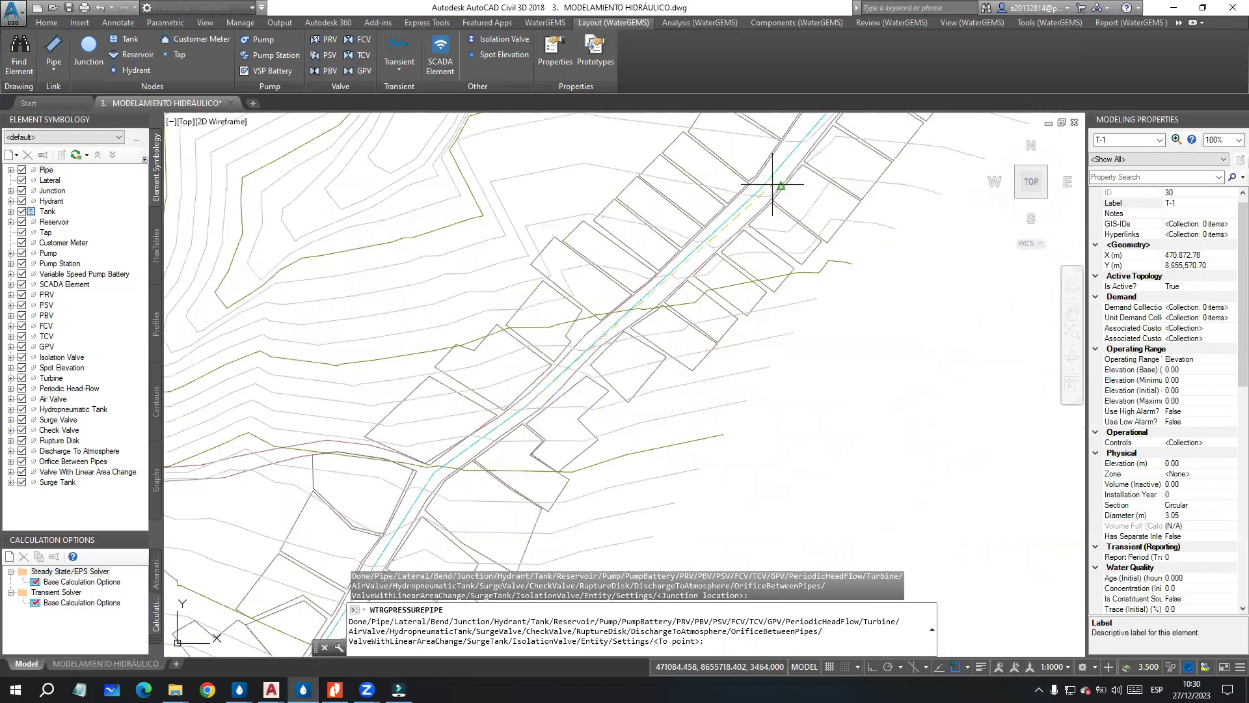
scroll(773, 184, "up", 3)
scroll(720, 209, "down", 3)
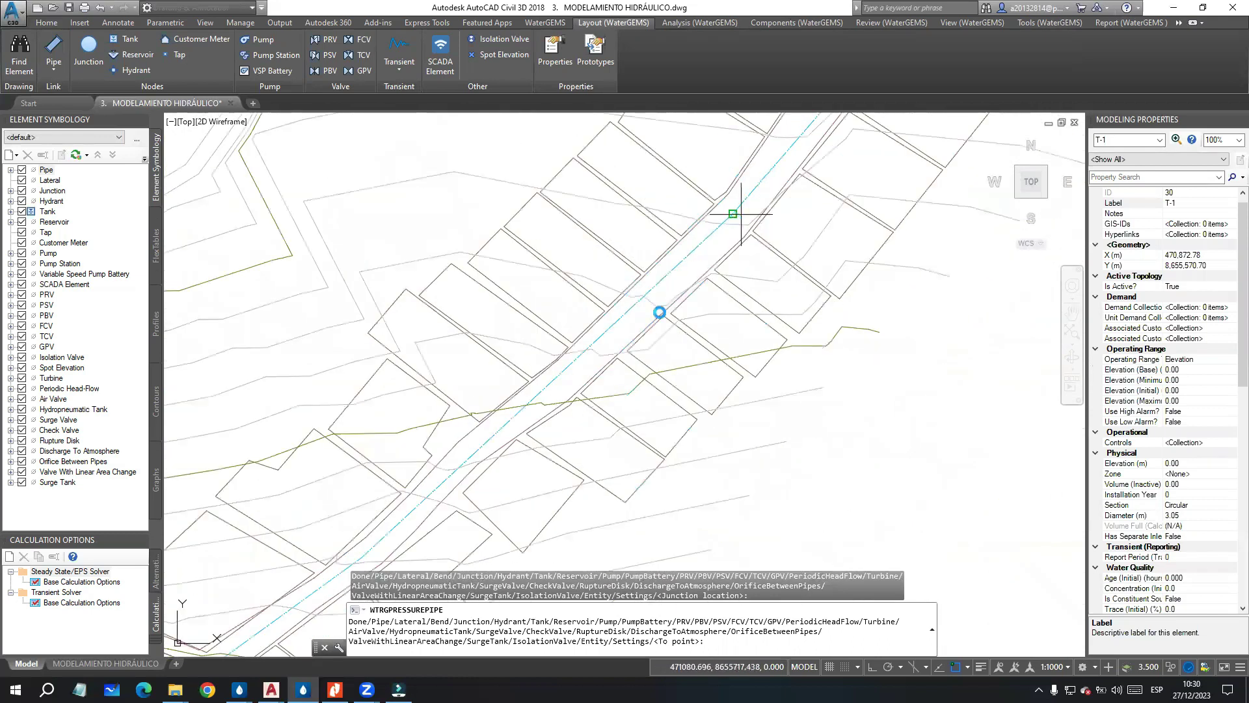
Step: Place a PRV in the pipe at the centre of the orange circle on the distribution line
scroll(747, 243, "up", 2)
scroll(673, 304, "up", 3)
scroll(655, 279, "up", 1)
scroll(573, 293, "up", 1)
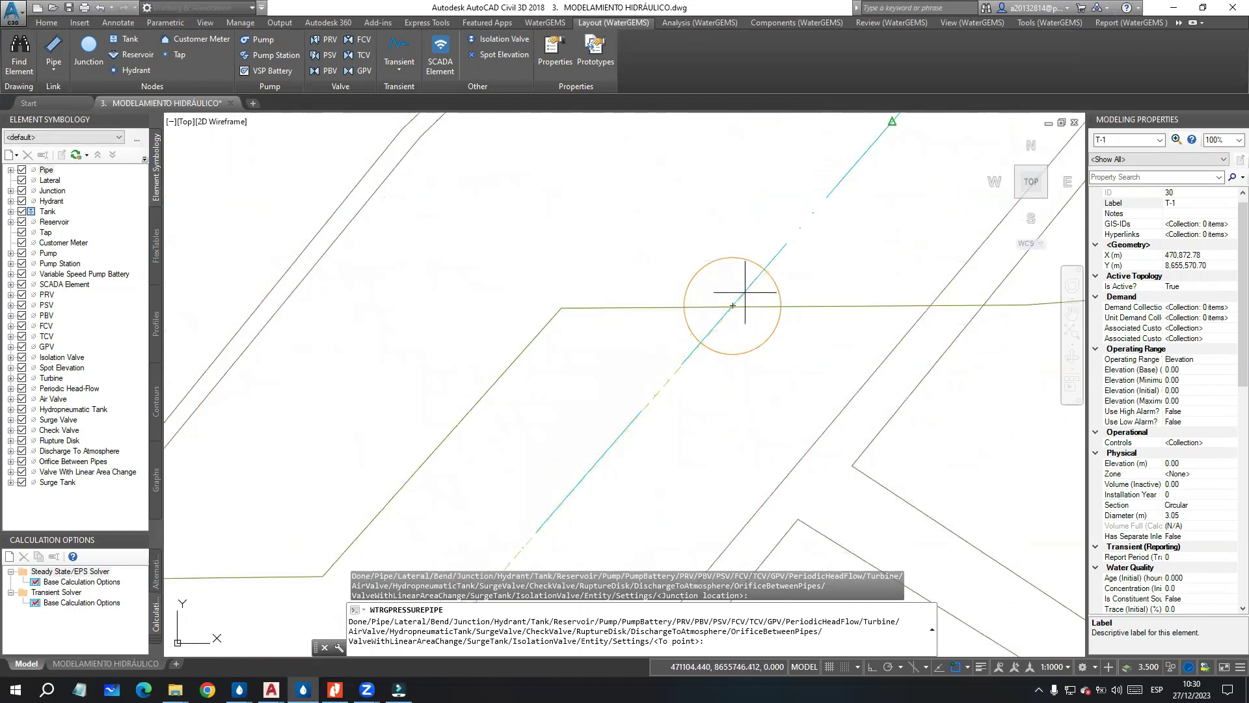
scroll(752, 295, "up", 2)
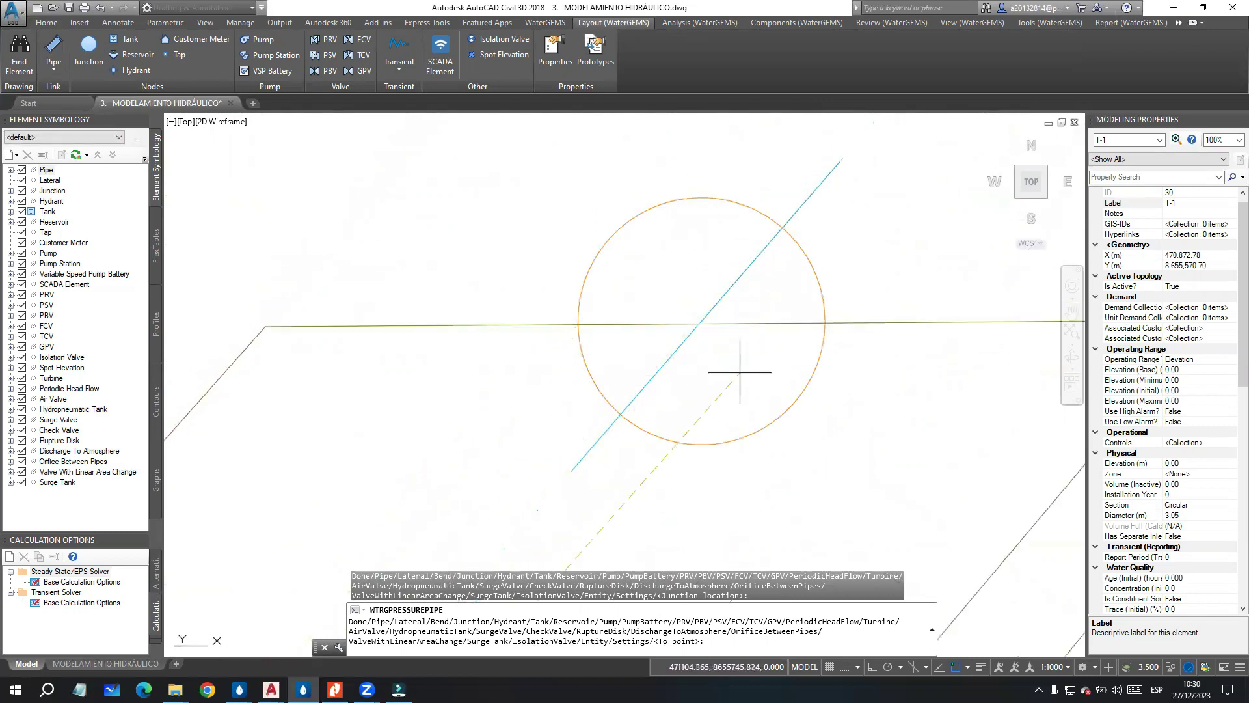
scroll(813, 266, "down", 4)
mouse_move(795, 242)
middle_mouse_down()
mouse_move(722, 234)
mouse_move(716, 219)
middle_mouse_up()
scroll(739, 212, "up", 2)
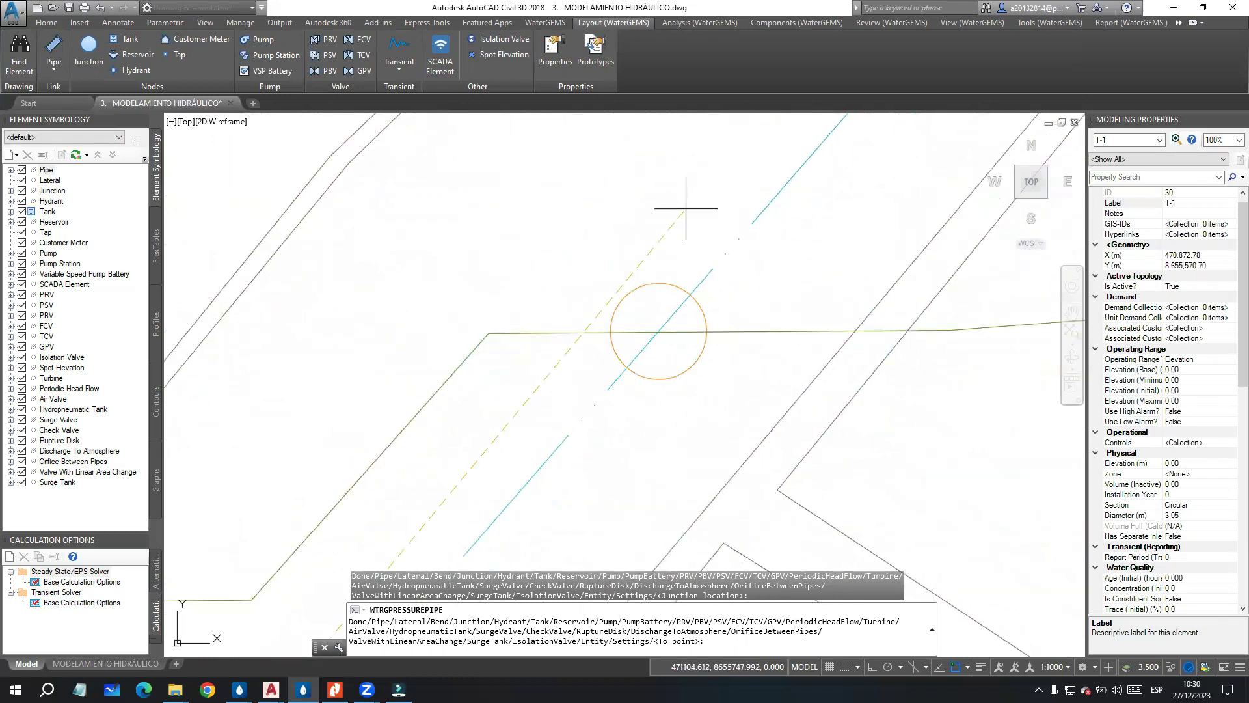
scroll(685, 209, "down", 2)
right_click(686, 209)
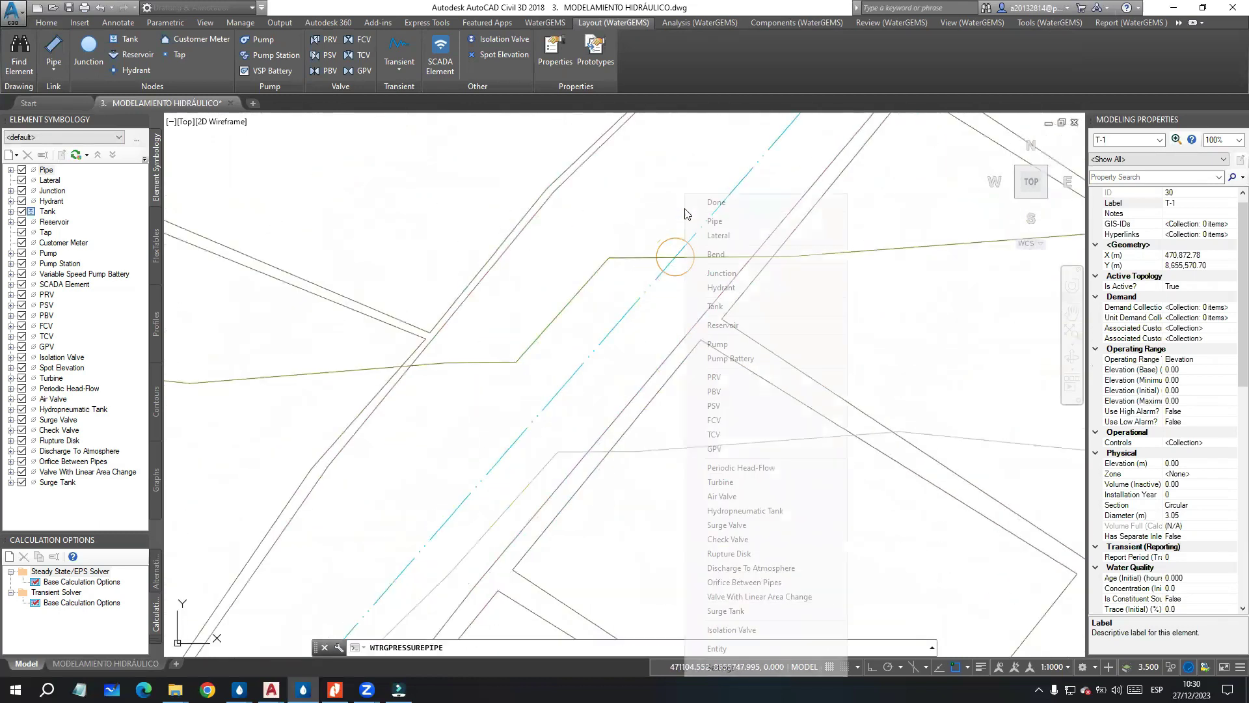
left_click(719, 378)
scroll(693, 264, "up", 2)
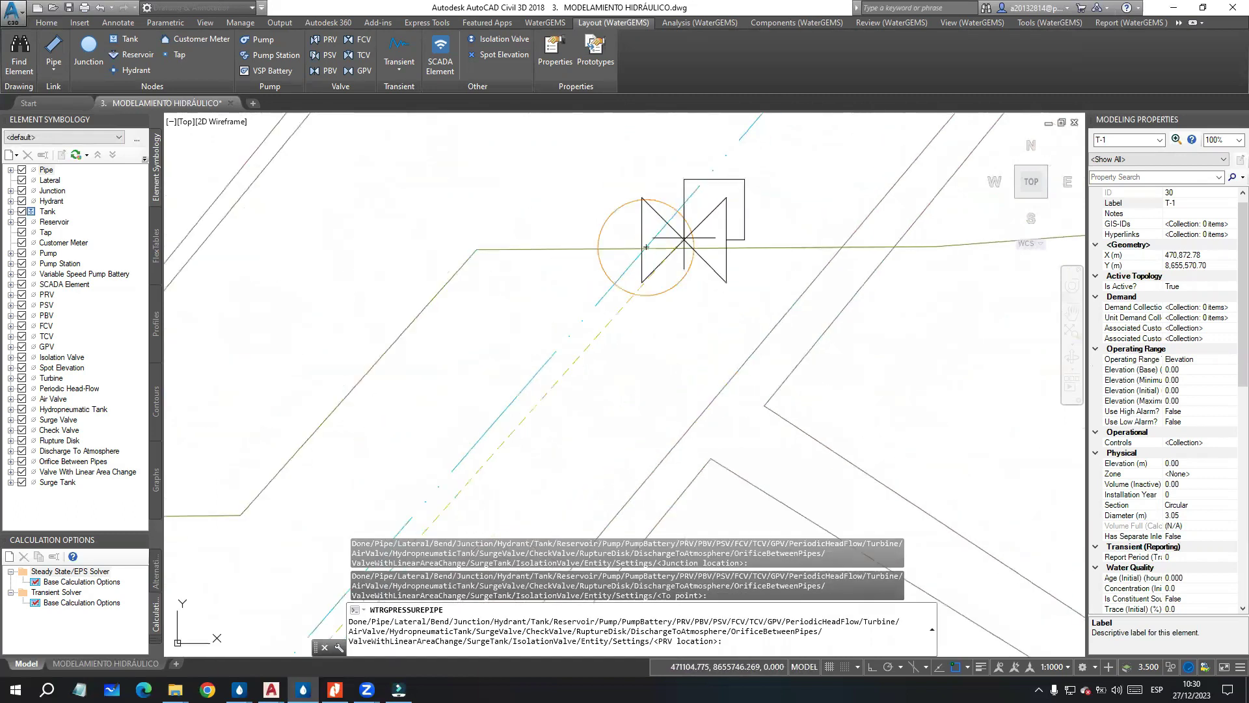
left_click(647, 248)
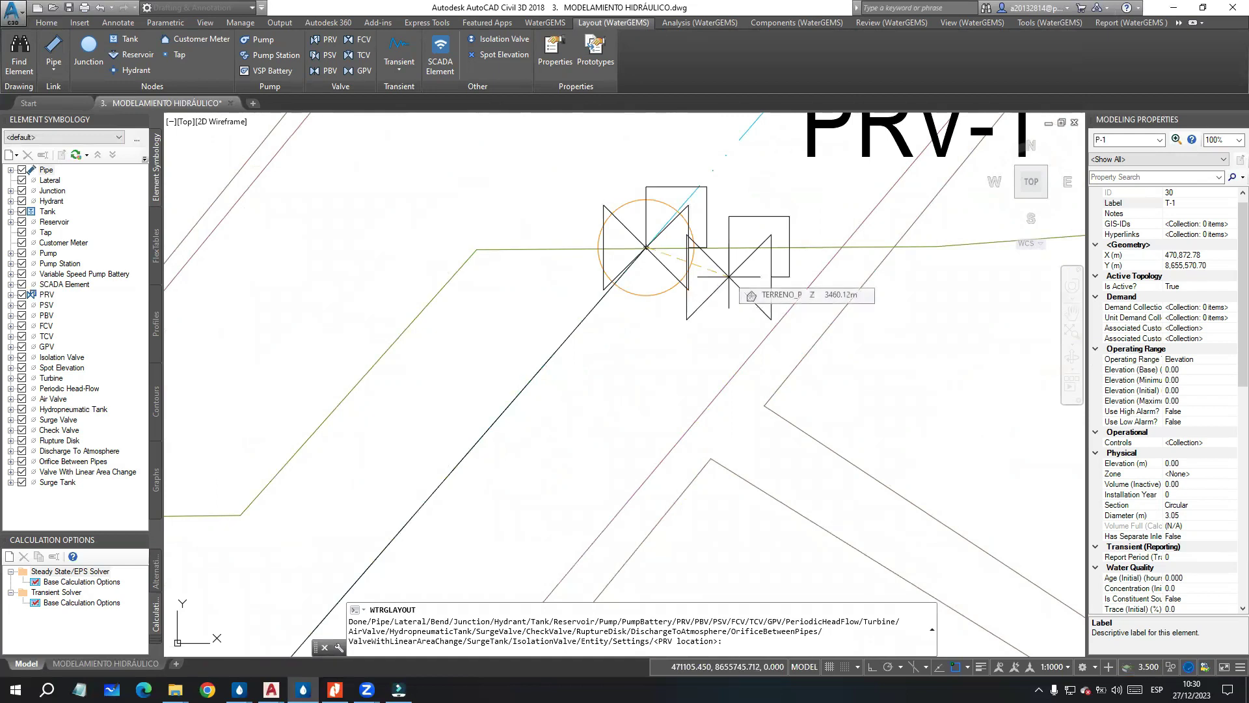
Step: Continue the pipe beyond the PRV with a Bend at the distribution line's next vertex, where the street steepens northward
middle_click_drag(745, 260, 577, 412)
scroll(698, 306, "down", 2)
middle_click_drag(695, 282, 498, 421)
middle_click_drag(643, 266, 501, 426)
scroll(593, 305, "down", 2)
right_click(595, 301)
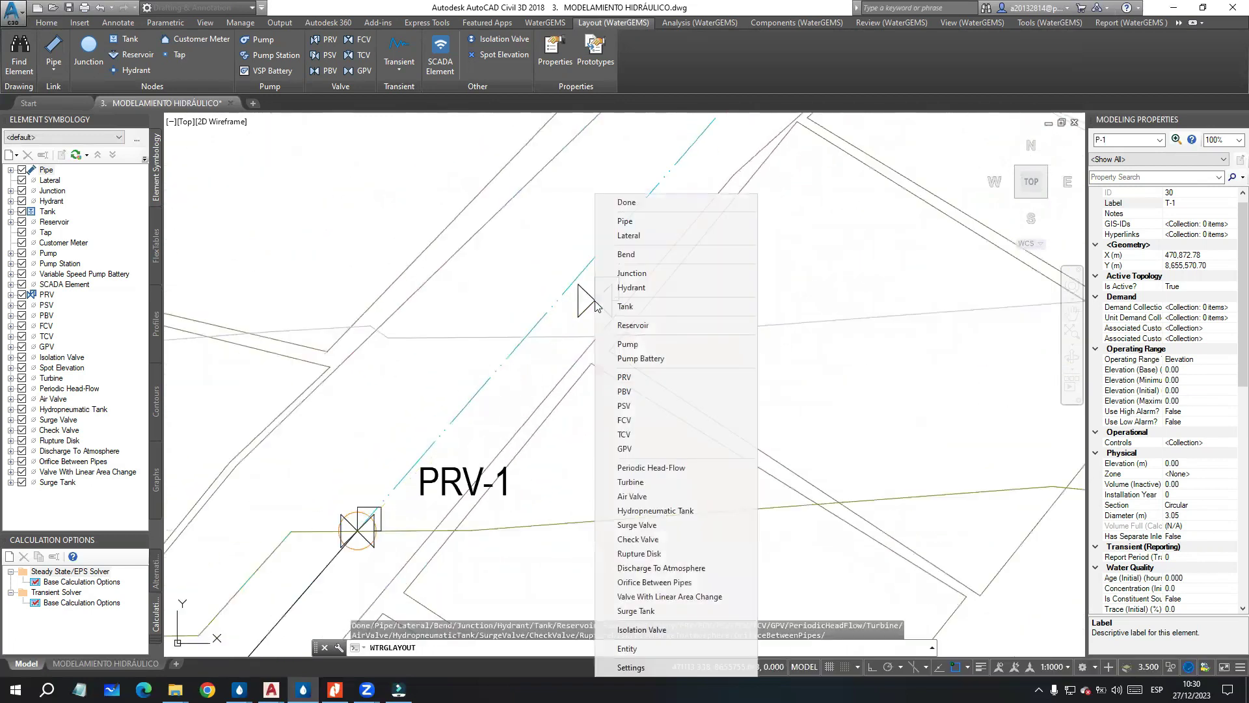
left_click(624, 255)
scroll(600, 279, "down", 2)
mouse_move(647, 416)
middle_mouse_down()
mouse_move(704, 229)
mouse_move(699, 239)
middle_mouse_up()
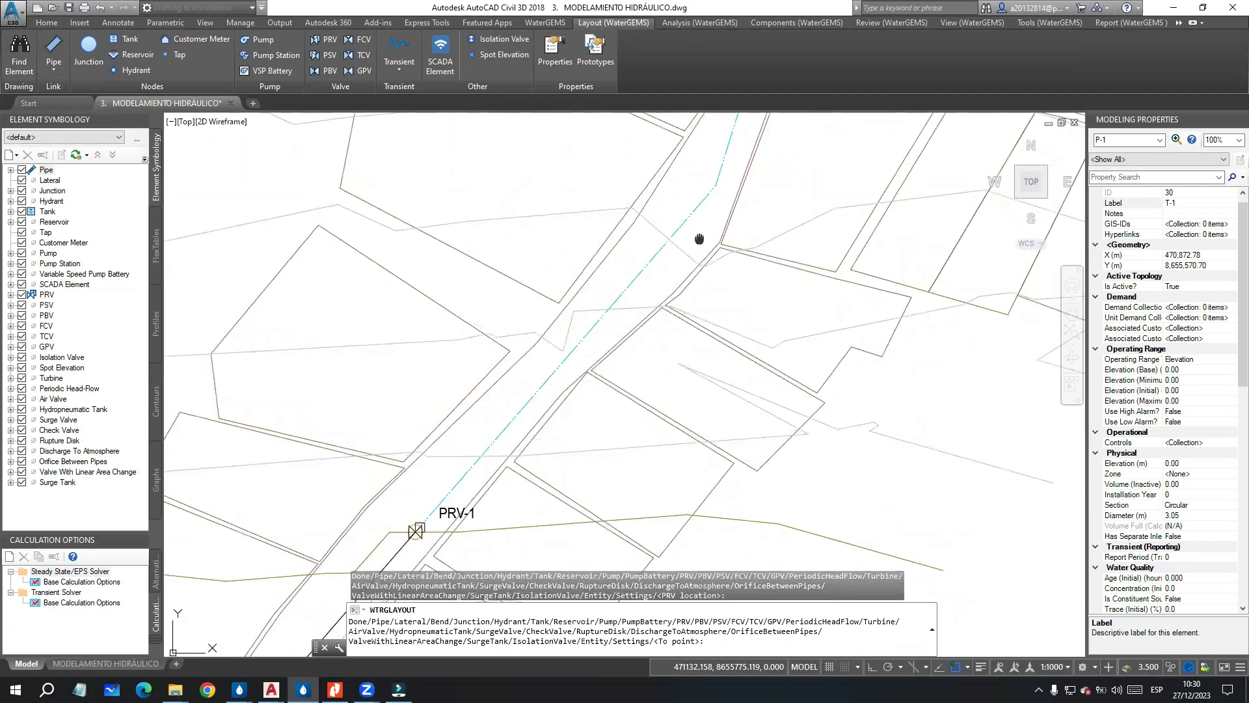
scroll(651, 280, "up", 2)
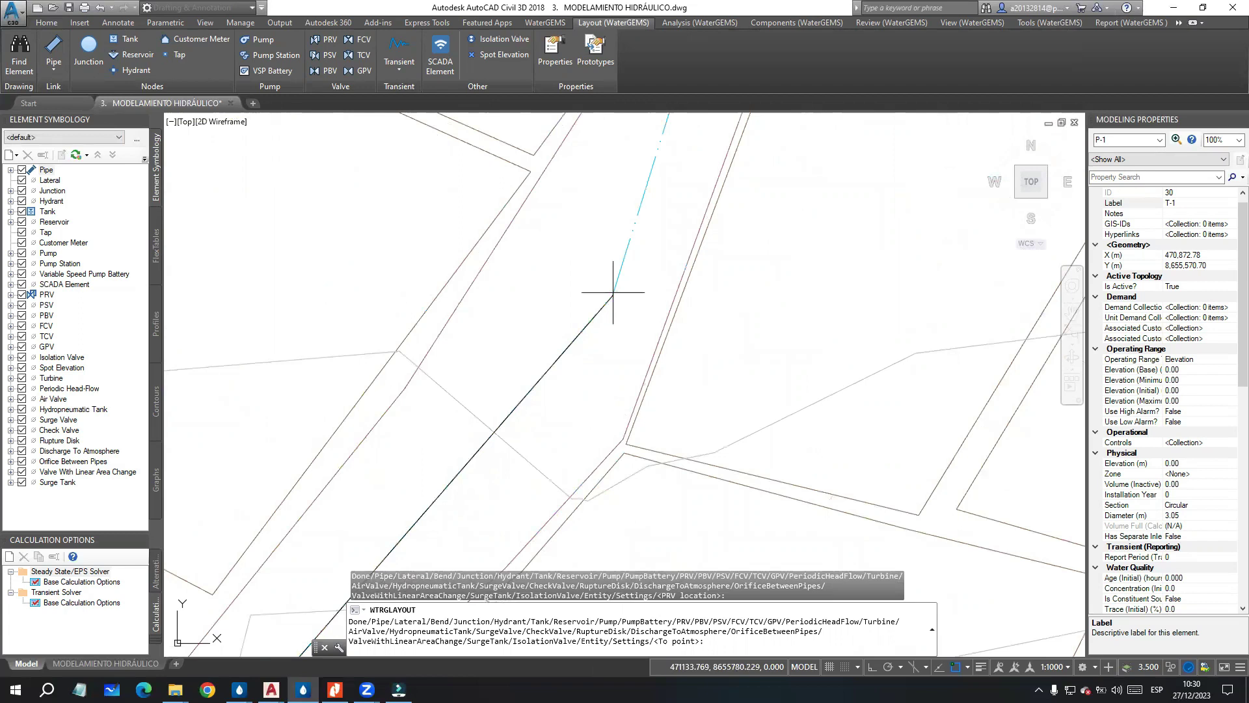
scroll(613, 293, "down", 2)
Step: Place a Junction at the endpoint where a side branch leaves the distribution line toward the southeast
scroll(615, 289, "up", 4)
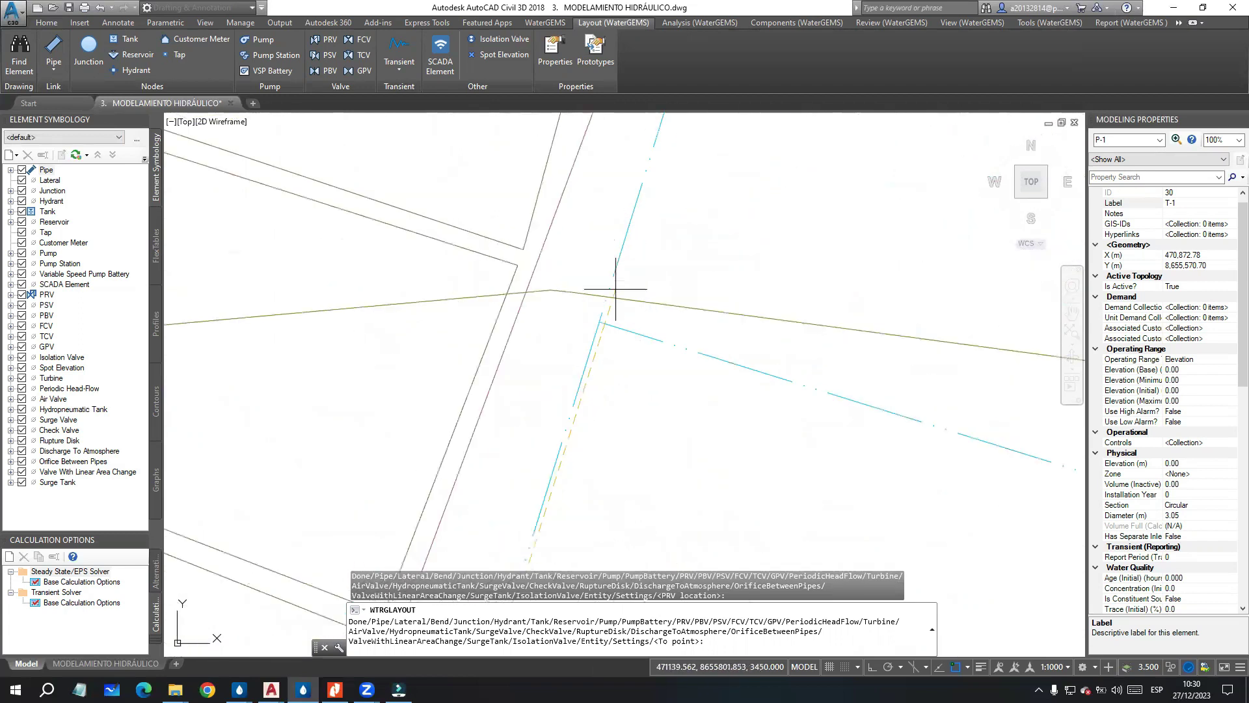
right_click(718, 263)
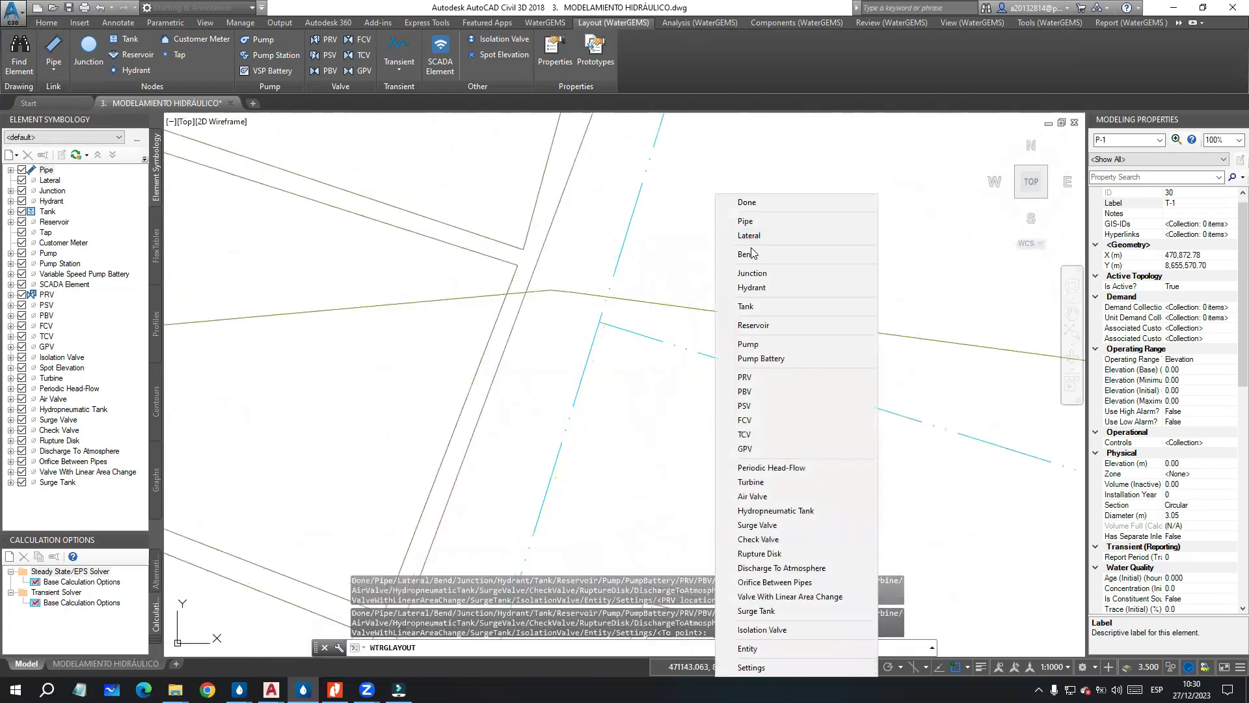
left_click(753, 274)
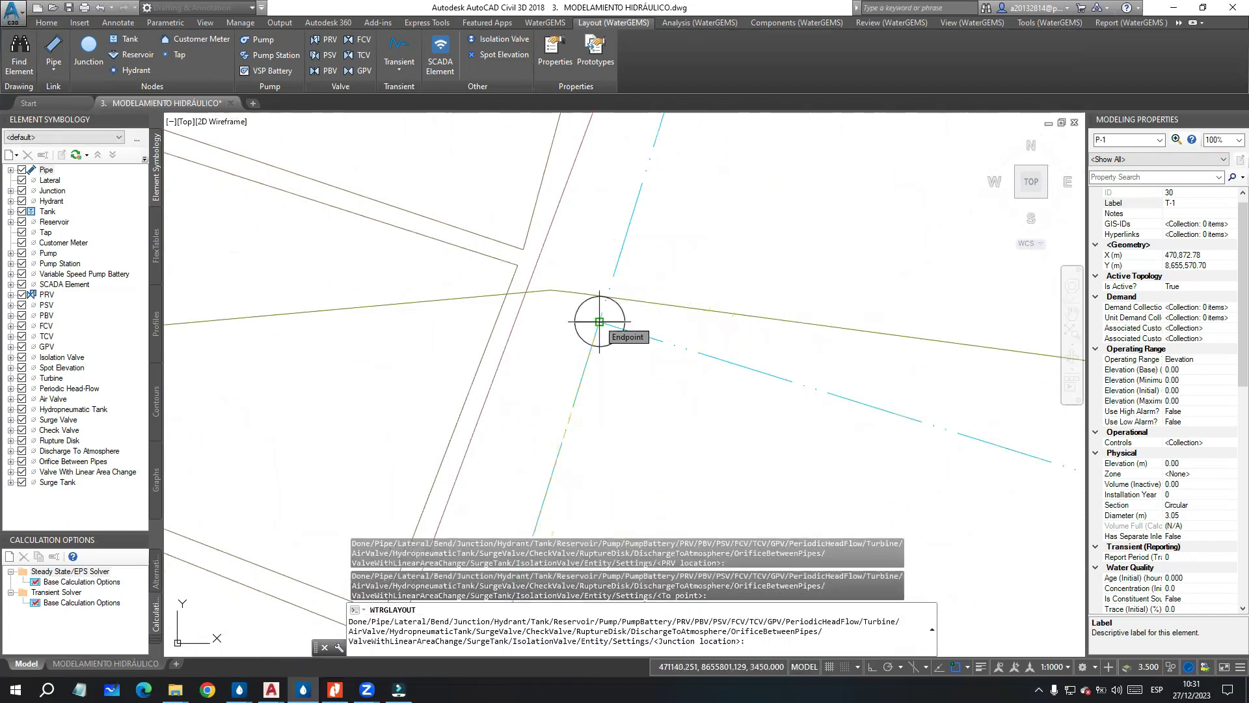
left_click(599, 322)
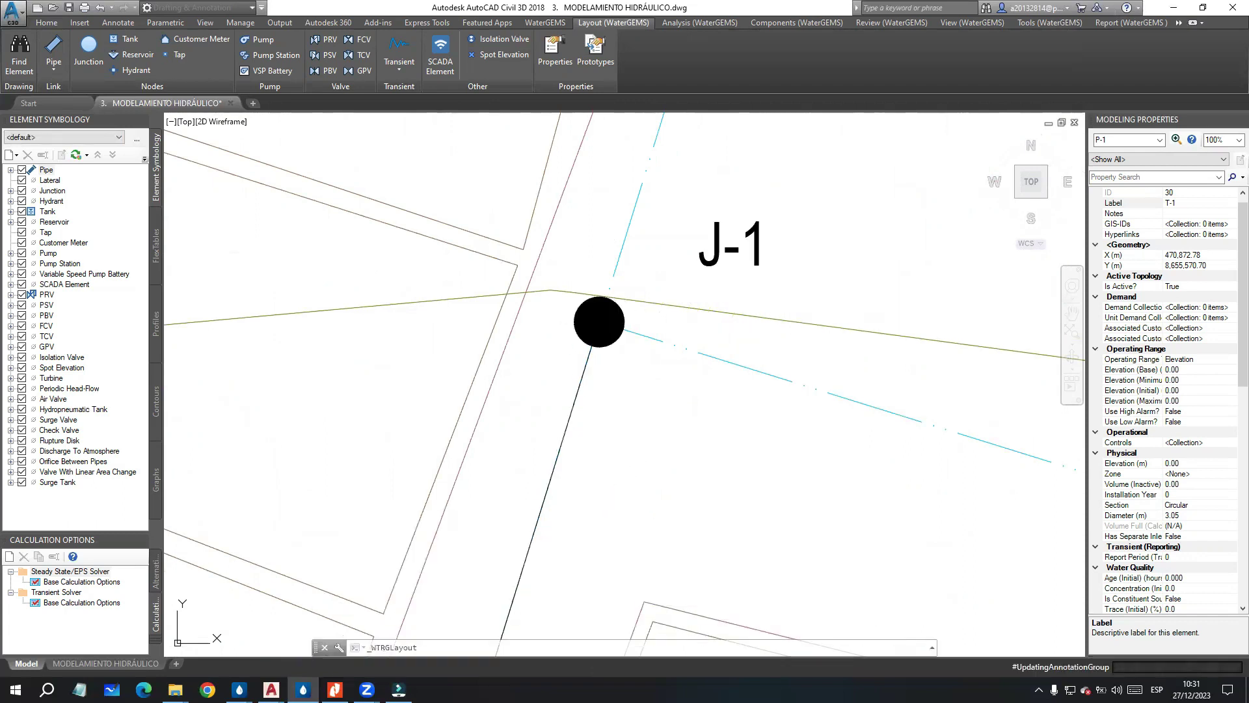
Step: Add a Bend north of the first junction, at the vertex where the distribution line turns northwest
scroll(683, 277, "down", 3)
scroll(682, 278, "down", 2)
middle_click_drag(750, 228, 676, 399)
mouse_move(702, 284)
middle_mouse_down()
mouse_move(644, 457)
mouse_move(618, 468)
middle_mouse_up()
scroll(631, 401, "up", 2)
right_click(644, 194)
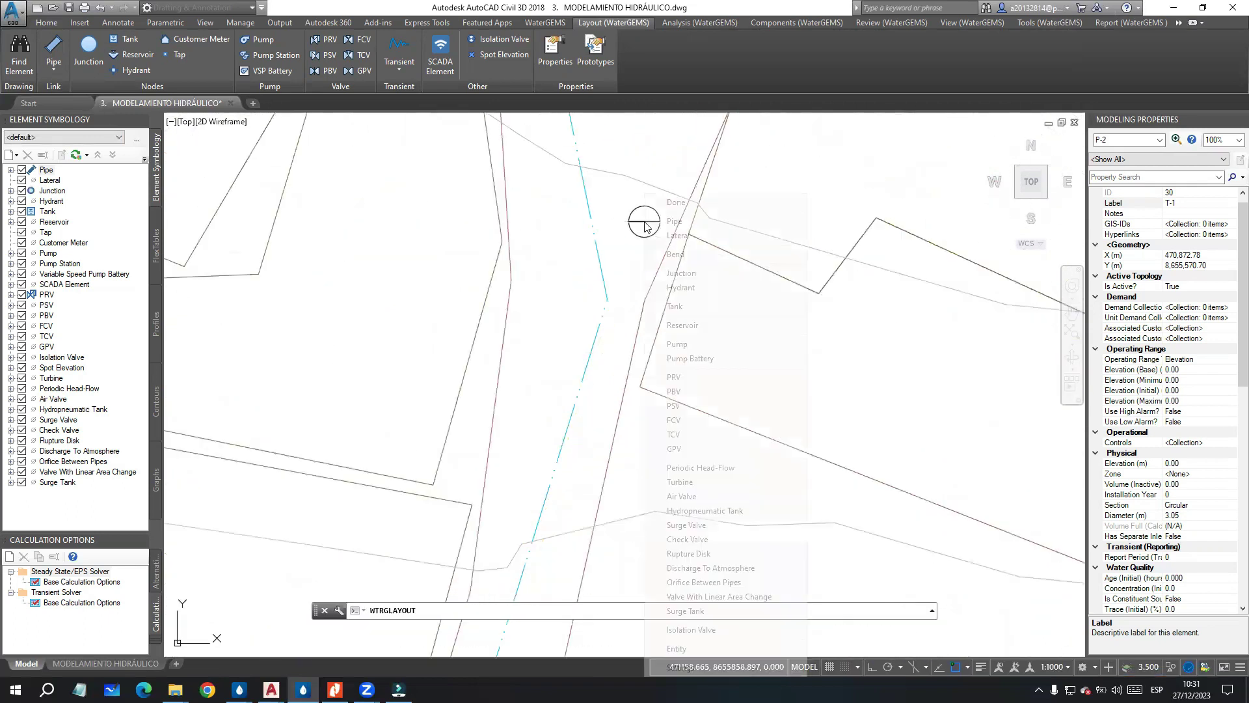
left_click(674, 255)
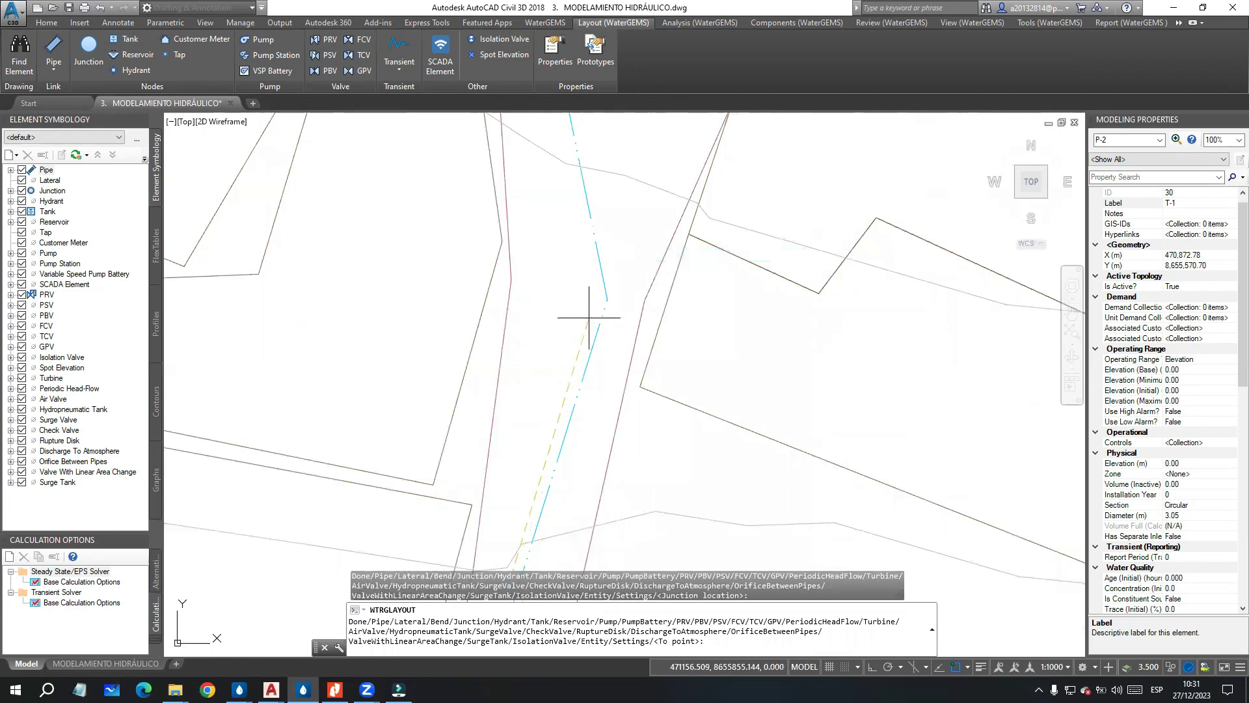
left_click(607, 300)
Step: Place a Junction at the next fork, where a branch leaves the distribution line toward the northeast
scroll(608, 299, "down", 5)
middle_click_drag(609, 232, 613, 306)
scroll(614, 305, "up", 6)
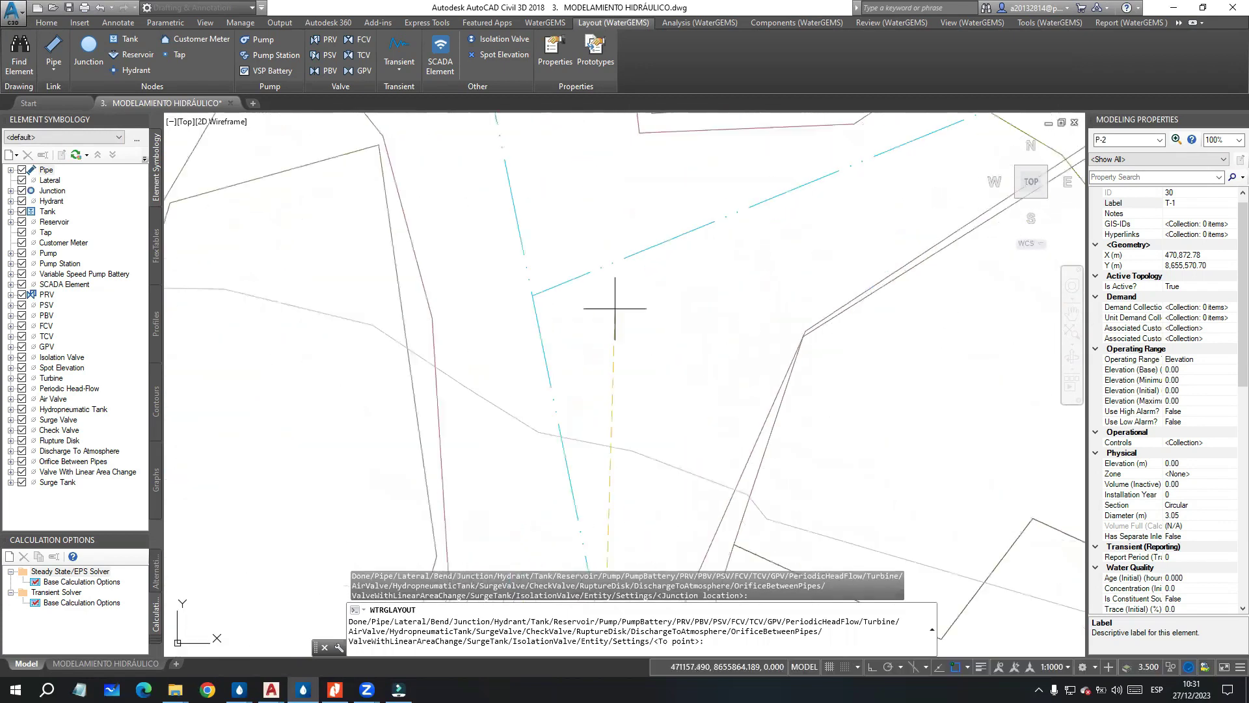
right_click(612, 304)
left_click(646, 276)
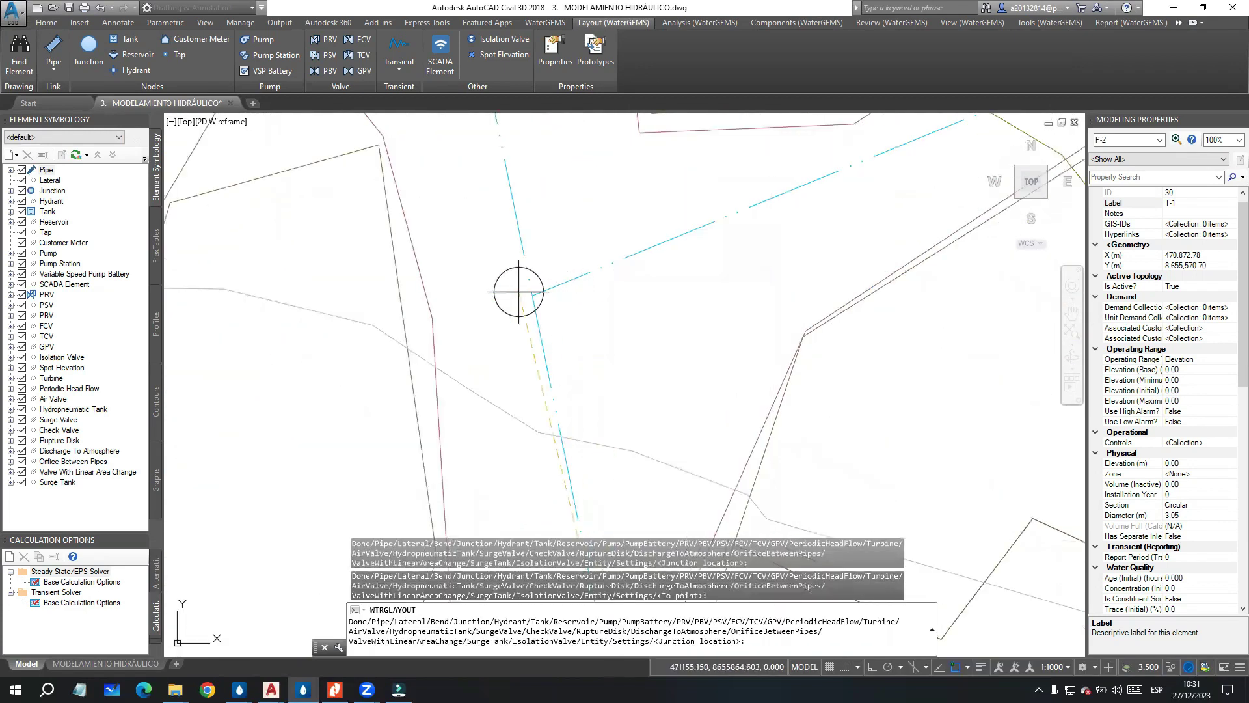
left_click(532, 295)
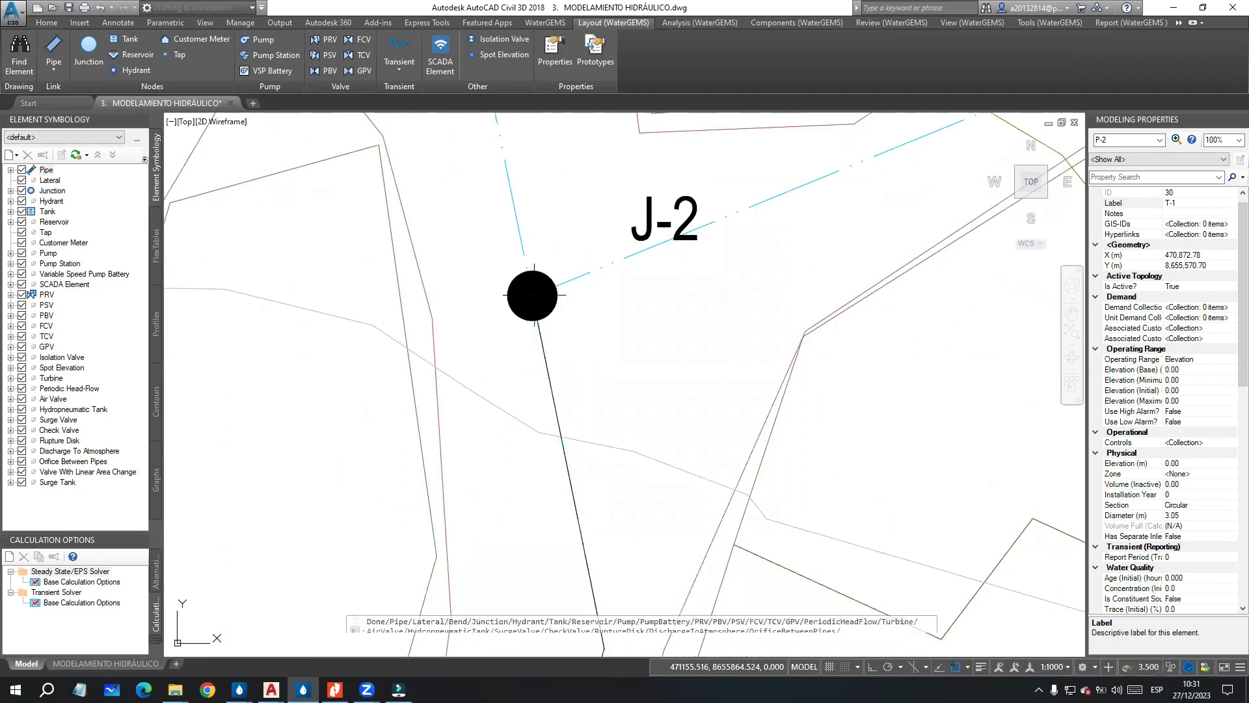
Step: Place junctions at the next two branch points of the distribution line, ending at the intersection just northeast of PARQUE
scroll(546, 339, "down", 3)
scroll(518, 297, "up", 1)
scroll(518, 298, "up", 2)
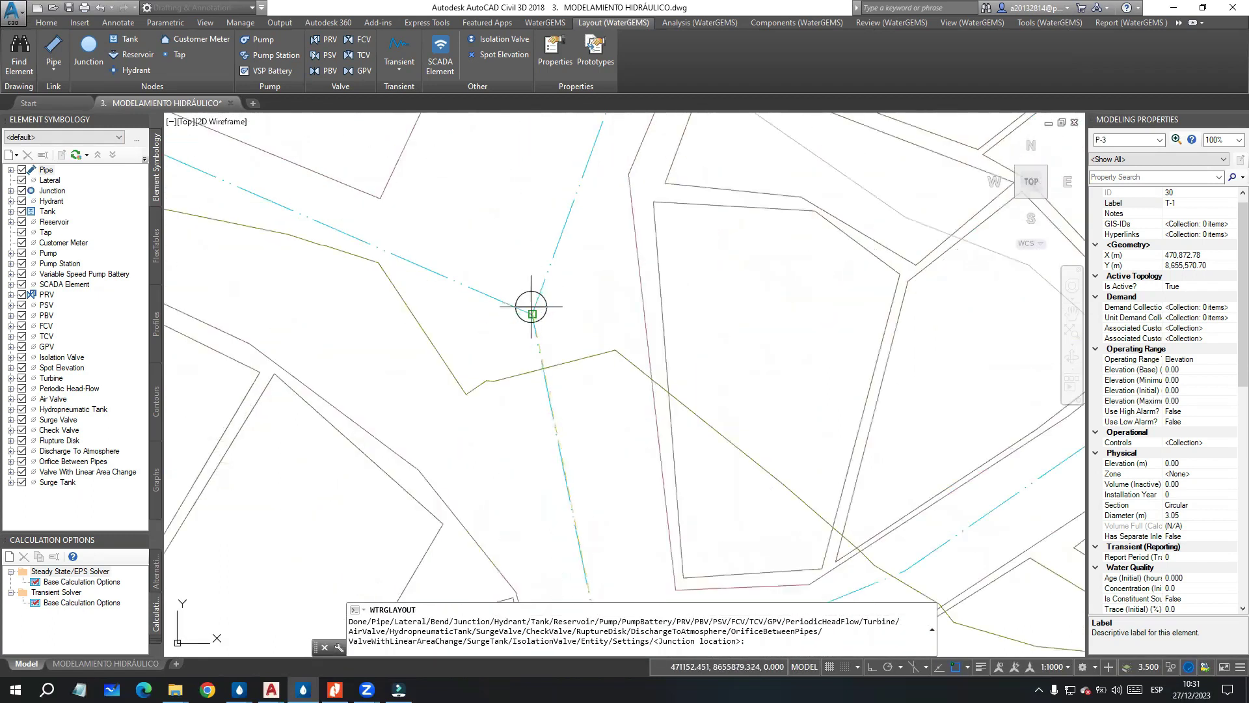
left_click(532, 315)
scroll(525, 524, "down", 3)
mouse_move(626, 237)
middle_mouse_down()
mouse_move(618, 261)
mouse_move(530, 234)
mouse_move(524, 251)
middle_mouse_up()
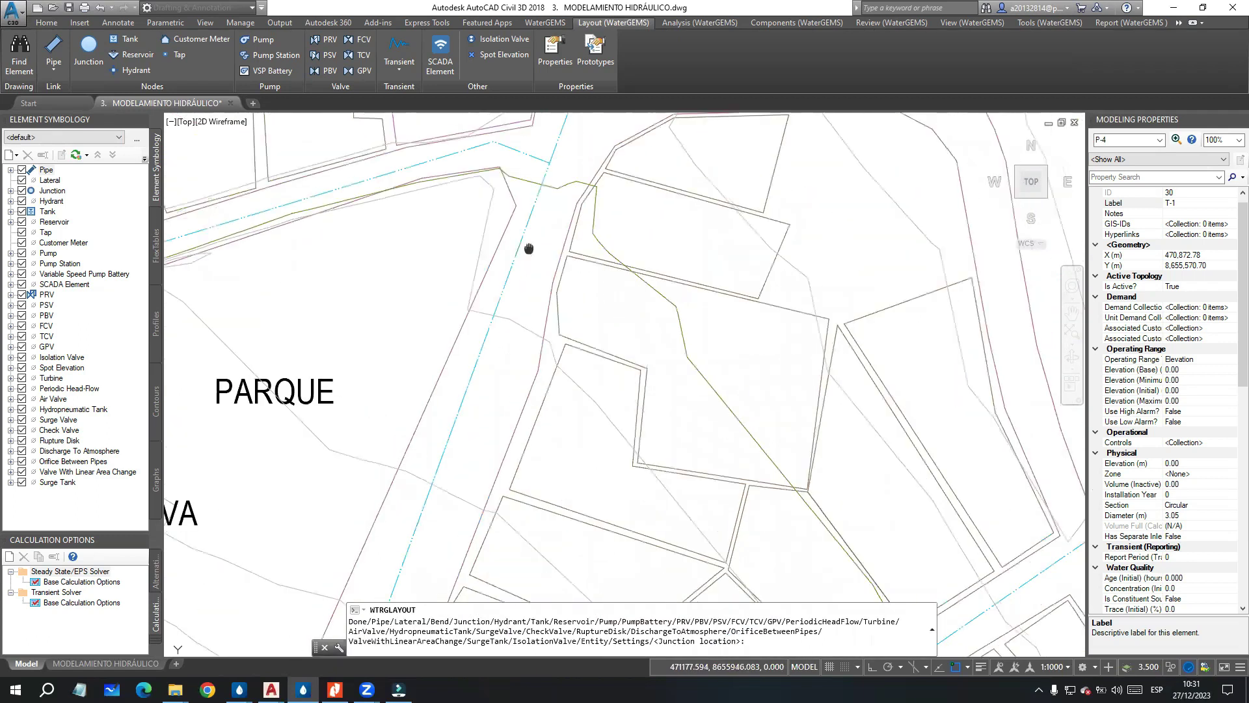
scroll(527, 247, "up", 3)
left_click(547, 233)
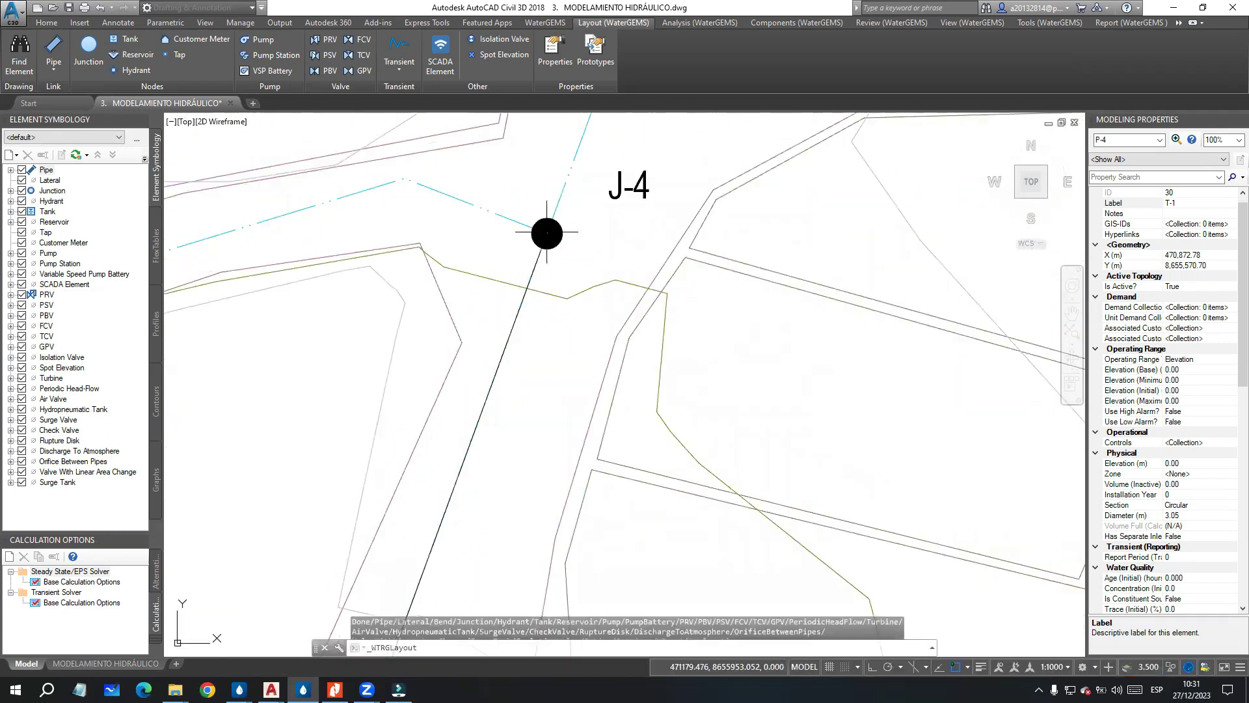
Step: Continue the pipe north of the PARQUE intersection with bends at the distribution line's successive vertices
scroll(577, 267, "down", 2)
scroll(586, 267, "up", 5)
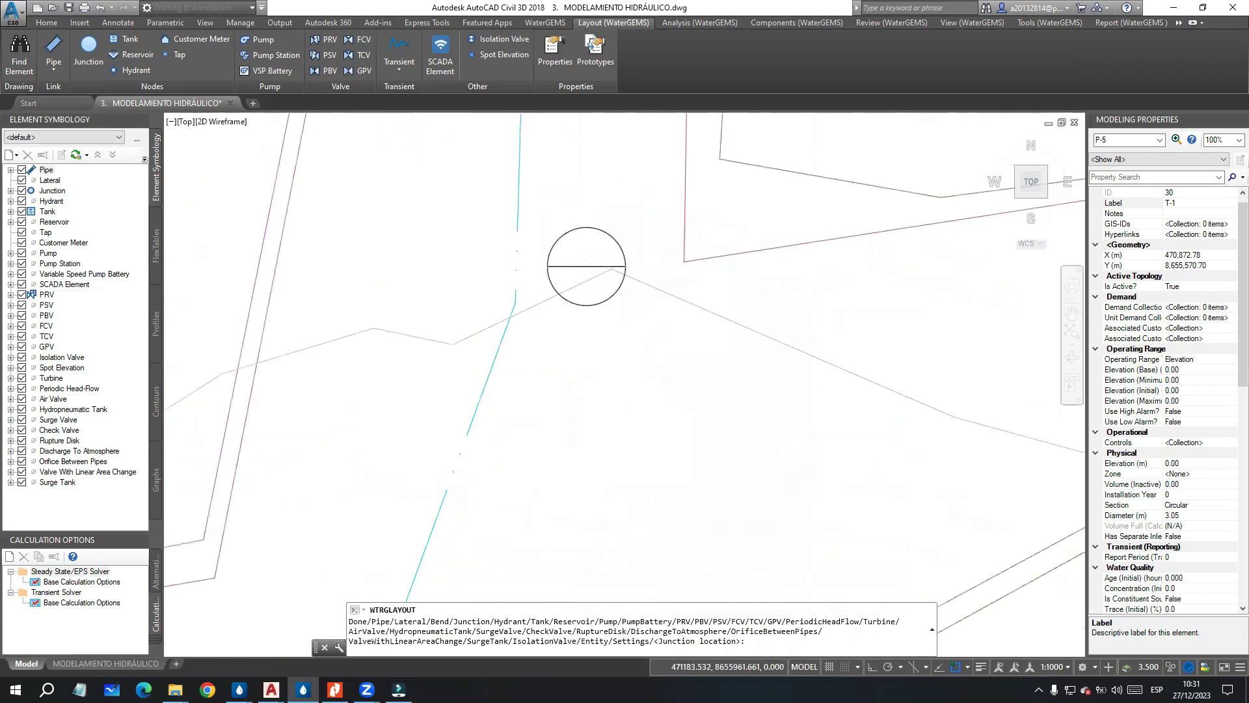
right_click(577, 194)
left_click(606, 272)
scroll(521, 260, "down", 5)
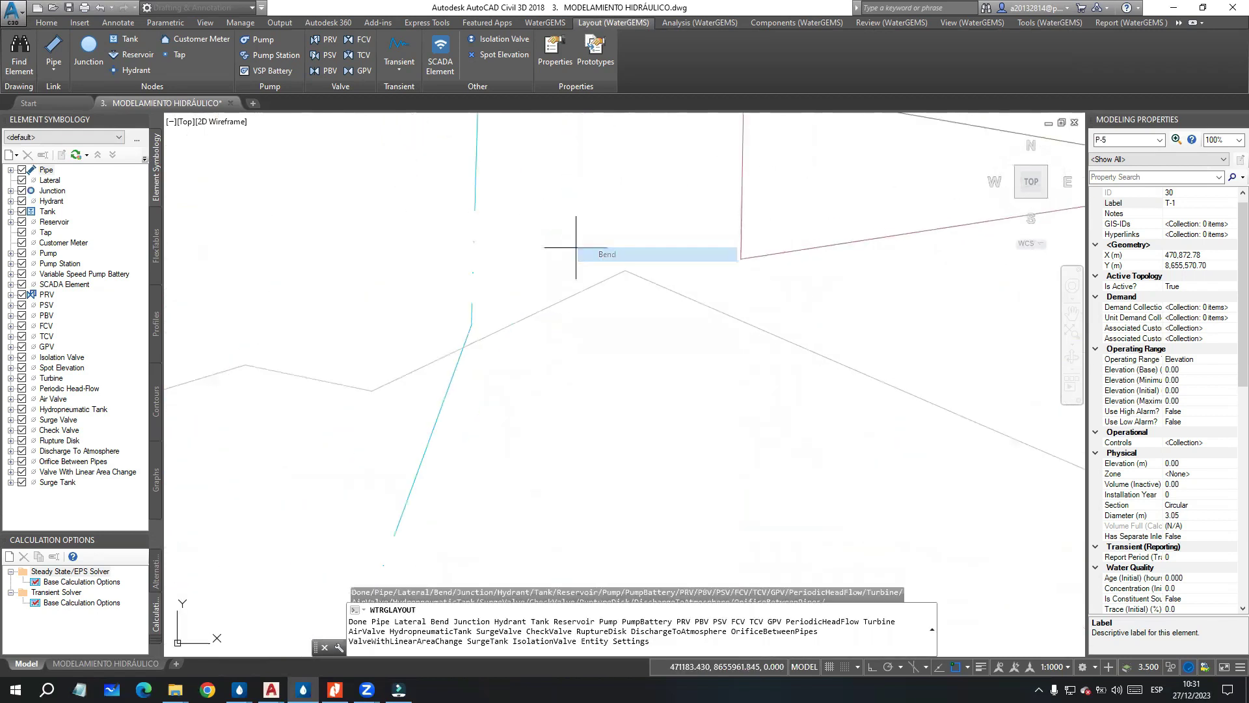
scroll(508, 293, "down", 3)
mouse_move(508, 107)
middle_mouse_down()
mouse_move(562, 253)
mouse_move(572, 544)
mouse_move(581, 515)
middle_mouse_up()
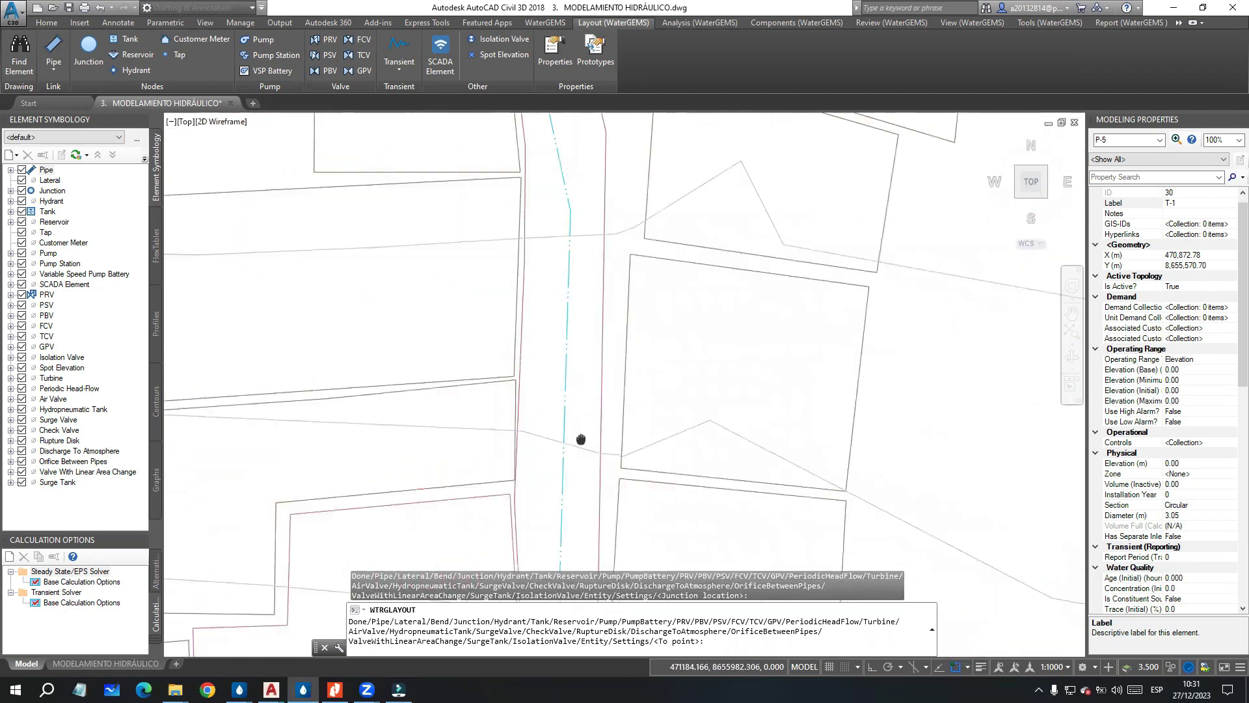
scroll(570, 222, "up", 2)
scroll(580, 209, "down", 3)
middle_click_drag(595, 235, 657, 363)
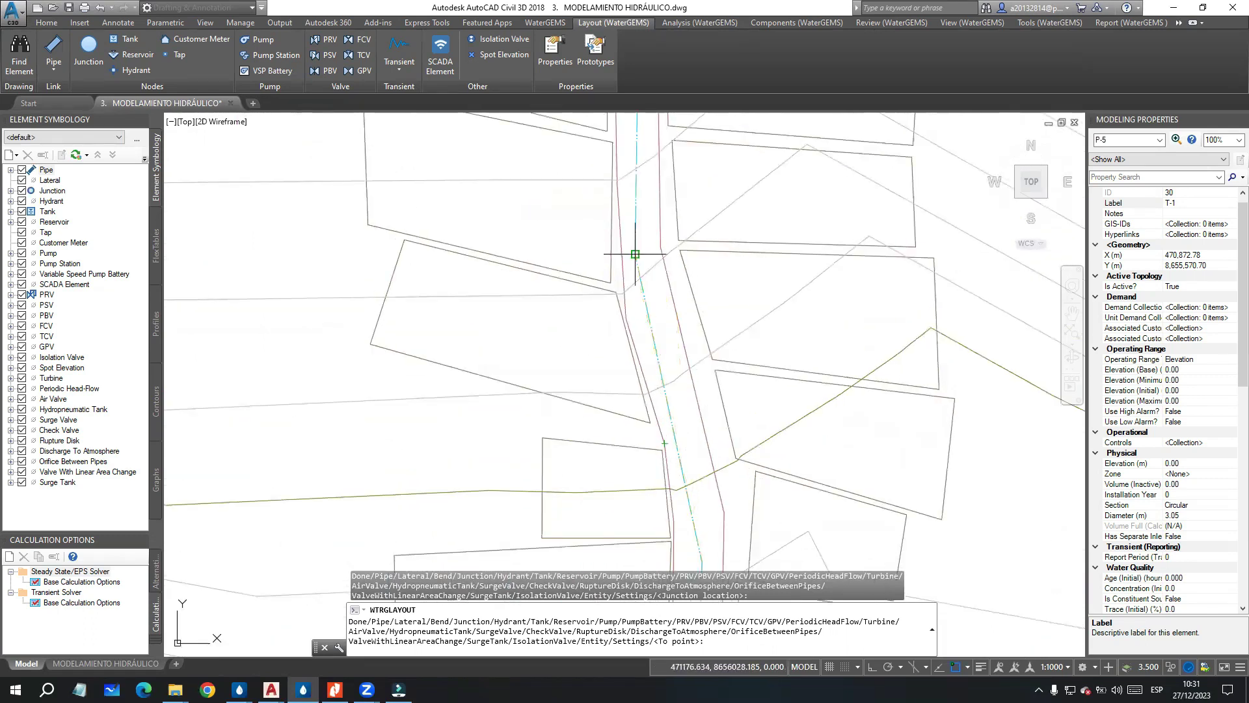
middle_click_drag(669, 361, 669, 377)
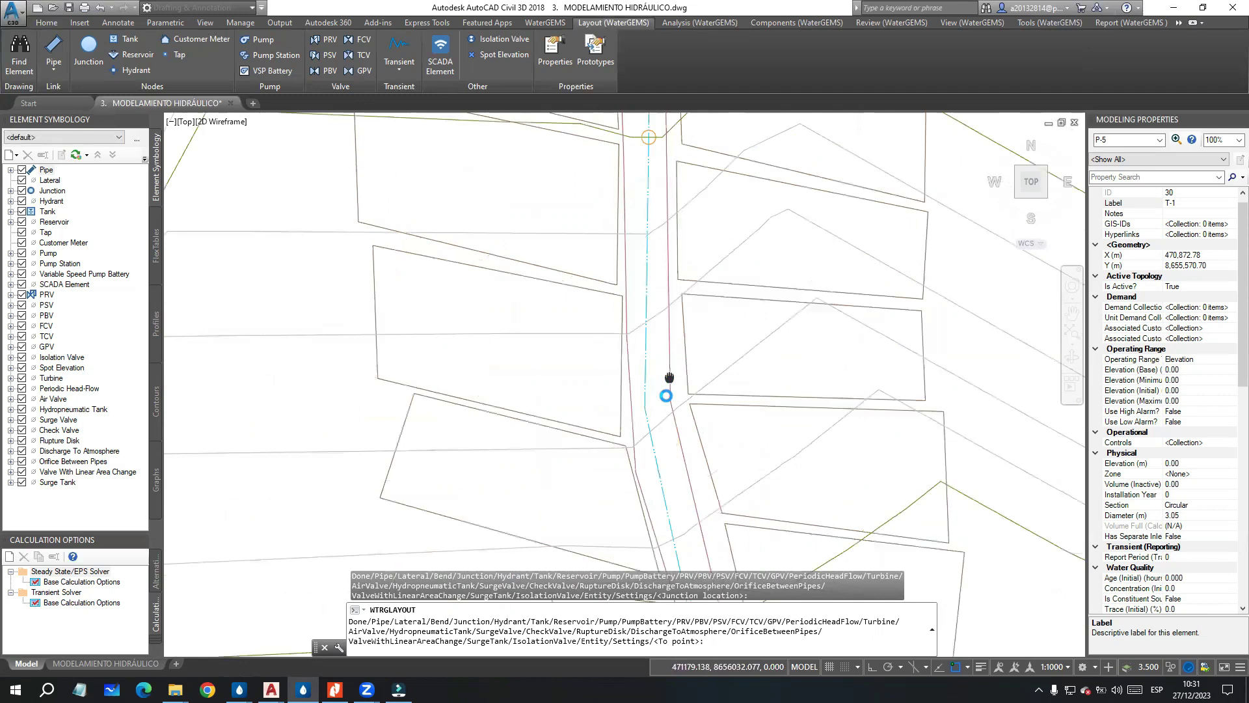
Step: Place a second PRV in the pipe at the centre of the next orange circle up the distribution line
scroll(647, 276, "up", 4)
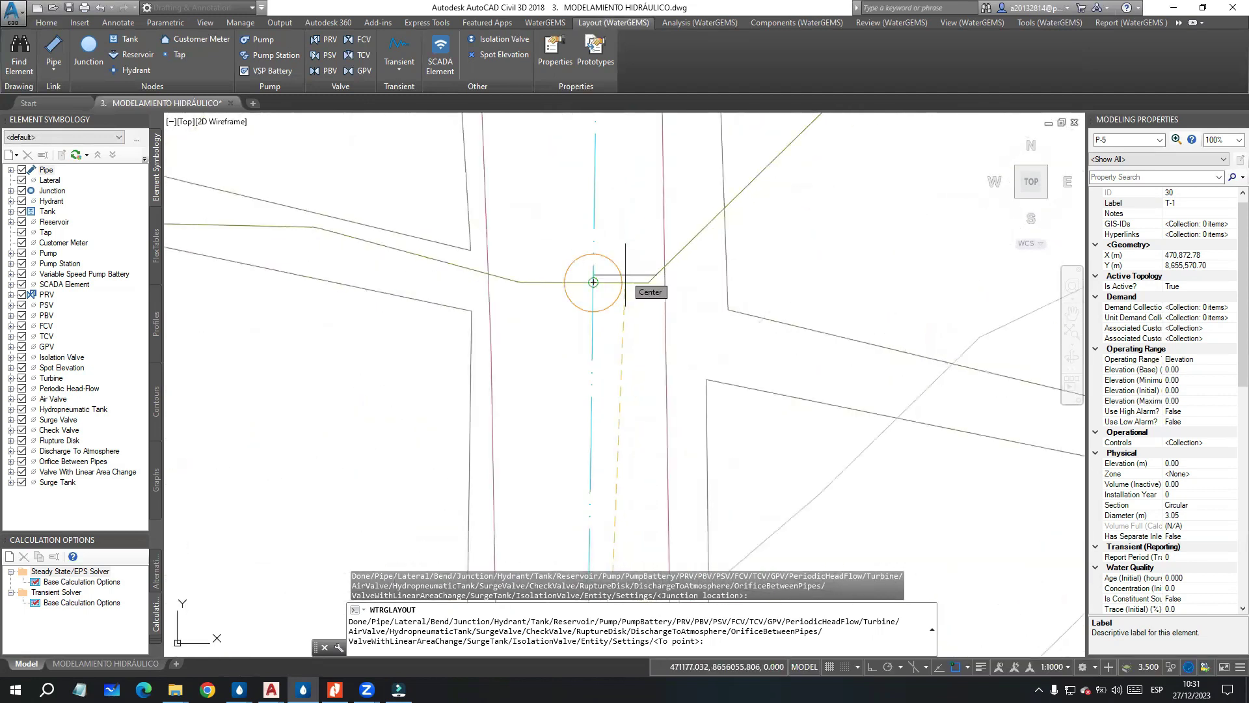
scroll(585, 276, "up", 3)
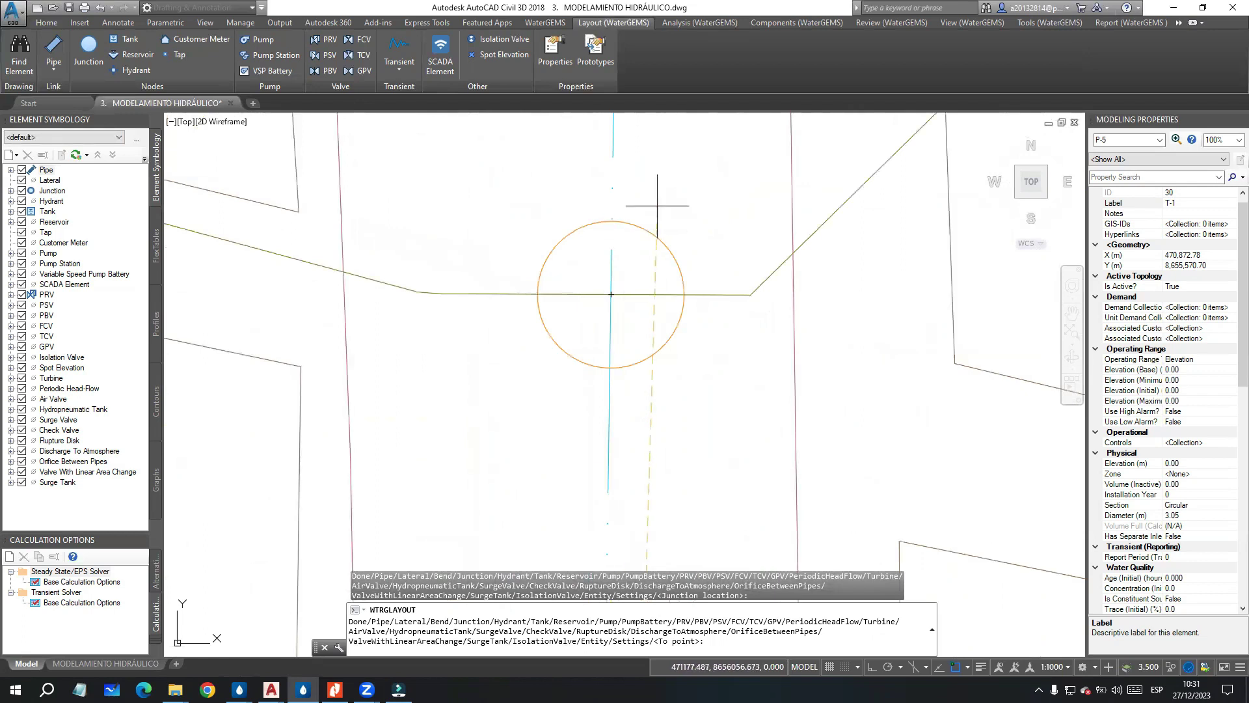
scroll(611, 292, "up", 2)
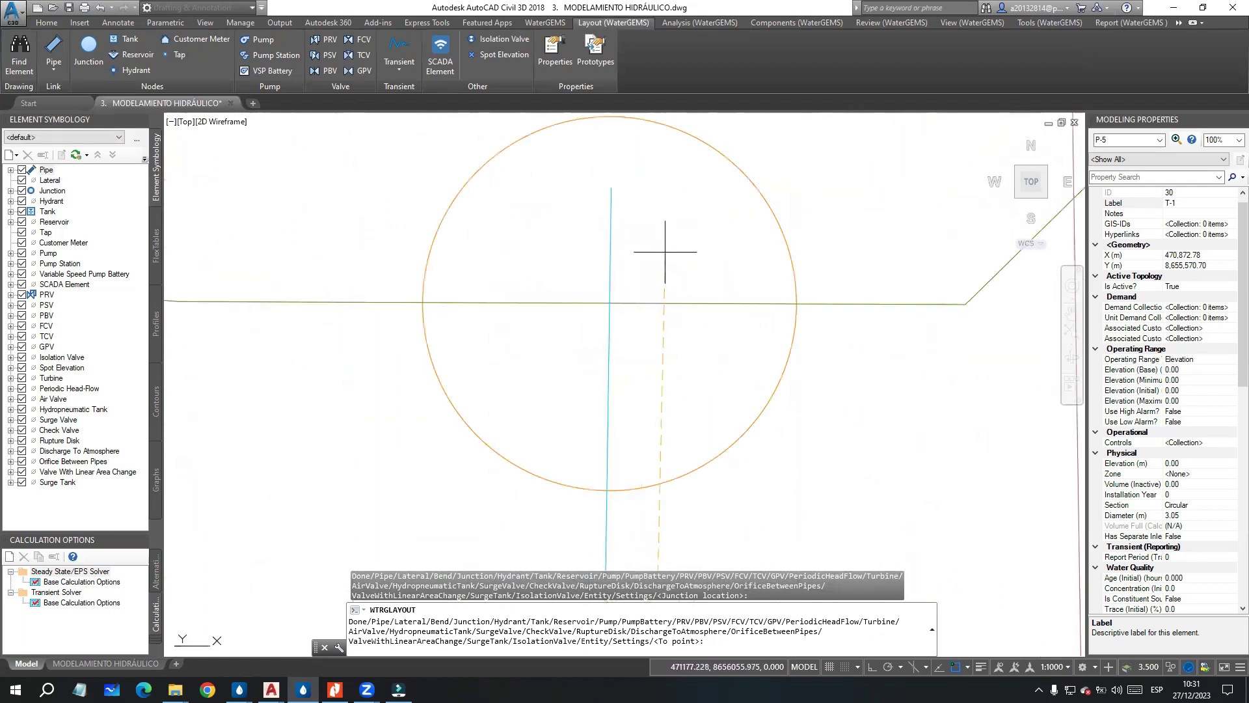
scroll(658, 223, "down", 3)
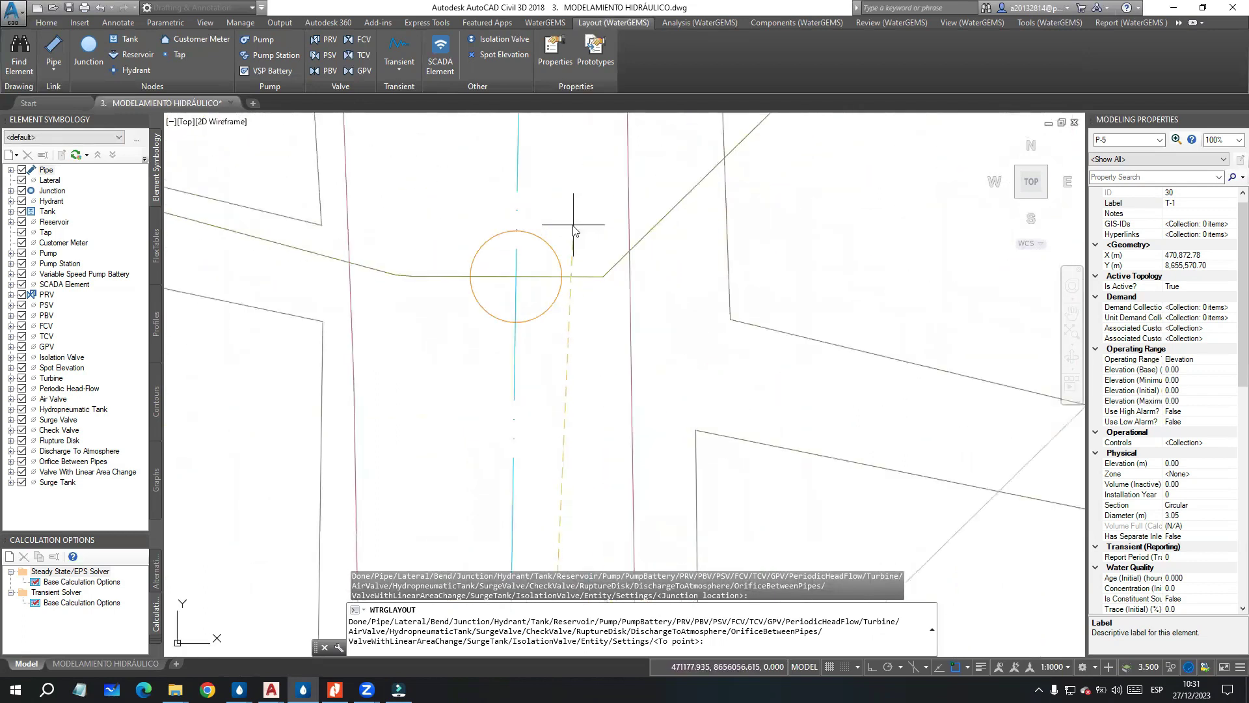
right_click(573, 229)
left_click(595, 377)
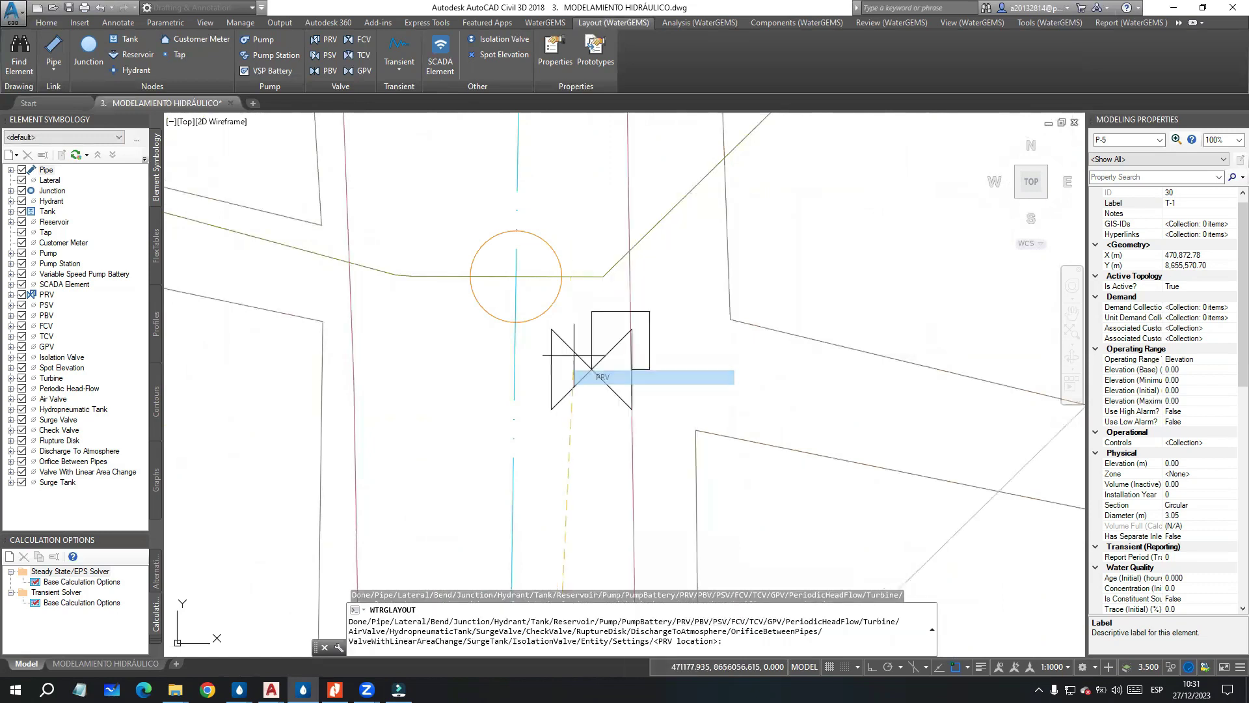
scroll(519, 263, "up", 3)
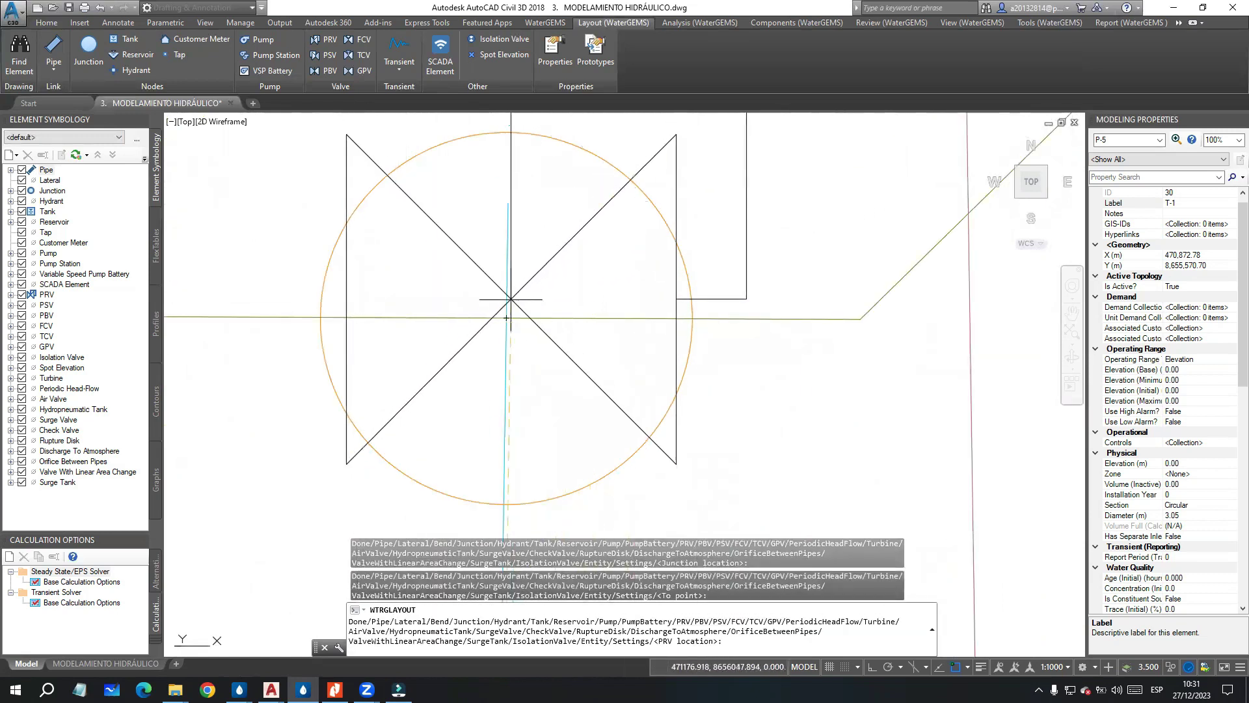
left_click(509, 303)
scroll(537, 280, "down", 3)
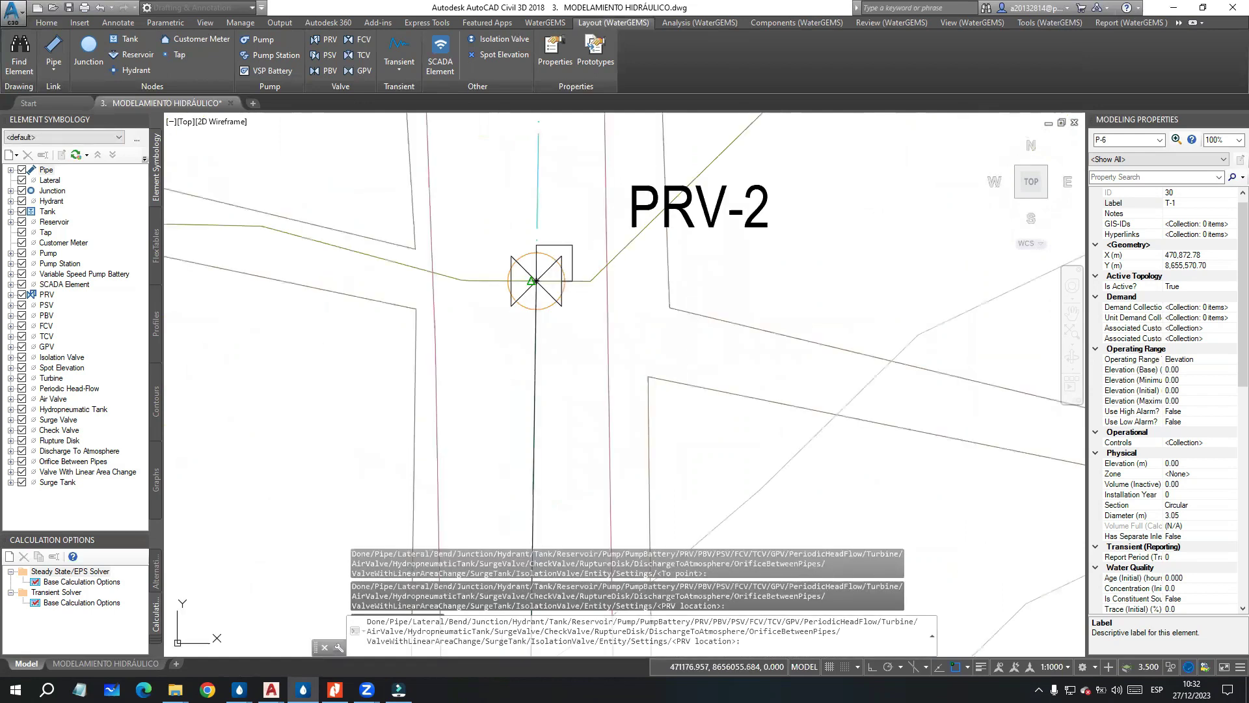
Step: Continue the pipe north of the second PRV with a bend at the distribution line's next vertex
scroll(536, 281, "down", 2)
scroll(552, 339, "down", 1)
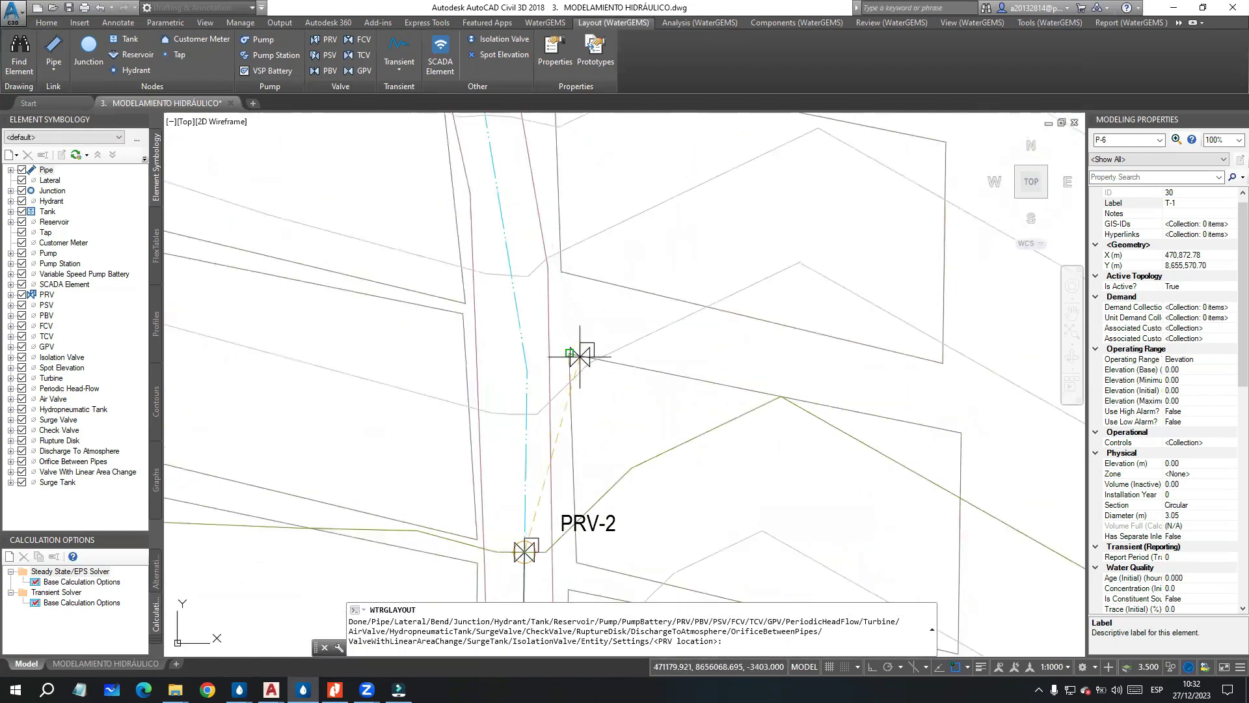
middle_click_drag(588, 322, 594, 296)
scroll(594, 292, "up", 1)
right_click(588, 294)
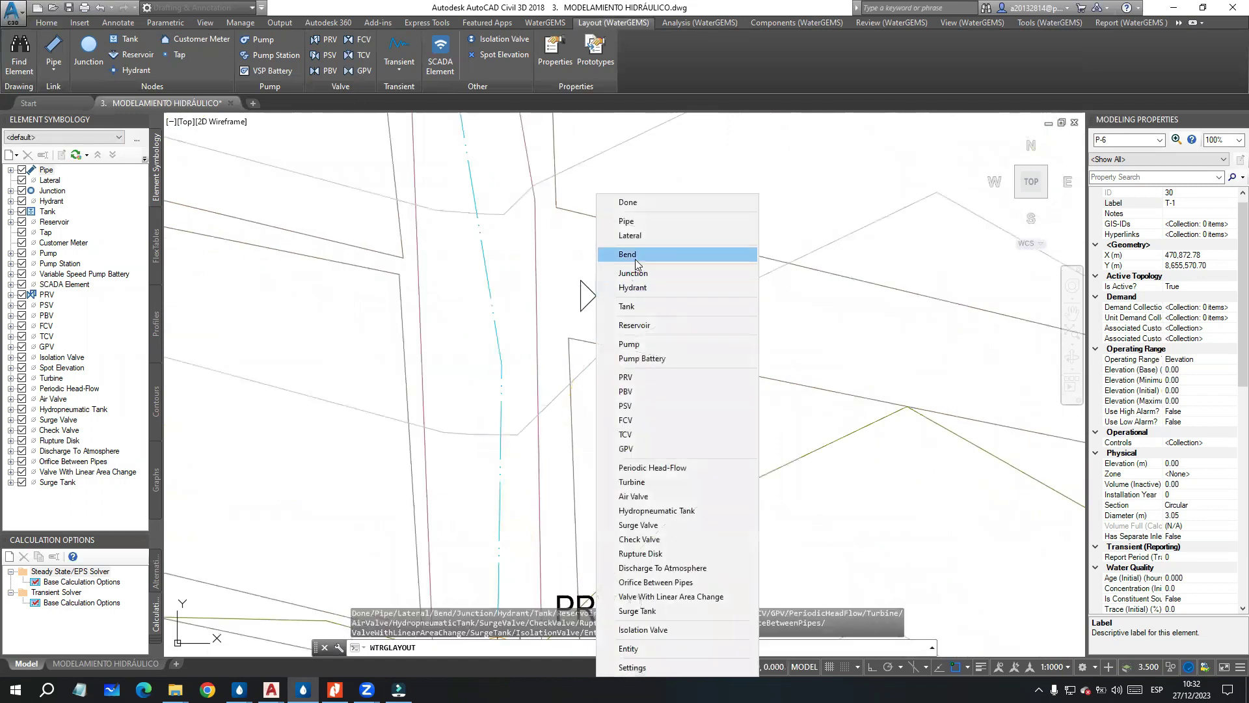
left_click(634, 259)
left_click(502, 362)
Step: Place a Junction at the northern end of the distribution line and finish the layout command
scroll(514, 325, "down", 2)
scroll(515, 273, "up", 2)
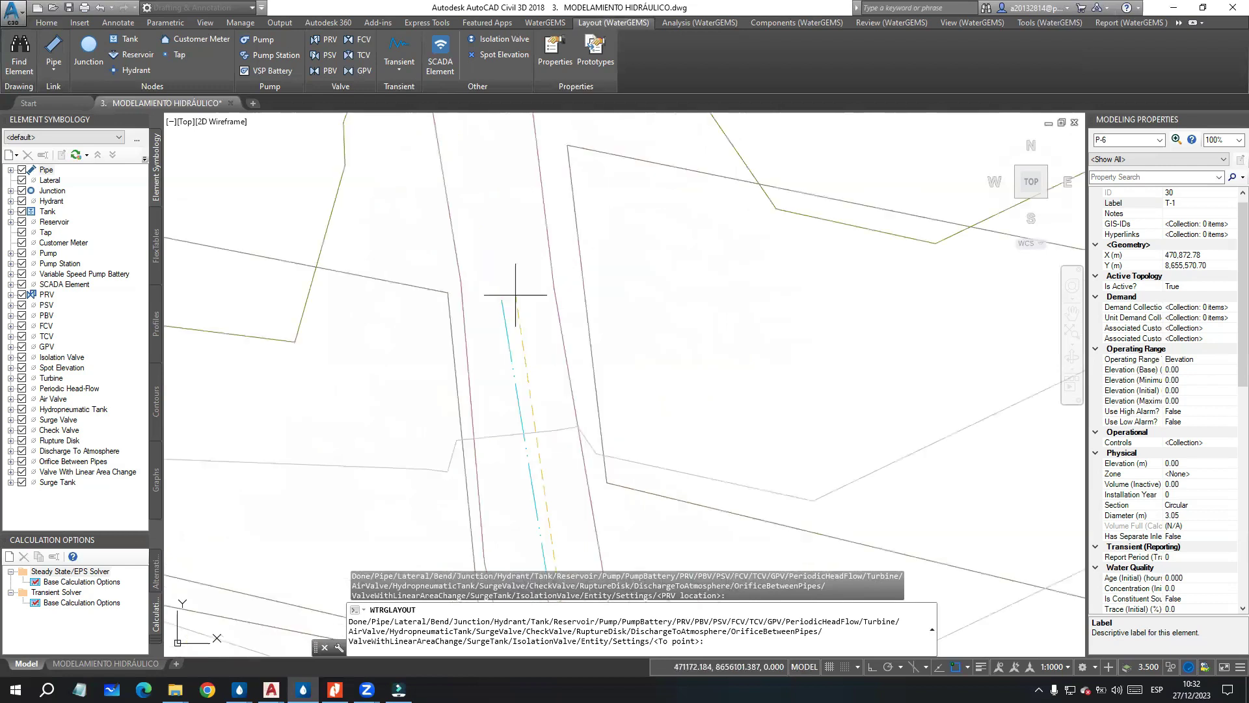
scroll(546, 263, "up", 1)
right_click(508, 261)
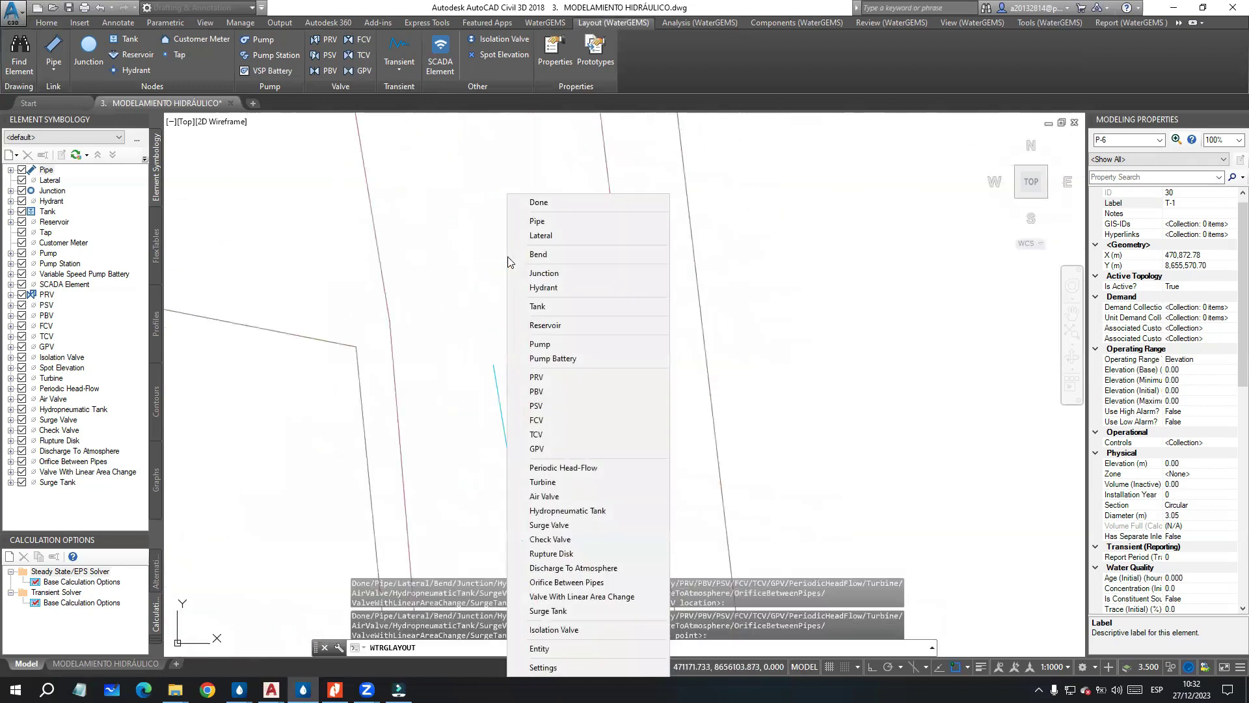
left_click(542, 272)
left_click(493, 366)
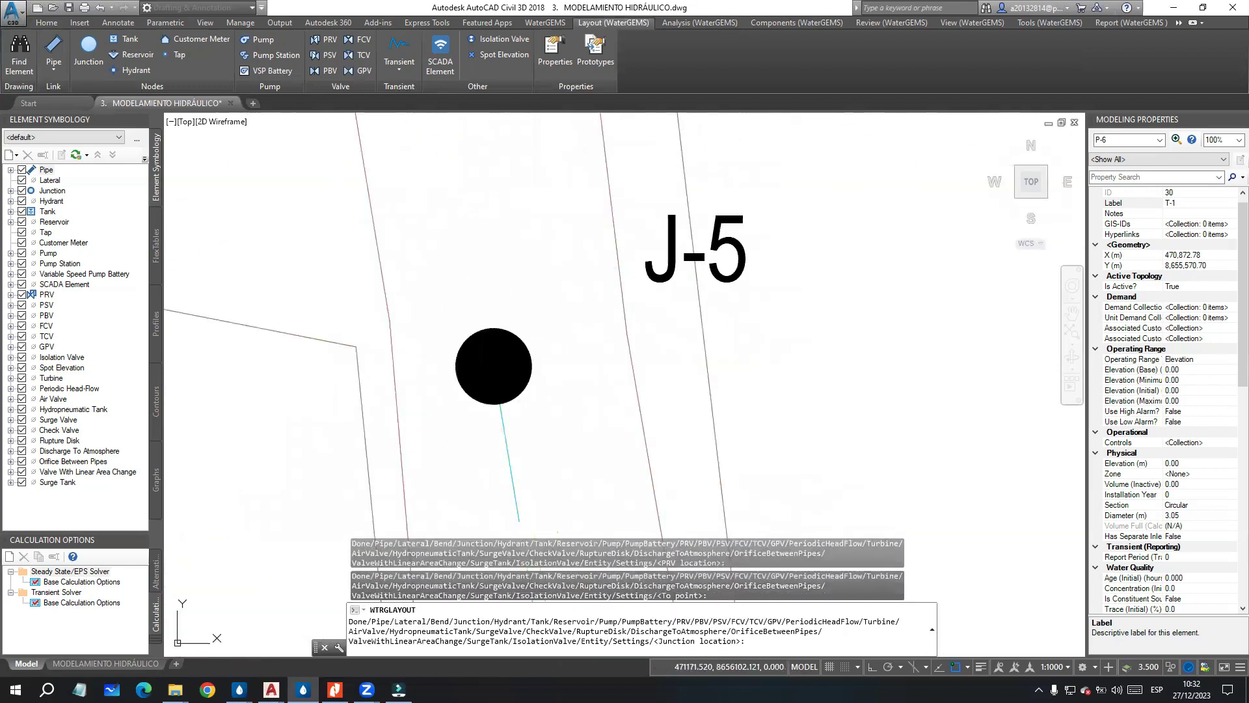
right_click(495, 361)
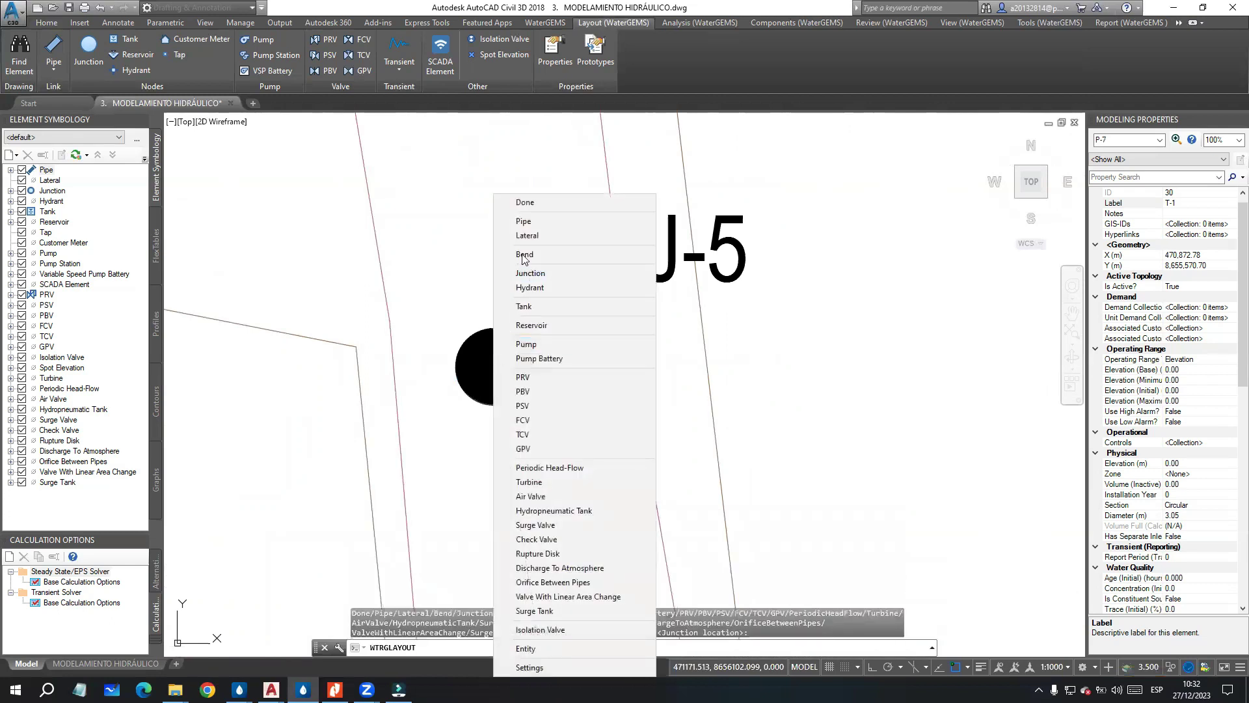
left_click(534, 205)
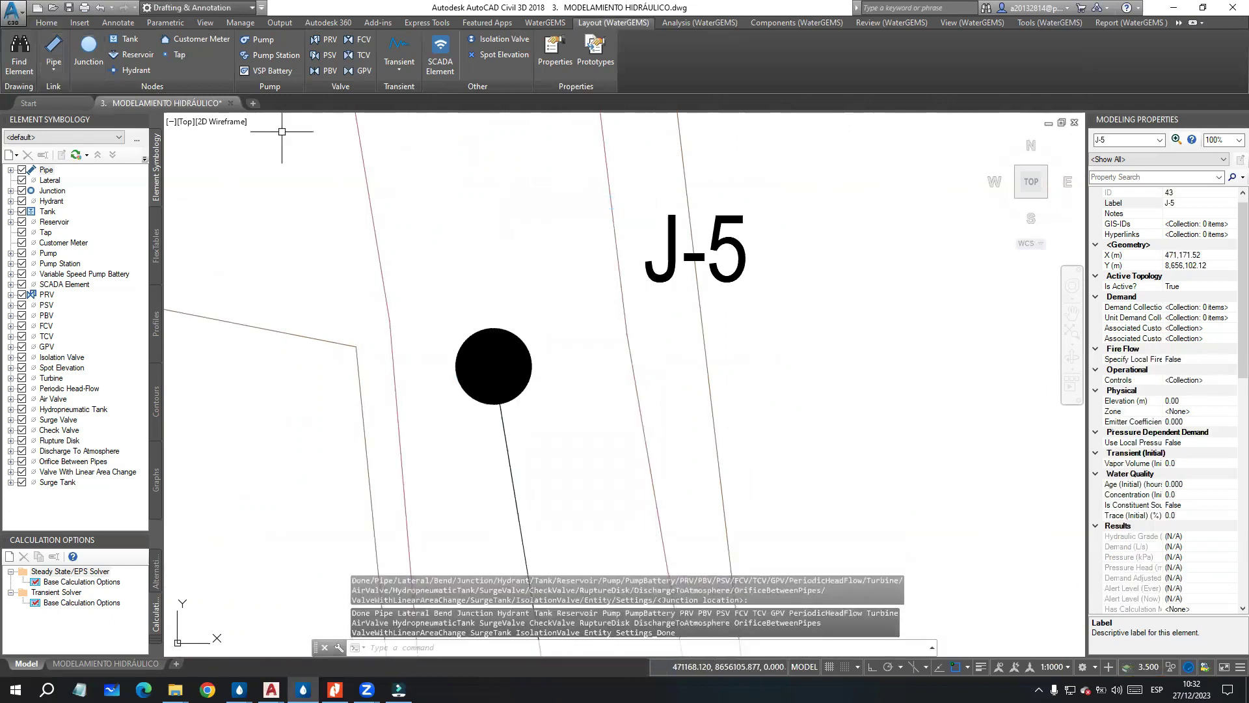
Step: Examine the whole traced network and switch to WaterGEMS to view the MODELO_01.wtg model
scroll(524, 274, "down", 8)
mouse_move(529, 325)
middle_mouse_down()
mouse_move(542, 347)
mouse_move(656, 167)
middle_mouse_up()
scroll(680, 368, "down", 4)
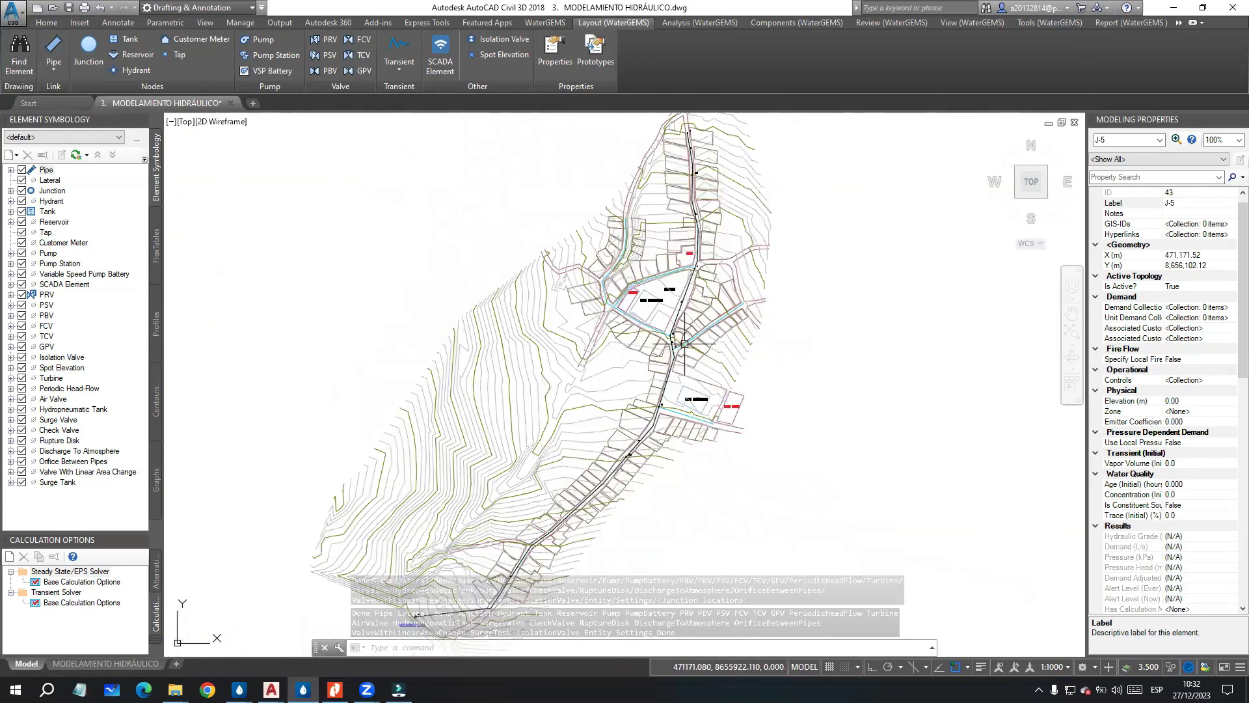
mouse_move(240, 690)
left_click(163, 641)
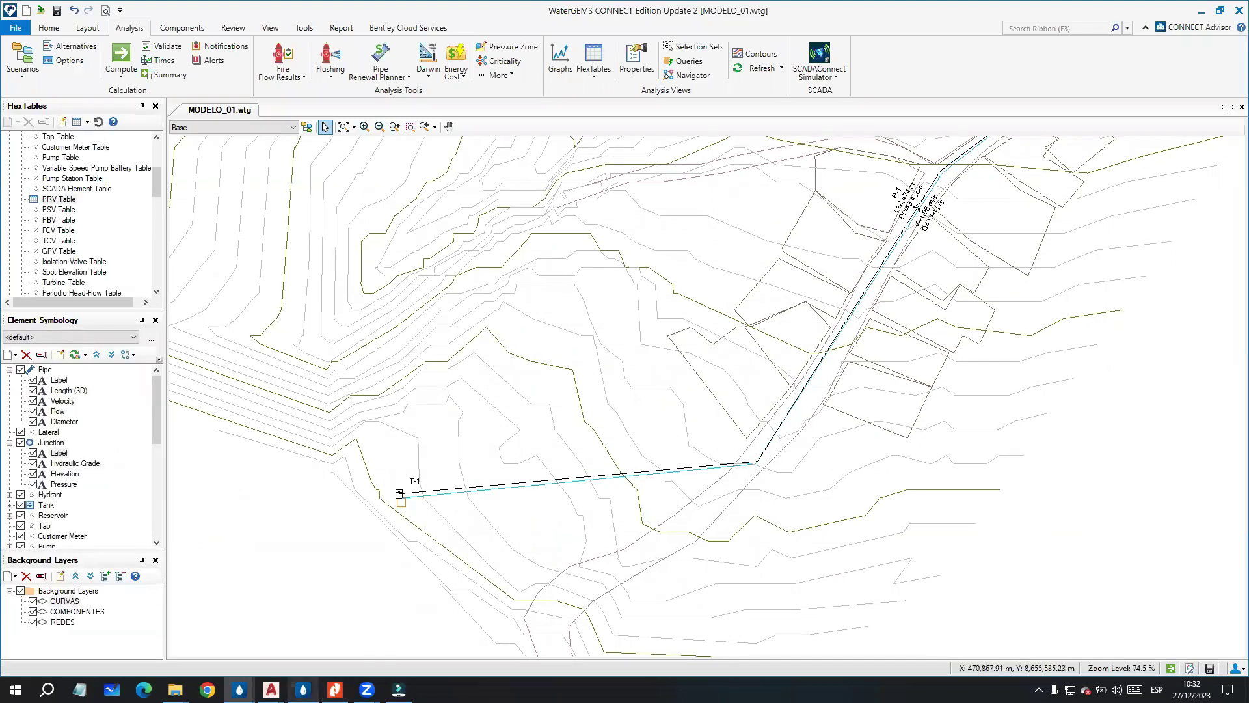
Step: Return to the Civil 3D drawing and inspect the traced pipeline against the TERRENO_P terrain surface
left_click(303, 690)
middle_click_drag(780, 183, 794, 234)
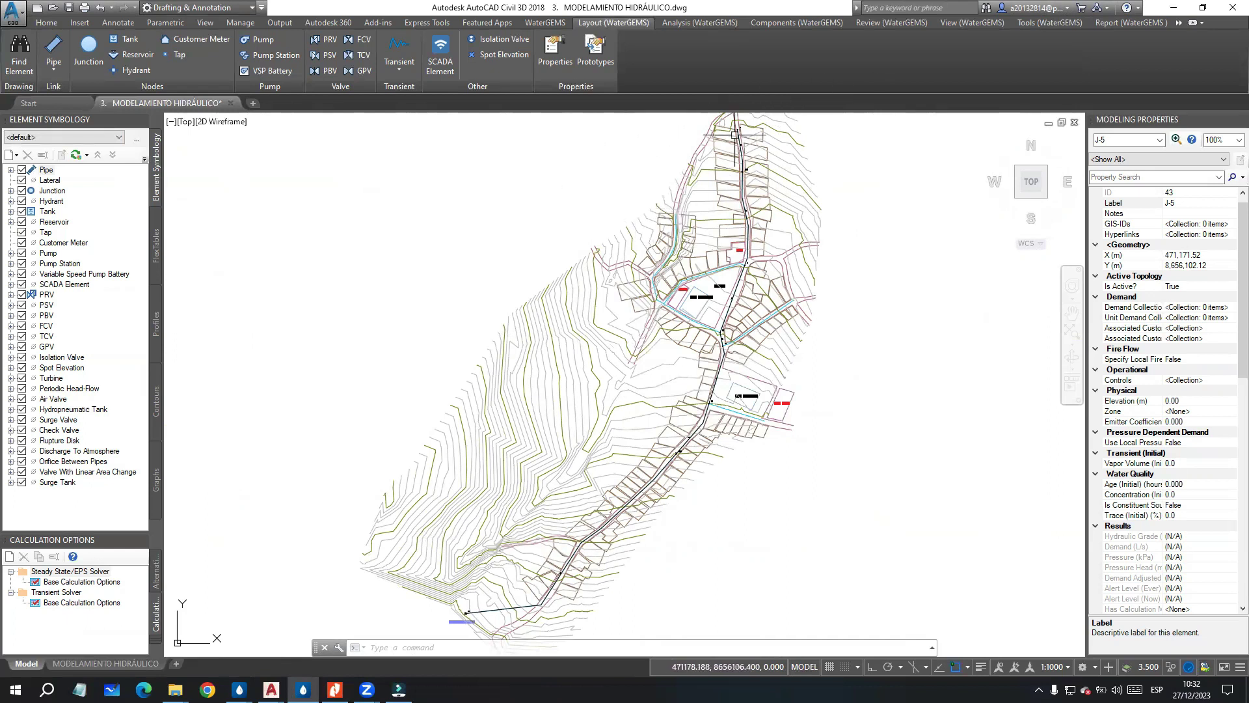
middle_click_drag(657, 460, 623, 375)
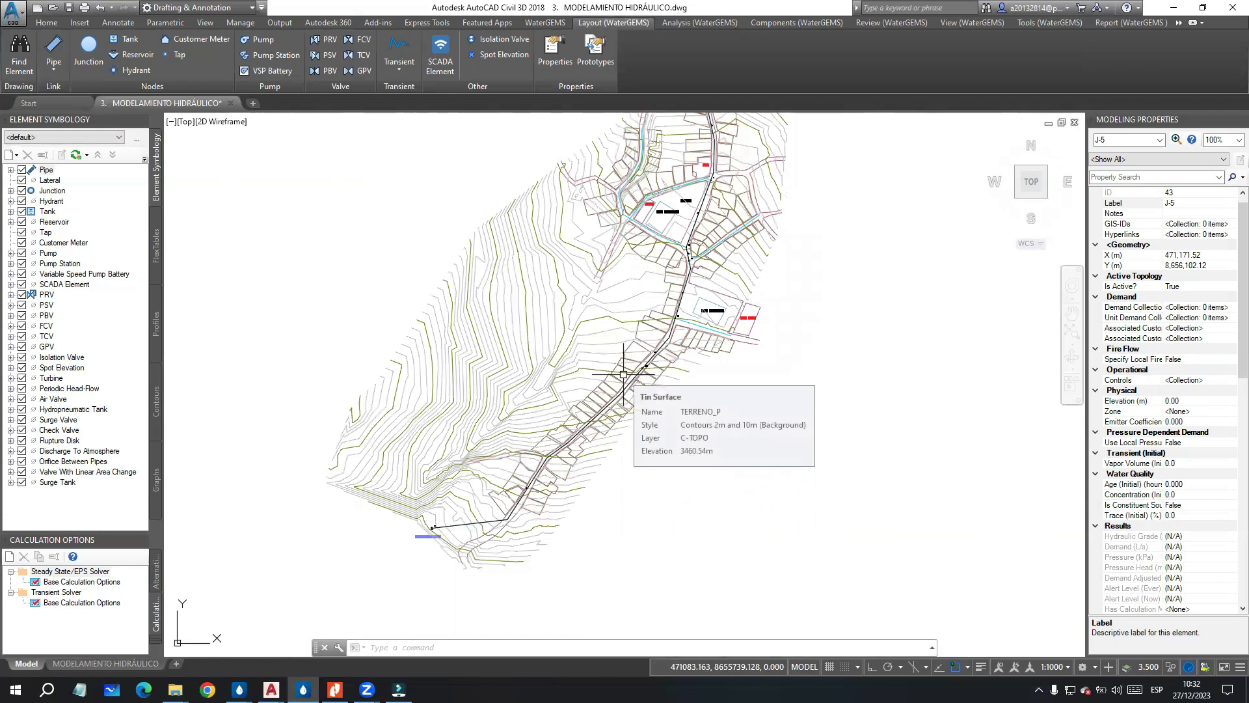
scroll(705, 250, "up", 2)
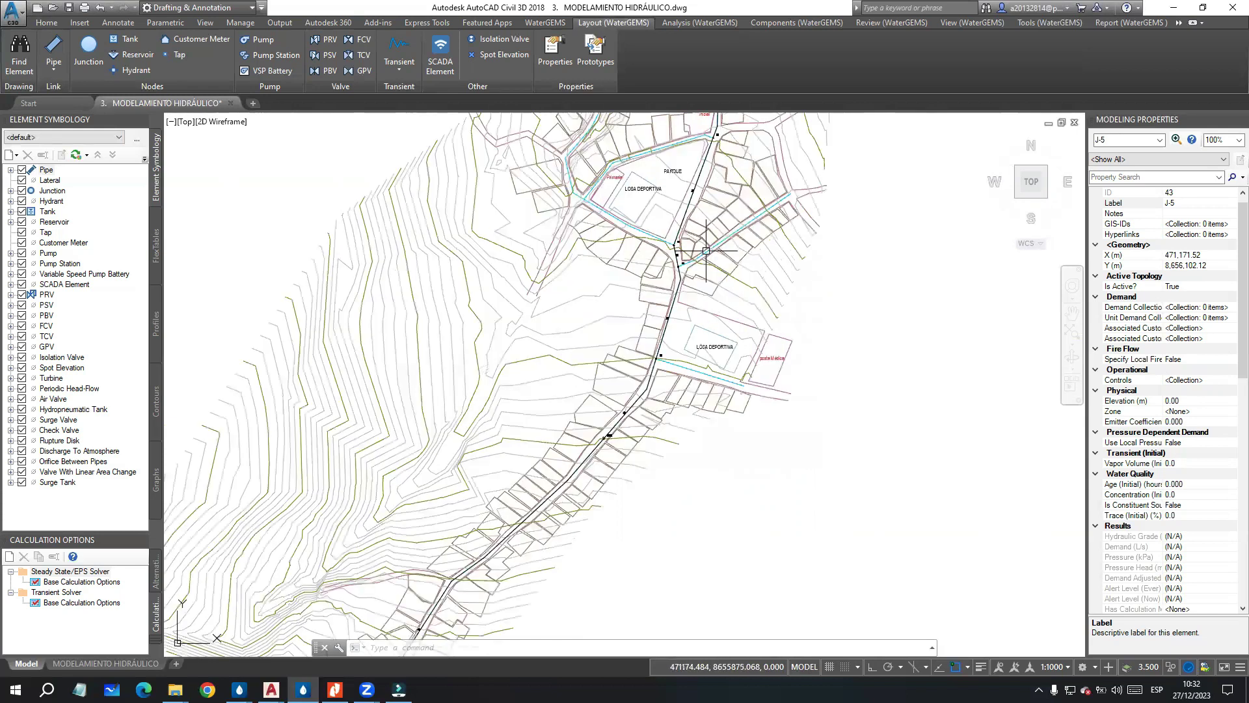
mouse_move(706, 251)
middle_mouse_down()
mouse_move(586, 324)
mouse_move(624, 303)
middle_mouse_up()
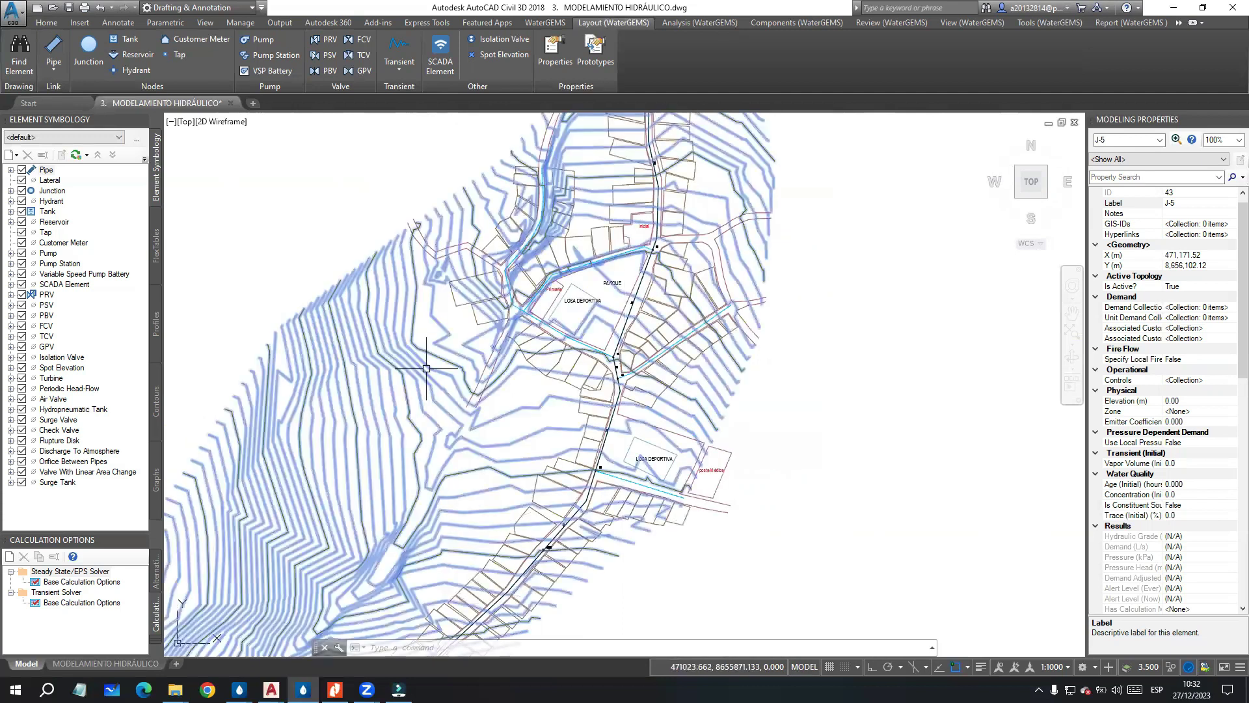
left_click(426, 368)
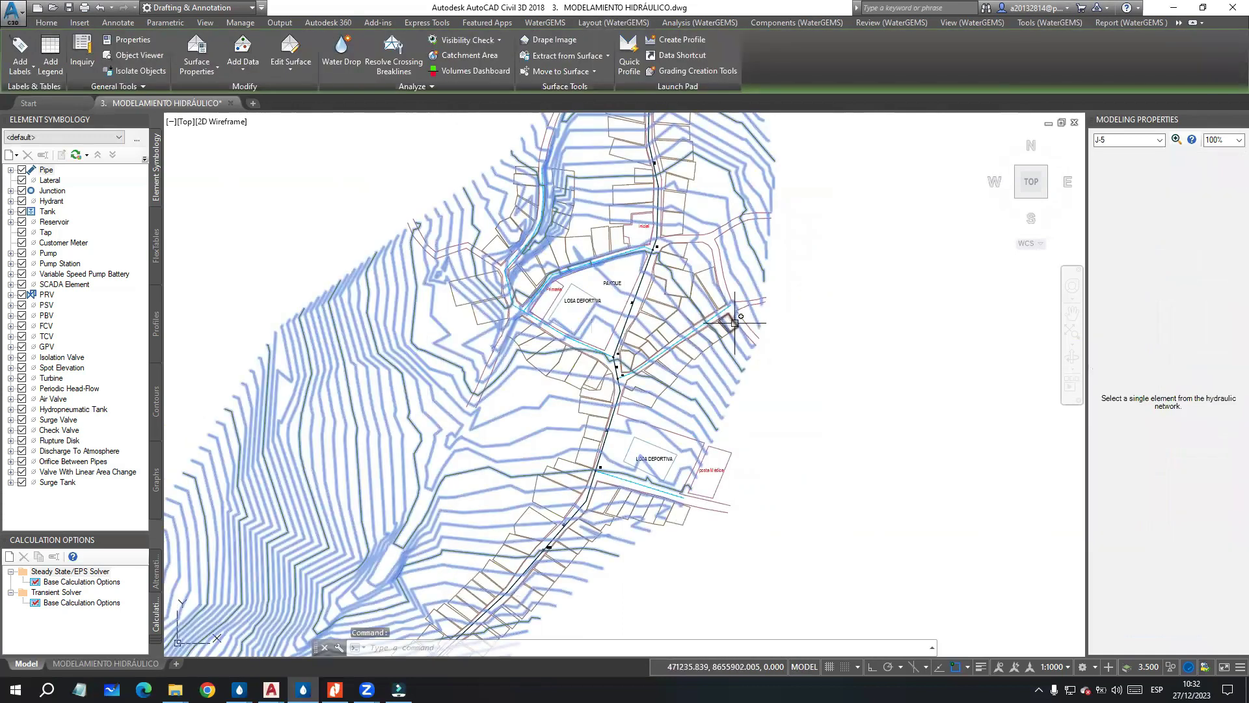
key("Escape")
scroll(709, 307, "down", 5)
scroll(688, 310, "down", 2)
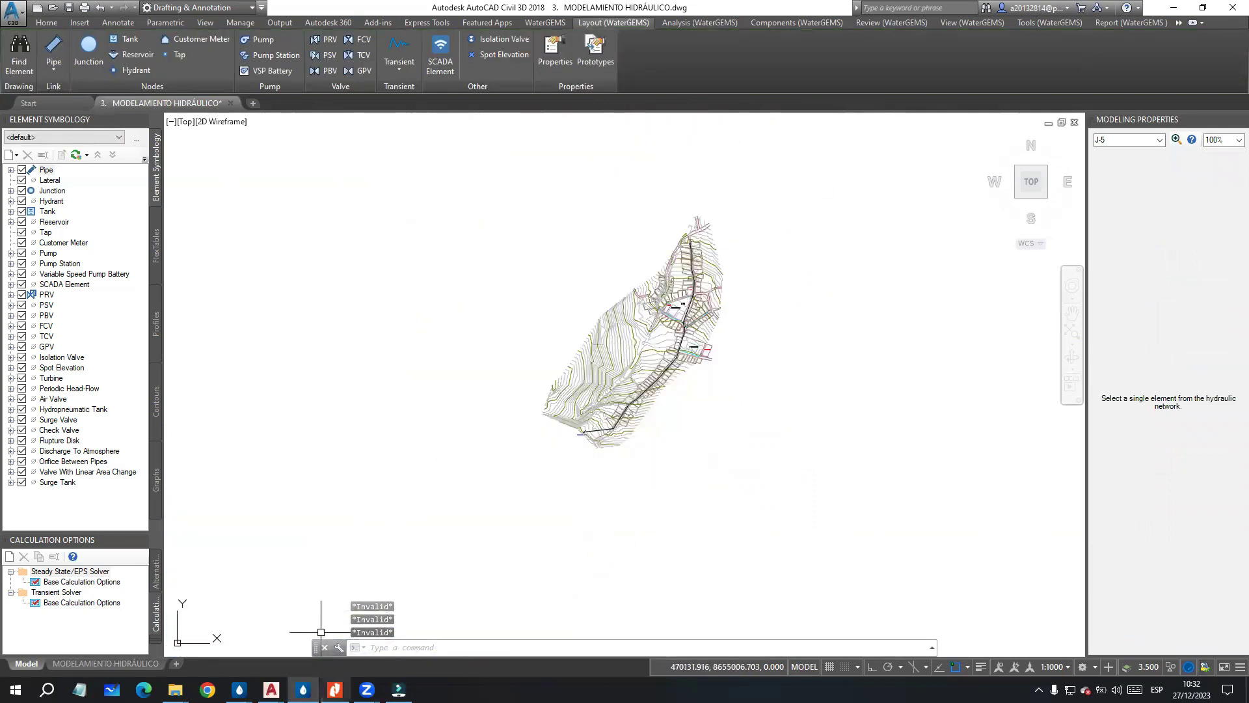
Step: Consult the MÓDULO_01 slide in Nitro Pro and compare its topics with the network around PARQUE in the Civil 3D drawing
key("alt+Tab")
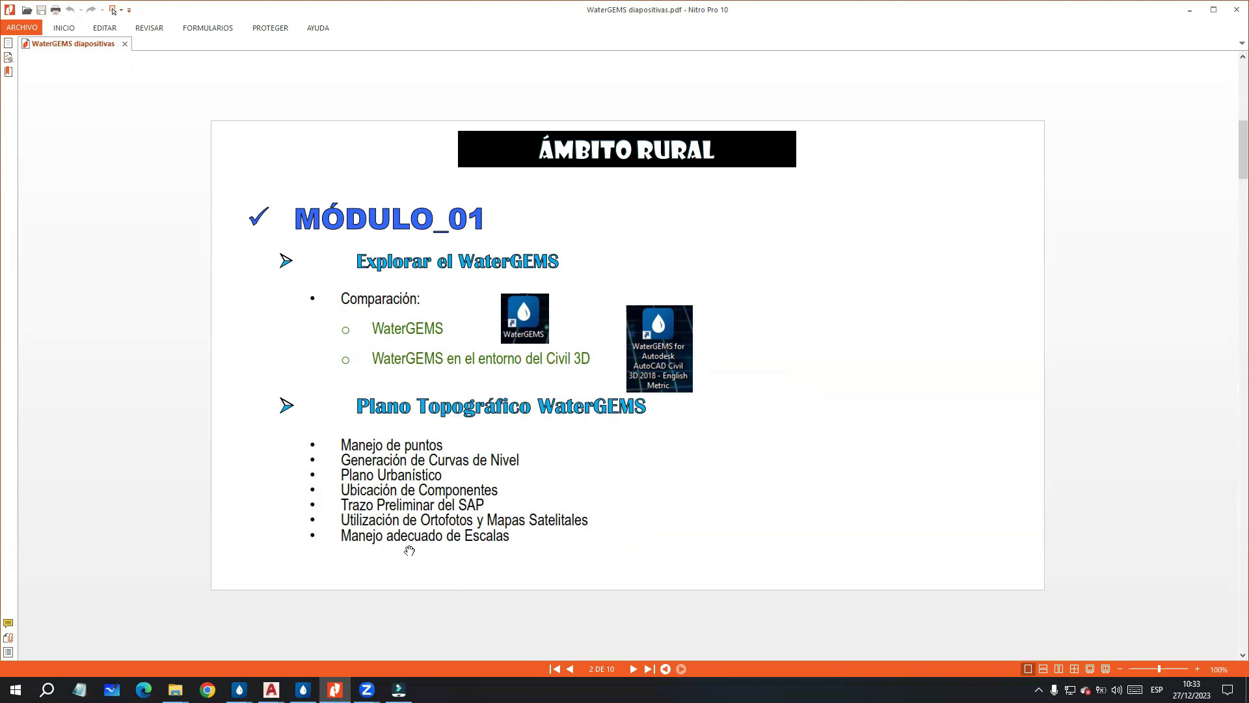
left_click(303, 690)
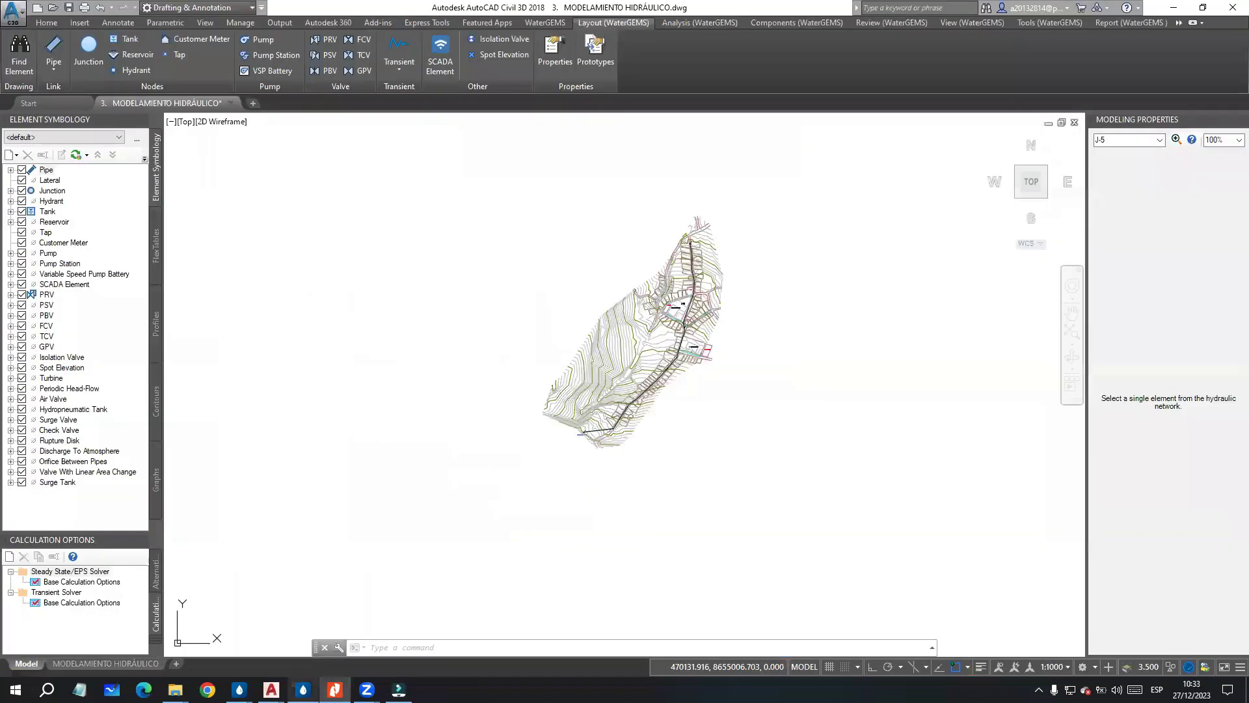
scroll(645, 370, "up", 2)
scroll(650, 367, "up", 2)
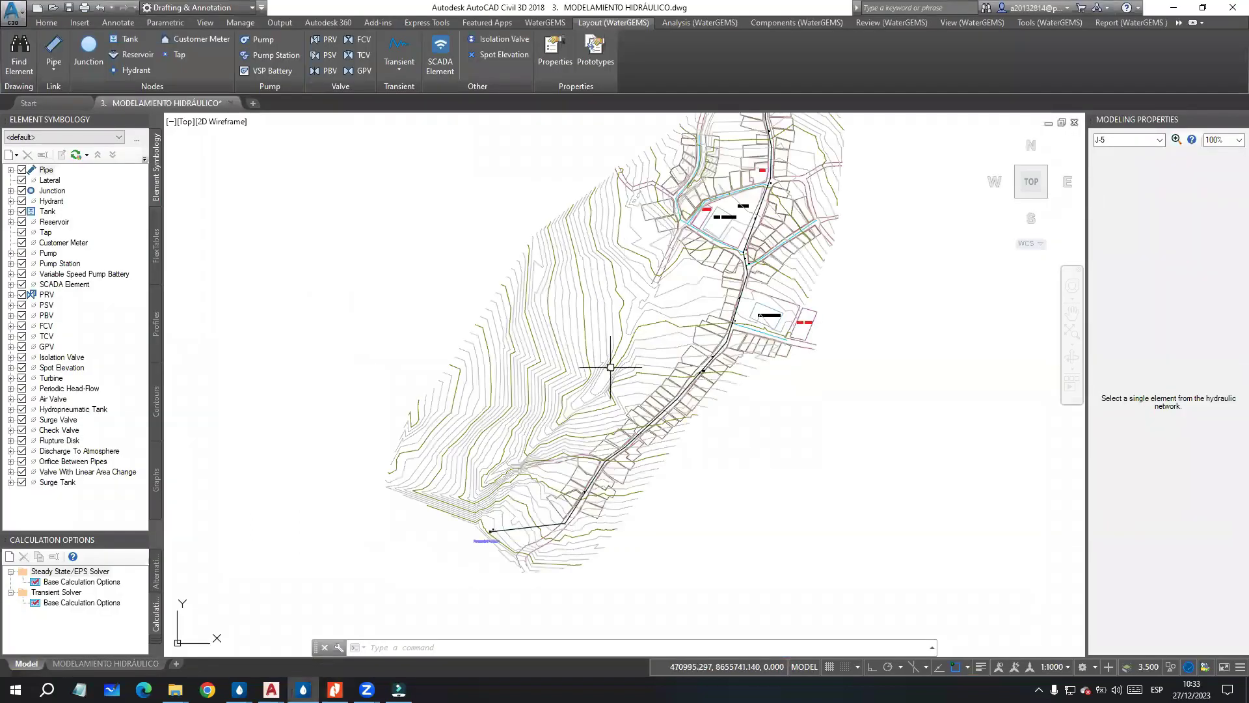
mouse_move(589, 264)
middle_mouse_down()
mouse_move(670, 303)
mouse_move(579, 423)
middle_mouse_up()
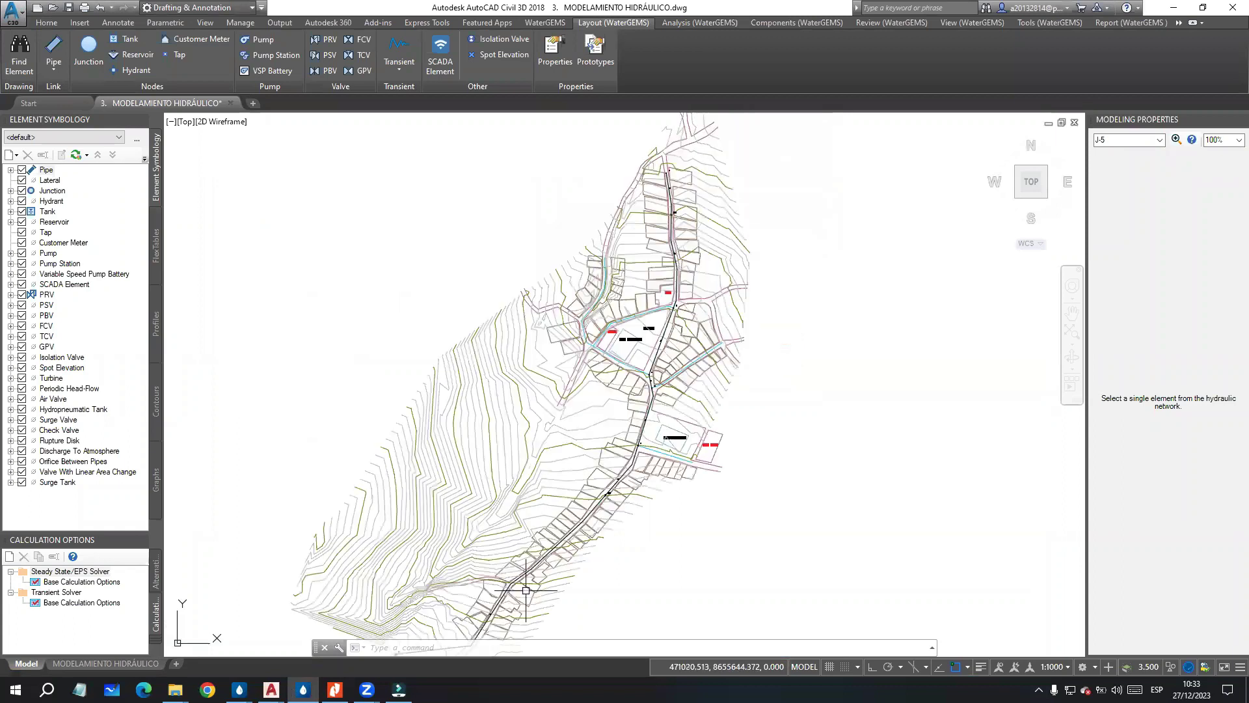
scroll(702, 438, "up", 2)
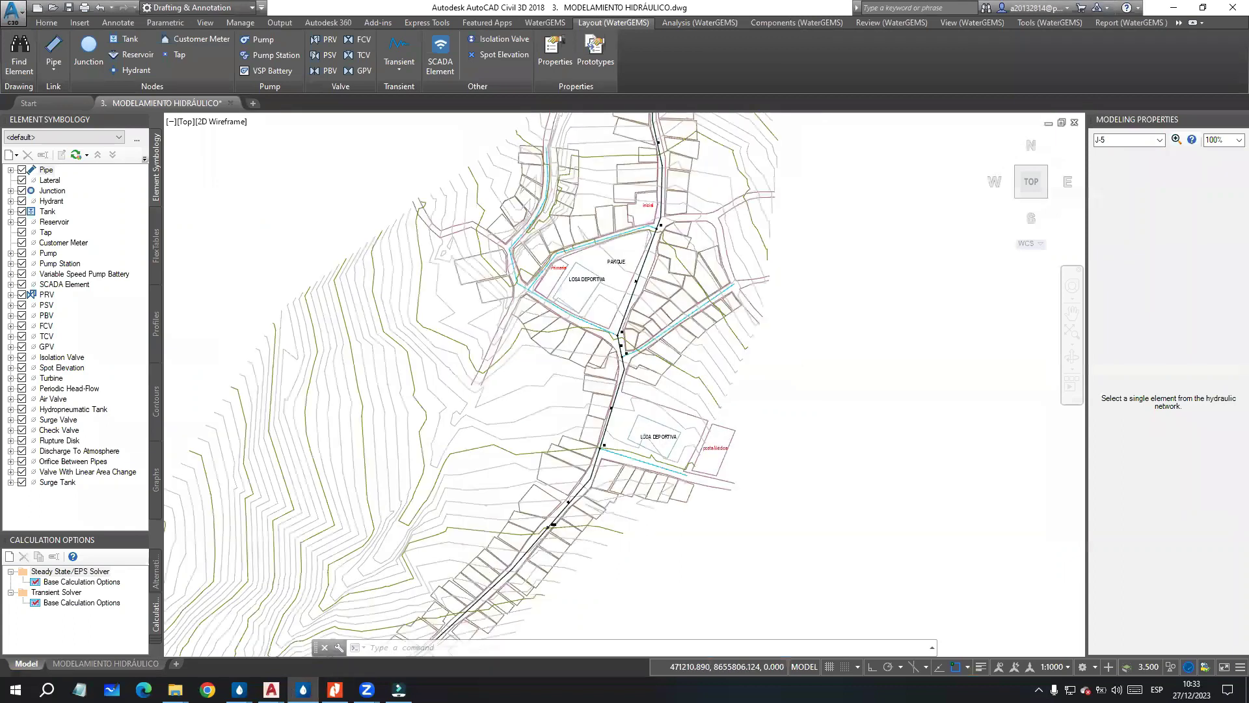
scroll(701, 442, "up", 2)
scroll(560, 388, "down", 4)
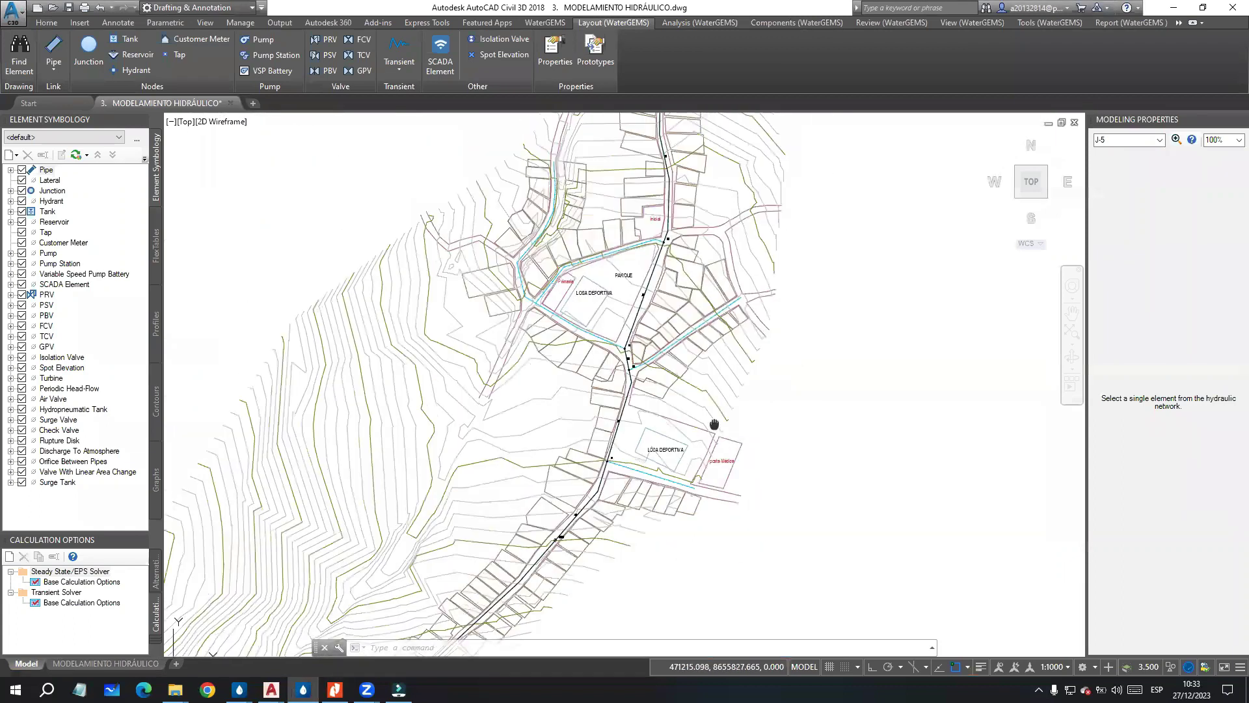
scroll(560, 388, "up", 3)
scroll(560, 388, "down", 5)
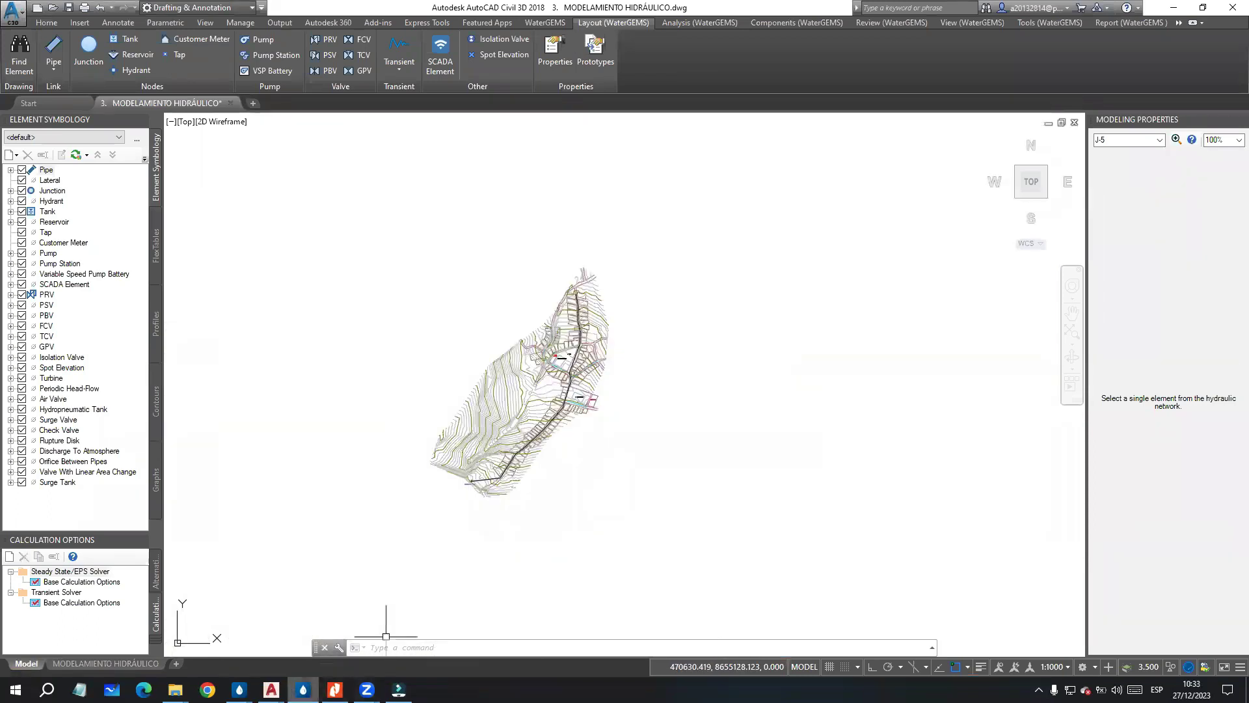
left_click(334, 690)
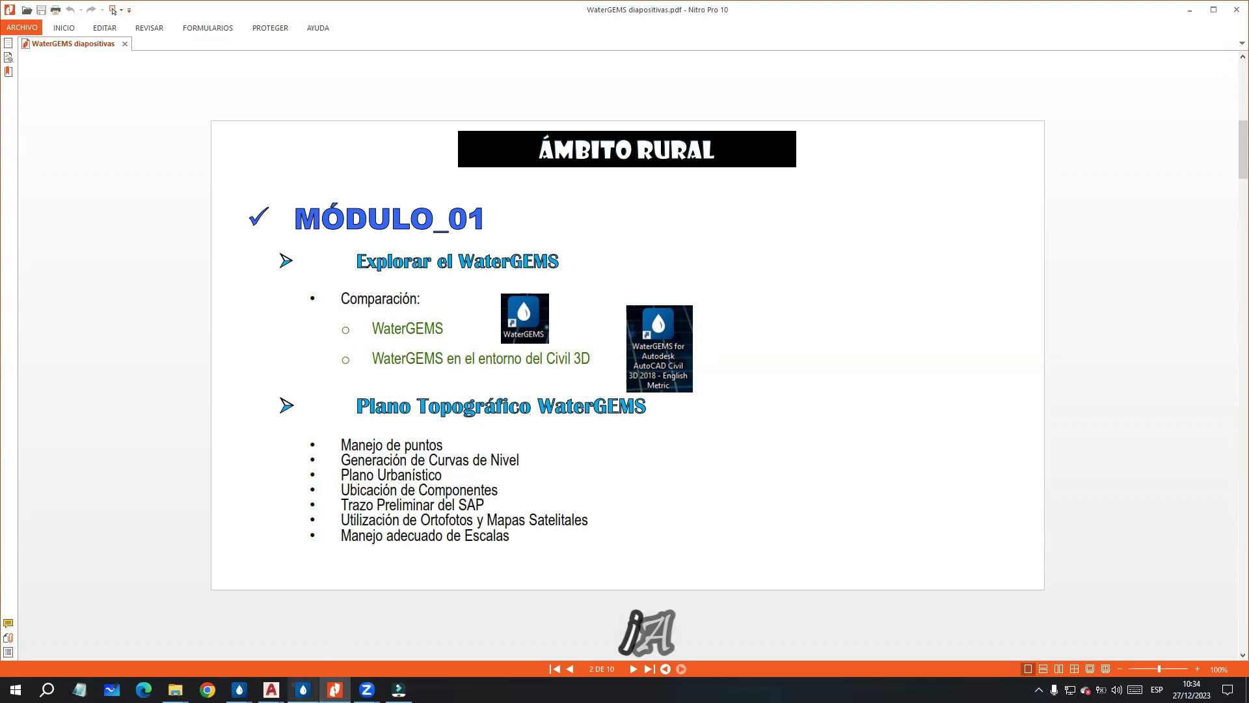
Step: Switch back to Civil 3D and check the laid-out network along its full length, between the tank and the northernmost junction
left_click(303, 689)
scroll(599, 455, "up", 5)
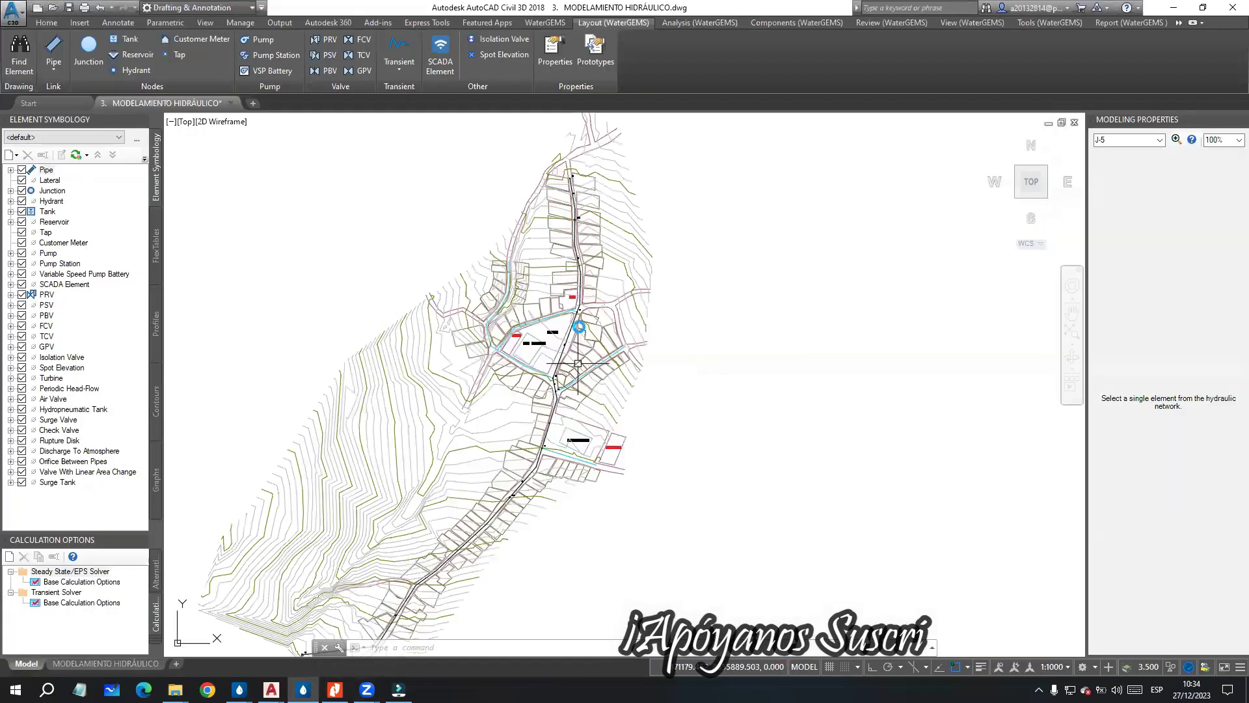
middle_click_drag(600, 424, 573, 520)
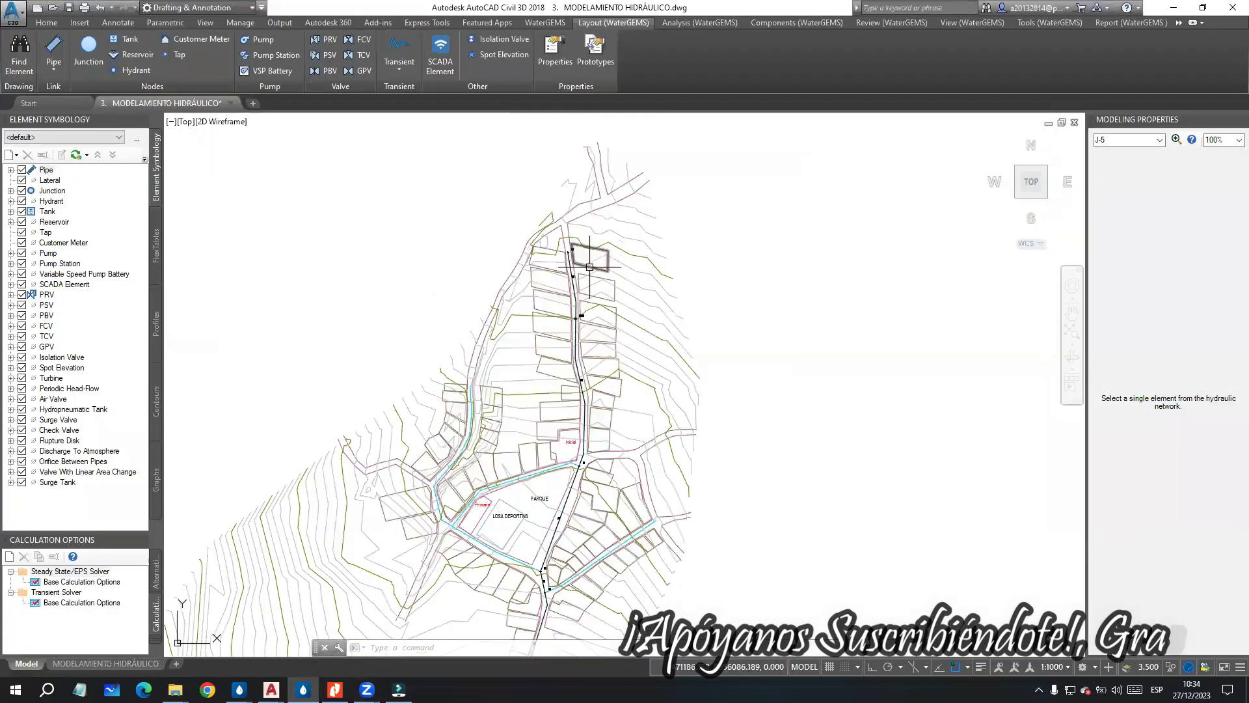
scroll(570, 258, "up", 5)
scroll(570, 258, "down", 4)
scroll(632, 351, "down", 4)
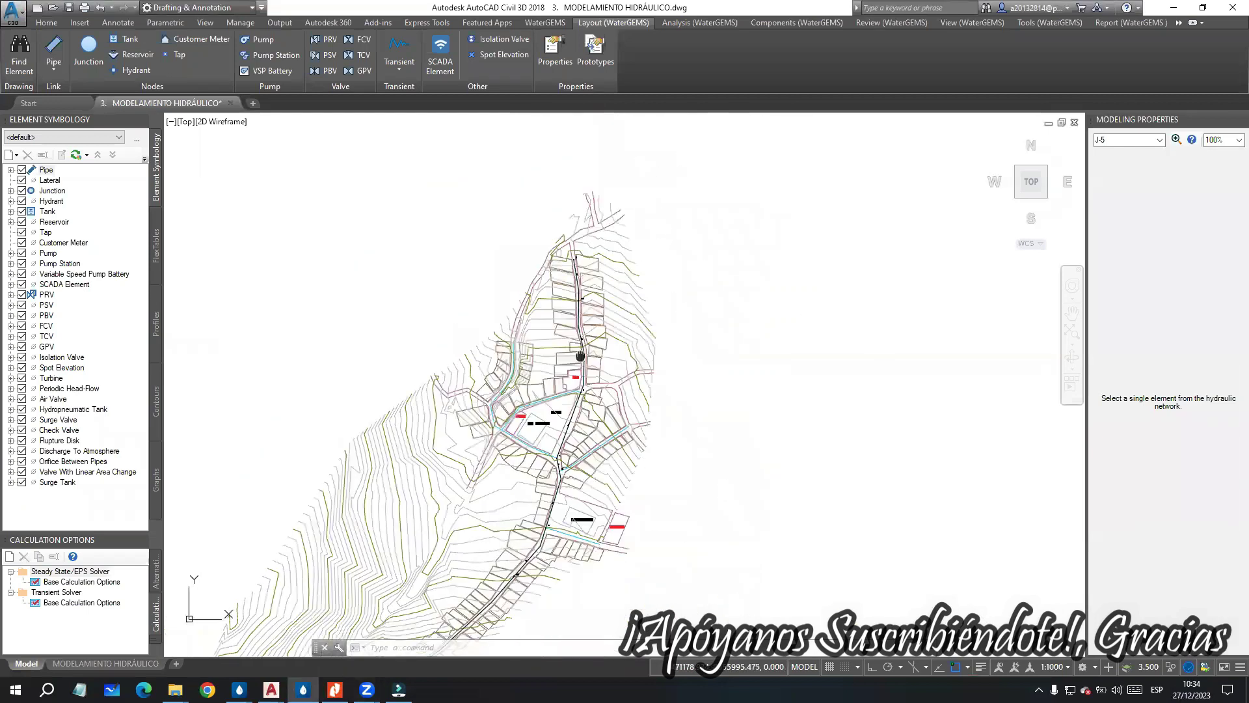
scroll(633, 350, "down", 2)
middle_click_drag(510, 536, 520, 487)
scroll(521, 487, "up", 2)
scroll(517, 486, "up", 2)
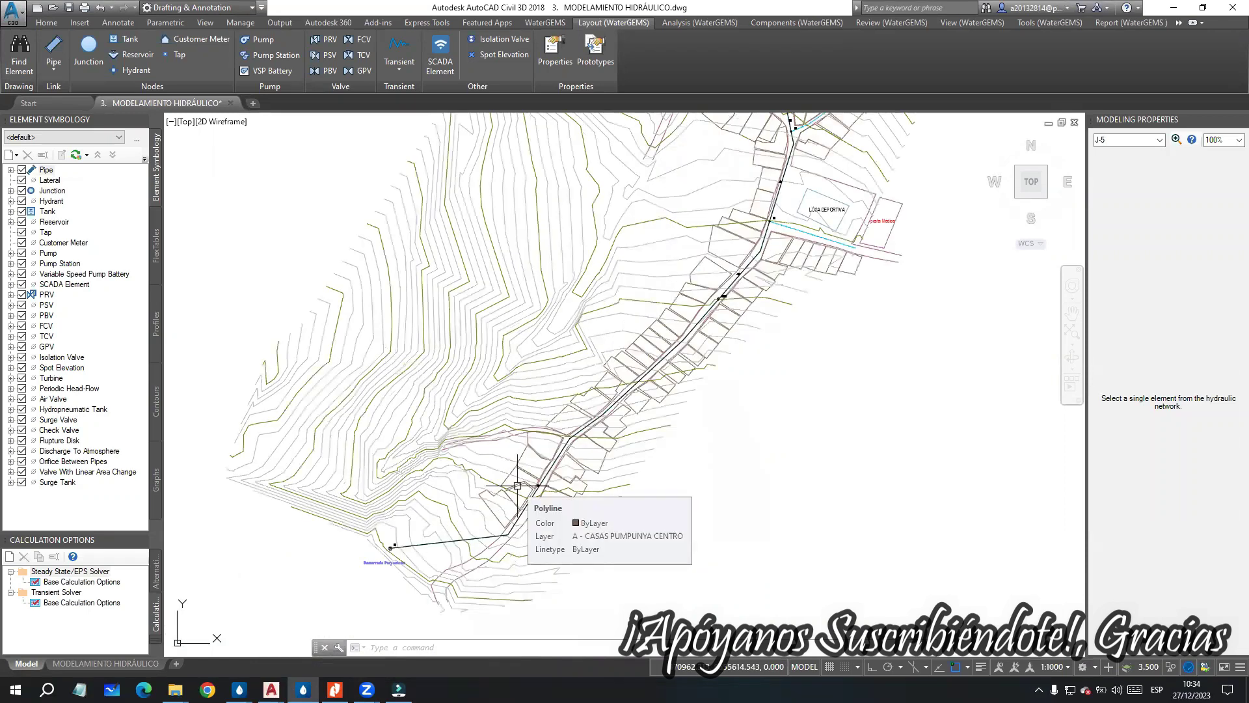
middle_click_drag(666, 366, 640, 404)
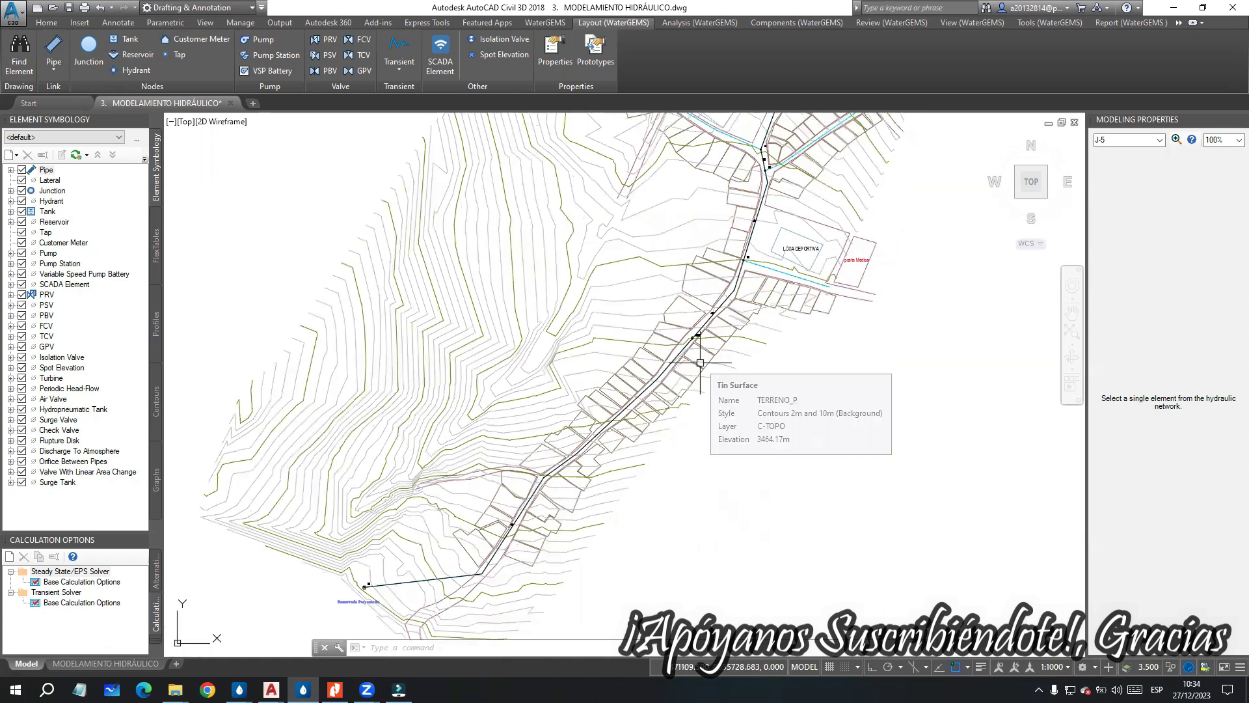
mouse_move(700, 362)
middle_mouse_down()
mouse_move(674, 432)
mouse_move(596, 548)
middle_mouse_up()
scroll(594, 268, "down", 2)
middle_click_drag(594, 269, 592, 369)
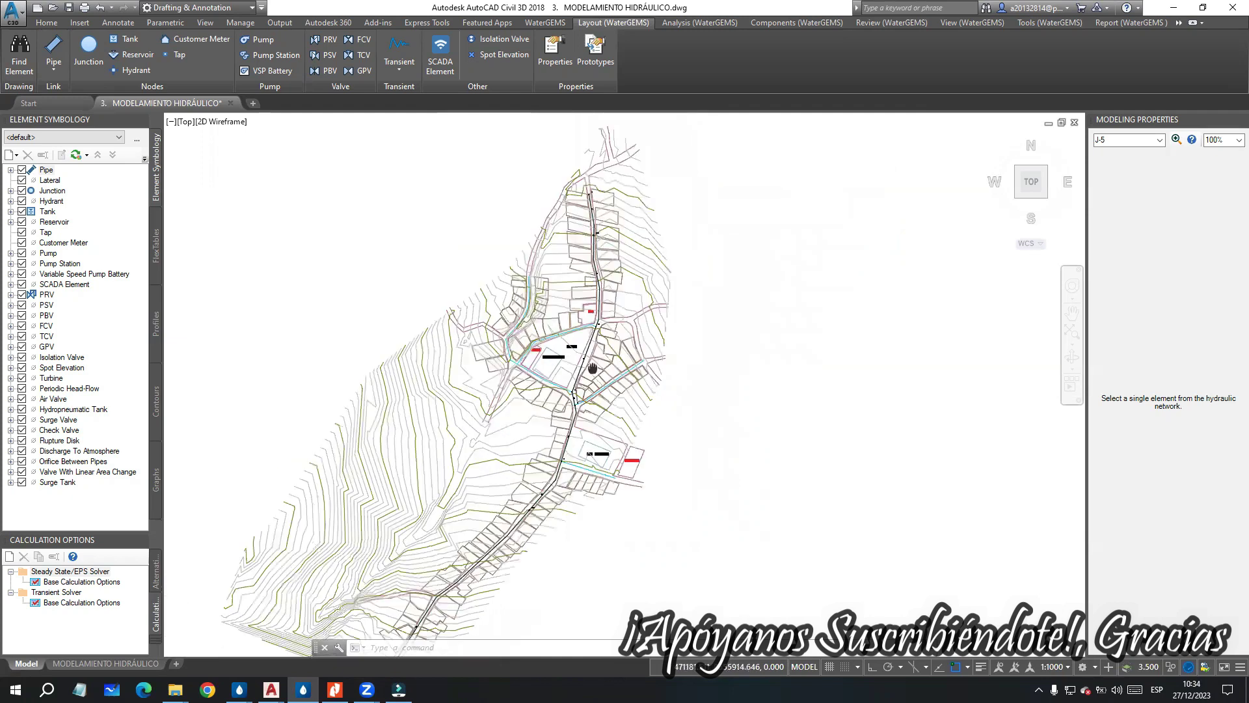
scroll(608, 180, "up", 2)
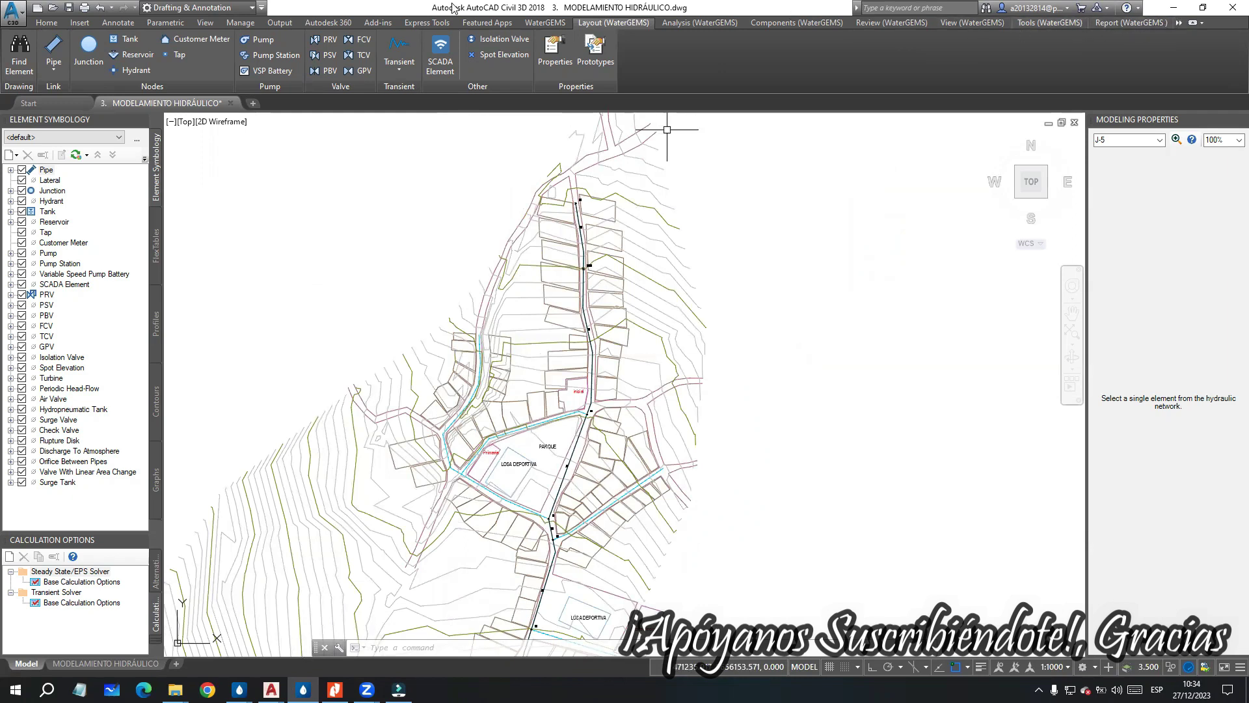
Step: Start TRex with LandXML as the data source and load 2. TERRENO_PUM from the desktop WaterGEMS folder as the elevation file
left_click(115, 45)
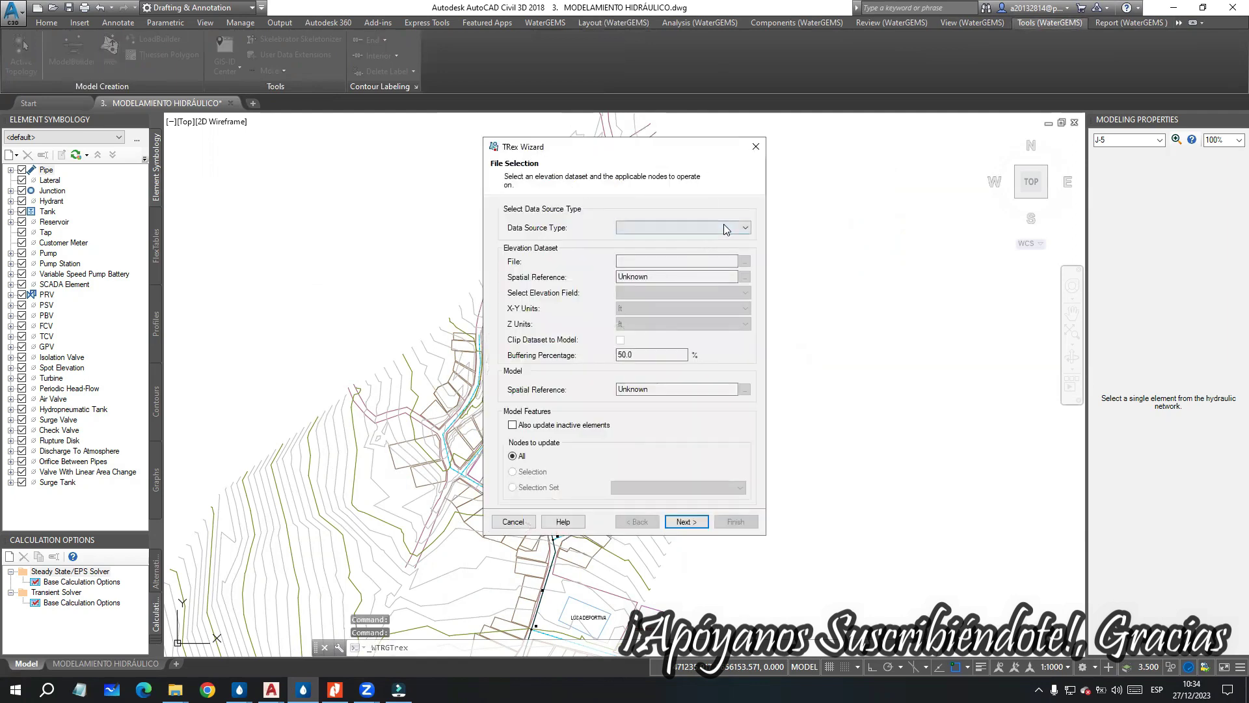
left_click(726, 228)
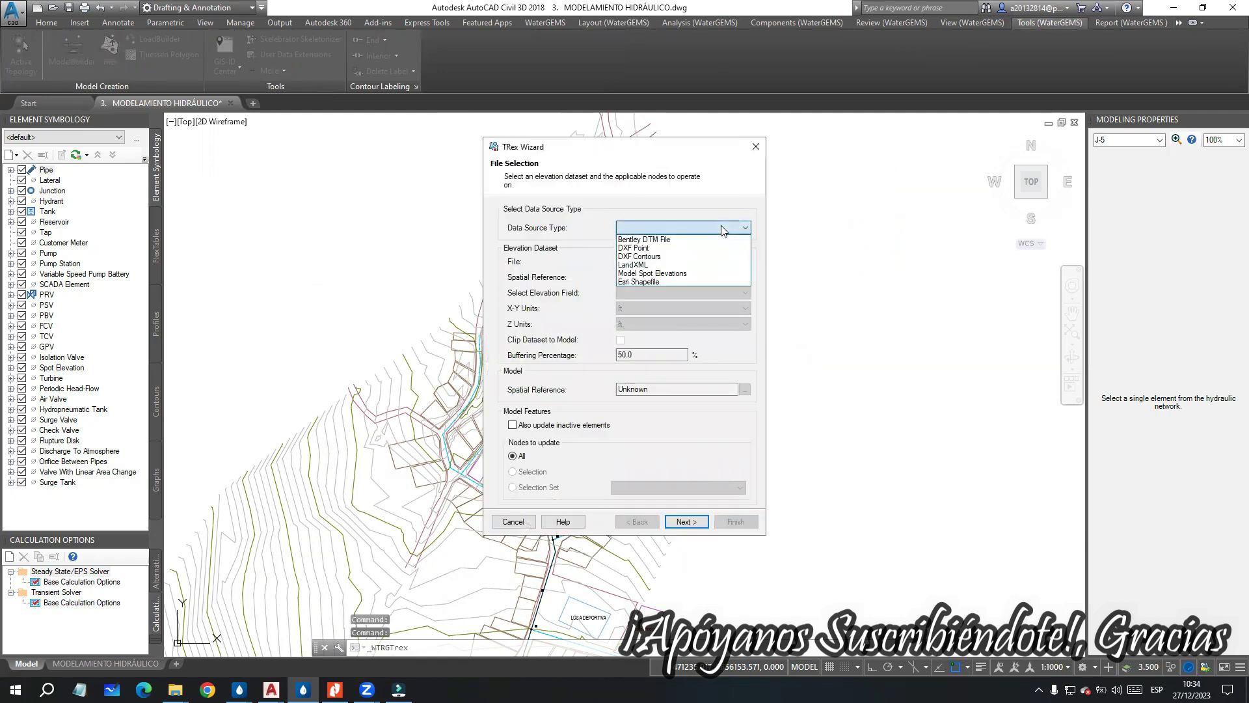
left_click(625, 265)
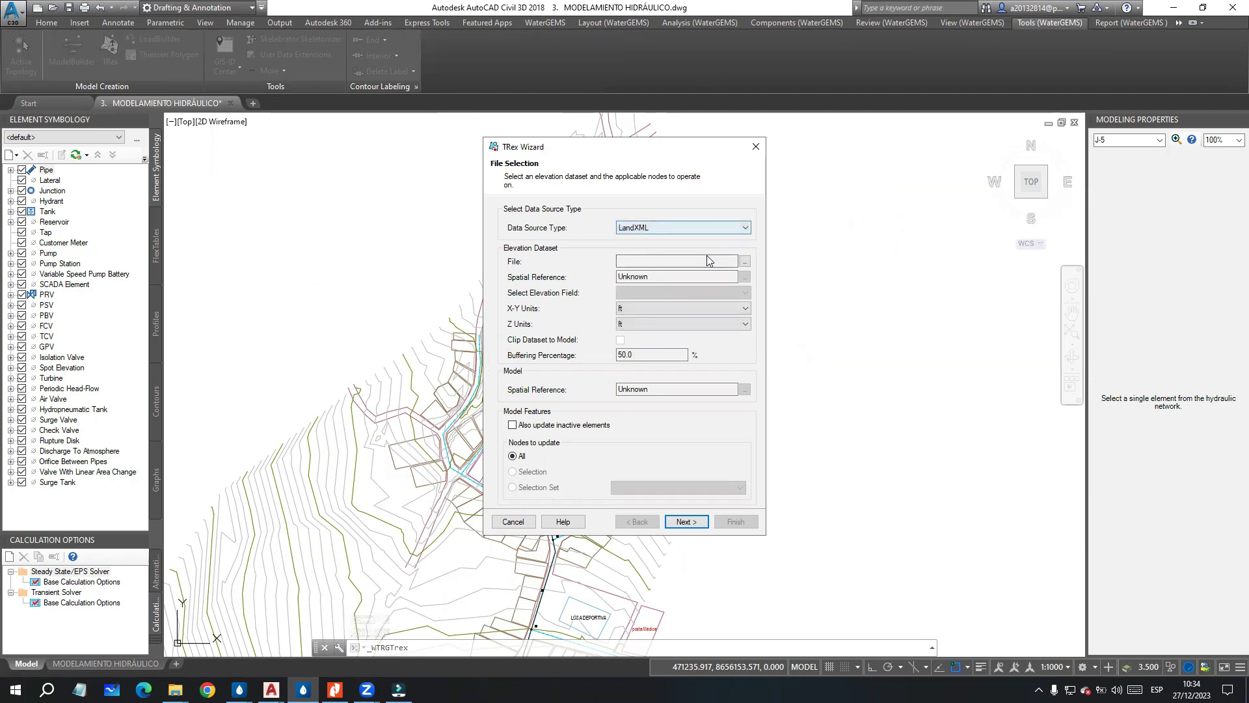
left_click(744, 261)
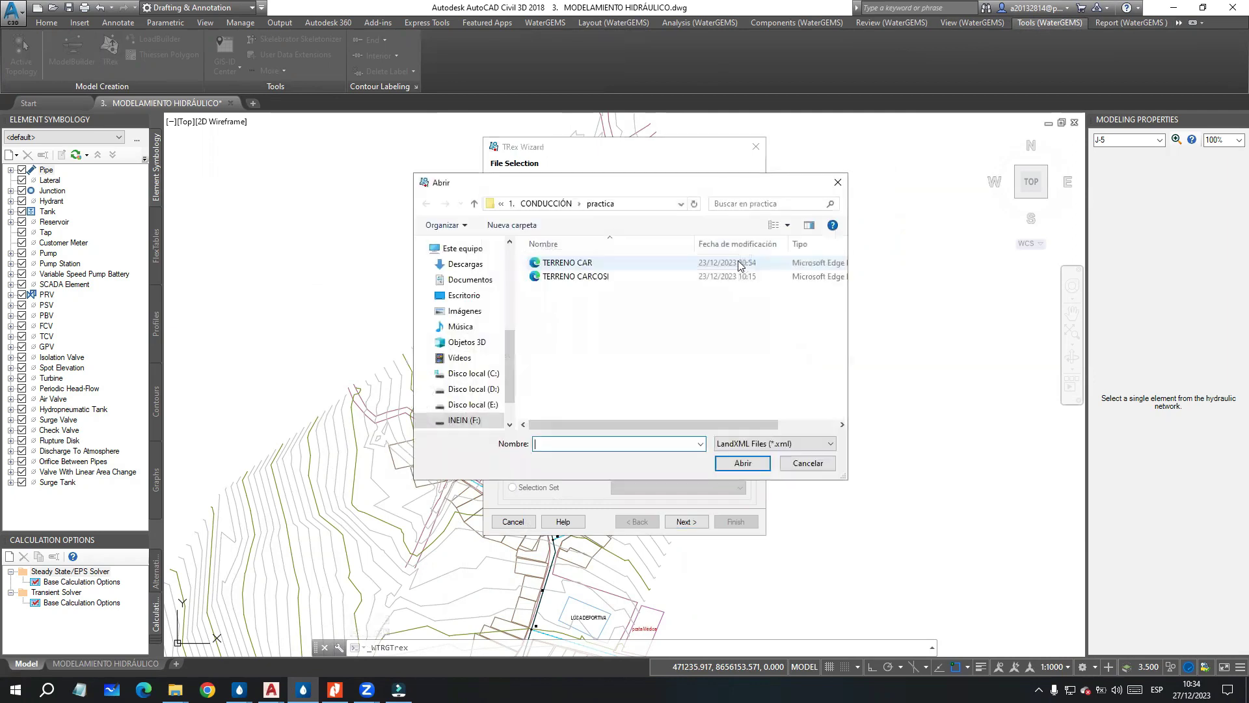
scroll(620, 362, "down", 3)
scroll(478, 374, "down", 2)
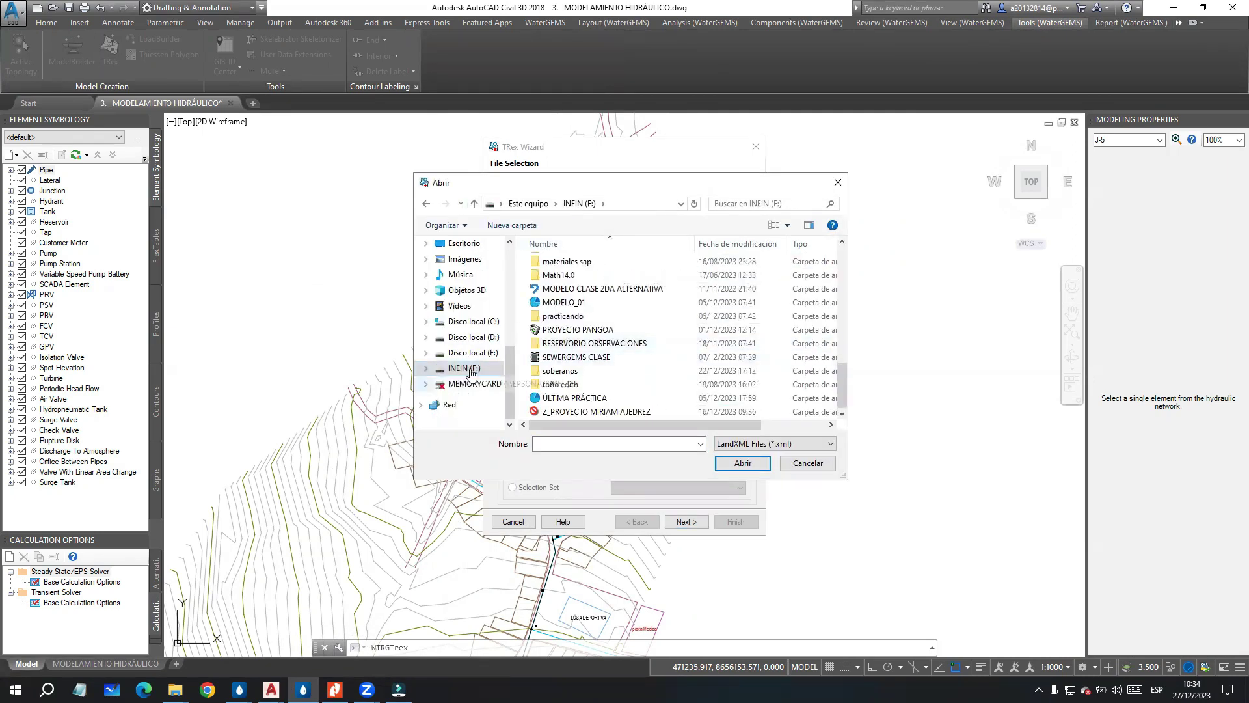
scroll(461, 324, "up", 2)
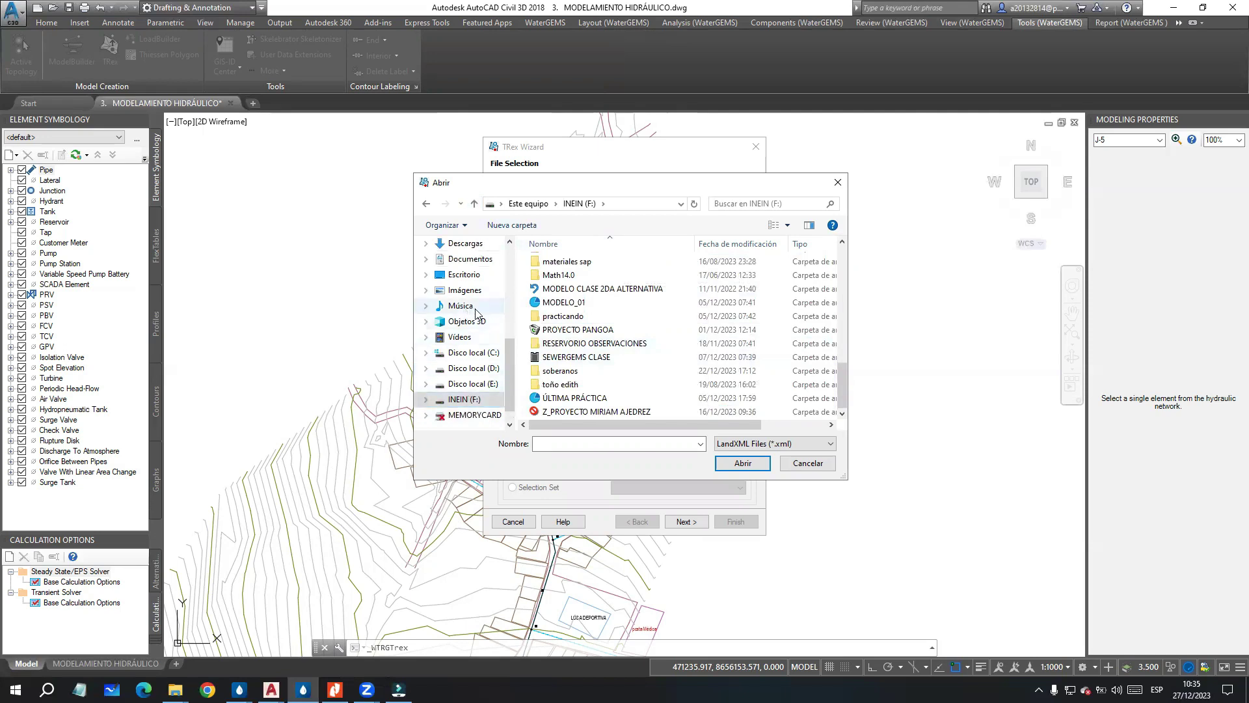
left_click(461, 280)
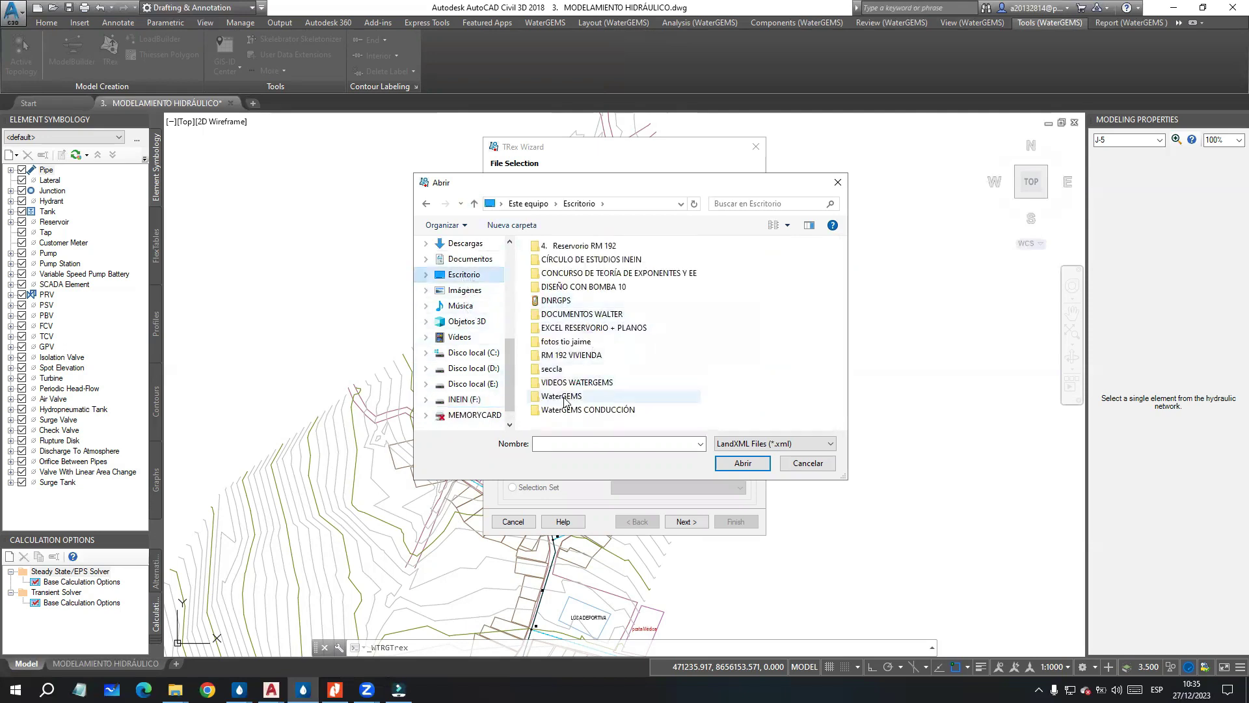
double_click(564, 398)
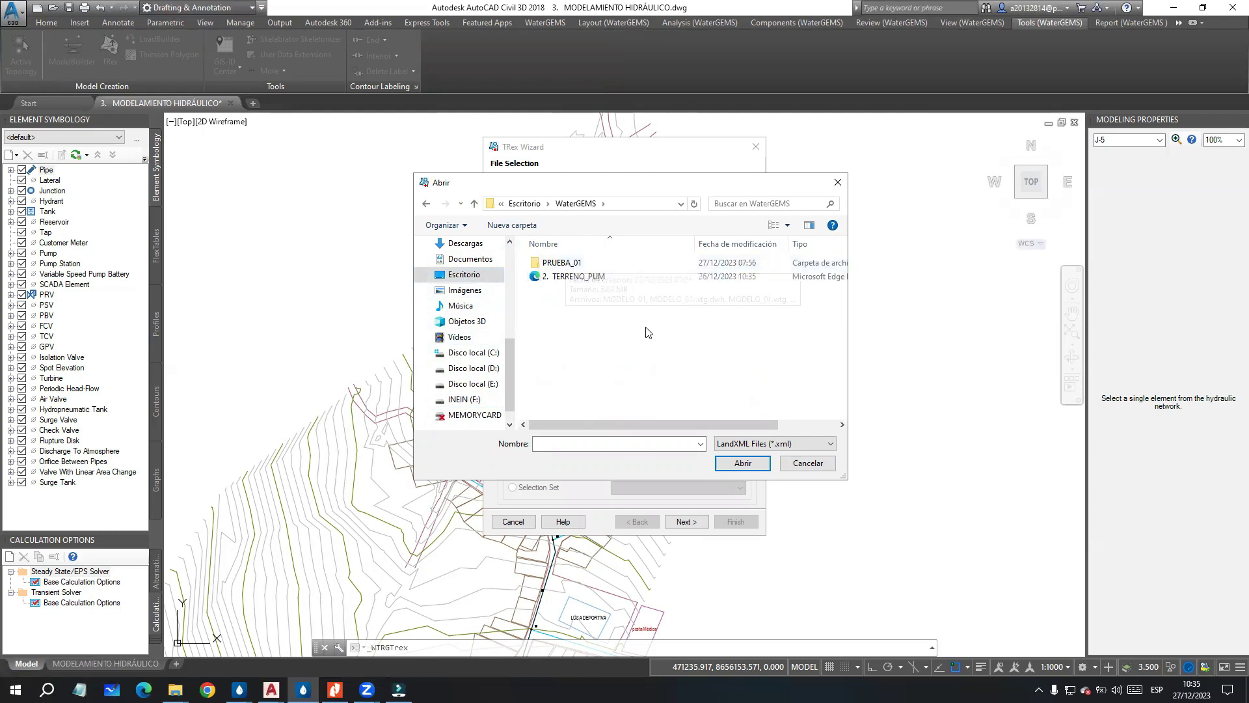
left_click(591, 277)
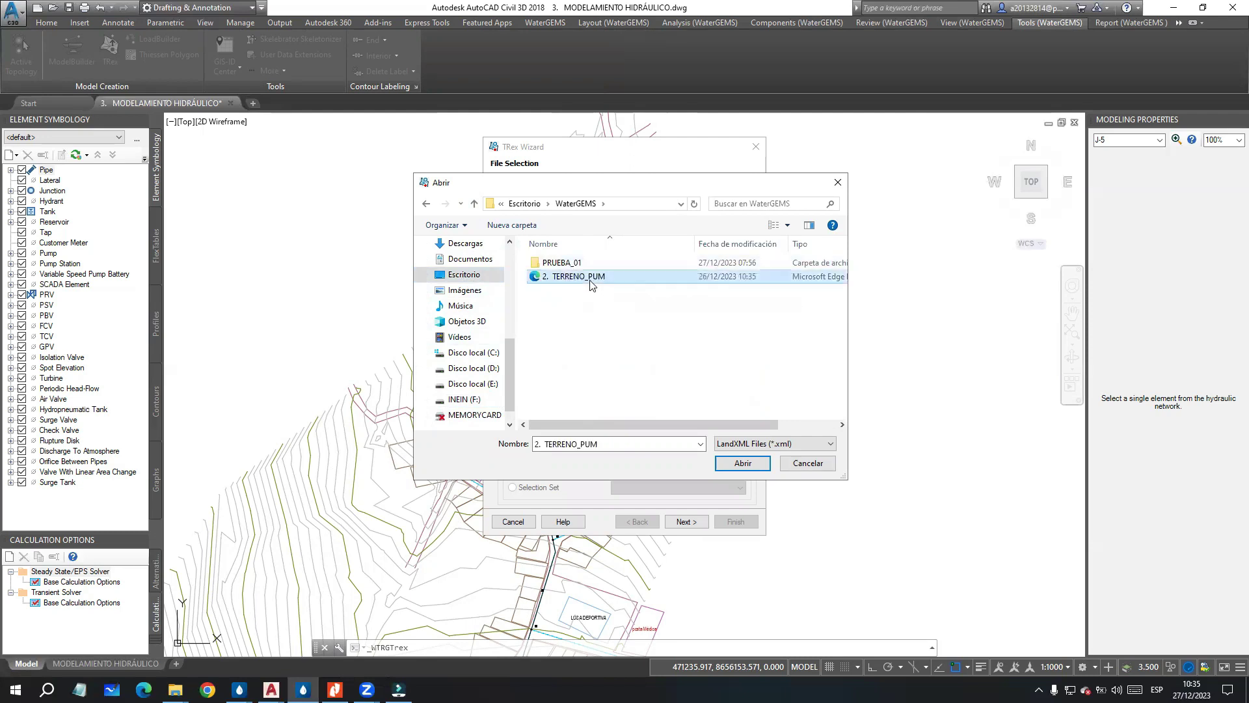
left_click(743, 463)
Step: Set the X-Y and Z units to m and save the computed elevations for all nodes to the Base Physical alternative
left_click(647, 307)
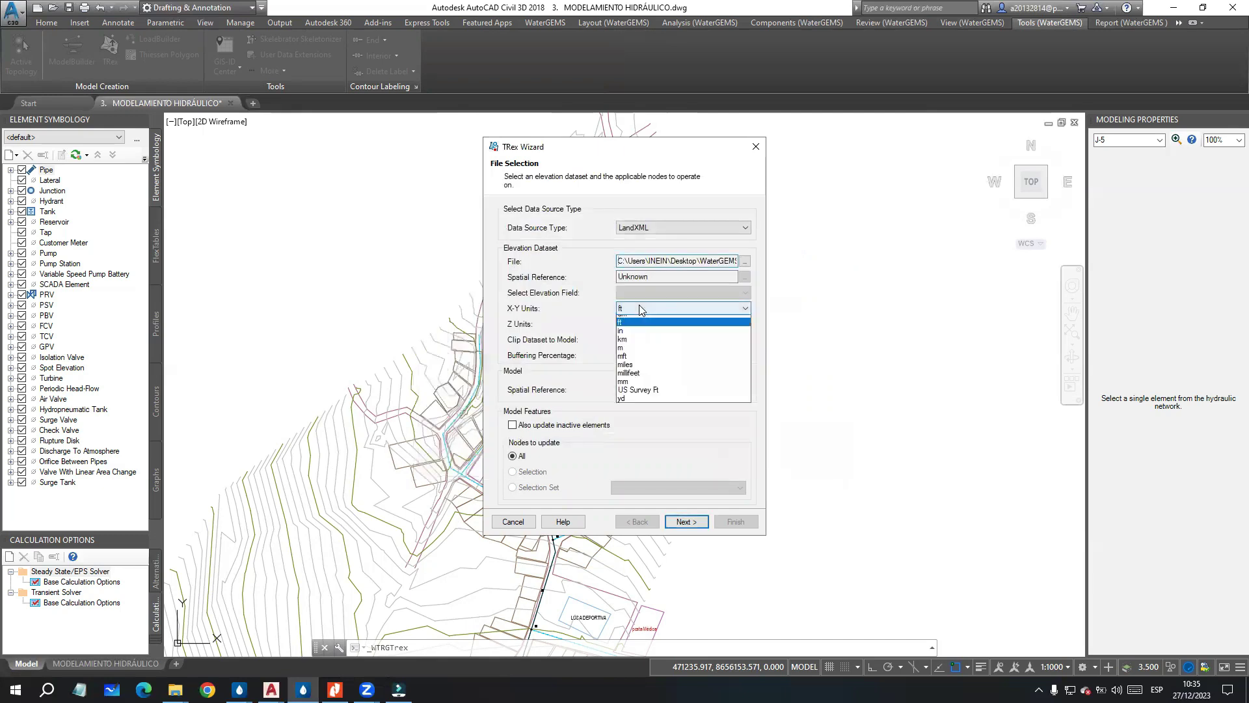
left_click(624, 362)
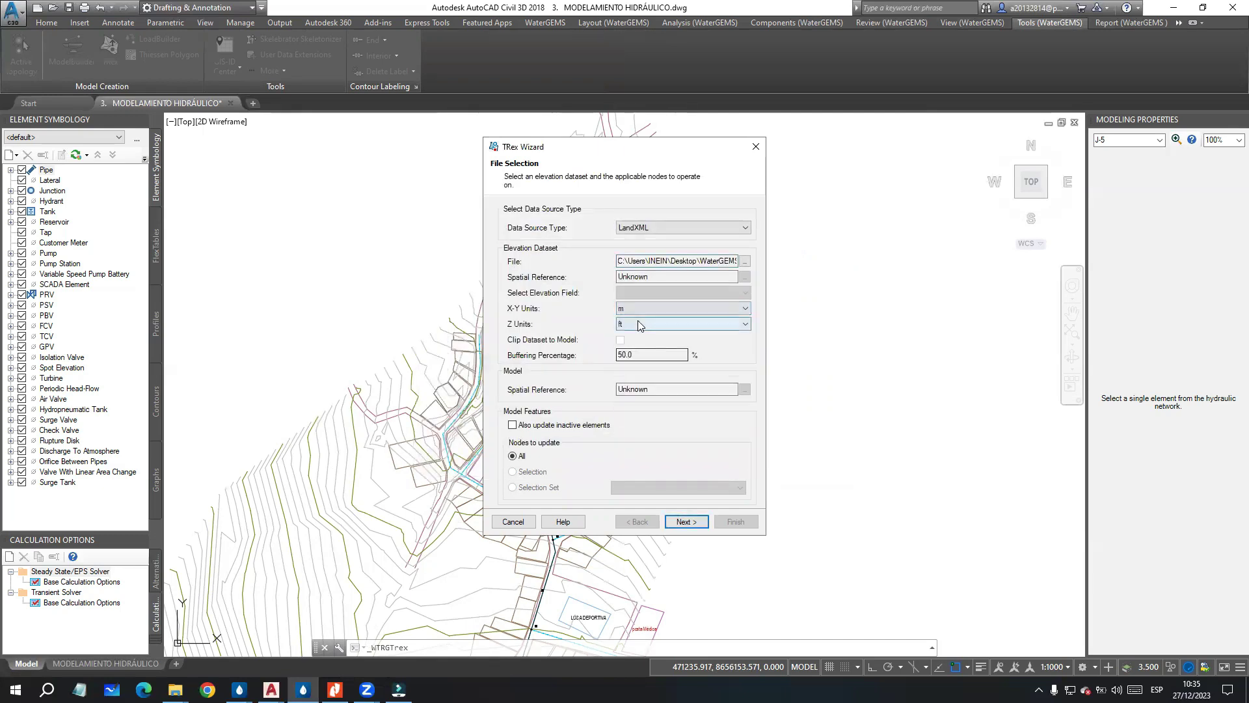
left_click(642, 324)
left_click(626, 378)
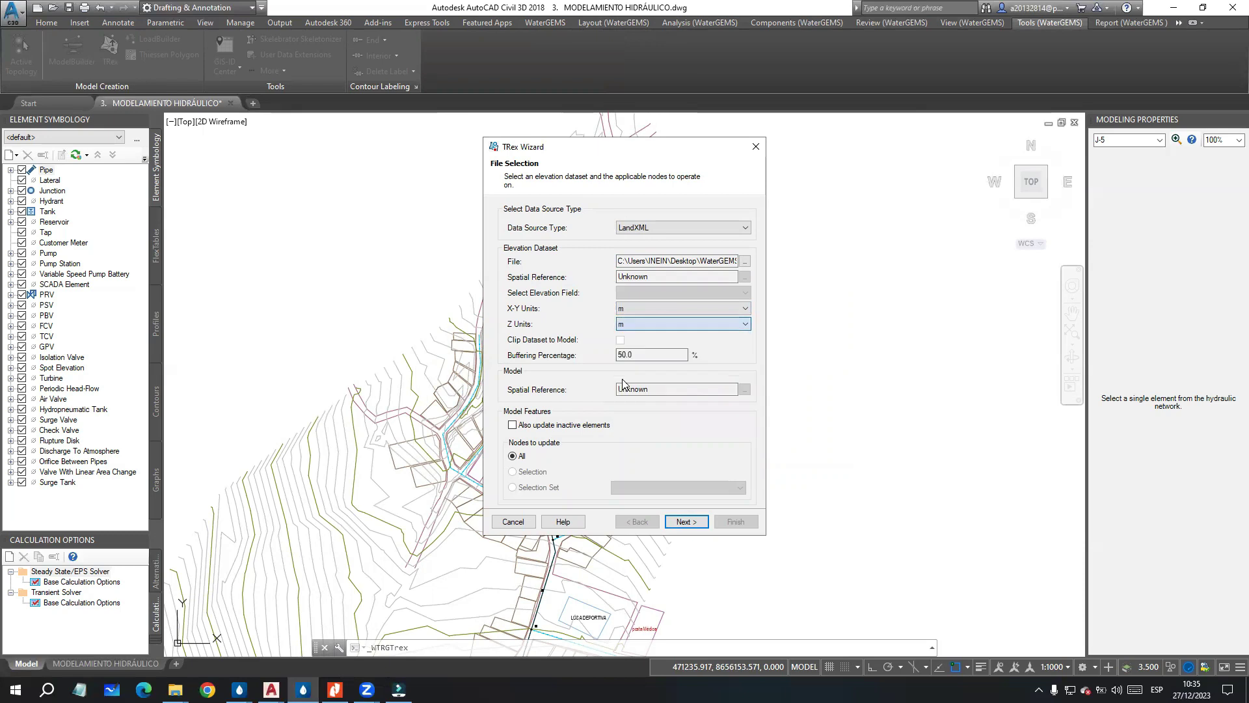
left_click(685, 521)
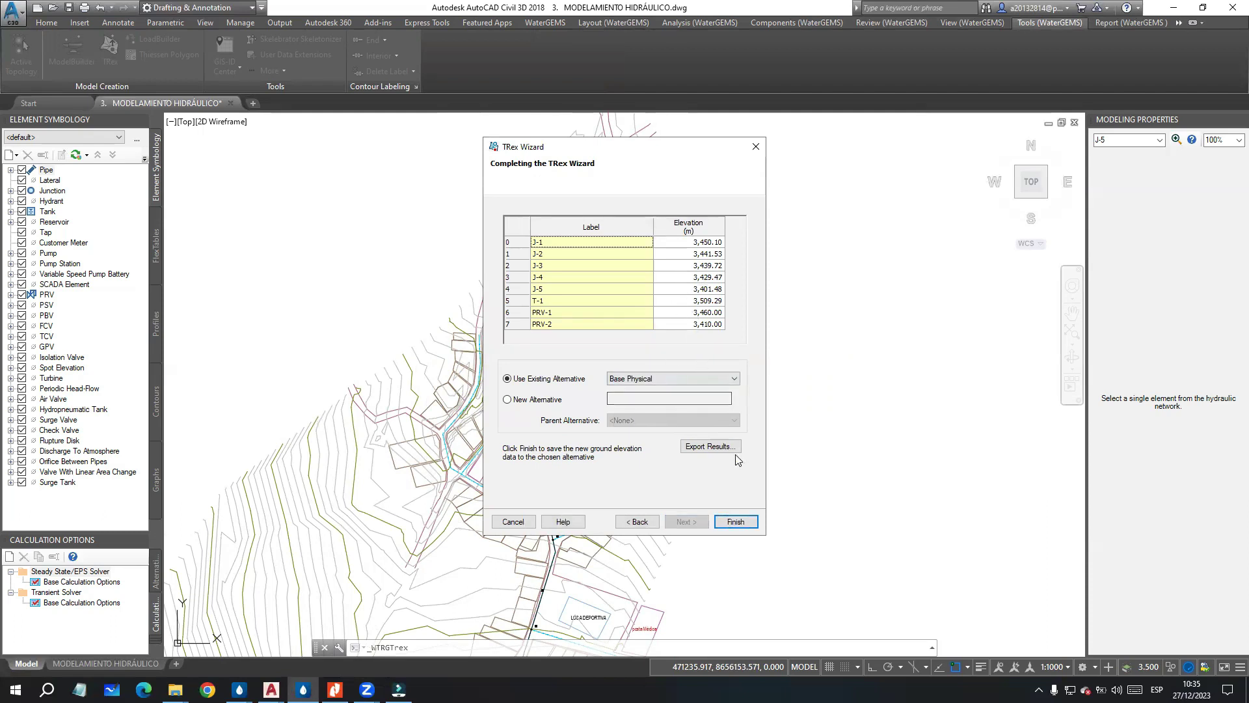
left_click(735, 523)
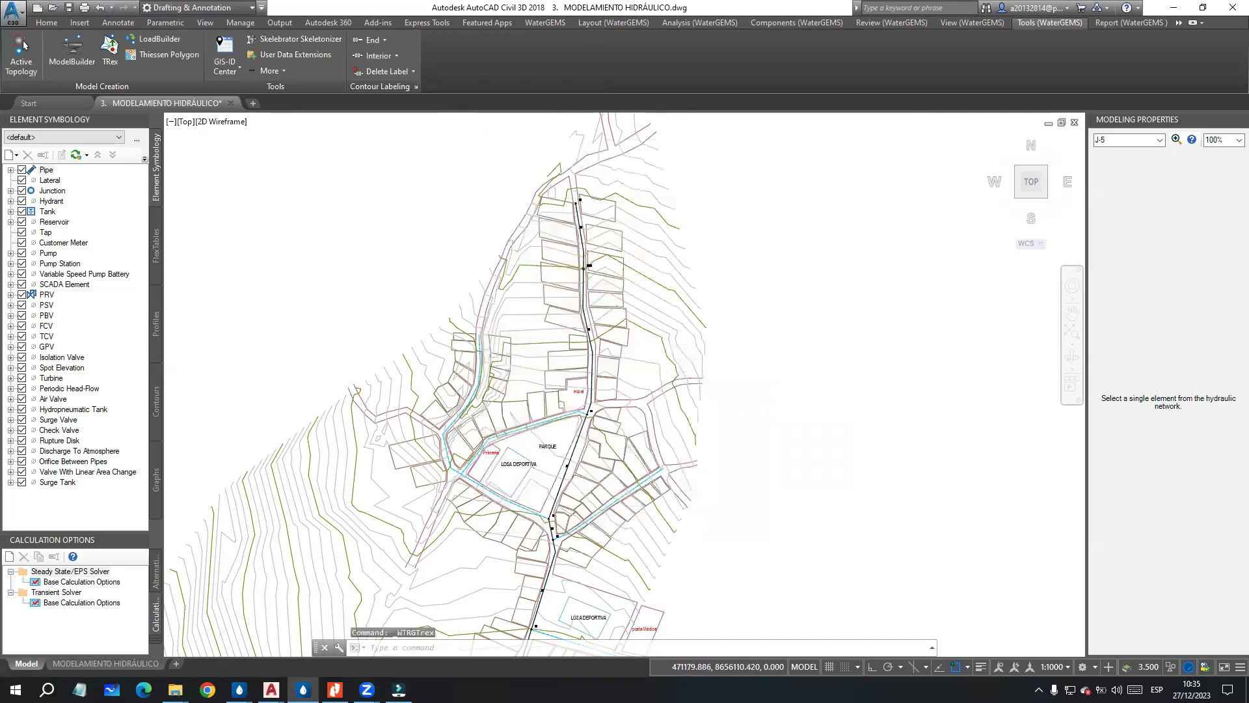
Step: Open the Demand Control Center, accepting that undo is unavailable, and initialize demands for all the junctions
scroll(576, 244, "up", 5)
scroll(553, 300, "down", 5)
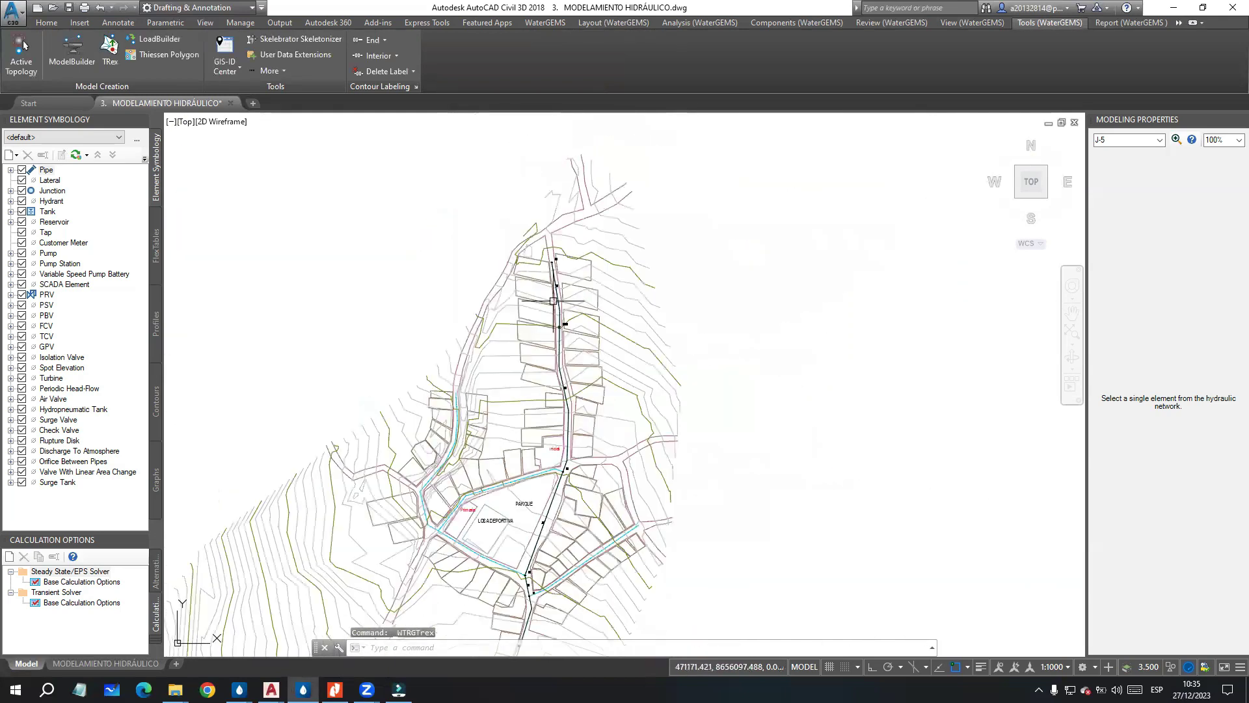
middle_click_drag(553, 300, 641, 265)
scroll(677, 363, "down", 5)
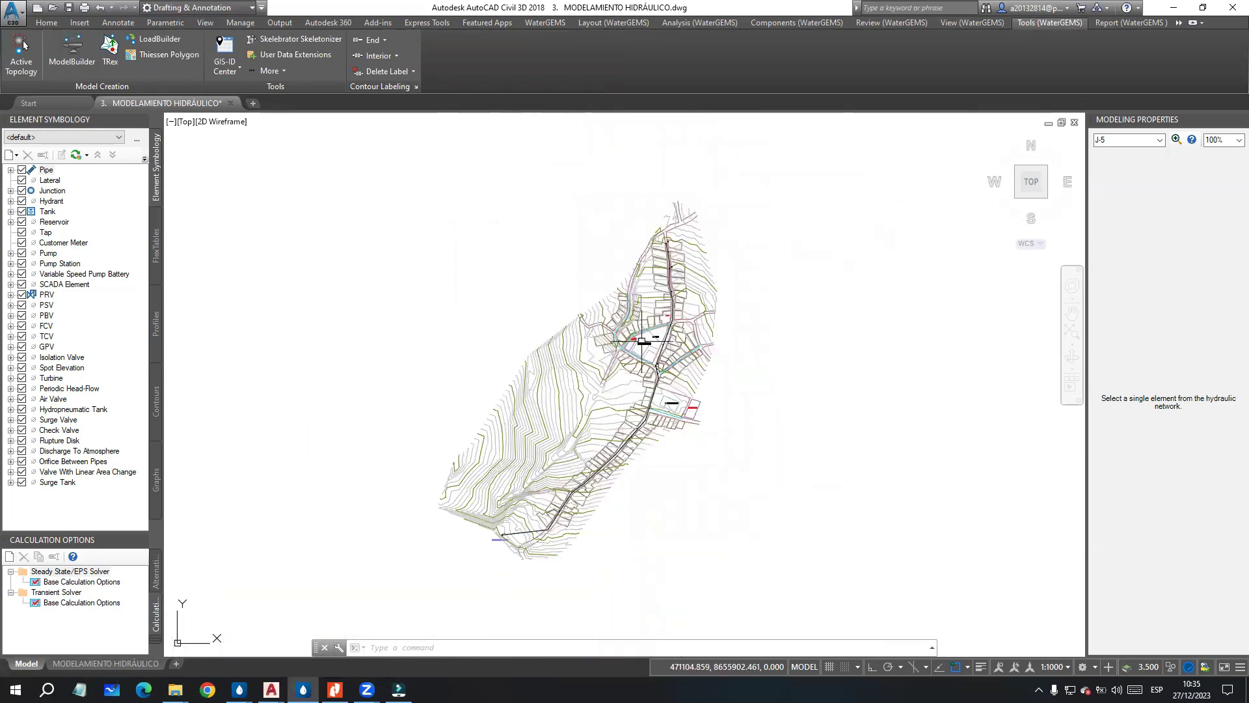
left_click(795, 22)
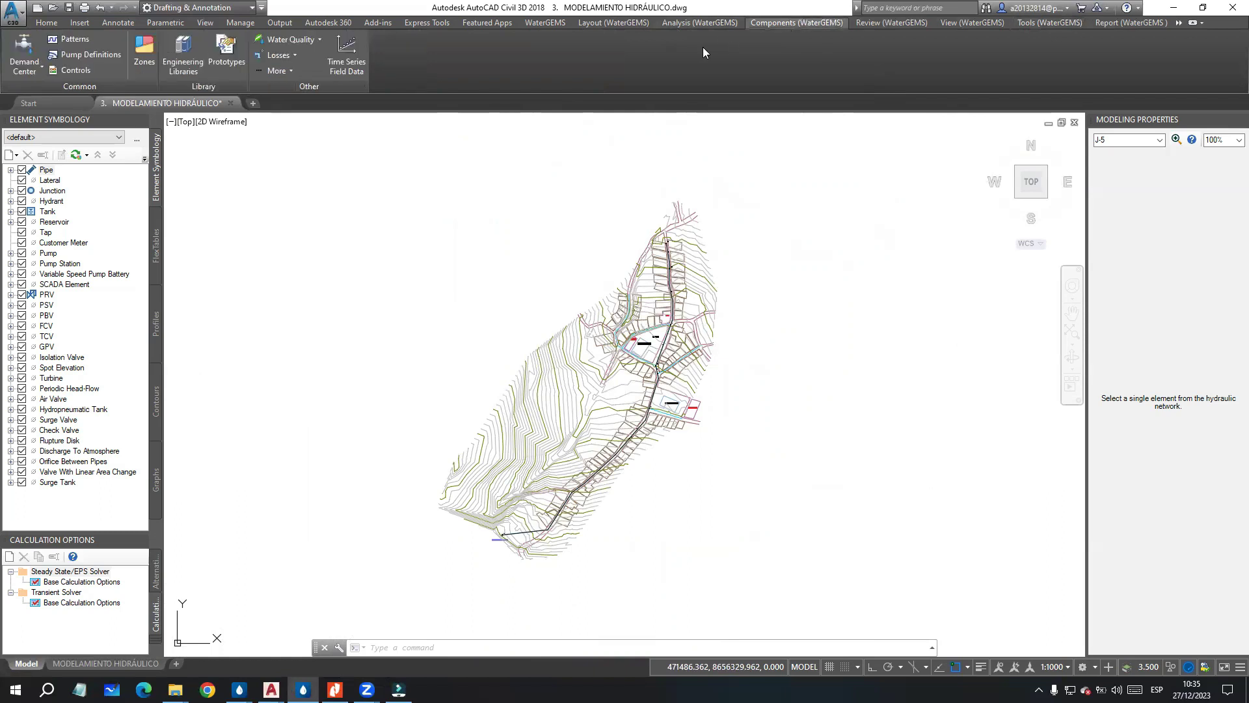
left_click(31, 53)
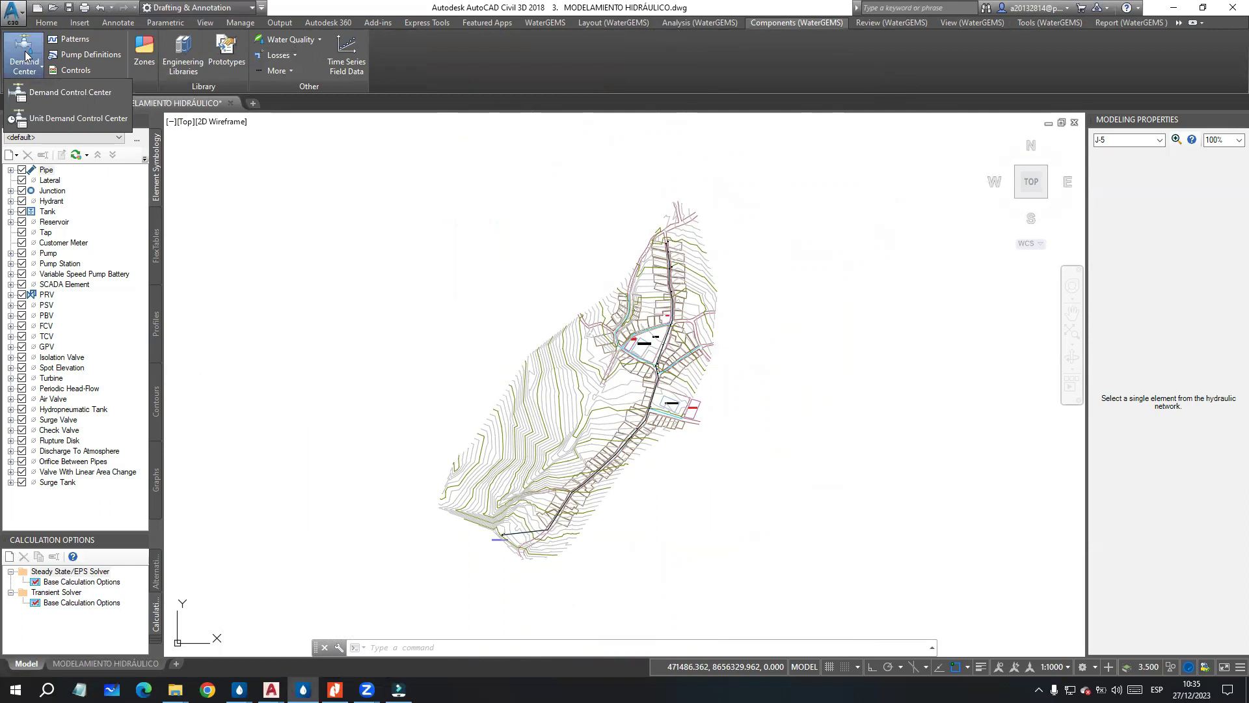
left_click(65, 93)
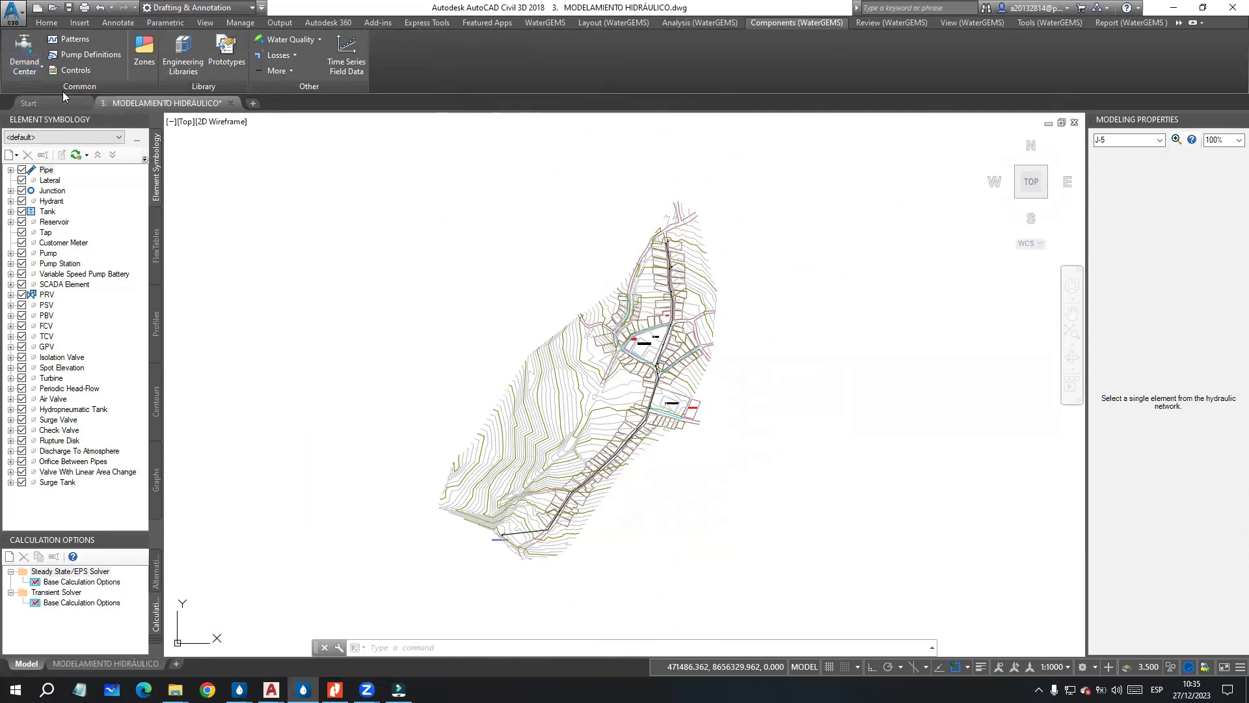
left_click(644, 372)
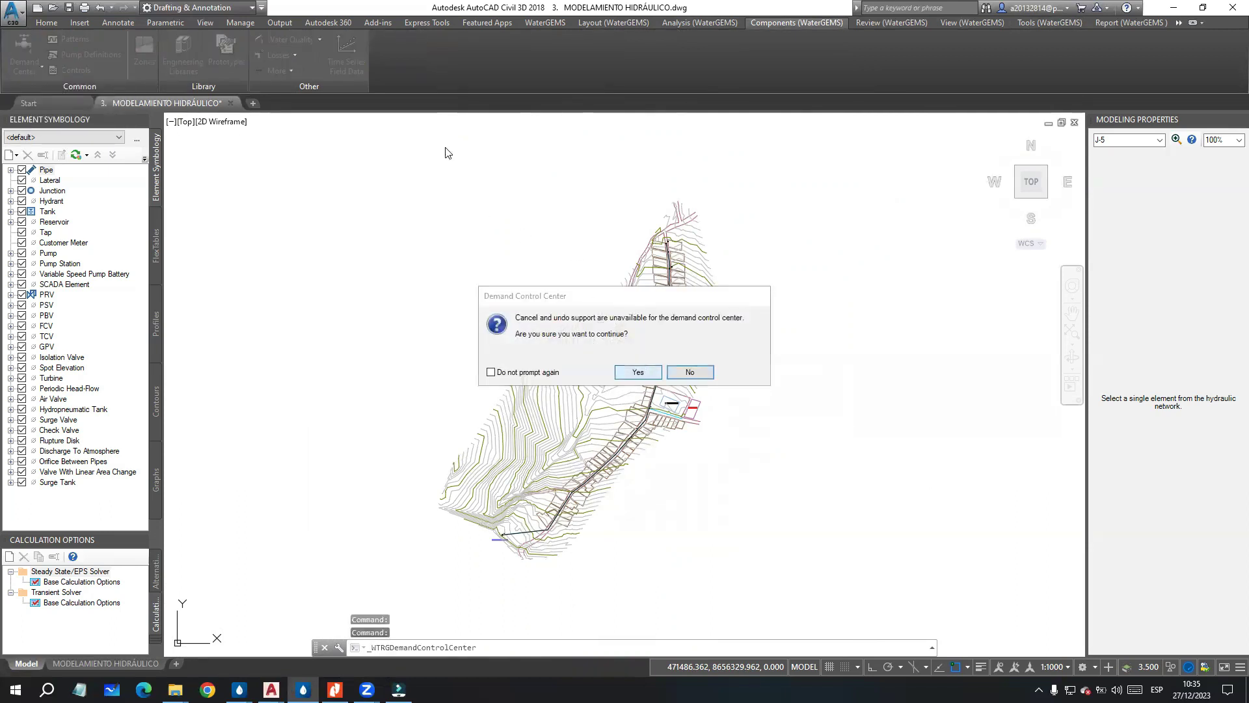
left_click(116, 48)
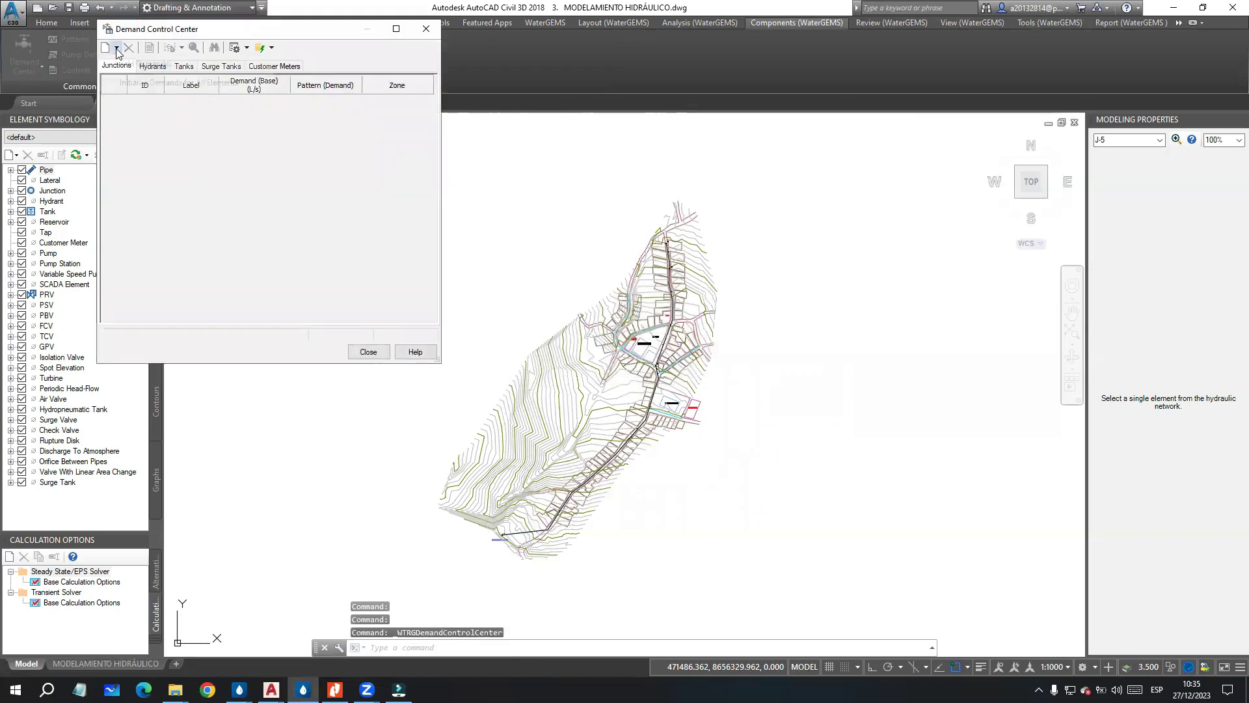
left_click(136, 83)
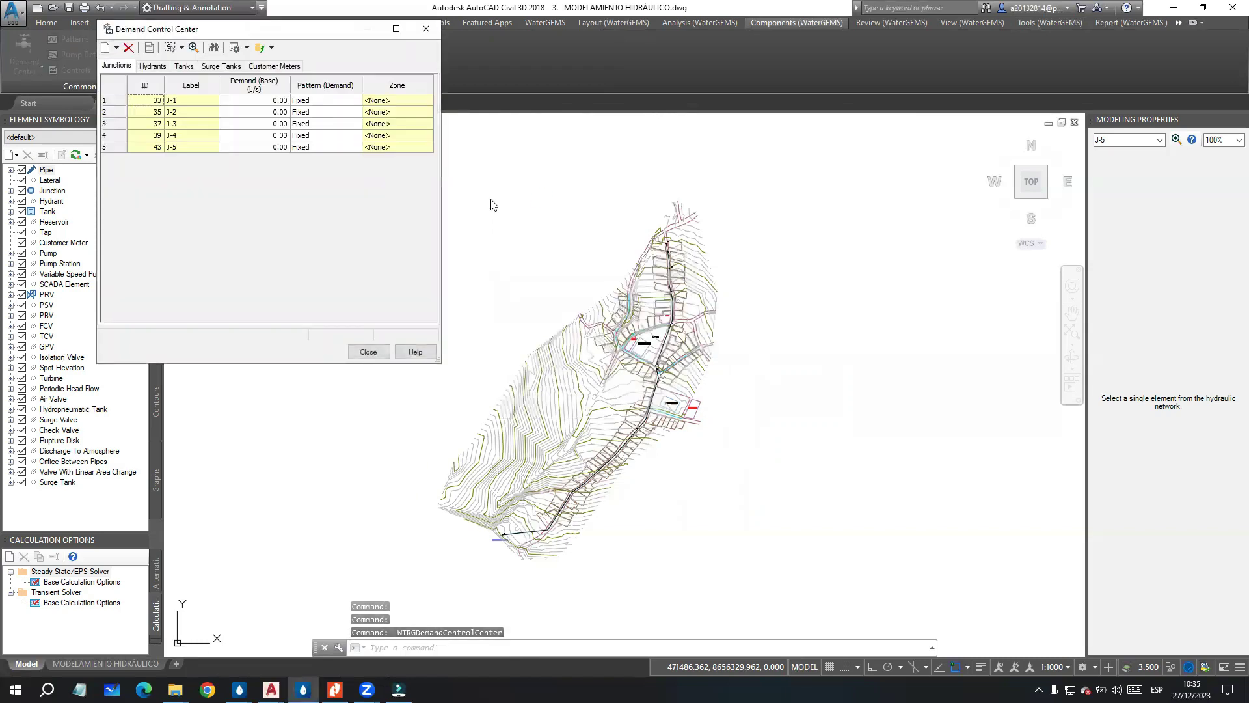
Step: Enter base demands in L/s for junctions J-1 to J-5, with 0.25 for J-1 and J-5, 0.2 for J-2 and 0.3 for J-3
left_click(275, 101)
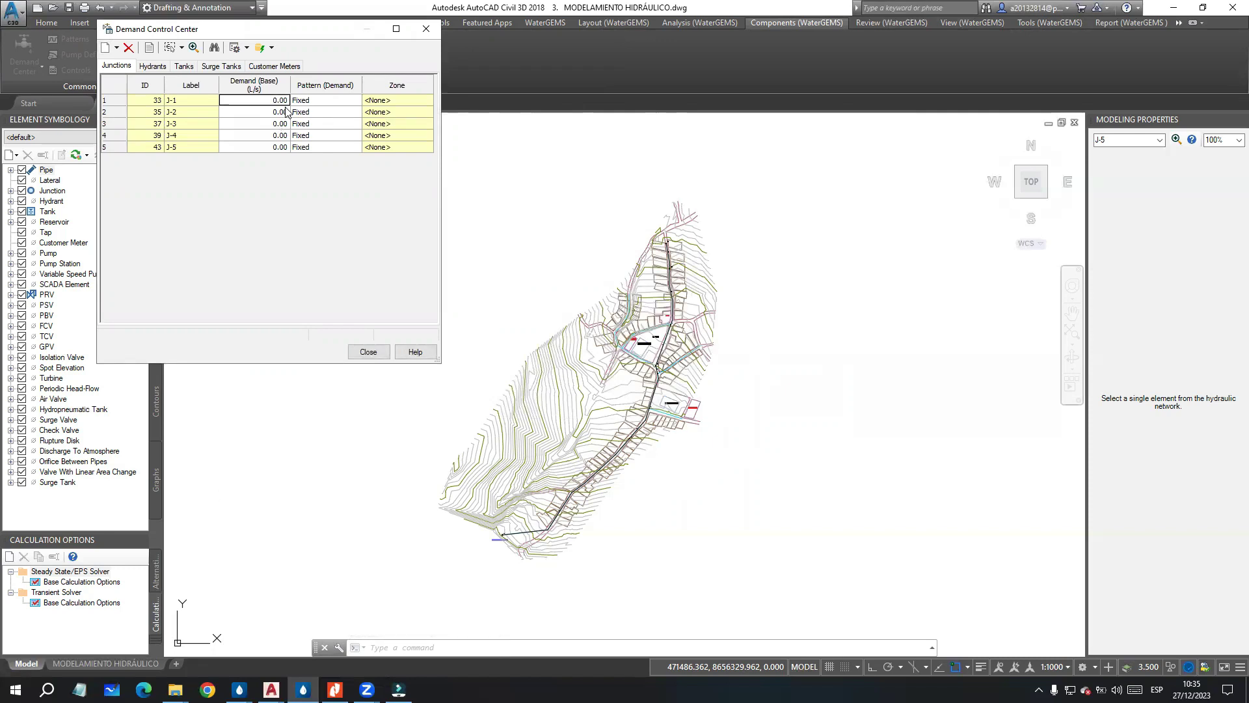
key("BackSpace")
type(".25")
key("Return")
type("0.2")
key("Return")
type("0.3")
key("Return")
type("0.")
key("Return")
type("0.25")
left_click(278, 112)
left_click(369, 351)
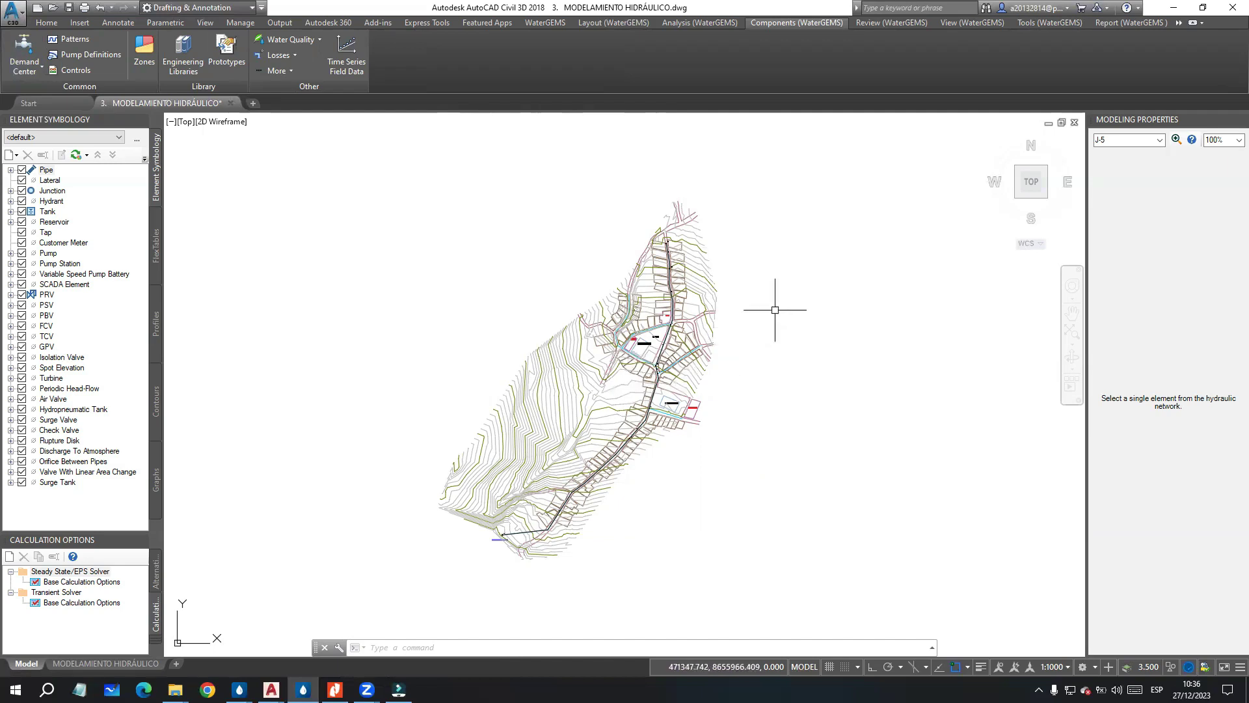
Step: Switch to WaterGEMS to view the labelled pipe and tank in MODELO_01.wtg and return to the Civil 3D drawing
middle_click_drag(741, 332, 779, 311)
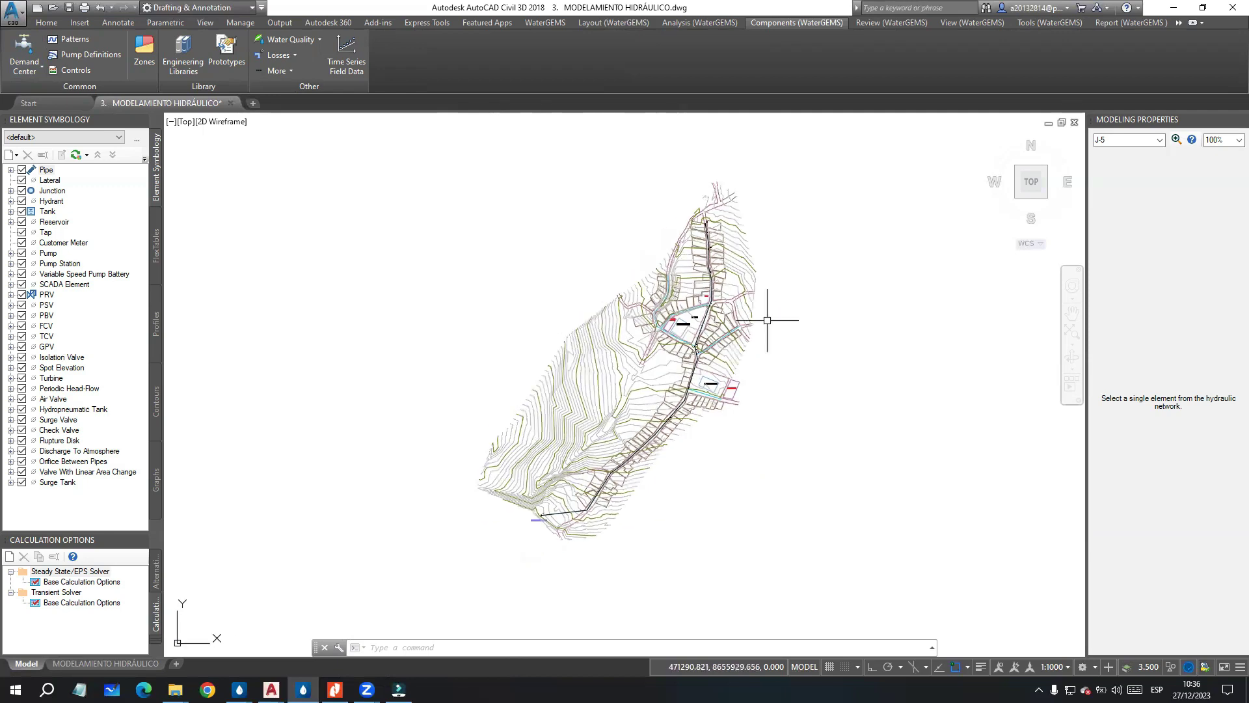
mouse_move(240, 690)
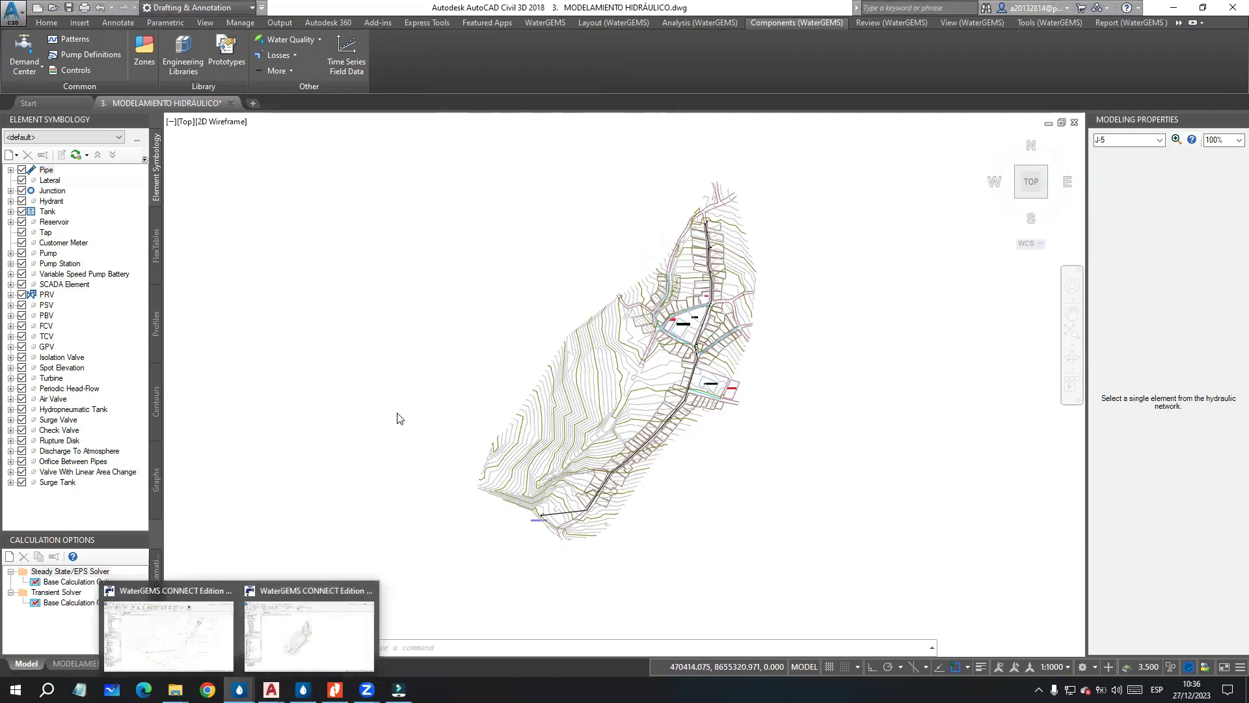
left_click(182, 644)
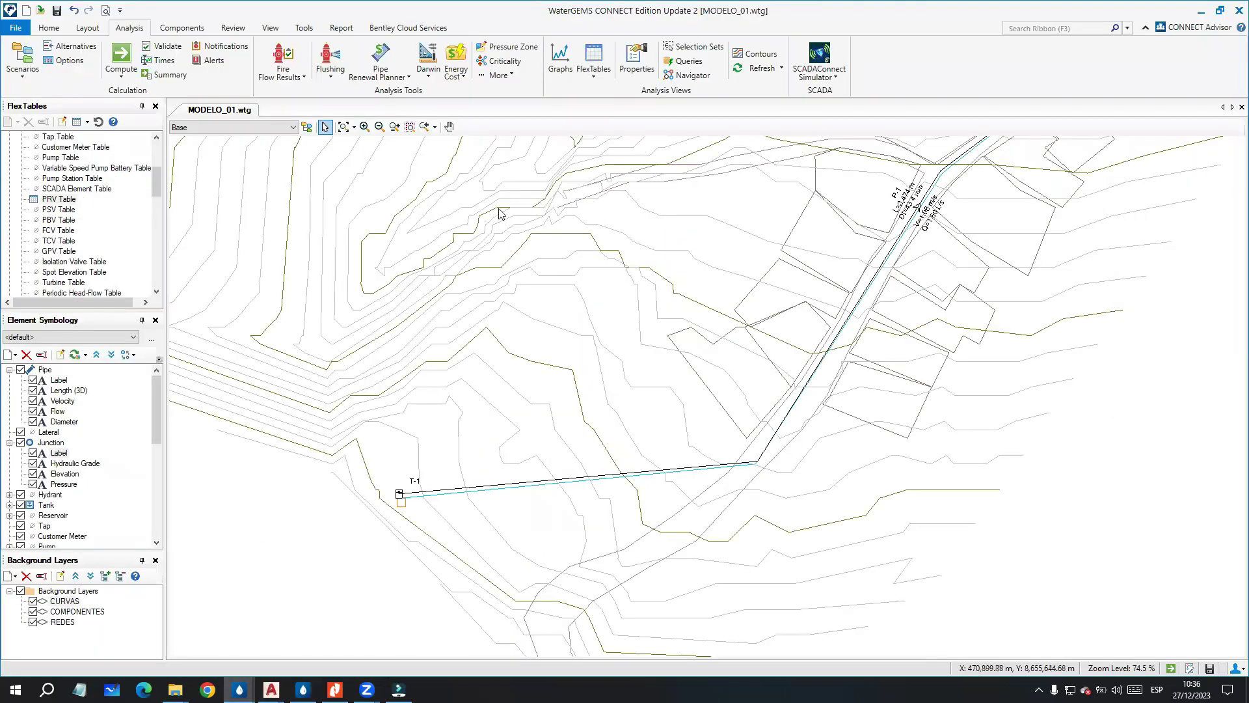
left_click(1200, 11)
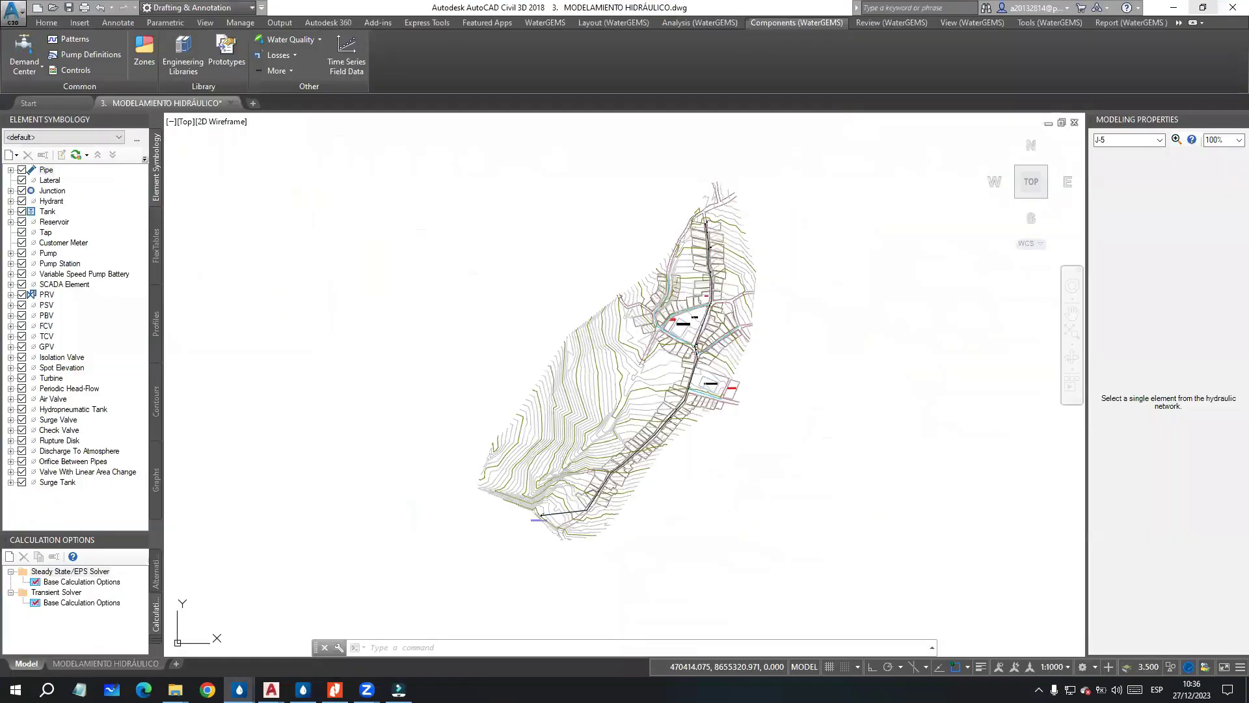
Step: Examine the network along the streets and around PARQUE, and bring up the WaterGEMS analysis commands
scroll(654, 382, "up", 2)
middle_click_drag(654, 383, 611, 355)
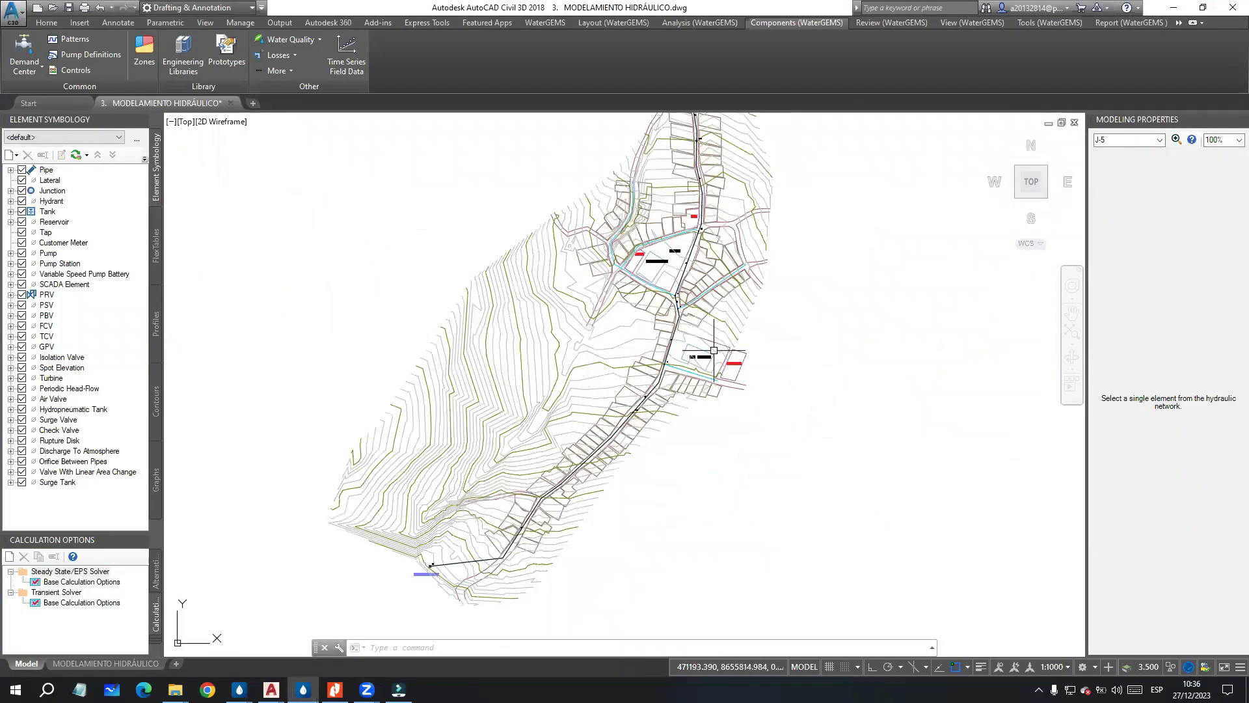
mouse_move(713, 350)
middle_mouse_down()
mouse_move(761, 334)
mouse_move(774, 312)
middle_mouse_up()
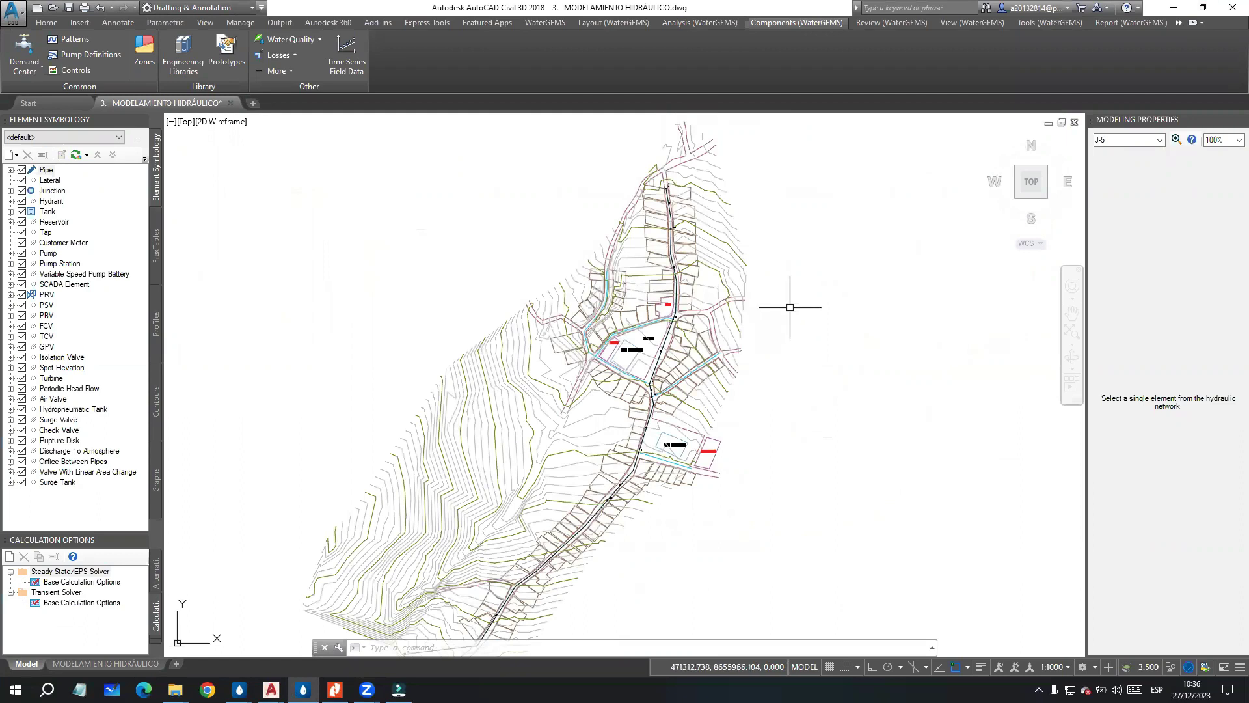
middle_click_drag(788, 331, 781, 329)
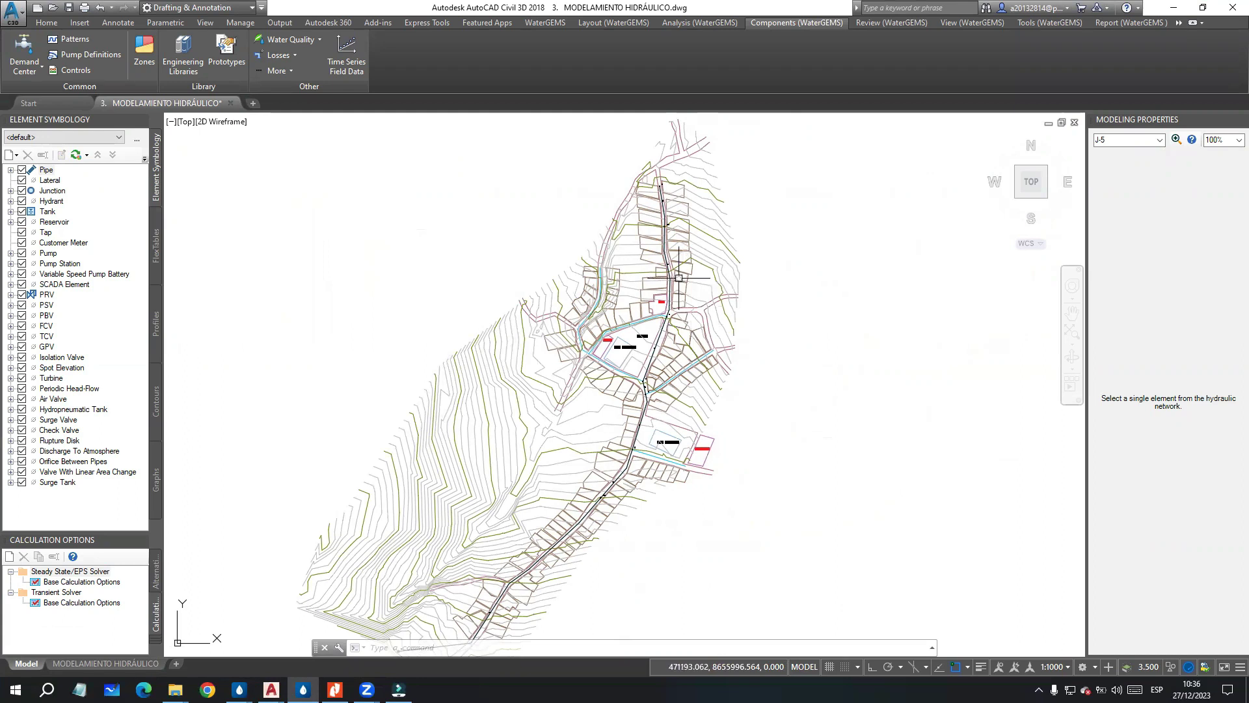
mouse_move(678, 277)
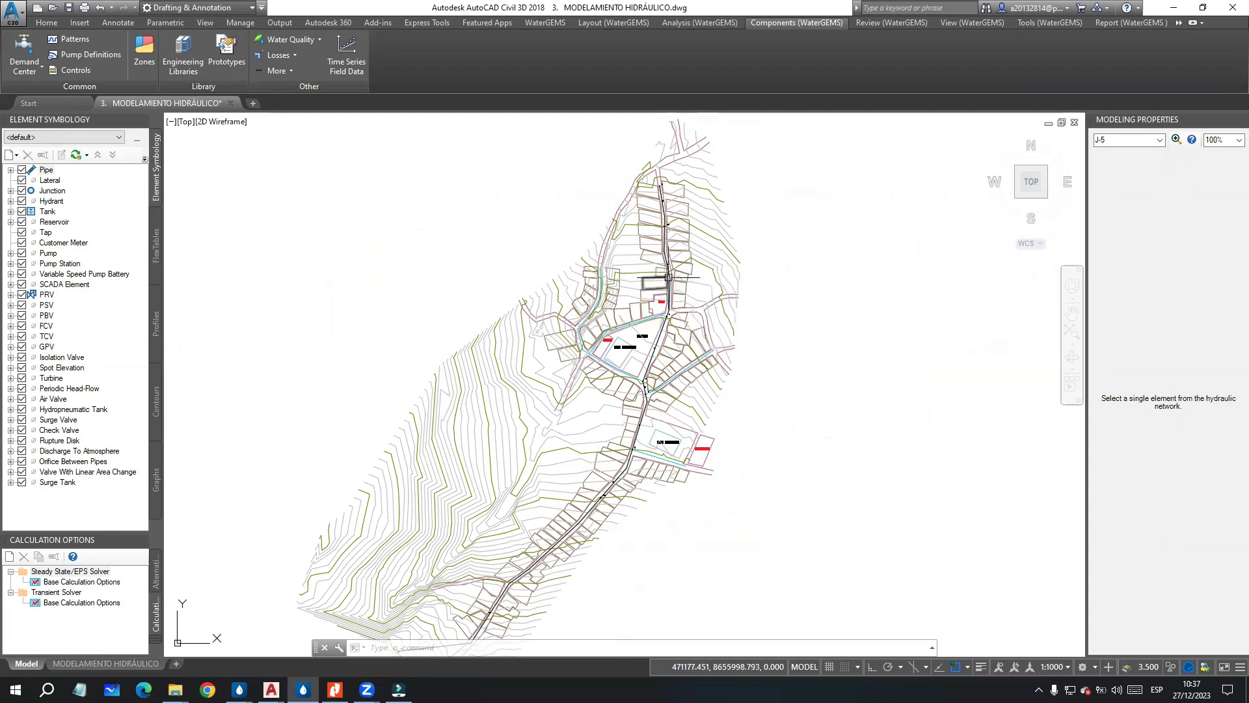
scroll(642, 335, "up", 2)
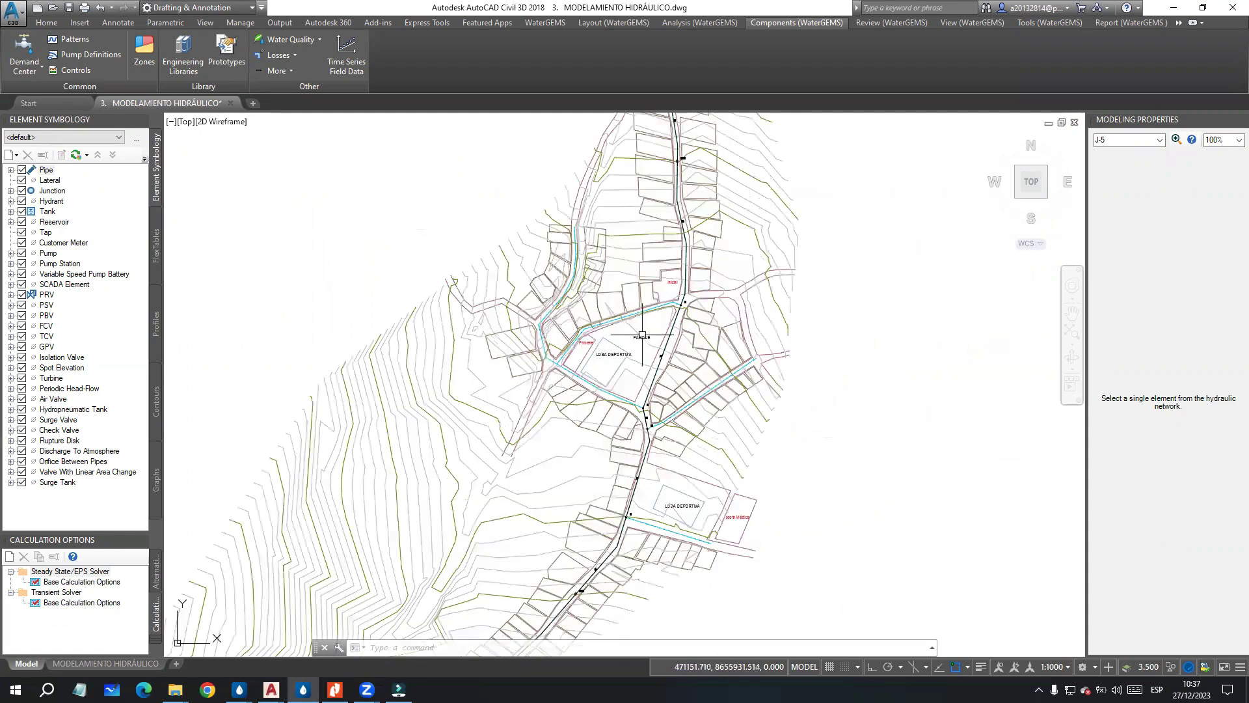
scroll(678, 313, "down", 3)
middle_click_drag(678, 314, 656, 324)
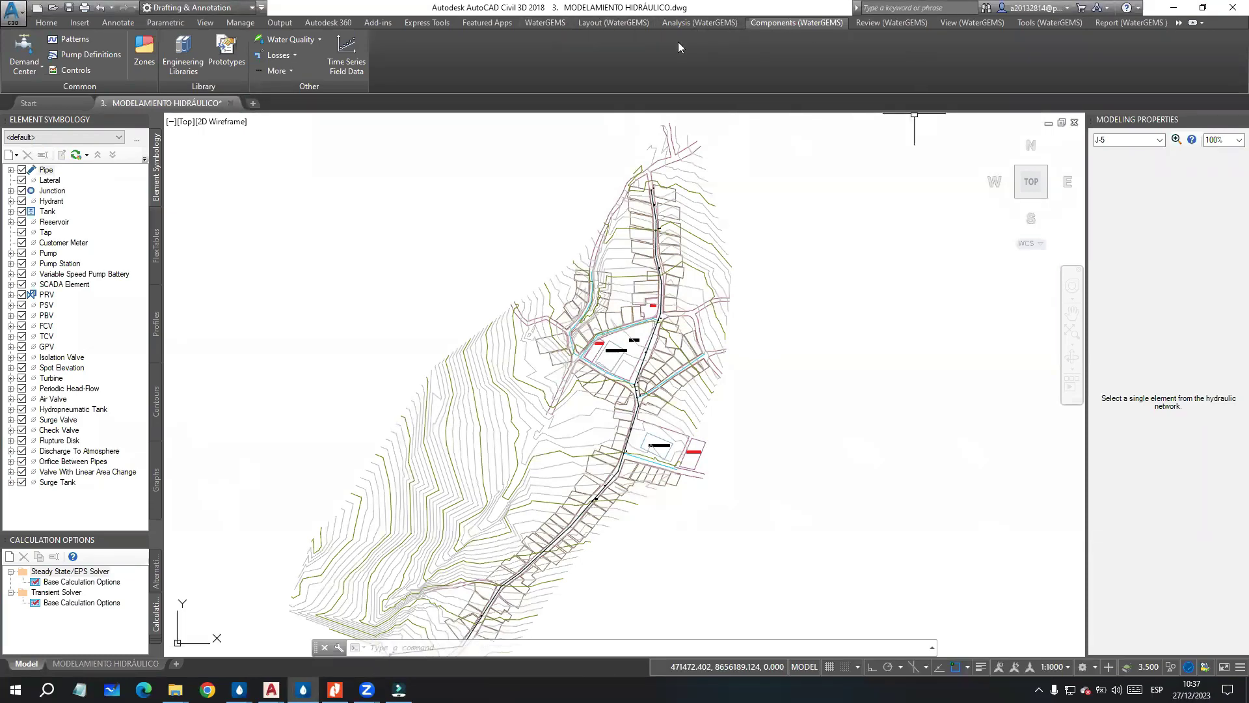
left_click(700, 22)
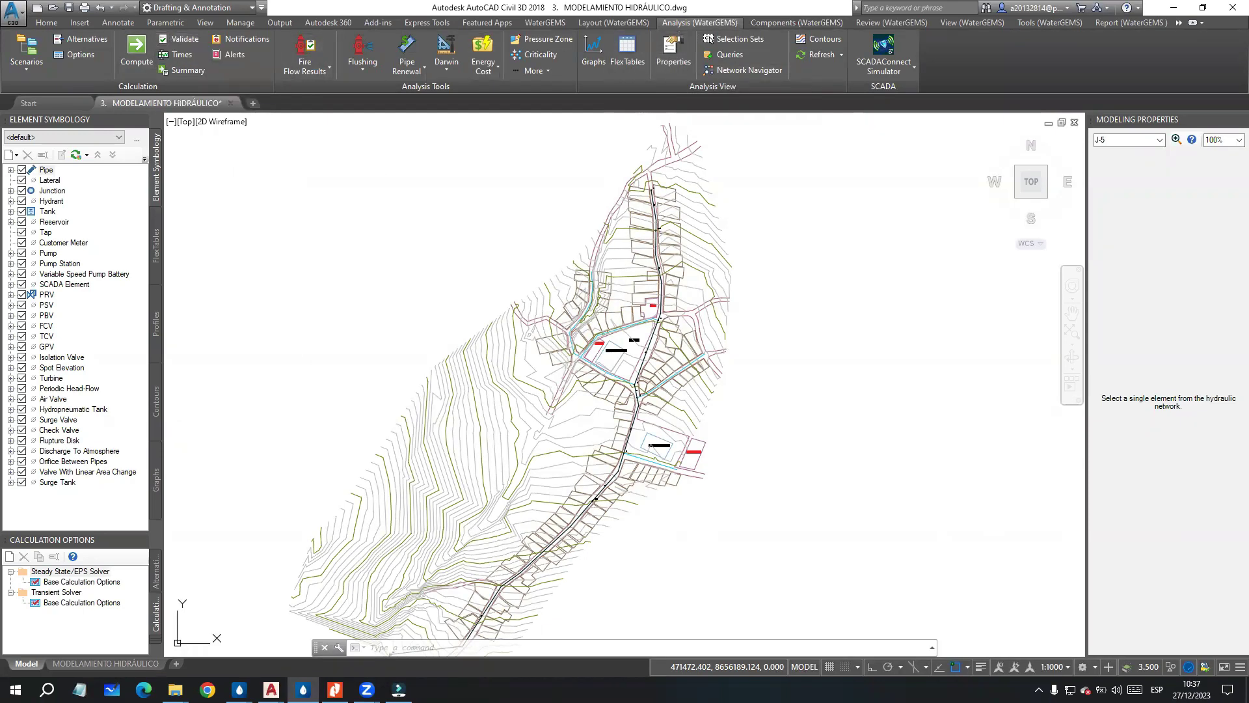
Step: Validate the hydraulic network after locating tank T-1 at Reservorio Proyectado, and dismiss the engine message
left_click(795, 349)
middle_click_drag(794, 306, 784, 317)
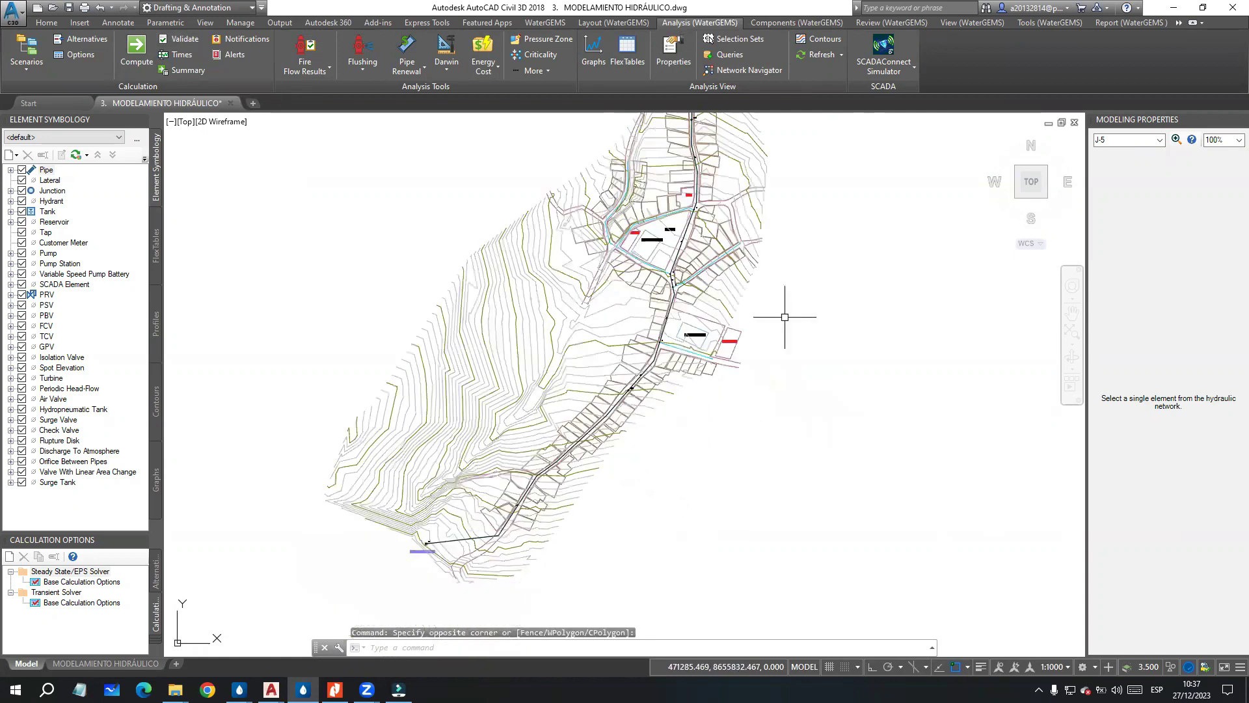
scroll(404, 553, "up", 5)
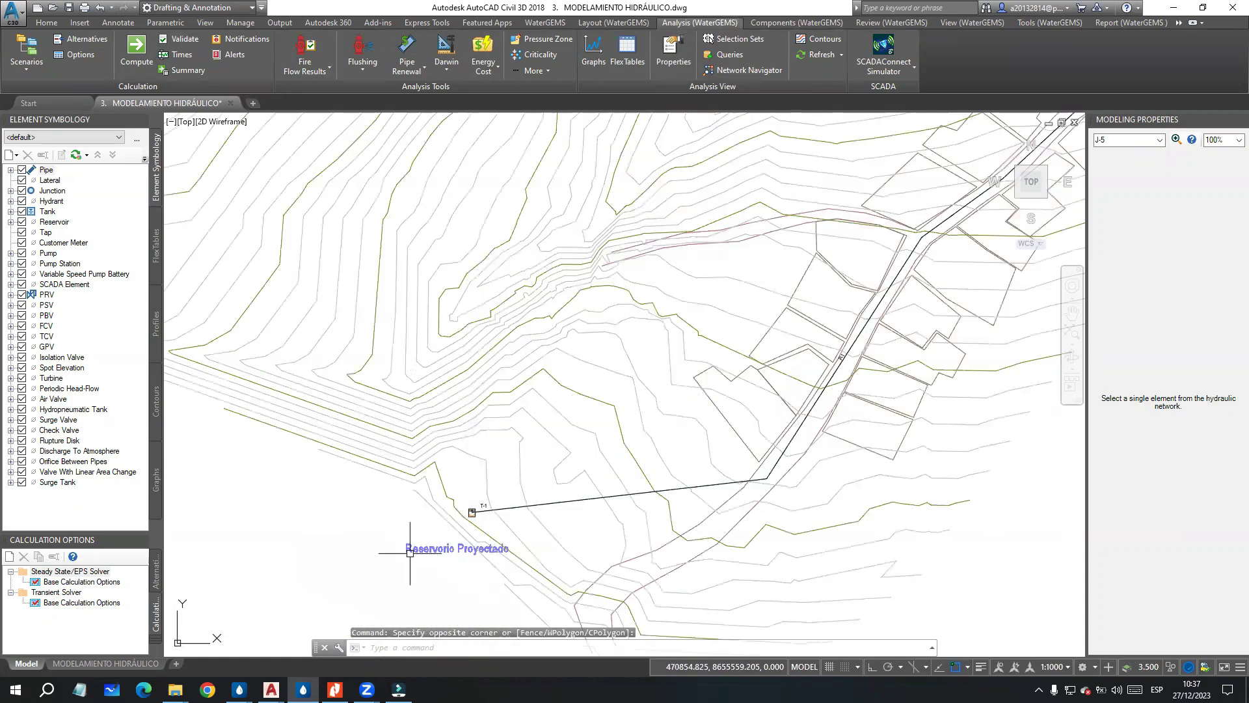
scroll(513, 460, "up", 3)
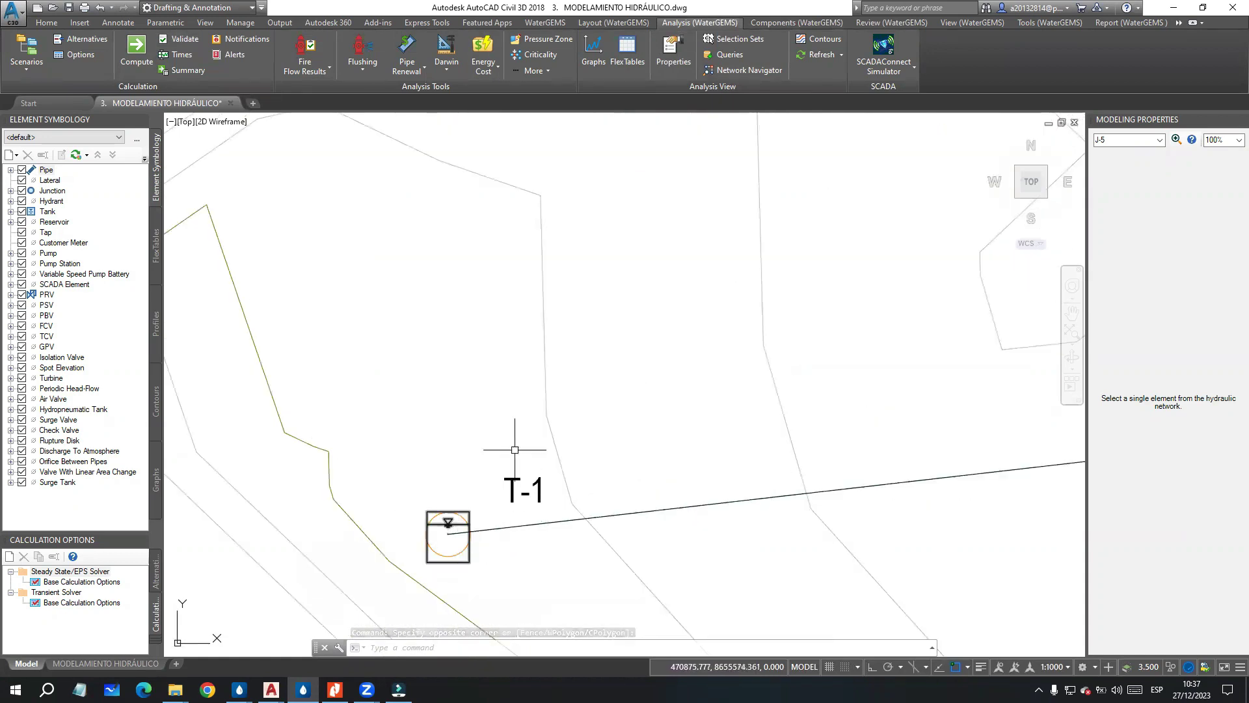
scroll(490, 453, "down", 4)
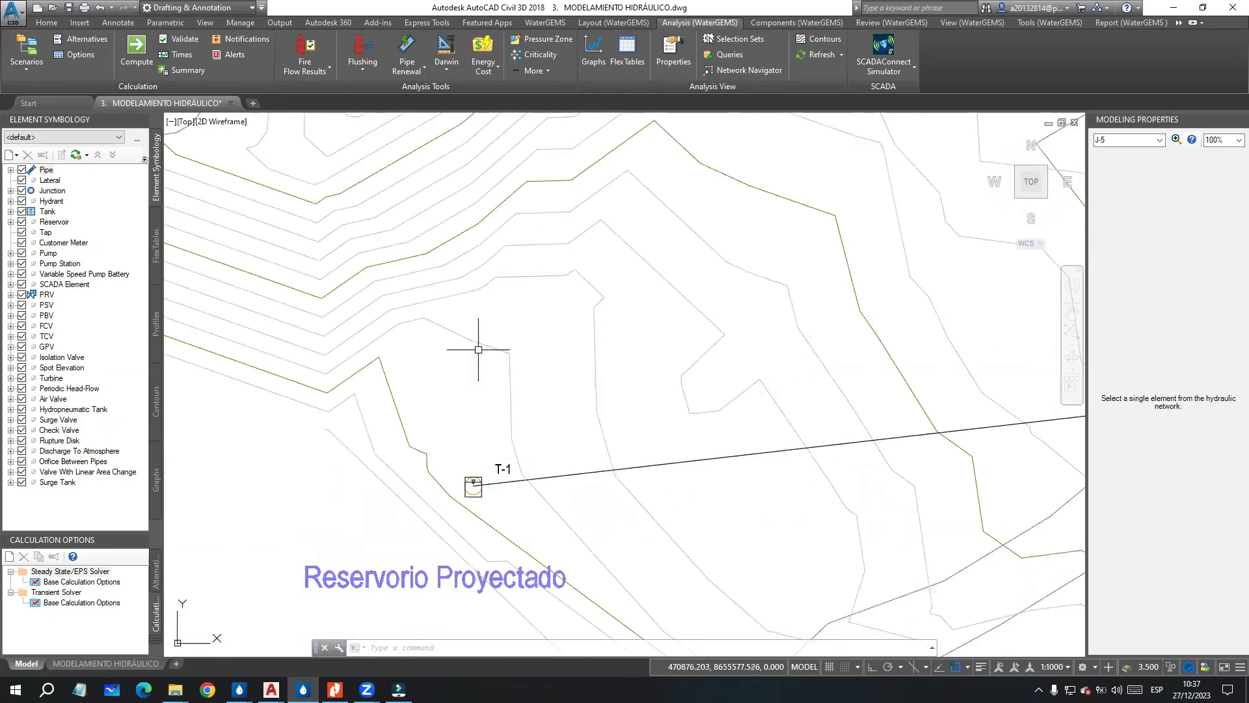
left_click(136, 52)
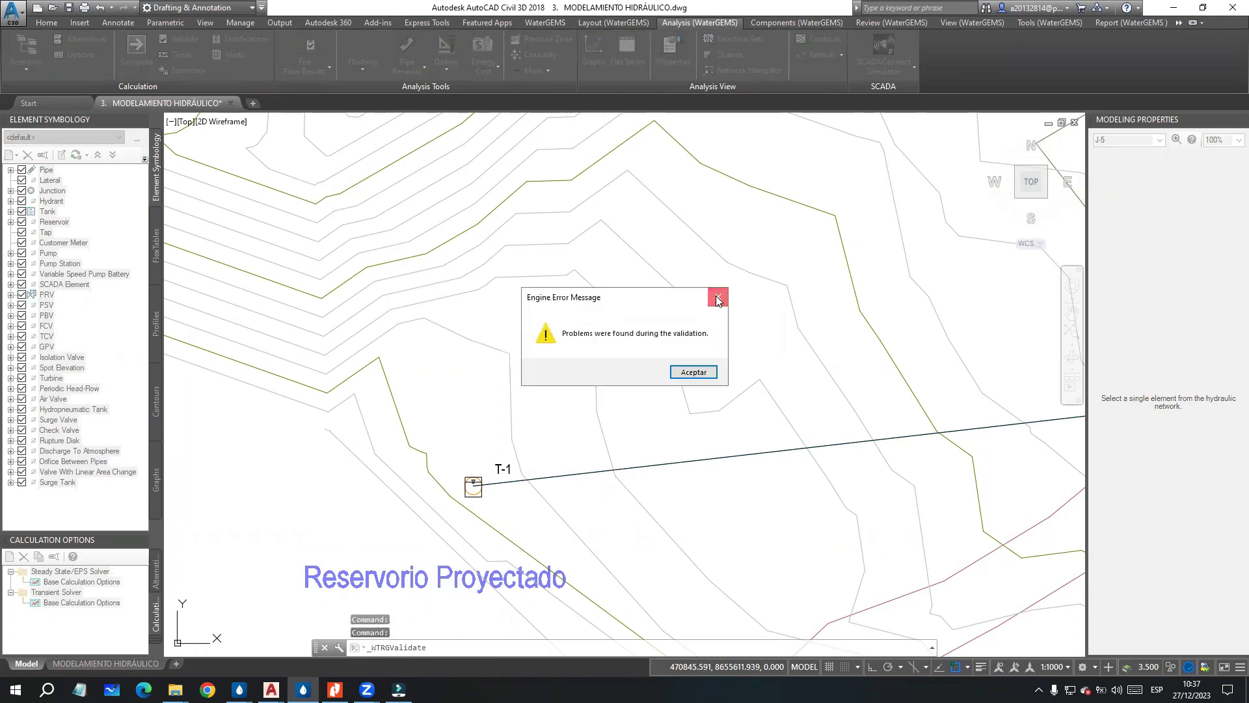
left_click(718, 299)
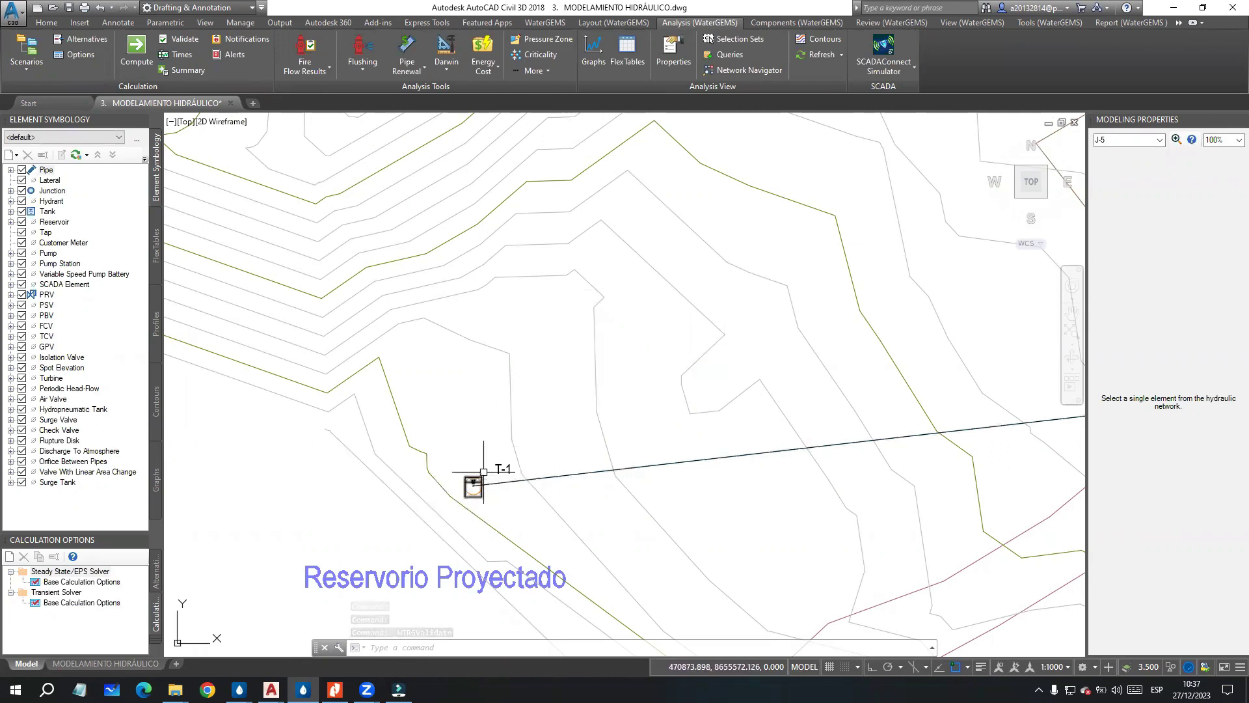
Step: Inspect tank T-1's base, minimum, initial and maximum elevations in the Tank Table and its physical elevation in the element properties
left_click(46, 212)
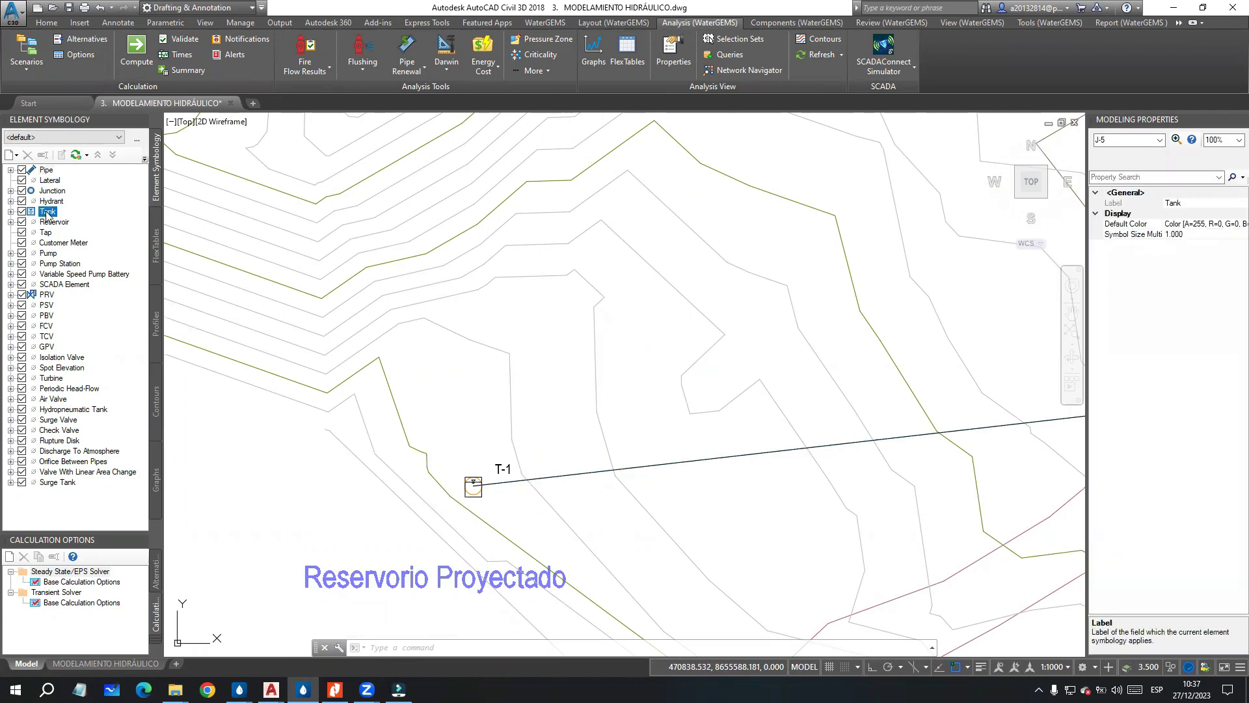
left_click(159, 248)
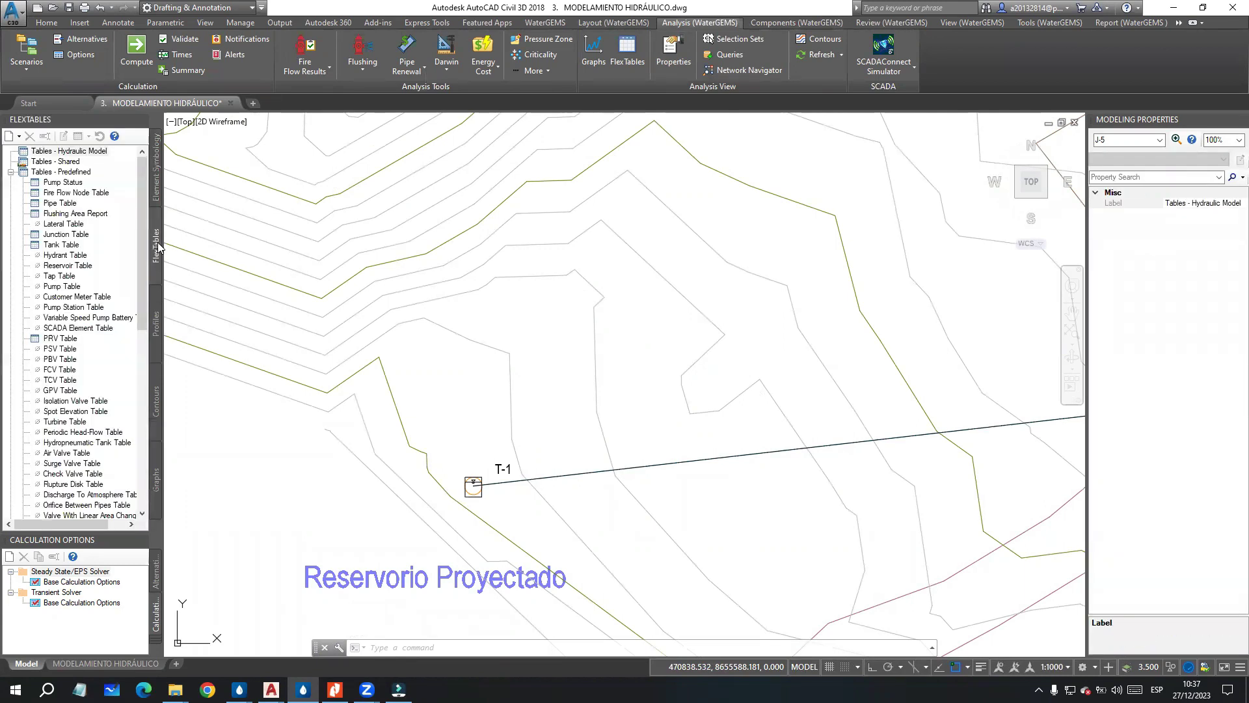
left_click(56, 246)
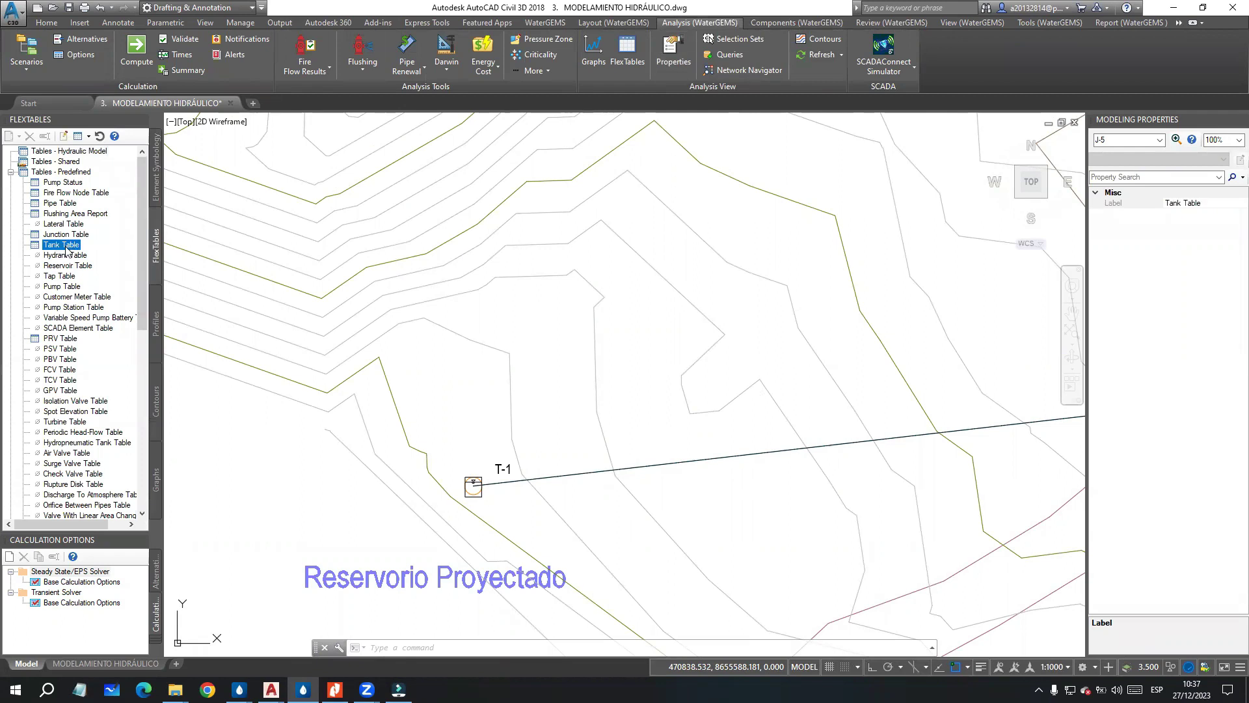
double_click(55, 246)
left_click(412, 266)
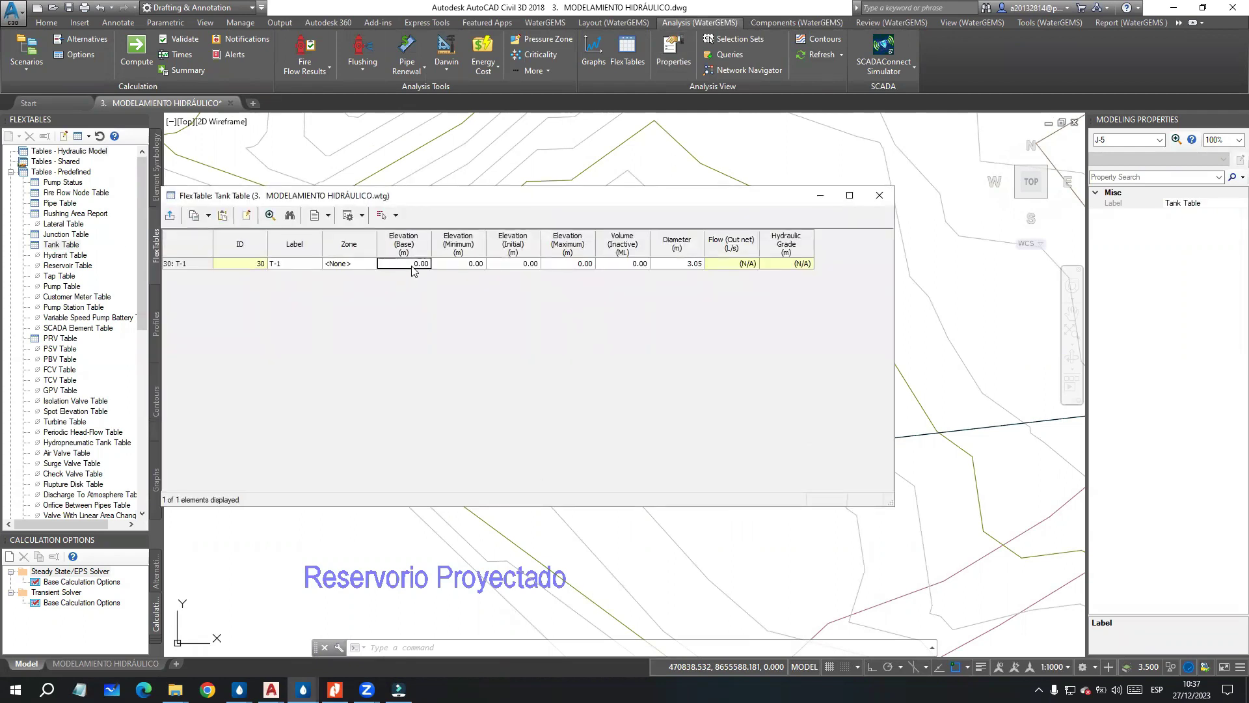
left_click(879, 194)
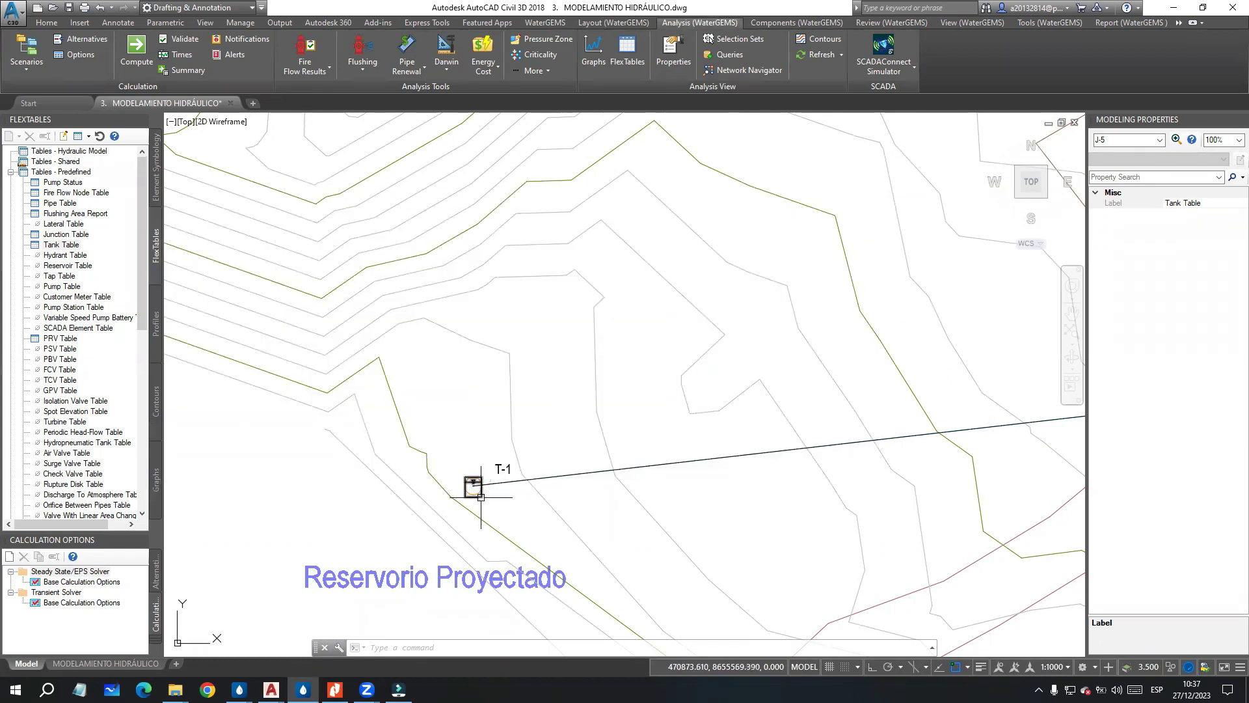
left_click(481, 497)
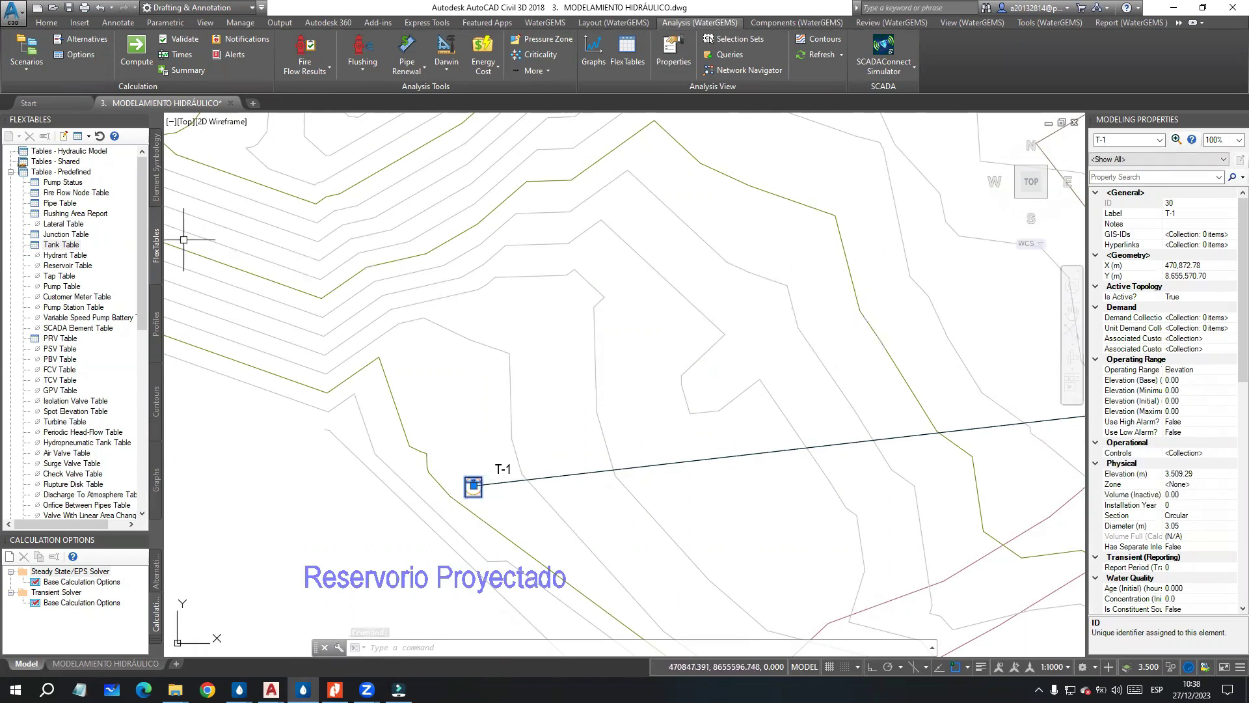
left_click(452, 394)
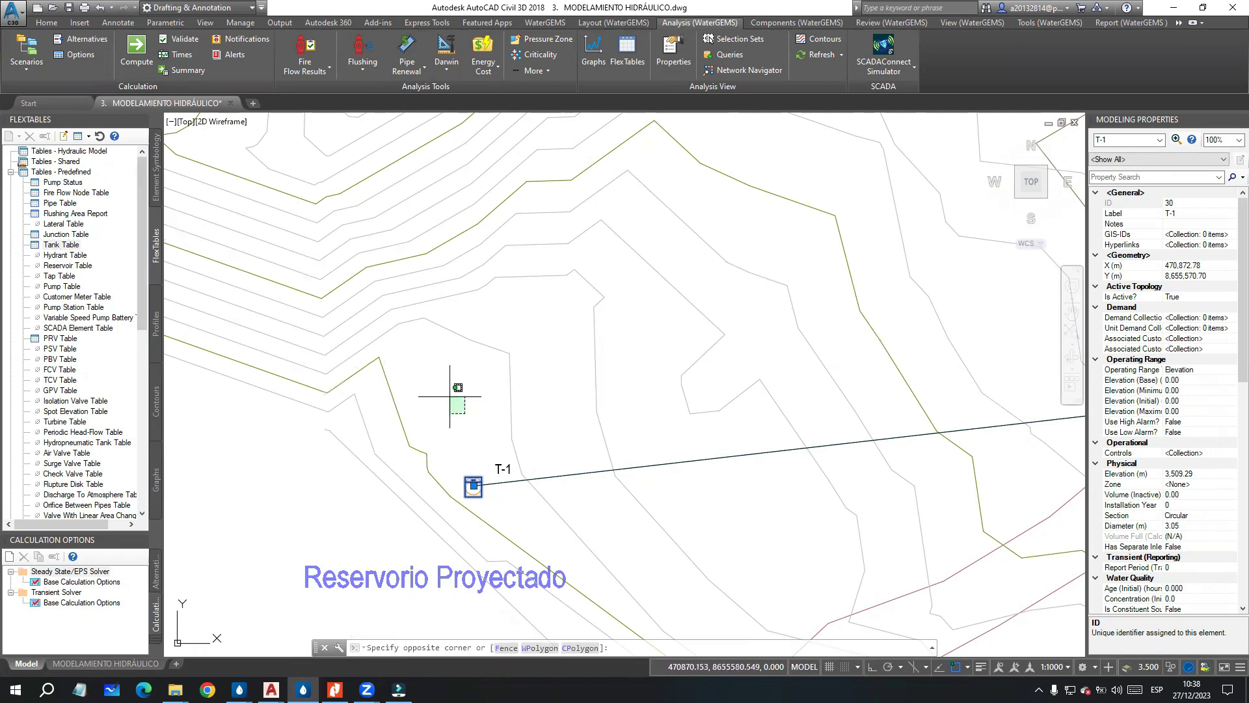
Step: Set tank T-1's elevations in the Tank Table to 3510 m base, 3511 m minimum, 3512 m initial and 3513 m maximum
double_click(61, 244)
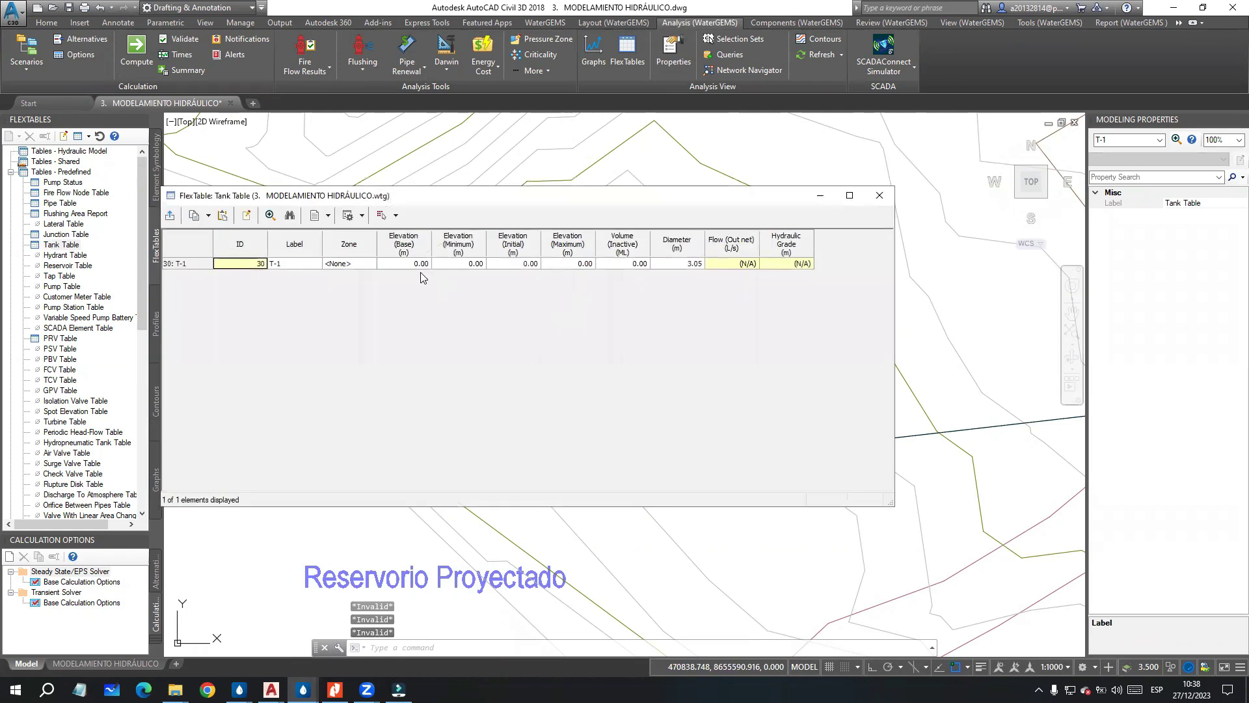
left_click(420, 267)
type("3,510")
left_click(466, 267)
type("3,511")
left_click(511, 264)
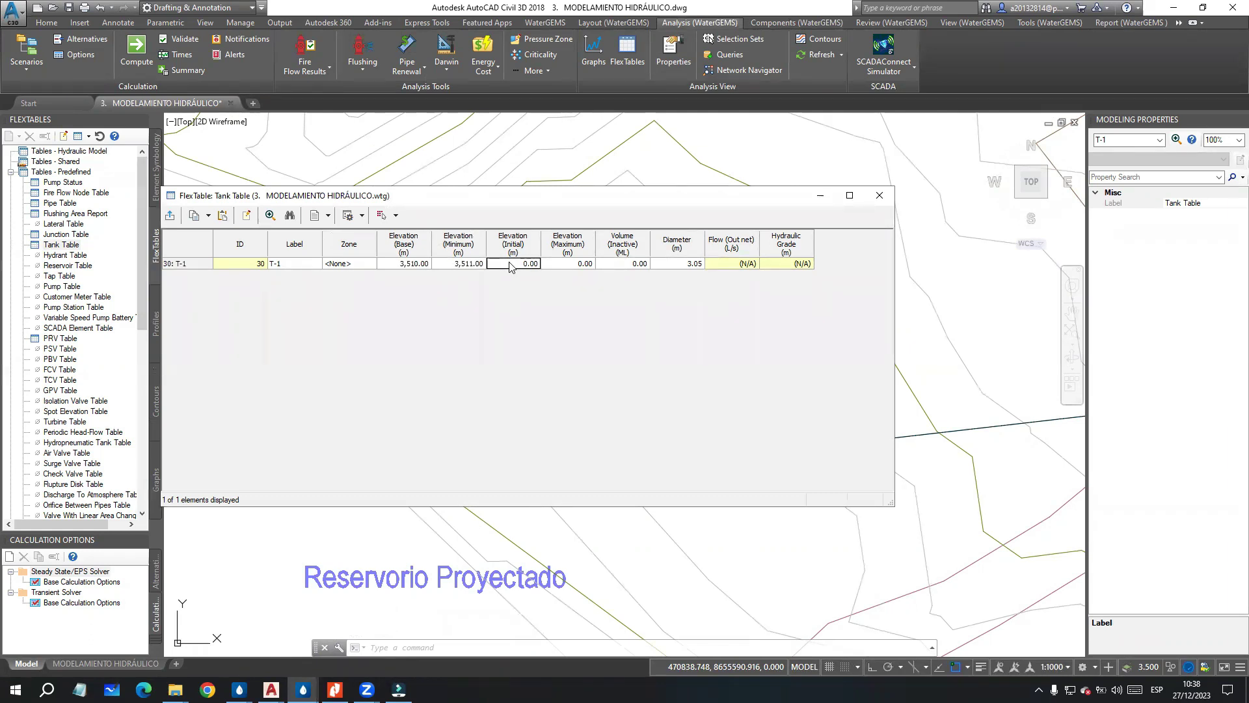
type("3512")
left_click(584, 268)
type("35")
left_click(532, 265)
left_click(879, 195)
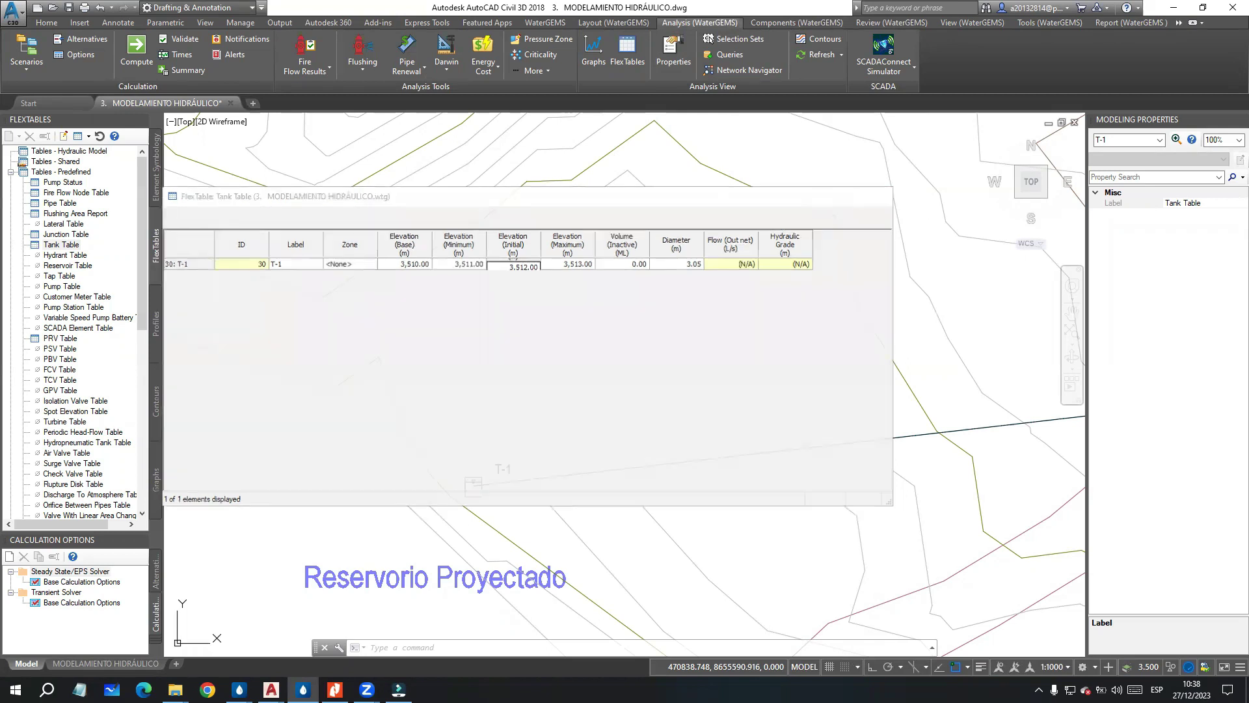
Step: Rerun the network validation with the updated tank elevations and acknowledge the engine message
scroll(605, 447, "down", 2)
scroll(605, 447, "down", 2)
mouse_move(605, 447)
middle_mouse_down()
mouse_move(581, 427)
mouse_move(570, 377)
middle_mouse_up()
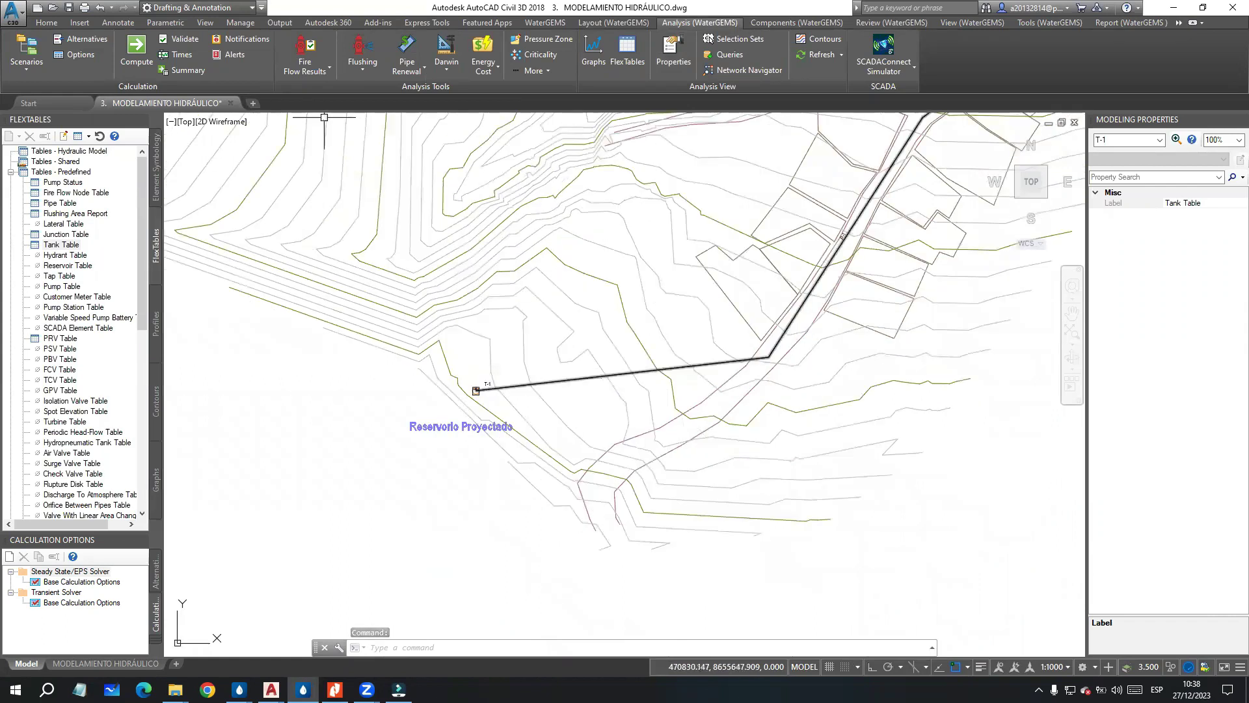
left_click(174, 39)
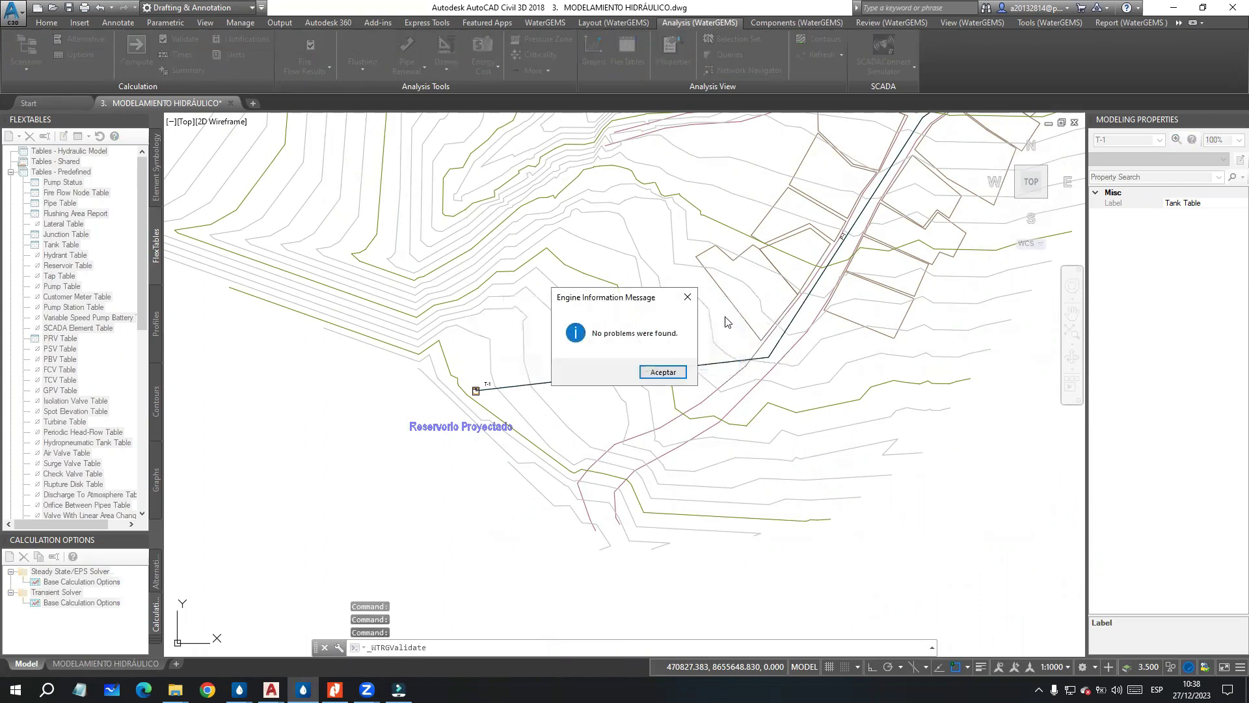
left_click(663, 372)
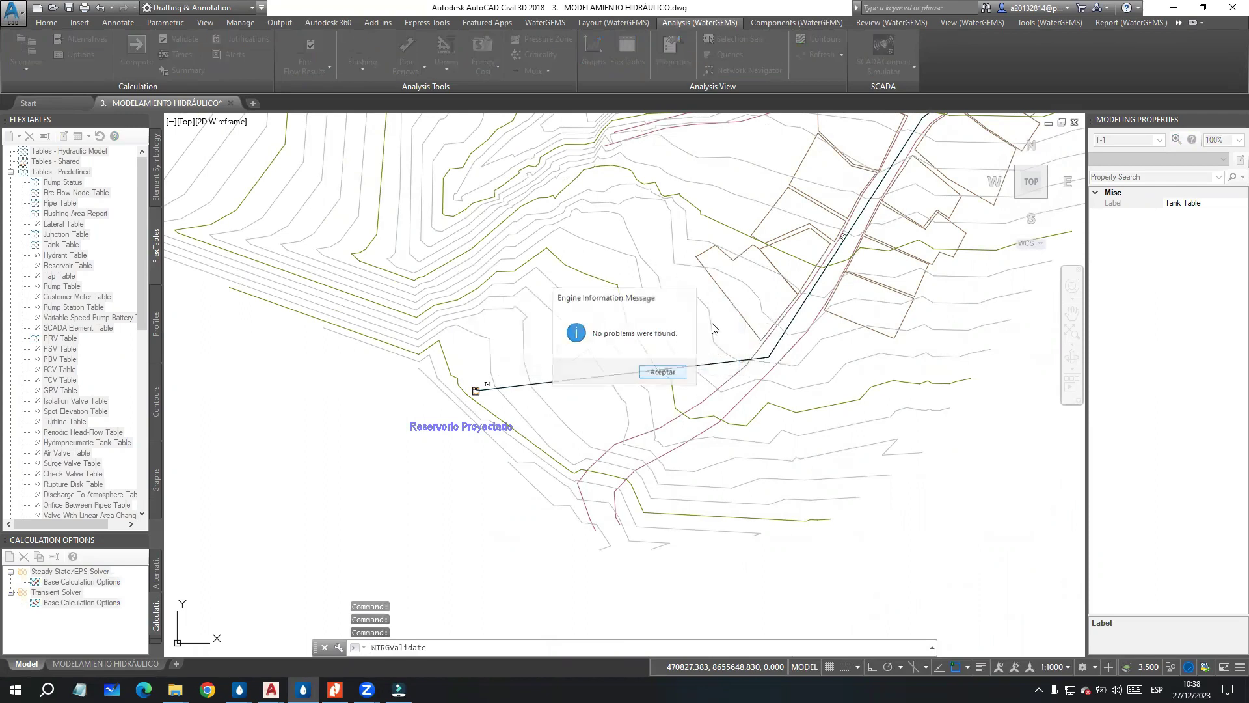
Step: Examine the network layout from the projected reservoir past PARQUE to the northern end of the streets
scroll(758, 319, "down", 2)
scroll(757, 319, "down", 2)
middle_click_drag(855, 233, 740, 327)
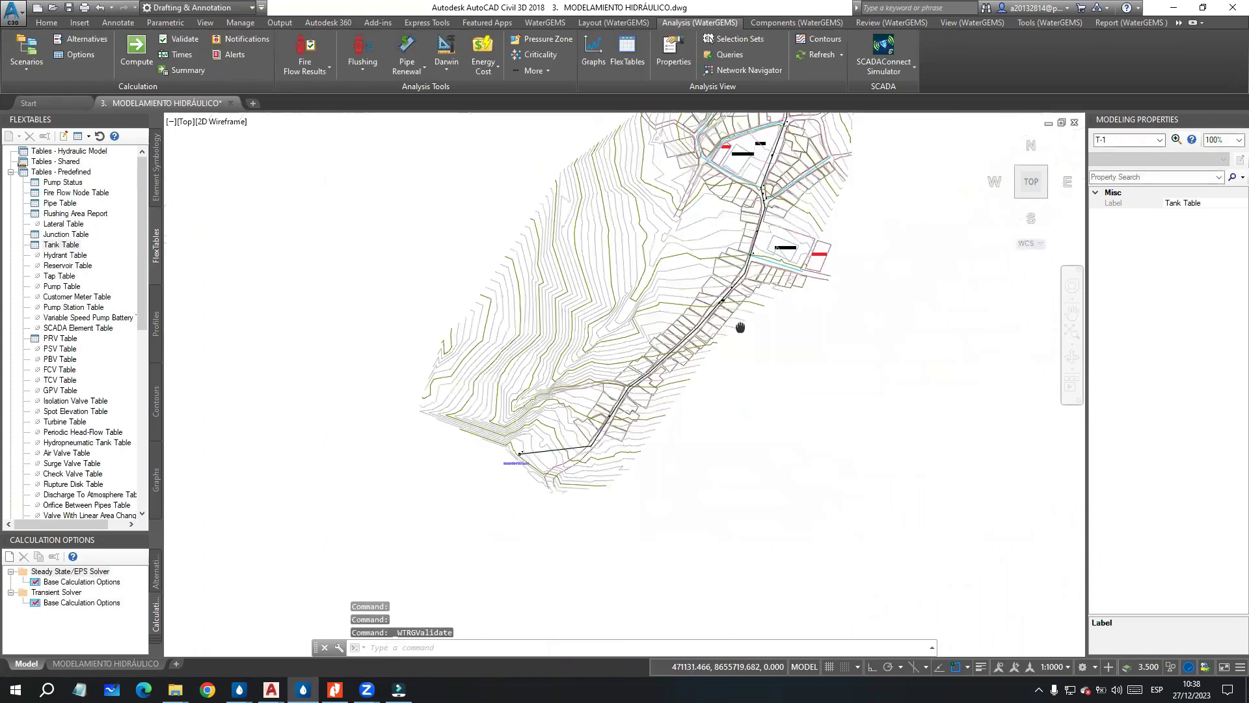
scroll(752, 176, "up", 5)
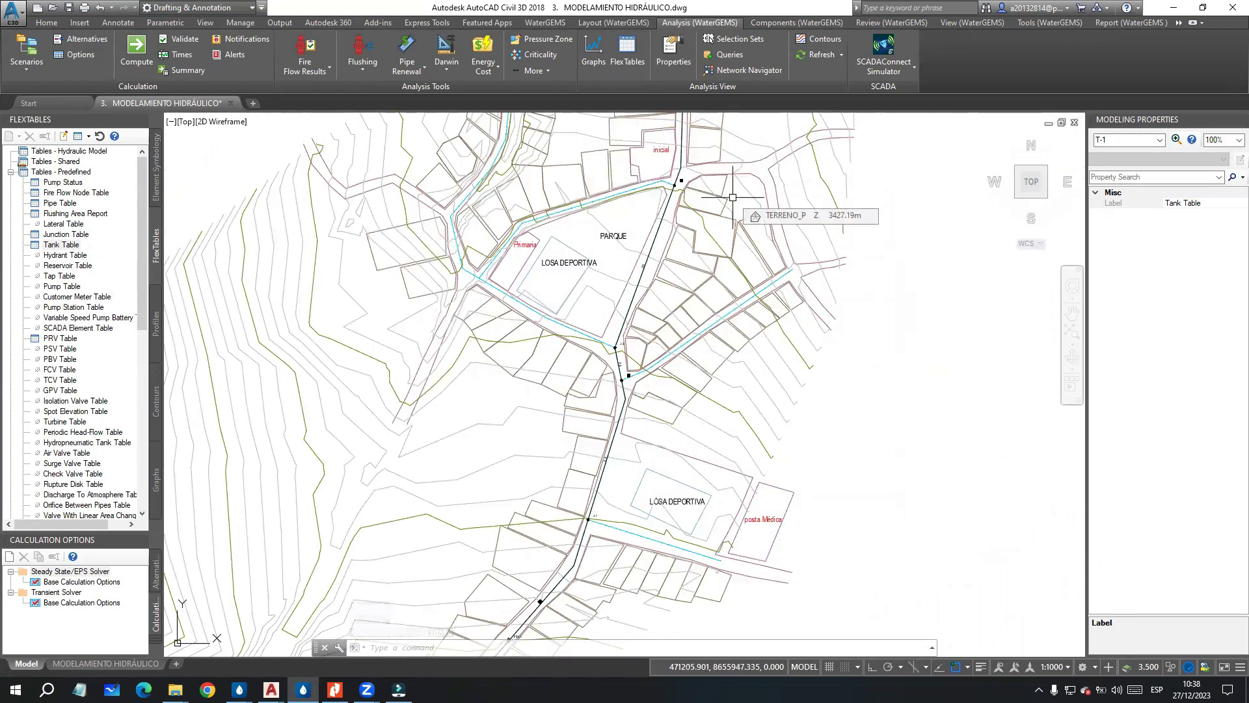
scroll(738, 262, "down", 2)
mouse_move(604, 483)
middle_mouse_down()
mouse_move(581, 534)
mouse_move(520, 588)
middle_mouse_up()
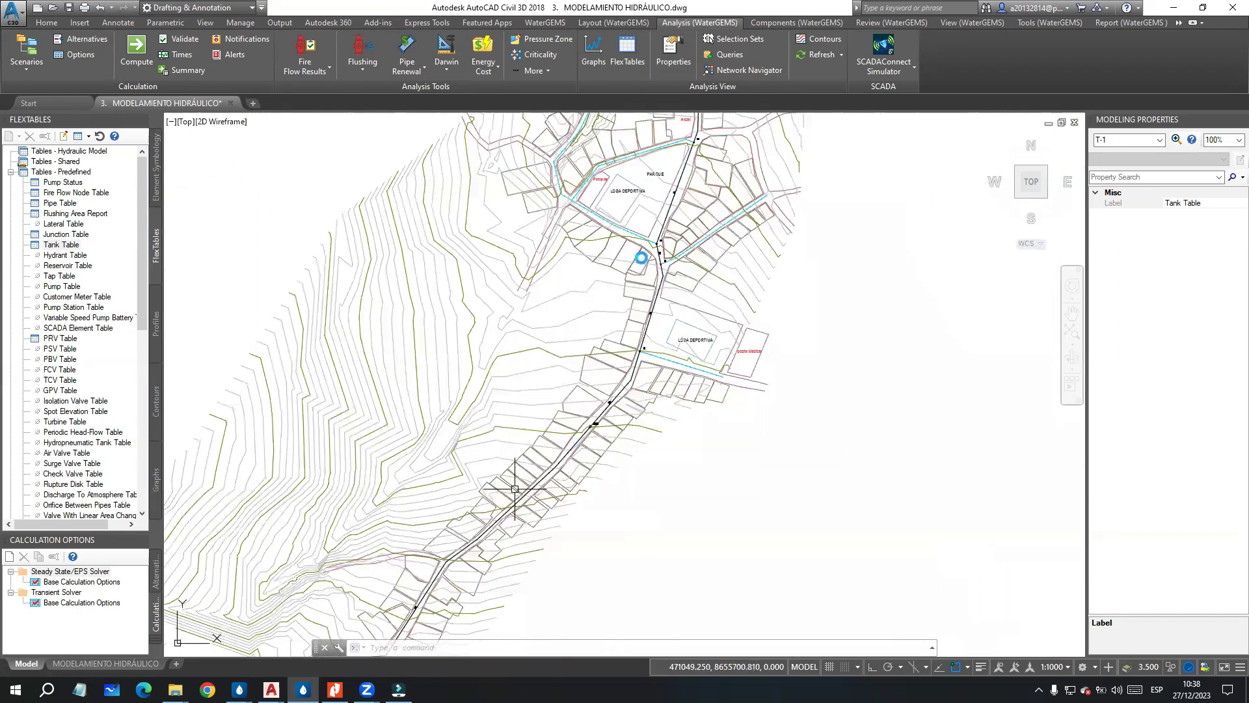
scroll(577, 345, "down", 2)
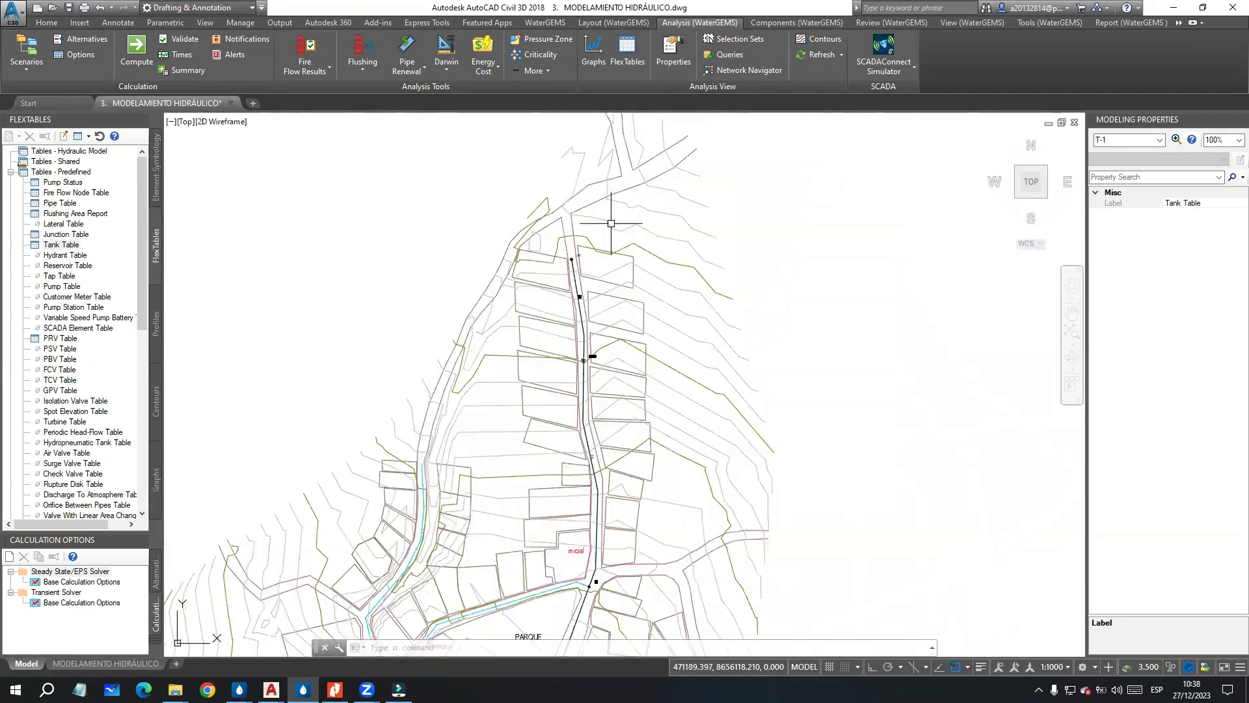
middle_click_drag(575, 471, 582, 403)
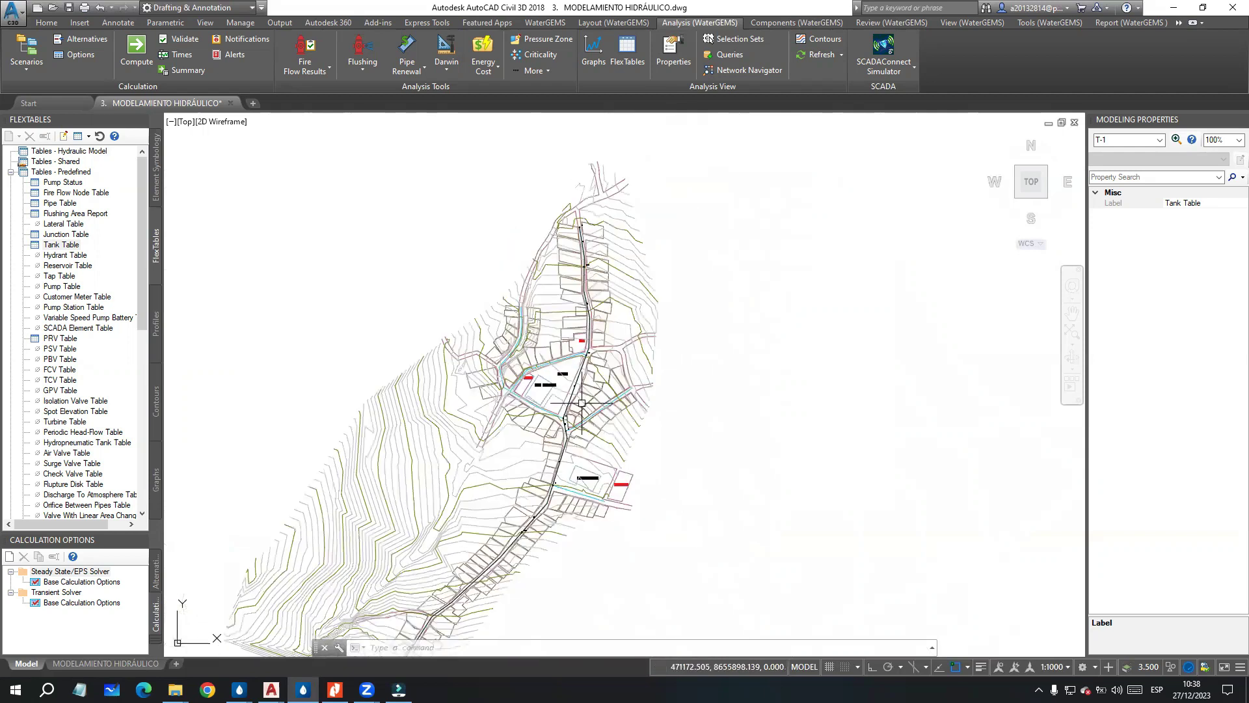
scroll(582, 403, "up", 4)
scroll(438, 327, "down", 2)
mouse_move(438, 328)
middle_mouse_down()
mouse_move(572, 372)
mouse_move(630, 247)
middle_mouse_up()
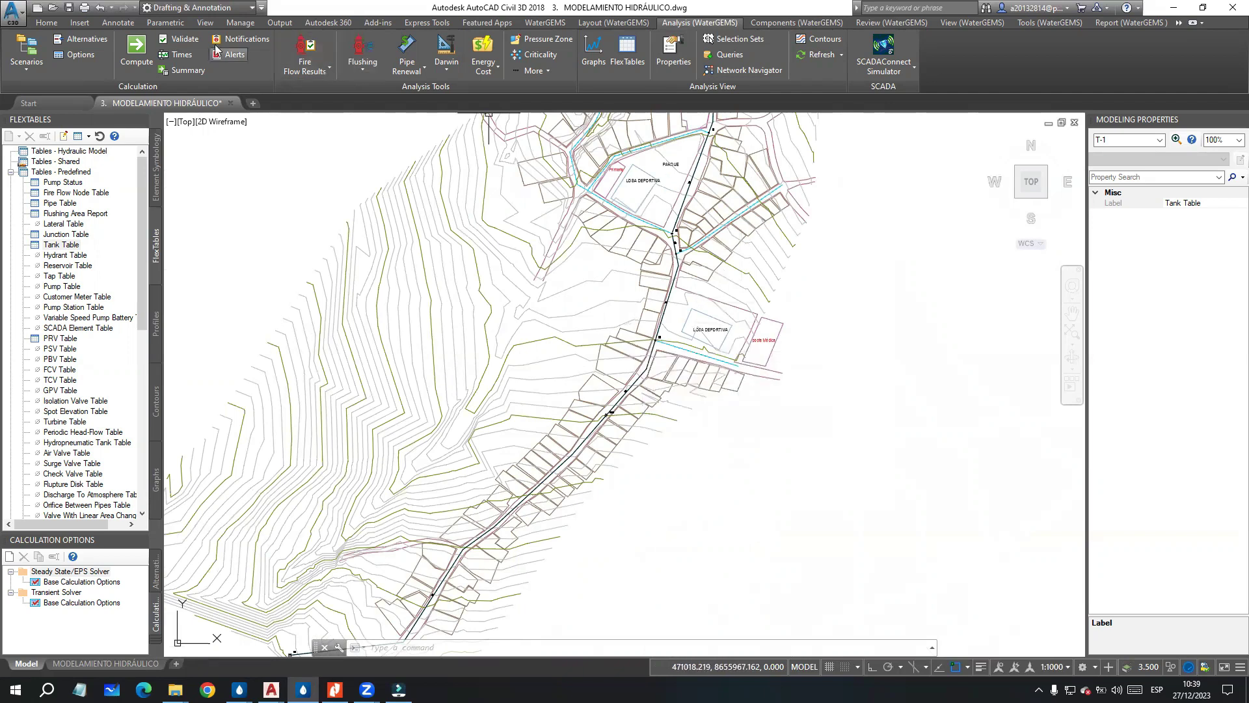
Step: Compute the Base scenario of the hydraulic model and close the calculation summary
left_click(134, 49)
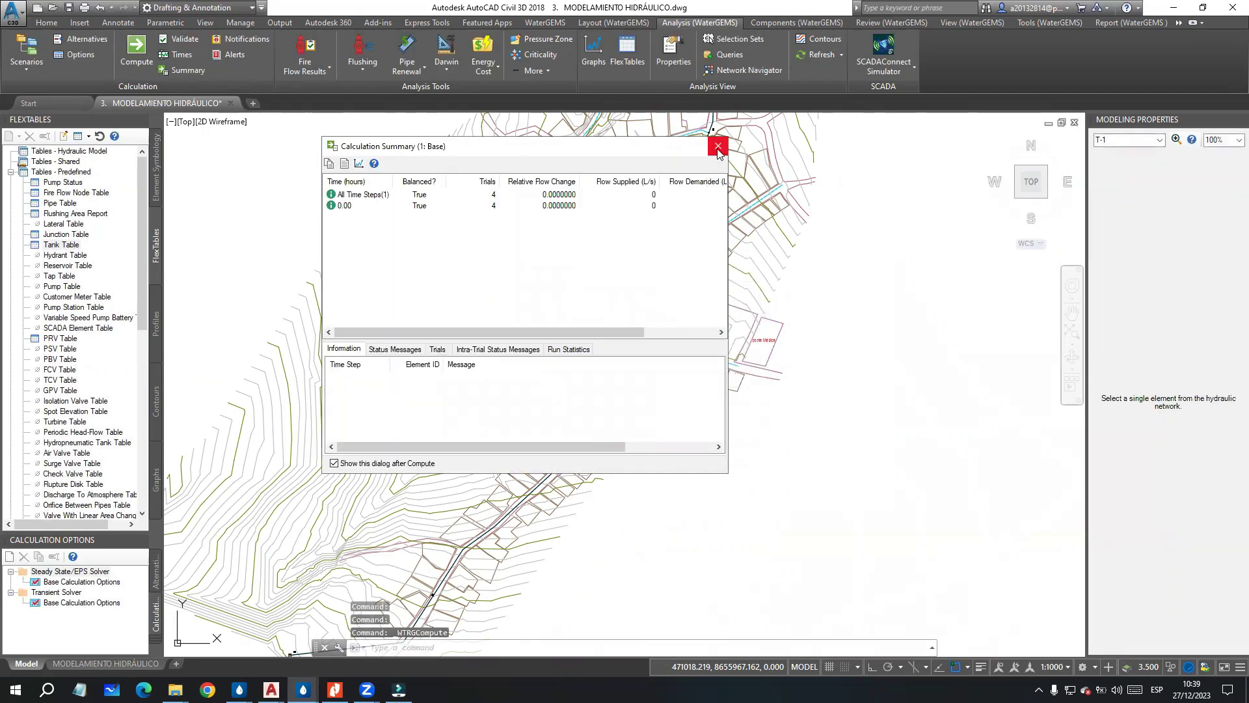
left_click(718, 145)
Step: Examine the flow-direction arrows on pipes P-1 and P-2 around PRV-1, and follow the network up to PARQUE
middle_click_drag(599, 494, 614, 469)
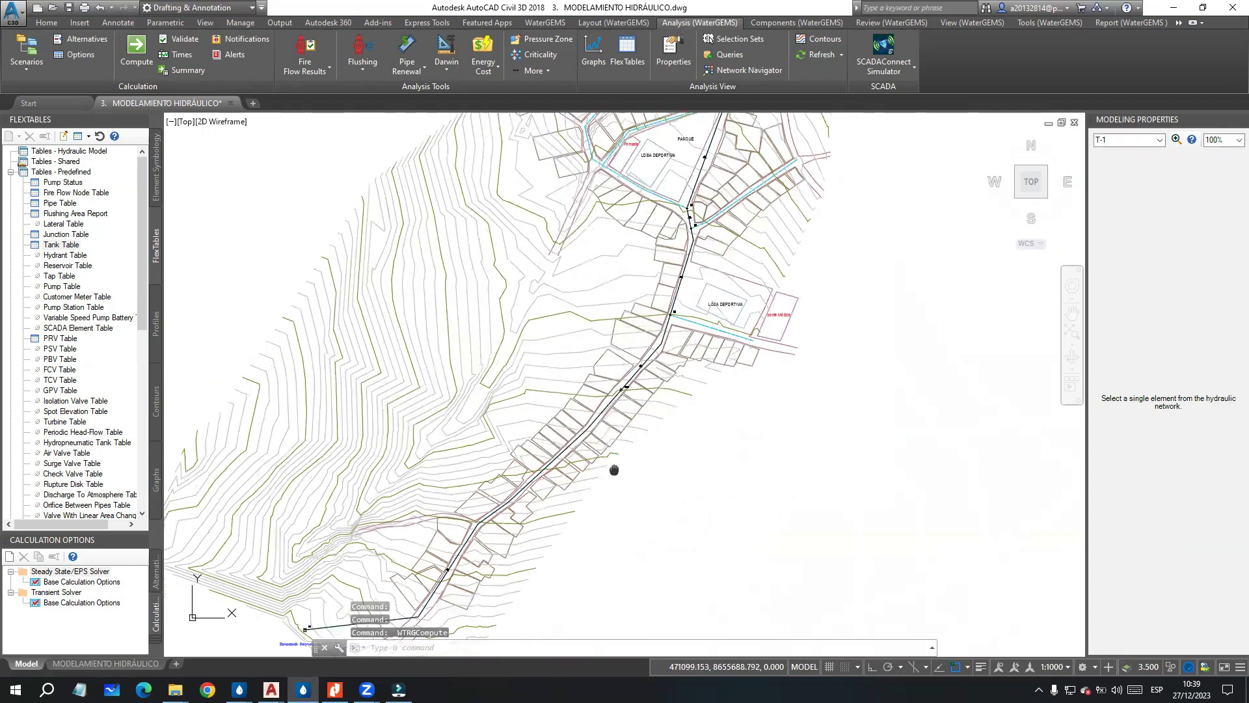
scroll(618, 429, "up", 4)
scroll(643, 356, "up", 3)
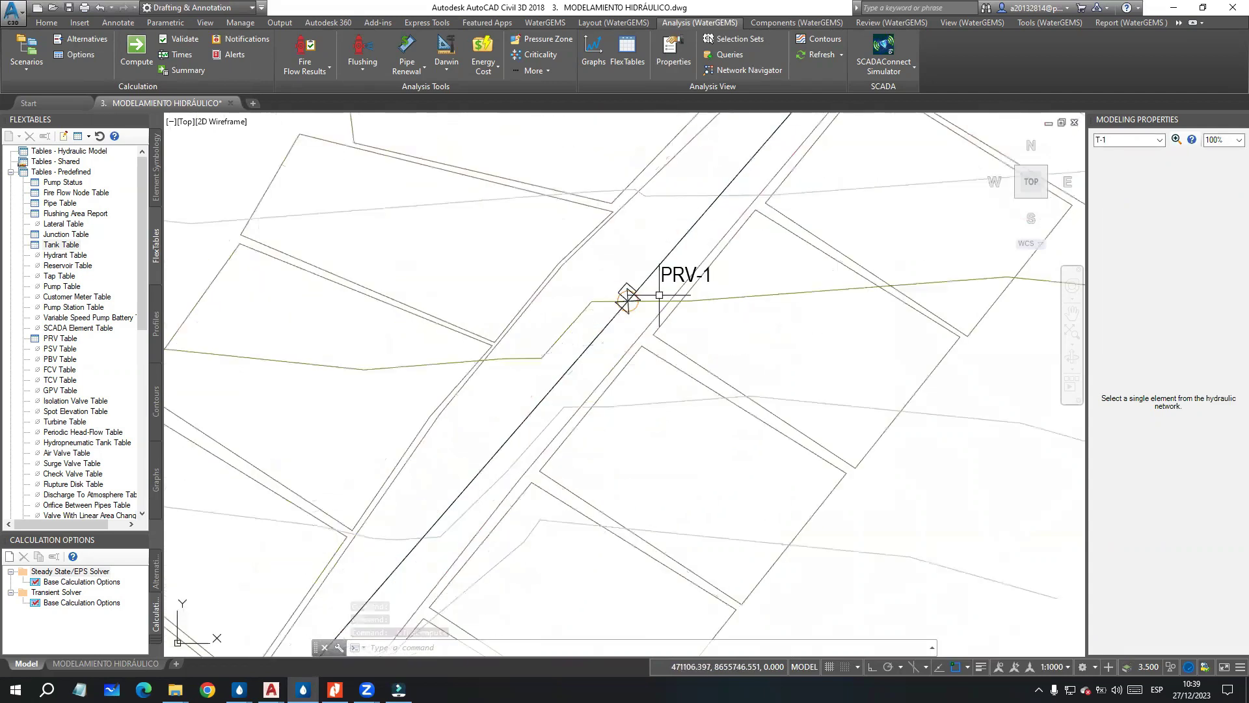
scroll(643, 355, "down", 3)
scroll(650, 319, "up", 12)
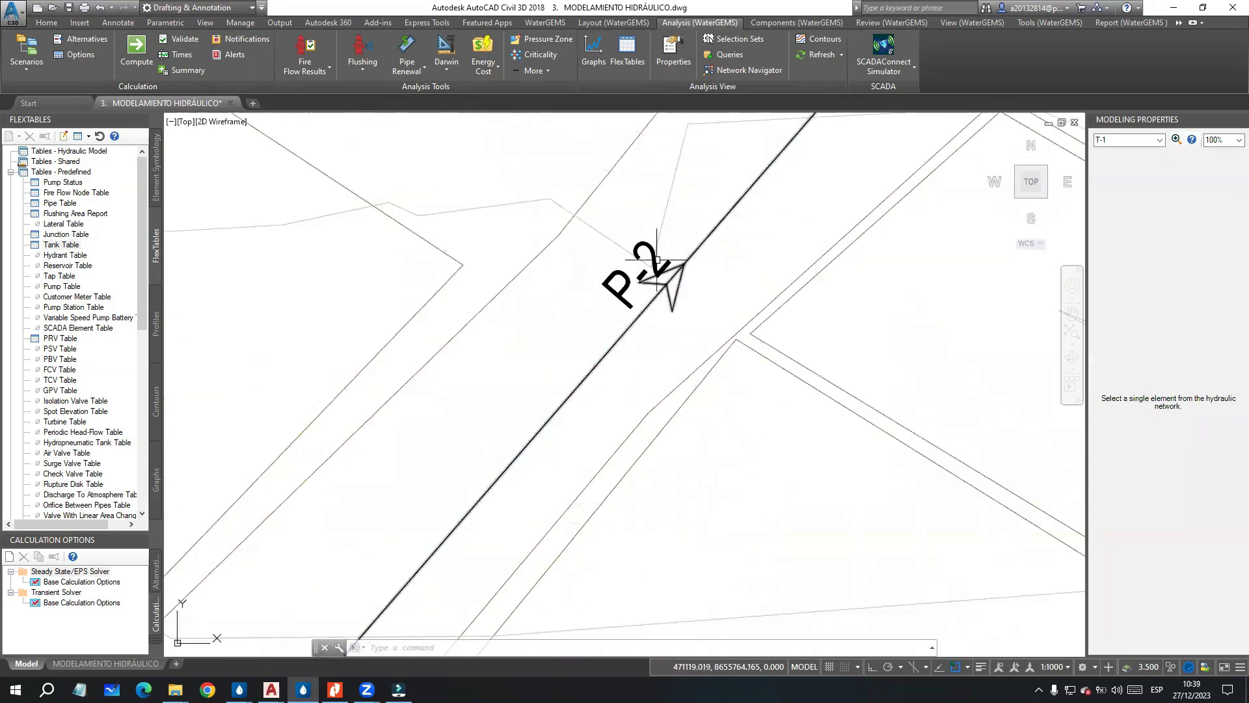
scroll(677, 268, "down", 12)
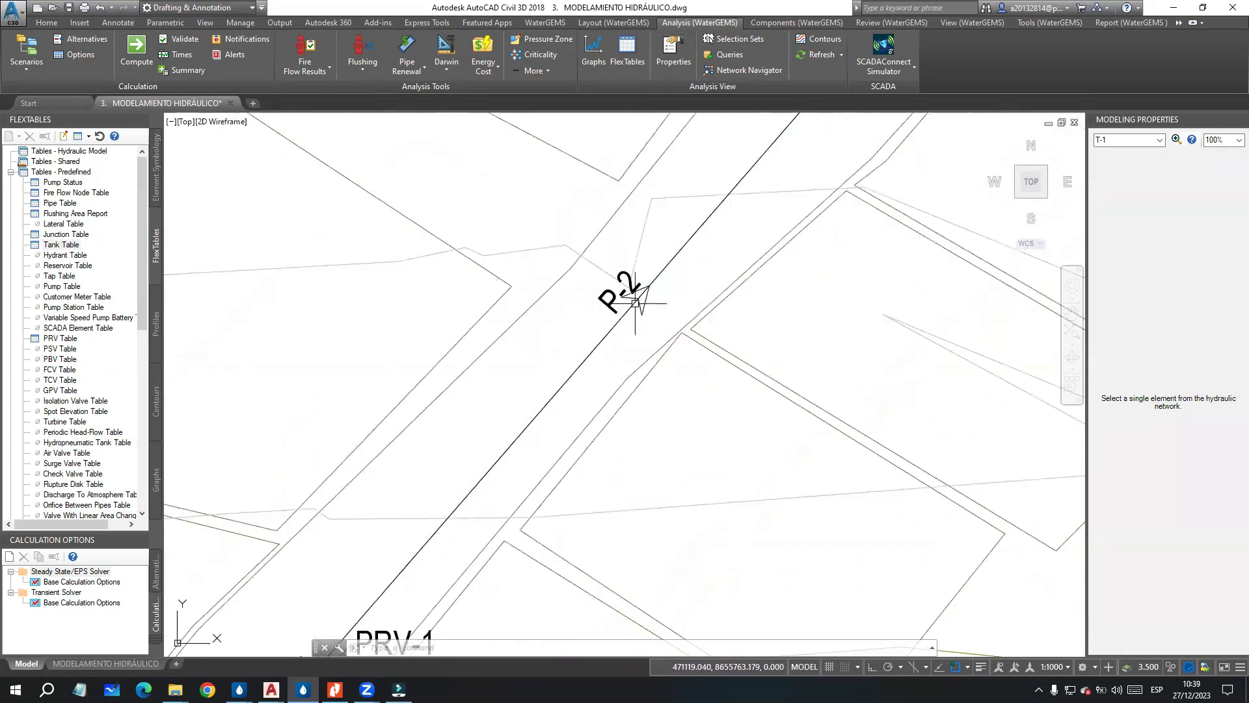
scroll(692, 264, "down", 5)
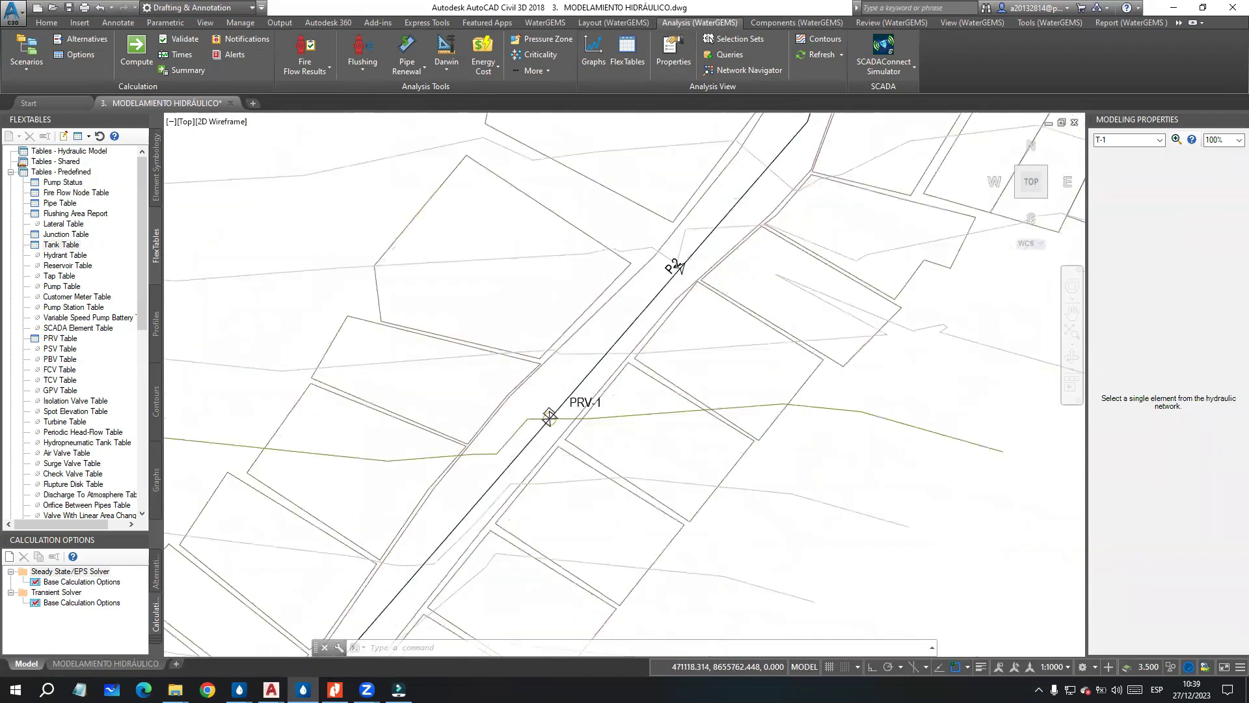
scroll(630, 366, "down", 4)
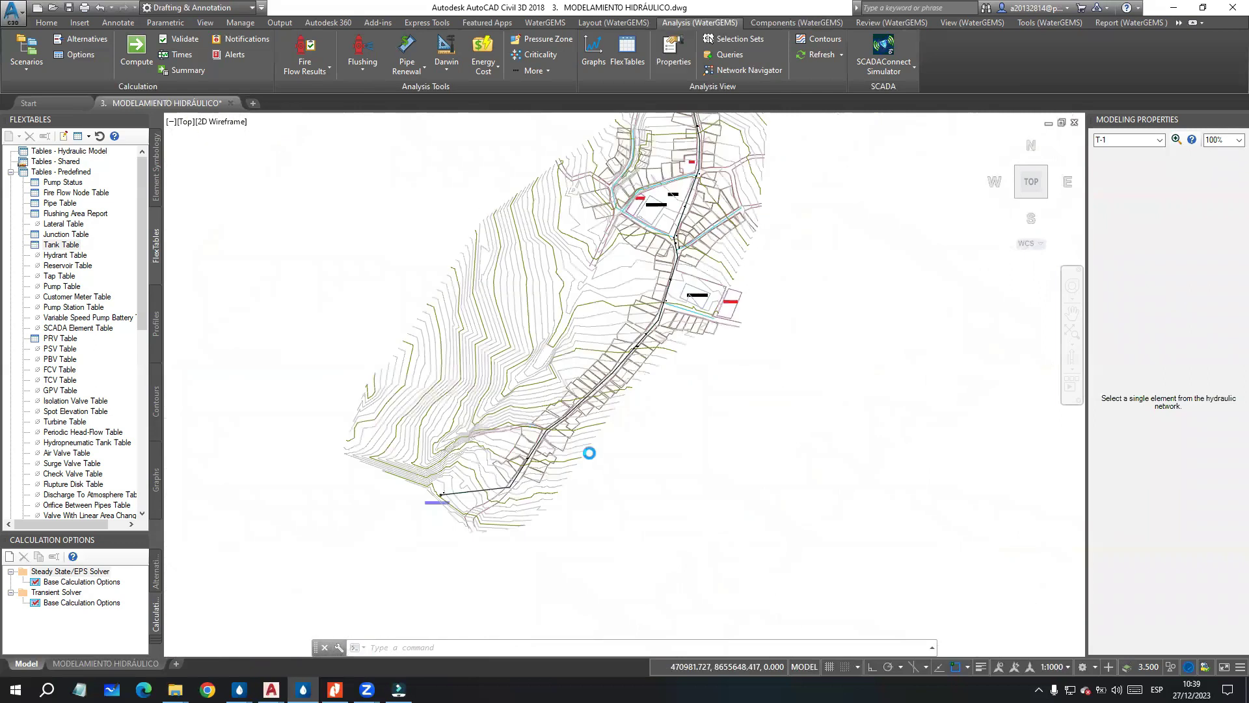
scroll(589, 453, "up", 6)
scroll(591, 463, "up", 4)
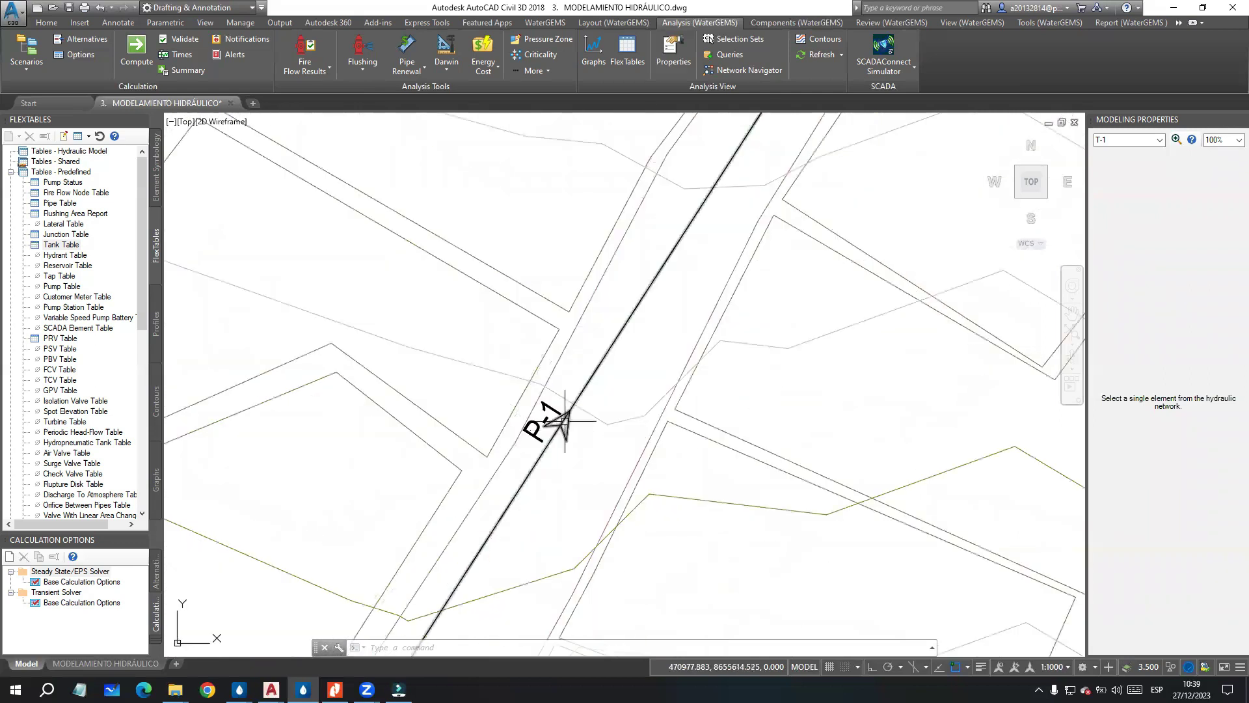
scroll(618, 330, "down", 5)
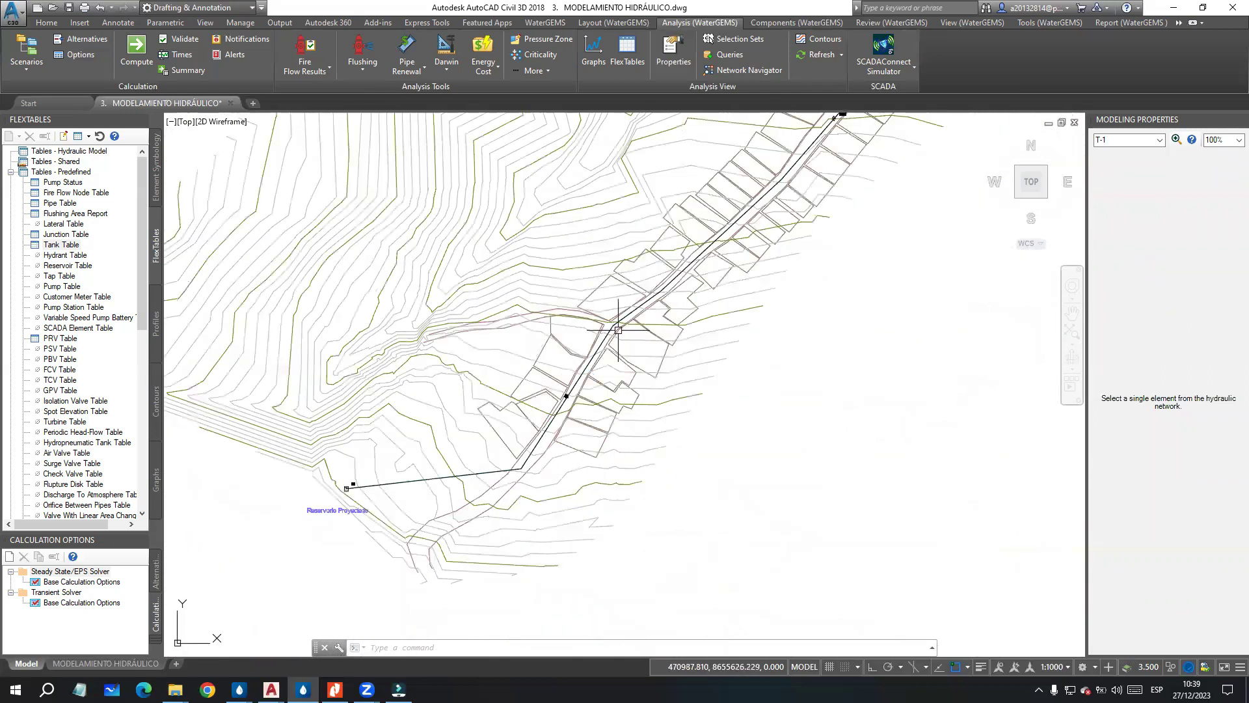
middle_click_drag(618, 330, 494, 505)
middle_click_drag(787, 70, 632, 411)
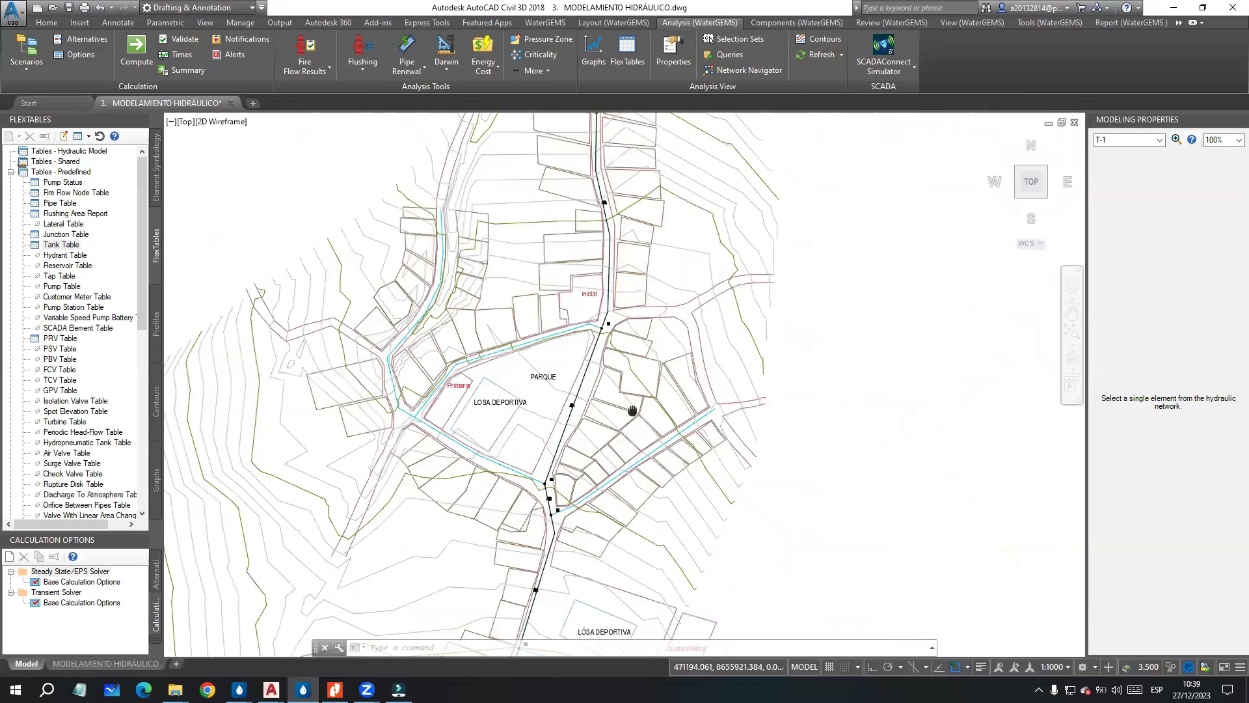
Step: Open the element symbology definitions and list the annotations defined for pipes, keeping pipe P-1 in close view
scroll(694, 320, "down", 5)
middle_click_drag(565, 535, 639, 382)
scroll(584, 440, "up", 6)
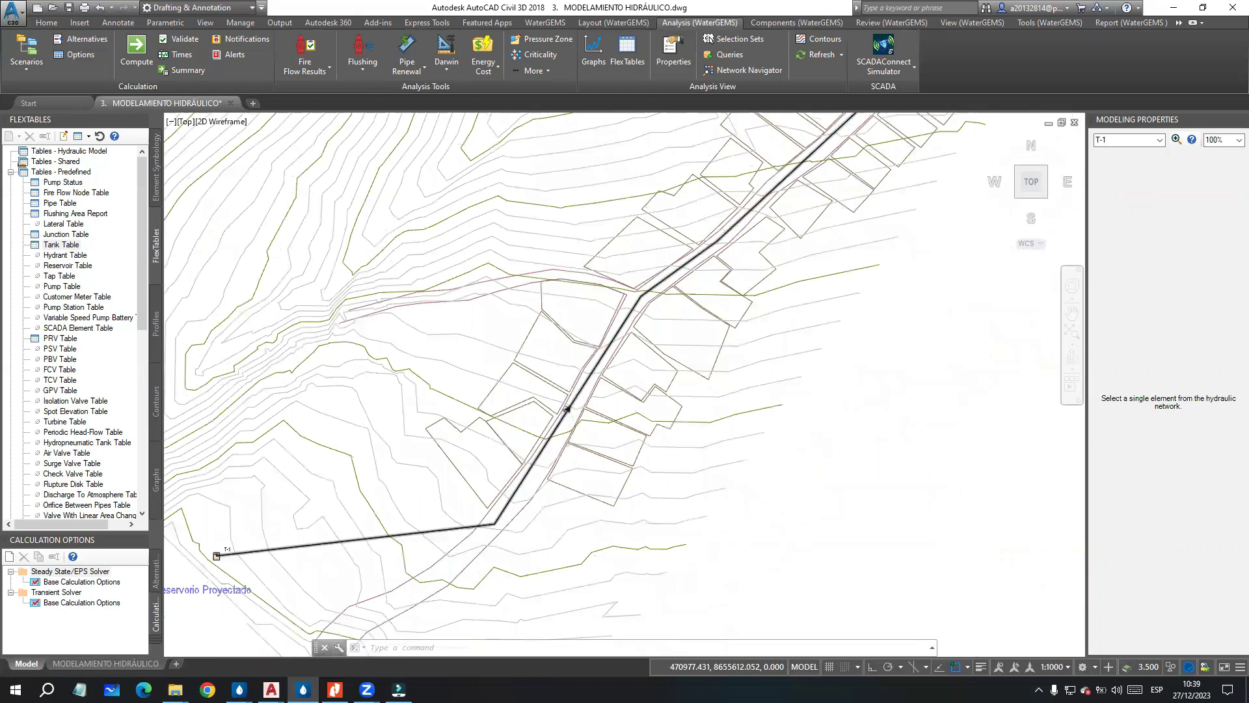
scroll(566, 408, "up", 10)
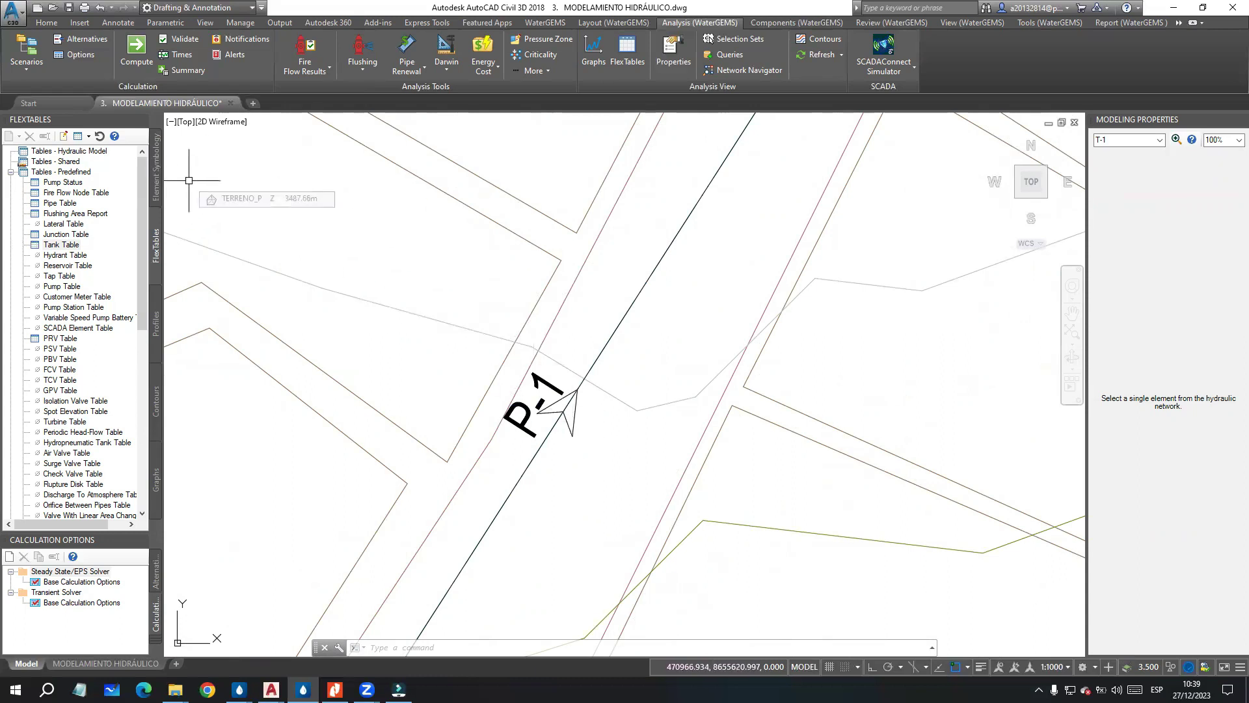
left_click(156, 166)
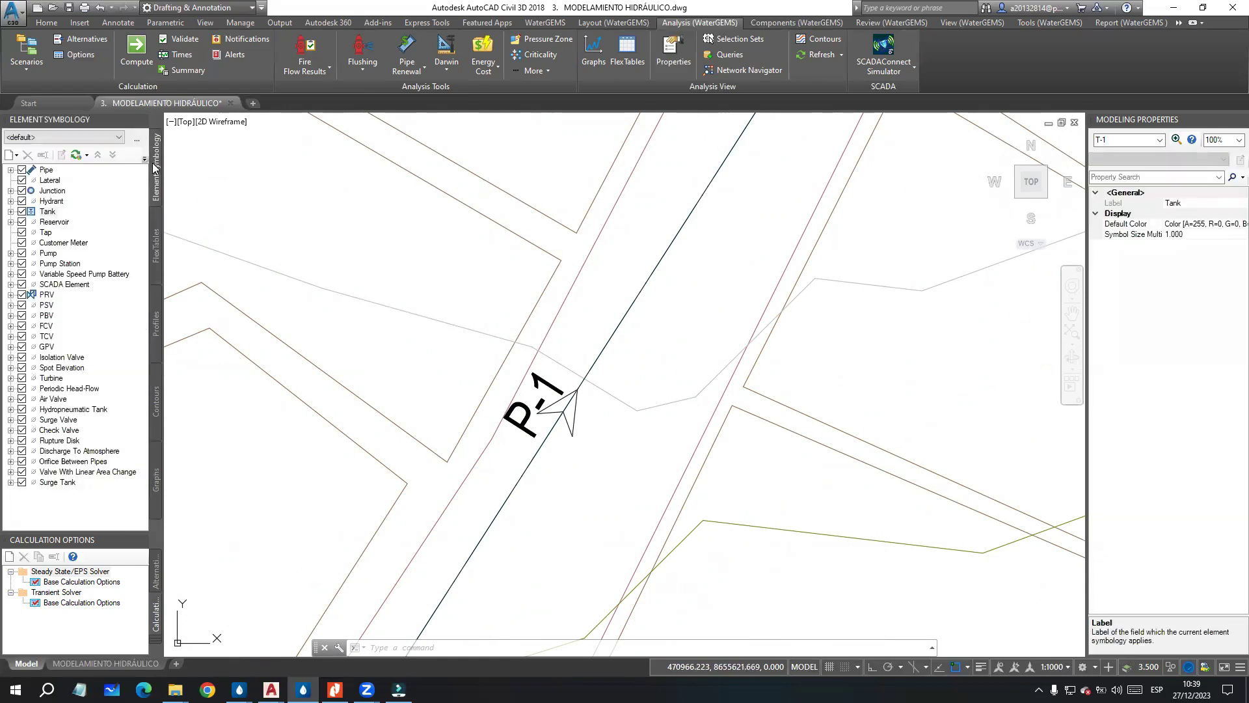
left_click(12, 170)
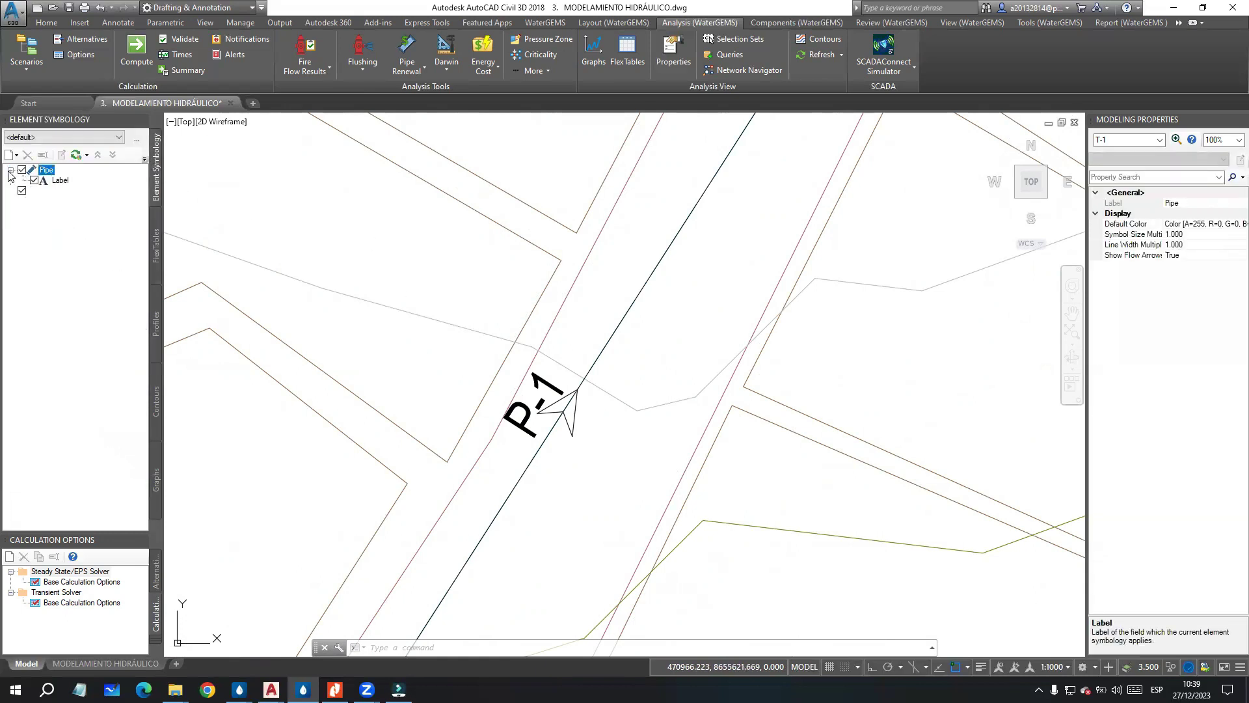
left_click(58, 181)
left_click(46, 170)
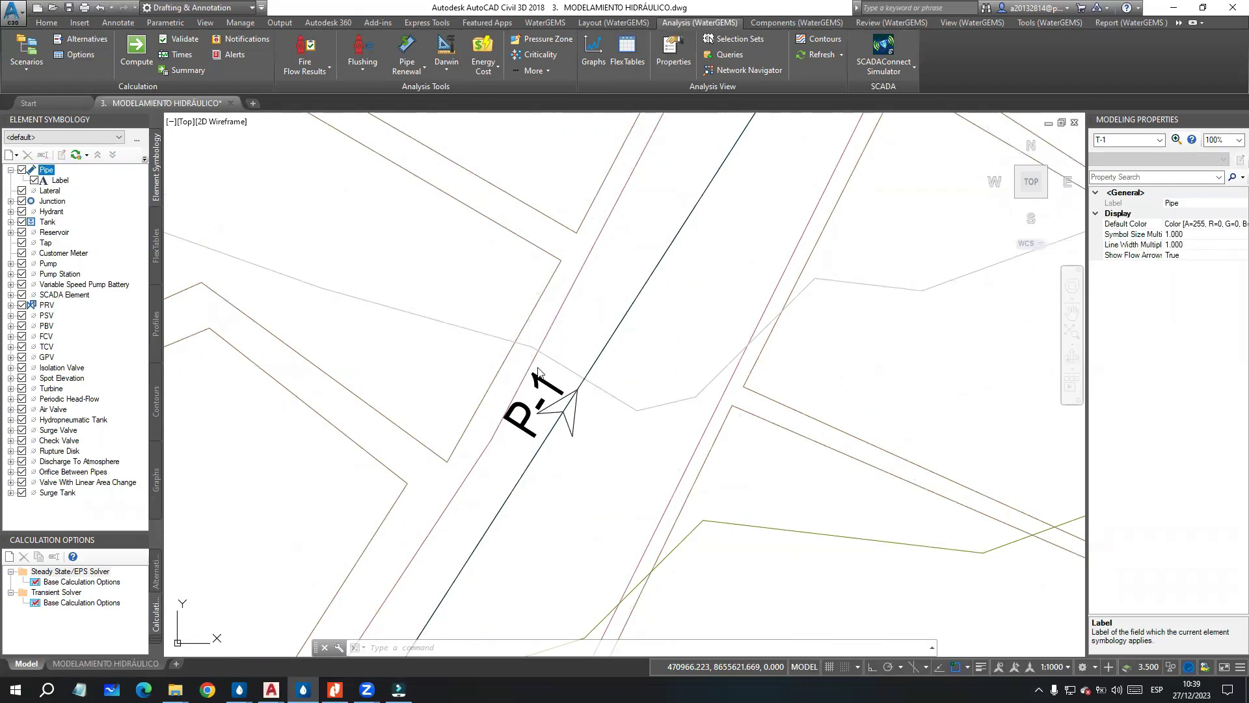
left_click(477, 292)
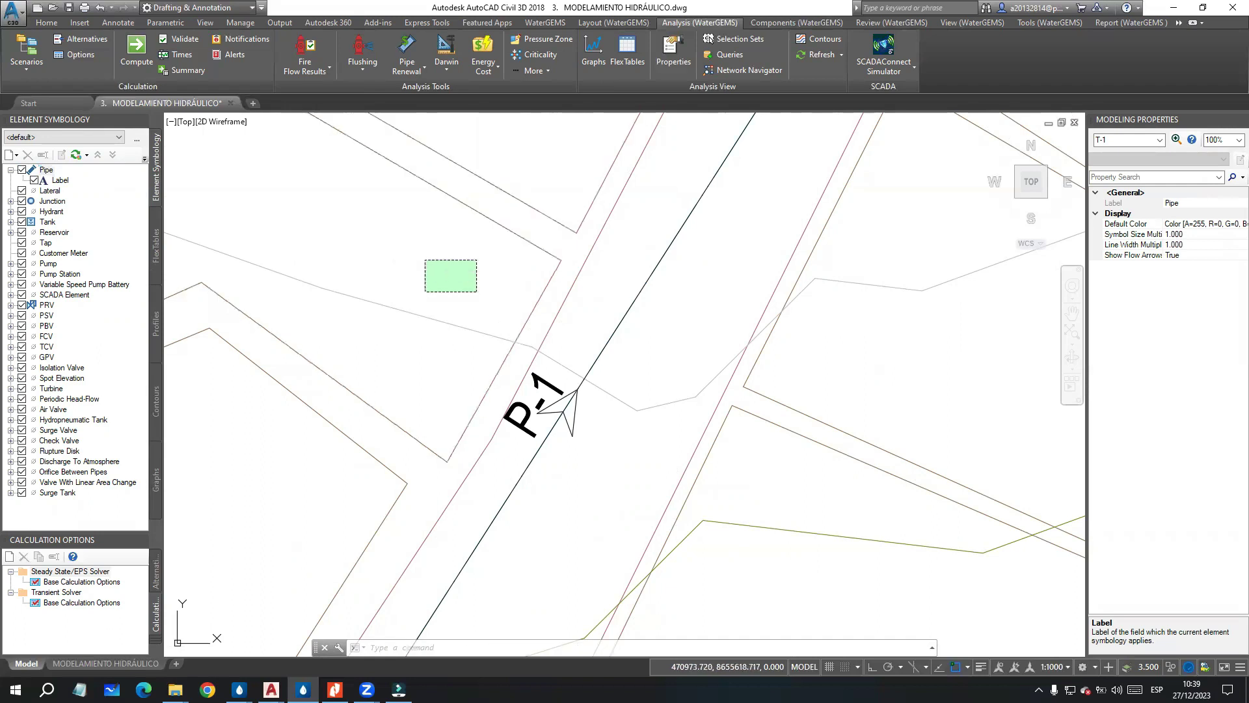
Step: Add a Velocity annotation to all pipes with the prefix V= and a Y offset of 4 m
right_click(46, 170)
mouse_move(84, 177)
left_click(201, 177)
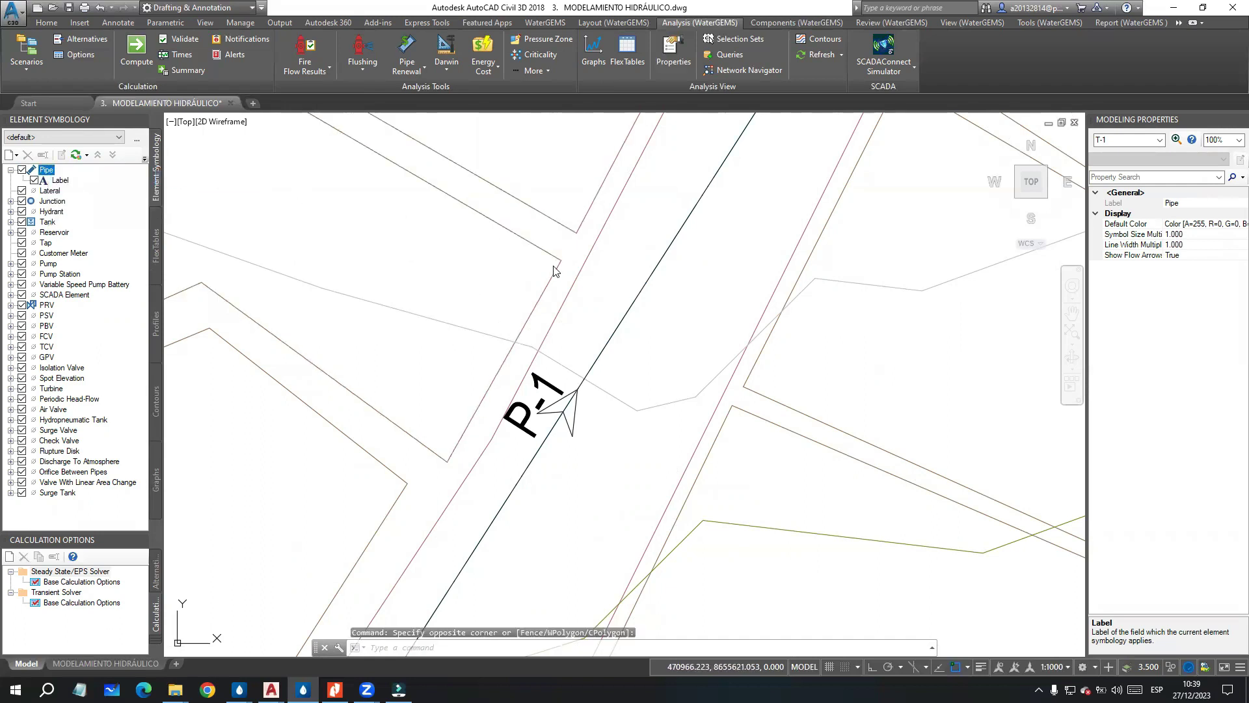
left_click(662, 245)
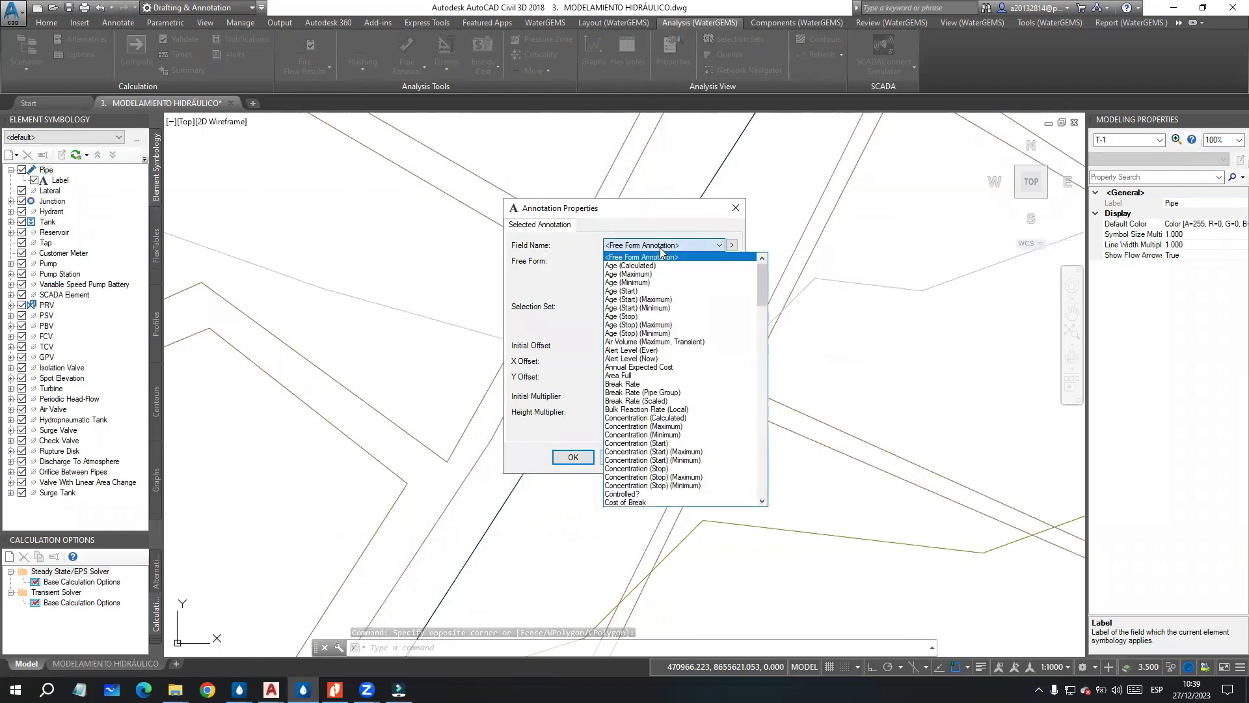
key("v")
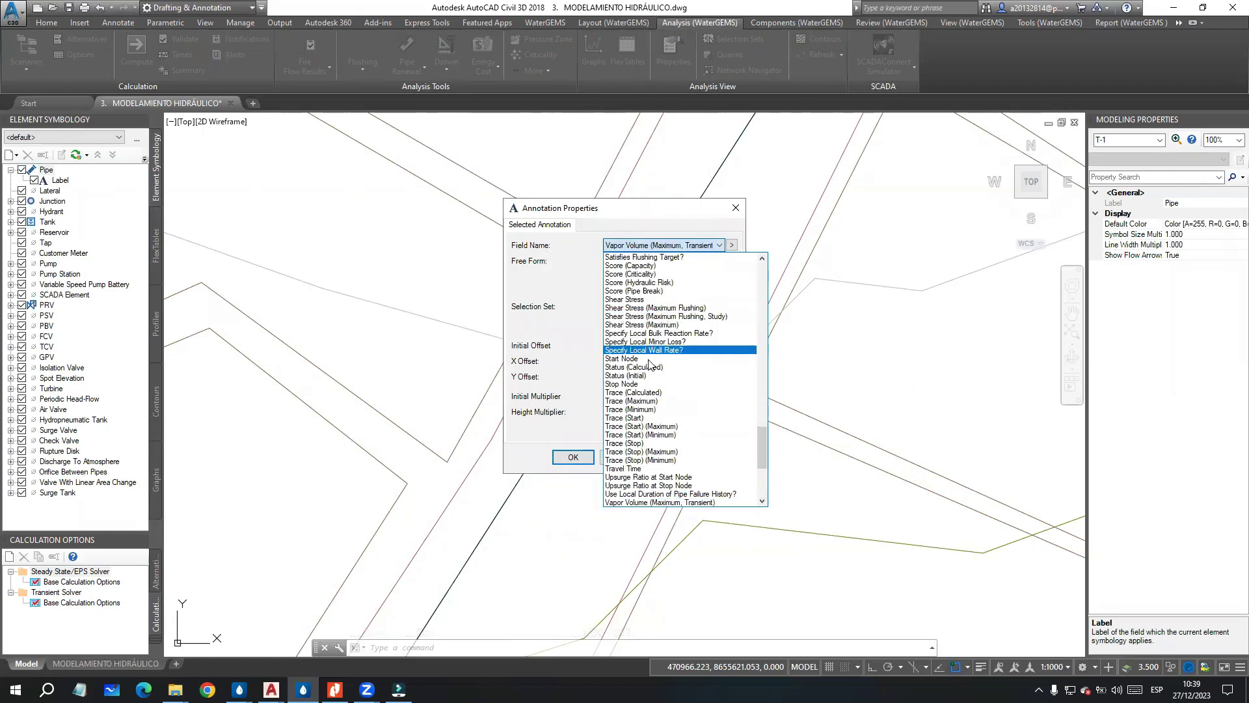
scroll(644, 352, "down", 1)
left_click(626, 485)
left_click(625, 260)
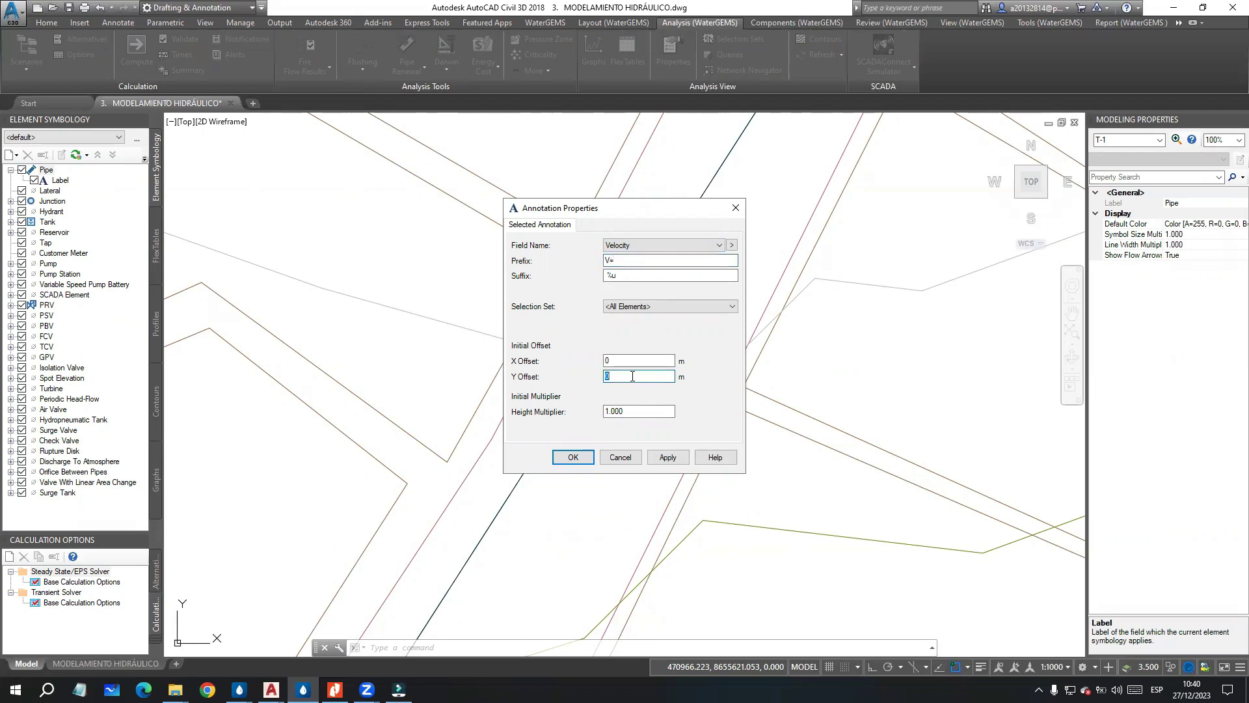
left_click(662, 458)
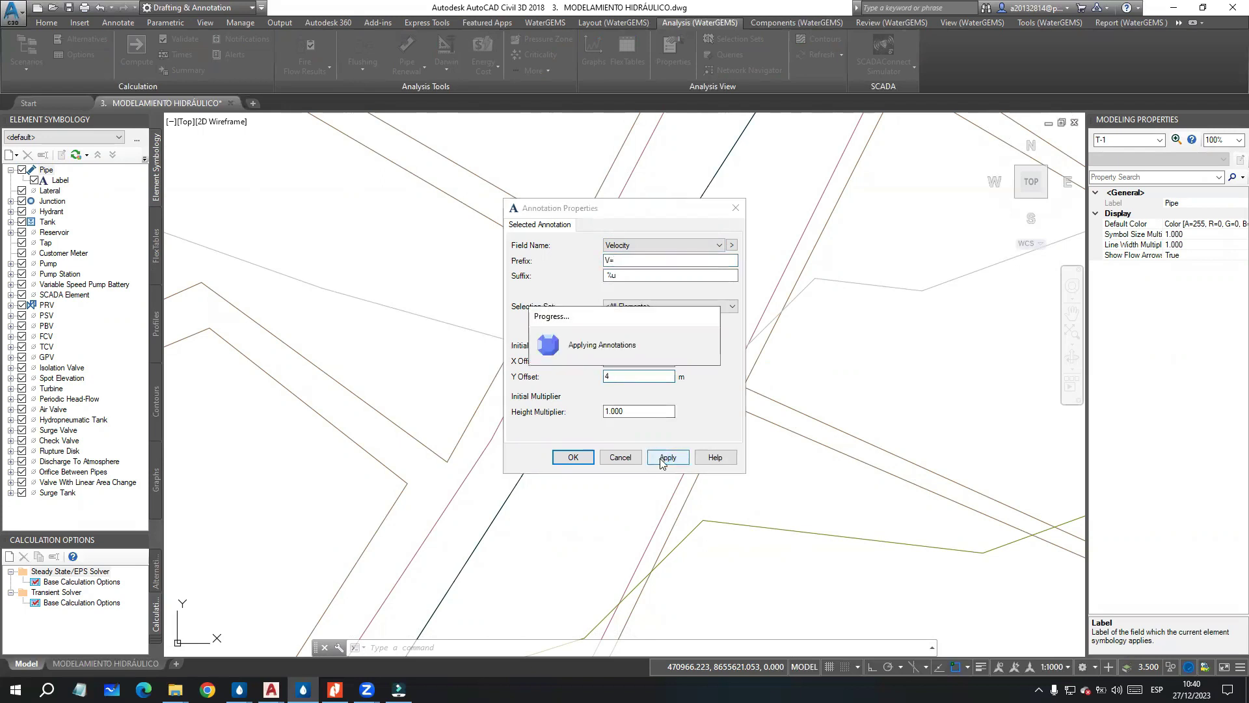
left_click(573, 457)
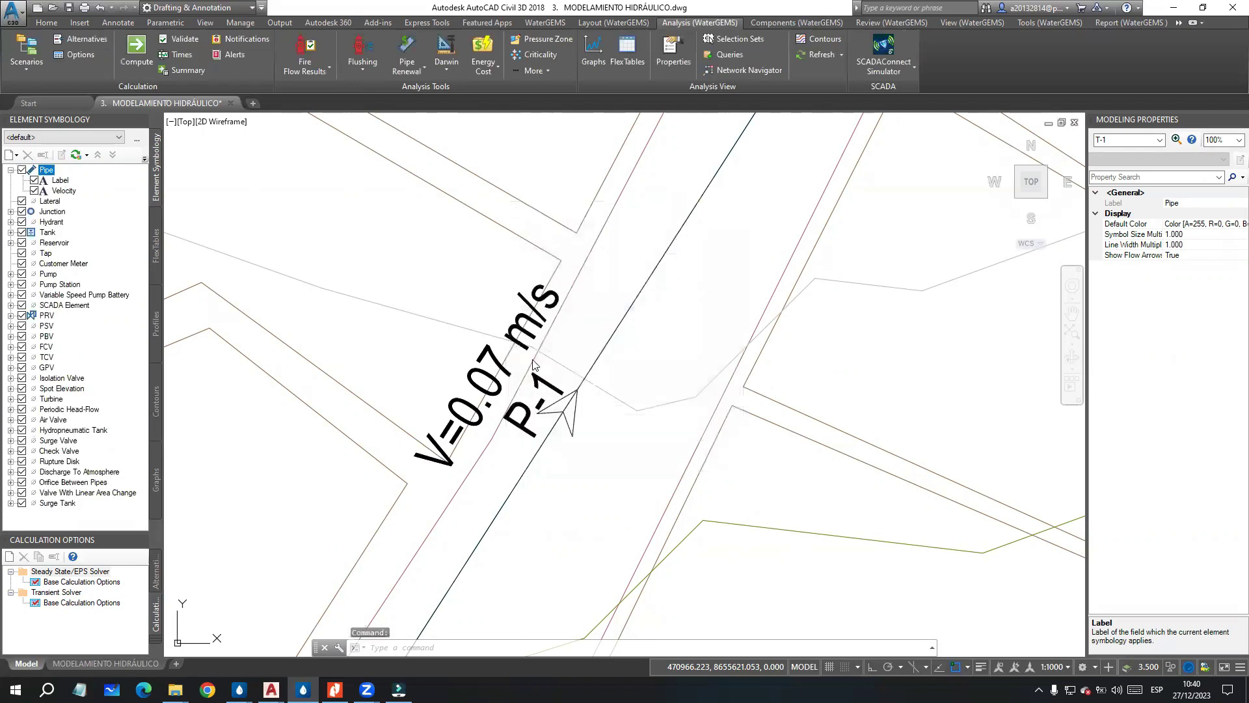
Step: Set the Y offset of the pipes' Label annotation to 7 m and apply it
left_click(60, 180)
double_click(513, 281)
key("BackSpace")
type("2")
double_click(528, 281)
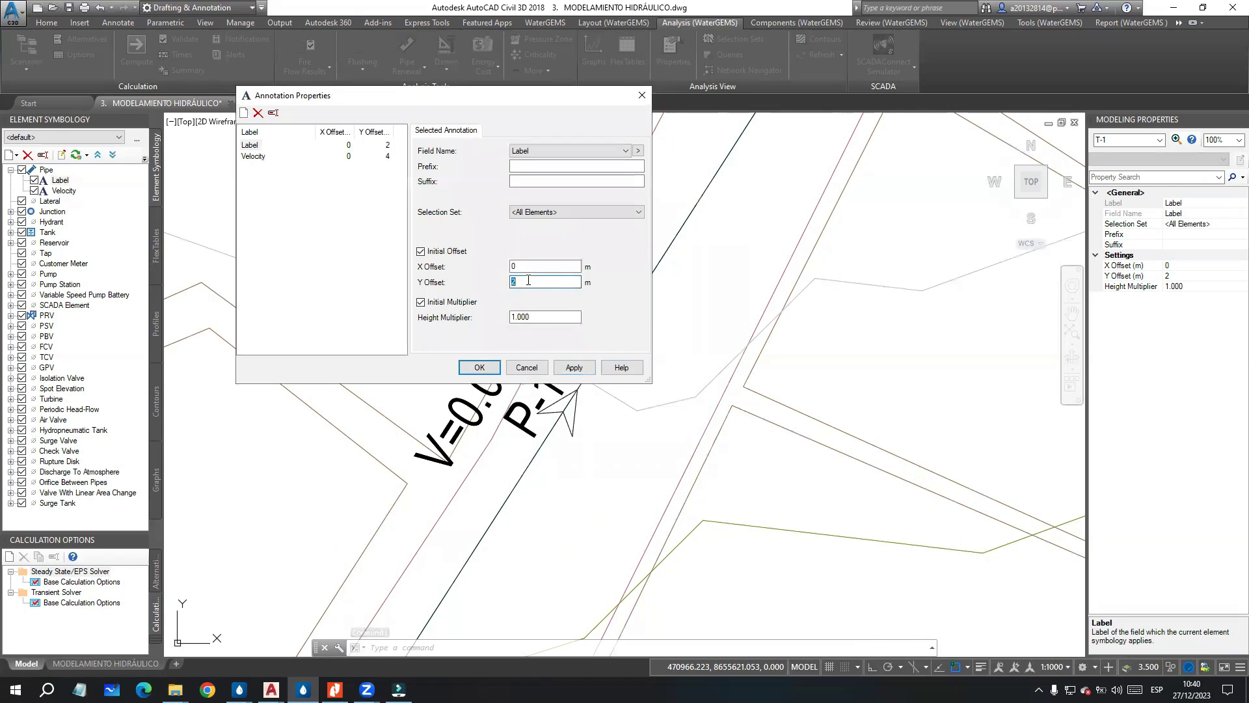
type("7")
left_click(574, 368)
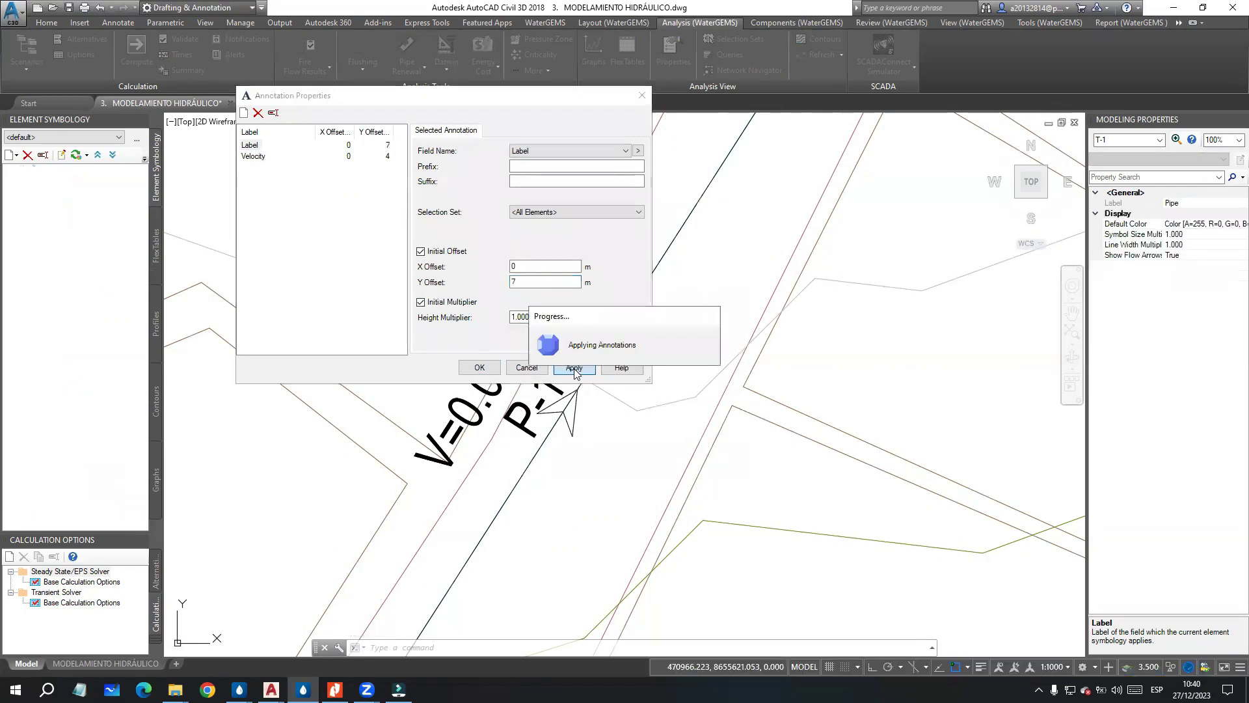
left_click(642, 95)
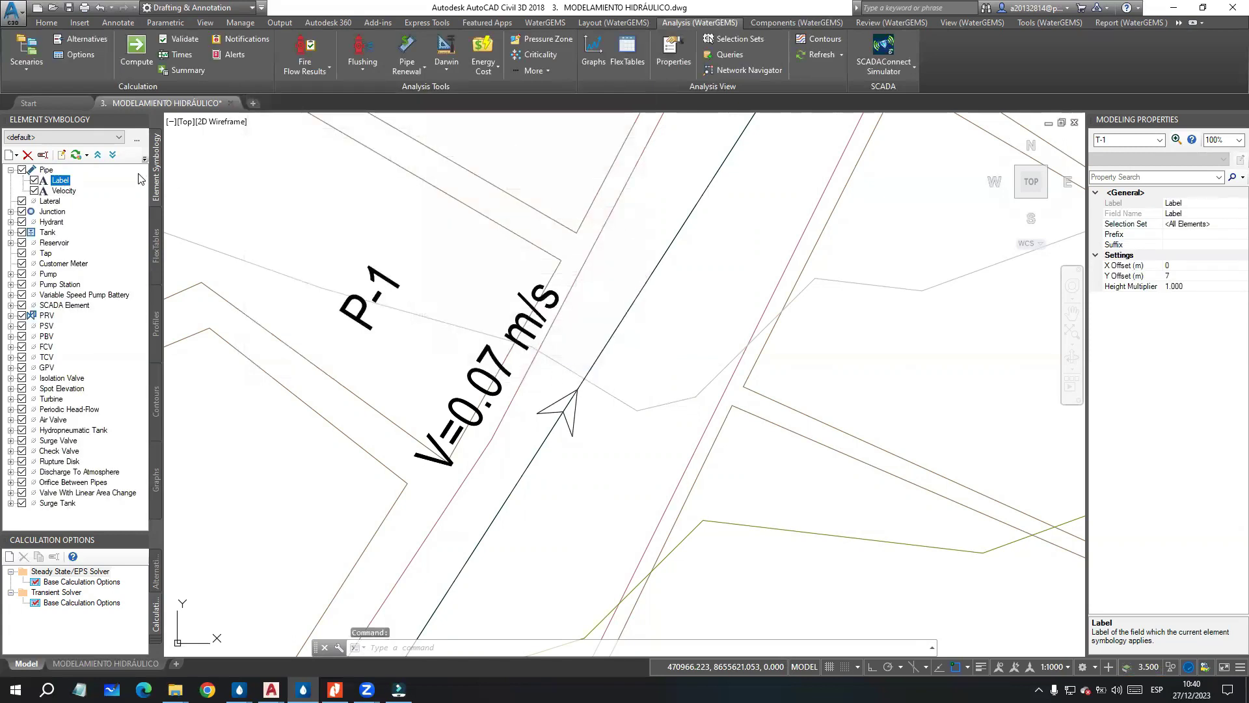
Step: Add a Diameter annotation to all pipes with the prefix DI= and a Y offset of -2 m
left_click(45, 170)
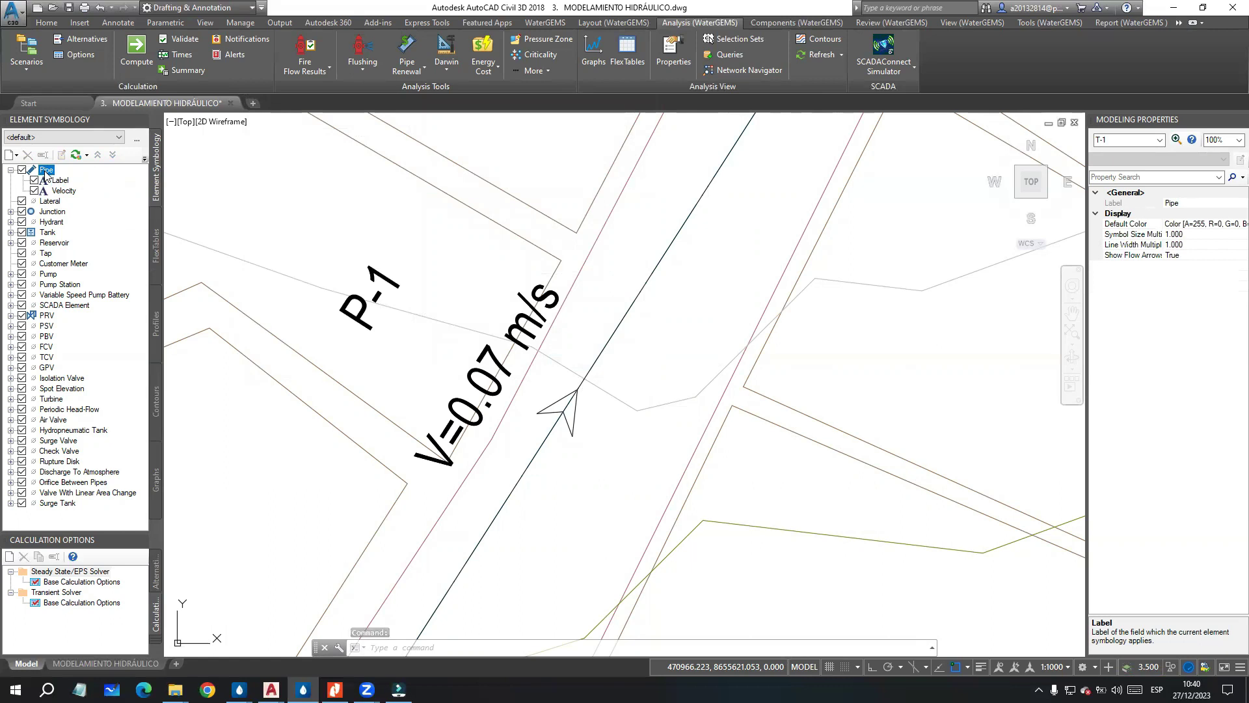
right_click(47, 171)
mouse_move(65, 179)
left_click(188, 185)
left_click(665, 246)
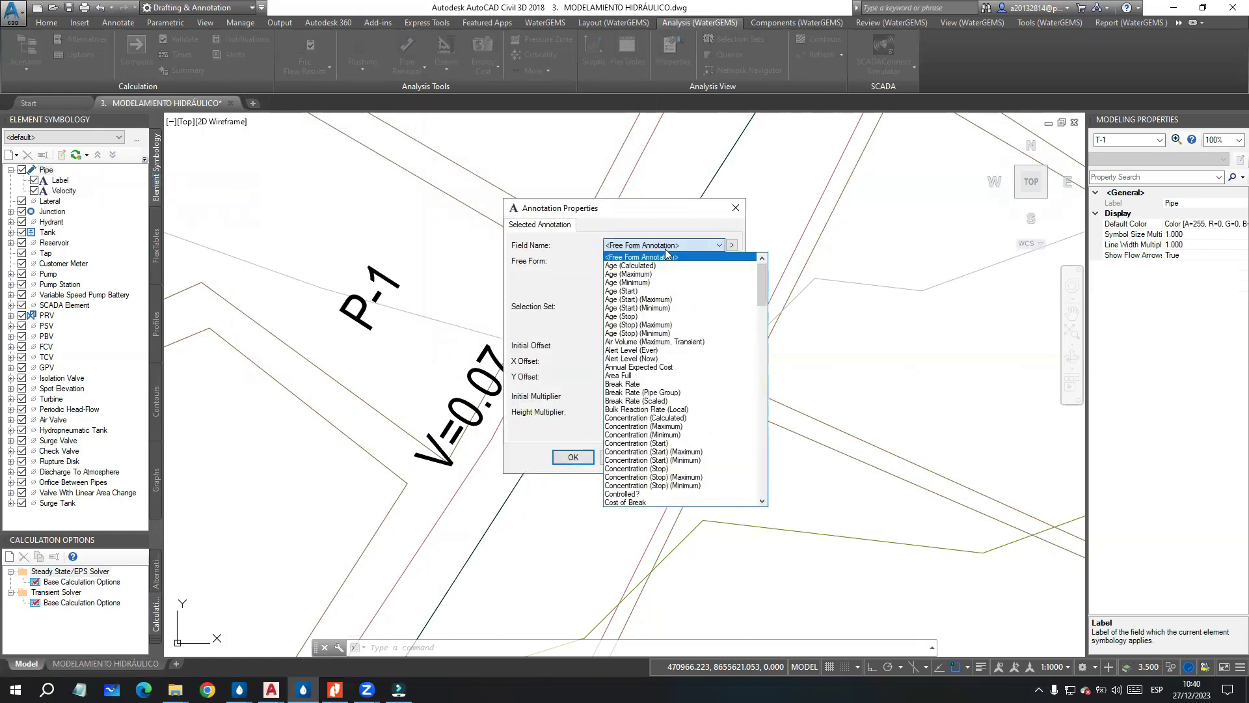
scroll(665, 248, "down", 5)
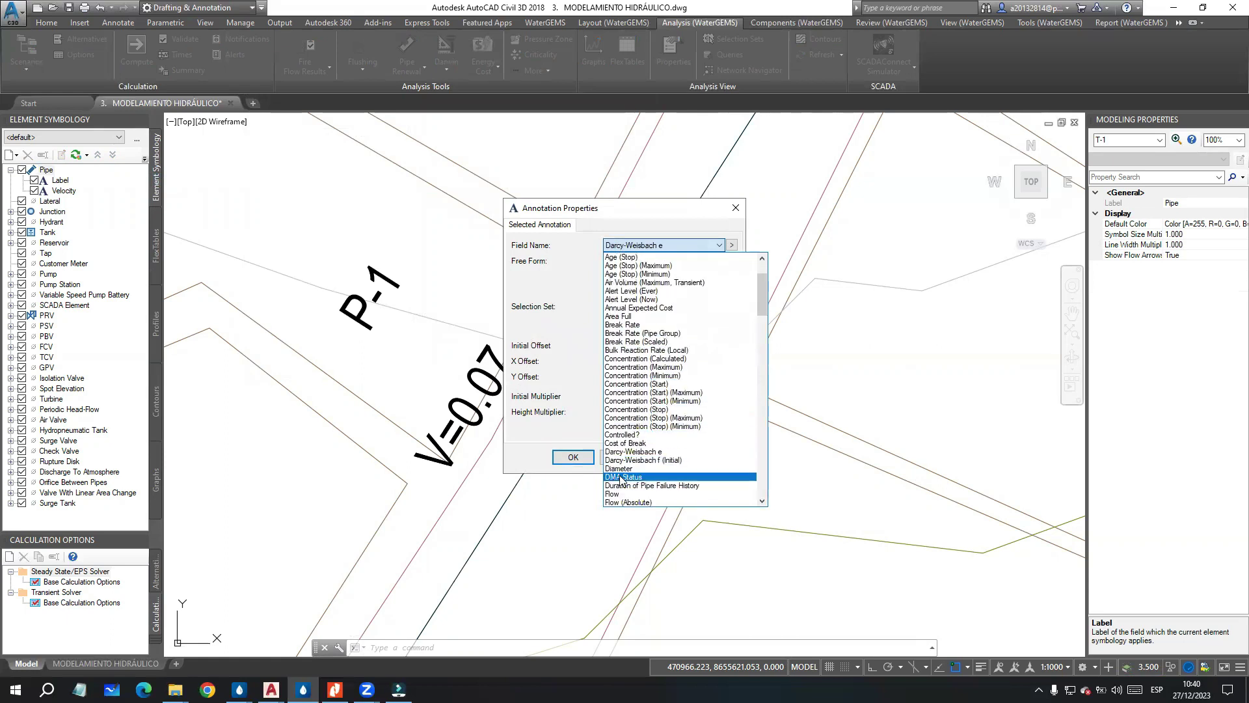
left_click(618, 469)
left_click(627, 261)
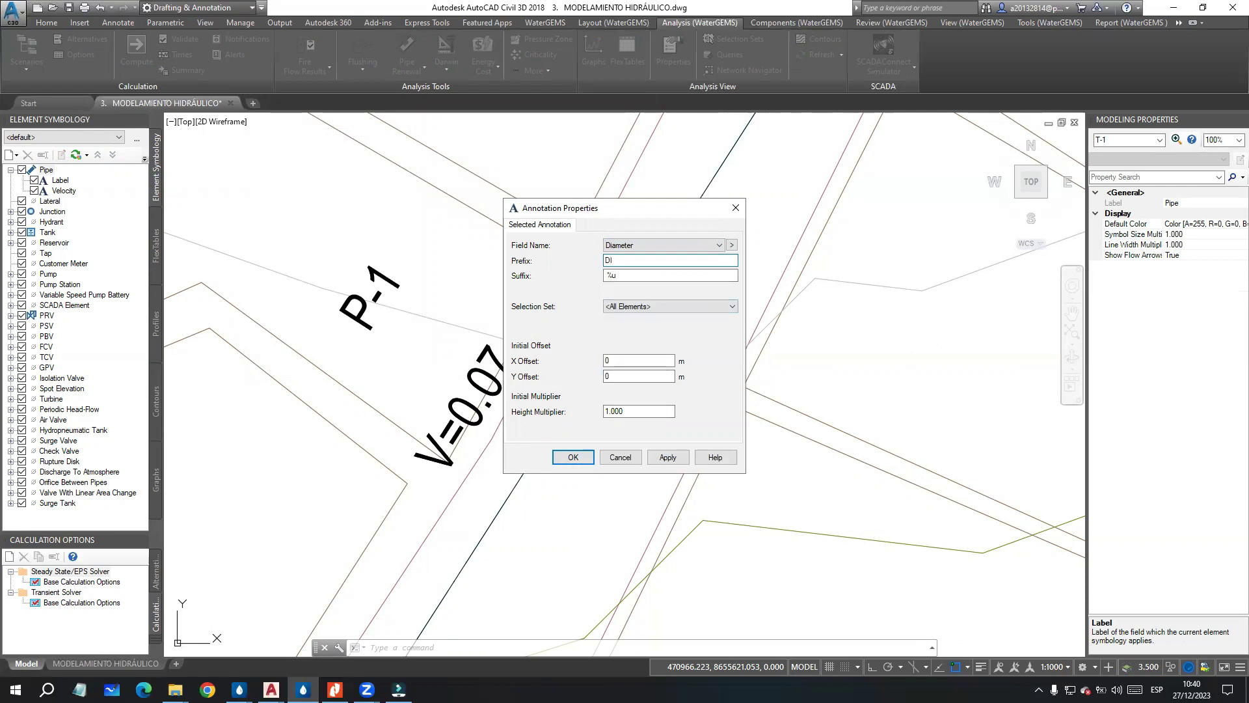
double_click(644, 376)
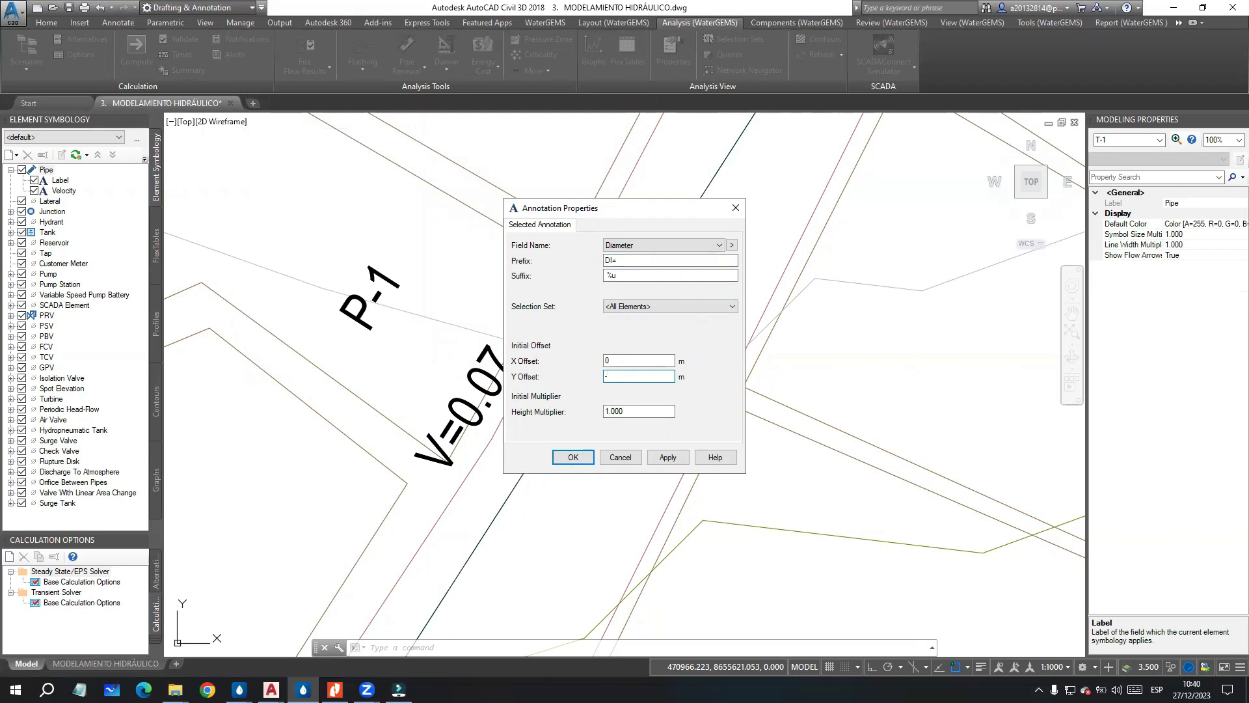
type("-2")
left_click(667, 457)
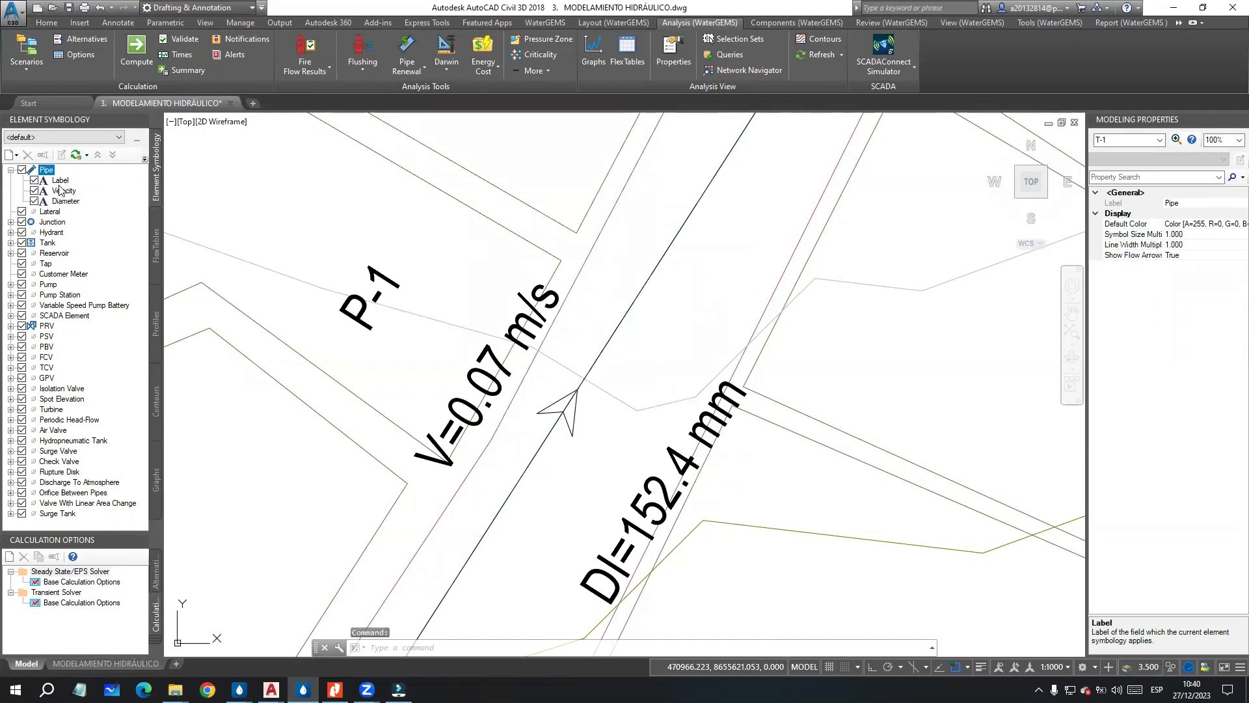
Step: Reapply the Velocity and Diameter annotation settings for the pipes and close the annotation properties
left_click(60, 182)
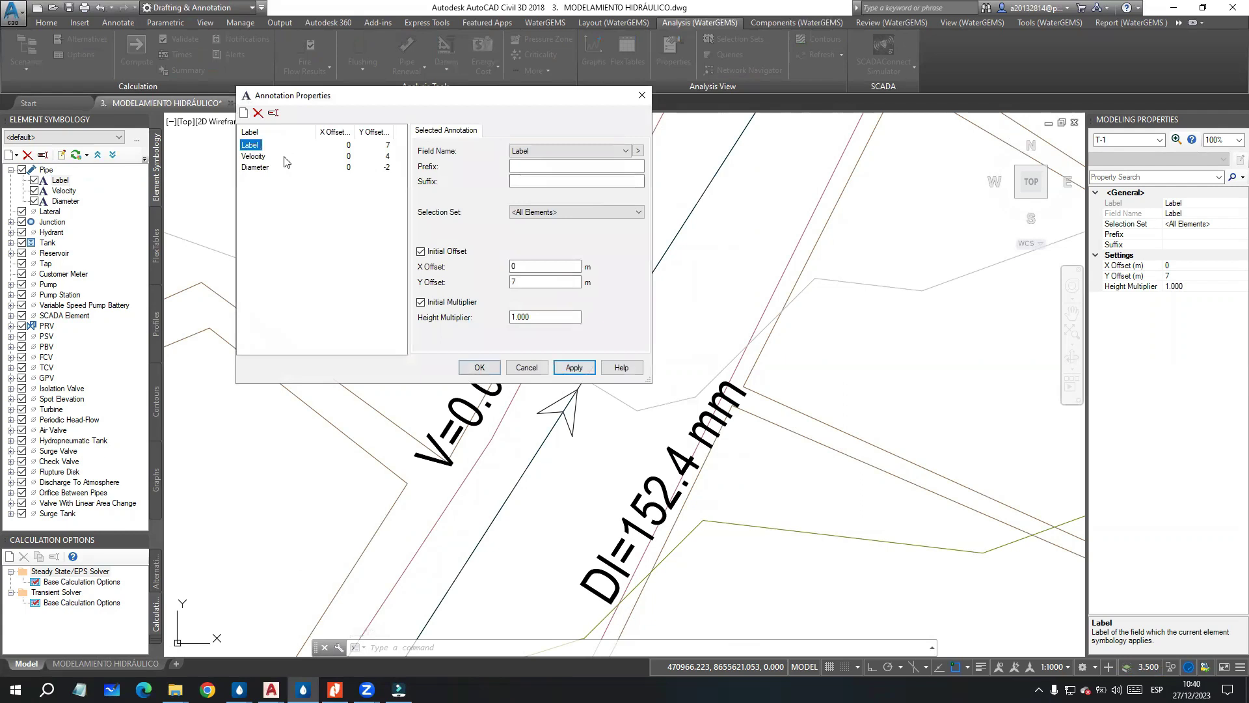
left_click(261, 159)
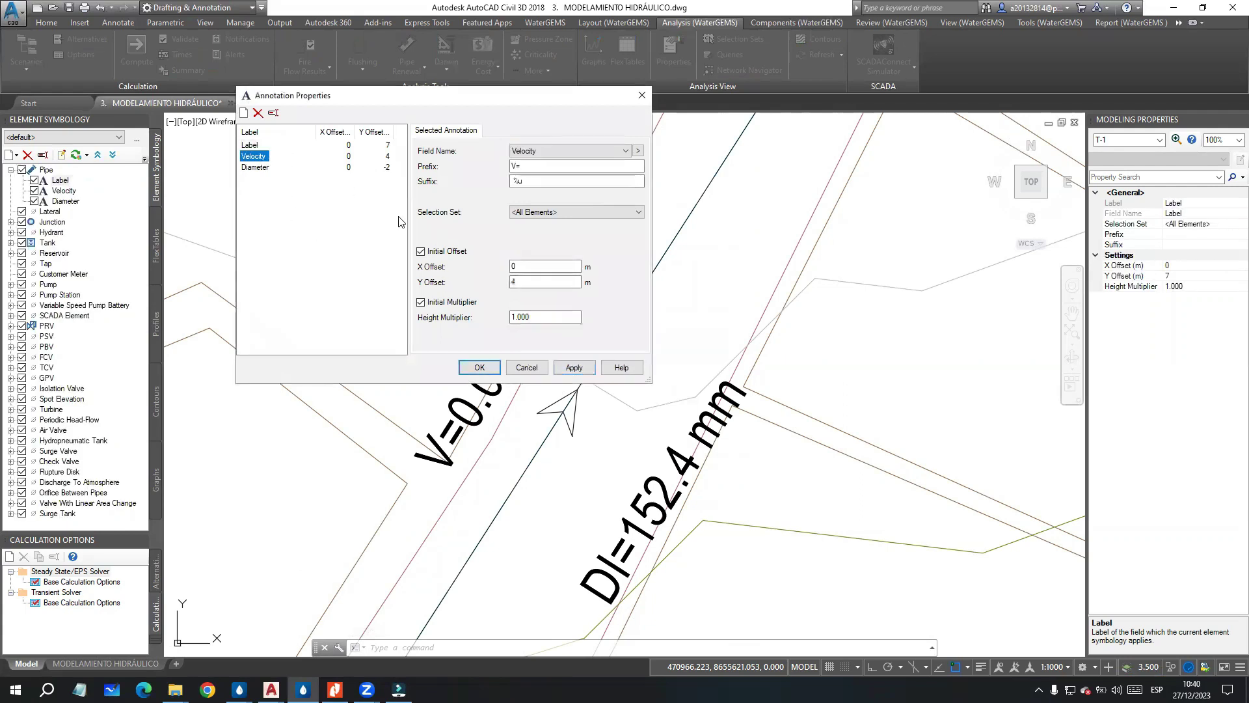
left_click(573, 368)
key("Down")
left_click(574, 368)
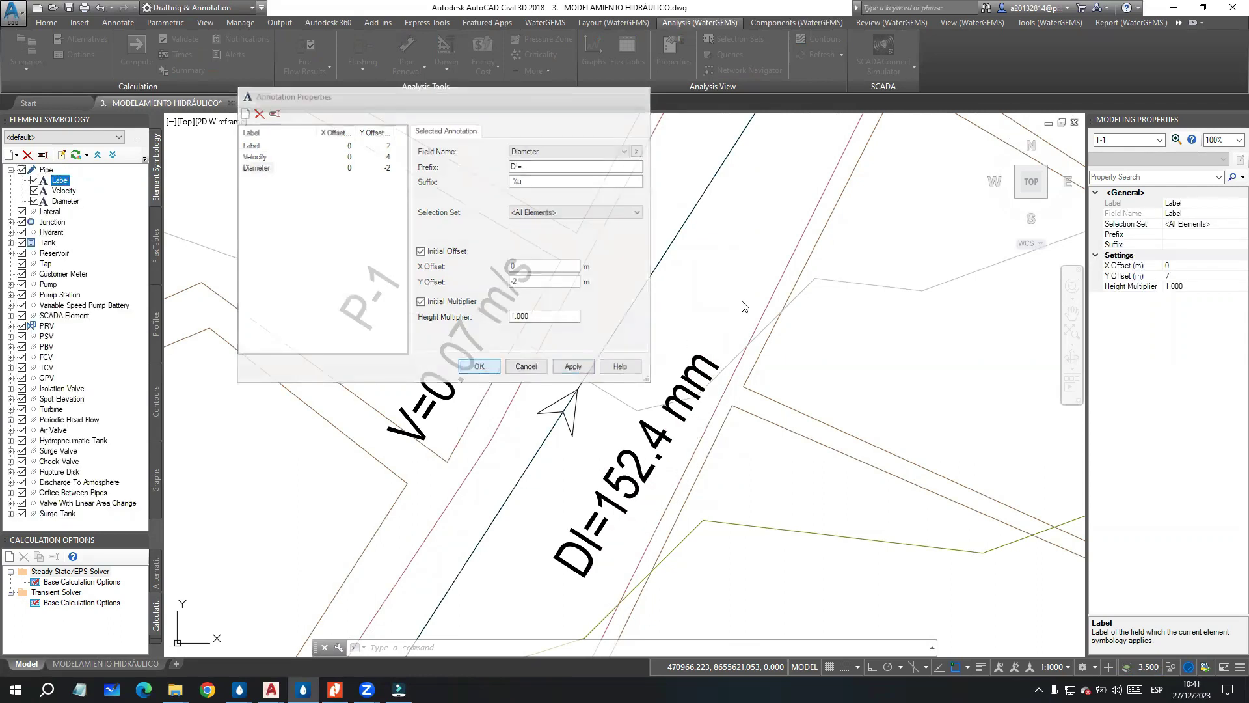
left_click(723, 273)
Step: Examine the placement and legibility of the label, velocity and diameter annotations along pipe P-1
scroll(722, 275, "down", 2)
scroll(722, 274, "down", 2)
scroll(577, 388, "up", 2)
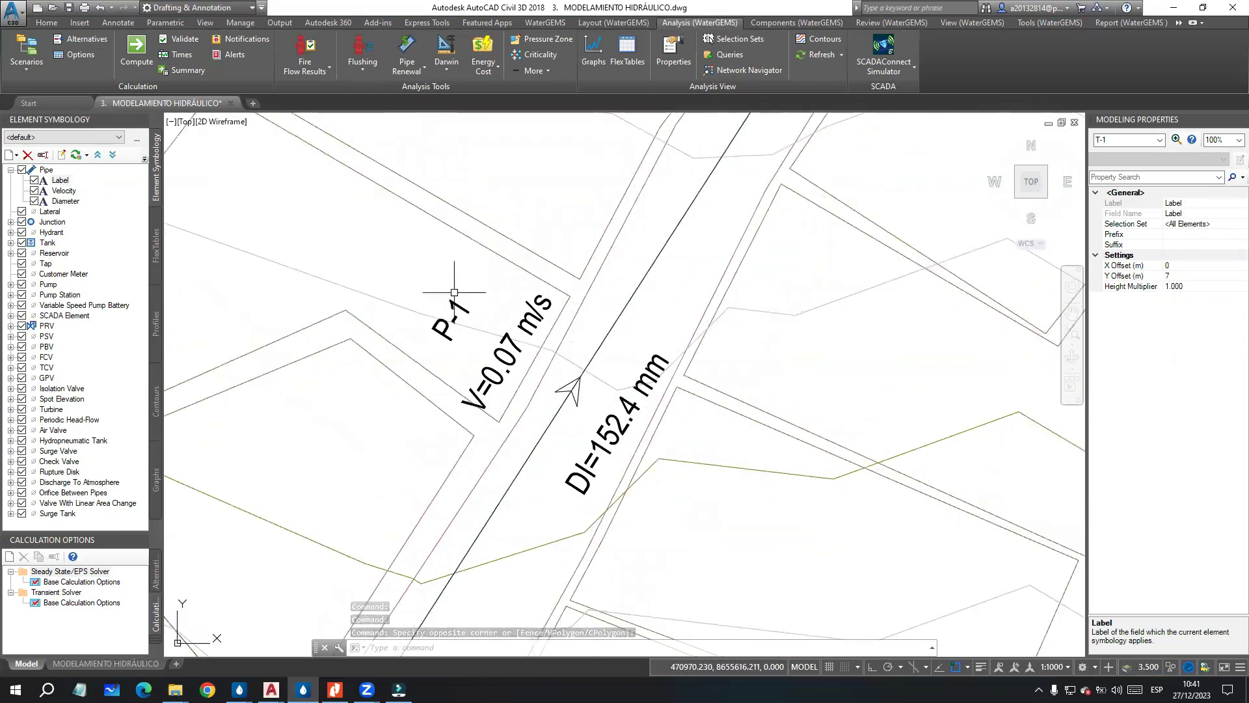
scroll(562, 284, "down", 2)
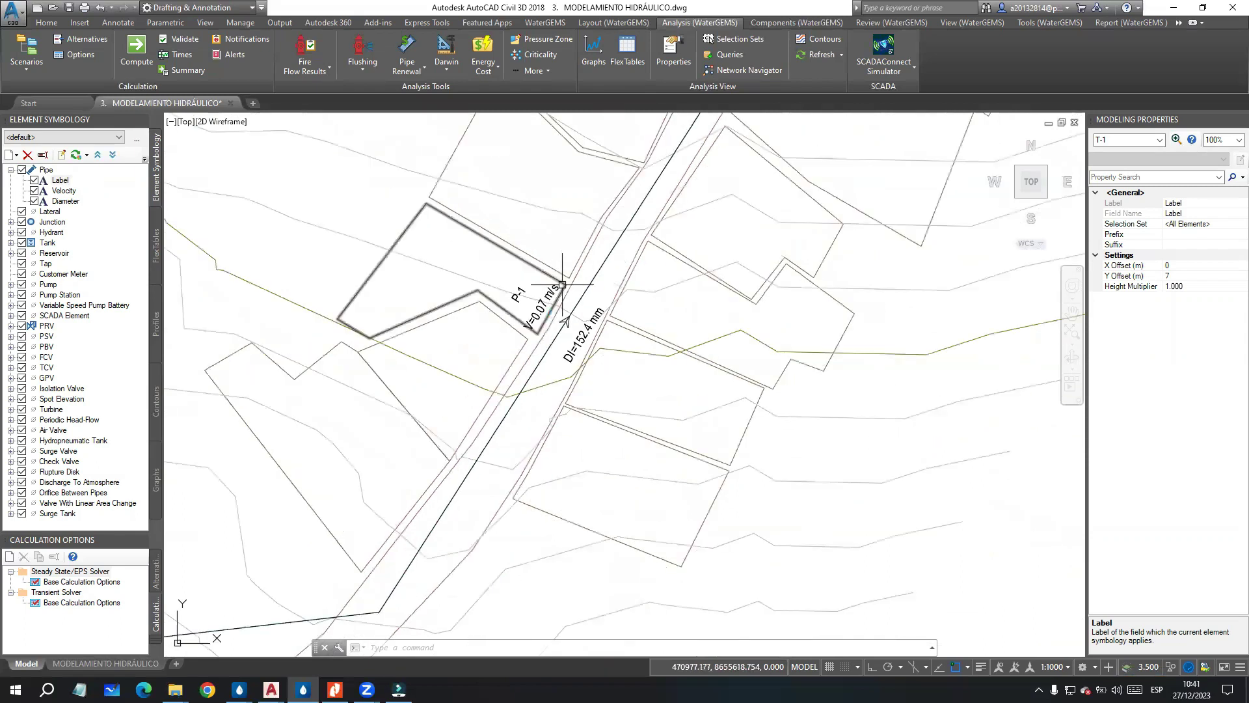
middle_click_drag(562, 284, 557, 315)
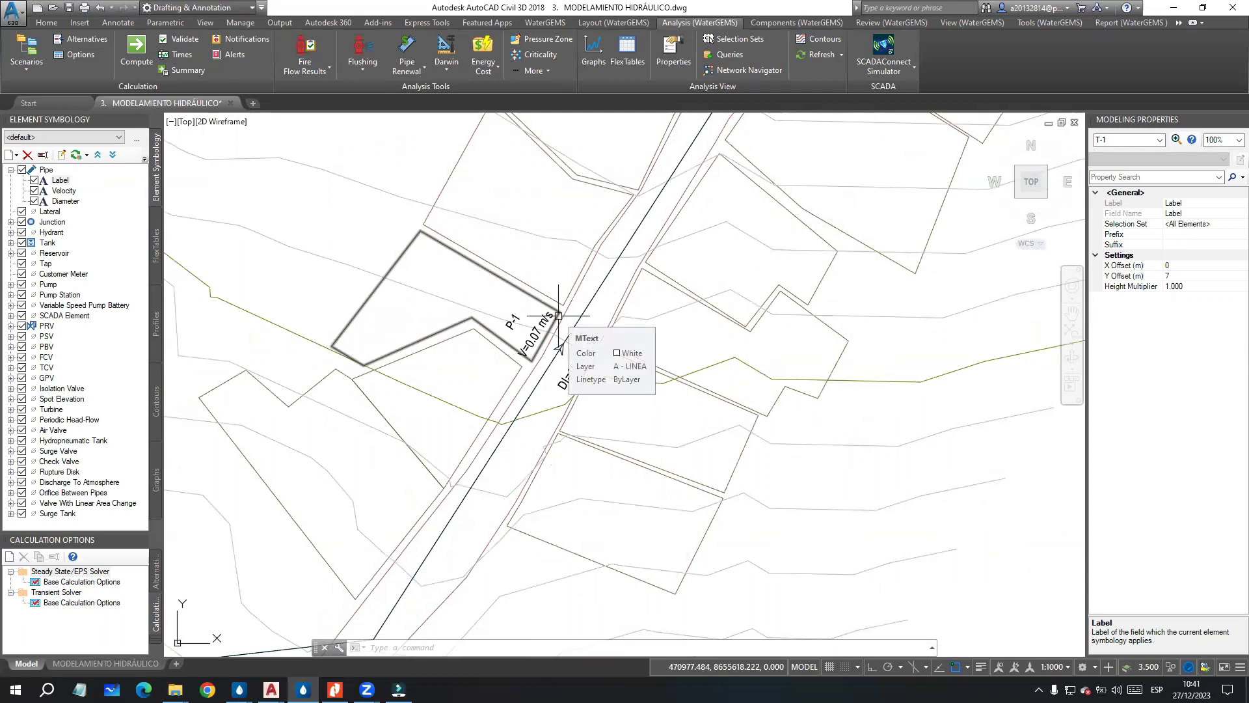
scroll(561, 338, "up", 3)
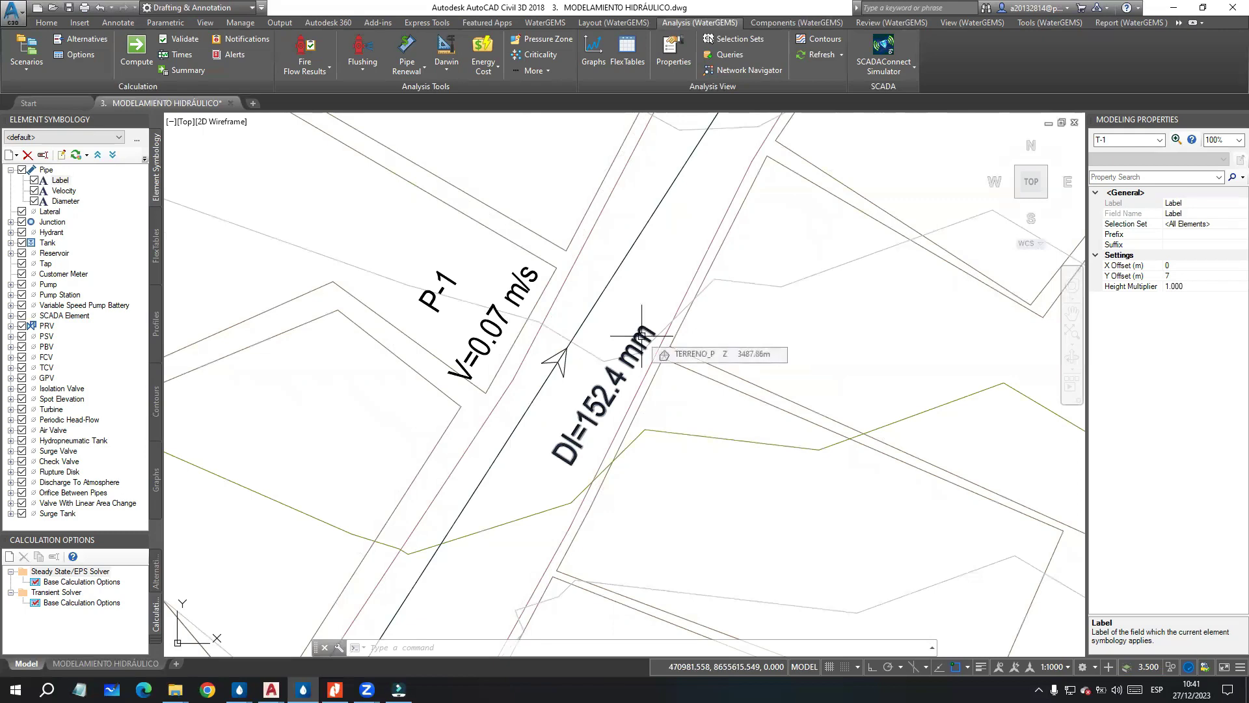
scroll(640, 331, "up", 1)
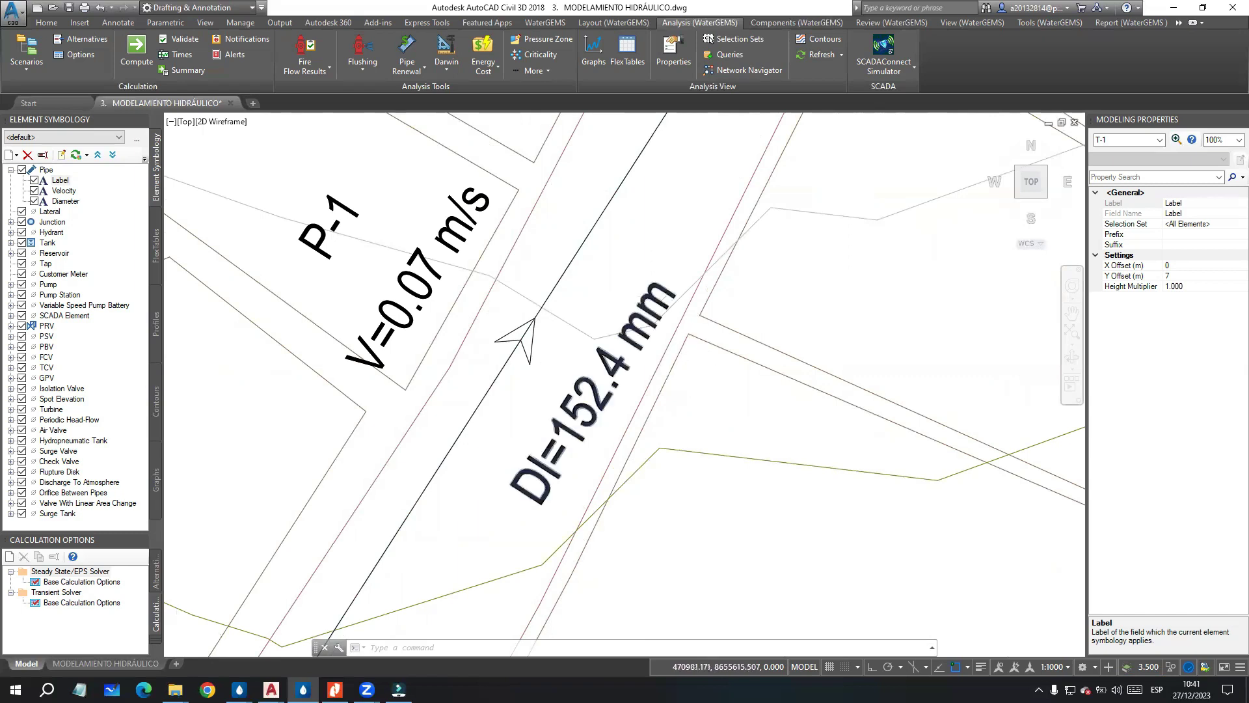
scroll(644, 340, "down", 4)
scroll(570, 331, "up", 2)
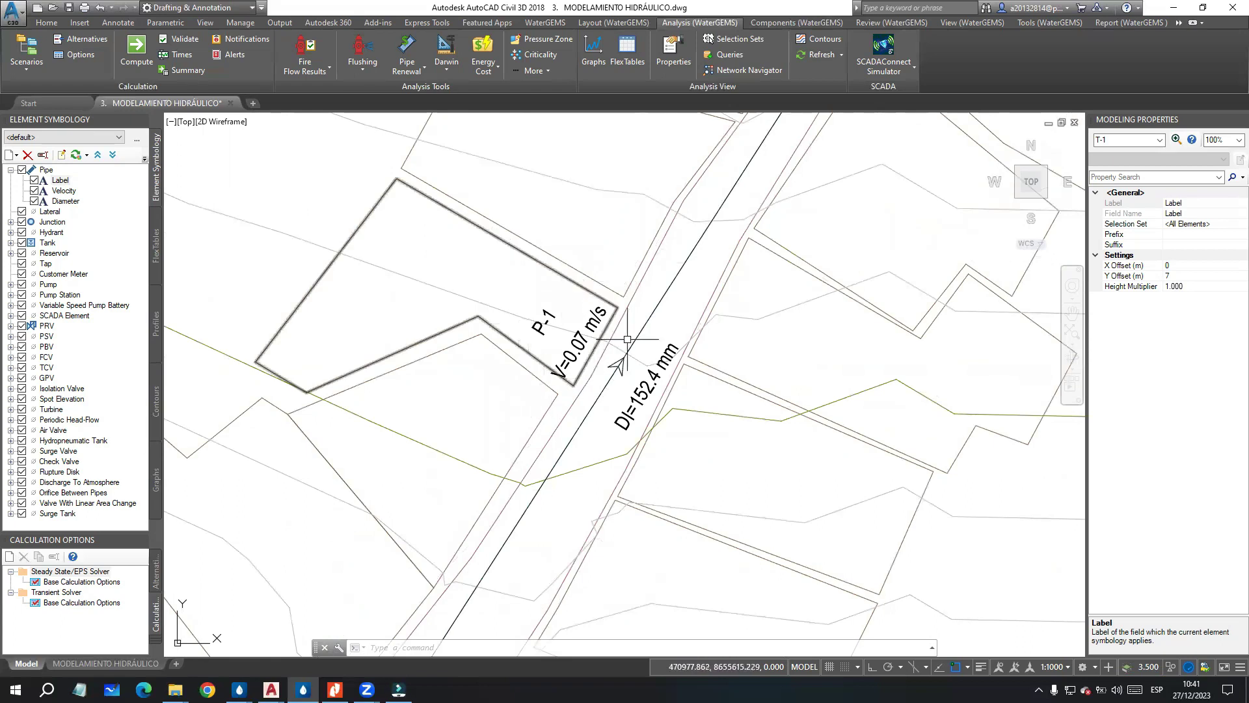
Step: Follow the annotated pipes from P-1 past PRV-1 to the junctions beside LOSA DEPORTIVA and posta Médica
scroll(598, 334, "down", 5)
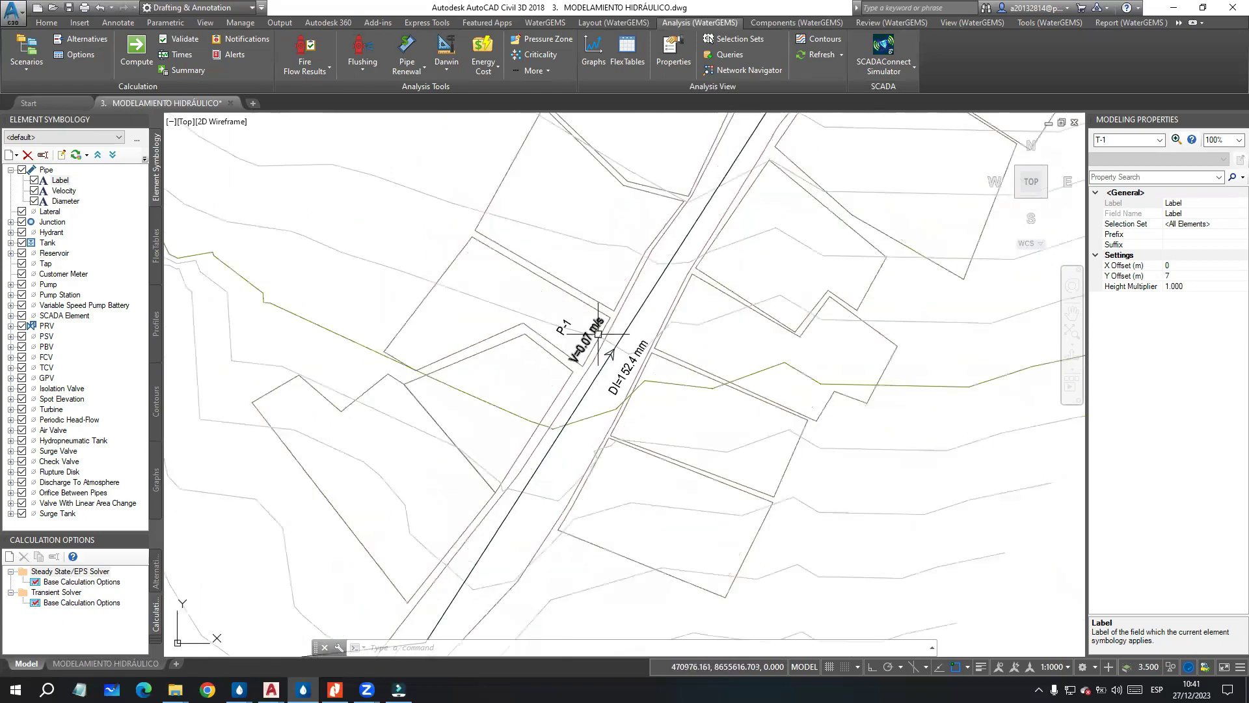
scroll(598, 334, "down", 2)
middle_click_drag(640, 307, 583, 371)
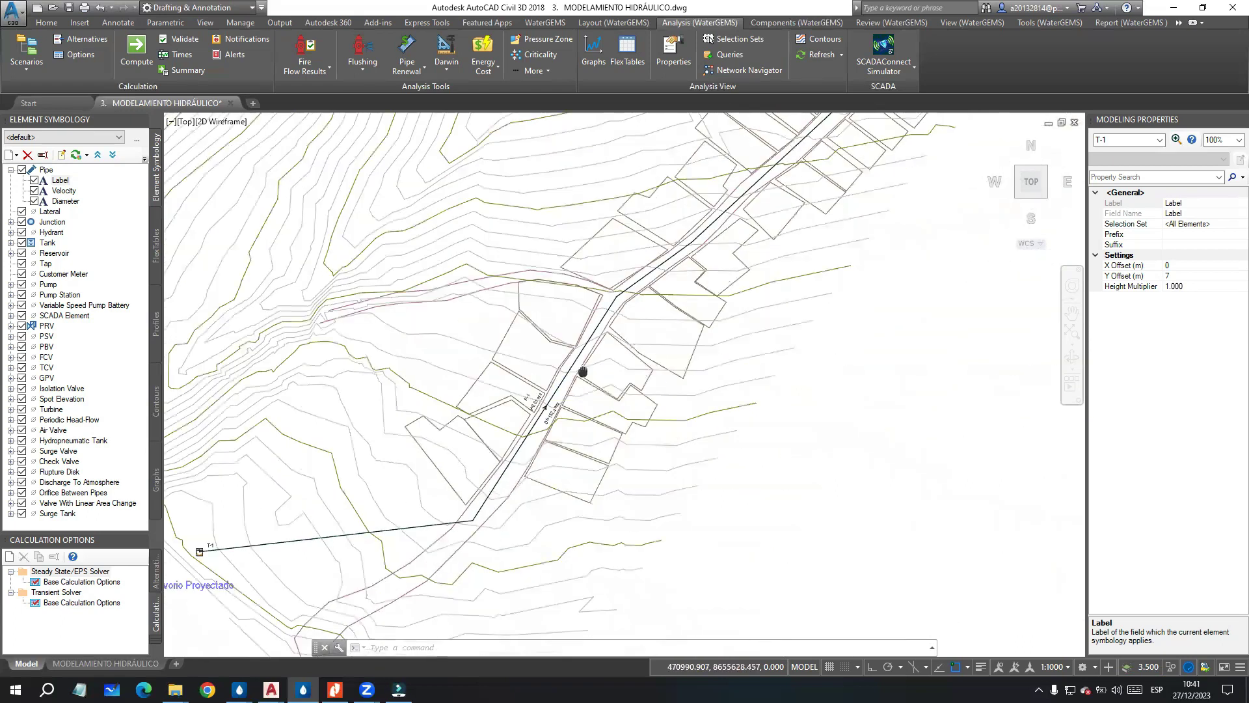
scroll(631, 417, "down", 4)
scroll(631, 417, "up", 2)
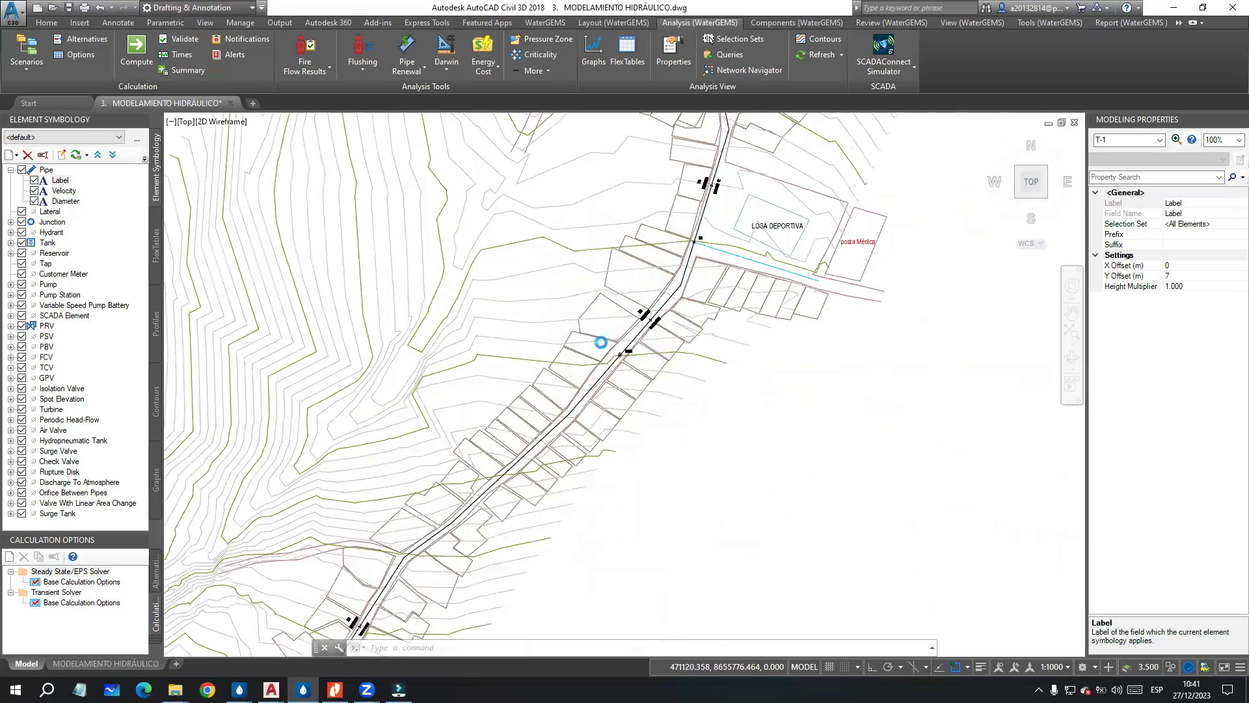
scroll(601, 342, "up", 2)
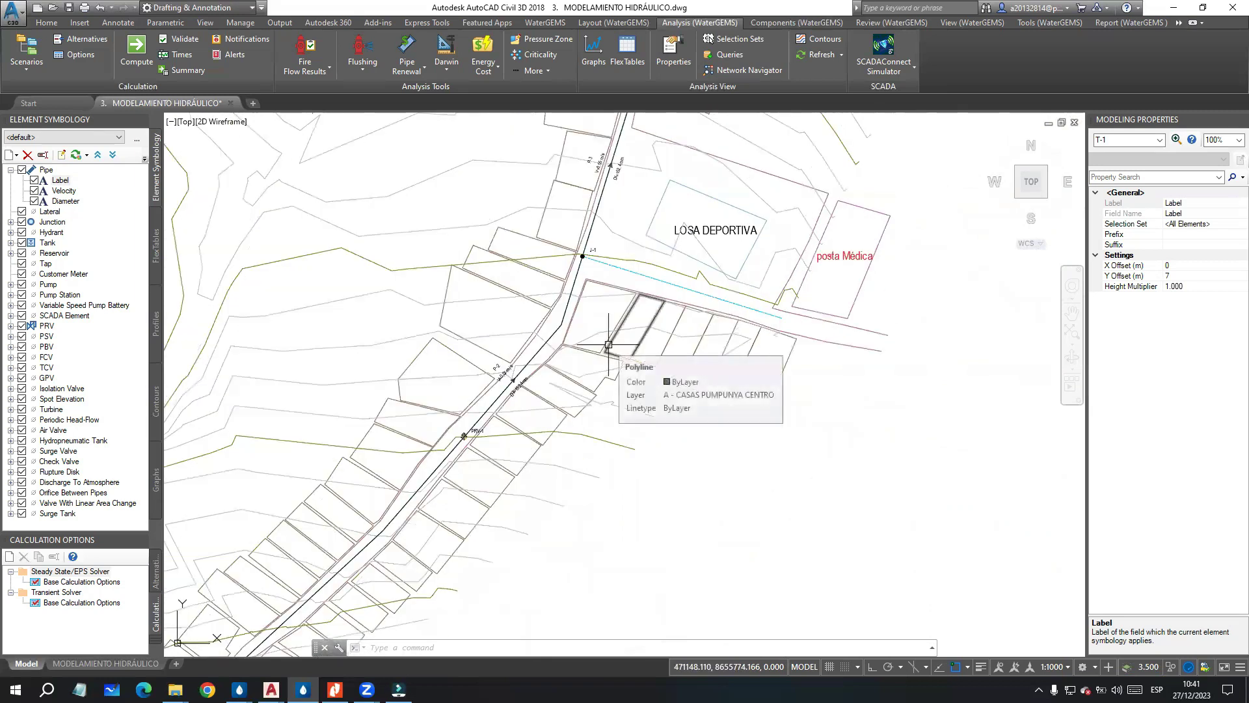
middle_click_drag(608, 298, 581, 421)
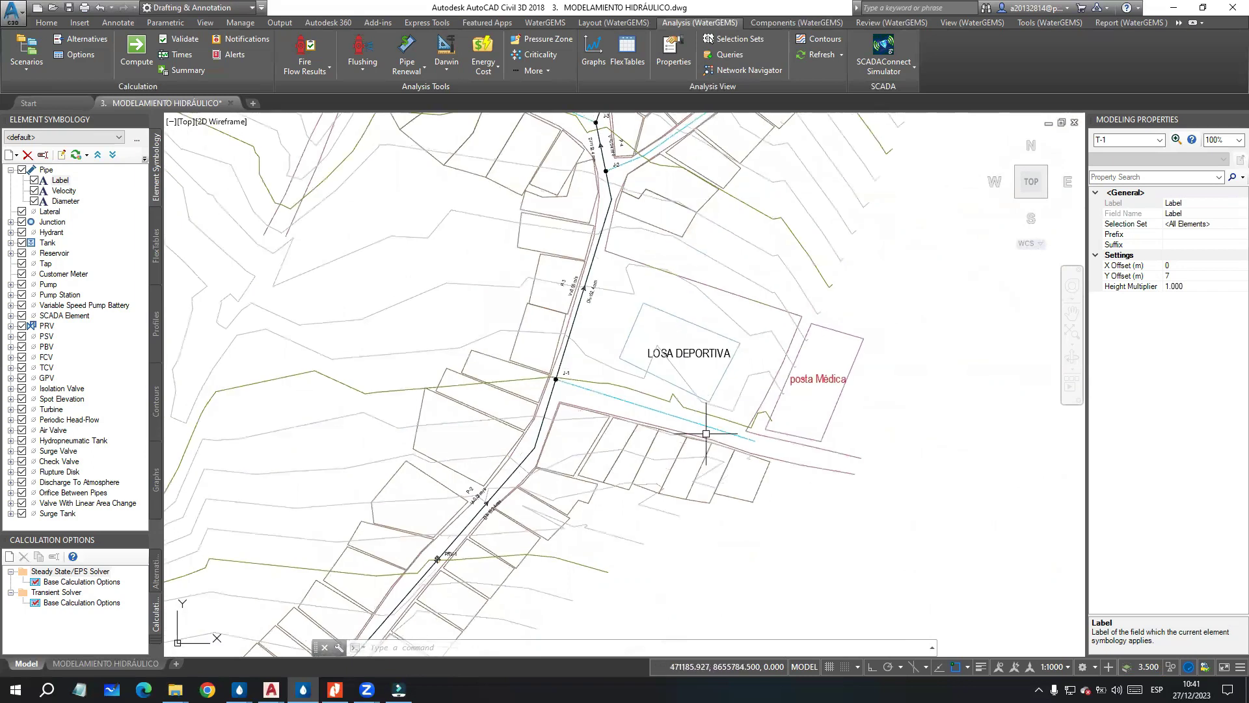
Step: Start a new annotation for the junctions that uses the Pressure field
middle_click_drag(618, 130, 606, 250)
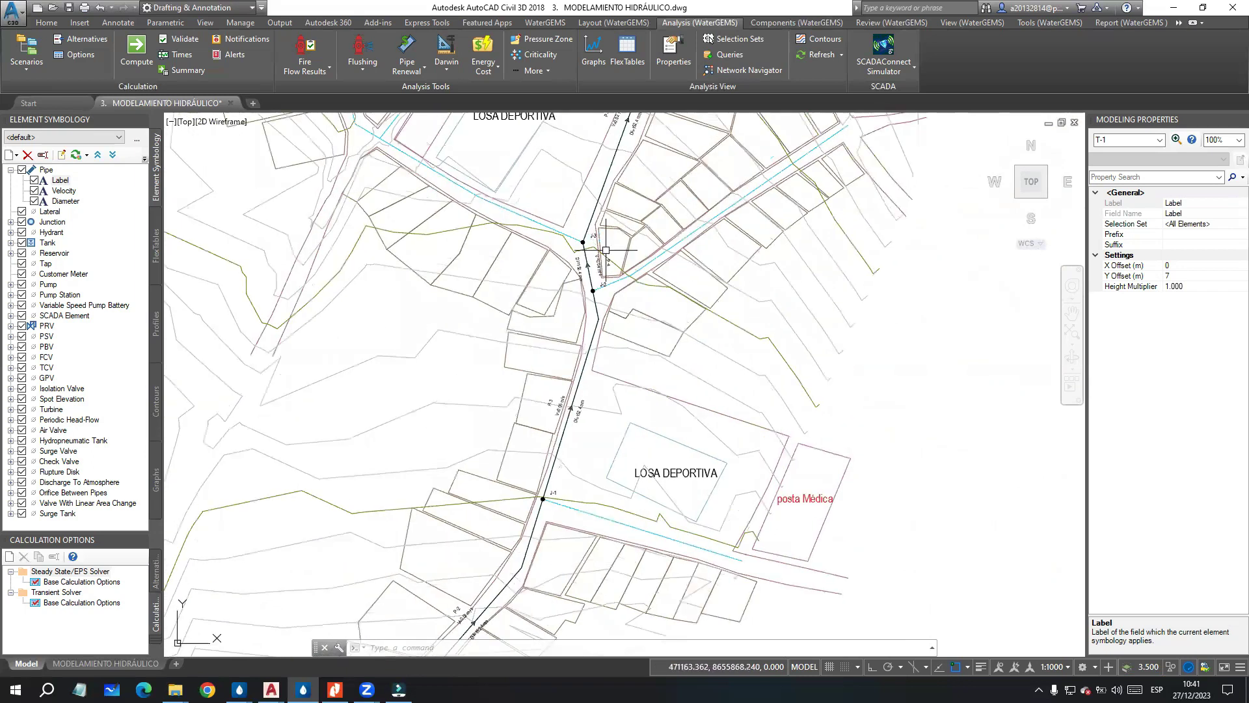
scroll(606, 249, "up", 8)
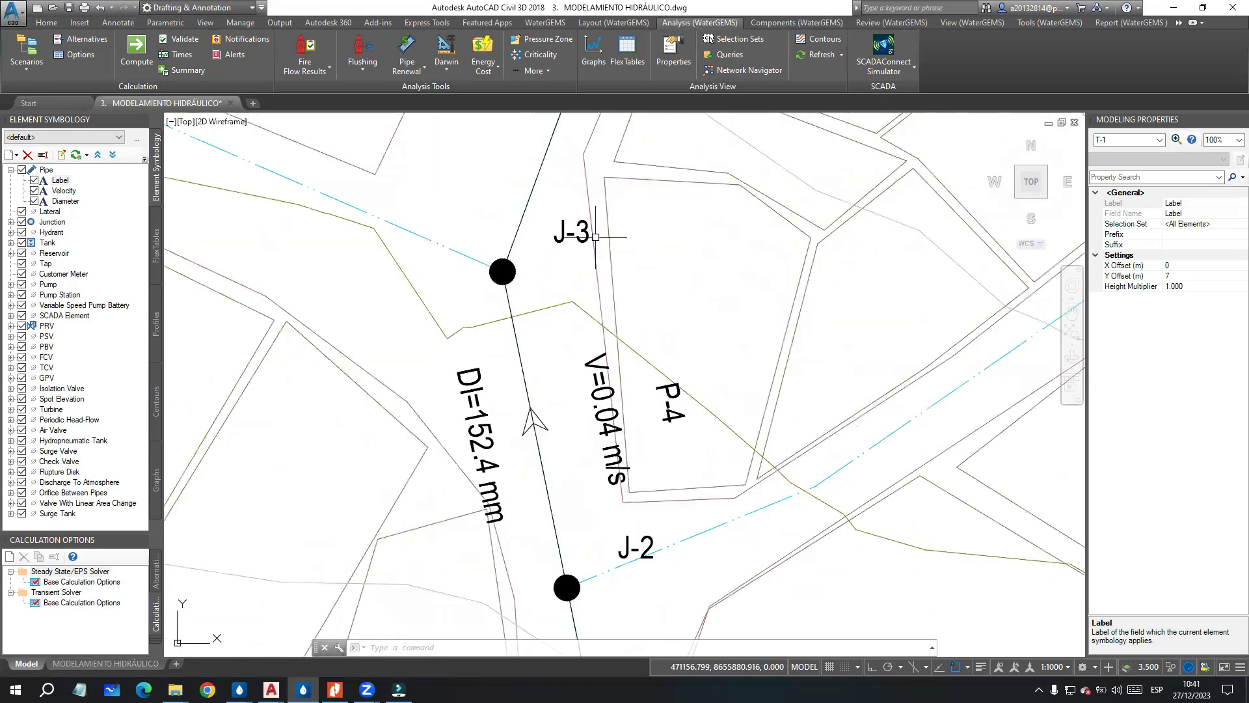
left_click(11, 223)
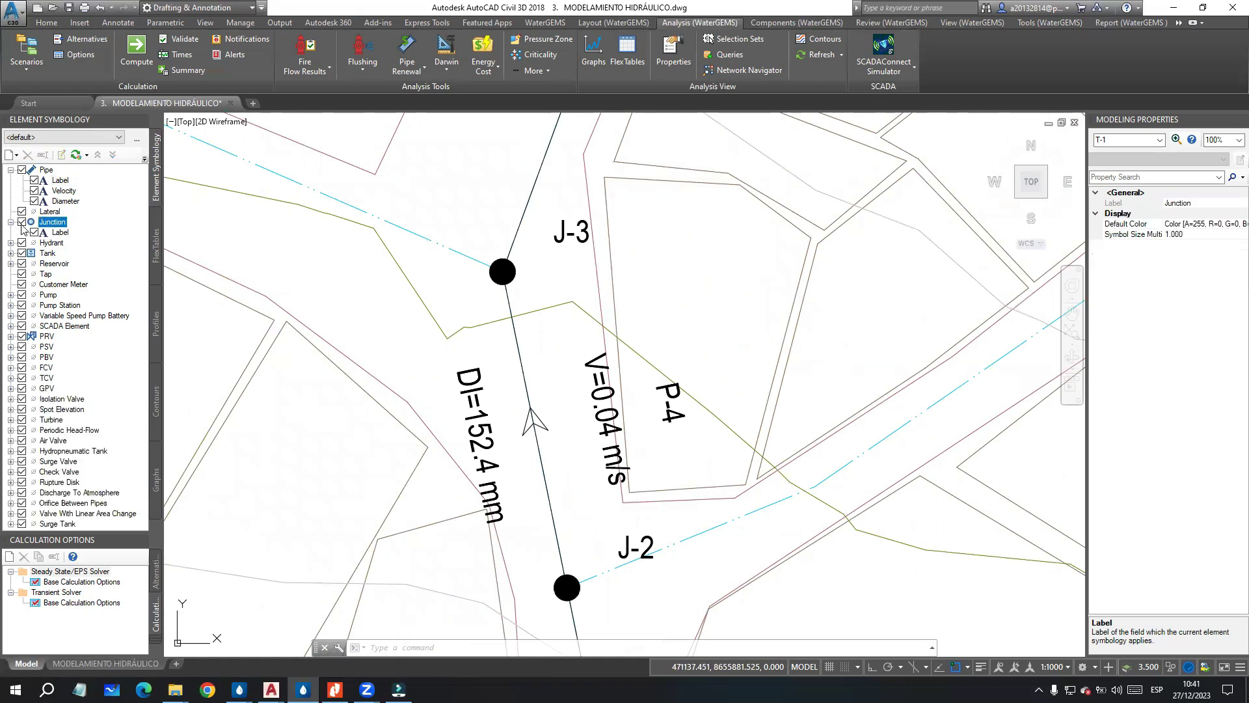
right_click(55, 227)
mouse_move(112, 228)
left_click(201, 232)
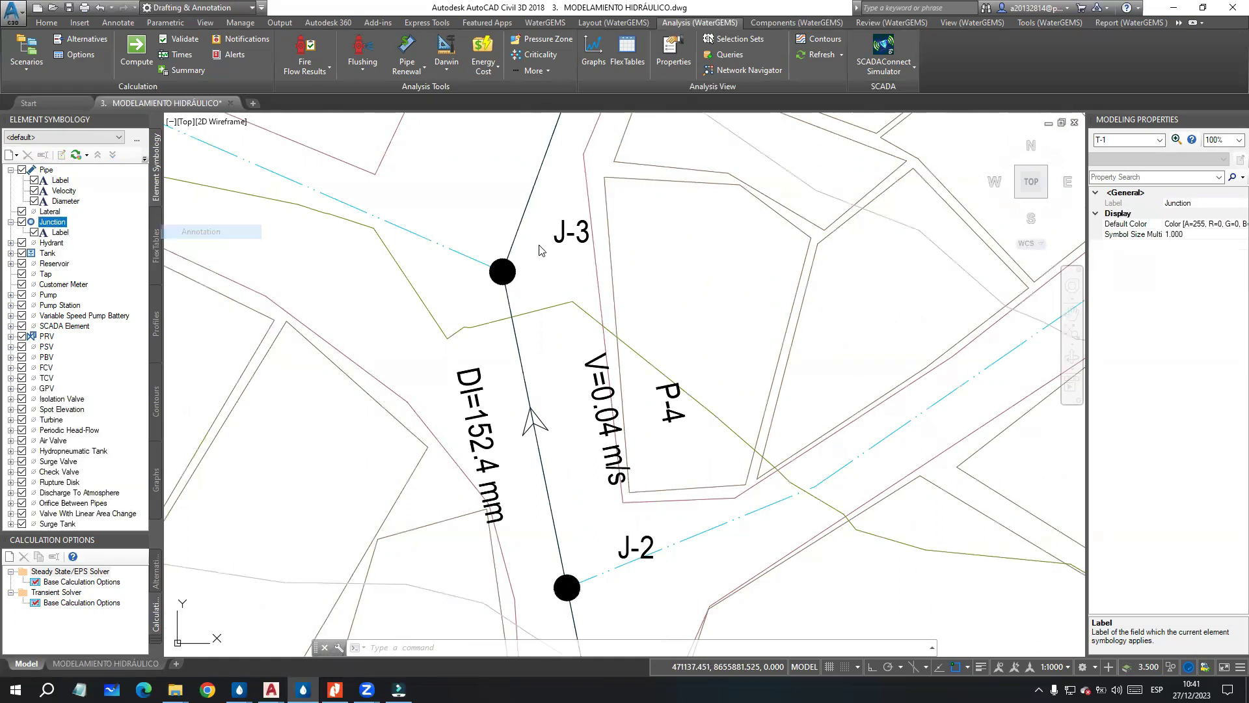
left_click(651, 246)
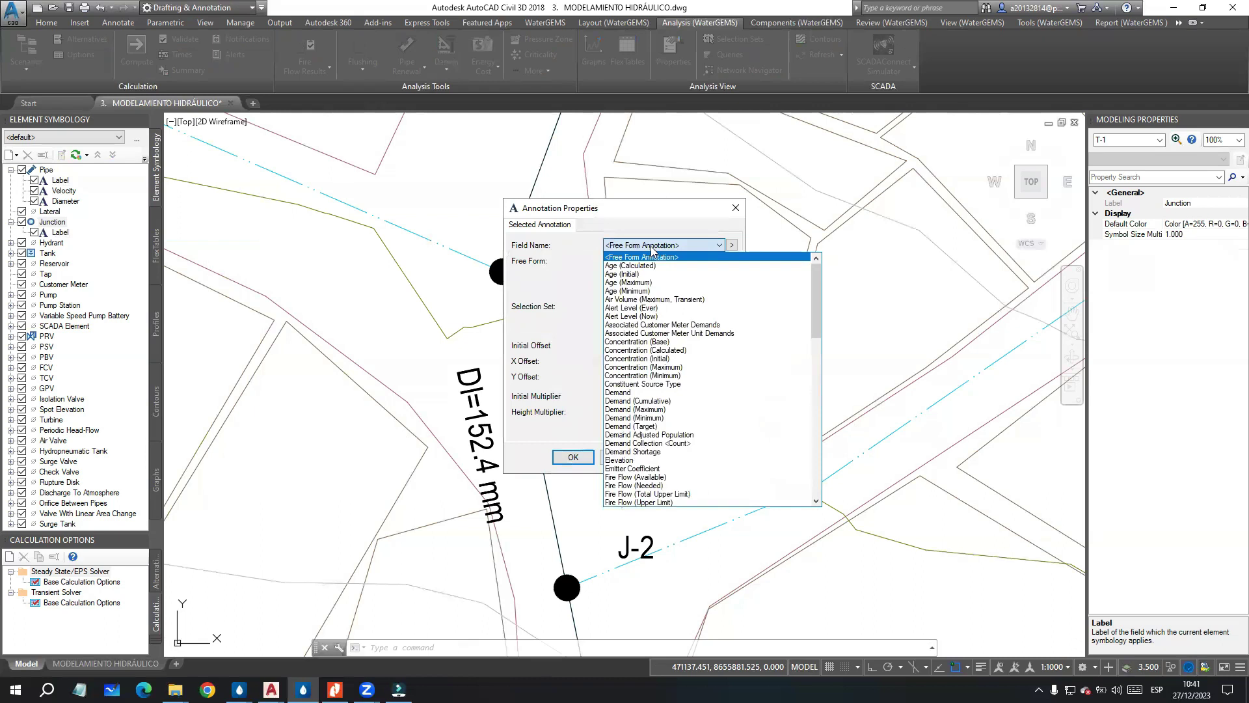
scroll(621, 482, "down", 10)
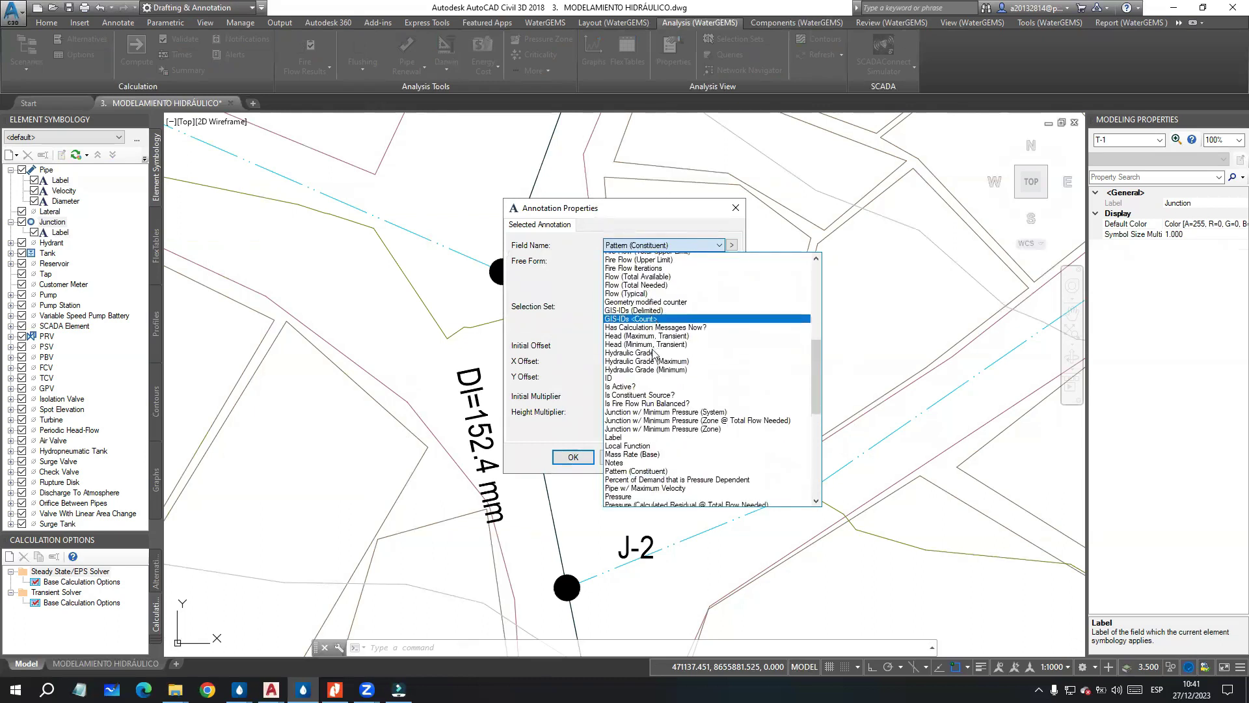
left_click(621, 483)
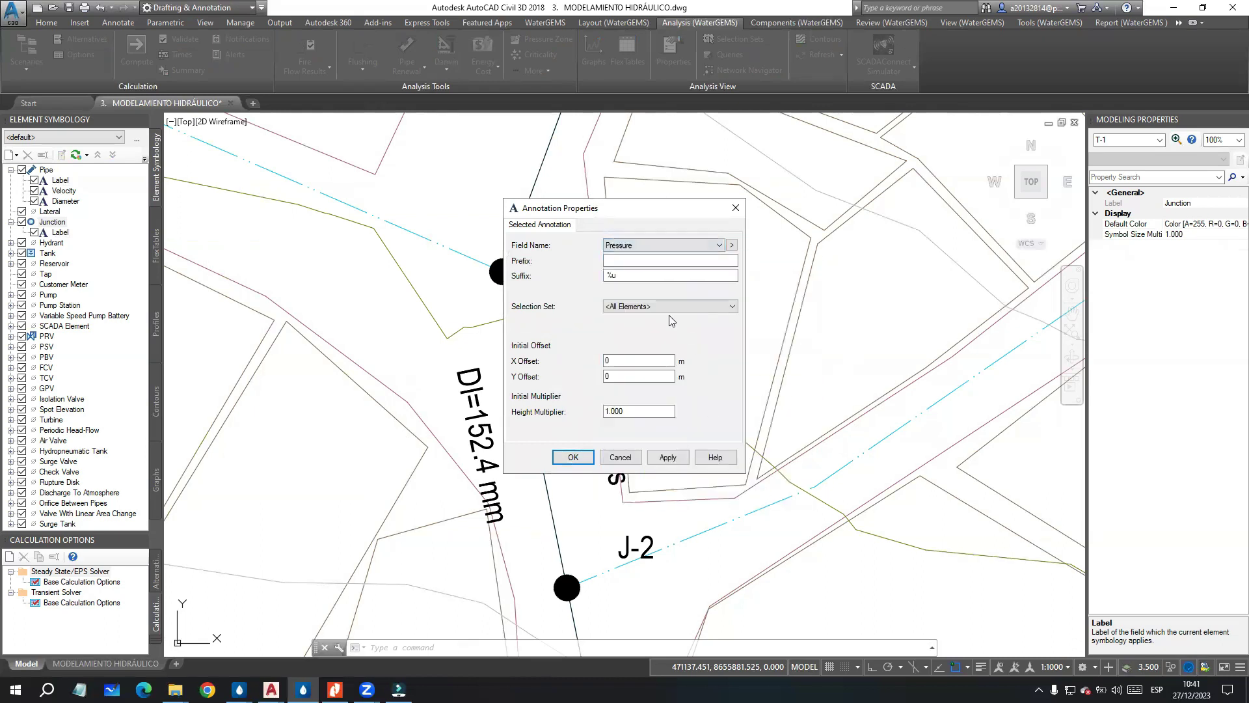
Step: Give the junction Pressure annotation the prefix P= and X and Y offsets of 3 m, and apply it to all elements
double_click(620, 363)
type("3")
double_click(619, 377)
left_click(629, 262)
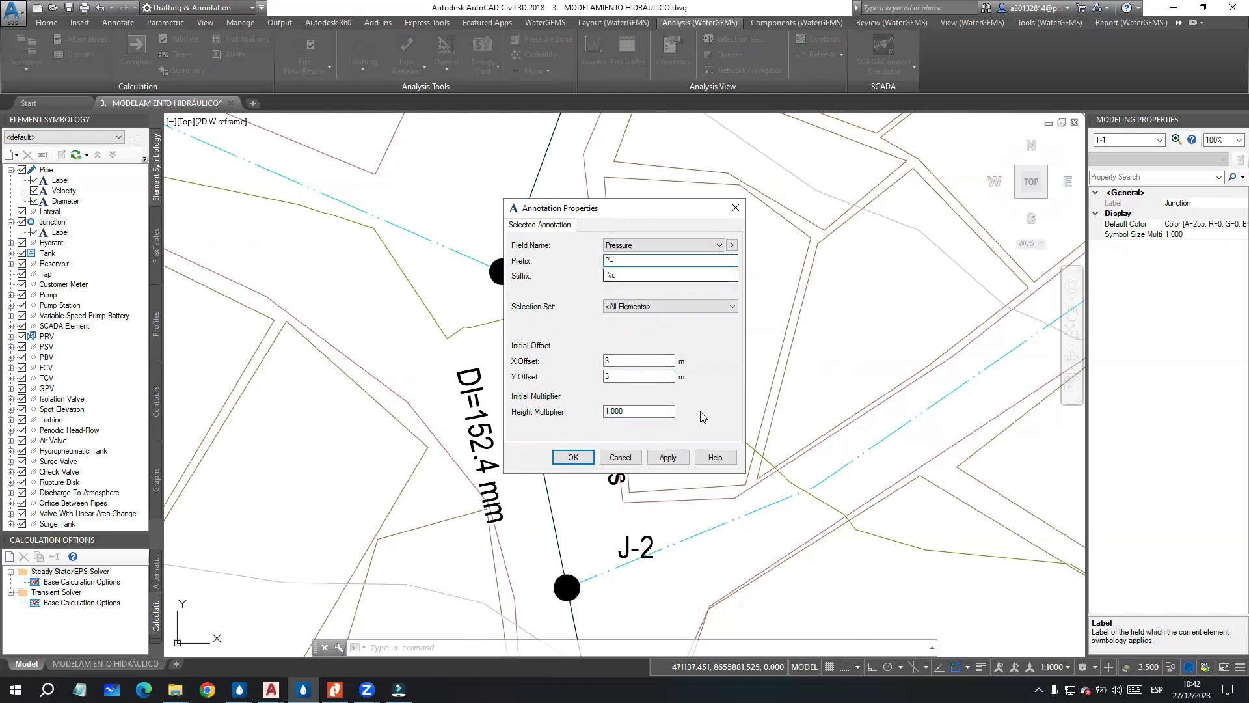
left_click(668, 457)
left_click(573, 457)
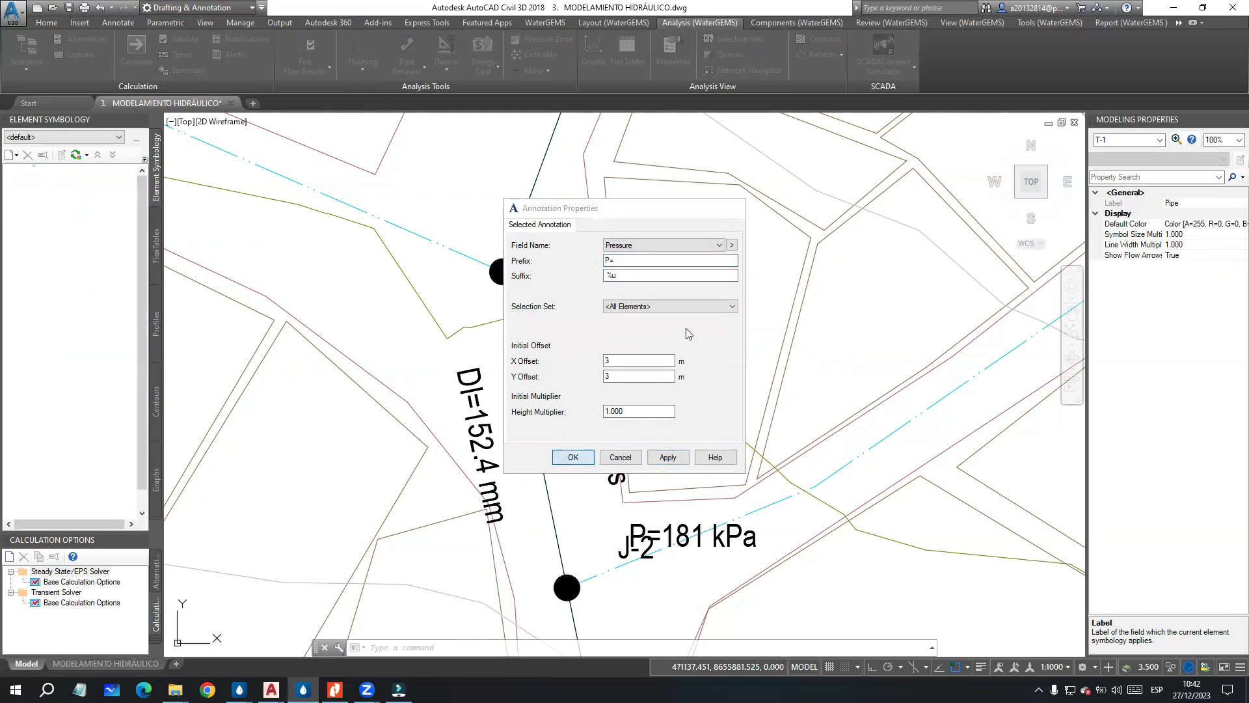
left_click(689, 270)
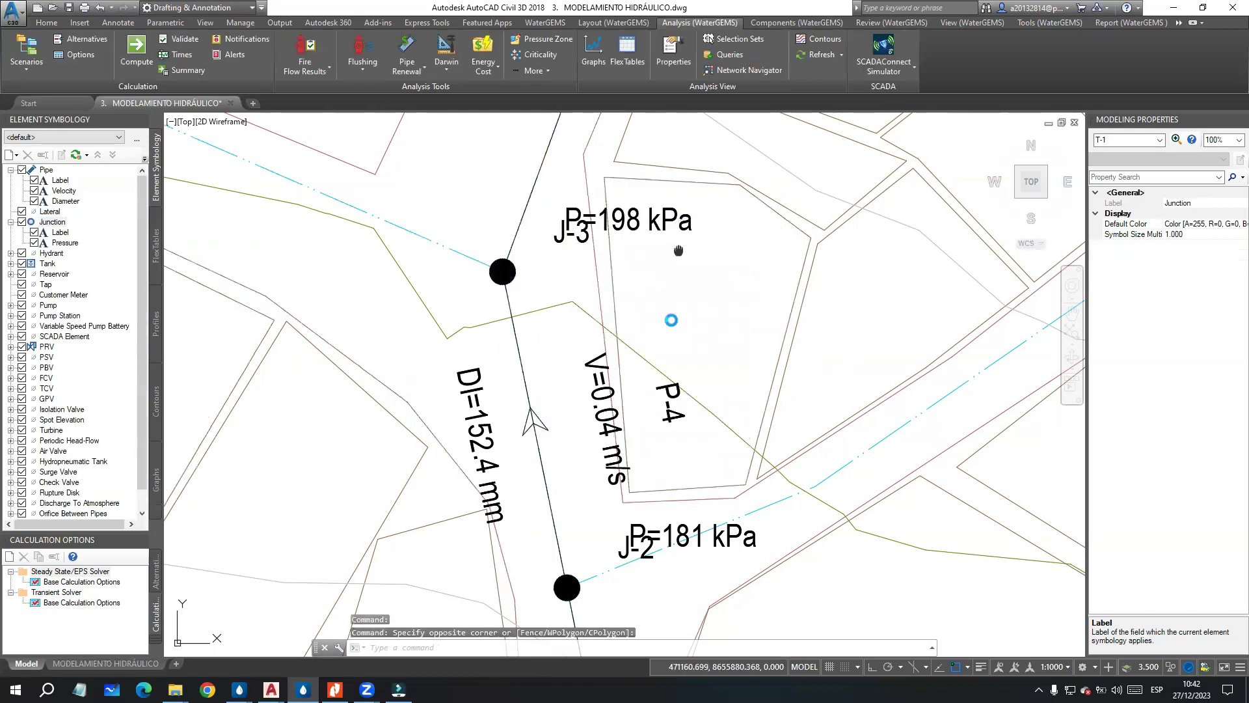
Step: Examine the placement and unit of the pressure annotation beside junction J-3
scroll(647, 282, "up", 3)
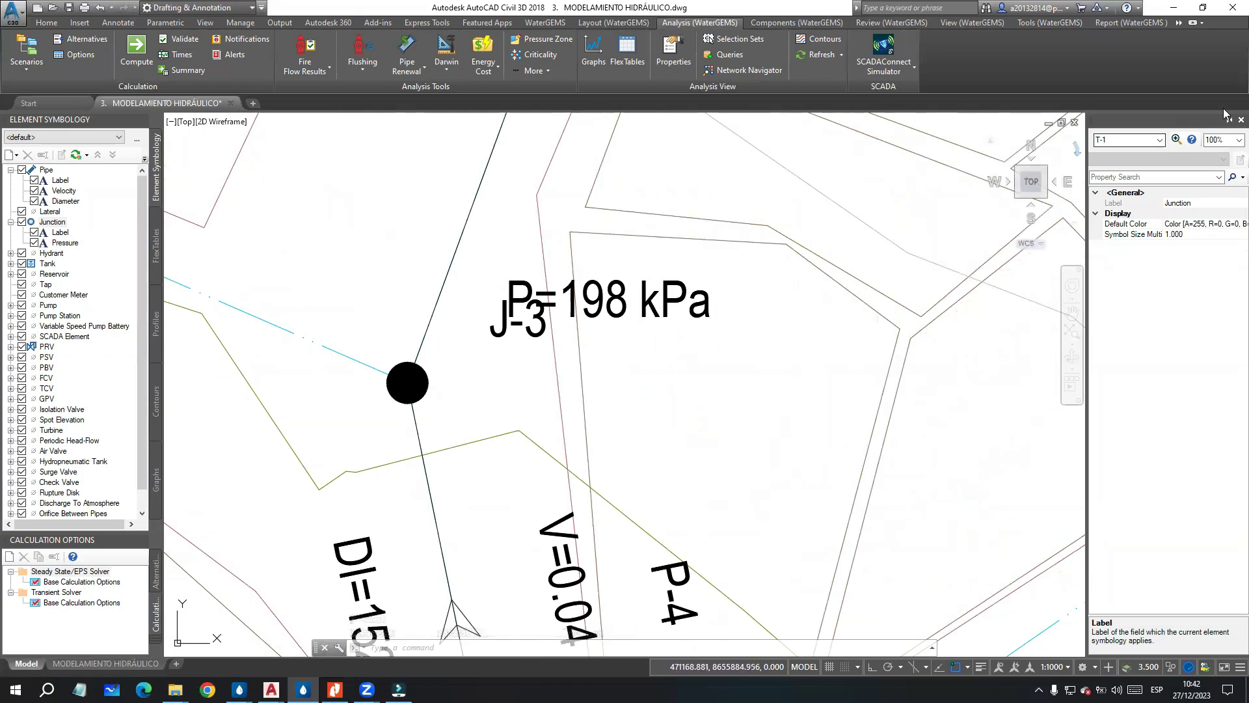
scroll(695, 370, "down", 2)
scroll(696, 372, "up", 2)
scroll(648, 360, "down", 2)
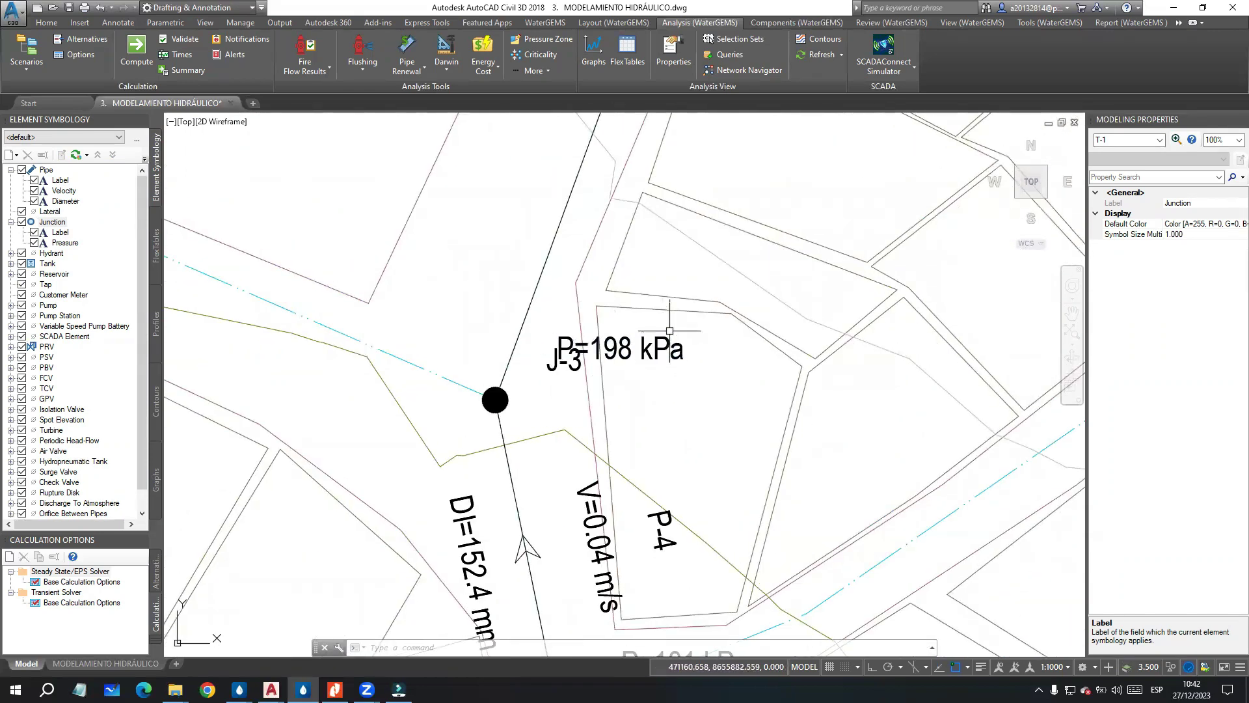
scroll(677, 332, "down", 1)
scroll(683, 333, "up", 1)
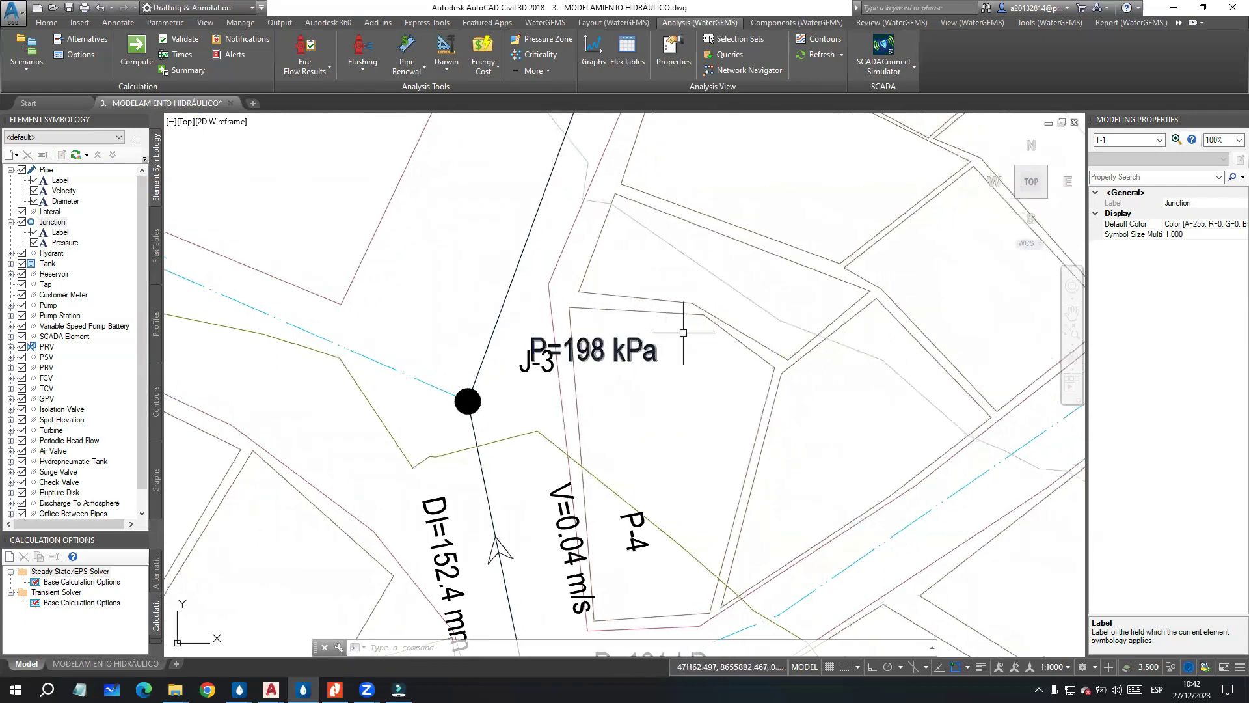
scroll(850, 273, "down", 1)
scroll(725, 301, "up", 1)
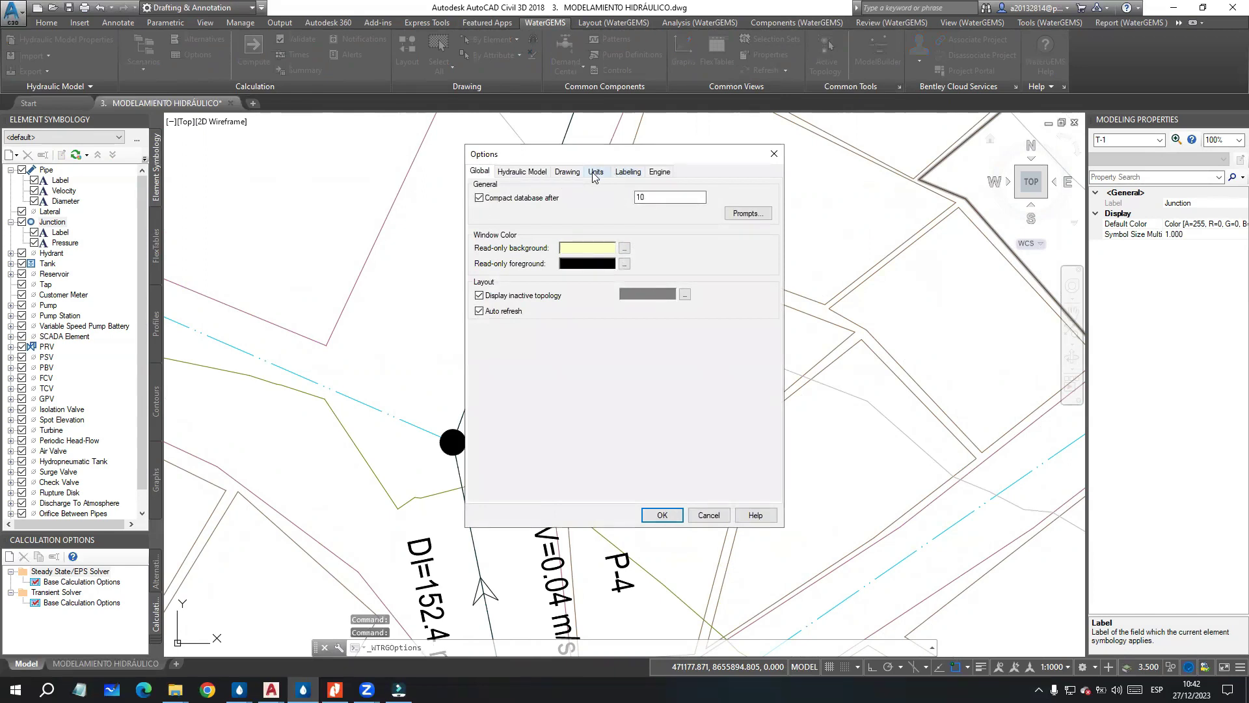
Step: Change the display unit for Pressure to m H2O in the WaterGEMS unit options
left_click(594, 173)
scroll(644, 343, "down", 5)
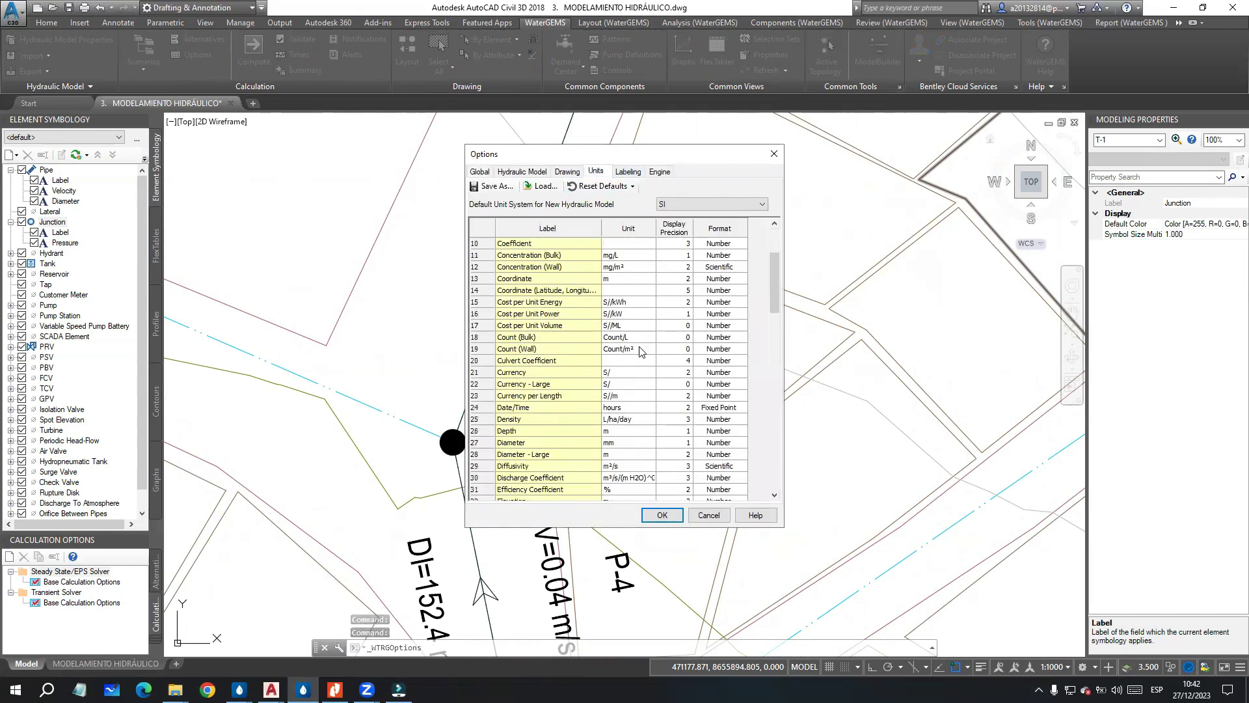
scroll(626, 404, "down", 4)
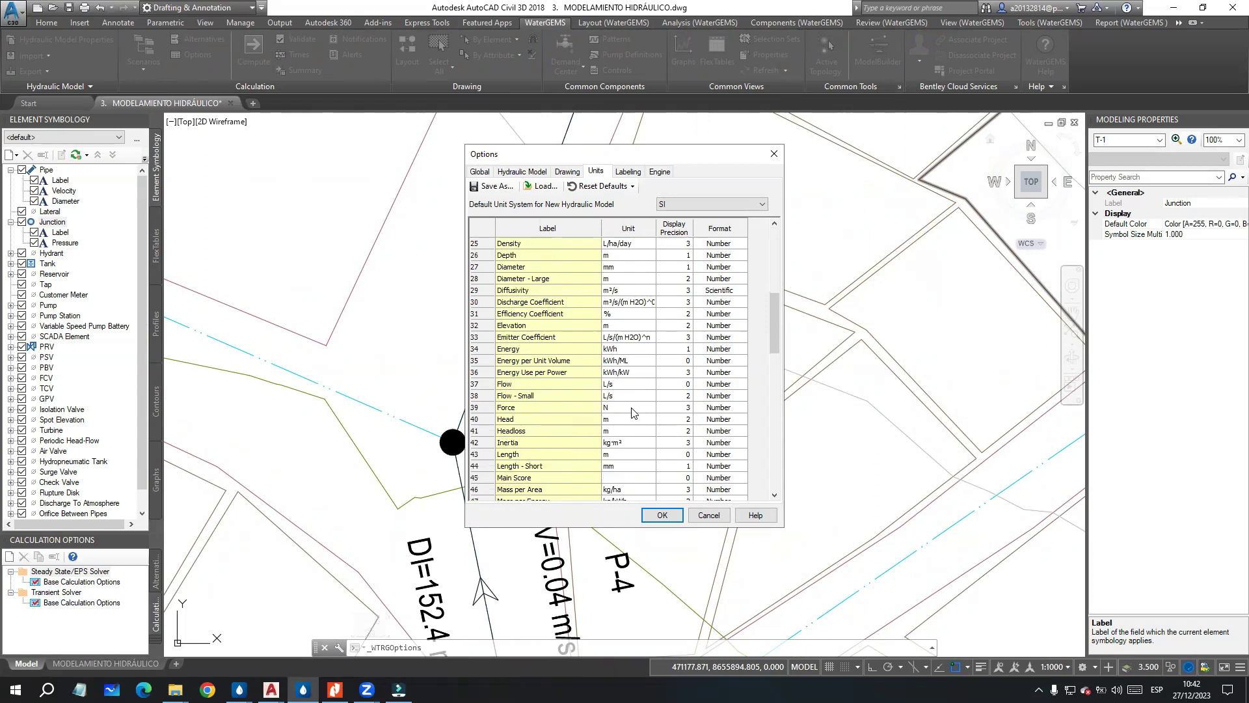
scroll(558, 430, "down", 3)
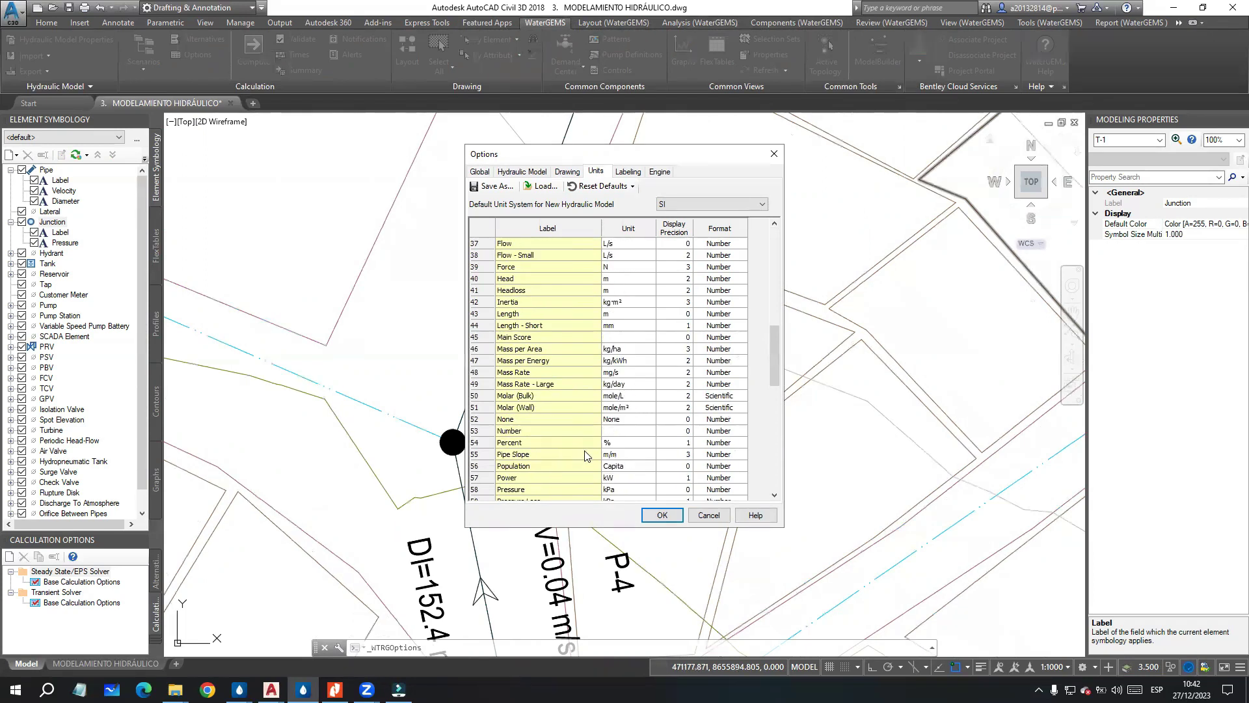
scroll(525, 481, "down", 1)
left_click(641, 457)
left_click(648, 454)
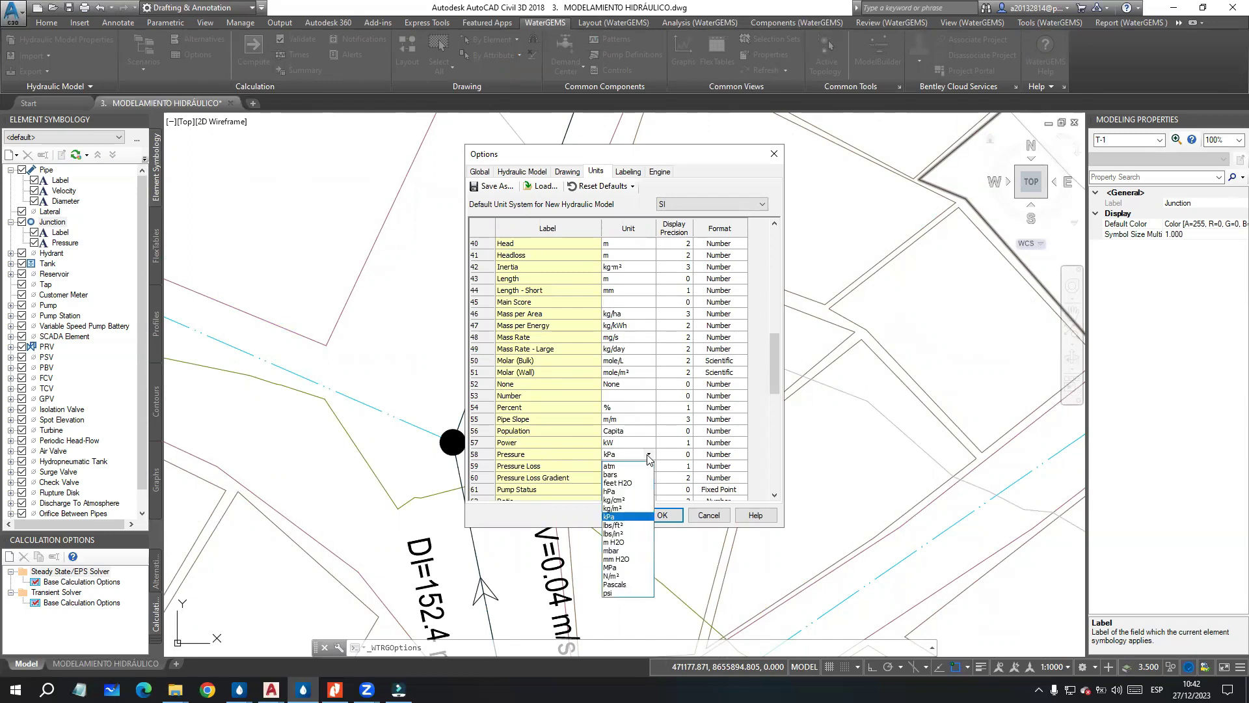
left_click(614, 541)
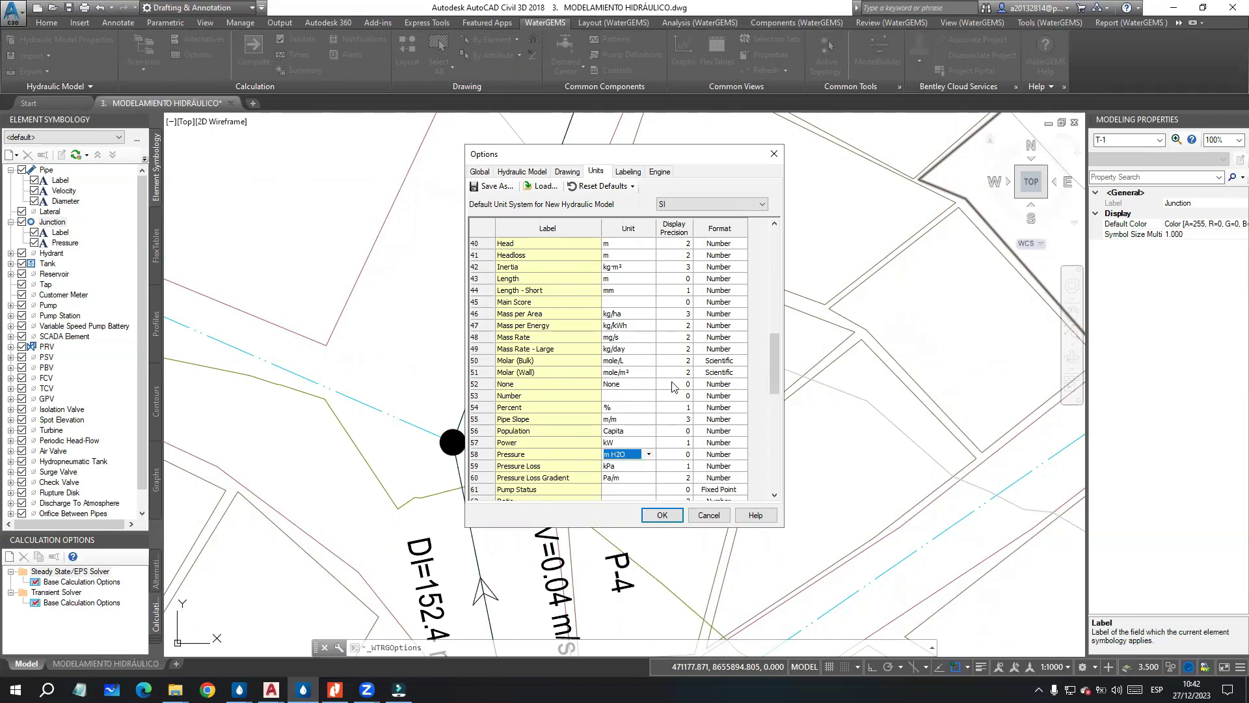
left_click(662, 515)
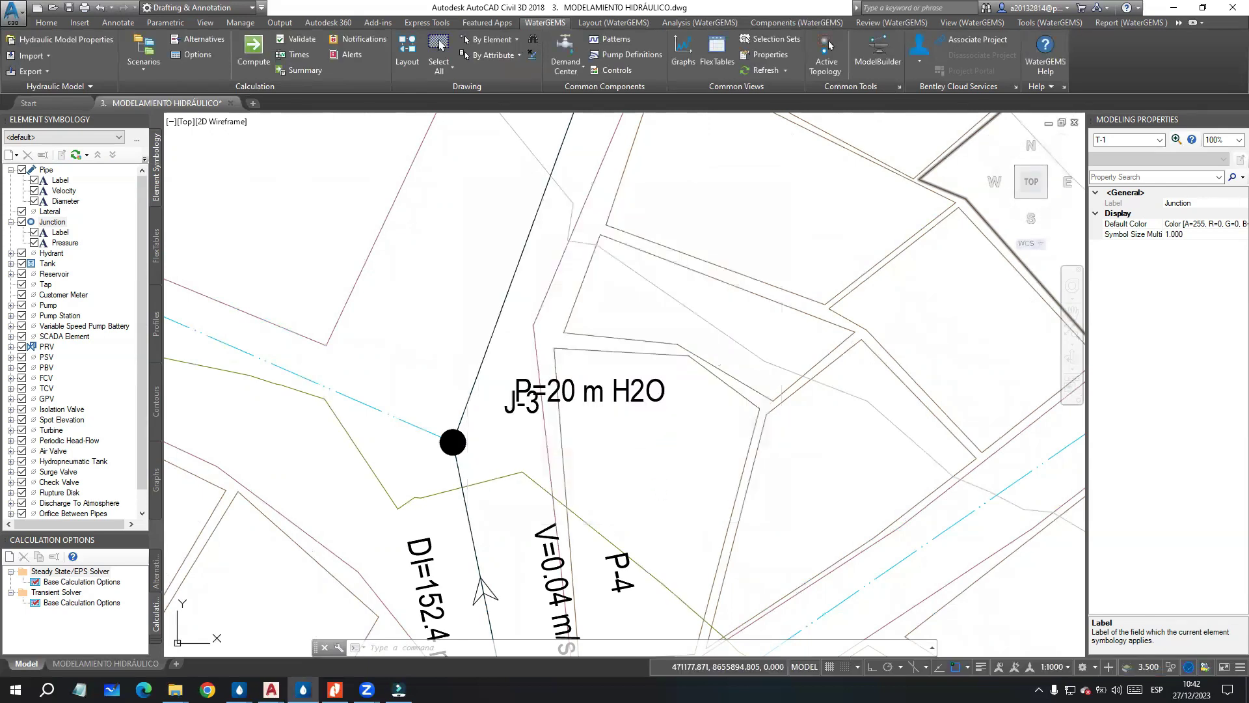
left_click(647, 433)
Step: Set the diameter of all pipes in the Pipe Table to 43.4 mm with a global edit and close the table
scroll(641, 507, "down", 5)
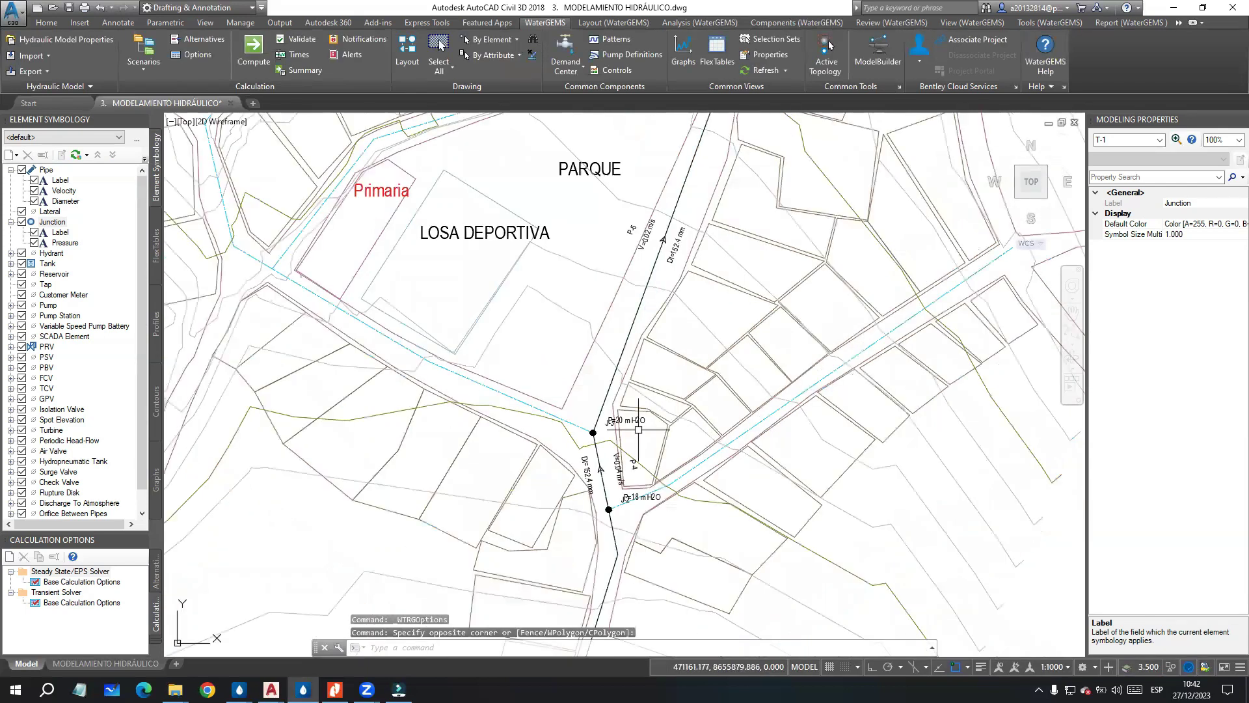
middle_click_drag(529, 469, 594, 485)
scroll(594, 484, "up", 5)
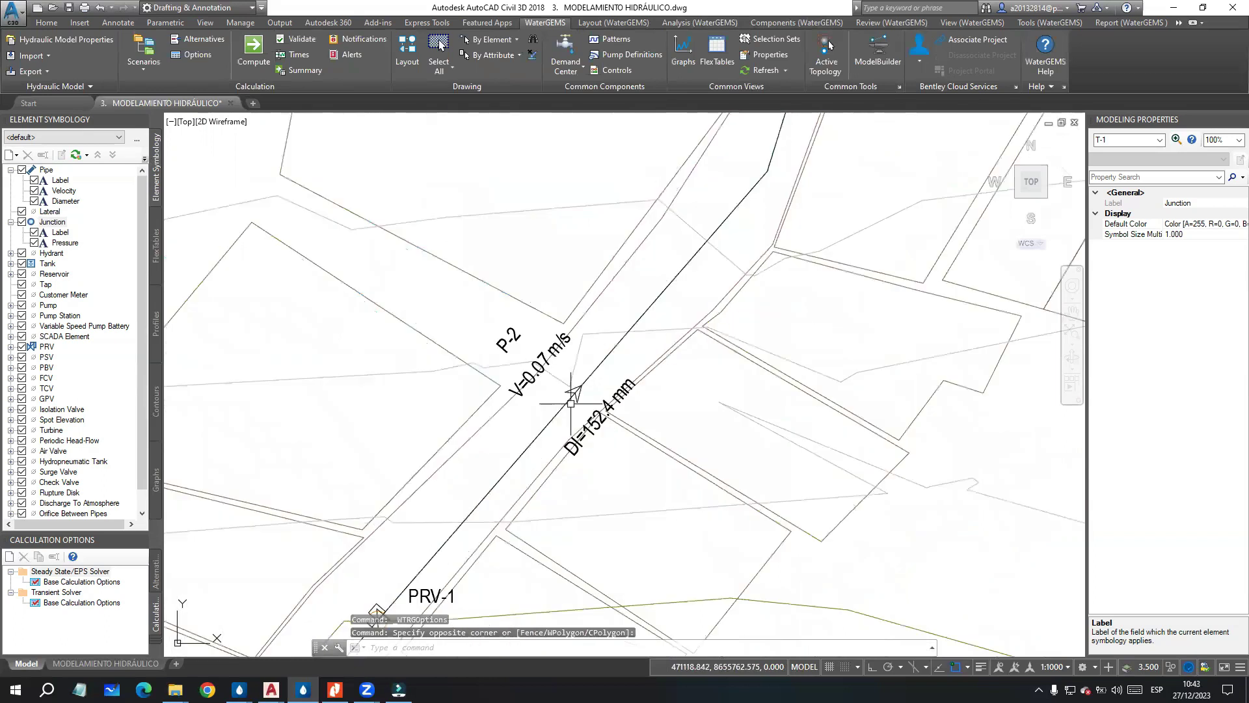
scroll(594, 433, "up", 2)
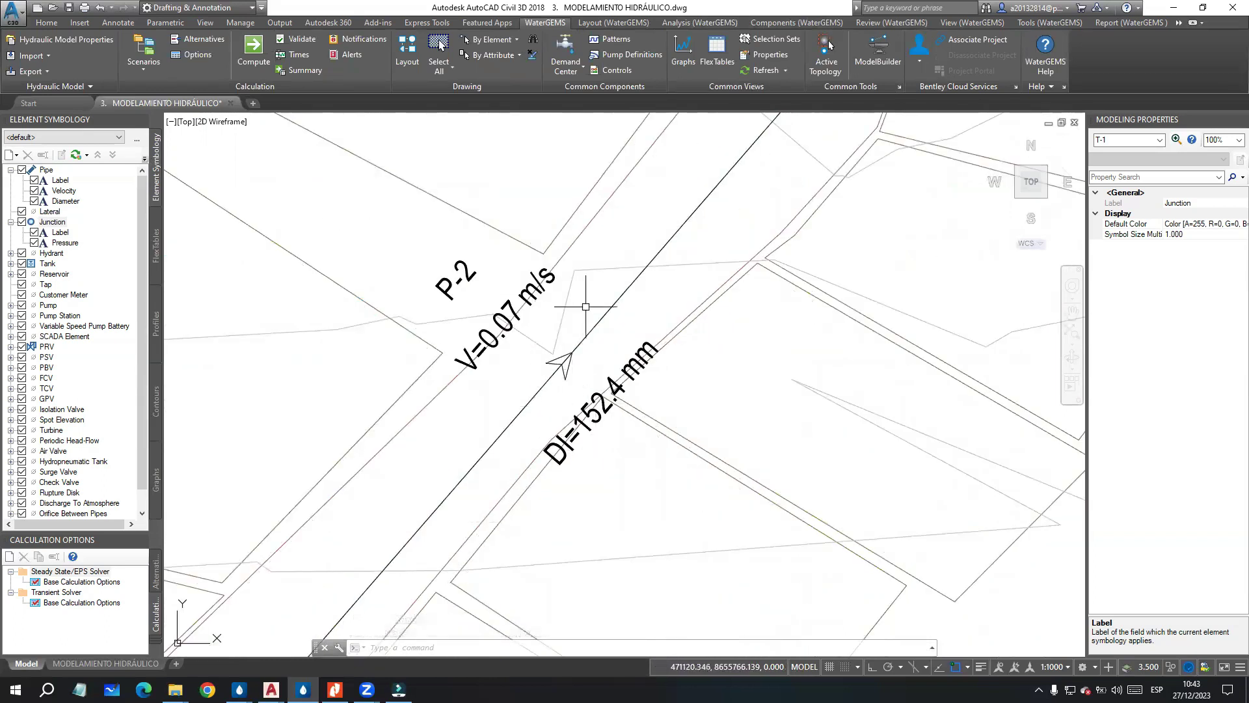
left_click(157, 235)
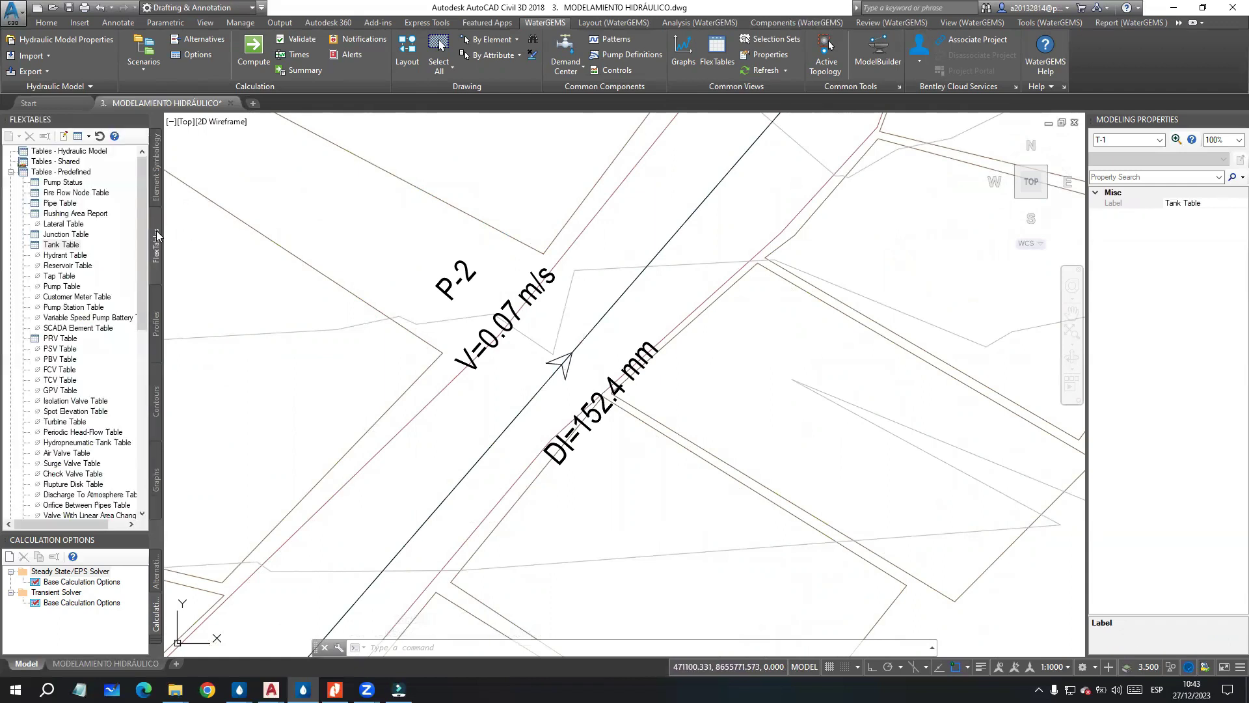
double_click(54, 203)
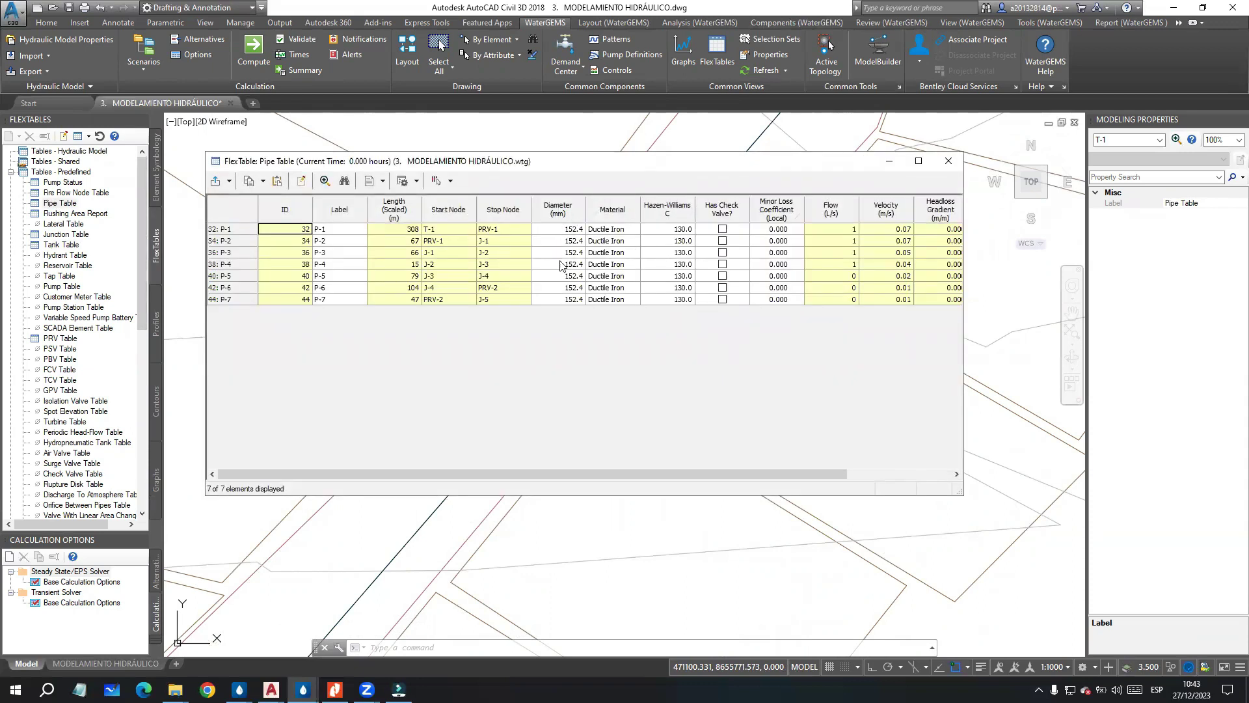
right_click(573, 211)
left_click(608, 245)
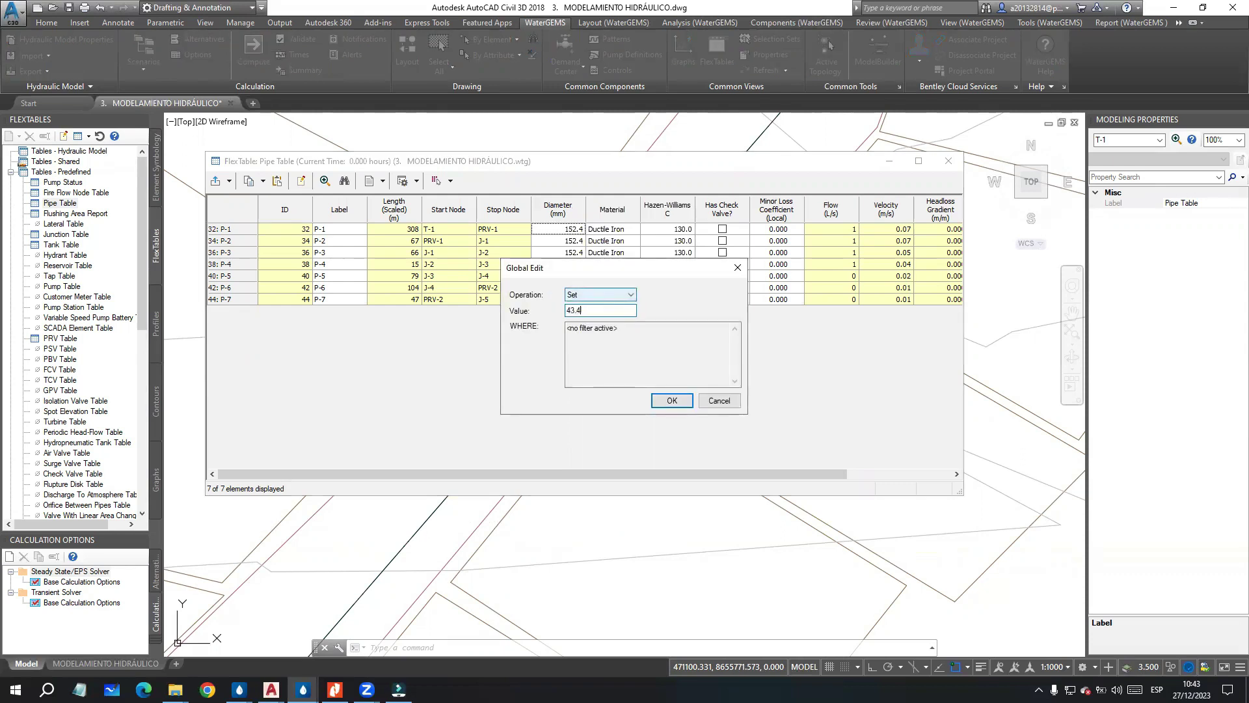
left_click(671, 400)
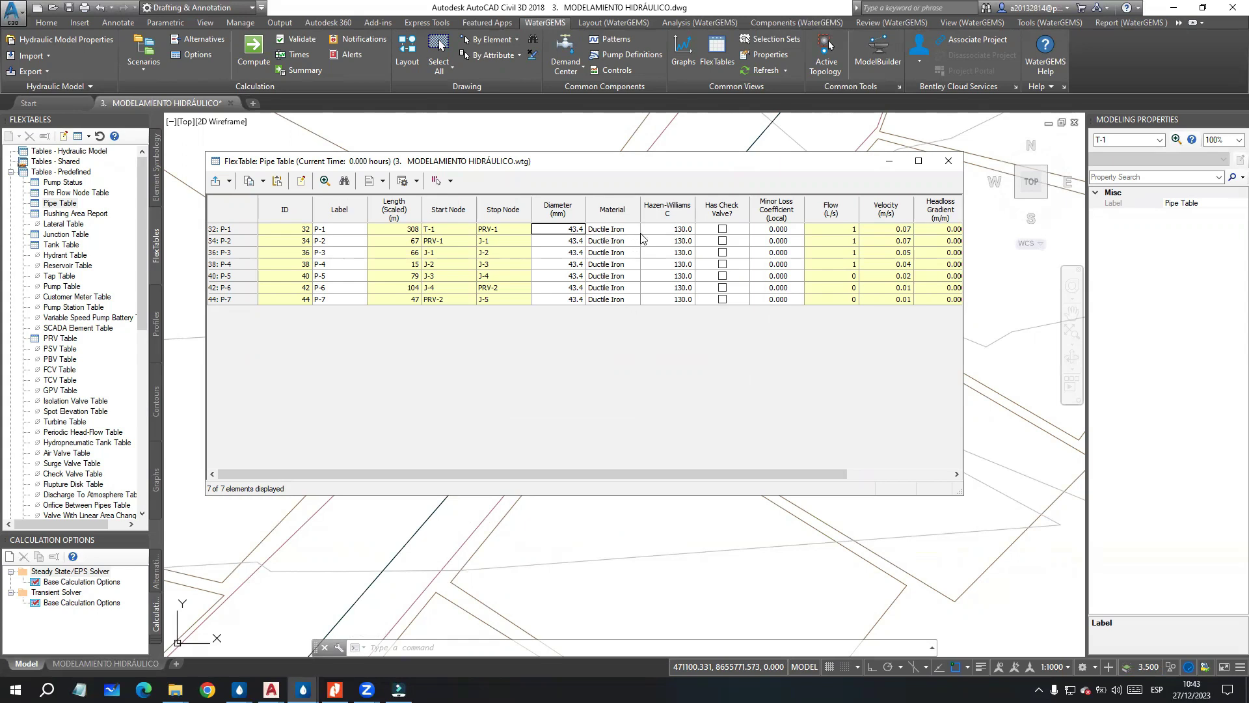
left_click(949, 160)
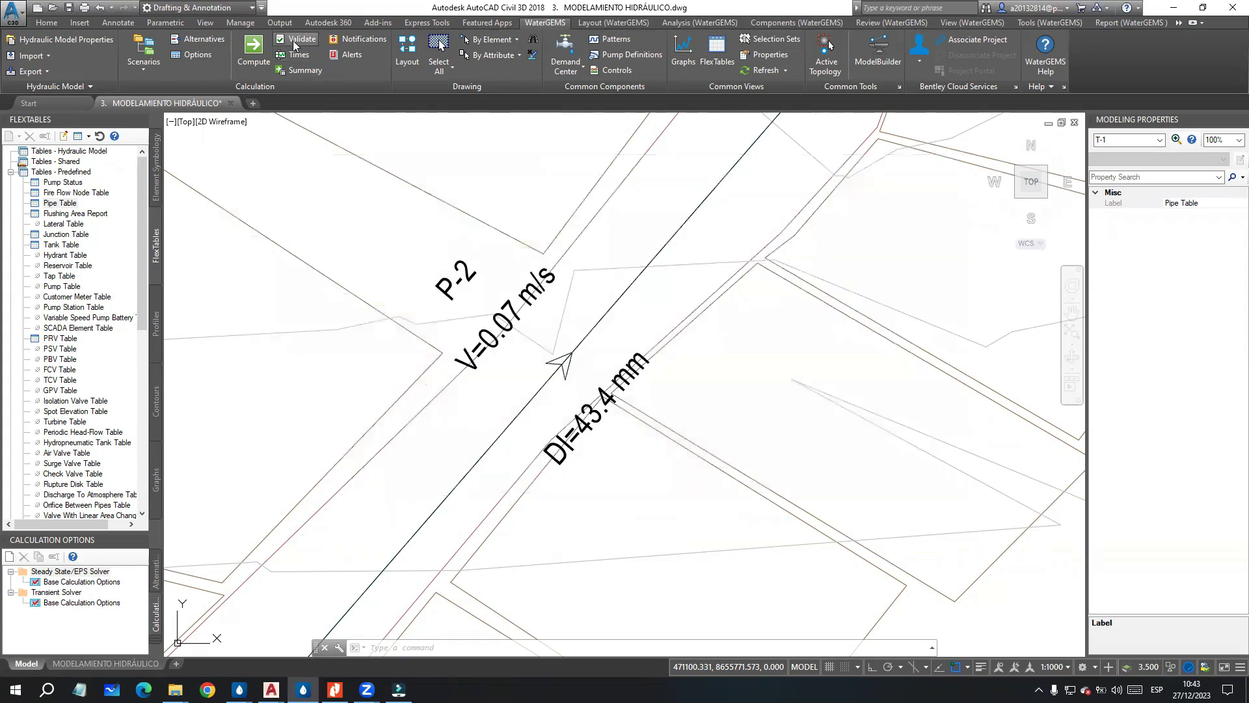
Step: Recompute the hydraulic model, close the calculation summary and check the velocity annotation on pipe P-2
left_click(254, 52)
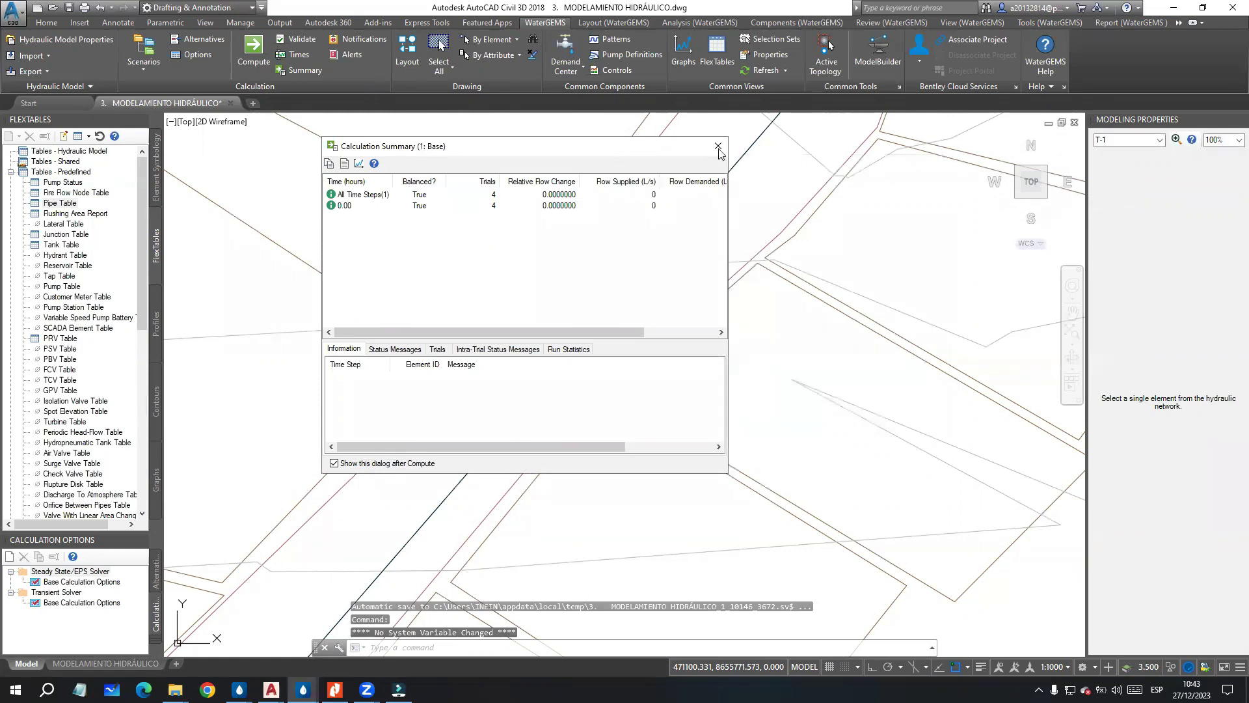
left_click(718, 146)
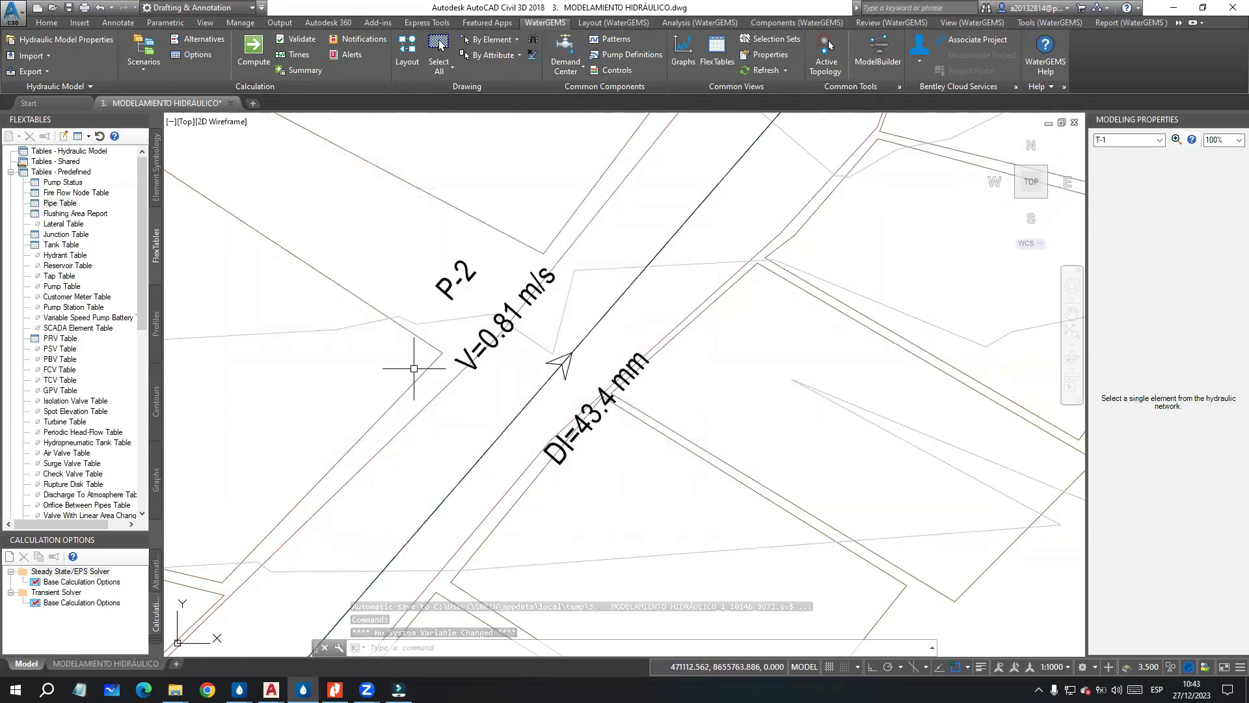
scroll(485, 354, "up", 2)
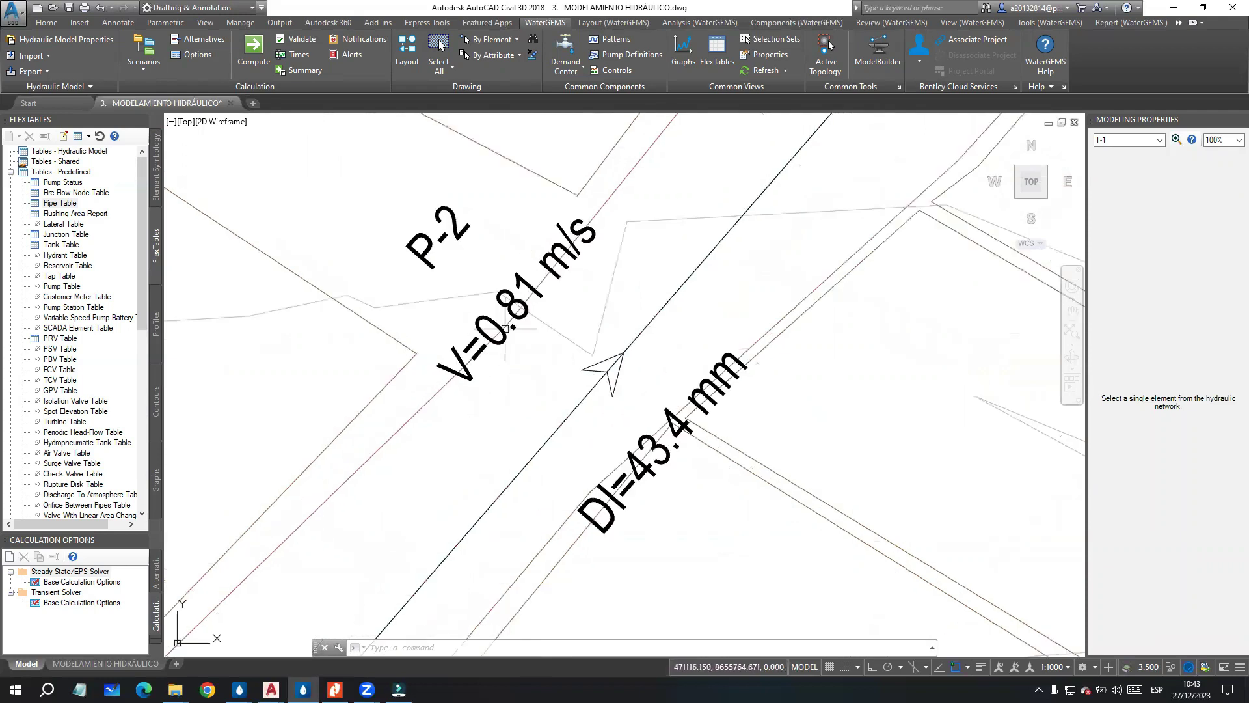
mouse_move(552, 292)
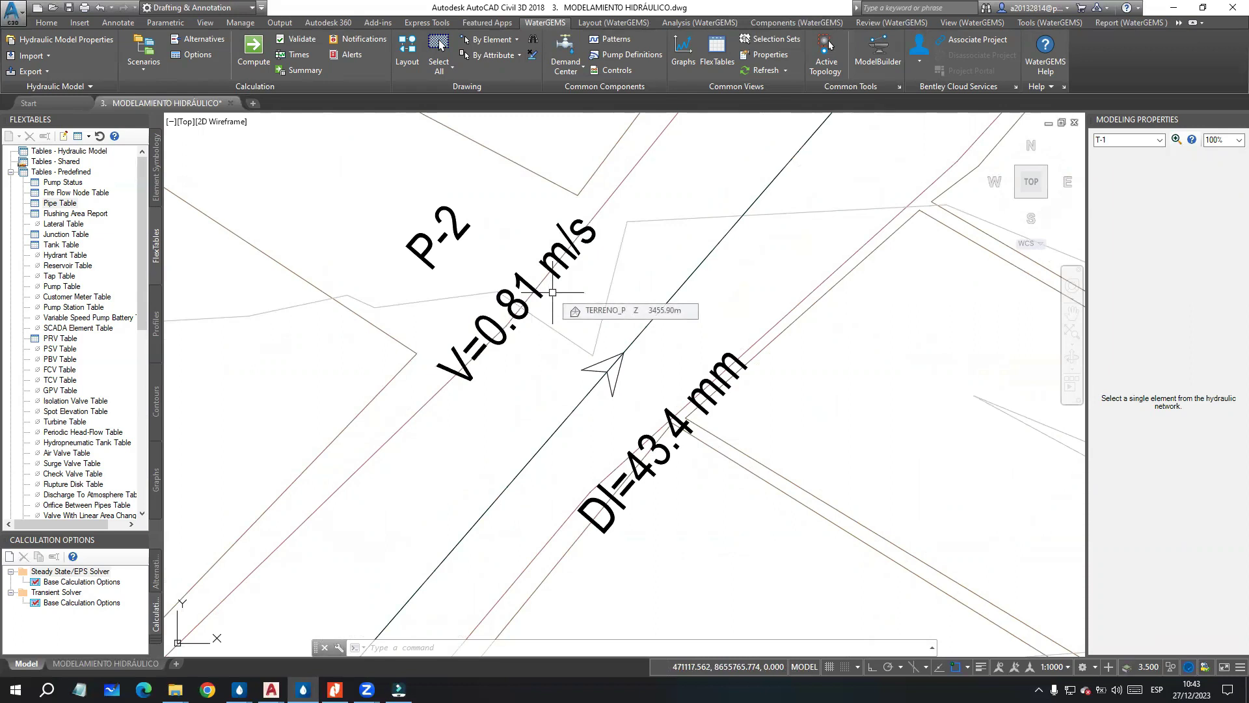
Step: Review the recomputed pressure annotations at junctions J-1, J-2 and J-3 and the velocity on pipe P-4
scroll(562, 326, "down", 2)
scroll(566, 340, "down", 2)
scroll(618, 315, "down", 3)
scroll(538, 344, "up", 5)
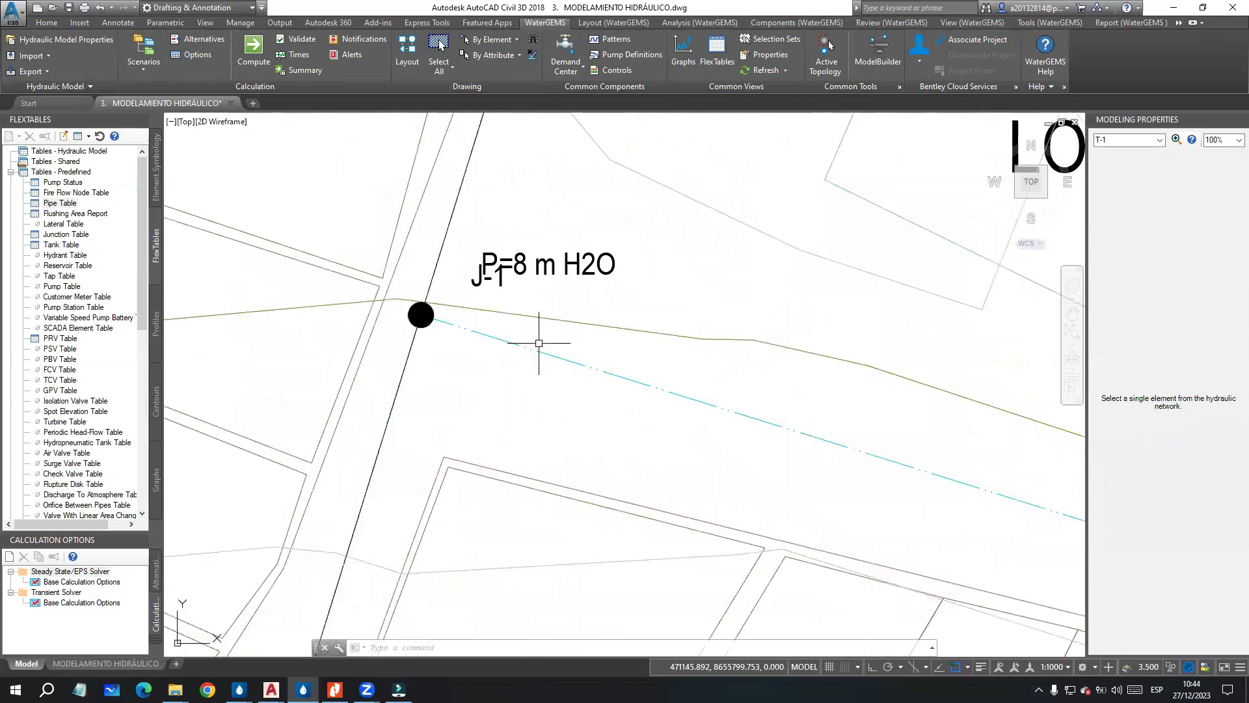
scroll(538, 242, "up", 3)
scroll(539, 264, "down", 7)
middle_click_drag(539, 263, 590, 428)
middle_click_drag(608, 274, 590, 434)
scroll(595, 205, "up", 5)
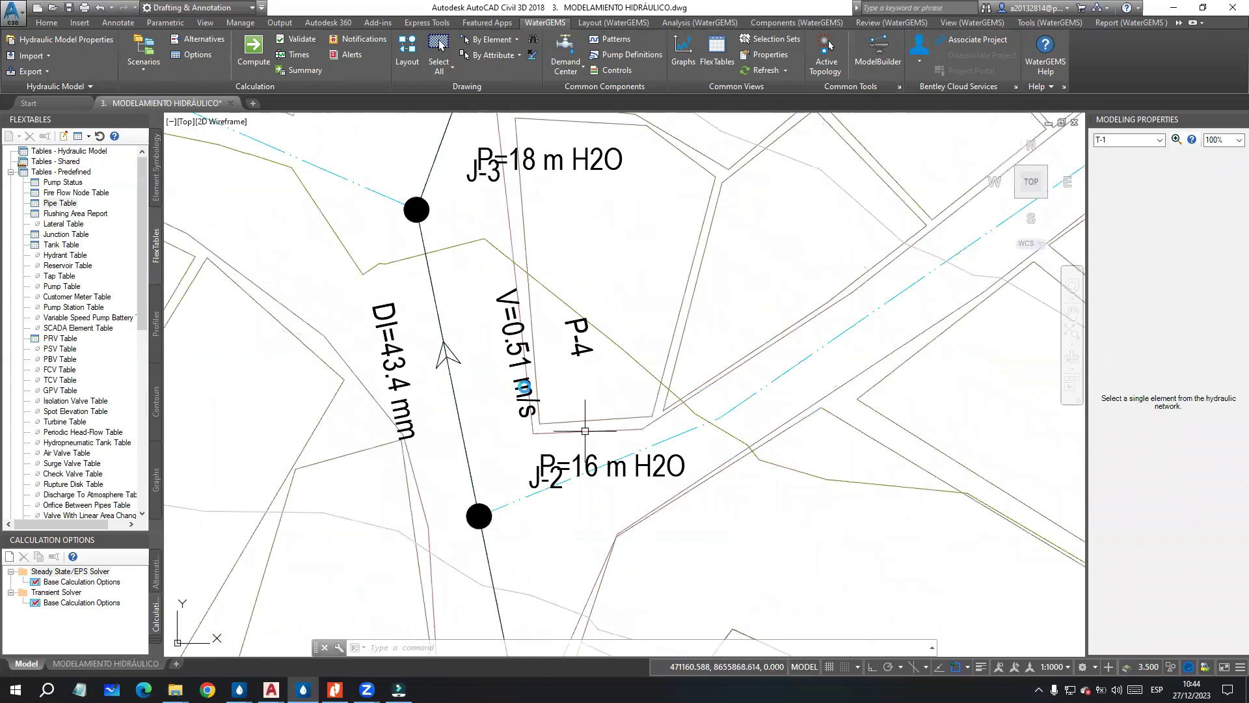
middle_click_drag(514, 168, 526, 384)
scroll(527, 384, "down", 6)
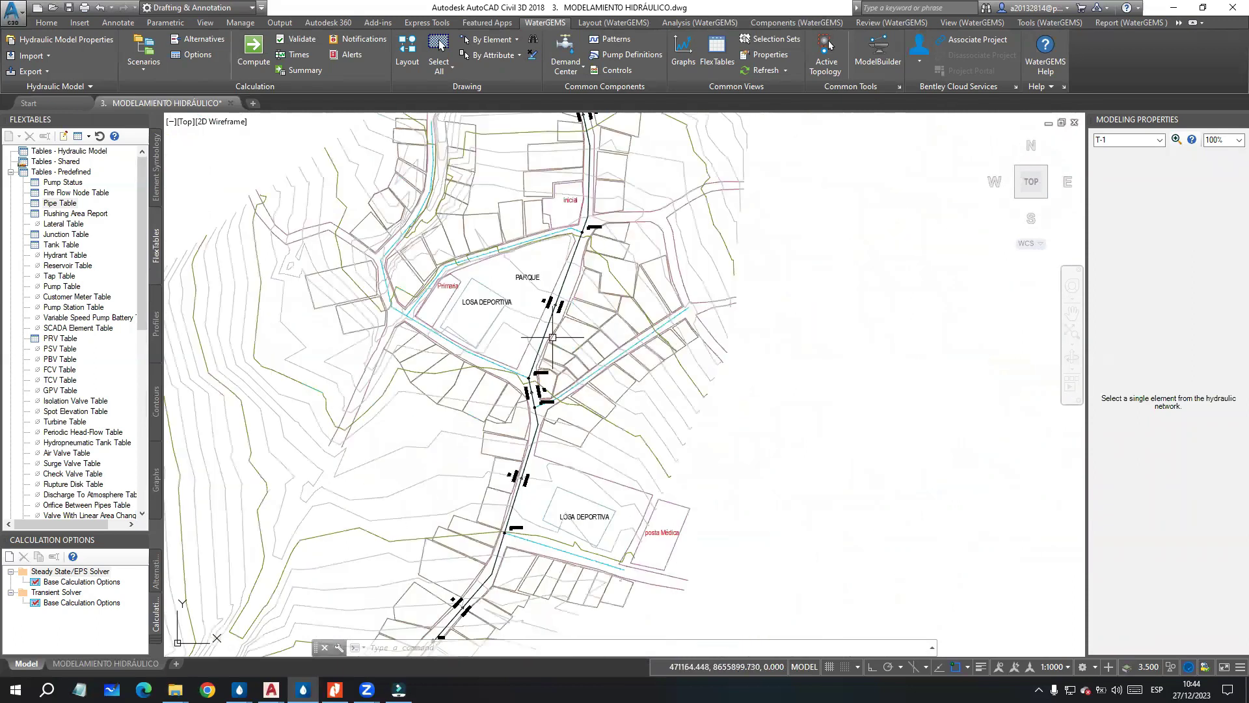
Step: Examine the diameter, velocity and pressure annotations along the northern main, from PRV-2 and pipe P-6 to pipe P-7 and junction J-5
scroll(552, 337, "up", 4)
middle_click_drag(552, 337, 520, 465)
middle_click_drag(589, 162, 603, 611)
middle_click_drag(602, 278, 611, 513)
middle_click_drag(532, 311, 596, 423)
scroll(597, 422, "down", 3)
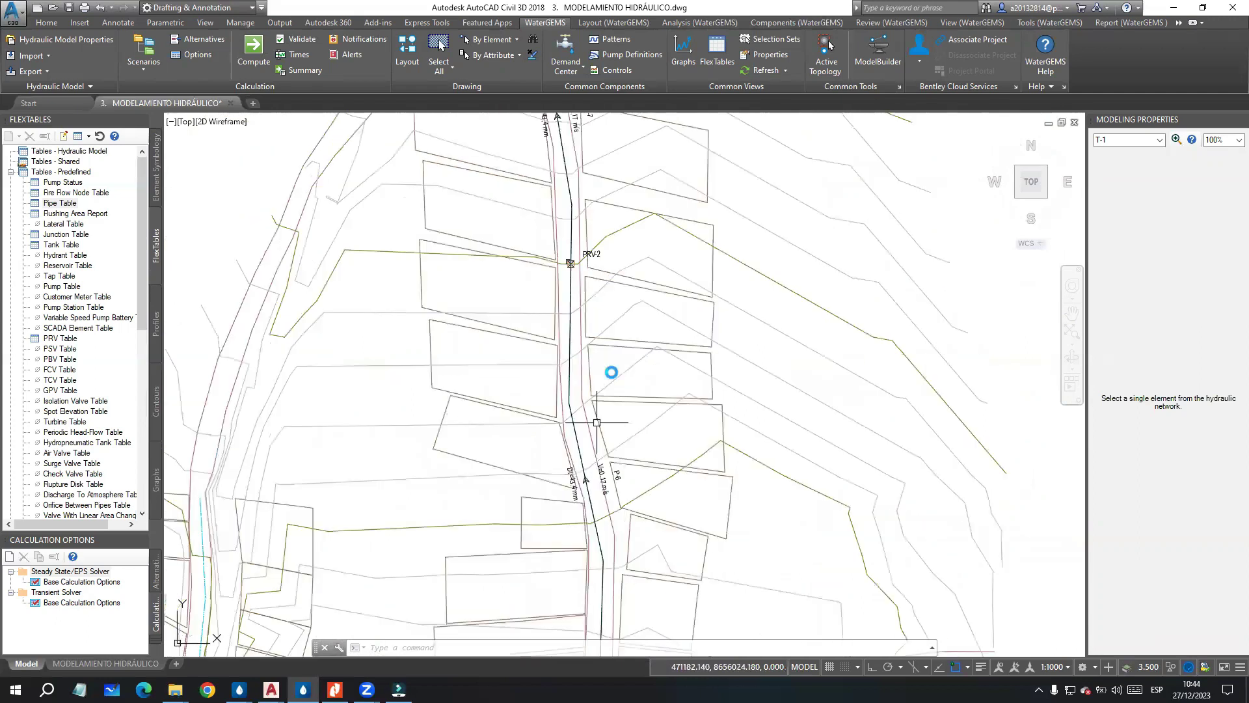
middle_click_drag(589, 273, 585, 423)
scroll(584, 182, "up", 3)
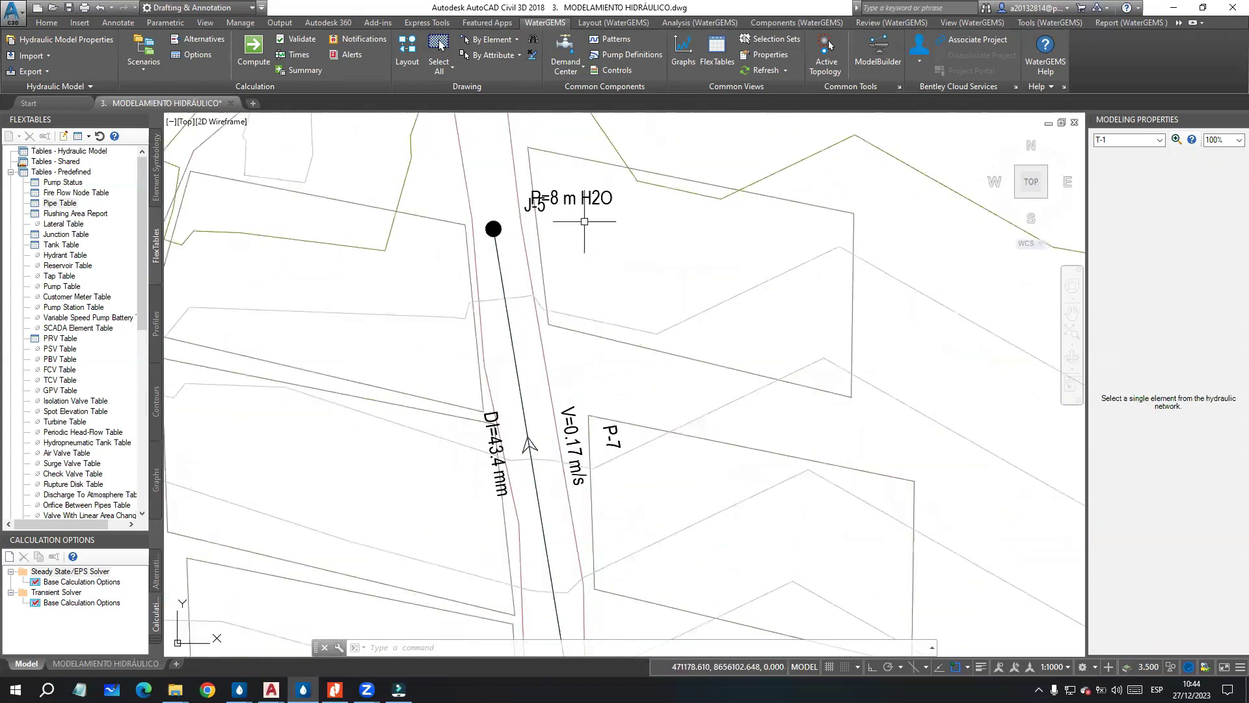
scroll(584, 221, "up", 2)
scroll(557, 279, "down", 3)
Step: Look over the whole annotated network in model space, from the tank in the southwest to the northern end of the main
scroll(555, 274, "down", 5)
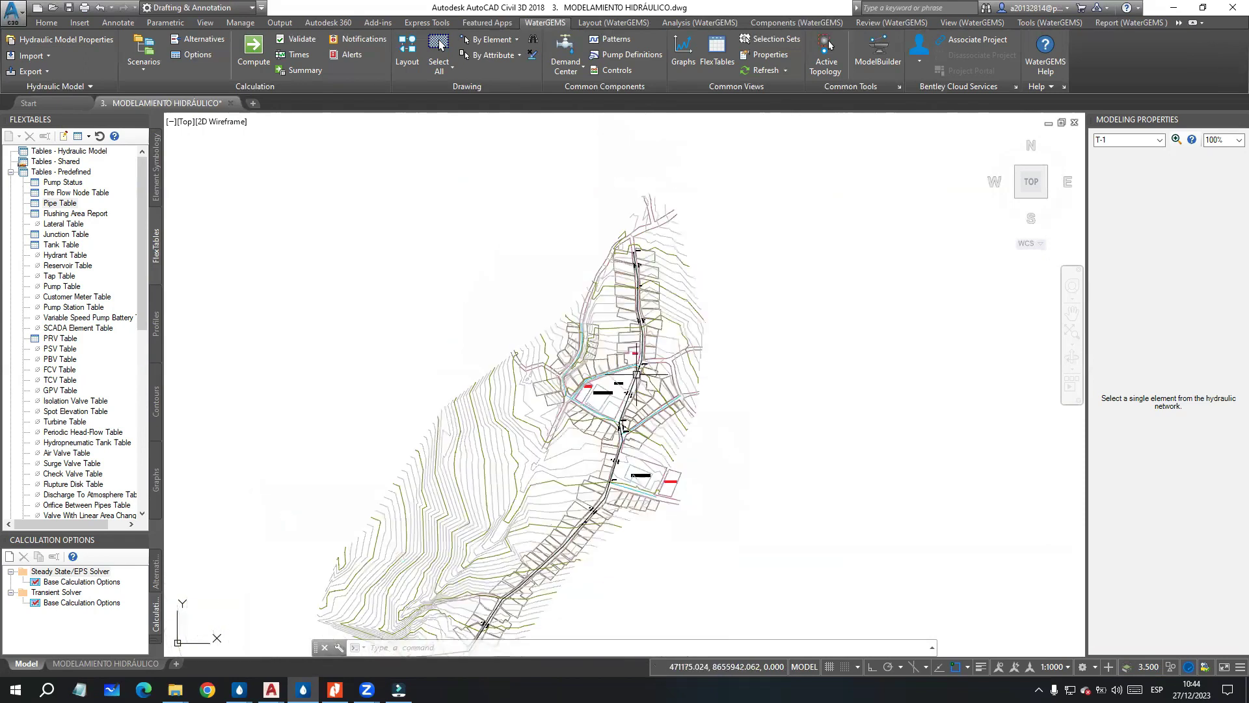
middle_click_drag(636, 374, 669, 256)
scroll(555, 493, "up", 2)
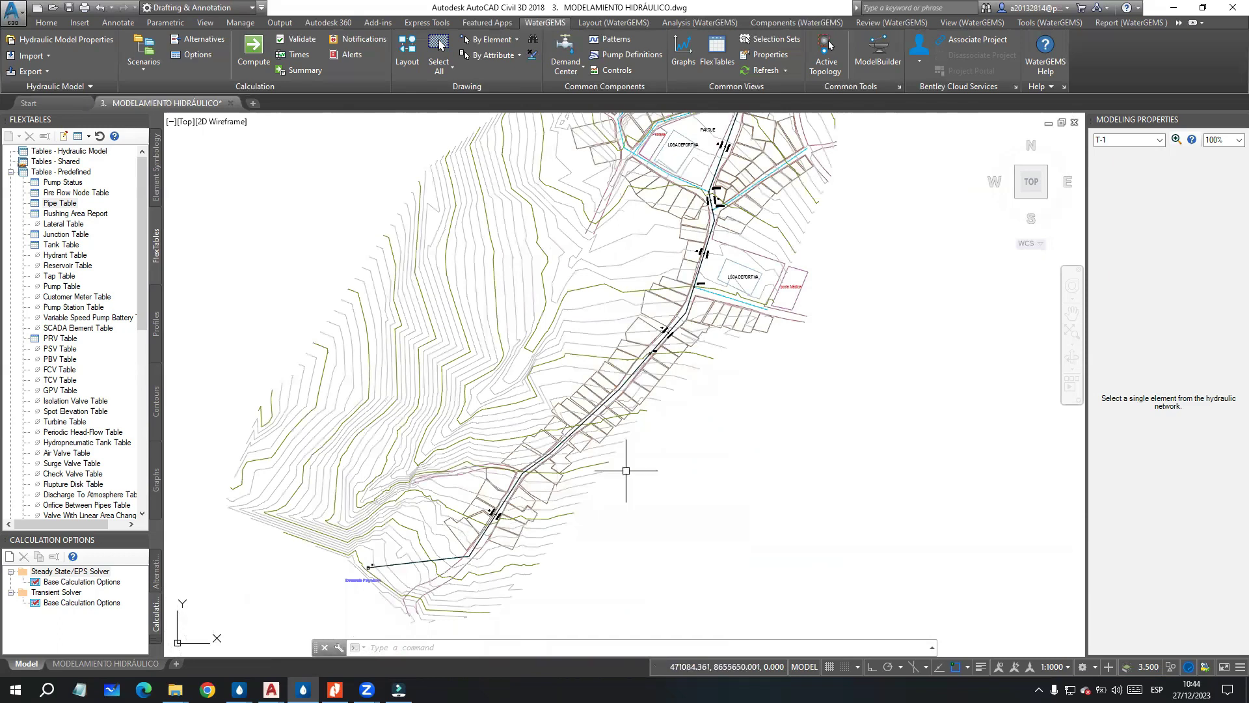
middle_click_drag(699, 334, 666, 384)
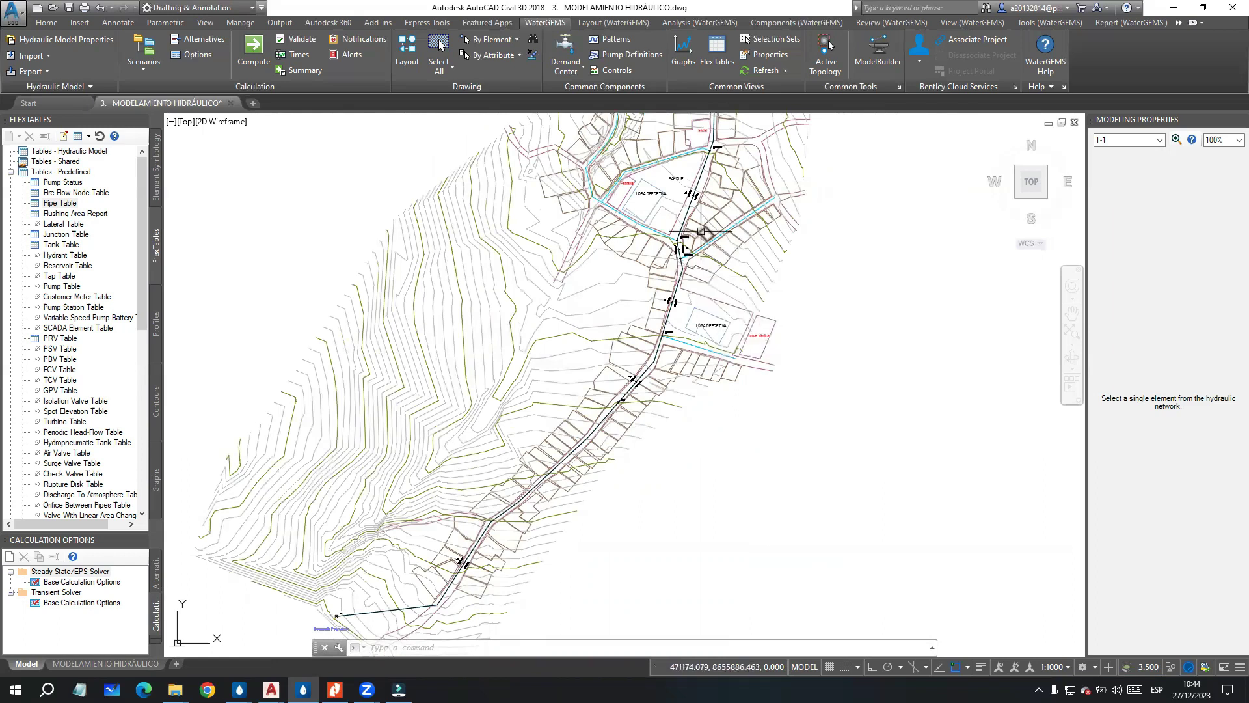
middle_click_drag(704, 233, 698, 248)
scroll(698, 248, "down", 3)
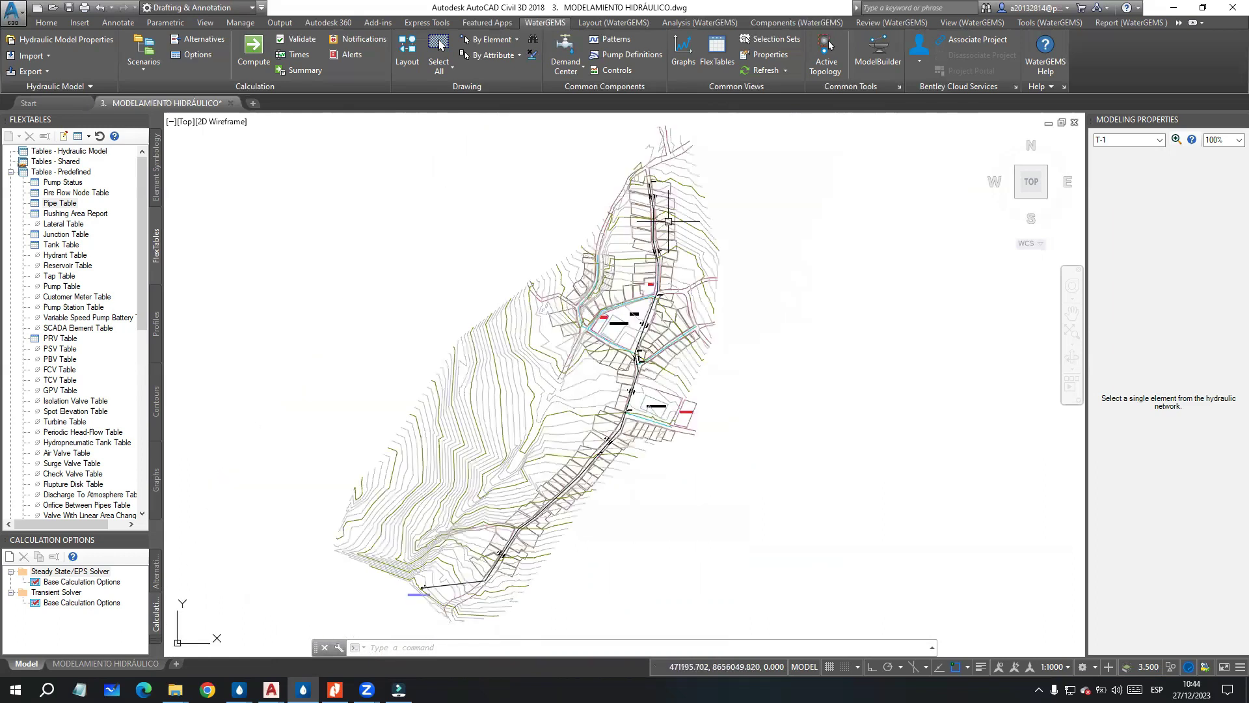
scroll(668, 221, "up", 5)
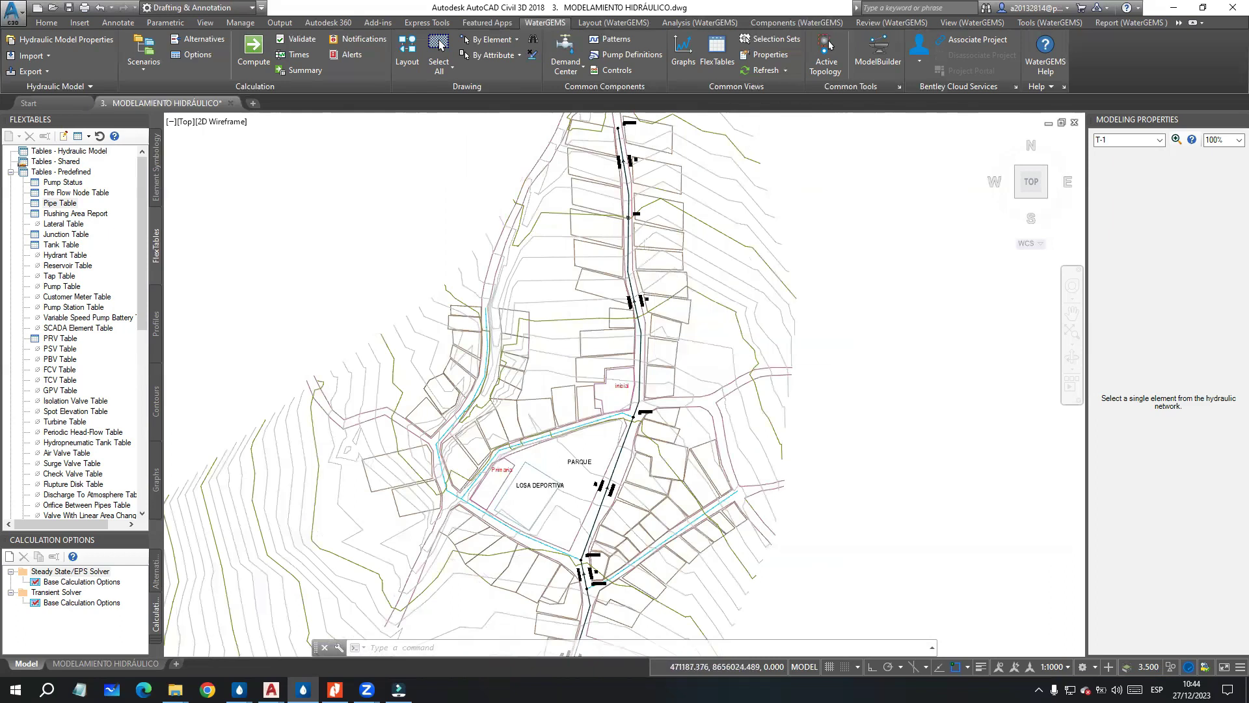
scroll(644, 263, "down", 5)
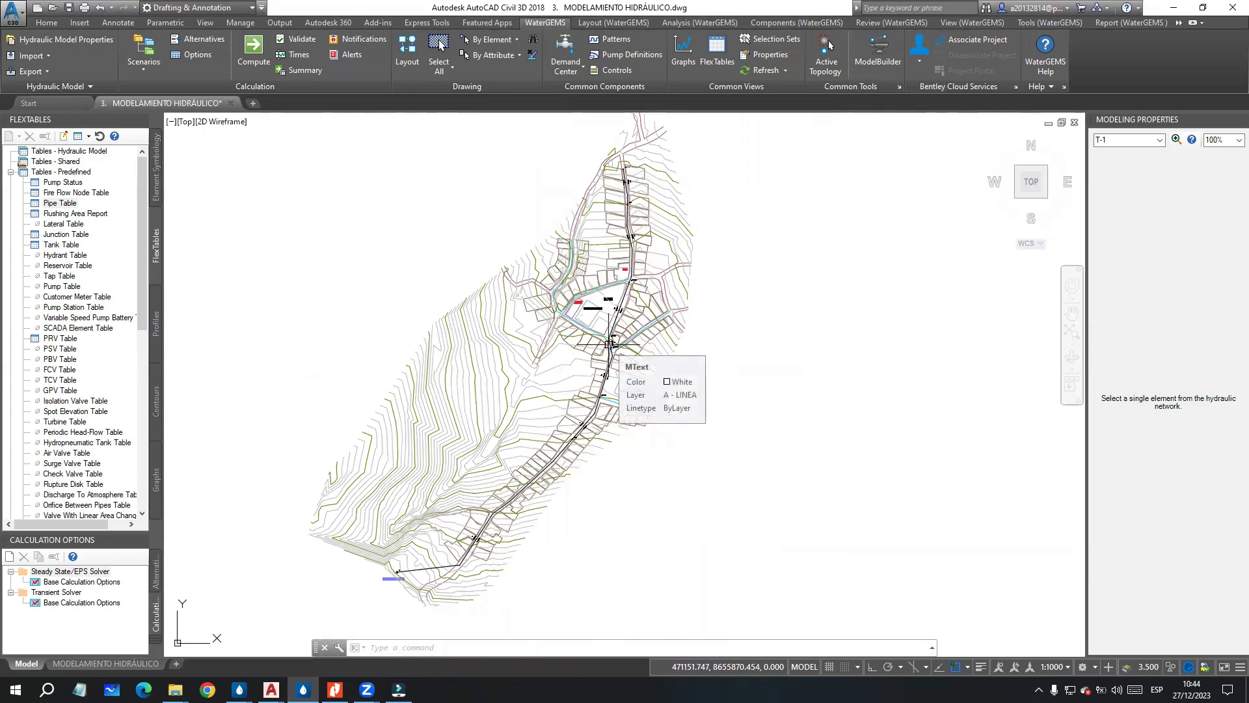
middle_click_drag(612, 303, 607, 322)
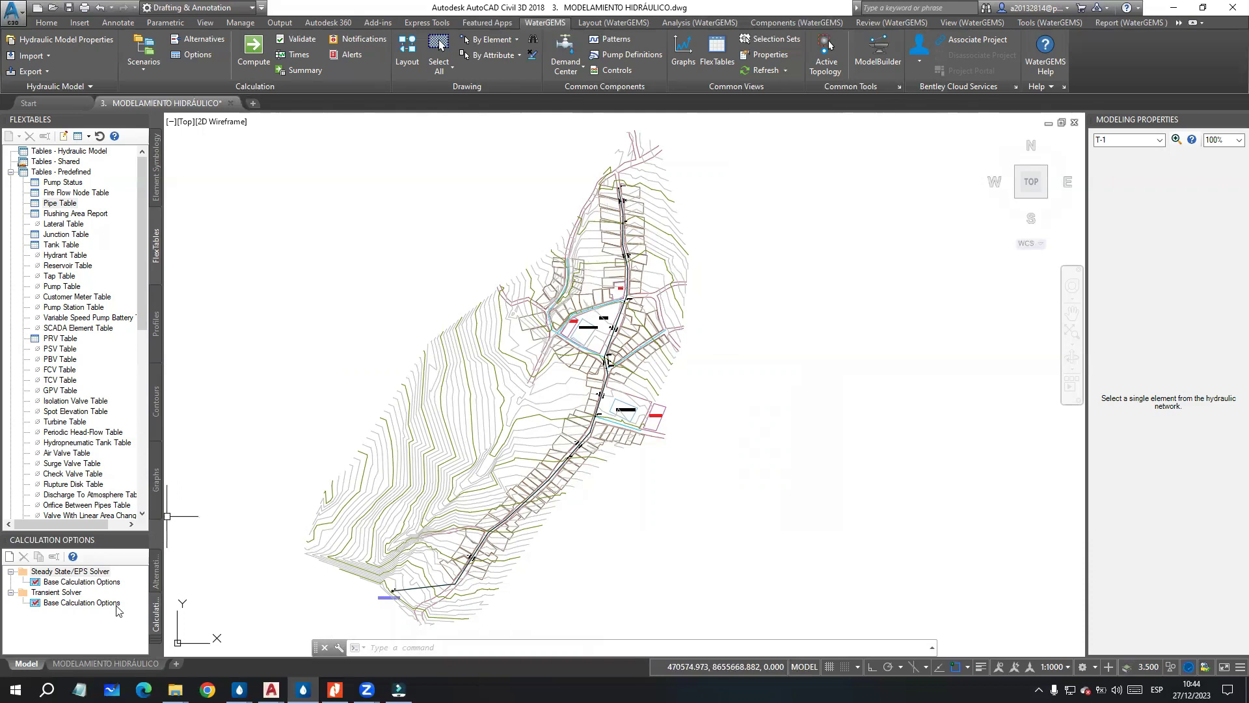
Step: Open the MODELAMIENTO HIDRÁULICO layout and inspect its coordinate grid, north arrow, scale bar, drawing title and title block
left_click(99, 662)
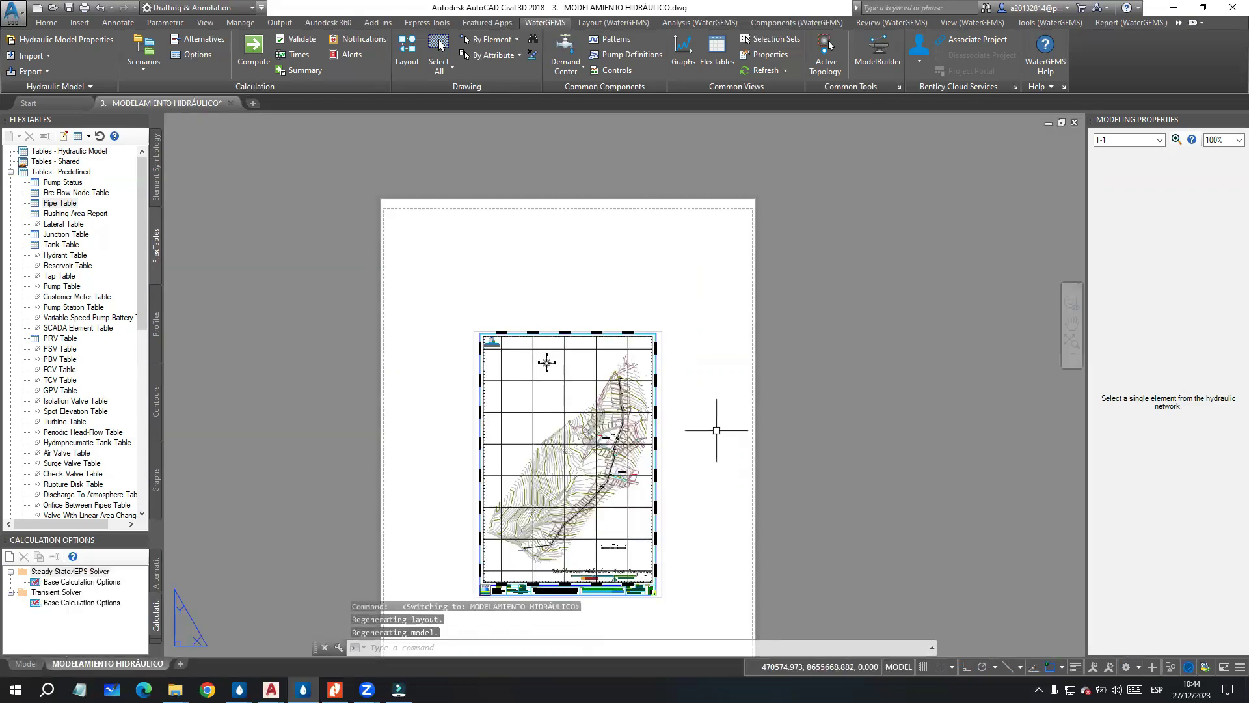
middle_click_drag(647, 474, 667, 348)
scroll(652, 417, "up", 1)
scroll(523, 161, "up", 1)
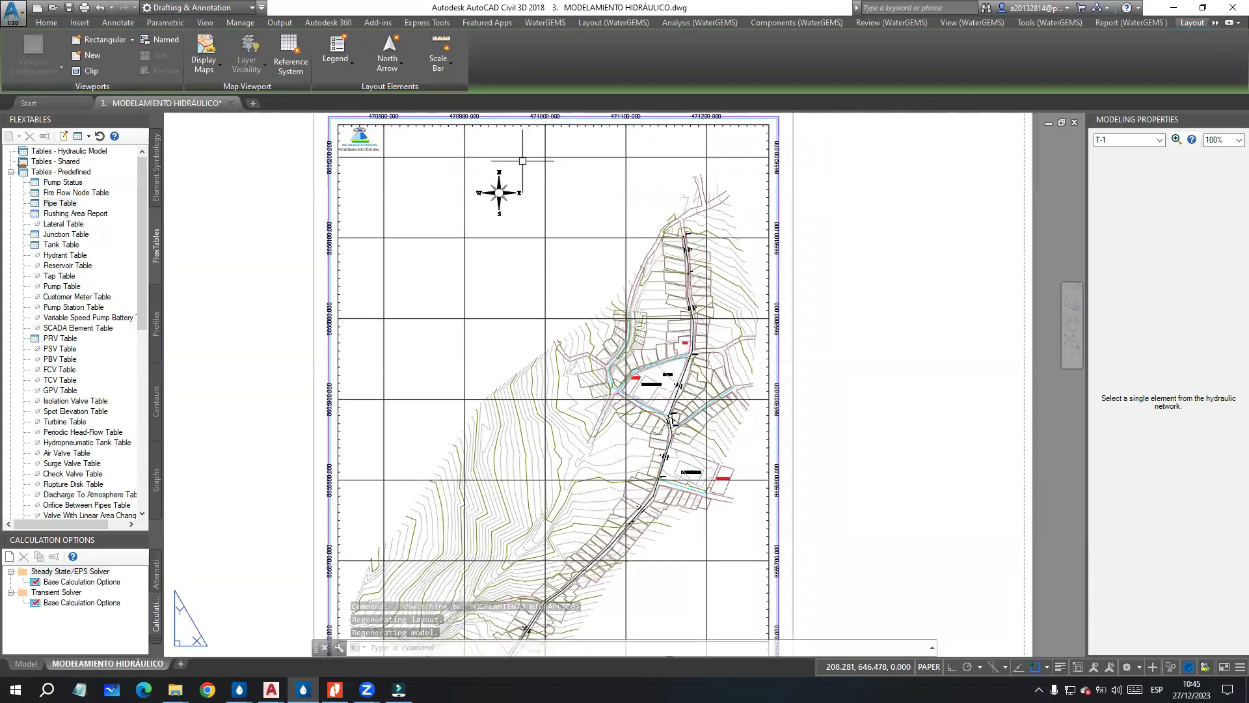
middle_click_drag(523, 160, 507, 215)
scroll(506, 215, "up", 1)
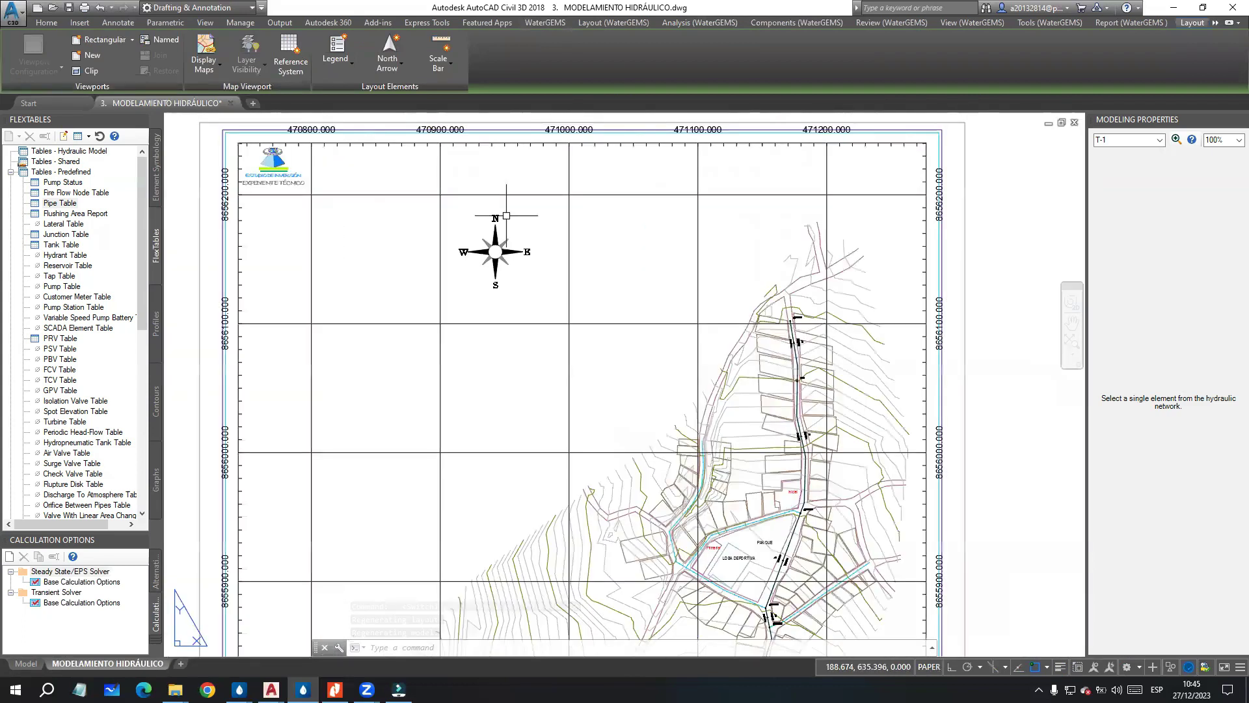
scroll(506, 215, "down", 2)
scroll(542, 207, "up", 6)
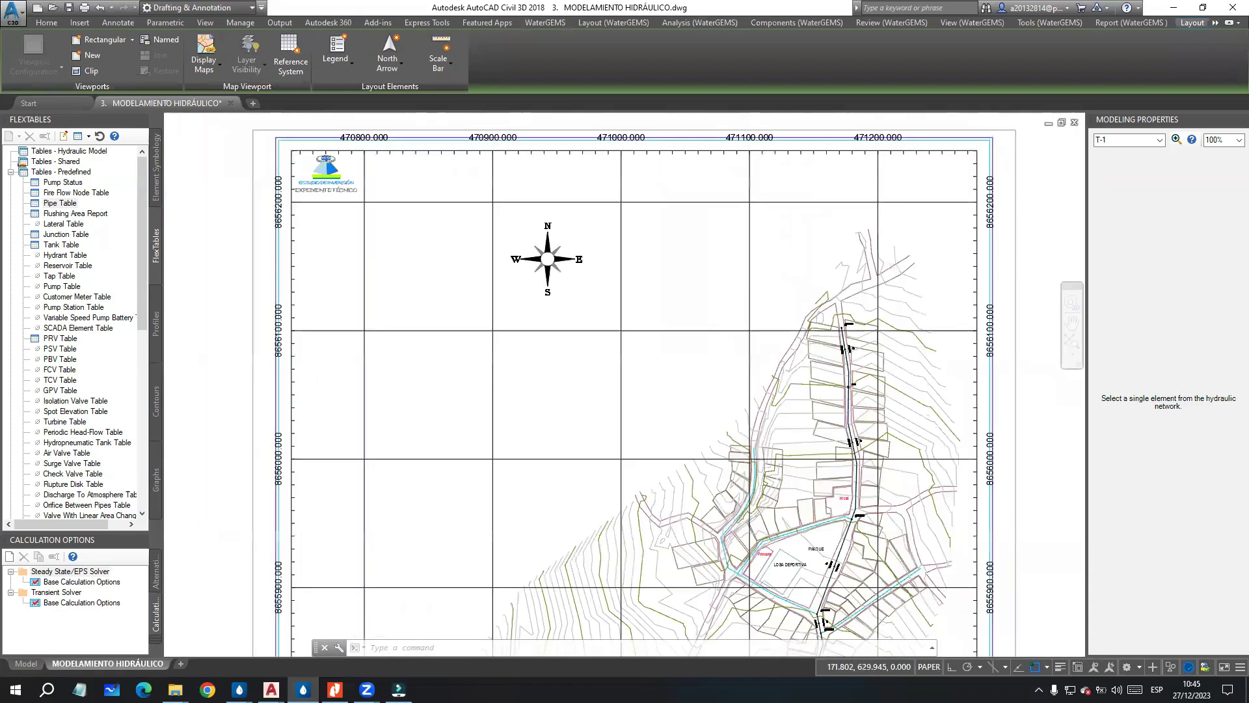
scroll(546, 162, "down", 6)
scroll(618, 430, "up", 2)
scroll(660, 419, "up", 2)
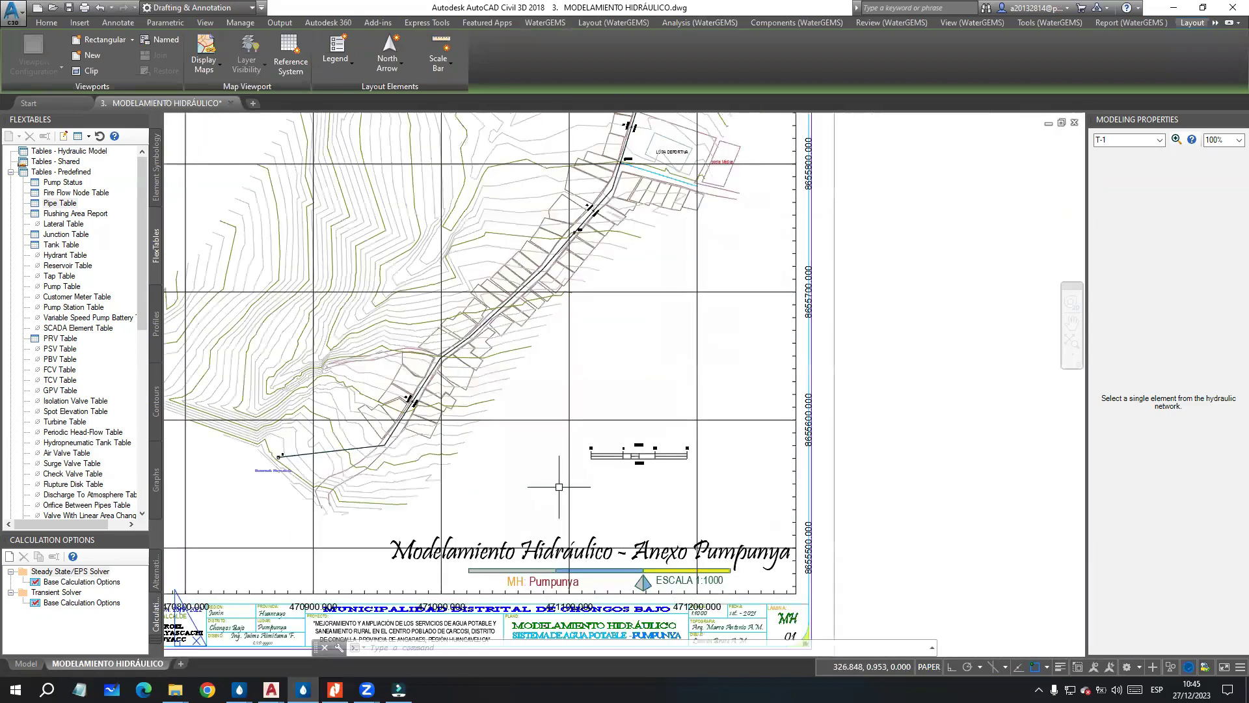
middle_click_drag(667, 478, 728, 466)
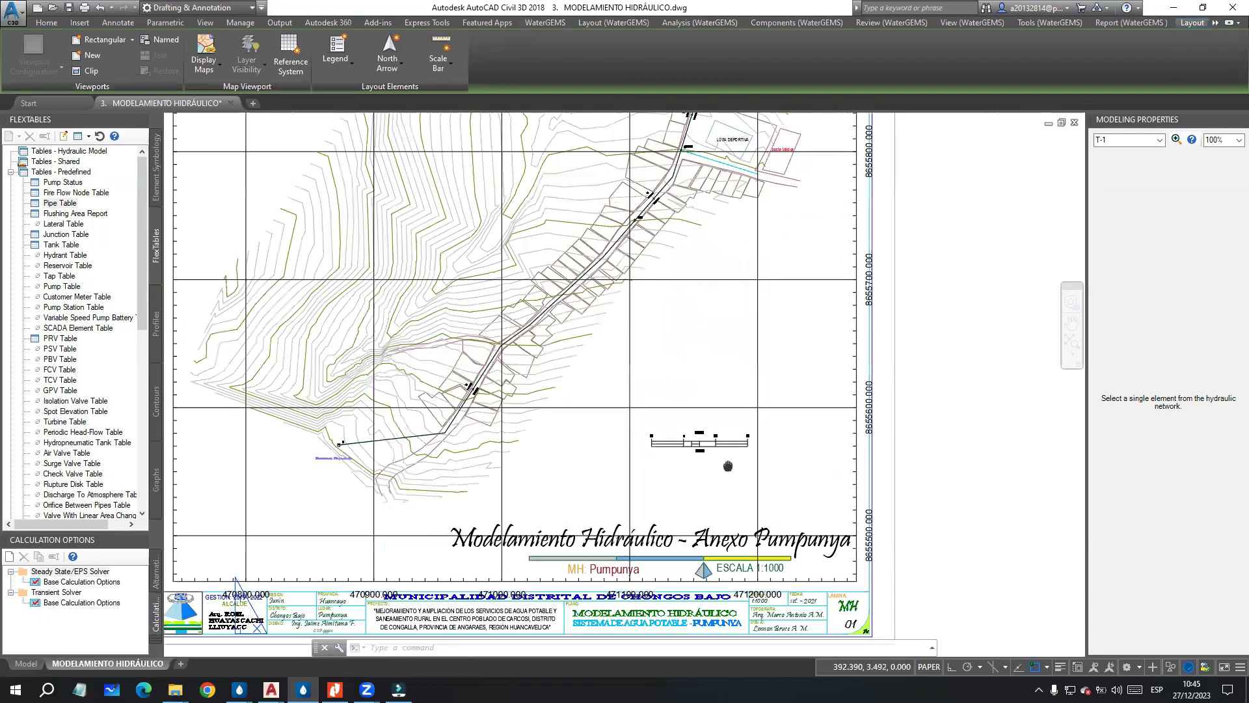
scroll(616, 130, "down", 6)
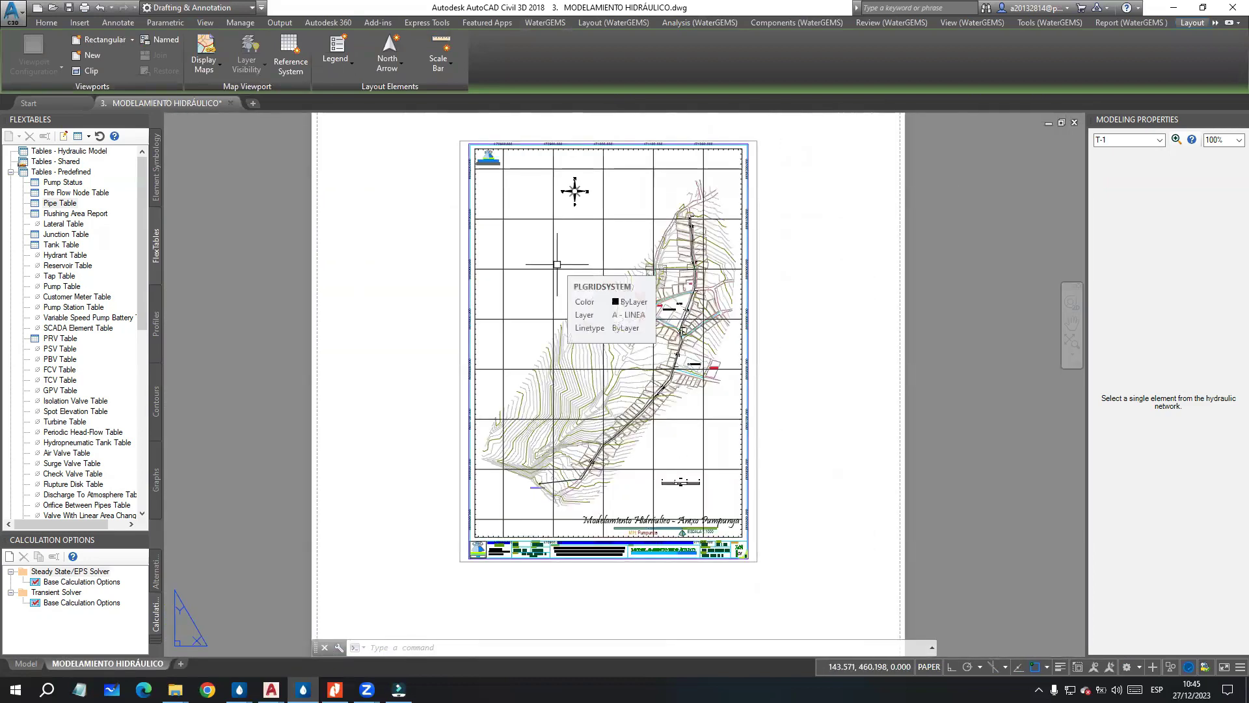
Step: Examine the annotated network around the park and sports courts on the layout sheet, and view the complete sheet
scroll(686, 337, "up", 2)
scroll(685, 336, "up", 4)
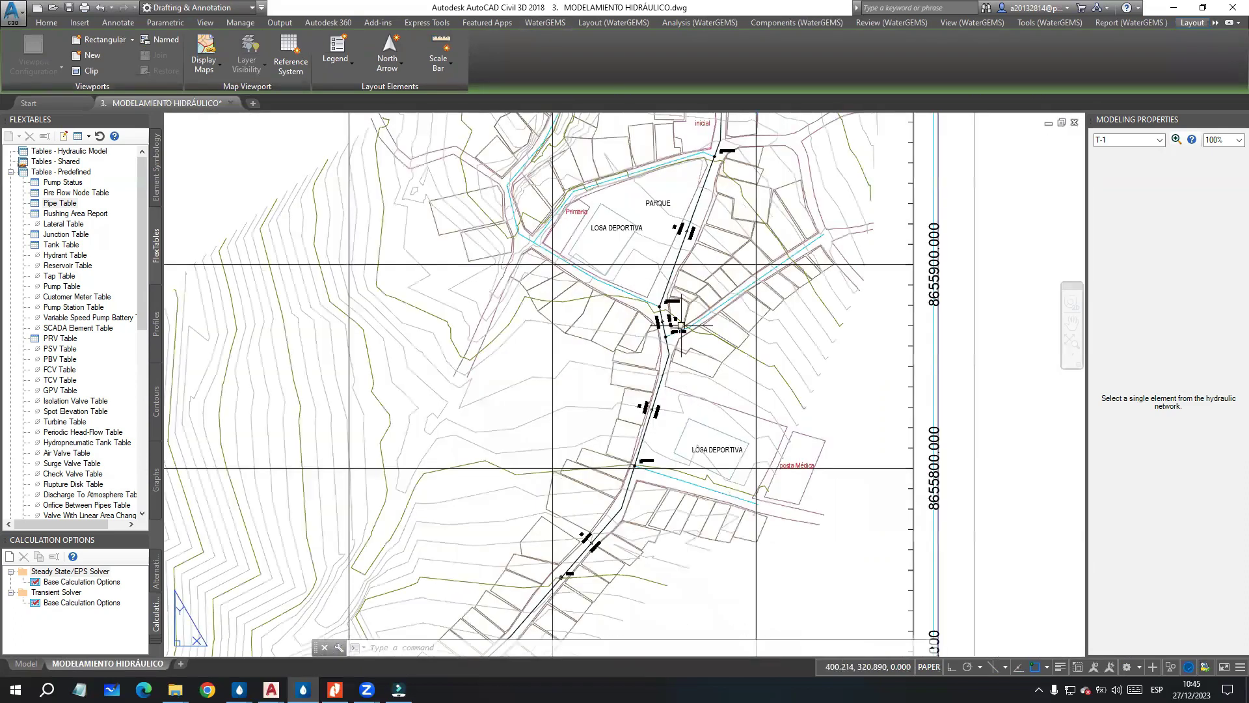
scroll(681, 325, "up", 4)
scroll(631, 310, "down", 10)
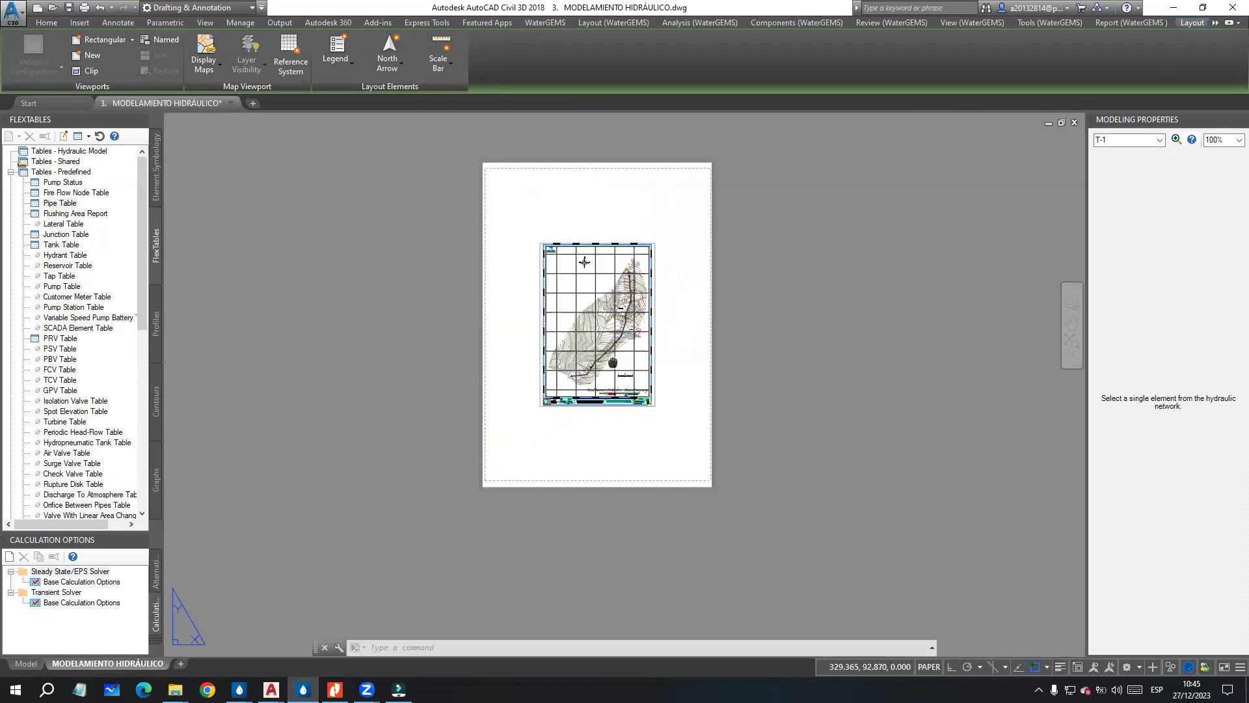
scroll(562, 151, "up", 2)
scroll(562, 151, "down", 2)
middle_click_drag(615, 363, 609, 470)
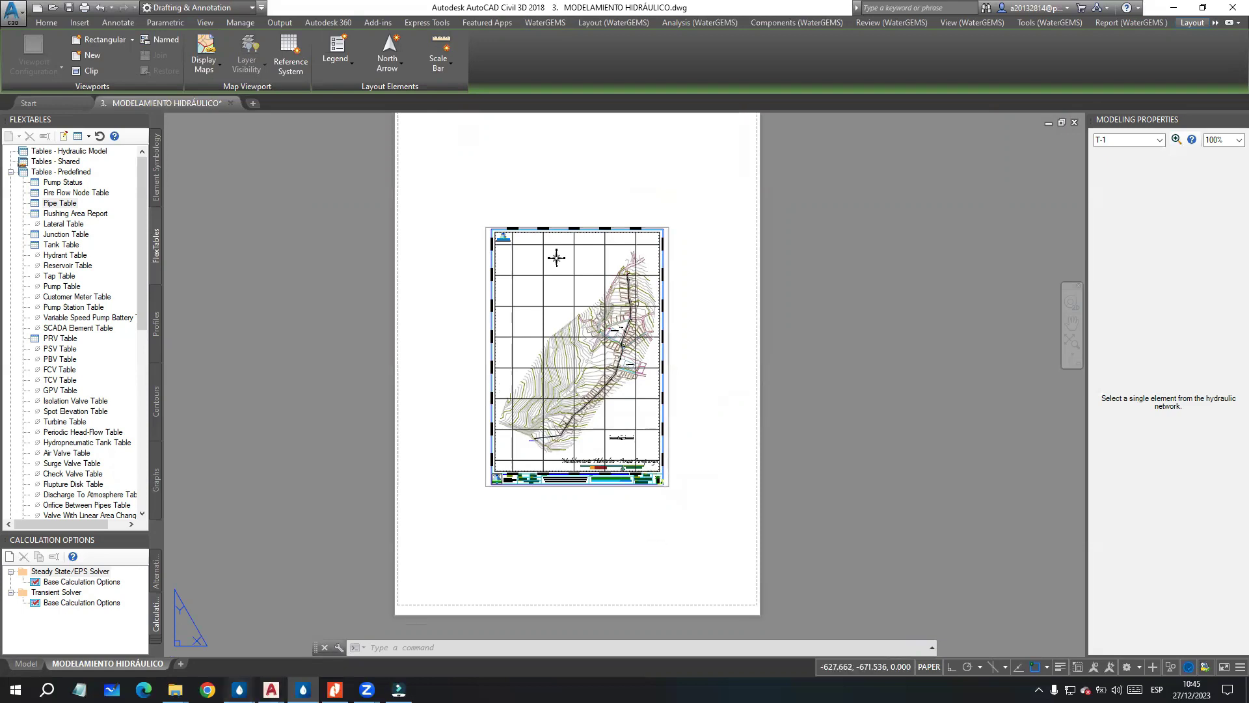
Step: Switch to WaterGEMS CONNECT to view the MODELO_01.wtg network, and return to model space of the Civil 3D drawing
mouse_move(239, 688)
left_click(192, 653)
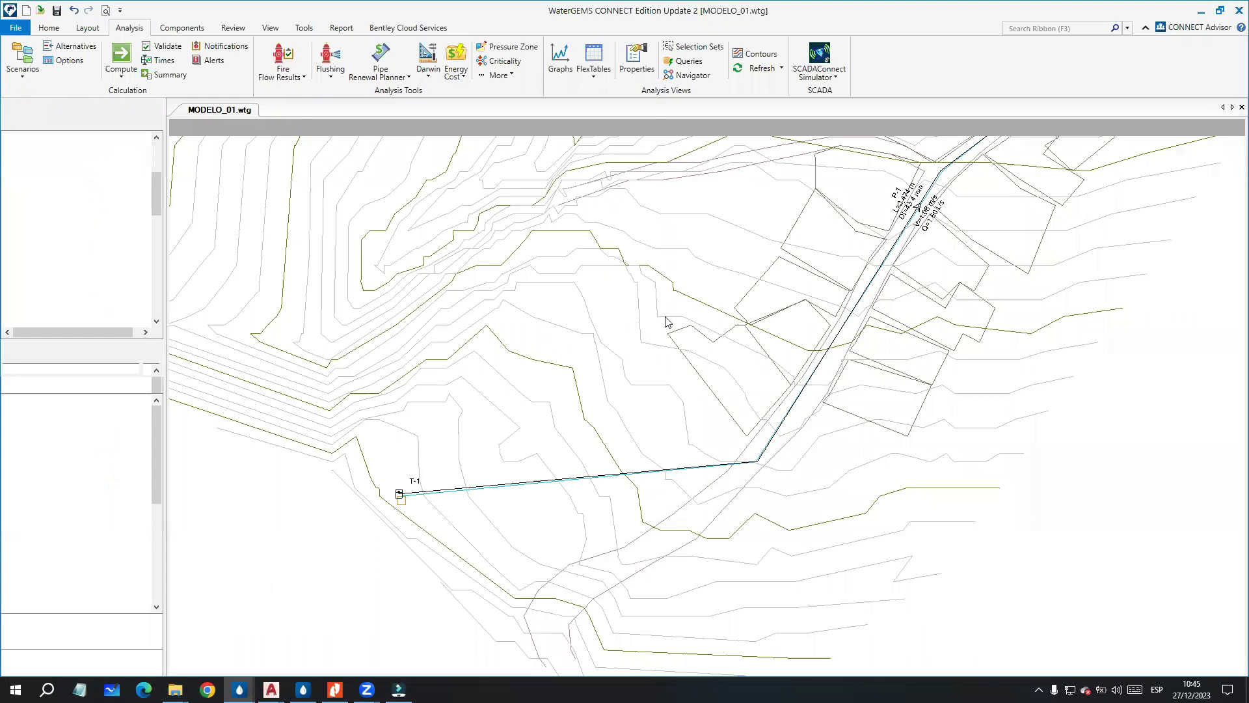
left_click(303, 688)
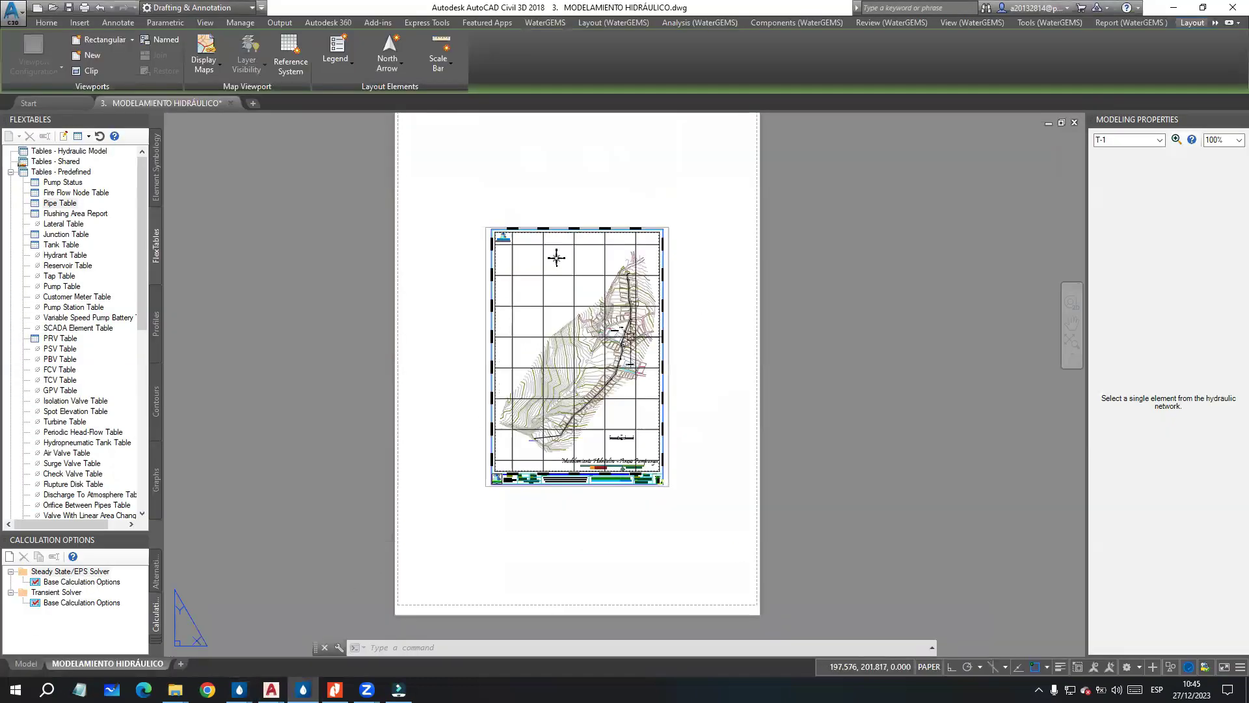
mouse_move(239, 689)
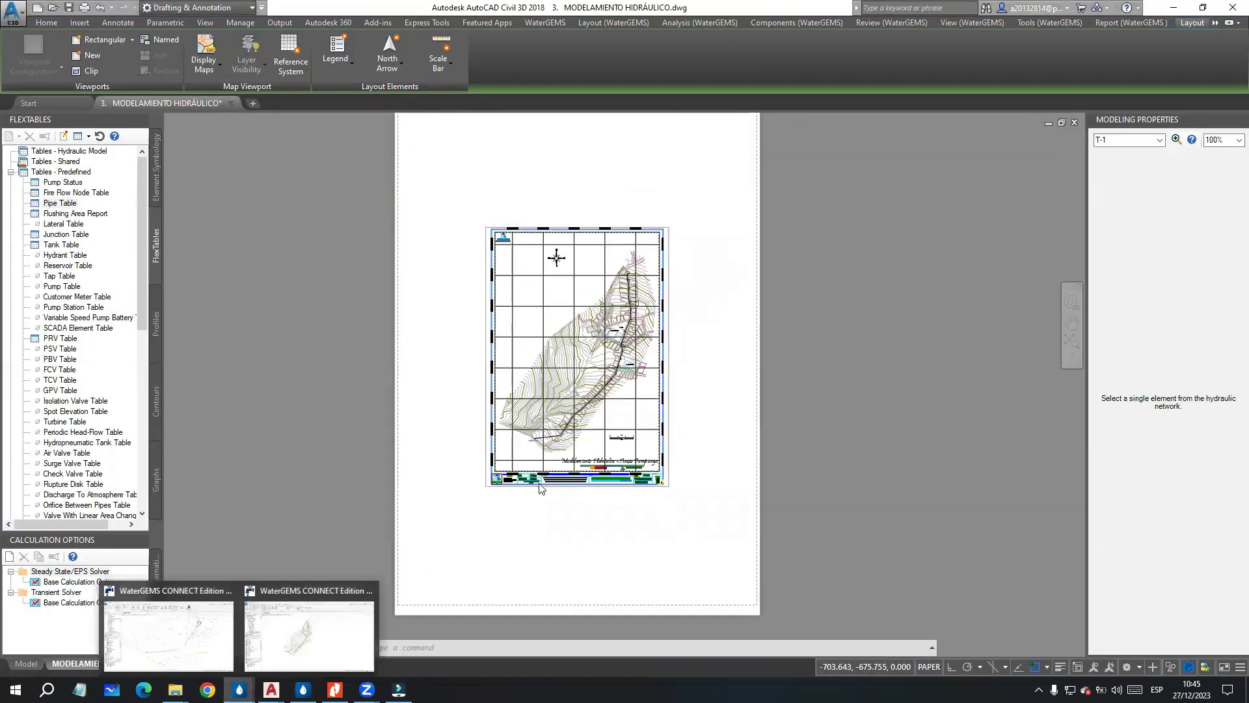
left_click(196, 635)
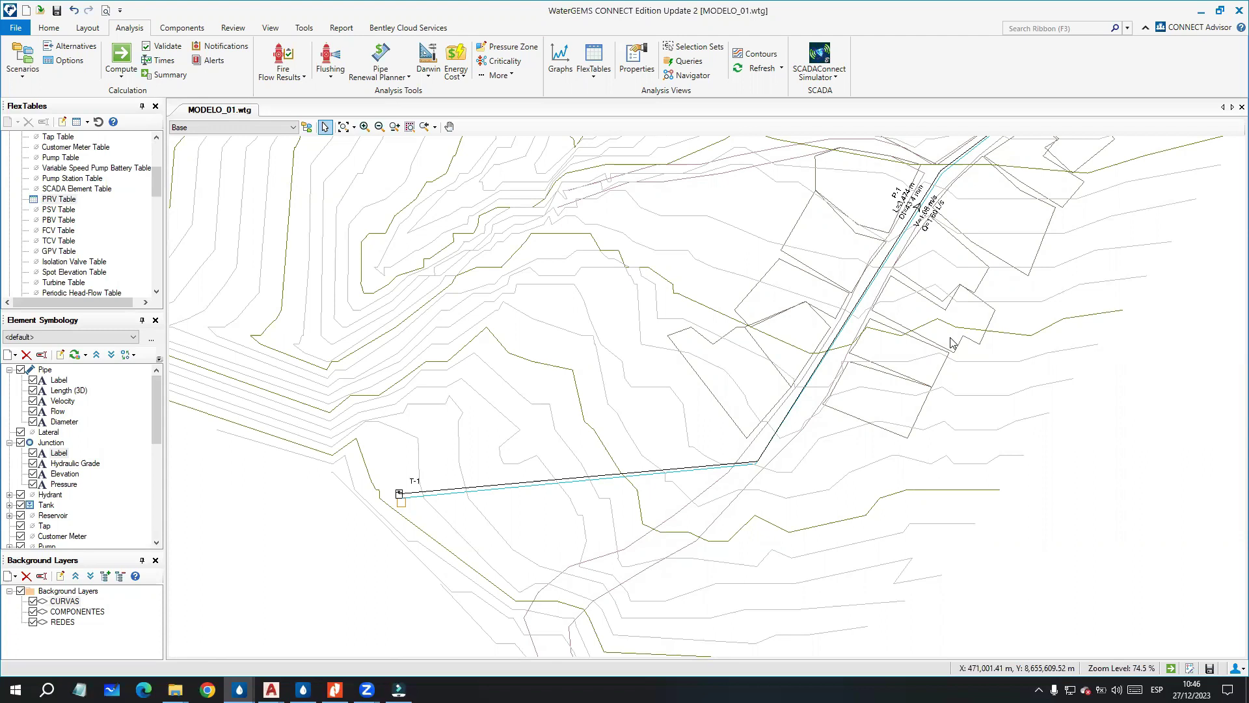
left_click(272, 689)
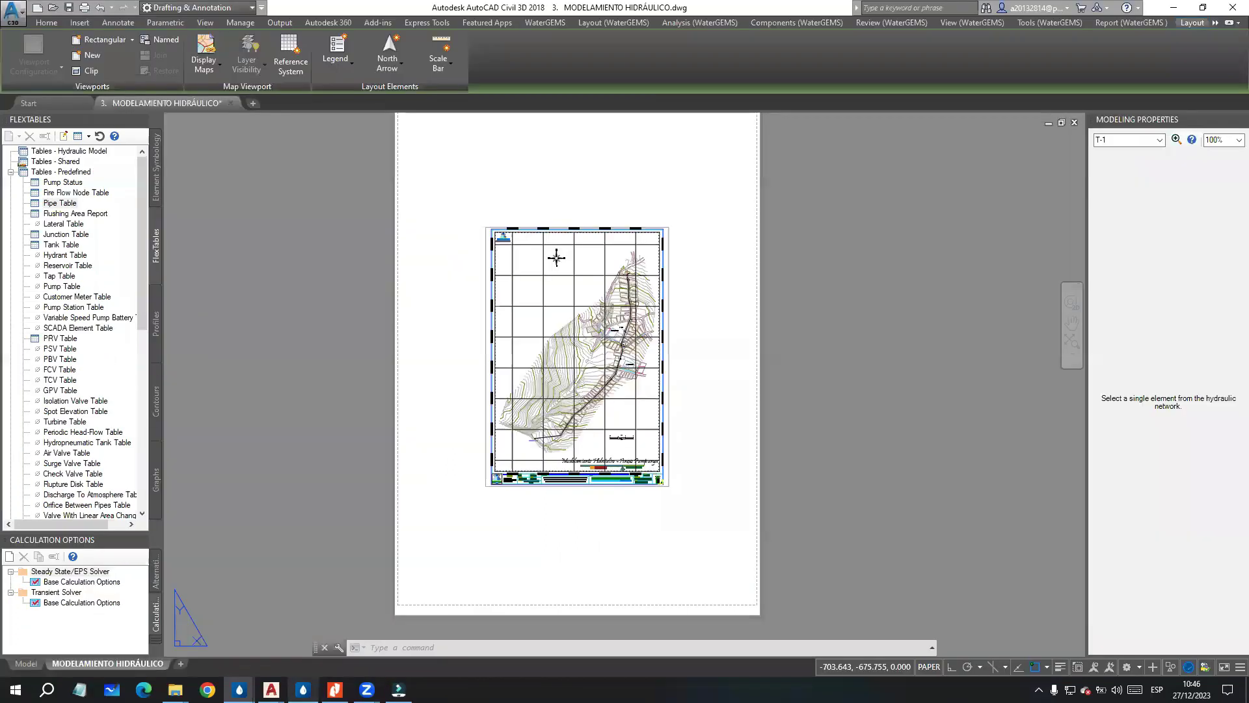
left_click(26, 663)
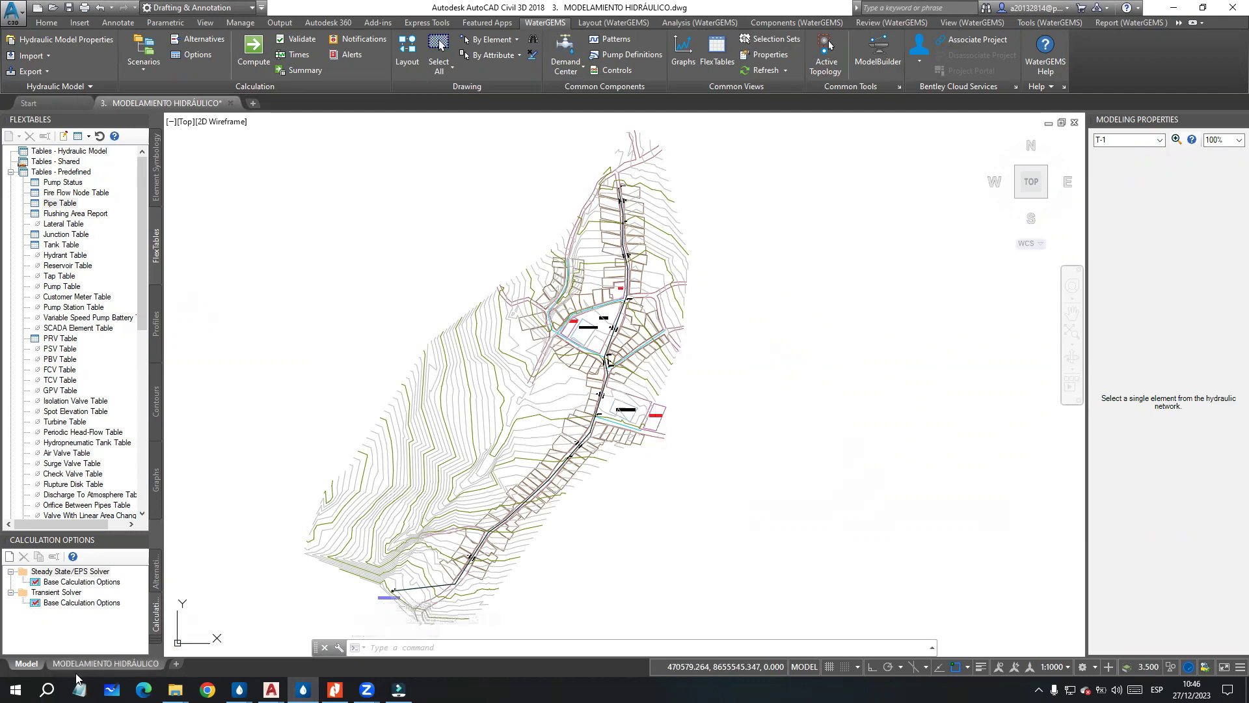
Step: View the MODELAMIENTO HIDRÁULICO layout sheet, and return to model space to highlight the TERRENO_P surface
left_click(106, 663)
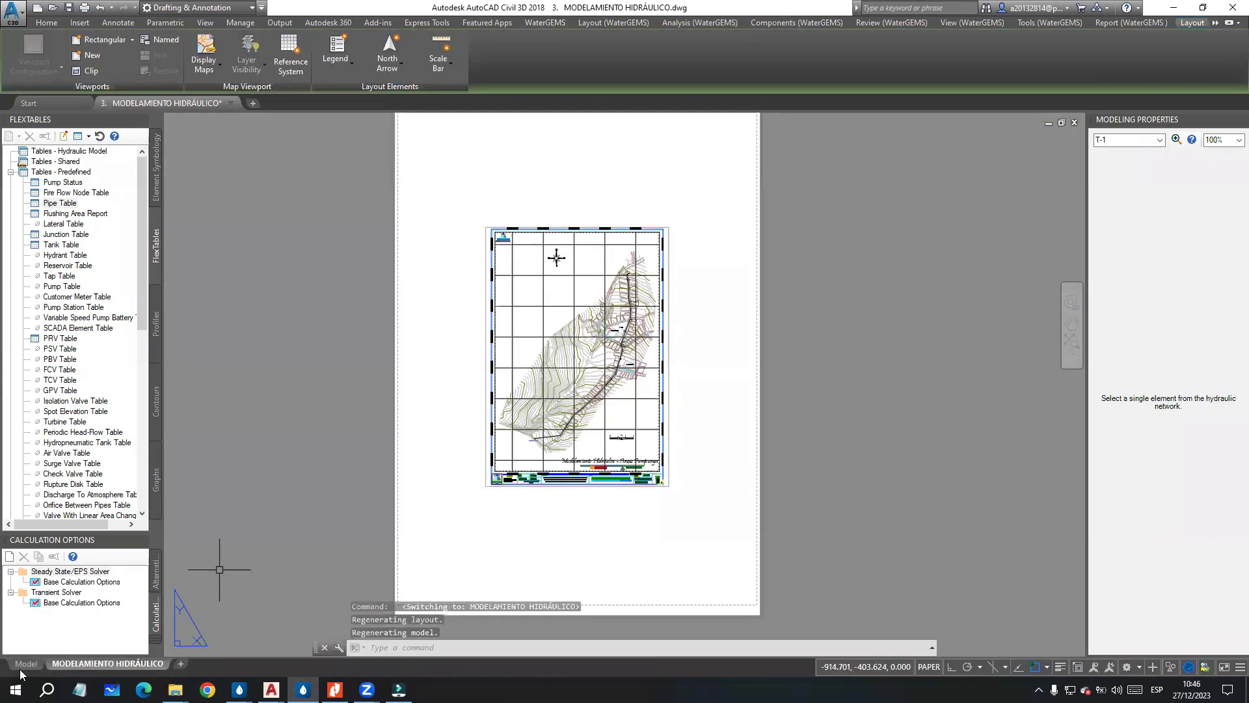
left_click(26, 663)
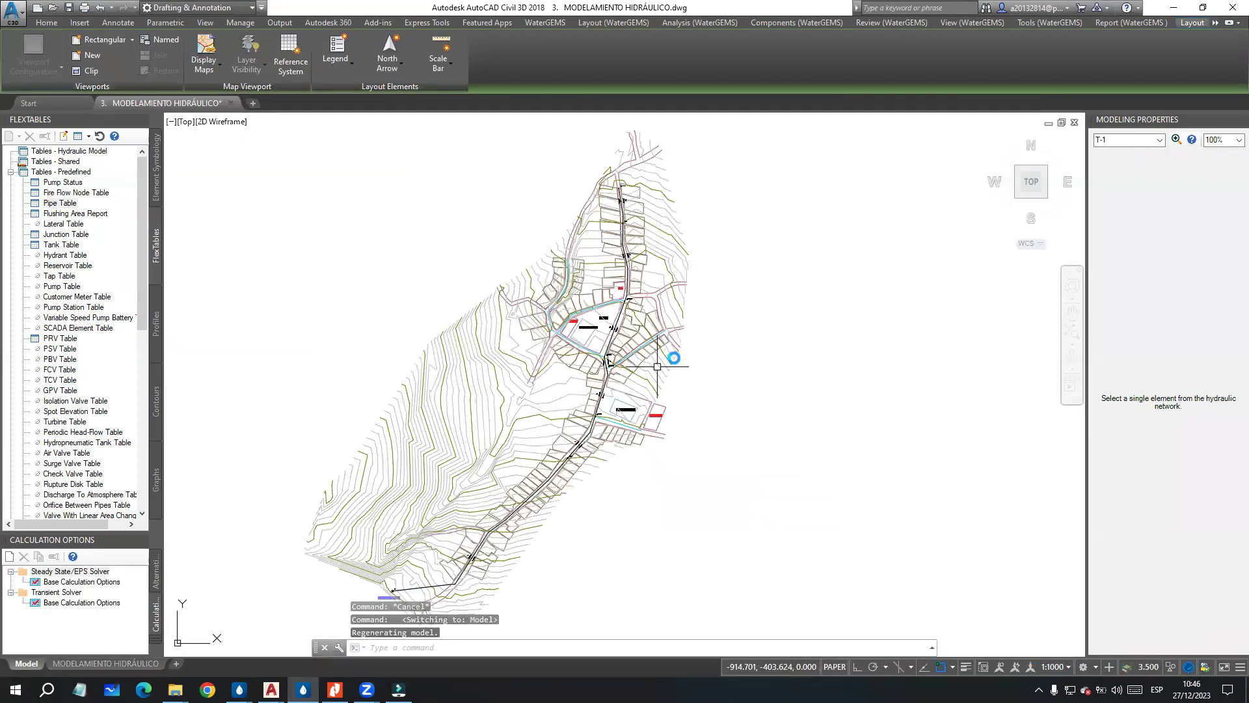
middle_click_drag(676, 355, 729, 323)
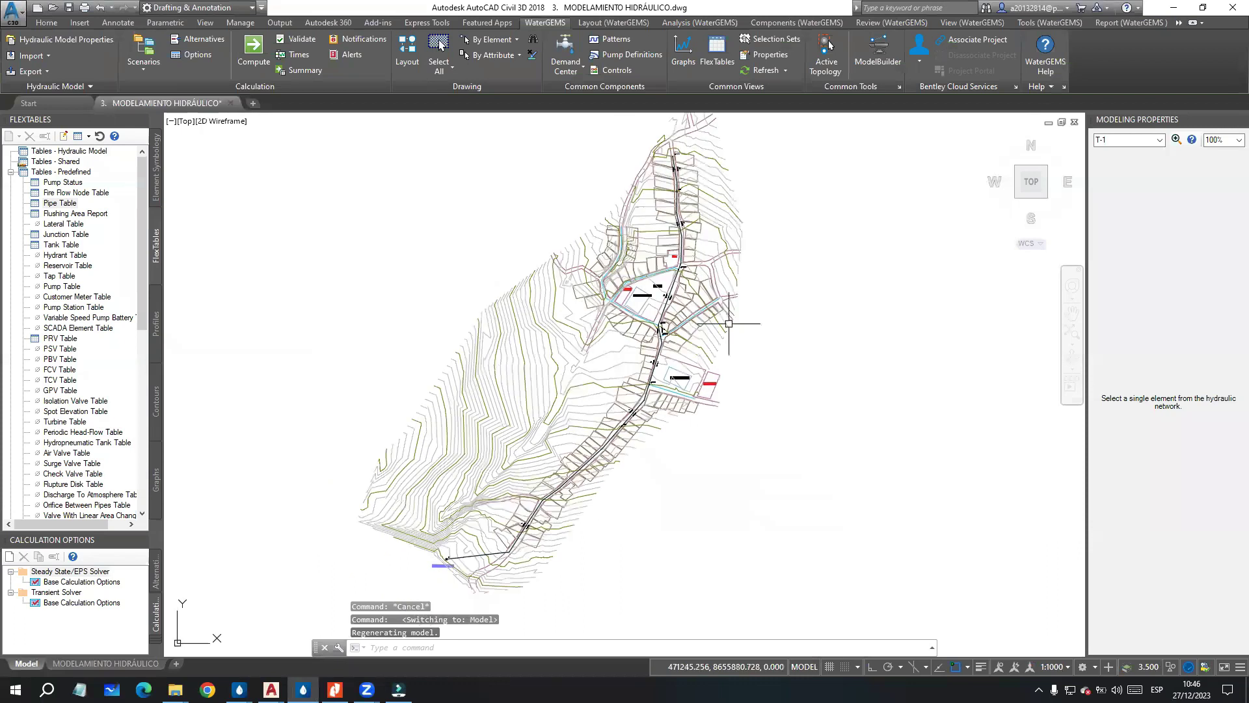
mouse_move(565, 410)
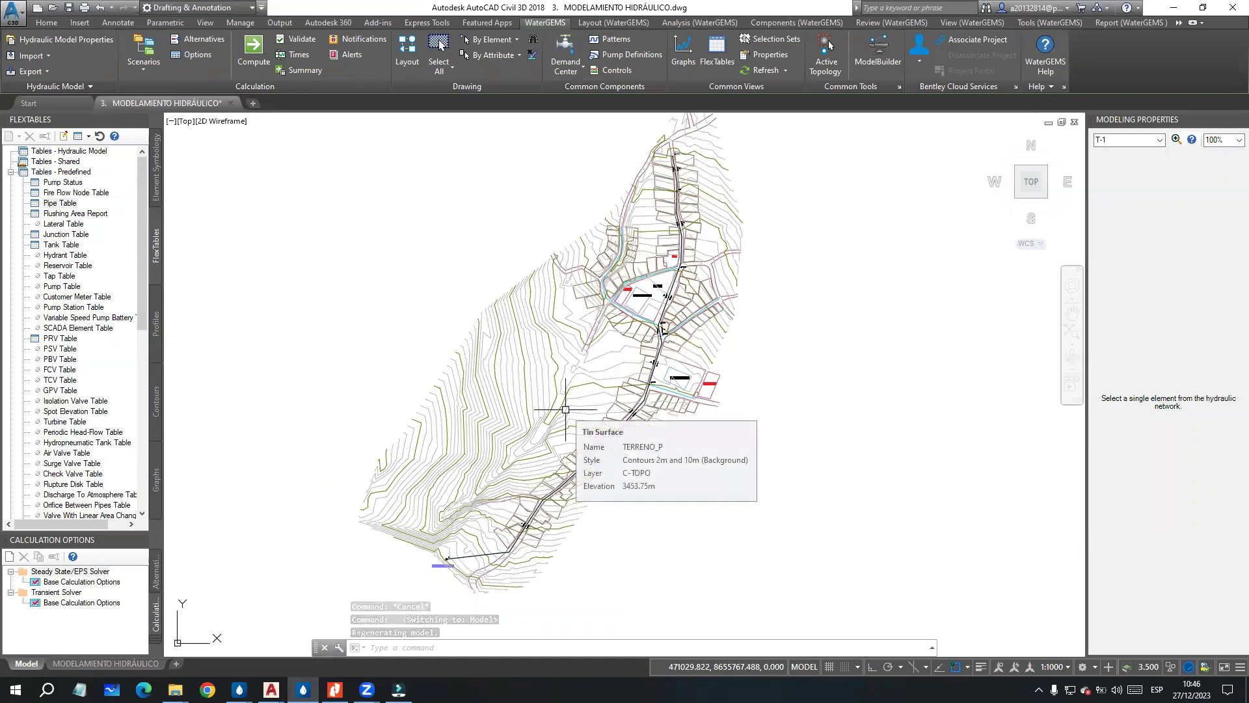
left_click(590, 384)
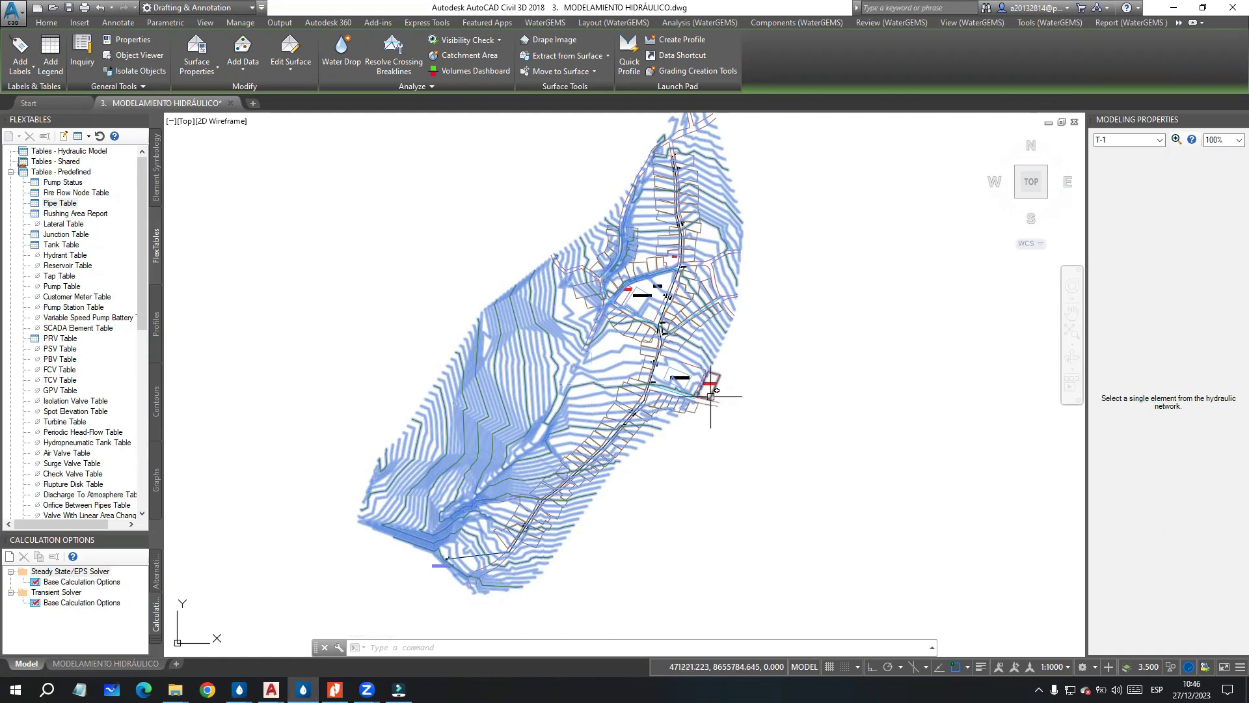
key("Escape")
Step: Examine the pipe network and lots over the terrain contours in model space, and compare them with the layout sheet
scroll(644, 339, "up", 3)
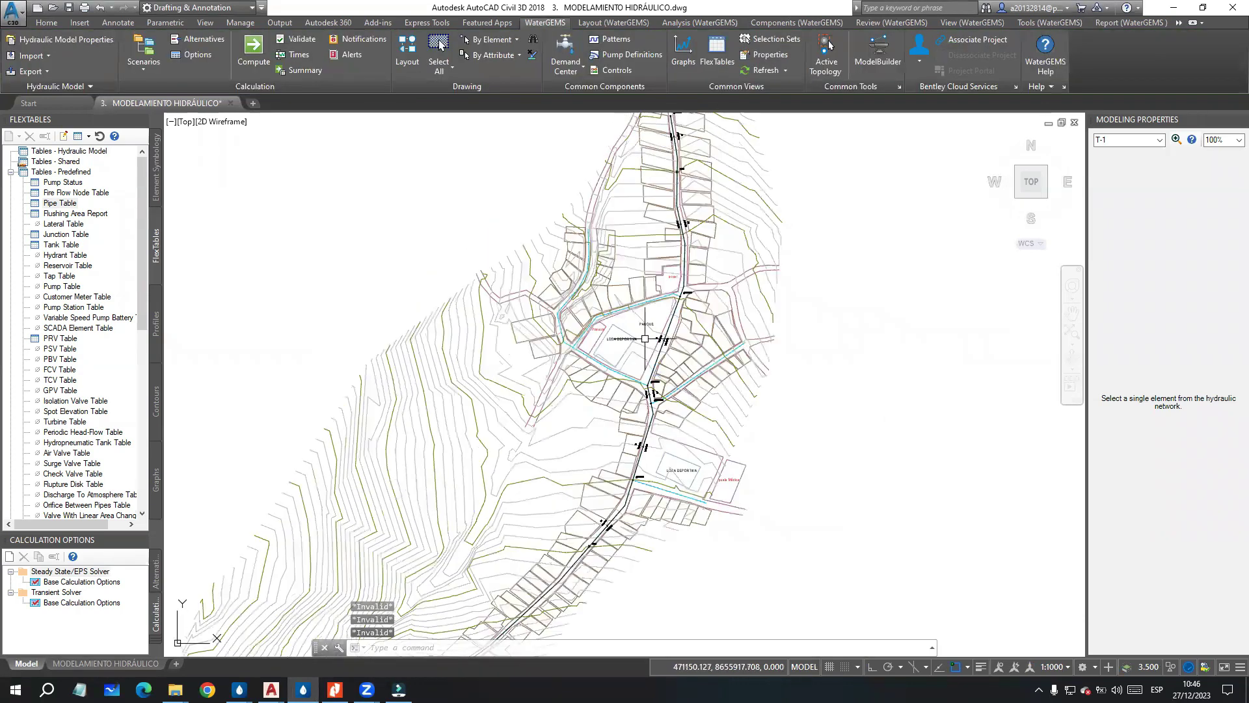
scroll(644, 339, "up", 5)
scroll(645, 379, "down", 6)
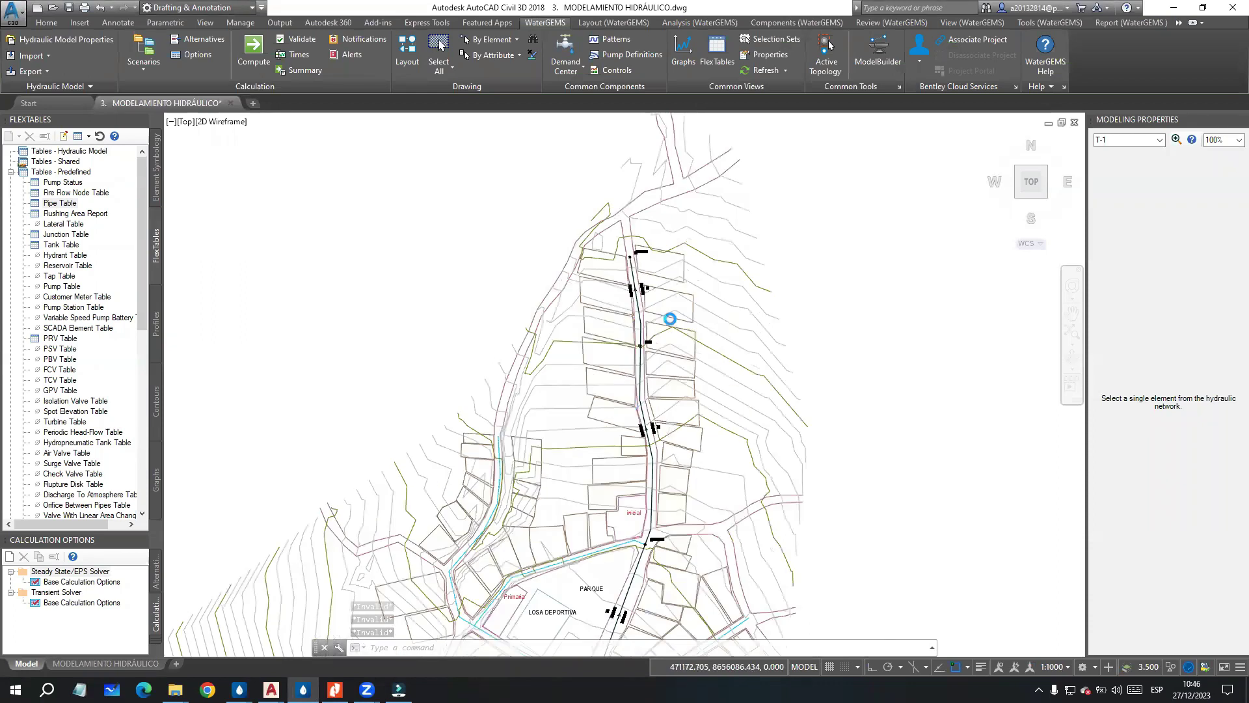
middle_click_drag(508, 563, 541, 497)
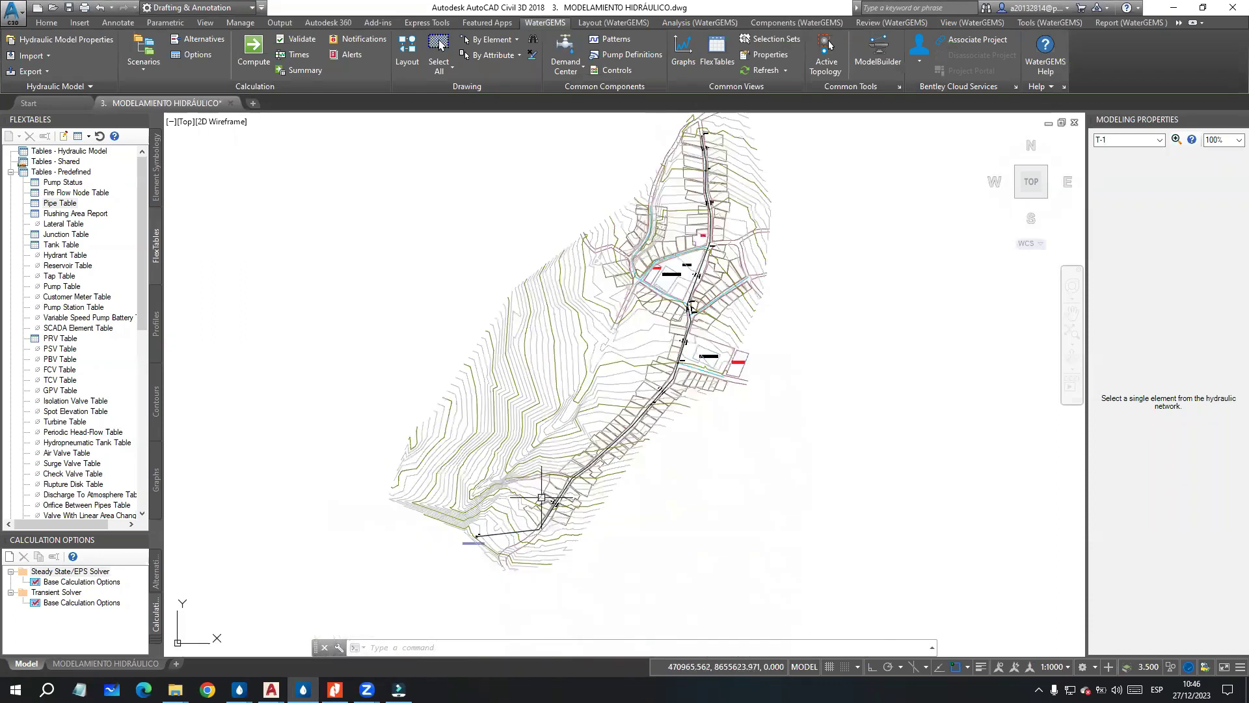
scroll(542, 497, "up", 3)
scroll(537, 537, "down", 3)
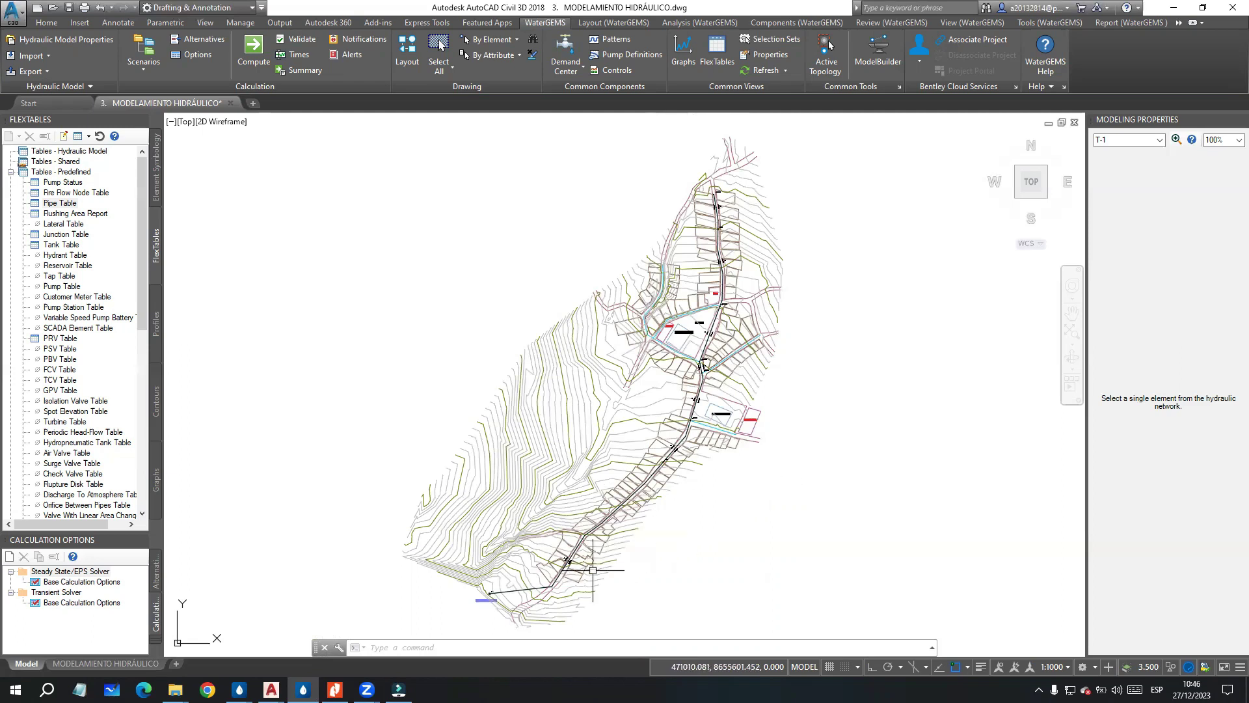
scroll(592, 570, "up", 2)
middle_click_drag(592, 570, 695, 406)
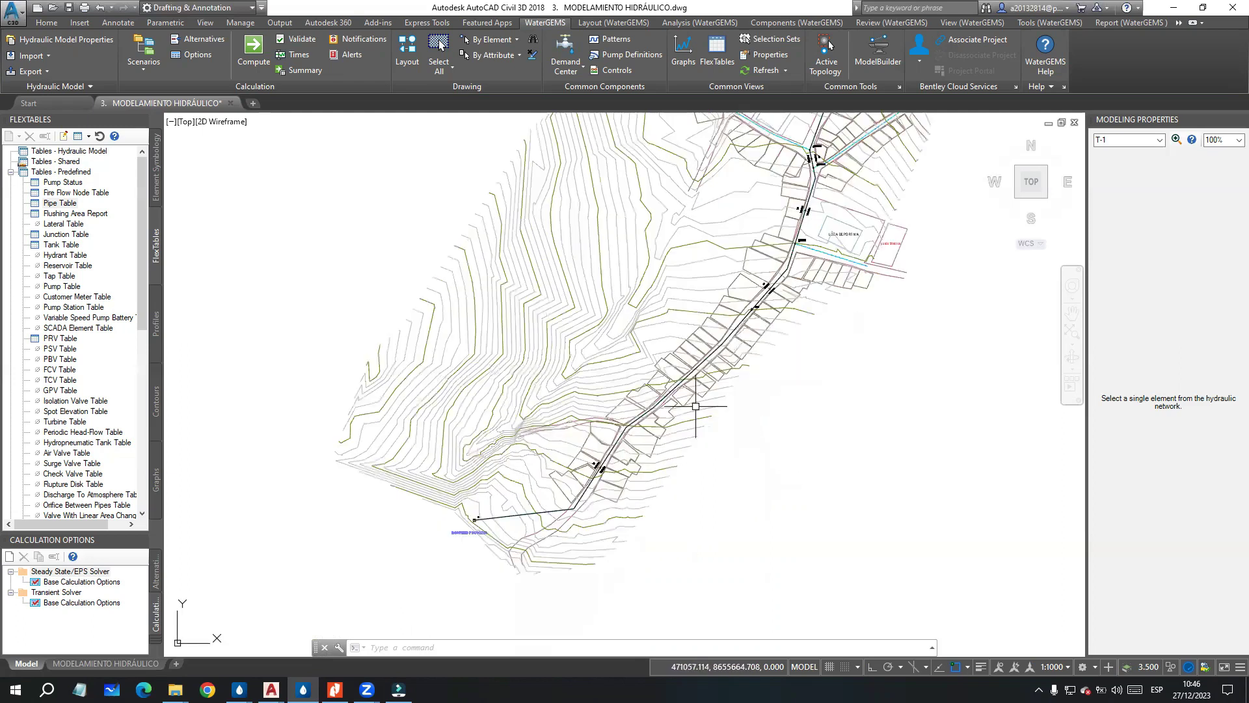
left_click(120, 665)
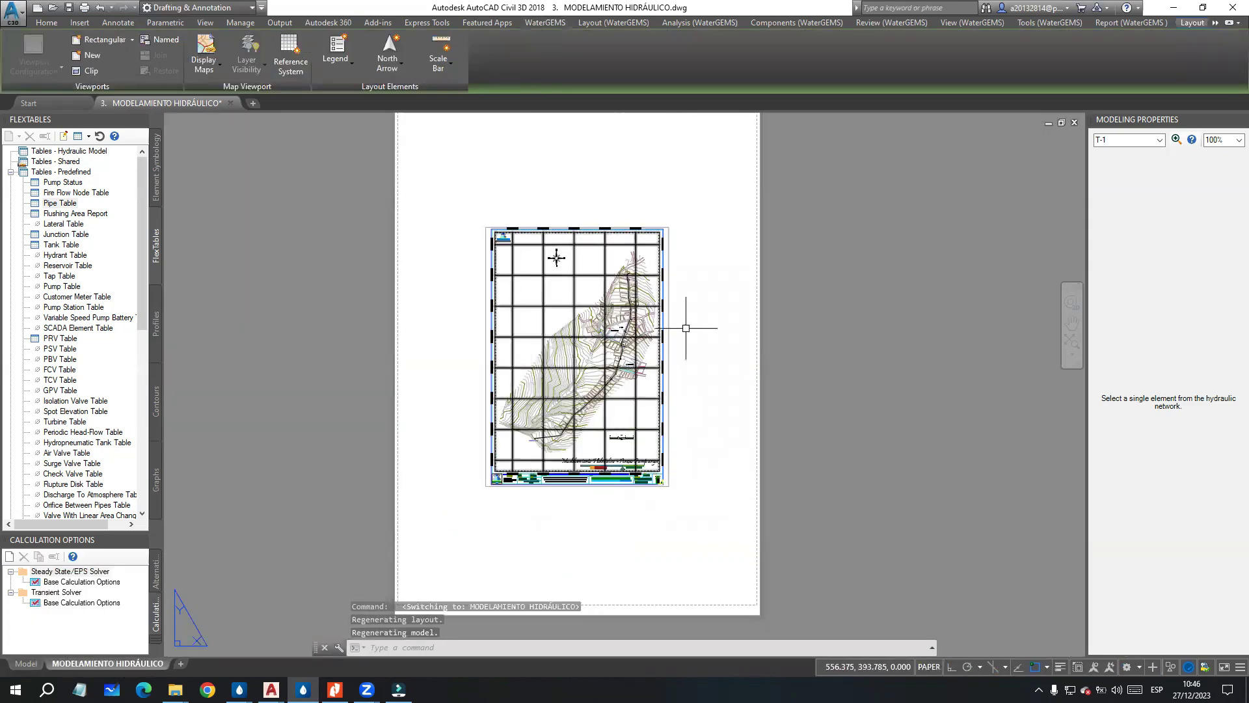
left_click(28, 664)
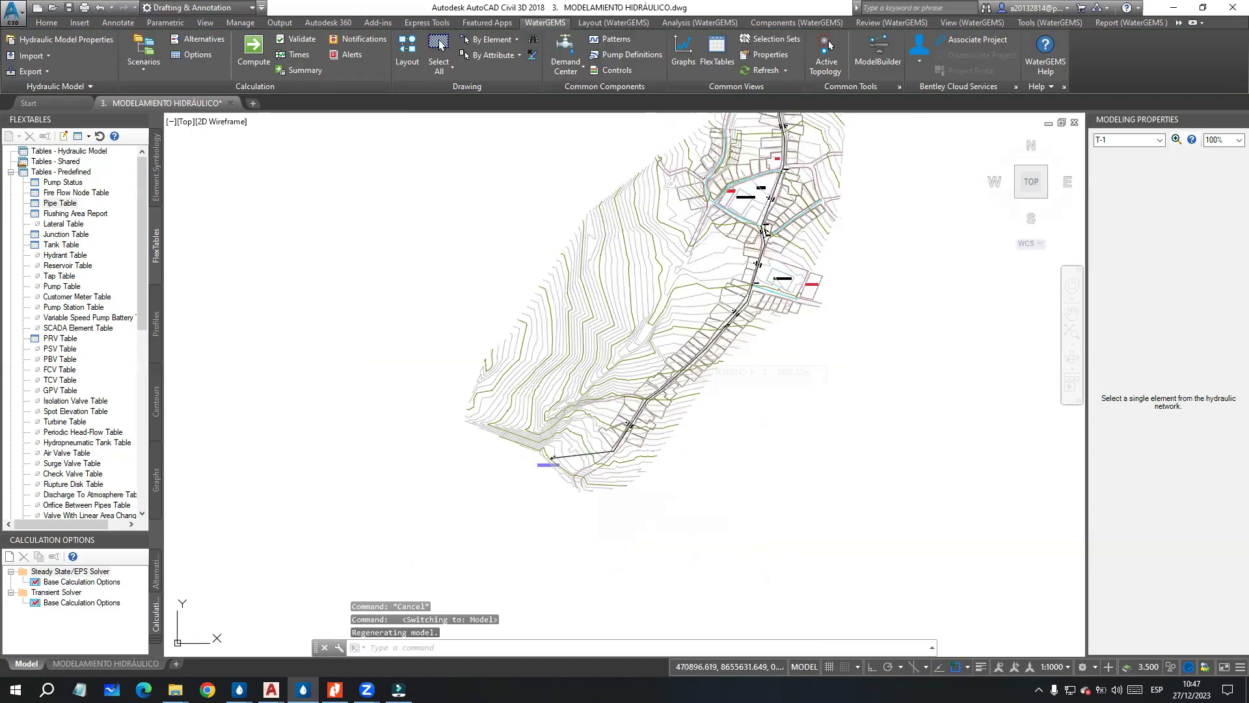
Step: Switch to the WaterGEMS diapositivas PDF in Nitro Pro and show the MÓDULO_01 slide
left_click(335, 688)
scroll(613, 362, "up", 3)
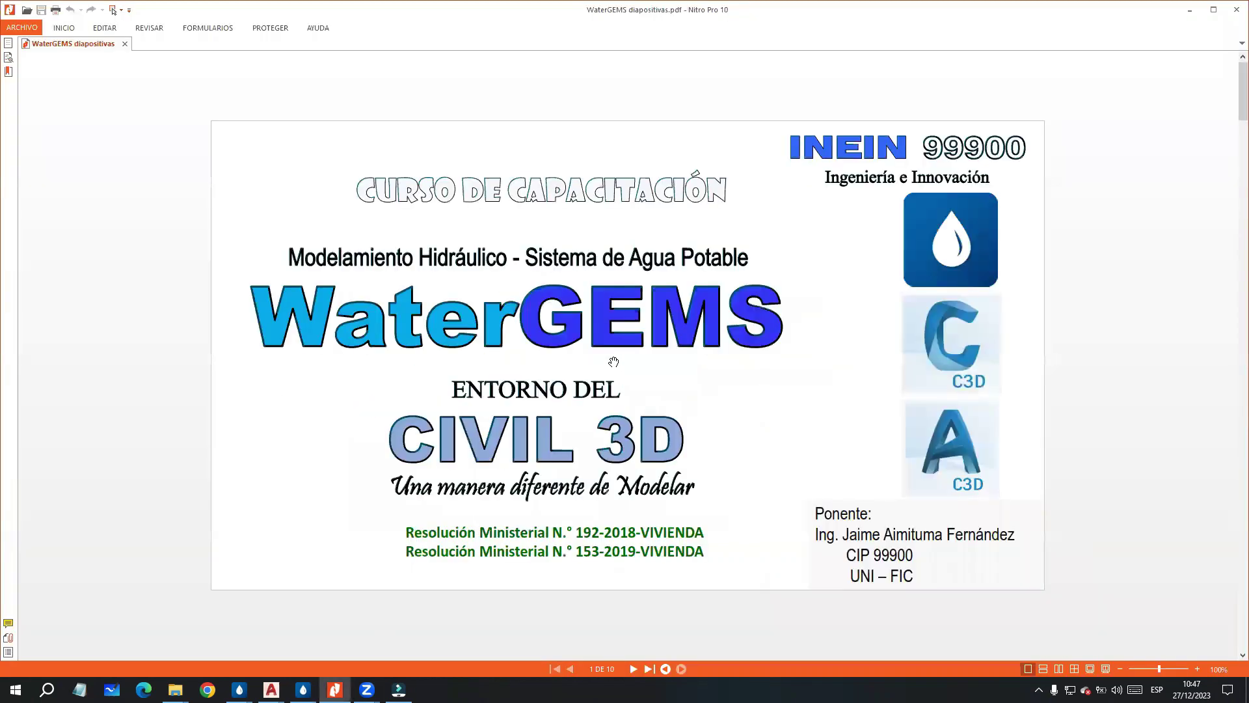
scroll(613, 361, "down", 3)
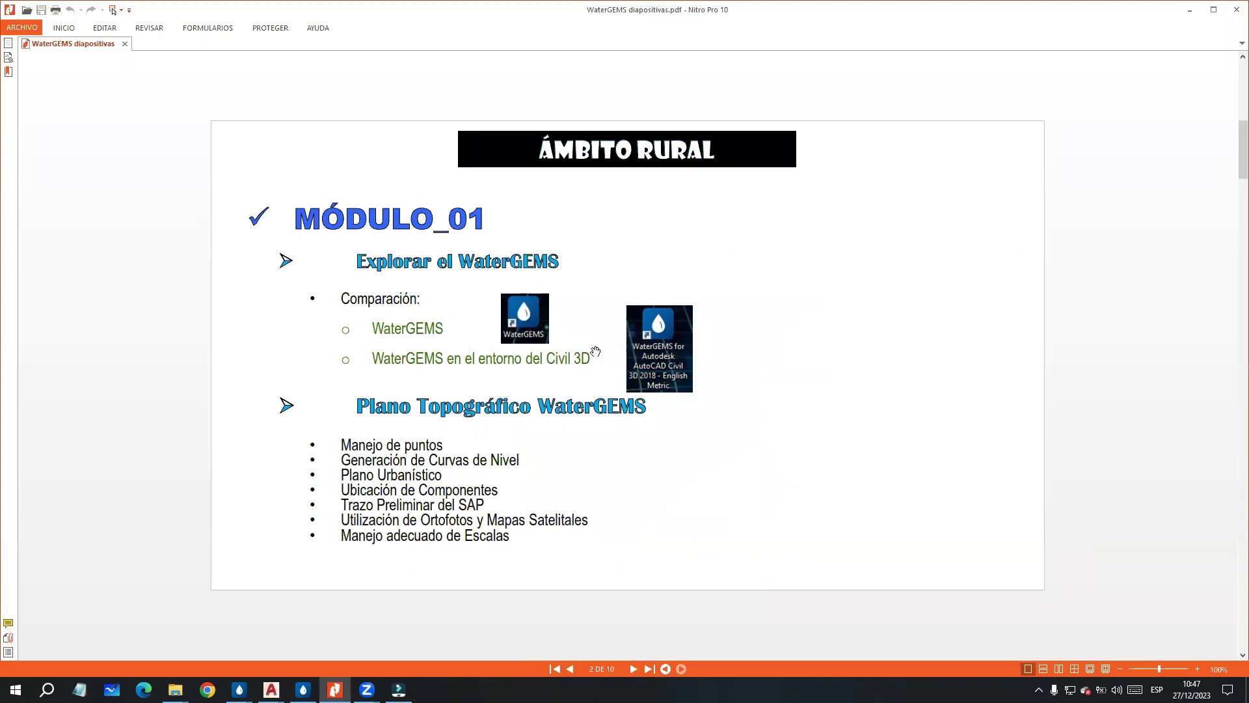
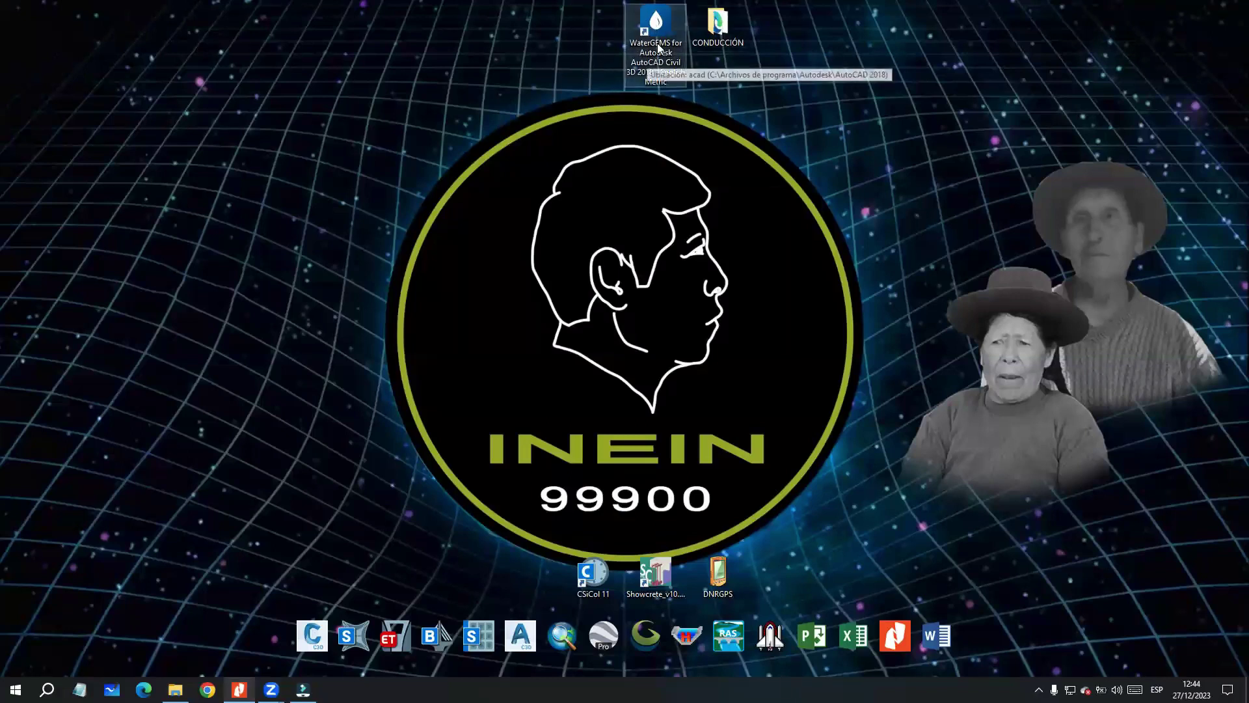
Step: Check the files in the CONDUCCIÓN folder on the desktop and close the folder
double_click(718, 23)
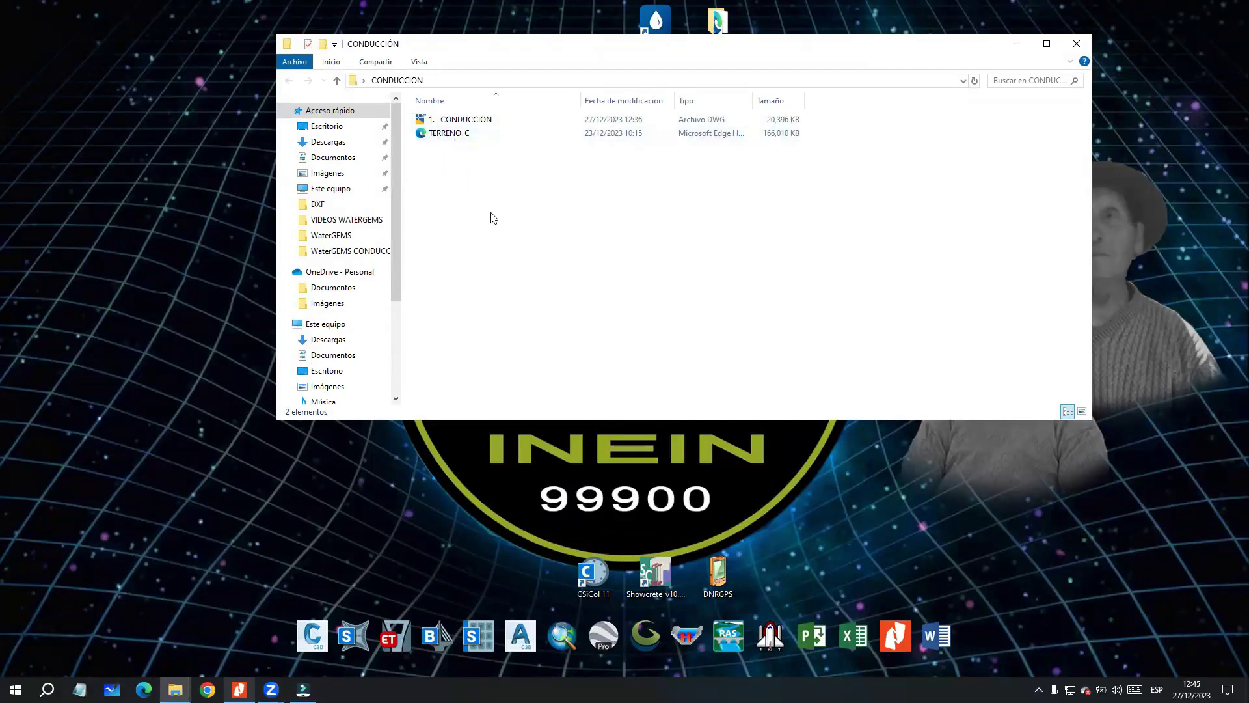
left_click(1076, 44)
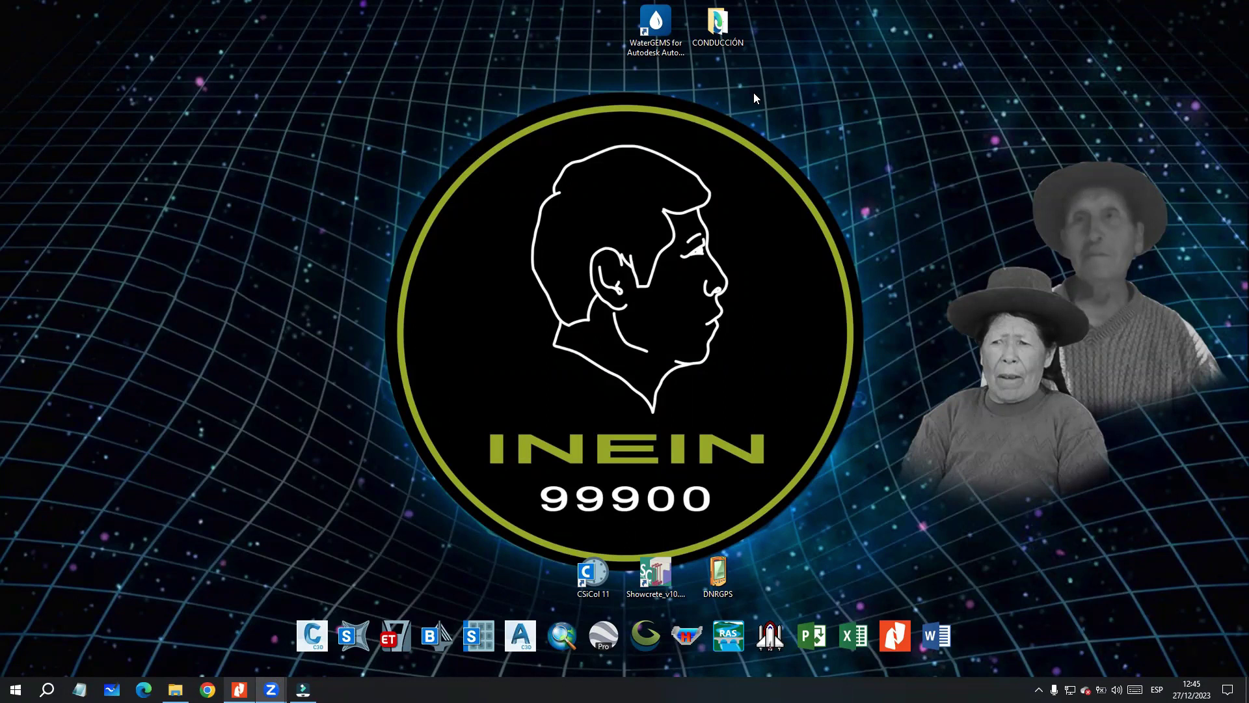
double_click(718, 24)
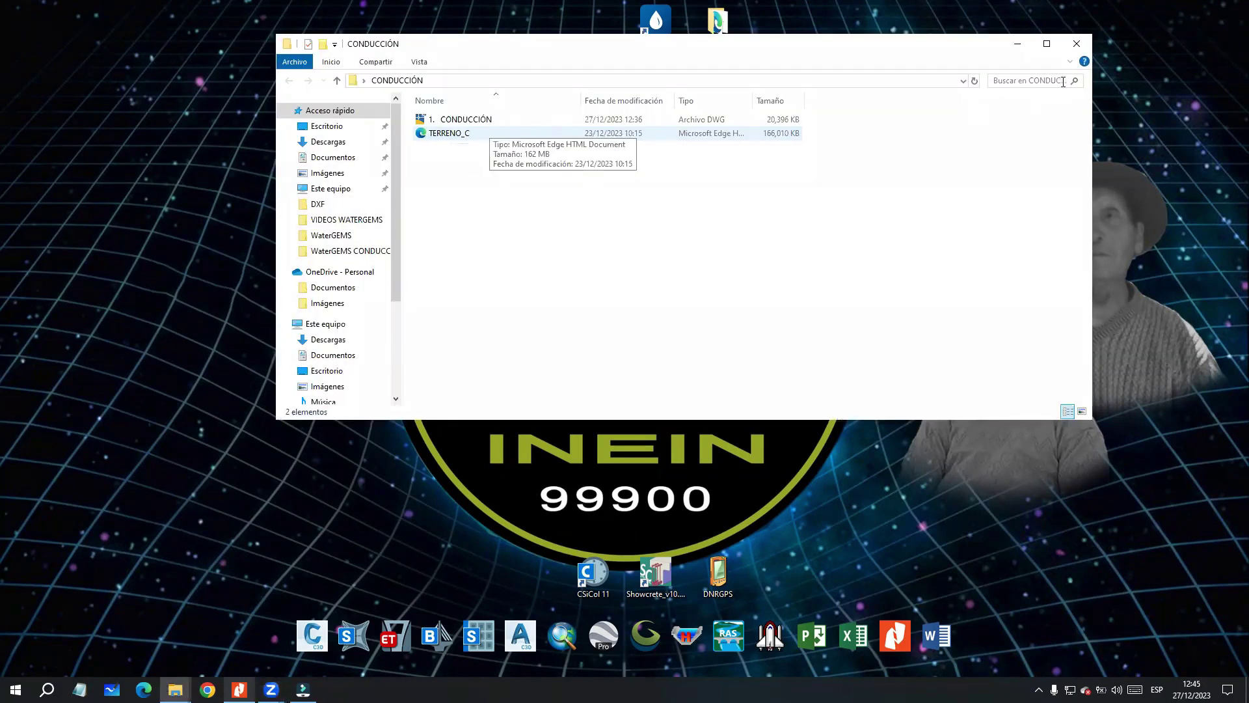
left_click(1076, 43)
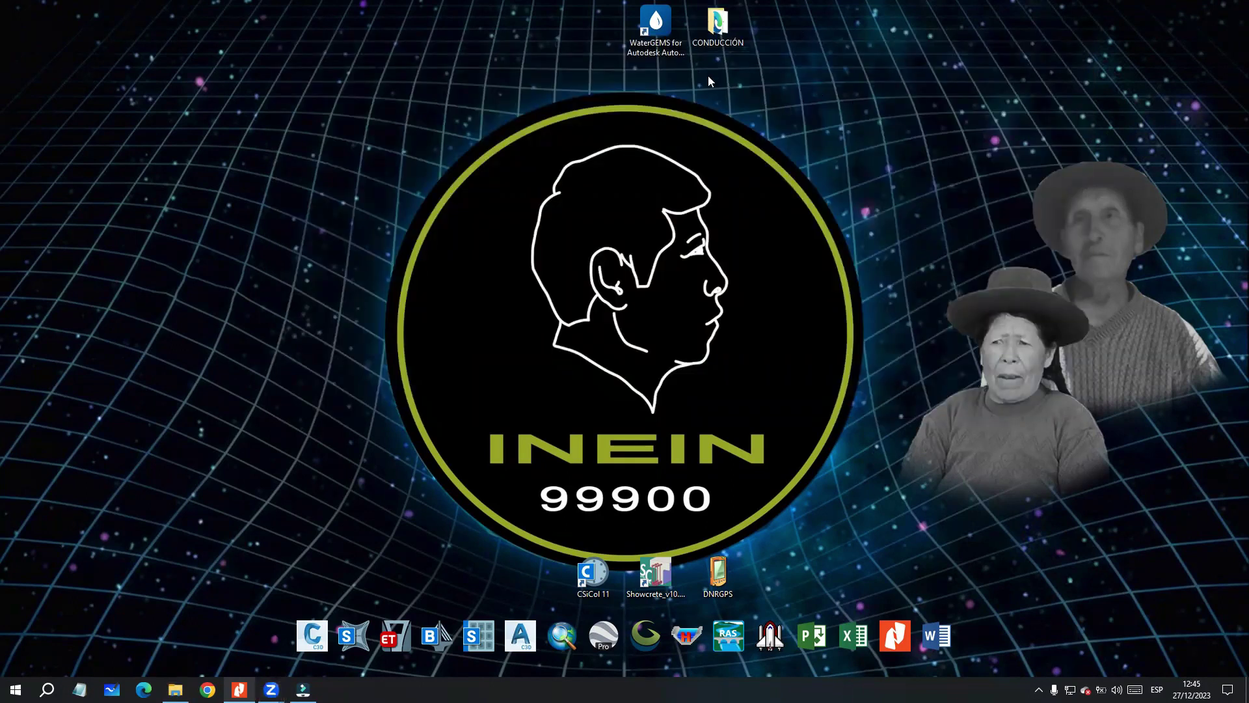
Step: Launch WaterGEMS for Autodesk AutoCAD Civil 3D 2018 from the desktop
left_click(659, 28)
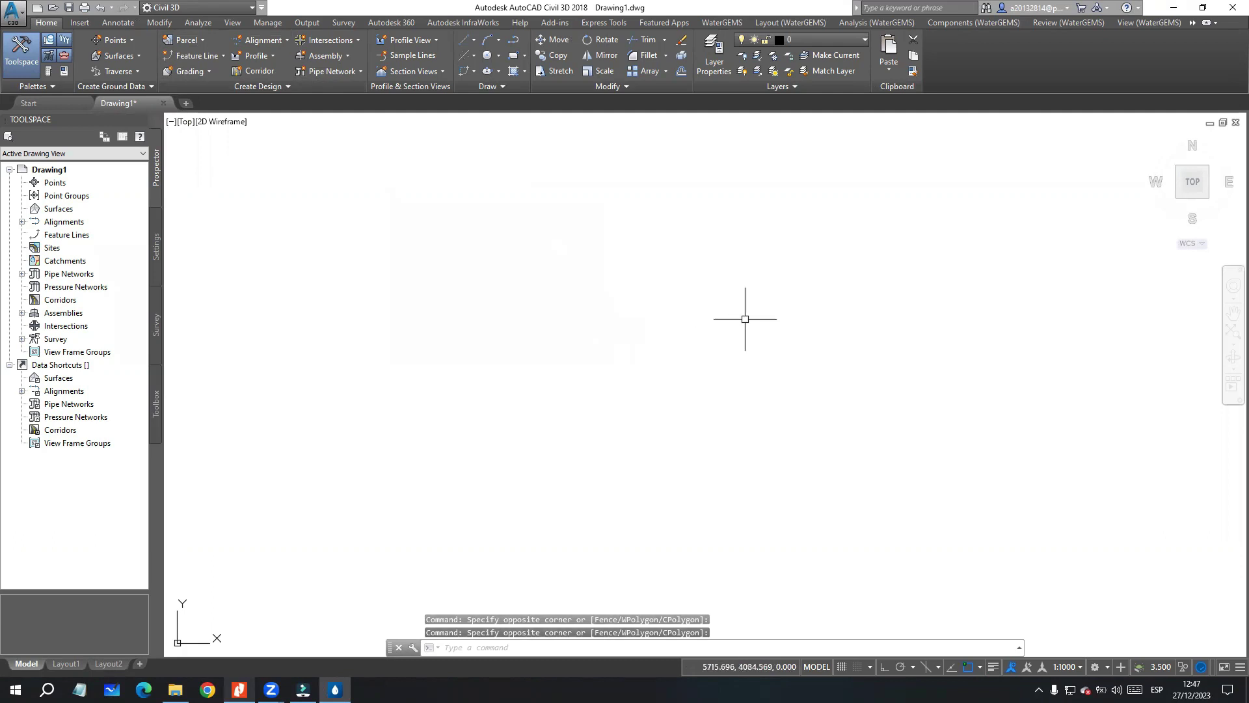
left_click(768, 318)
left_click(575, 203)
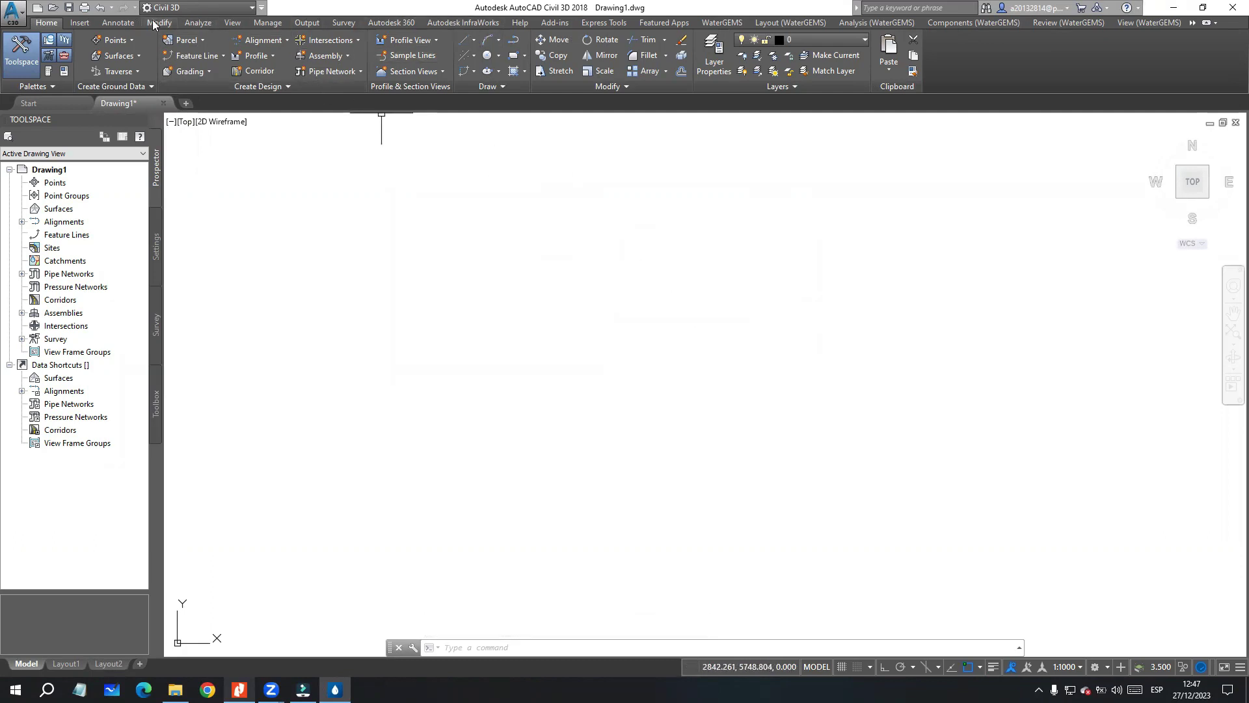
left_click(349, 217)
left_click(283, 181)
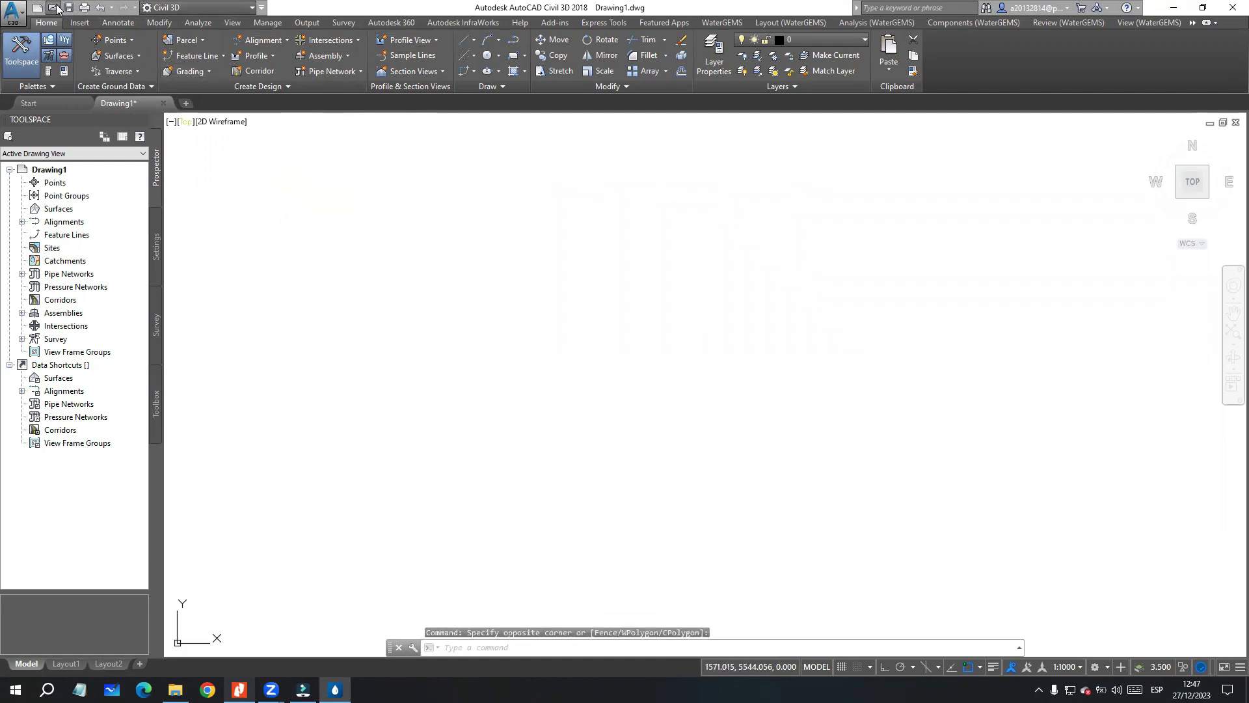
Step: Open the drawing 1. CONDUCCIÓN from the desktop CONDUCCIÓN folder and enable change tracking for its hydraulic model
key("ctrl+o")
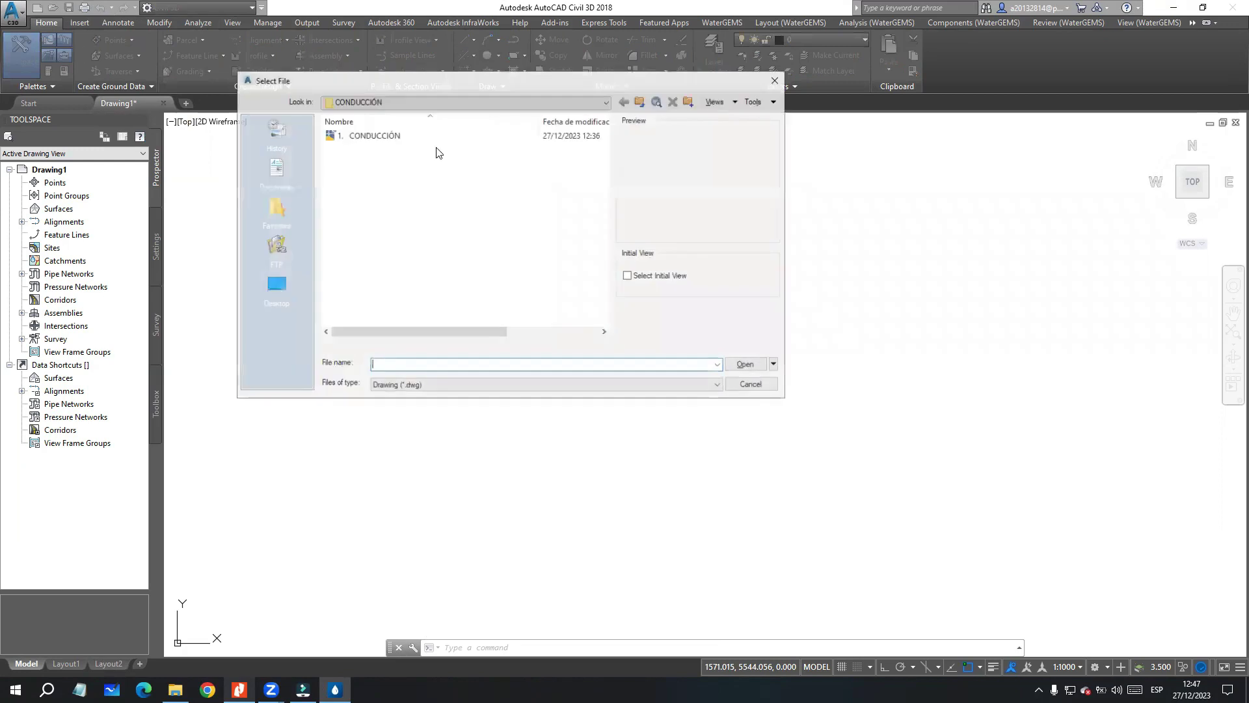
left_click(275, 284)
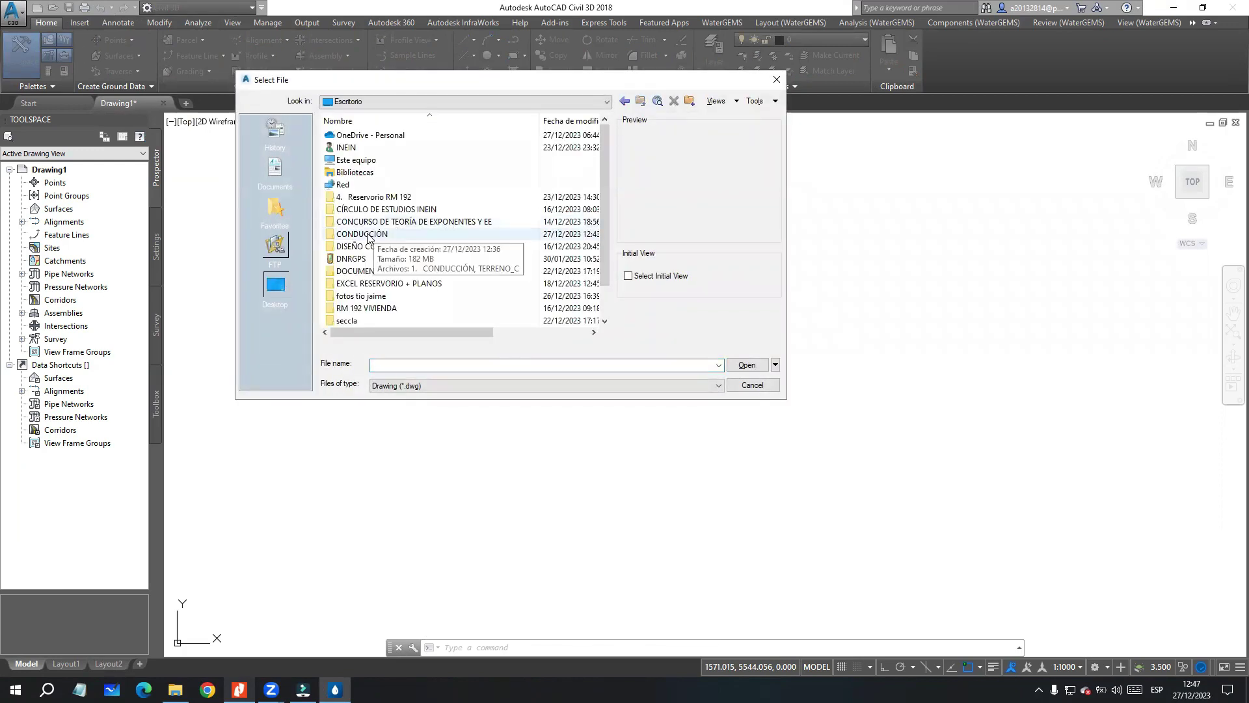
double_click(364, 235)
left_click(380, 136)
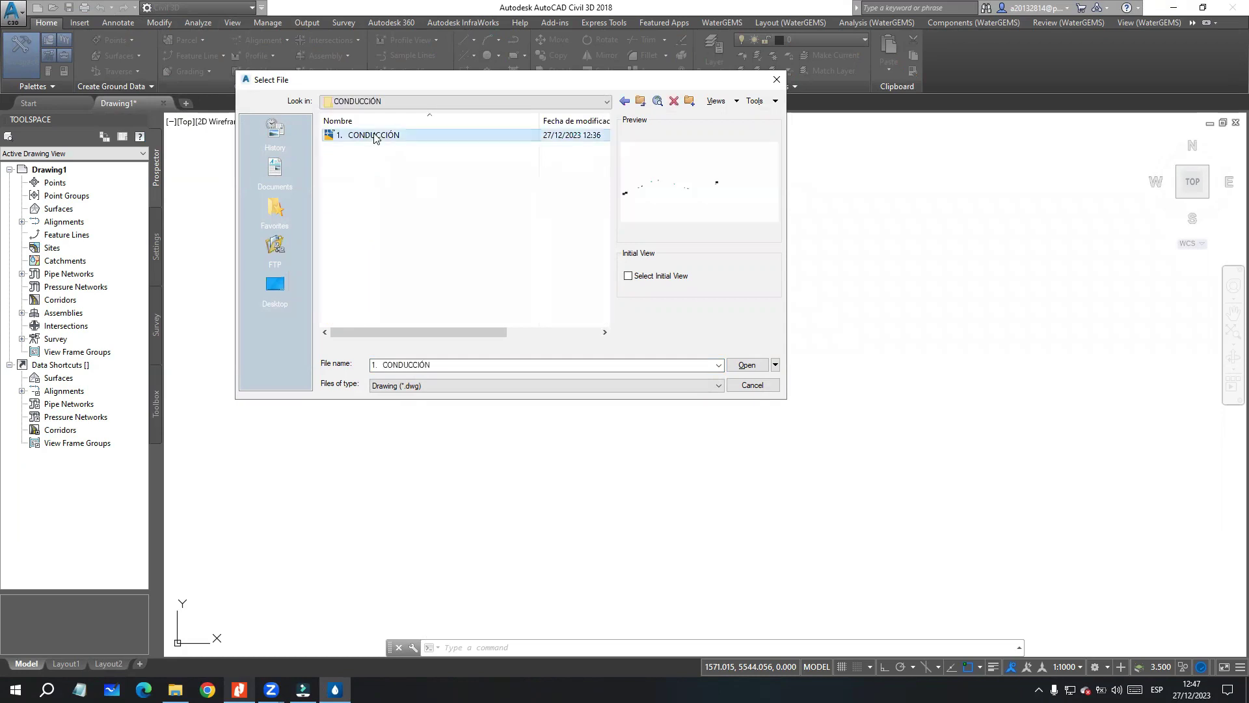
left_click(746, 365)
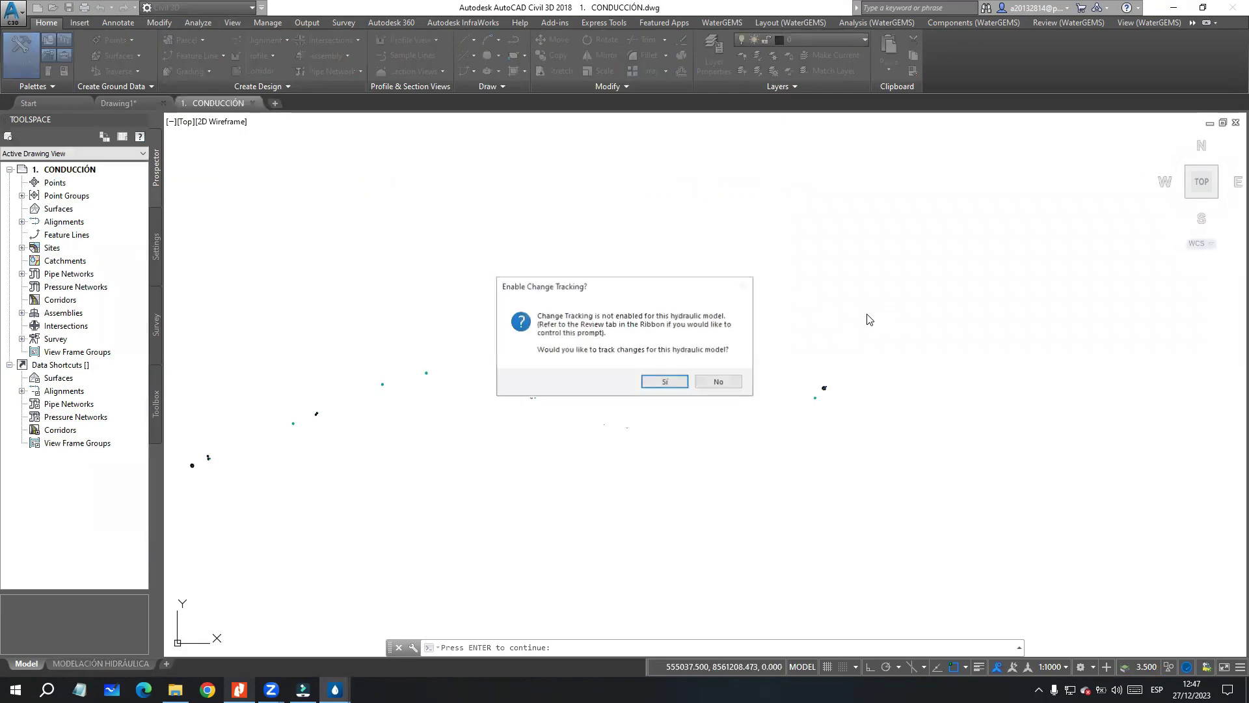
left_click(677, 380)
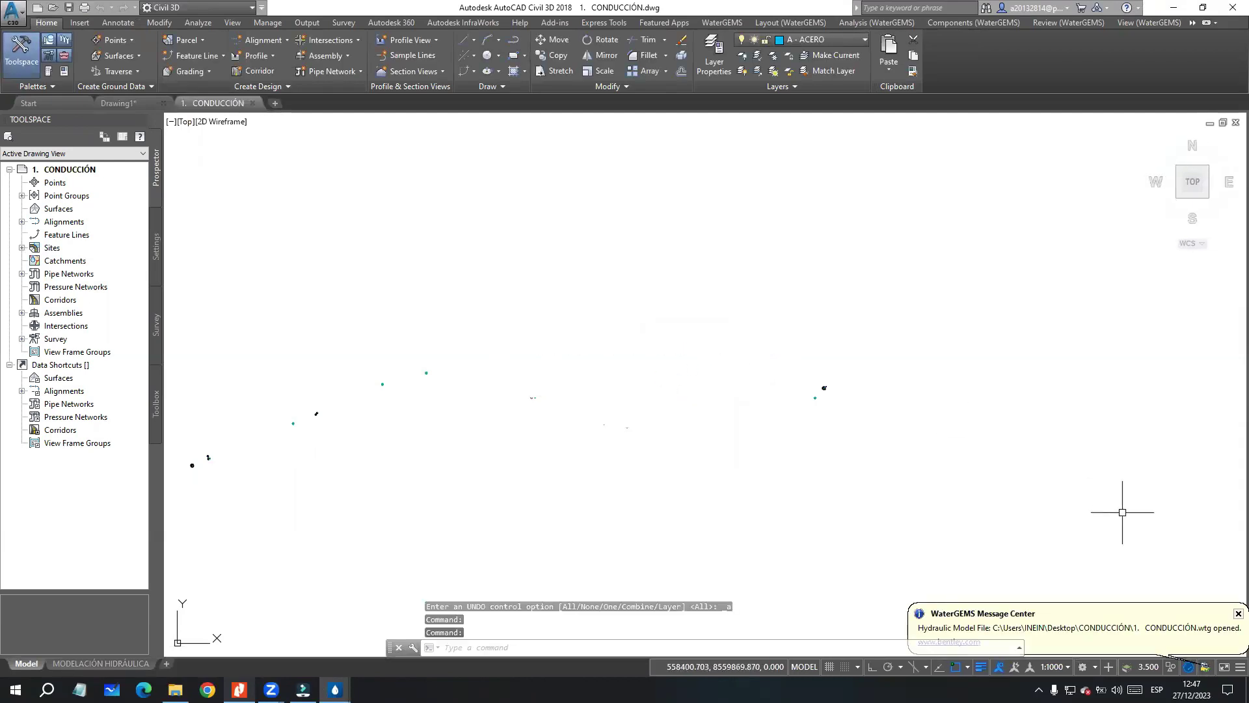
left_click(1236, 613)
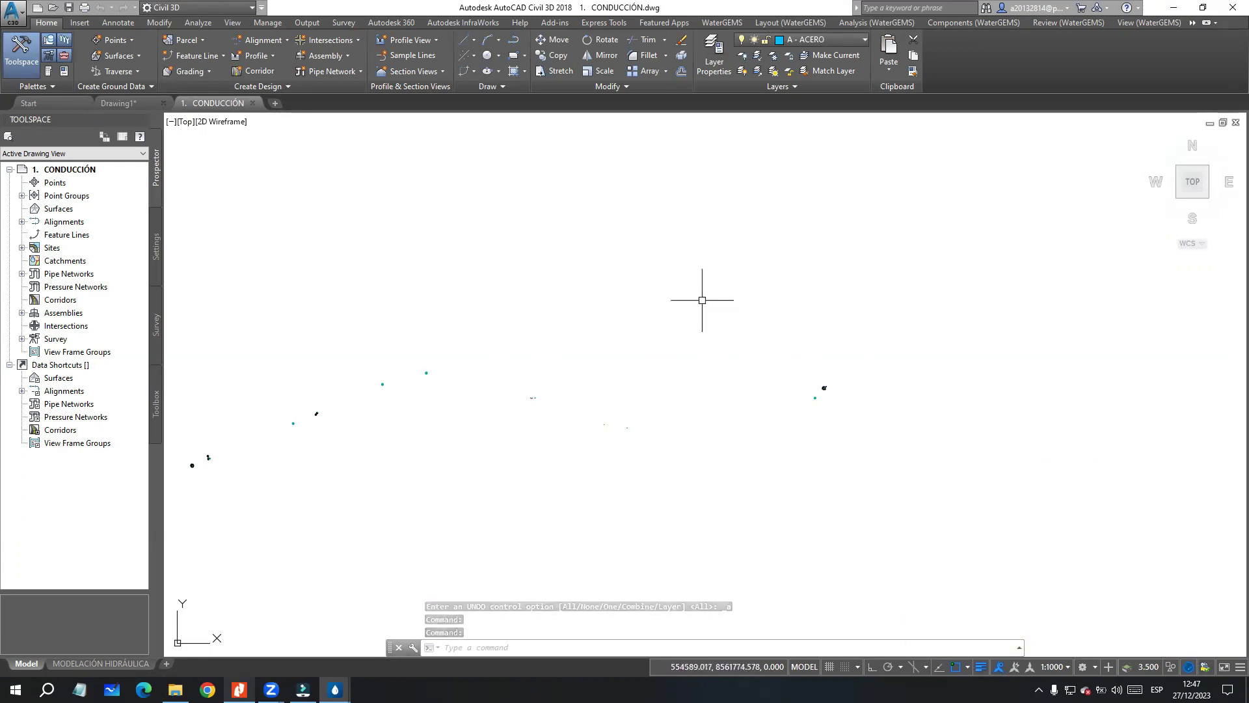
Step: Examine the reservoir, valves and other structures placed along the conduction line in model space
scroll(618, 270, "down", 2)
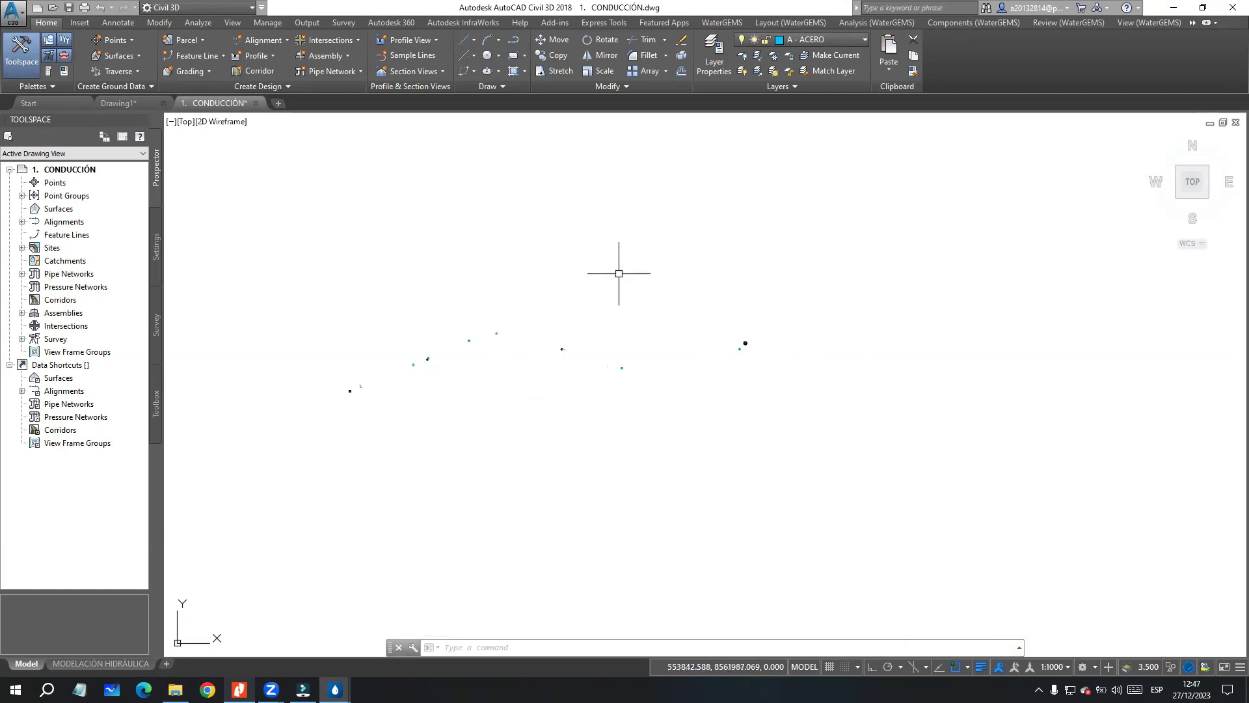
scroll(763, 347, "up", 5)
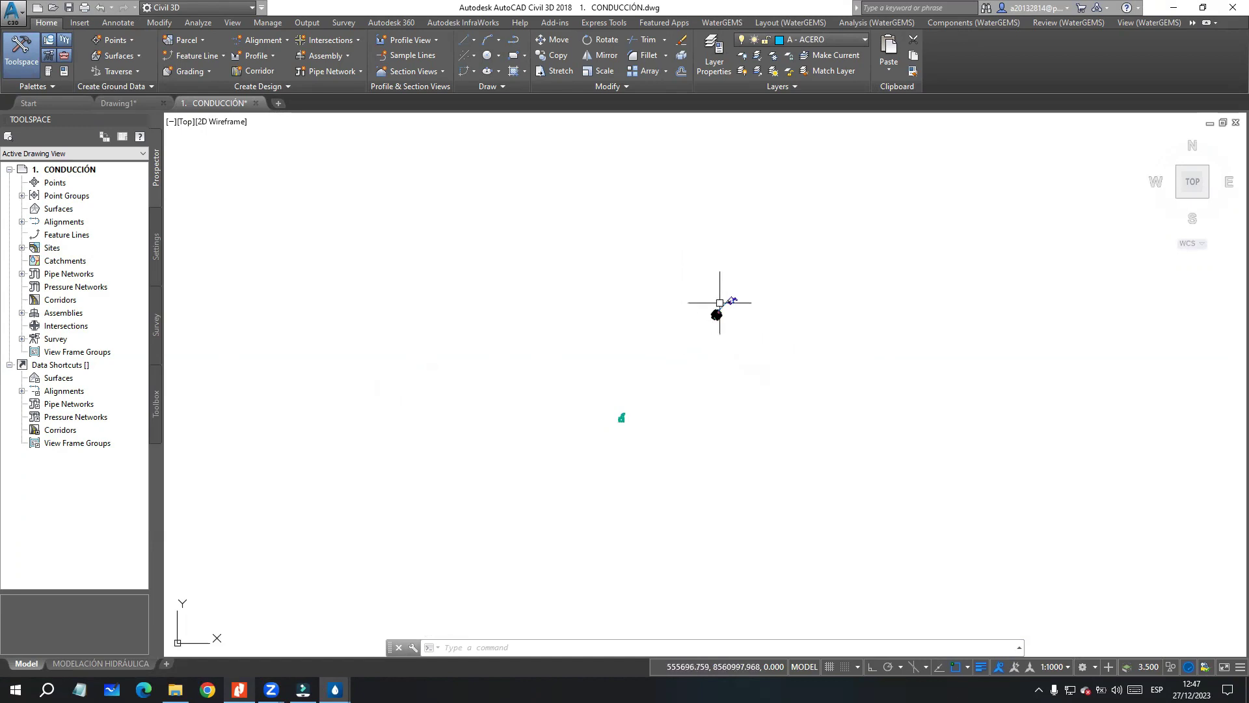
scroll(716, 326, "up", 6)
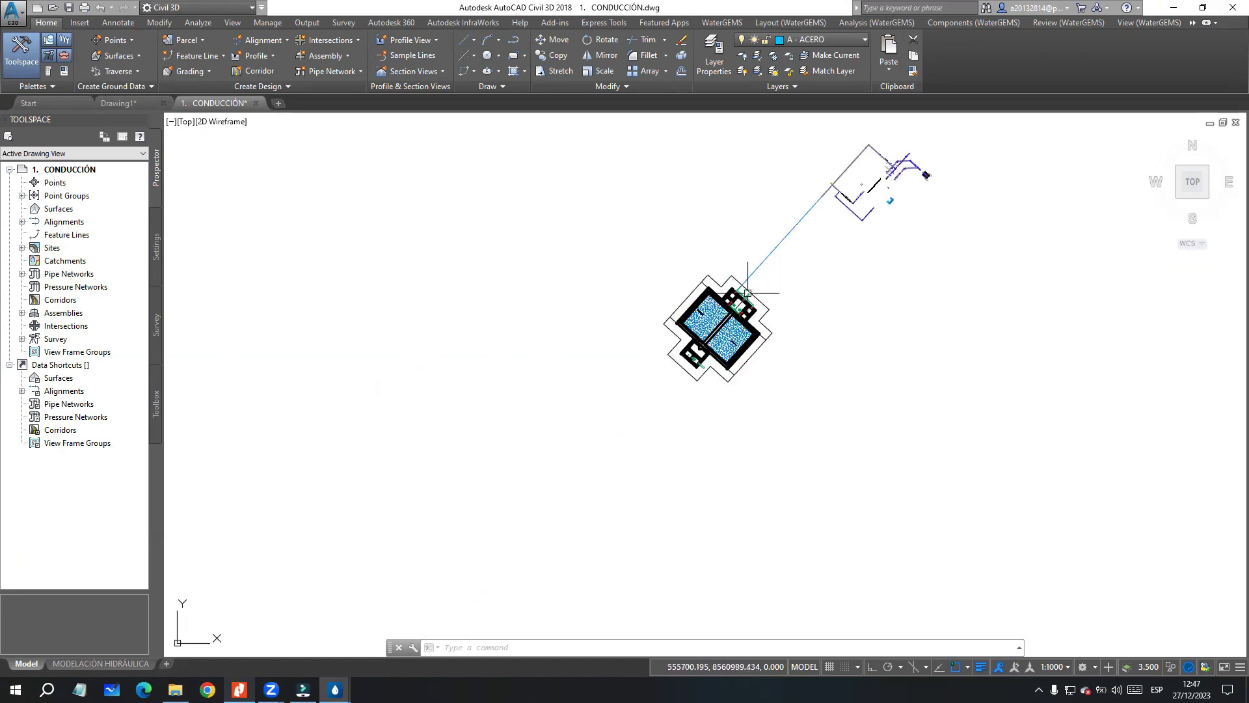
scroll(860, 244, "down", 8)
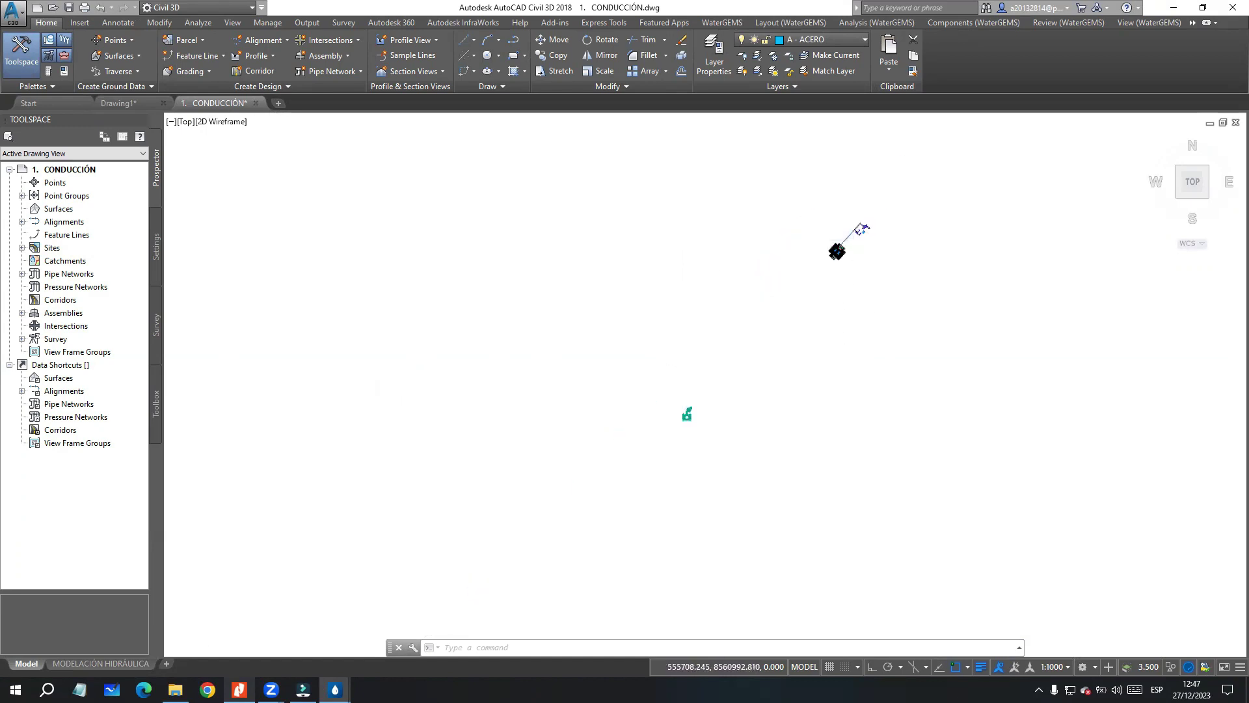
scroll(760, 320, "up", 8)
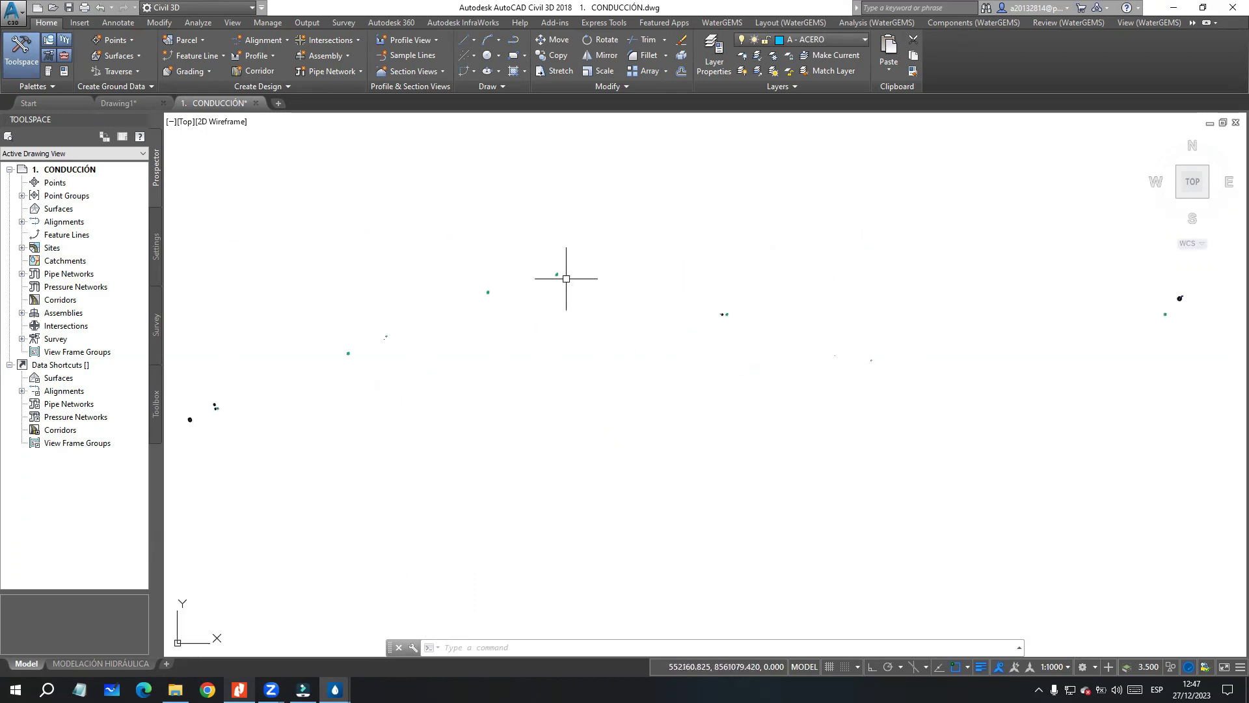
scroll(538, 270, "up", 5)
mouse_move(505, 274)
middle_mouse_down()
mouse_move(669, 351)
mouse_move(805, 389)
middle_mouse_up()
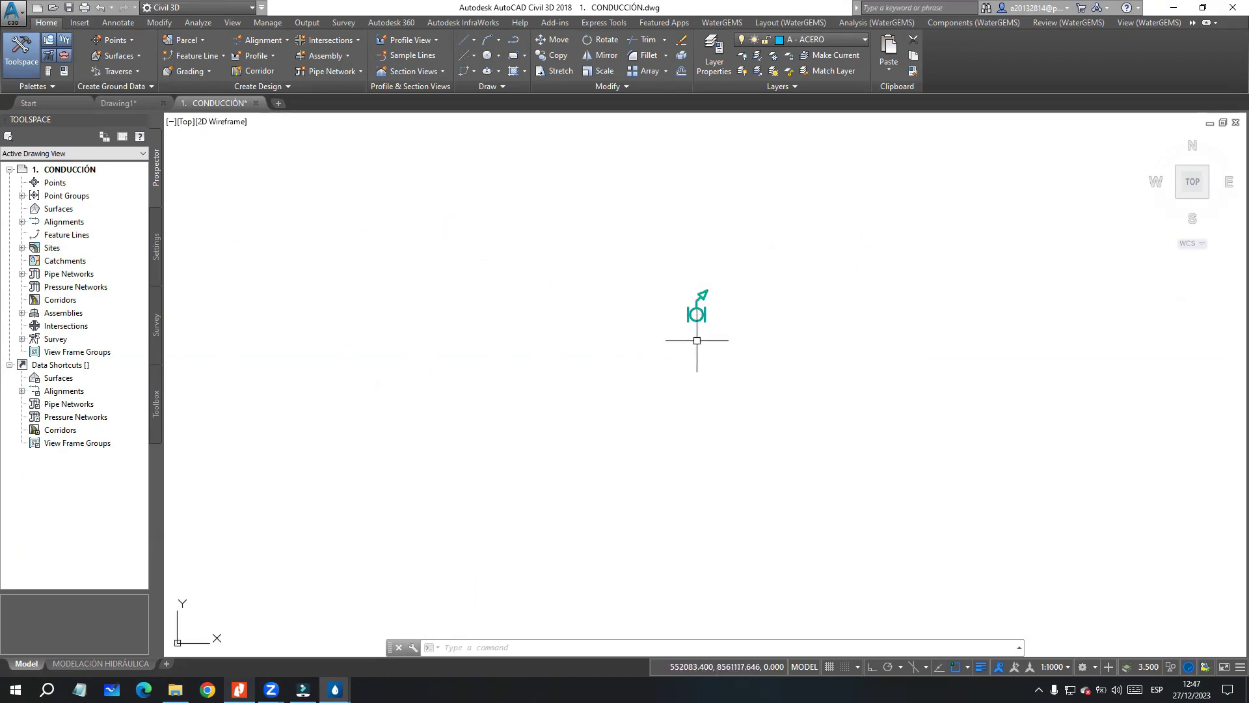
scroll(624, 361, "down", 4)
scroll(514, 407, "up", 3)
scroll(491, 394, "up", 5)
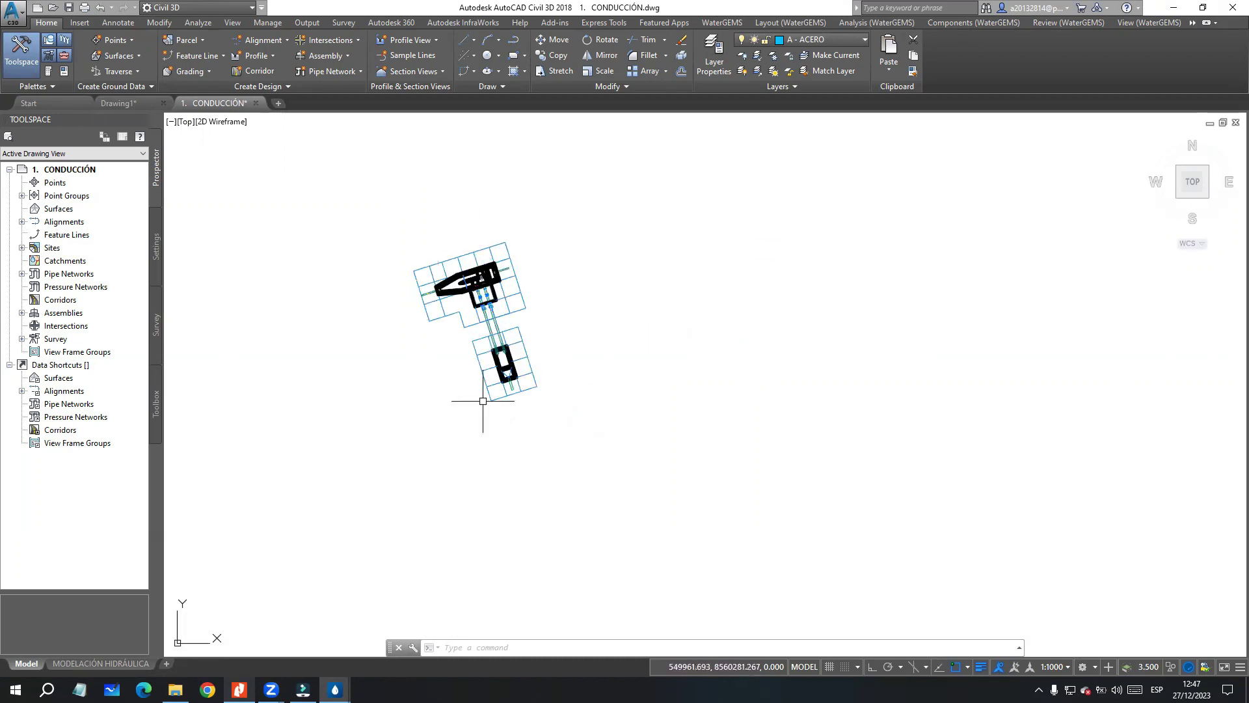
Step: Inspect the CrP6-1 chamber area and the overall extents of the conduction line in model space
scroll(553, 348, "down", 5)
middle_click_drag(633, 348, 660, 343)
scroll(660, 343, "up", 3)
scroll(599, 273, "up", 2)
middle_click_drag(591, 265, 625, 338)
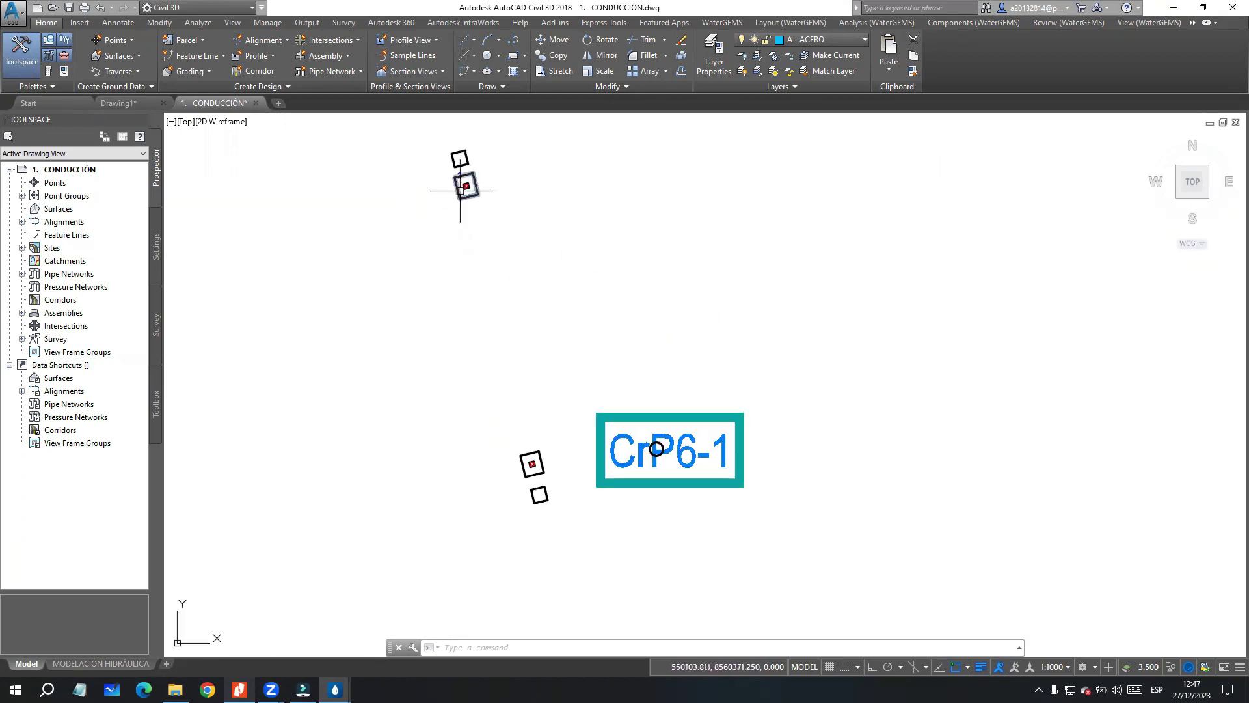
scroll(585, 354, "down", 8)
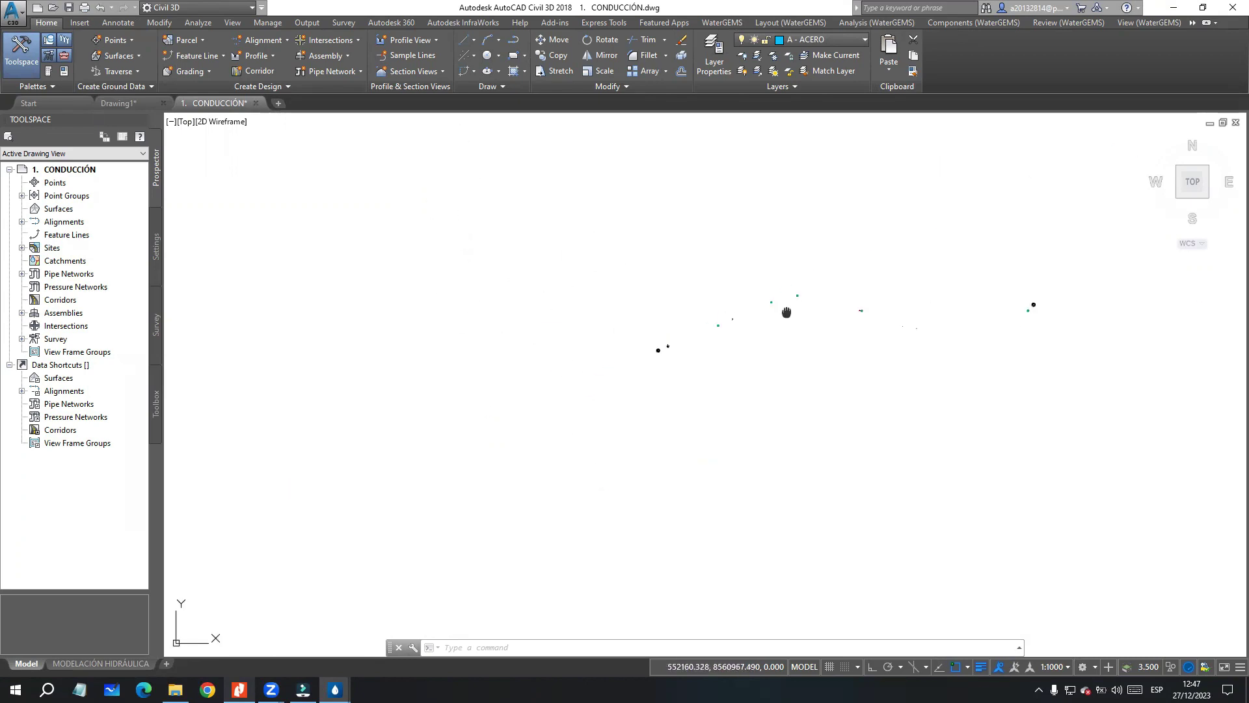
scroll(627, 362, "up", 4)
middle_click_drag(627, 362, 753, 301)
scroll(753, 300, "down", 2)
middle_click(771, 274)
middle_click(771, 274)
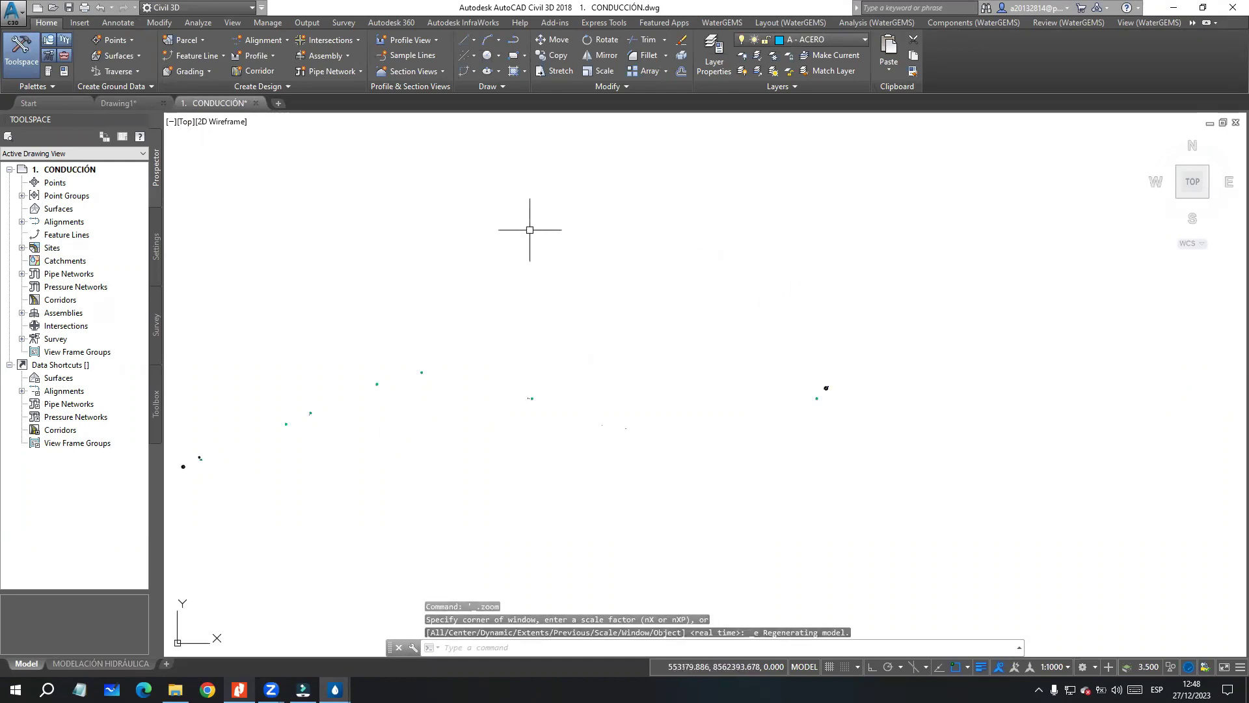
left_click(603, 272)
left_click(333, 231)
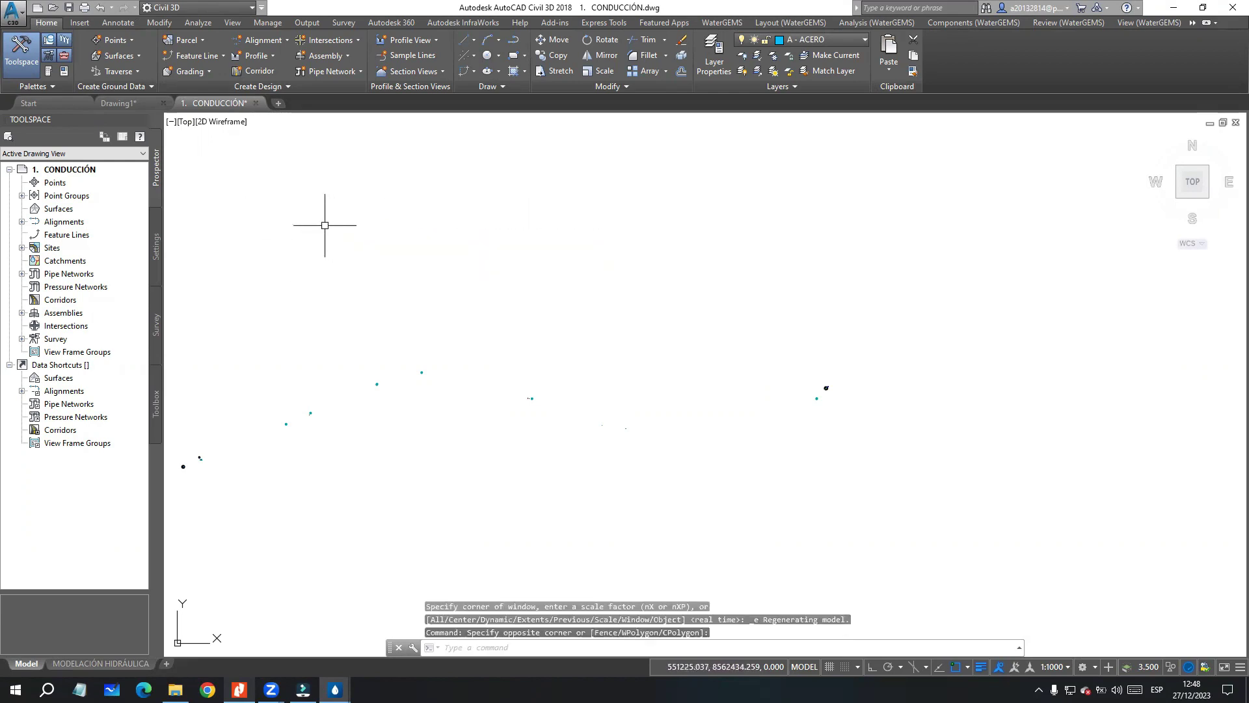
left_click(288, 213)
left_click(585, 300)
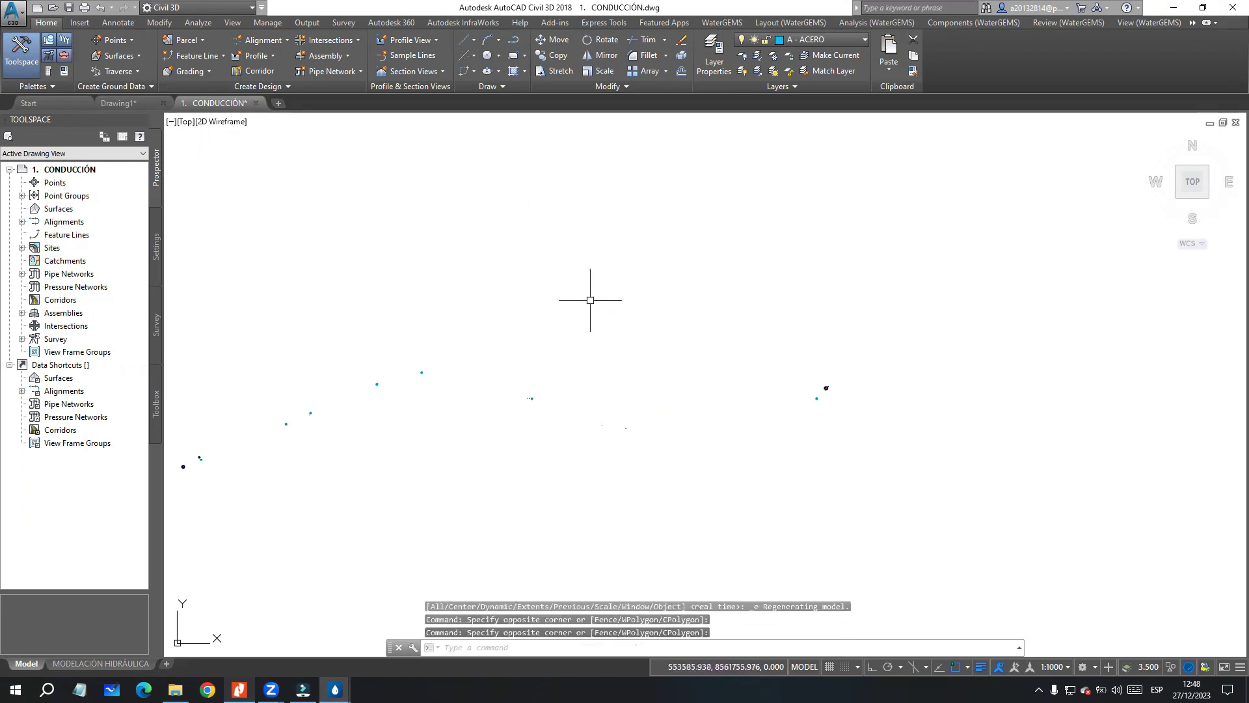
left_click(647, 268)
left_click(403, 212)
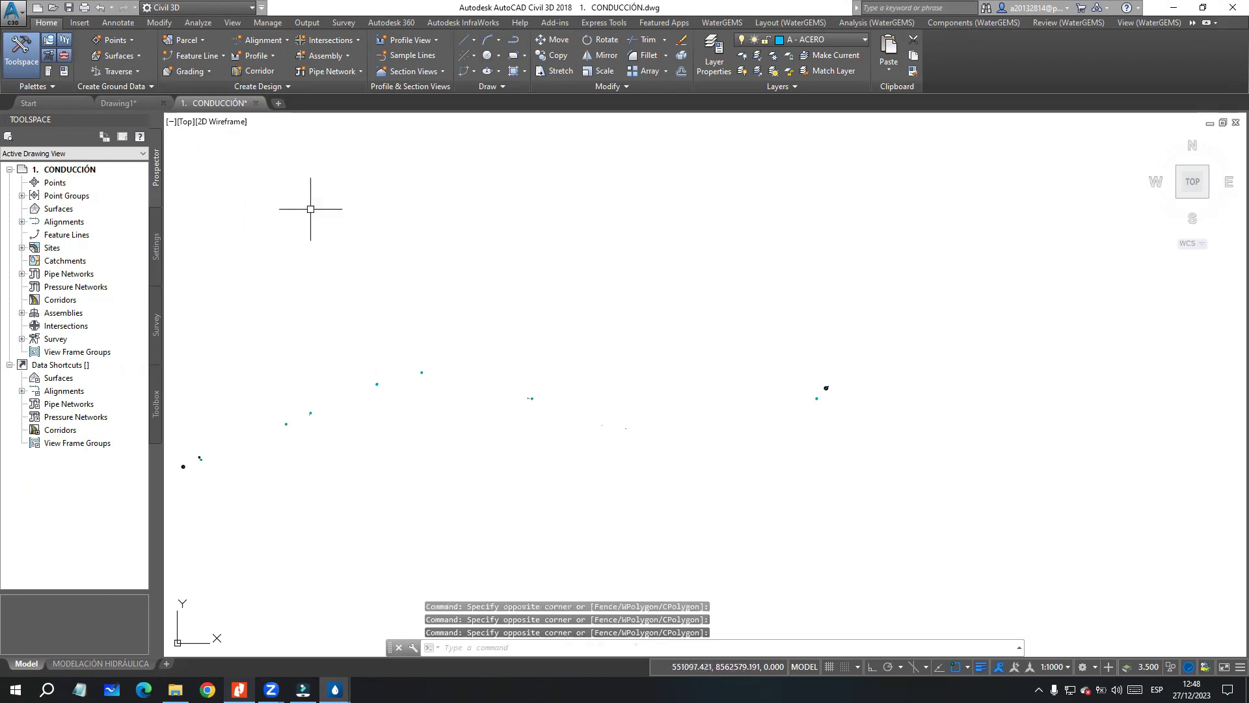
Step: Review the MÓDULO_01 slide in Nitro Pro and return to the CONDUCCIÓN drawing in WaterGEMS for Civil 3D
left_click(239, 690)
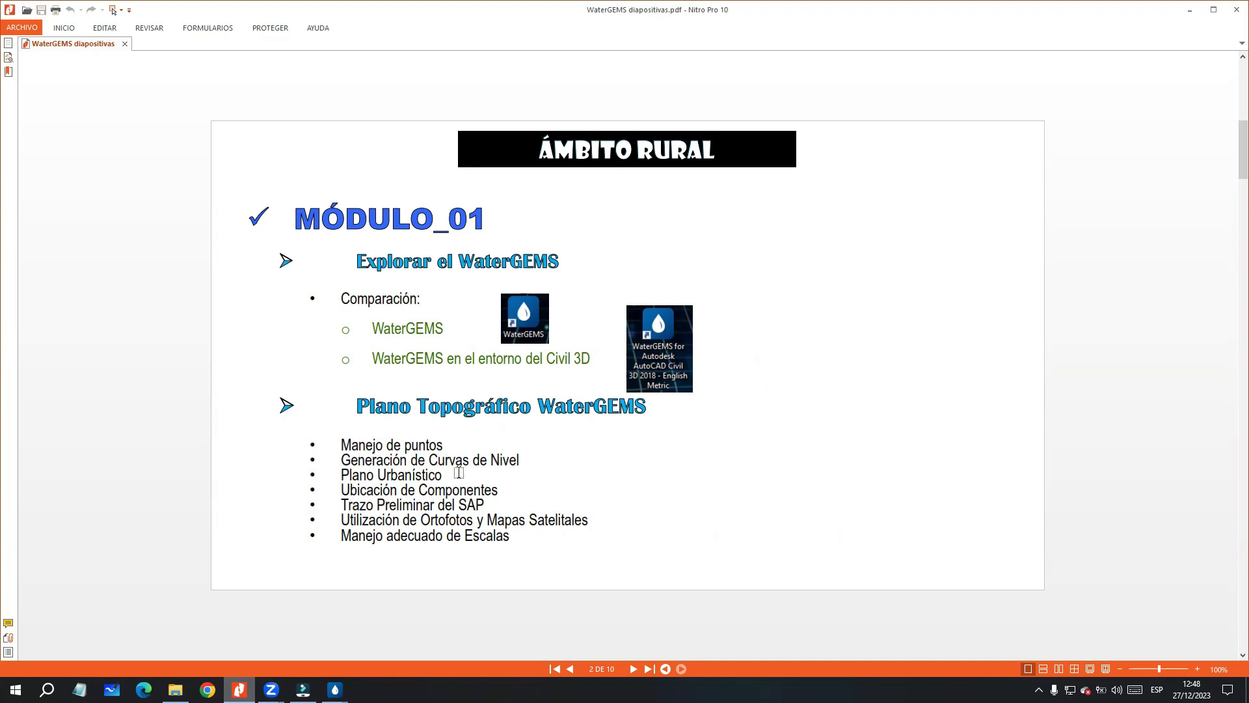
left_click(335, 689)
left_click(414, 614)
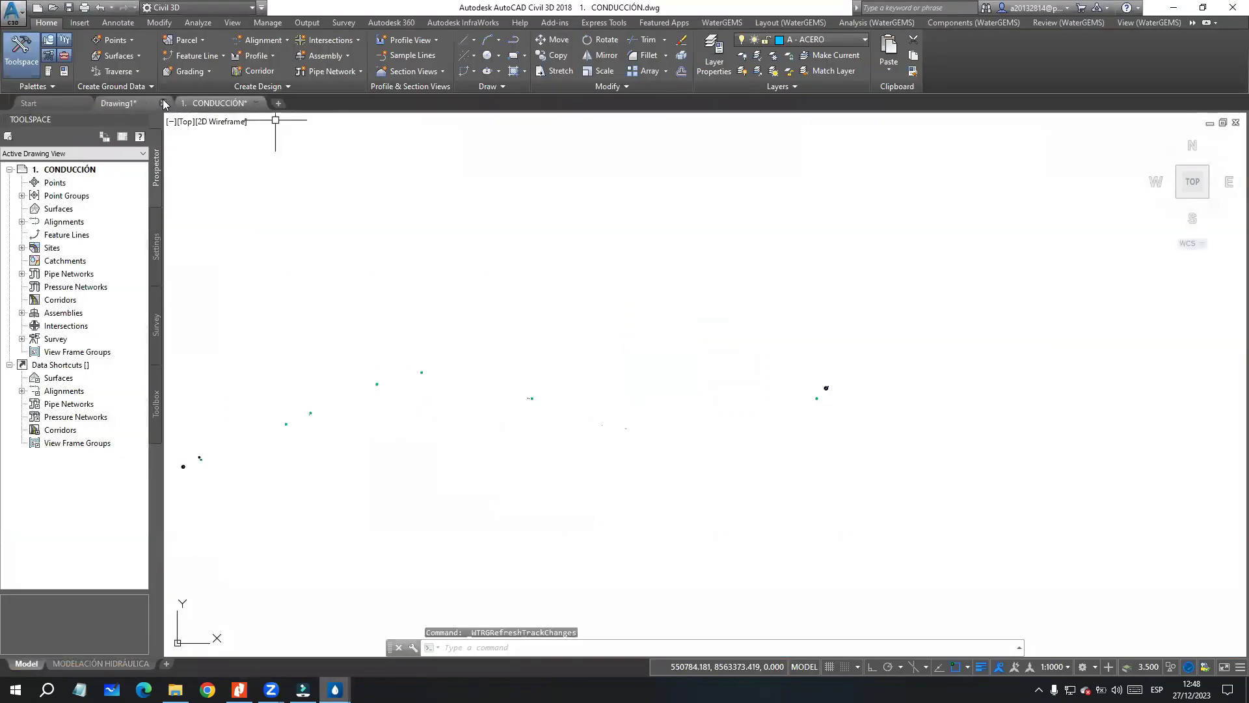
Step: Switch to the blank Drawing1 and close it
left_click(149, 106)
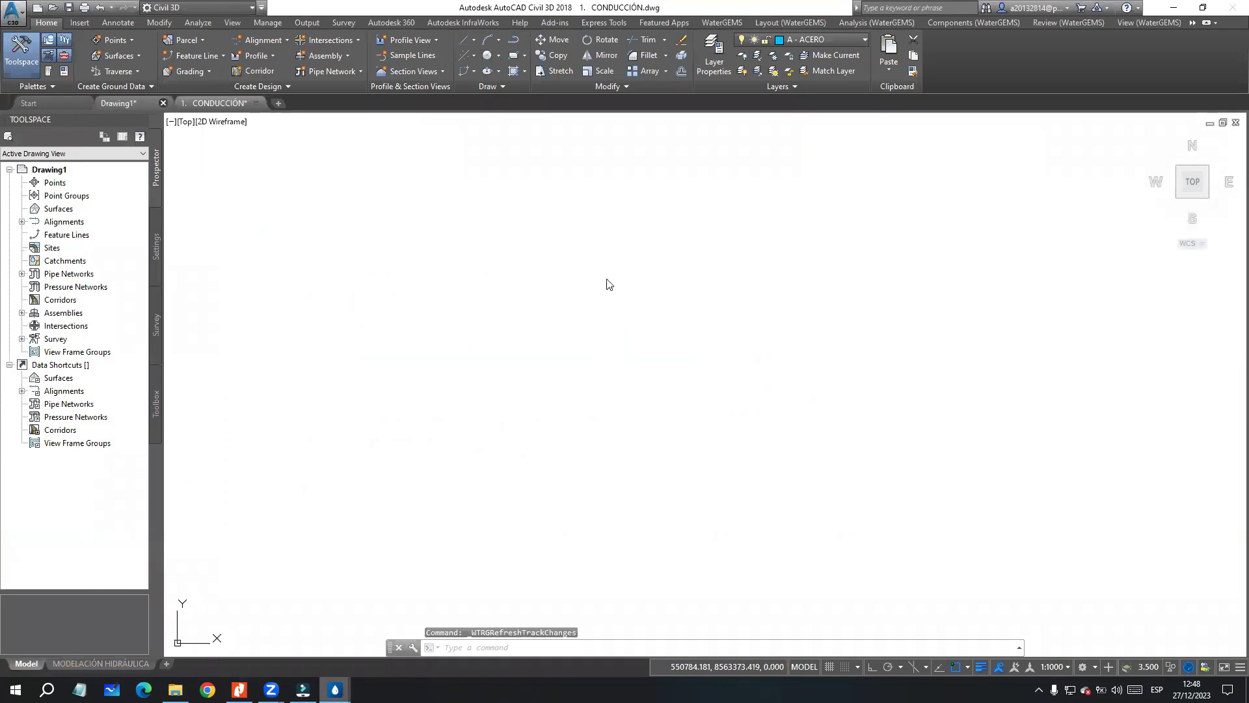
left_click(634, 374)
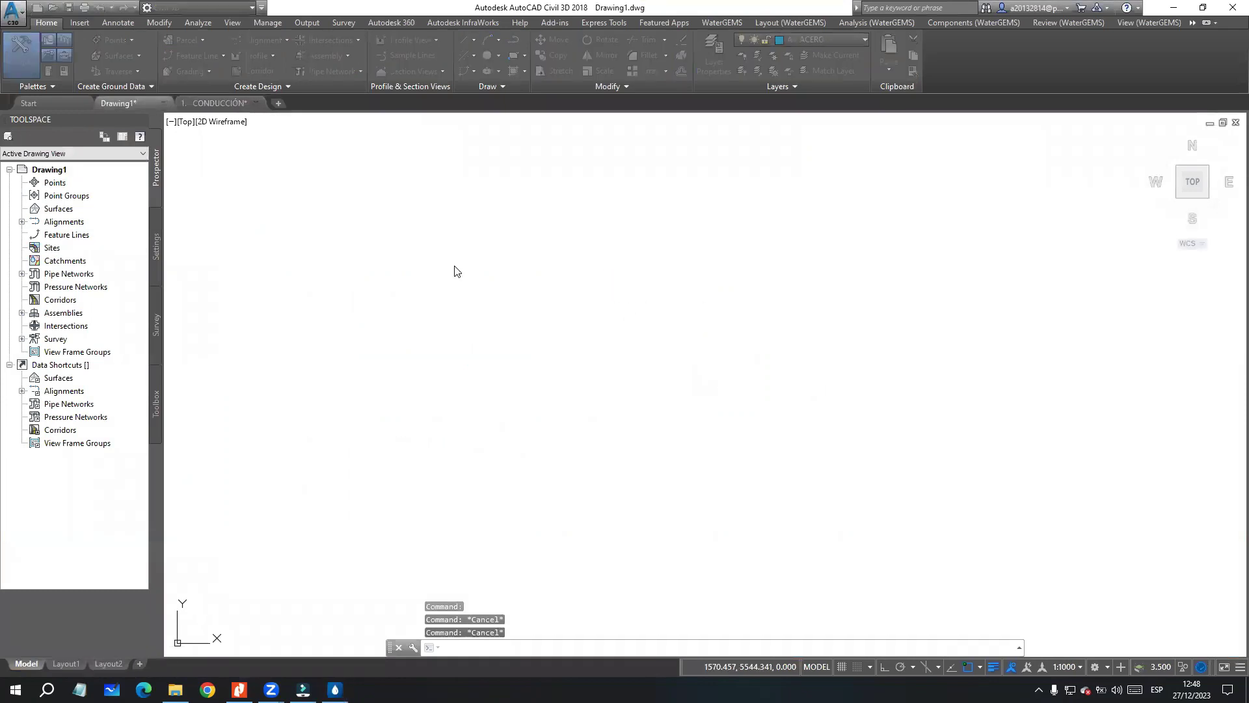
left_click(472, 276)
left_click(414, 244)
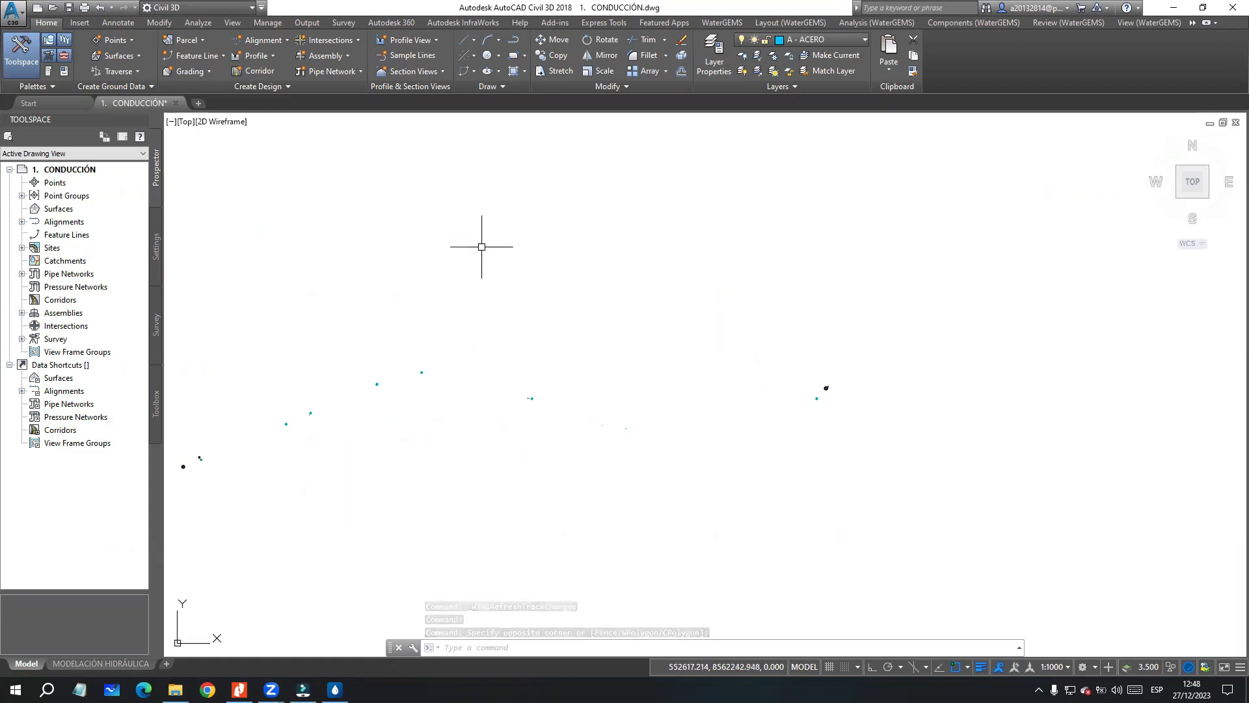
left_click(540, 266)
left_click(413, 218)
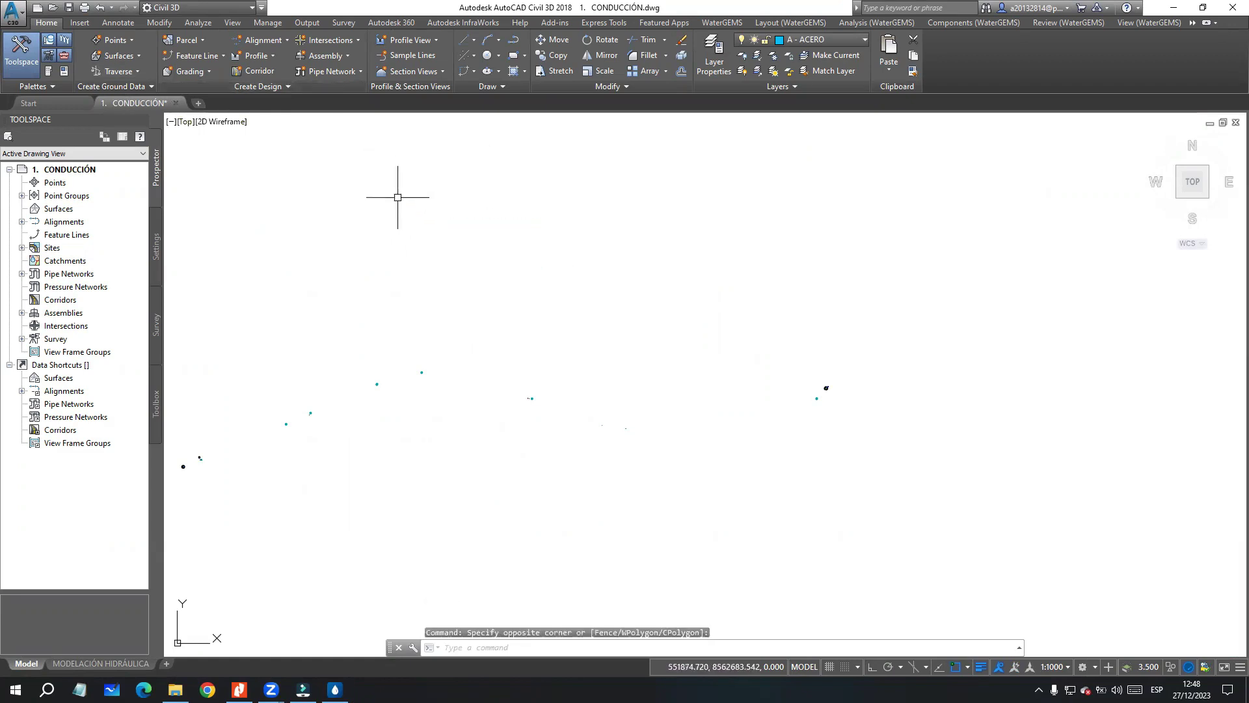
Step: Import the LandXML file TERRENO_C from the desktop CONDUCCIÓN folder, including its units and surface
left_click(79, 24)
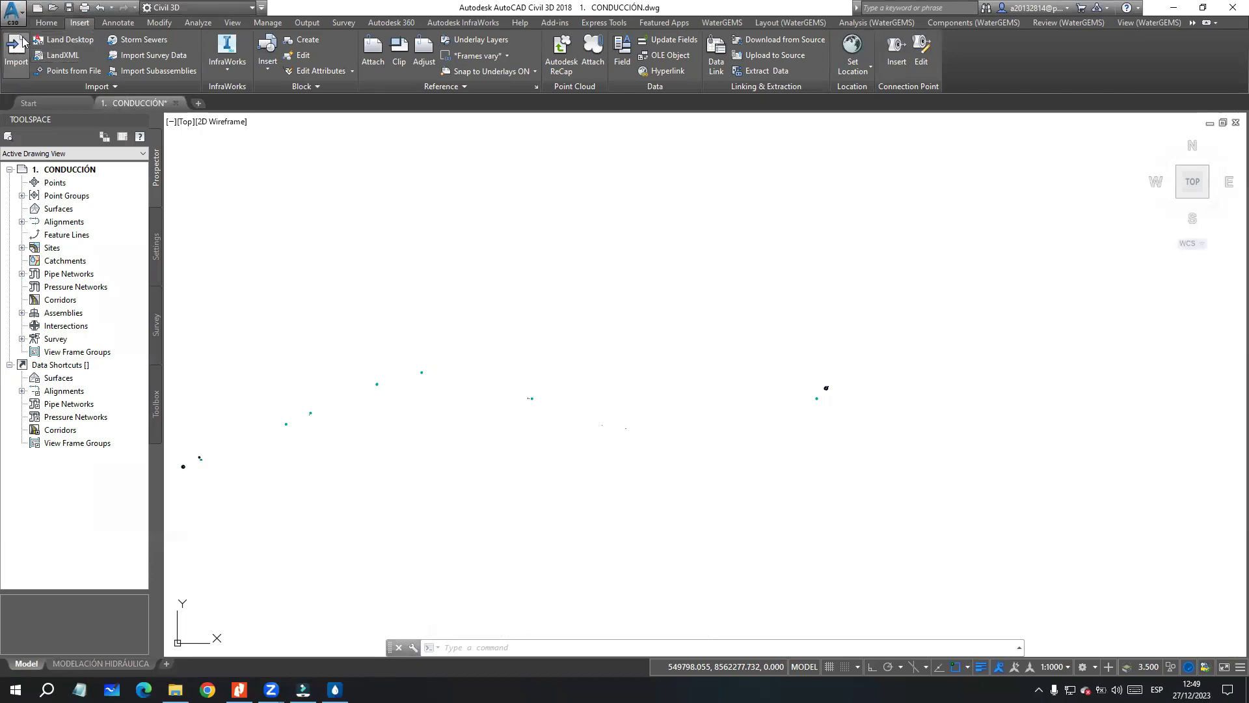
left_click(63, 57)
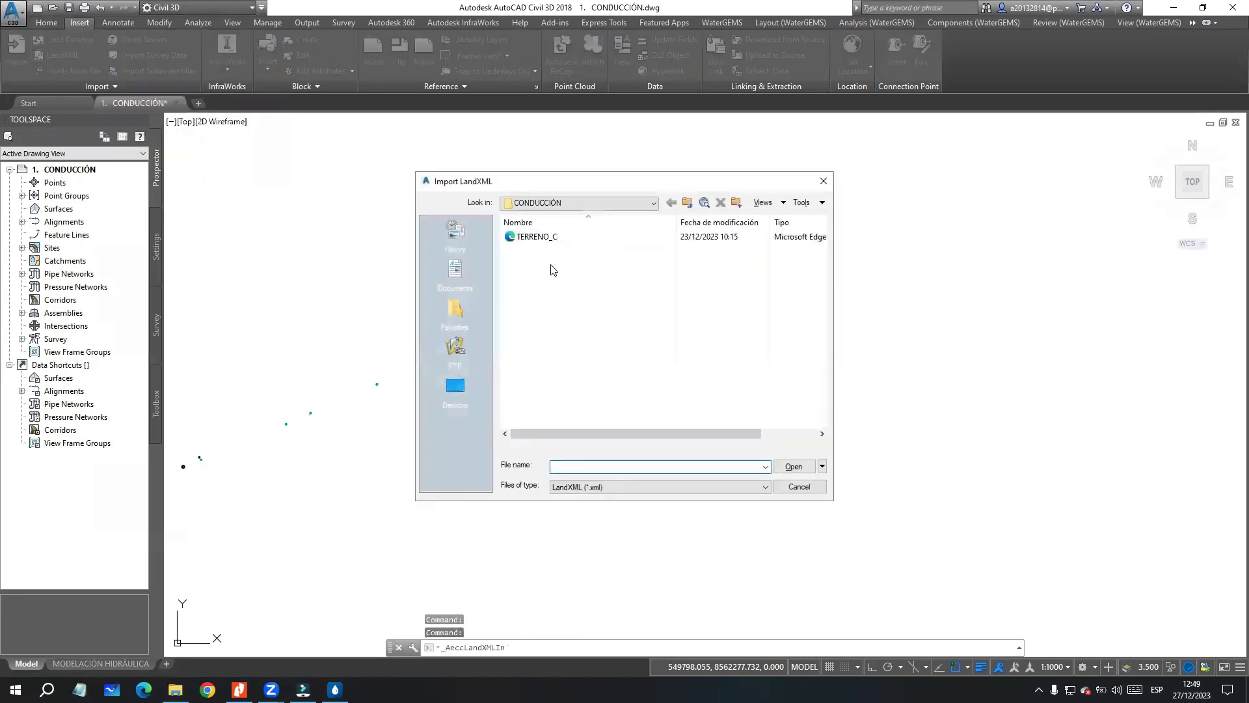
left_click(687, 203)
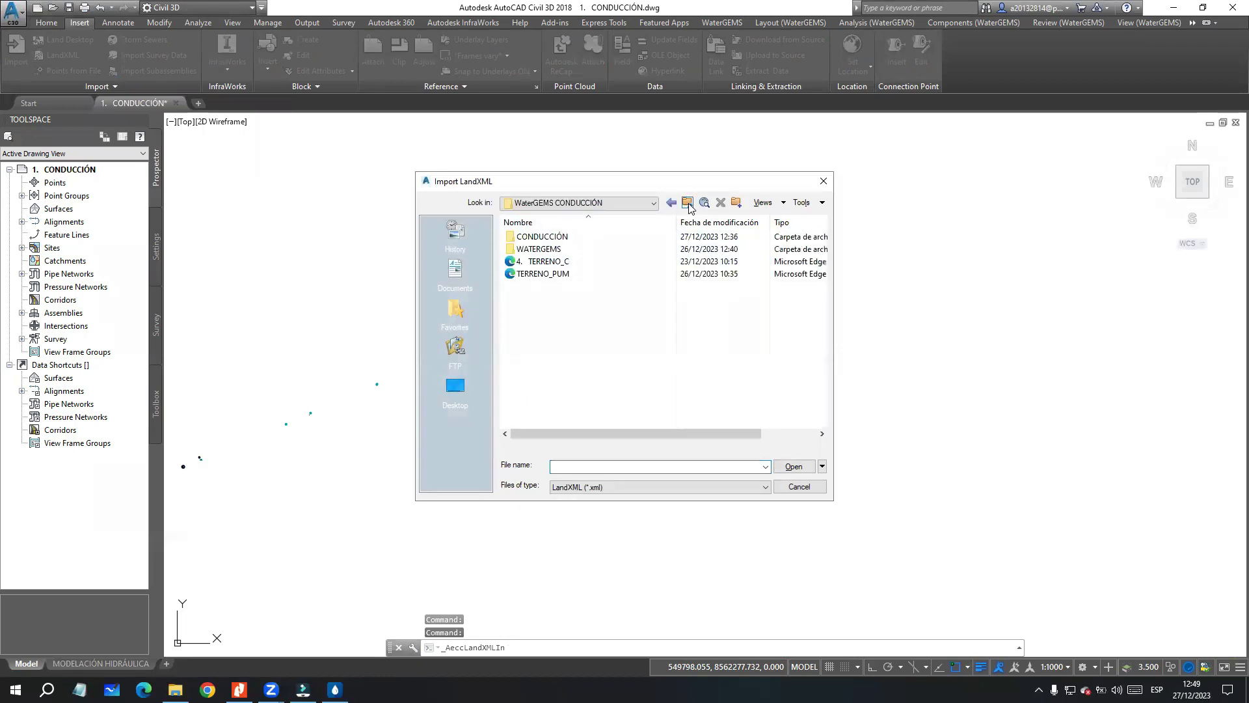
left_click(435, 389)
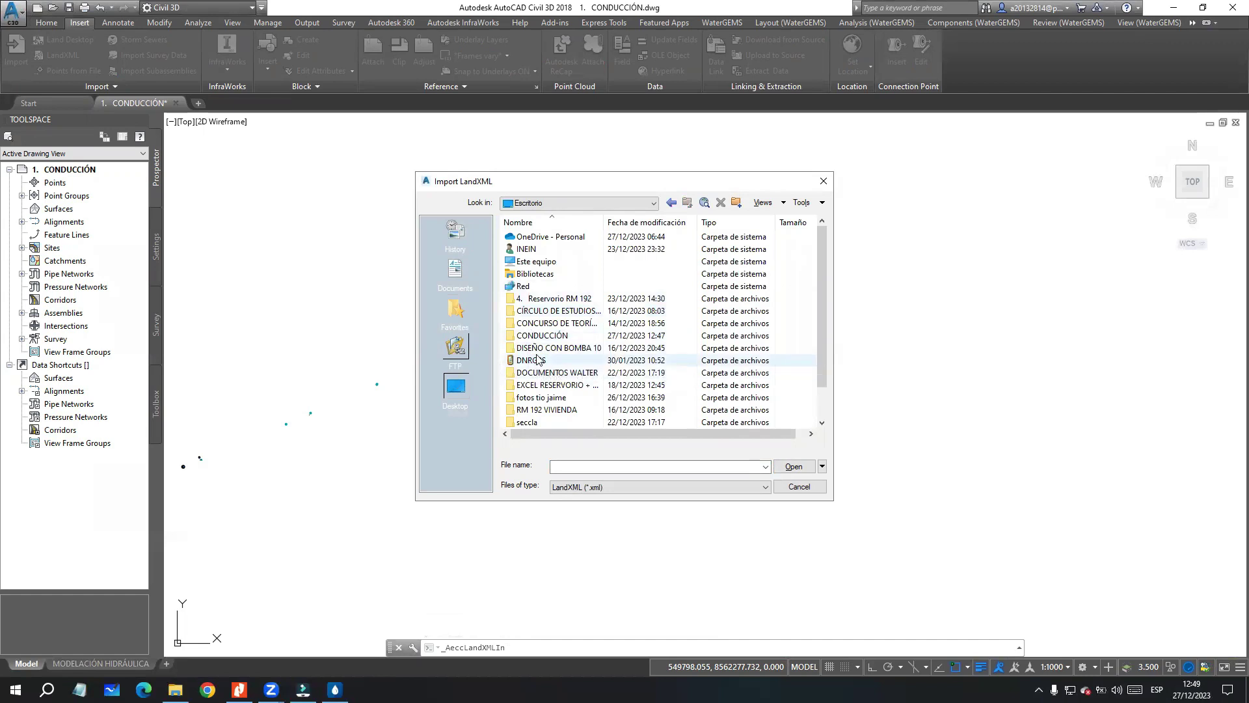
double_click(536, 335)
left_click(535, 240)
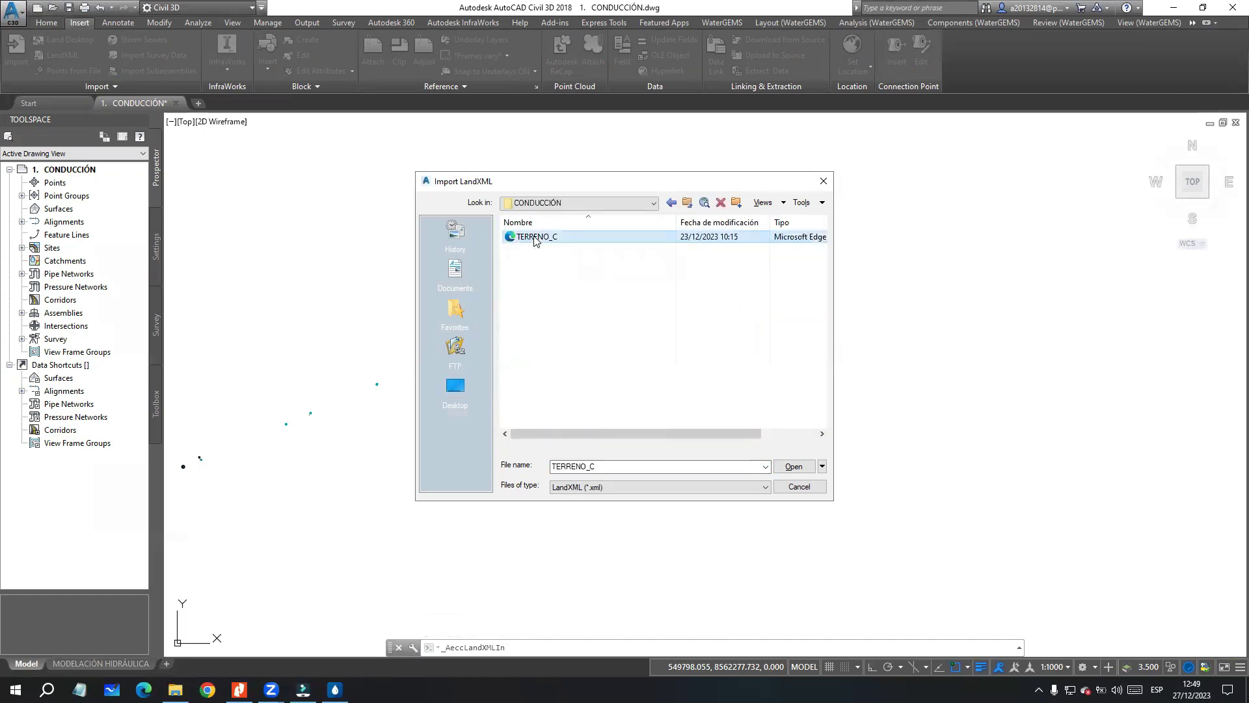
left_click(795, 467)
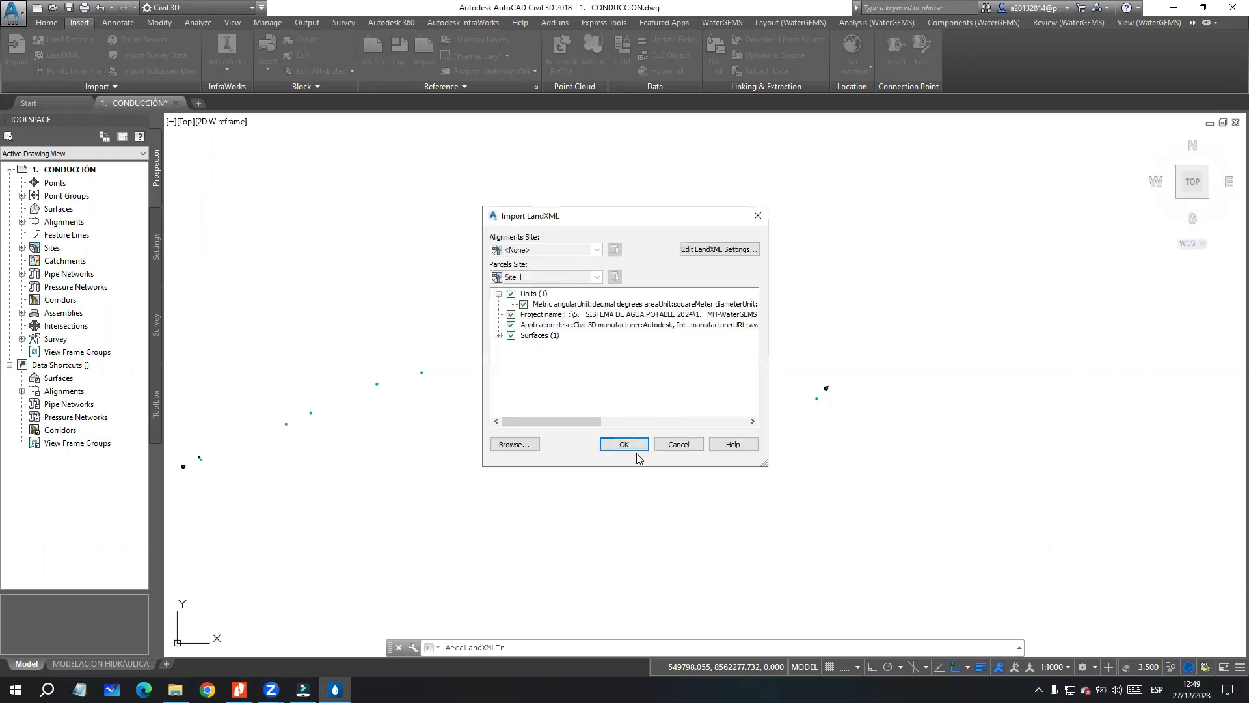
left_click(626, 445)
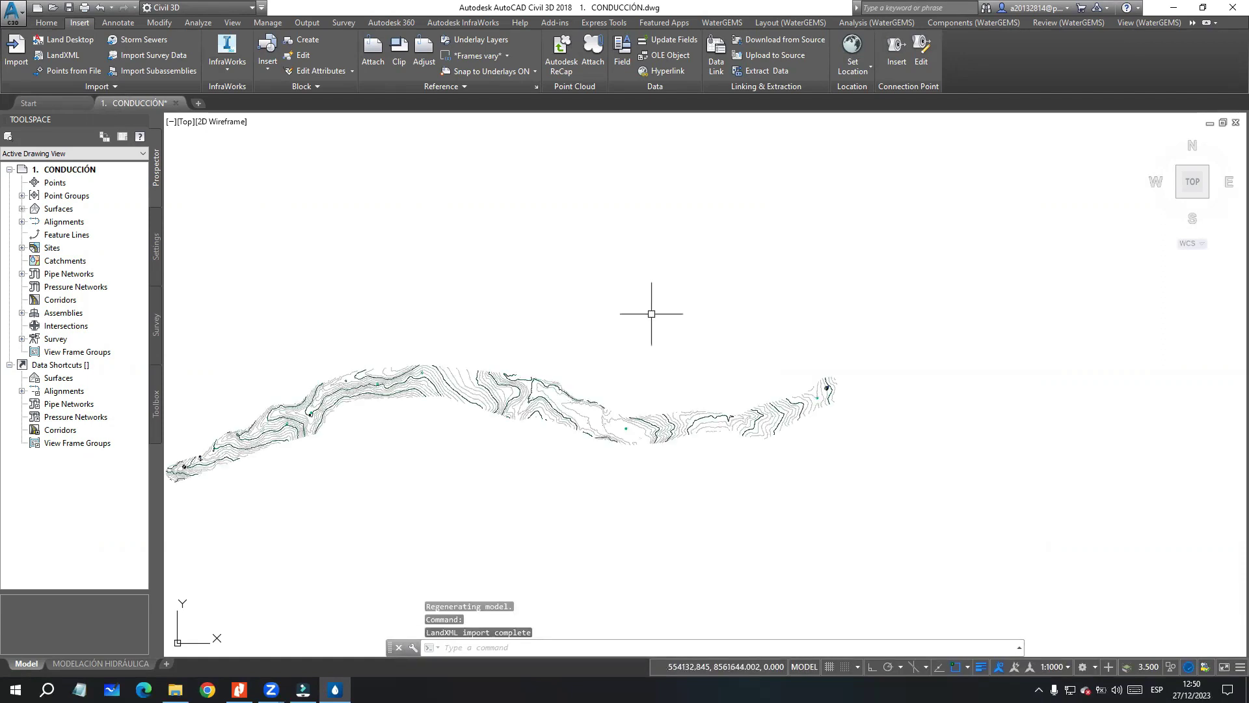
Step: Examine the imported terrain contours along the conduction line and around its structures
scroll(769, 343, "up", 1)
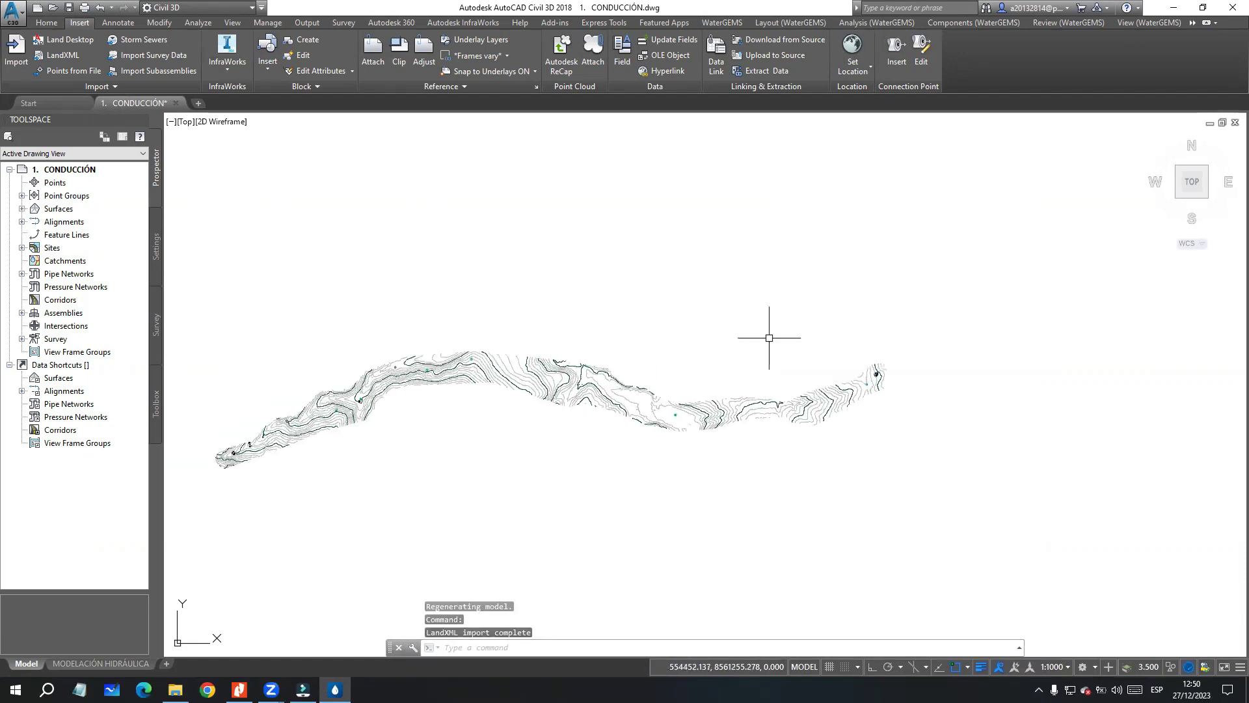
scroll(481, 371, "up", 2)
scroll(480, 368, "up", 2)
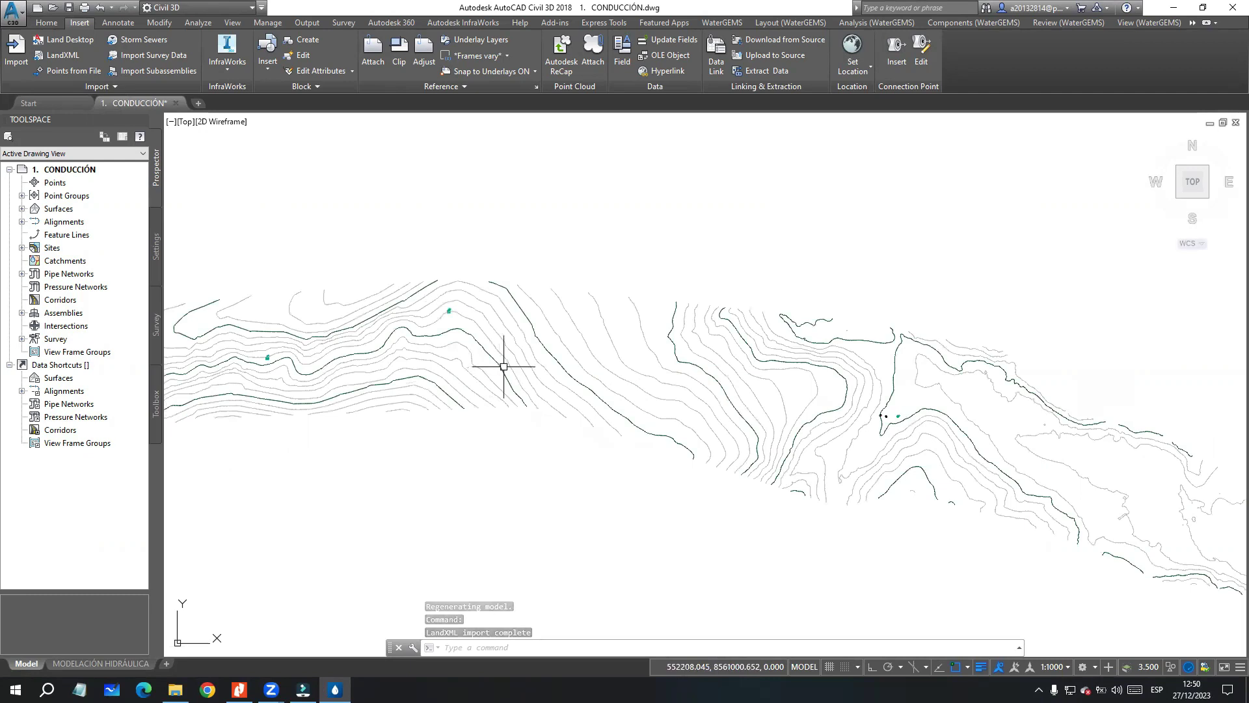
scroll(555, 354, "up", 3)
scroll(559, 325, "down", 6)
scroll(519, 351, "up", 1)
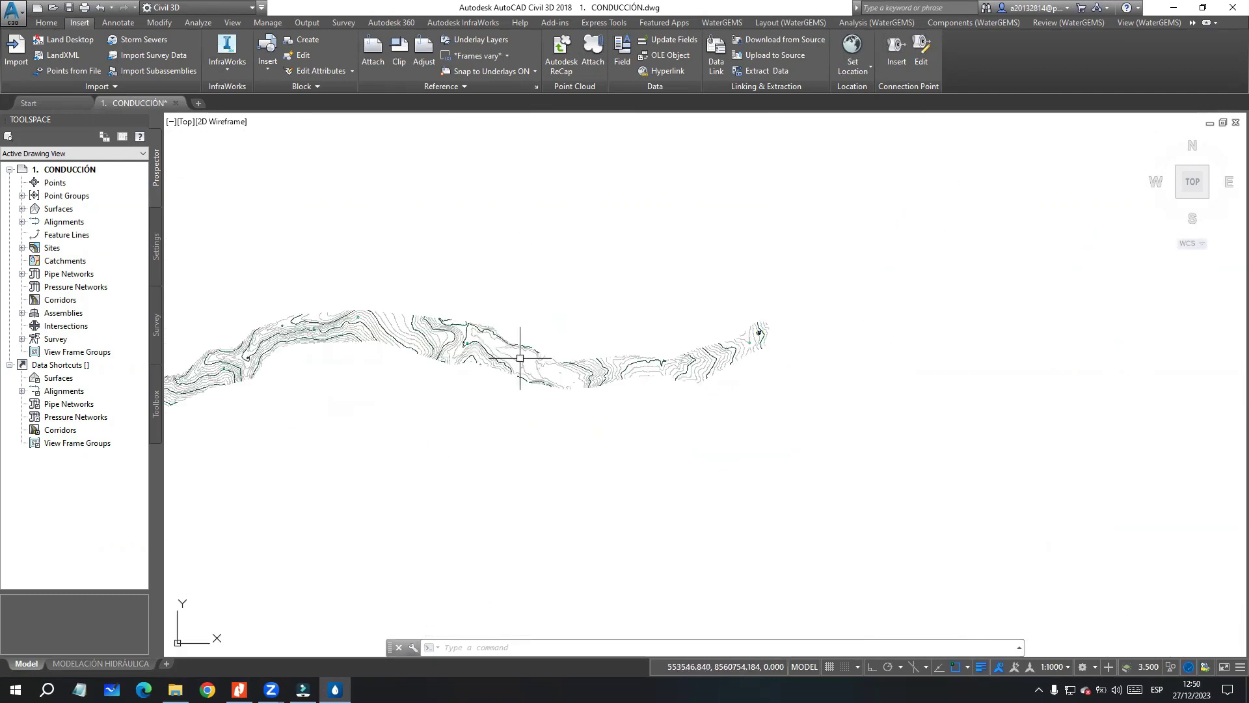
scroll(771, 300, "up", 3)
scroll(716, 286, "down", 3)
scroll(468, 368, "down", 1)
middle_click_drag(468, 368, 618, 349)
scroll(605, 339, "up", 4)
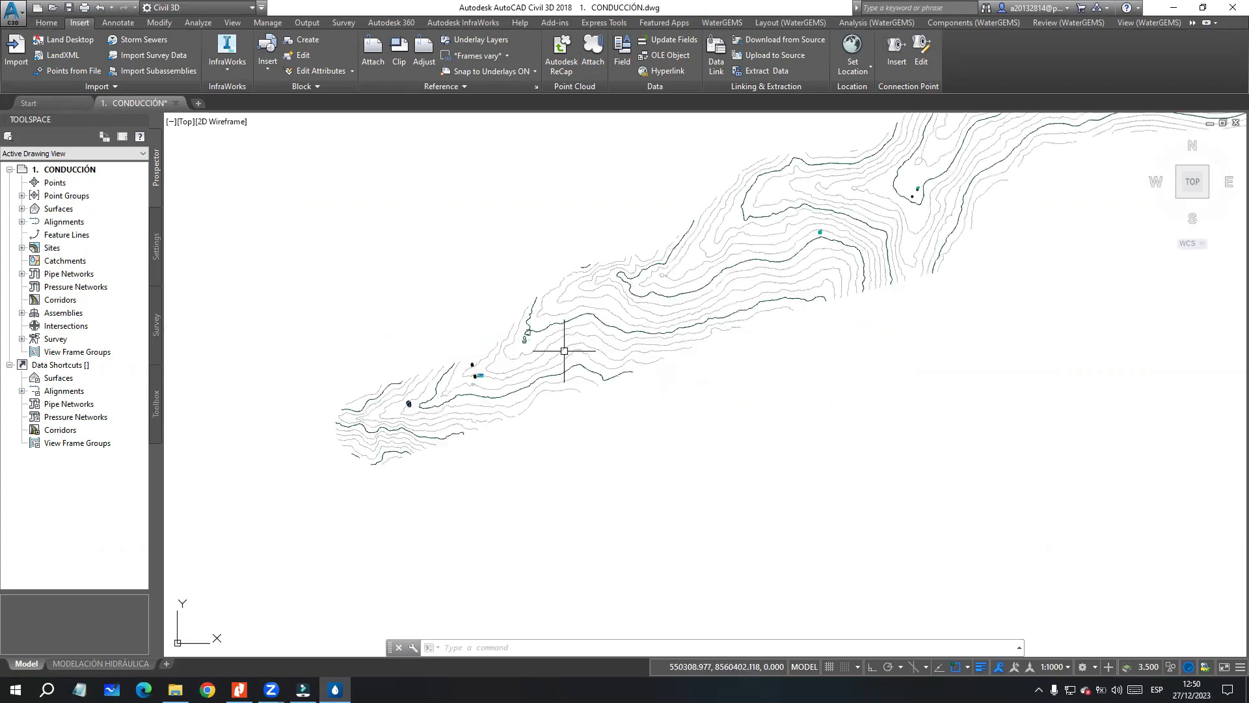
scroll(463, 367, "up", 5)
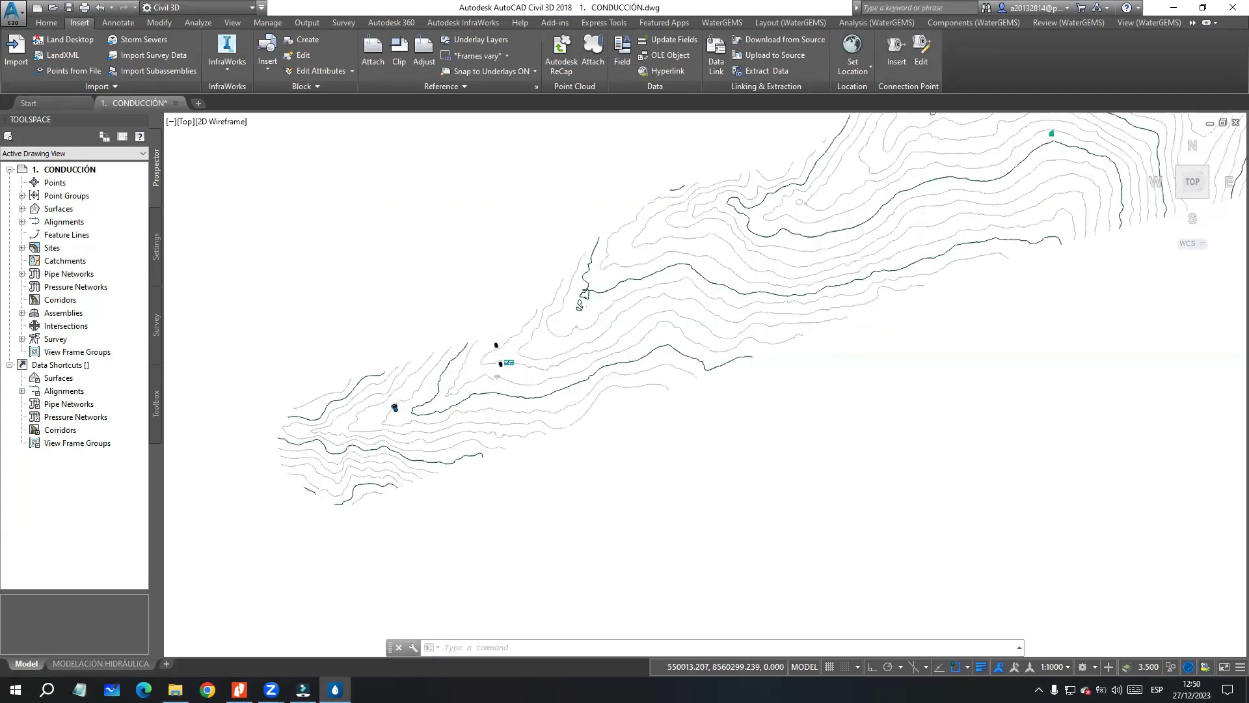
left_click(452, 352)
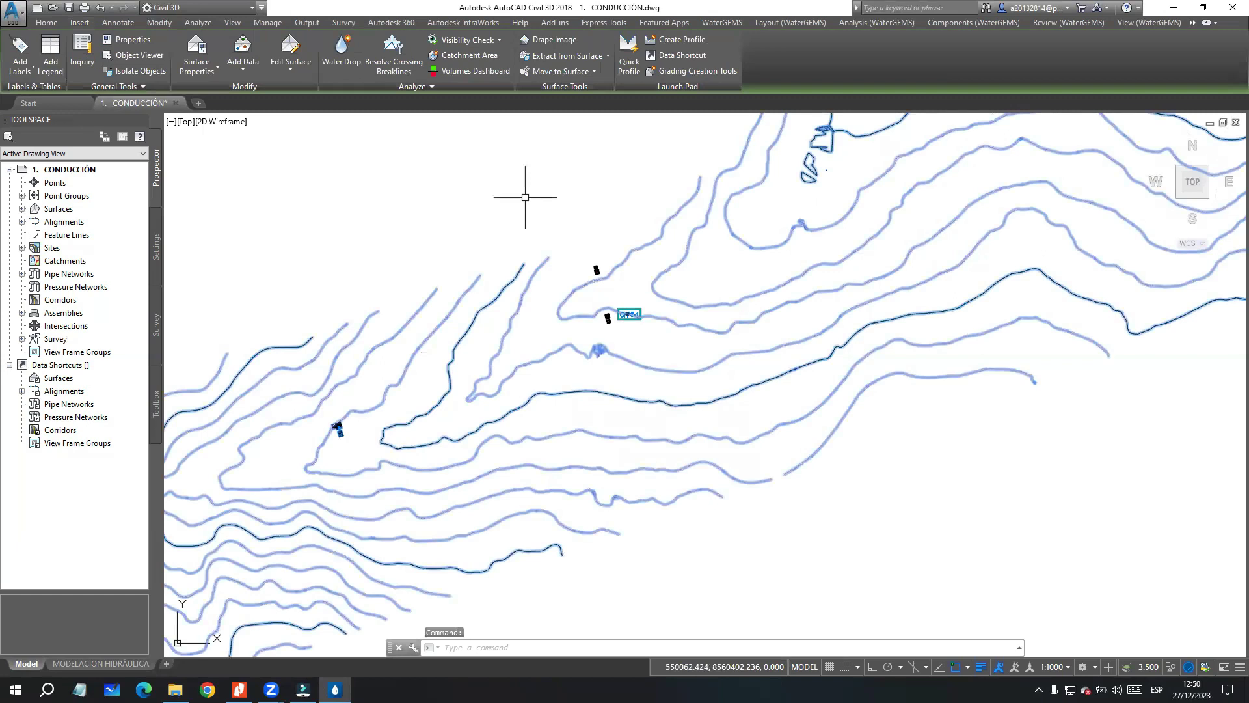
scroll(494, 393, "down", 4)
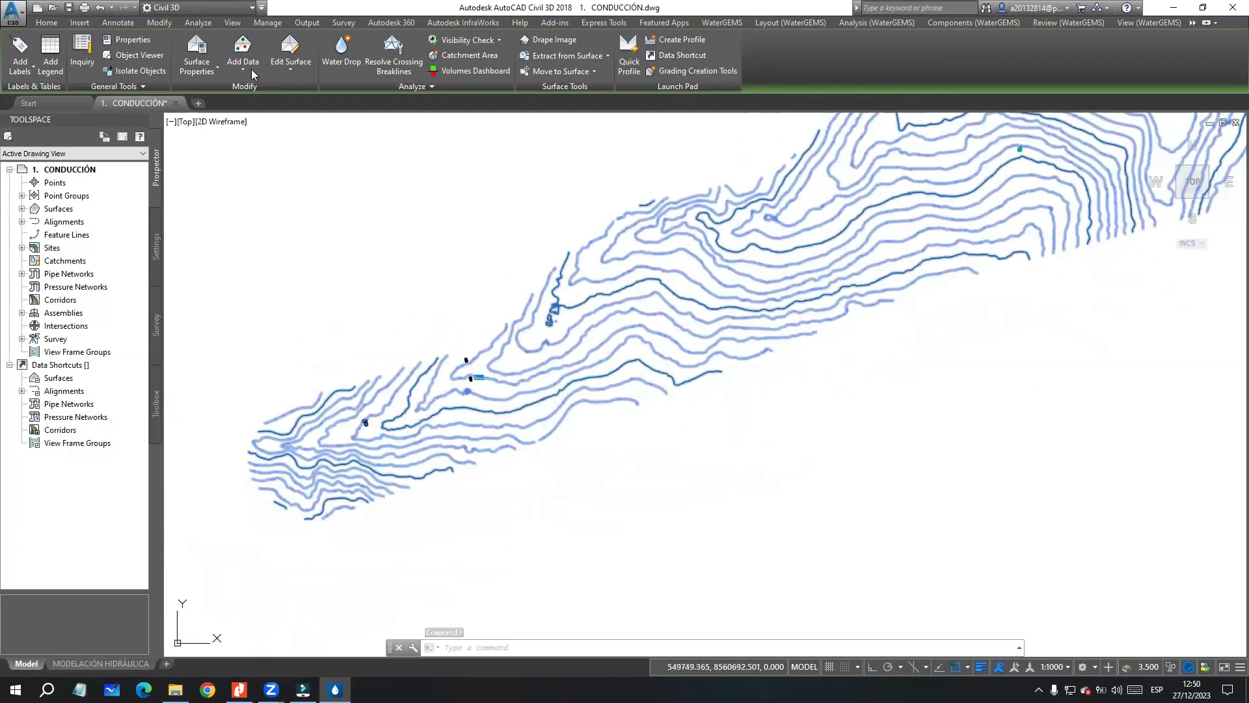
left_click(412, 255)
key("Escape")
key("alt+i")
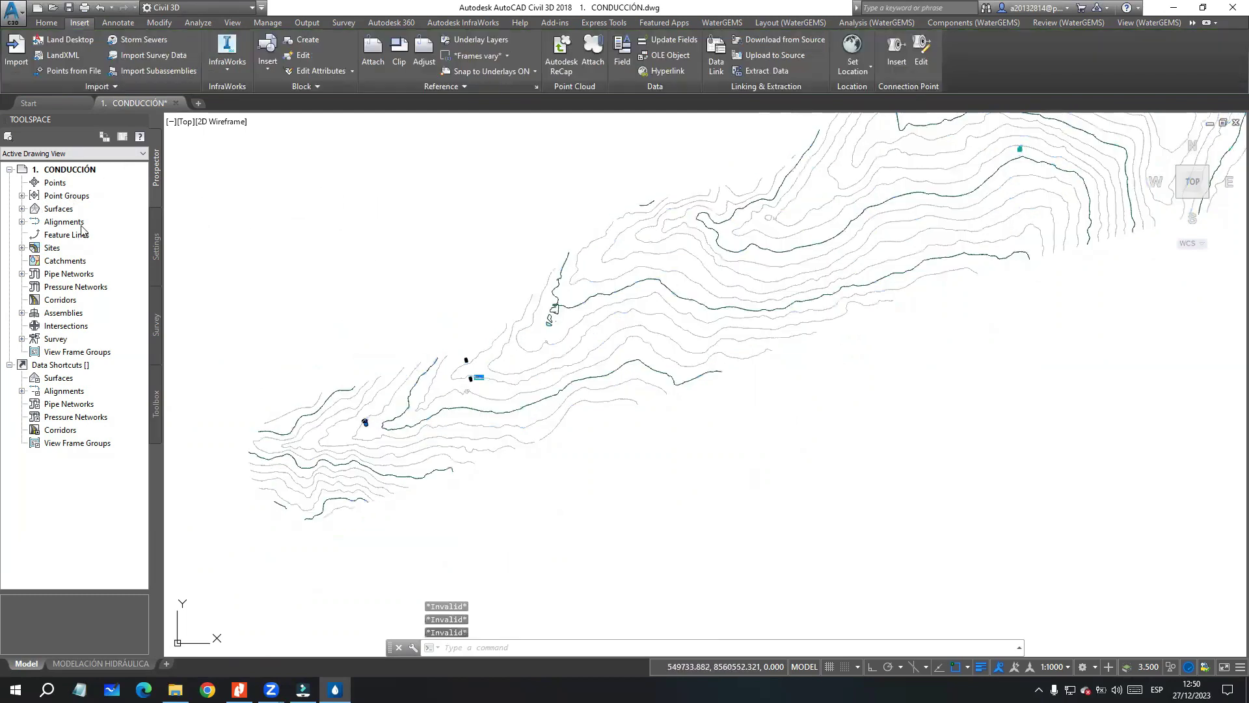
Step: Edit the surface style of TERRENO CARCOSI to make its triangles visible in plan view
left_click(21, 209)
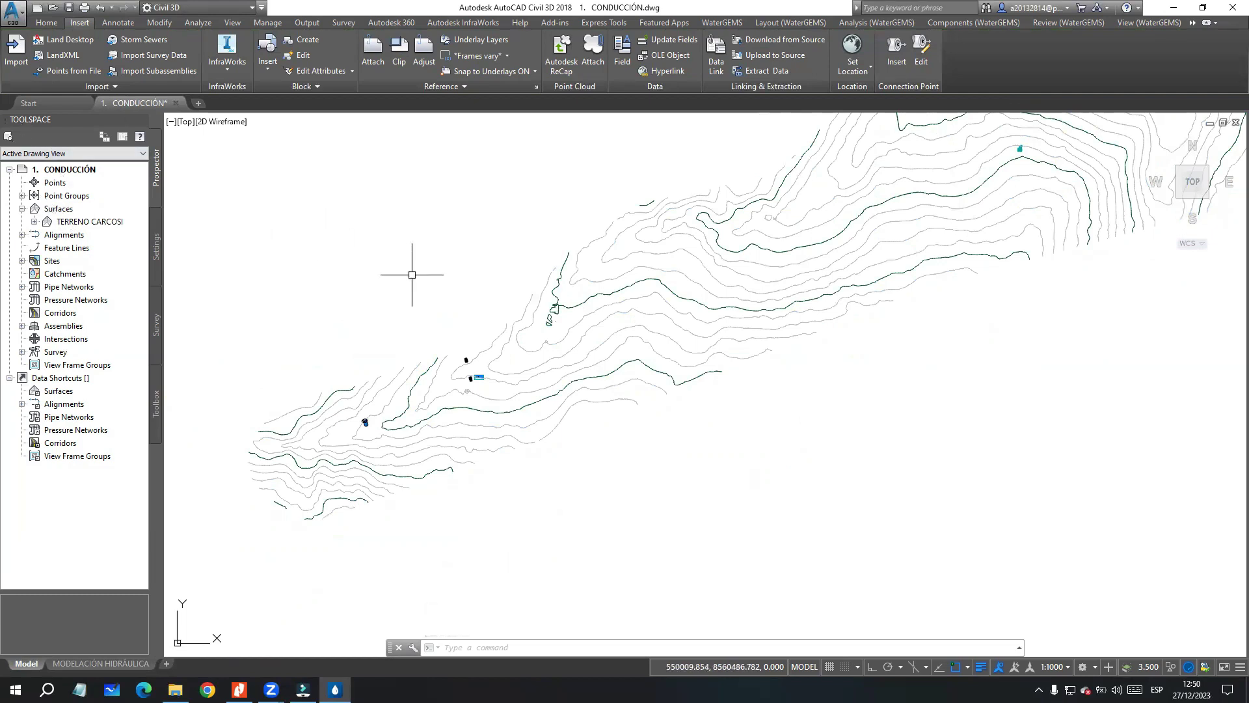
left_click(76, 224)
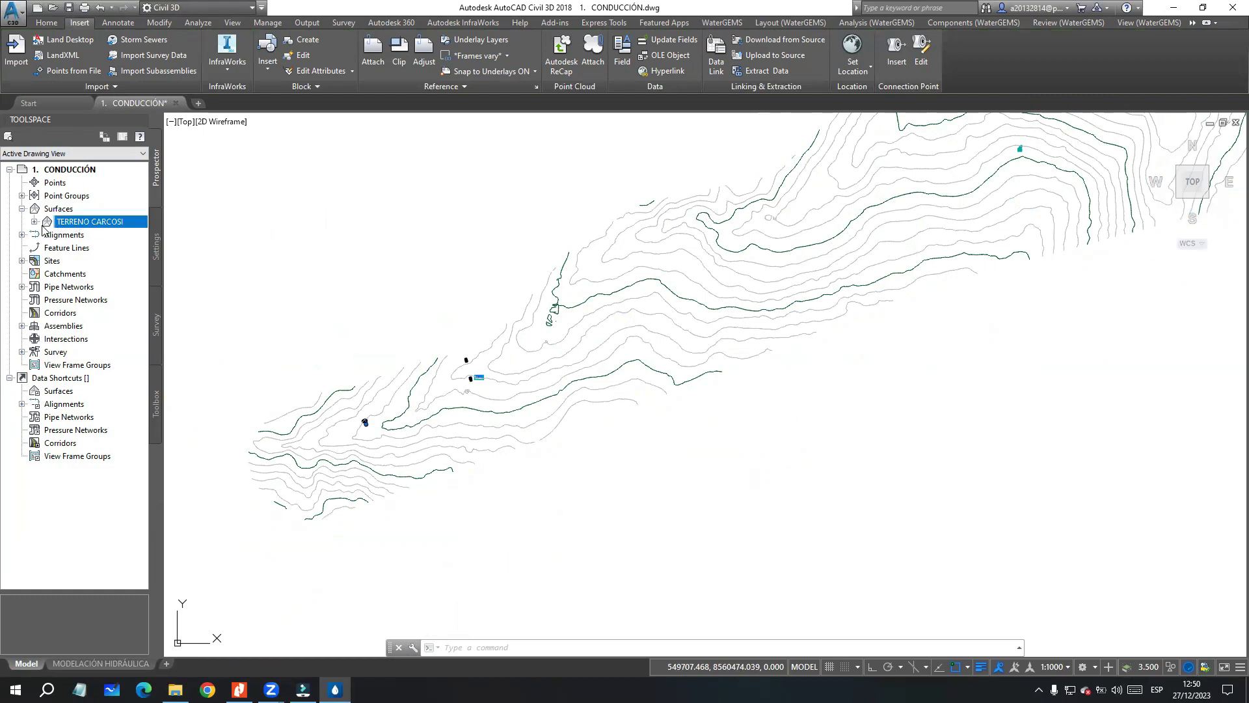
right_click(71, 225)
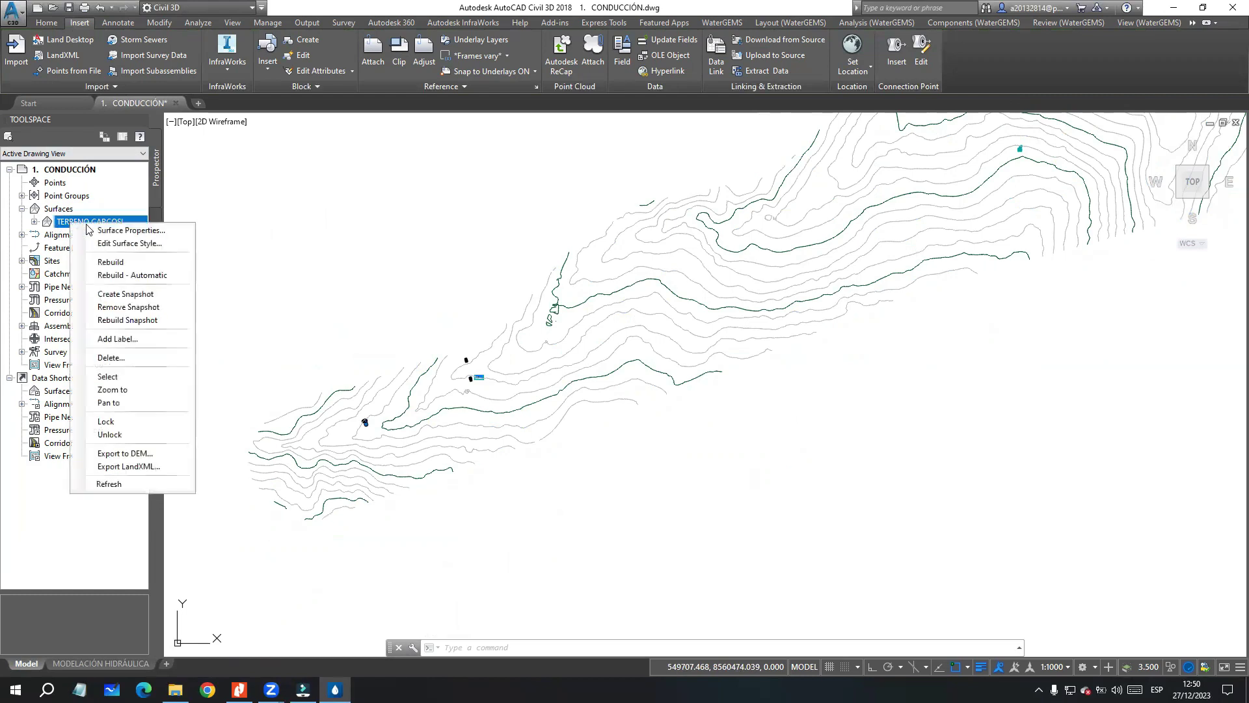
left_click(124, 247)
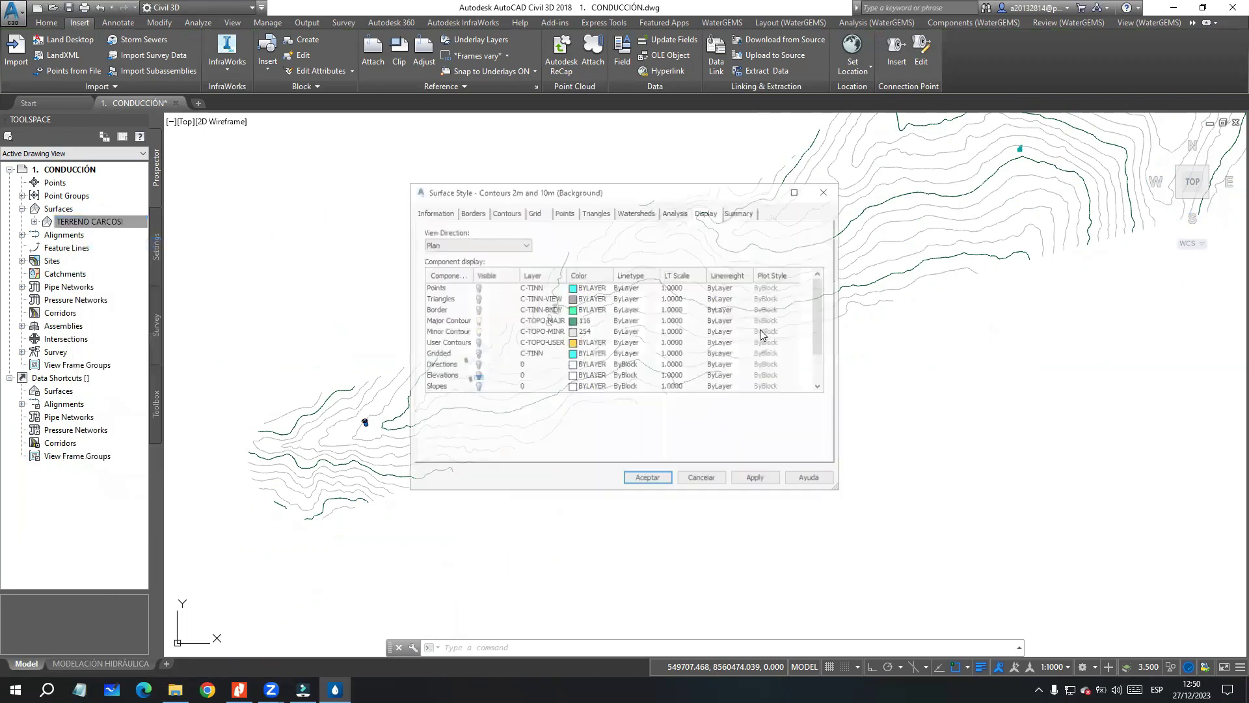
left_click(477, 298)
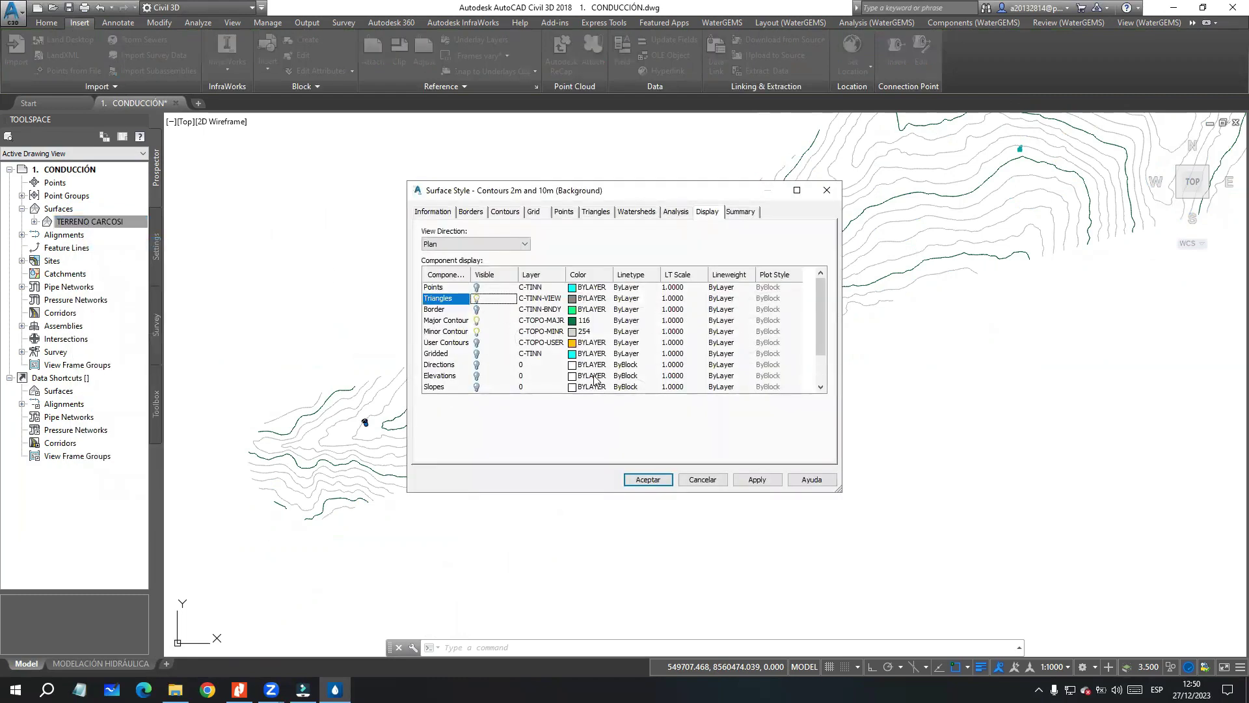
left_click(757, 479)
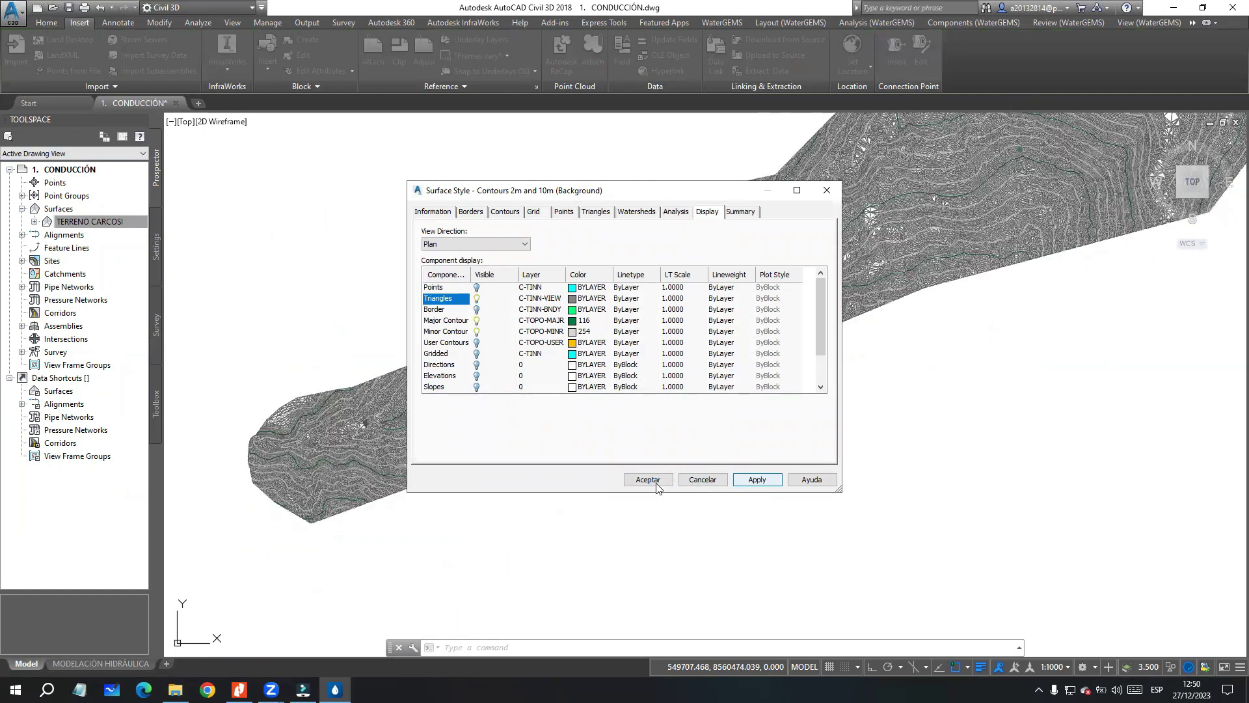
left_click(649, 480)
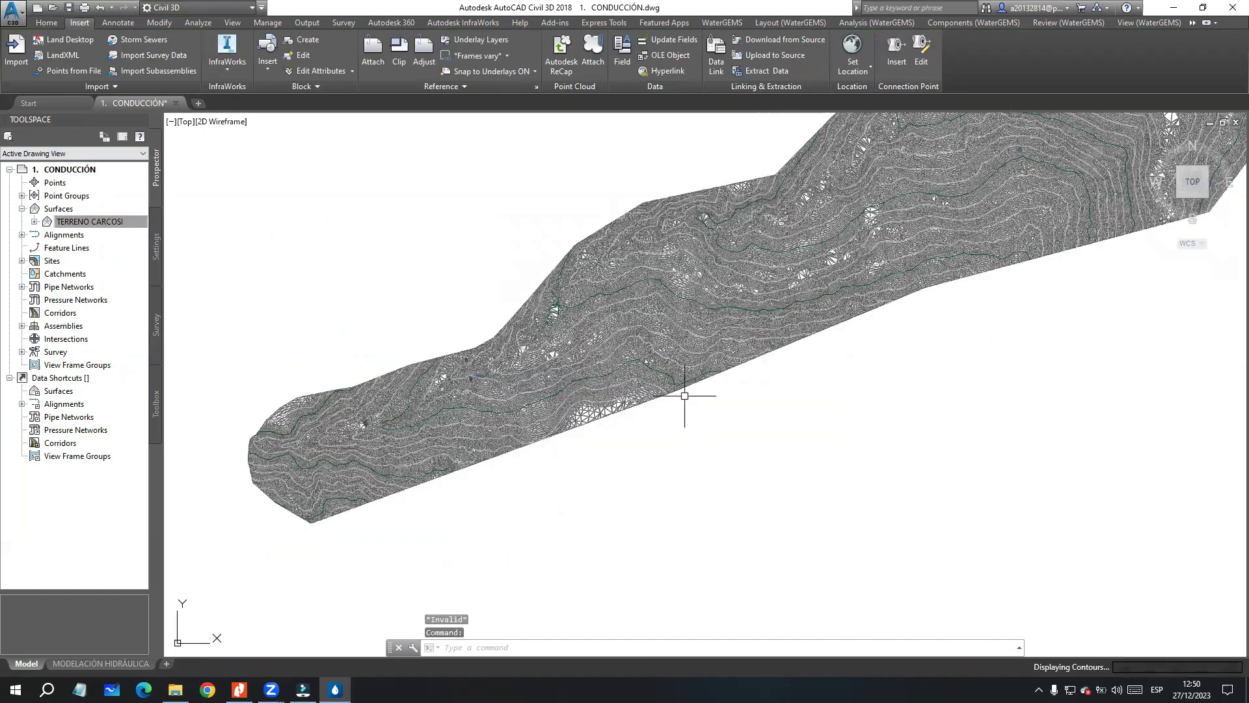
scroll(544, 361, "up", 5)
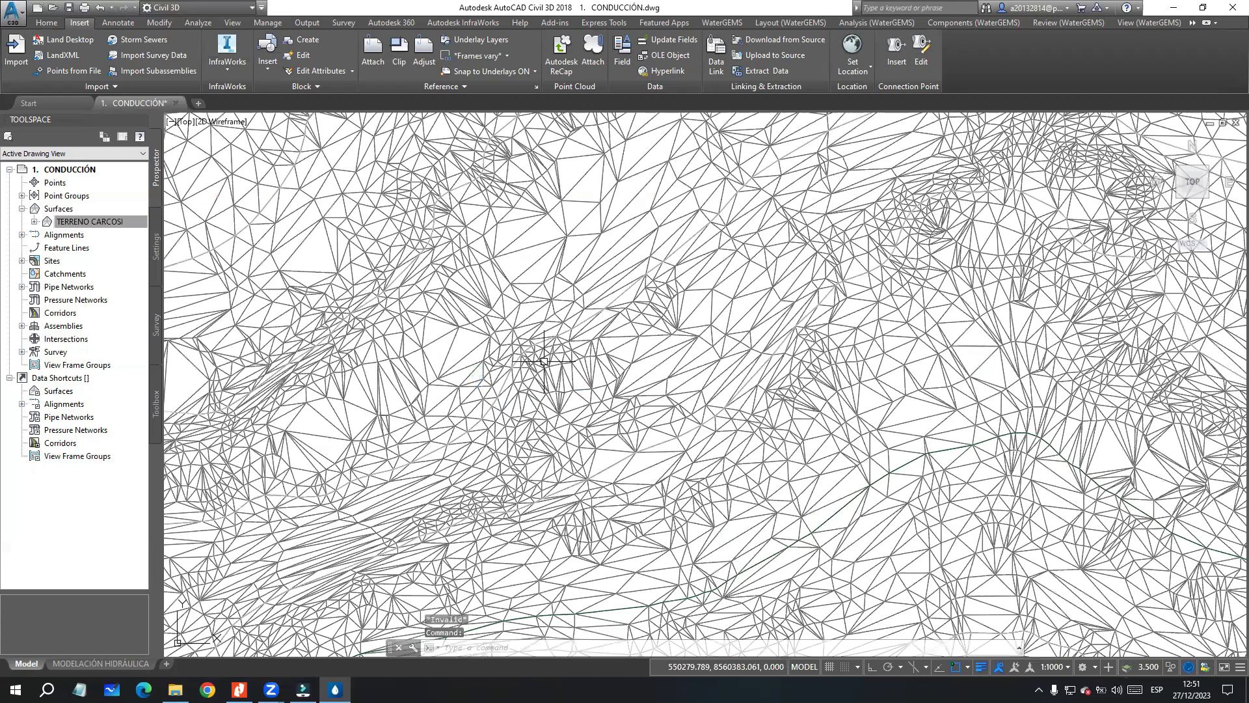
Step: Swap a triangle edge of the TERRENO CARCOSI surface just southwest of the gridded structure at the start of the conduction line
scroll(616, 326, "down", 2)
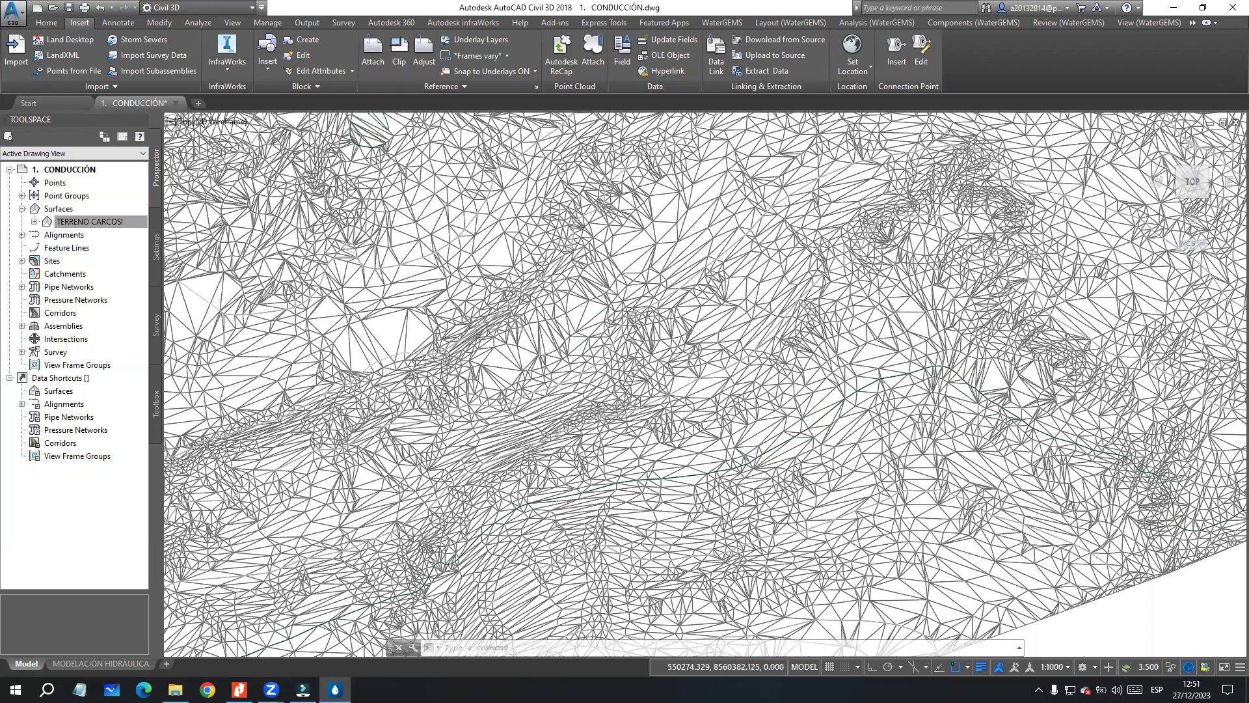
scroll(356, 348, "up", 2)
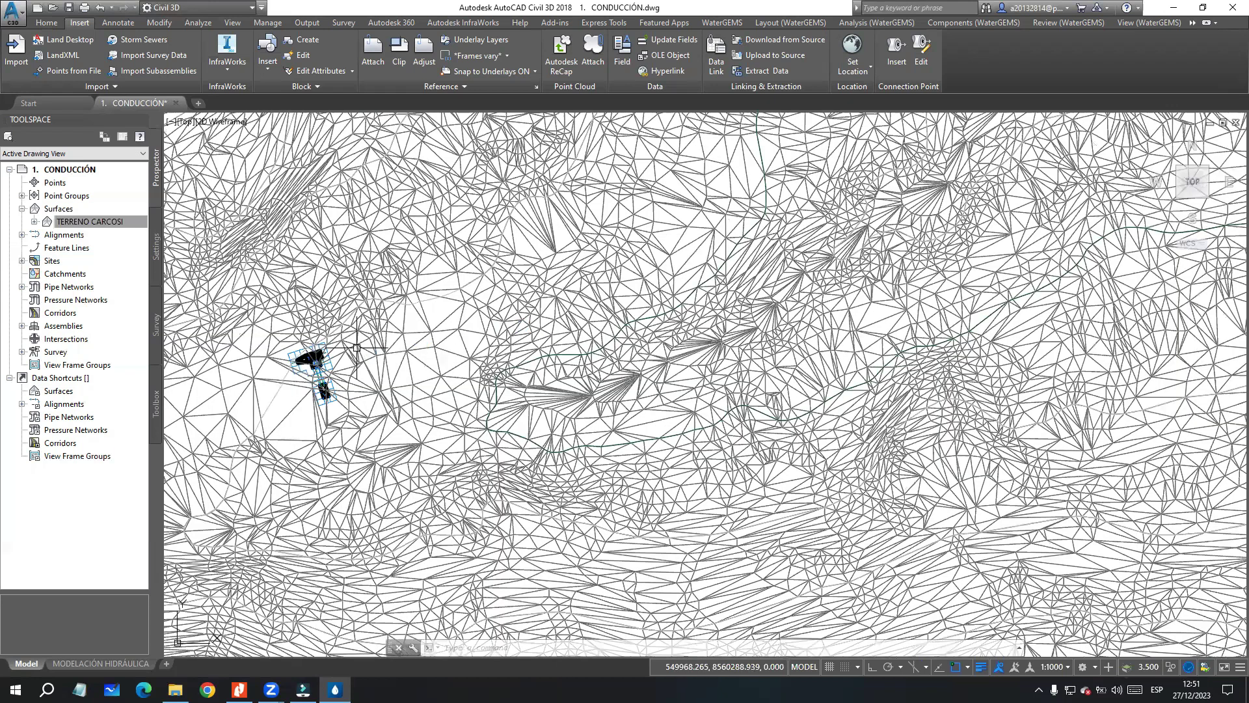
middle_click_drag(357, 348, 510, 318)
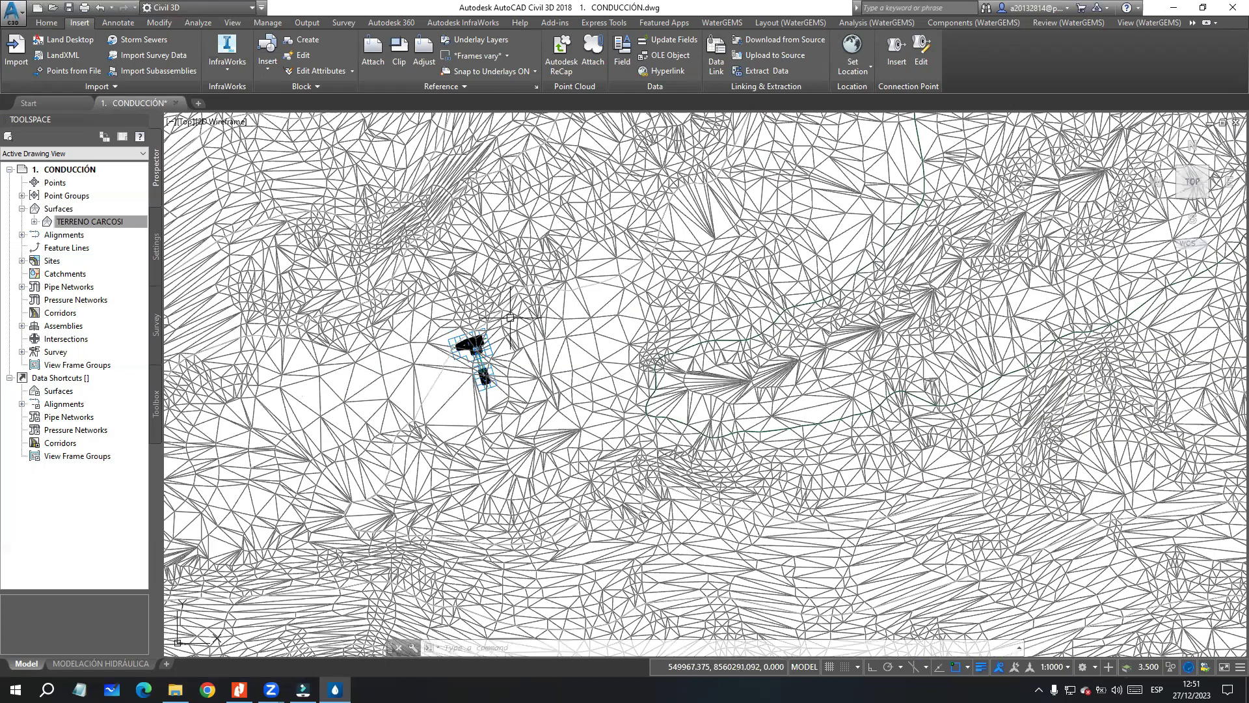
left_click(510, 318)
scroll(494, 314, "up", 4)
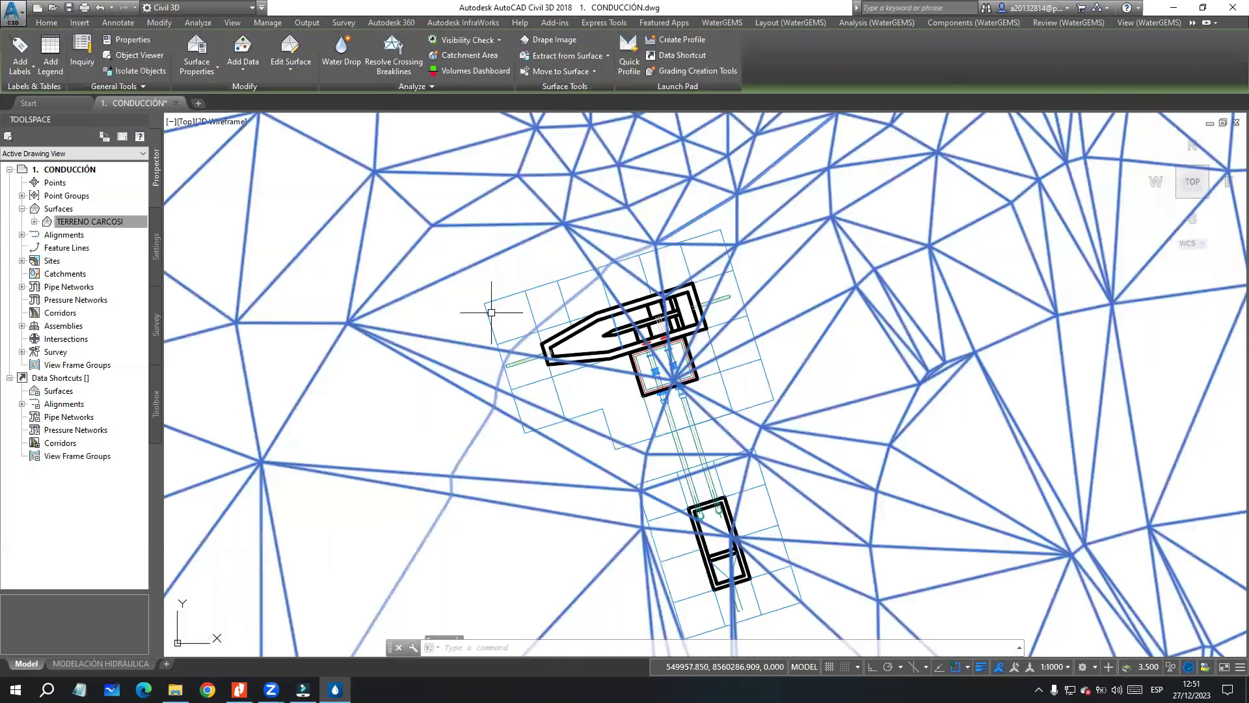
left_click(292, 71)
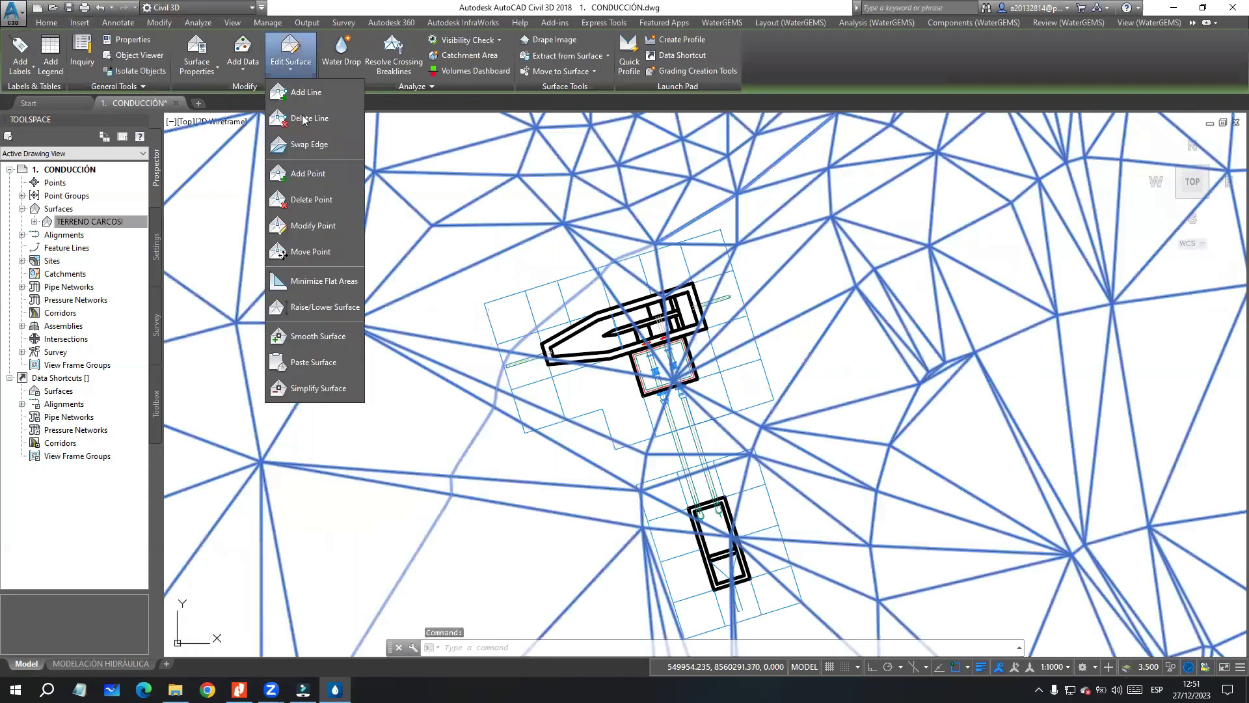
left_click(303, 145)
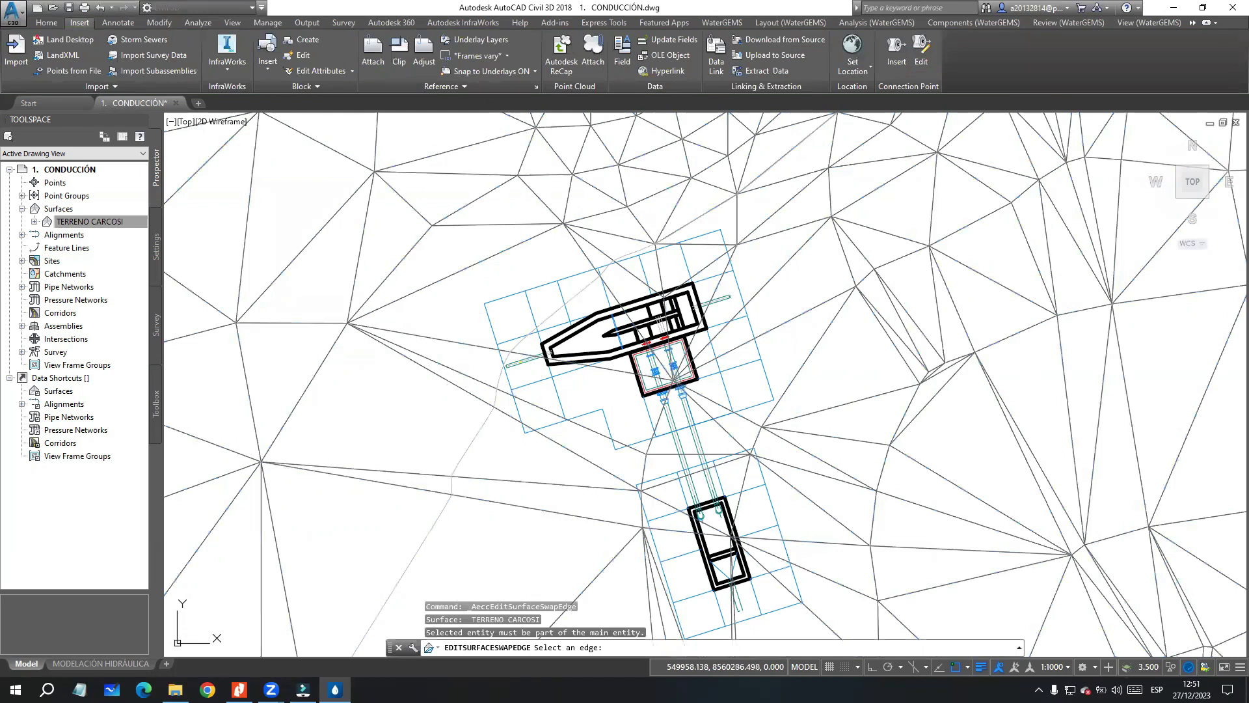
left_click(452, 384)
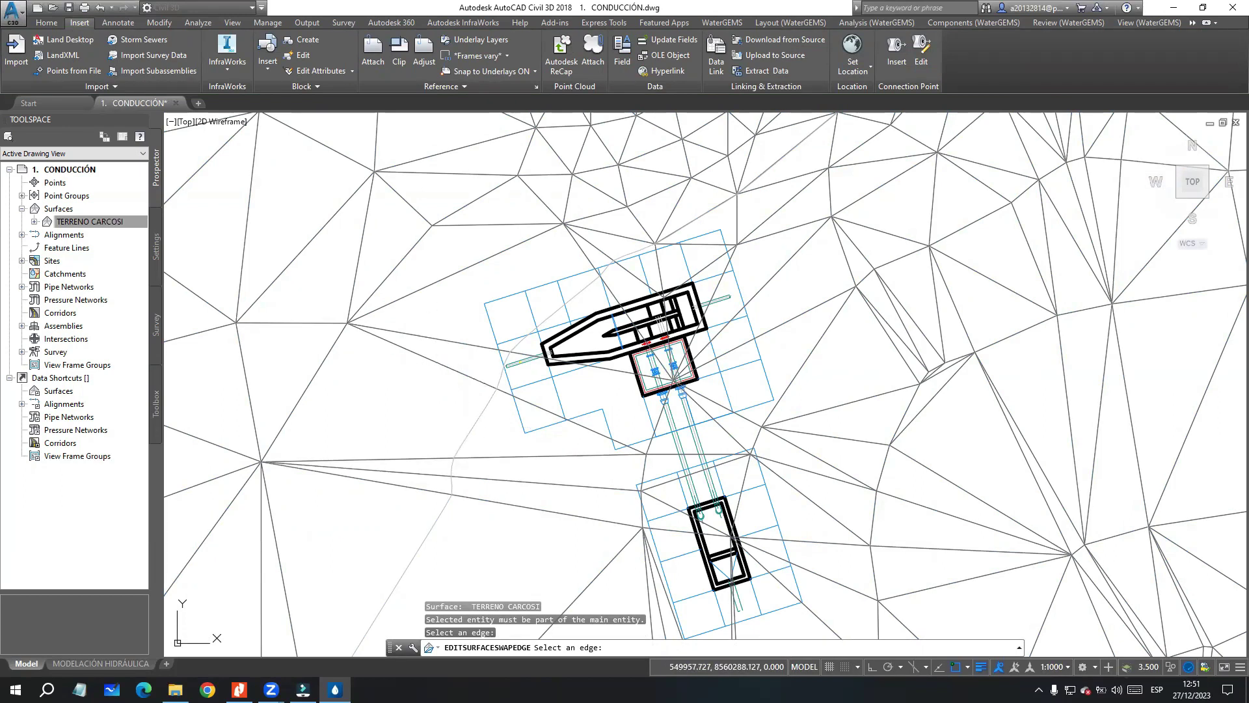
key("Return")
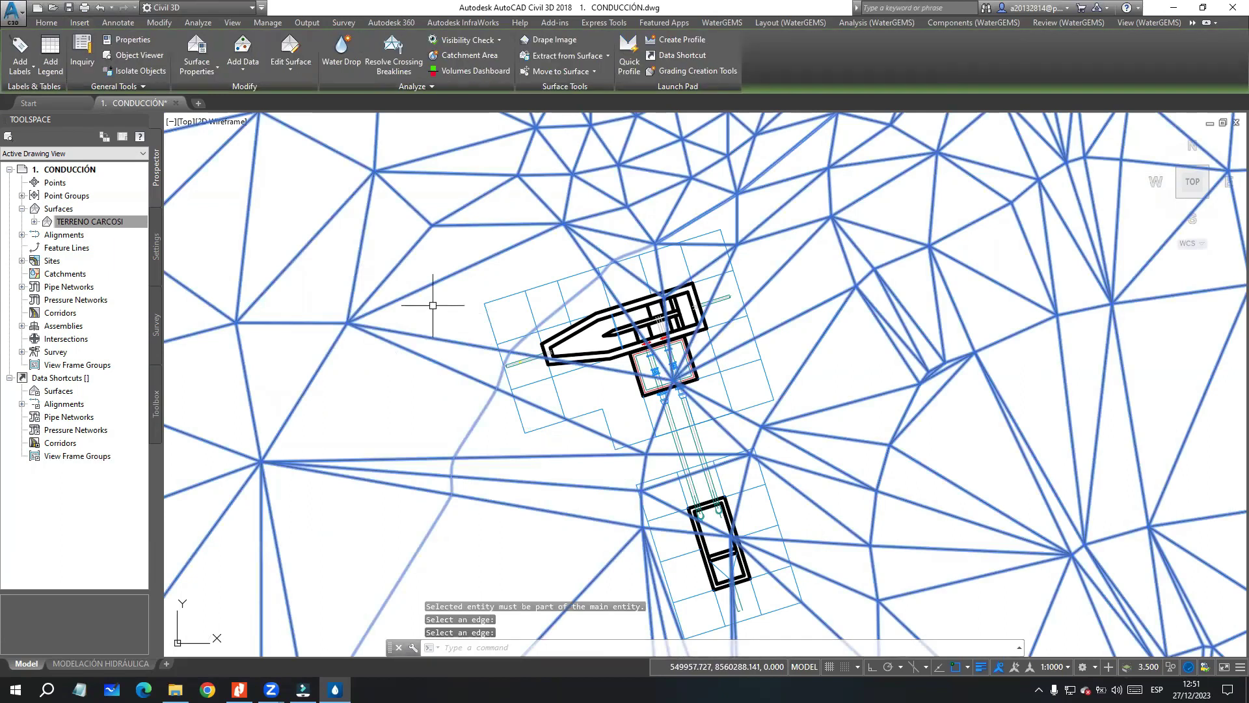
key("Escape")
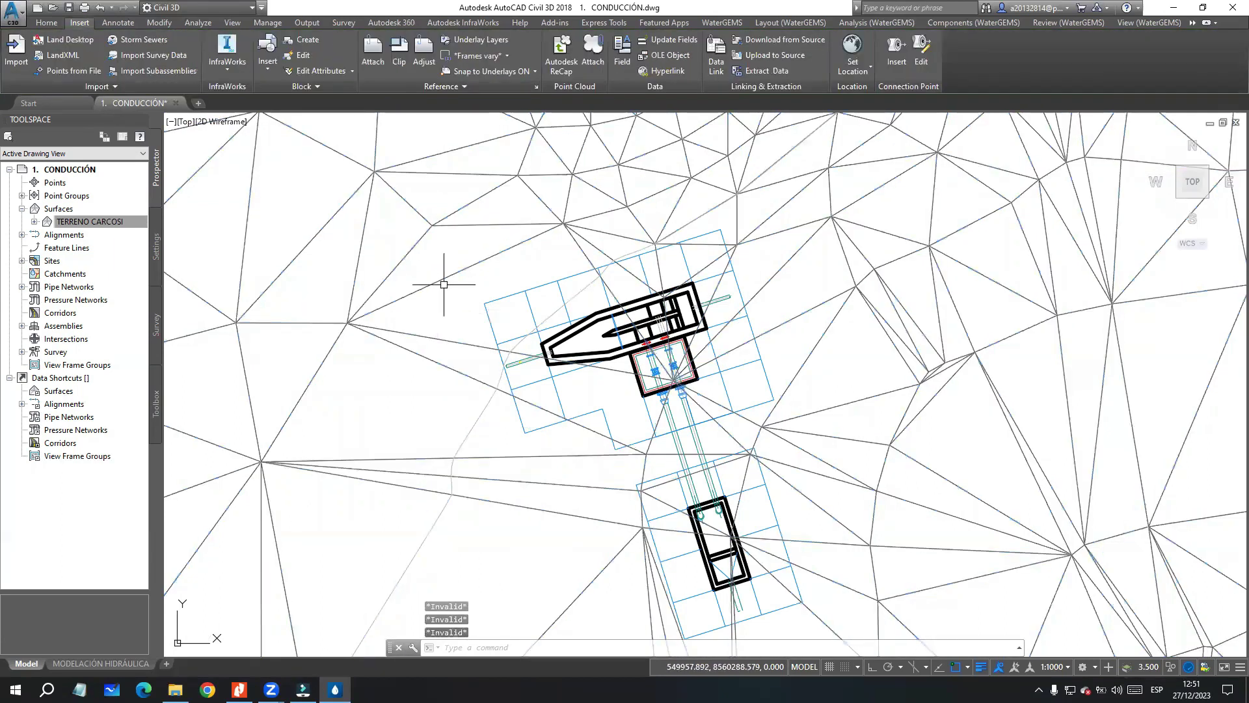
Step: Edit the surface style of TERRENO CARCOSI to hide its triangles in plan view
left_click(87, 222)
right_click(88, 223)
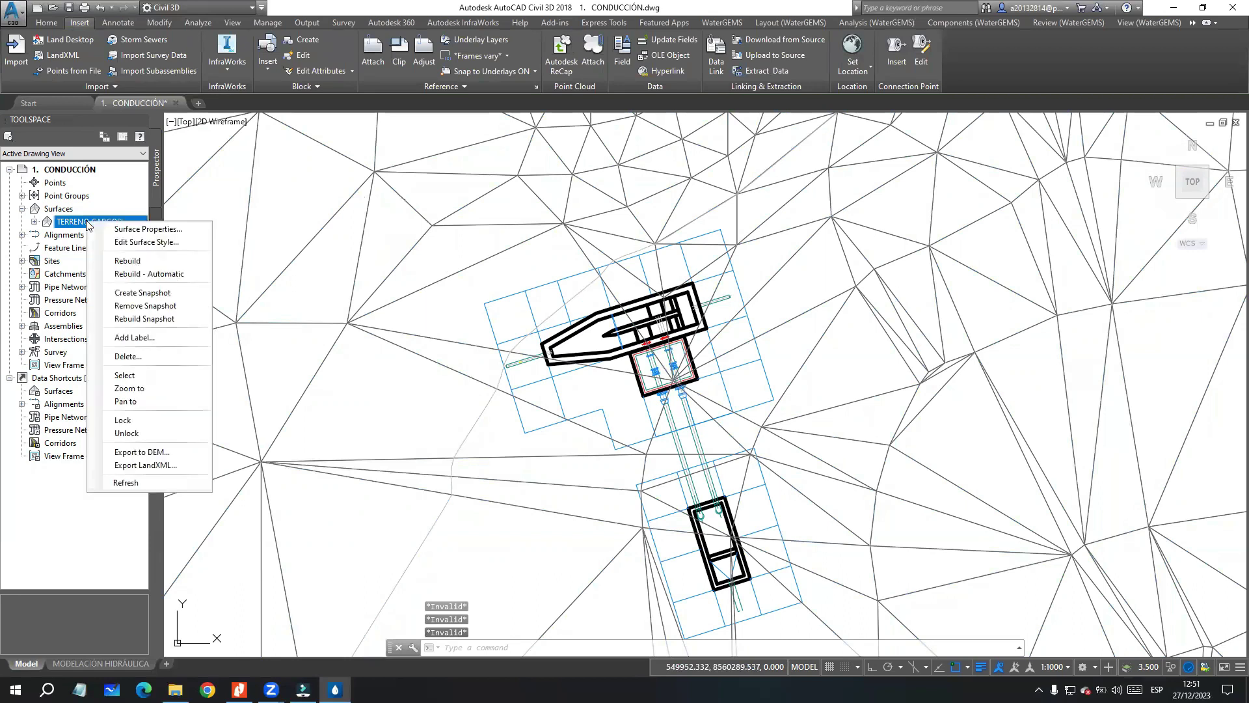
left_click(121, 240)
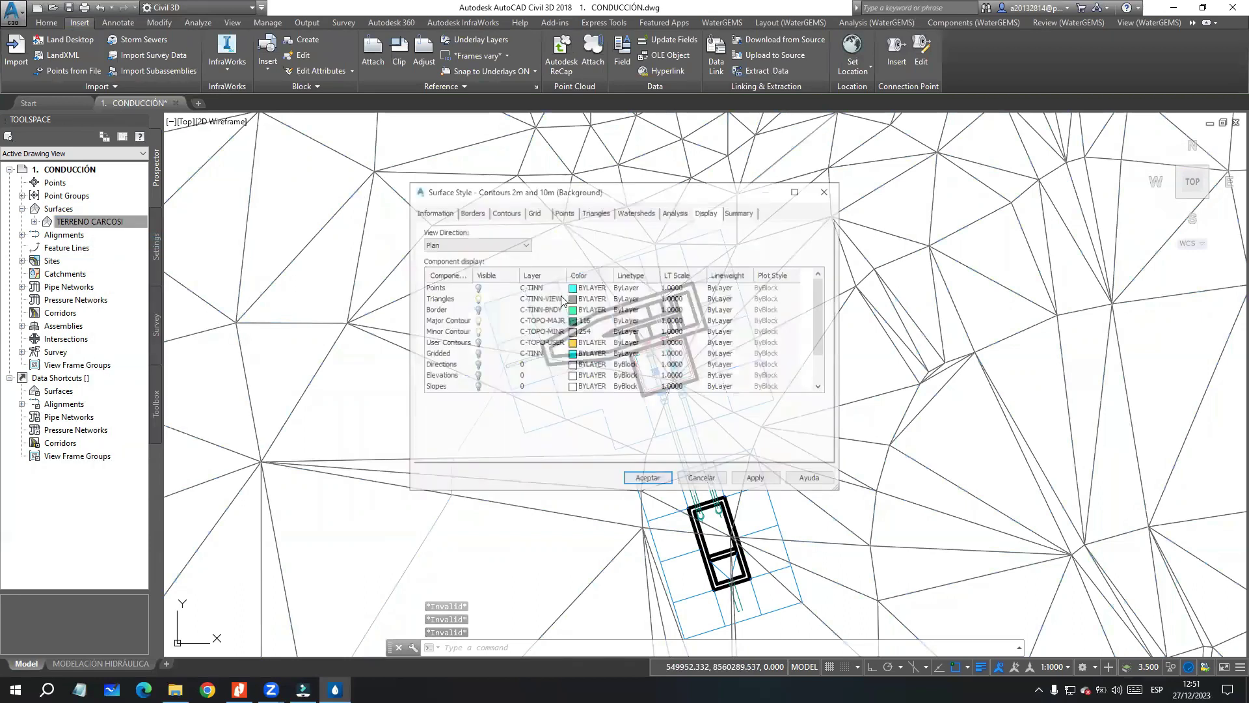
left_click(489, 299)
left_click(757, 480)
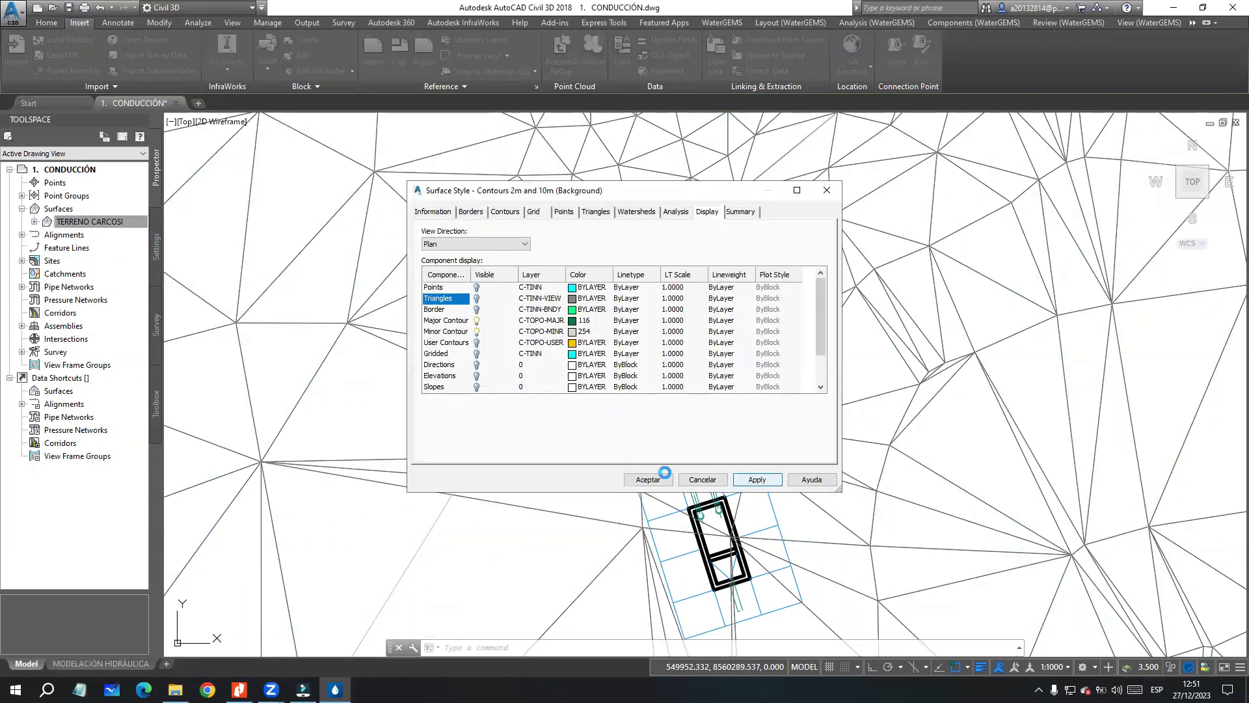
left_click(648, 480)
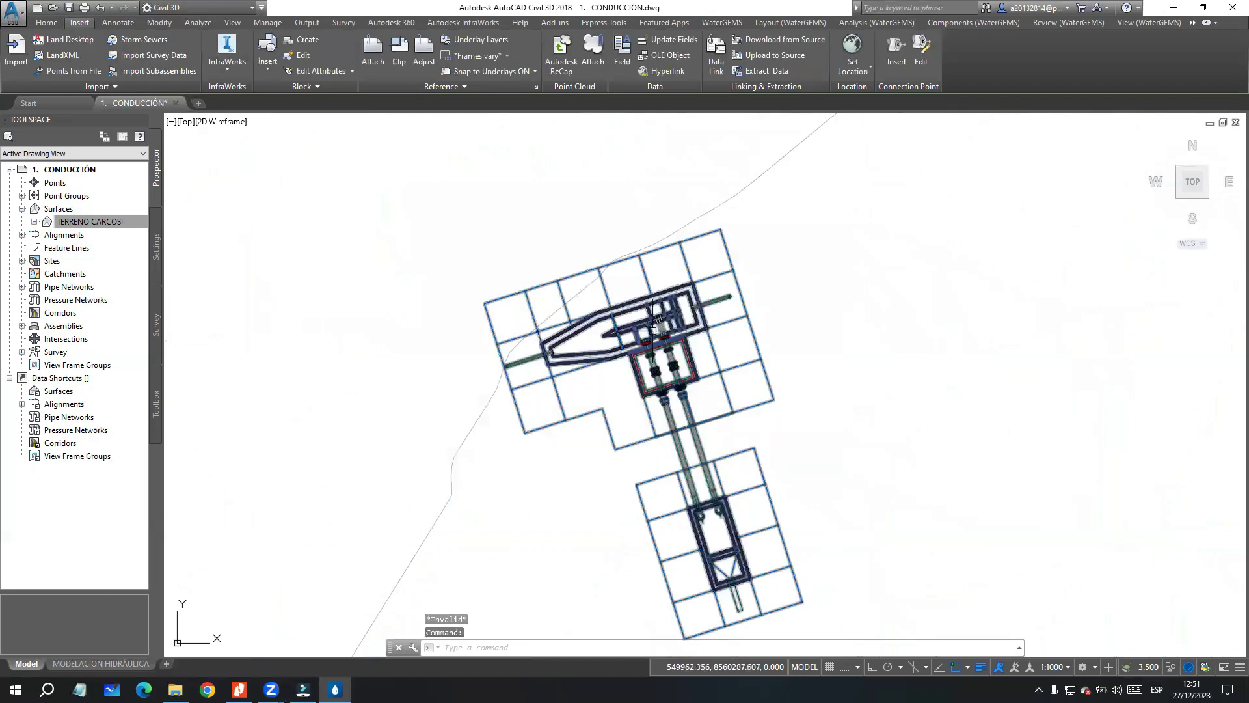
Step: Examine the contours around the first structures and consult the MÓDULO_01 slide in the WaterGEMS diapositivas PDF in Nitro Pro
scroll(647, 342, "down", 5)
middle_click_drag(772, 326, 527, 406)
scroll(573, 416, "down", 3)
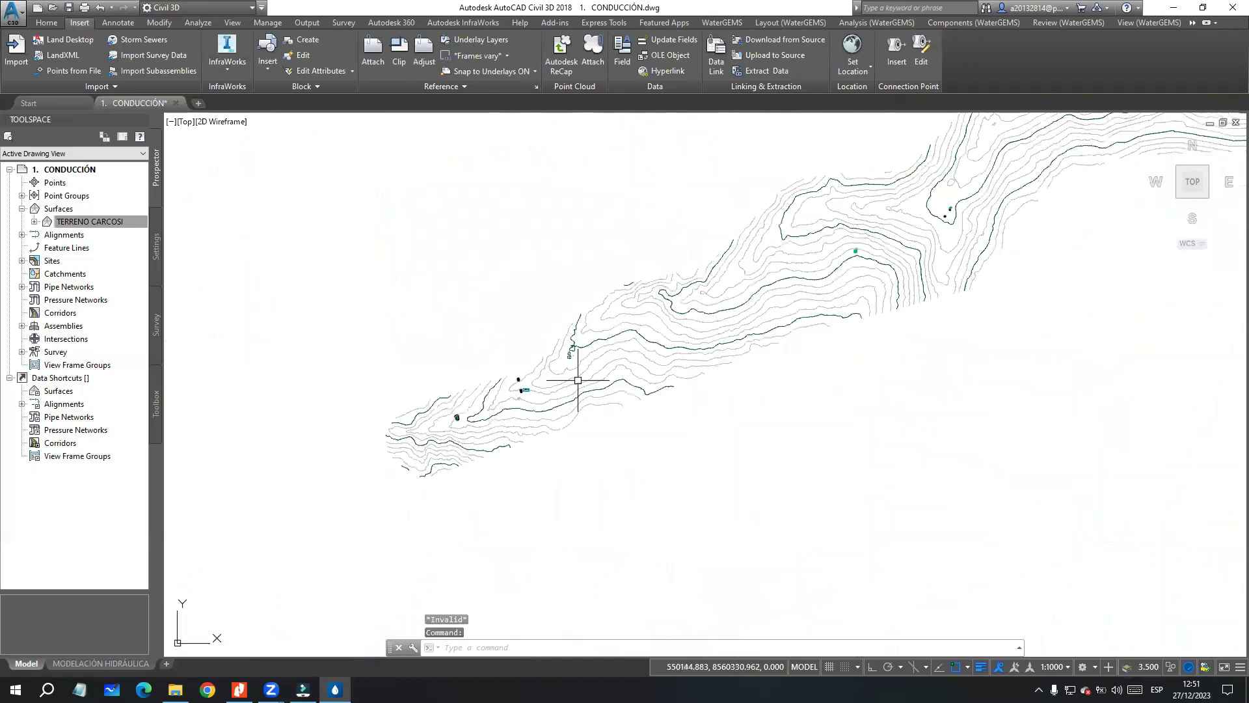
scroll(390, 456, "up", 10)
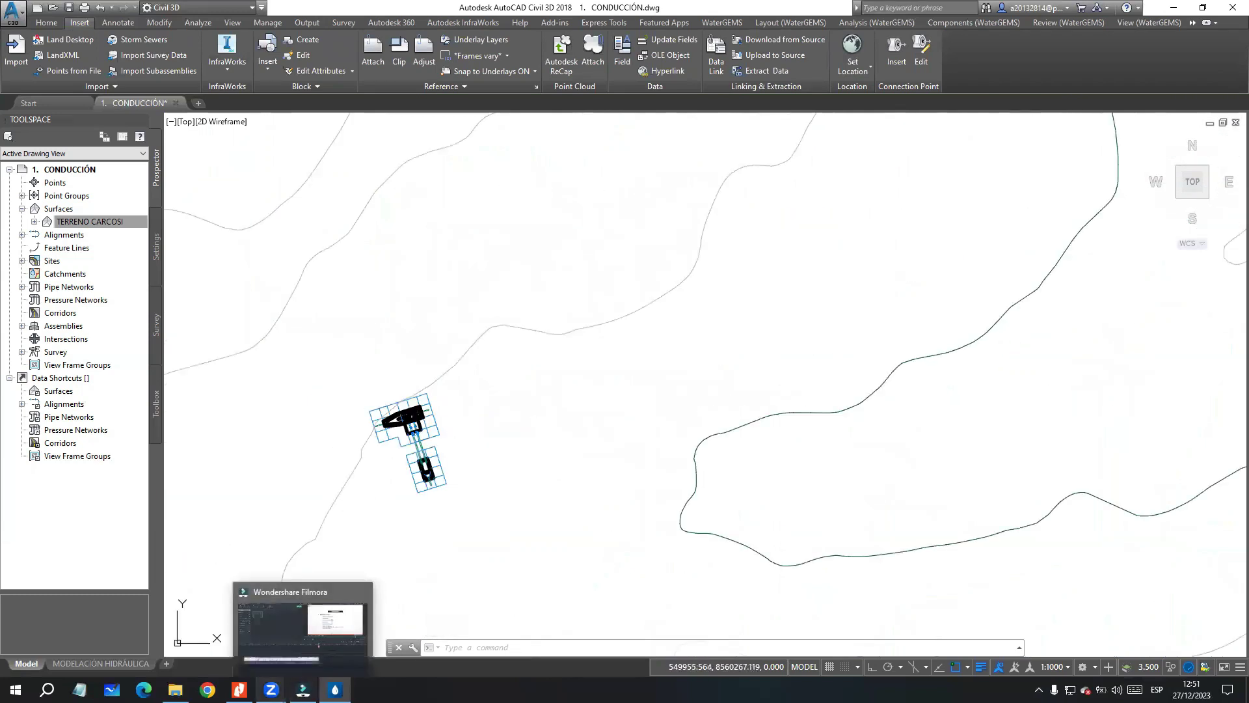
left_click(240, 689)
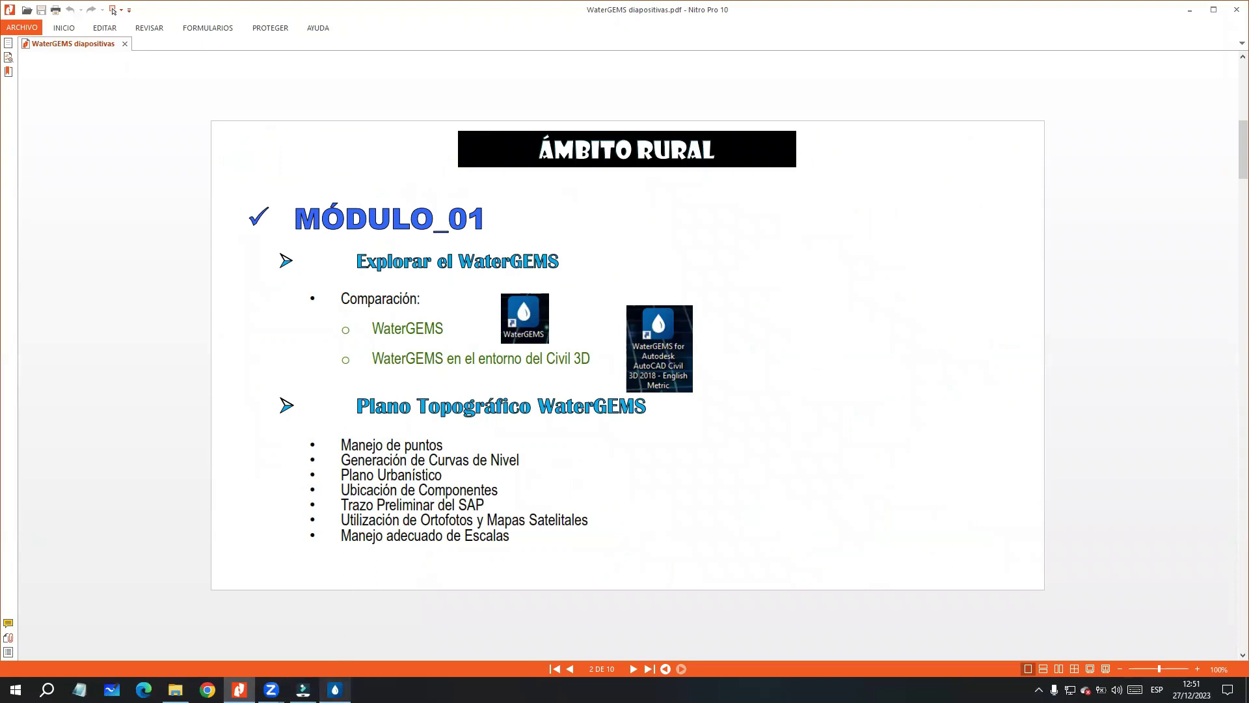
left_click(335, 689)
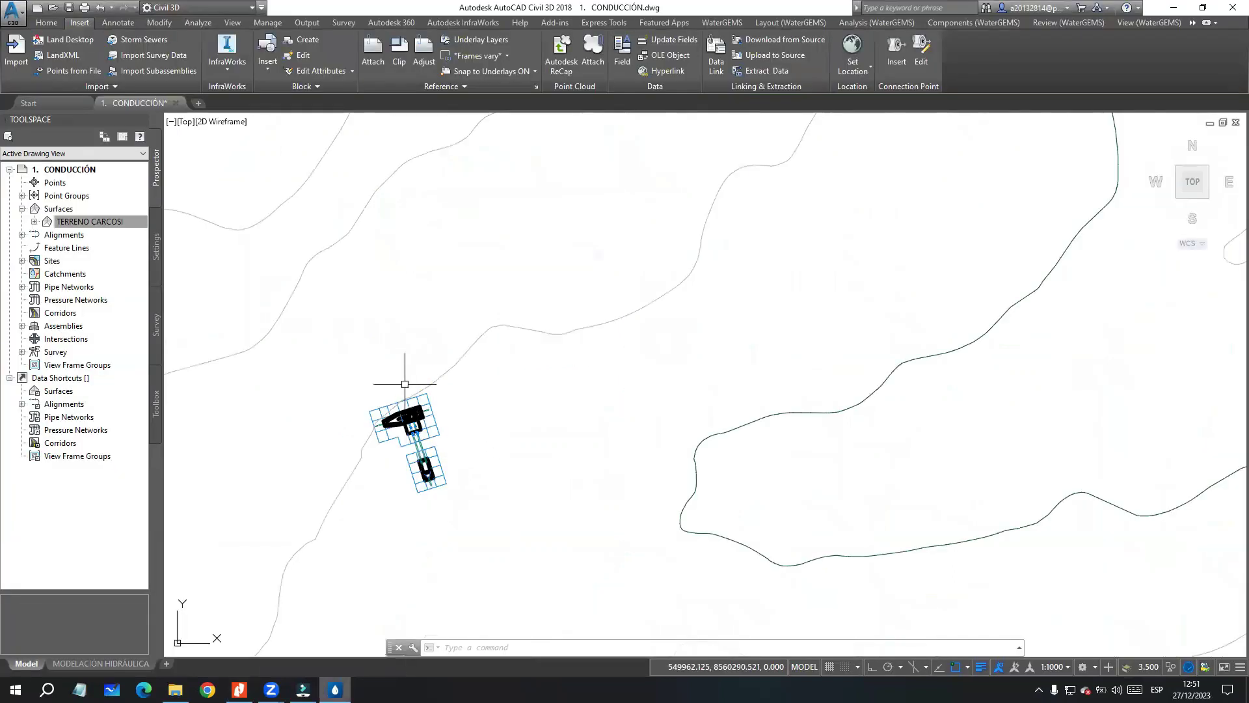
Step: Examine the terrain between the gridded structure and the CrP6-1 chamber, and recheck the Plano Topográfico WaterGEMS topics in the slides PDF
scroll(387, 385, "up", 2)
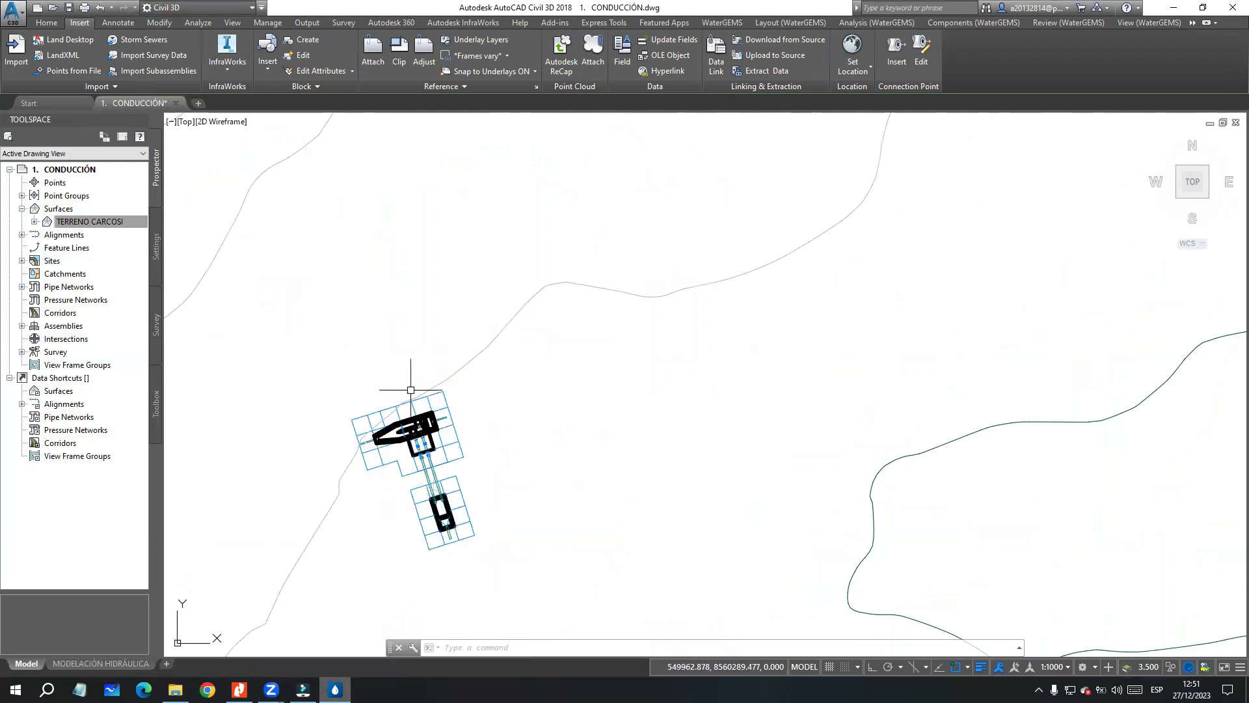
scroll(426, 434, "down", 5)
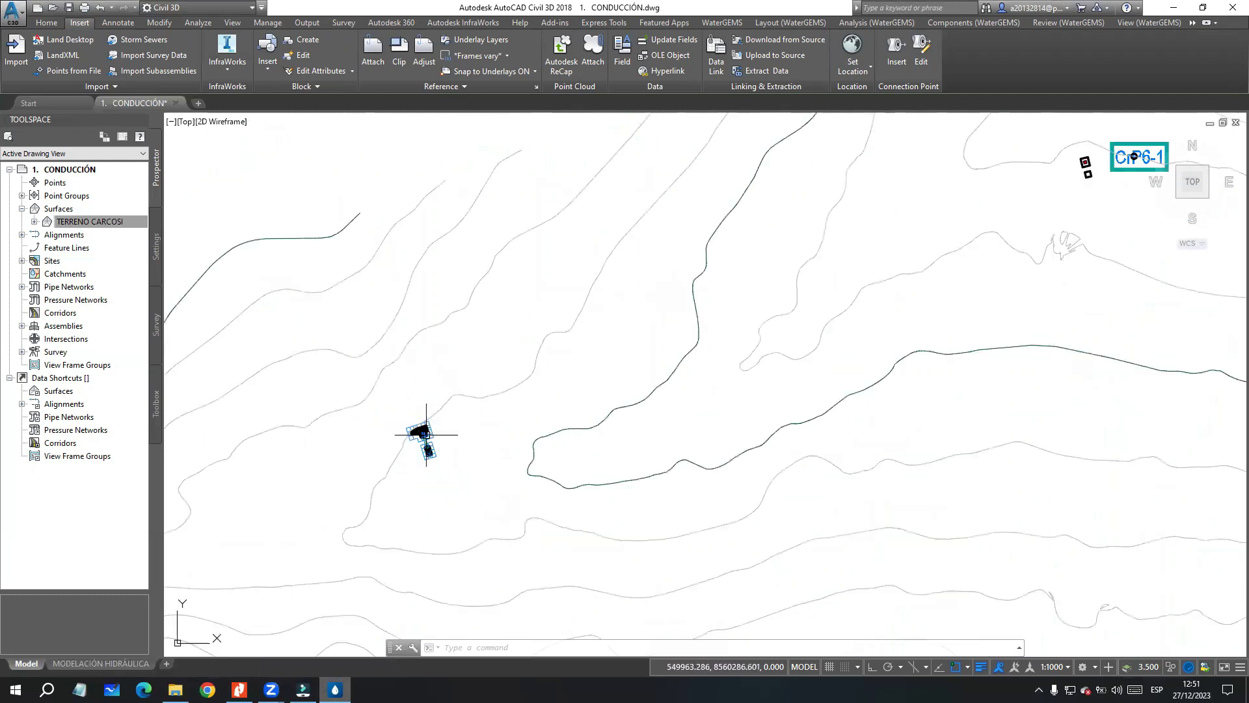
scroll(510, 403, "down", 2)
middle_click_drag(814, 337, 563, 471)
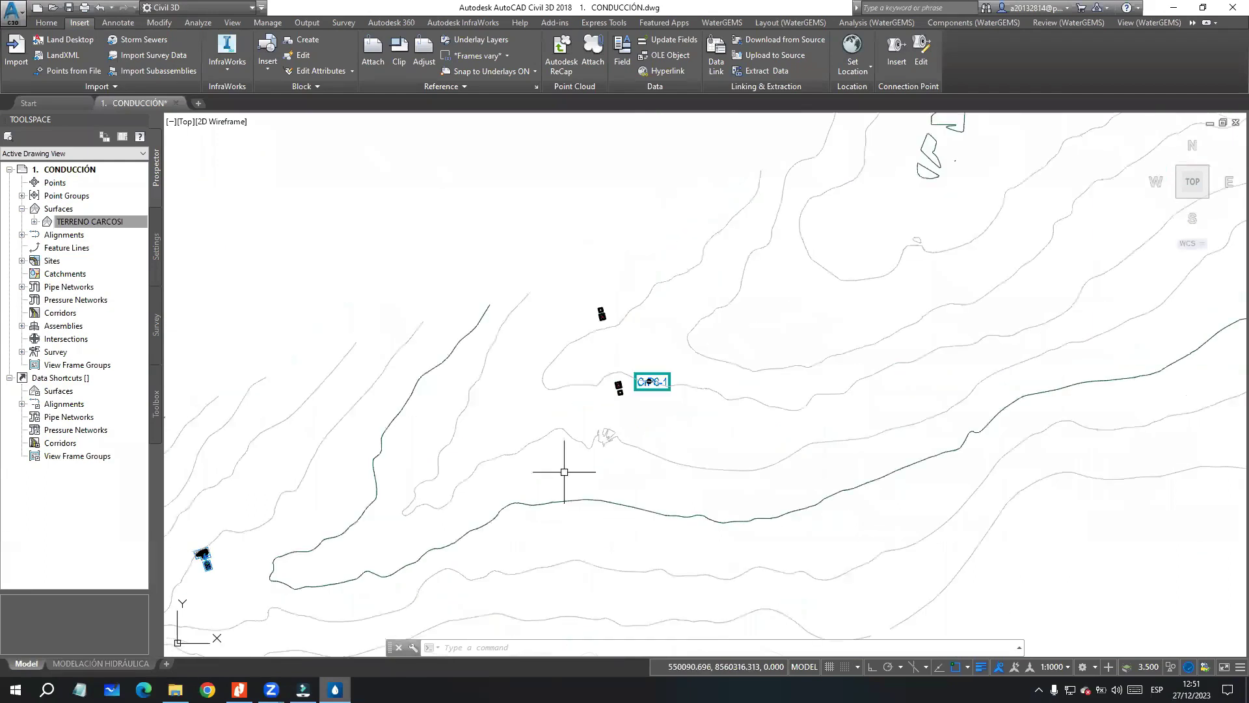
scroll(600, 312, "up", 2)
scroll(618, 338, "down", 3)
mouse_move(625, 357)
middle_mouse_down()
mouse_move(638, 382)
mouse_move(462, 458)
mouse_move(521, 438)
mouse_move(597, 384)
middle_mouse_up()
left_click(239, 689)
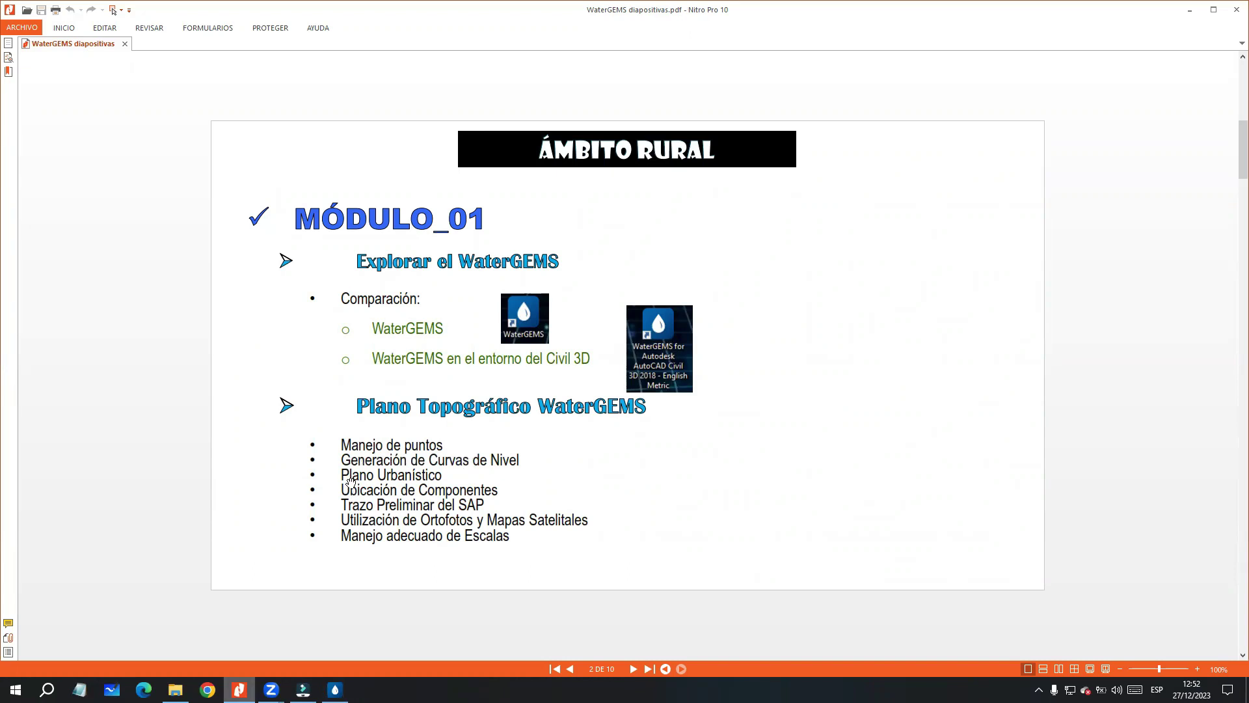
left_click(335, 690)
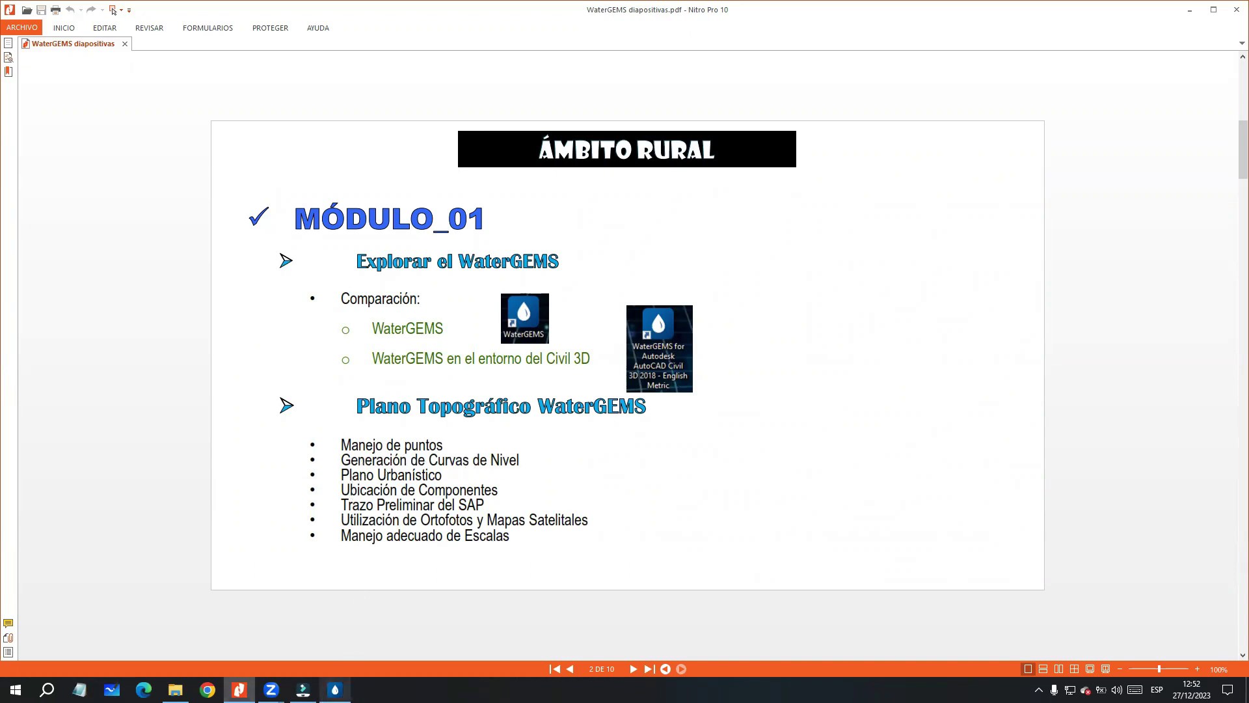
Step: Review the contours and component locations along the full length of the conduction line in the Civil 3D drawing
scroll(380, 522, "down", 4)
middle_click_drag(805, 407, 678, 376)
middle_click_drag(951, 408, 757, 359)
scroll(908, 353, "up", 7)
scroll(883, 356, "down", 5)
middle_click_drag(883, 356, 596, 389)
scroll(736, 362, "up", 5)
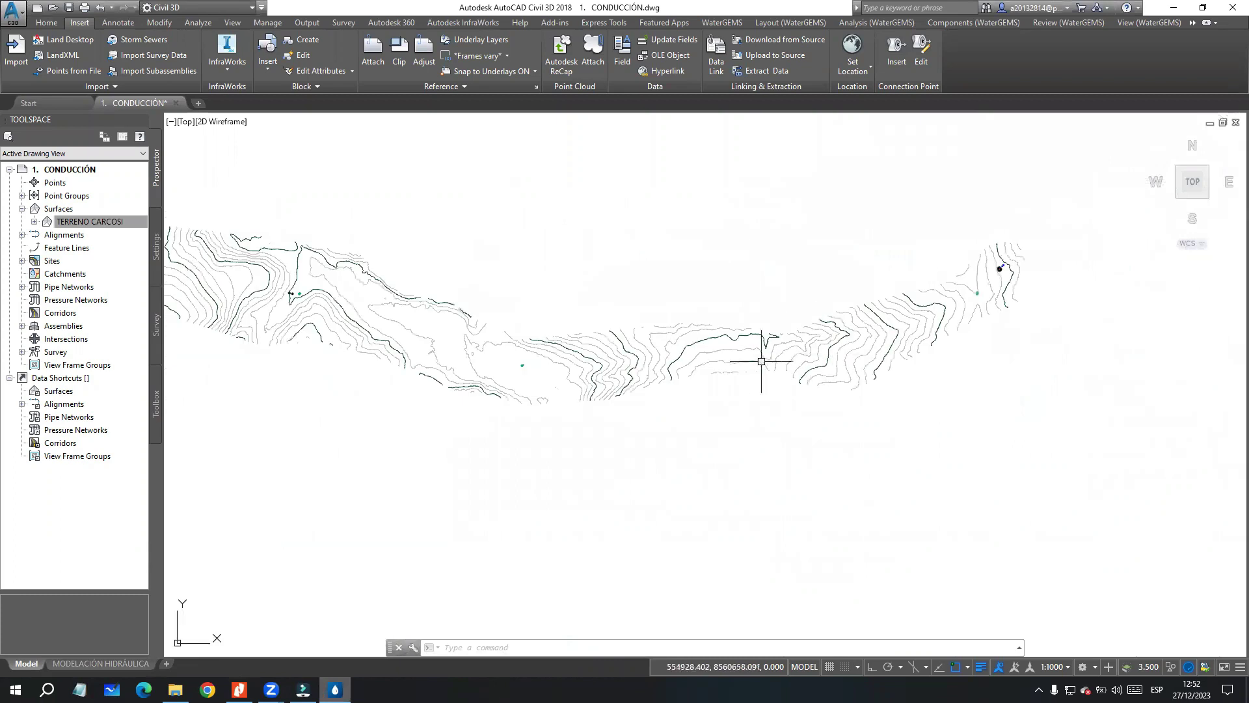
scroll(734, 360, "down", 5)
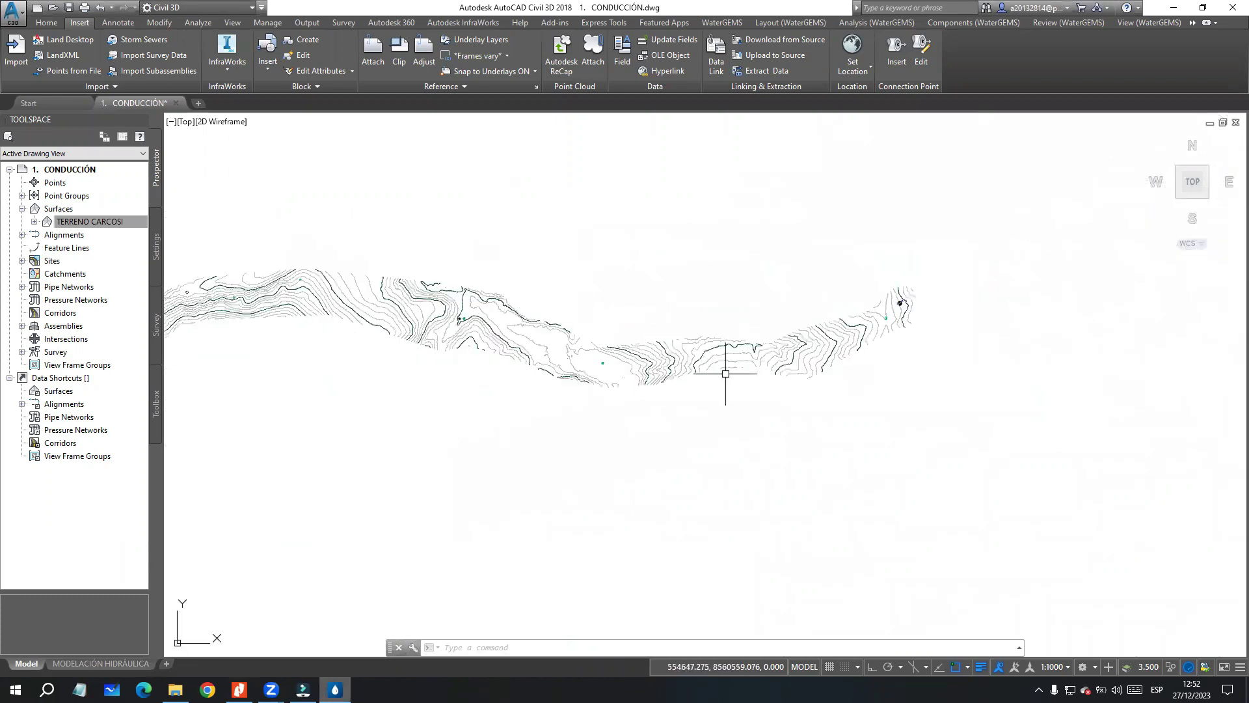
scroll(719, 357, "down", 3)
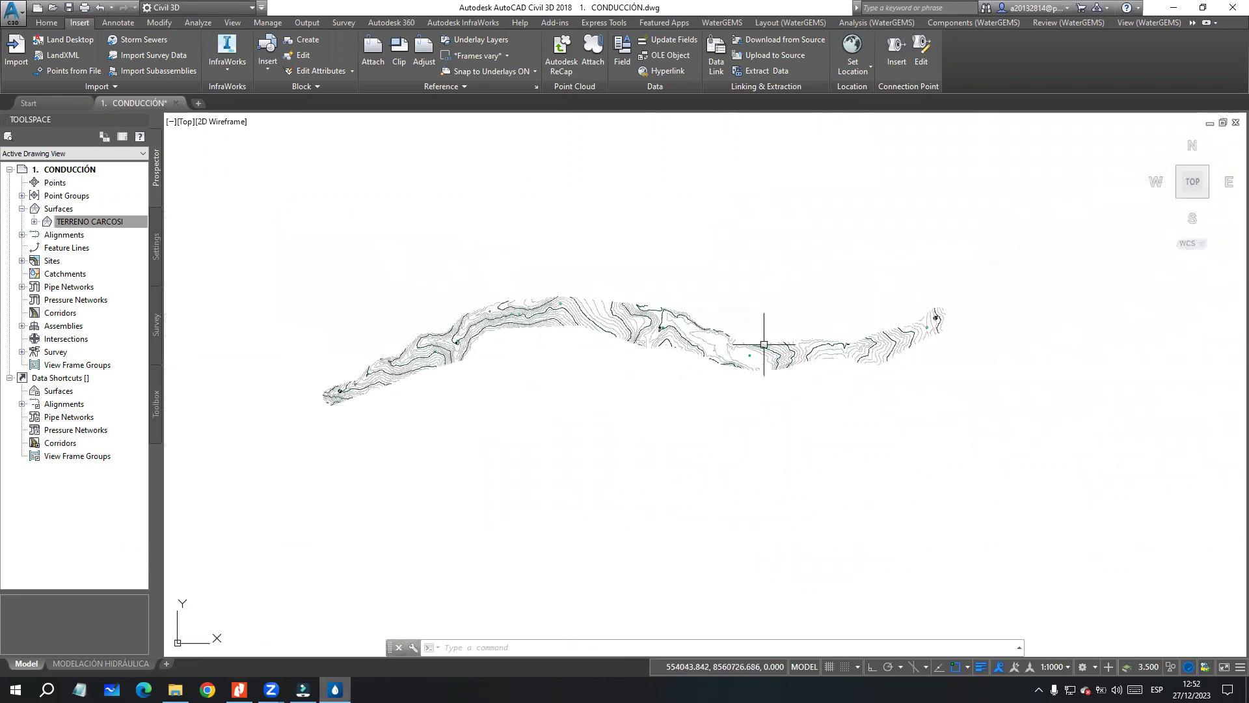
scroll(390, 375, "up", 4)
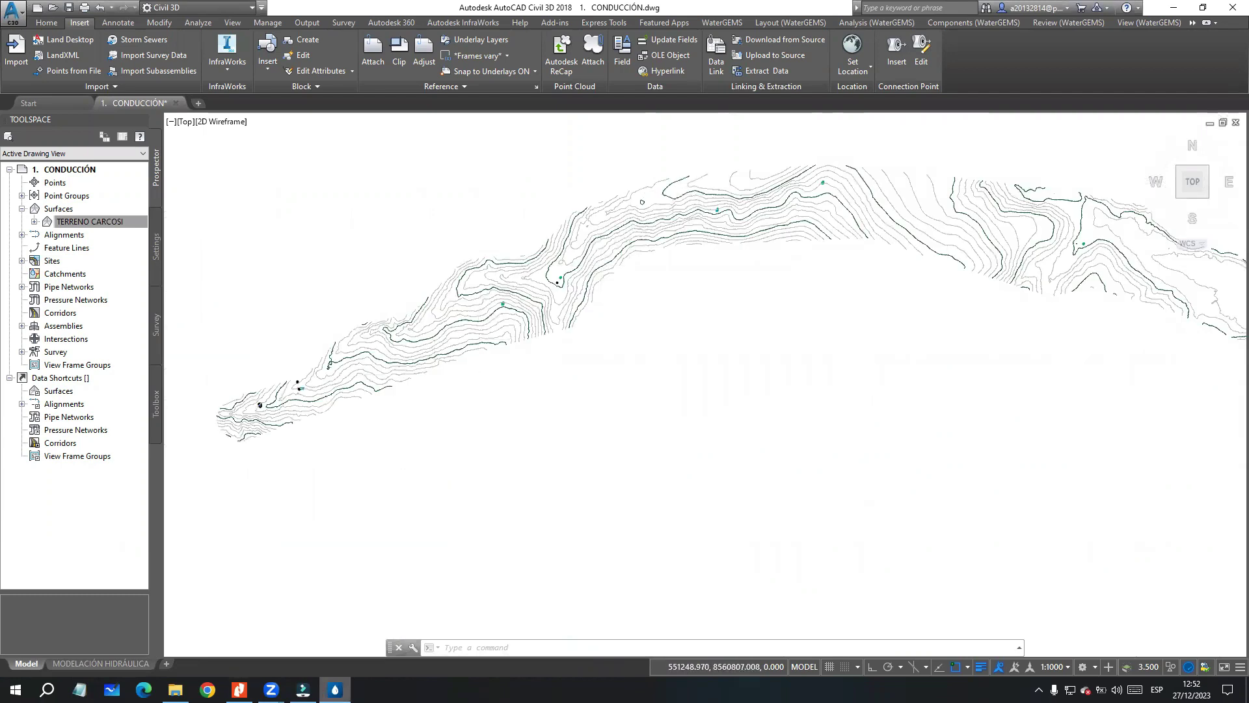
scroll(601, 289, "down", 2)
scroll(590, 273, "up", 2)
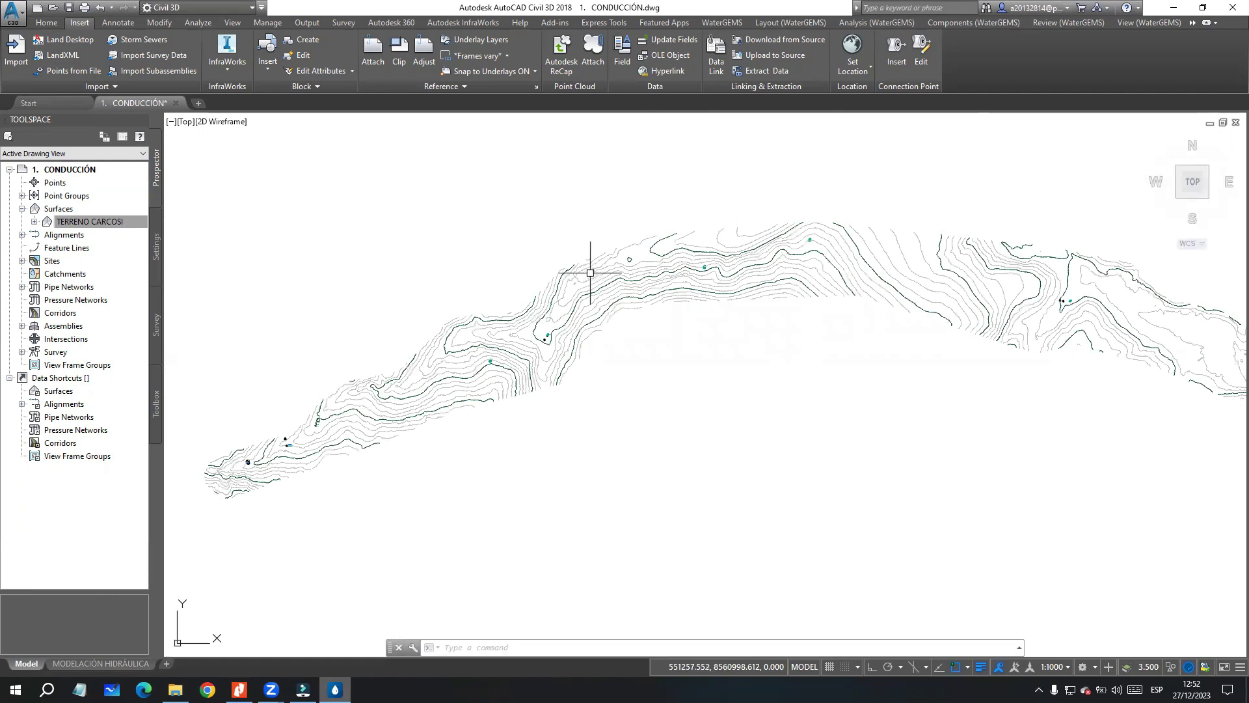
scroll(547, 337, "down", 4)
mouse_move(585, 337)
middle_mouse_down()
mouse_move(632, 342)
mouse_move(586, 332)
middle_mouse_up()
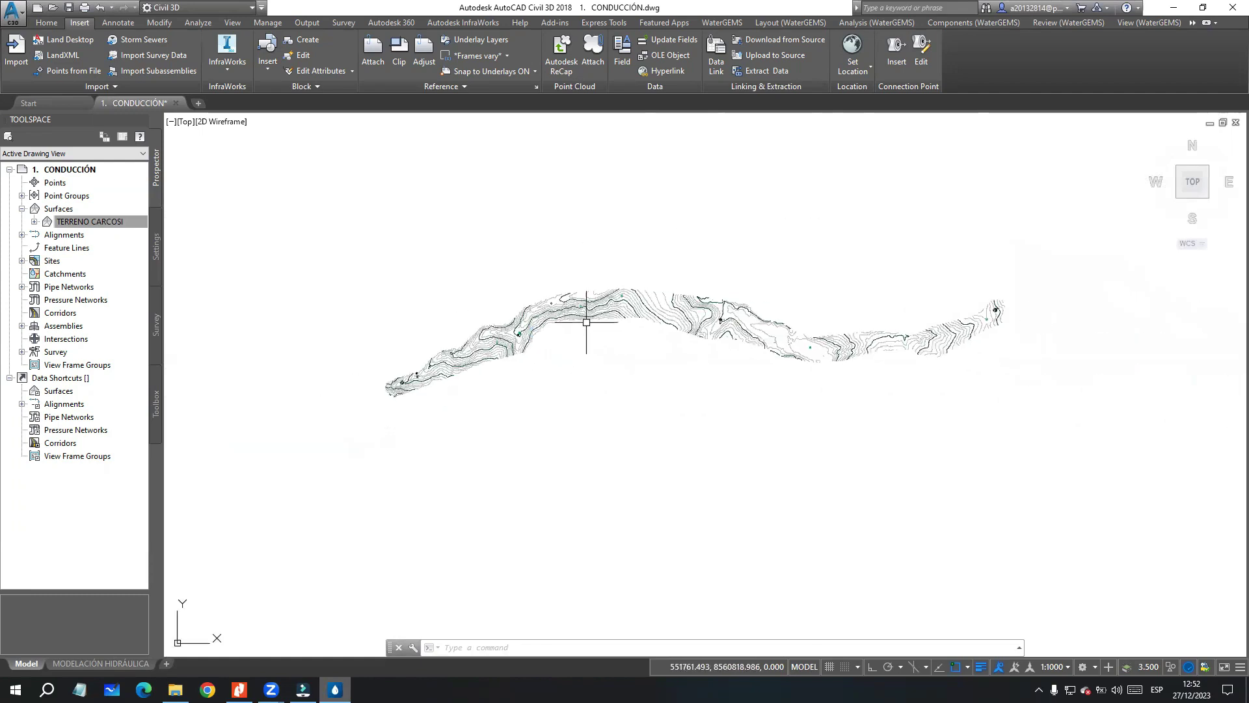
middle_click_drag(682, 250, 707, 217)
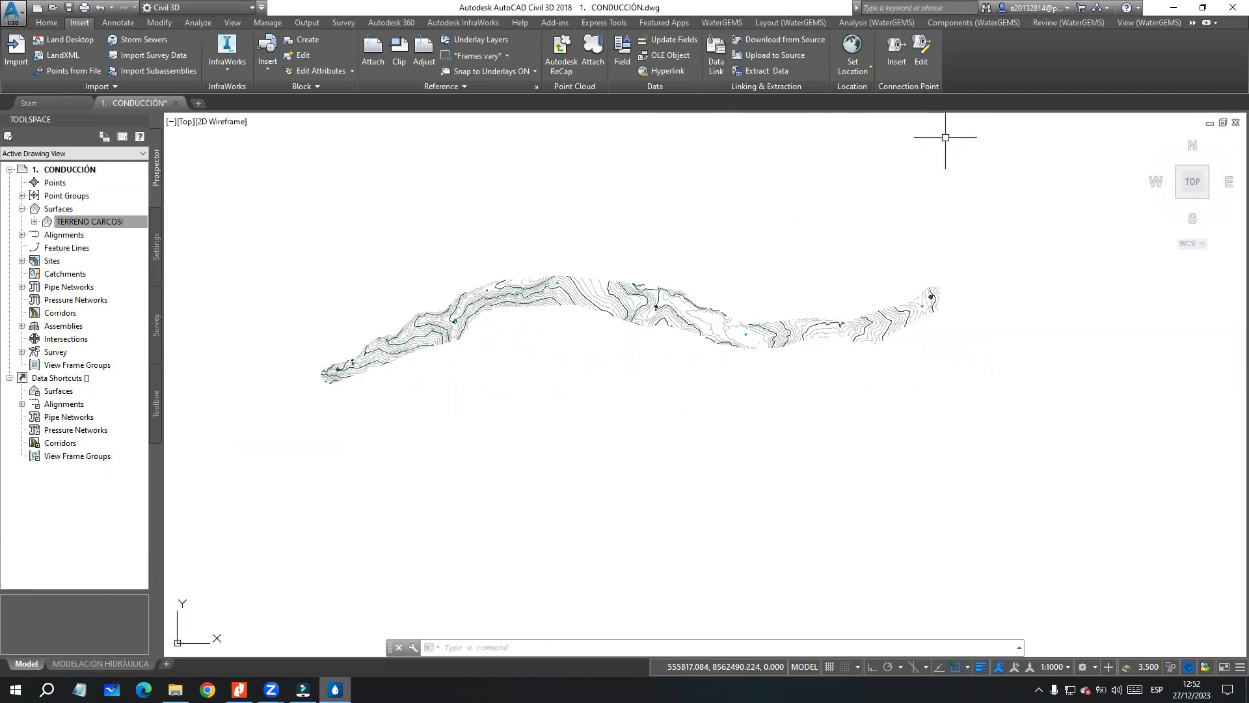
Step: Turn on the aerial online map behind the drawing and inspect the imagery around the houses and fields along the contours
left_click(1195, 24)
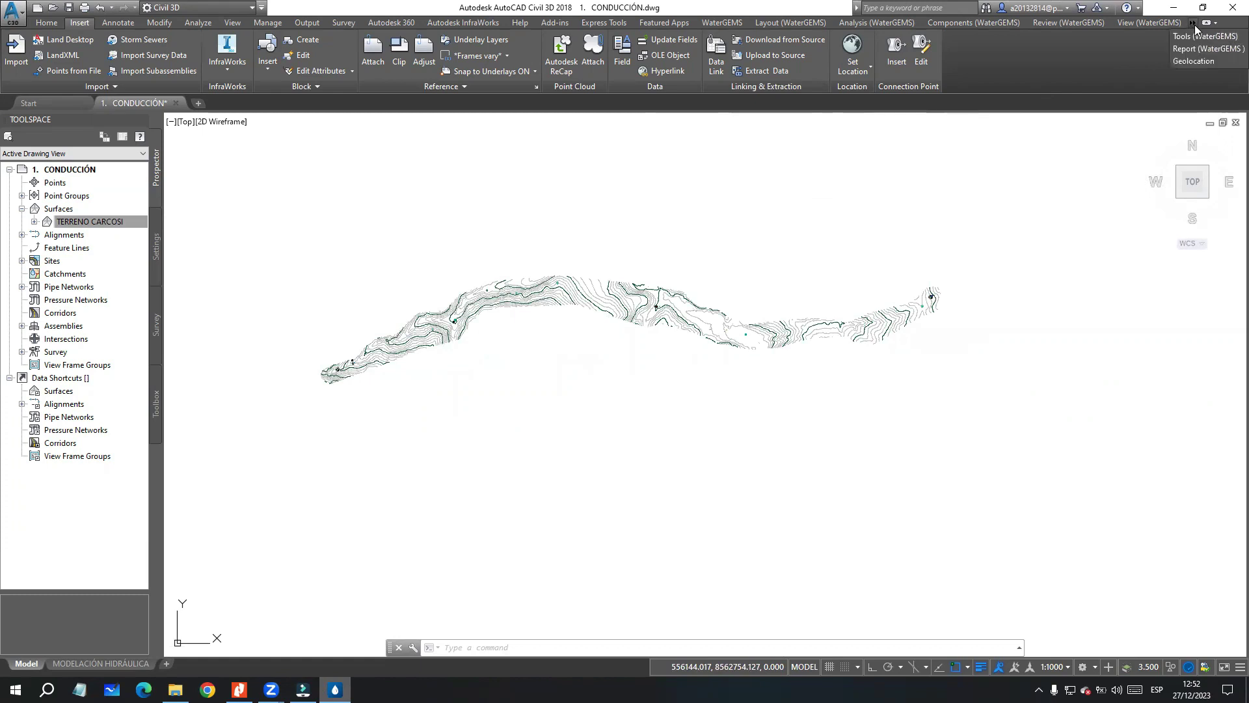
left_click(1189, 59)
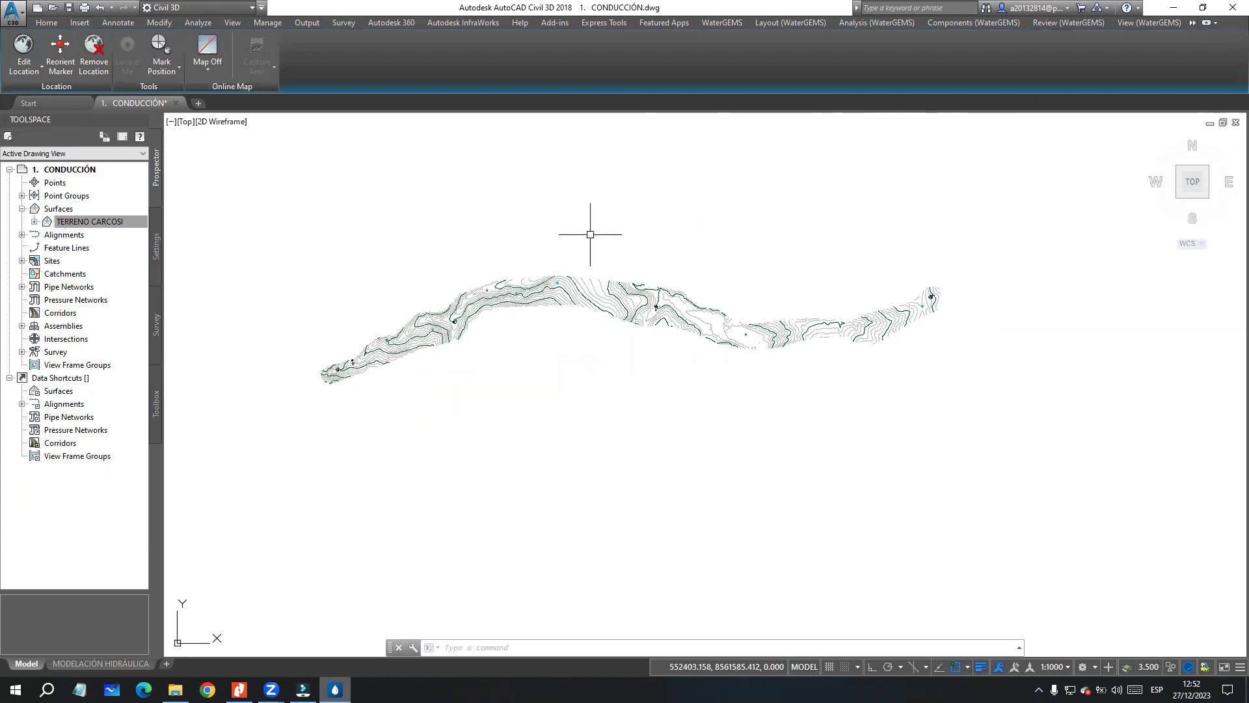
left_click(204, 69)
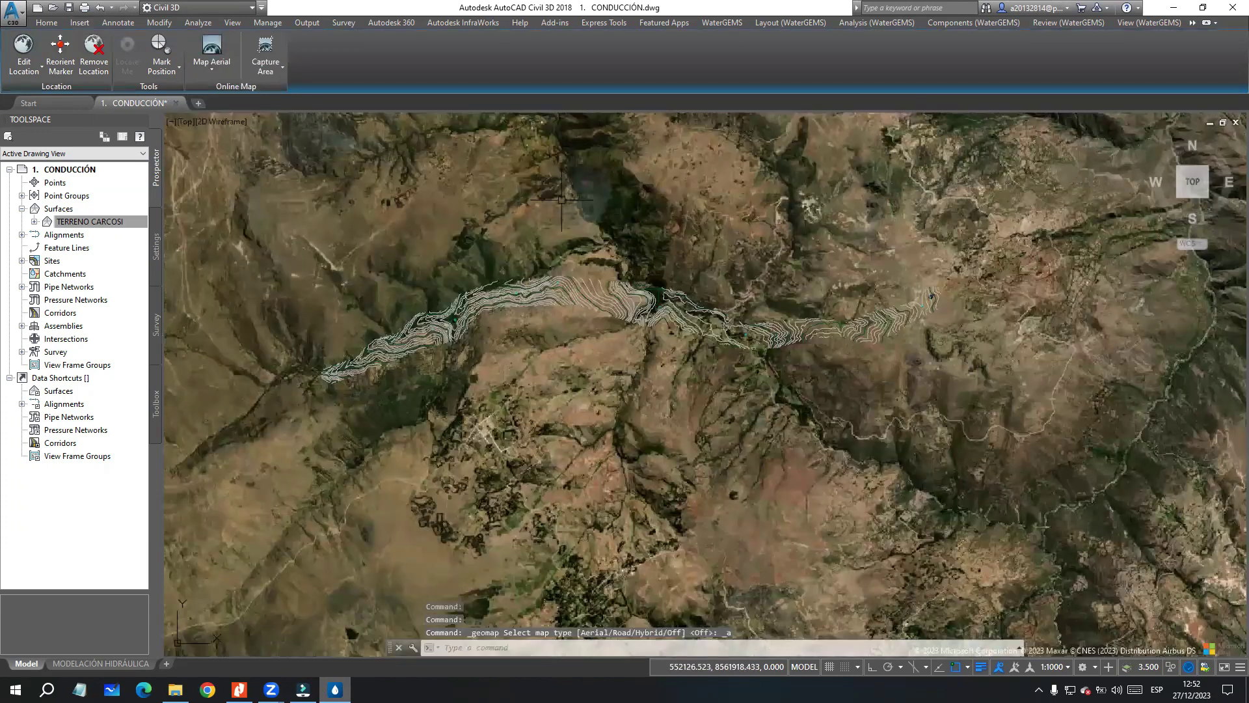
scroll(757, 312, "up", 5)
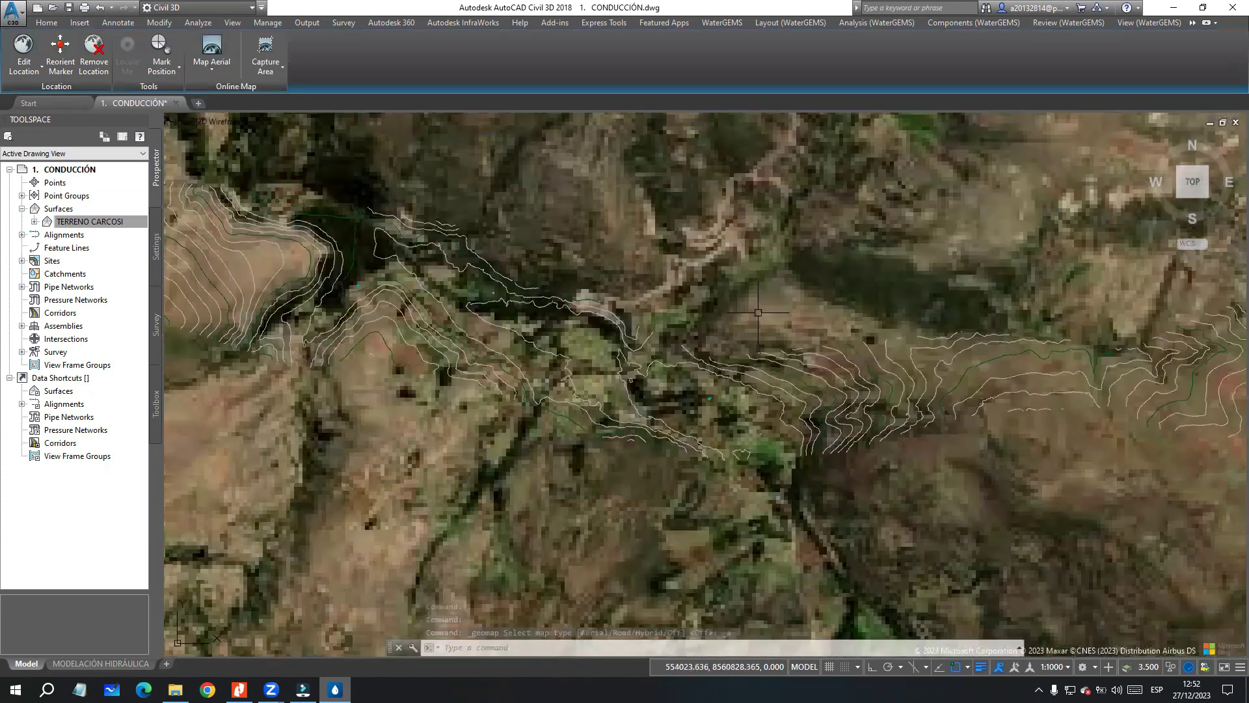
scroll(402, 315, "up", 3)
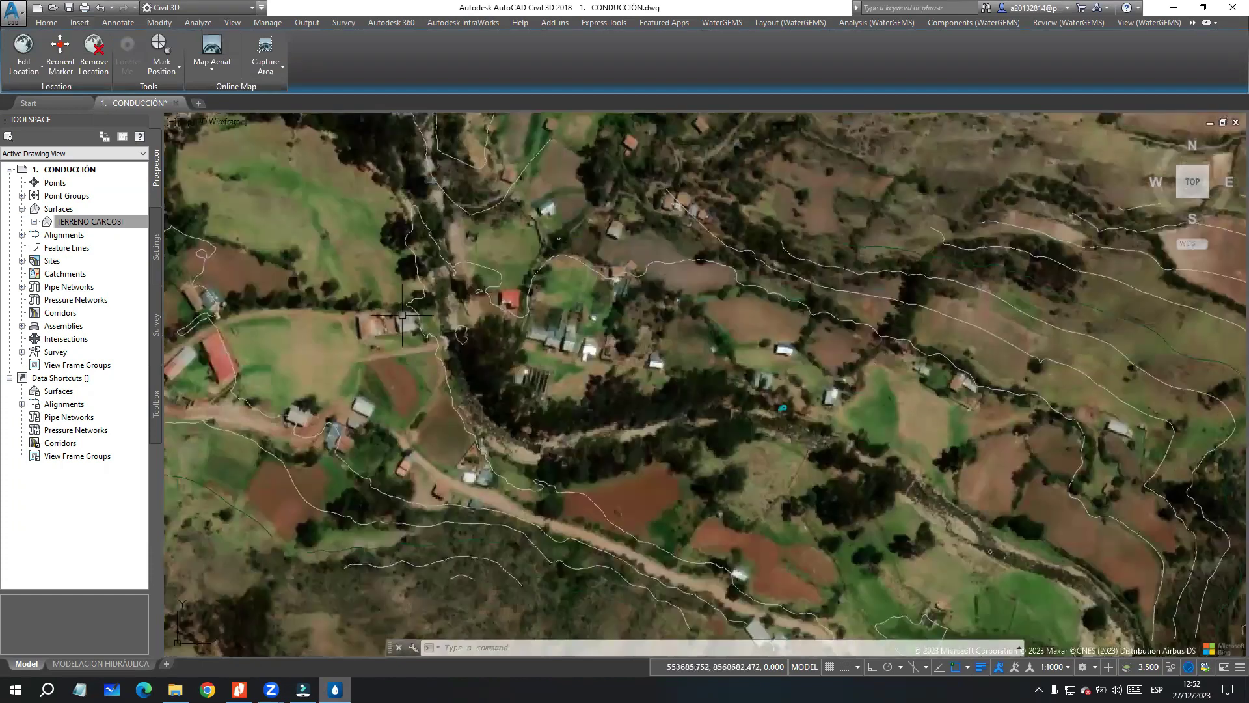
middle_click_drag(402, 315, 487, 308)
scroll(487, 308, "up", 3)
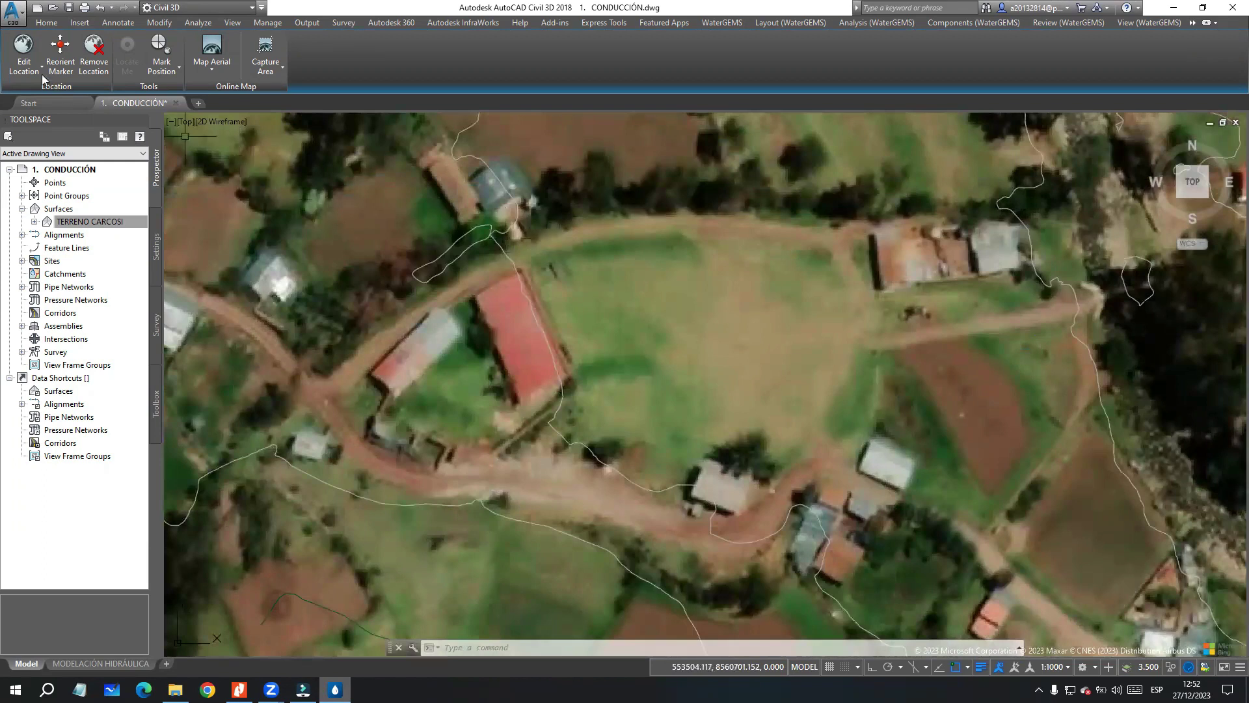
Step: Trace the outline of the red-roofed building beside the open field with a closed four-sided polyline
left_click(46, 23)
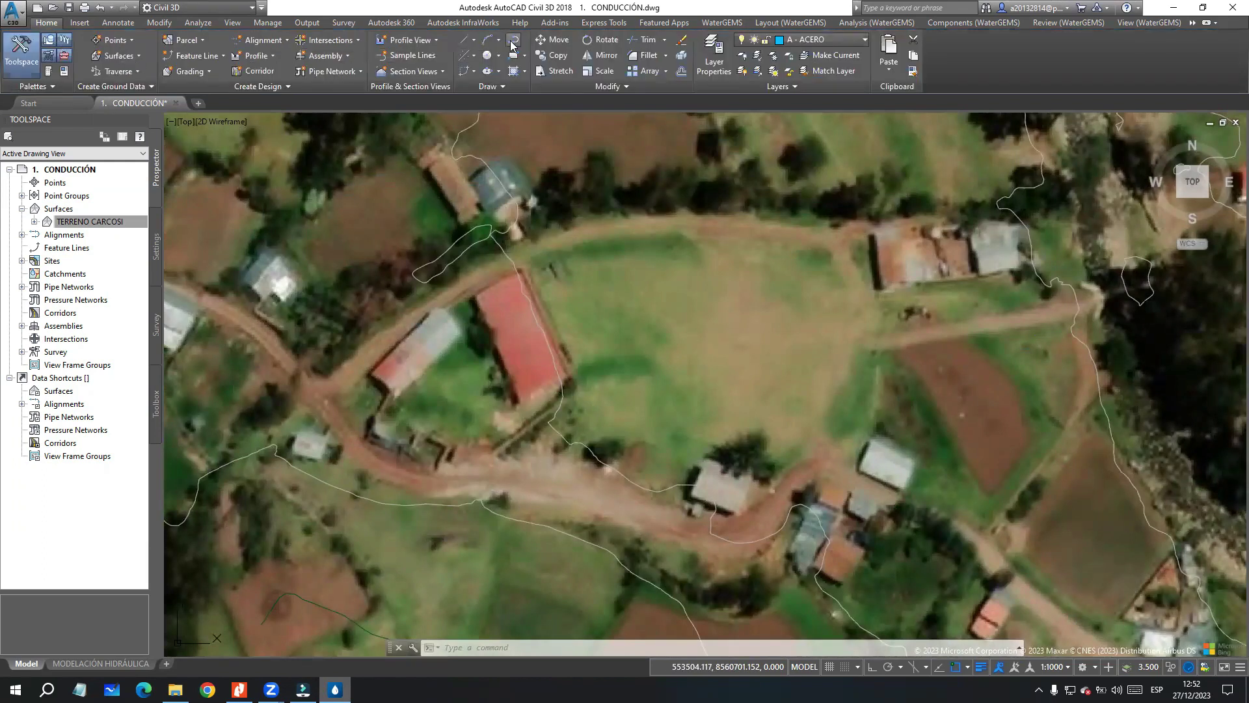
type("pl")
key("Return")
left_click(472, 296)
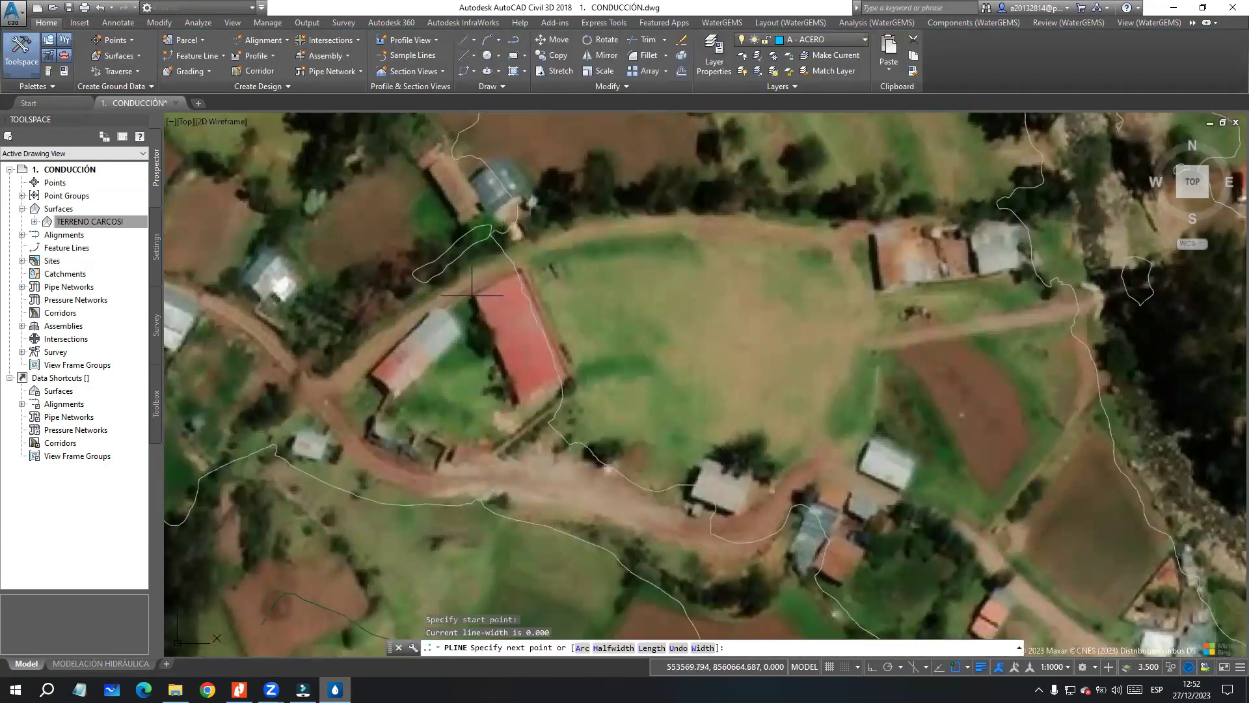
left_click(519, 402)
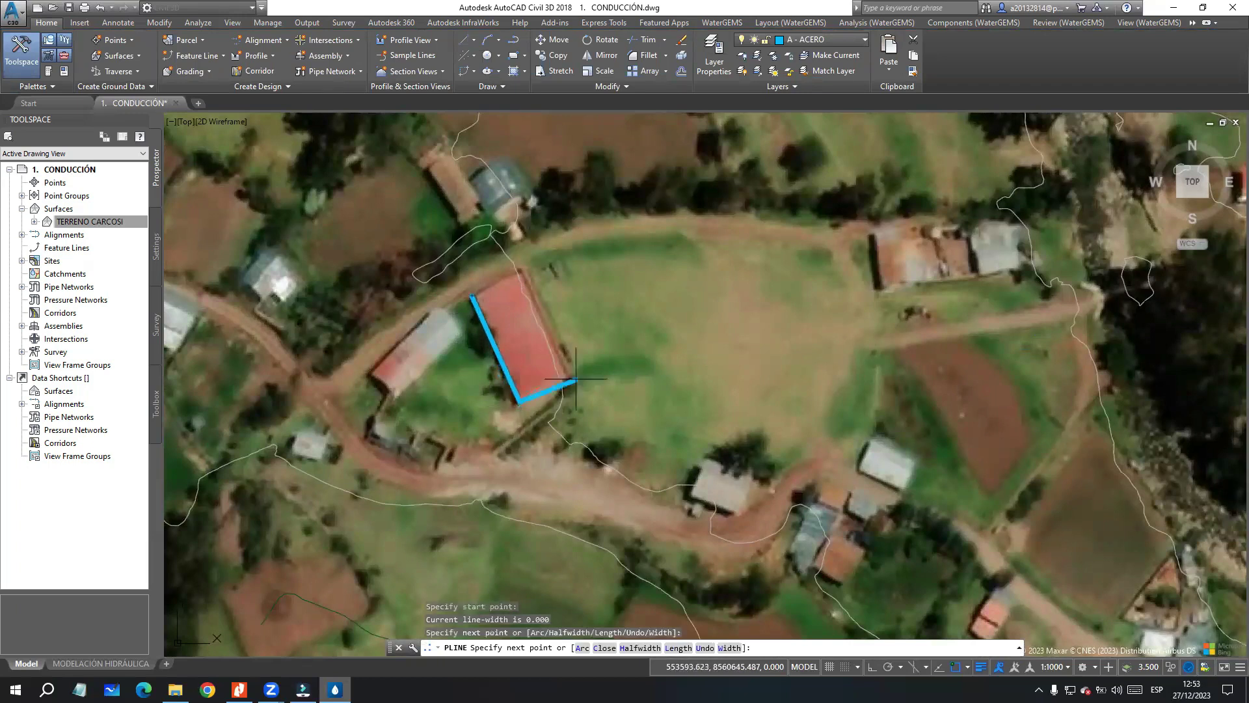
left_click(571, 376)
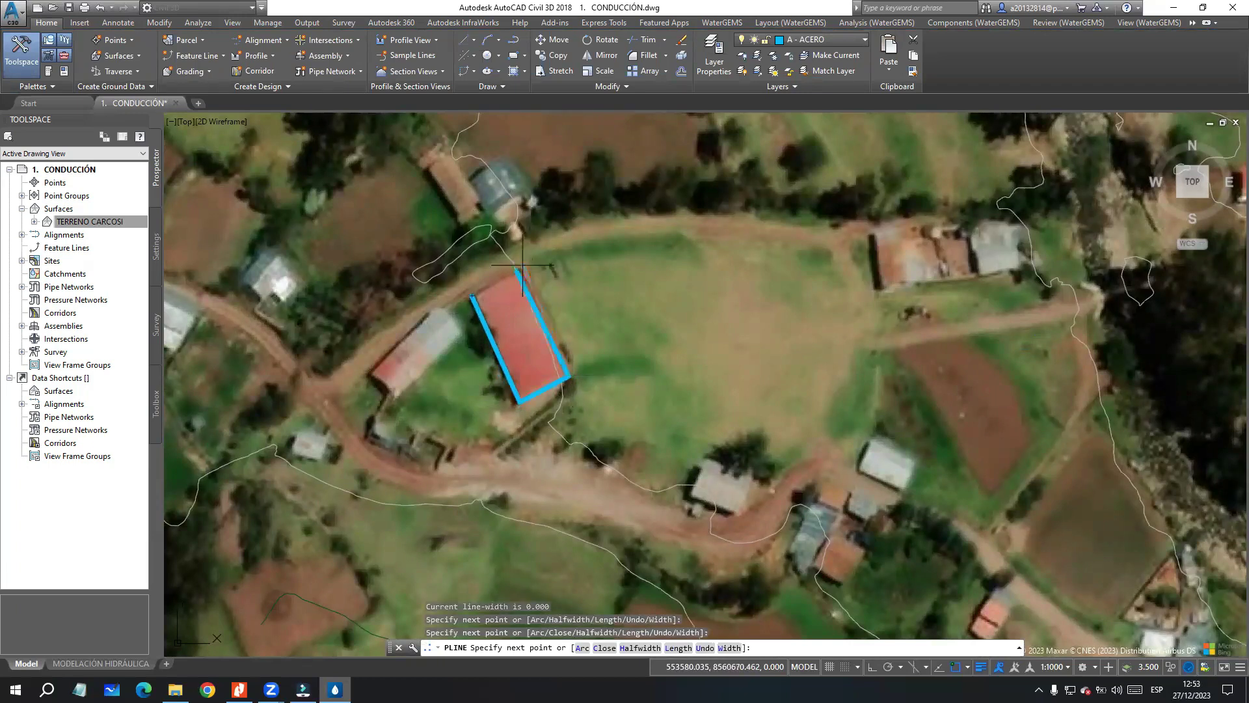
left_click(517, 270)
left_click(471, 292)
key("Return")
Step: Trace the white-roofed house southeast of the open field with a four-sided polyline
scroll(571, 271, "down", 4)
scroll(576, 305, "down", 2)
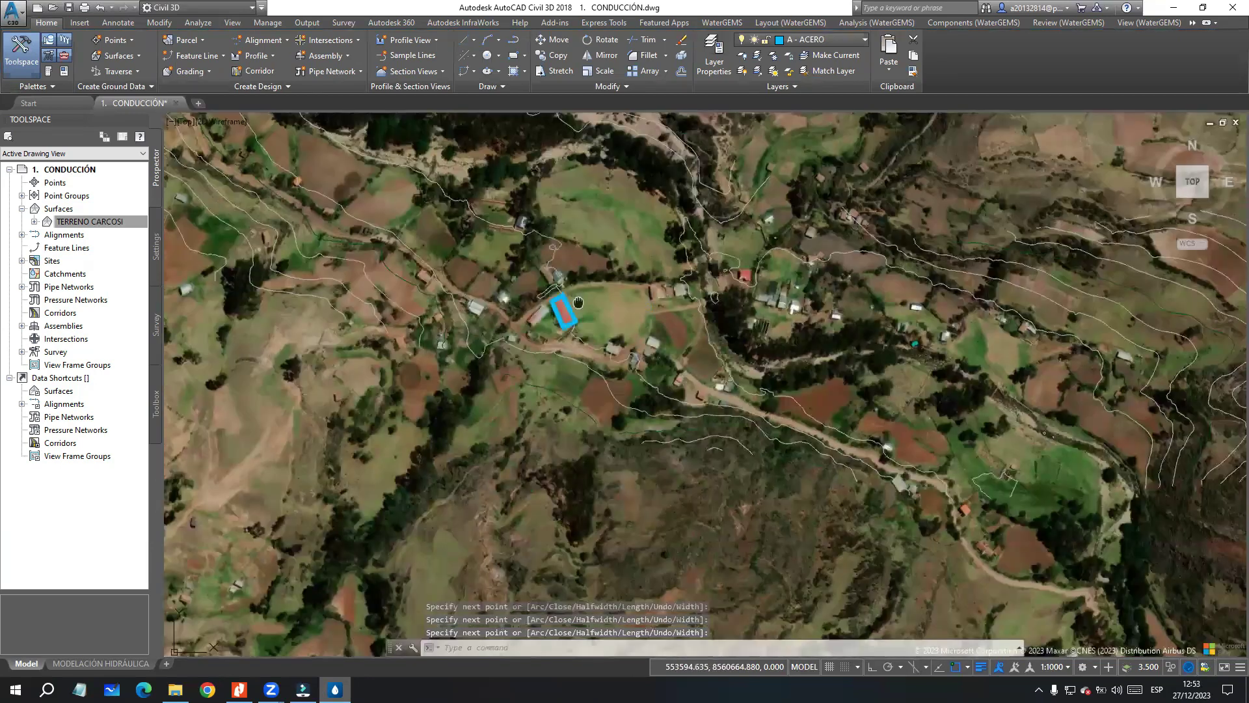
scroll(665, 419, "up", 6)
scroll(665, 418, "up", 2)
key("Return")
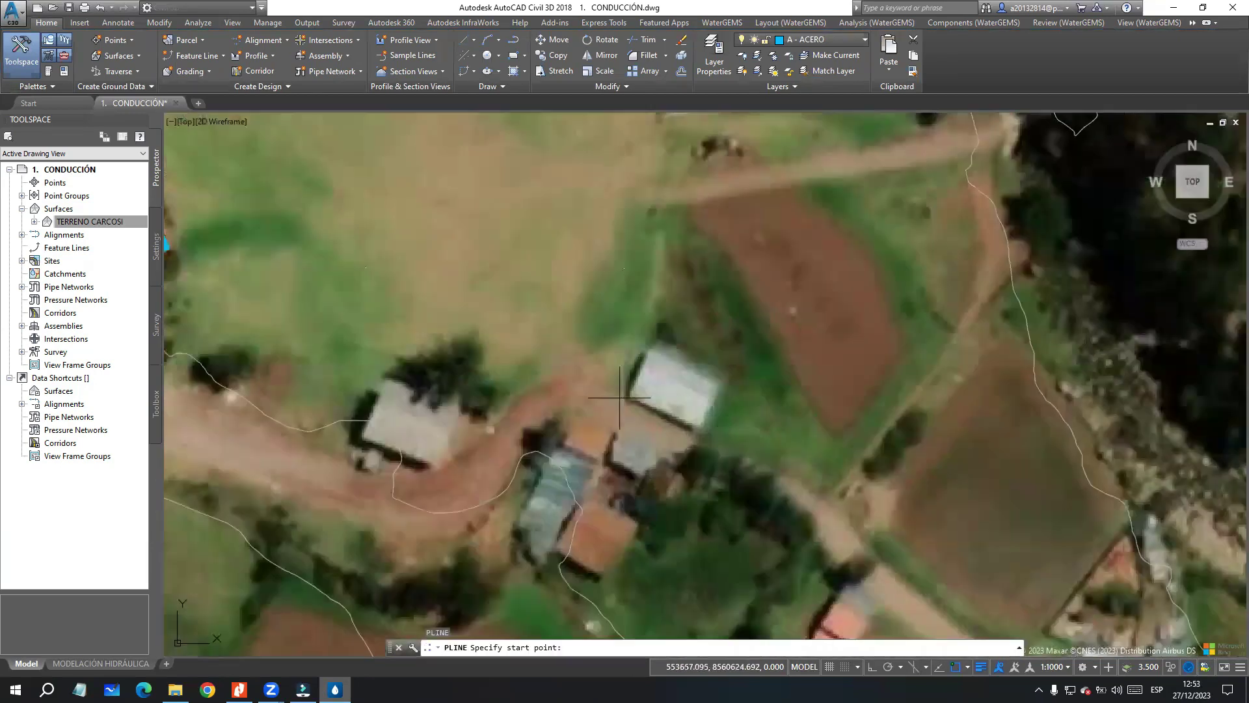
left_click(628, 395)
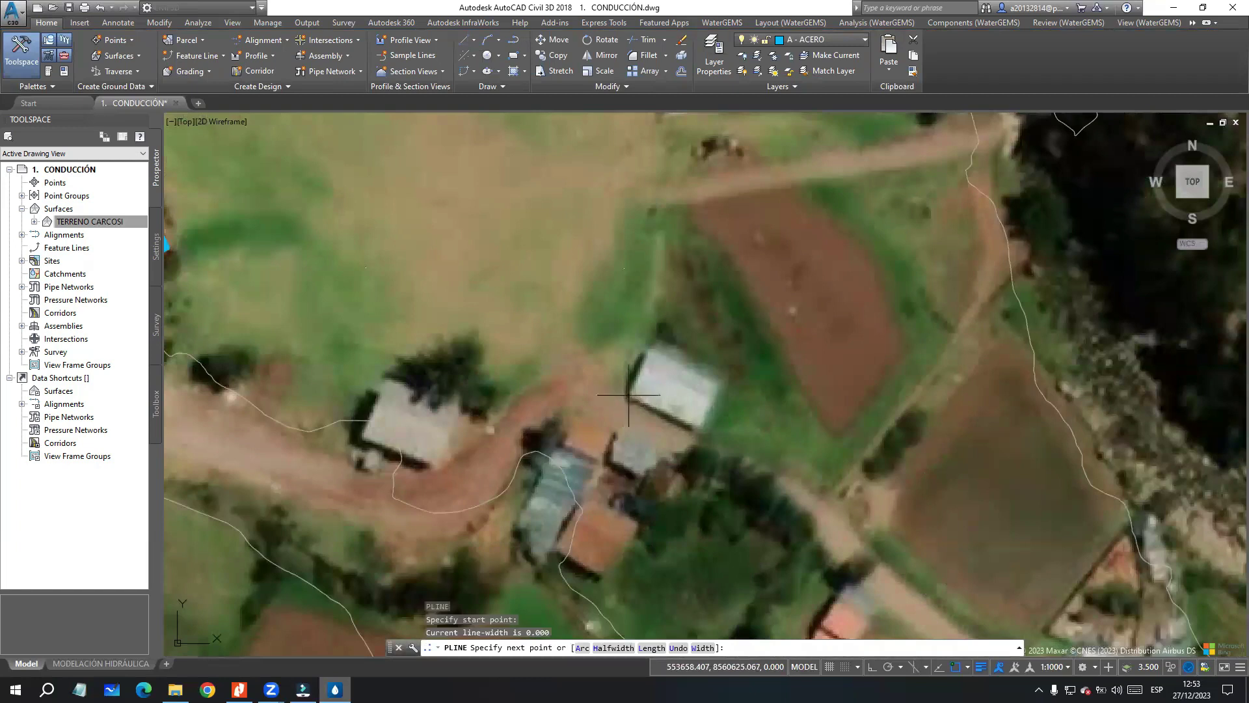
left_click(698, 428)
left_click(718, 384)
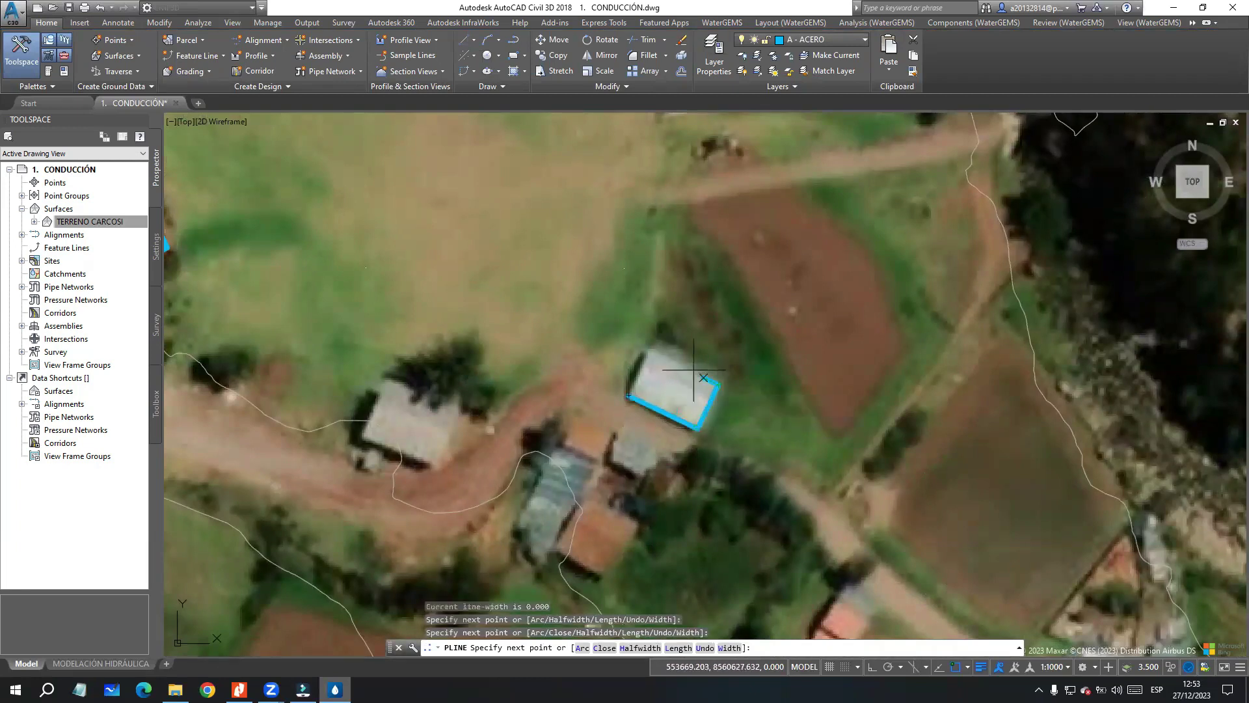
left_click(647, 352)
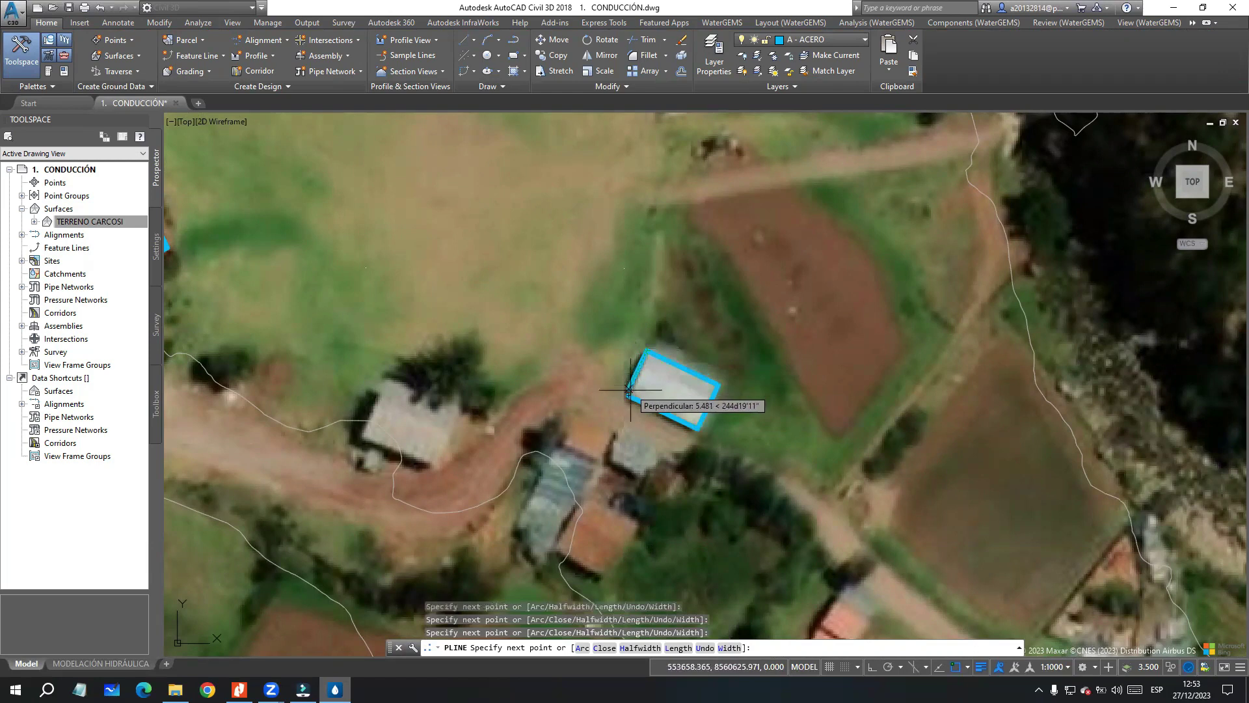
left_click(628, 389)
key("Return")
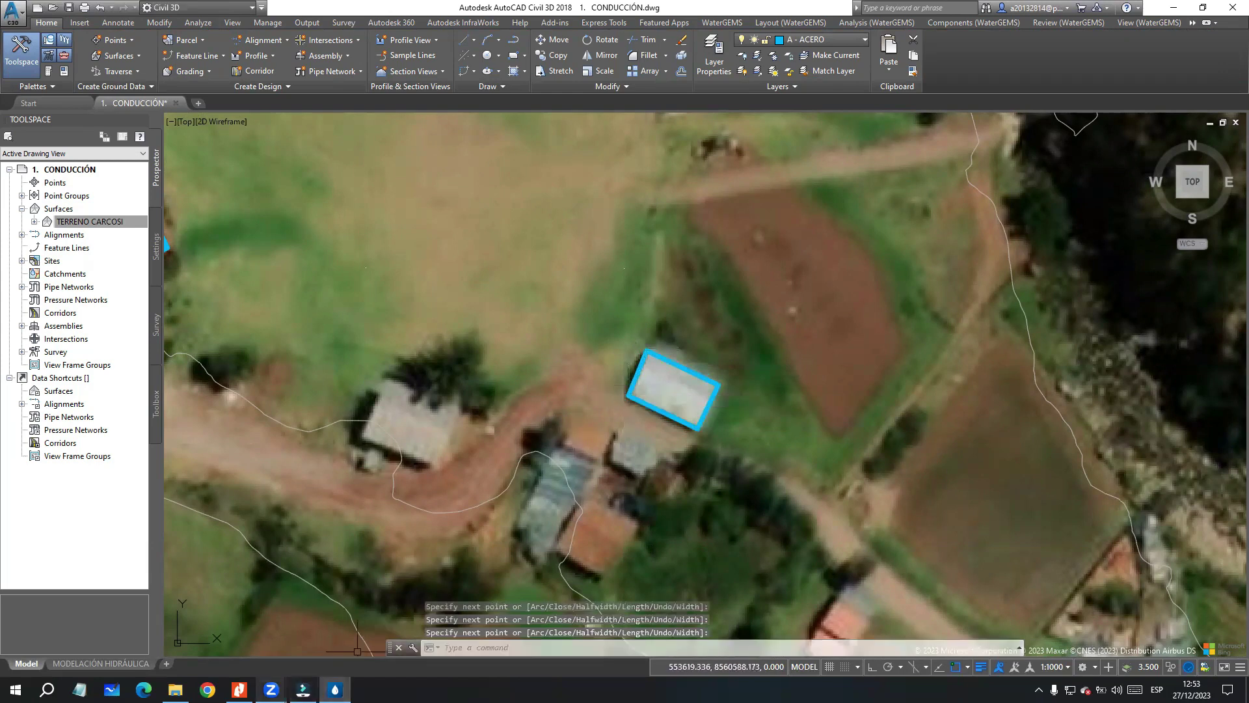
Step: Glance at the MÓDULO_01 slide in Nitro Pro, and back in Civil 3D delete both traced building outlines
left_click(238, 689)
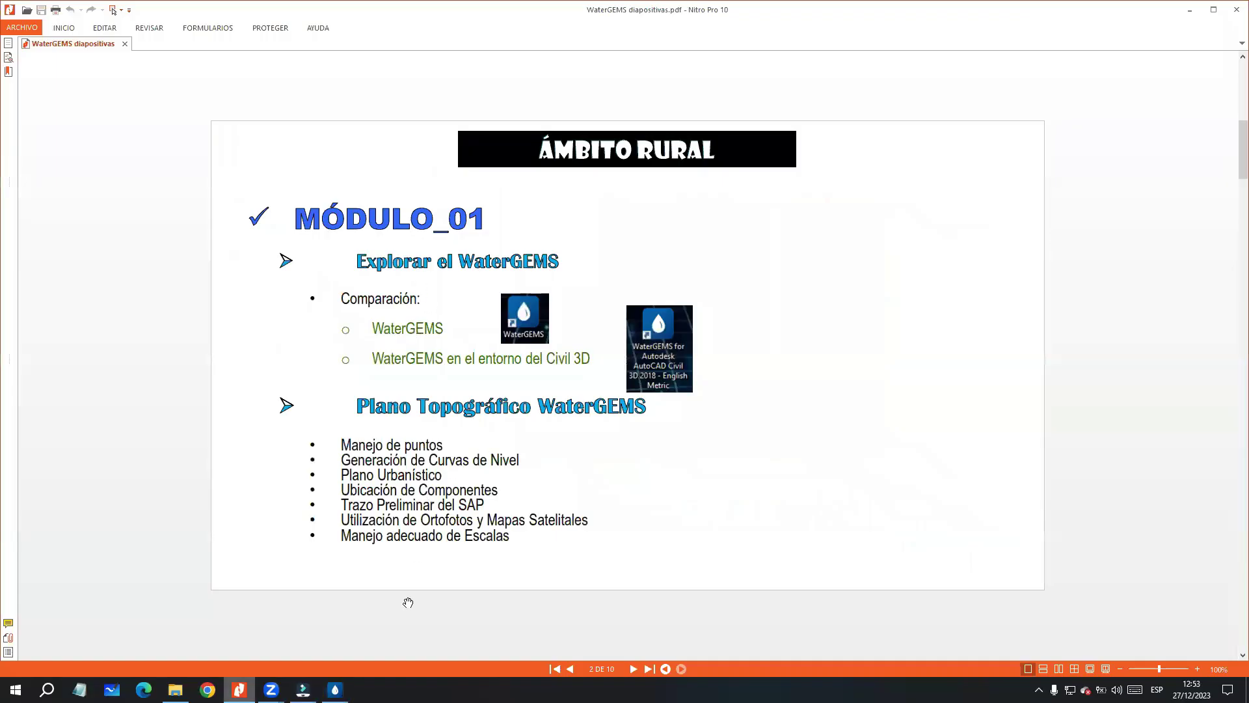
left_click(334, 689)
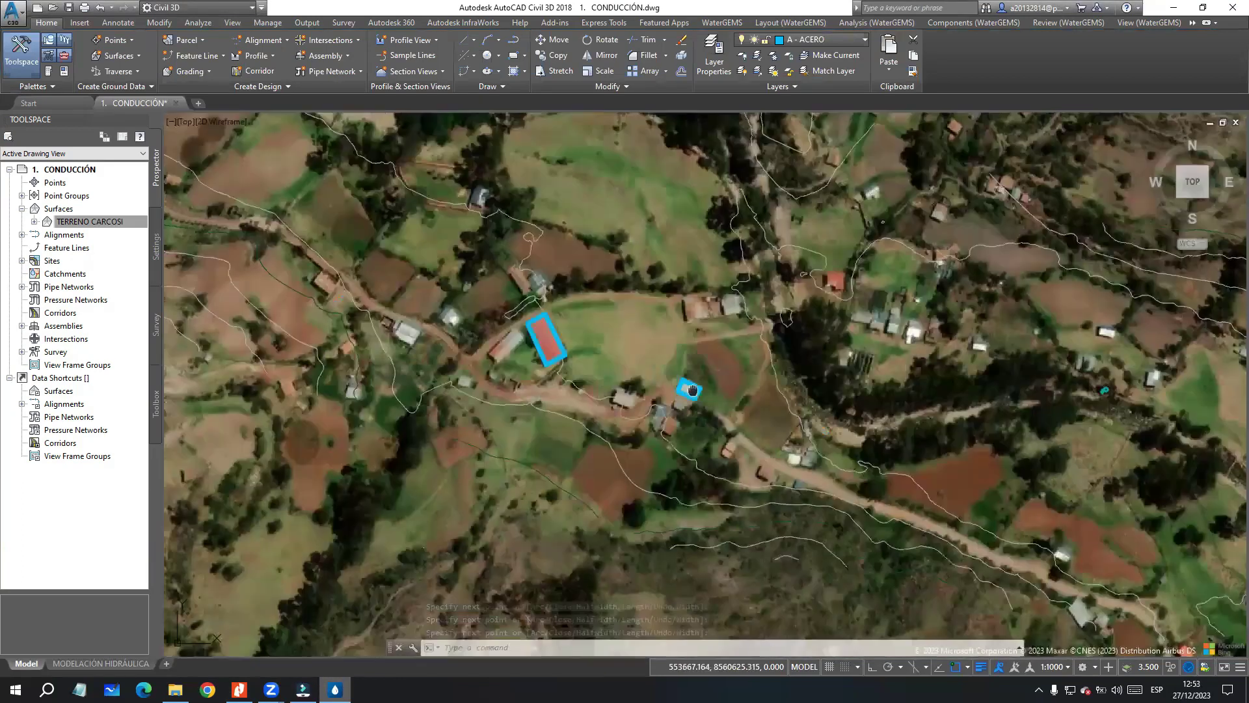
scroll(691, 389, "up", 3)
left_click(694, 382)
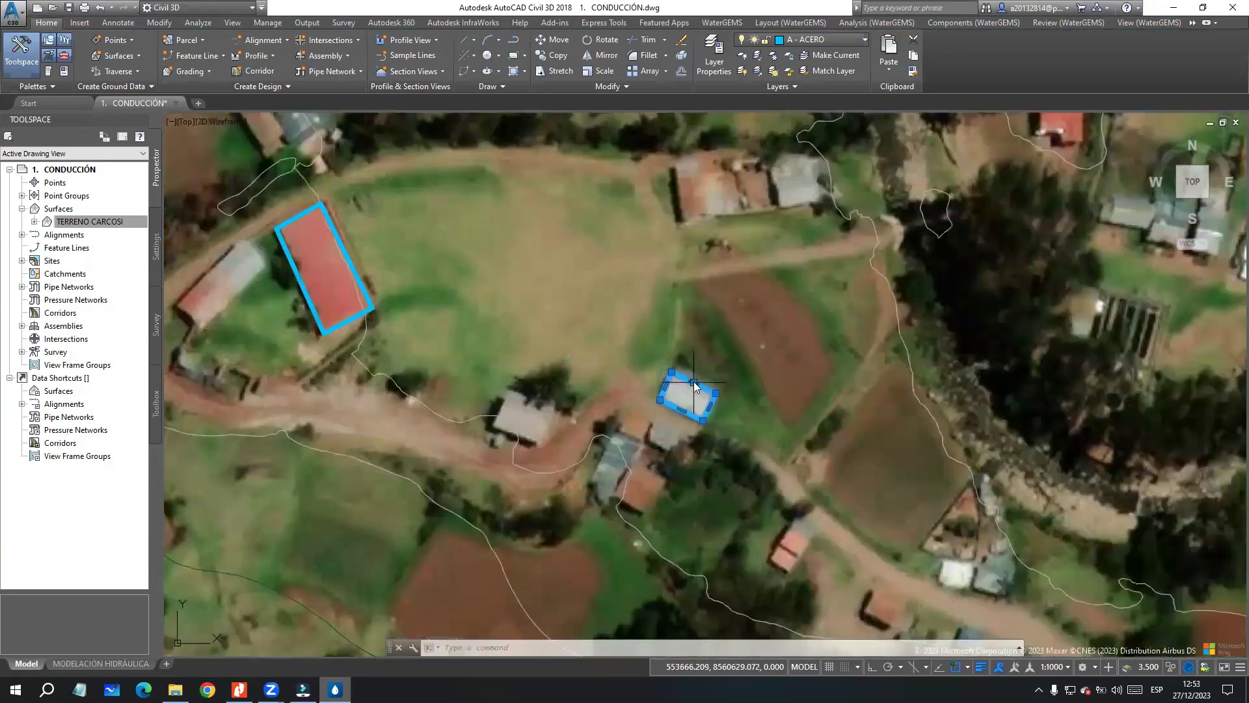
key("Delete")
left_click(314, 232)
key("Delete")
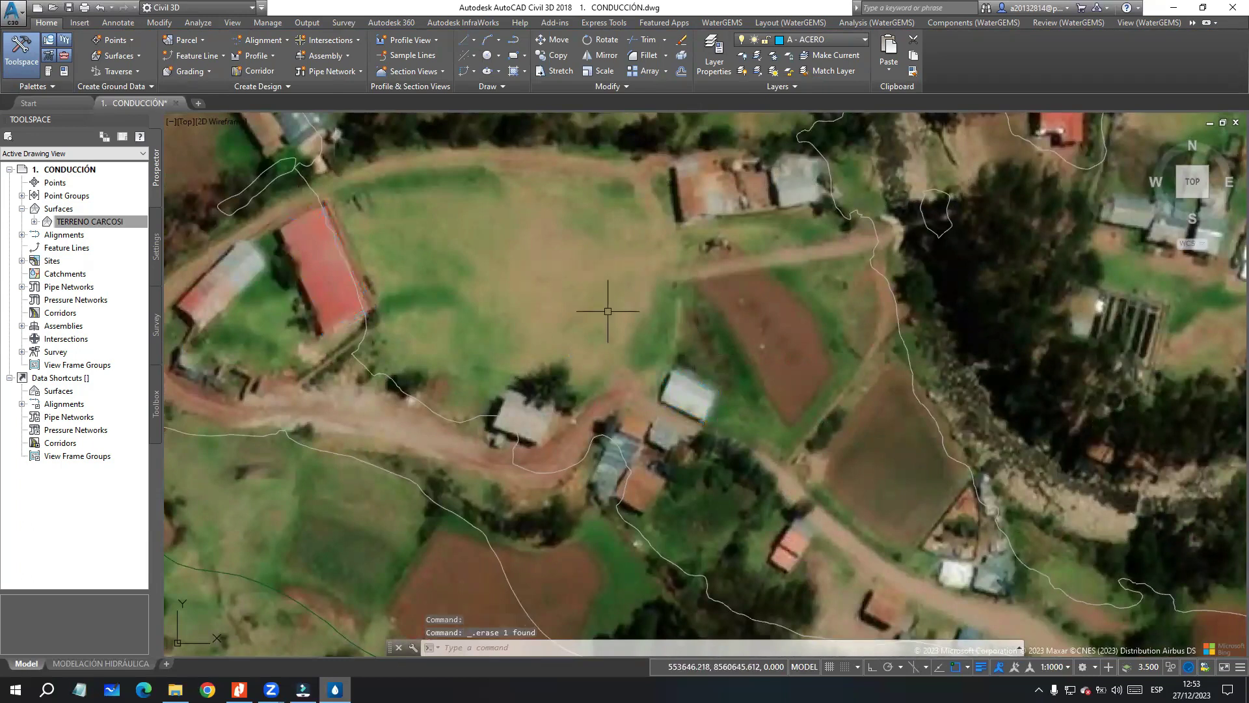
Step: Turn off the aerial online map behind the contours
scroll(608, 311, "down", 6)
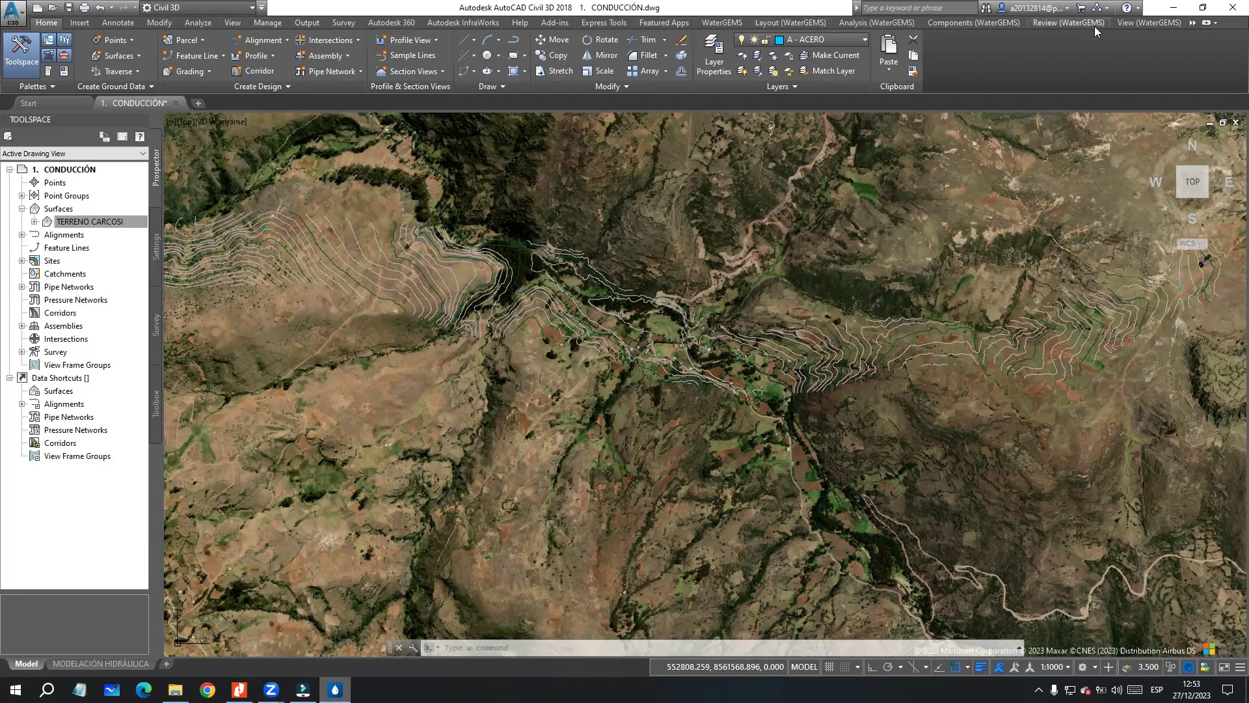
left_click(1193, 24)
left_click(1193, 60)
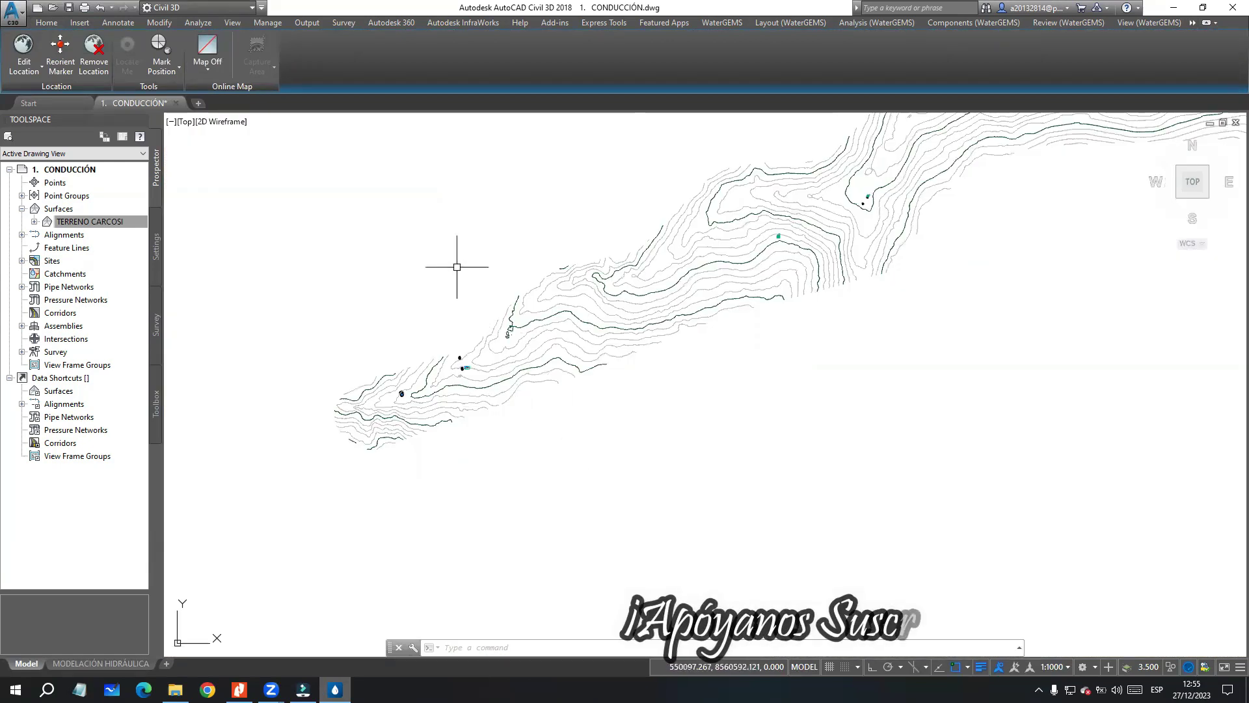
Step: Start a georeferenced image insertion with MAPIINSERT and browse to the WaterGEMS CONDUCCIÓN folder on the desktop
middle_click_drag(510, 442, 510, 412)
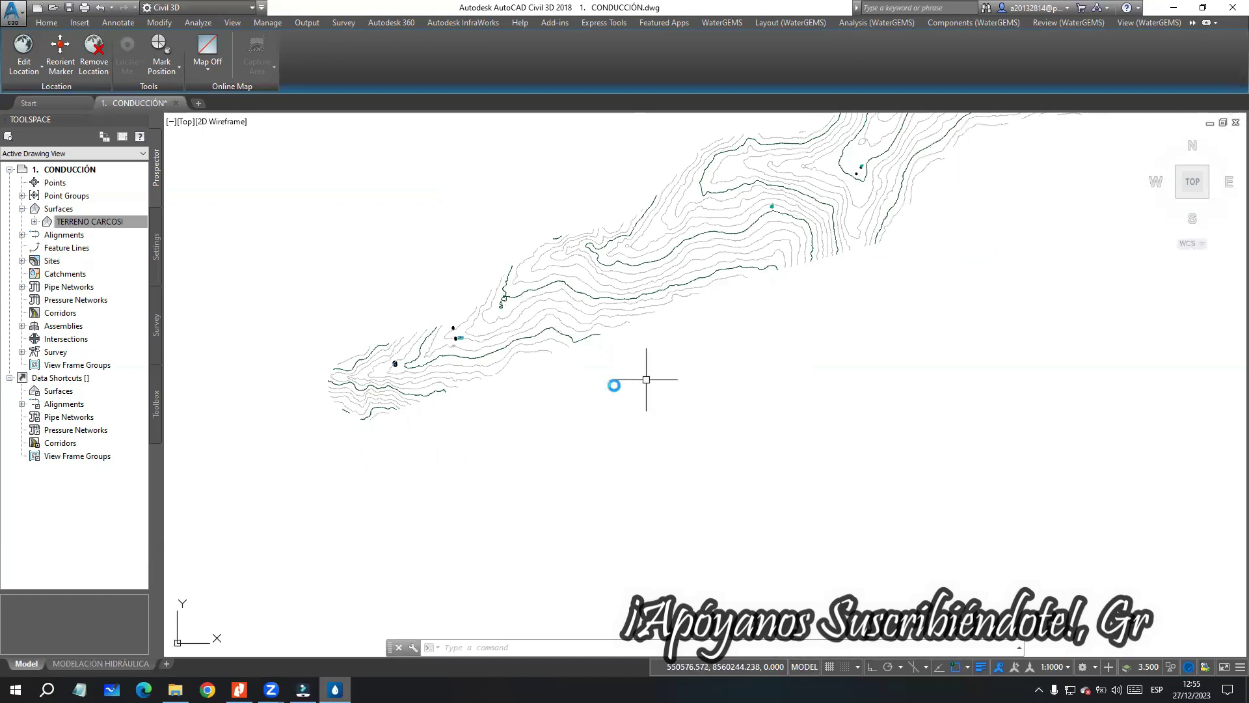
middle_click_drag(647, 370, 562, 399)
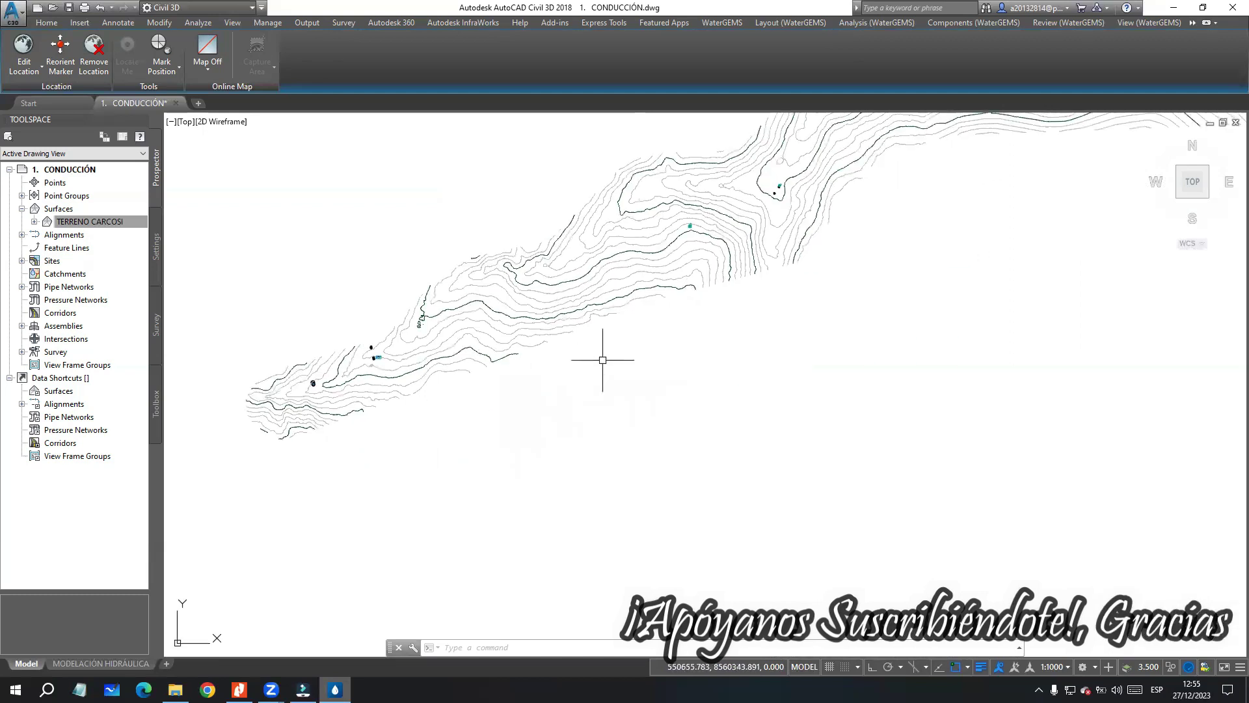
scroll(651, 342, "down", 4)
mouse_move(655, 335)
middle_mouse_down()
mouse_move(510, 390)
mouse_move(619, 393)
middle_mouse_up()
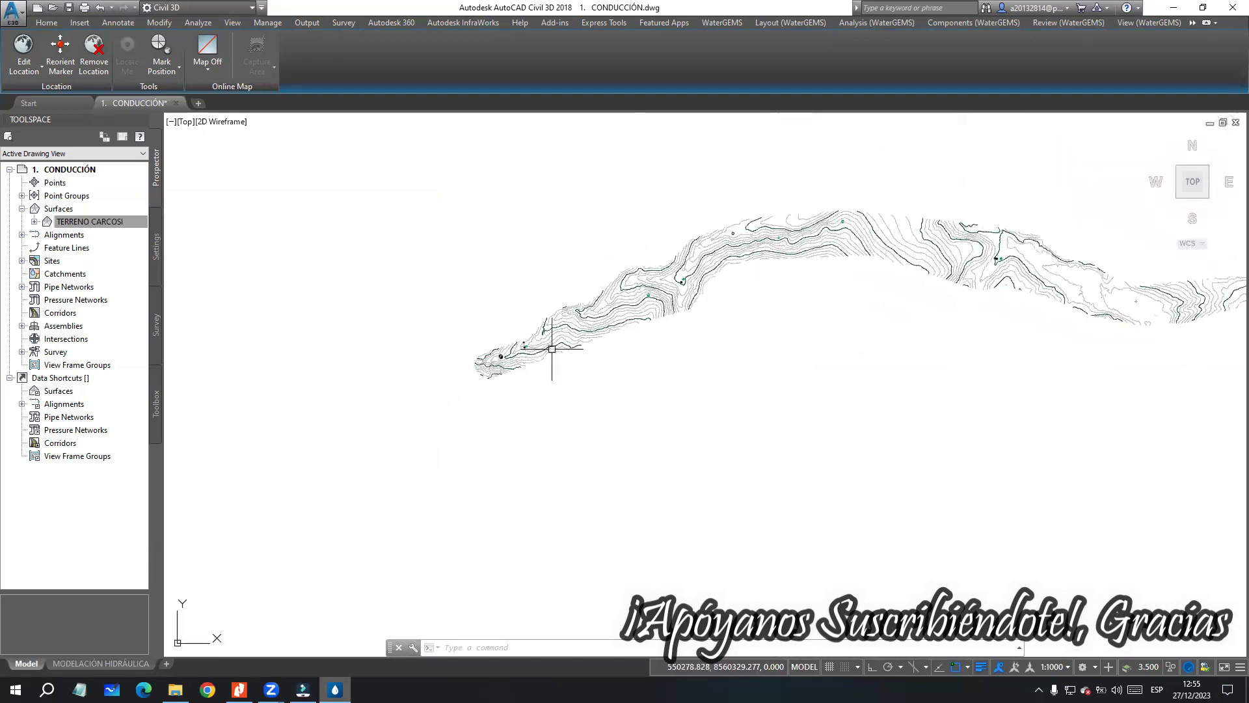
scroll(502, 357, "up", 3)
middle_click_drag(505, 447, 518, 420)
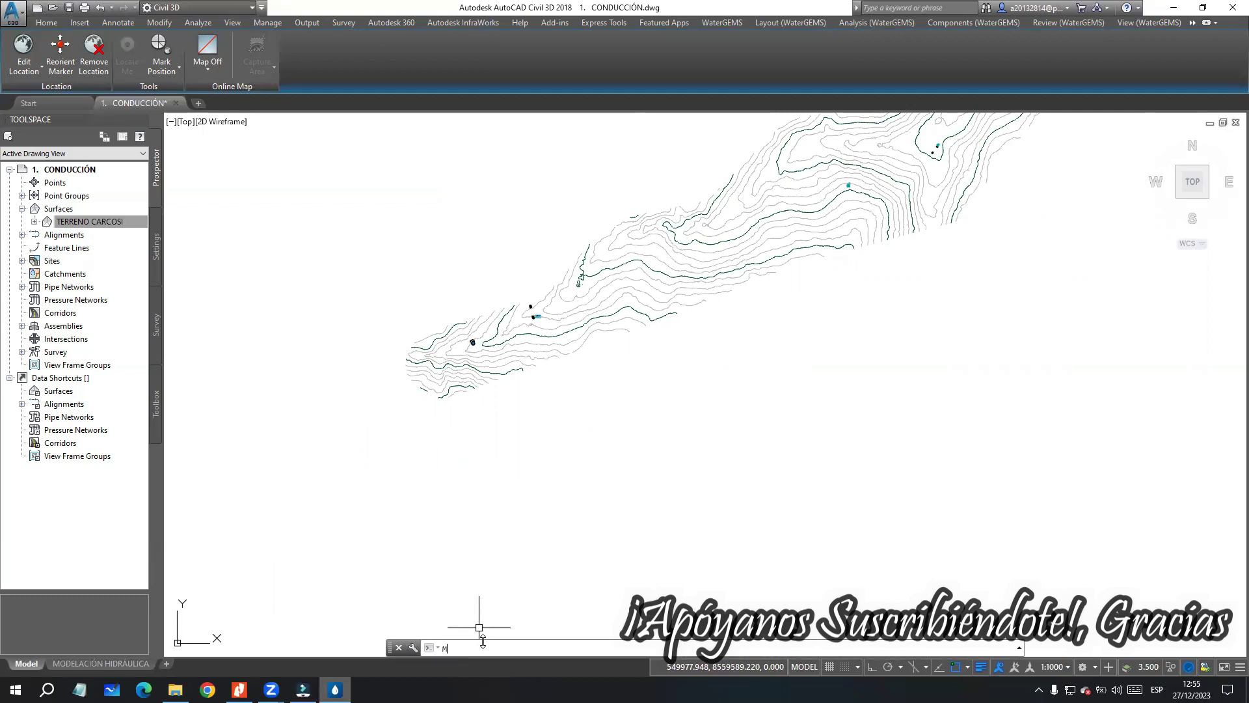
type("APIG")
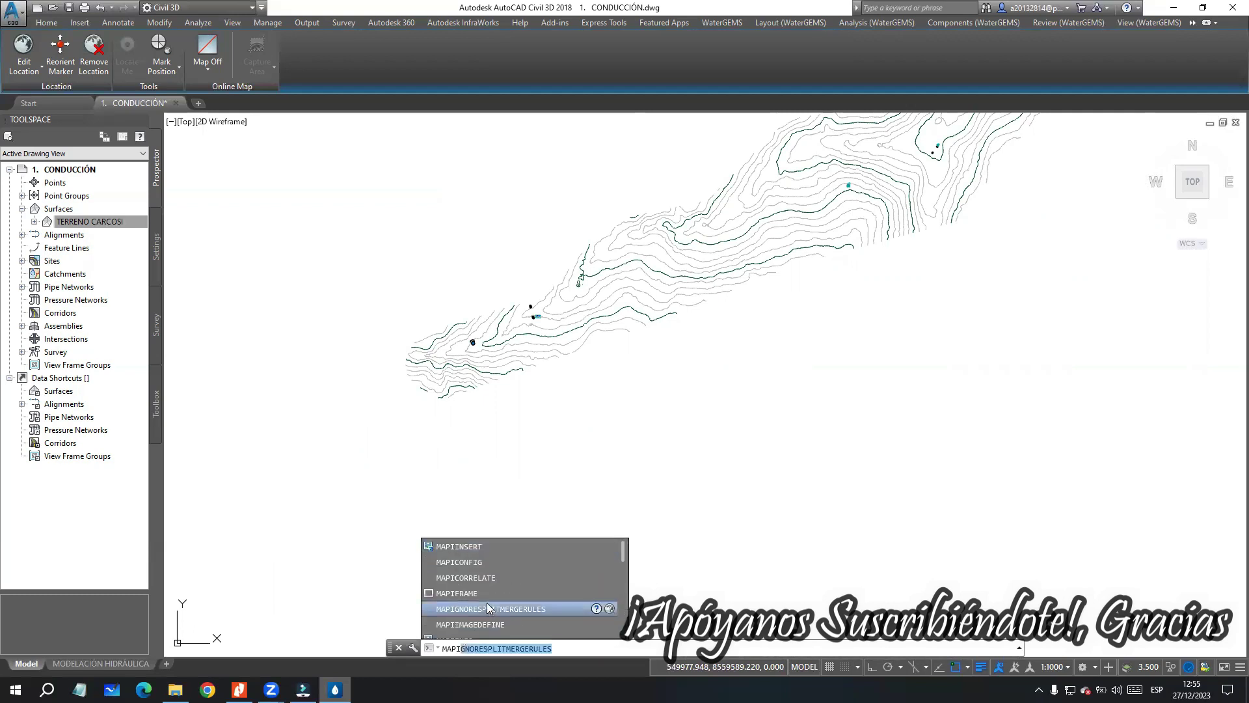
left_click(479, 547)
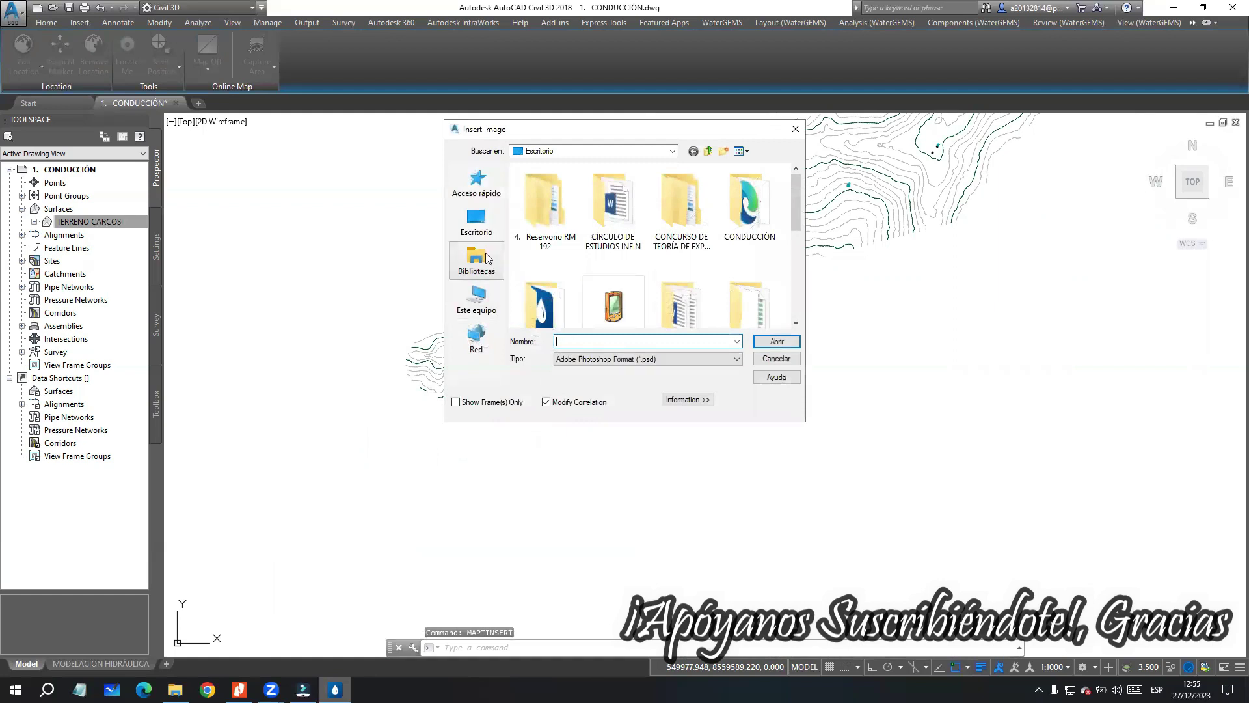
left_click(477, 221)
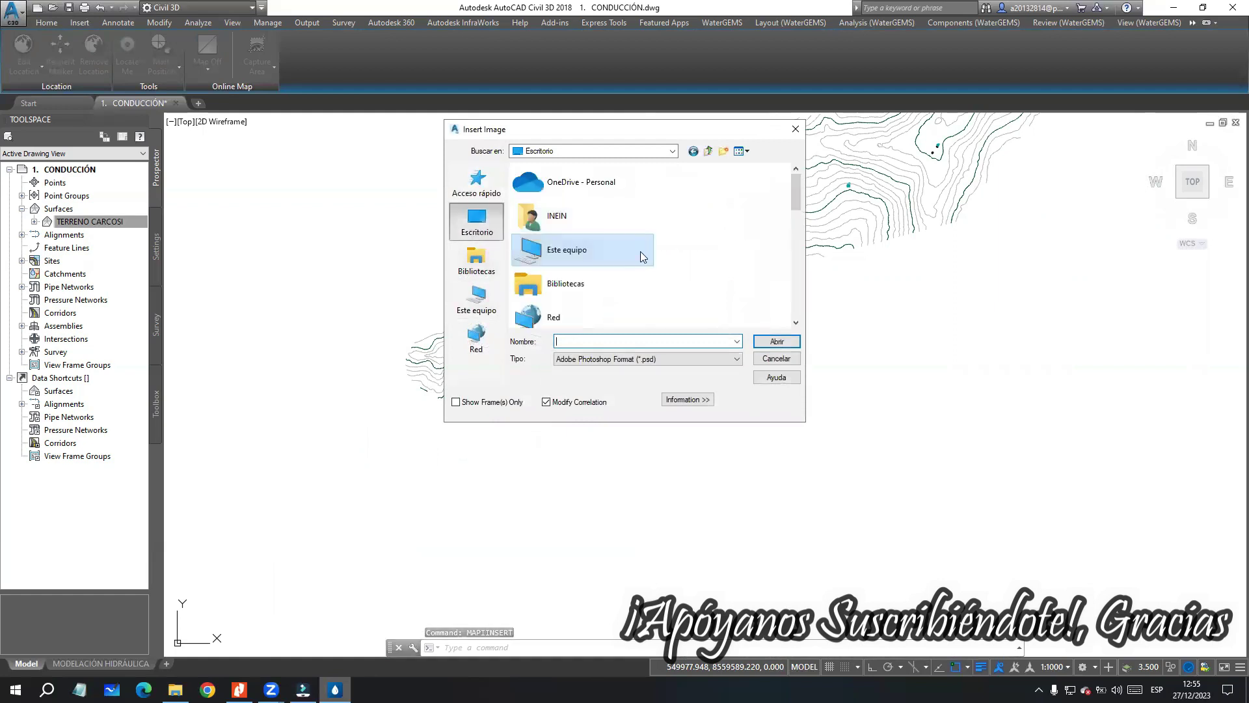
scroll(634, 266, "down", 5)
double_click(571, 313)
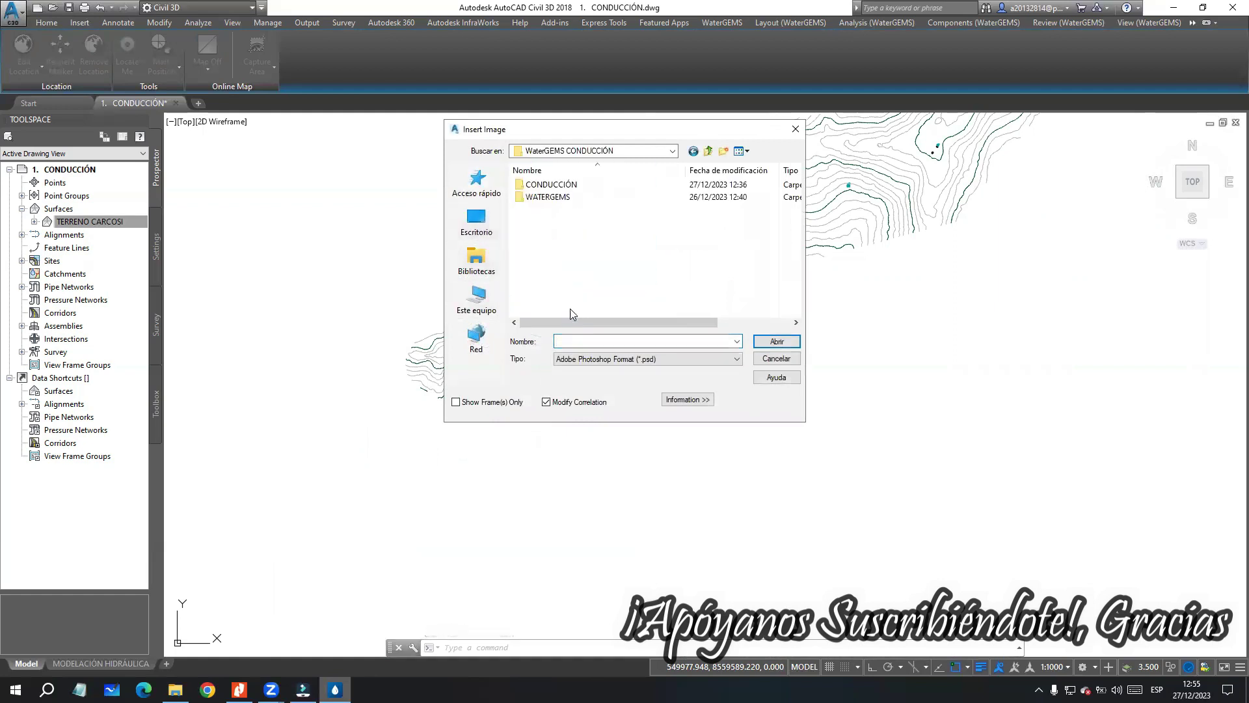
Step: Look through the CONDUCCIÓN and WATERGEMS subfolders, set the file type to All Files, and return to the WaterGEMS CONDUCCIÓN folder
double_click(550, 189)
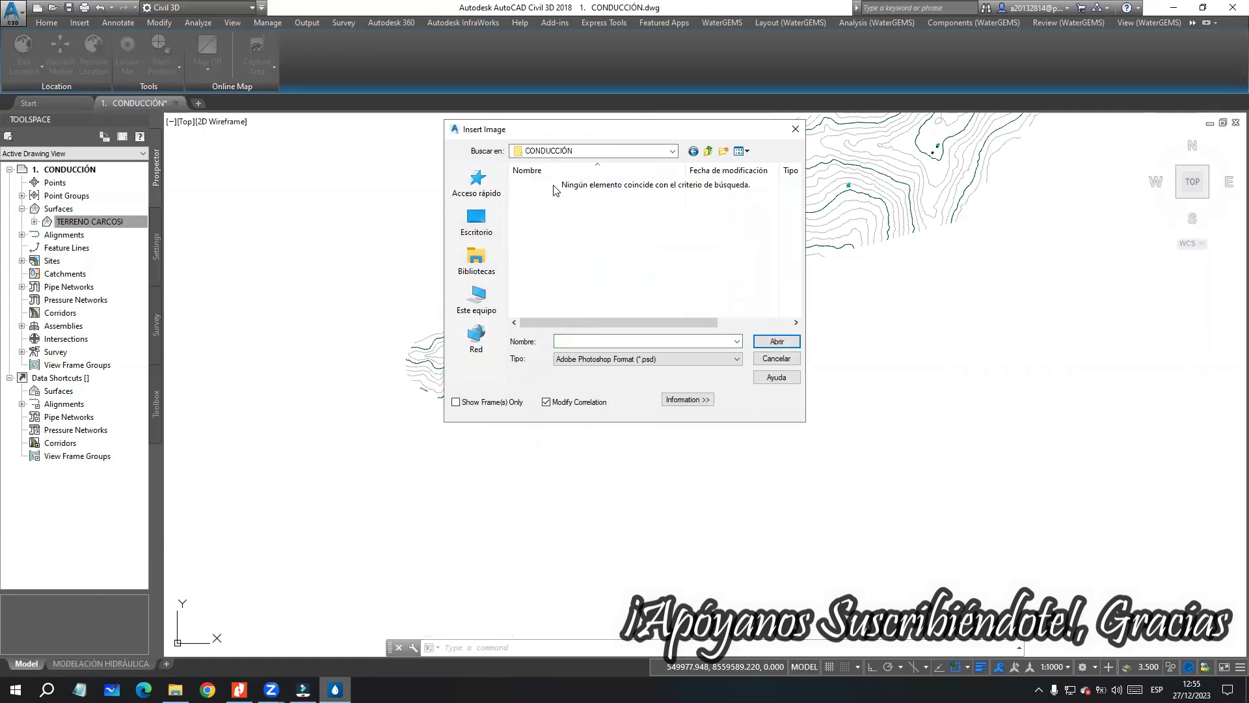
left_click(701, 152)
double_click(560, 197)
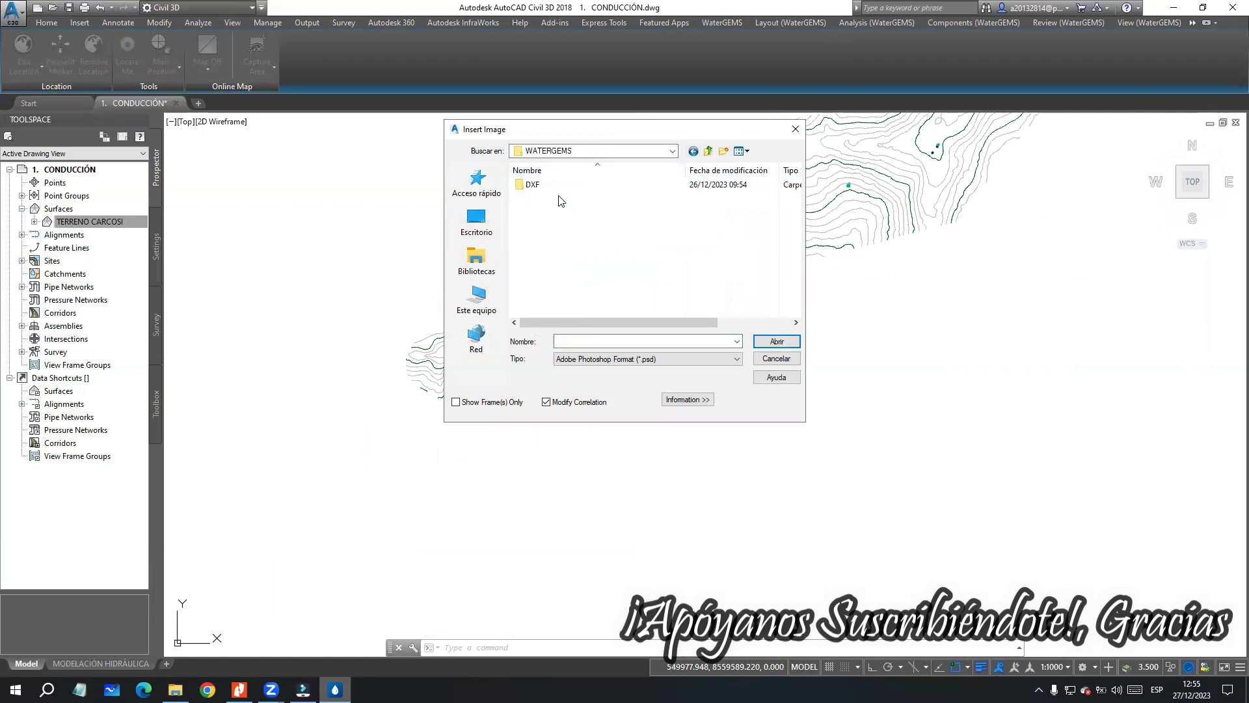
left_click(626, 360)
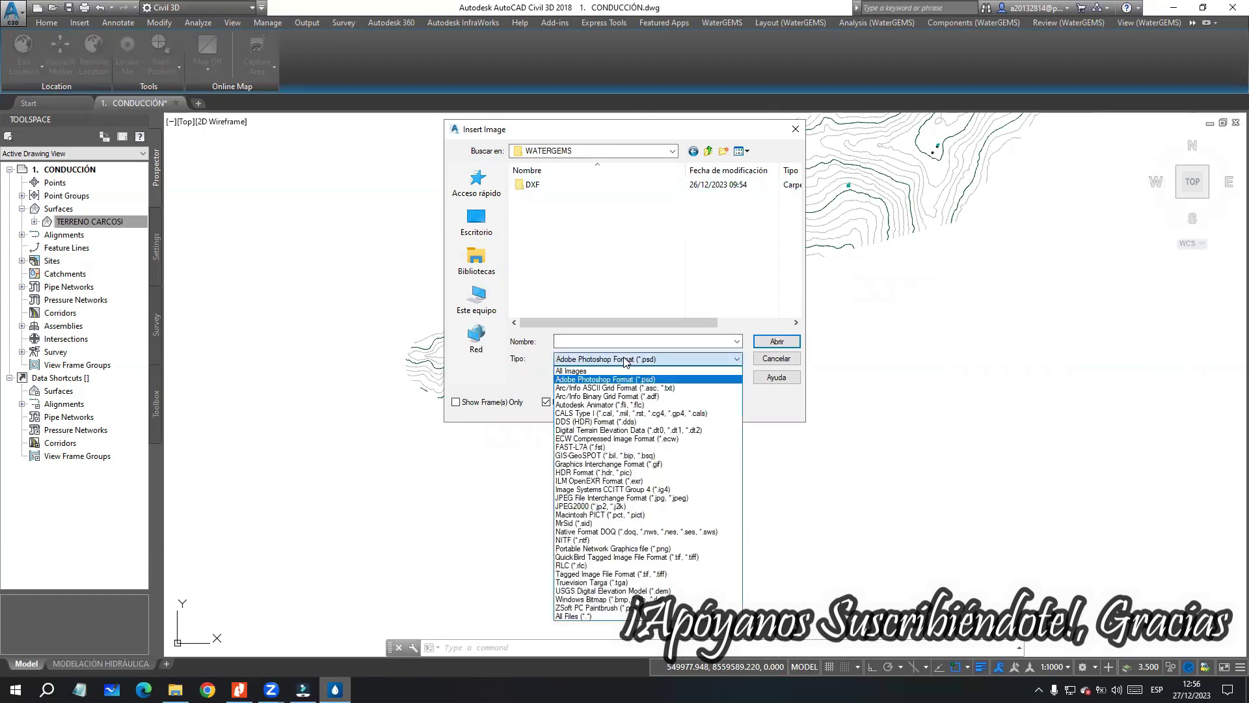
left_click(572, 616)
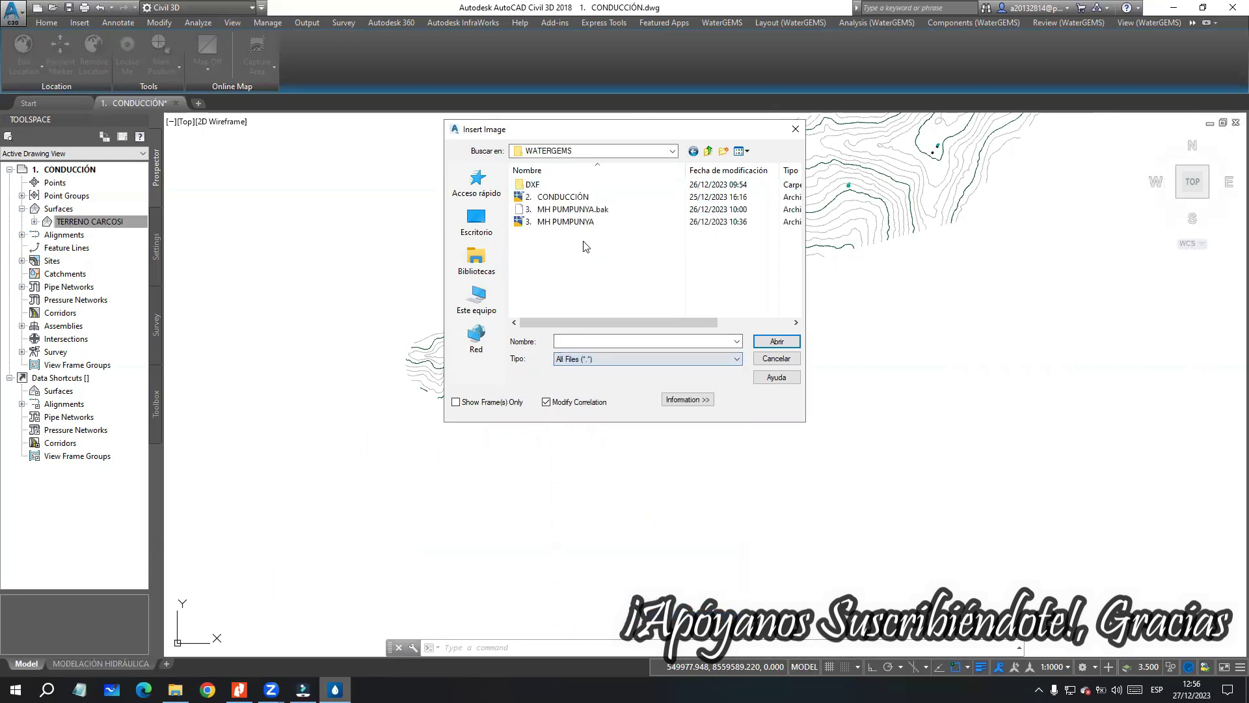
left_click(707, 152)
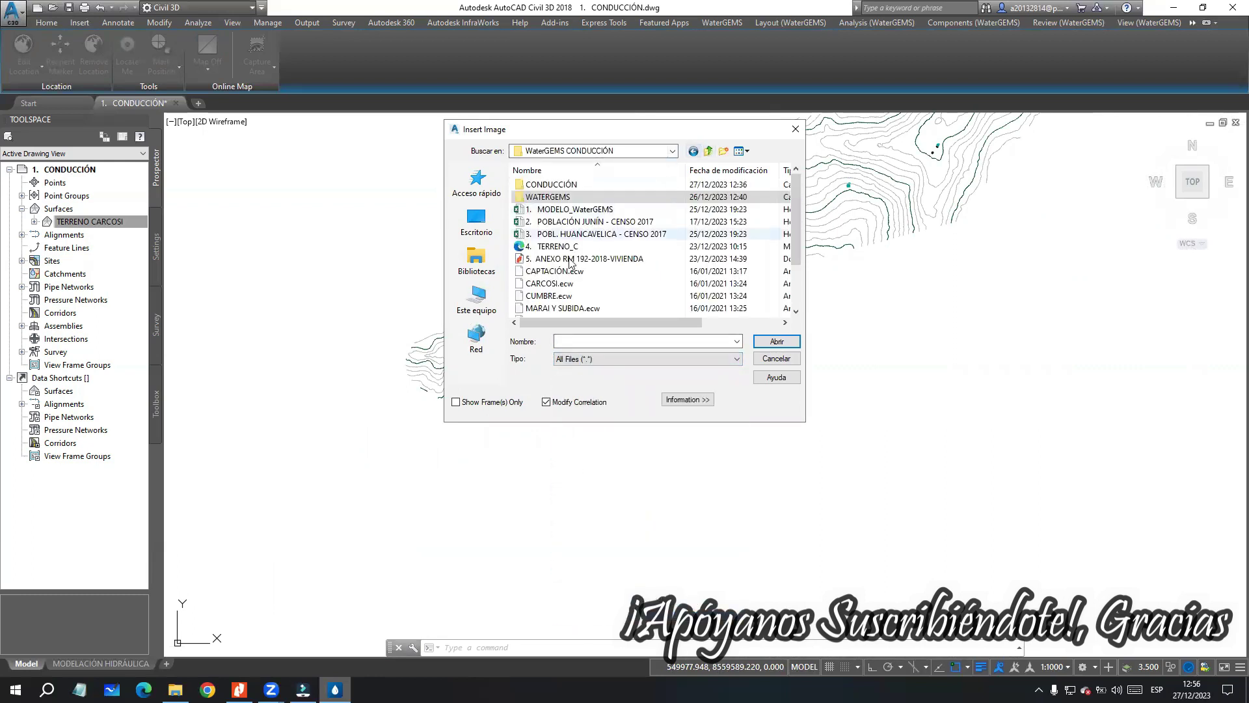
Step: Insert the orthophoto CAPTACIÓN.ecw, accepting the correlation values from the image file in meters at scale 1
scroll(566, 249, "down", 1)
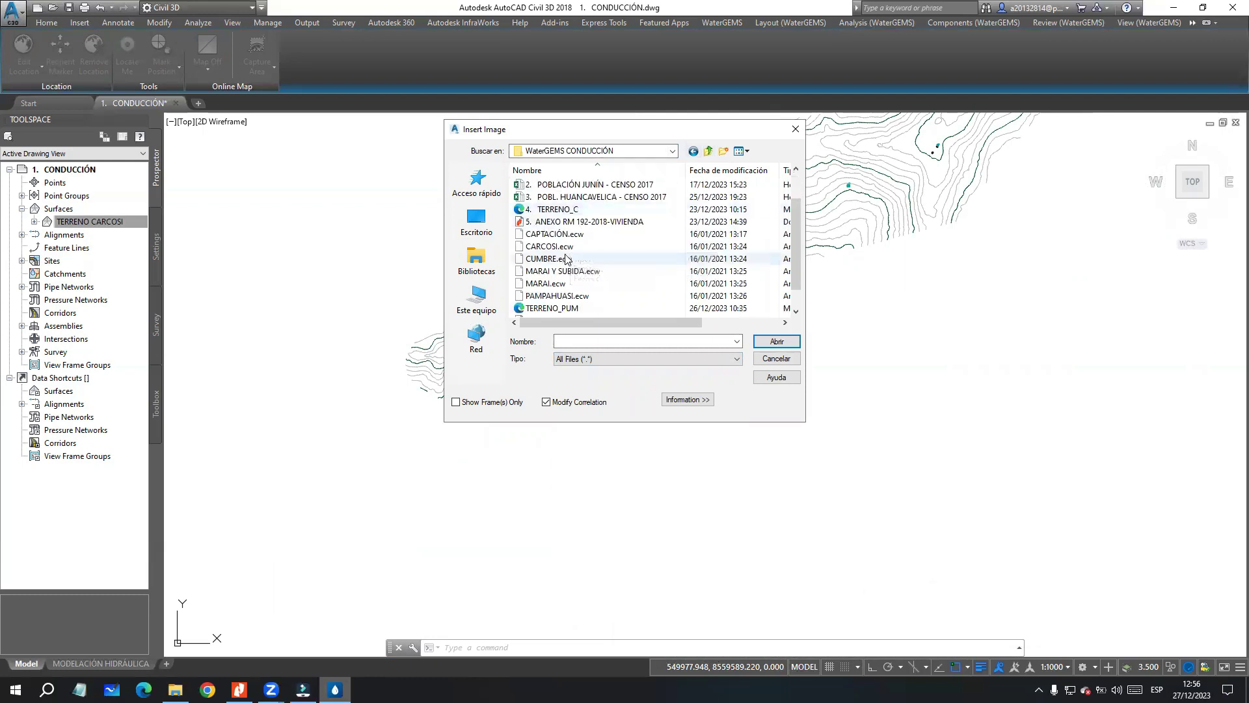
left_click(545, 238)
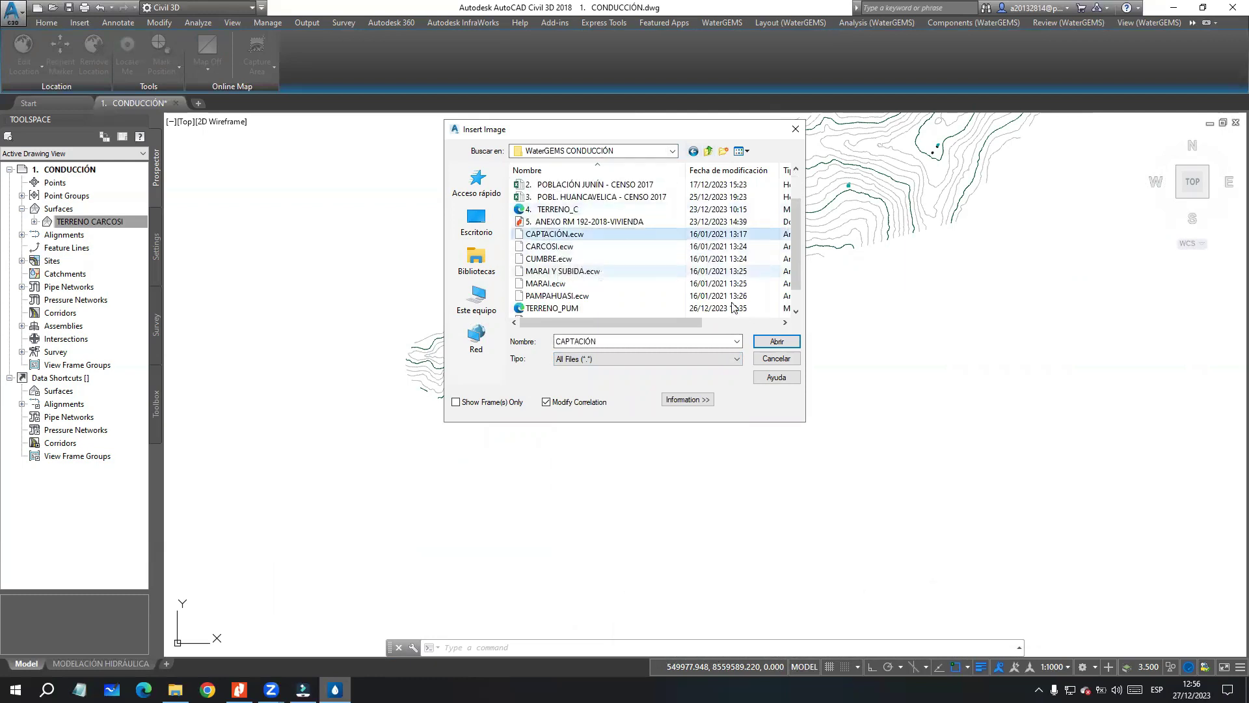
left_click(768, 344)
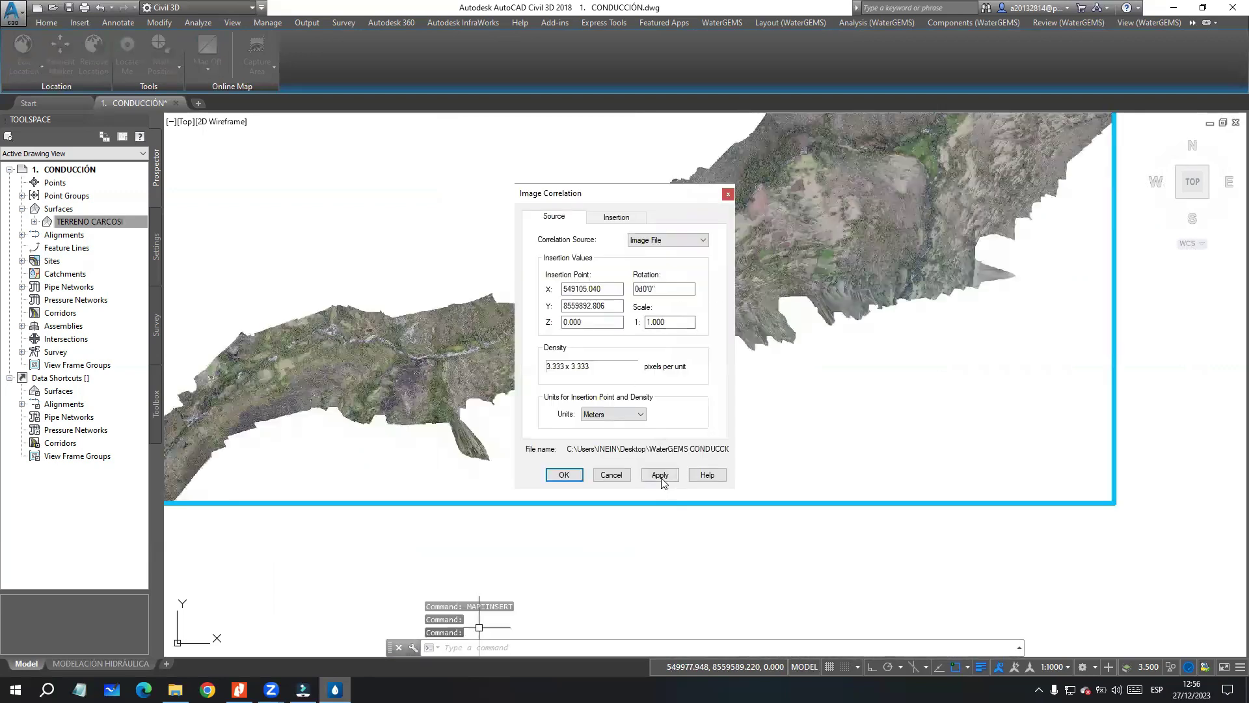
left_click(572, 473)
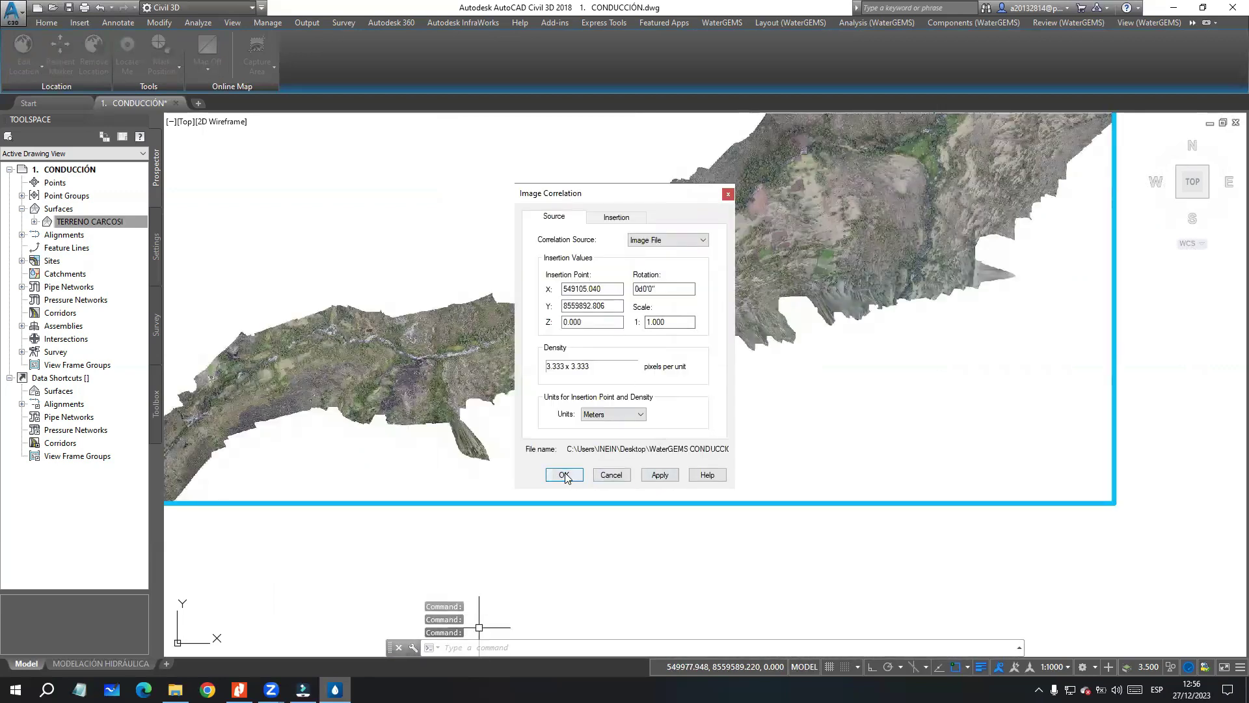
Step: Send the CAPTACIÓN orthophoto to the back with DRAWORDER, behind the terrain contours
scroll(631, 377, "down", 4)
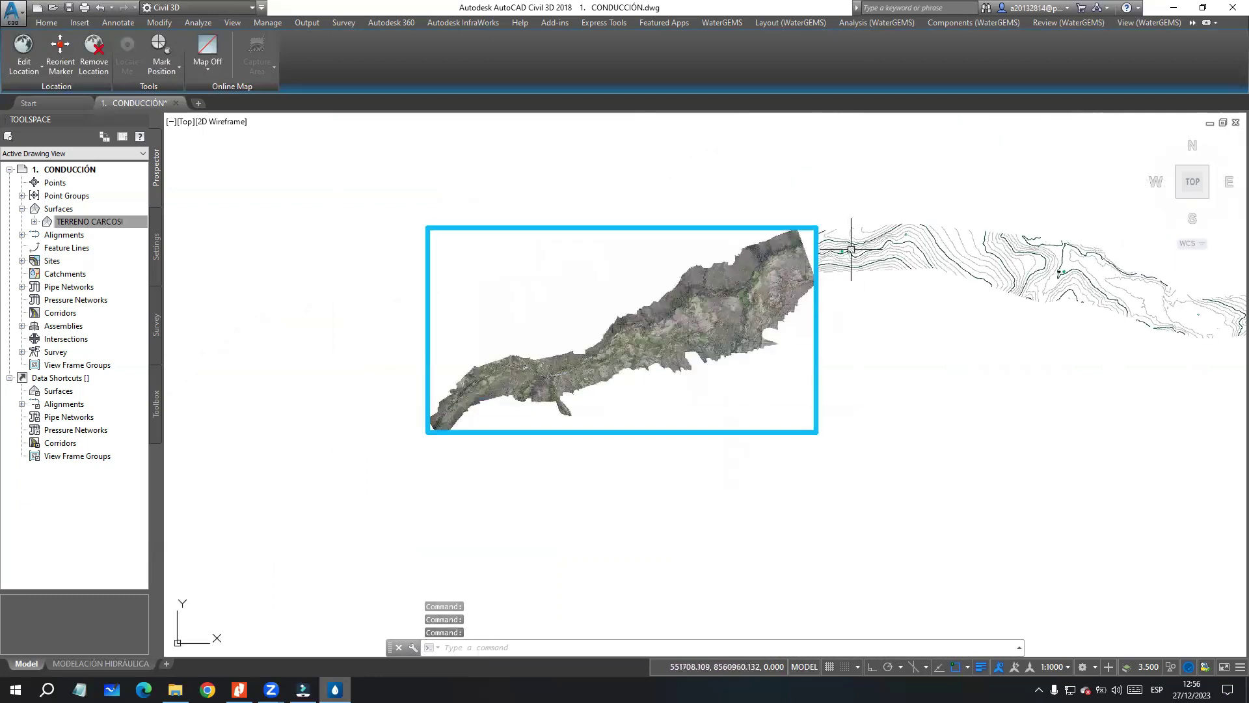
scroll(852, 247, "up", 3)
mouse_move(789, 357)
middle_mouse_down()
mouse_move(733, 293)
mouse_move(759, 299)
middle_mouse_up()
scroll(745, 288, "down", 2)
left_click(674, 329)
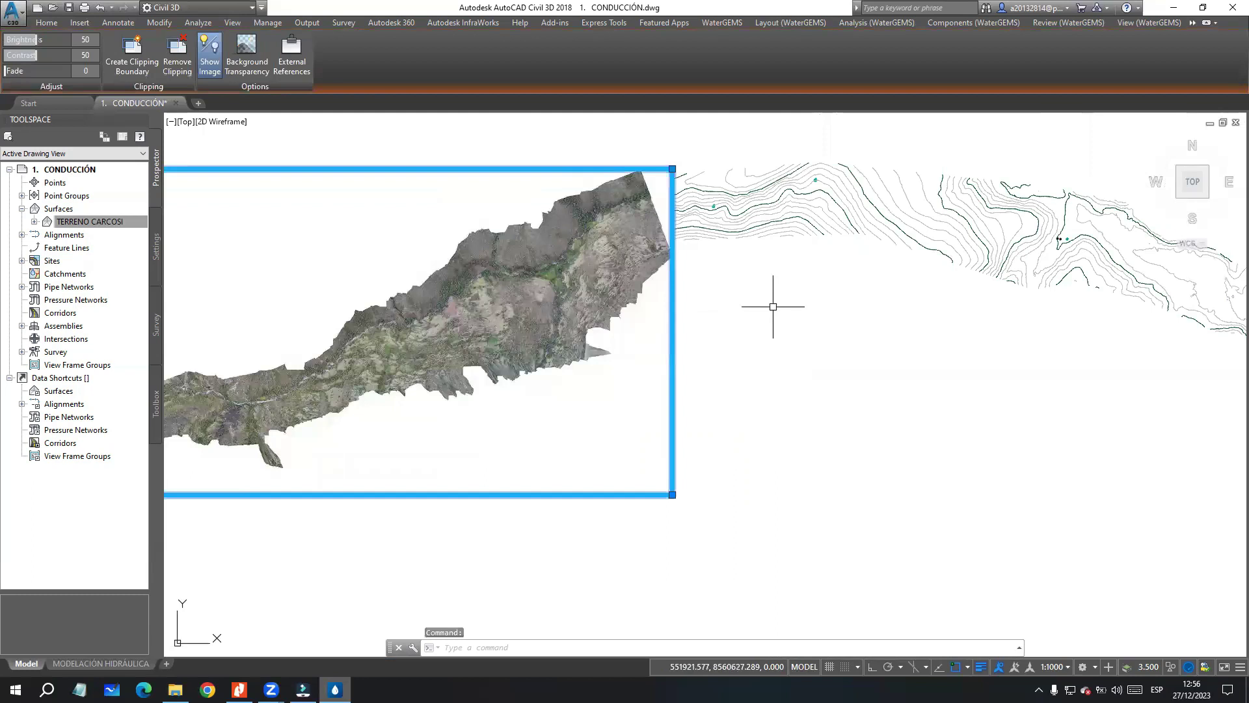
type("ORDINATES")
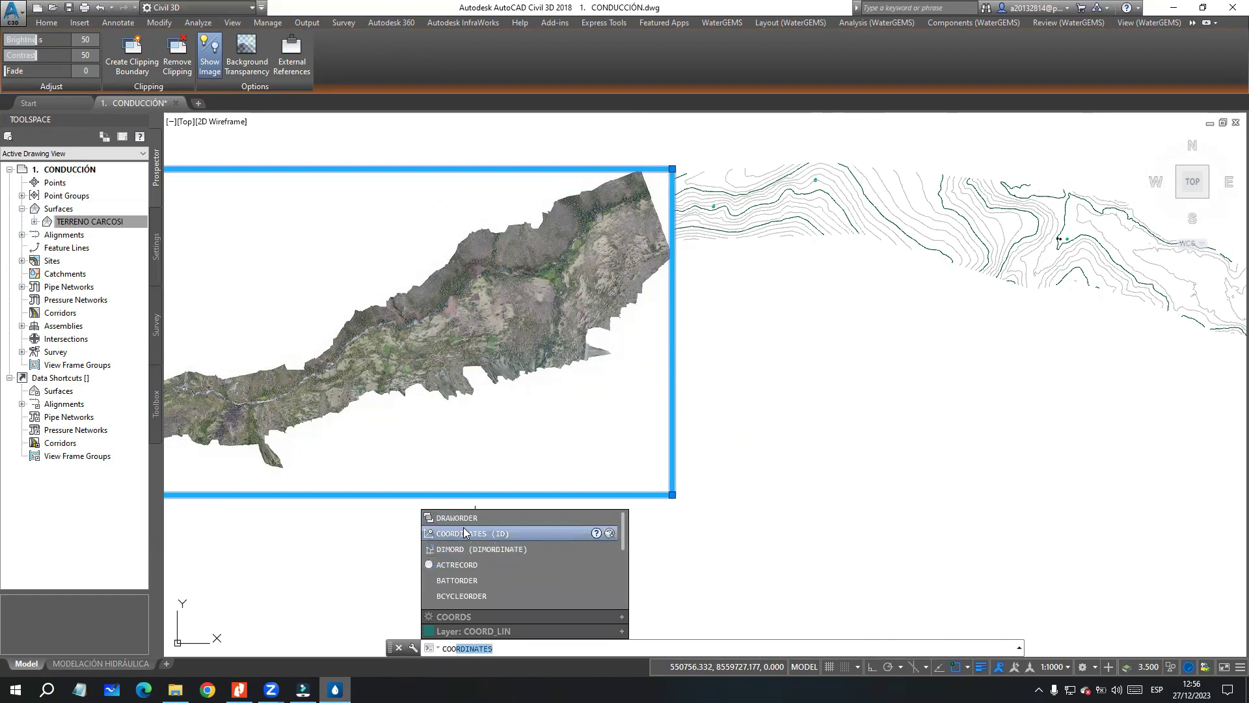
left_click(462, 517)
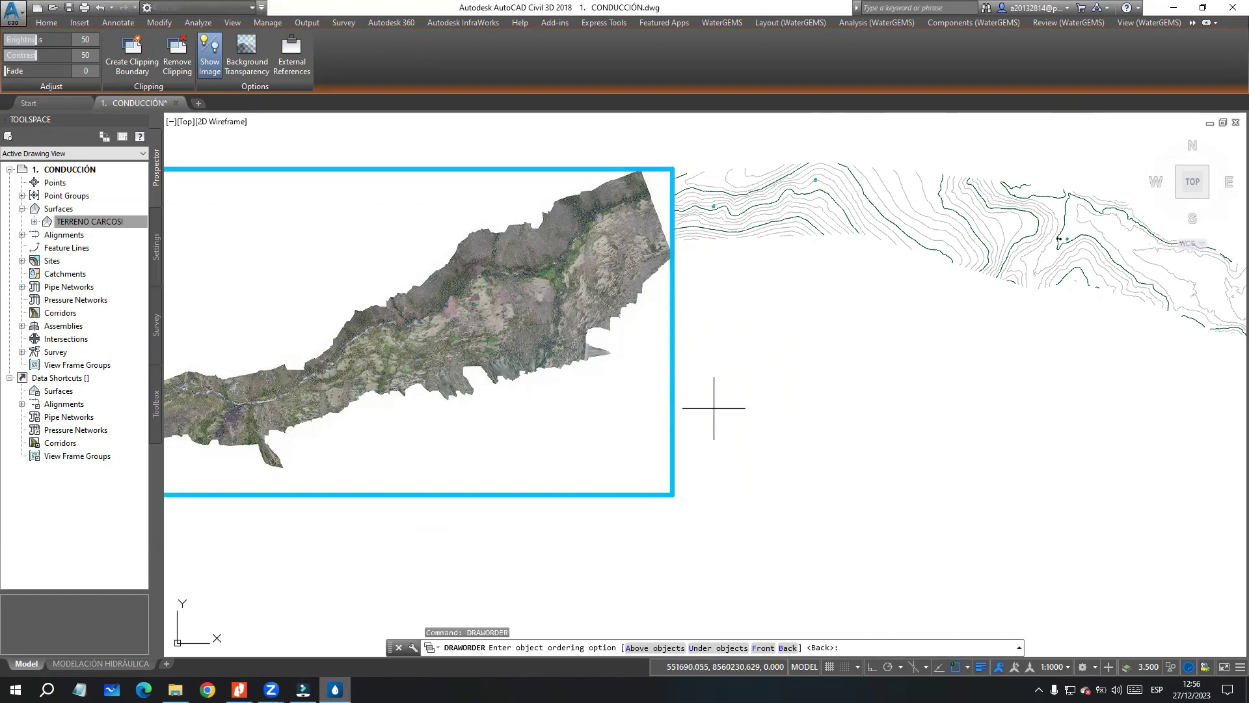
key("Return")
key("Return")
key("Return")
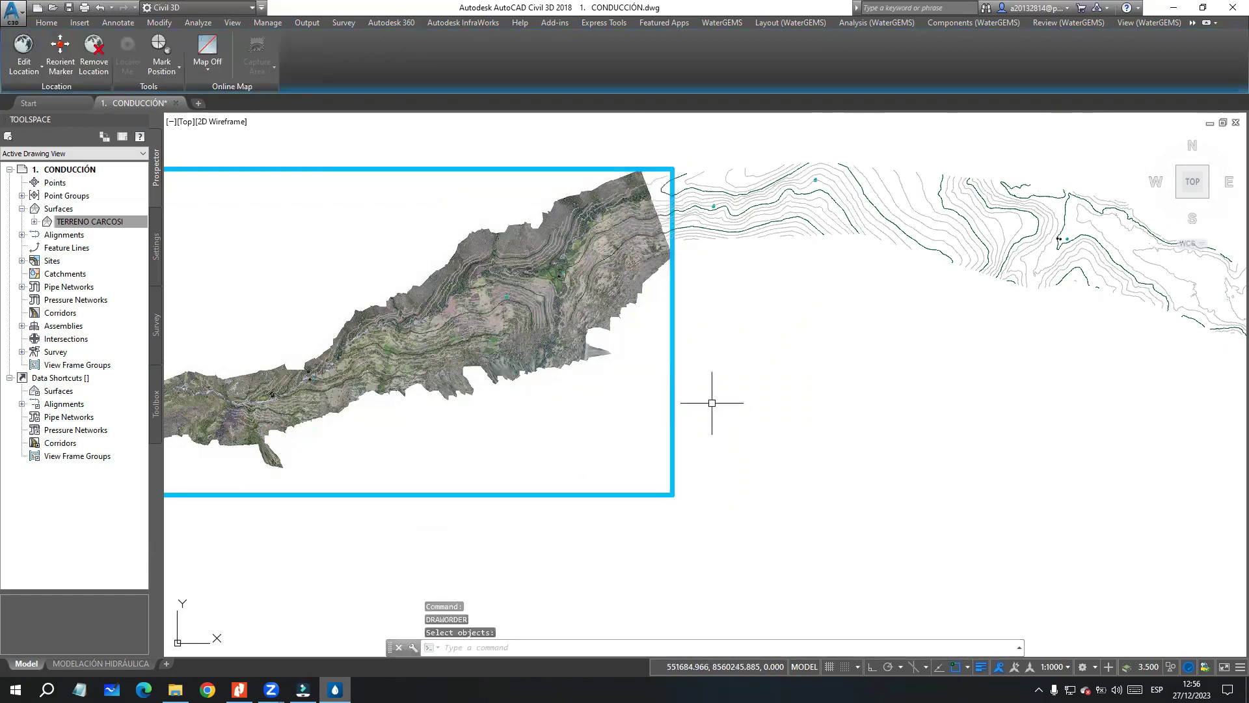
Step: Make A - ESTRUCTURA the current layer and draw a short two-point polyline above the orthophoto
middle_click_drag(717, 384, 840, 436)
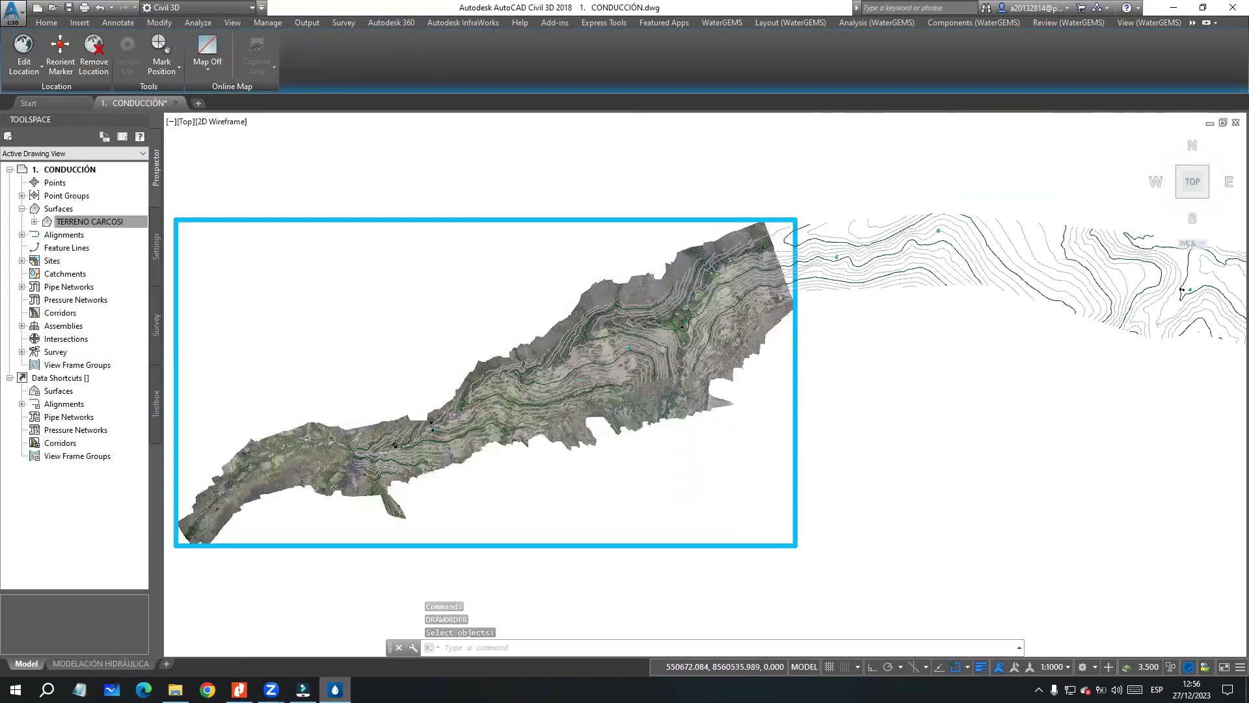
scroll(647, 328, "up", 3)
scroll(659, 328, "down", 3)
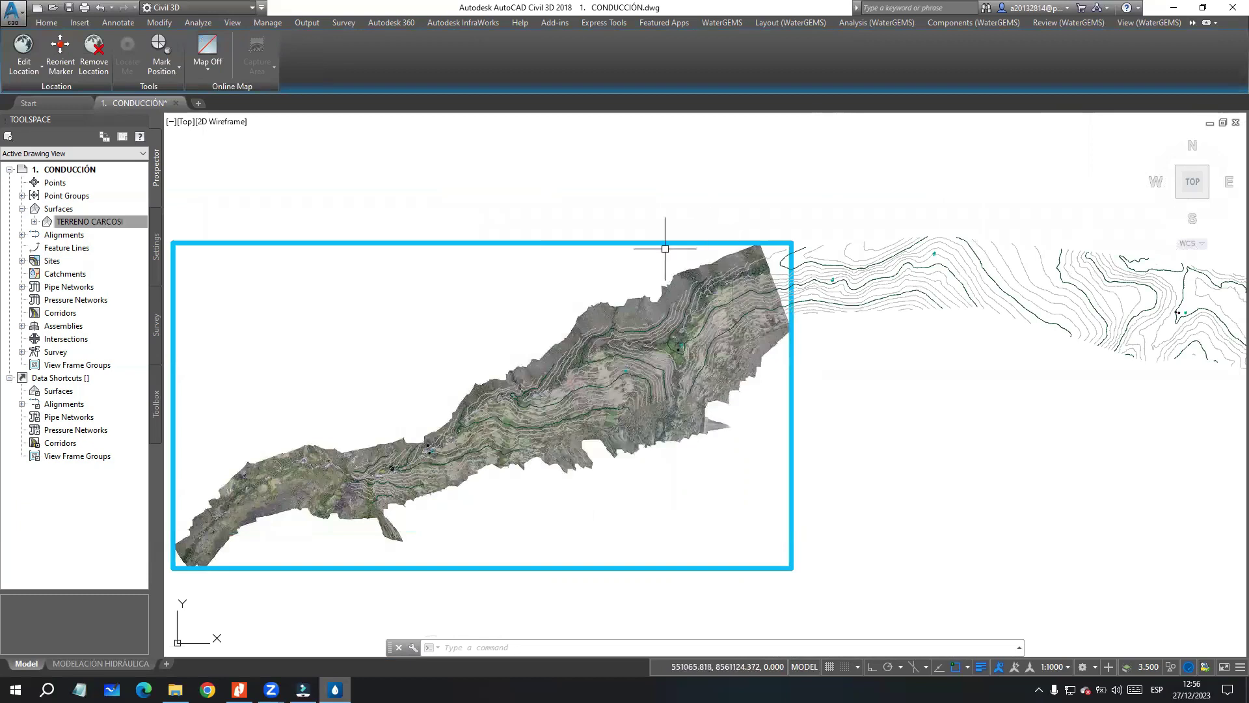
left_click(46, 22)
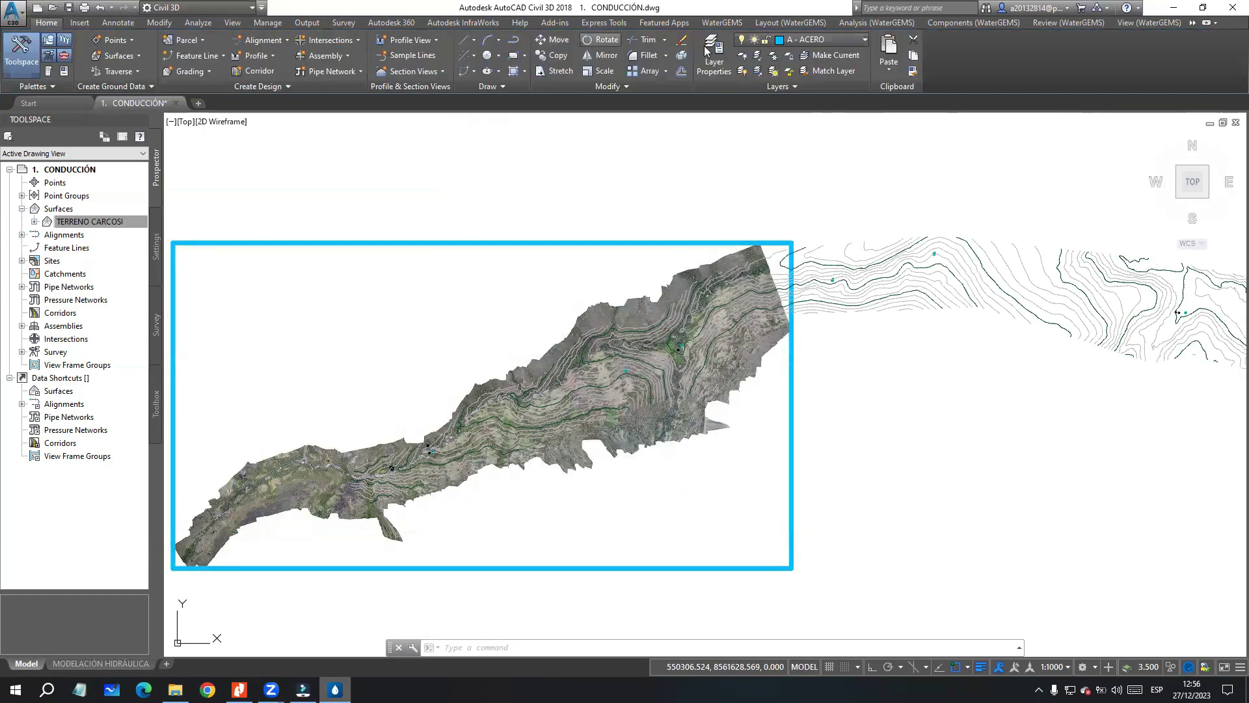
left_click(792, 46)
scroll(825, 351, "up", 3)
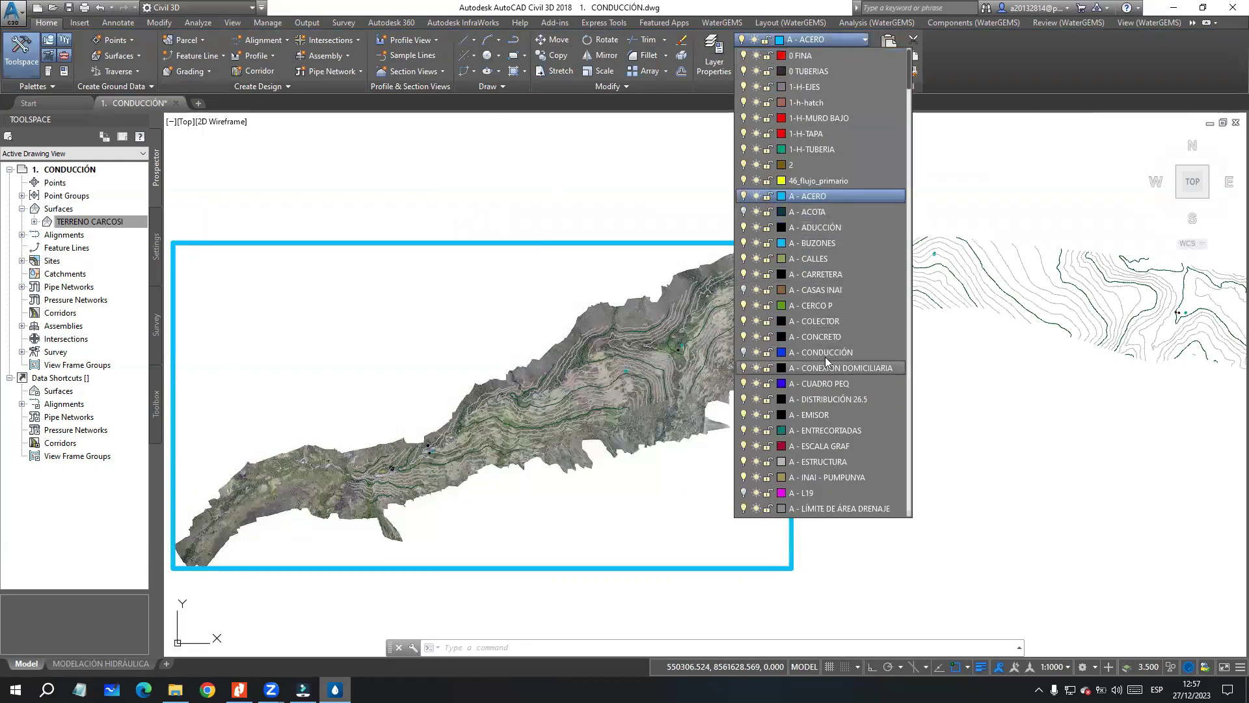
scroll(821, 337, "up", 1)
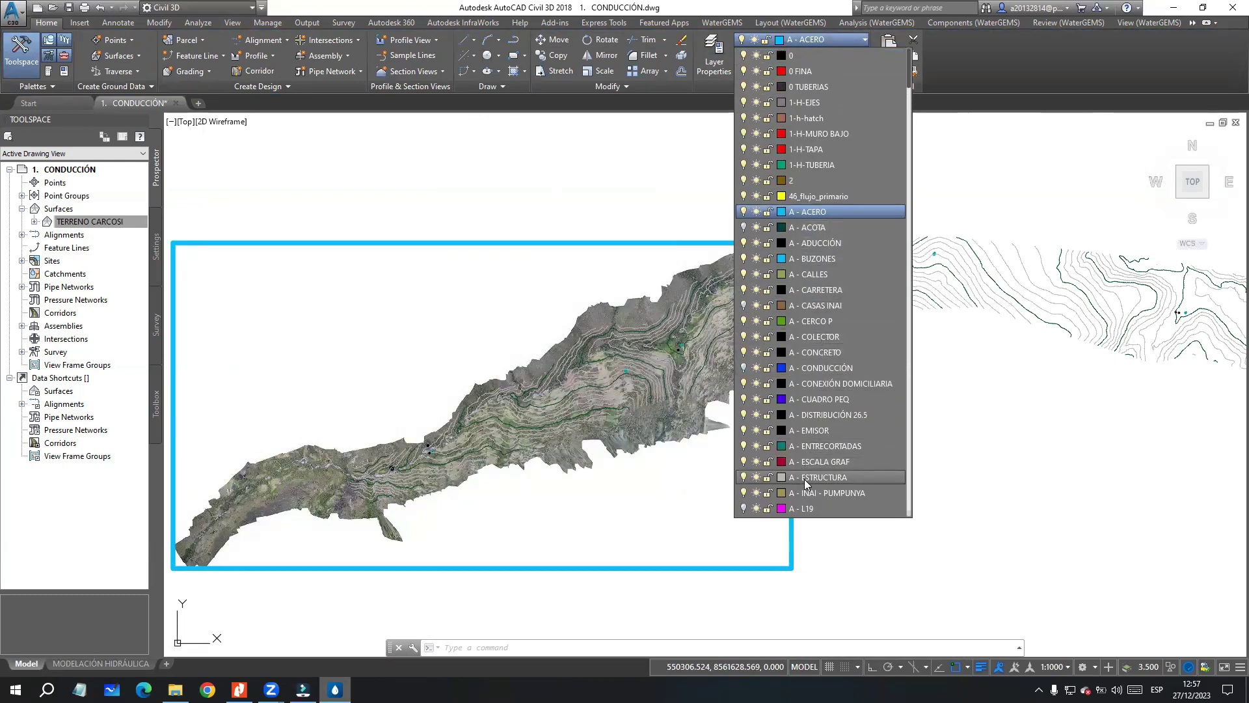
left_click(804, 479)
left_click(513, 43)
left_click(537, 154)
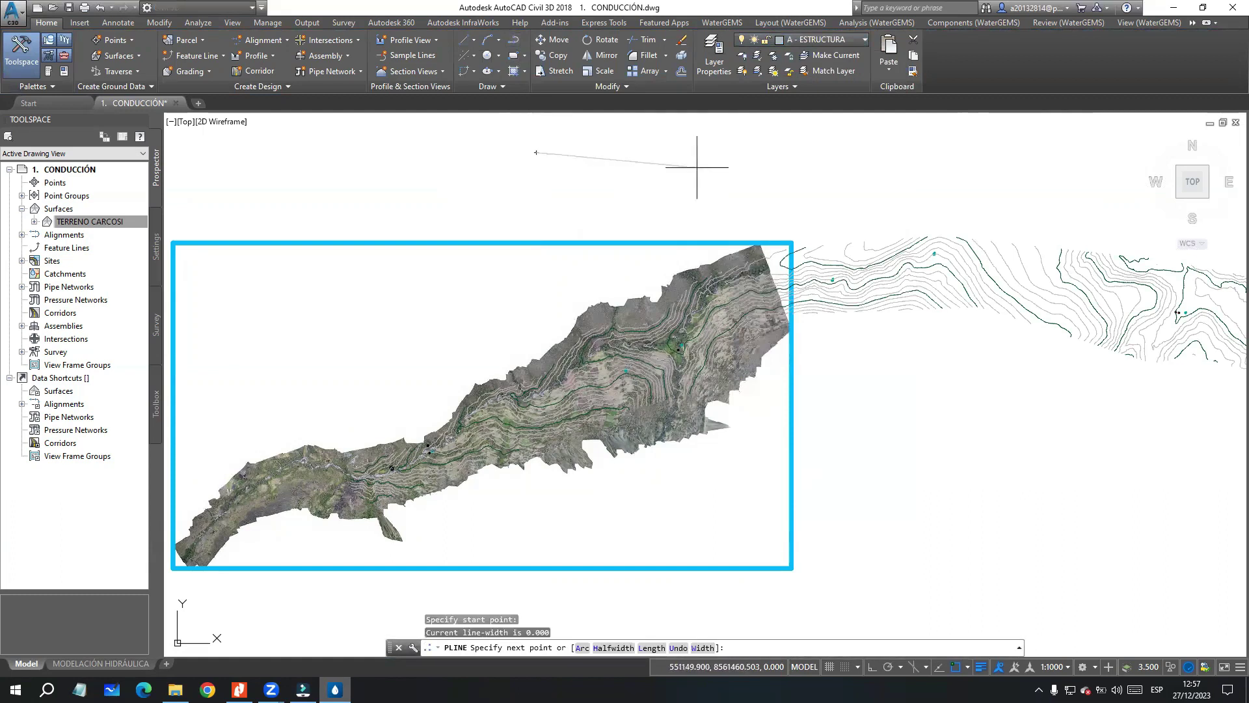
left_click(698, 168)
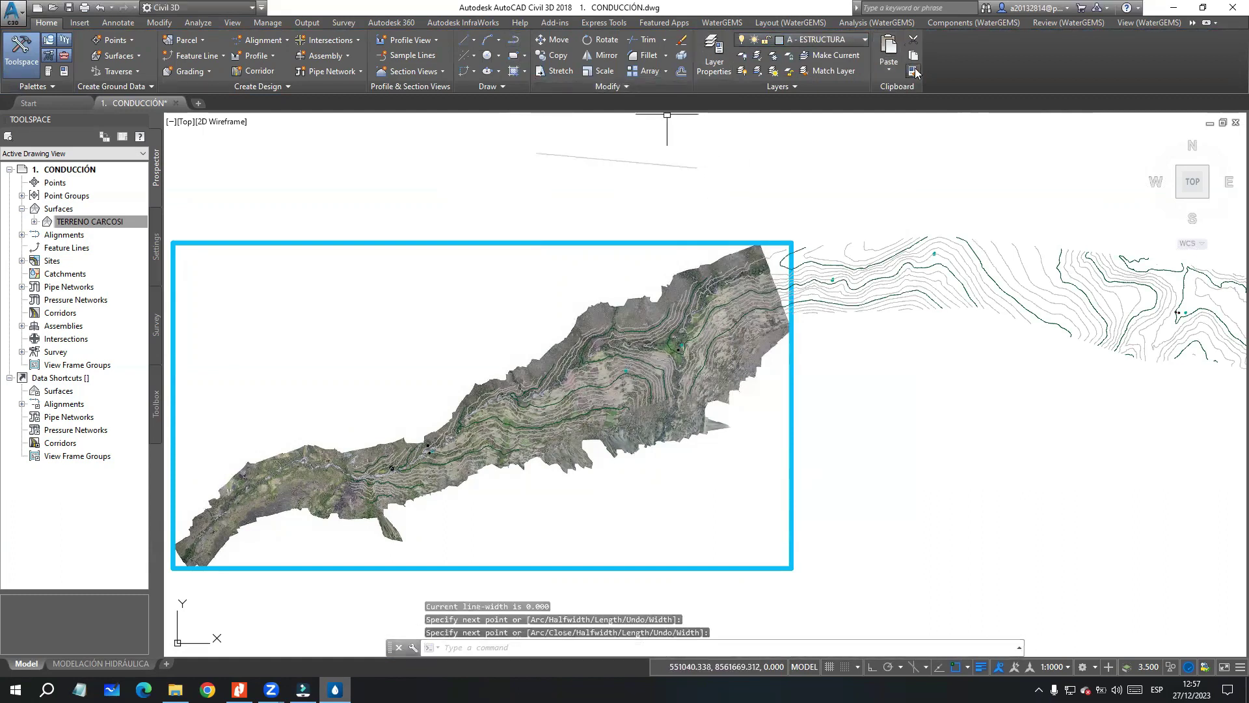
Step: Match the orthophoto frame's properties to those of the short polyline, and erase the polyline
type("ma")
key("Return")
left_click(691, 167)
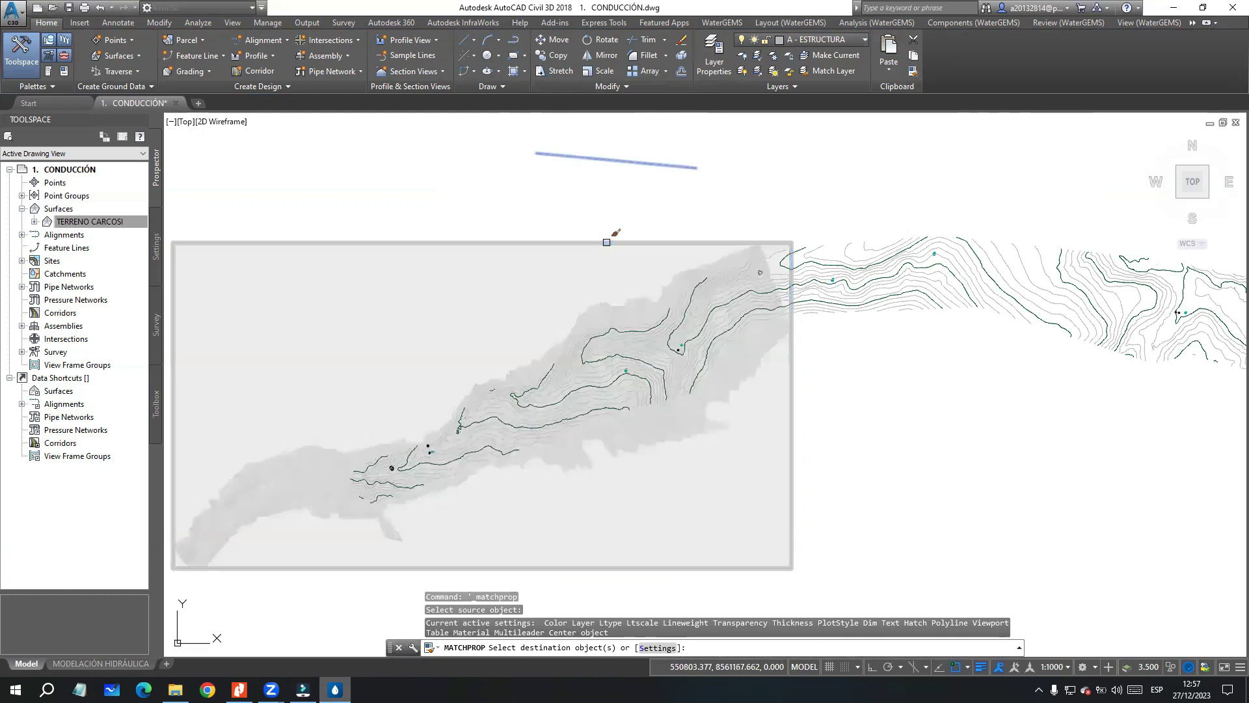
key("Return")
left_click(664, 195)
left_click(612, 150)
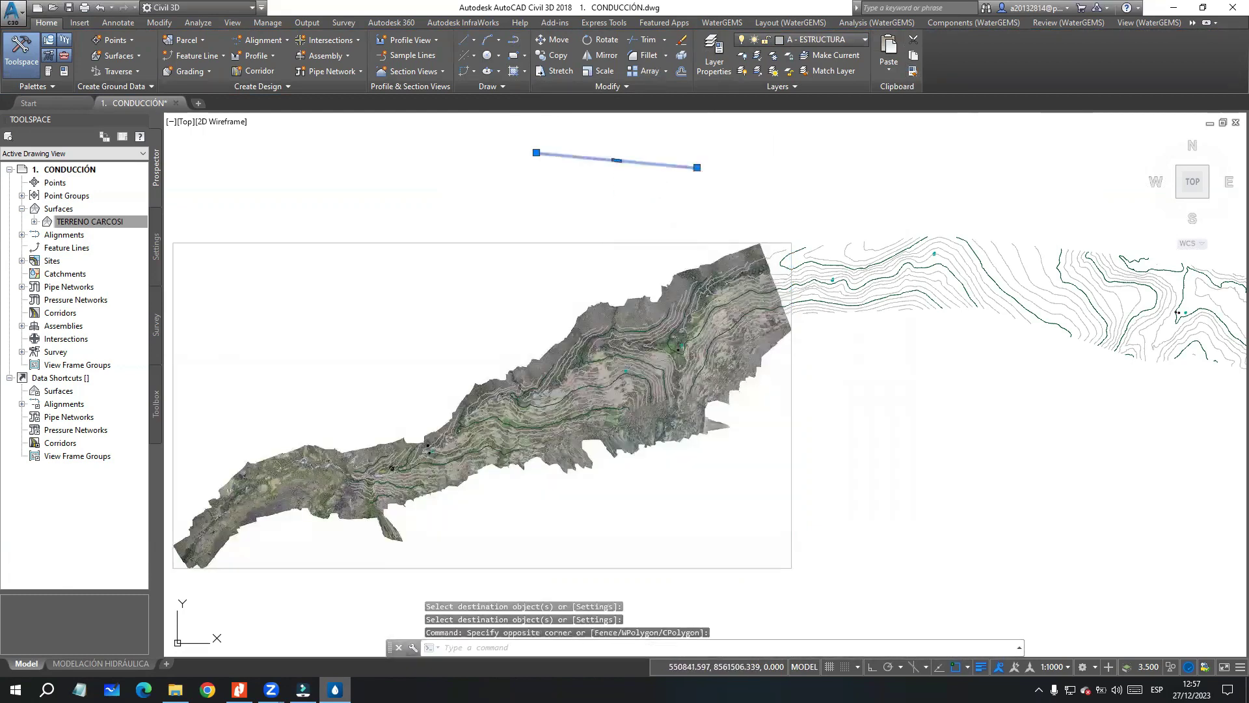
key("Delete")
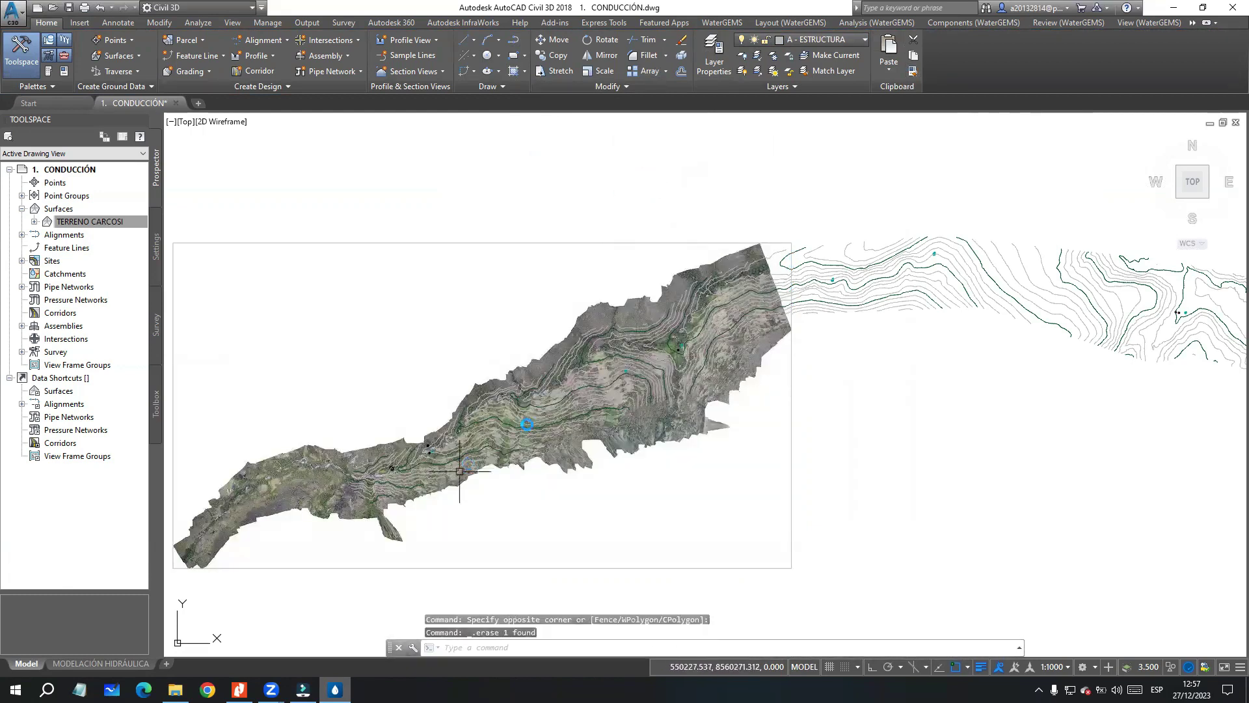
Step: Examine the structures along the river on the western part of the orthophoto, up to the one labelled CrP6-1
middle_click_drag(439, 473, 548, 394)
scroll(548, 394, "up", 3)
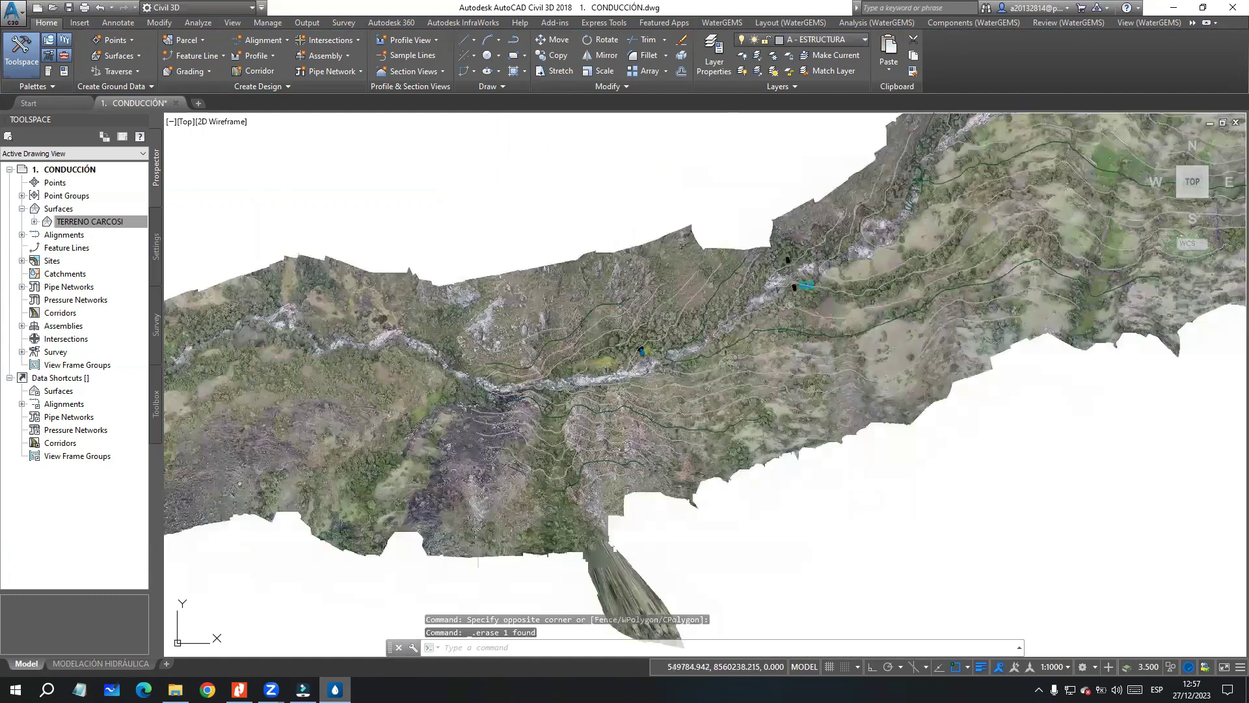
scroll(536, 380, "up", 5)
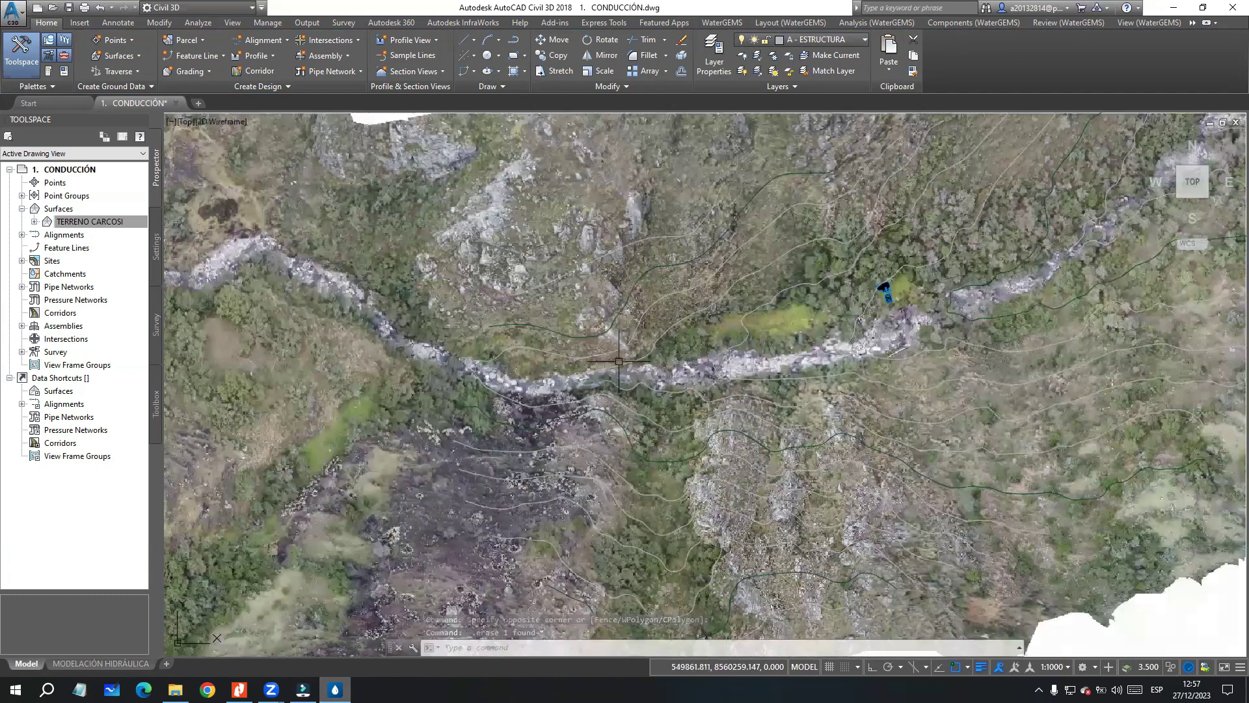
scroll(619, 361, "up", 2)
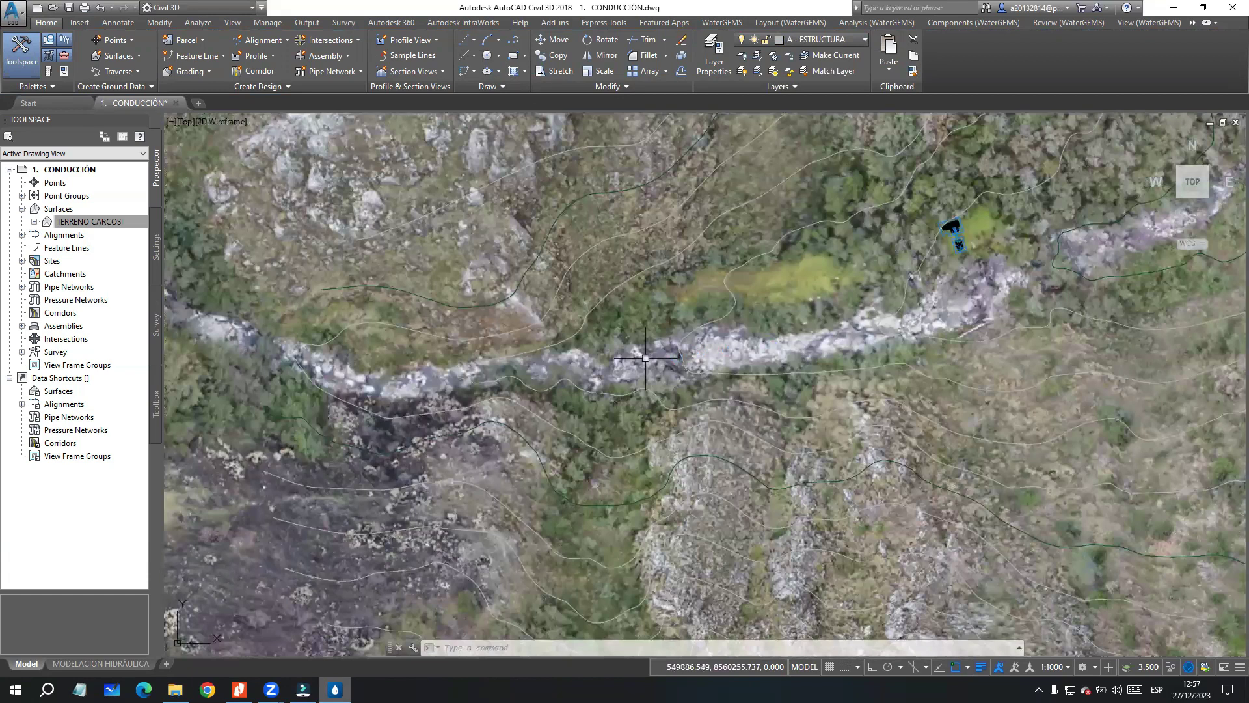
middle_click_drag(807, 311, 706, 325)
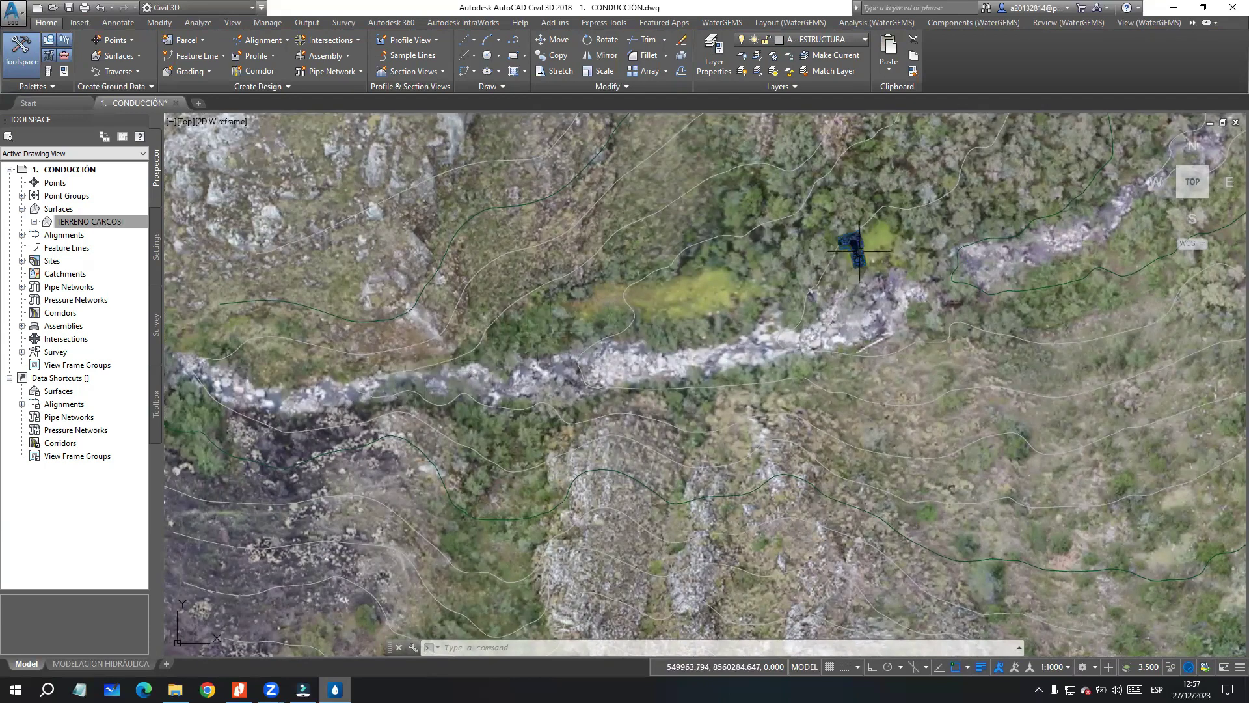
scroll(859, 239, "up", 2)
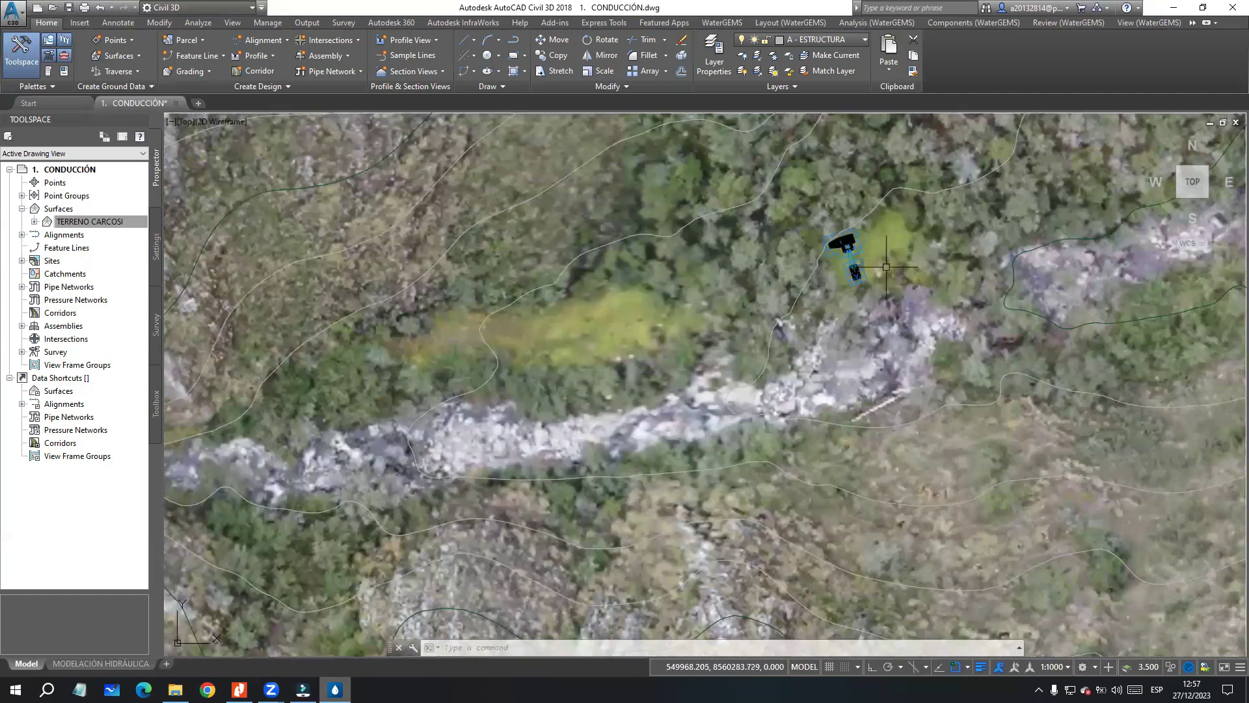
mouse_move(866, 250)
middle_mouse_down()
mouse_move(825, 284)
mouse_move(733, 310)
middle_mouse_up()
scroll(733, 310, "down", 4)
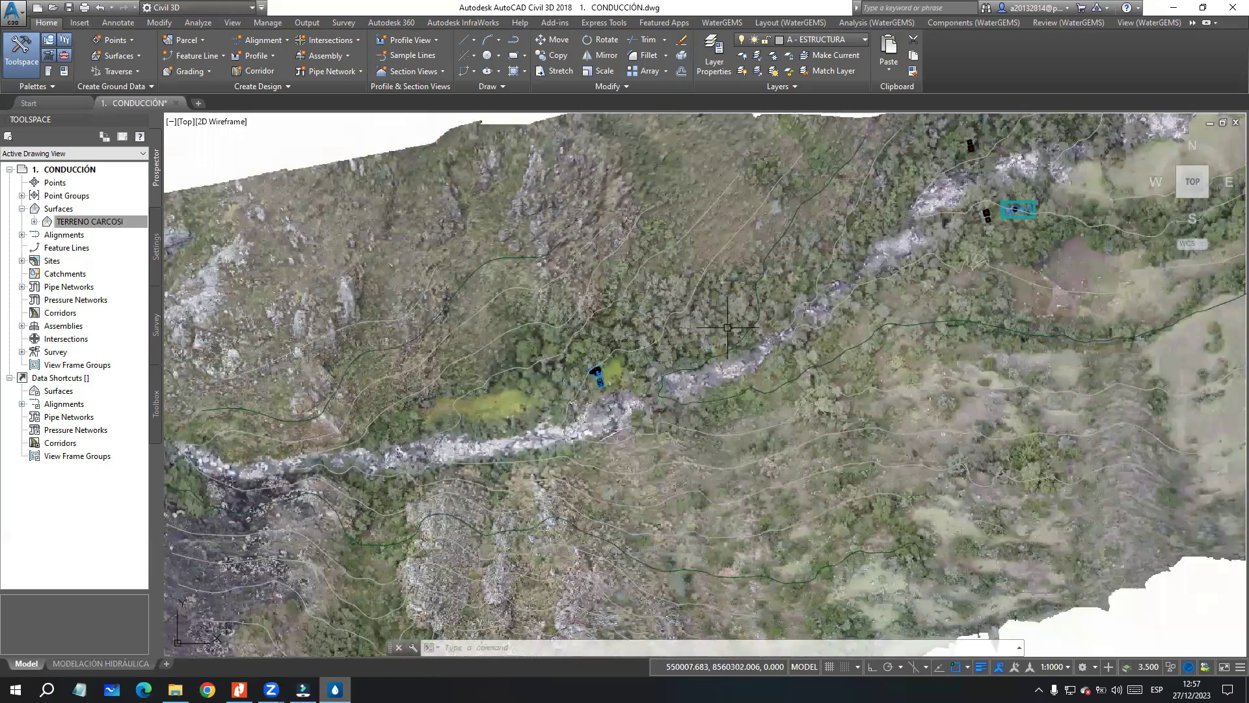
scroll(972, 147, "up", 5)
middle_click_drag(972, 147, 782, 237)
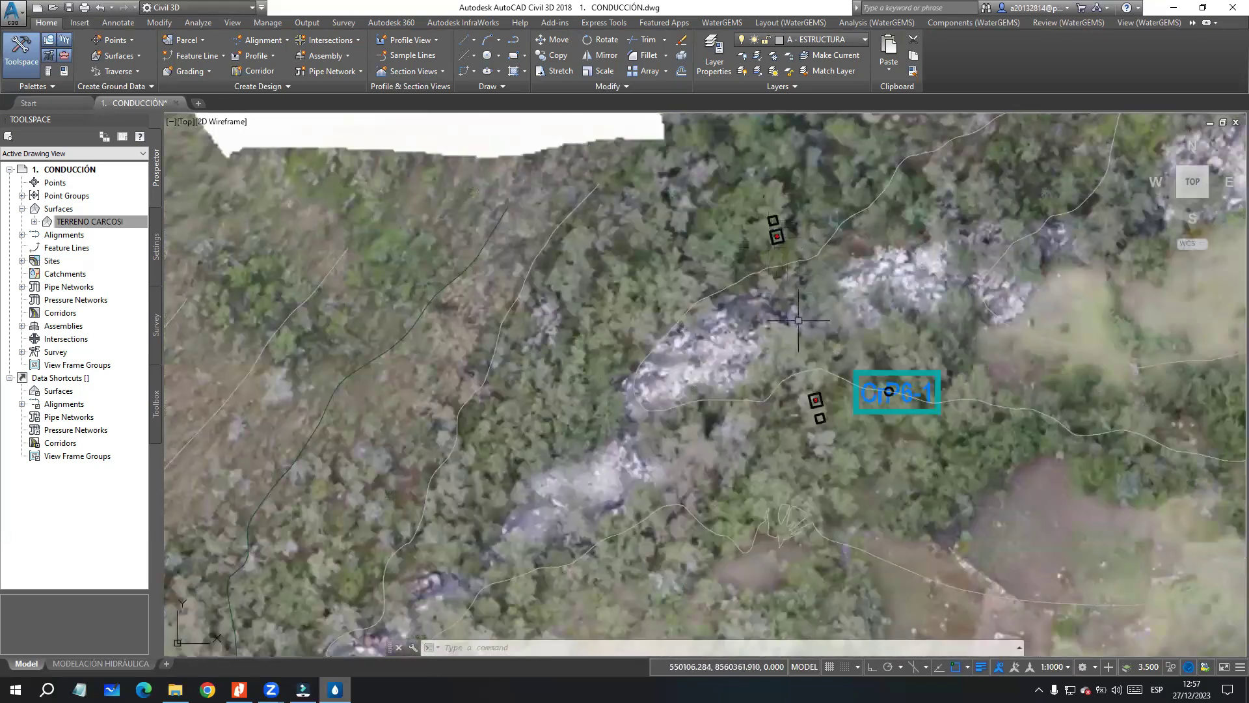
scroll(861, 364, "down", 2)
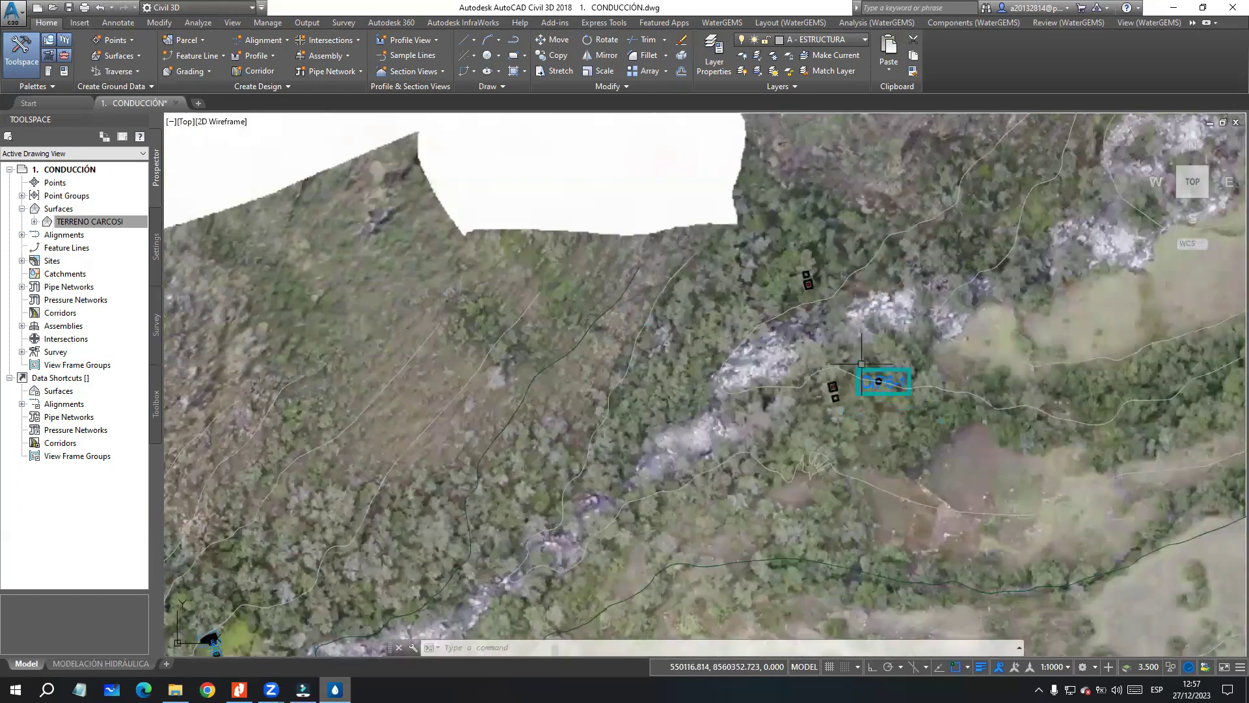
scroll(889, 394, "up", 2)
middle_click_drag(888, 394, 658, 344)
scroll(641, 323, "up", 4)
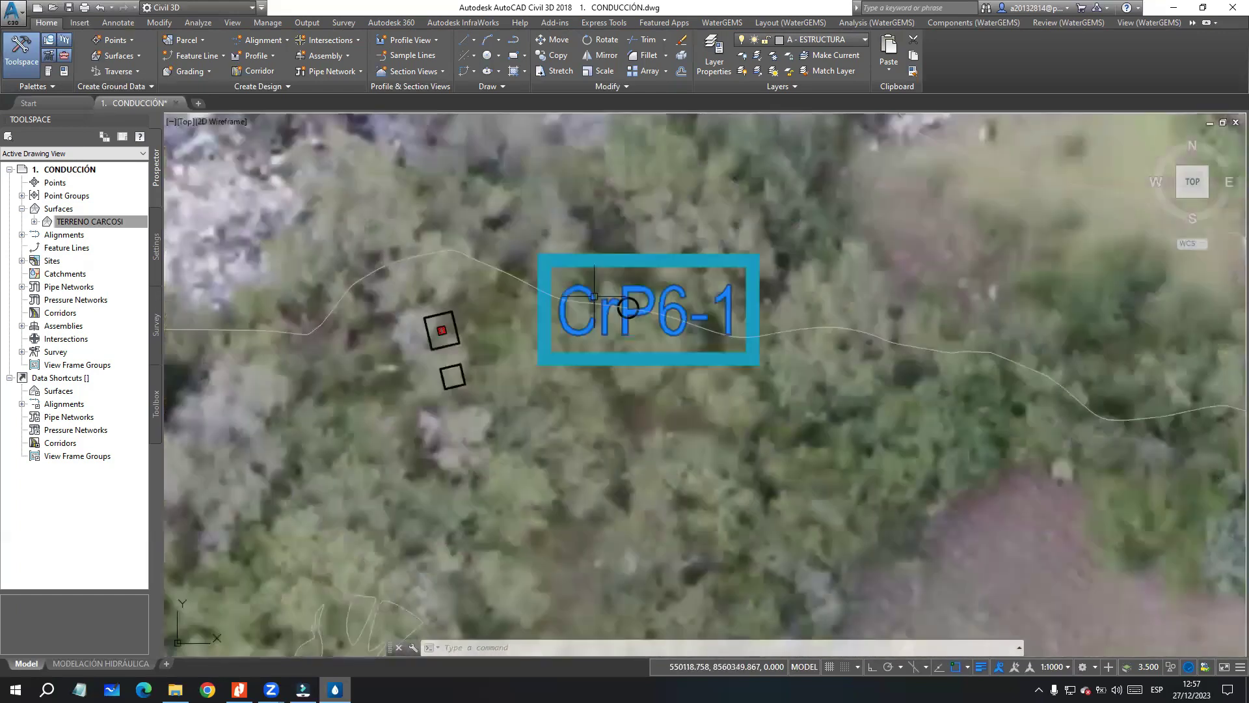
scroll(643, 306, "down", 2)
scroll(686, 318, "down", 10)
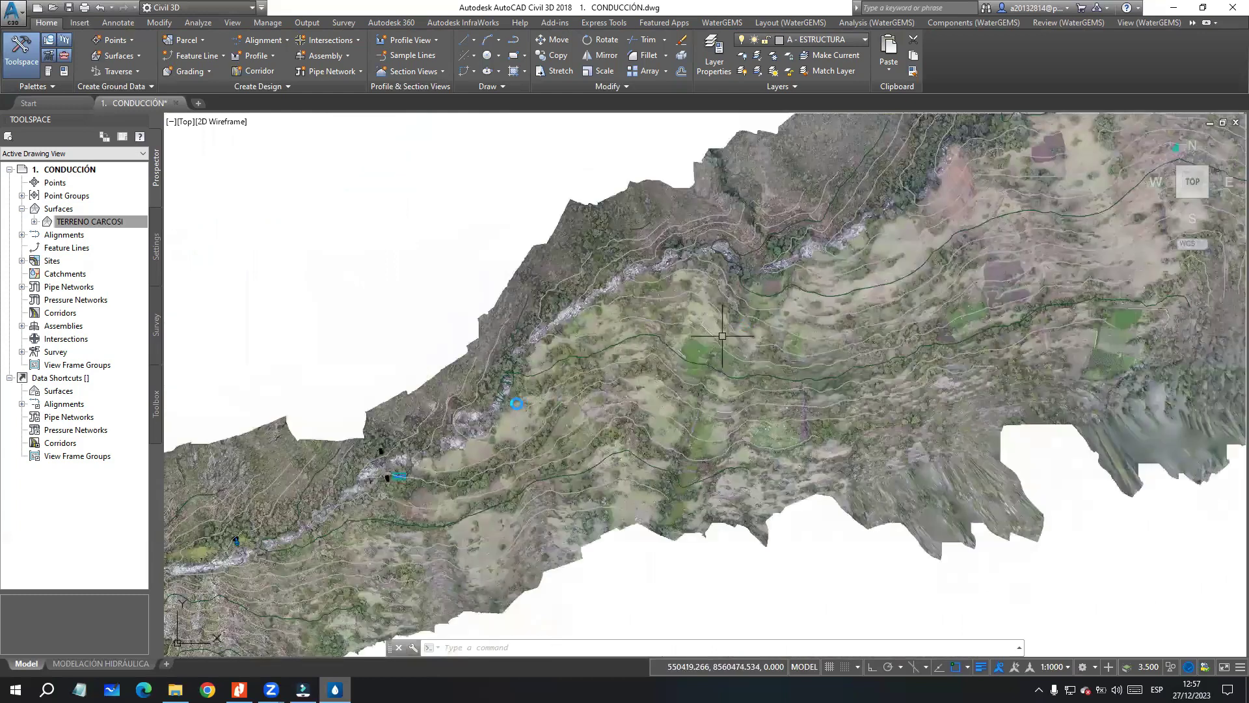
Step: Examine how the contours overlie the fields and stream crossings toward the orthophoto's eastern edge
scroll(722, 336, "down", 2)
scroll(682, 365, "up", 3)
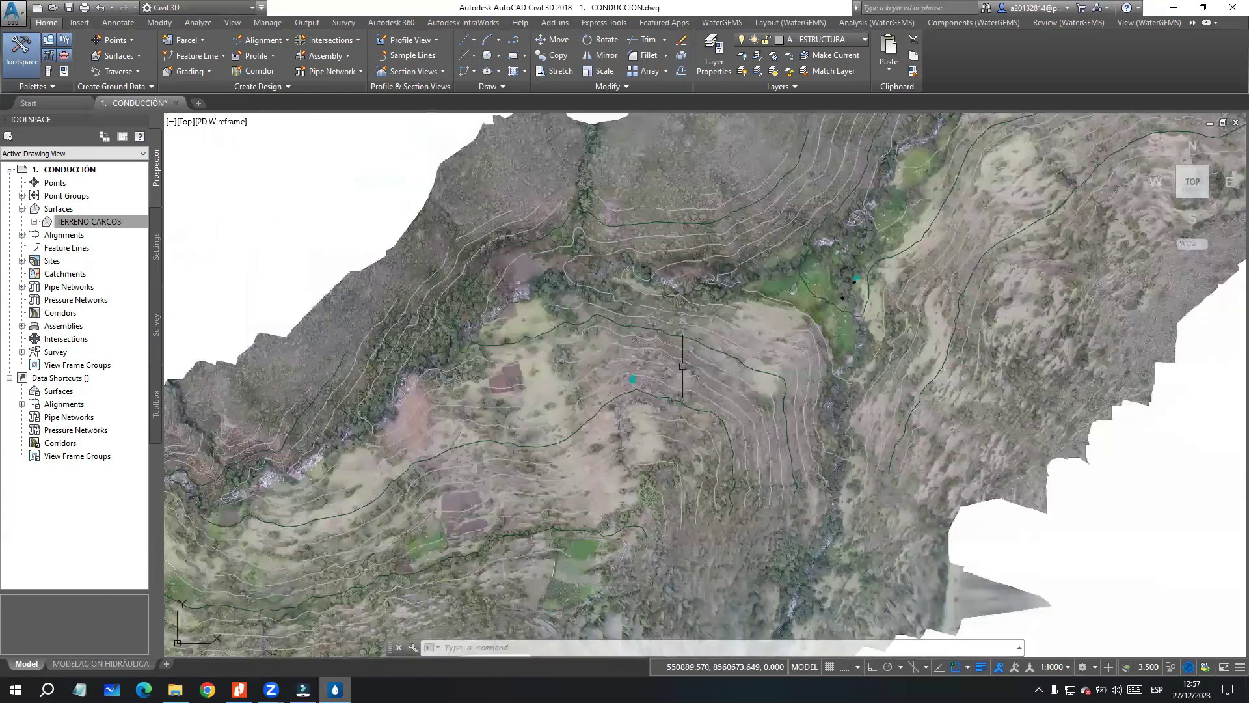
middle_click_drag(818, 308, 715, 360)
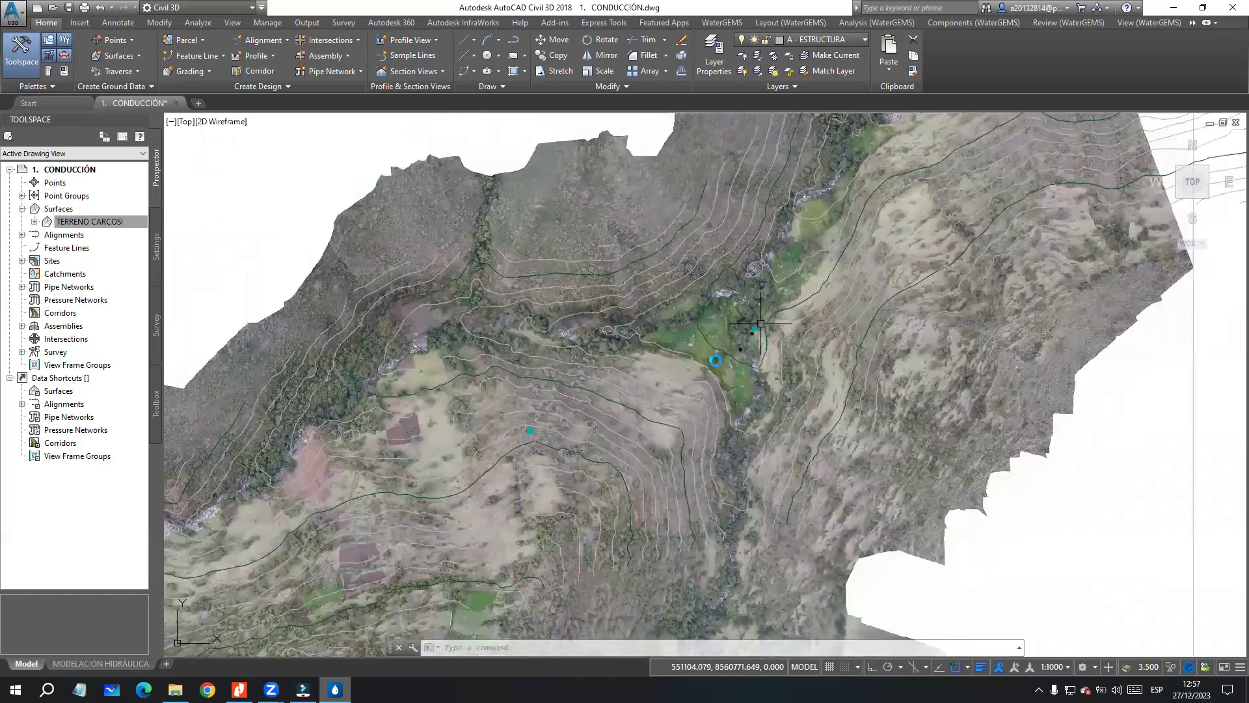
middle_click_drag(760, 323, 729, 343)
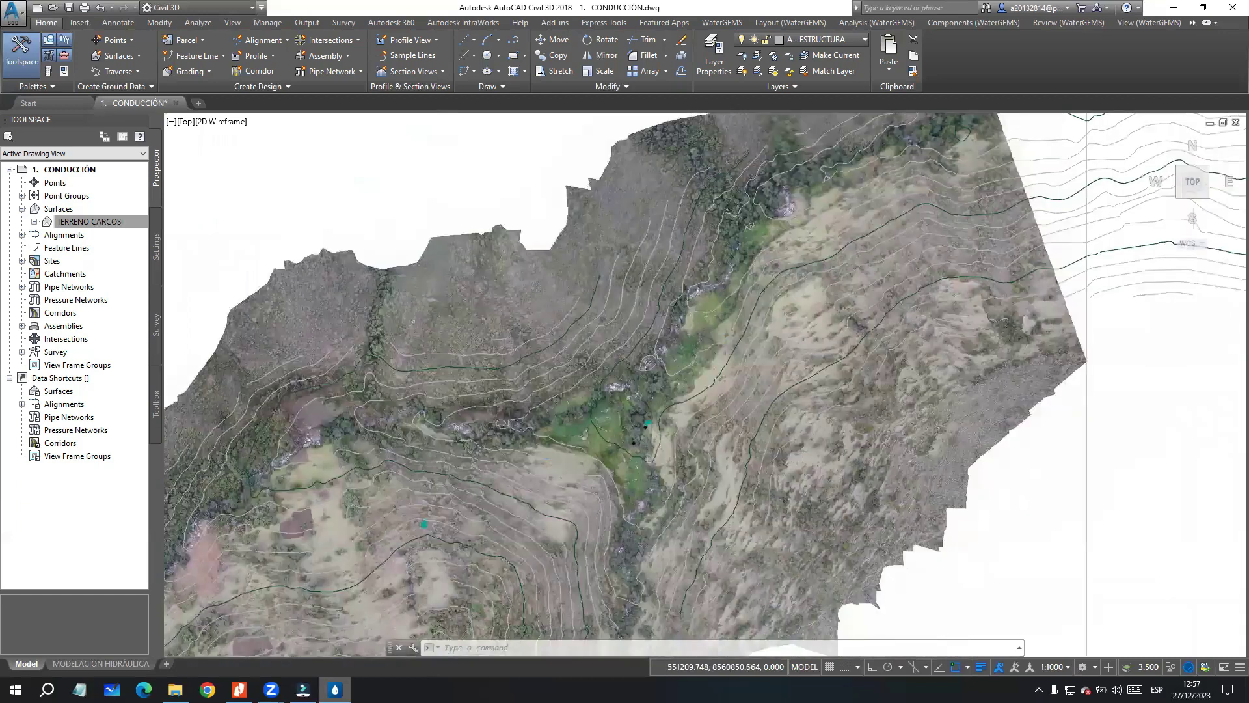
scroll(706, 383, "up", 2)
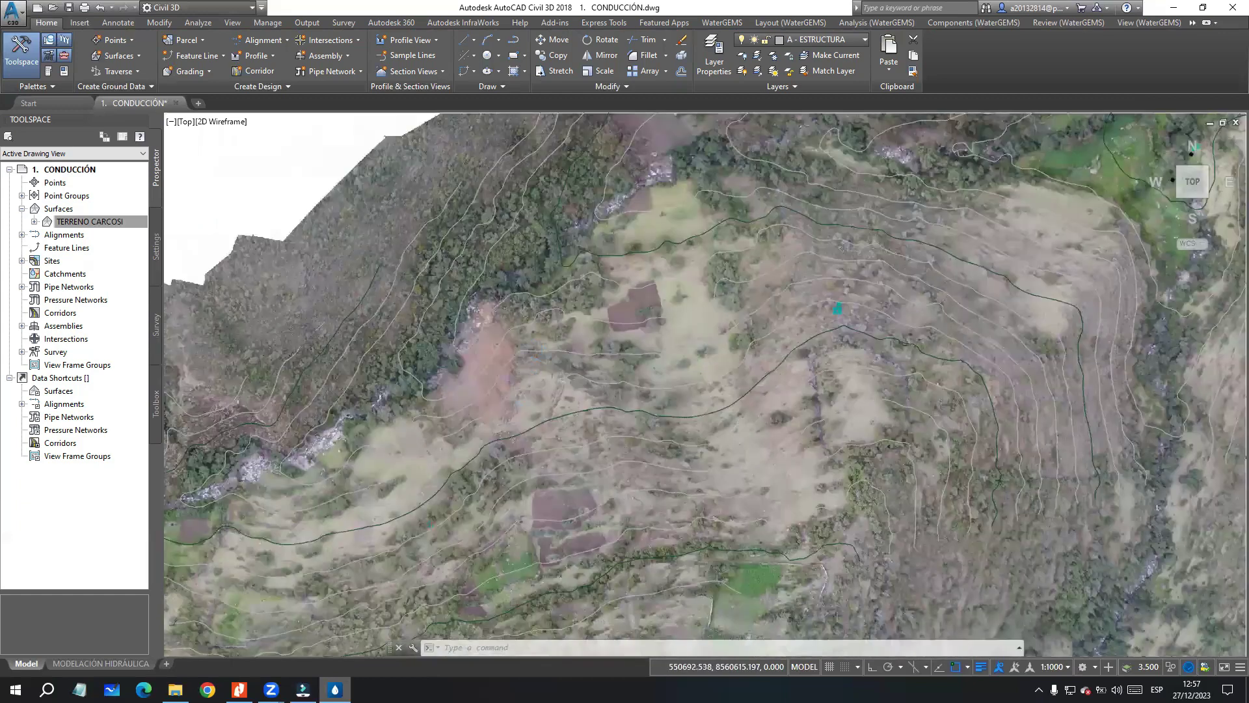
scroll(507, 511, "up", 2)
scroll(508, 300, "down", 2)
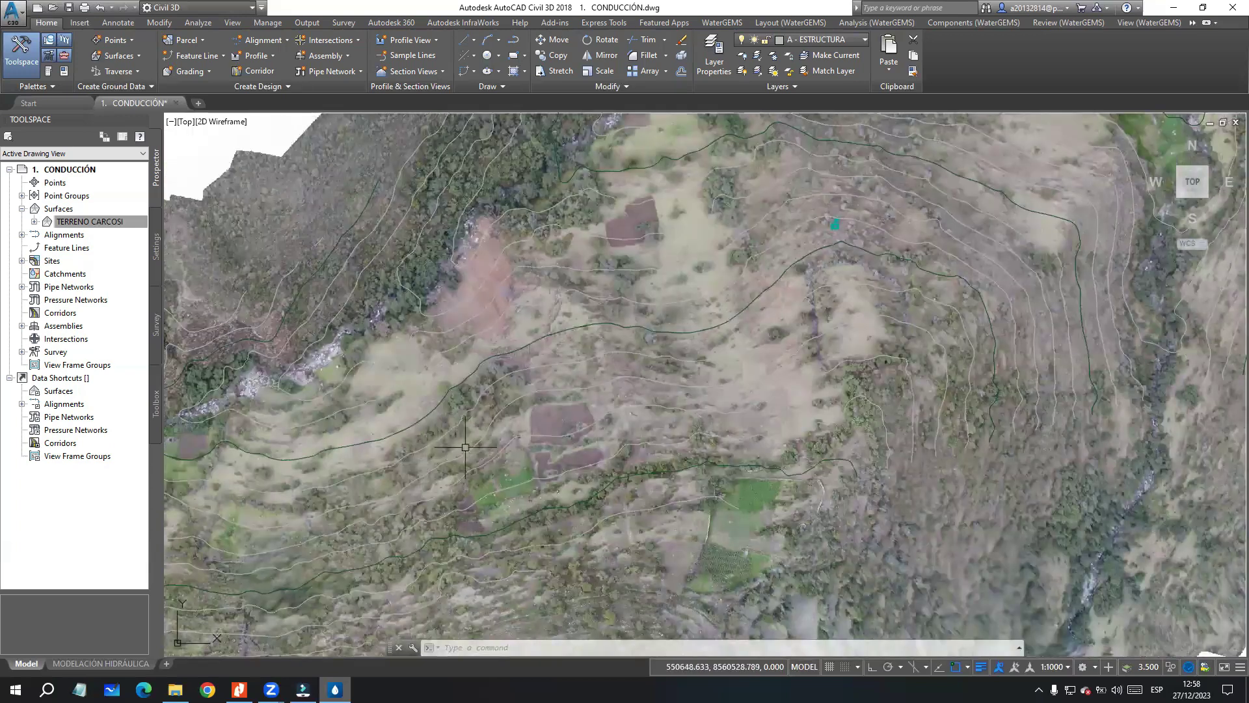
scroll(676, 332, "up", 3)
mouse_move(677, 338)
middle_mouse_down()
mouse_move(679, 364)
mouse_move(638, 402)
middle_mouse_up()
scroll(750, 371, "down", 3)
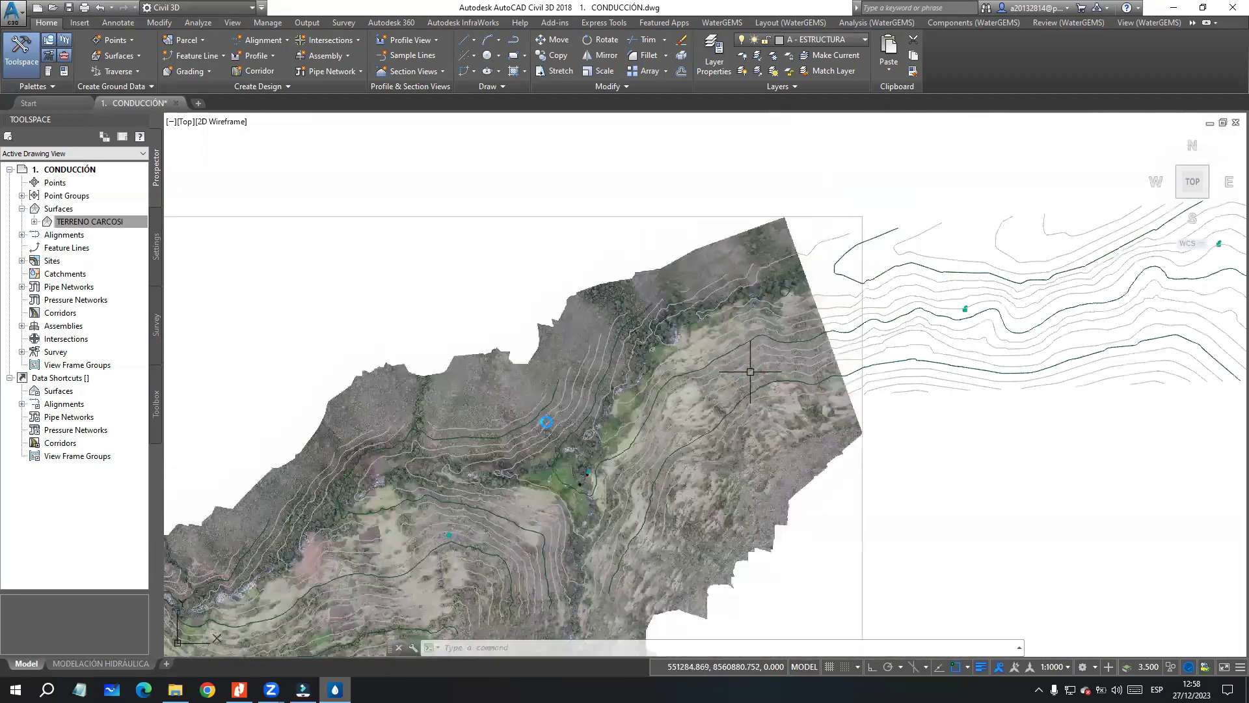
middle_click_drag(750, 372, 264, 442)
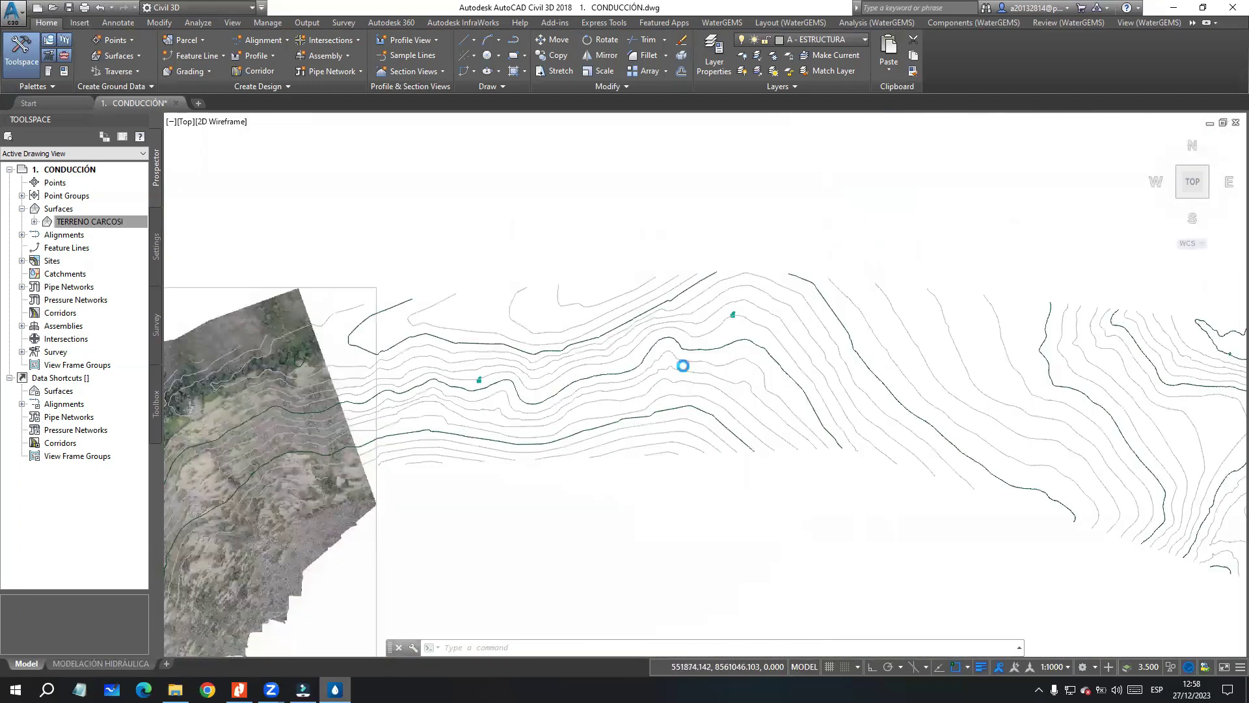
Step: Insert the georeferenced image MARAI.ecw with MAPIINSERT, accepting the correlation values from the image file
scroll(683, 366, "down", 4)
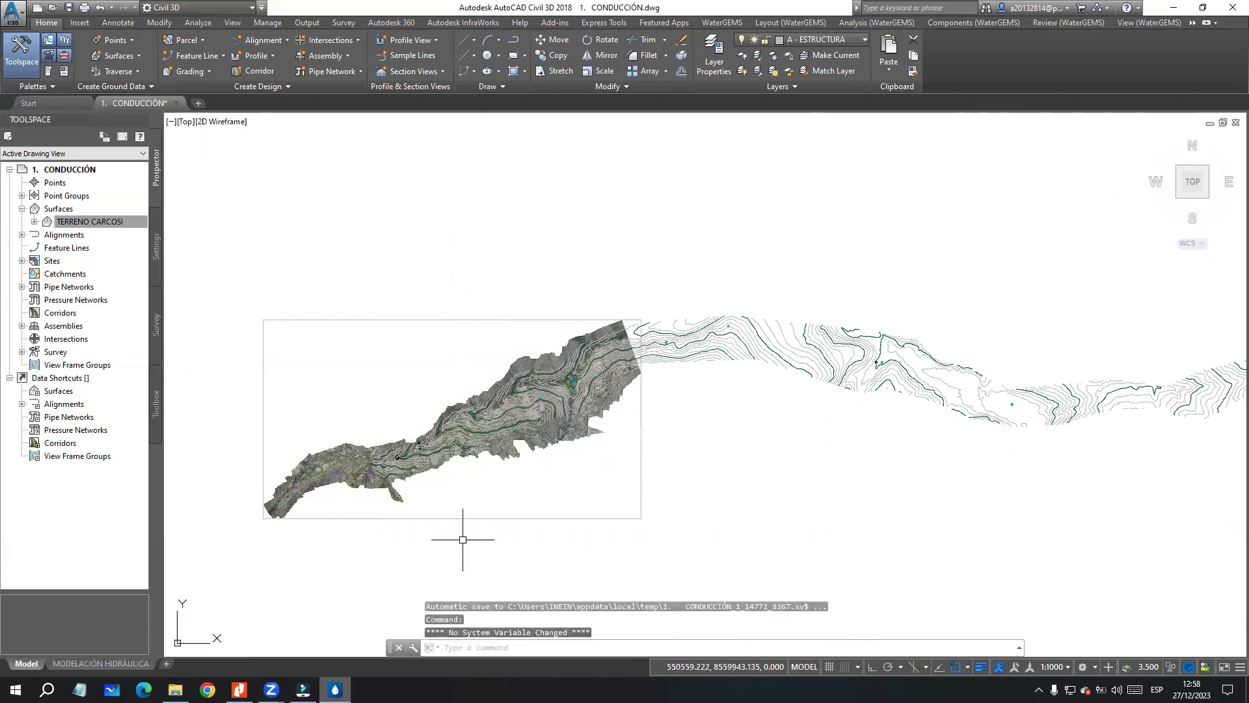
left_click(466, 649)
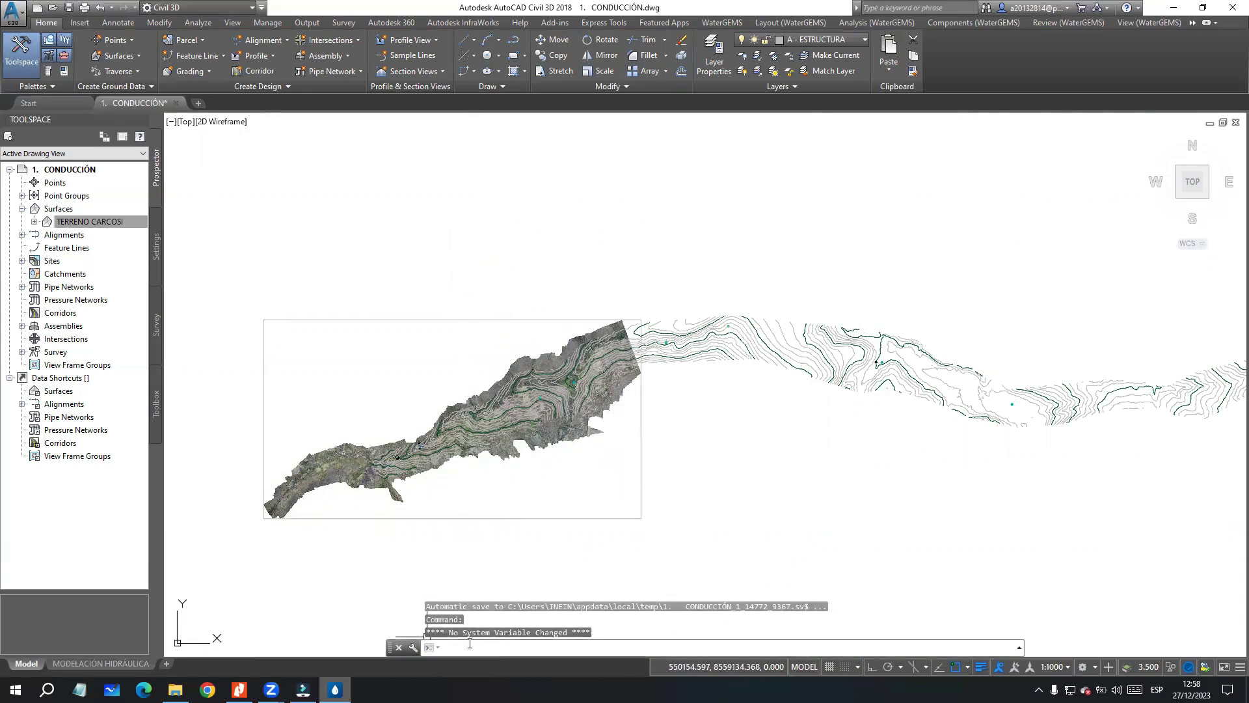
type("MAPII")
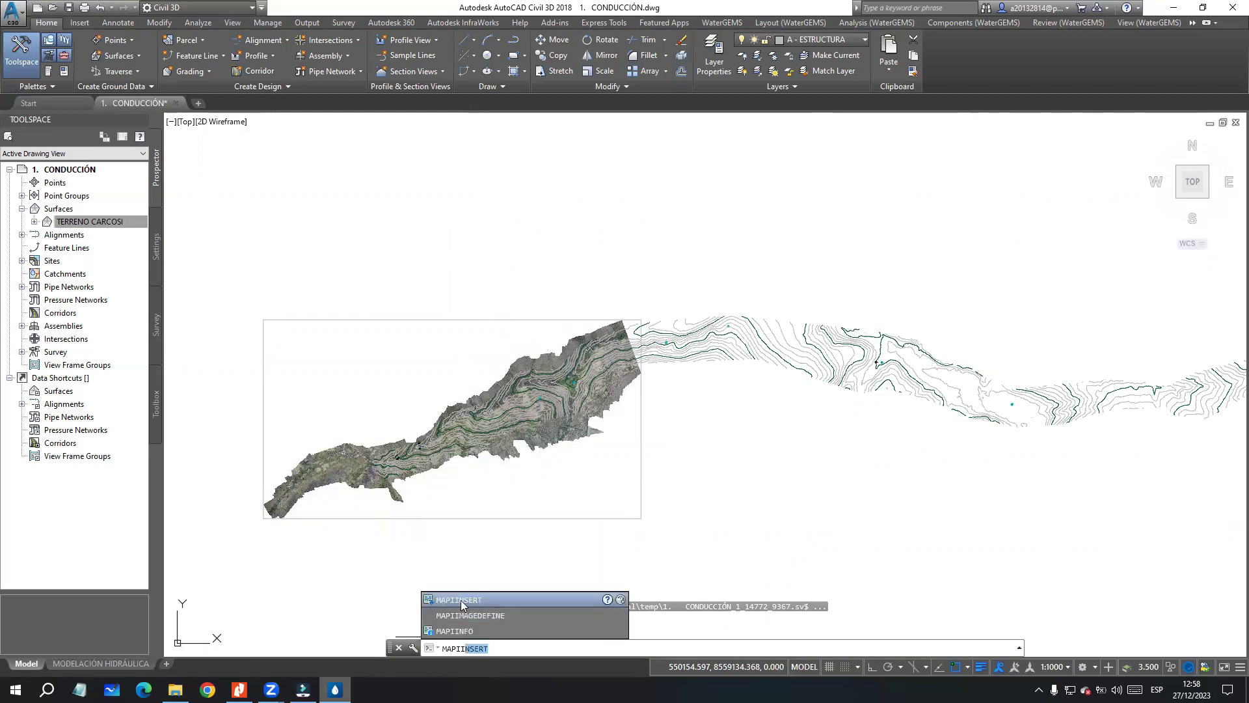
left_click(460, 600)
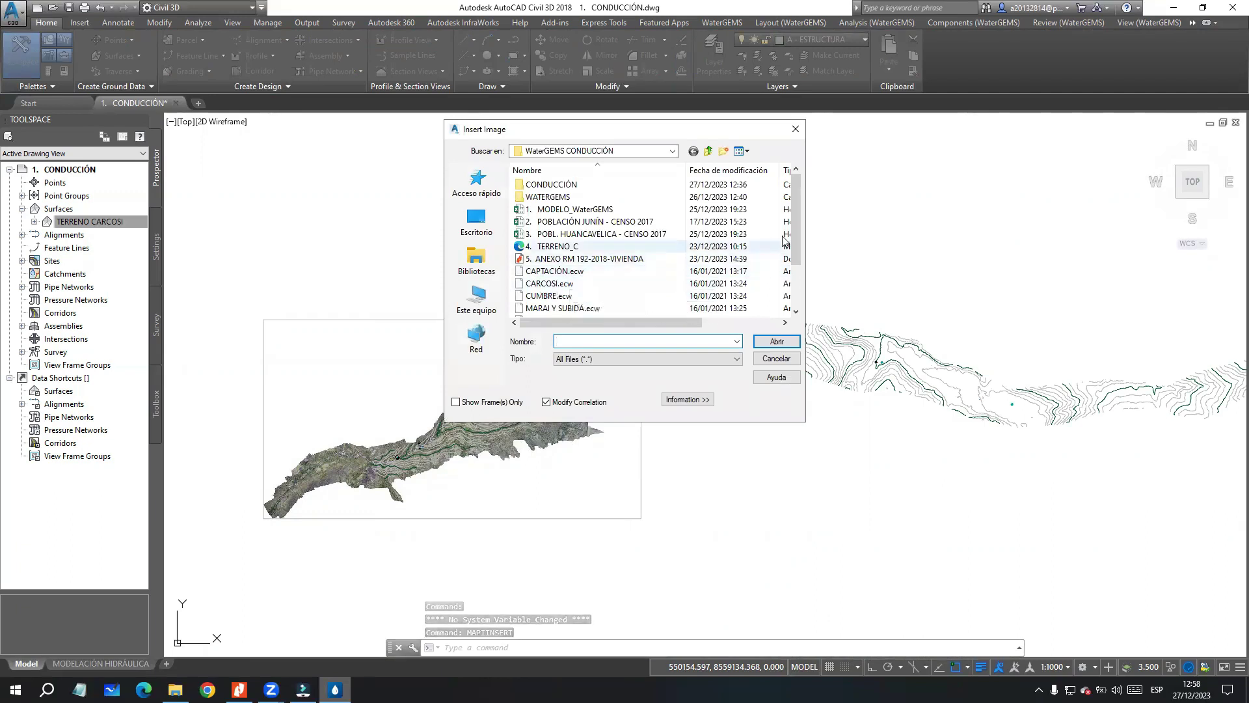
left_click_drag(799, 239, 799, 254)
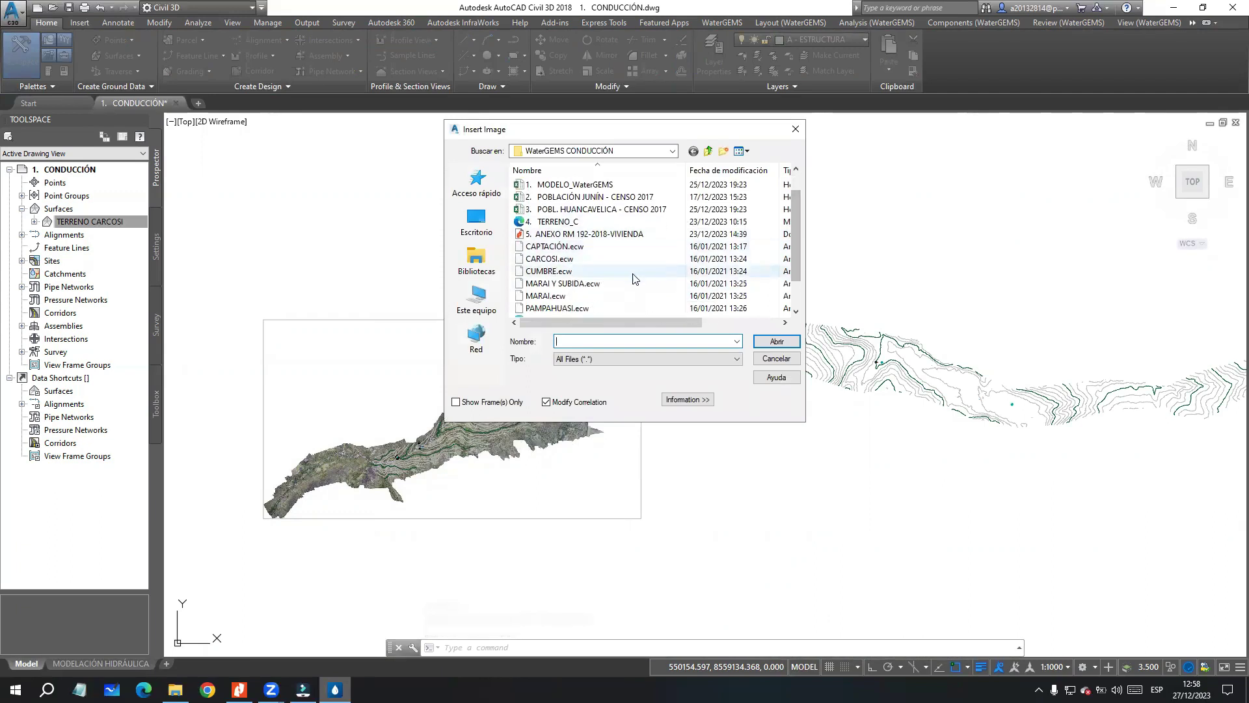
left_click(567, 296)
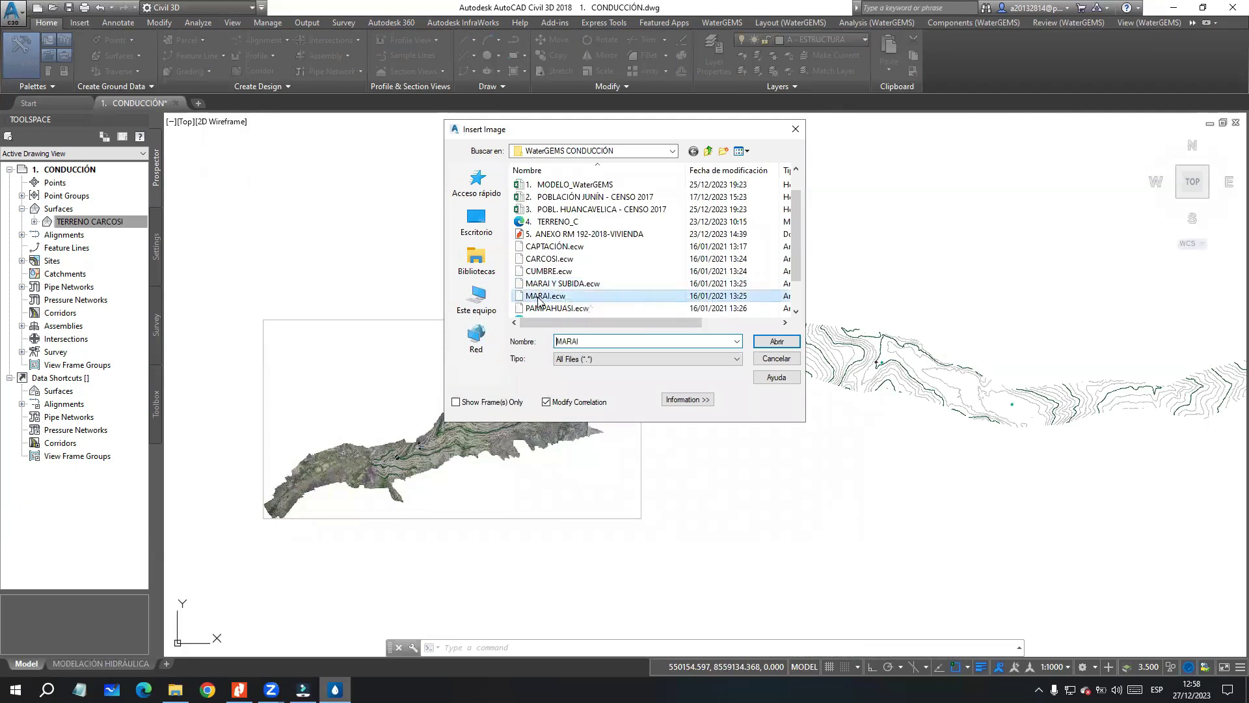
left_click(774, 342)
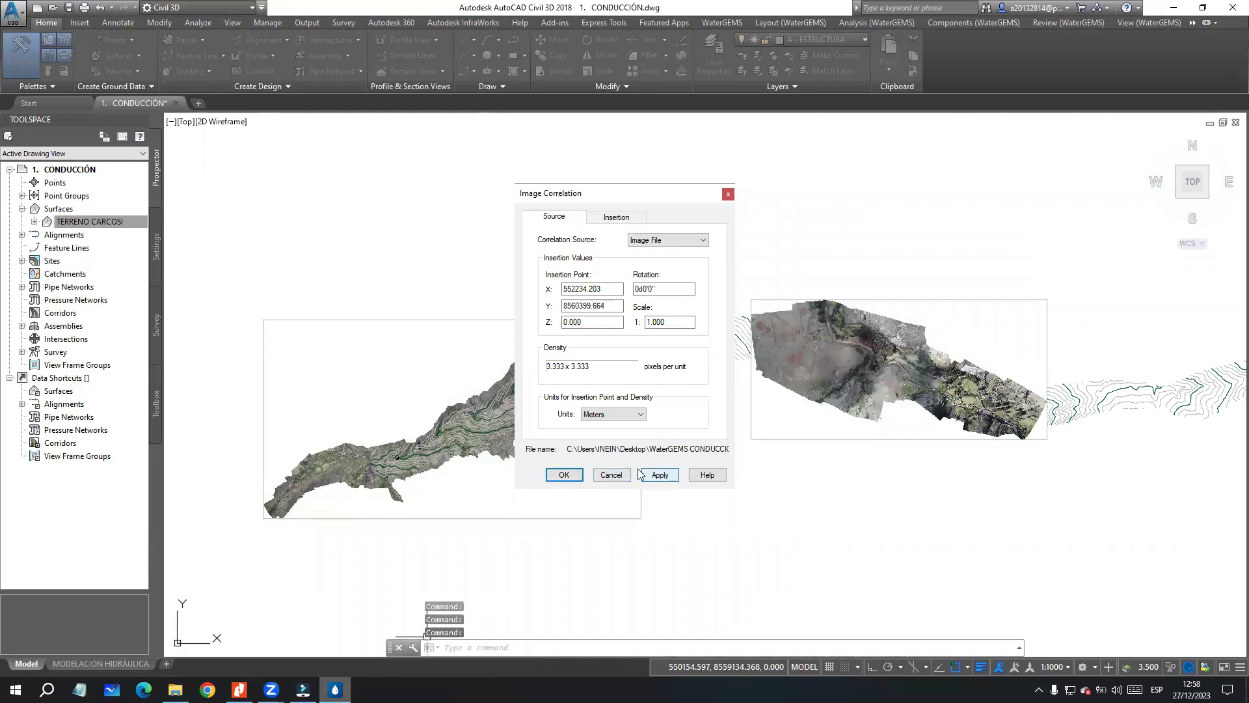
left_click(564, 475)
Step: Send the MARAI orthophoto to the back with DRAWORDER, behind the contours
middle_click_drag(943, 491, 719, 455)
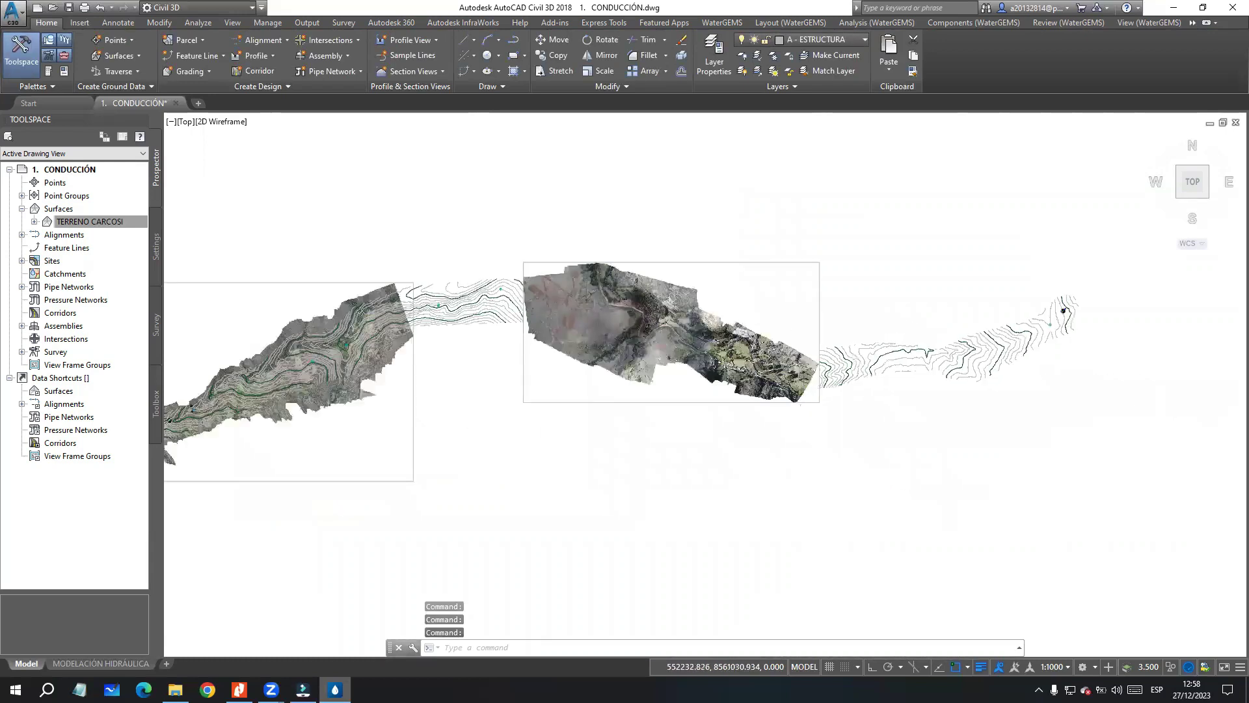
scroll(561, 250, "up", 2)
left_click(558, 238)
type("DRAWORDER")
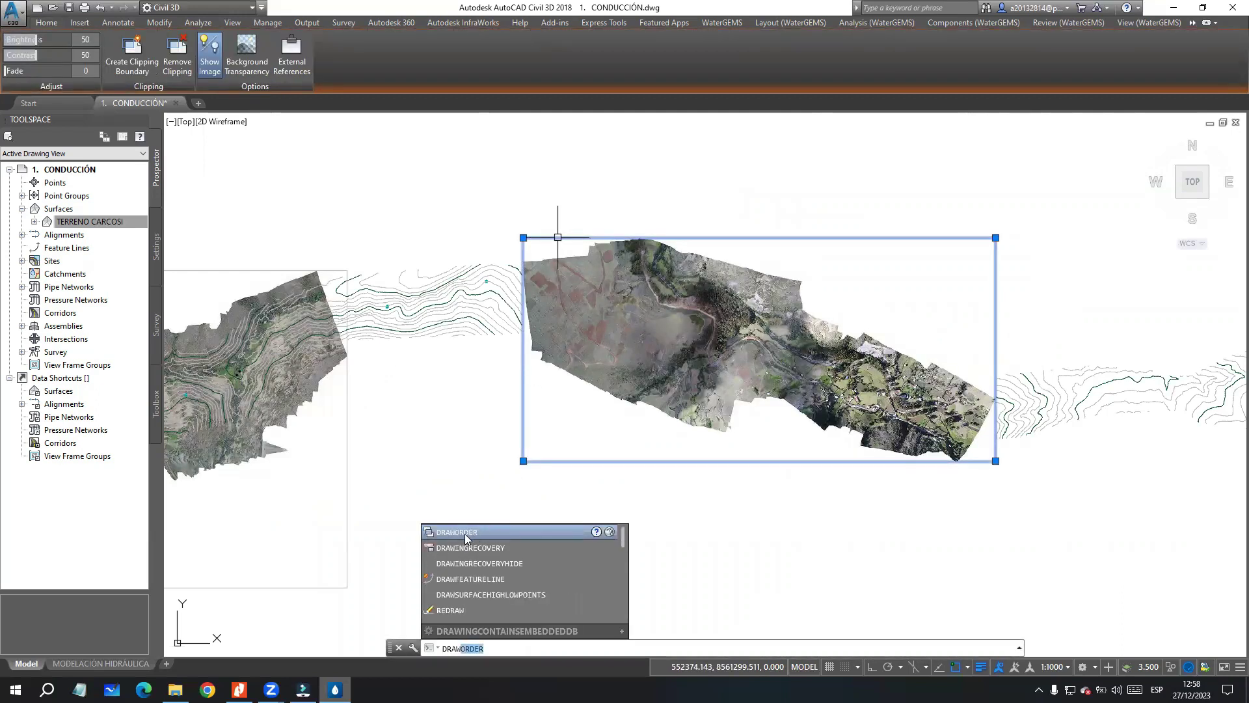
left_click(464, 534)
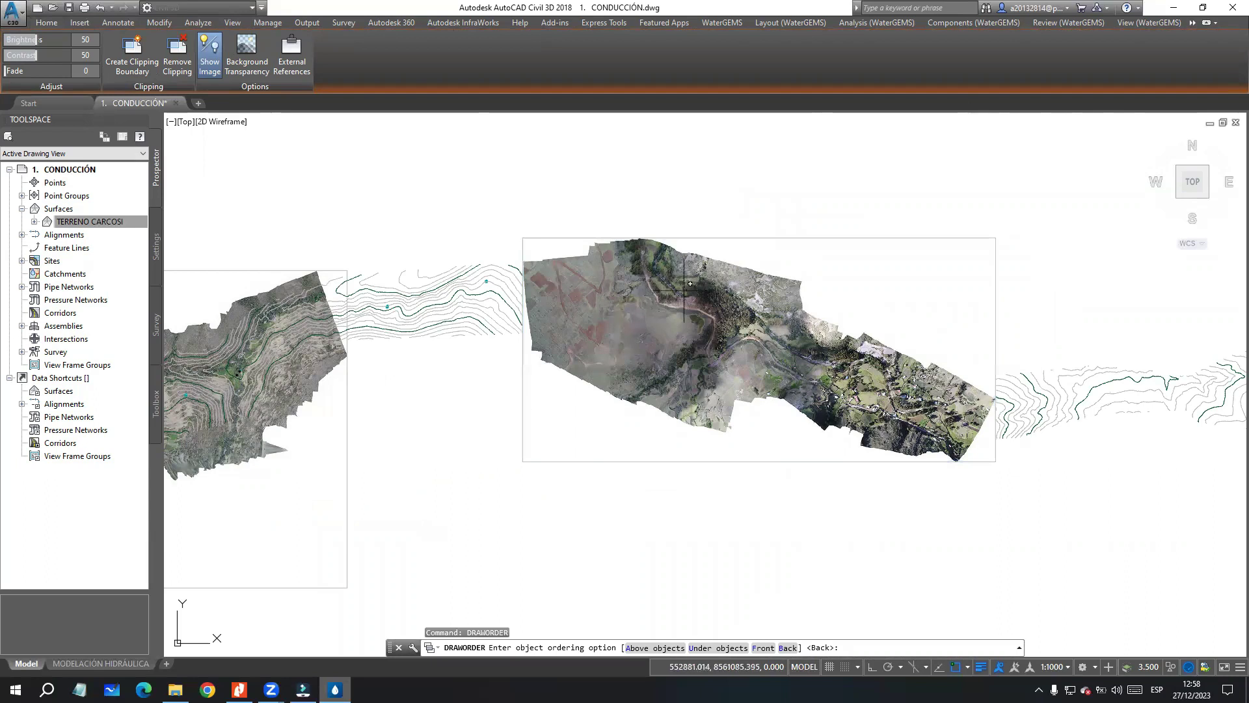
key("Return")
key("Return")
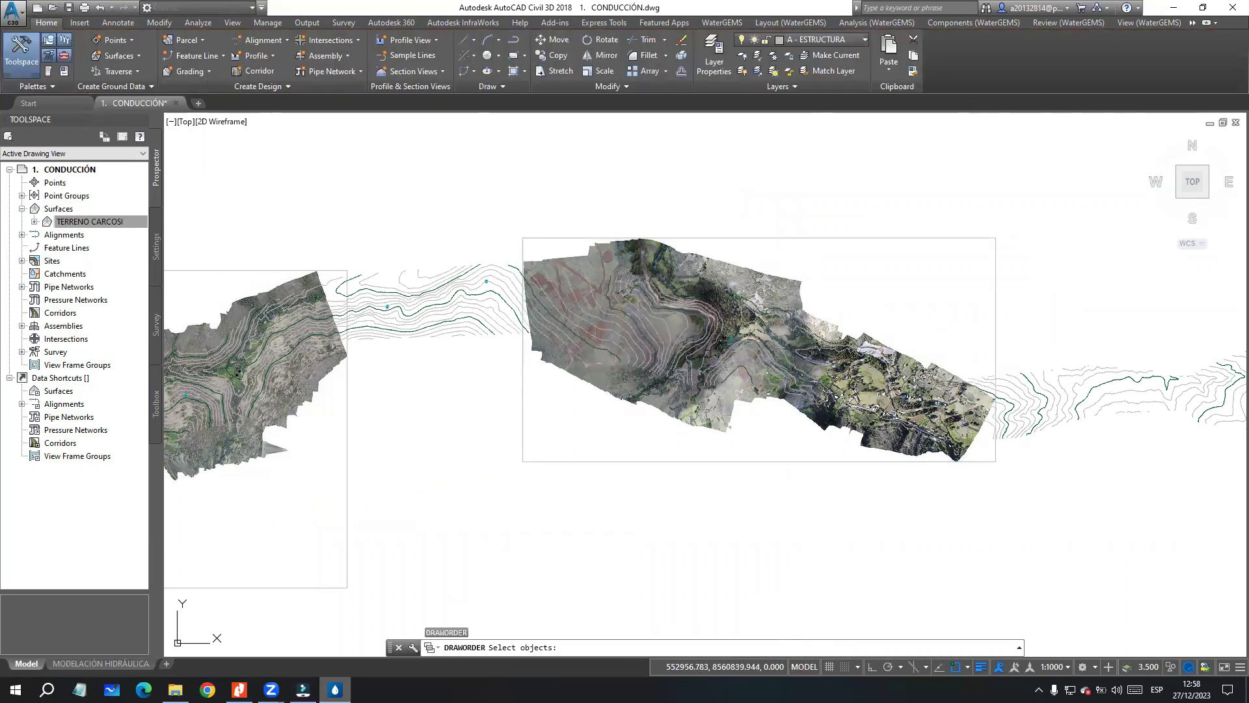
key("Return")
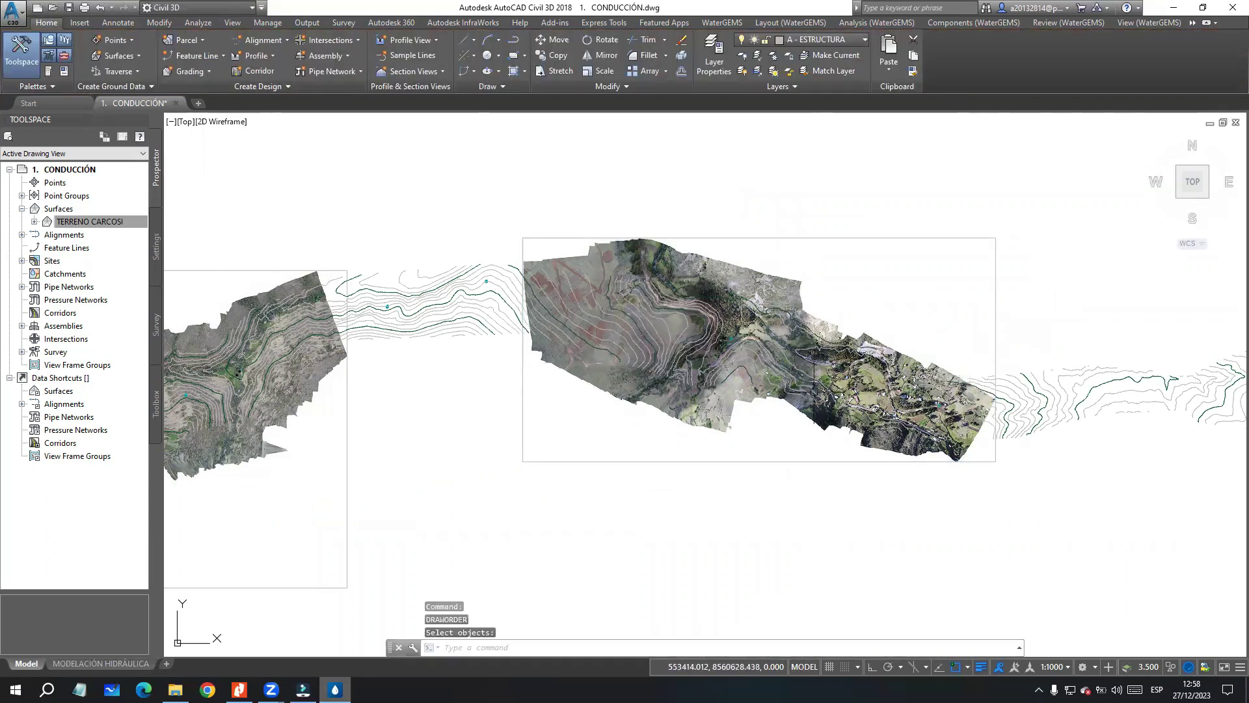
Step: Examine the contours, houses, roads and fields across the MARAI orthophoto, up to its eastern edge
scroll(642, 319, "up", 2)
scroll(608, 307, "up", 1)
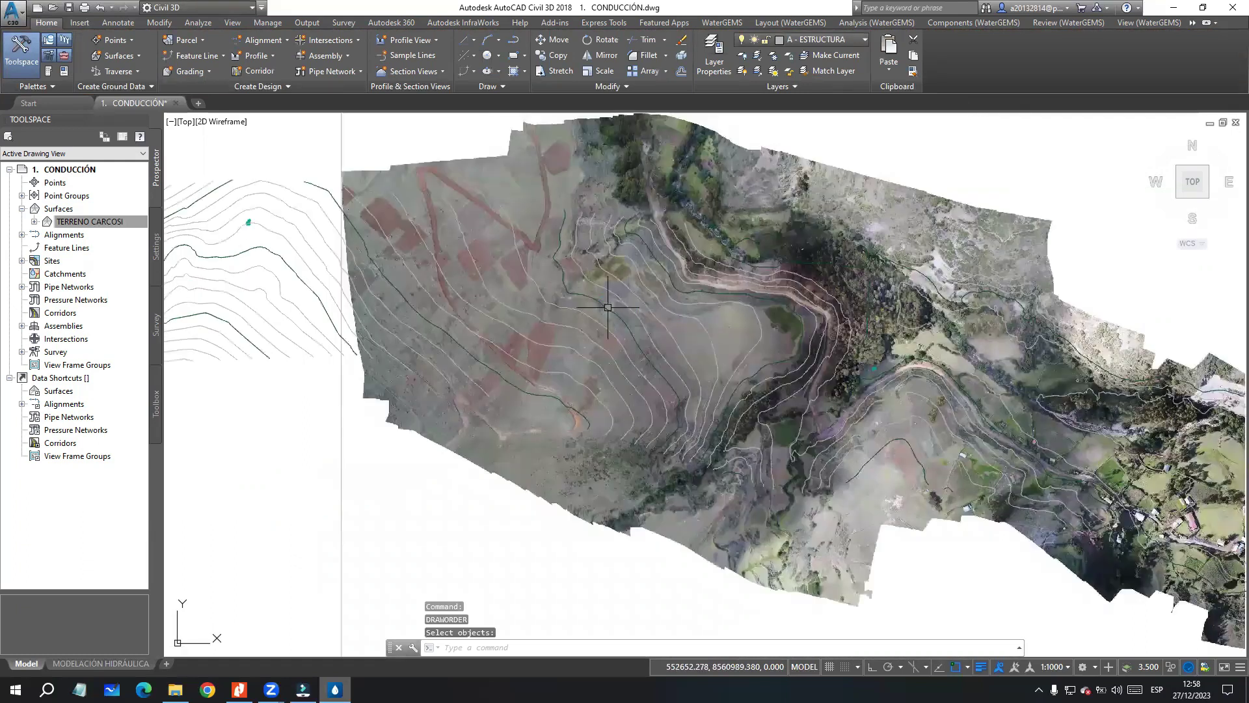
middle_click_drag(1033, 391, 554, 233)
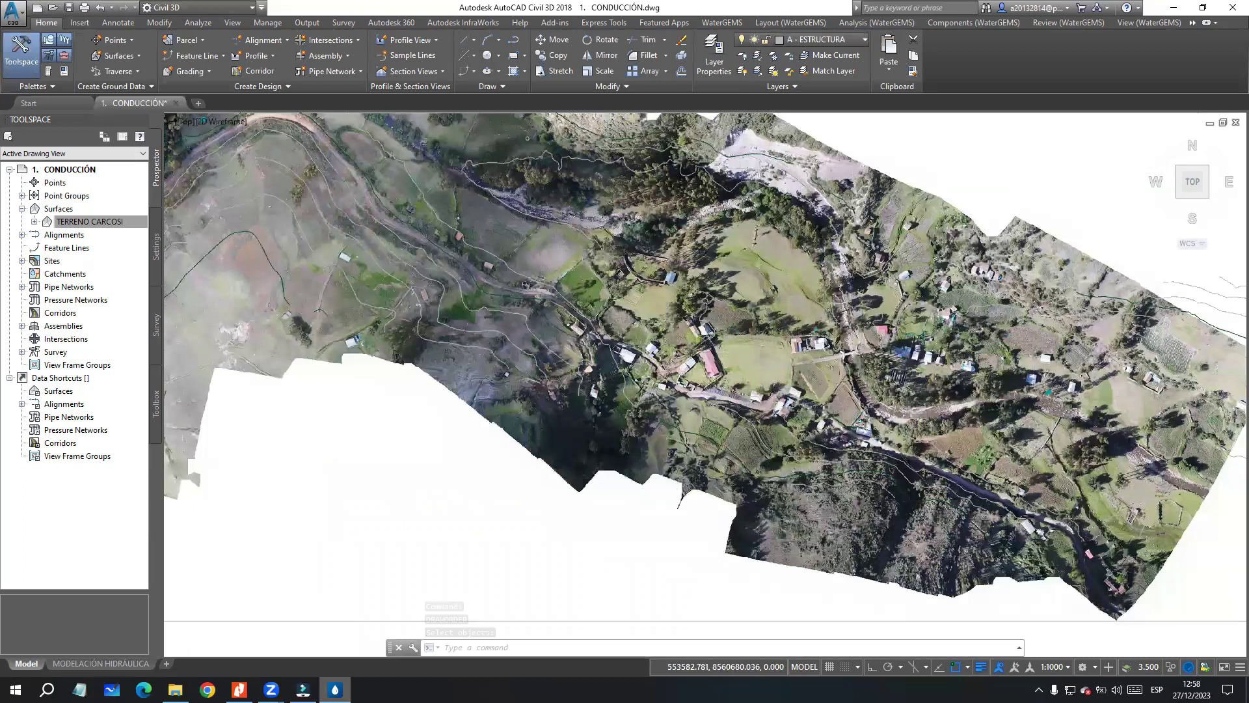
scroll(695, 339, "up", 2)
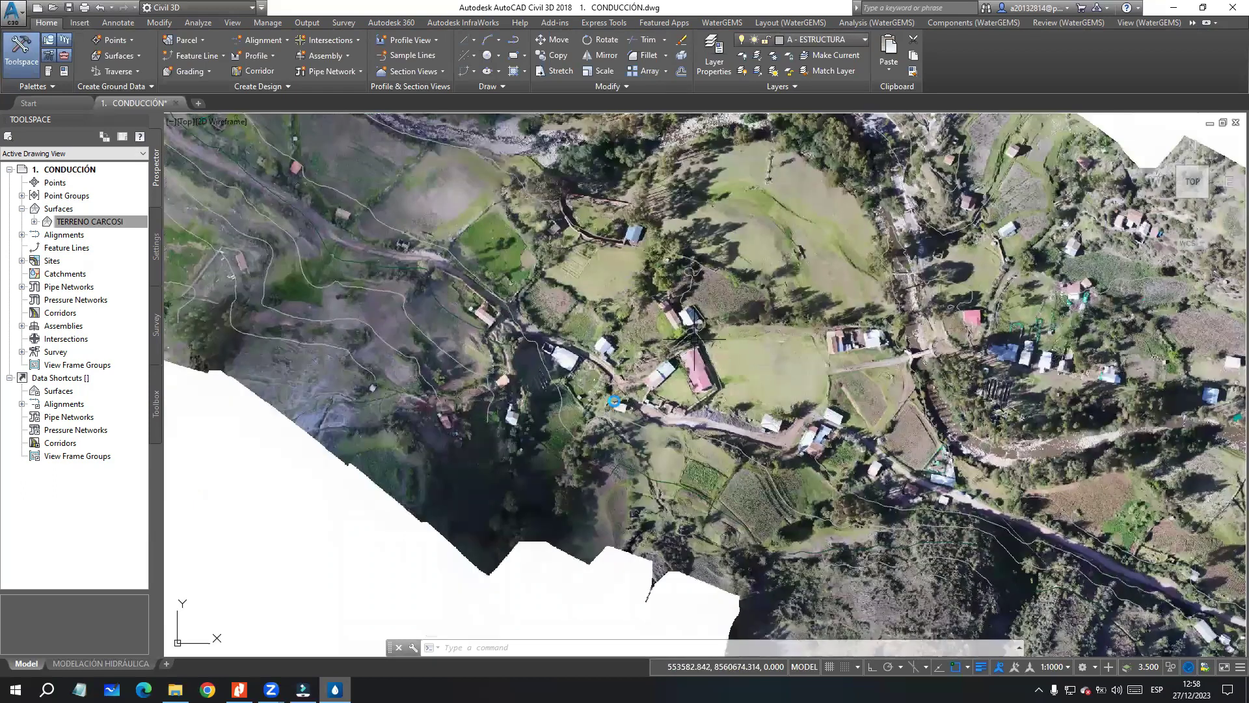
scroll(695, 339, "up", 2)
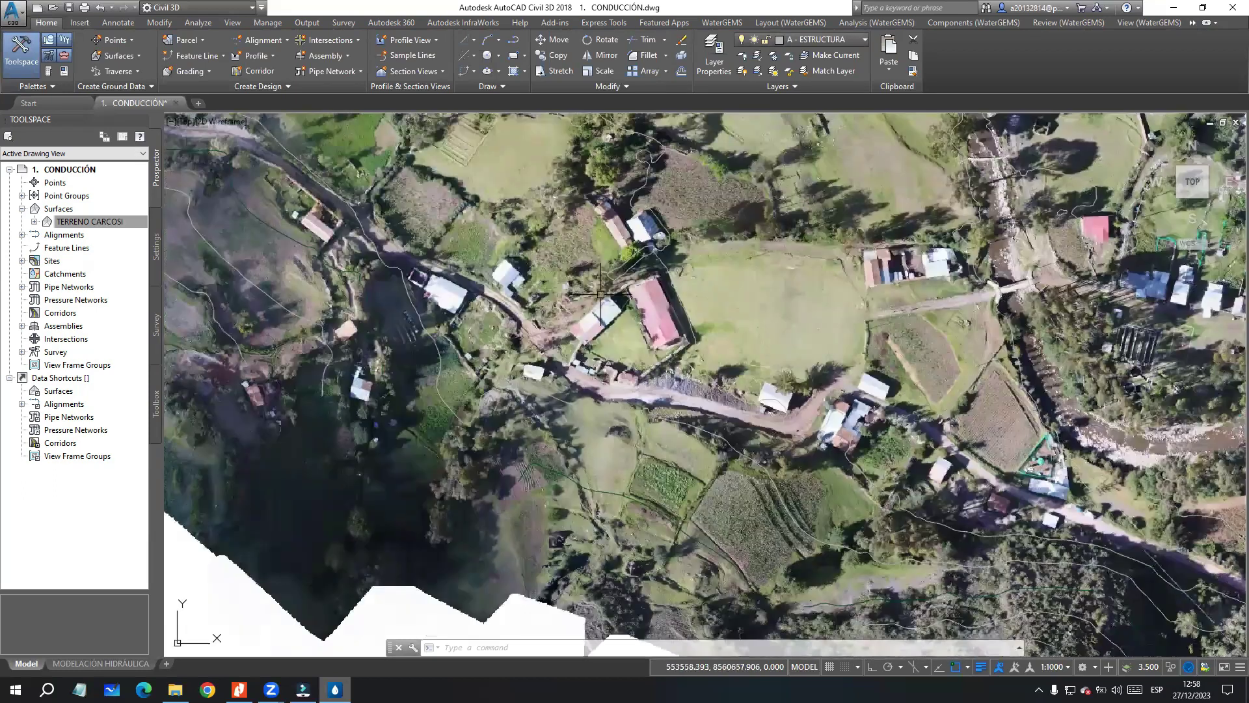
scroll(601, 294, "down", 4)
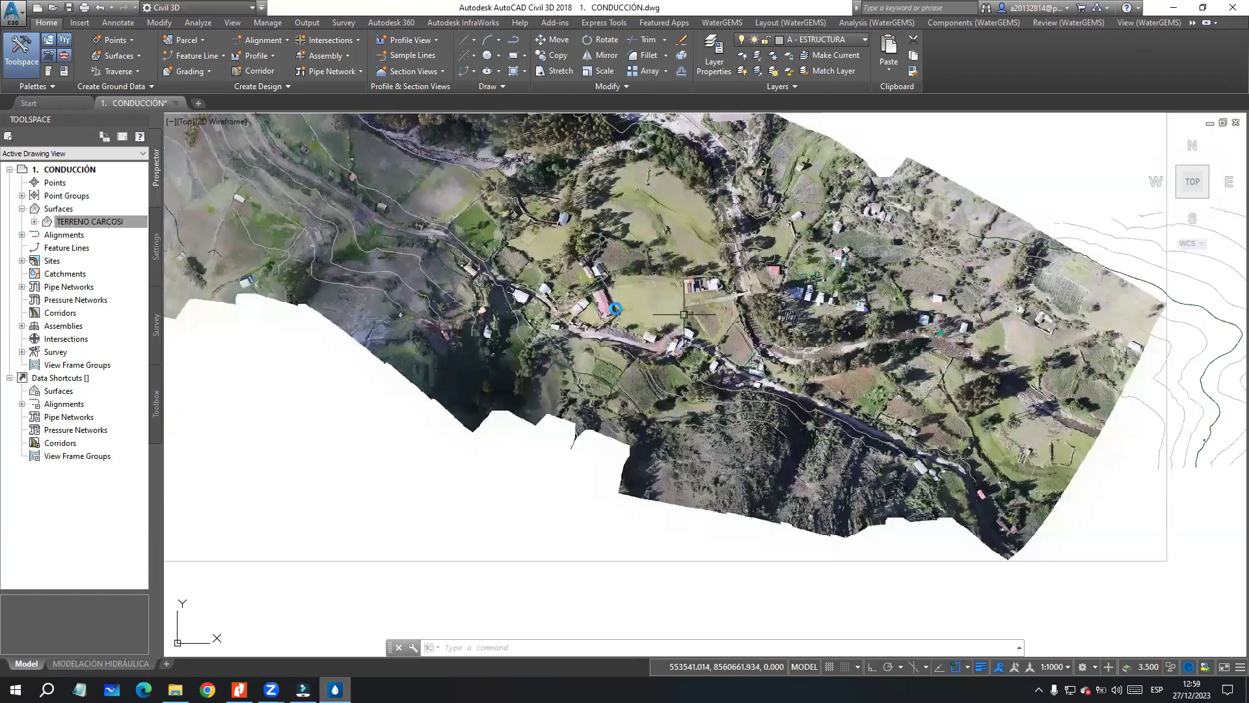
scroll(696, 316, "down", 2)
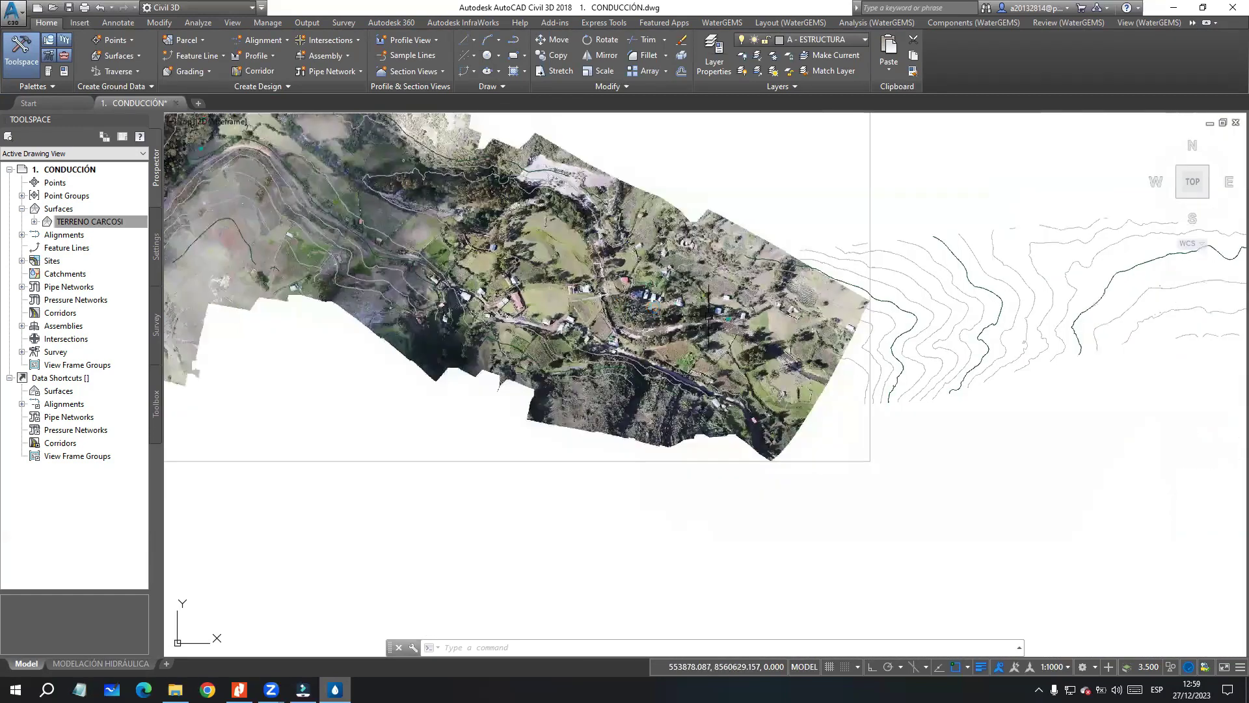
scroll(576, 312, "down", 4)
Step: Insert the georeferenced image MARAI Y SUBIDA.ecw with MAPIINSERT, applying the correlation values from the image file
left_click(459, 652)
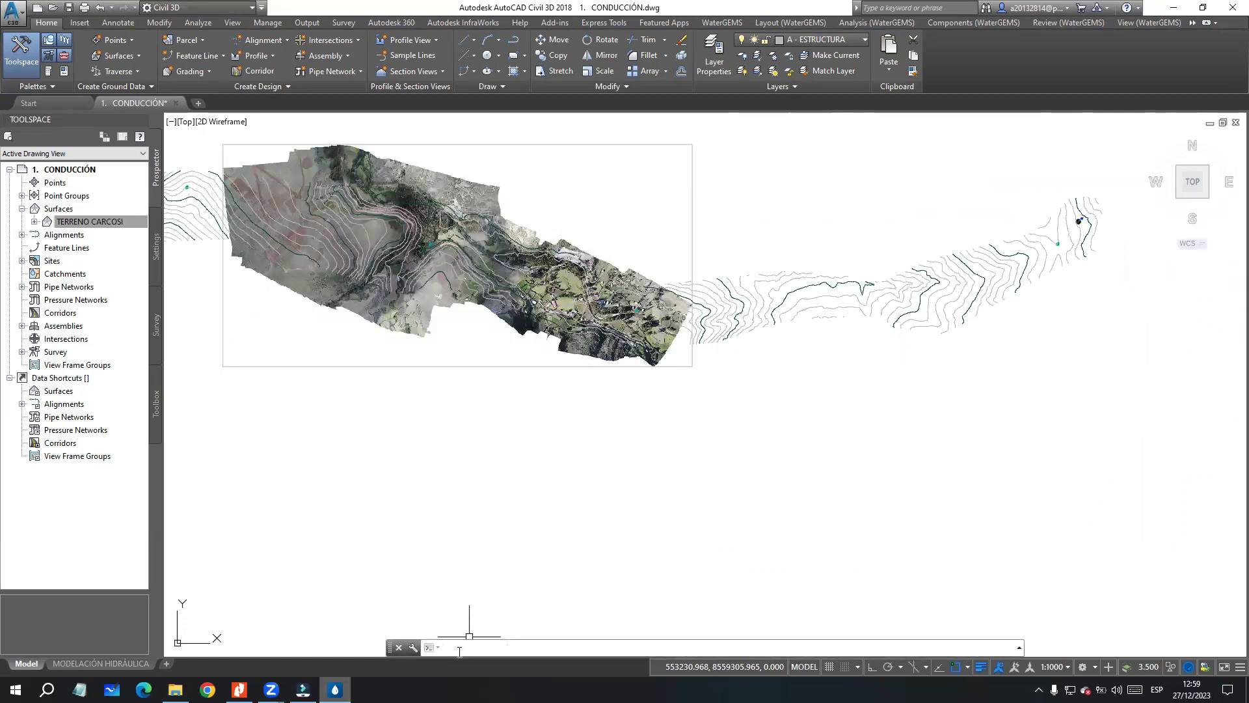
type("MAPIIMAGEDEFINE")
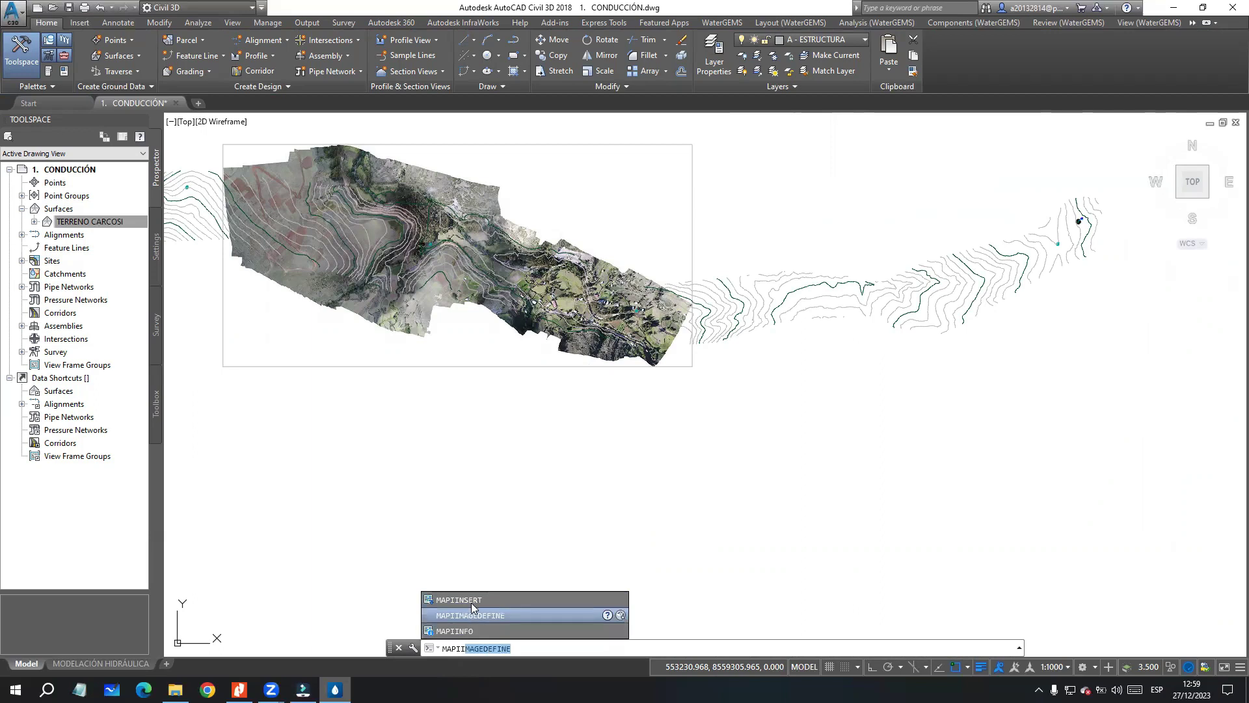
left_click(471, 599)
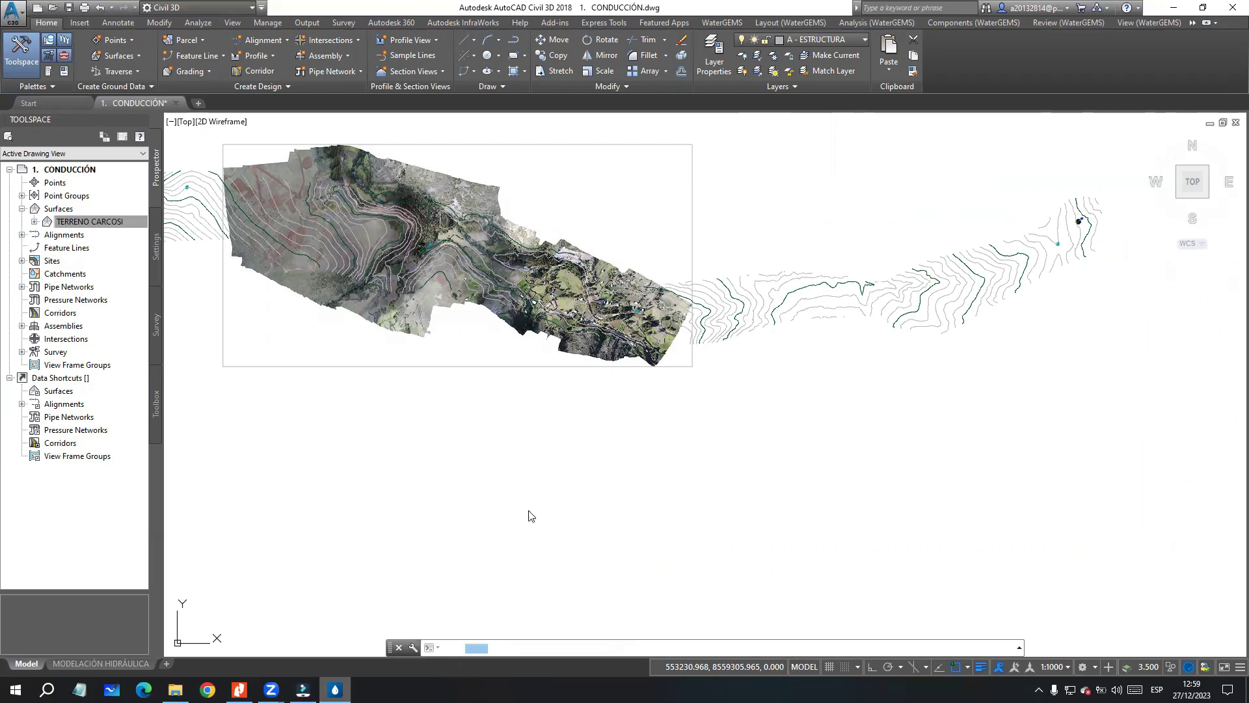
scroll(573, 289, "down", 1)
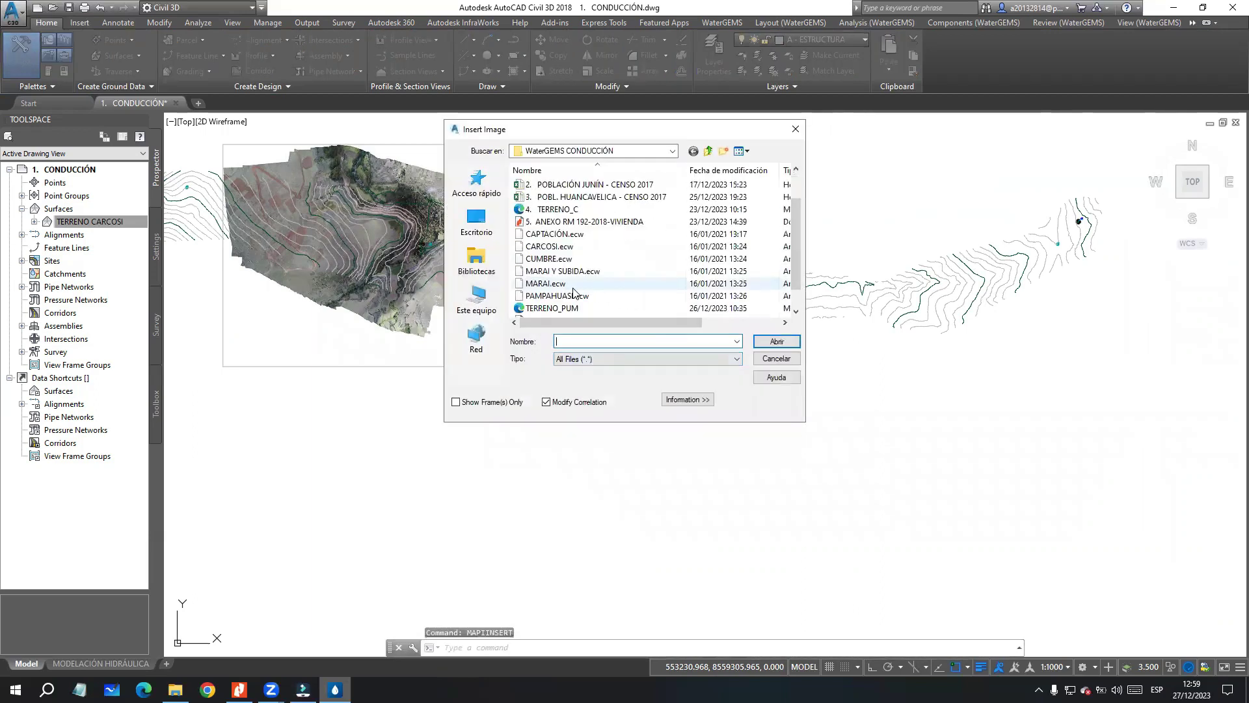
left_click(547, 272)
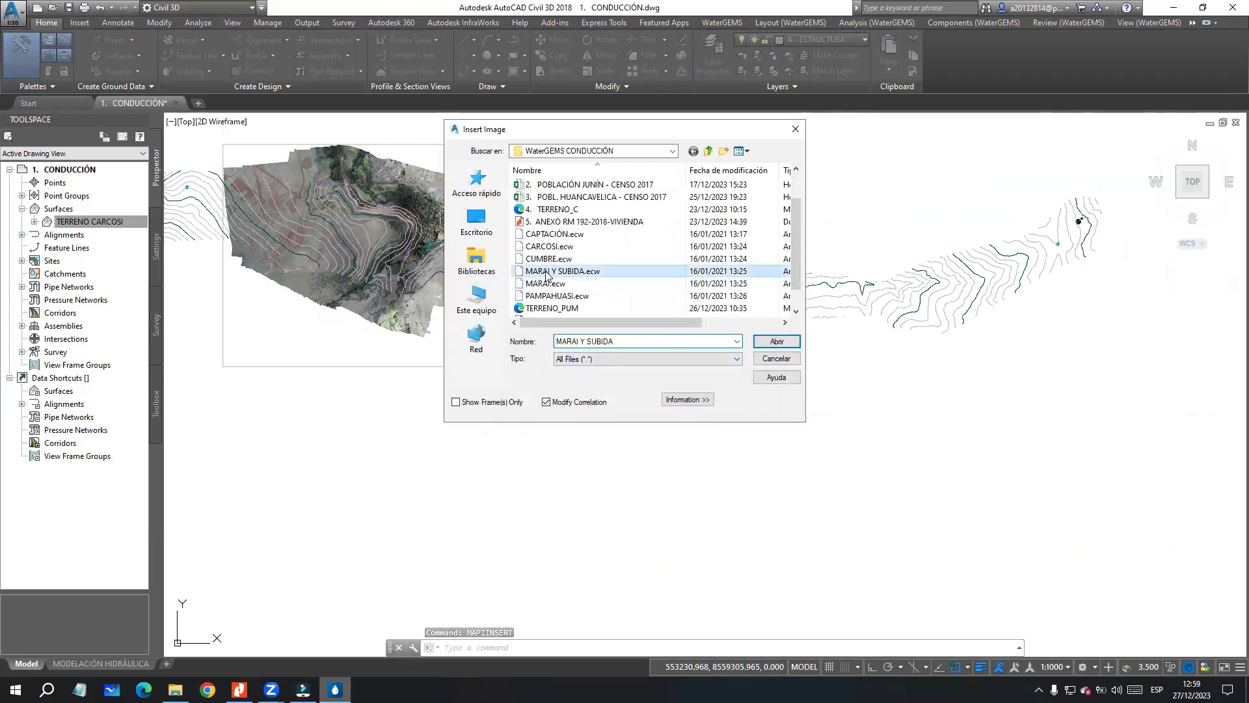
left_click(775, 342)
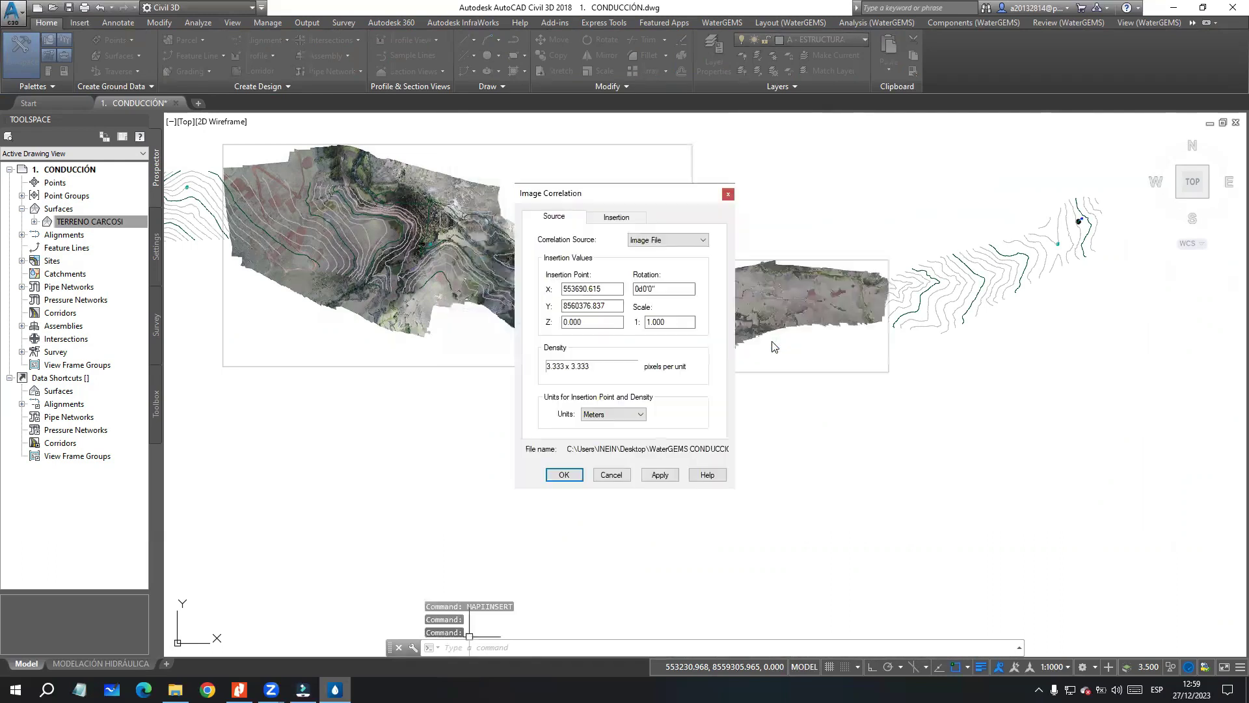
left_click(661, 477)
left_click(563, 475)
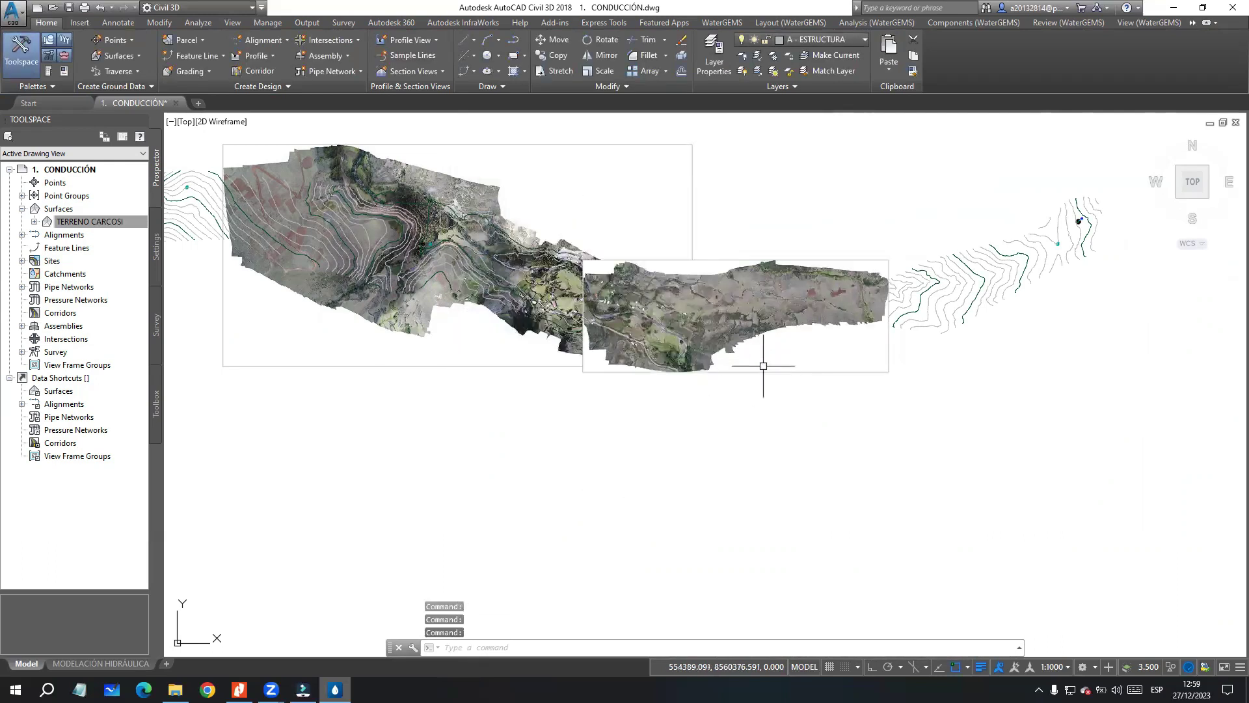
Step: Send the MARAI Y SUBIDA orthophoto to the back with DRAWORDER, behind the contours and the neighbouring image
left_click(879, 373)
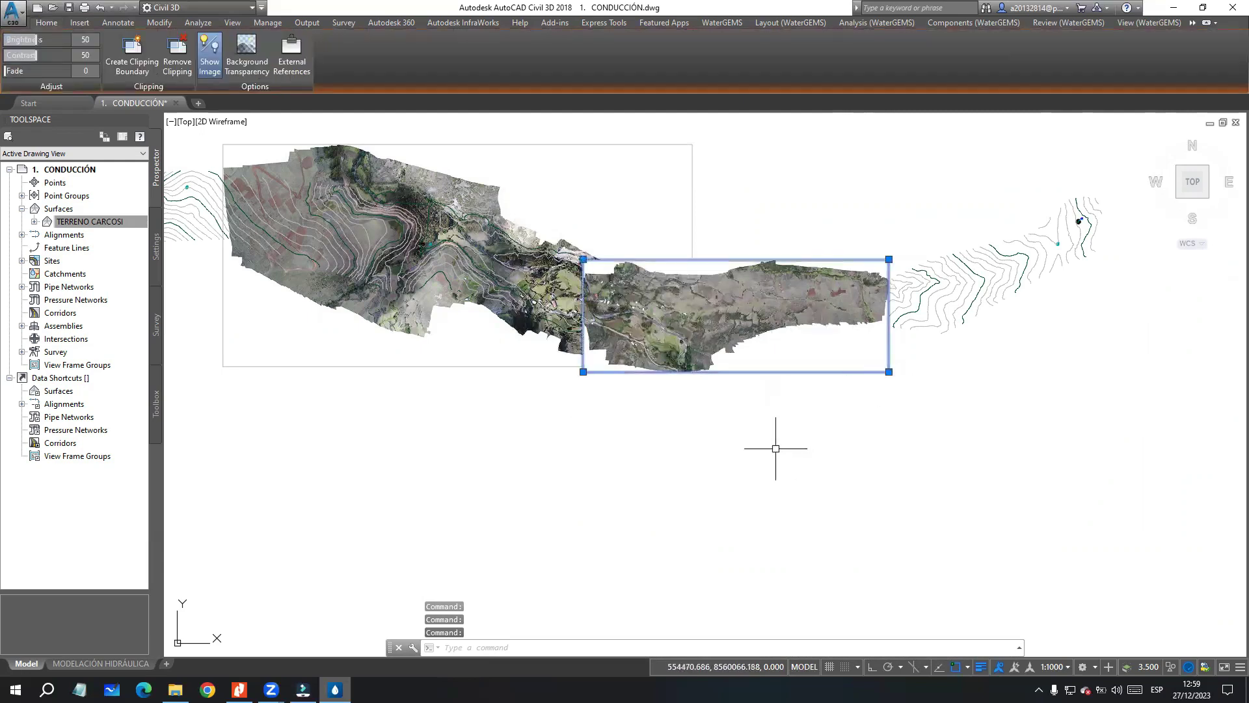
type("DRAWORDER")
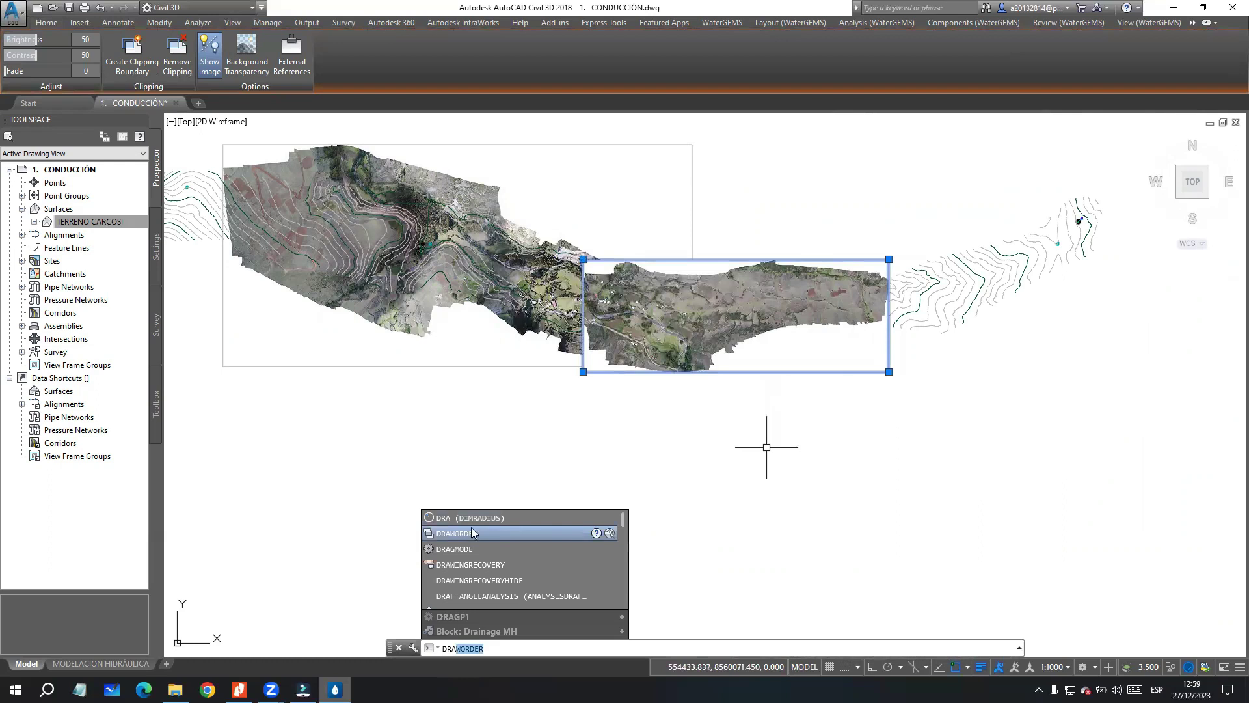
left_click(471, 533)
key("Return")
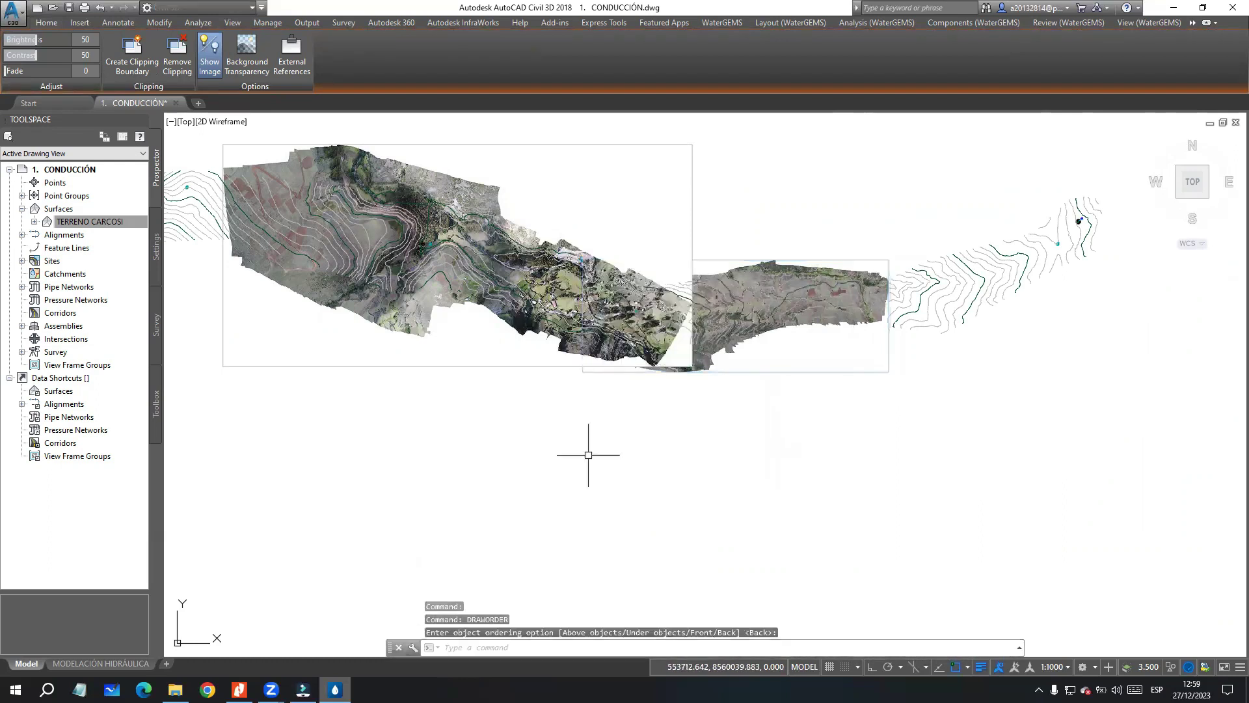
key("Return")
key("Return")
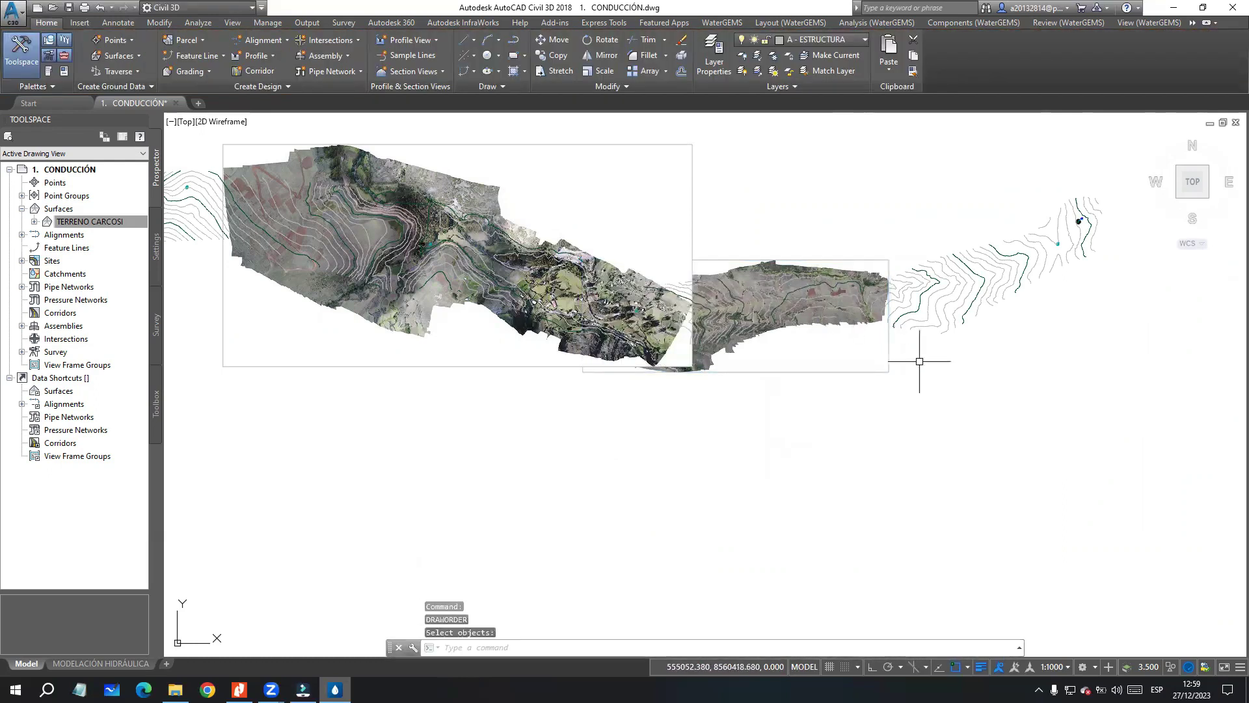
Step: Insert the georeferenced orthophoto covering the eastern end of the contours with MAPIINSERT, applying the correlation values from the image file
scroll(721, 324, "up", 2)
middle_click_drag(814, 296, 663, 321)
mouse_move(947, 382)
middle_mouse_down()
mouse_move(820, 399)
mouse_move(848, 399)
middle_mouse_up()
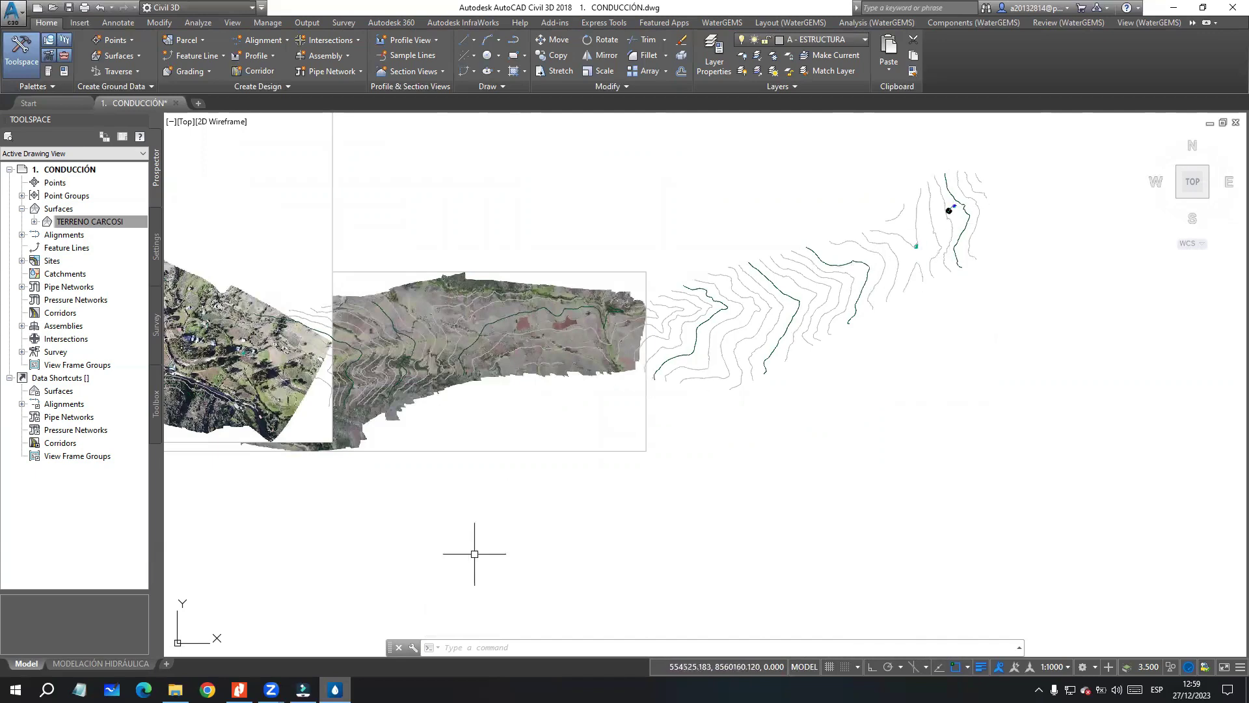
left_click(460, 648)
type("M")
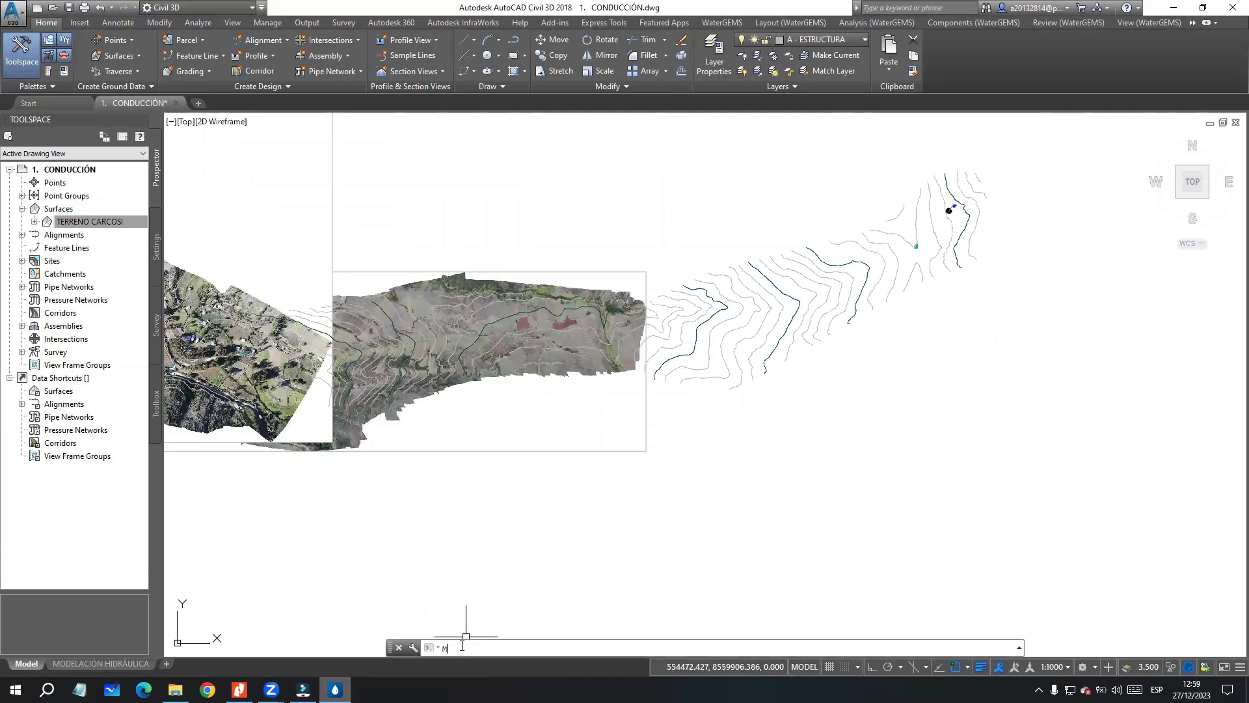
type("AP")
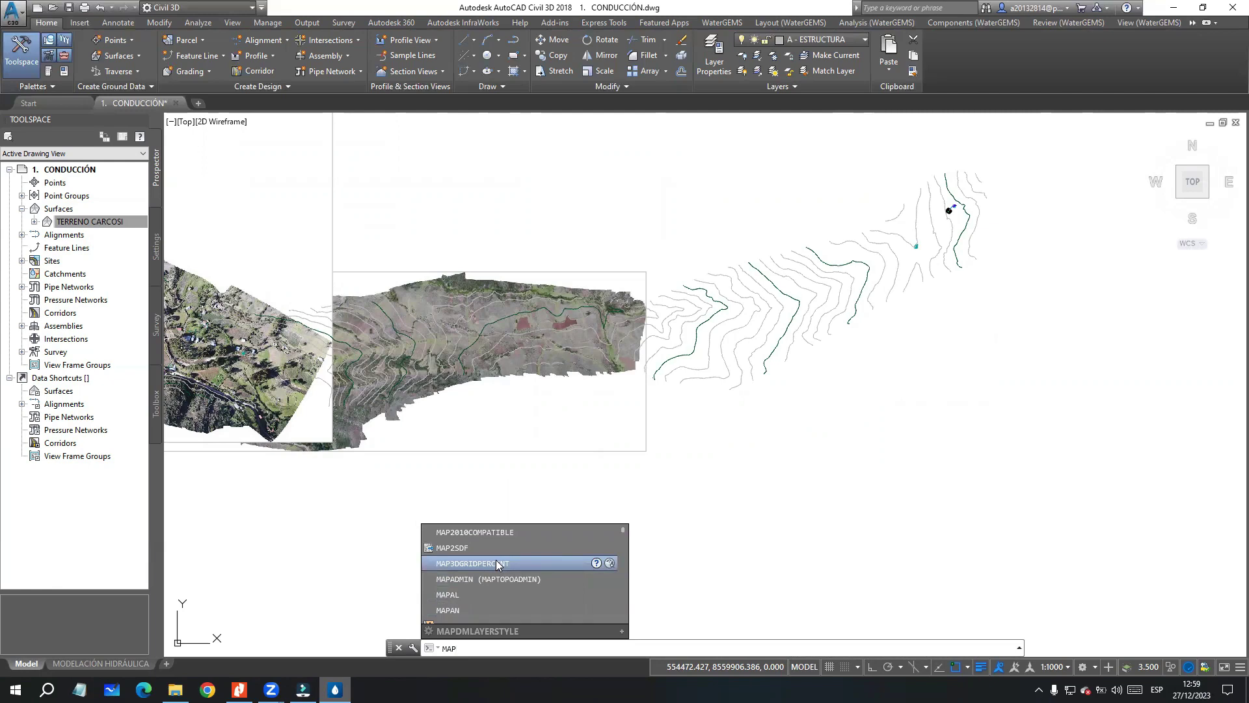
type("I")
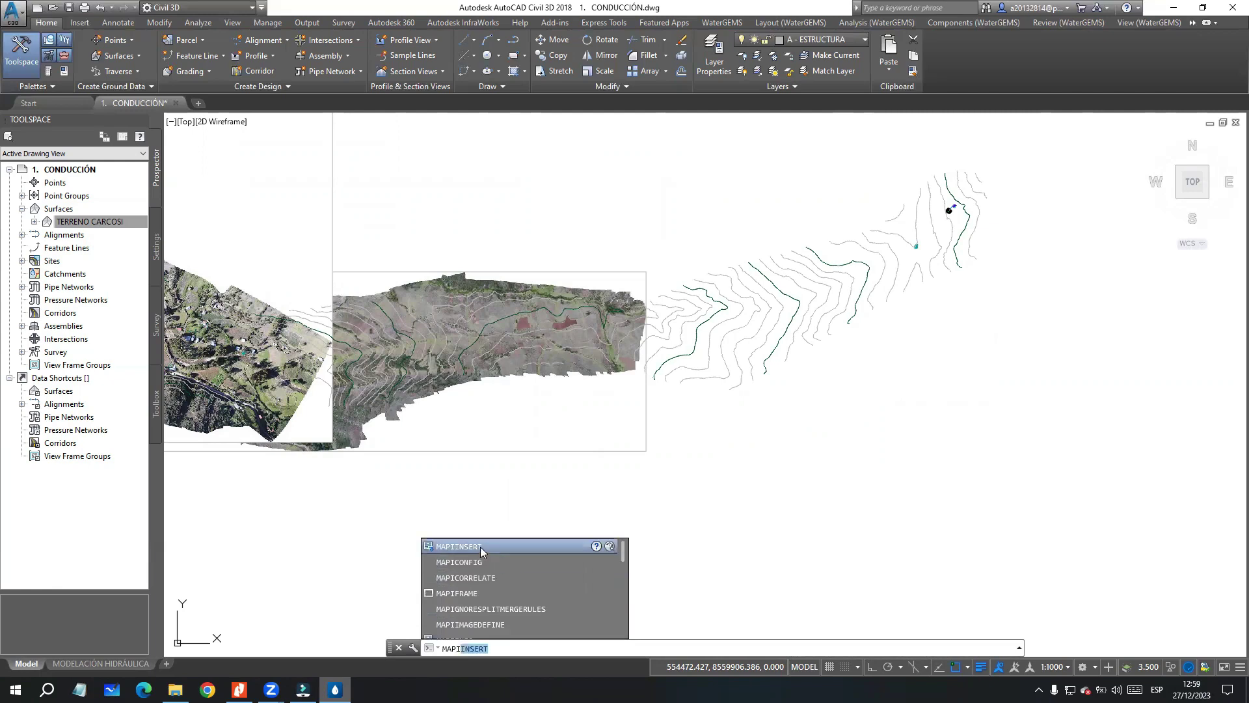
left_click(480, 546)
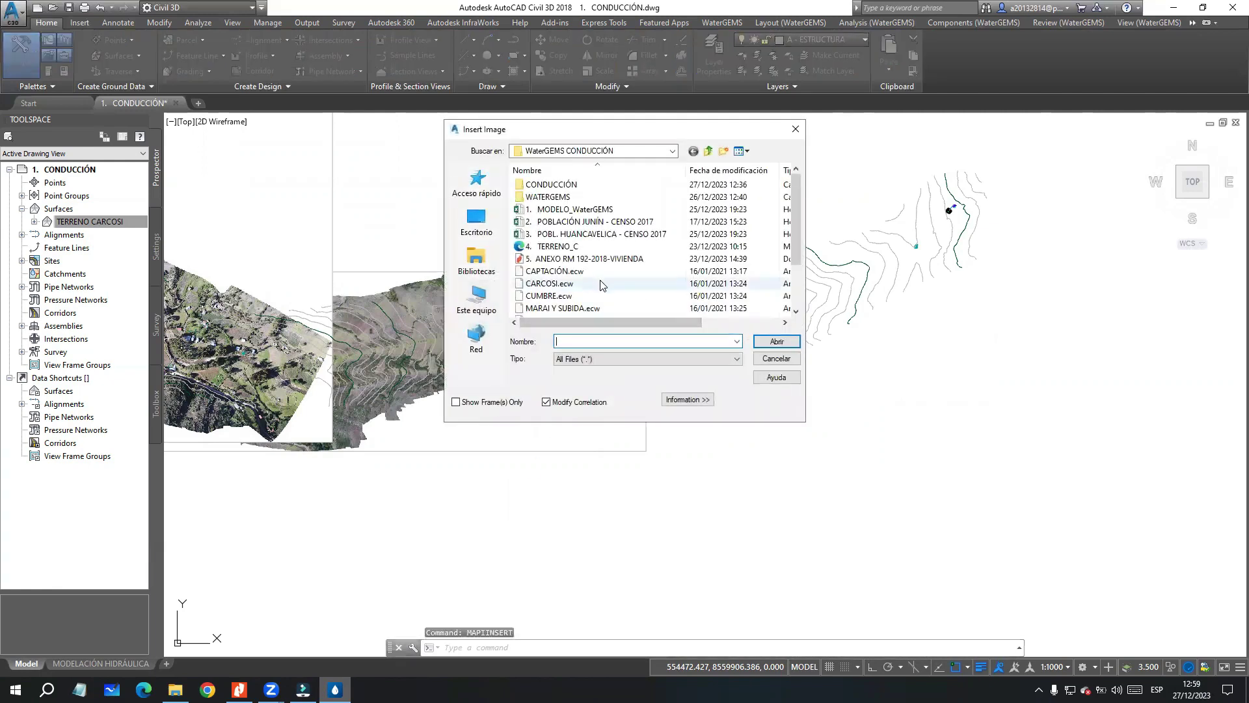
scroll(600, 284, "down", 1)
left_click(547, 259)
left_click(776, 341)
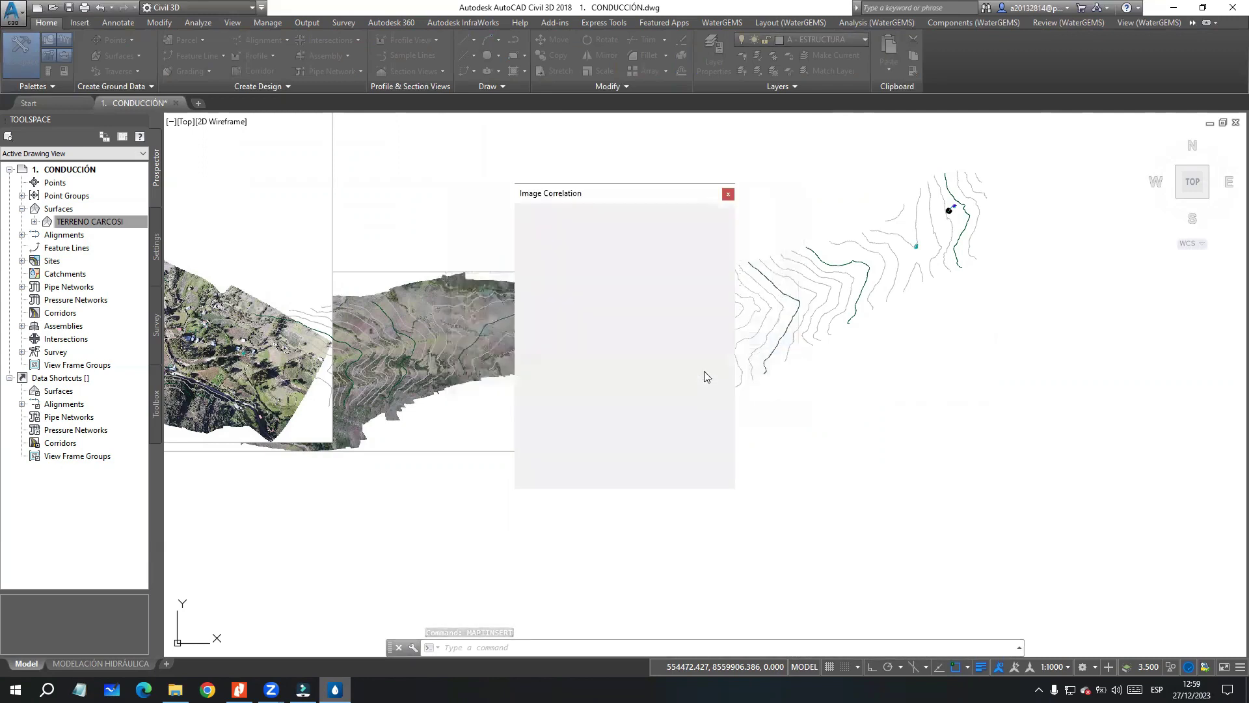
left_click(658, 475)
left_click(564, 474)
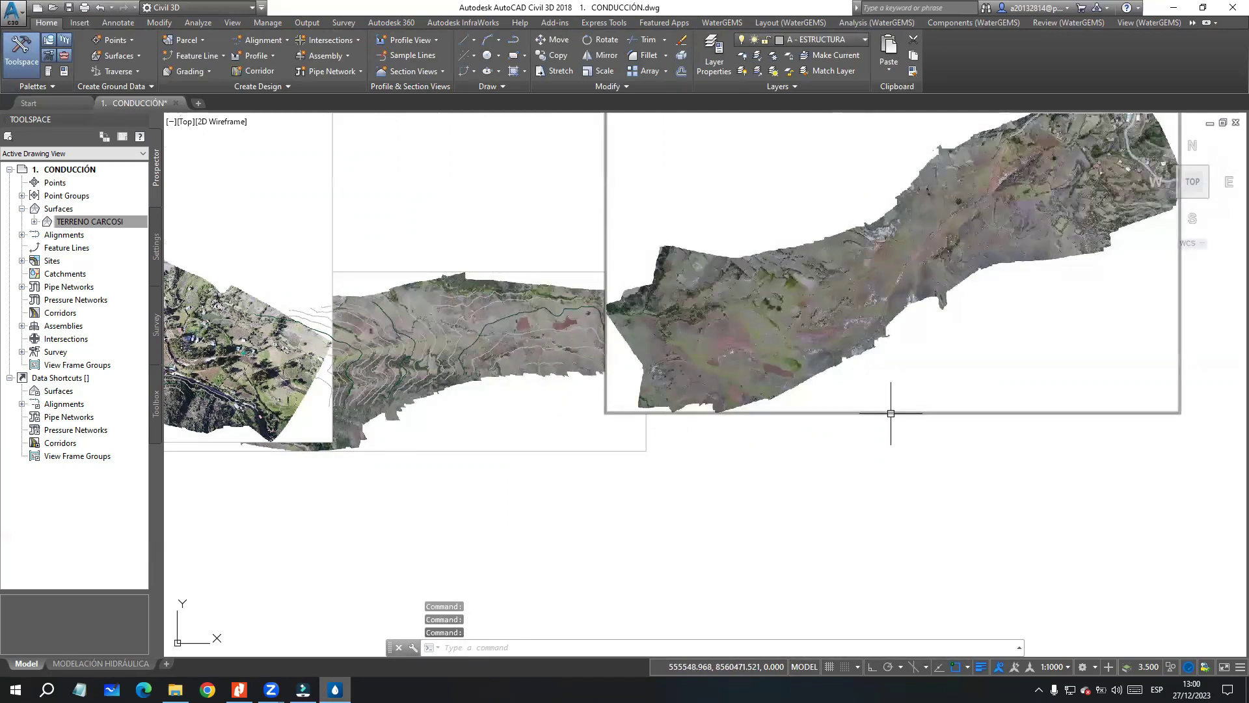
Step: Send the easternmost orthophoto to the back with DRAWORDER, behind the contours and the neighbouring image
type("DRAWORDER")
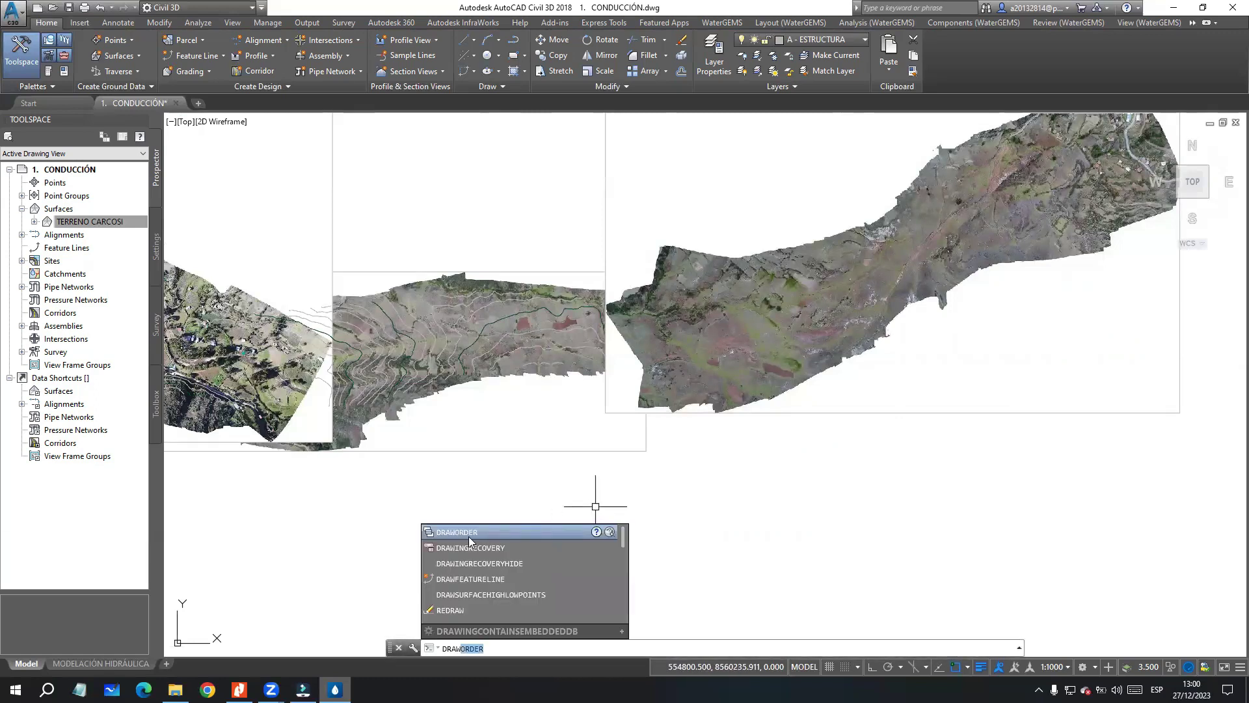
left_click(469, 533)
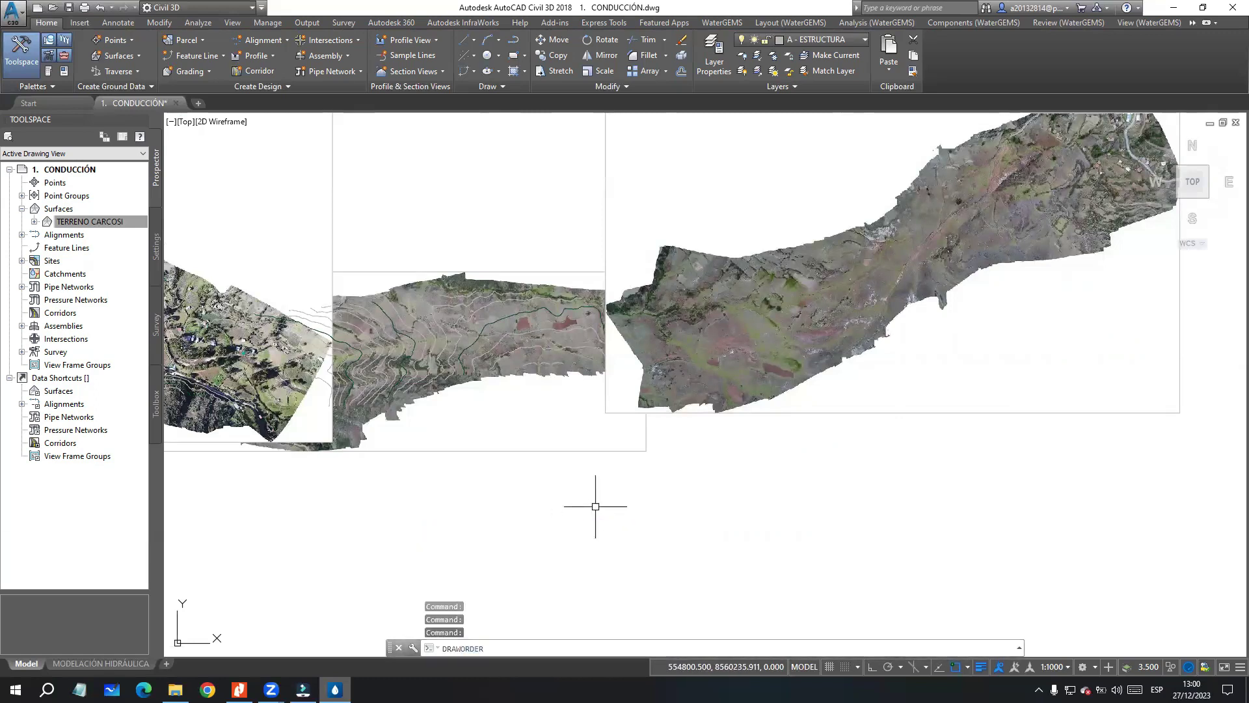
left_click(763, 412)
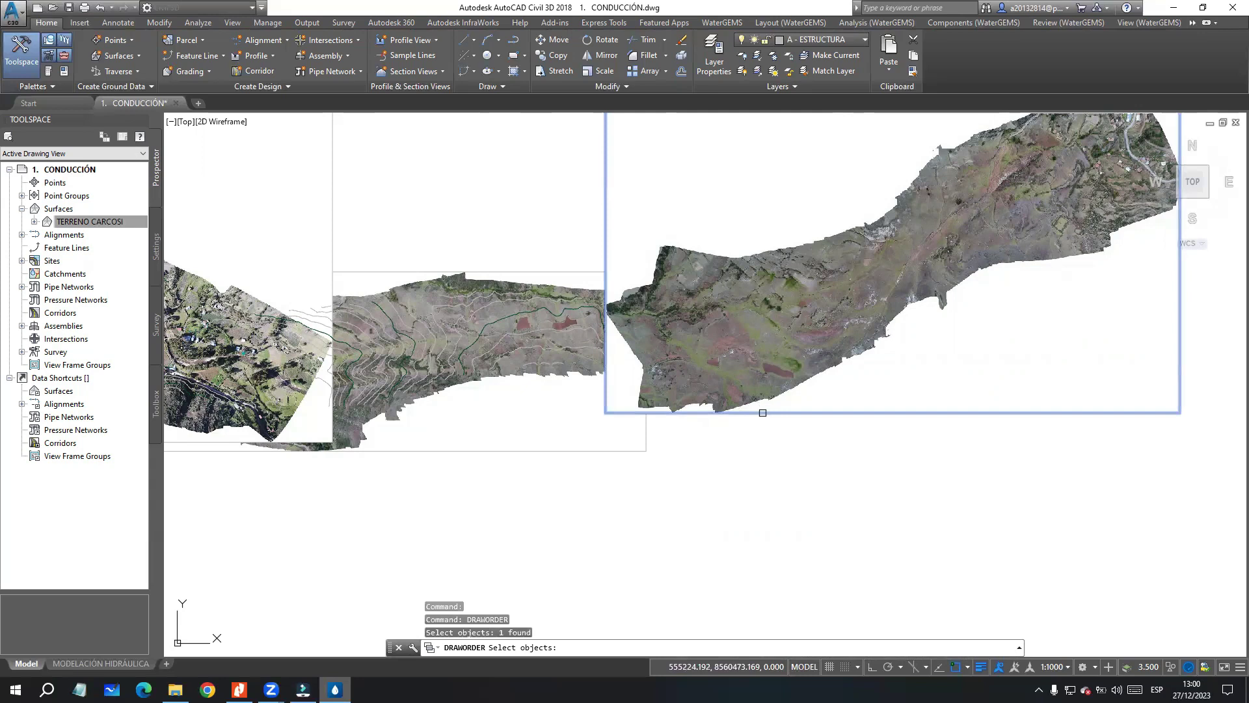
key("Return")
key("Return")
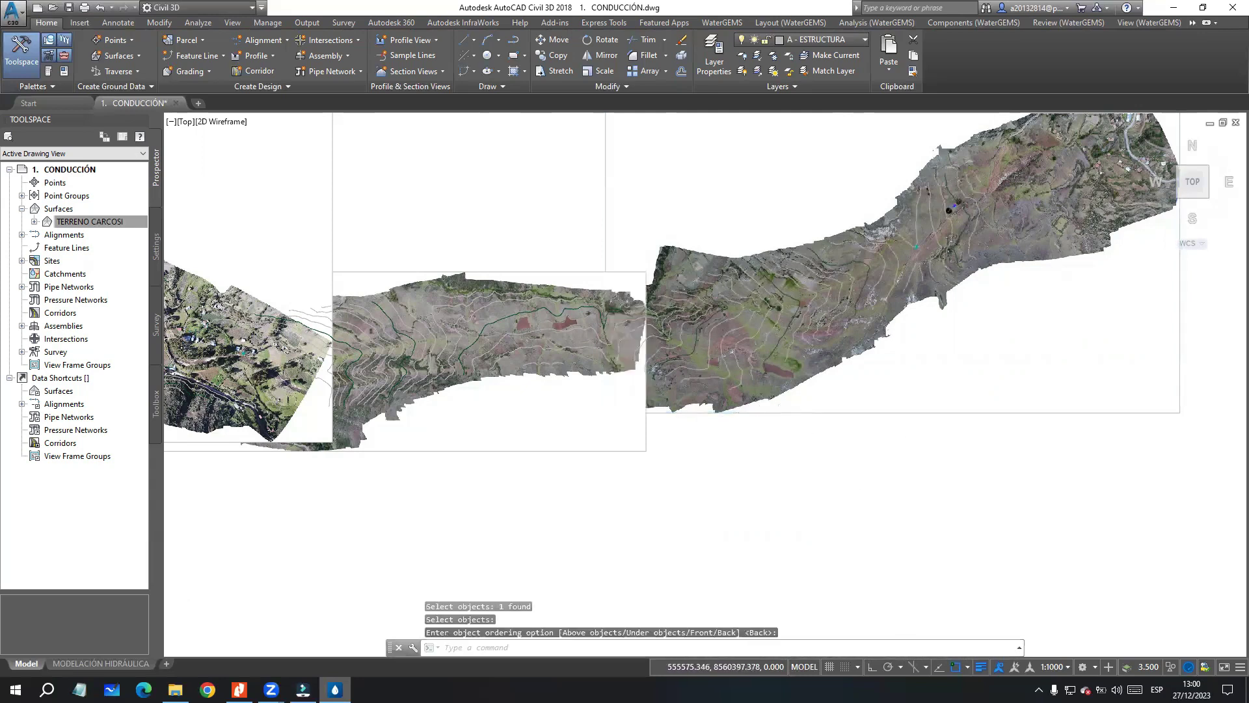
Step: Examine the reservoir and the adjoining structure against the contours and terrain on the easternmost orthophoto
scroll(828, 454, "down", 3)
scroll(894, 362, "up", 3)
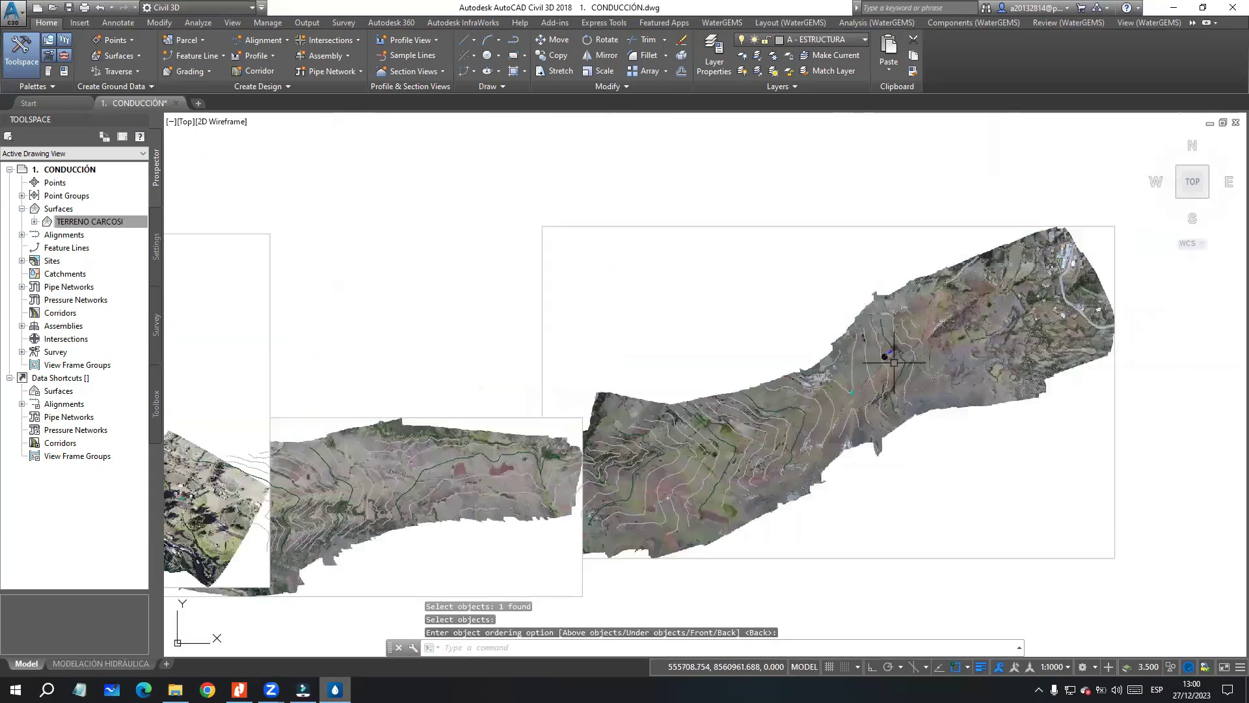
scroll(910, 352, "up", 4)
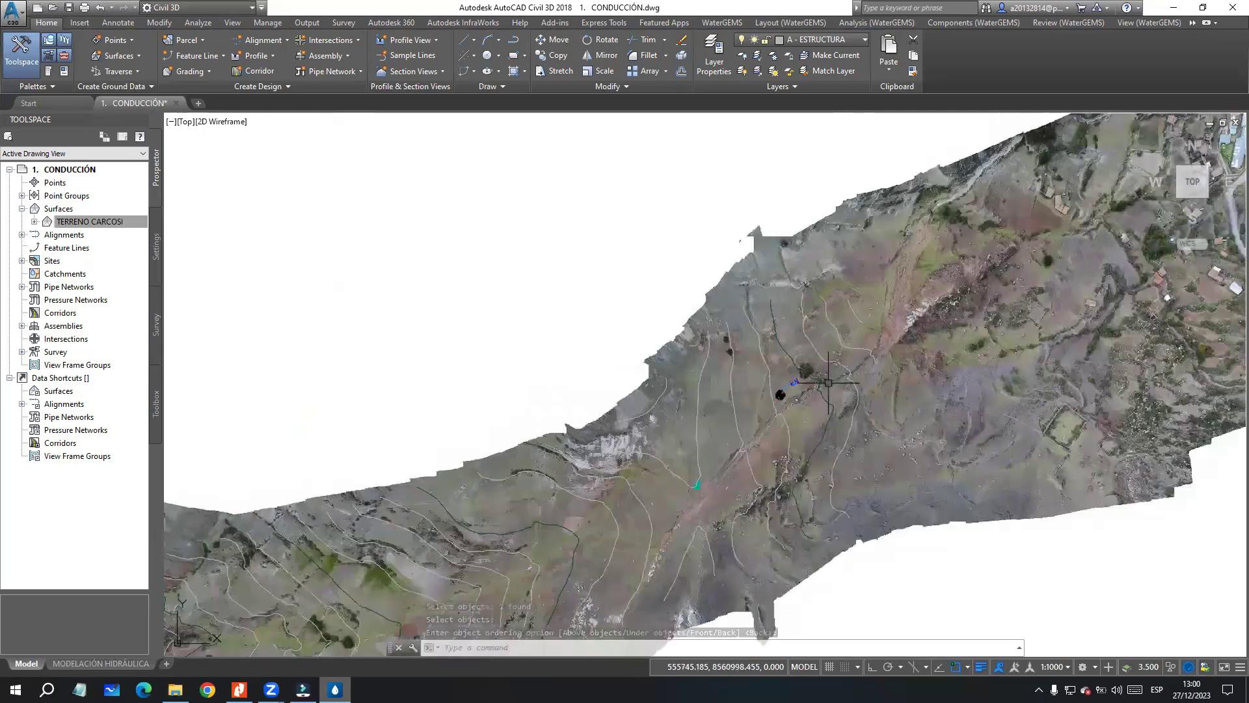
scroll(828, 382, "up", 4)
scroll(681, 446, "up", 2)
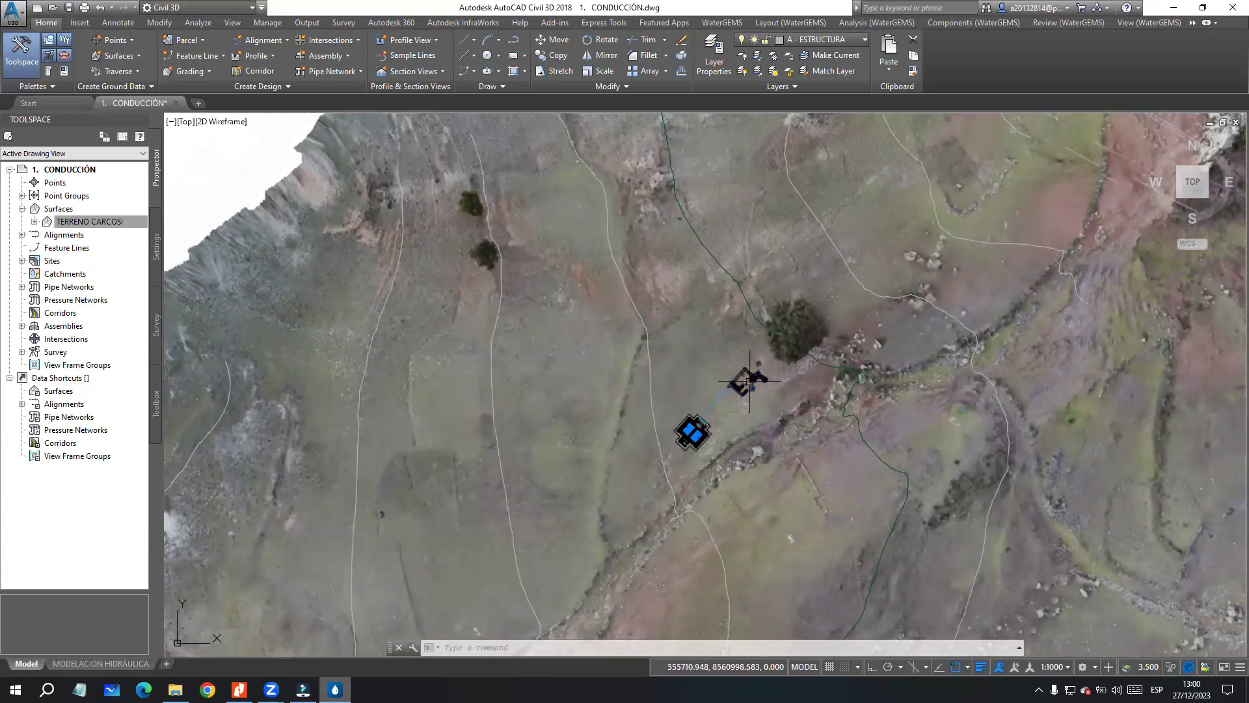
scroll(747, 379, "up", 4)
scroll(720, 365, "down", 8)
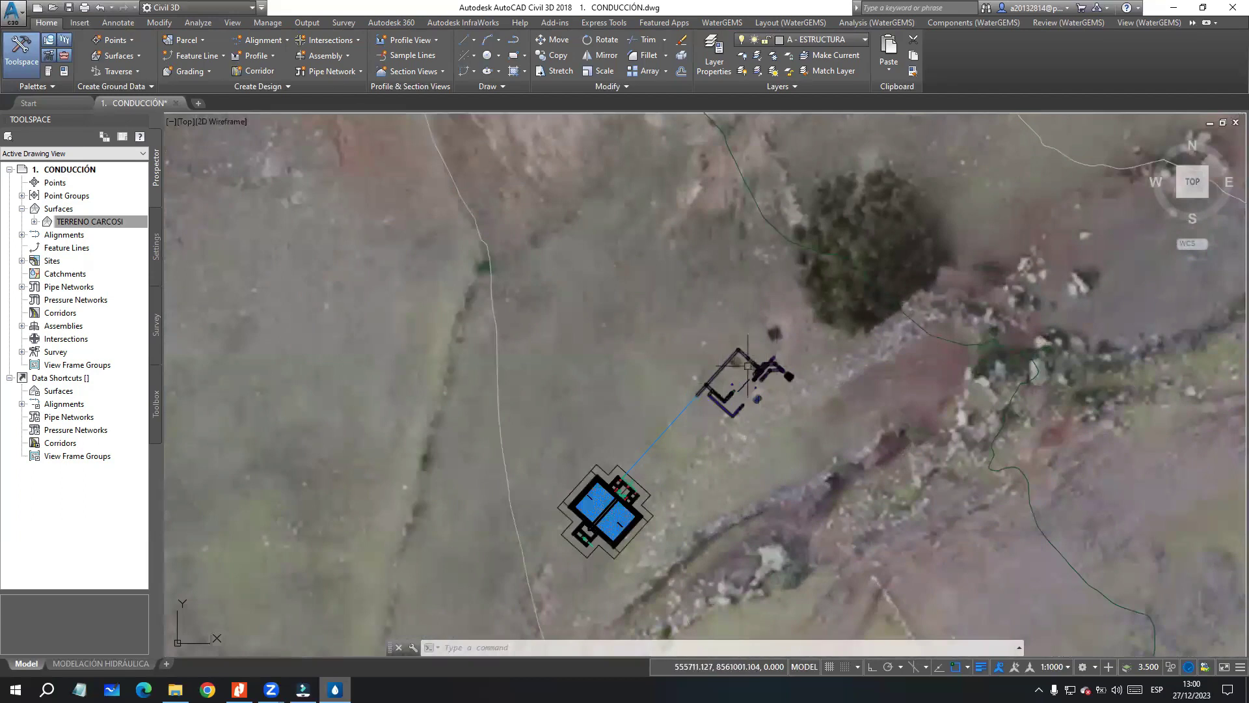
scroll(742, 388, "down", 3)
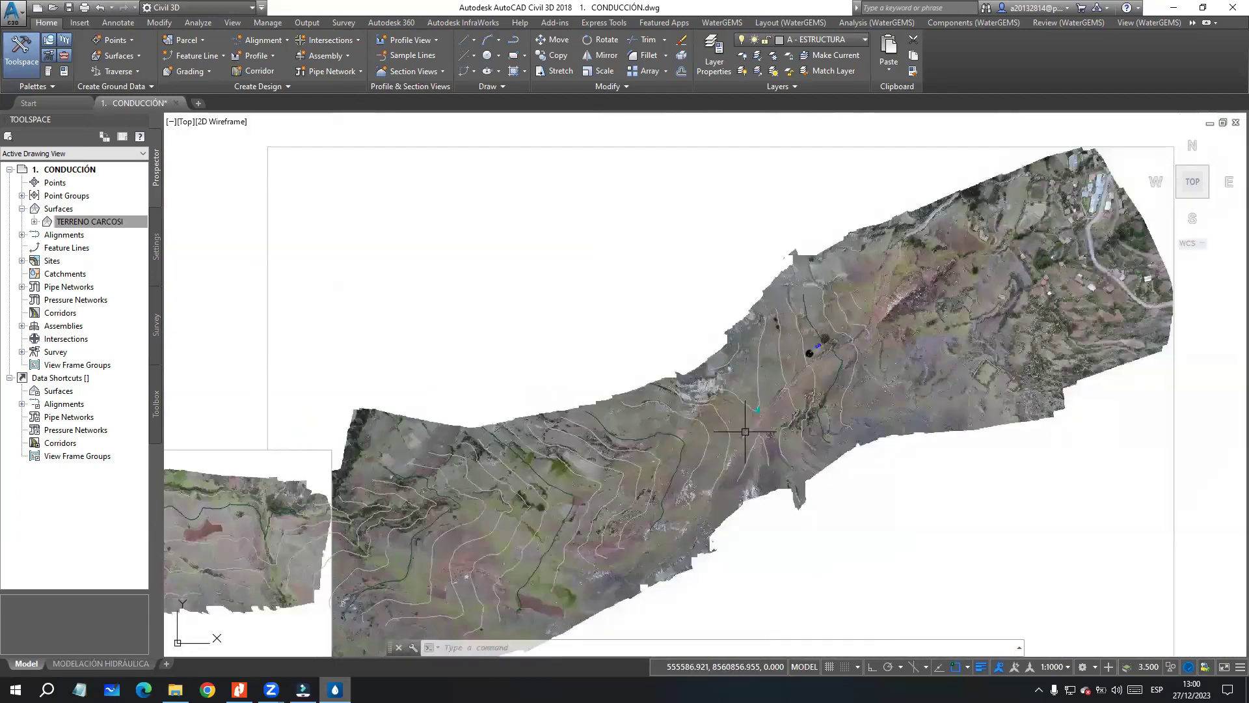
Step: Check the MÓDULO_01 topics in the WaterGEMS diapositivas PDF in Nitro Pro and return to the CONDUCCIÓN drawing
left_click(240, 689)
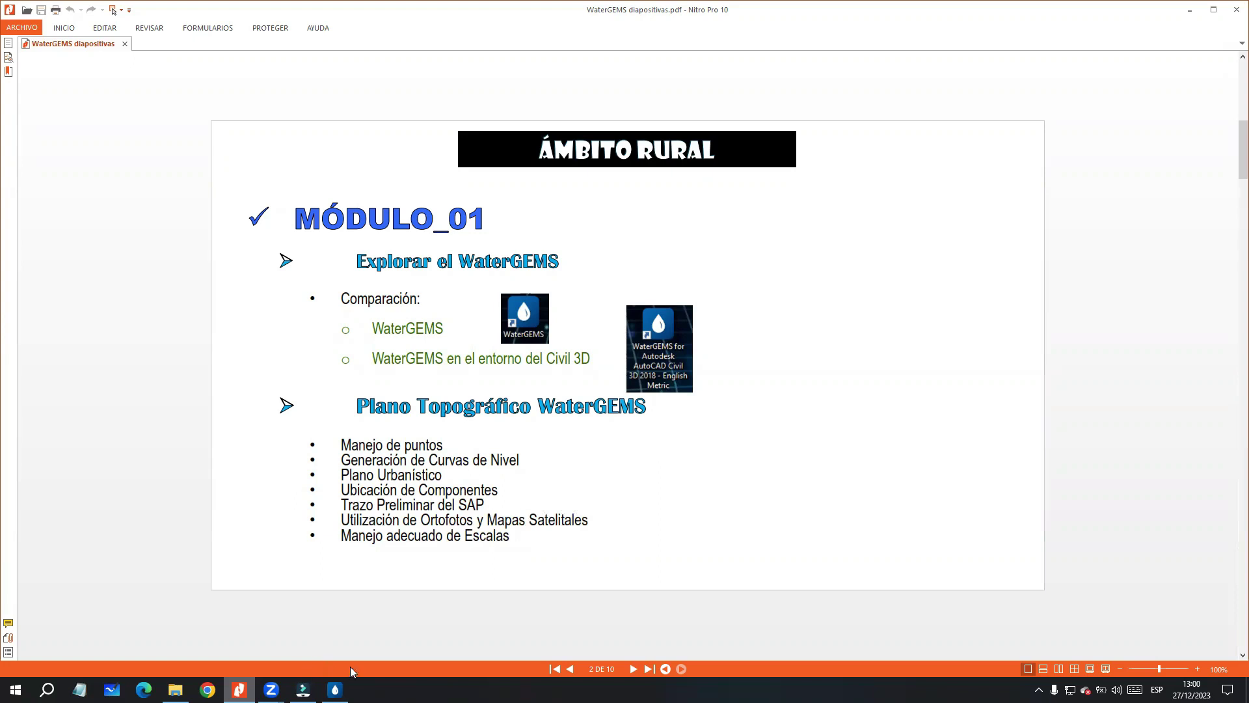
left_click(335, 690)
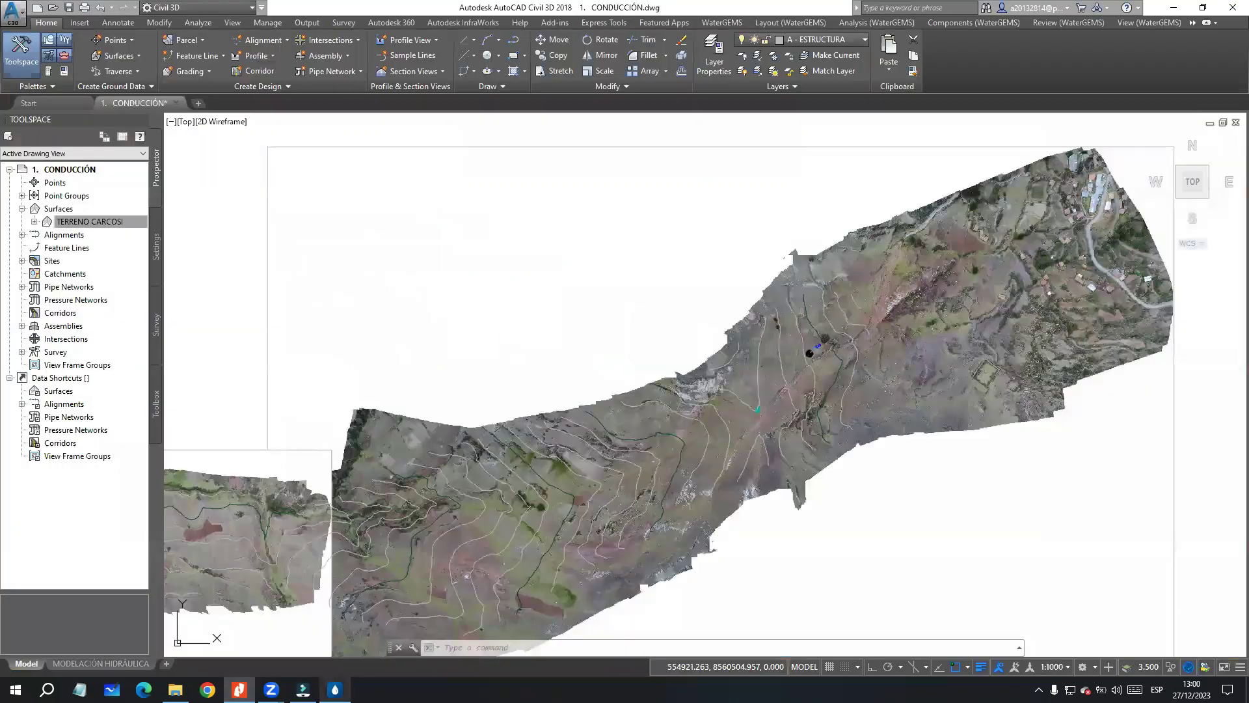
Step: Examine the contour stretch without imagery between the westernmost orthophoto and the MARAI orthophoto, including its marked points
scroll(700, 409, "down", 1)
scroll(958, 314, "down", 1)
mouse_move(574, 442)
middle_mouse_down()
mouse_move(869, 396)
mouse_move(894, 379)
middle_mouse_up()
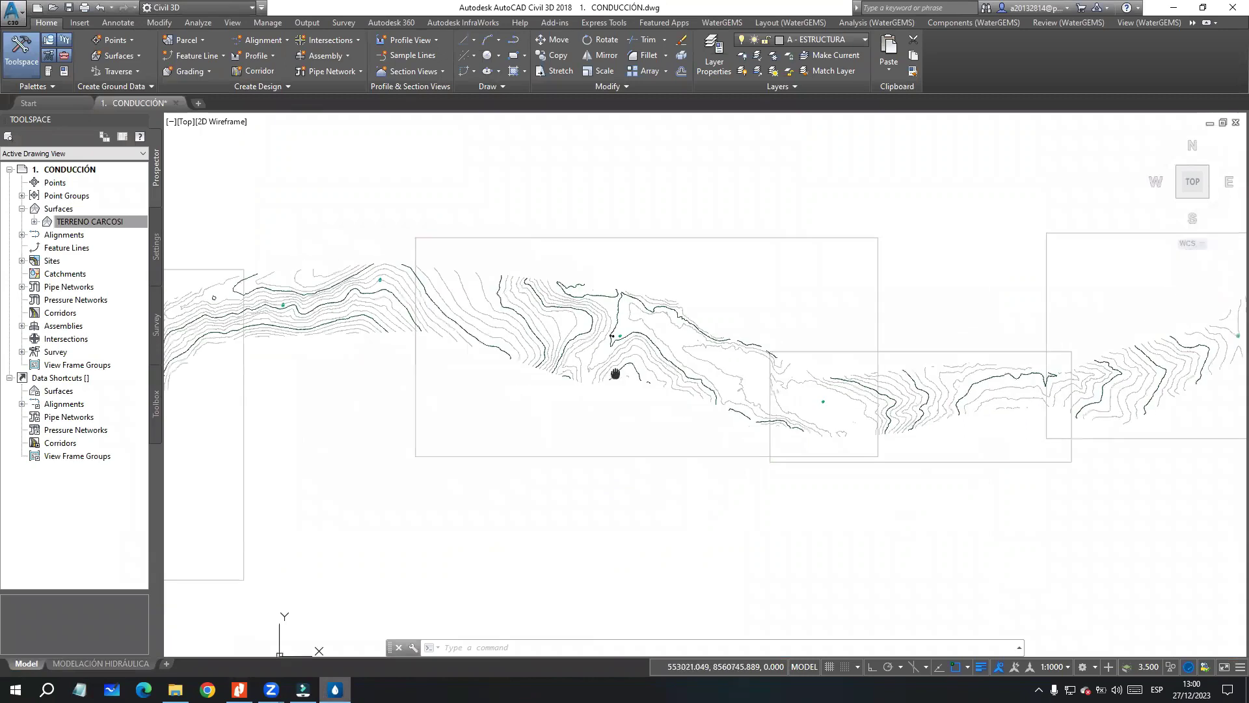
middle_click_drag(616, 374, 758, 369)
middle_click_drag(510, 399, 585, 411)
scroll(488, 285, "up", 1)
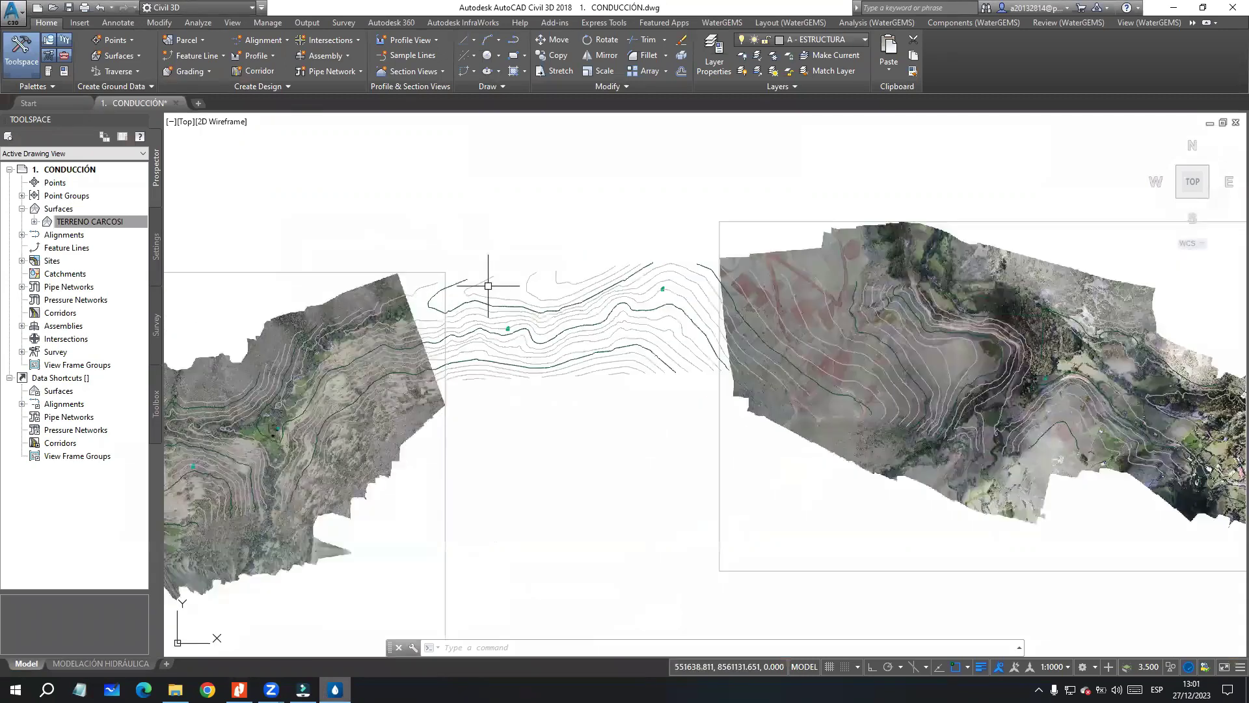
scroll(716, 285, "up", 2)
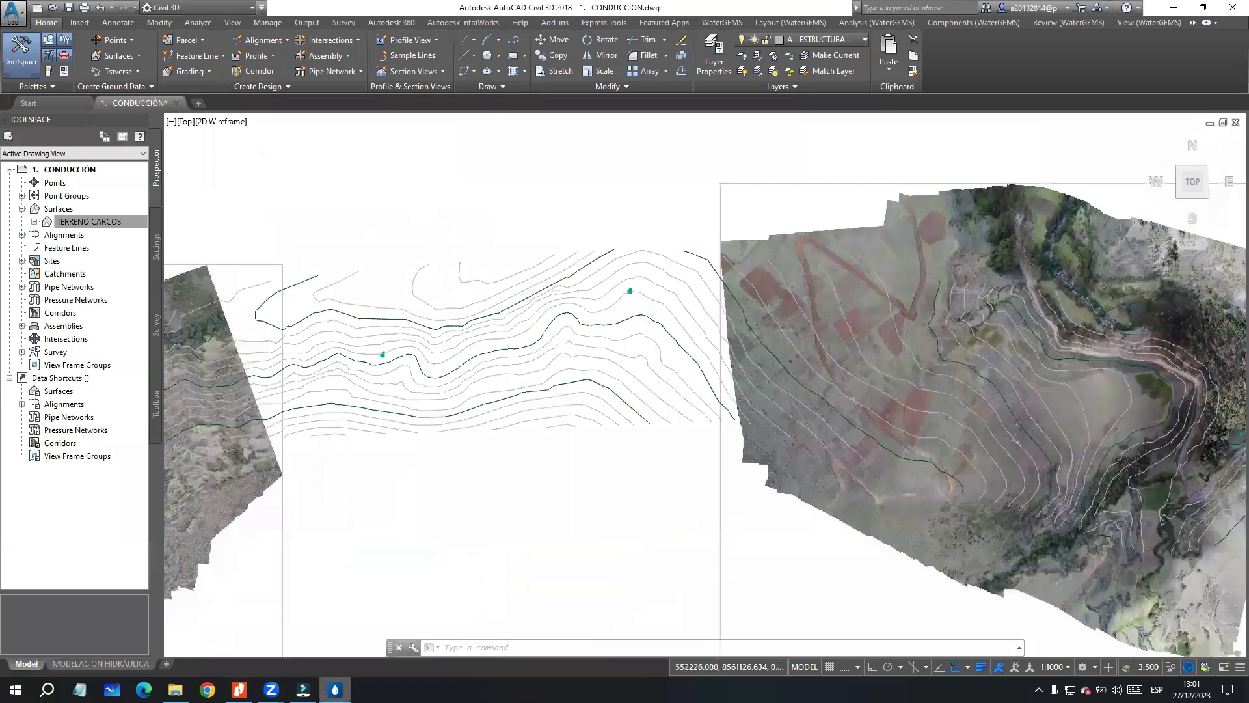
scroll(717, 284, "up", 2)
scroll(625, 292, "down", 5)
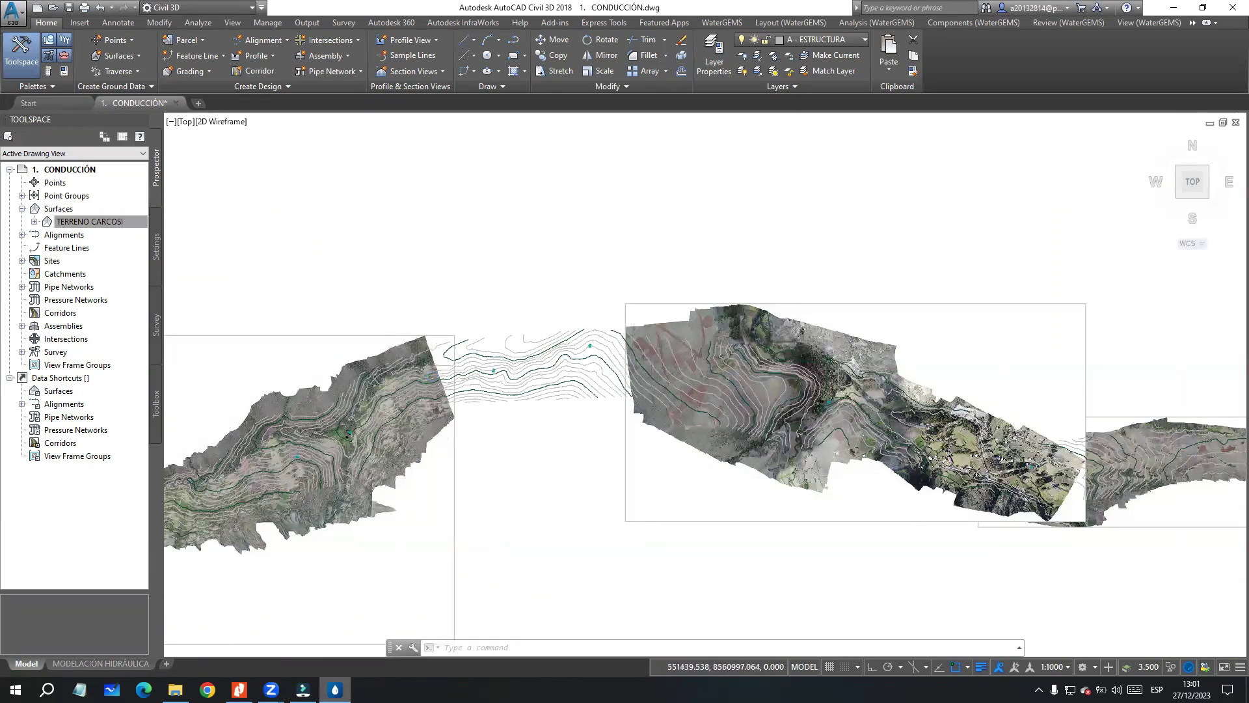
scroll(433, 376, "up", 2)
scroll(701, 331, "up", 2)
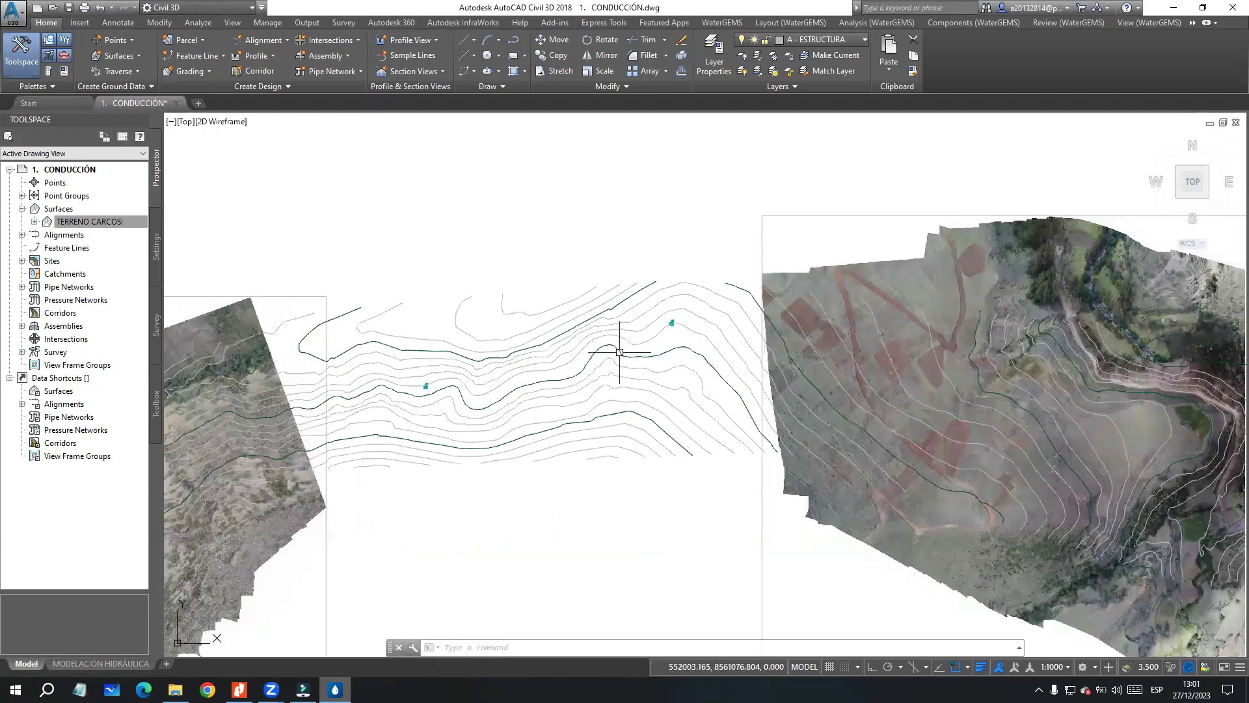
middle_click_drag(417, 403, 552, 375)
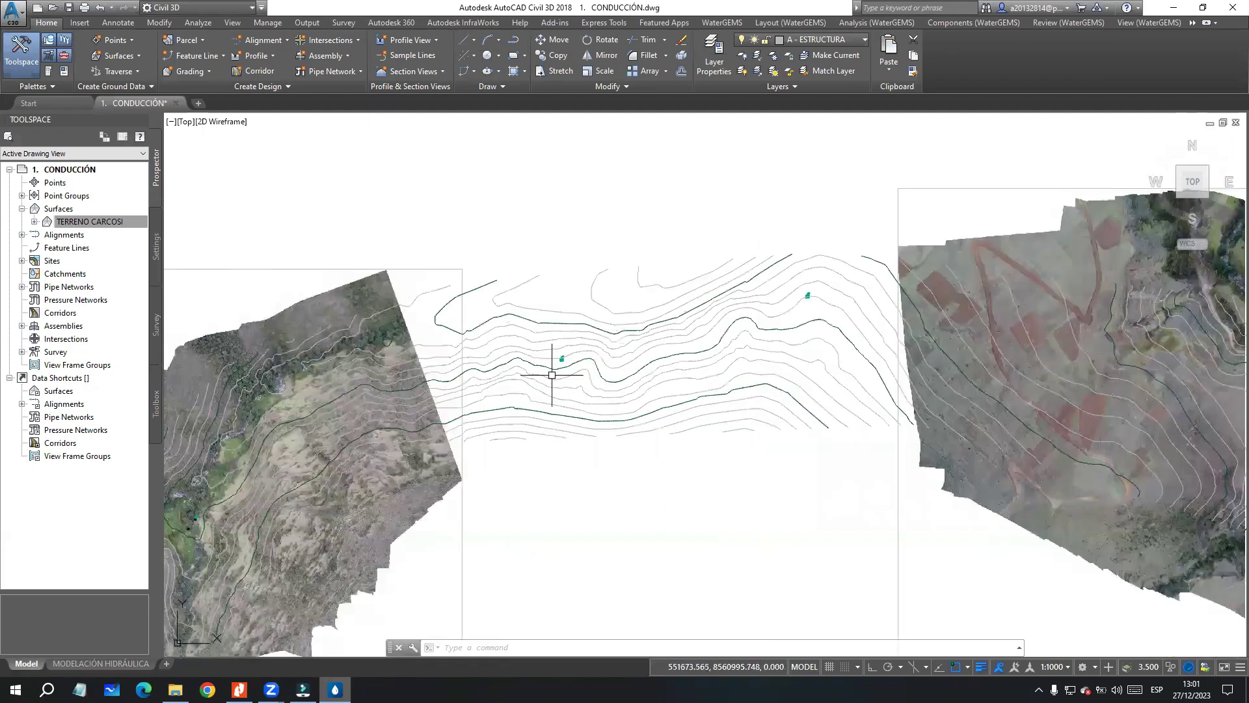
scroll(566, 416, "down", 4)
scroll(711, 382, "down", 3)
middle_click_drag(711, 382, 707, 425)
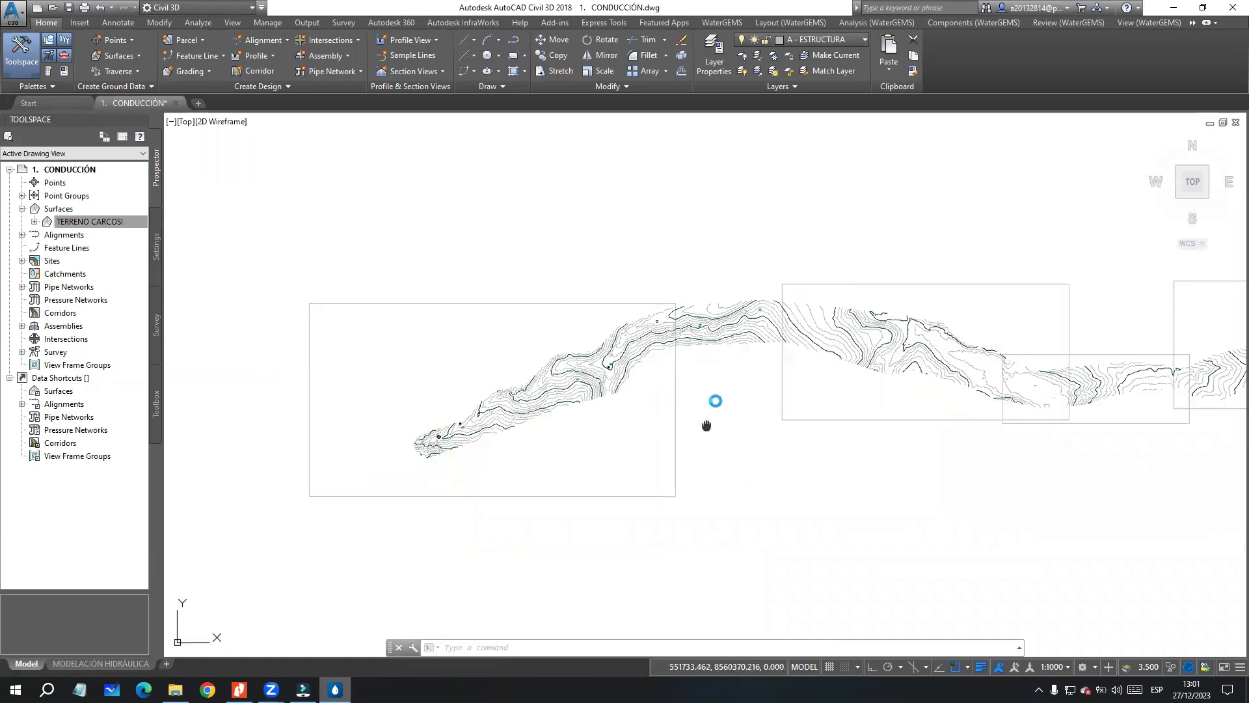
Step: Review the orthophotos and contours along the whole conduction route, from the western stream valley to the houses and roads of MARAI
scroll(706, 425, "down", 4)
scroll(774, 390, "up", 4)
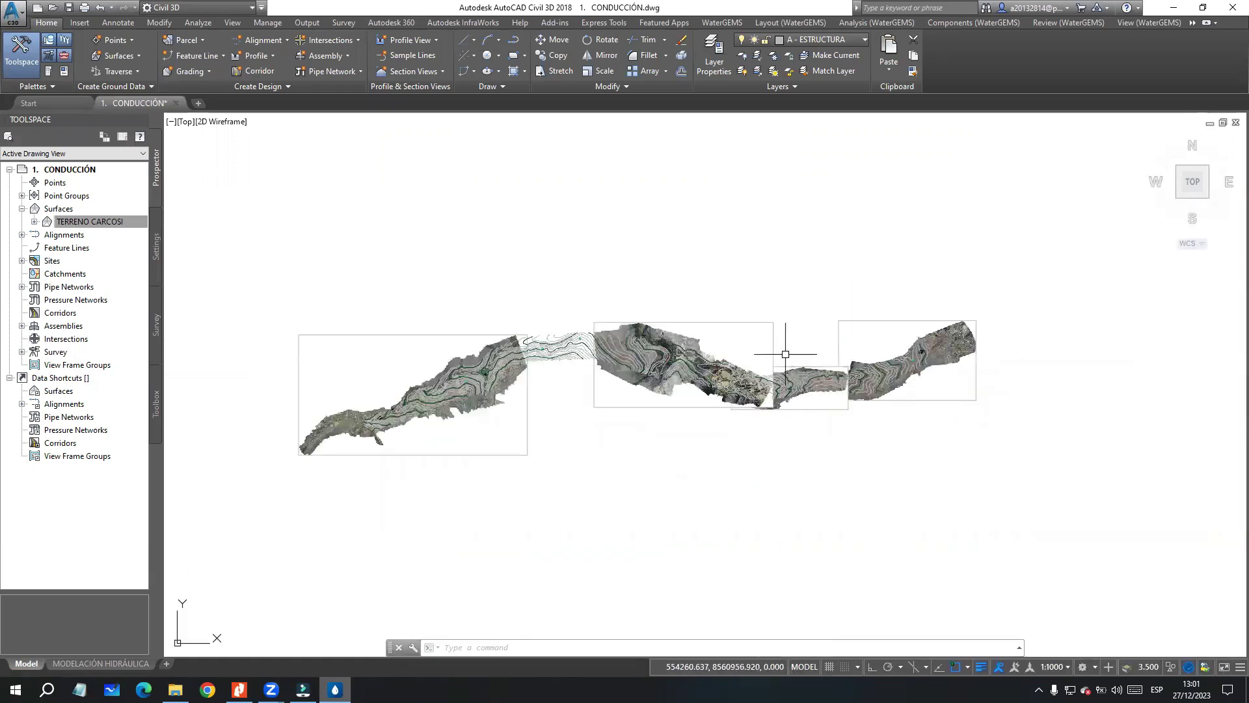
scroll(660, 365, "up", 5)
mouse_move(659, 365)
middle_mouse_down()
mouse_move(628, 327)
mouse_move(510, 305)
middle_mouse_up()
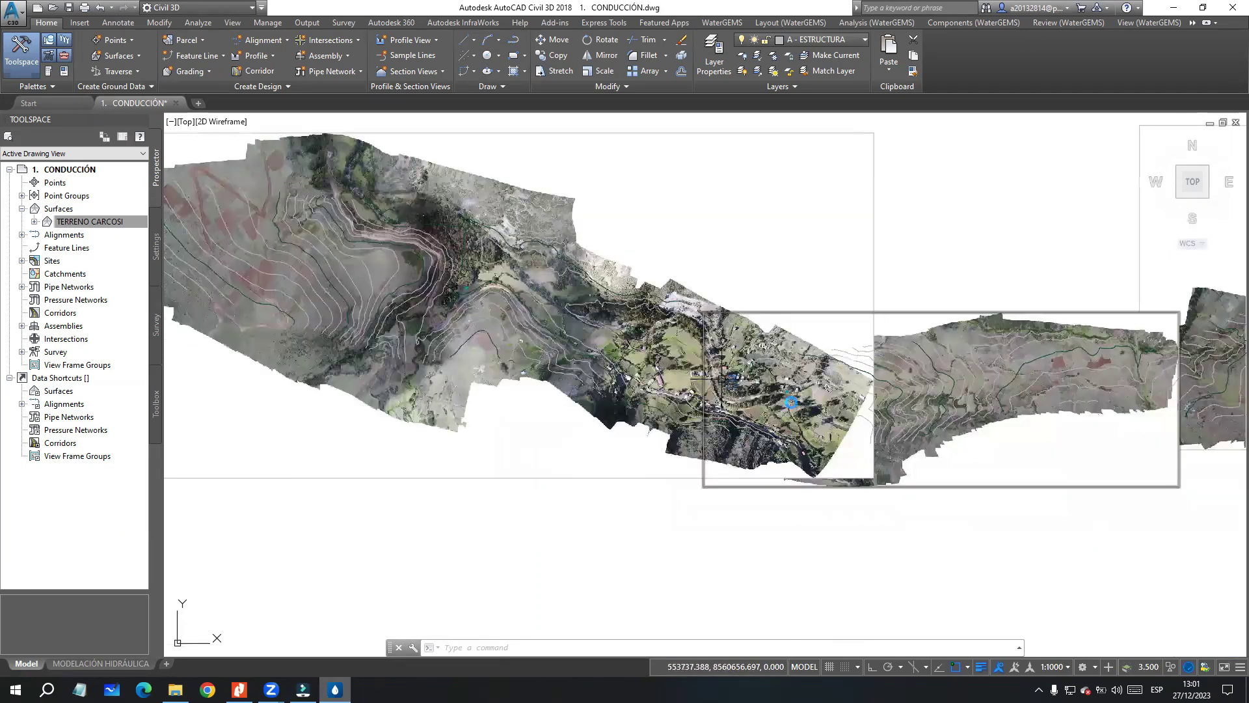
scroll(720, 378, "down", 6)
scroll(390, 429, "up", 4)
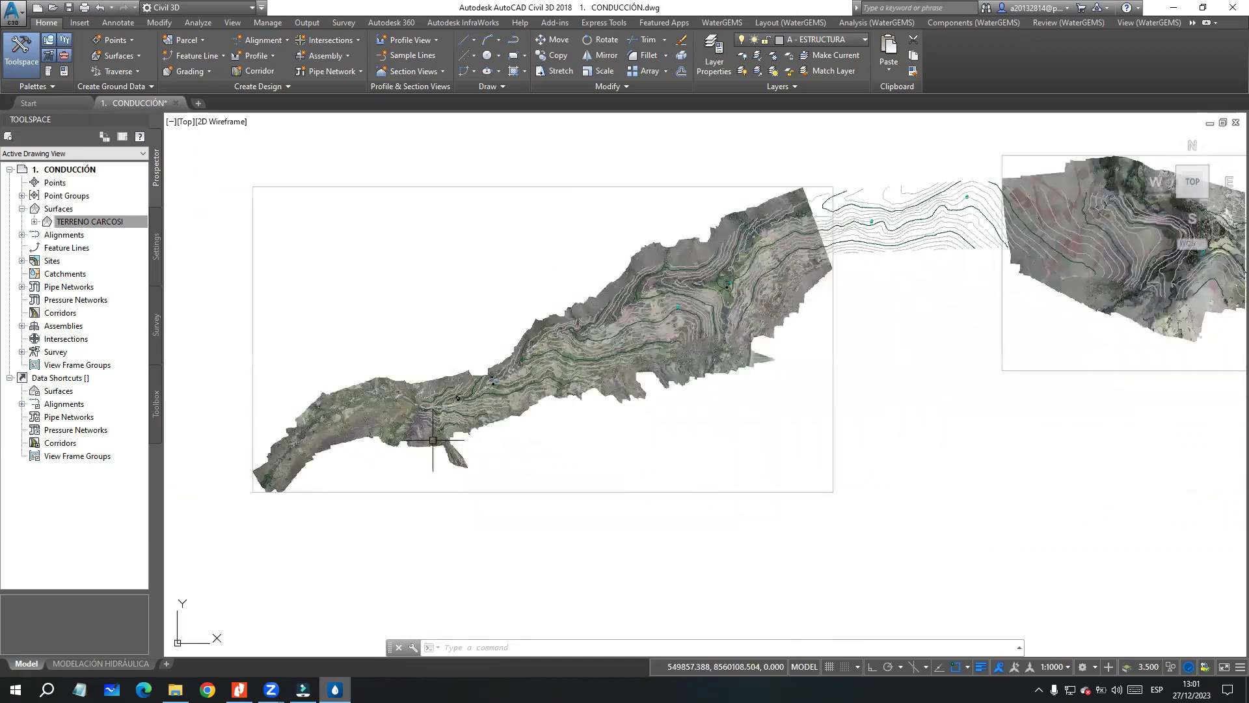
scroll(345, 416, "up", 4)
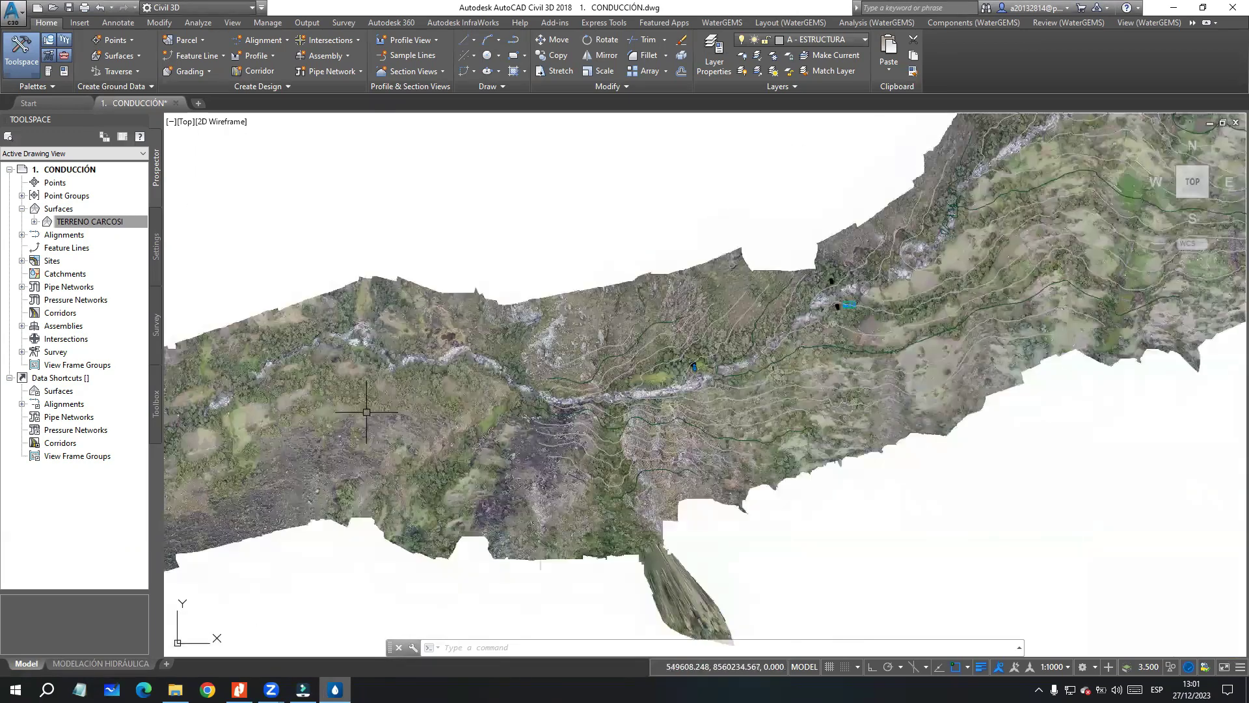
scroll(704, 412, "down", 5)
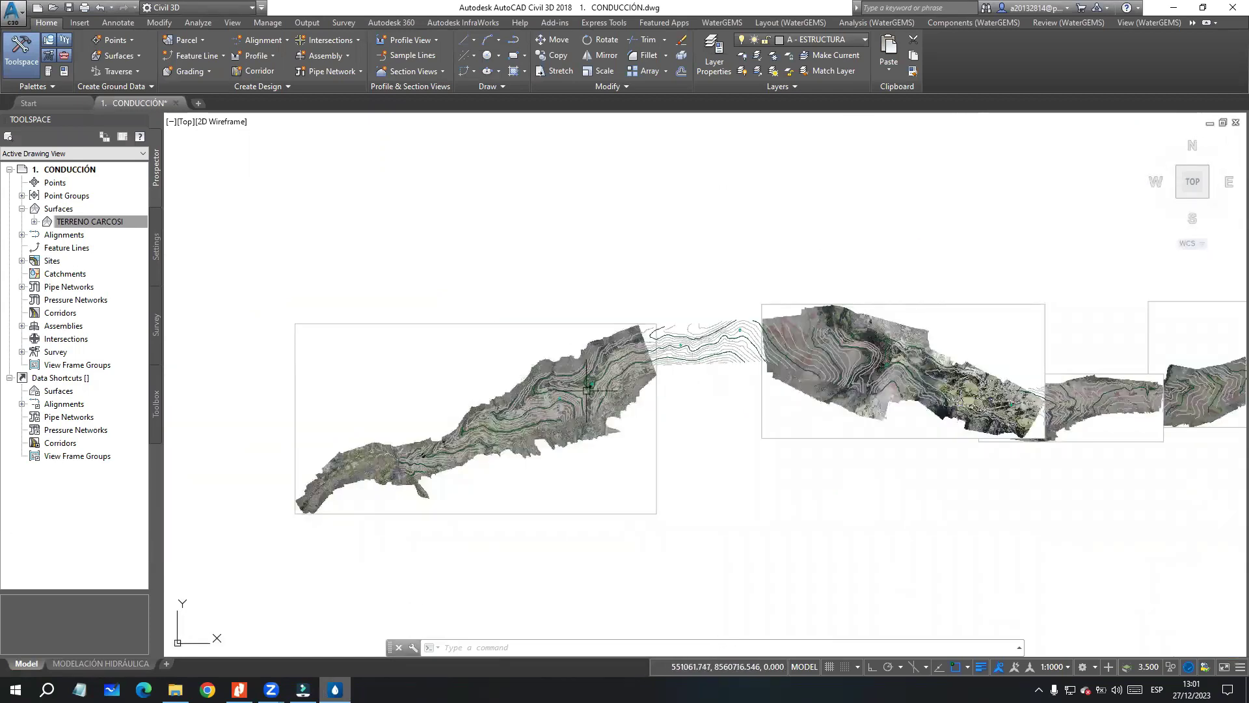
scroll(584, 390, "up", 2)
scroll(584, 390, "up", 5)
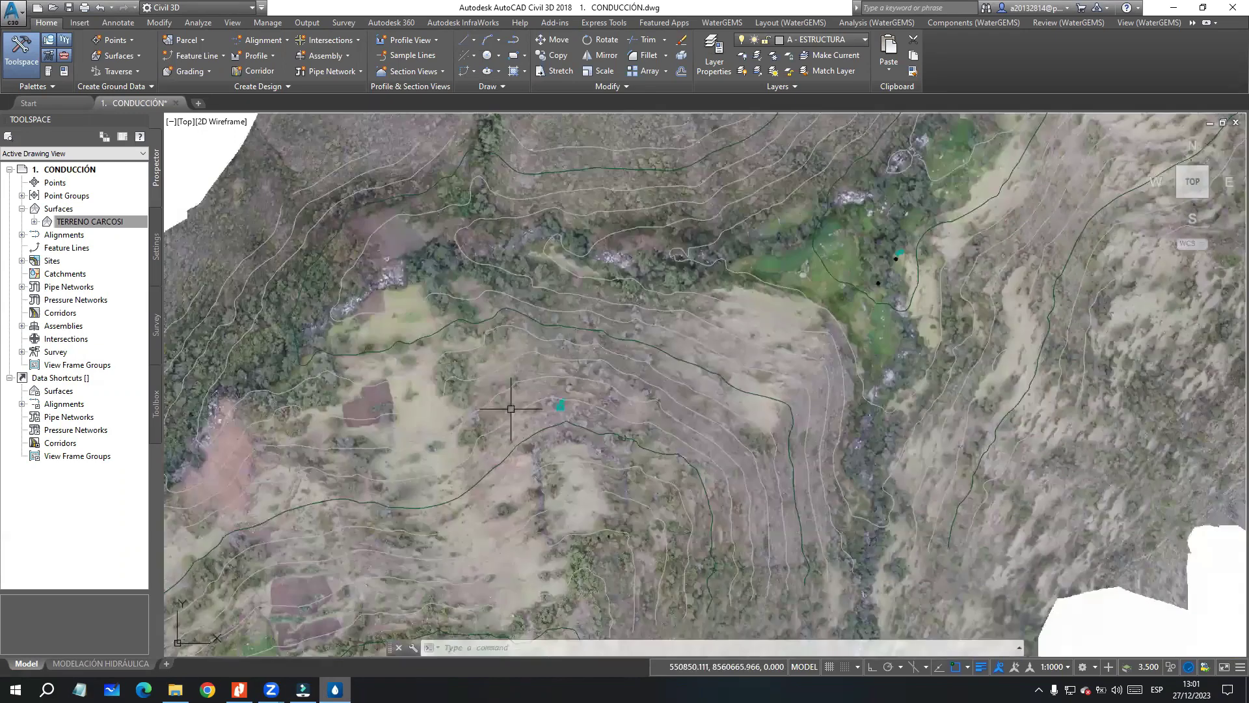
scroll(510, 408, "down", 5)
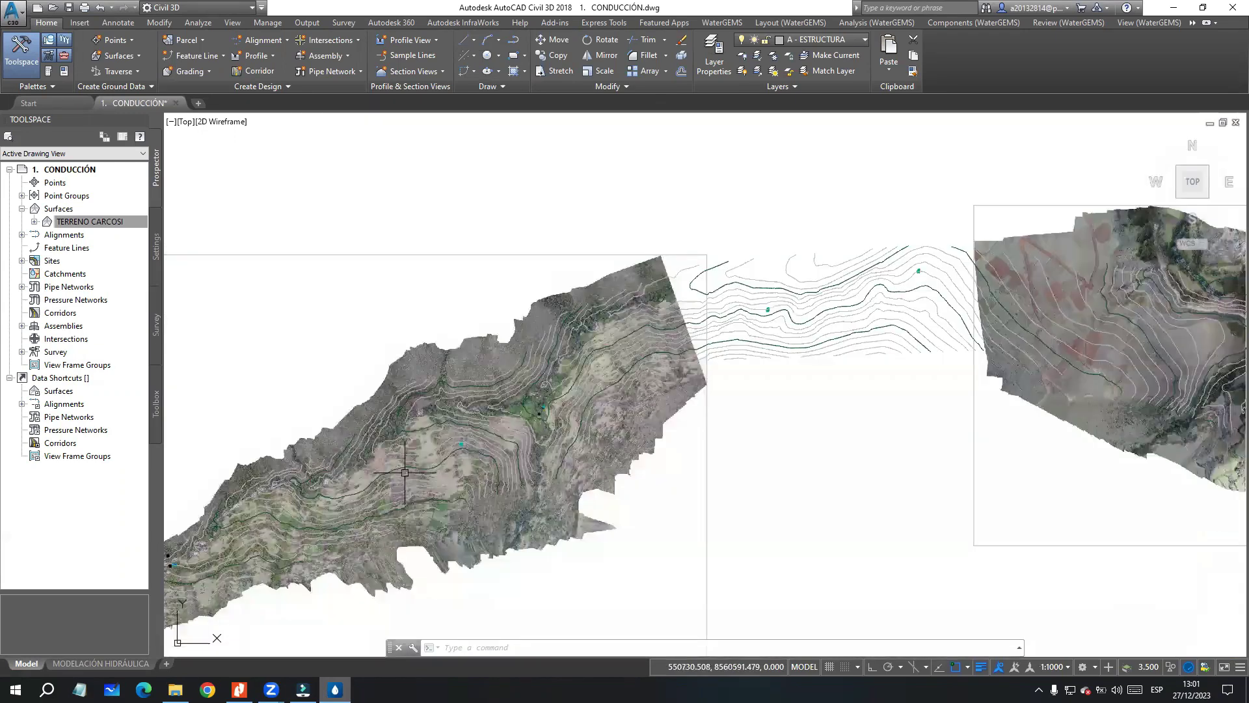
scroll(705, 340, "up", 4)
scroll(619, 296, "down", 4)
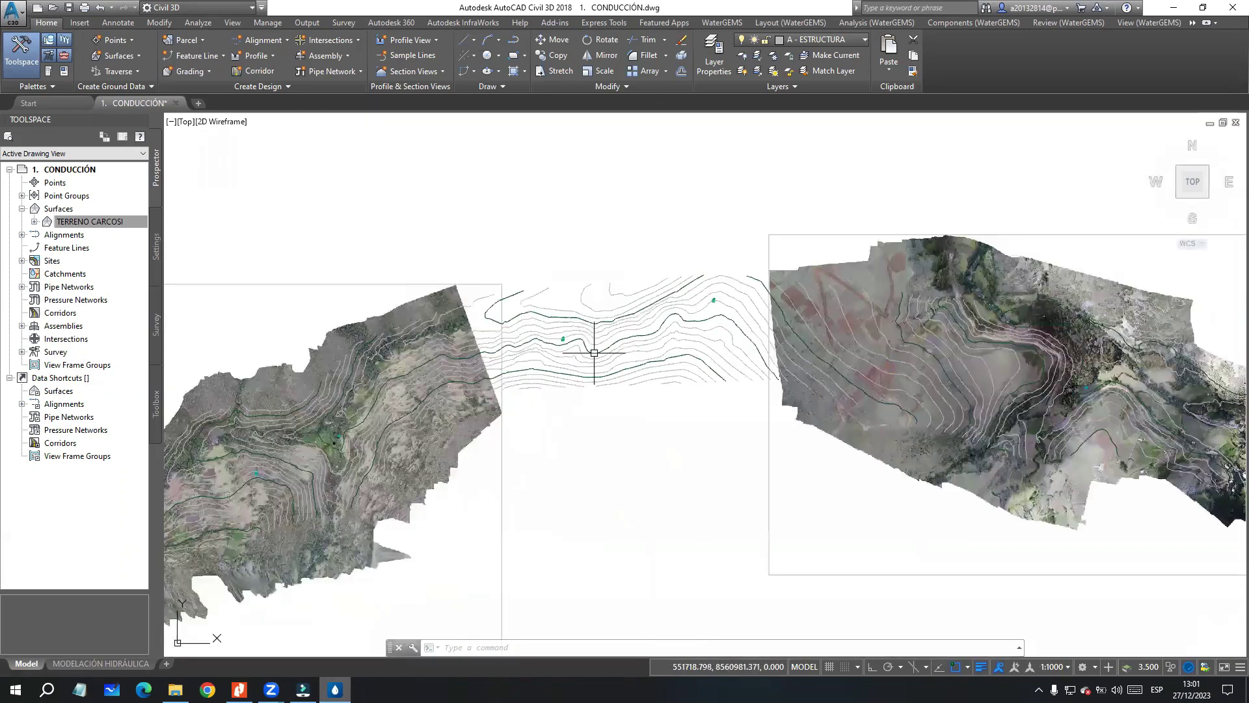
scroll(718, 317, "up", 1)
scroll(718, 317, "down", 2)
scroll(722, 339, "up", 2)
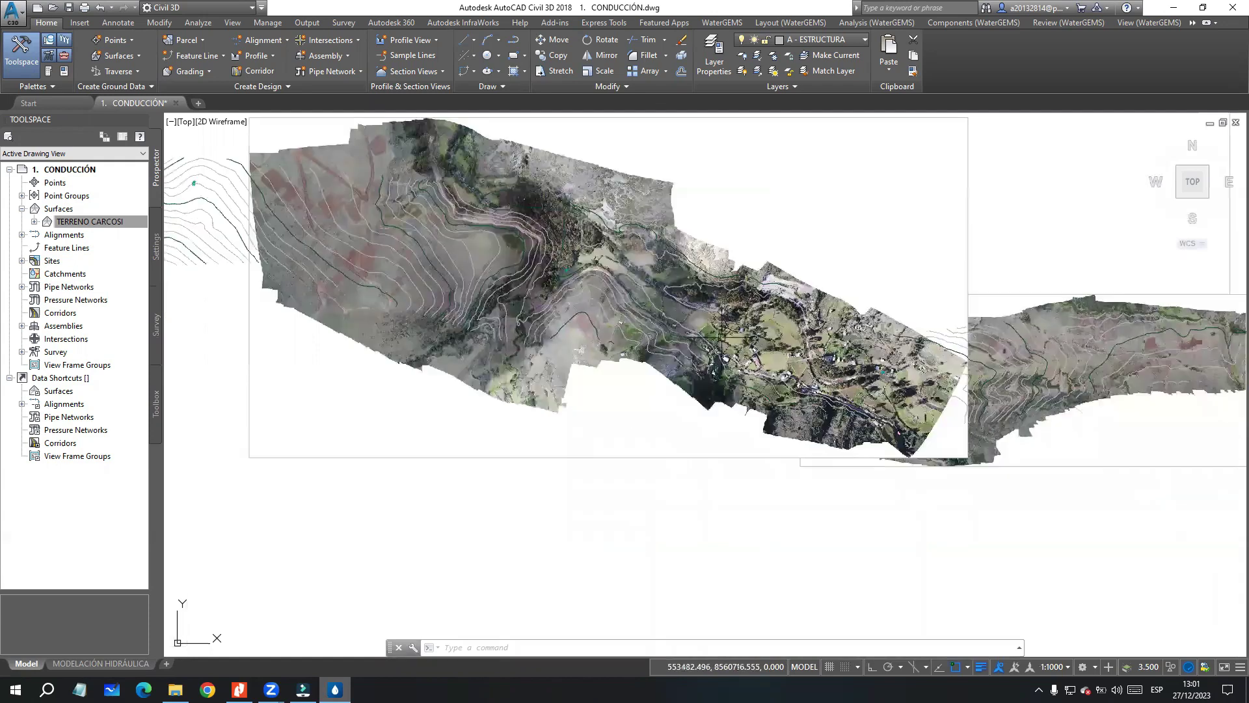
scroll(779, 339, "up", 4)
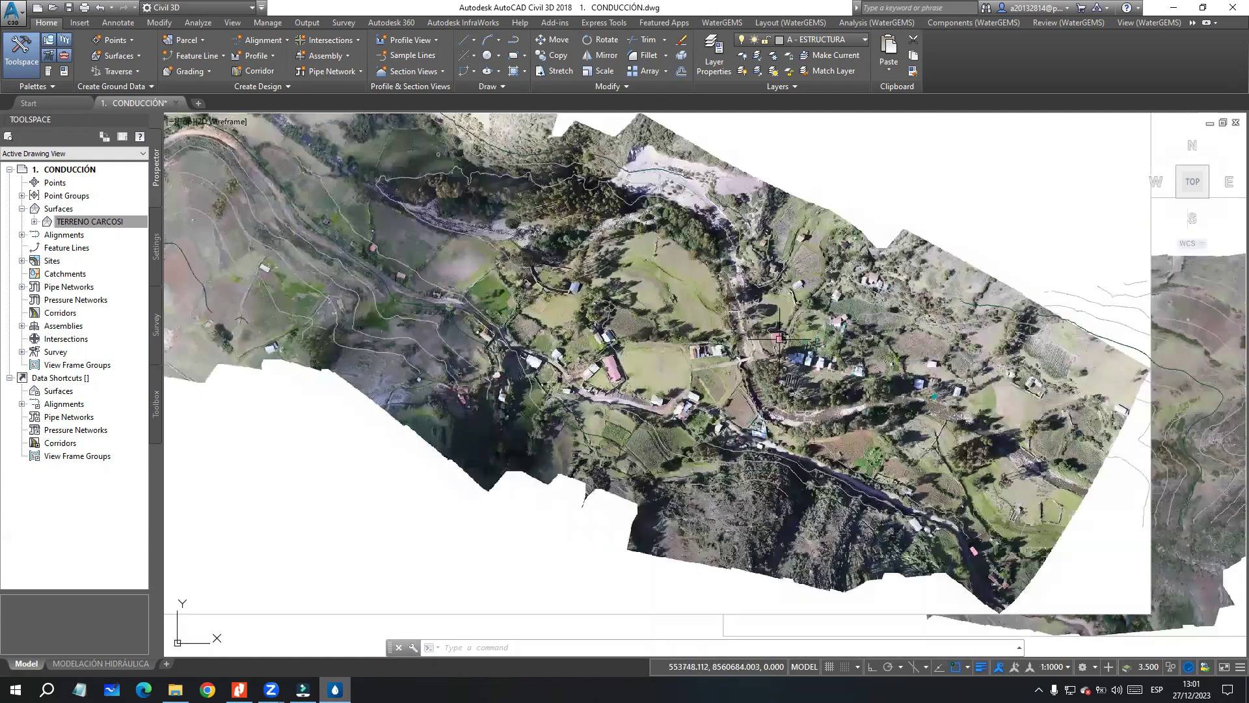
Step: Examine the marked structure points against the orthophotos and contours, from the MARAI area back to the western stream valley
scroll(778, 338, "down", 4)
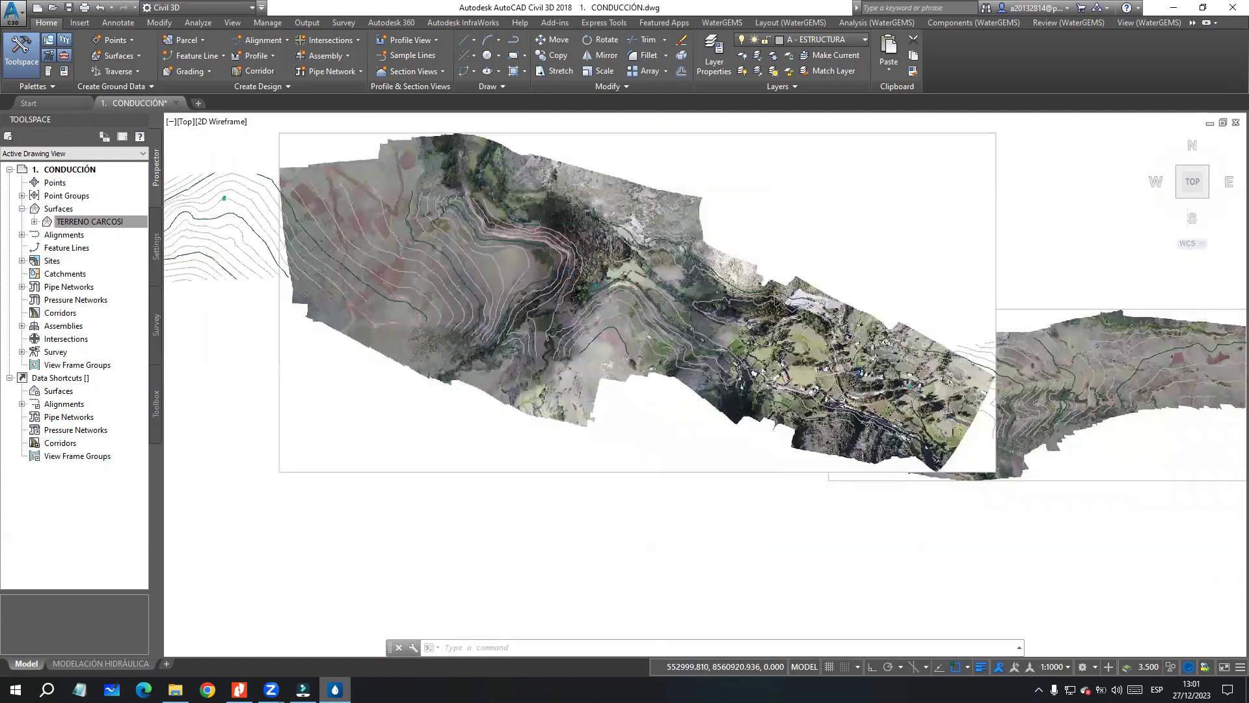
scroll(546, 369, "up", 4)
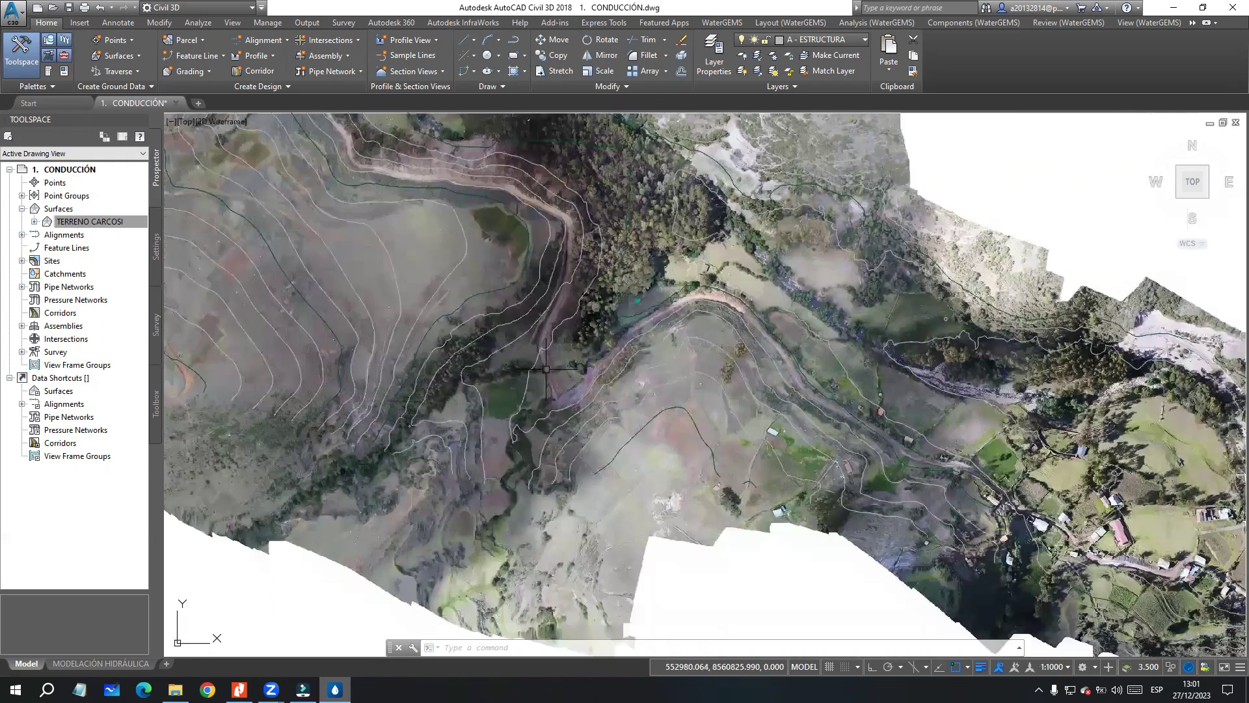
scroll(539, 344, "down", 1)
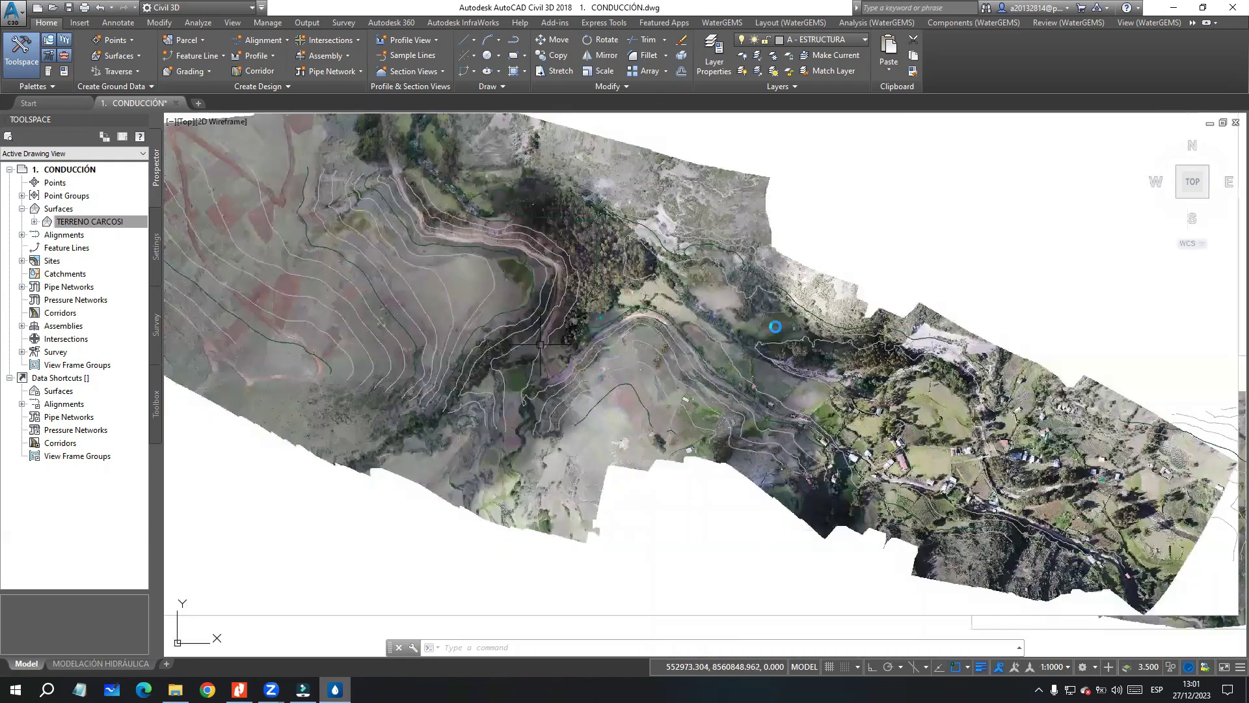
scroll(774, 328, "down", 2)
scroll(537, 408, "up", 2)
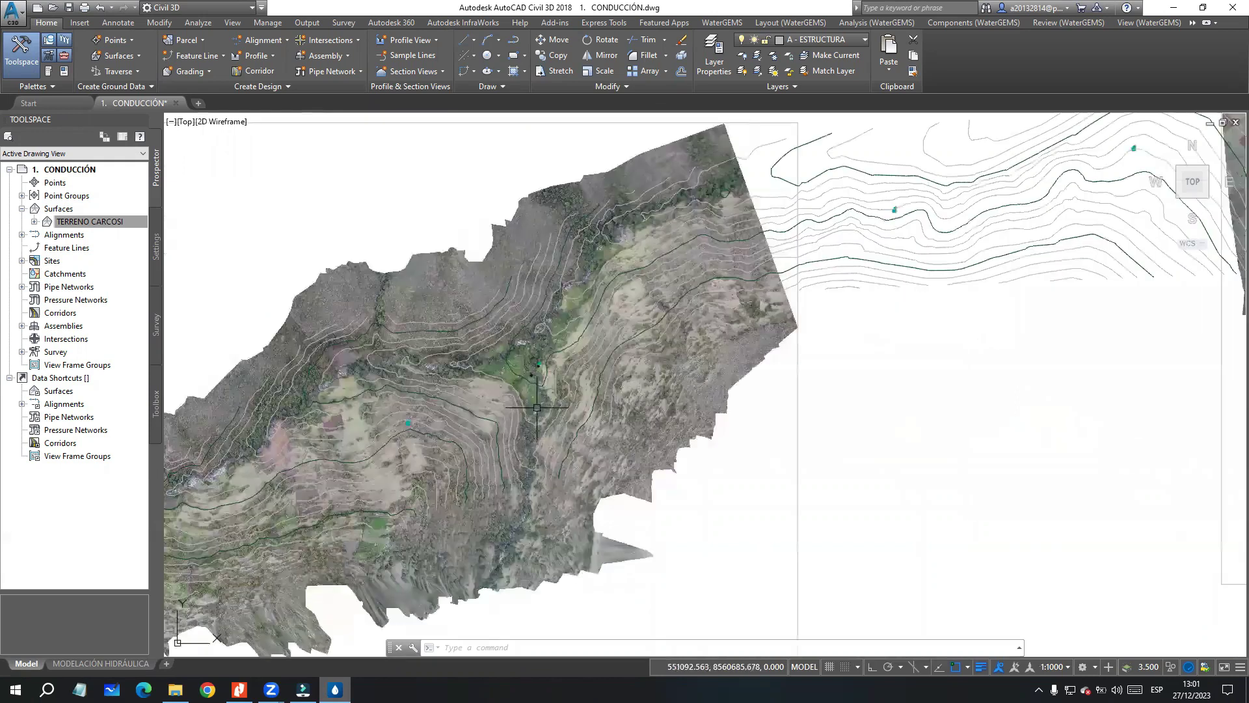
scroll(537, 408, "up", 2)
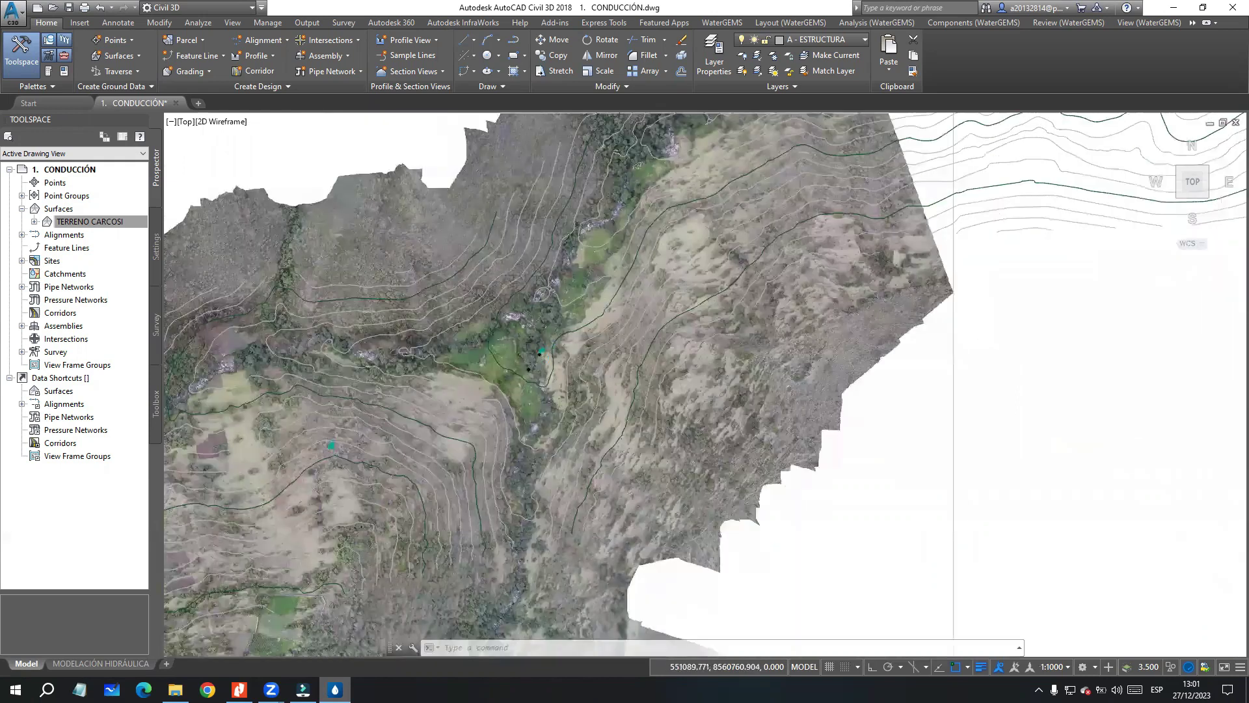
scroll(538, 354, "up", 5)
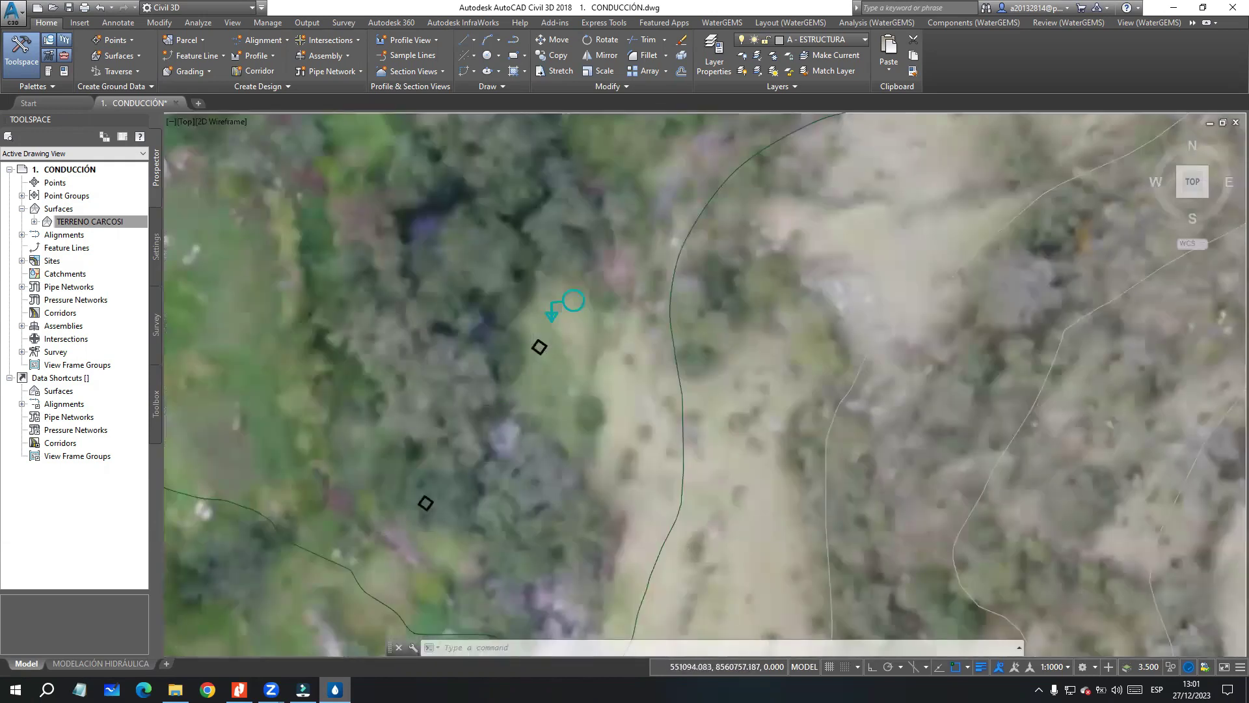
scroll(515, 406, "down", 6)
scroll(573, 369, "up", 2)
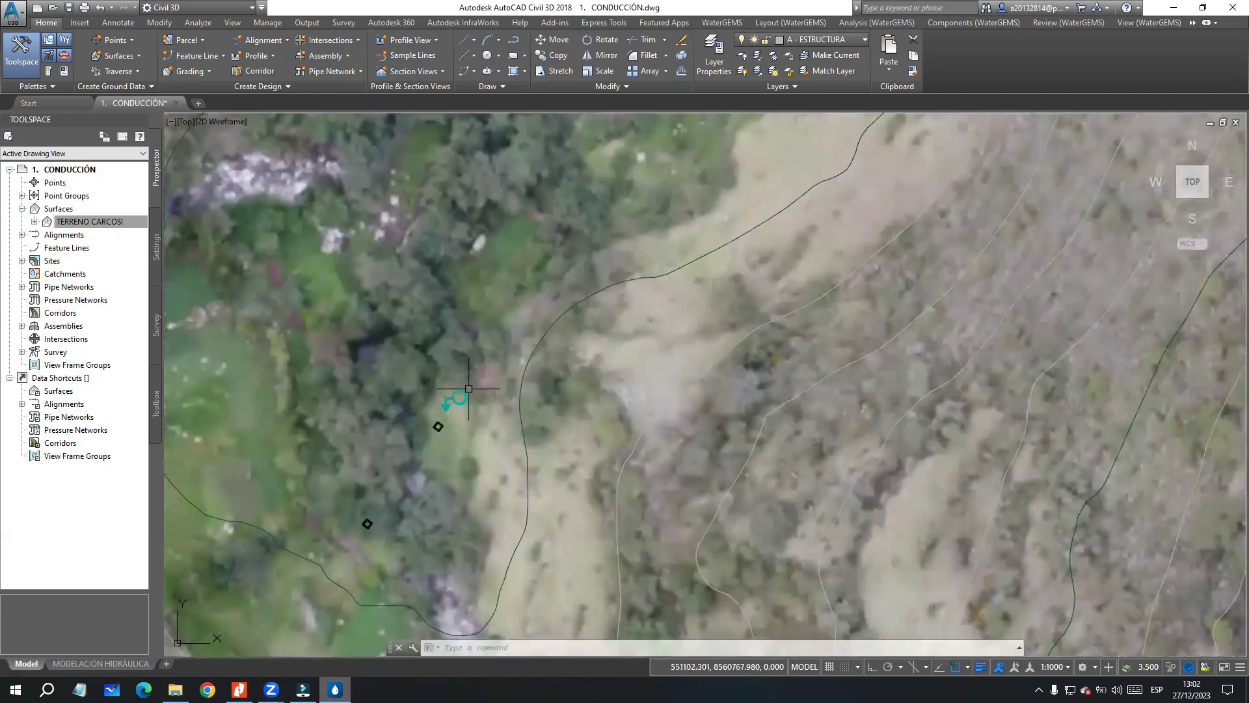
scroll(560, 391, "down", 2)
scroll(510, 445, "down", 5)
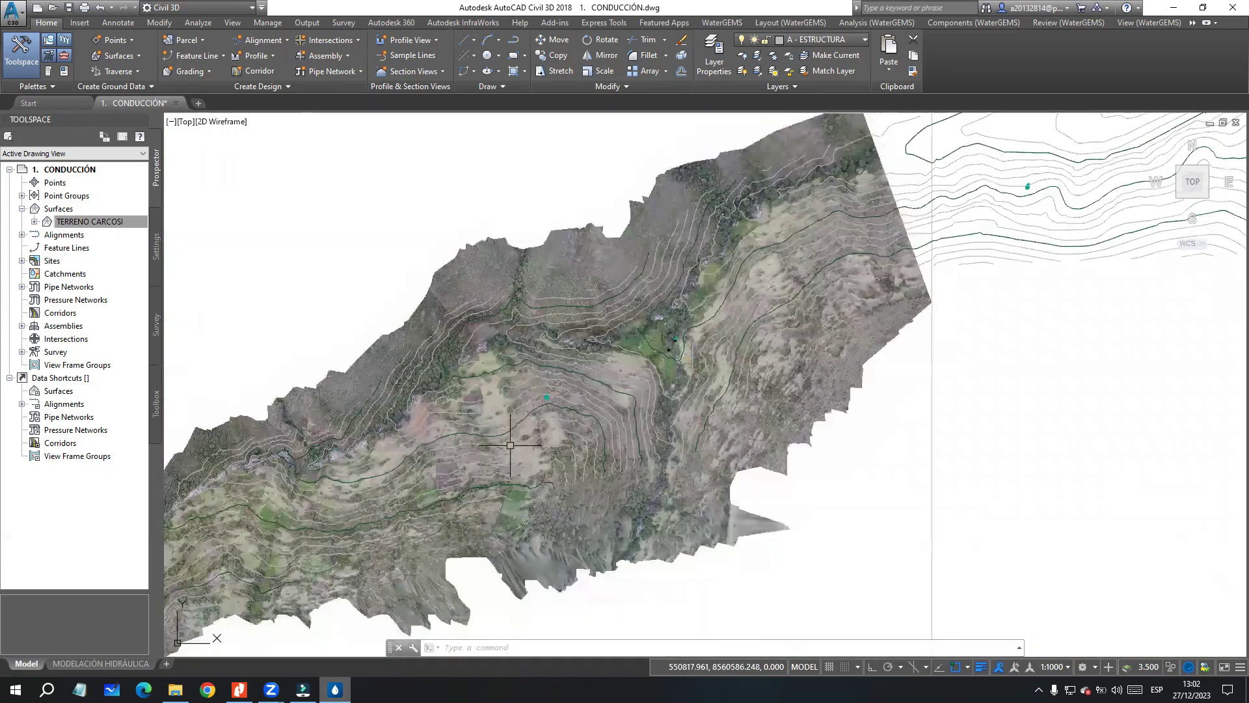
middle_click_drag(314, 519, 591, 392)
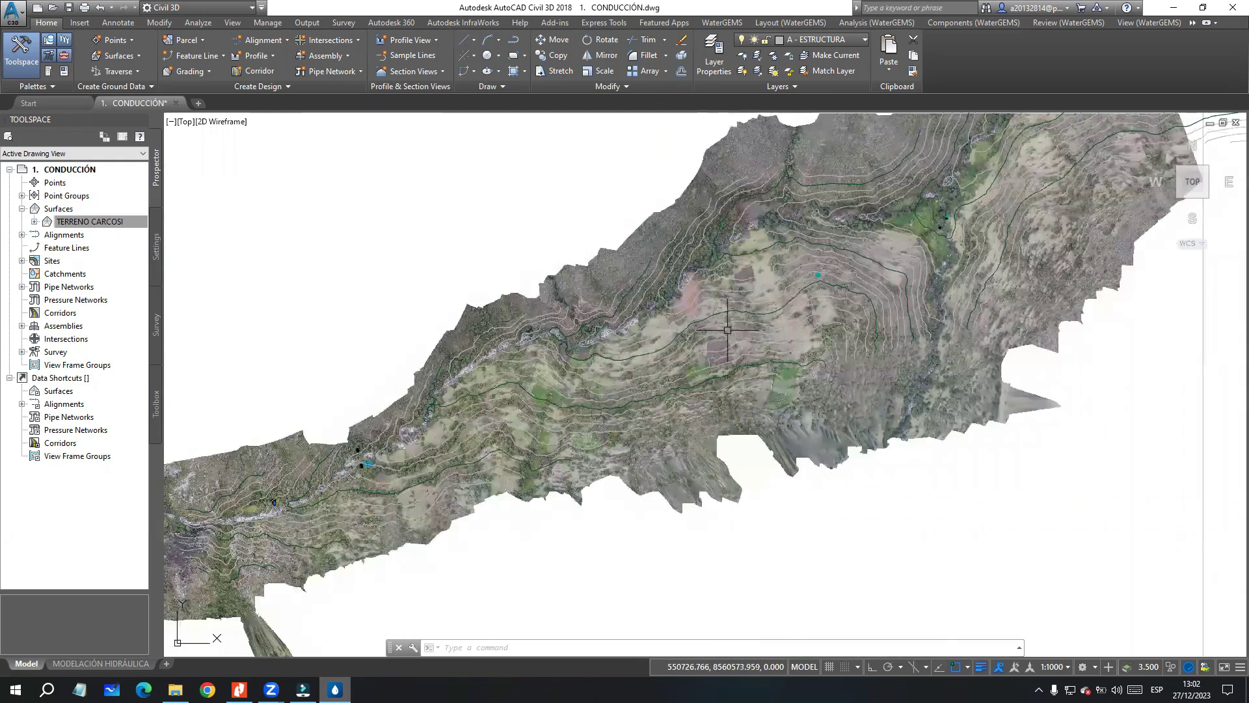
middle_click_drag(423, 461, 576, 383)
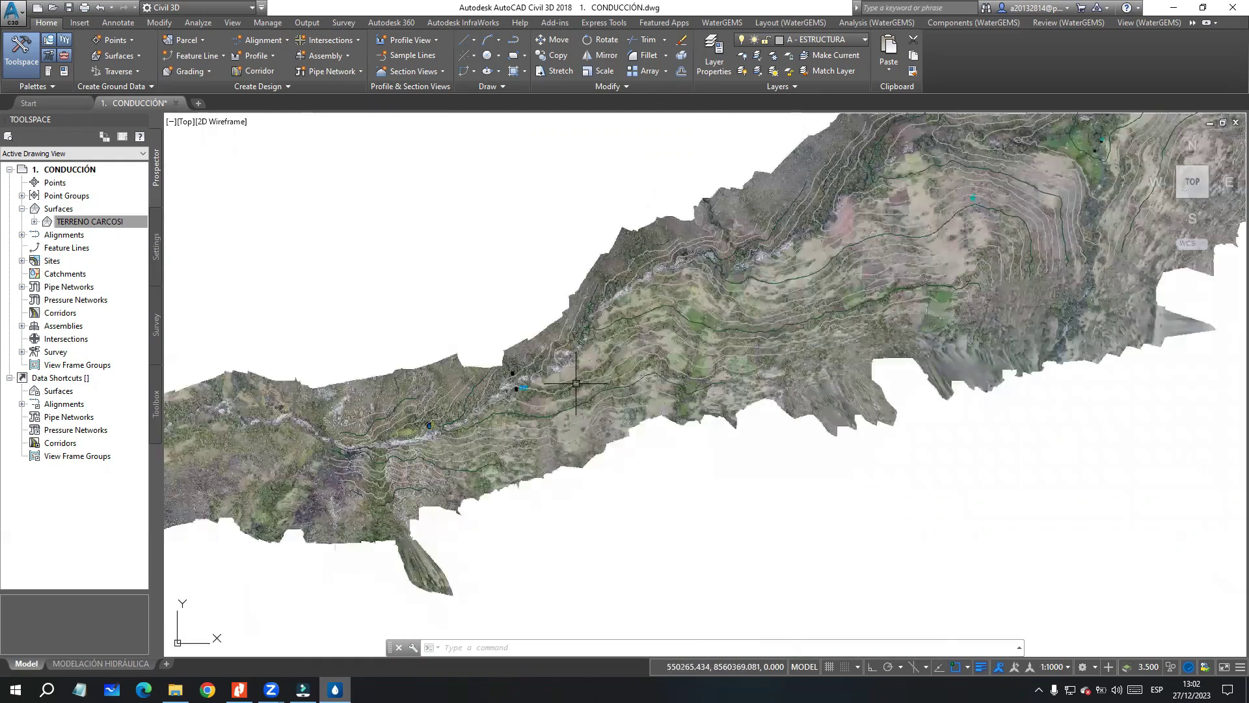
scroll(457, 422, "up", 4)
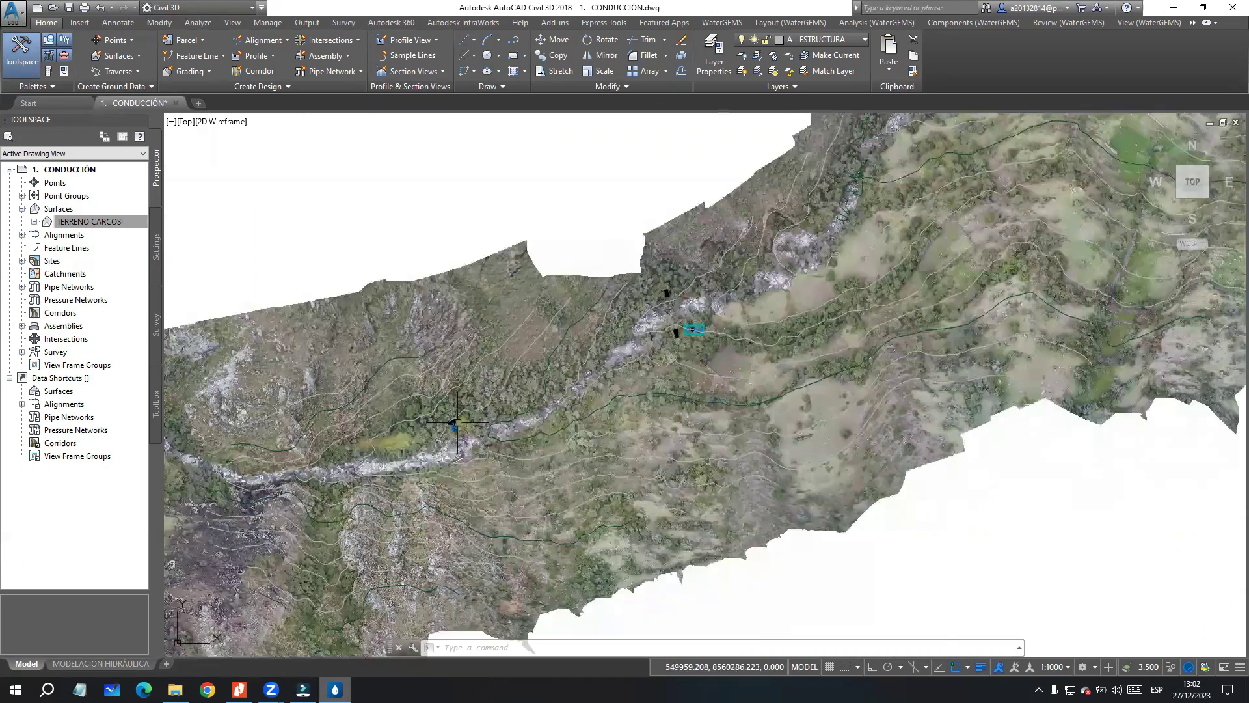
scroll(457, 422, "down", 4)
key("ctrl+z")
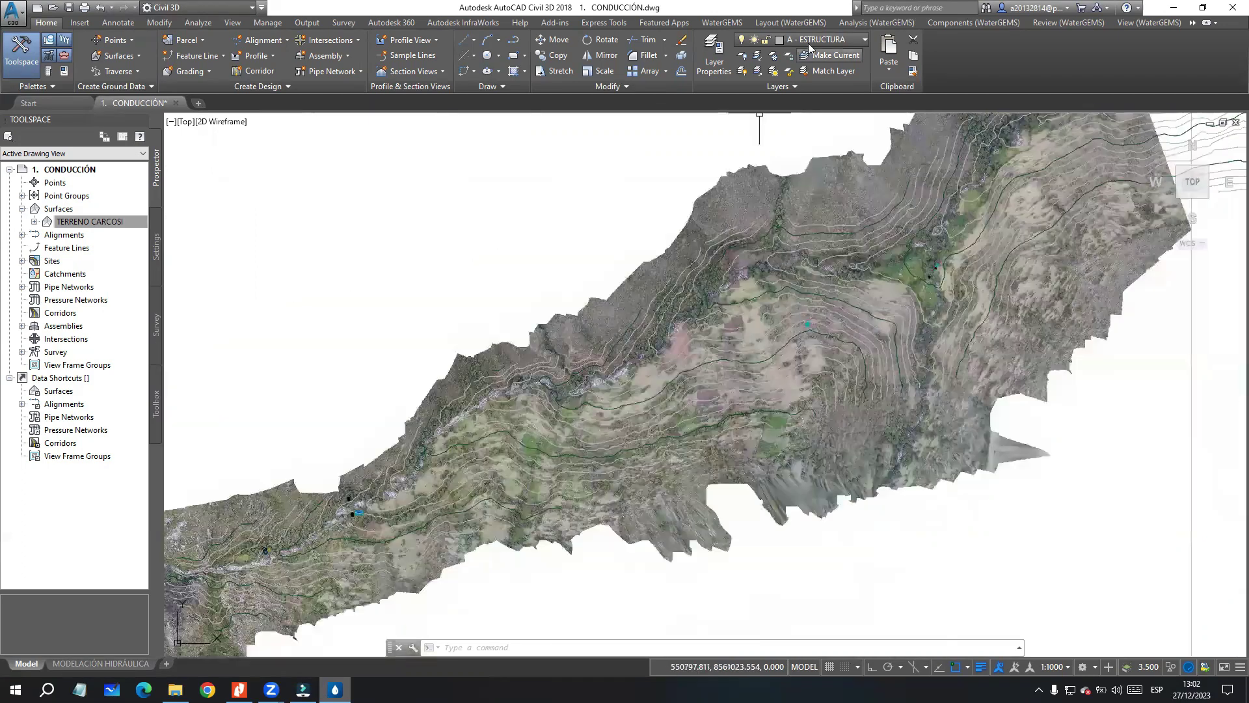
Step: Turn on the A - ACOTA, A - CASAS INAI and A - L19 layers
left_click(821, 40)
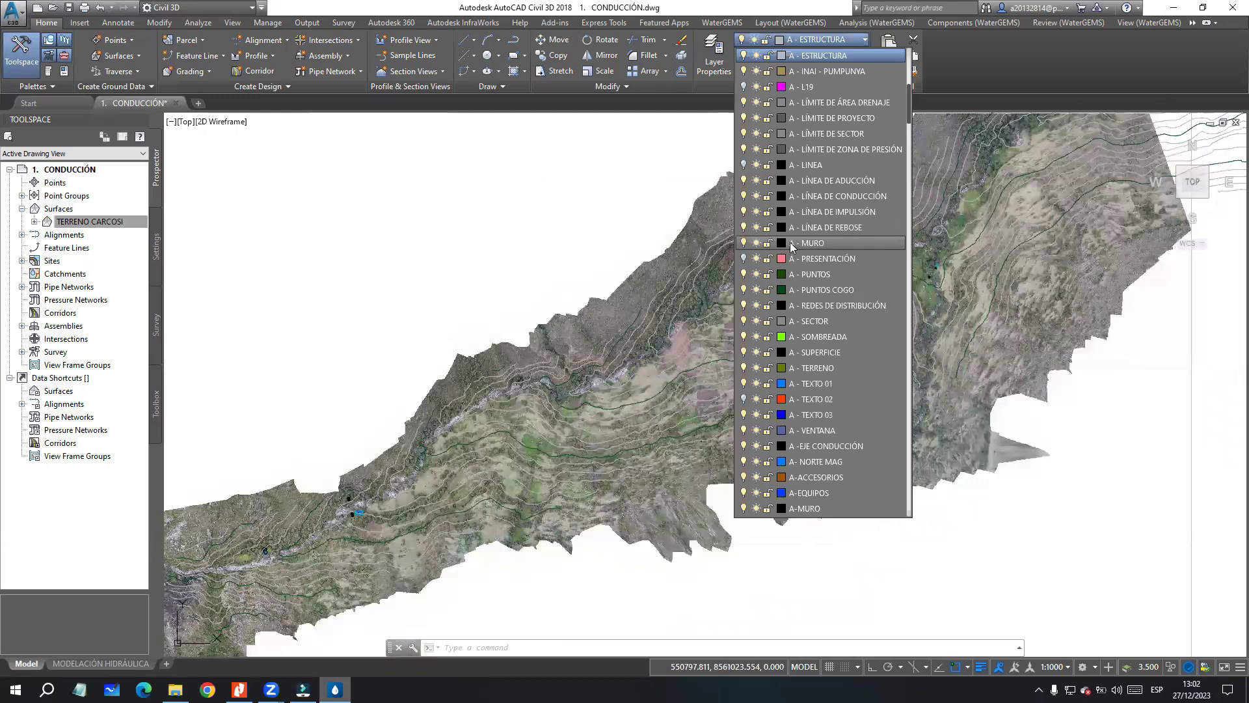
scroll(788, 241, "up", 8)
scroll(756, 196, "up", 1)
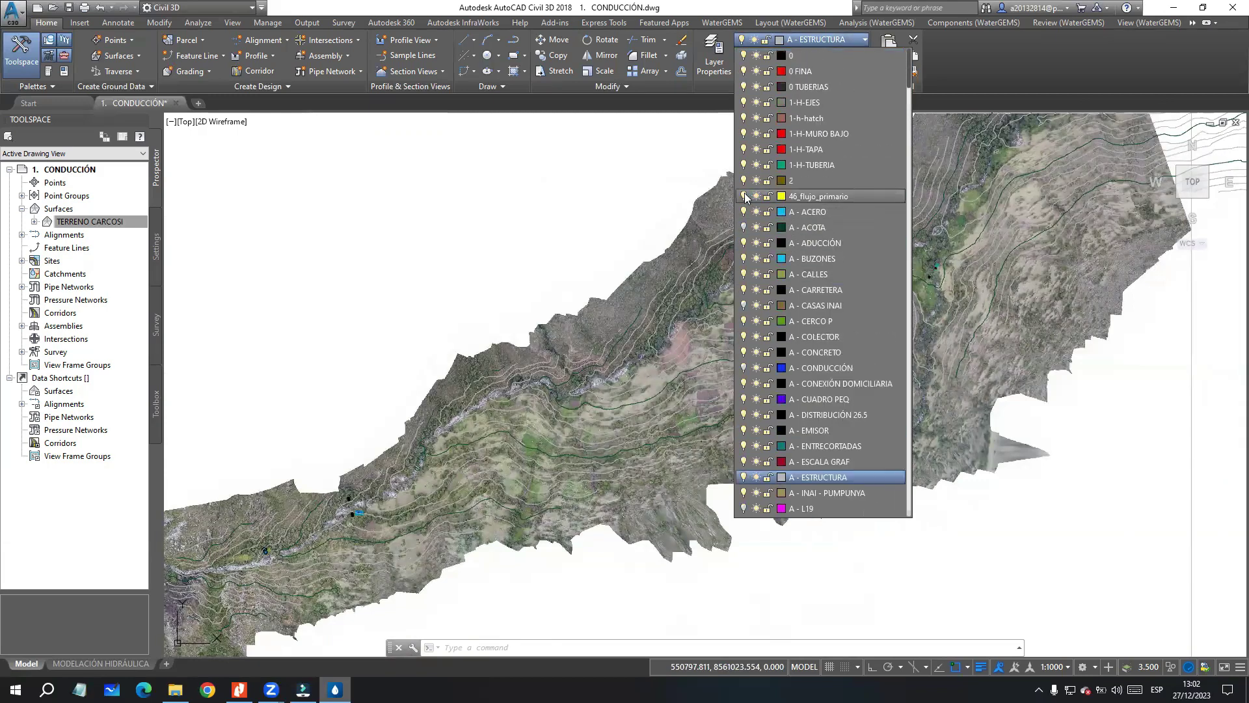
left_click(744, 305)
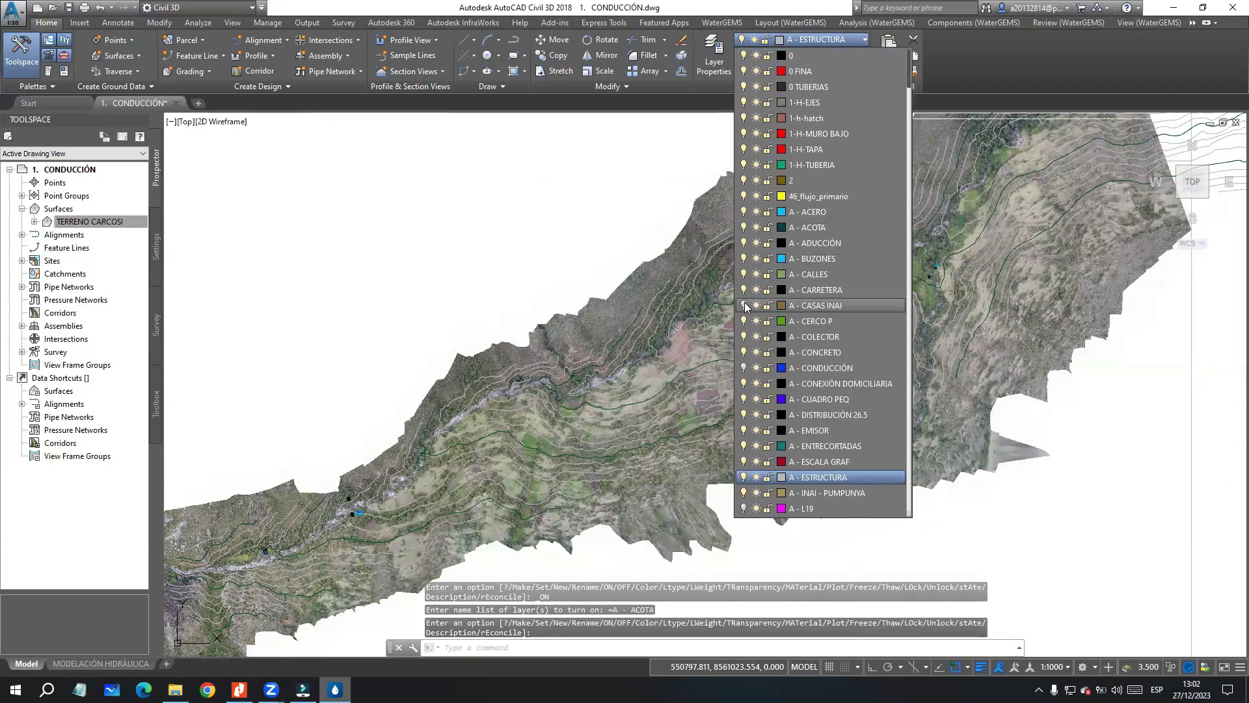
scroll(748, 391, "down", 1)
left_click(744, 462)
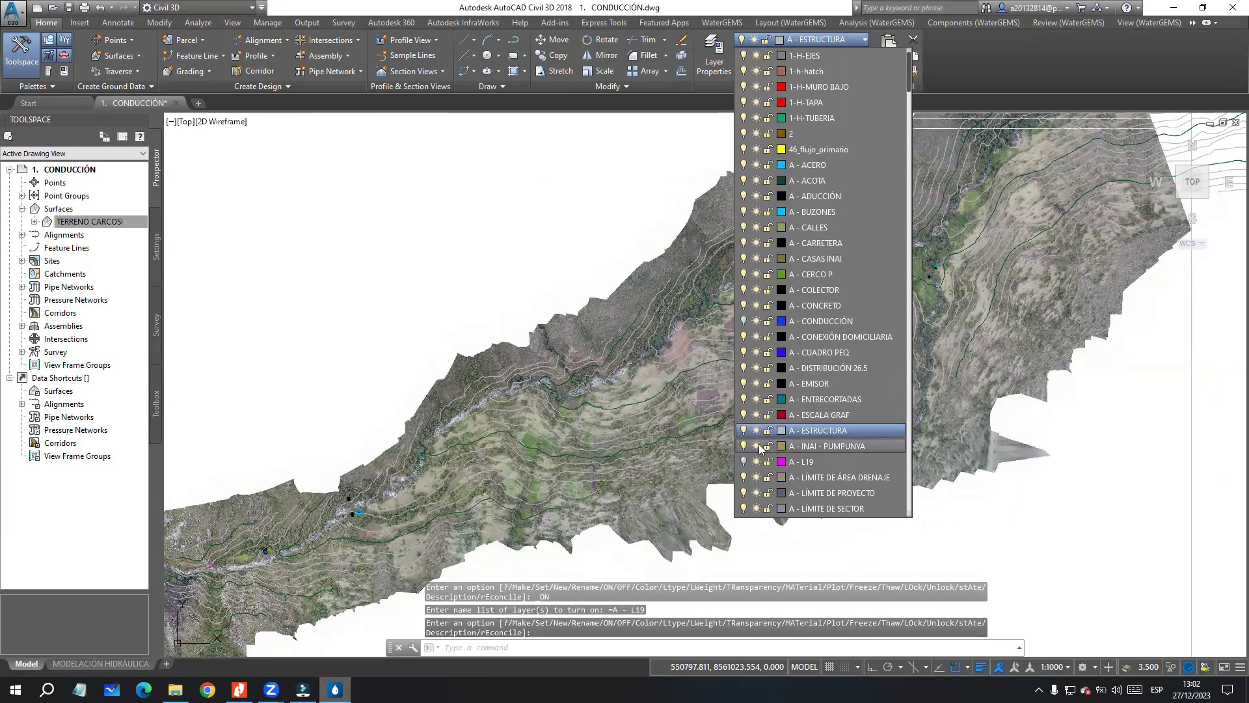
Step: Turn on the A - LINEA and A - TEXTO 02 layers to display the structure labels and leaders
scroll(767, 400, "down", 4)
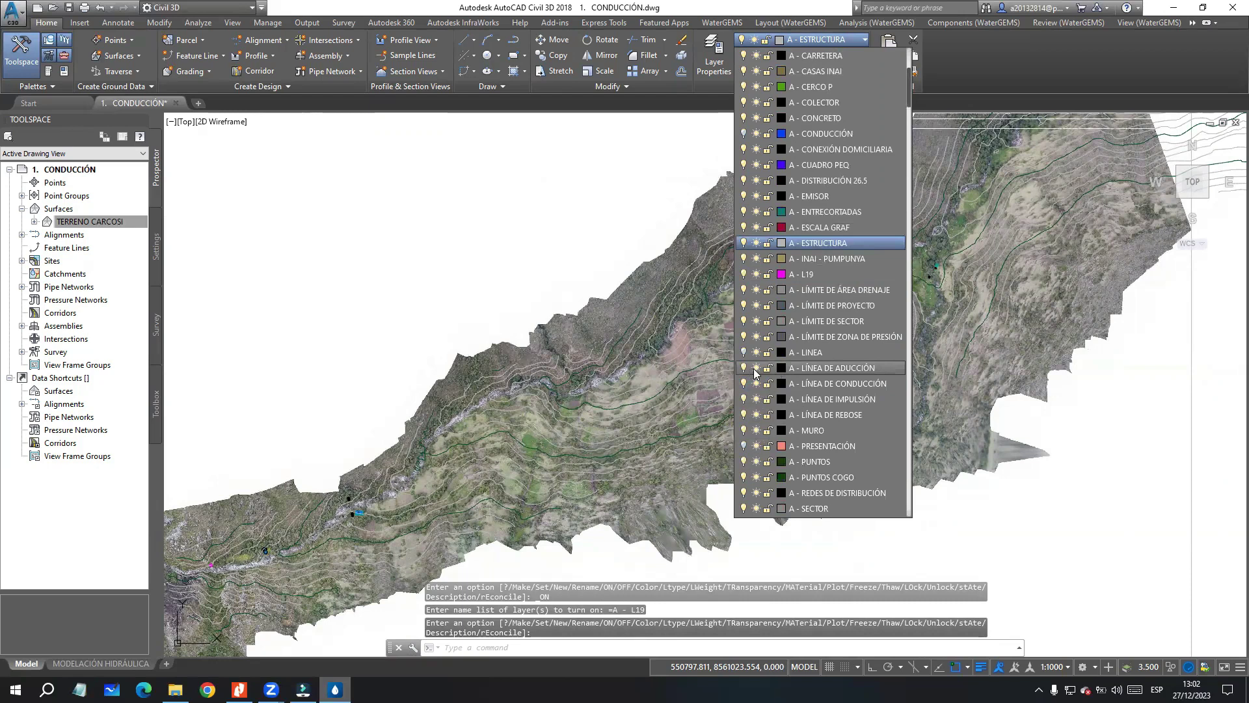
left_click(743, 352)
scroll(772, 382, "down", 3)
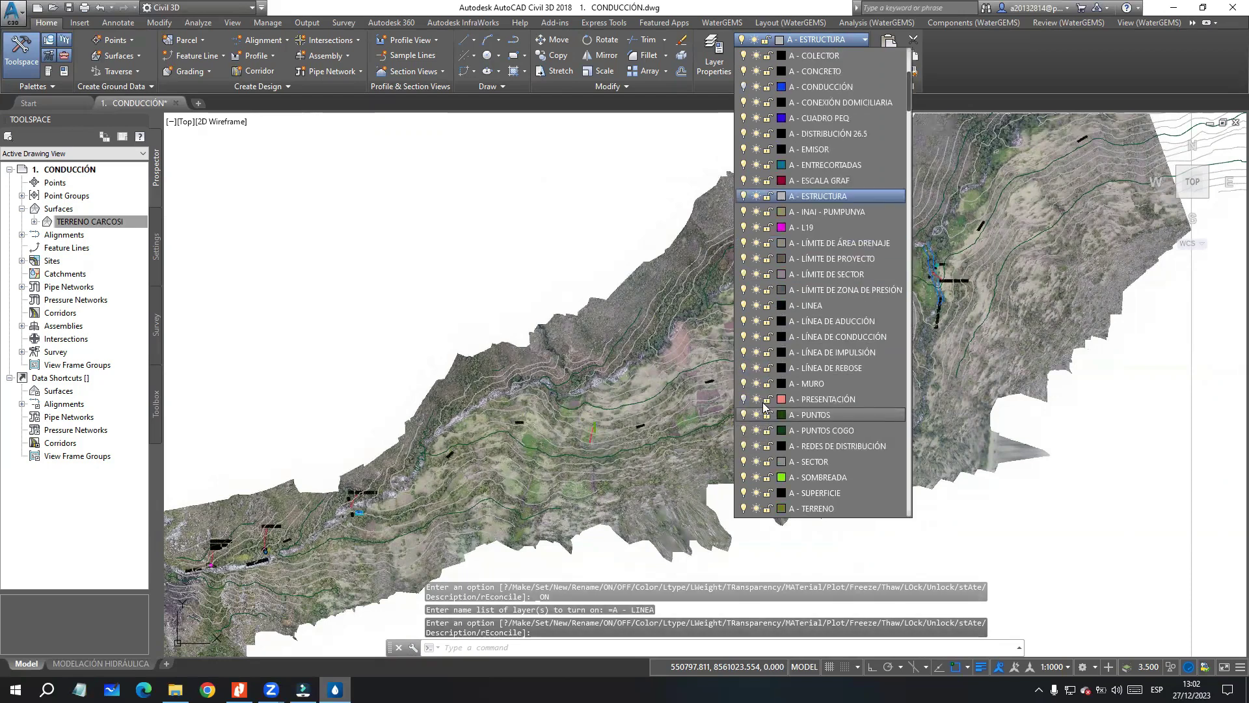
scroll(767, 390, "down", 1)
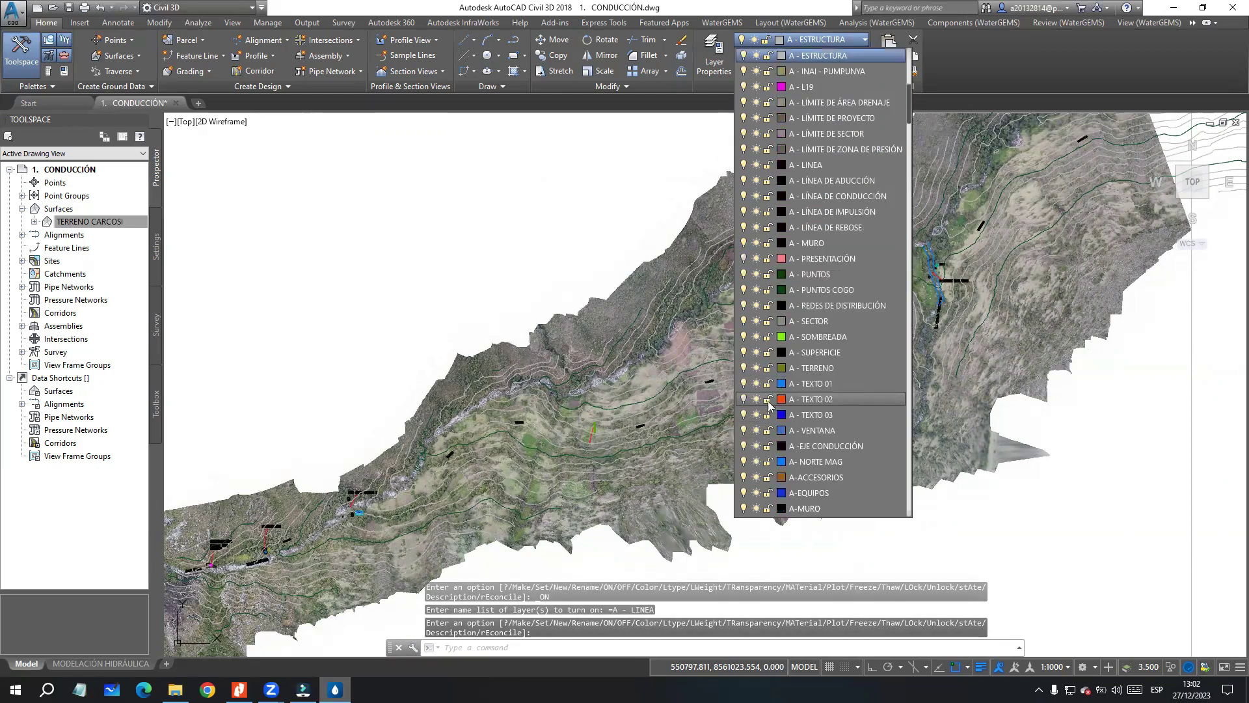
left_click(743, 400)
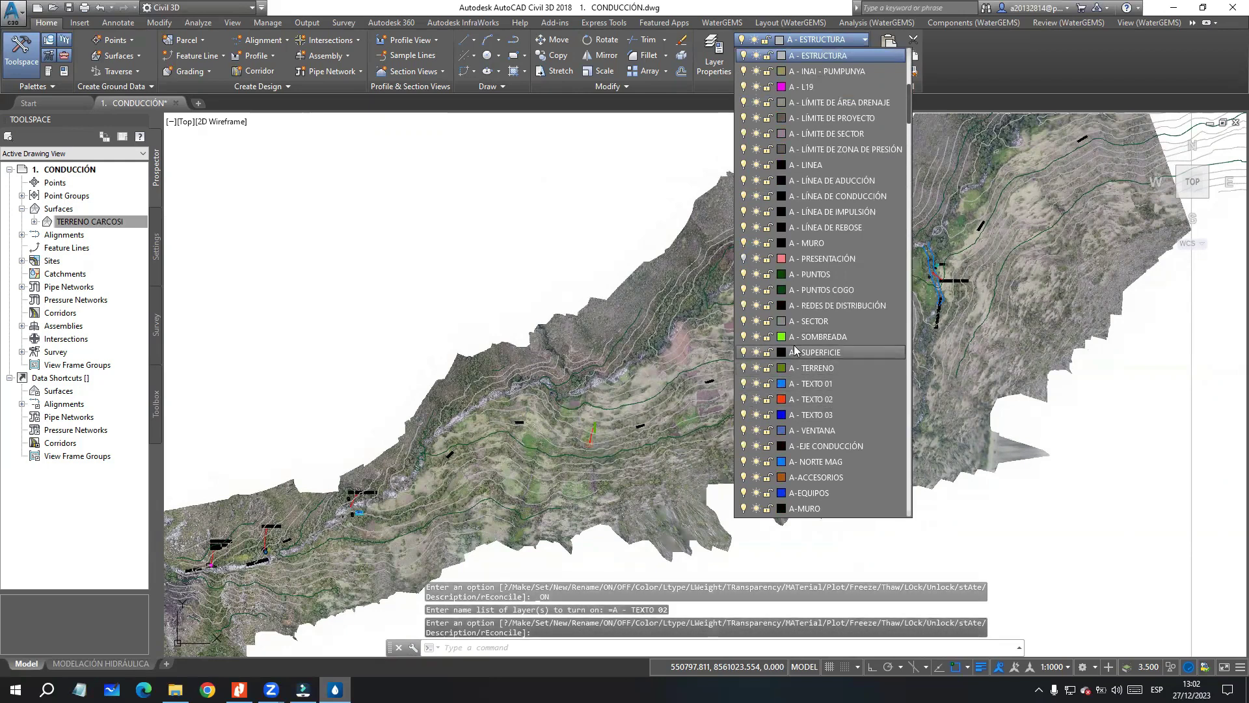
Step: Turn on the A_RAYAS and ACERO layers
scroll(785, 368, "down", 3)
scroll(785, 369, "down", 1)
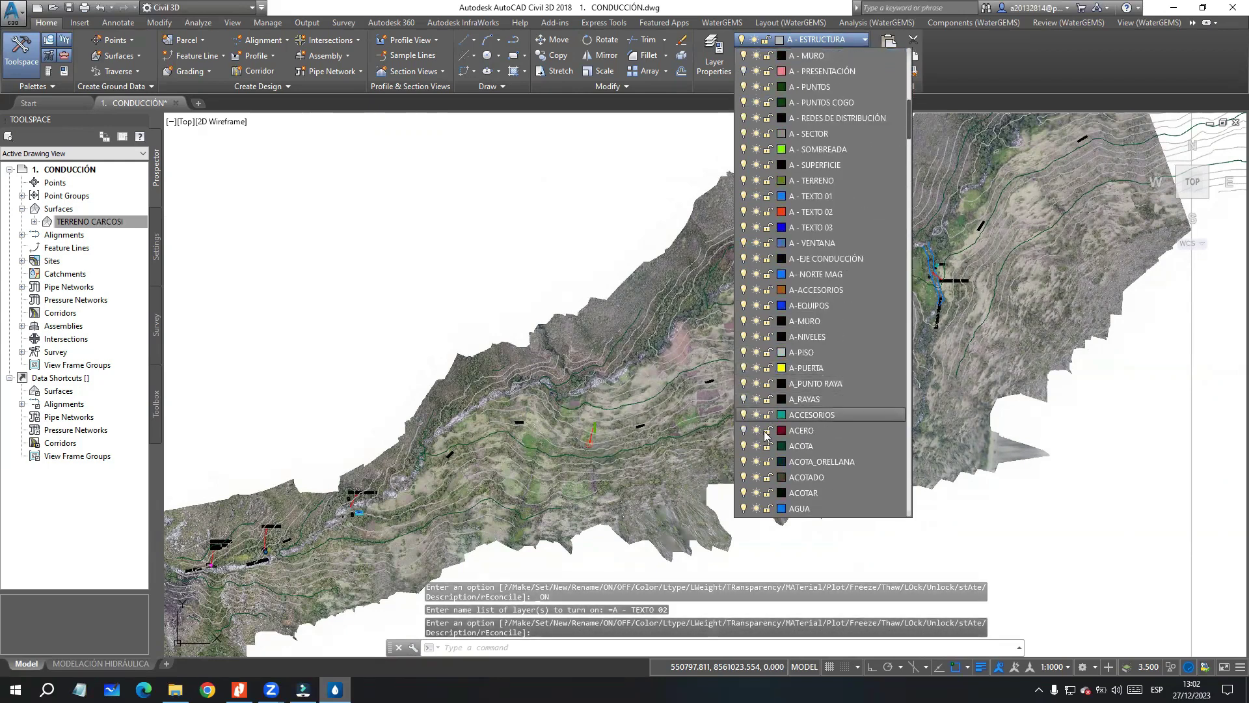
left_click(743, 399)
left_click(743, 430)
Step: Turn on the RÍO layer to display the river outlines over the orthophotos, and return to the drawing
scroll(780, 387, "down", 10)
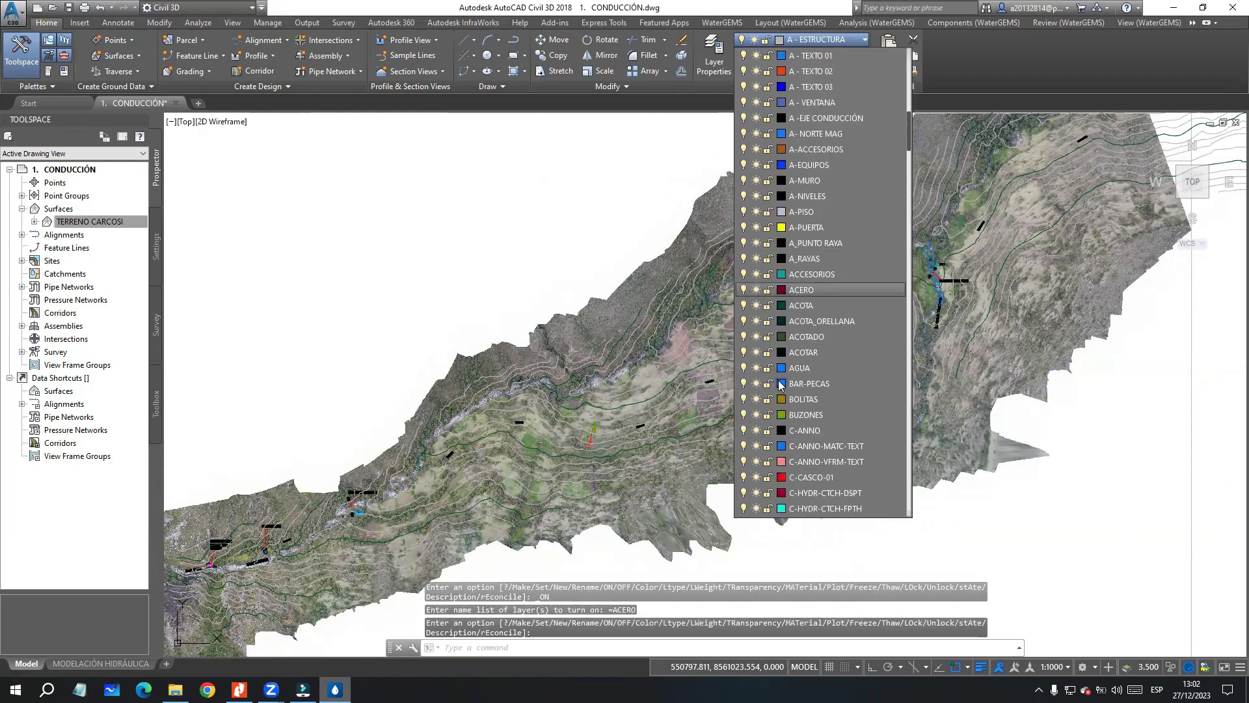
scroll(775, 383, "down", 15)
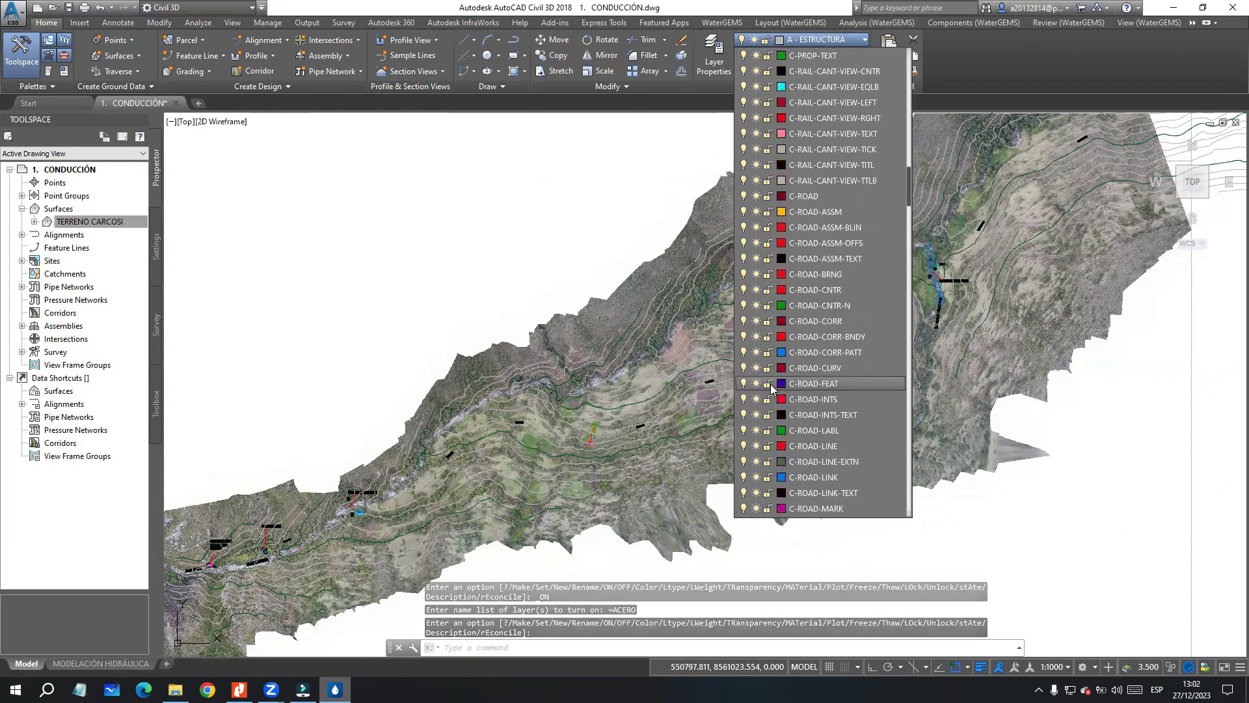
scroll(764, 384, "down", 10)
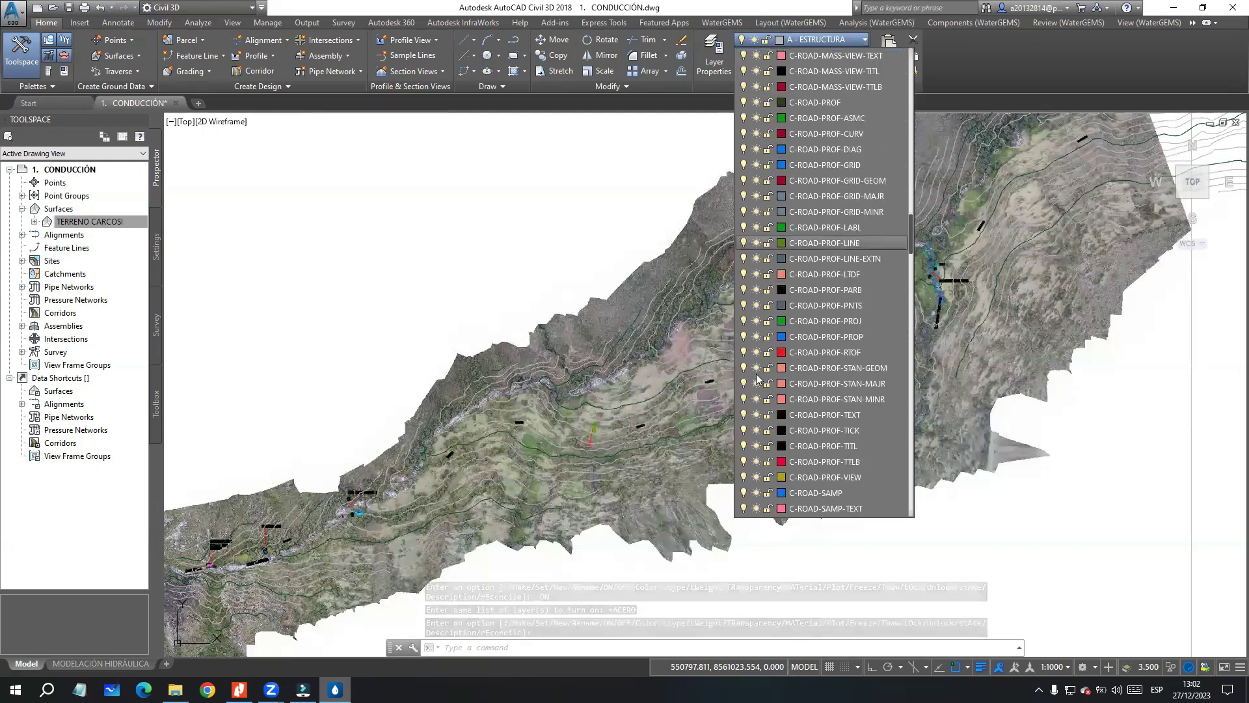
scroll(759, 383, "down", 9)
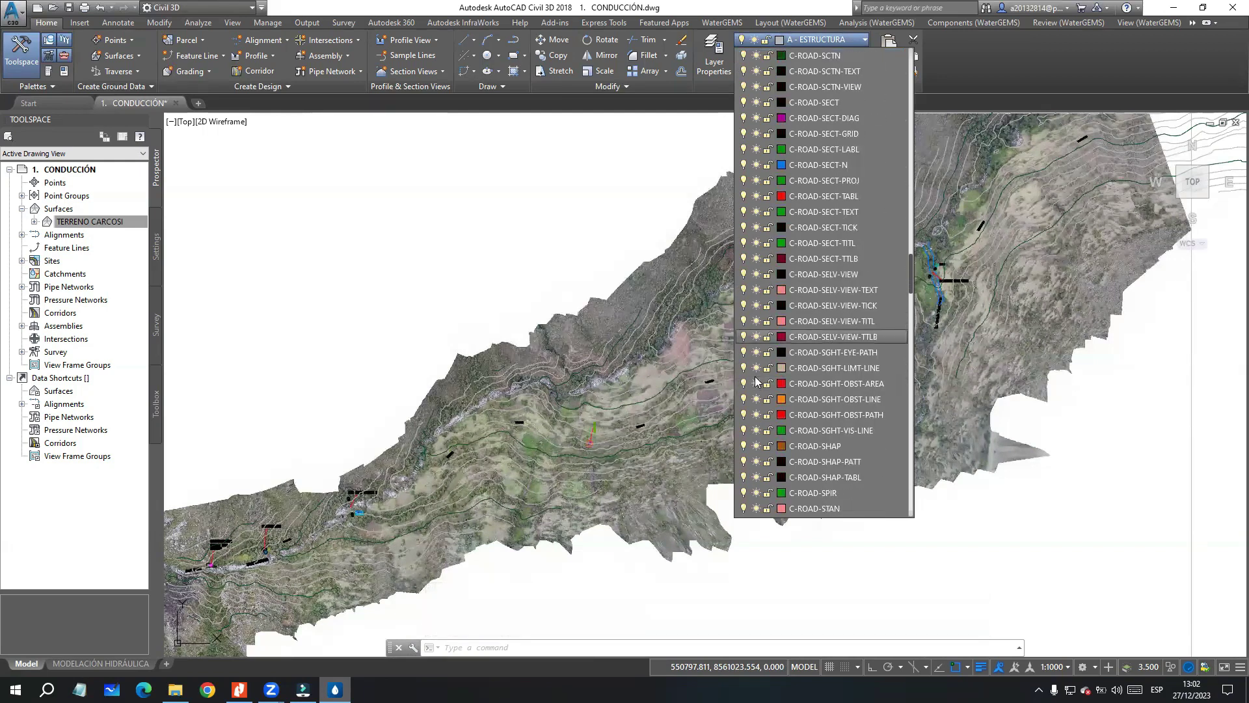
scroll(755, 383, "down", 6)
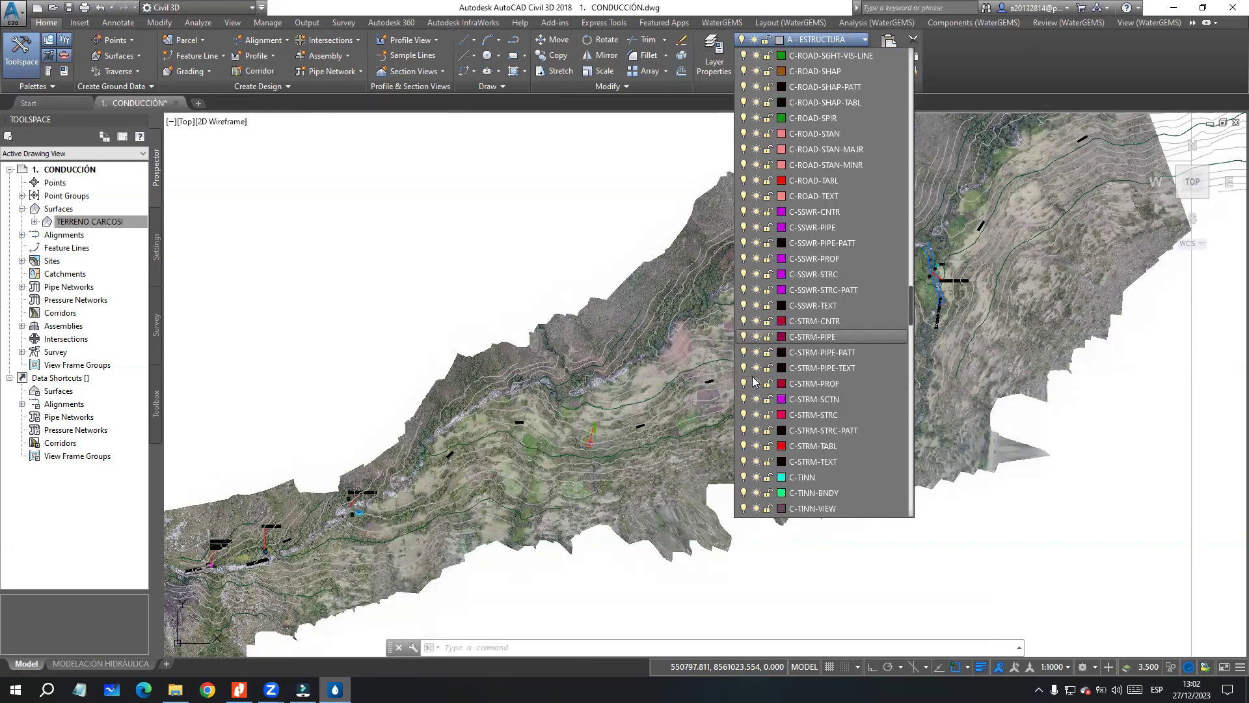
scroll(753, 382, "down", 3)
scroll(754, 391, "down", 6)
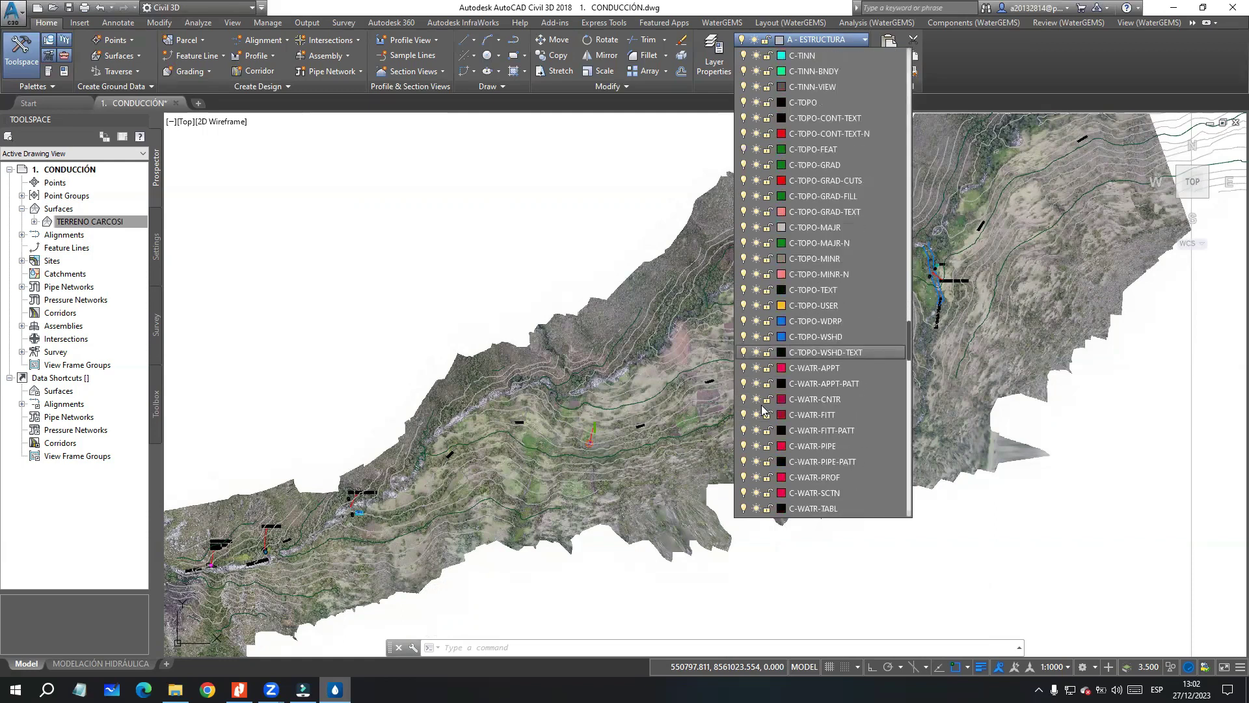
scroll(759, 404, "down", 7)
scroll(758, 405, "down", 8)
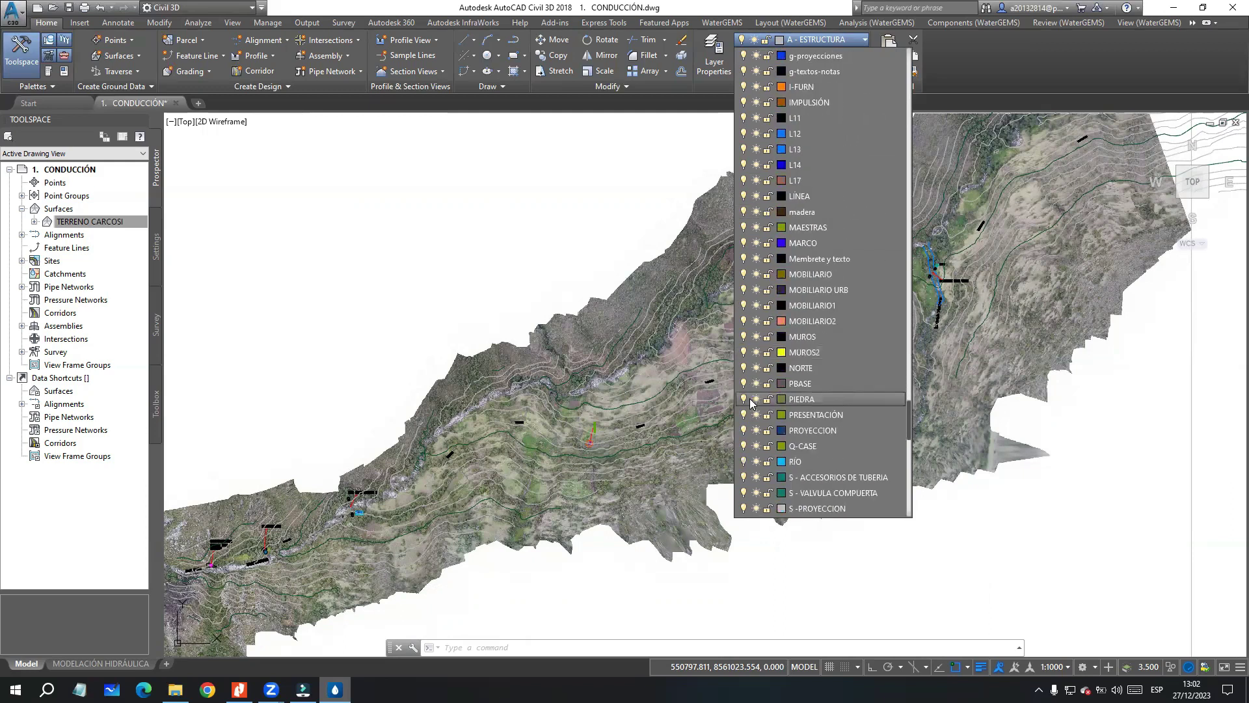
scroll(748, 384, "down", 3)
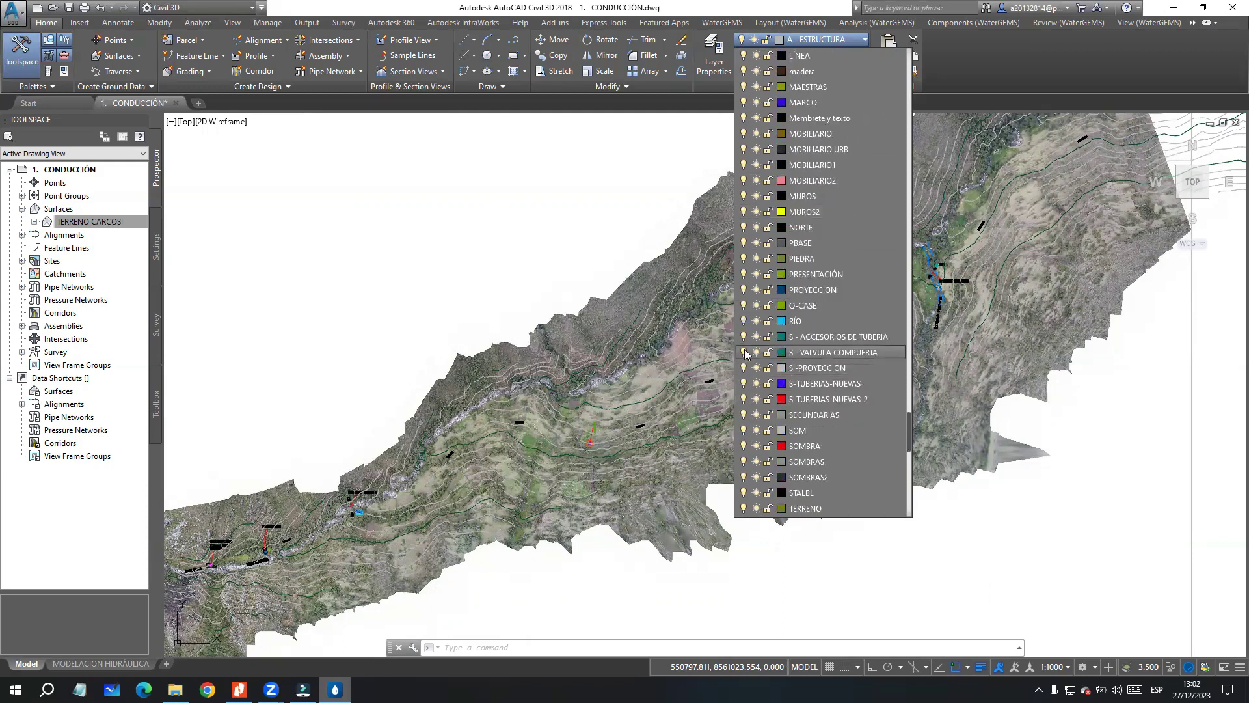
left_click(744, 320)
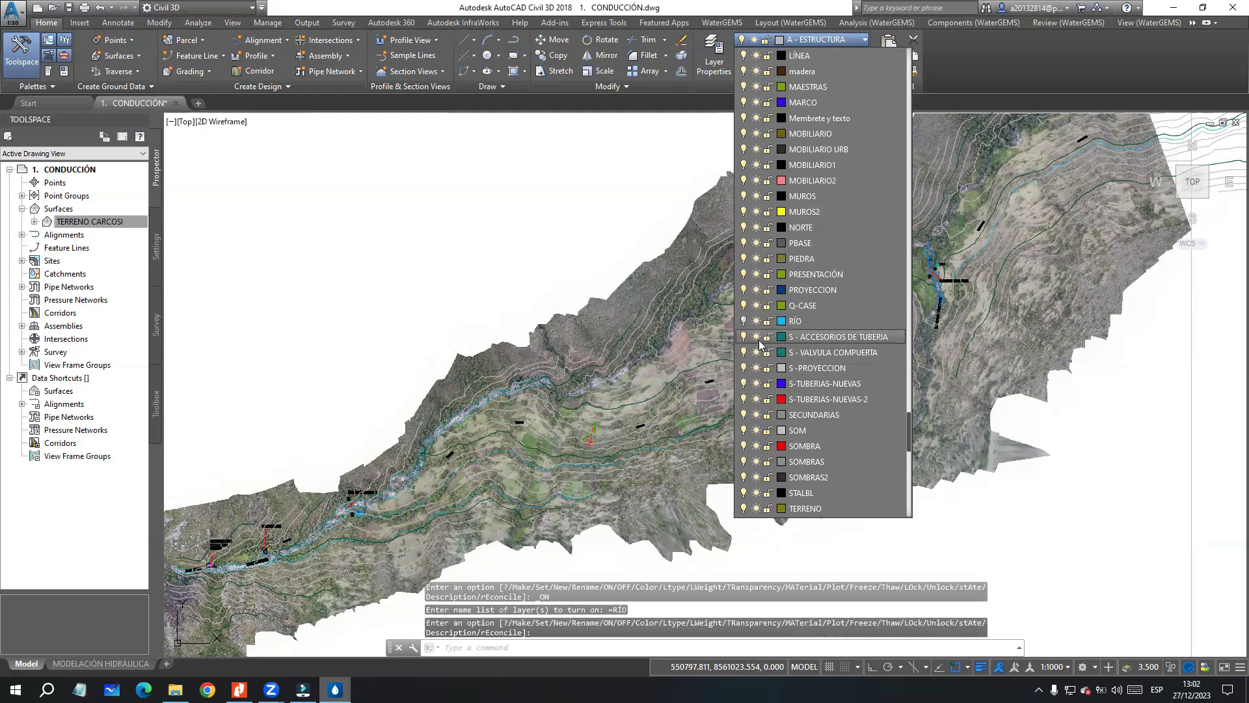
left_click(1098, 436)
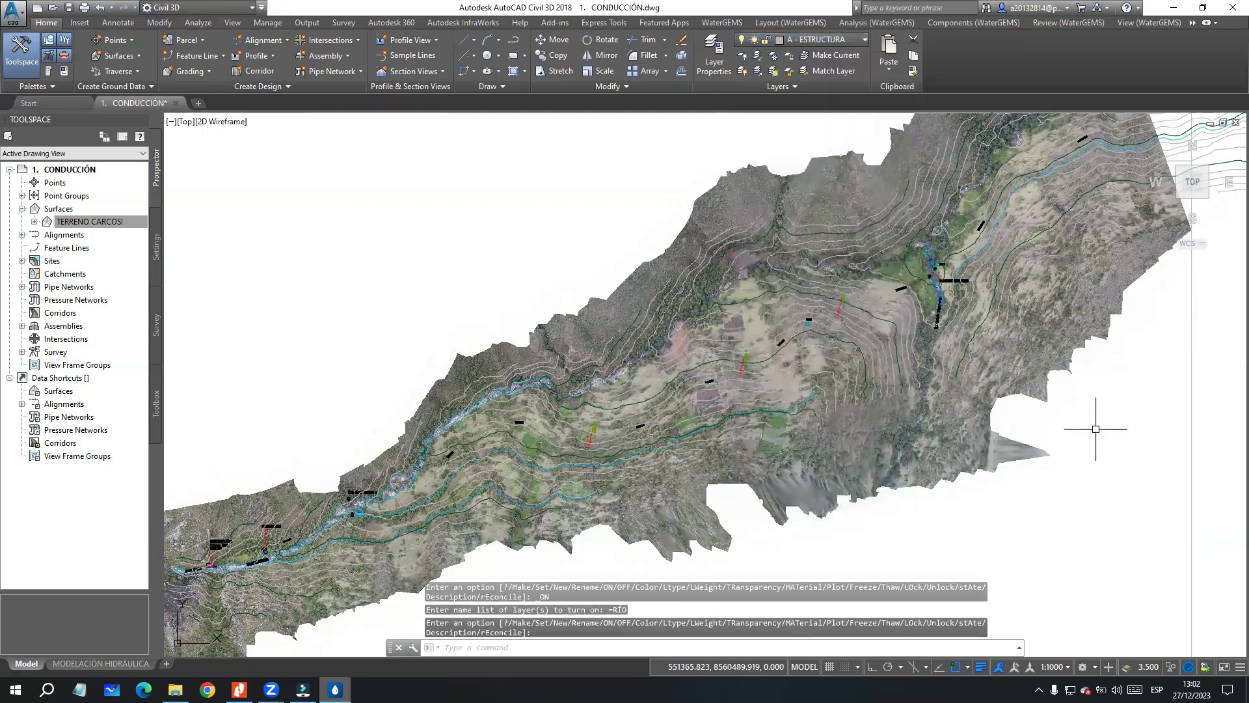
Step: Examine the fixed-weir intake and its label beside the Maray Cancha and Río Challhuapuquio stretch on the western orthophoto
scroll(858, 364, "down", 2)
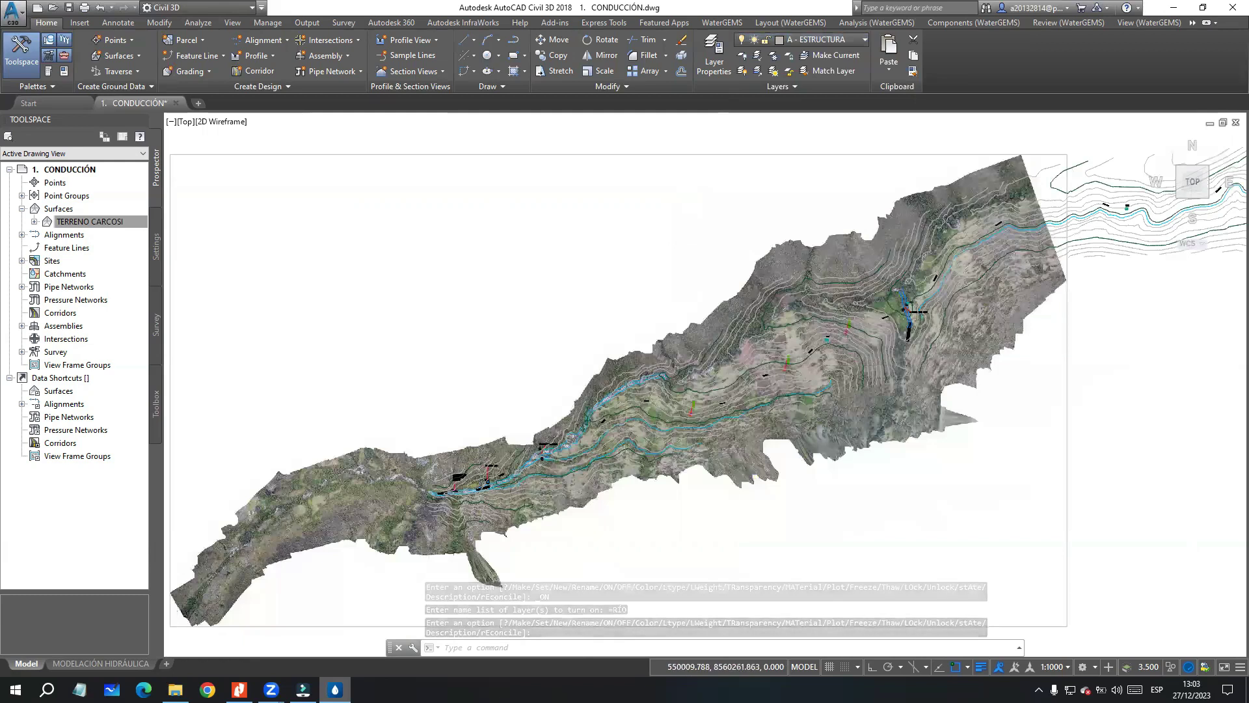
scroll(495, 490, "up", 2)
scroll(581, 464, "up", 2)
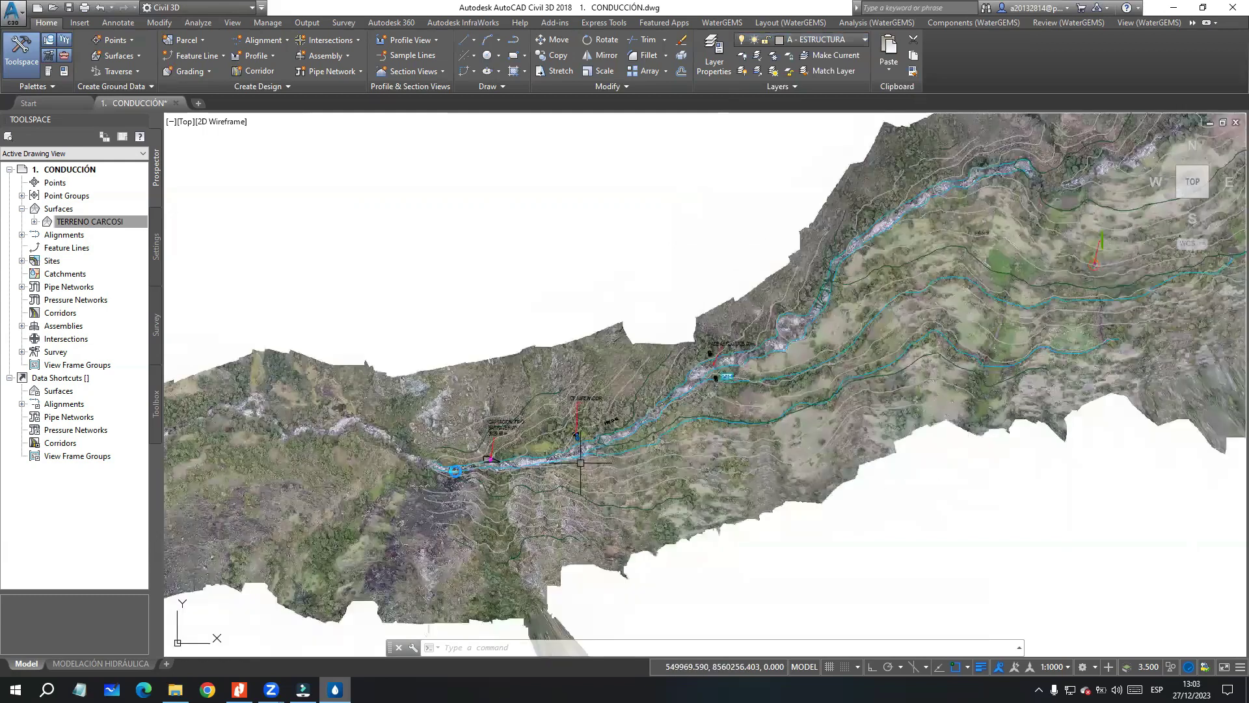
scroll(576, 460, "up", 3)
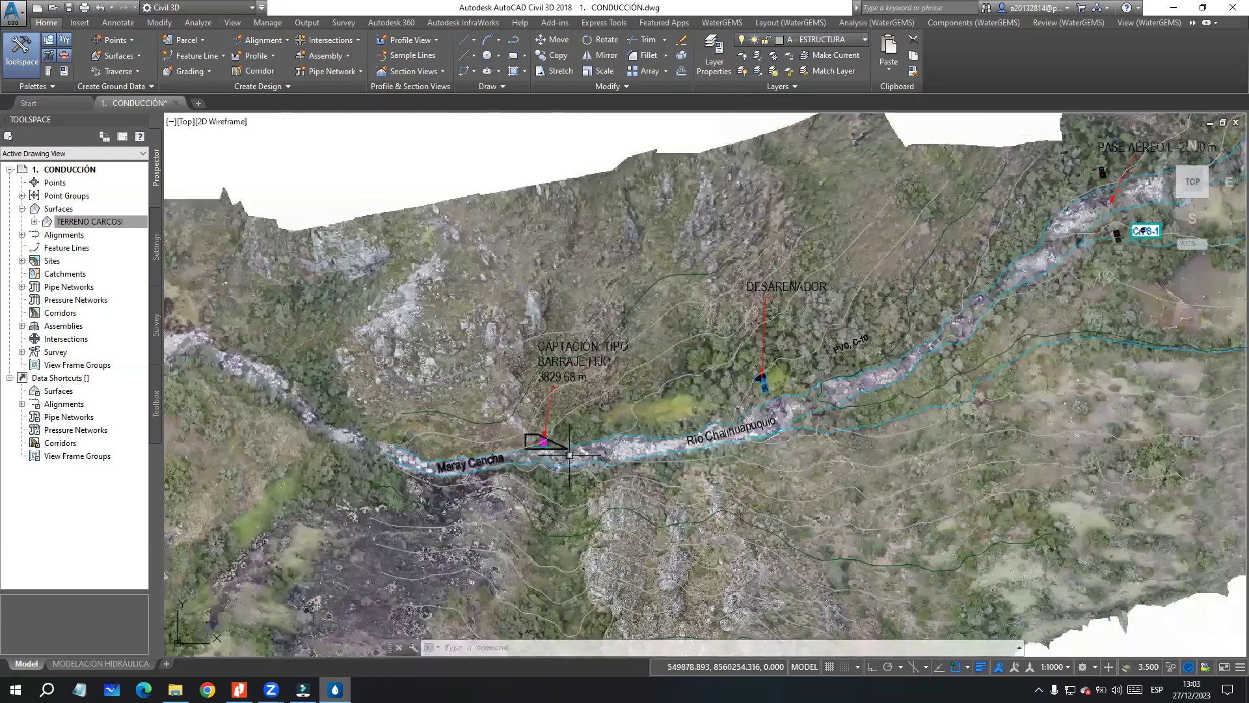
scroll(482, 466, "up", 3)
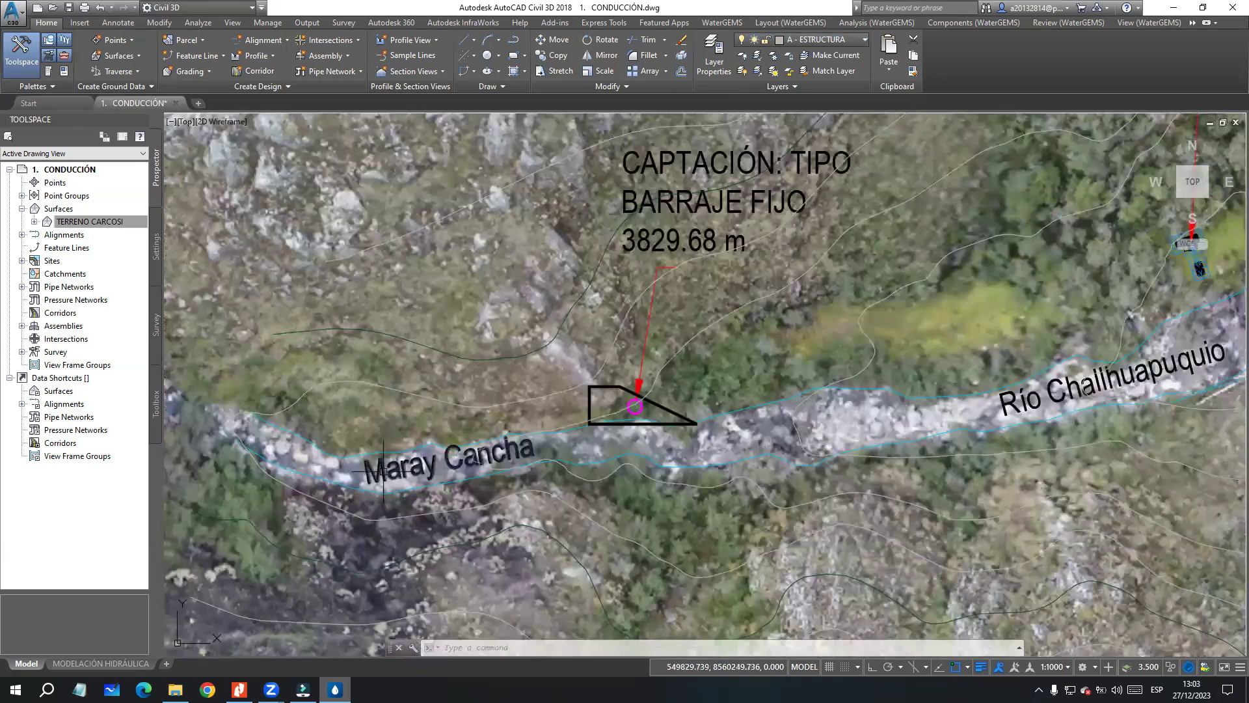
Step: Examine the fixed-weir intake and the DESARENADOR along the Maray Cancha and Río Challhuapuquio stretch
scroll(603, 441, "down", 2)
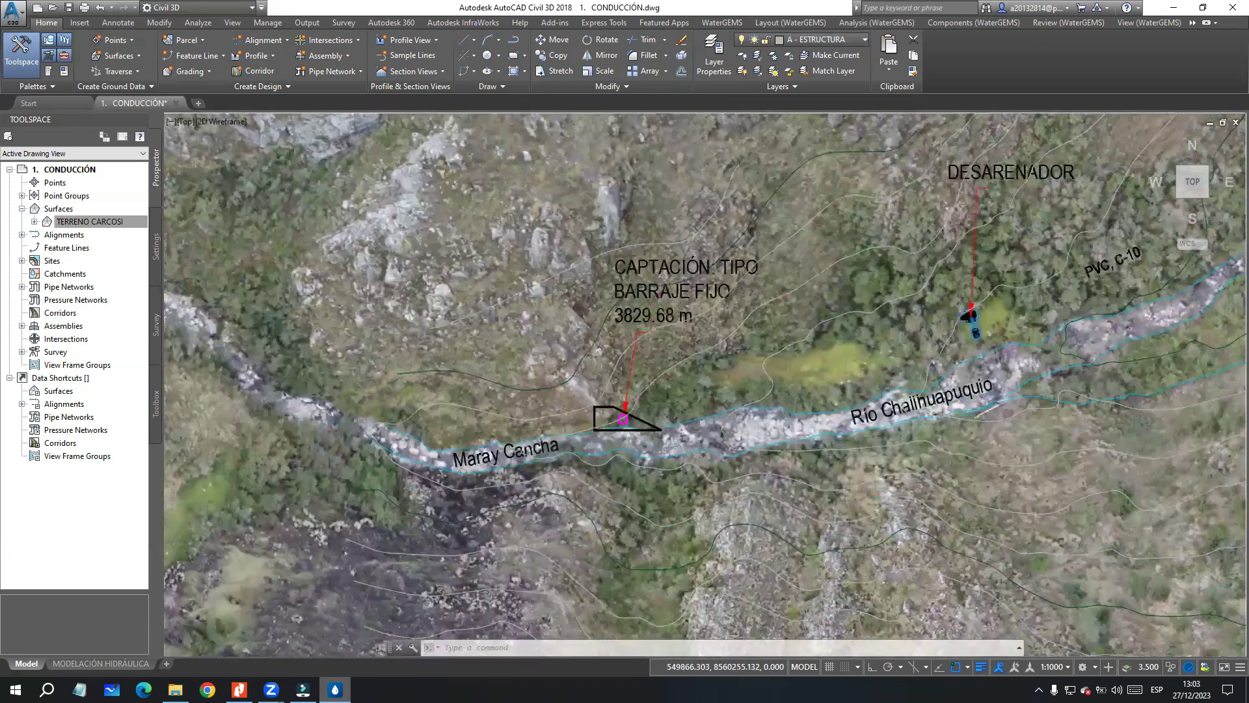
scroll(909, 401, "up", 4)
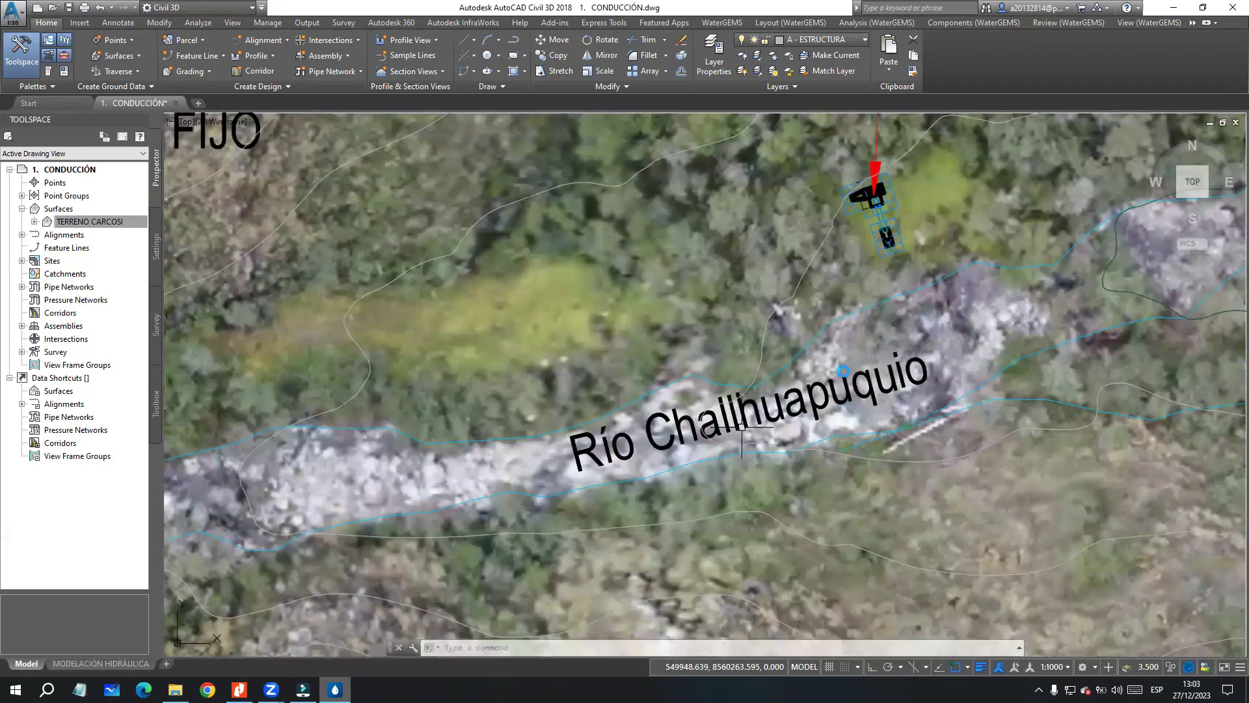
scroll(843, 372, "down", 2)
scroll(847, 375, "down", 3)
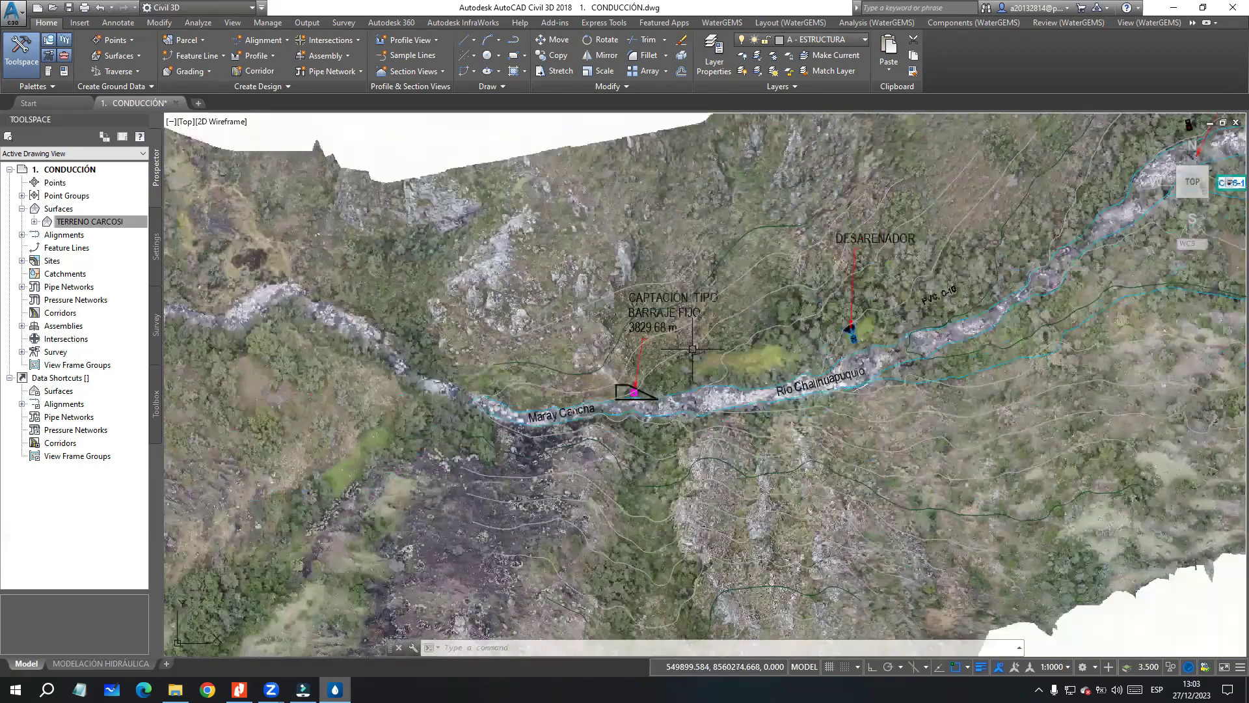
scroll(804, 391, "up", 2)
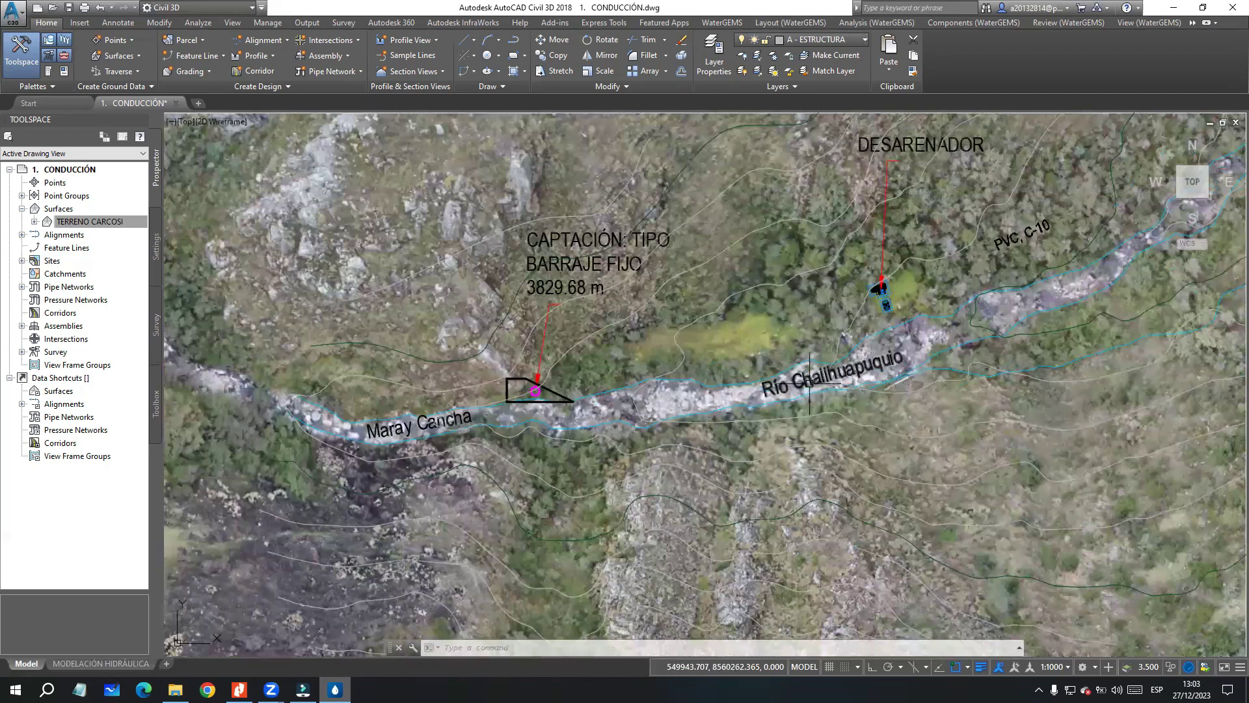
scroll(528, 401, "up", 4)
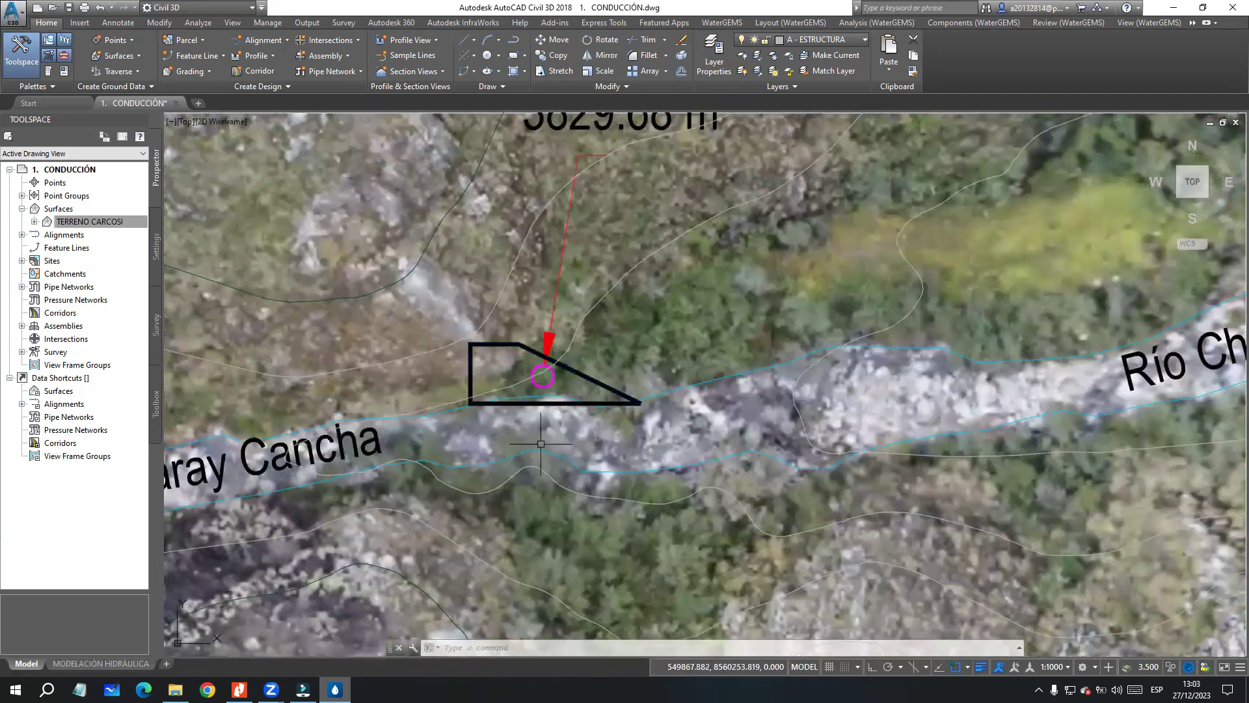
scroll(618, 348, "down", 4)
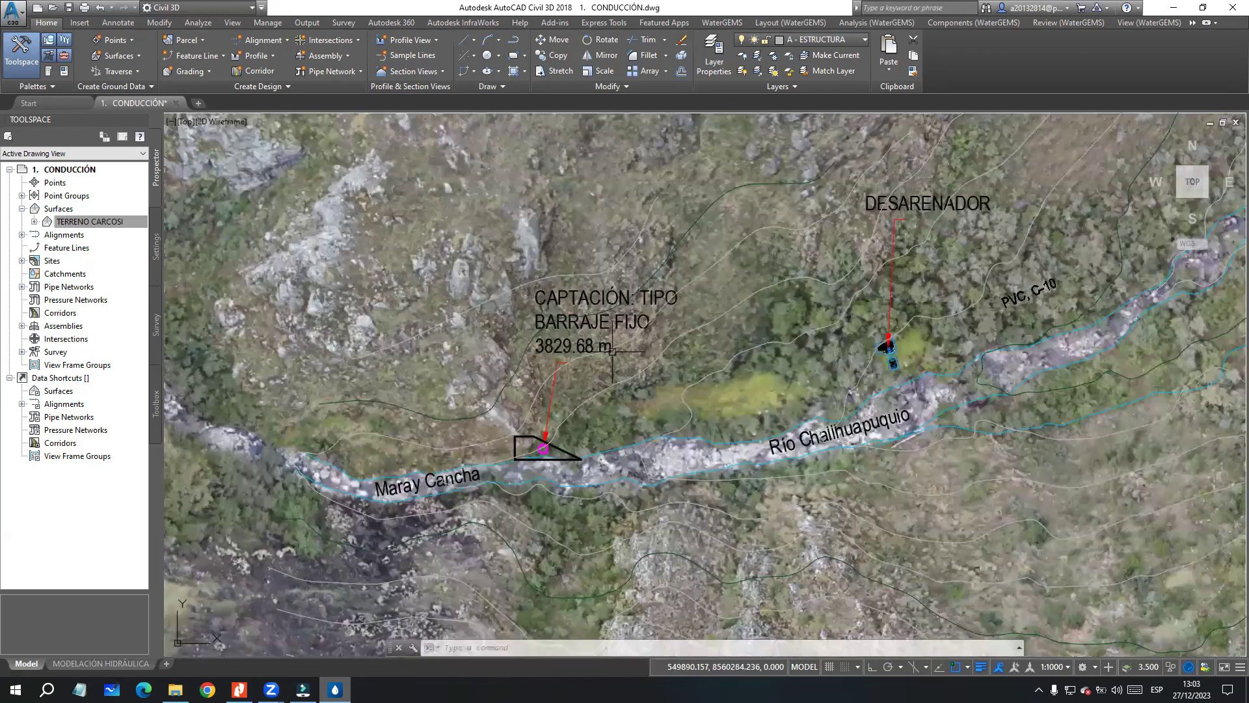
scroll(612, 352, "up", 2)
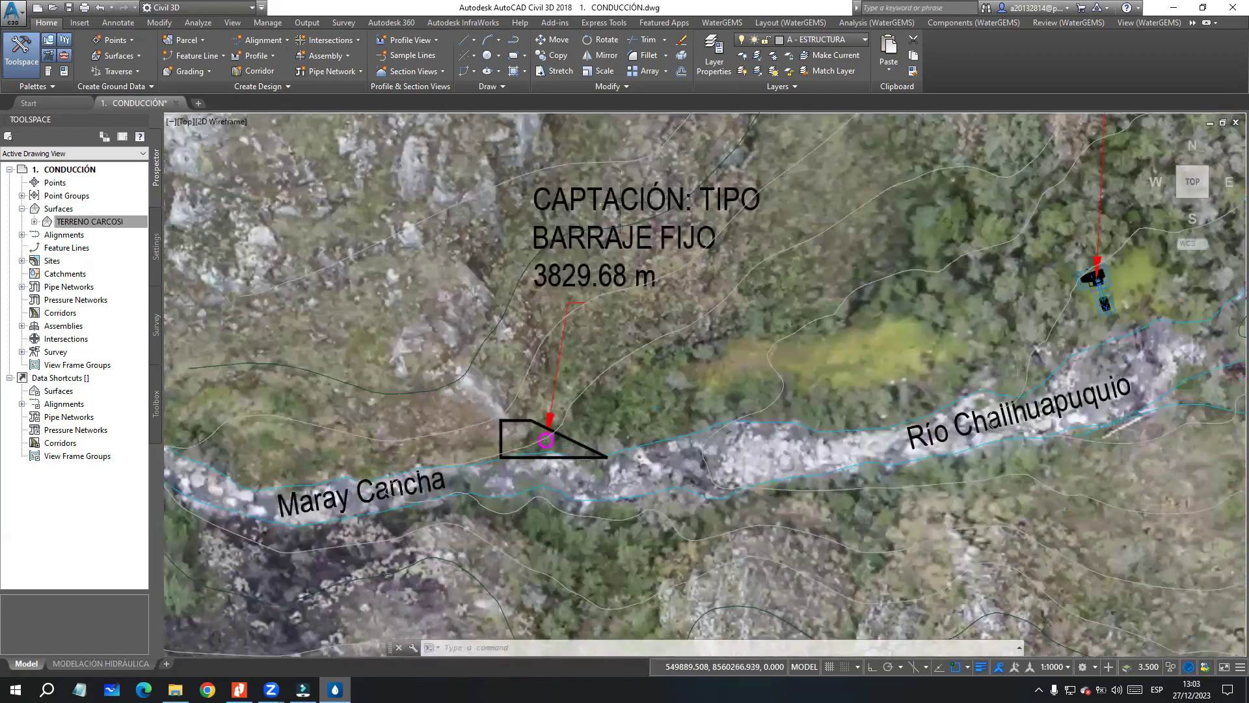
scroll(655, 401, "down", 2)
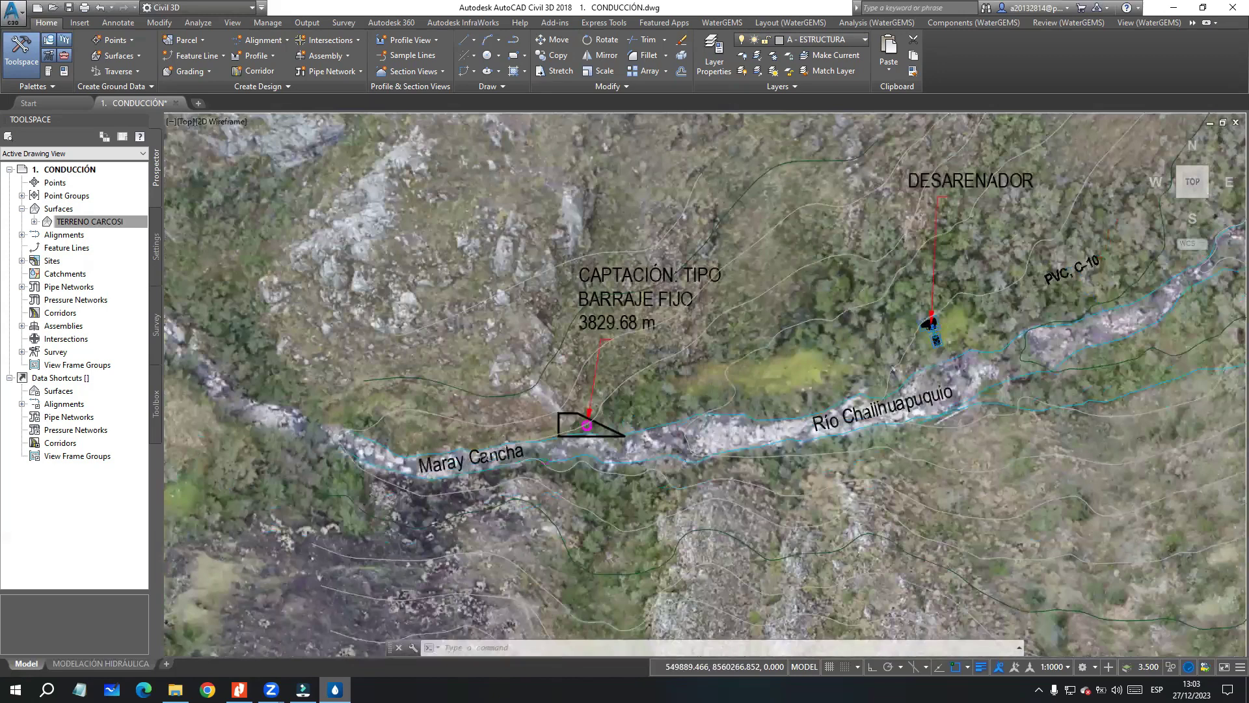
scroll(621, 316, "up", 4)
scroll(624, 366, "down", 4)
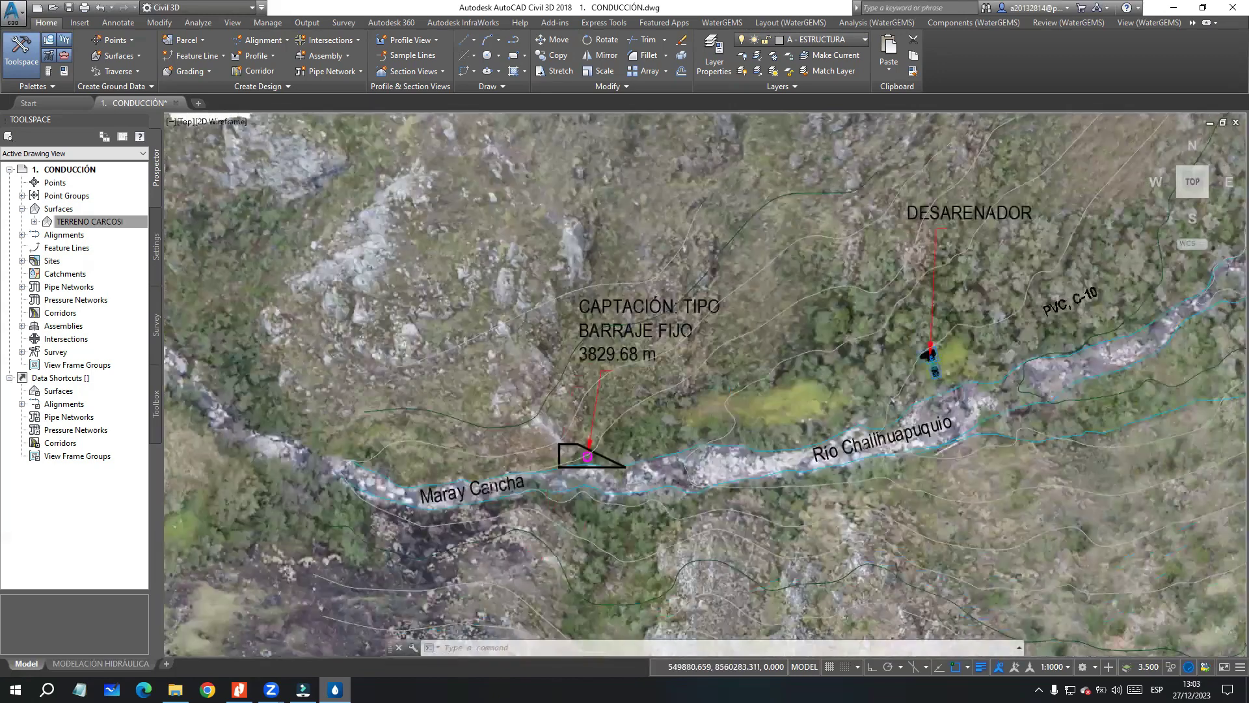
scroll(746, 379, "down", 2)
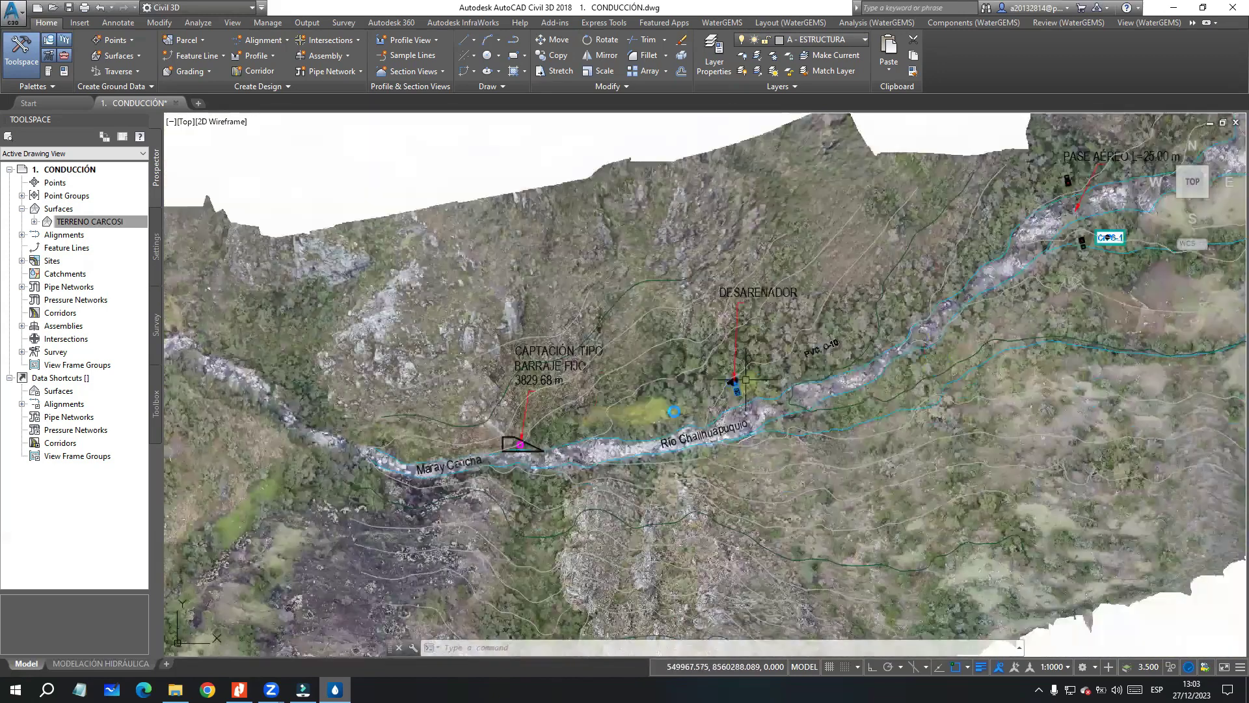
Step: Inspect the PASE AÉREO L=25.00 m crossing and its supports, and survey the terrain and structures eastward across the following orthophotos
middle_click_drag(959, 277, 786, 346)
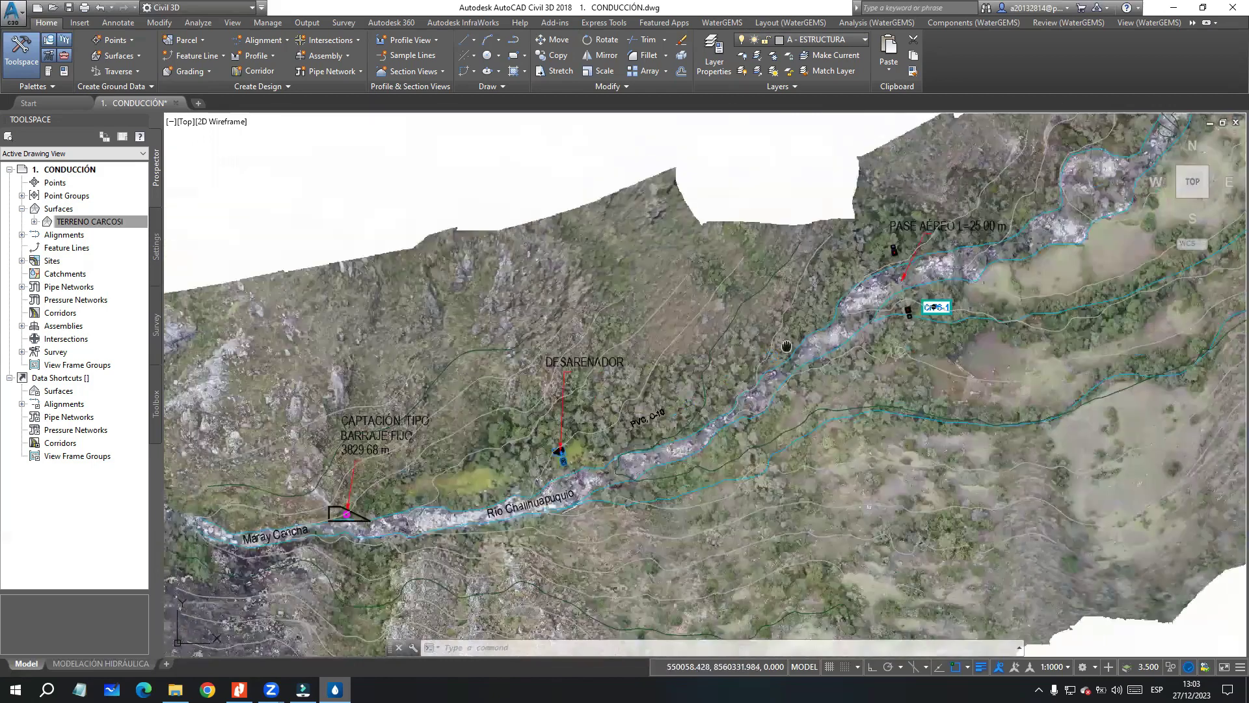
scroll(763, 319, "up", 4)
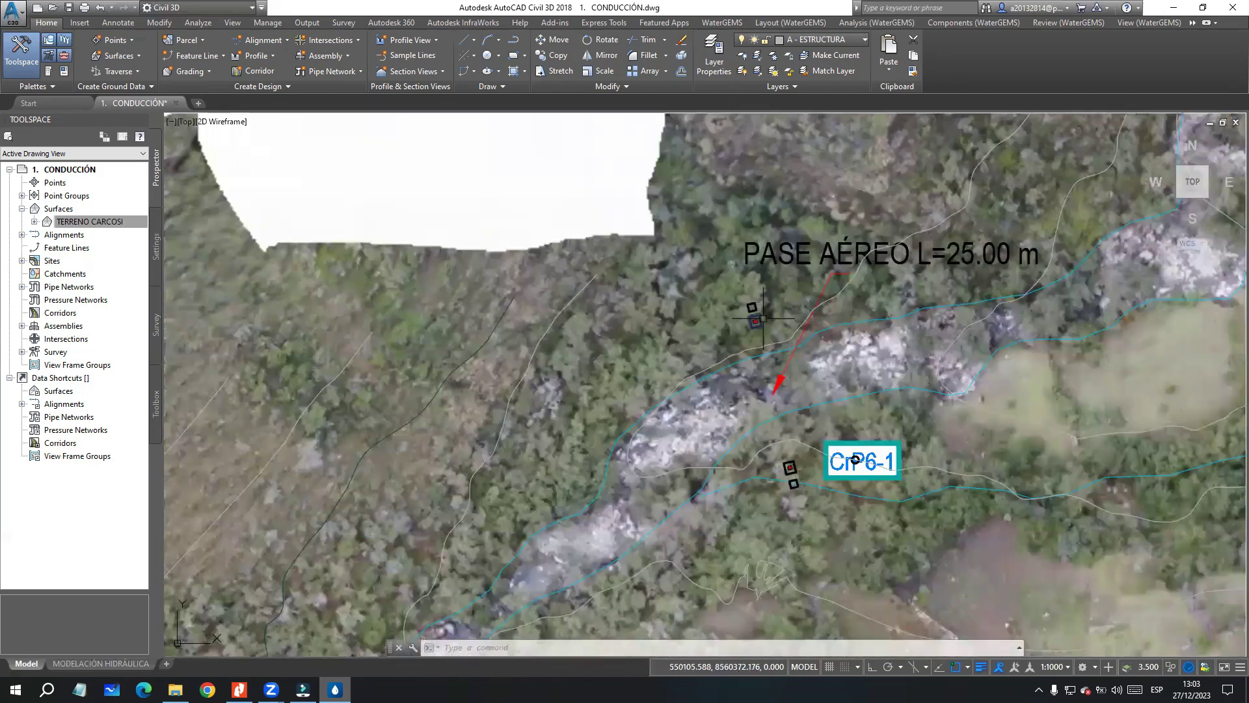
scroll(764, 394, "down", 4)
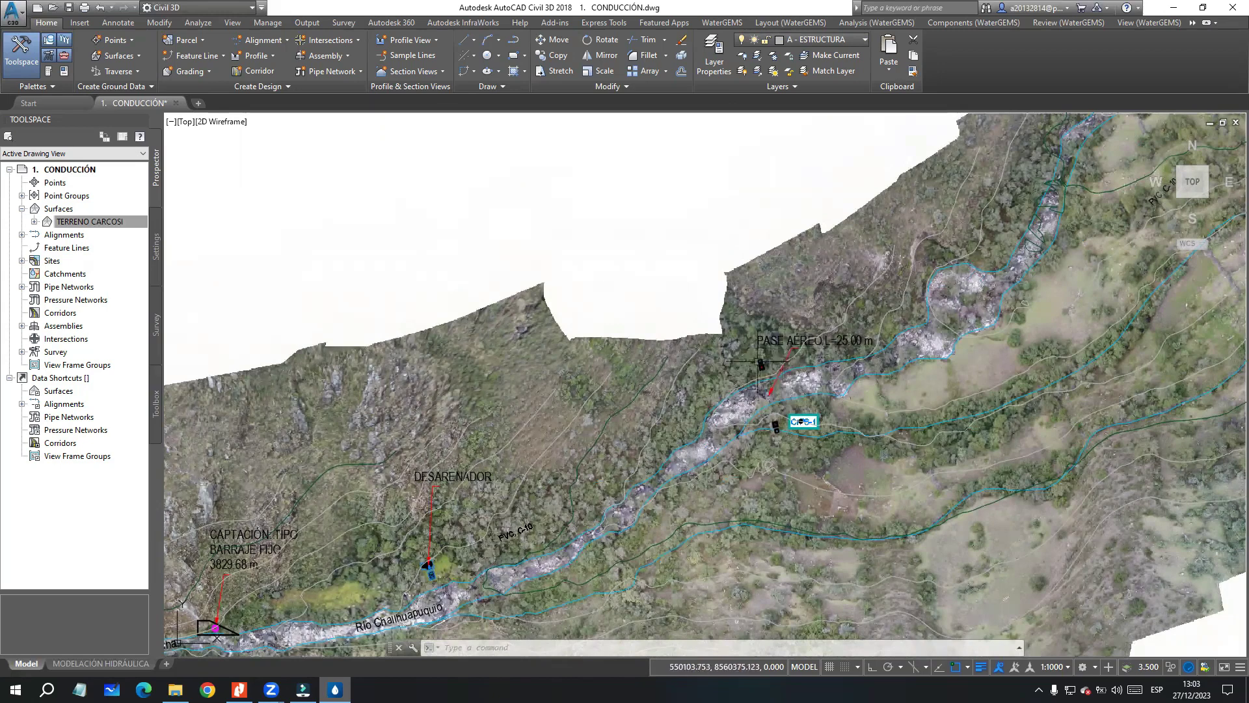
scroll(746, 368, "up", 2)
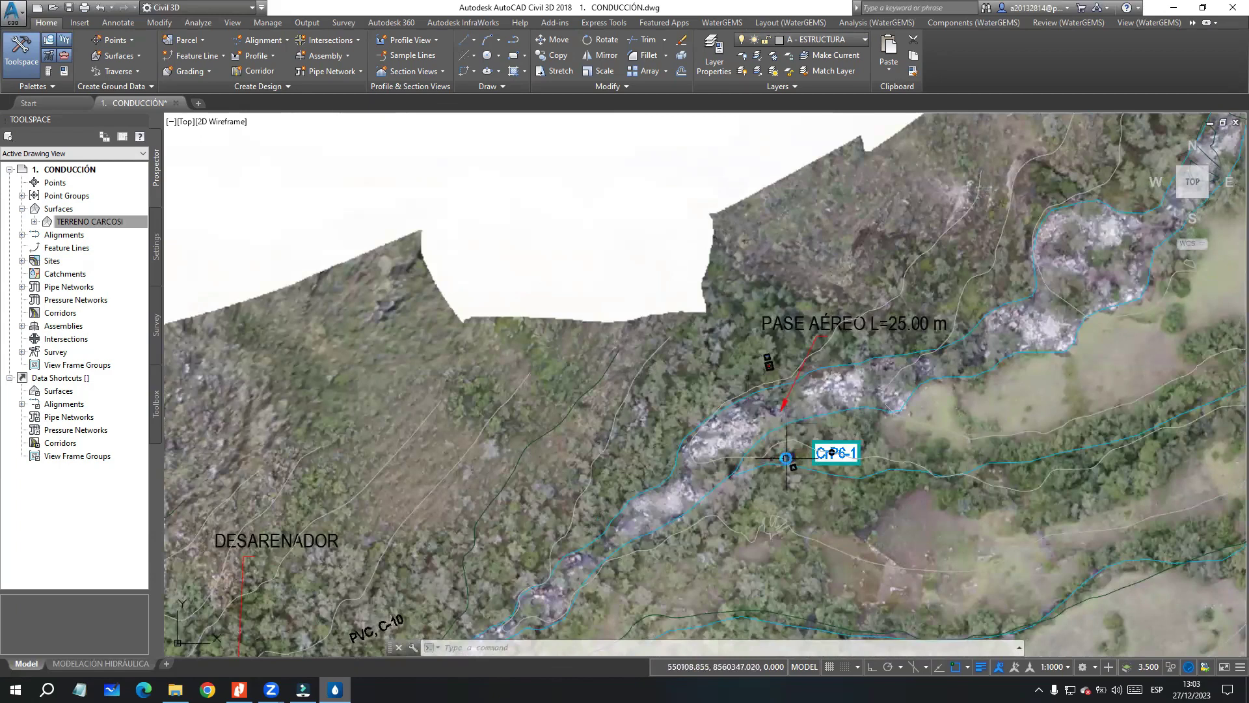
scroll(786, 458, "down", 5)
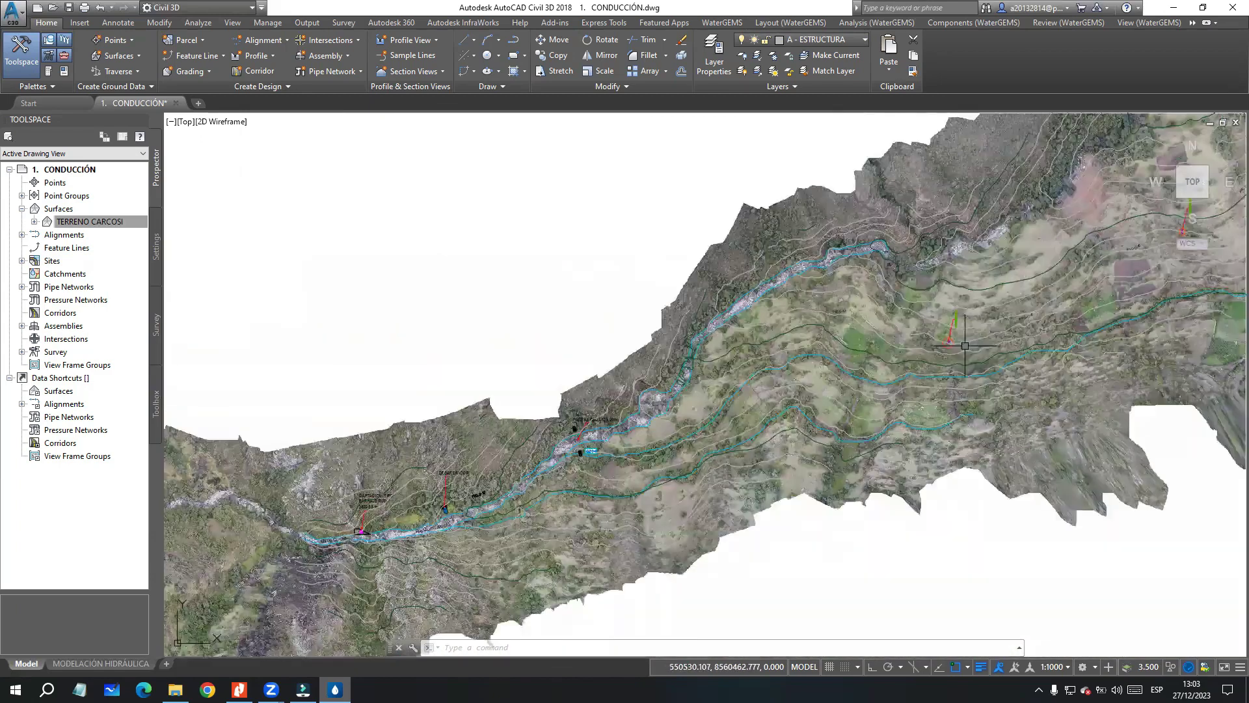
middle_click_drag(965, 346, 450, 541)
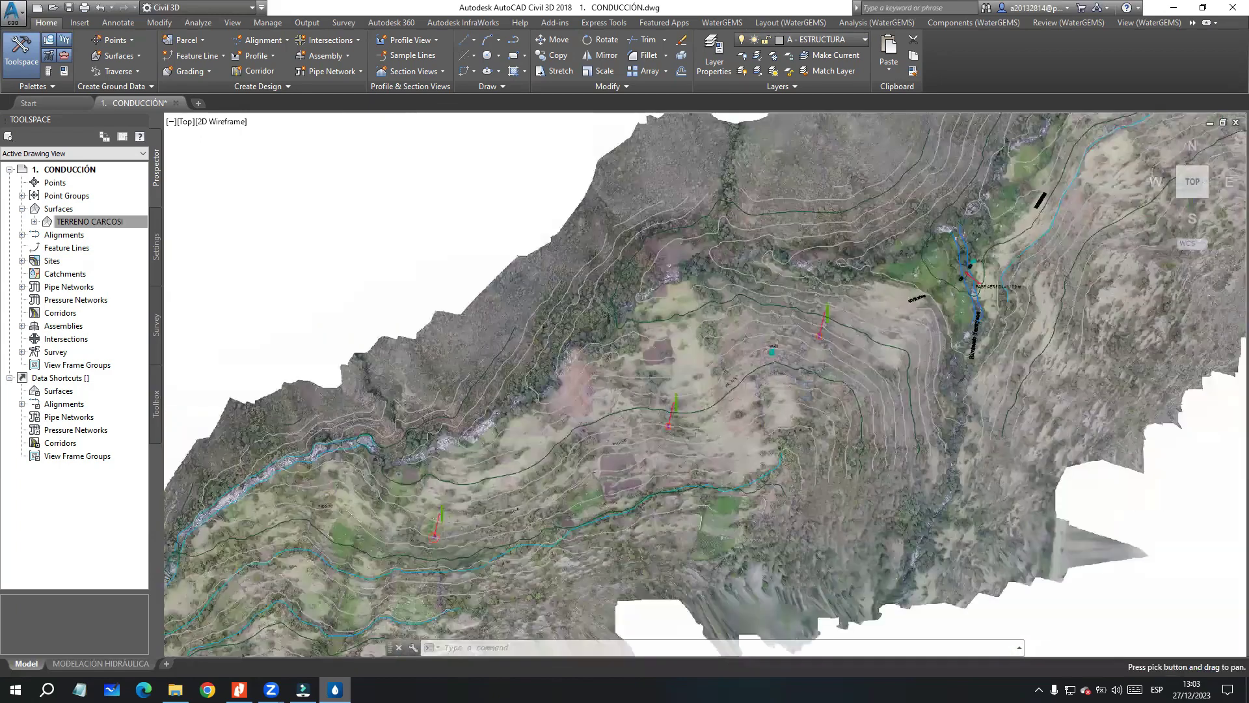
middle_click_drag(706, 383, 551, 492)
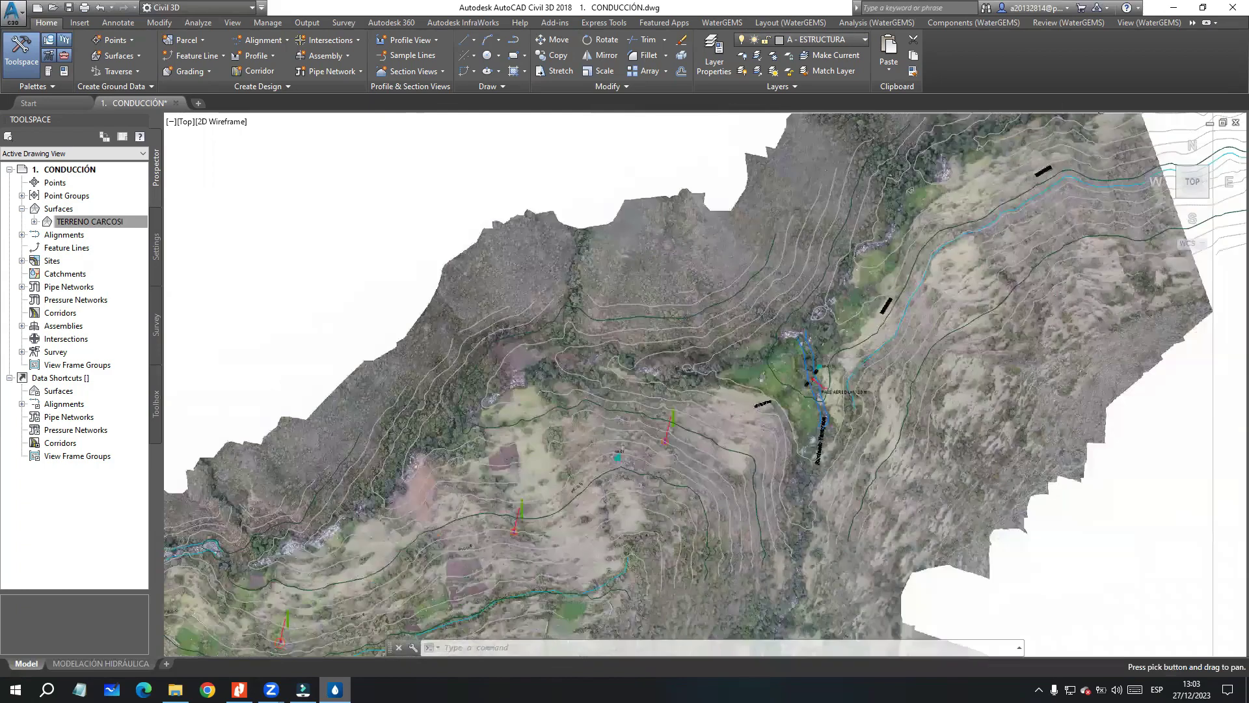
middle_click_drag(1097, 225, 883, 354)
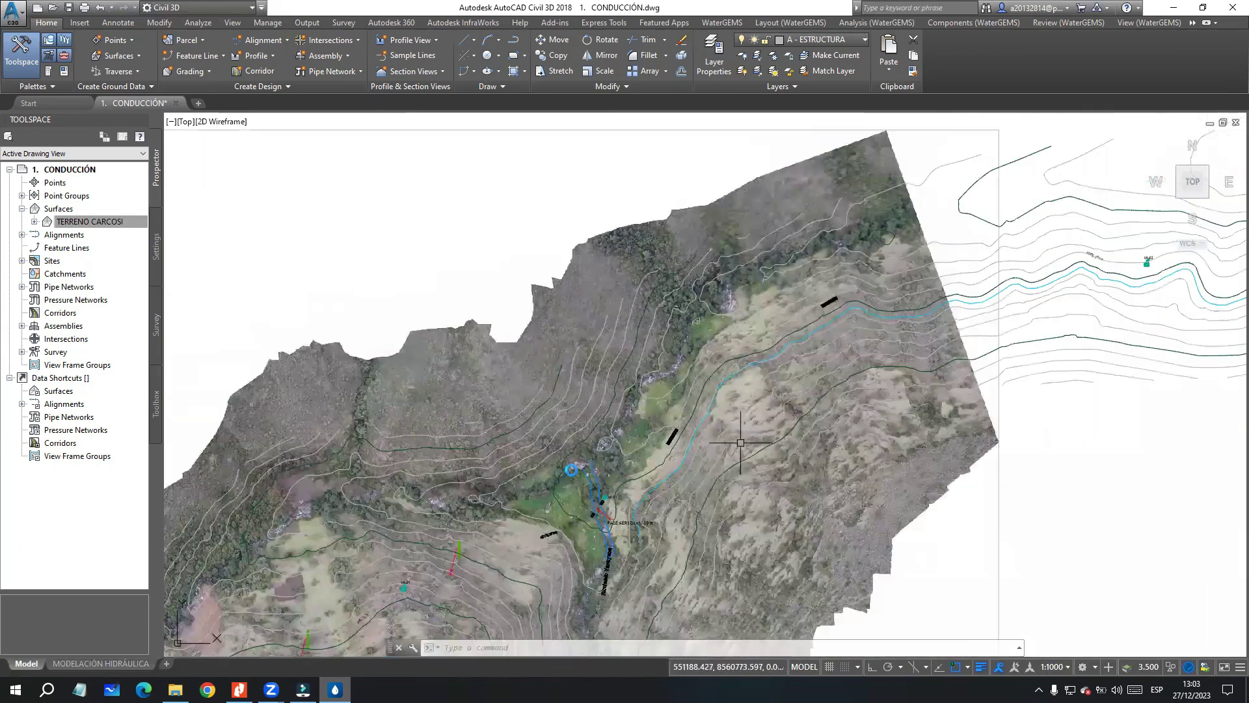
middle_click_drag(1000, 328, 682, 442)
scroll(612, 477, "down", 3)
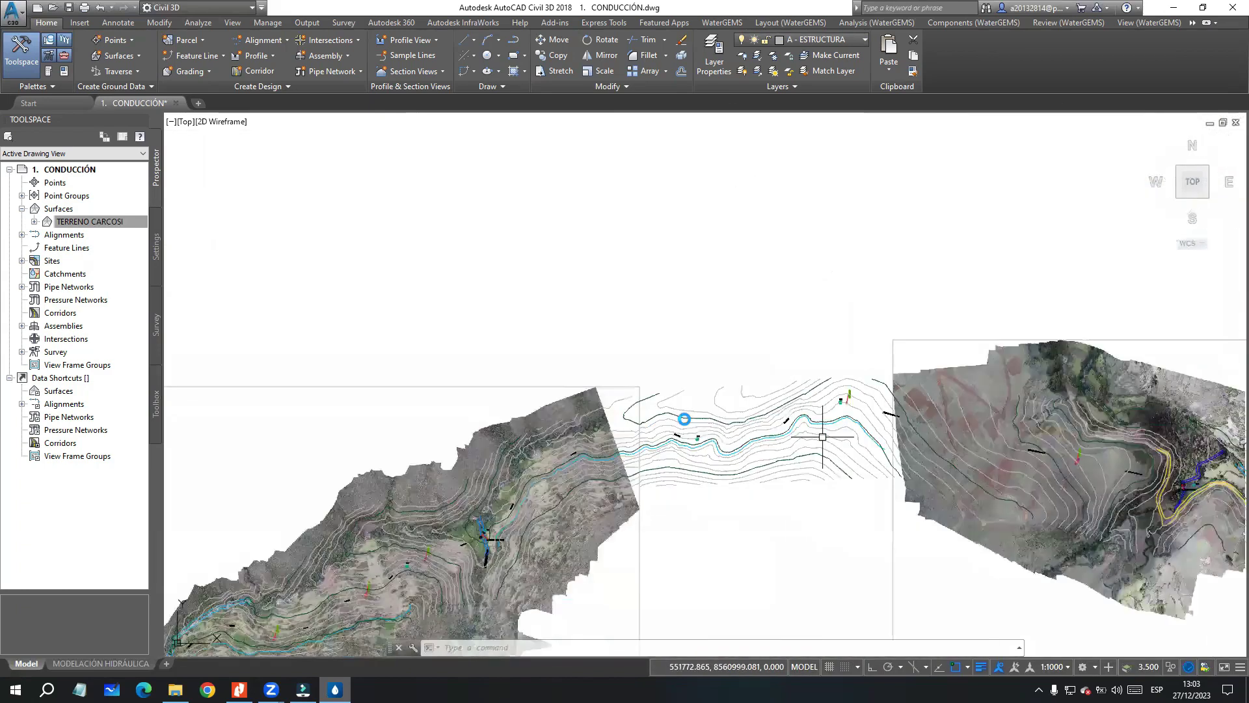
middle_click_drag(822, 437, 654, 427)
scroll(846, 359, "down", 2)
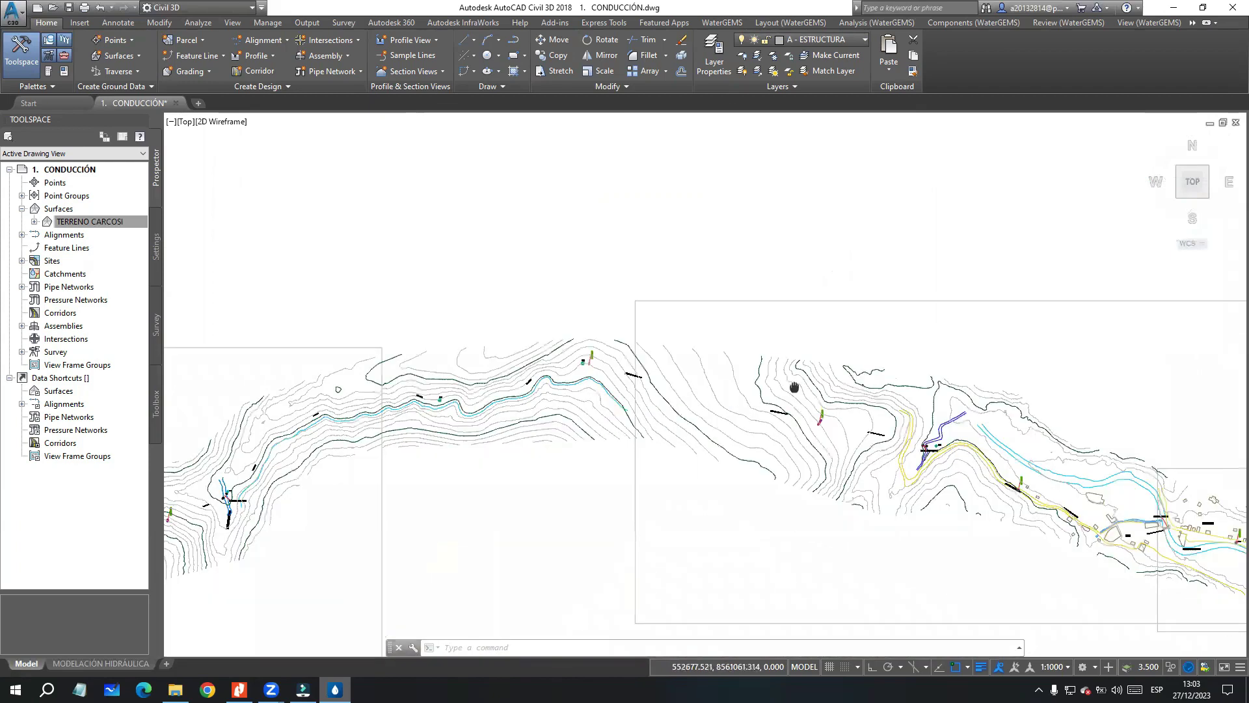
scroll(655, 422, "up", 2)
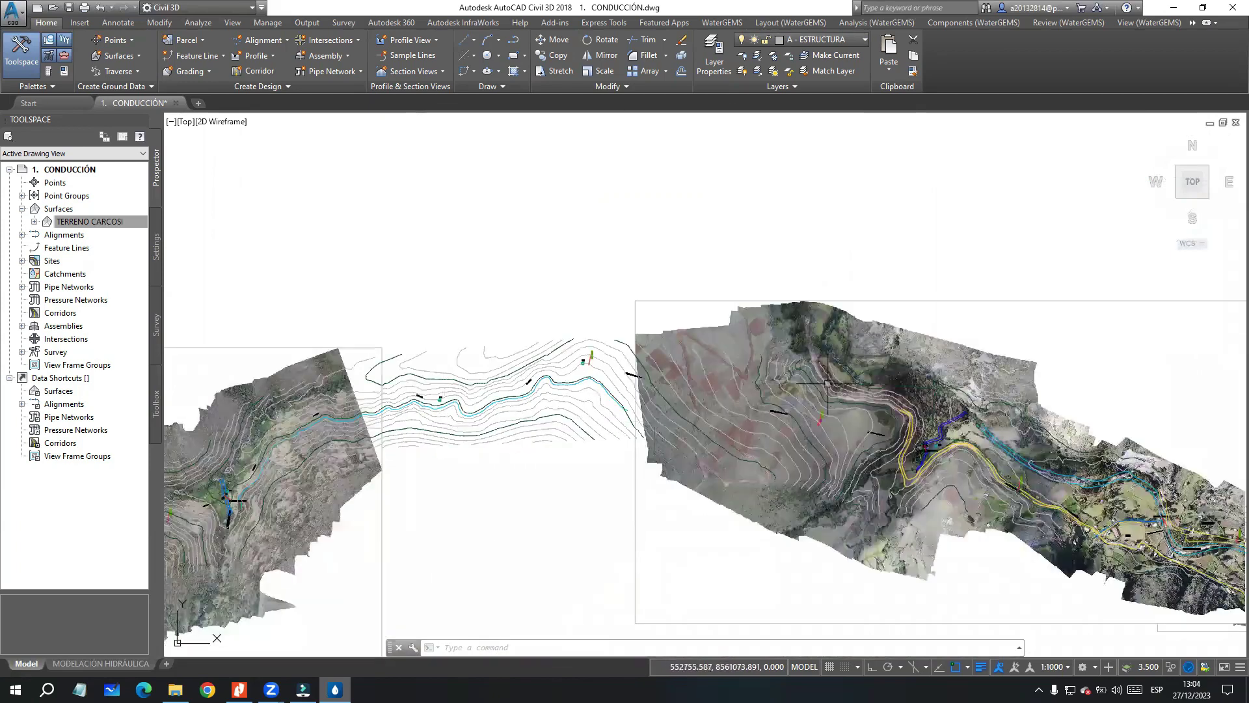
Step: Turn on the A - CONDUCCIÓN layer to display the conduction line, and return to the drawing
left_click(823, 39)
scroll(789, 200, "up", 2)
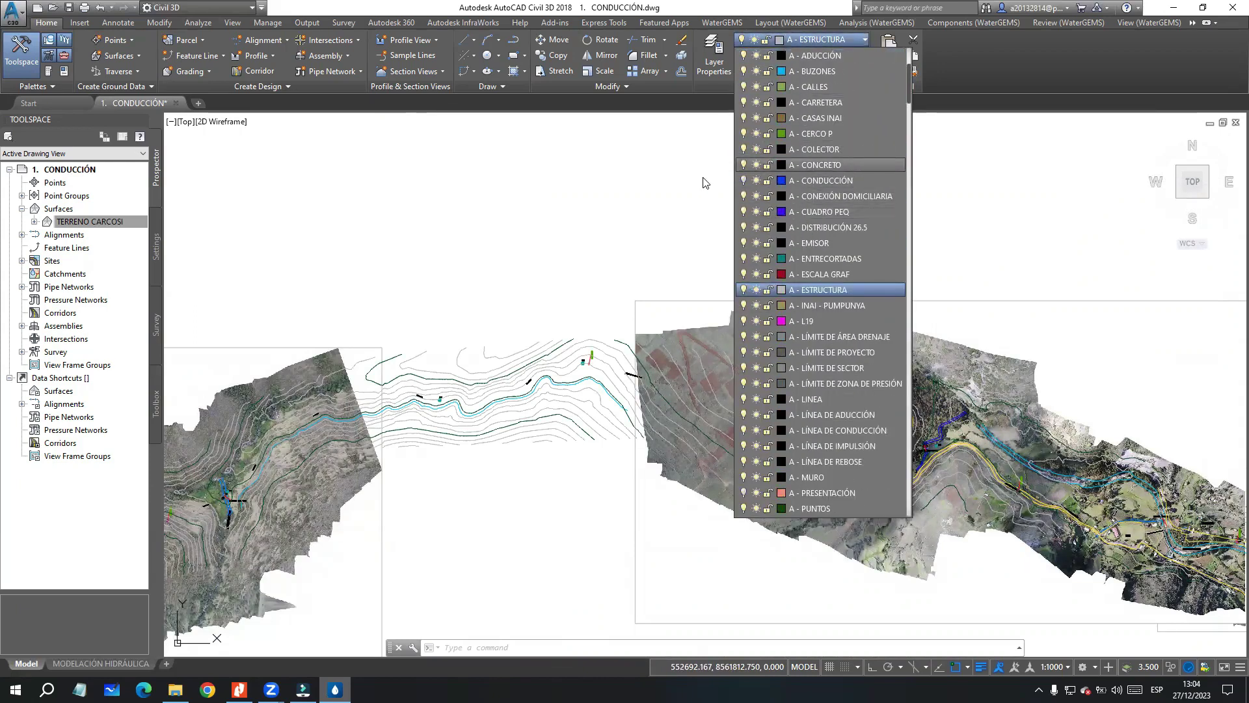
left_click(743, 180)
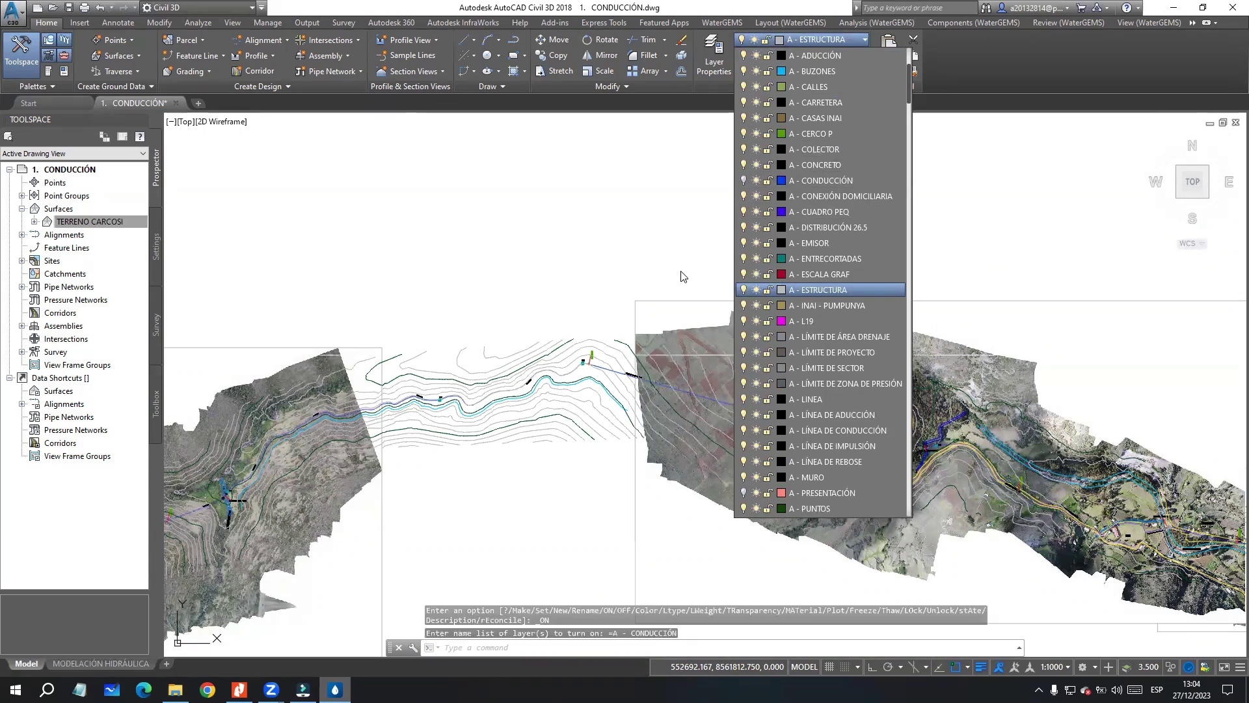
left_click(542, 521)
Step: Examine the conduction line from the fixed-weir intake through the DESARENADOR to the PASE AÉREO L=25.00 m crossing
scroll(521, 504, "down", 2)
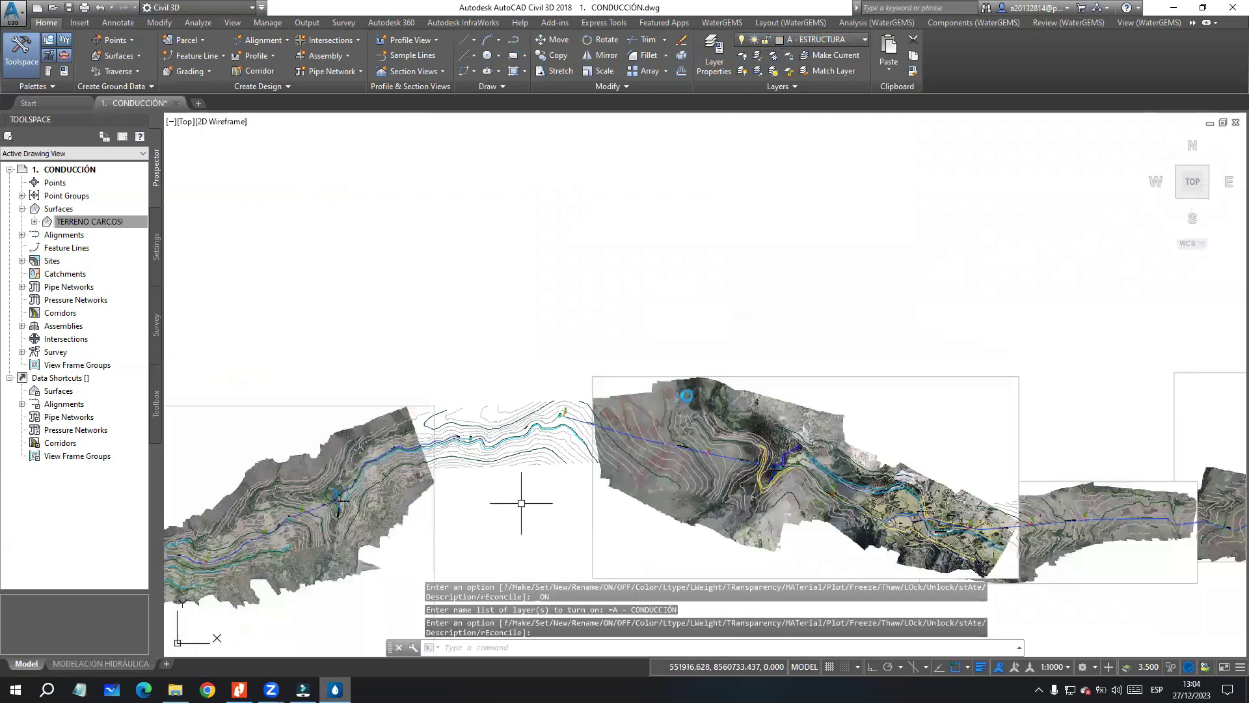
scroll(689, 390, "down", 2)
scroll(388, 491, "up", 4)
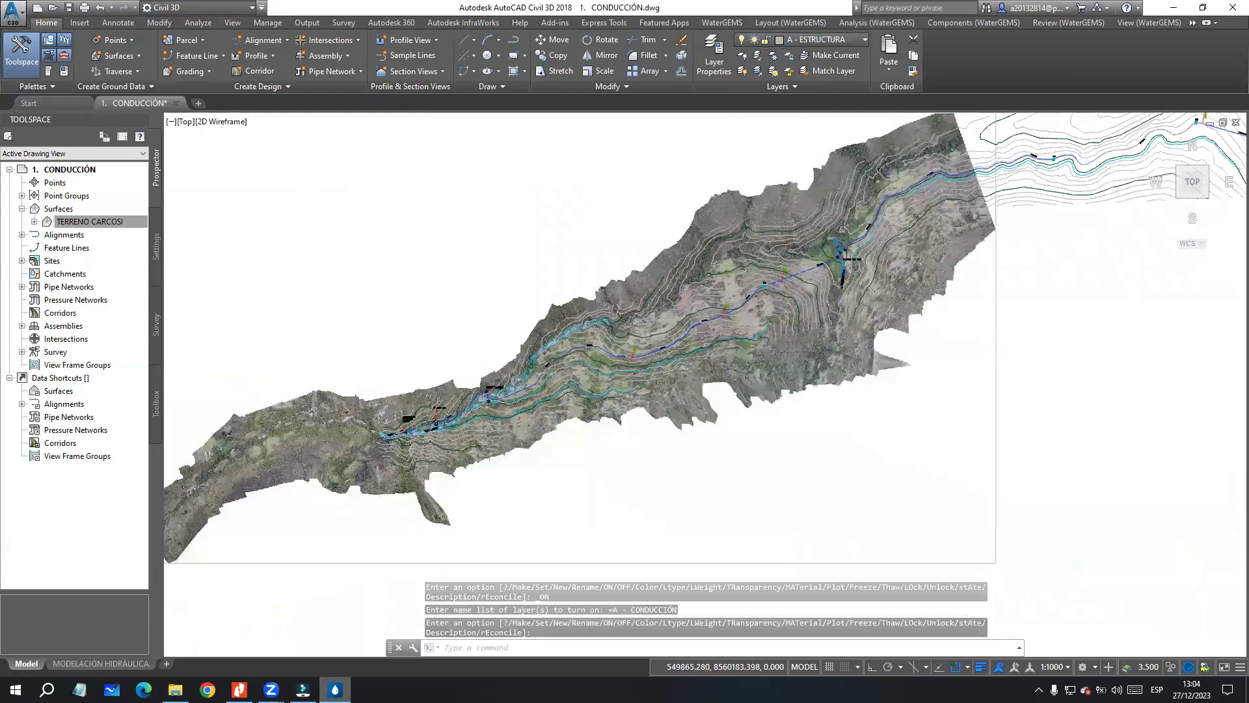
scroll(400, 421, "up", 4)
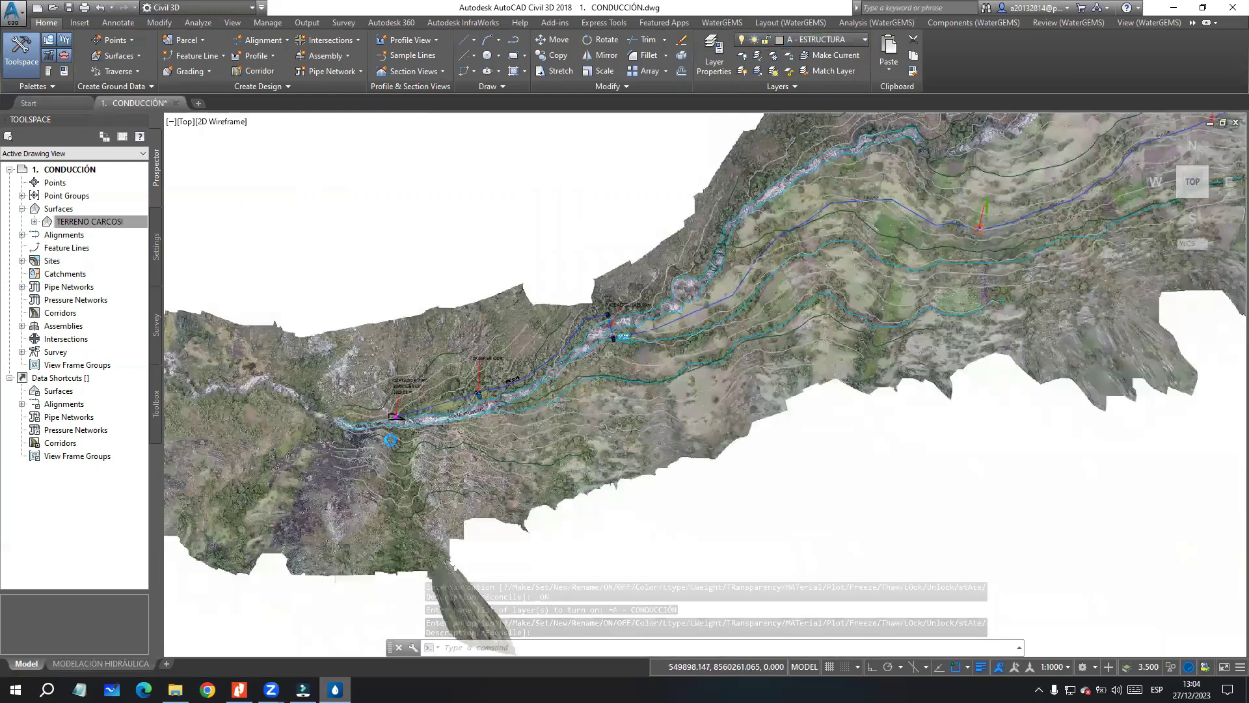
scroll(446, 390, "up", 4)
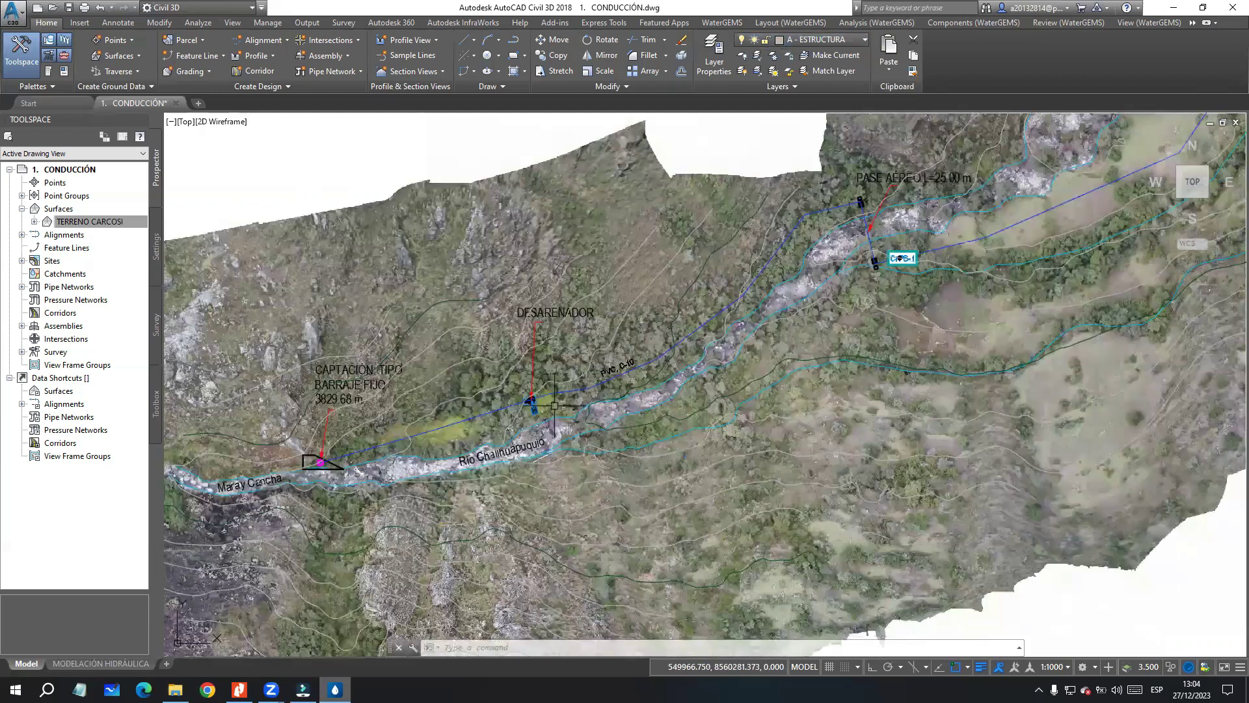
scroll(305, 464, "up", 4)
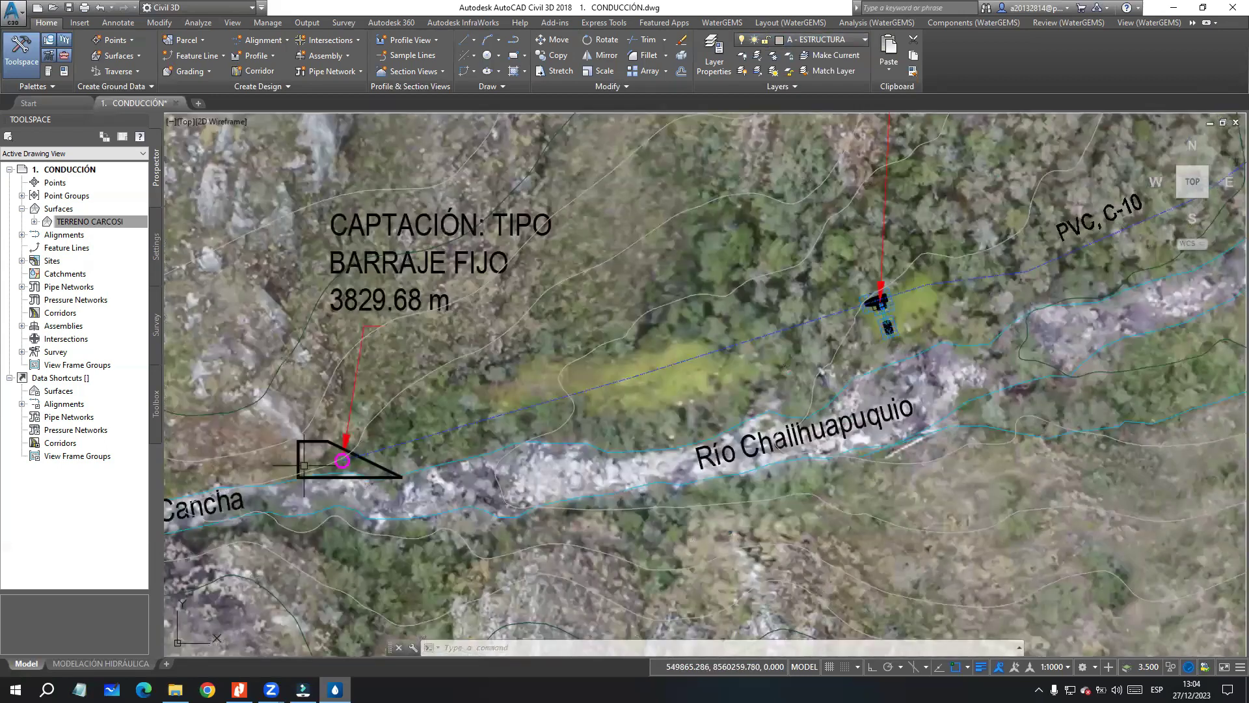
scroll(379, 456, "down", 2)
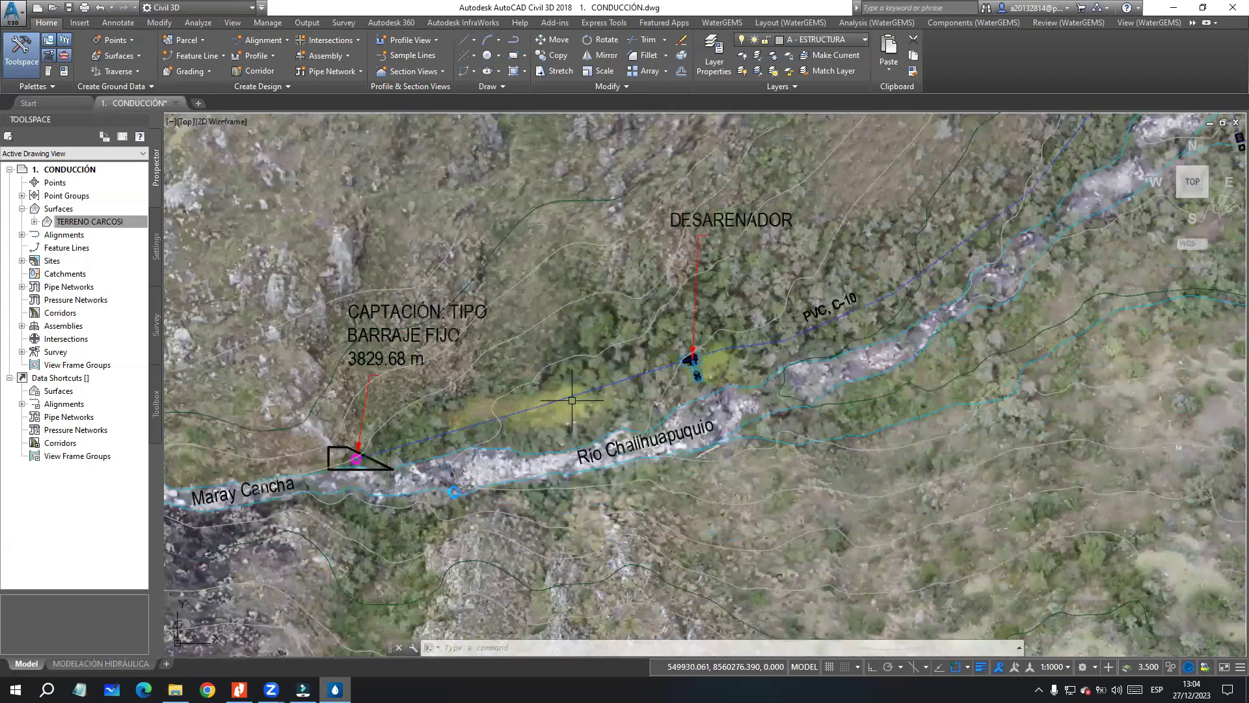
middle_click_drag(728, 308, 455, 488)
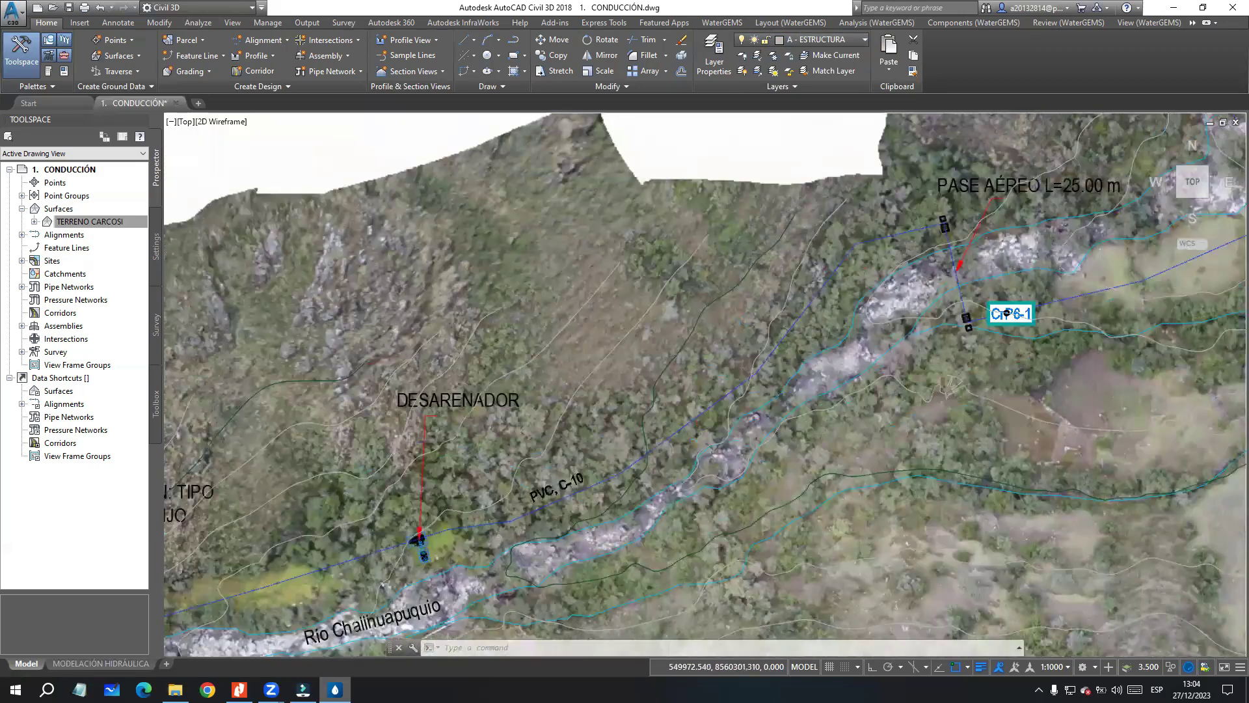
Step: Follow the conduction line from the PASE AÉREO L=25.00 m crossing along the PVC, C-10 stretch to the aerial crossing over Riachuelo Yanayacu
middle_click_drag(1078, 293, 686, 369)
scroll(817, 355, "down", 2)
middle_click_drag(911, 324, 725, 393)
middle_click_drag(980, 246, 750, 386)
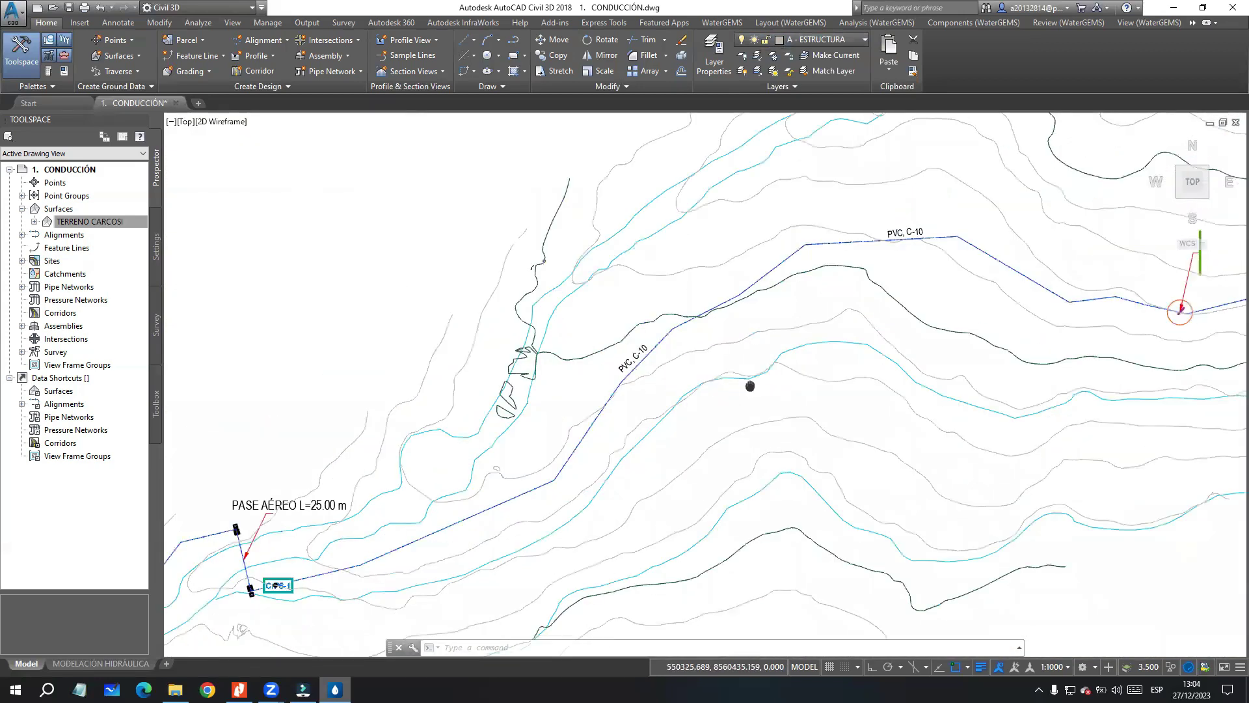
middle_click_drag(892, 317, 530, 382)
middle_click_drag(883, 370, 619, 403)
middle_click_drag(1011, 274, 583, 417)
scroll(607, 403, "down", 2)
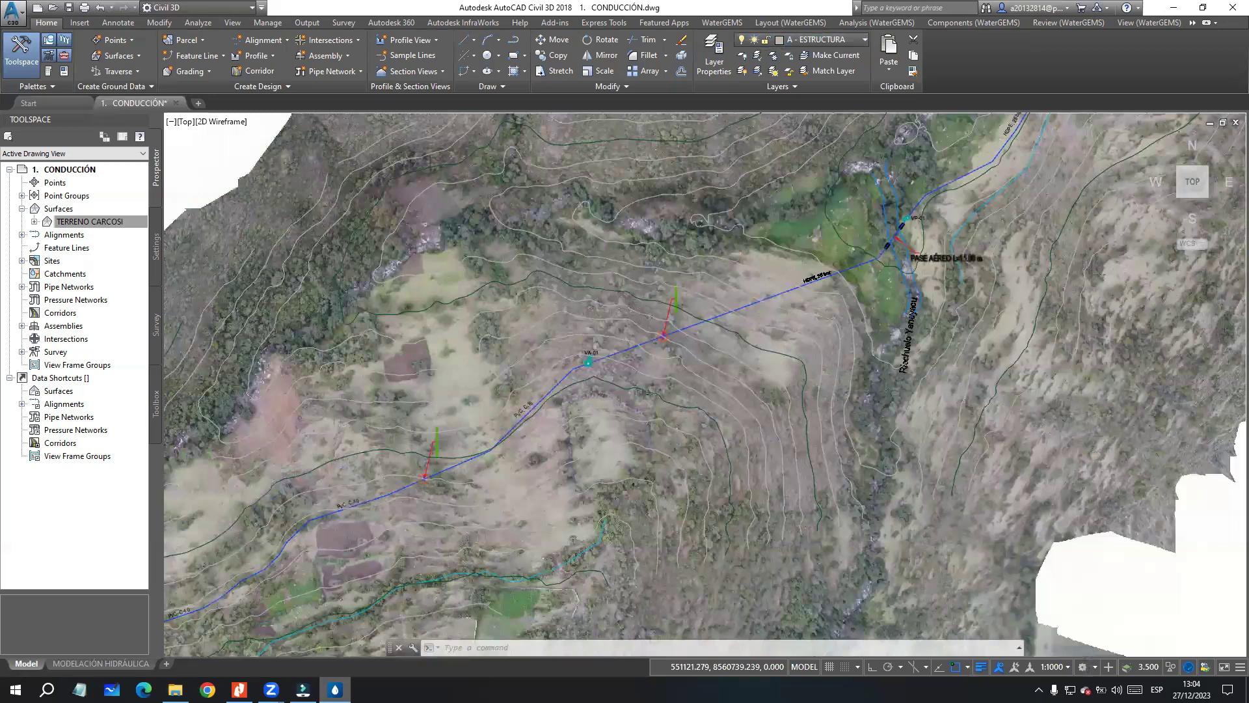
middle_click_drag(912, 292, 872, 345)
scroll(938, 258, "down", 2)
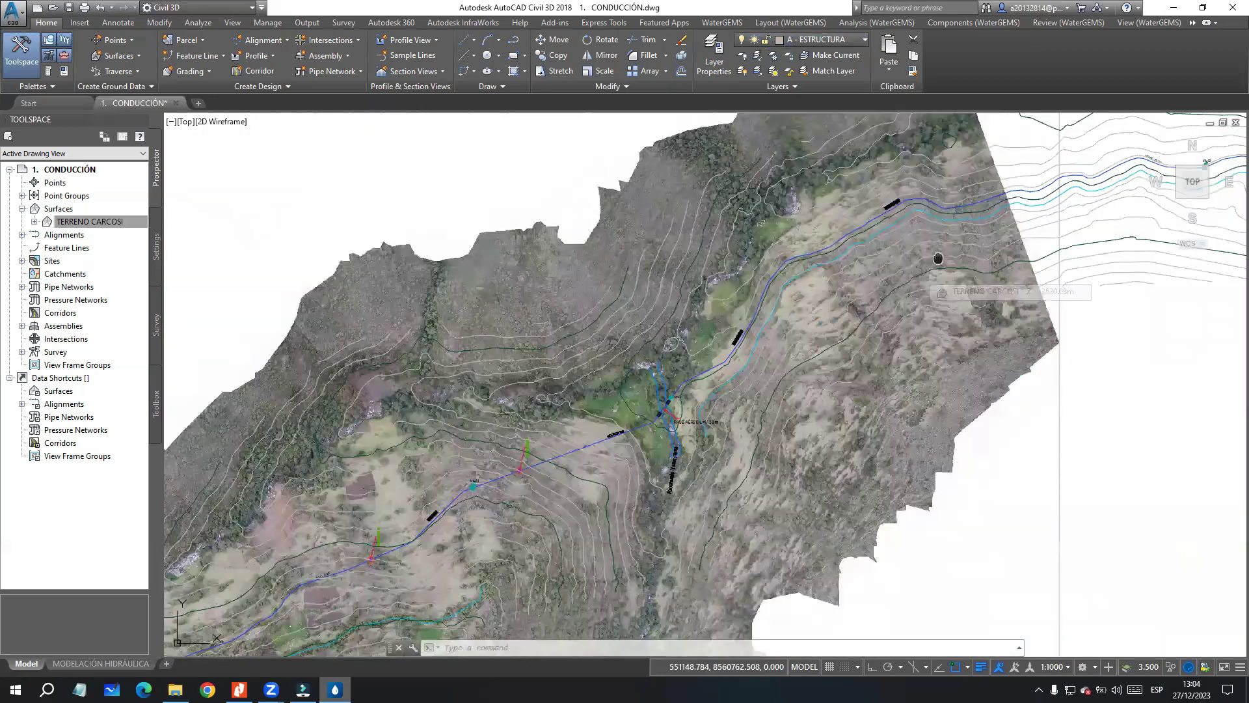
Step: Trace the conduction line east of the Riachuelo Yanayacu crossing, across the contour-only stretch and onto the adjoining orthophoto
middle_click_drag(938, 258, 510, 427)
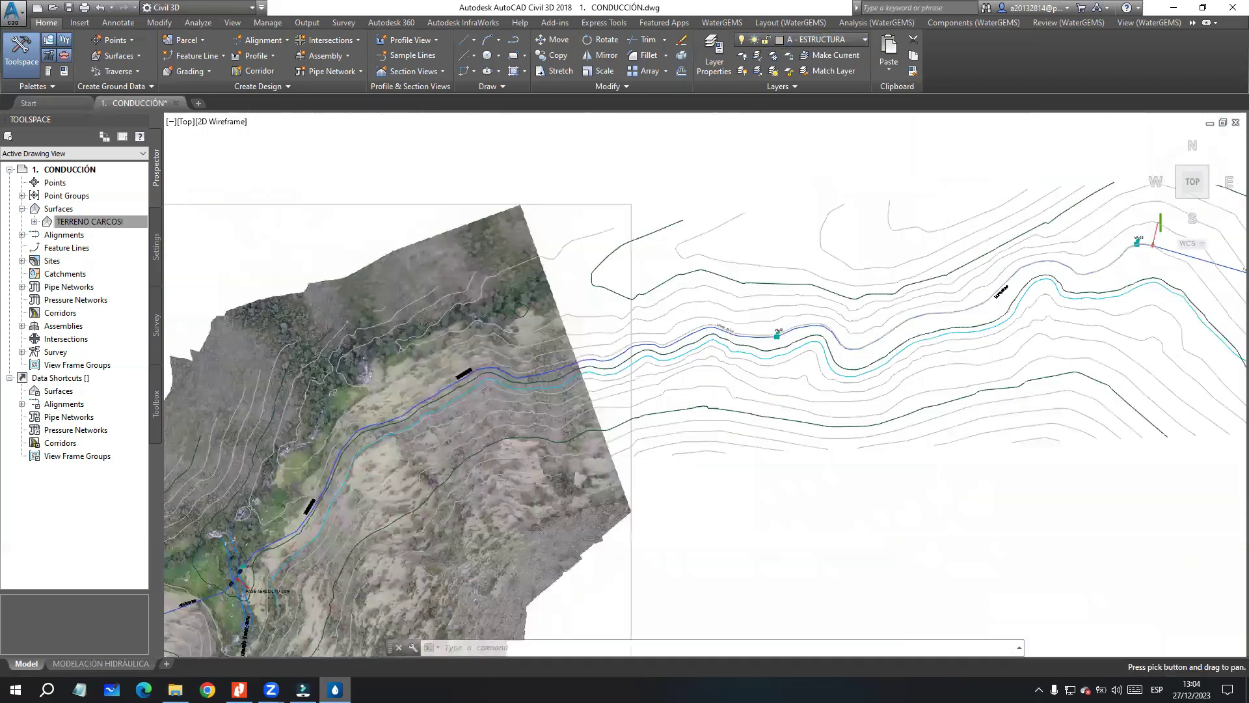
middle_click_drag(1015, 312, 697, 374)
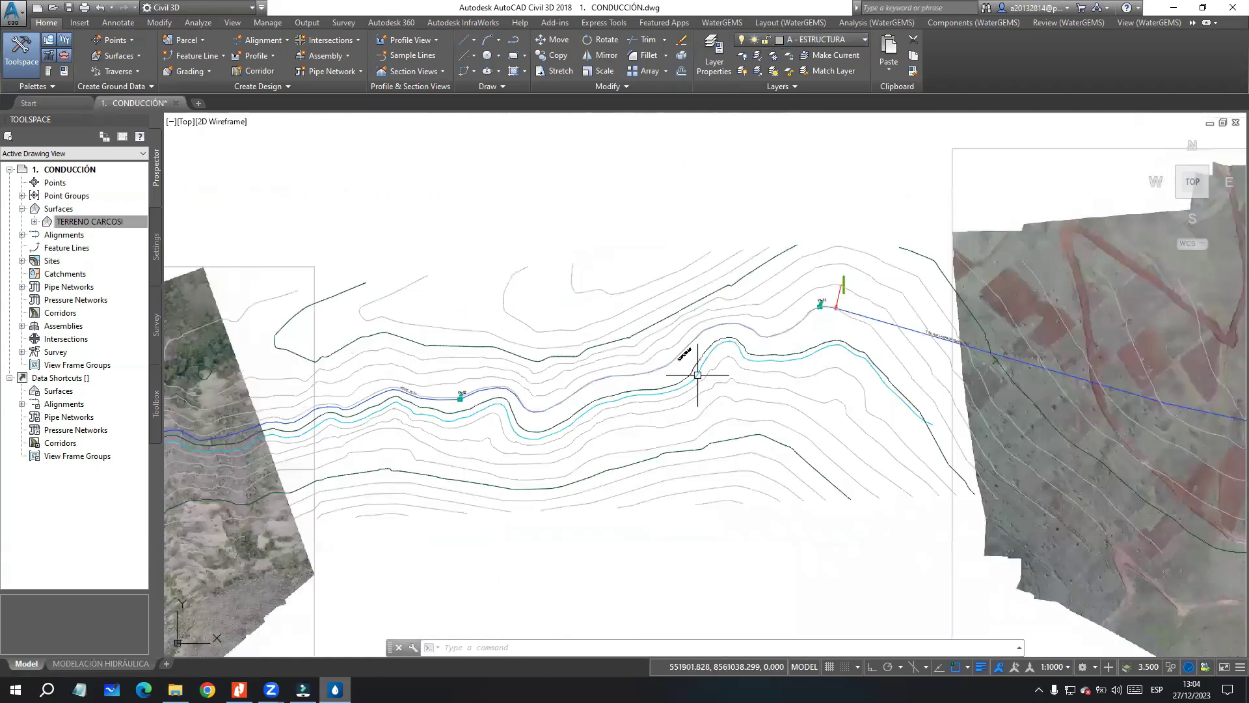
middle_click_drag(820, 340, 730, 318)
middle_click_drag(904, 365, 680, 310)
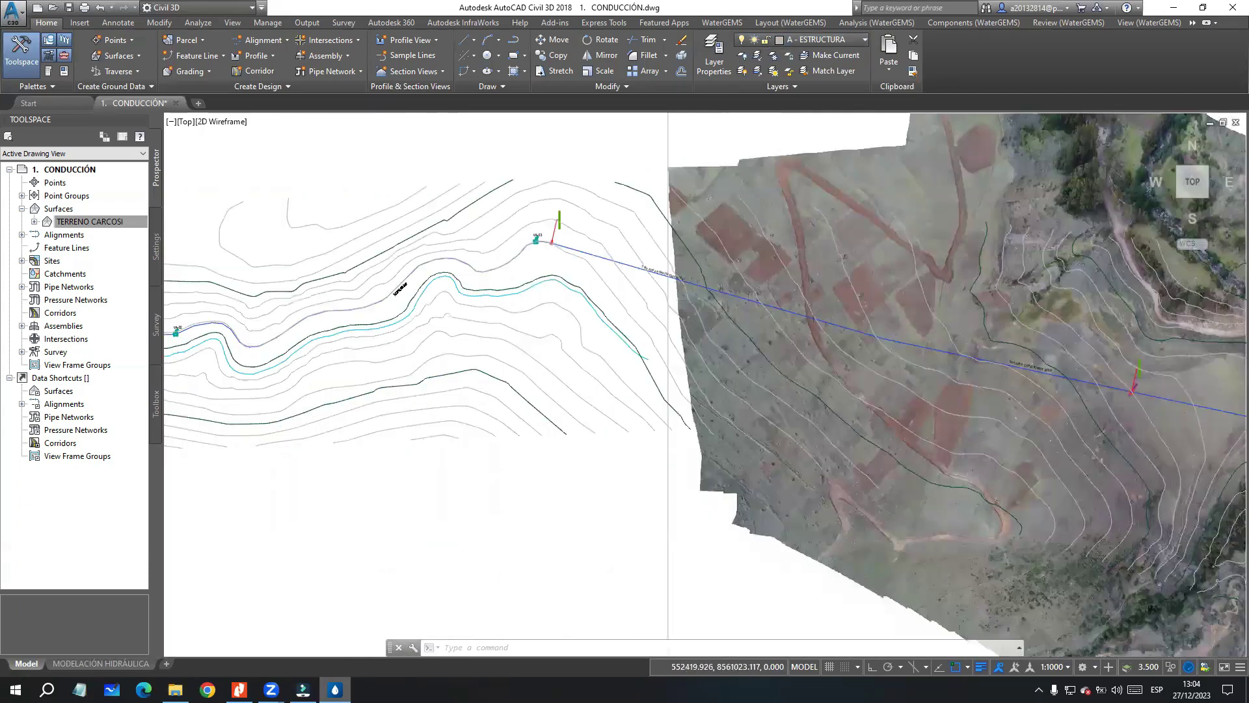
scroll(838, 333, "down", 2)
middle_click_drag(837, 333, 658, 311)
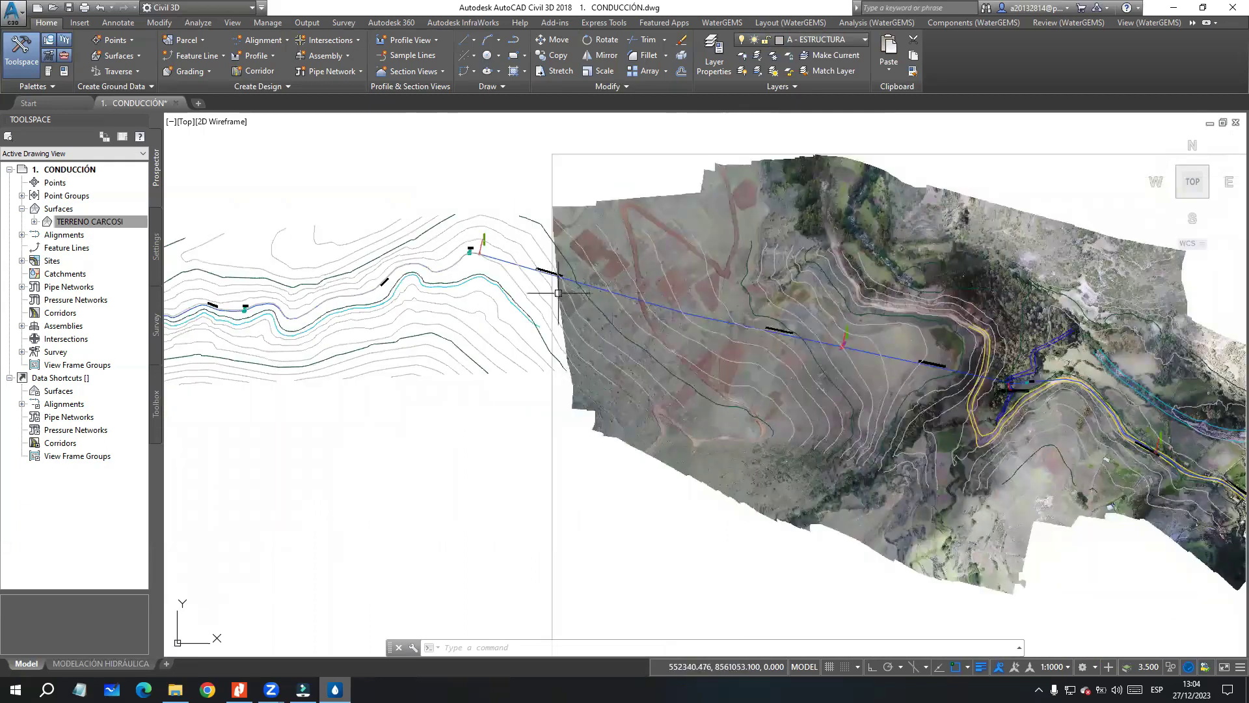
middle_click_drag(990, 377, 815, 330)
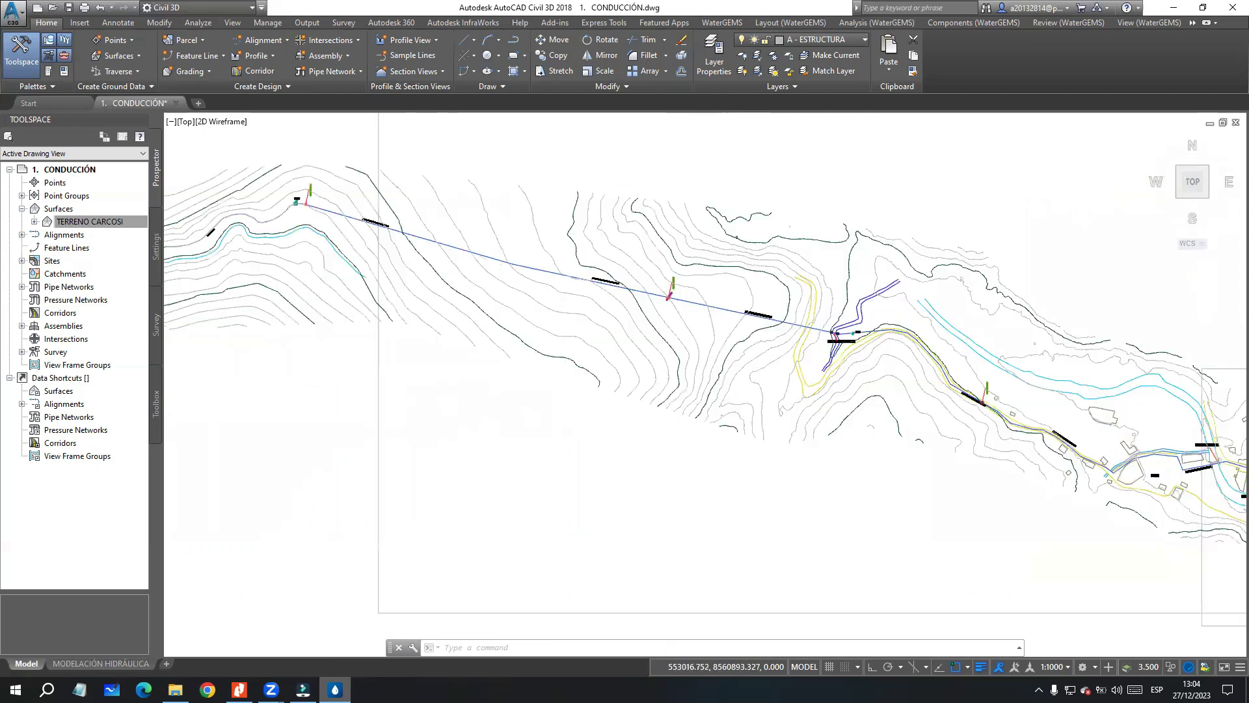
Step: Inspect the Tubo Acero SCH40 stretch, the PASE AÉREO L=10.00 m crossing and valve VP-02, and follow the line along the road towards MARAY
scroll(750, 317, "up", 3)
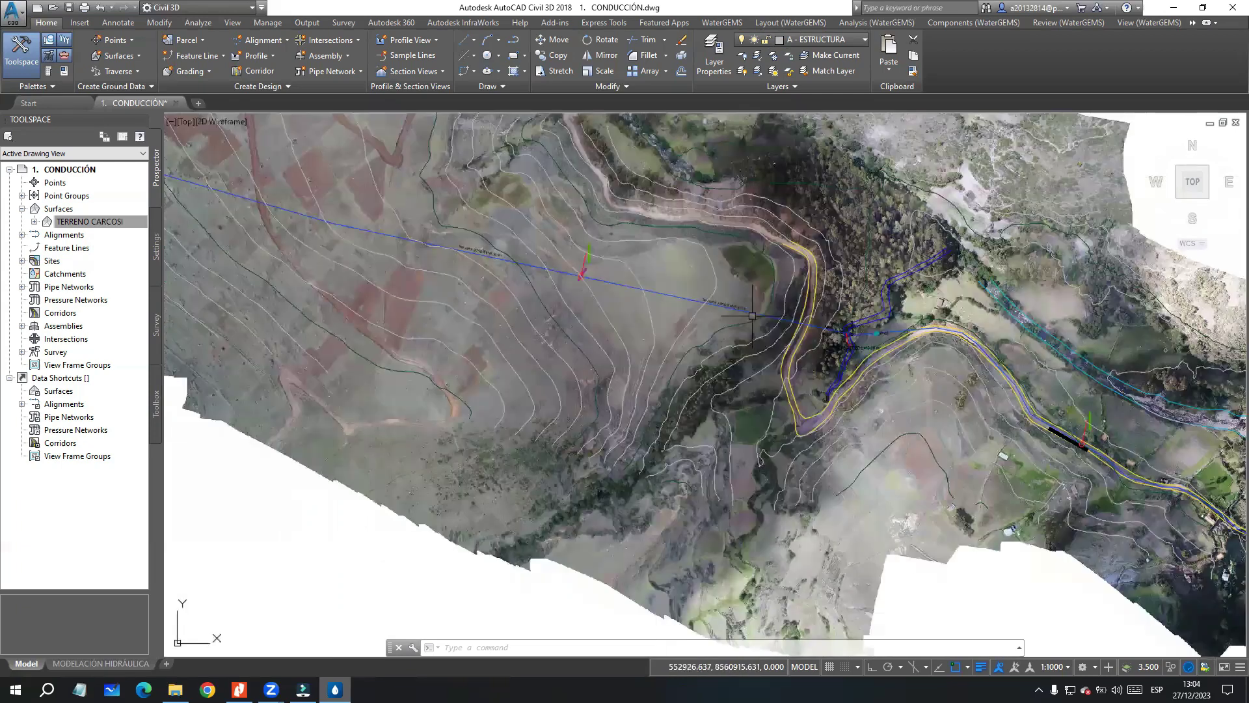
scroll(851, 338, "up", 3)
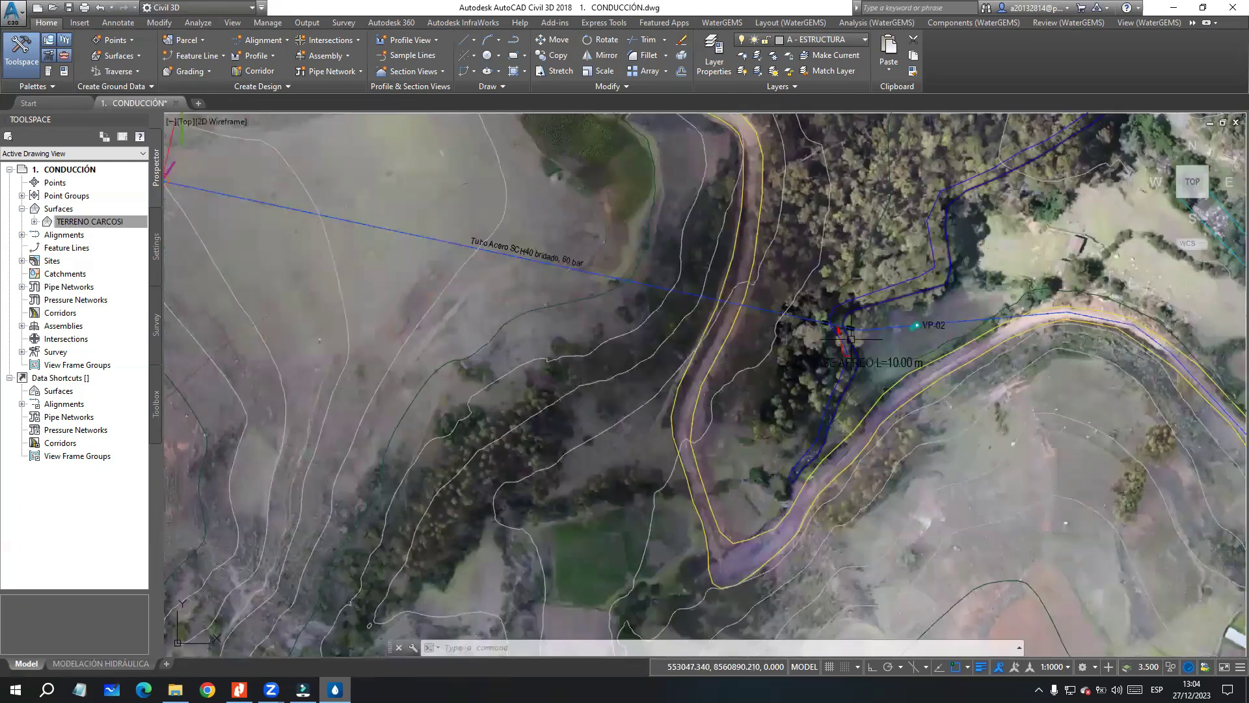
scroll(845, 333, "up", 1)
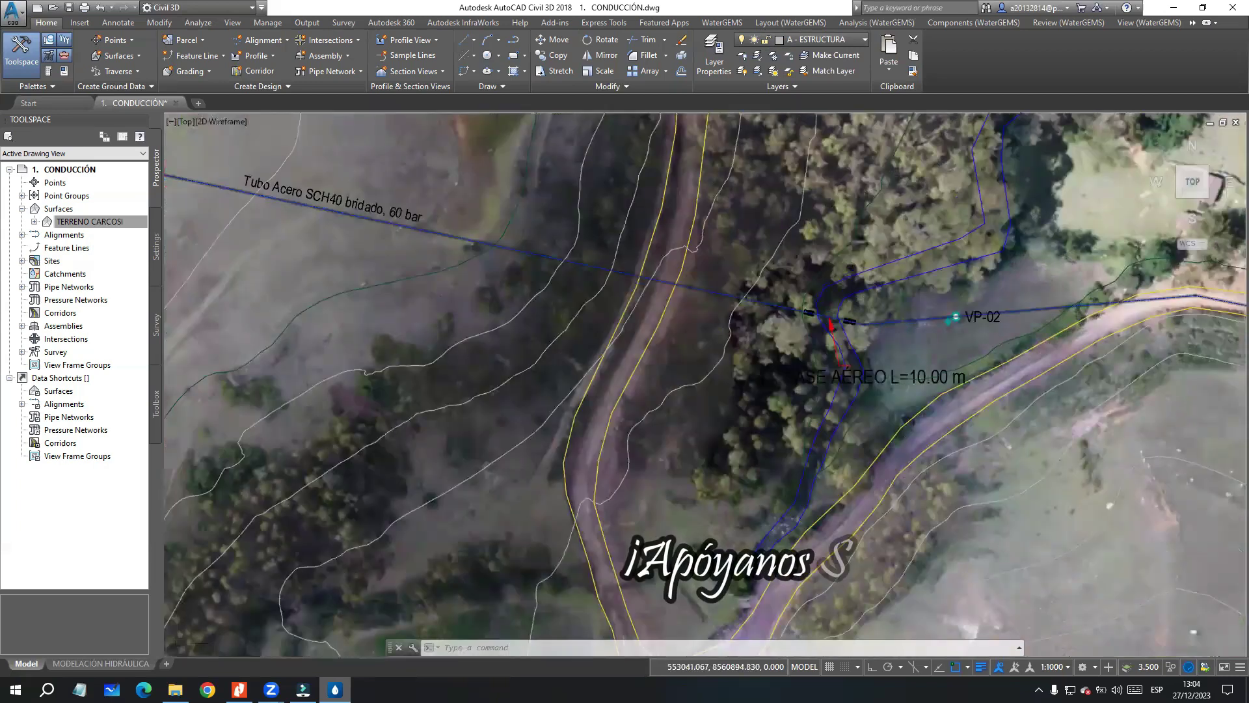
scroll(846, 333, "up", 1)
scroll(839, 328, "up", 1)
scroll(774, 241, "down", 1)
scroll(848, 314, "down", 3)
middle_click_drag(847, 315, 596, 267)
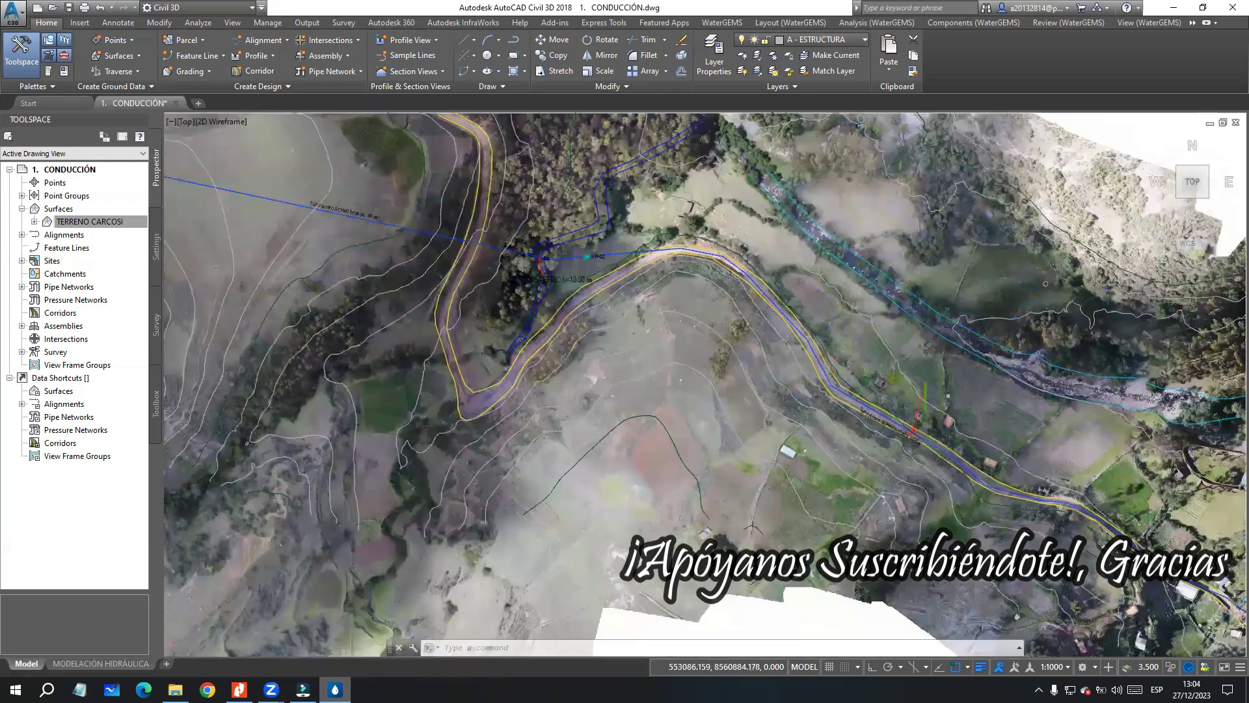
scroll(877, 391, "down", 2)
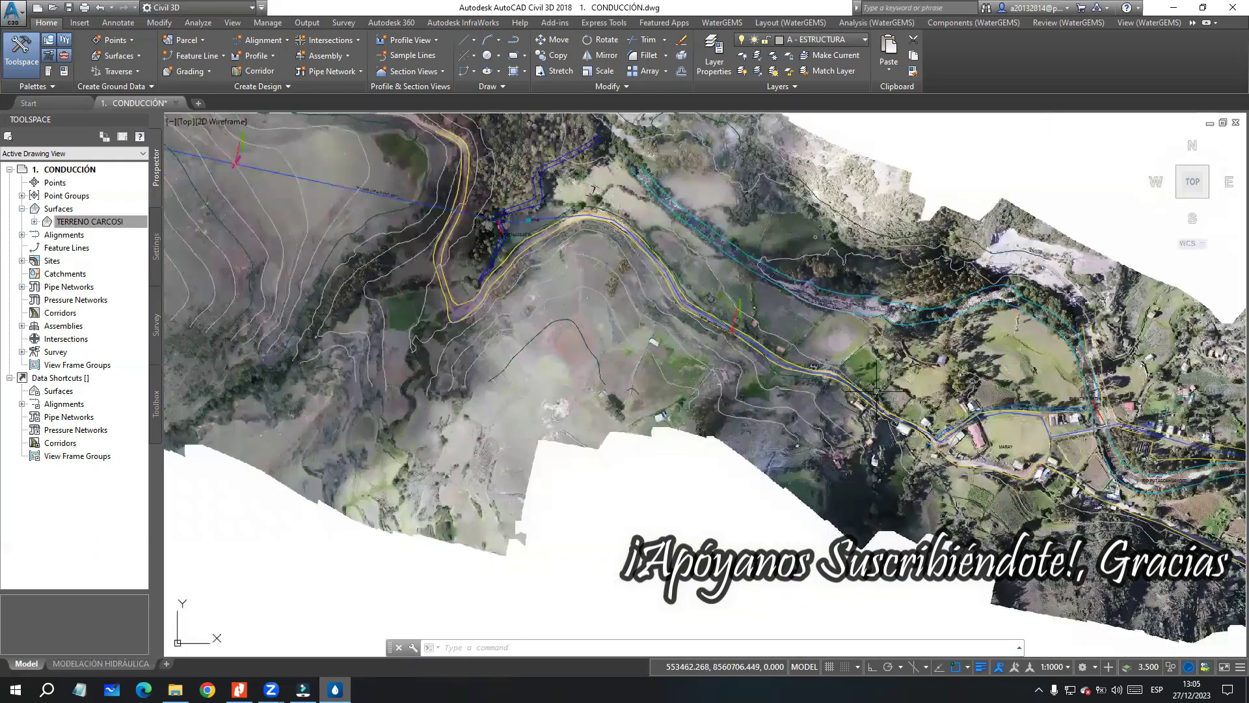
middle_click_drag(1068, 419, 854, 379)
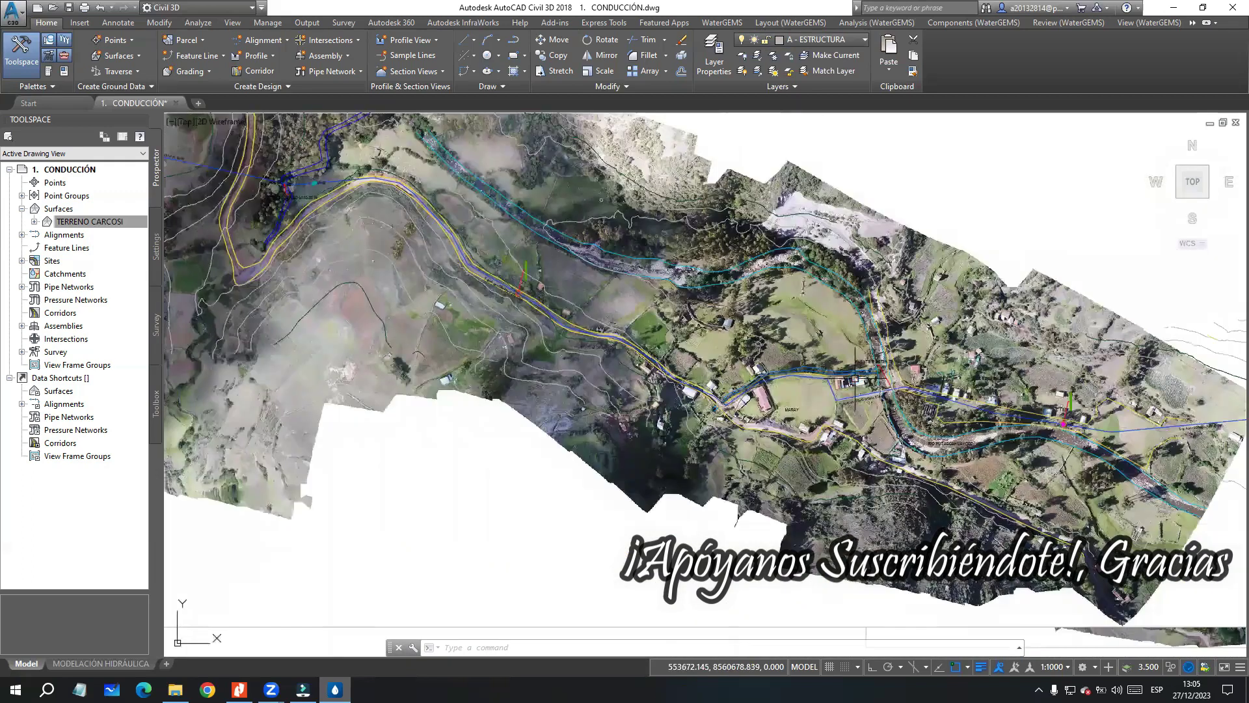
Step: Examine the conduction line through MARAY, over the PUENTE EXISTENTE and past LA ESMERALDA to valve VP-03 beside the river
scroll(854, 378, "up", 3)
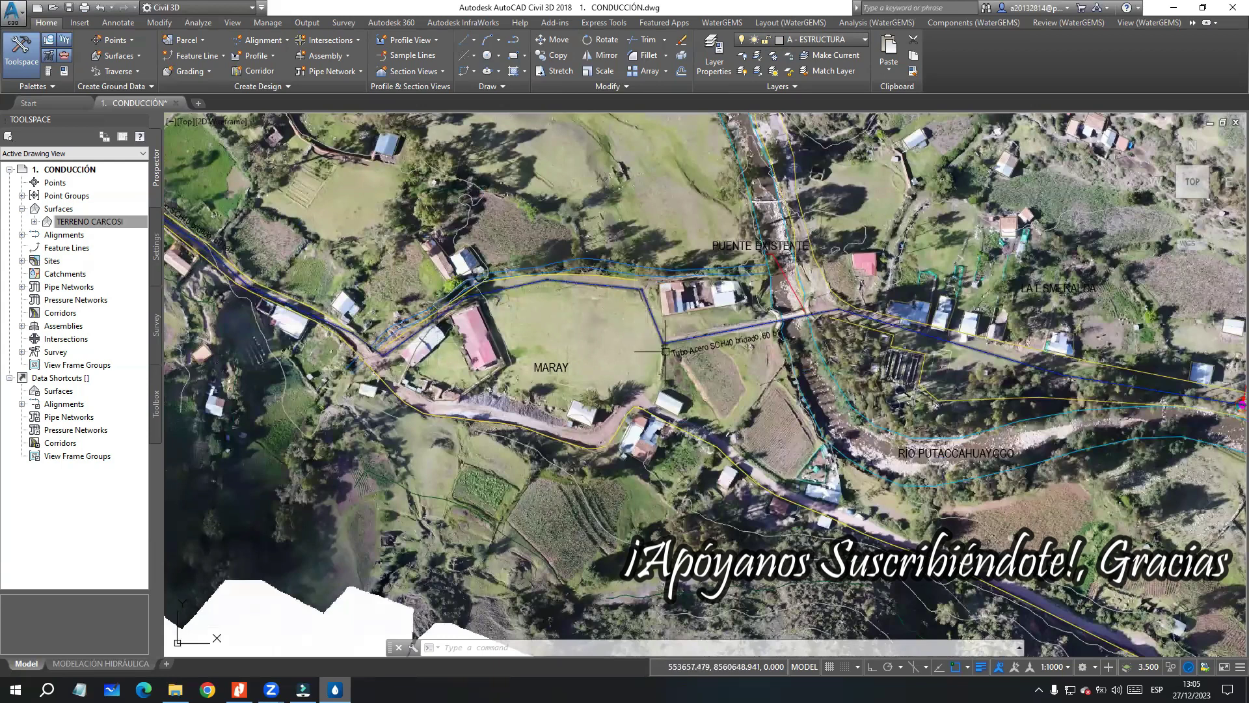
scroll(821, 323, "up", 5)
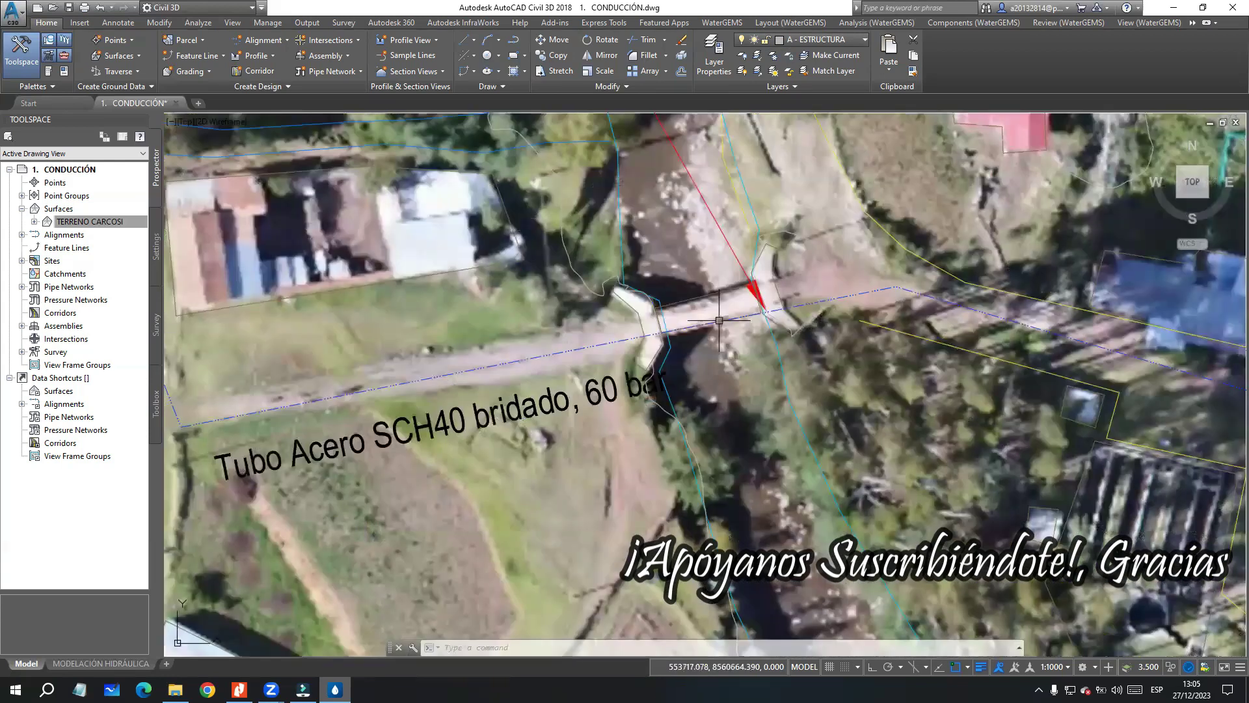
scroll(749, 314, "down", 3)
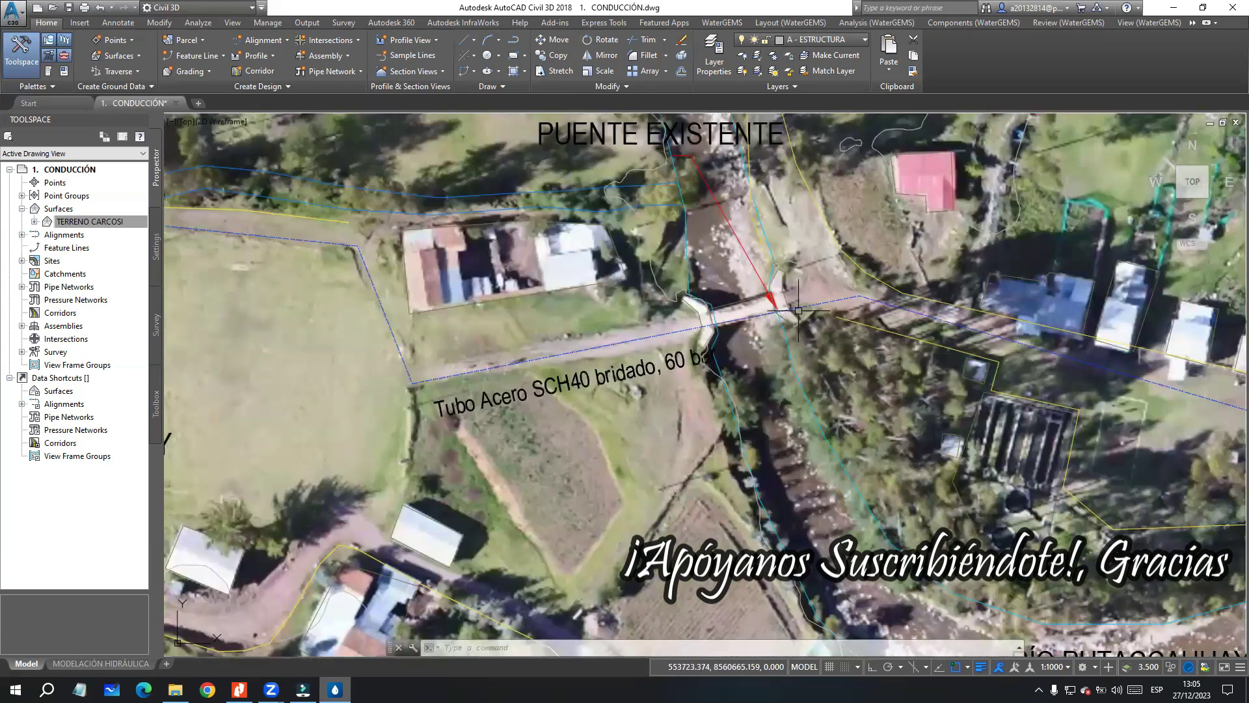
scroll(703, 317, "down", 5)
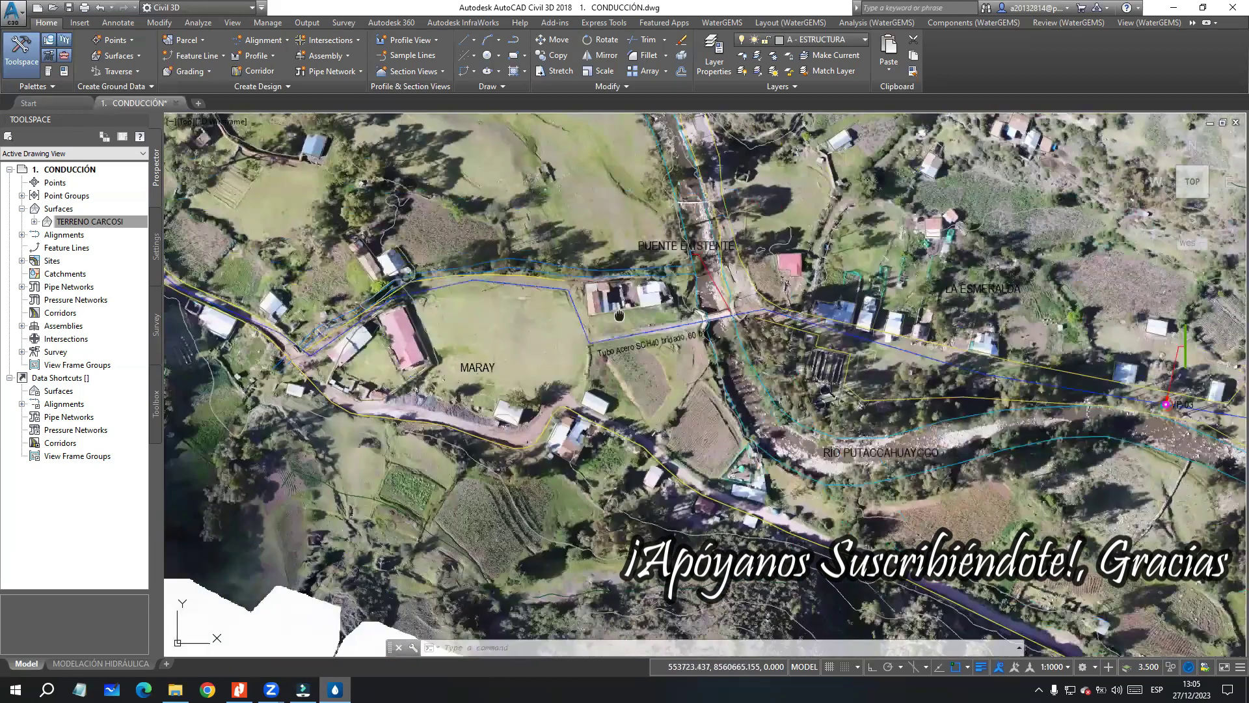
scroll(730, 414, "down", 3)
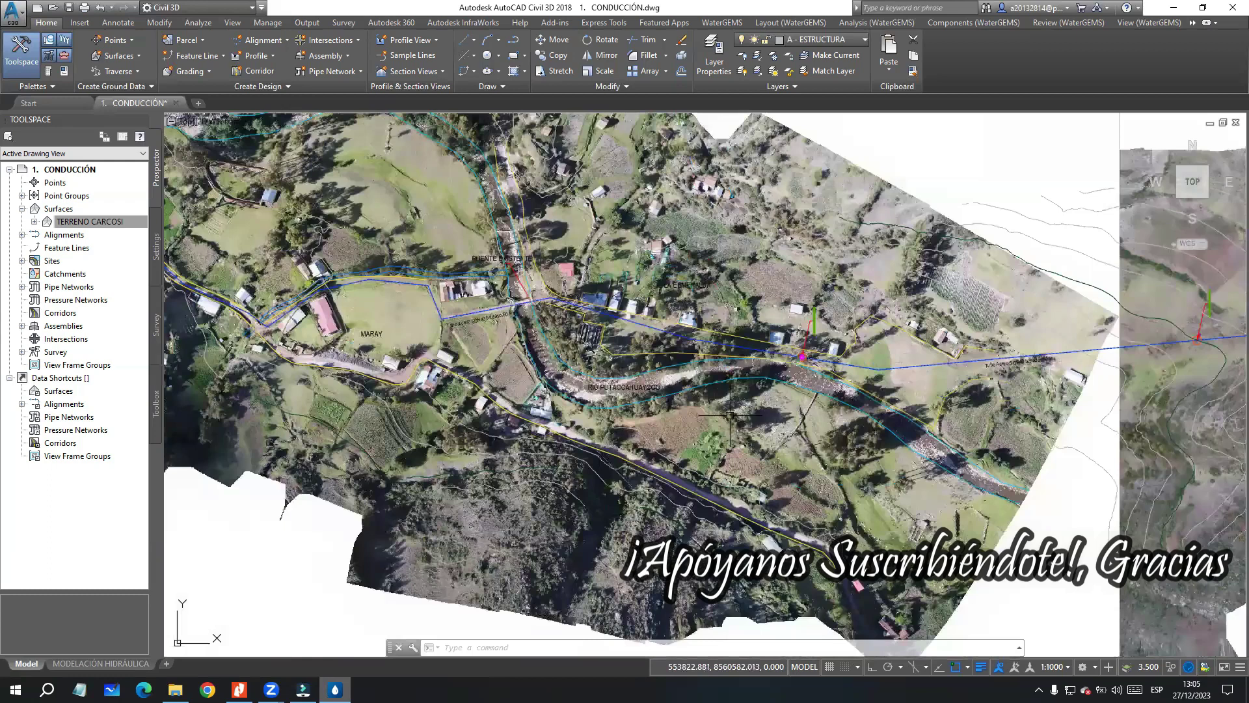
scroll(655, 326, "up", 8)
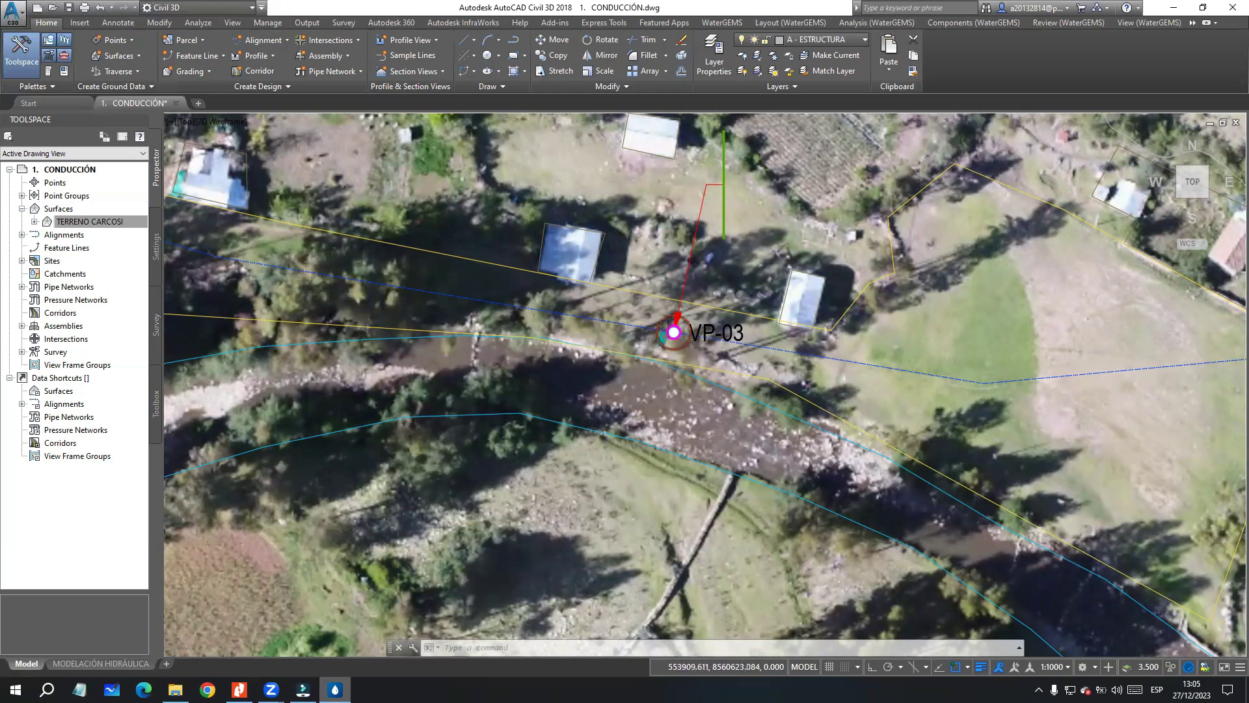
scroll(668, 350, "down", 2)
scroll(668, 350, "down", 2)
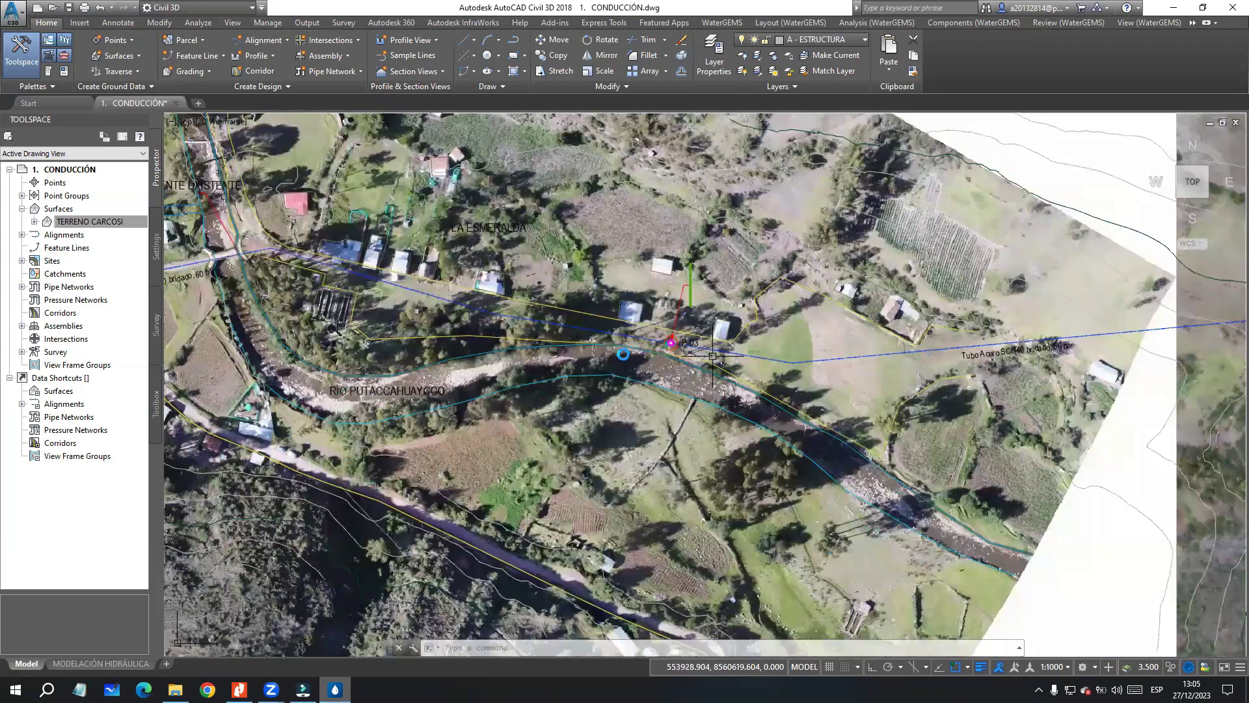
scroll(624, 354, "down", 2)
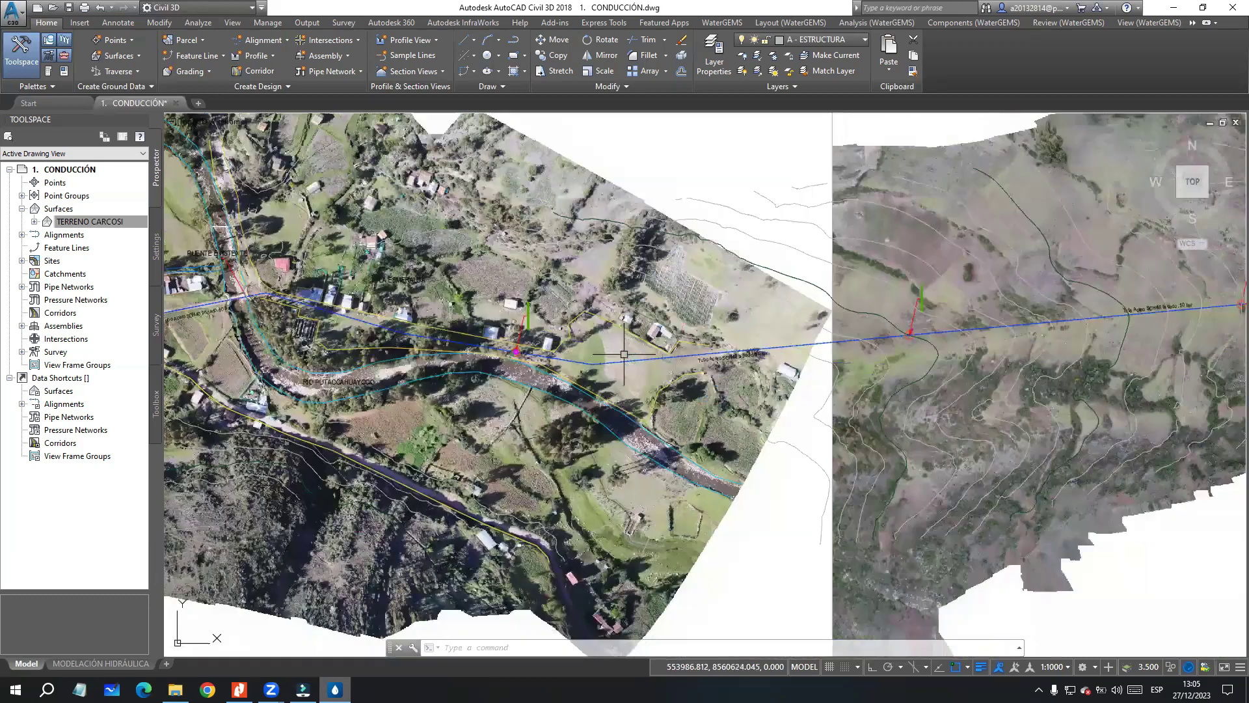
Step: Follow the conduction line from VP-03 across the eastern orthophotos to VA-04, the PTAP: FILTRACIÓN LENTA and the RESERVORIO V=10.00 M3
middle_click_drag(624, 355, 404, 361)
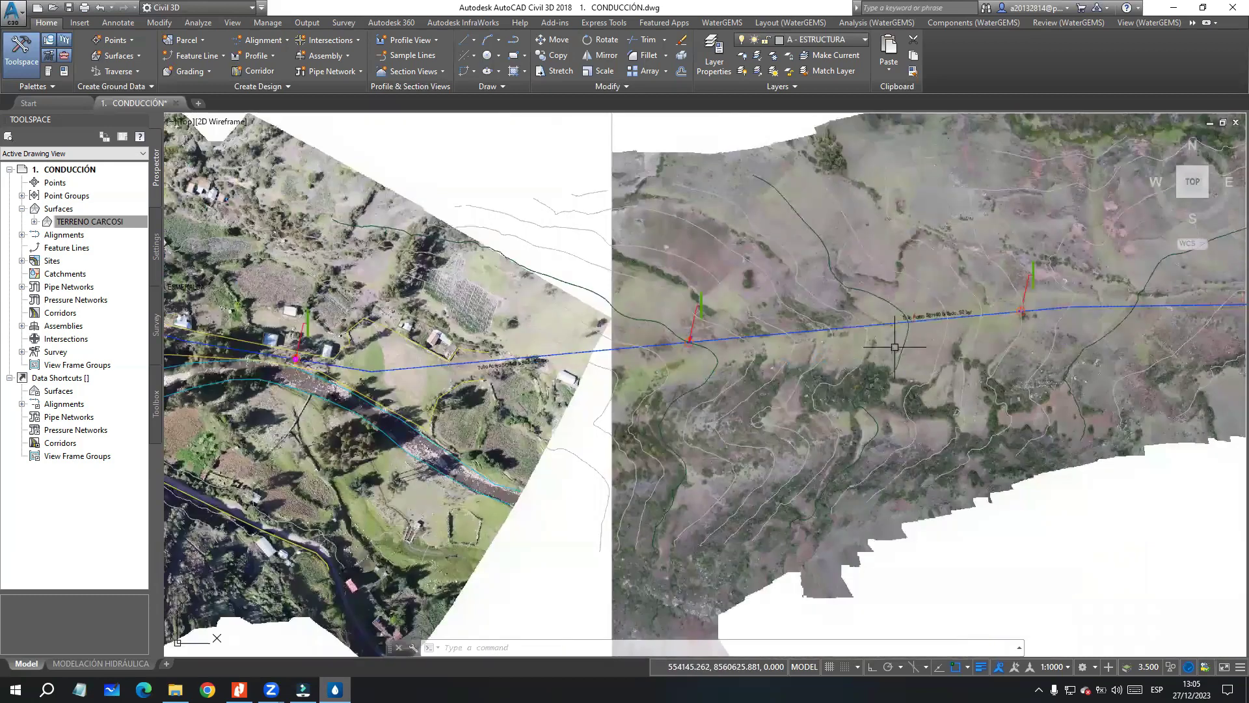
middle_click_drag(895, 346, 557, 355)
middle_click_drag(809, 374, 579, 362)
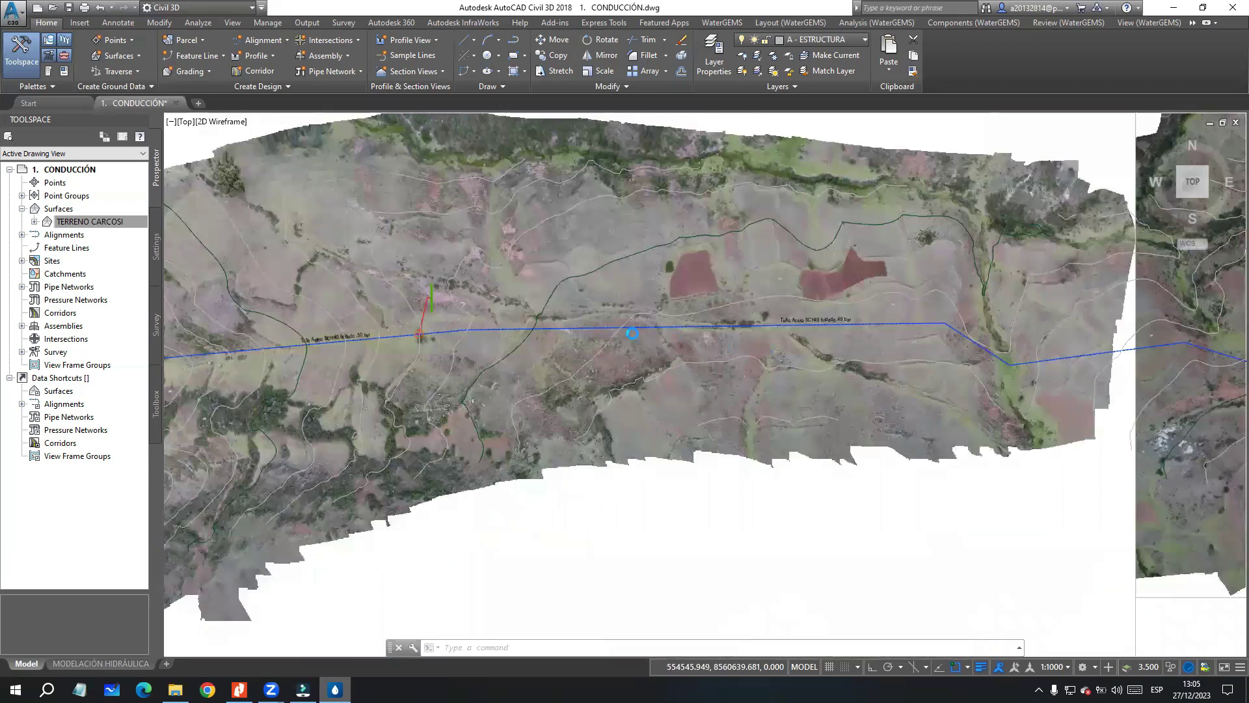
scroll(632, 333, "down", 2)
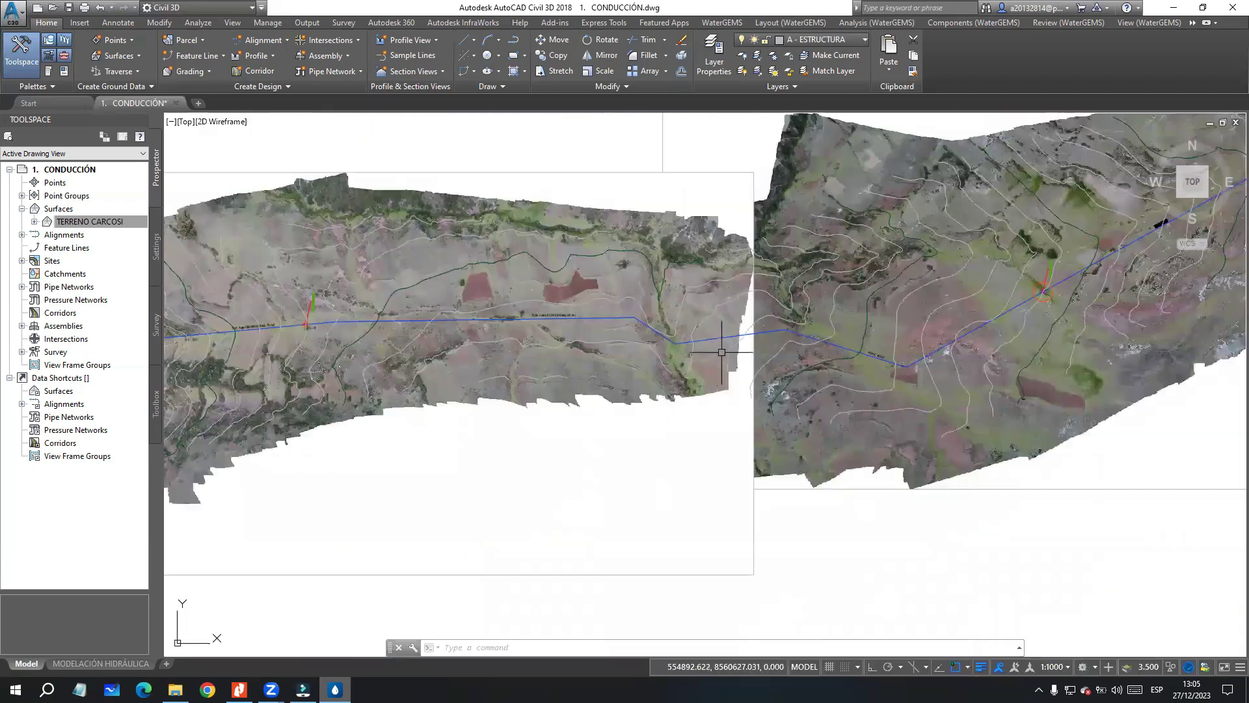
middle_click_drag(718, 354, 571, 354)
mouse_move(1026, 254)
middle_mouse_down()
mouse_move(803, 313)
mouse_move(626, 427)
middle_mouse_up()
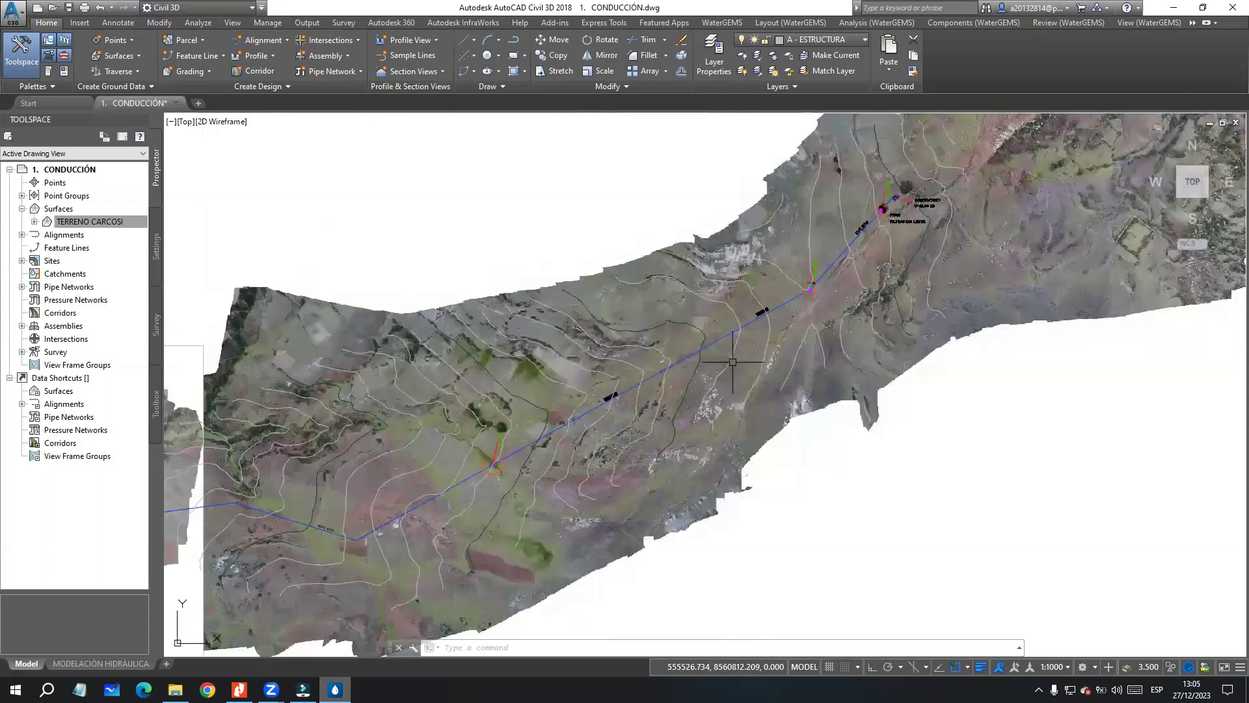
scroll(870, 232, "up", 5)
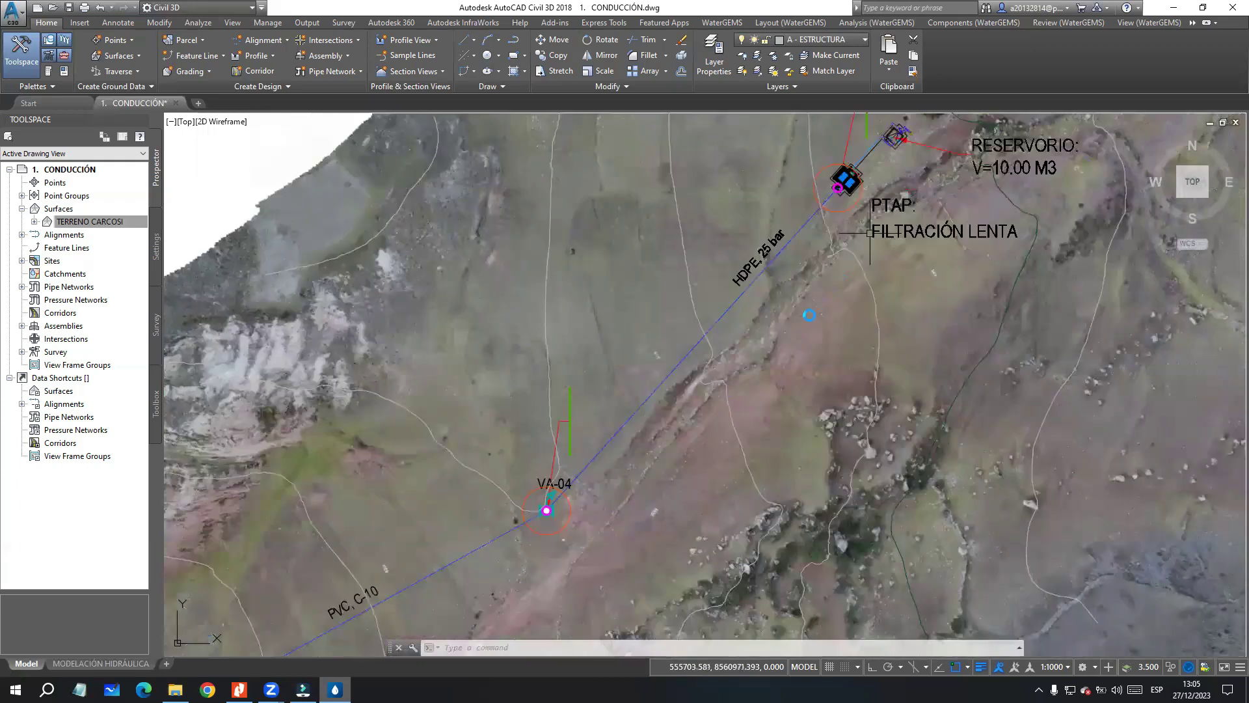
scroll(870, 232, "up", 3)
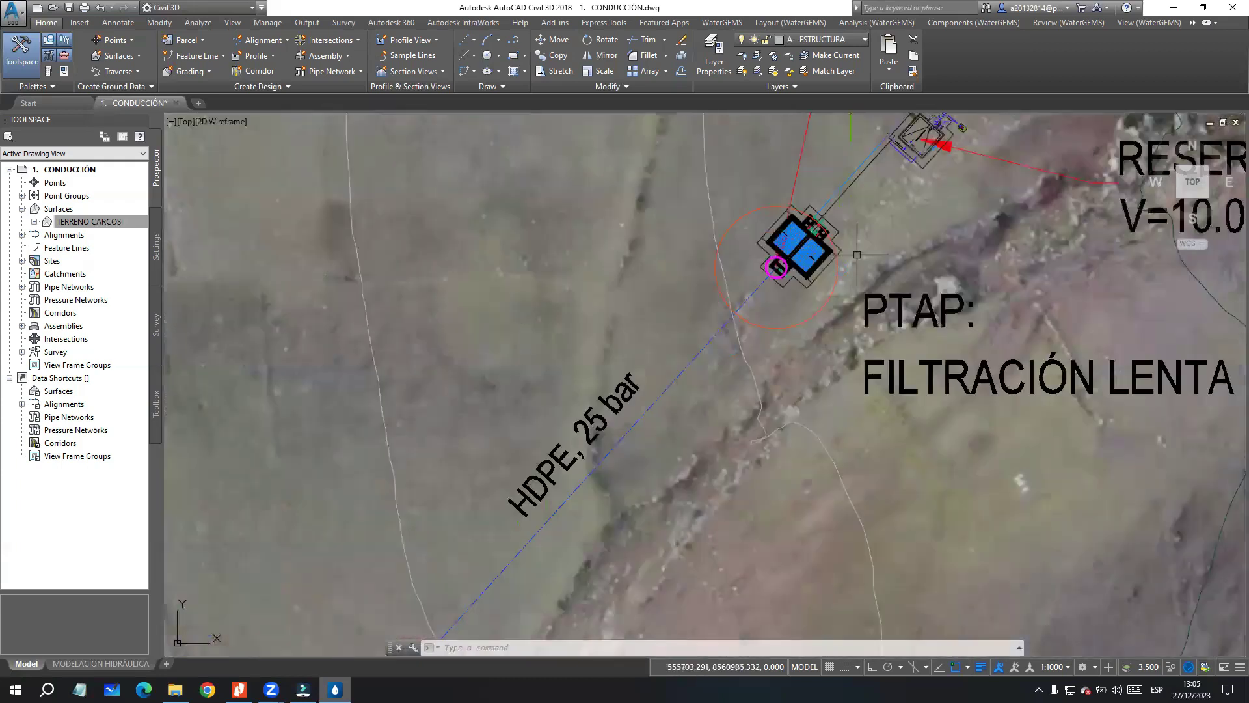
middle_click_drag(857, 254, 732, 352)
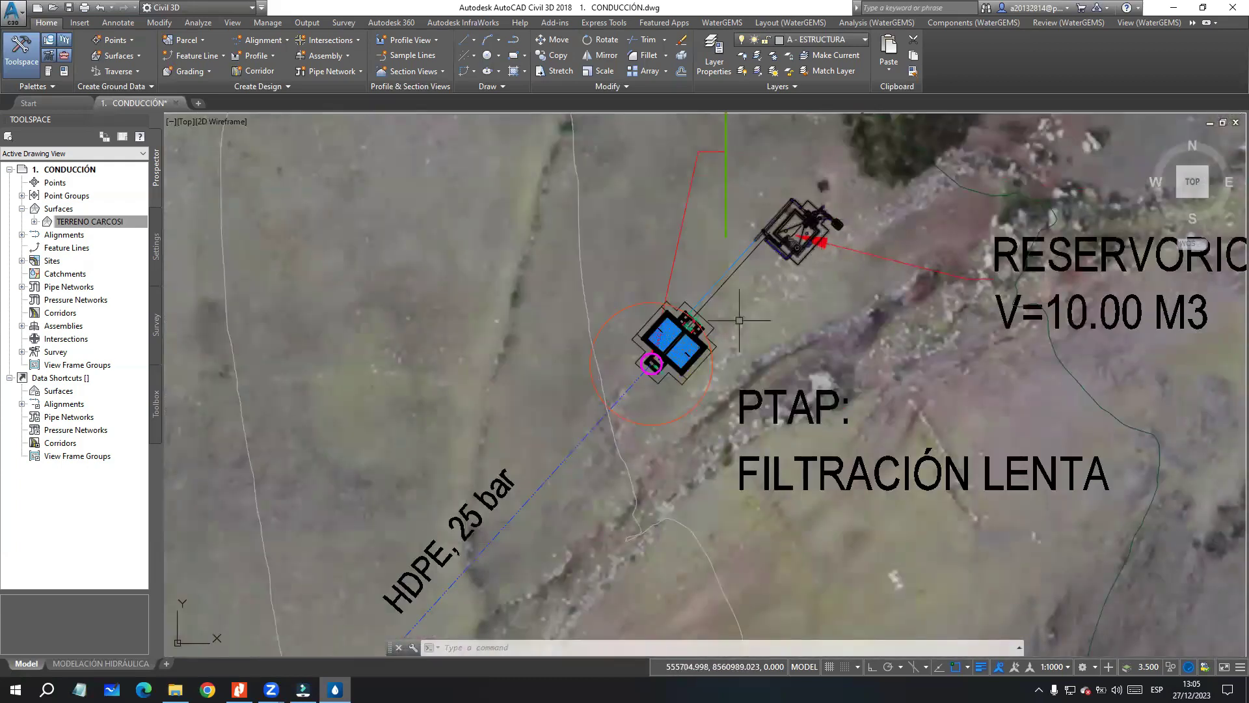
Step: Review the overall conduction route, consult the MÓDULO_01 slide in the WaterGEMS diapositivas PDF in Nitro Pro, and return to the Civil 3D drawing
scroll(739, 321, "down", 4)
scroll(664, 416, "down", 4)
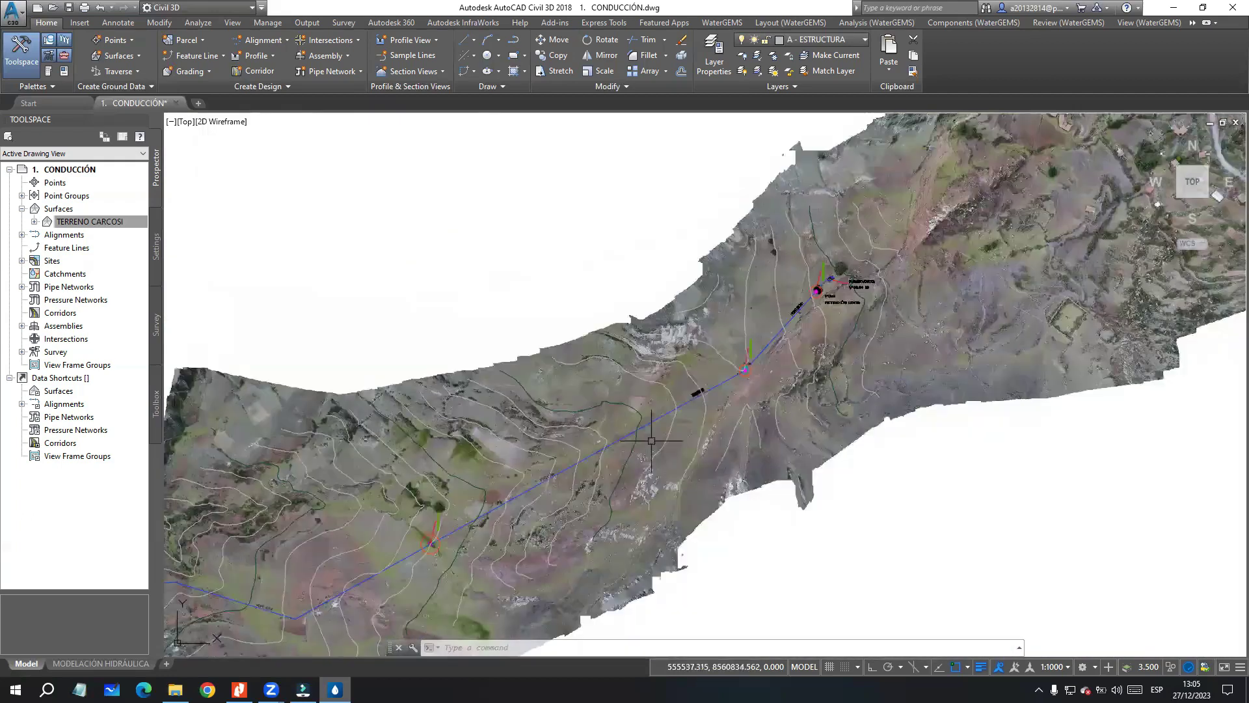
scroll(651, 440, "down", 3)
scroll(537, 381, "down", 6)
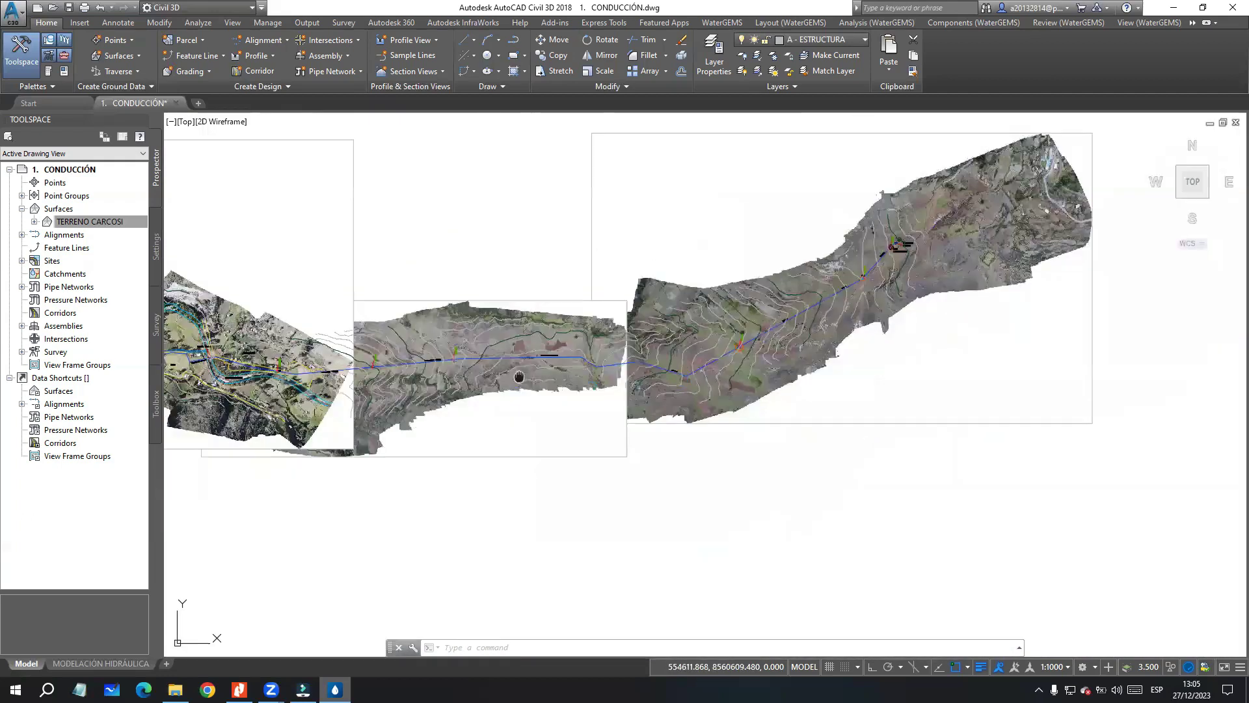
scroll(661, 335, "down", 3)
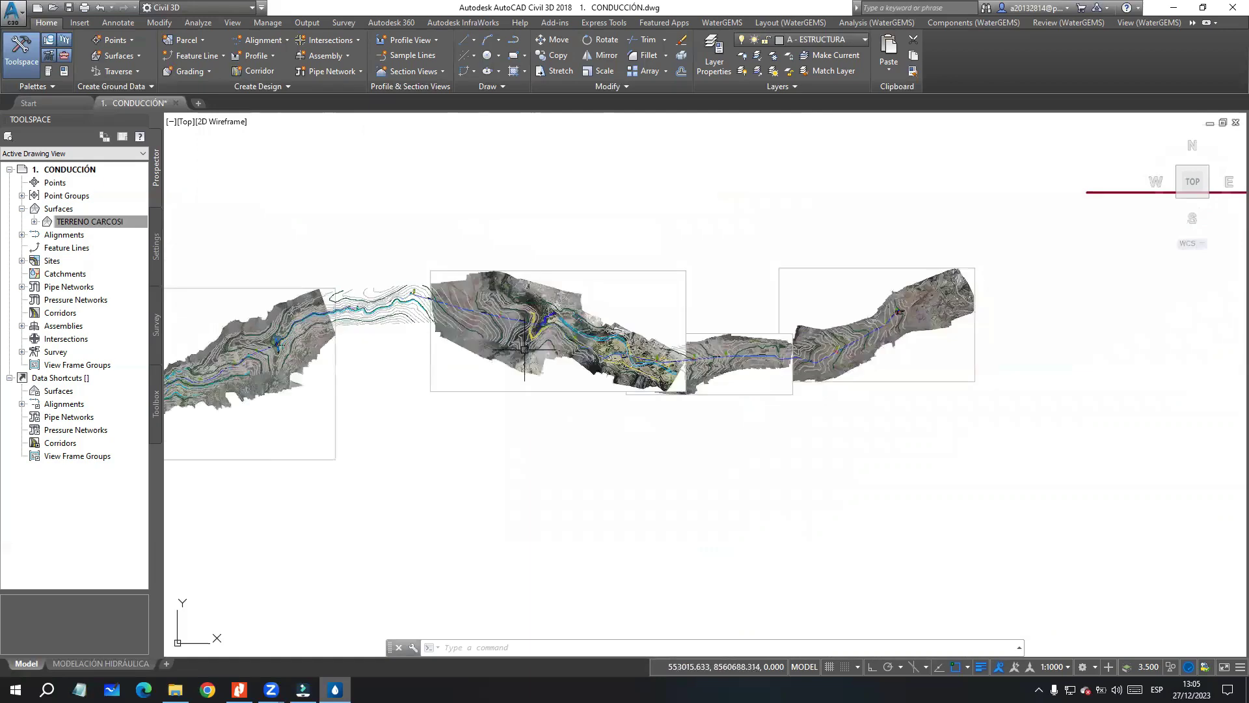
key("alt+Tab")
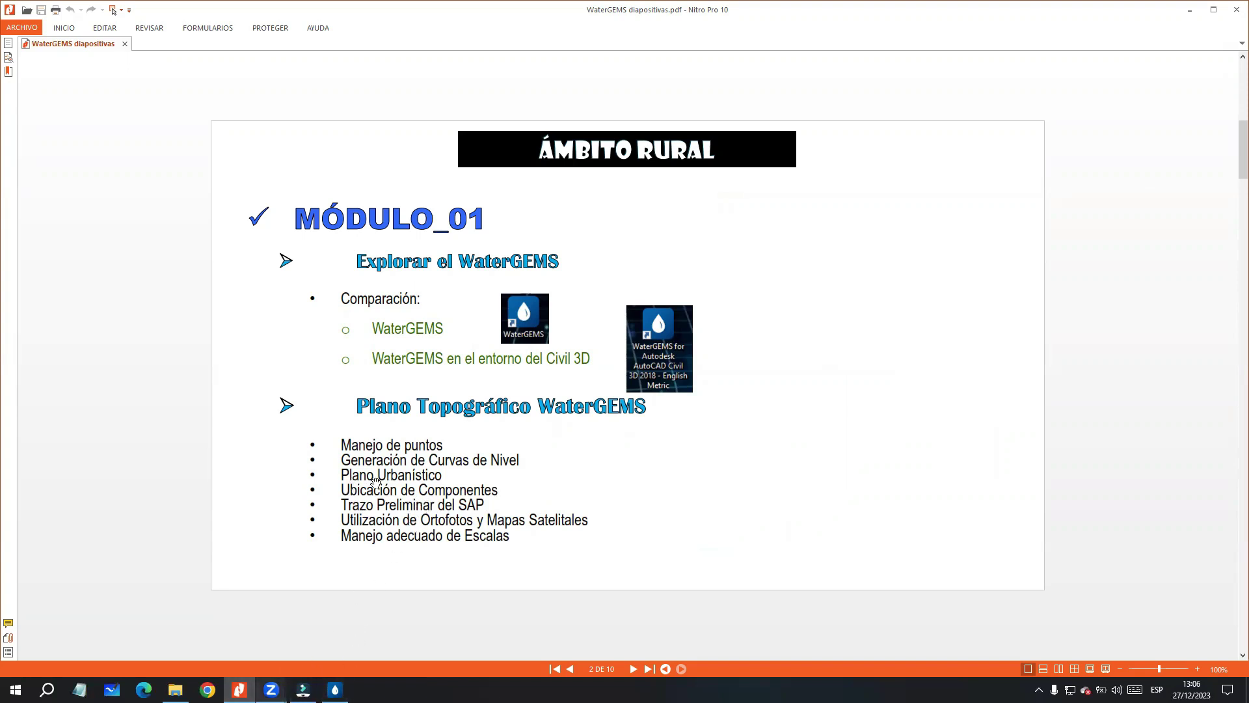
left_click(334, 689)
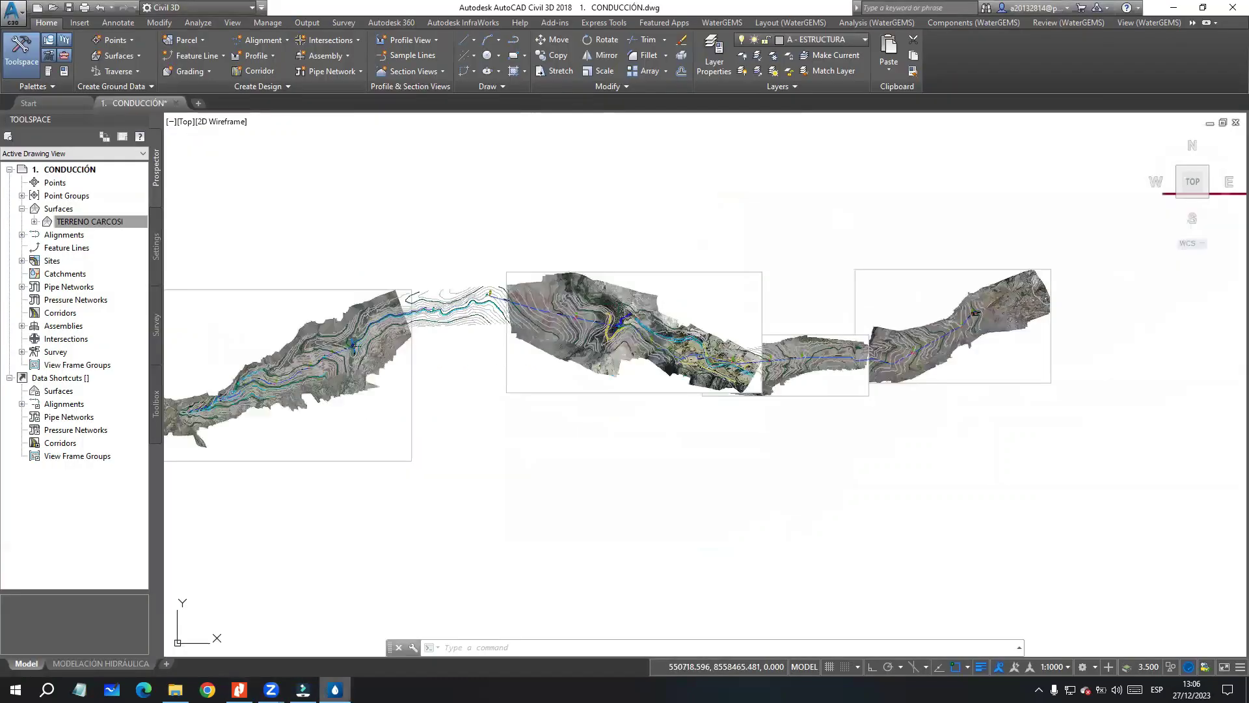
scroll(742, 382, "up", 2)
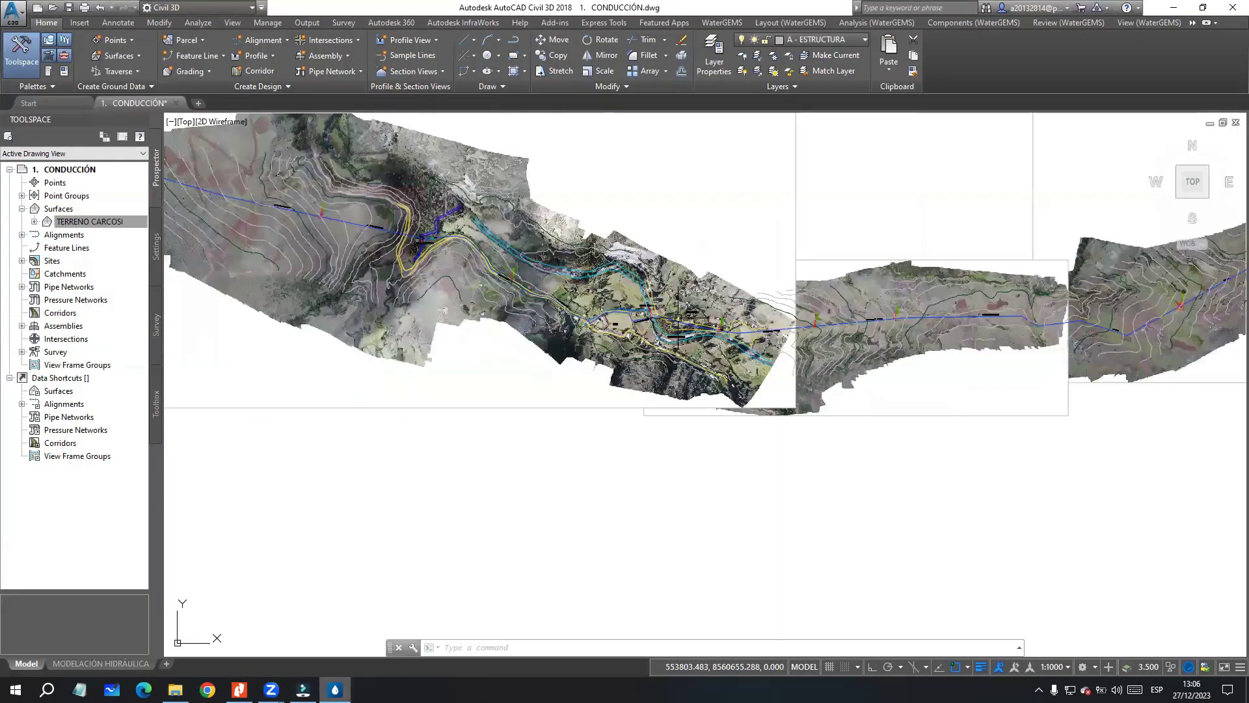
Step: Inspect the buildings beside the PUENTE EXISTENTE in MARAY, consult the MÓDULO_01 slide in Nitro Pro, and return to the Civil 3D drawing
scroll(678, 319, "up", 3)
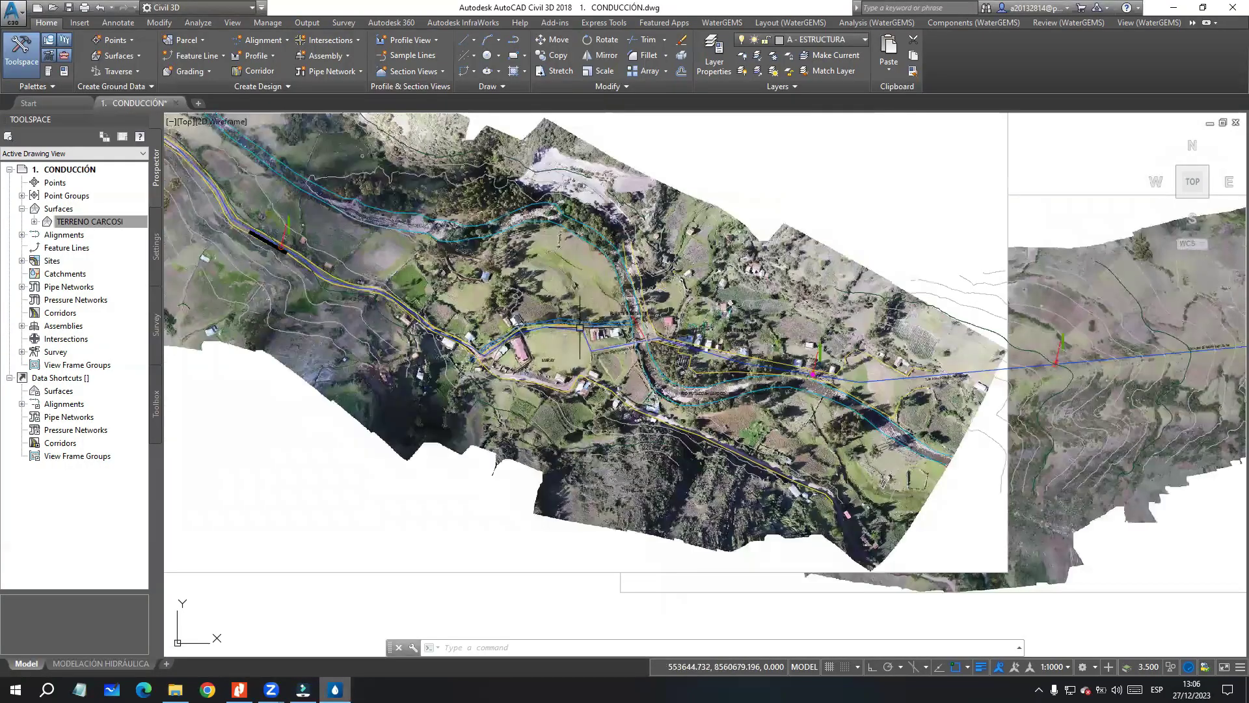
scroll(592, 328, "up", 8)
left_click(645, 276)
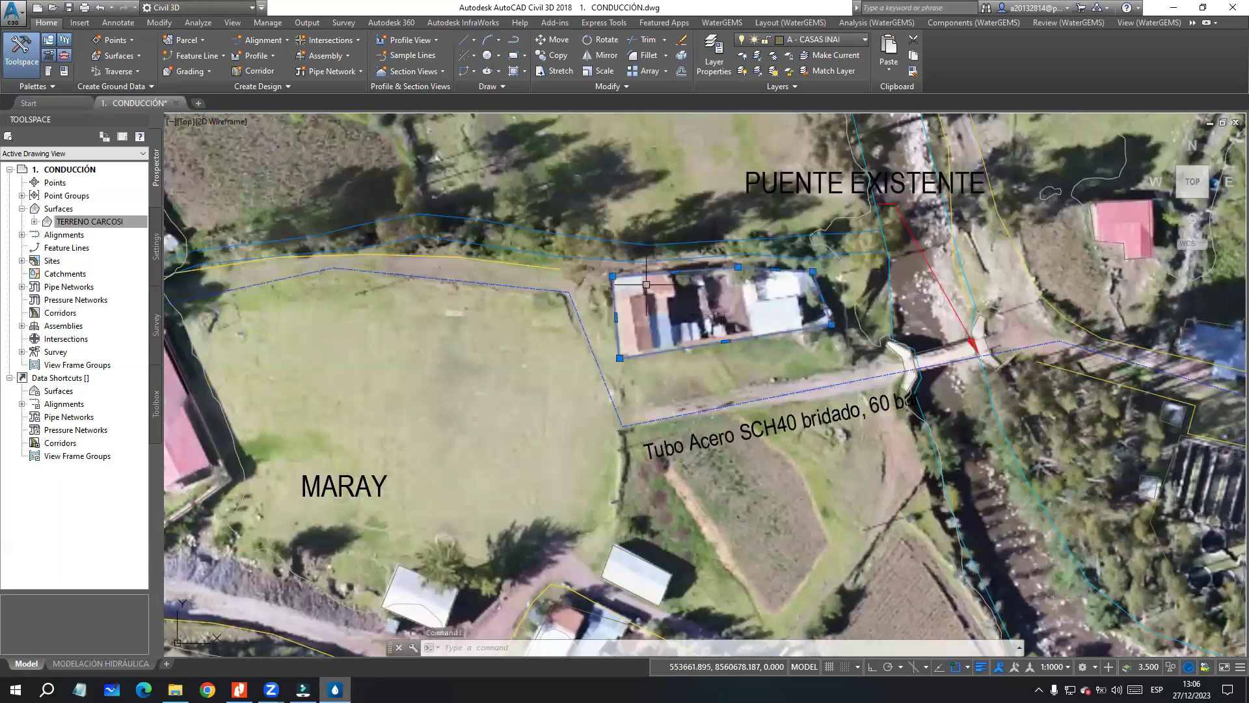
key("Escape")
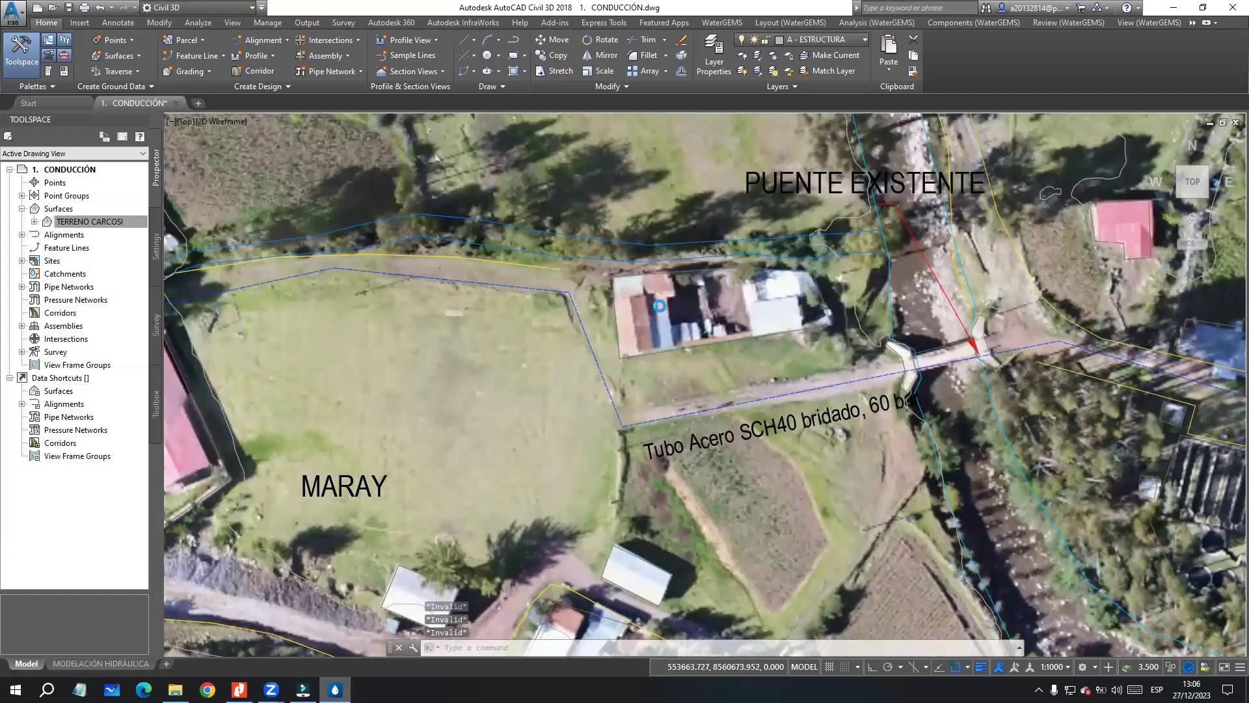
scroll(659, 316, "down", 4)
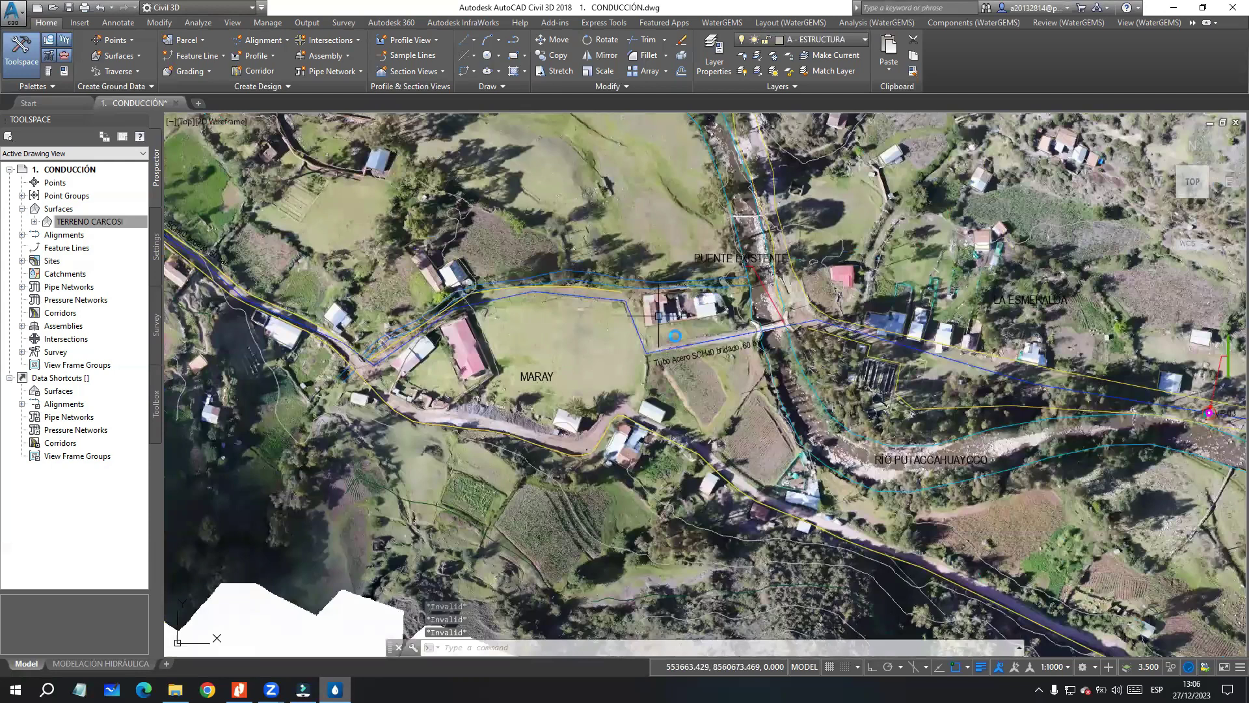
middle_click_drag(658, 316, 740, 292)
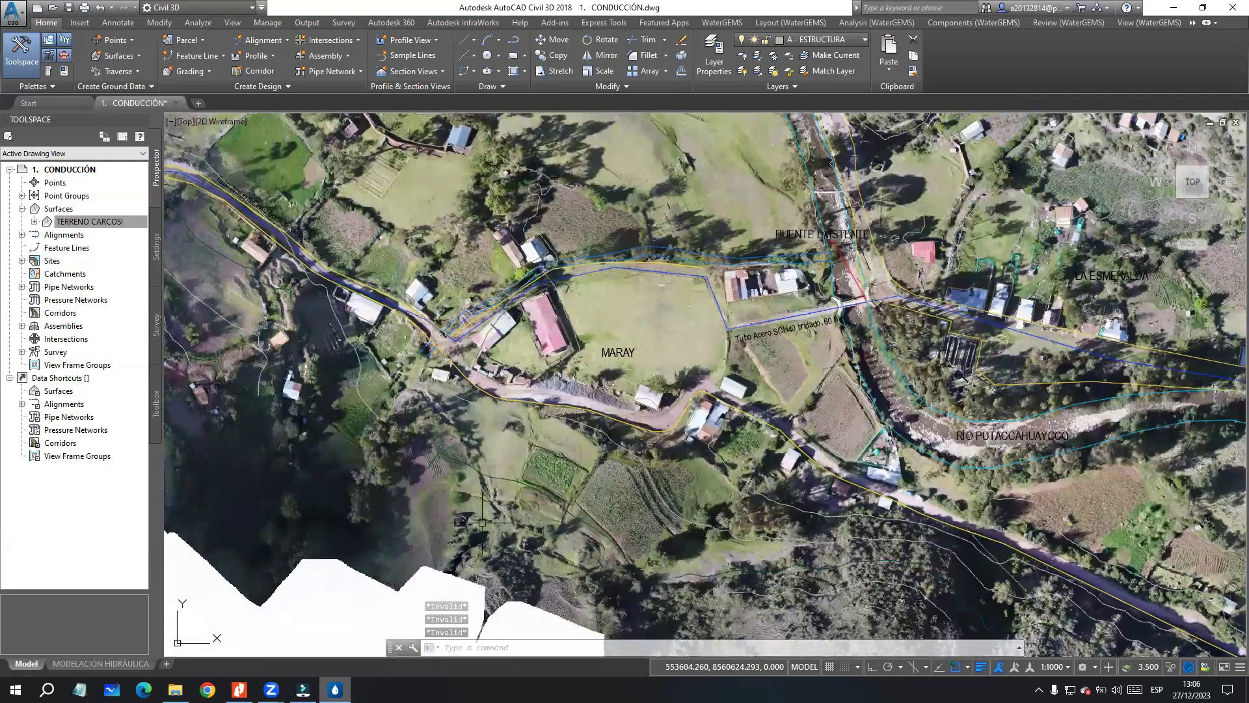
key("alt+Tab")
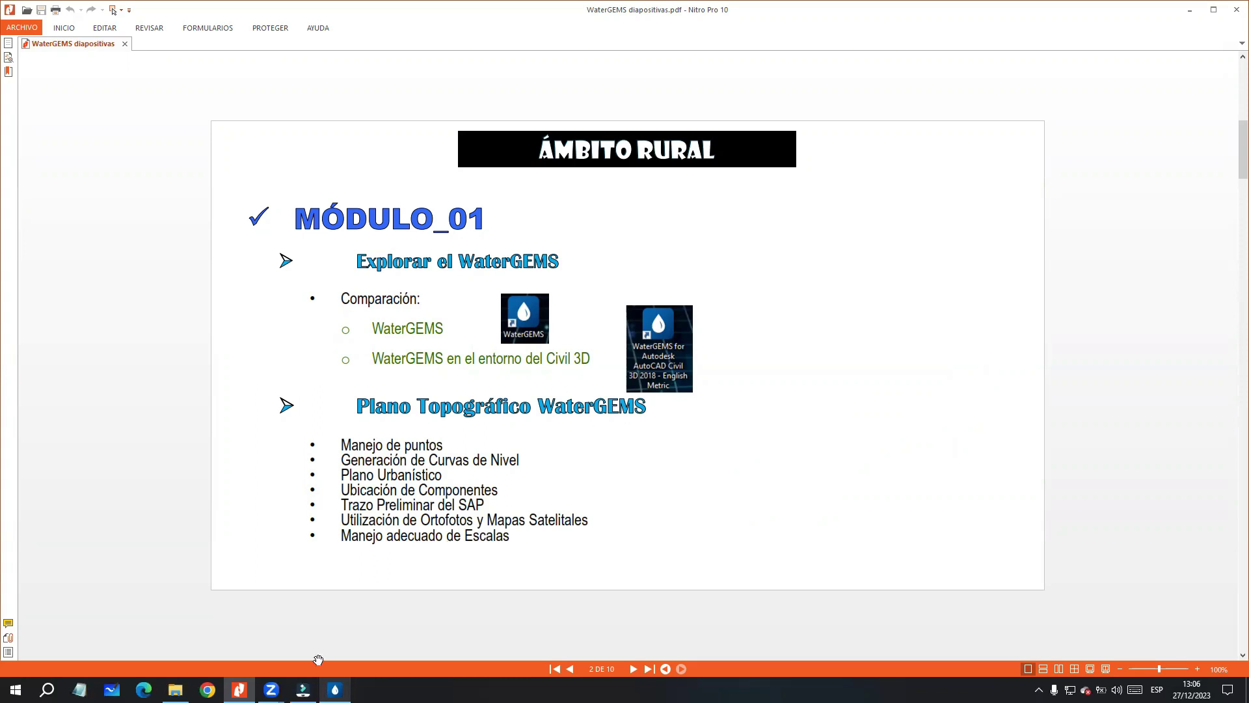
left_click(303, 690)
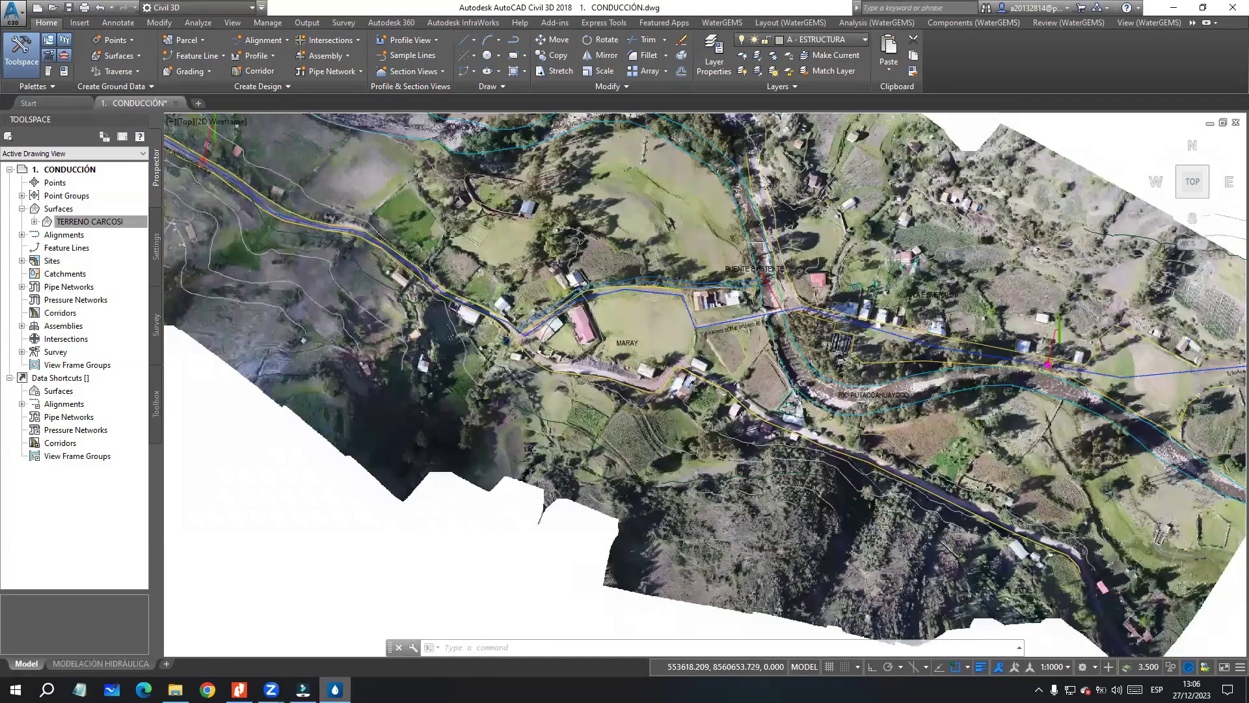
Step: Delete the stray dark red line on the ACERO layer, northeast of the conduction route
scroll(689, 332, "down", 5)
scroll(826, 329, "down", 3)
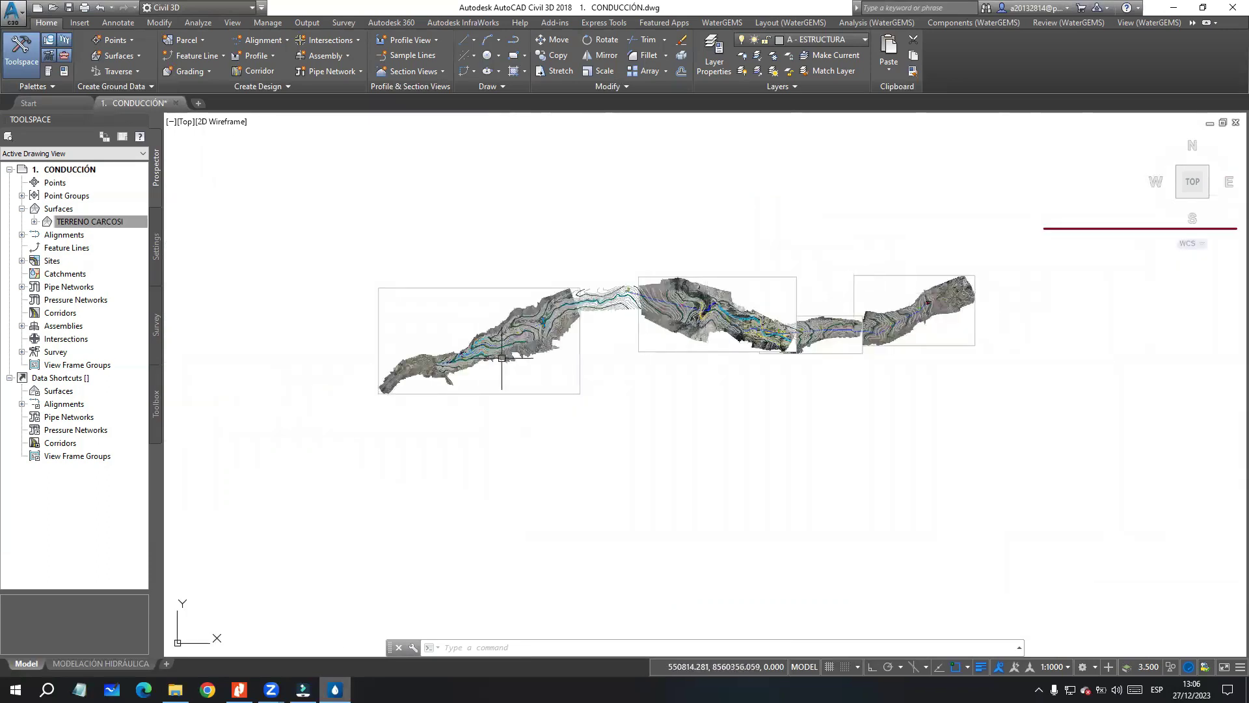
scroll(994, 282, "up", 4)
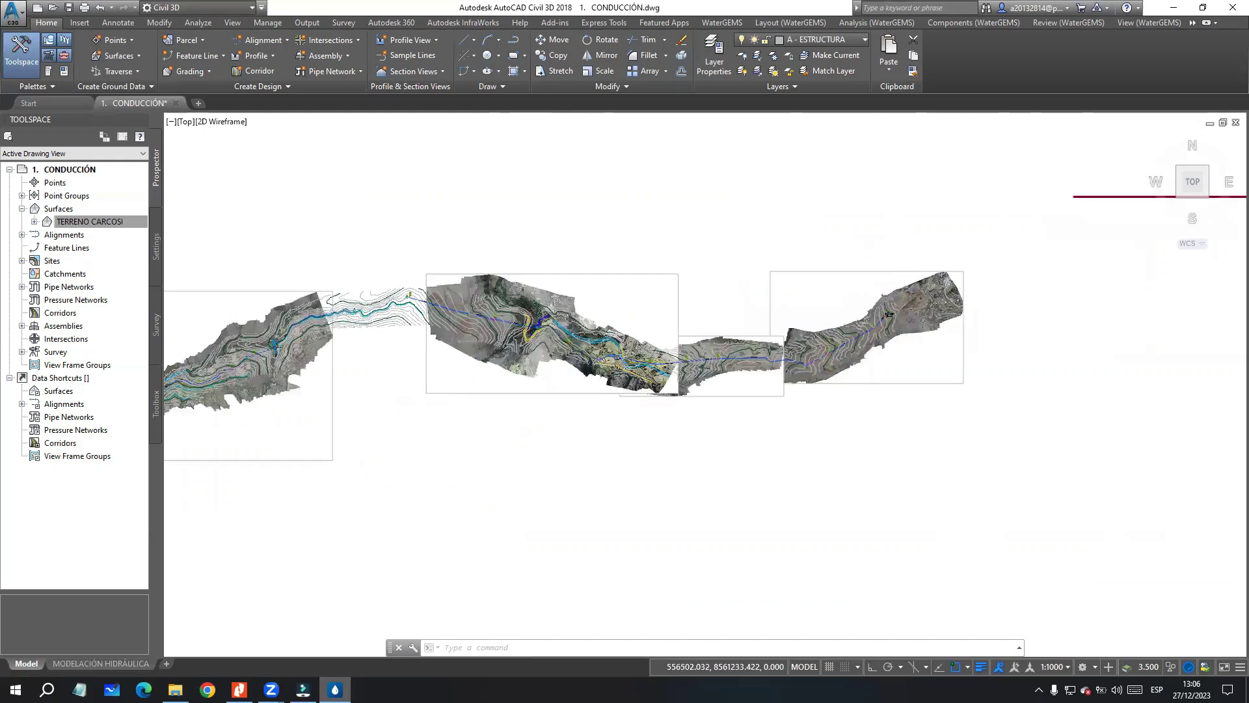
scroll(709, 339, "down", 2)
scroll(831, 329, "up", 1)
left_click(836, 329)
left_click(844, 249)
key("Delete")
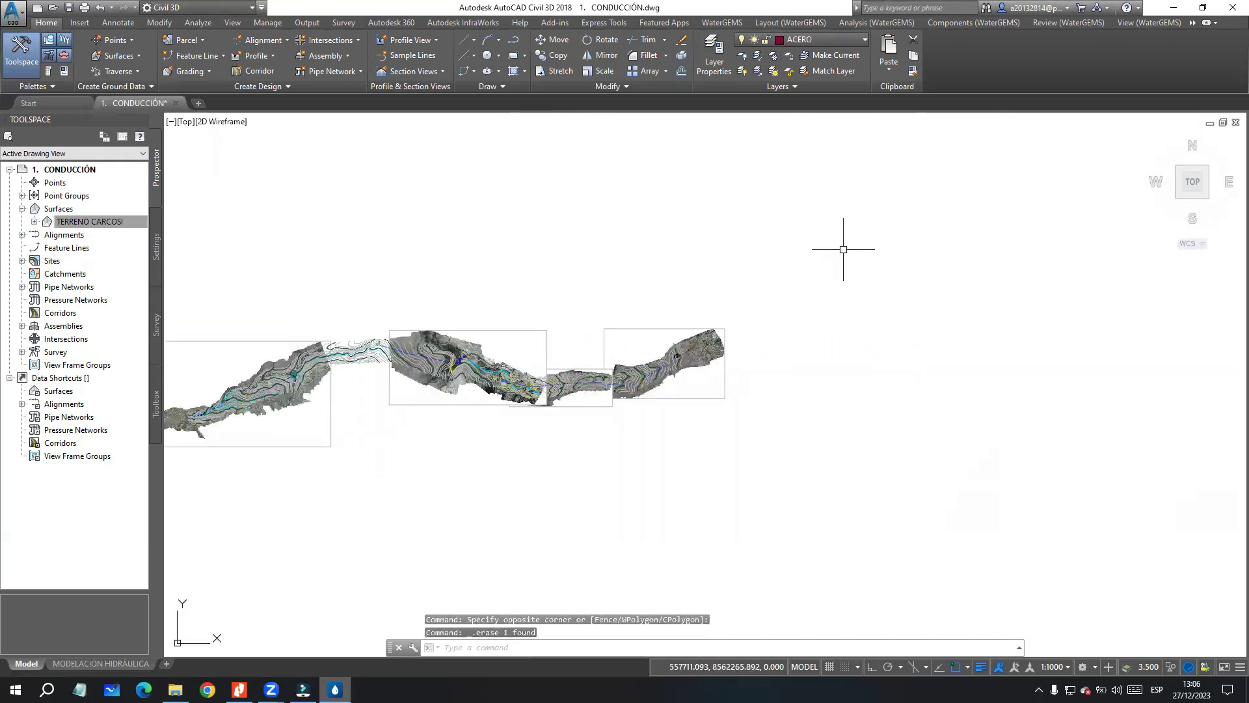
Step: Review the overall conduction route and the contours and line over the western orthophoto
middle_click_drag(519, 426, 776, 391)
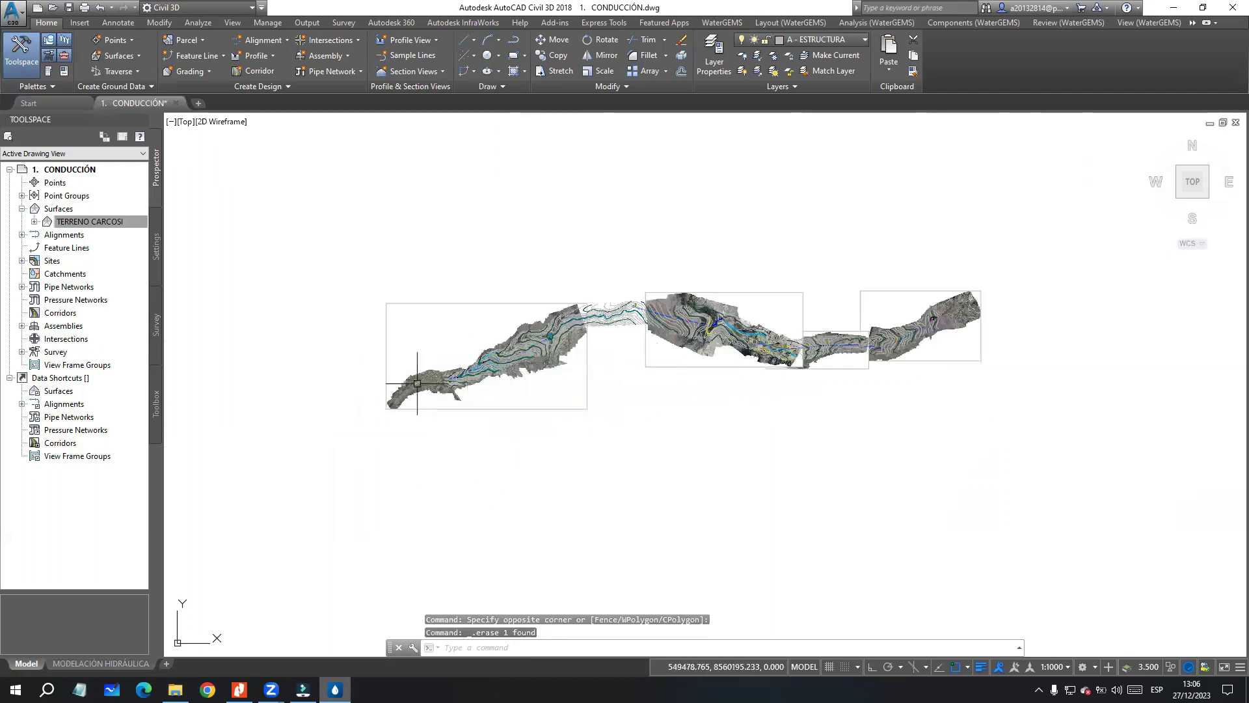
scroll(419, 385, "up", 4)
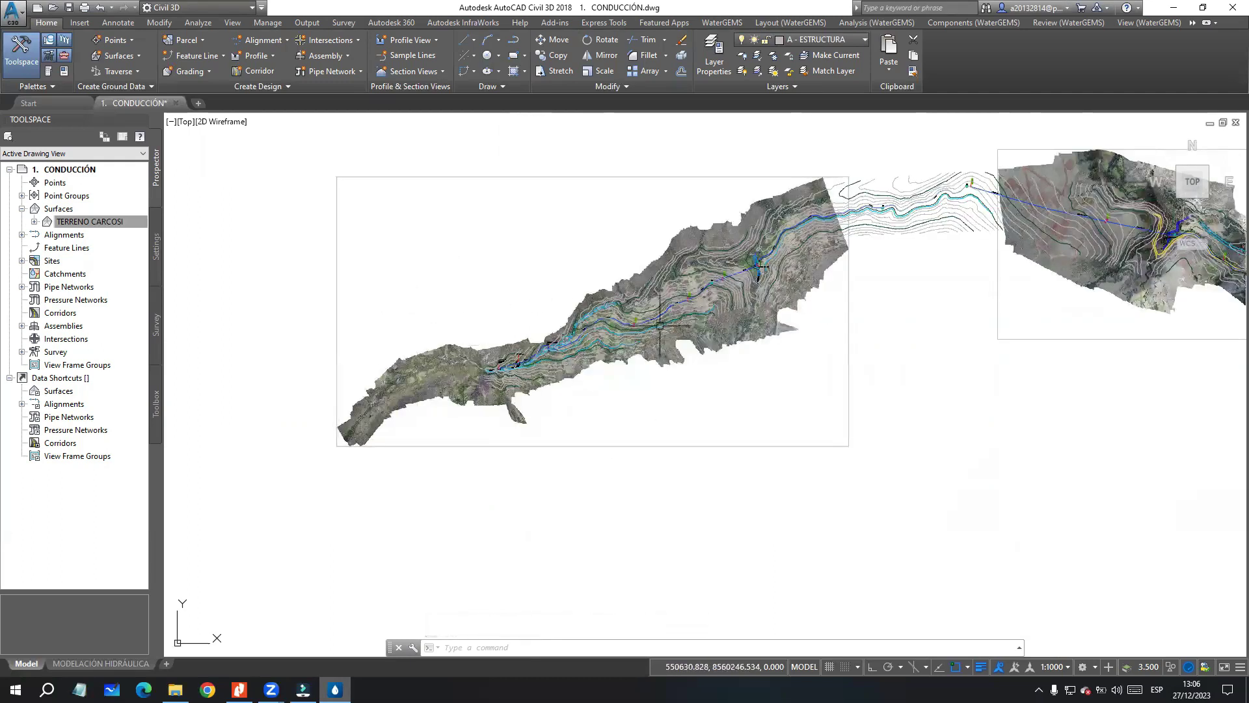
scroll(538, 419, "down", 4)
scroll(530, 389, "up", 4)
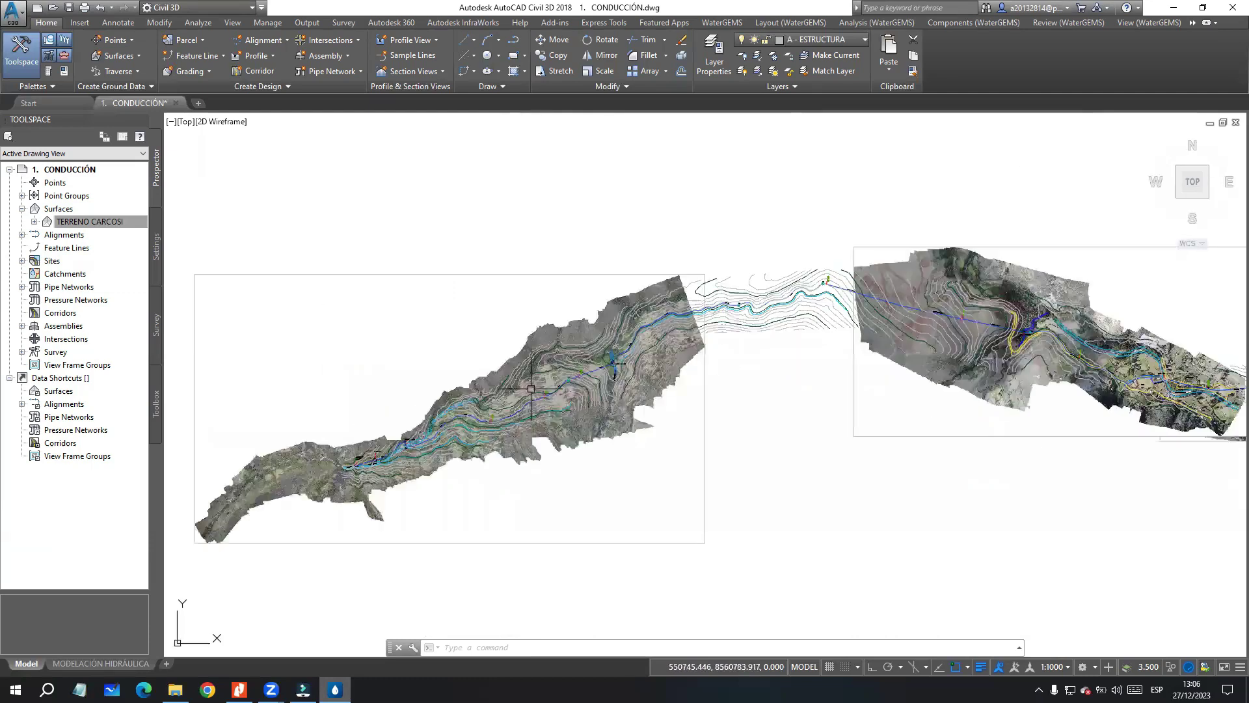
scroll(531, 388, "up", 4)
scroll(468, 430, "up", 4)
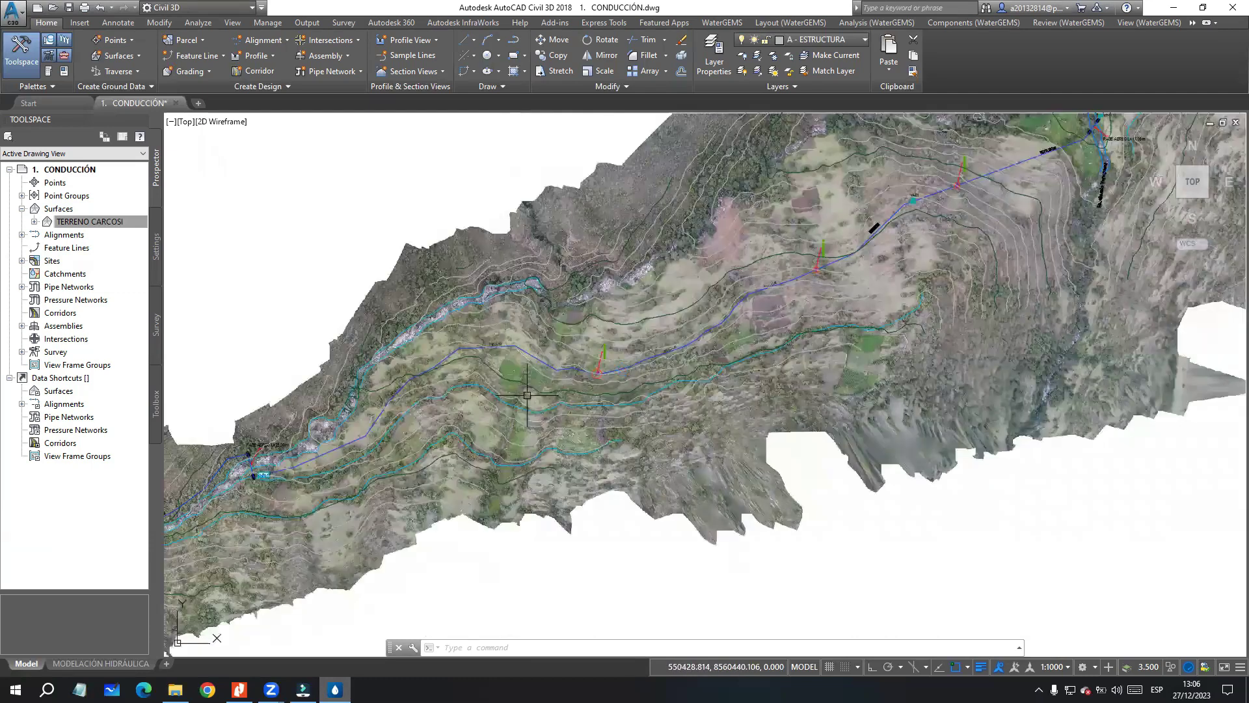
scroll(606, 382, "down", 2)
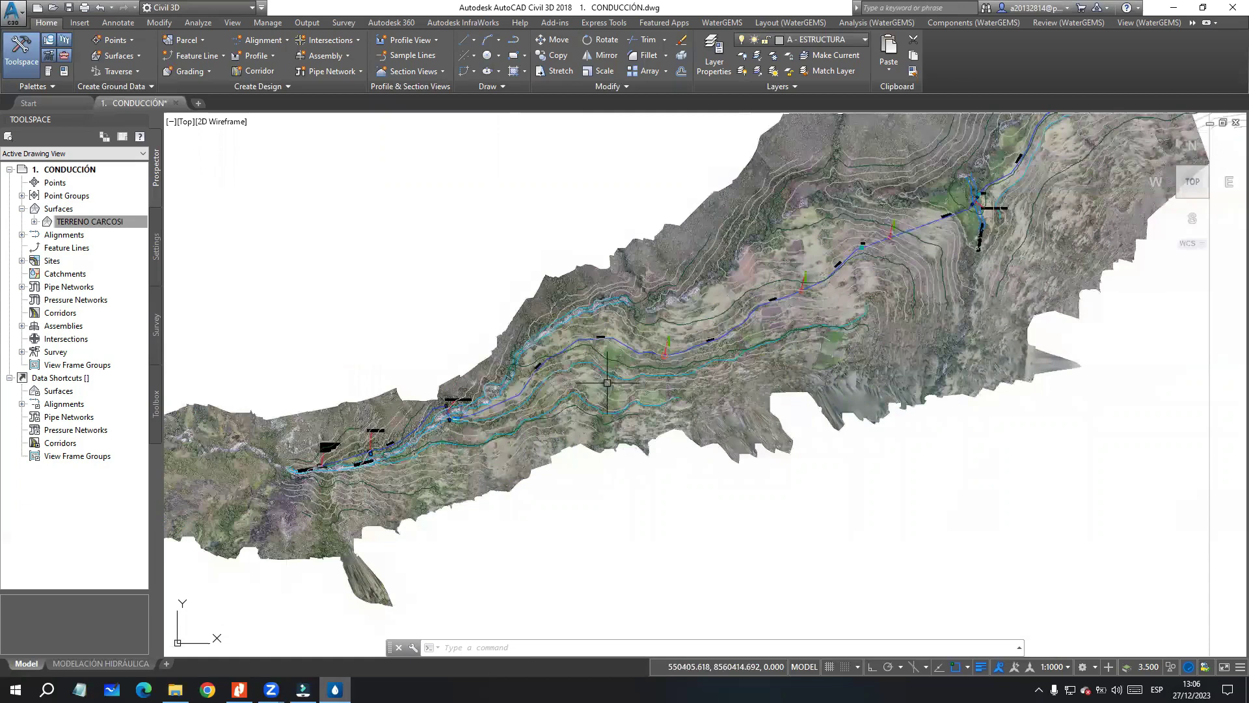
scroll(606, 382, "down", 3)
middle_click_drag(562, 390, 527, 383)
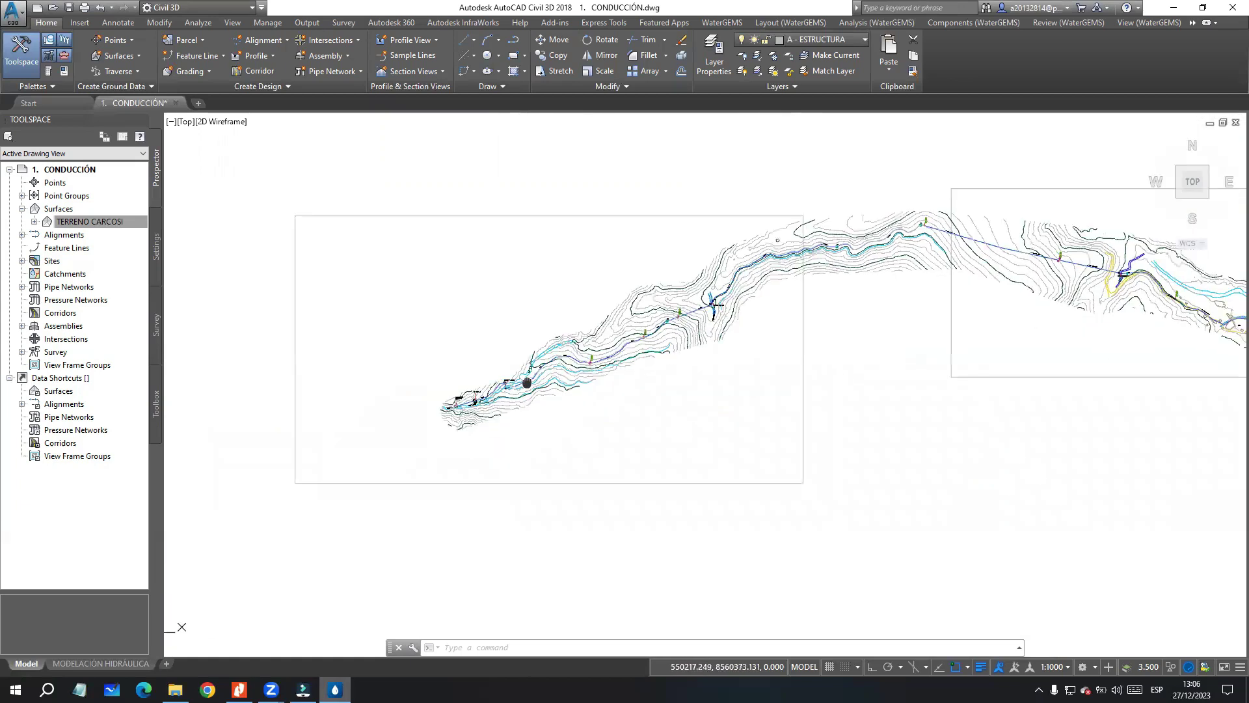
middle_click_drag(681, 383, 669, 377)
scroll(670, 376, "down", 4)
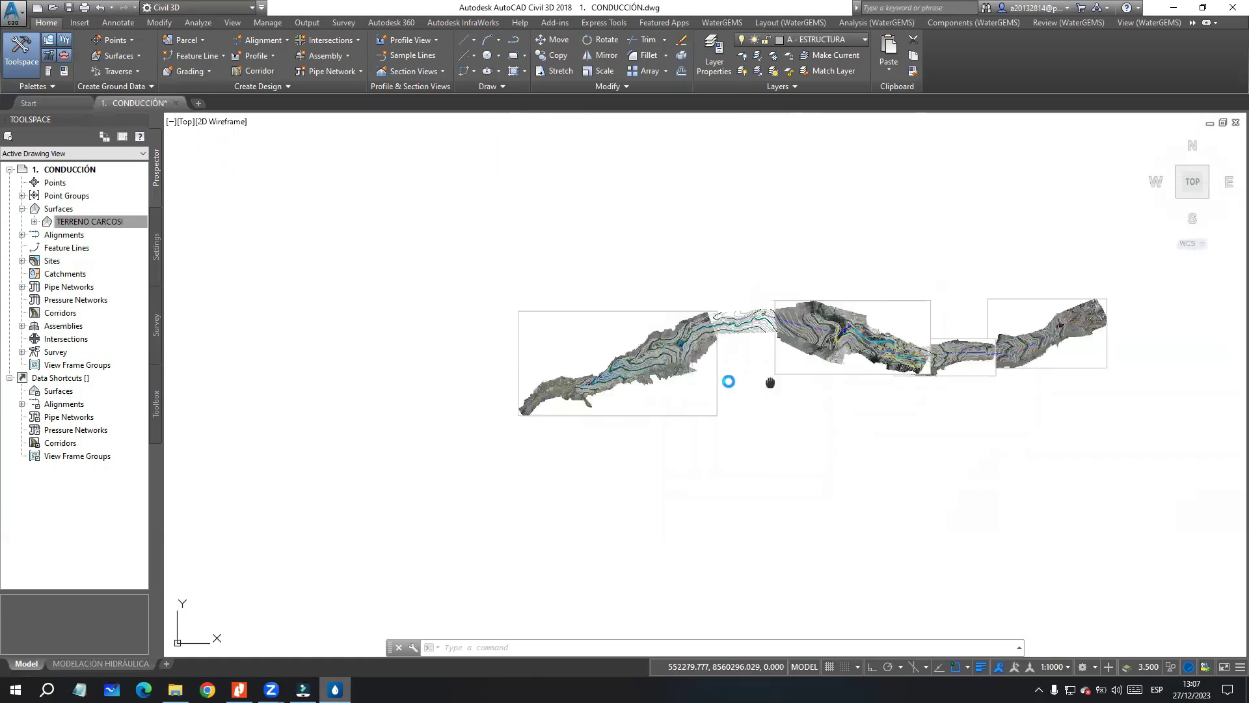
middle_click_drag(770, 382, 668, 379)
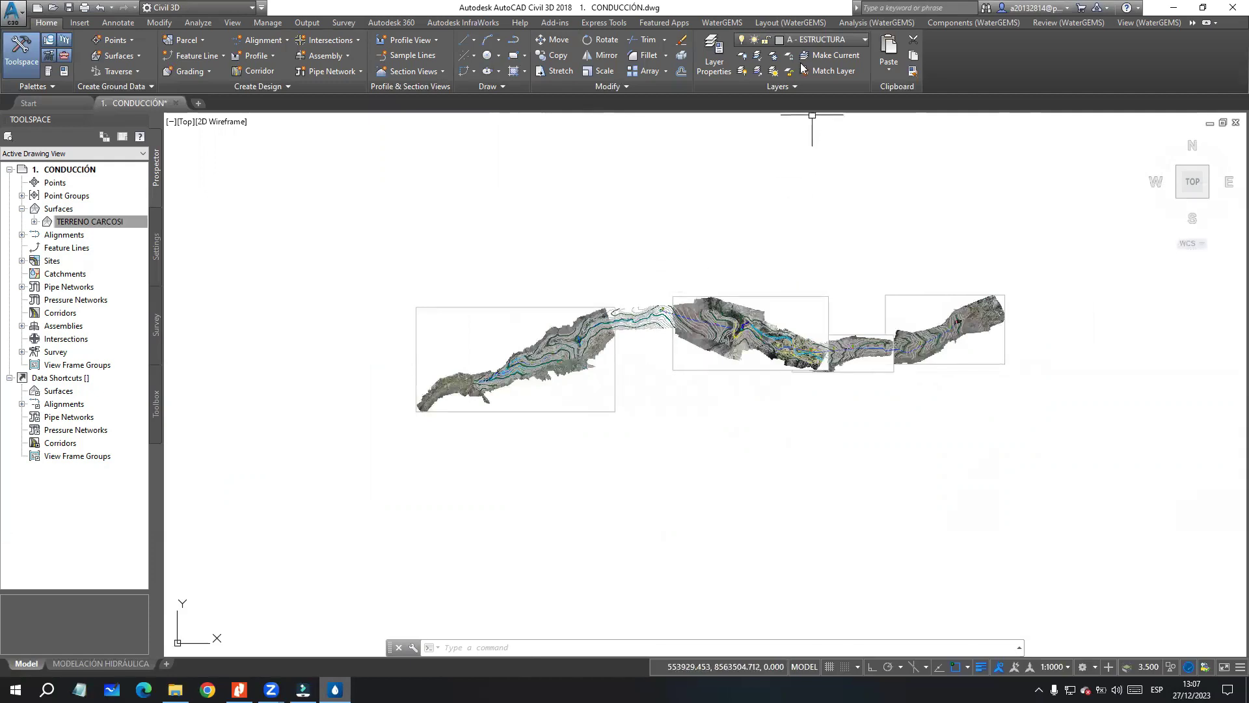
Step: Turn on the A - PRESENTACIÓN layer to display the sheet frames along the conduction route
left_click(791, 41)
left_click(676, 235)
left_click(605, 215)
left_click(579, 203)
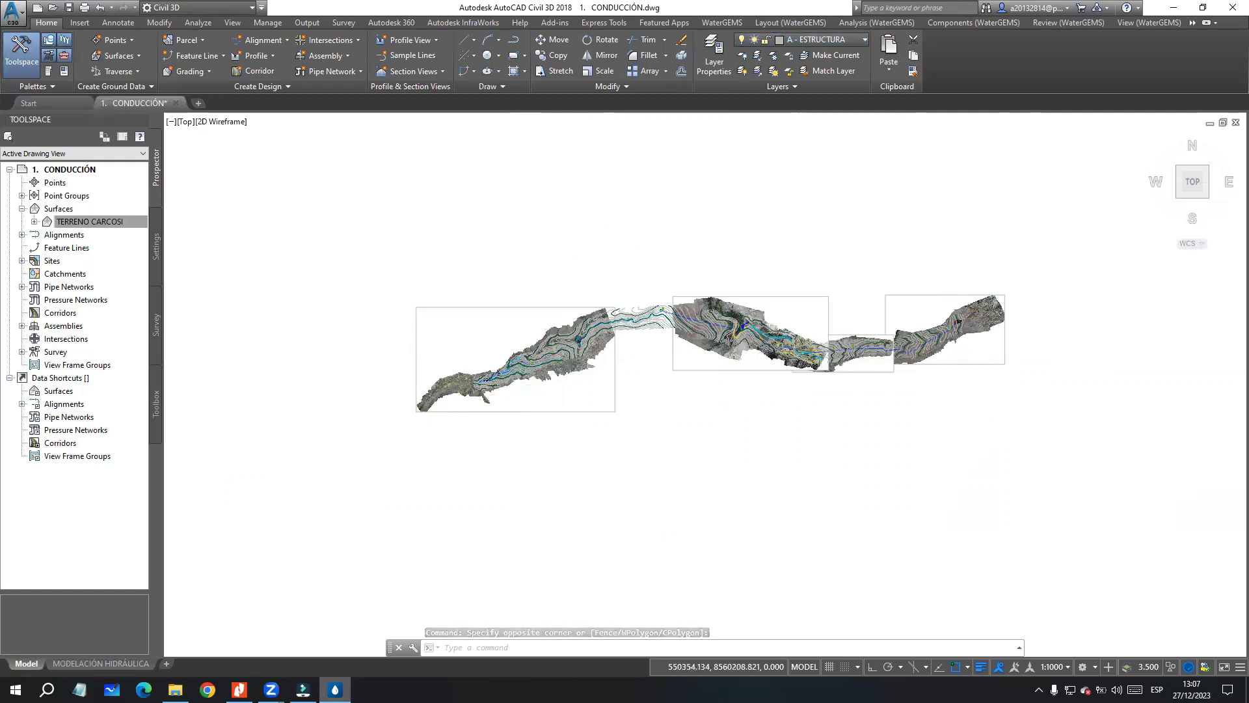
scroll(518, 384, "up", 4)
scroll(534, 333, "up", 3)
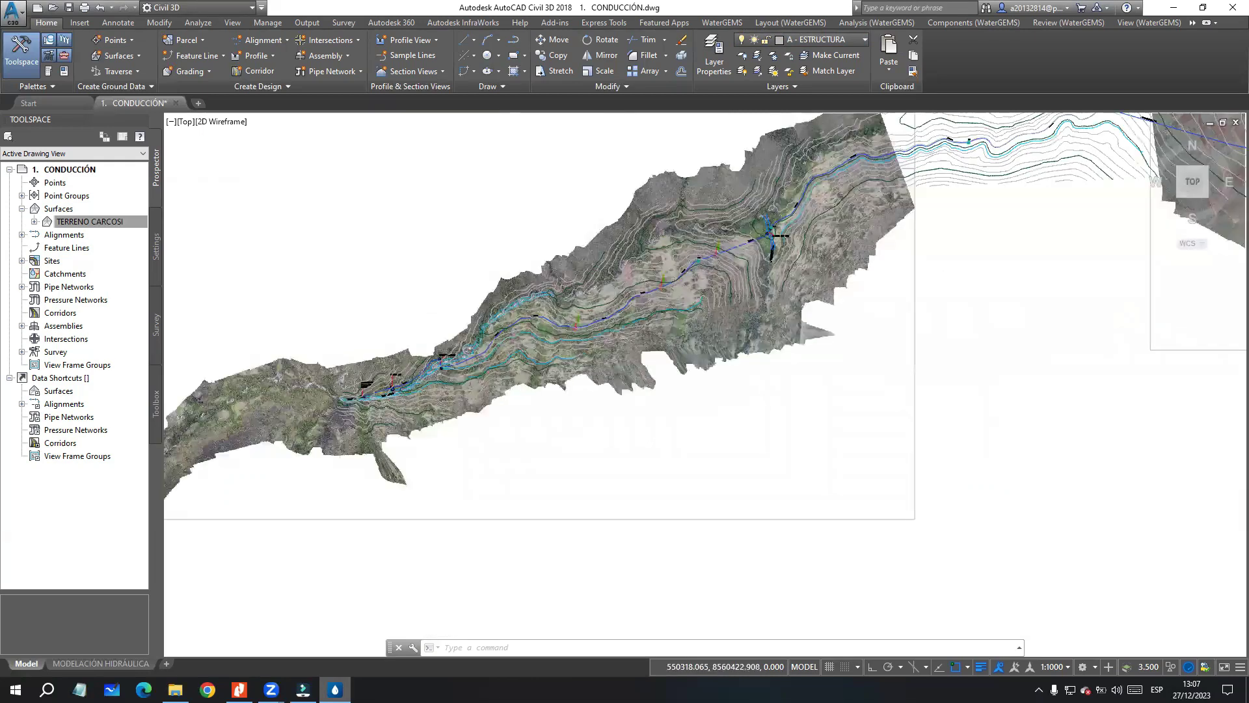
scroll(530, 331, "down", 6)
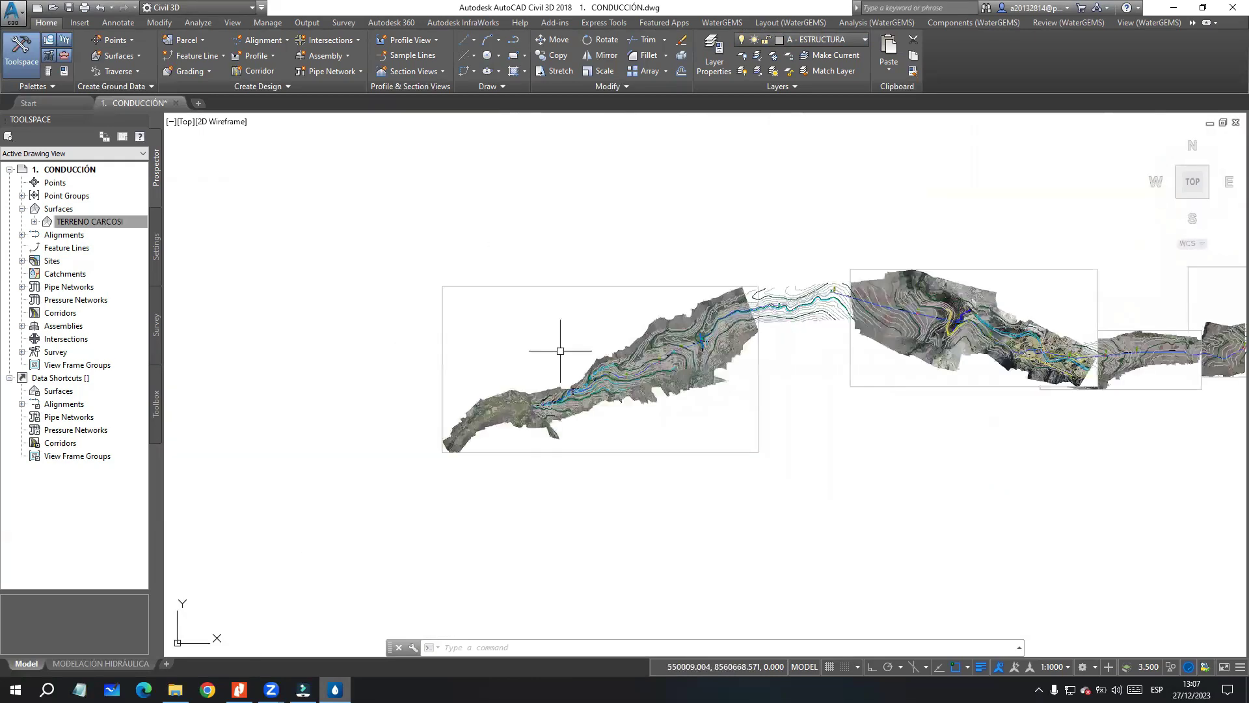
left_click(824, 39)
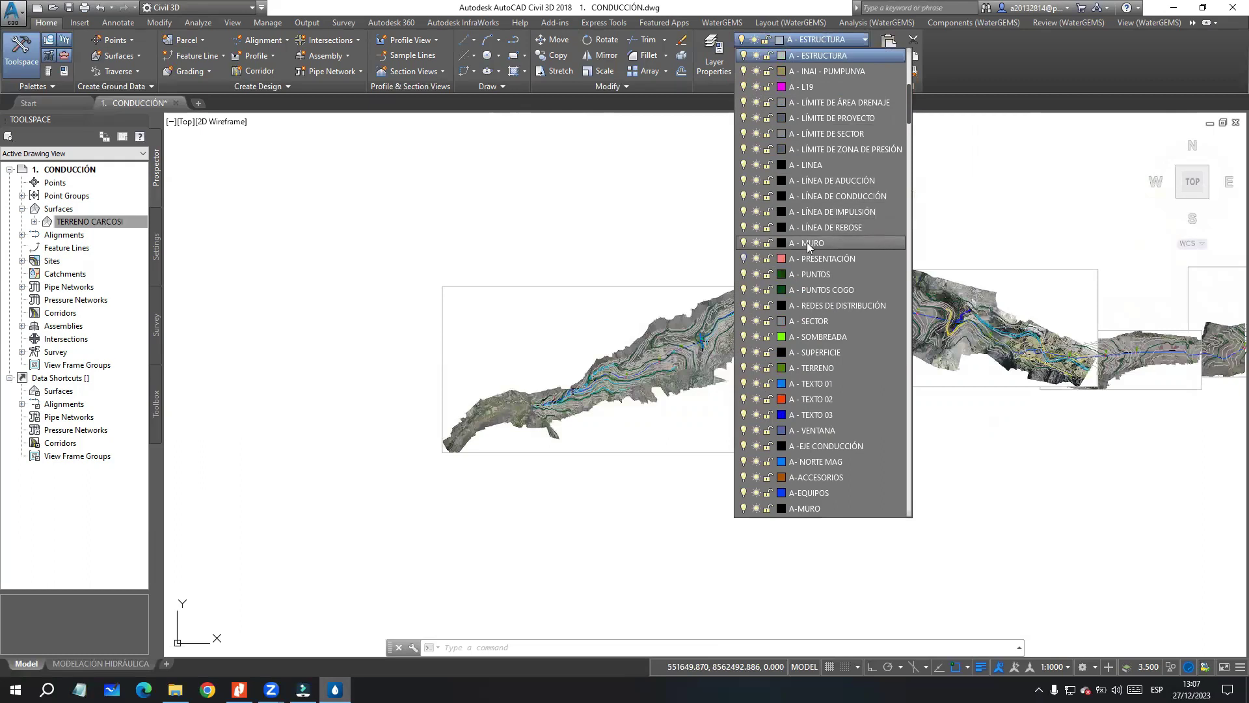
left_click(743, 259)
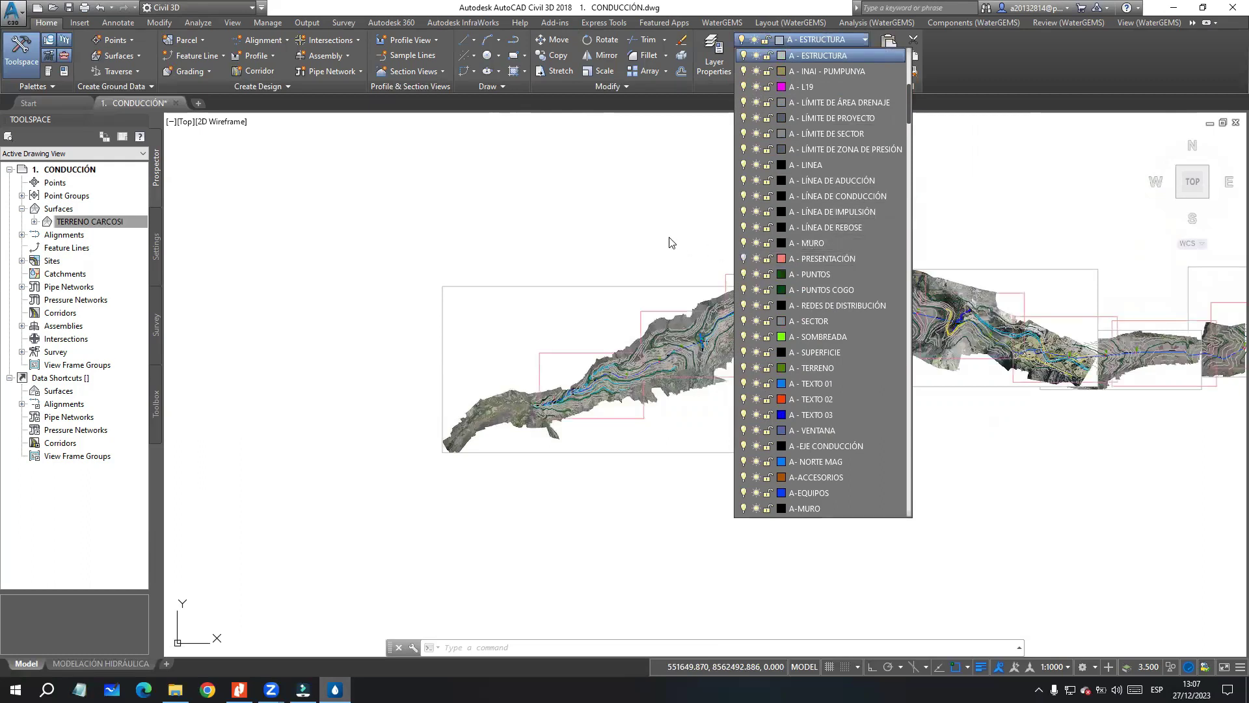
Step: Review how the red presentation frames cover the conduction route from the western intake to the eastern end
scroll(582, 398, "up", 2)
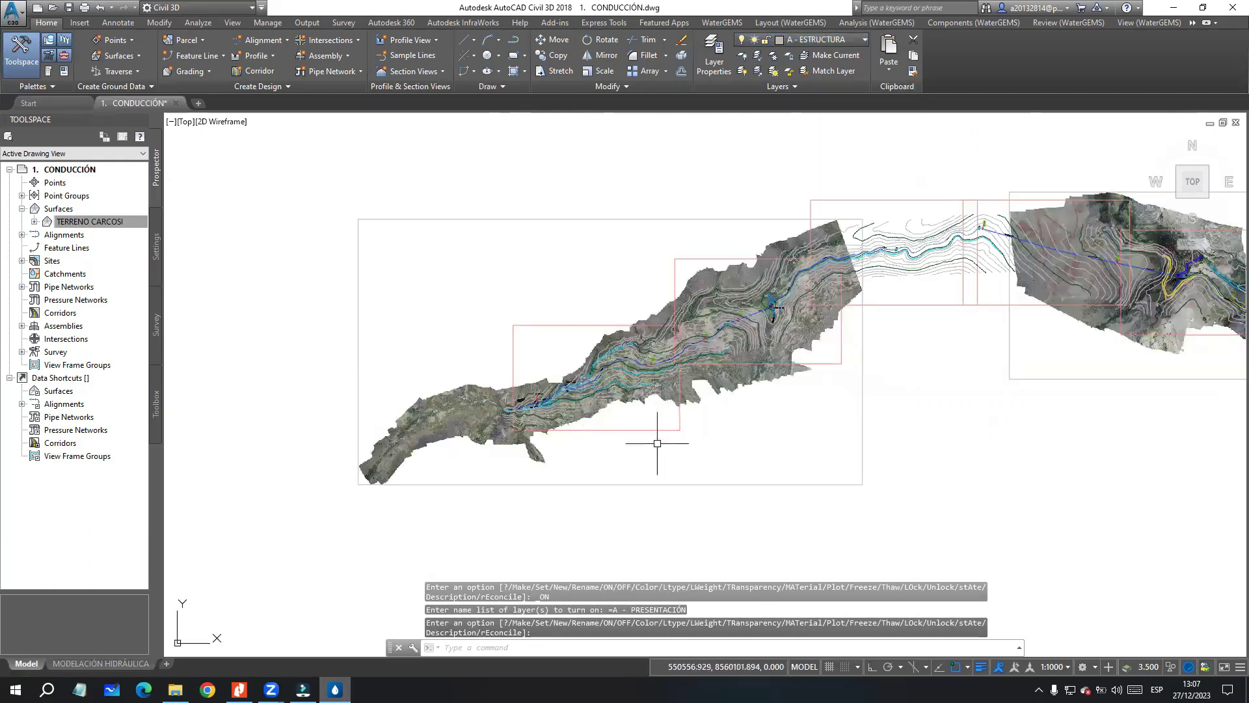
scroll(666, 365, "up", 2)
middle_click_drag(667, 365, 614, 340)
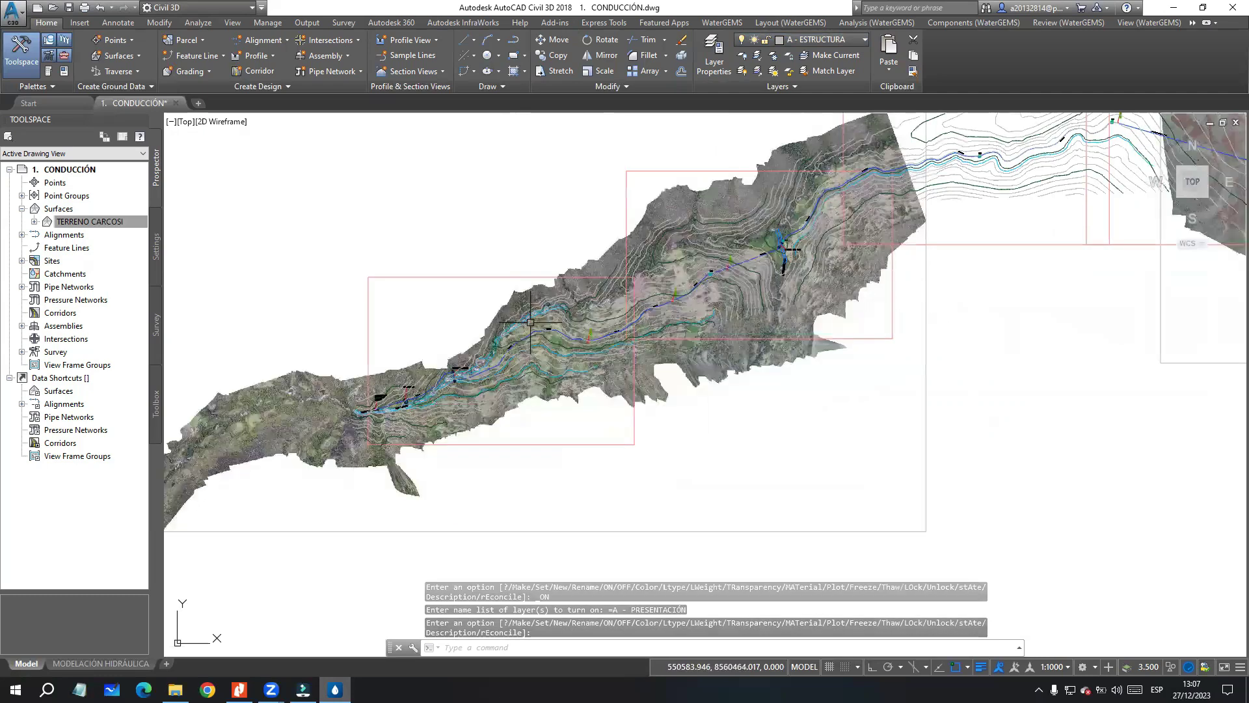
scroll(579, 286, "down", 2)
middle_click_drag(752, 279, 514, 277)
scroll(518, 276, "down", 2)
scroll(501, 276, "up", 2)
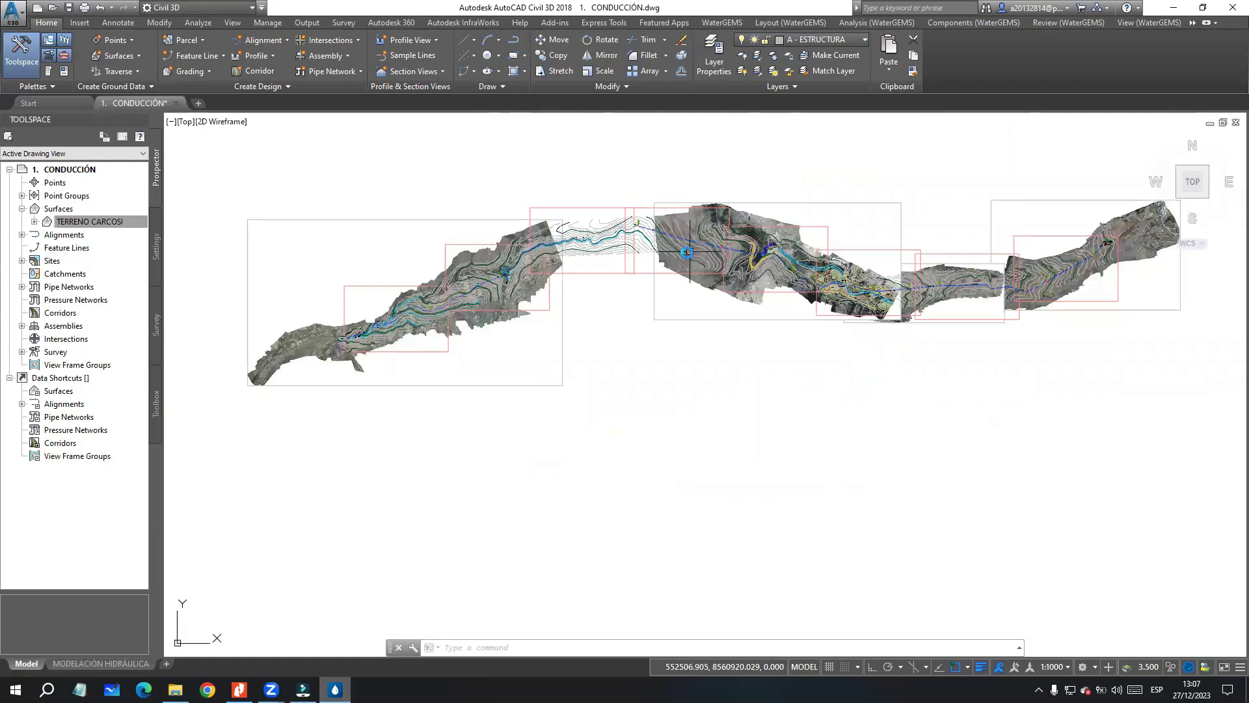
scroll(552, 257, "down", 2)
scroll(741, 269, "up", 2)
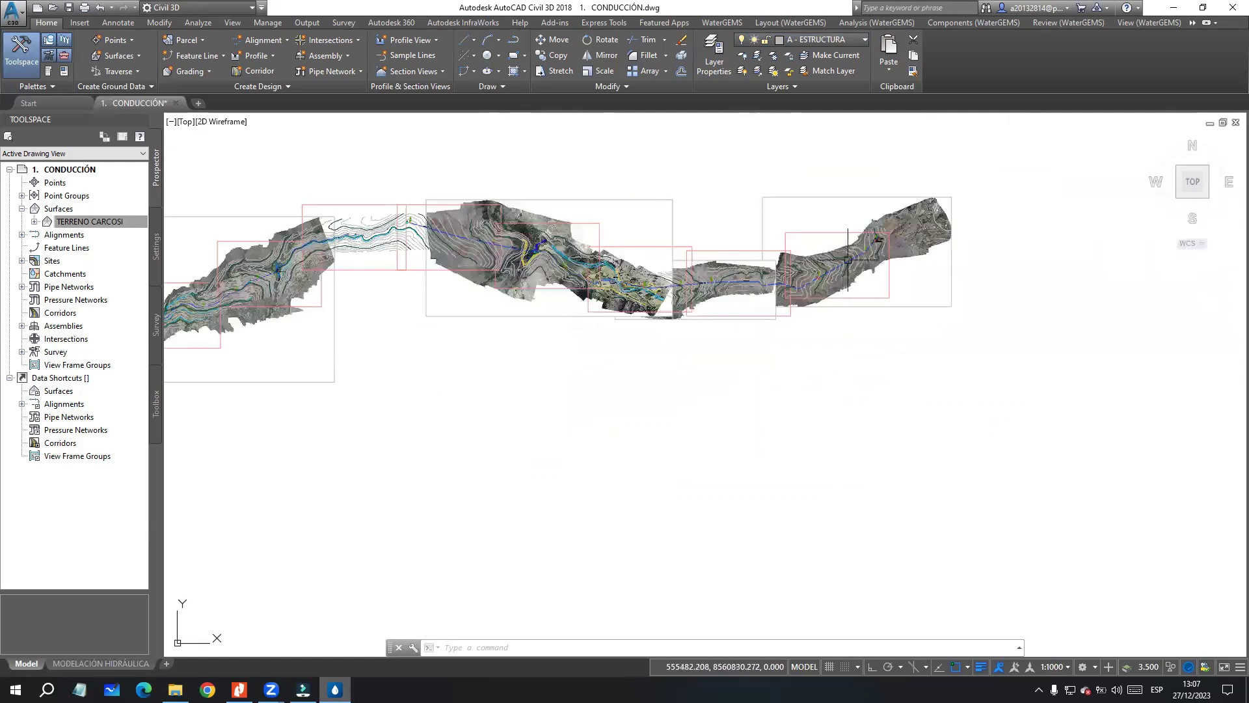
scroll(600, 300, "down", 2)
middle_click_drag(494, 370, 571, 355)
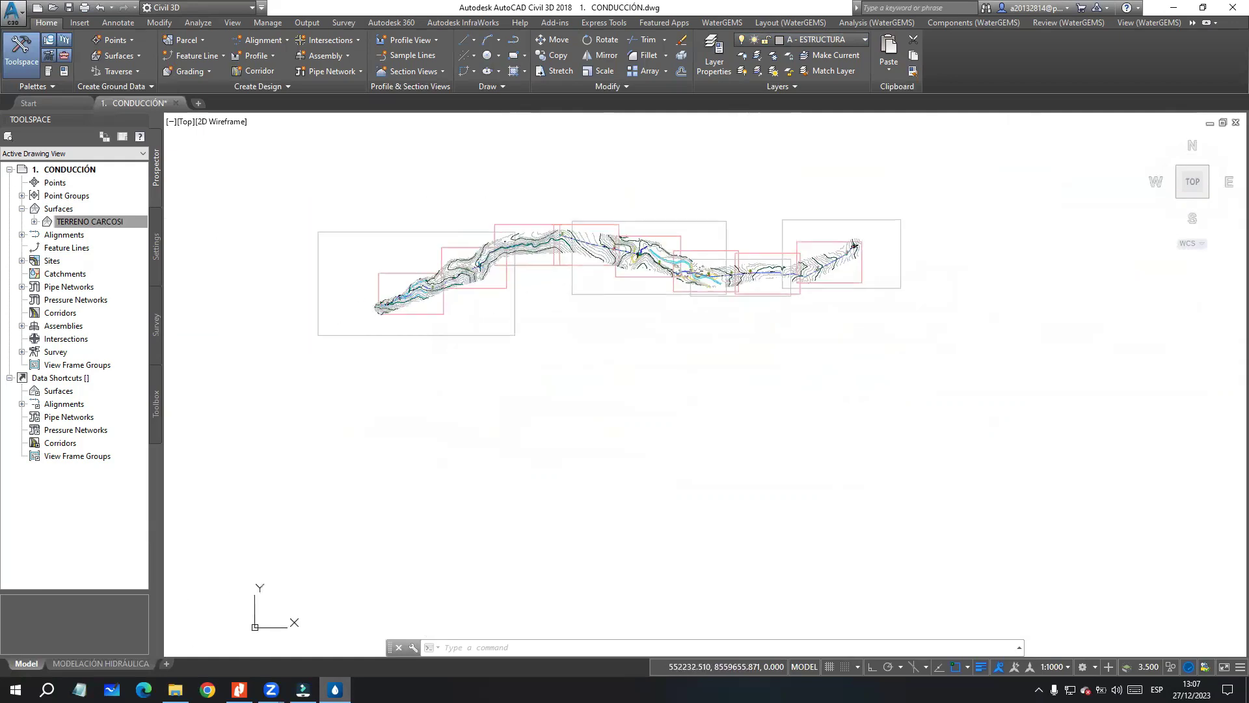
Step: Compare the overlapping frames over the central stretch and examine the line and contours inside the westernmost frame
scroll(538, 236, "up", 2)
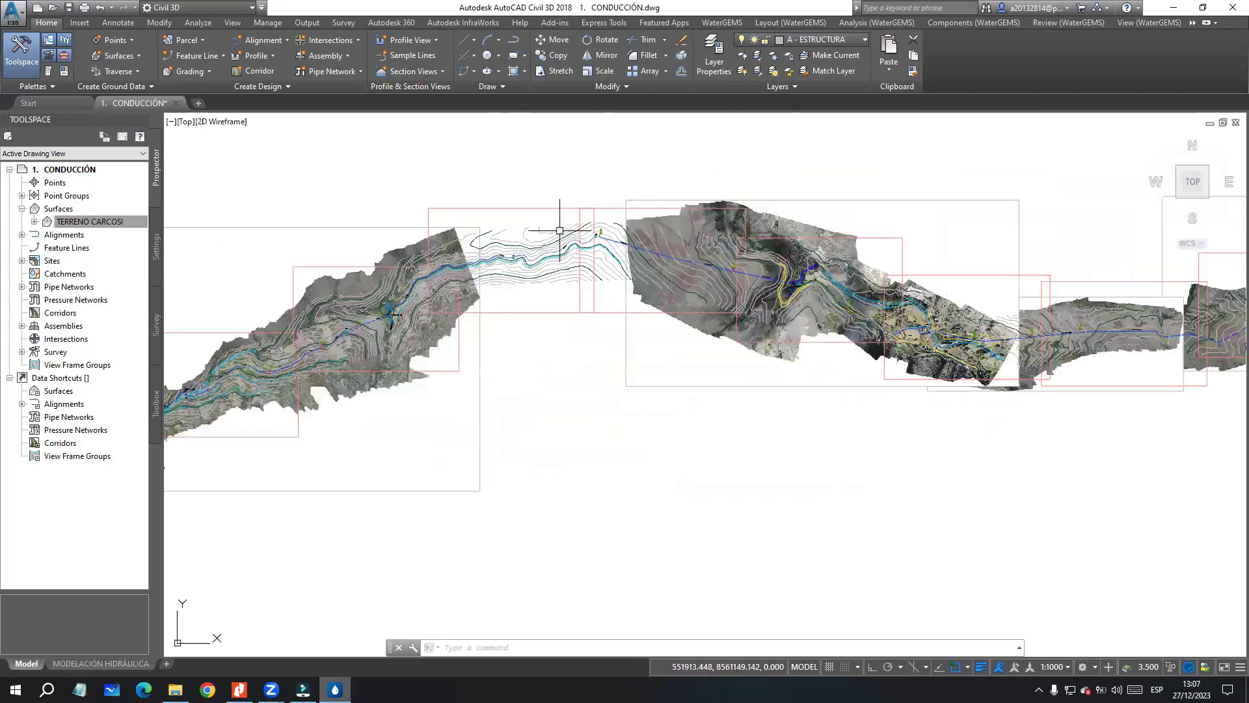
scroll(558, 357, "down", 2)
scroll(669, 324, "up", 2)
scroll(572, 396, "down", 2)
scroll(602, 374, "up", 2)
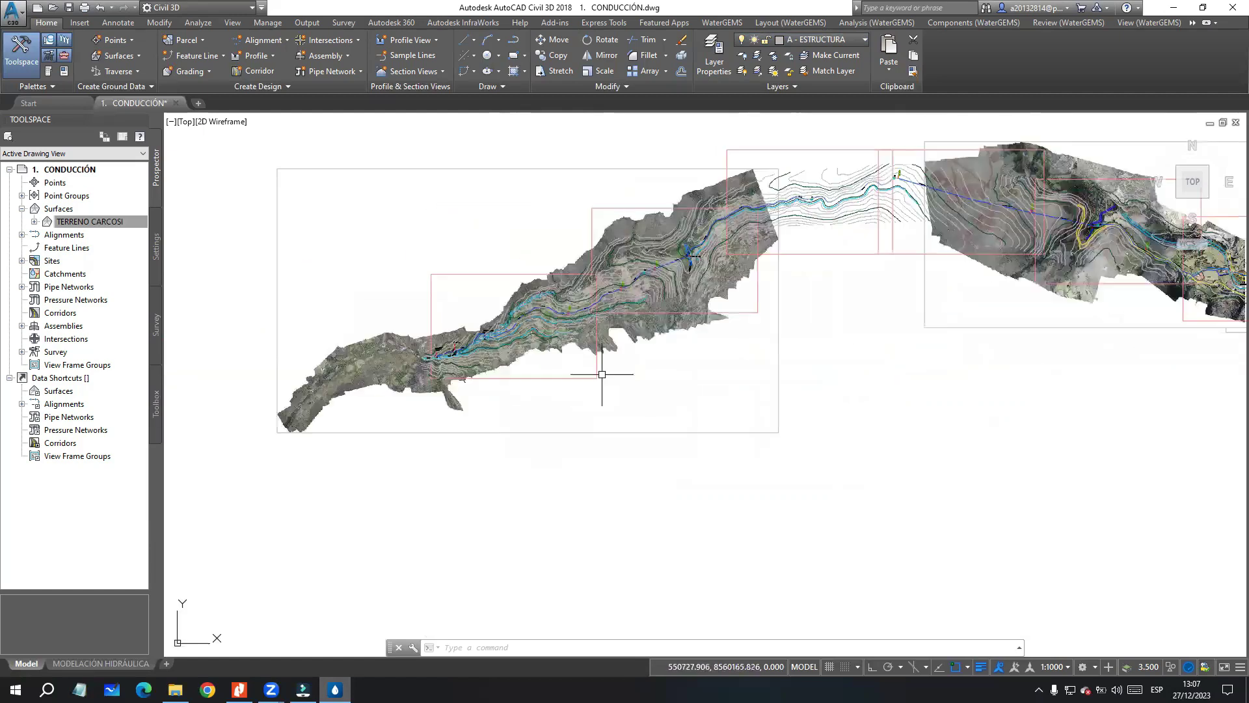
scroll(515, 364, "up", 2)
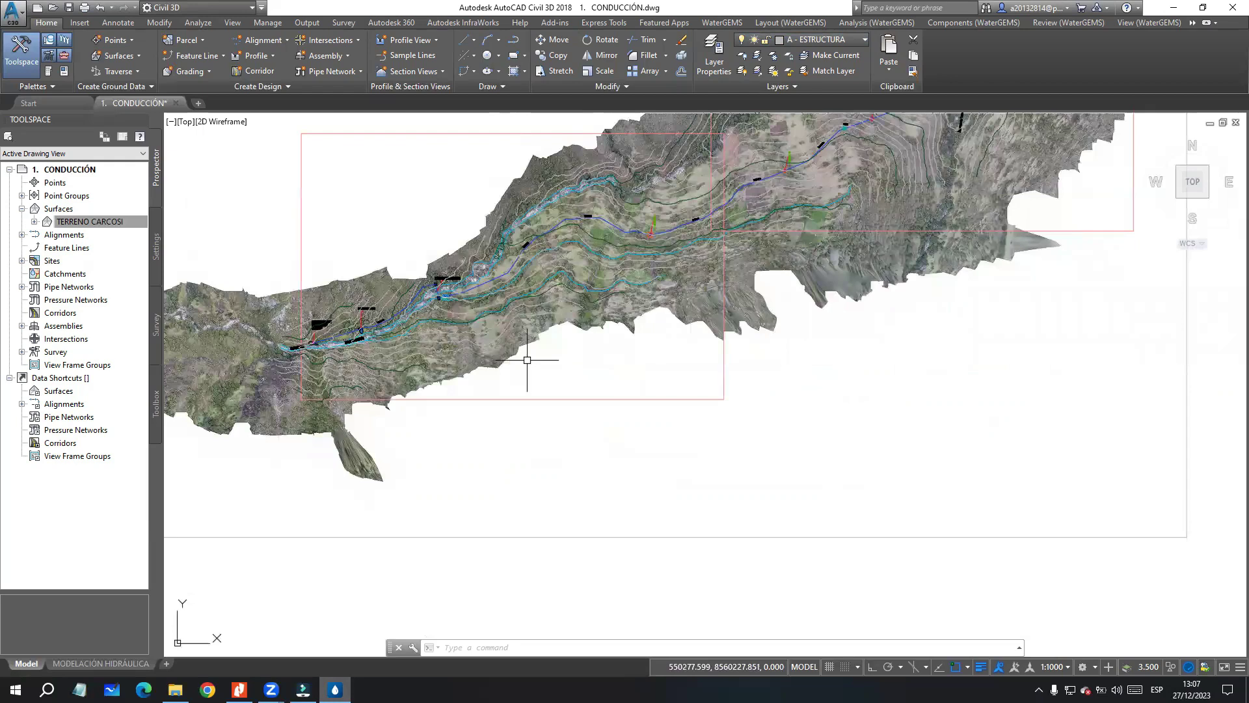
middle_click_drag(577, 294, 569, 336)
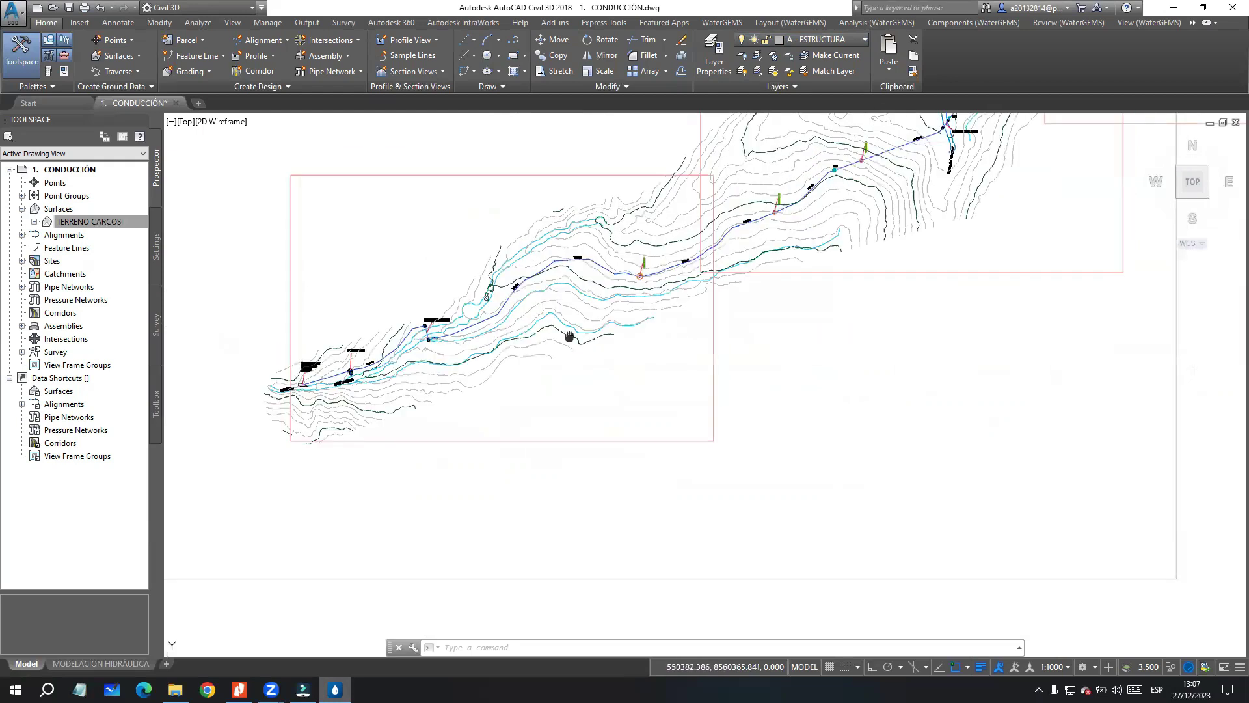
middle_click_drag(617, 417, 594, 417)
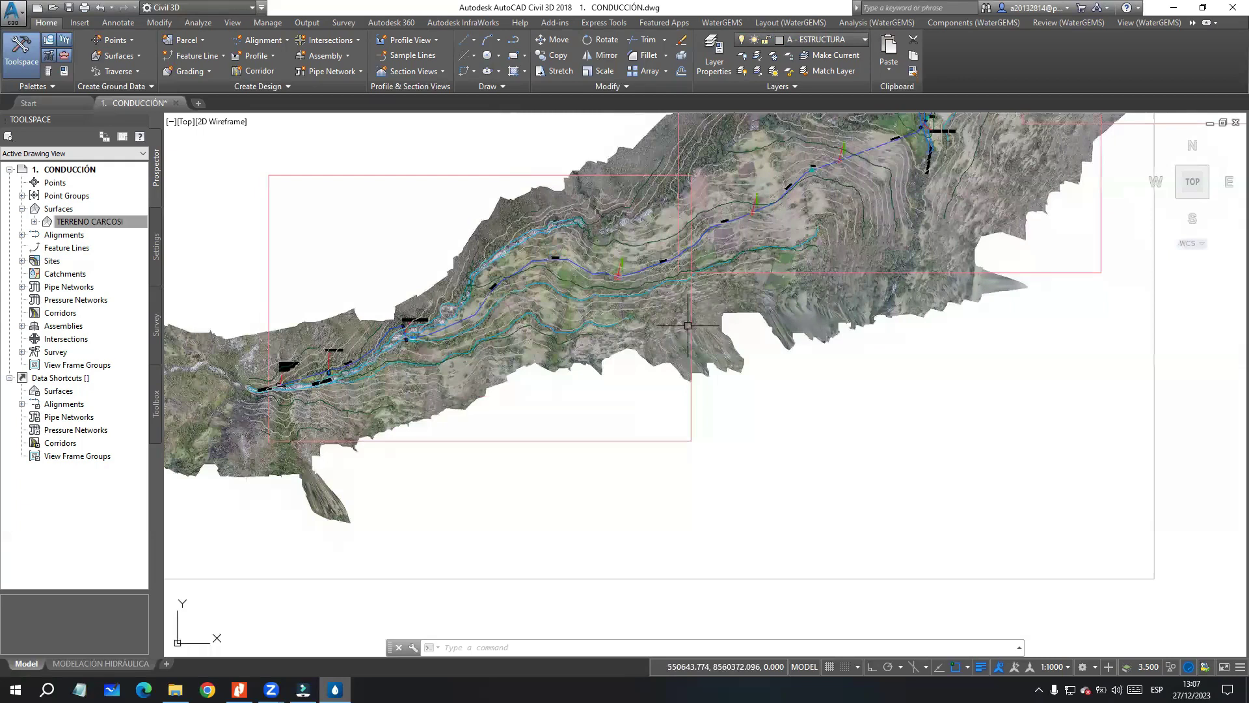
scroll(552, 255, "up", 4)
scroll(661, 285, "down", 2)
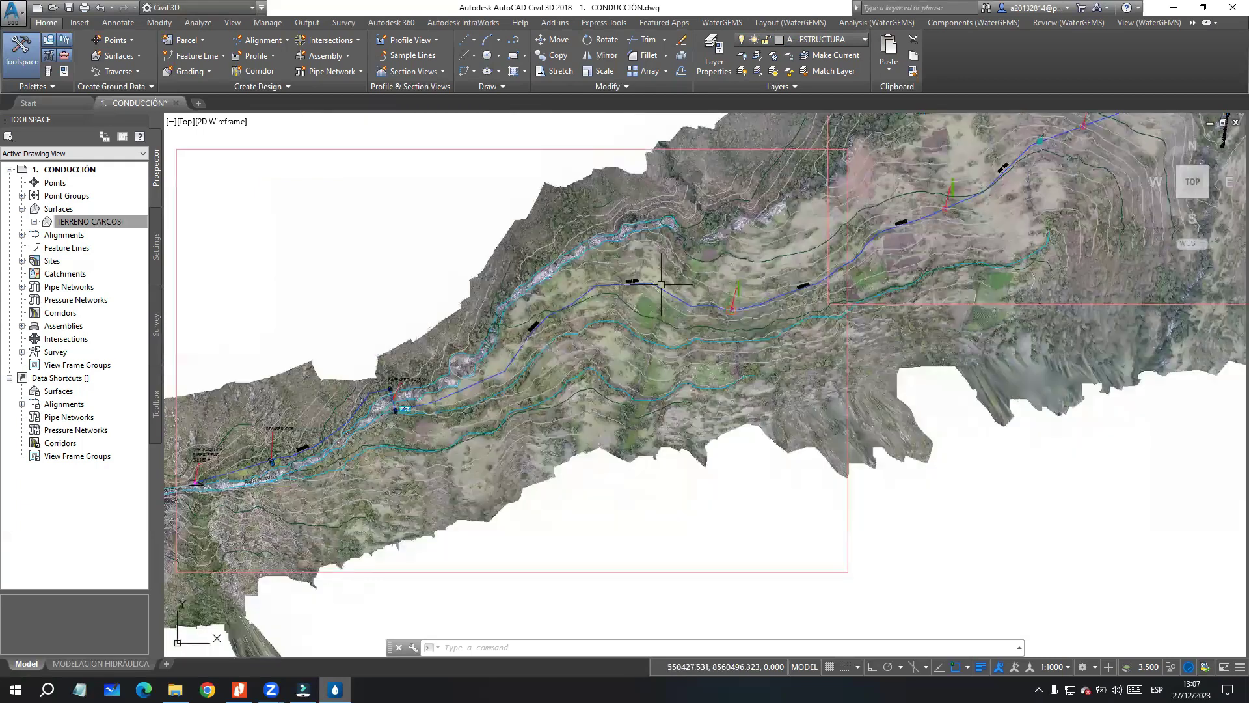
scroll(661, 284, "down", 2)
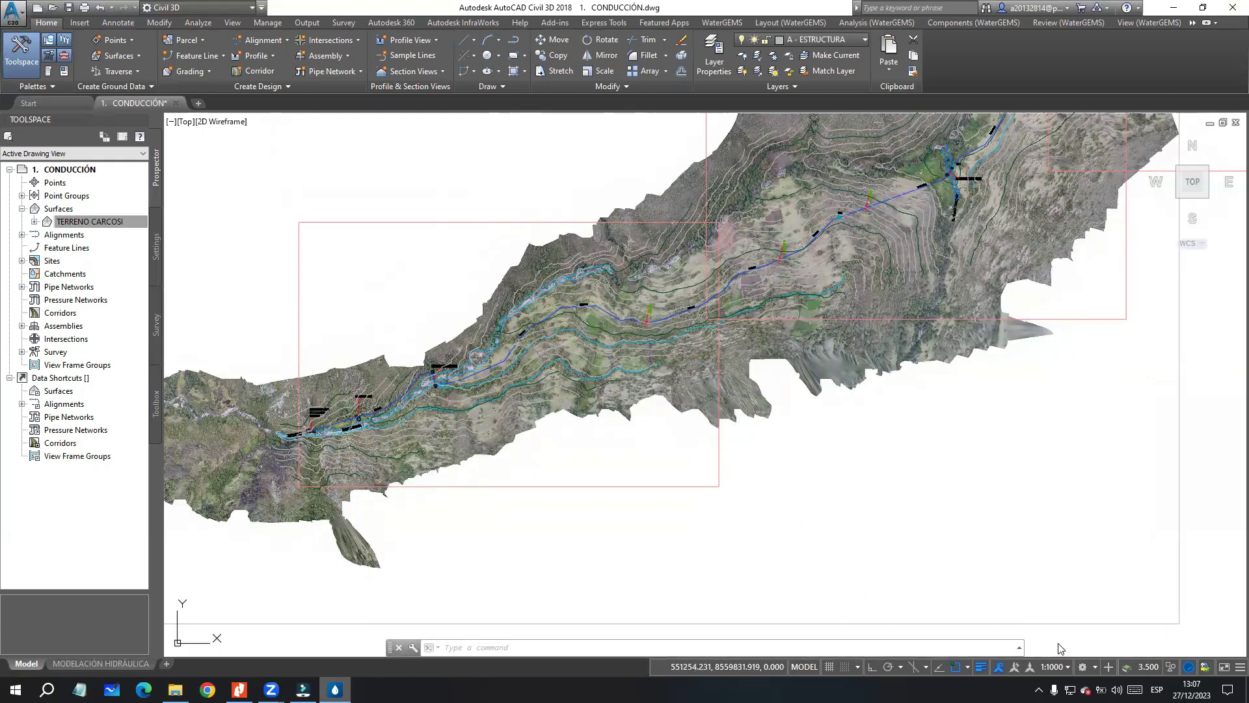
Step: Switch the model's annotation scale to 1:500 and restore it to 1:1000
left_click(1067, 667)
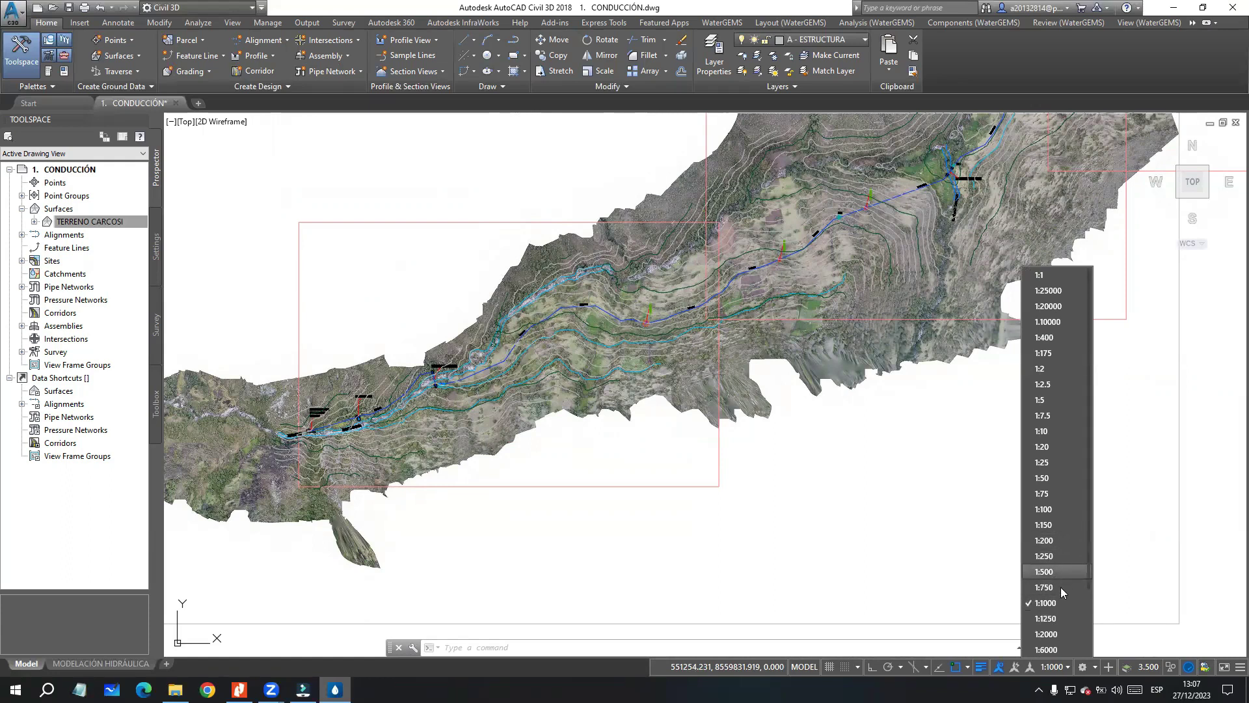
left_click(1048, 572)
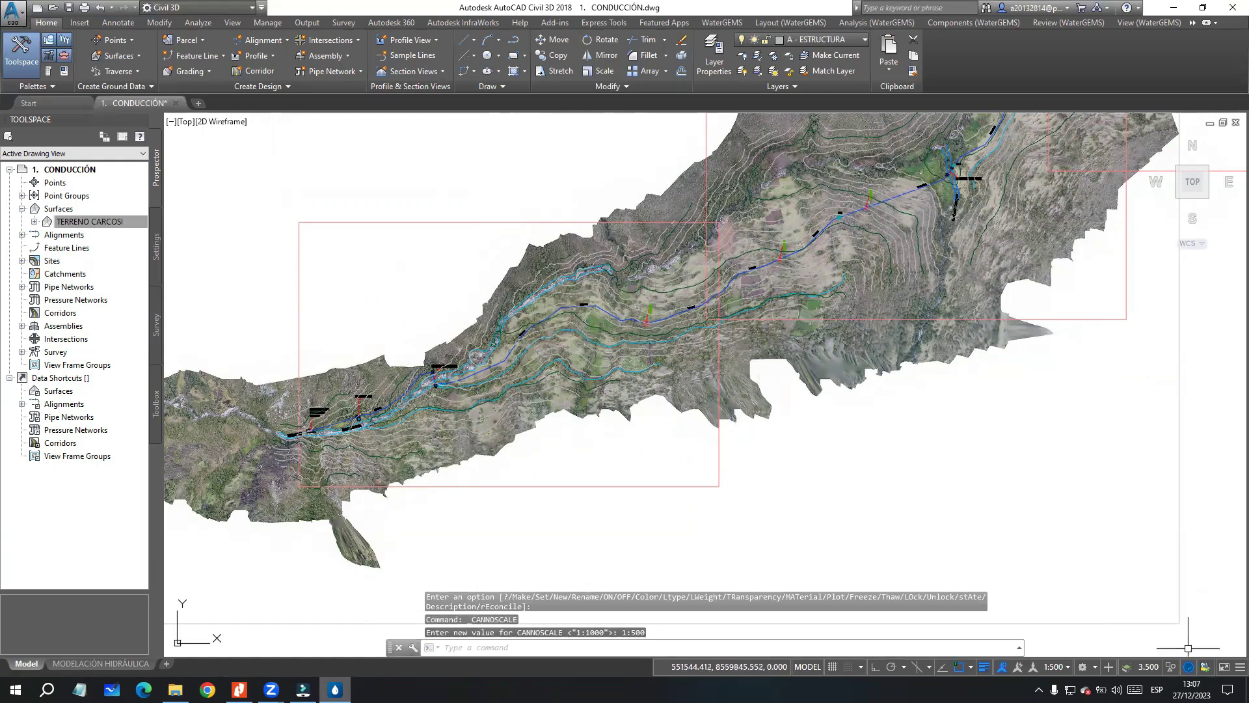
left_click(1056, 666)
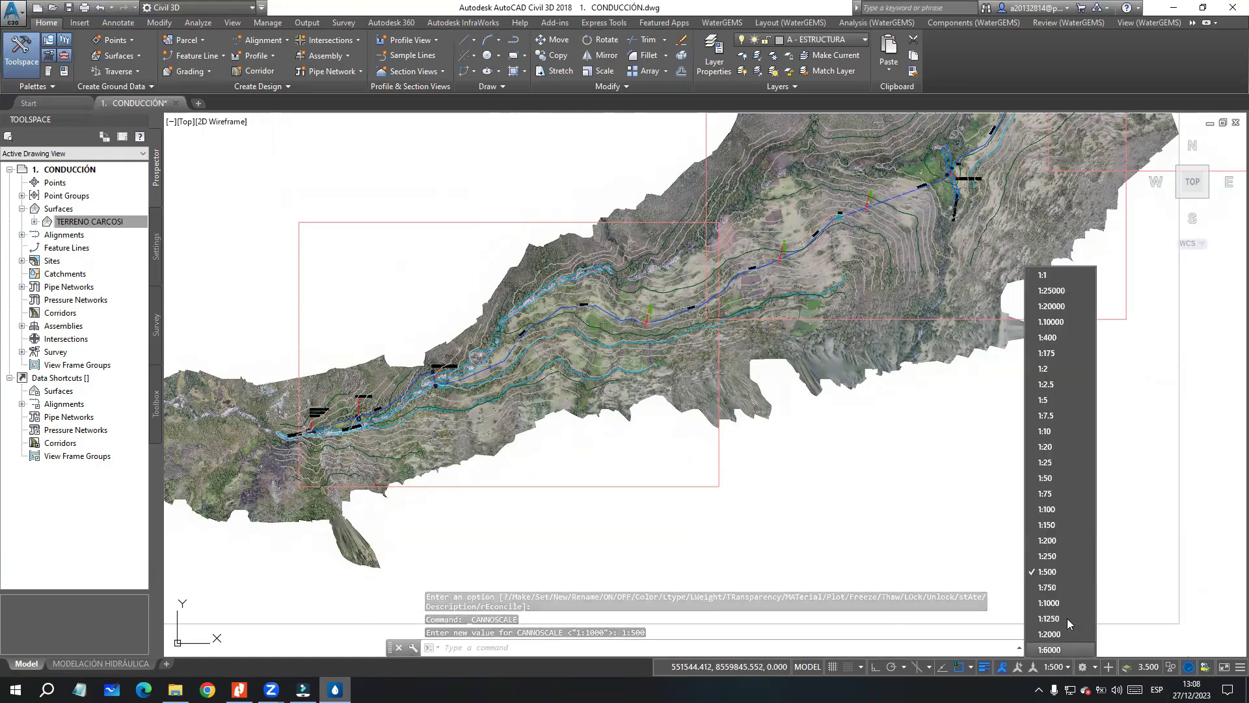
left_click(1047, 571)
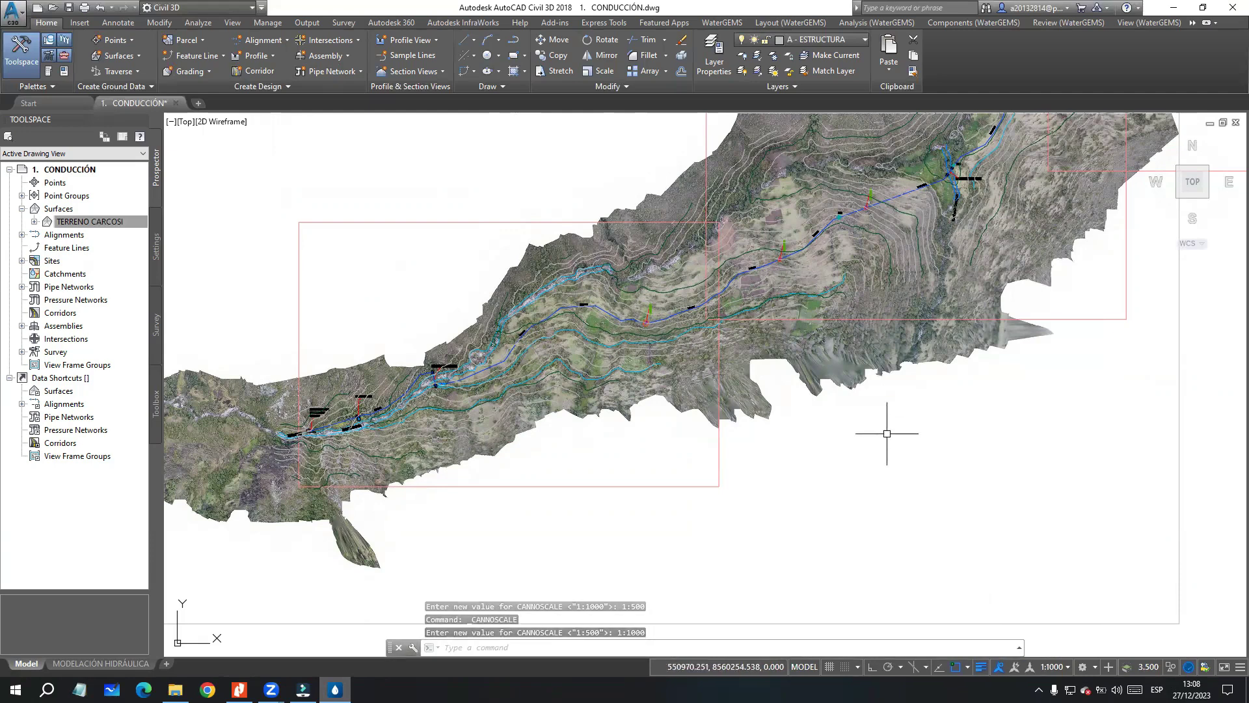
Step: Review the presentation frames along the whole conduction route, from the western intake to the eastern end
scroll(814, 401, "down", 4)
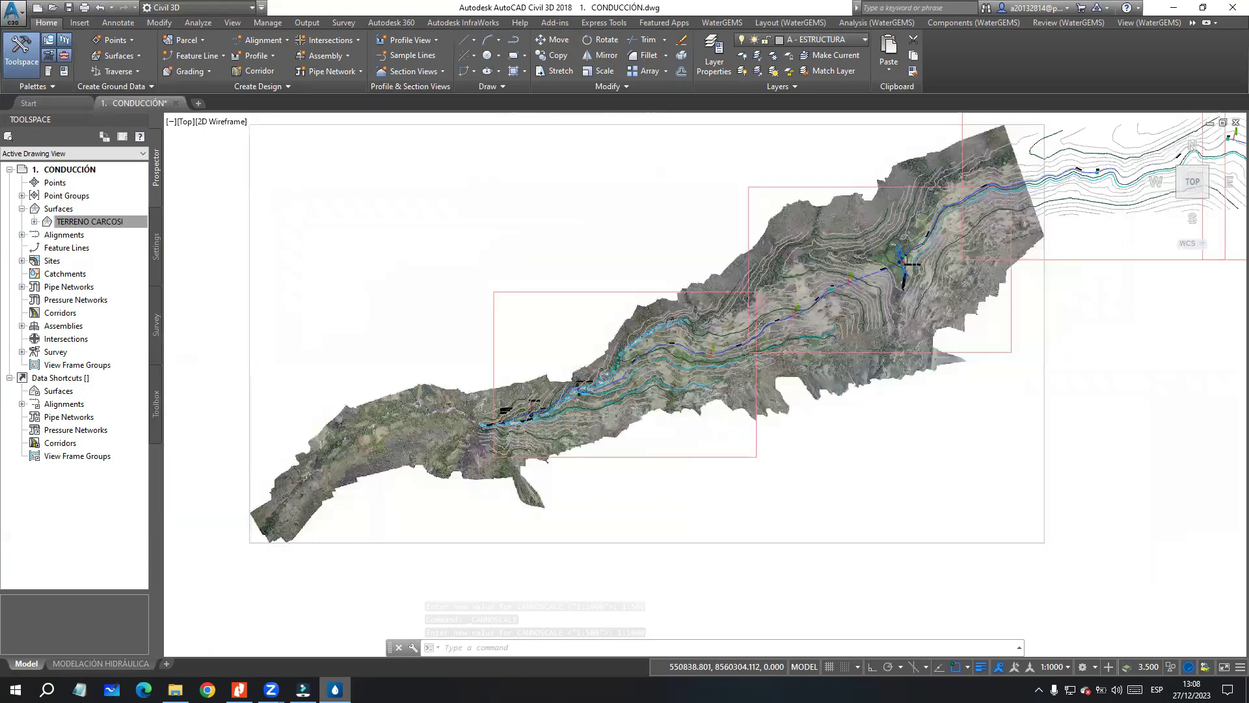
middle_click_drag(670, 462, 661, 432)
middle_click_drag(816, 443, 676, 430)
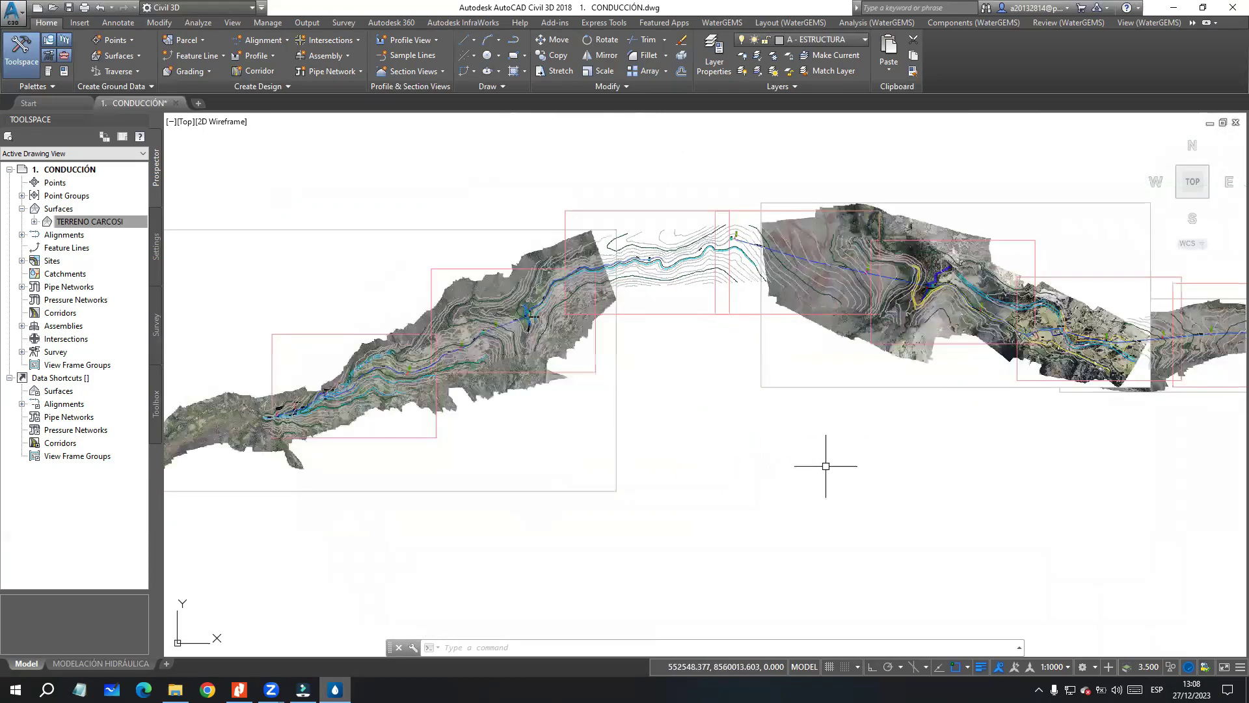
middle_click_drag(827, 466, 668, 464)
scroll(668, 463, "down", 2)
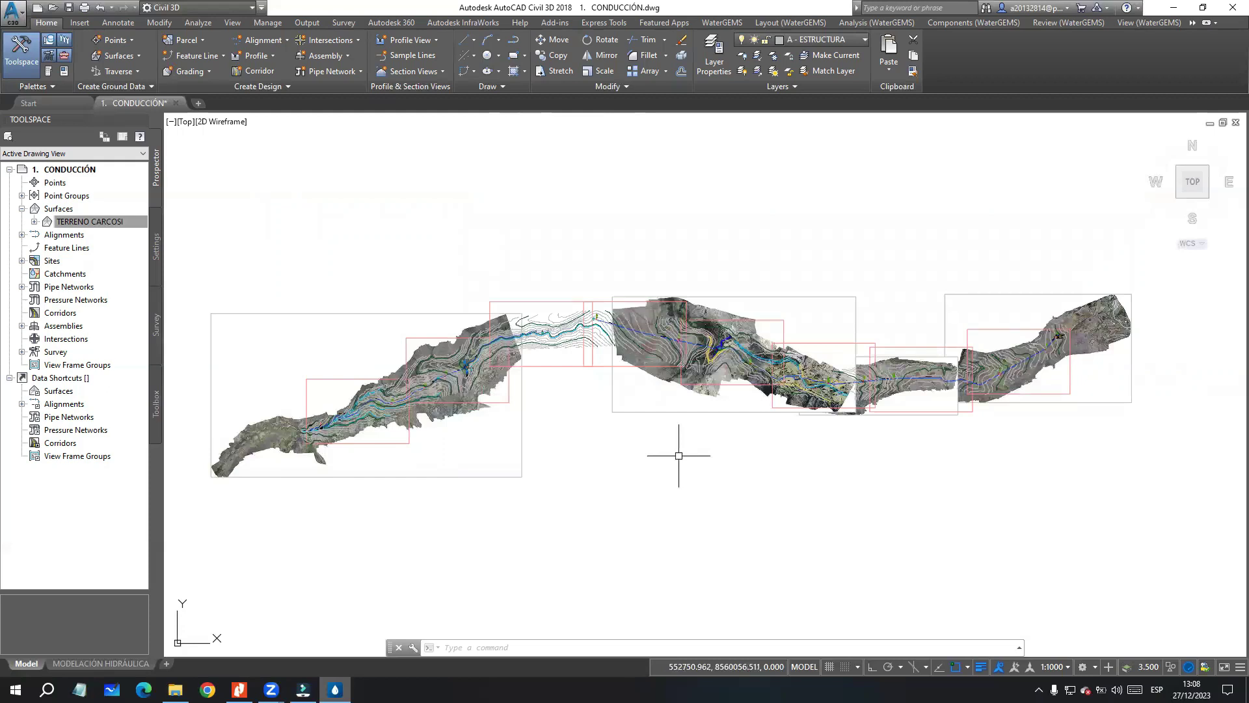
middle_click_drag(990, 411, 897, 423)
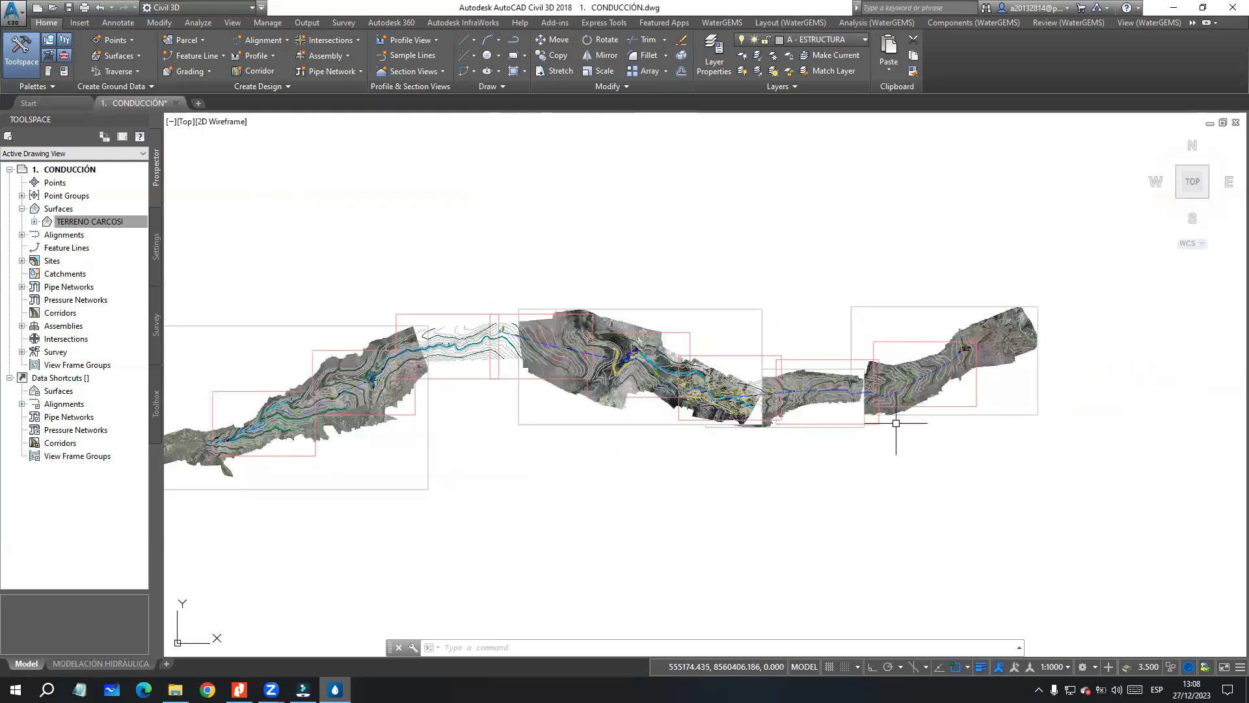
middle_click_drag(672, 448, 661, 460)
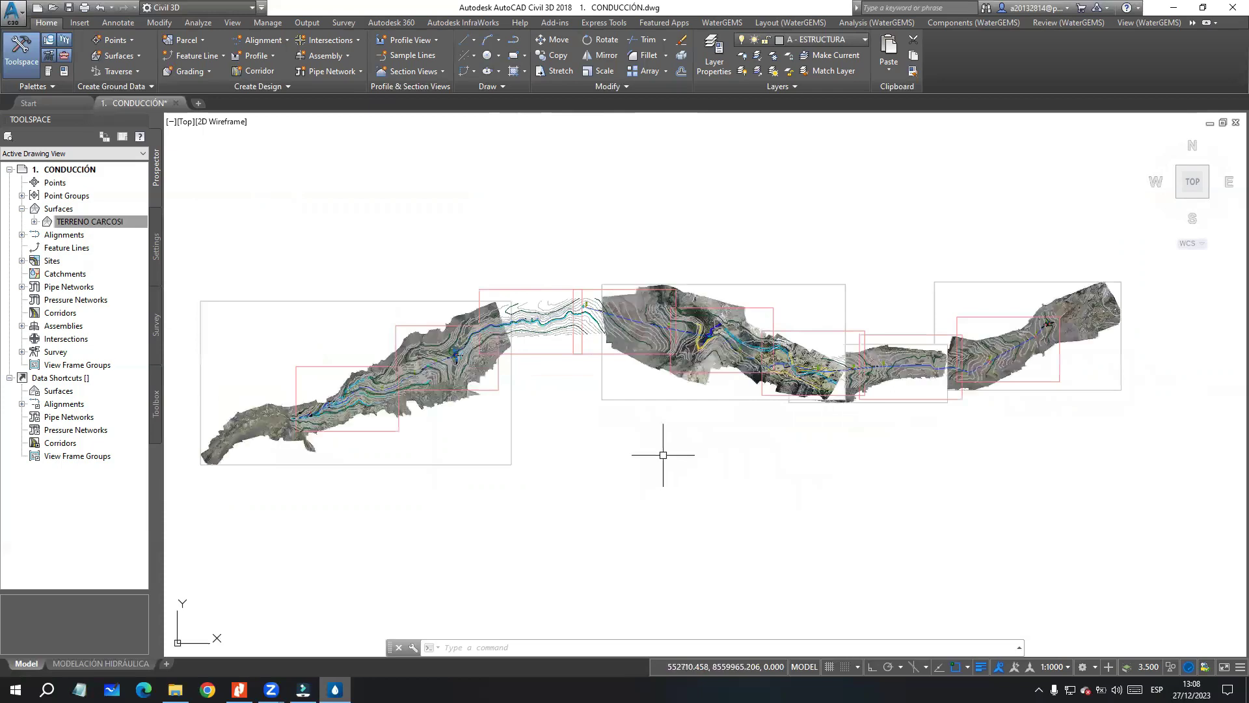
scroll(384, 372, "up", 4)
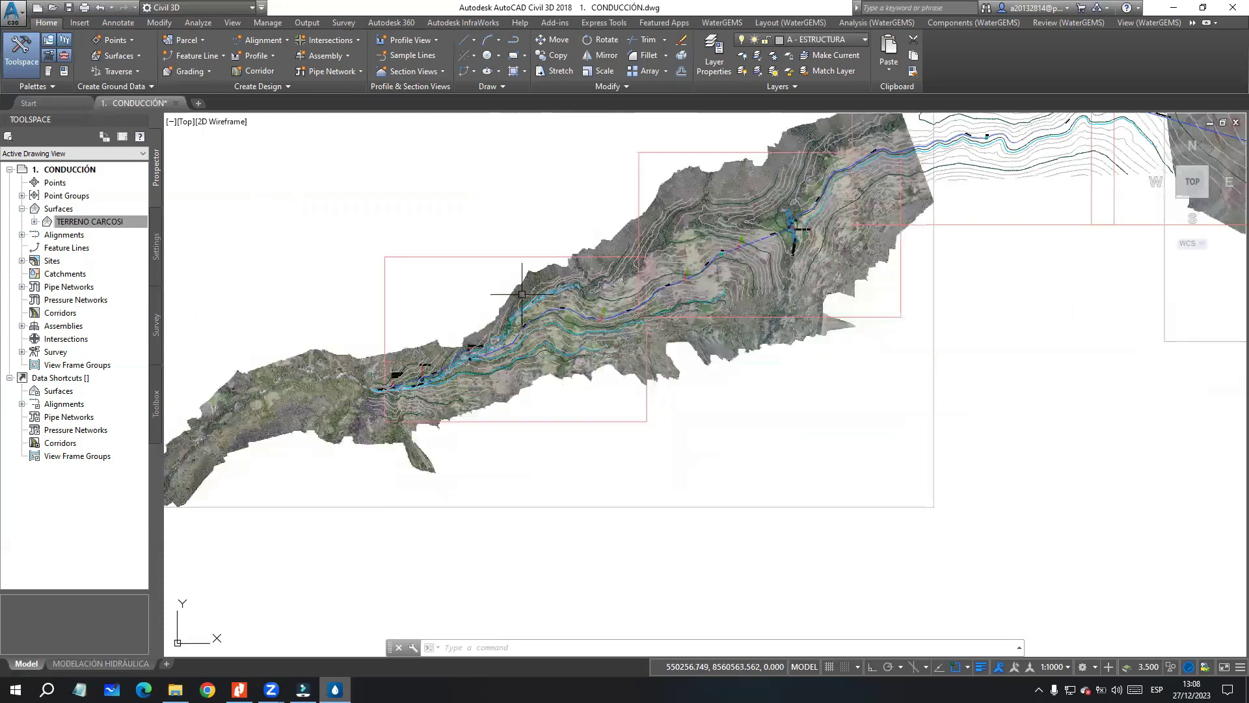
Step: Open the MODELACIÓN HIDRÁULICA layout in paper space and examine the sheet number in the first sheet's title block
left_click(89, 663)
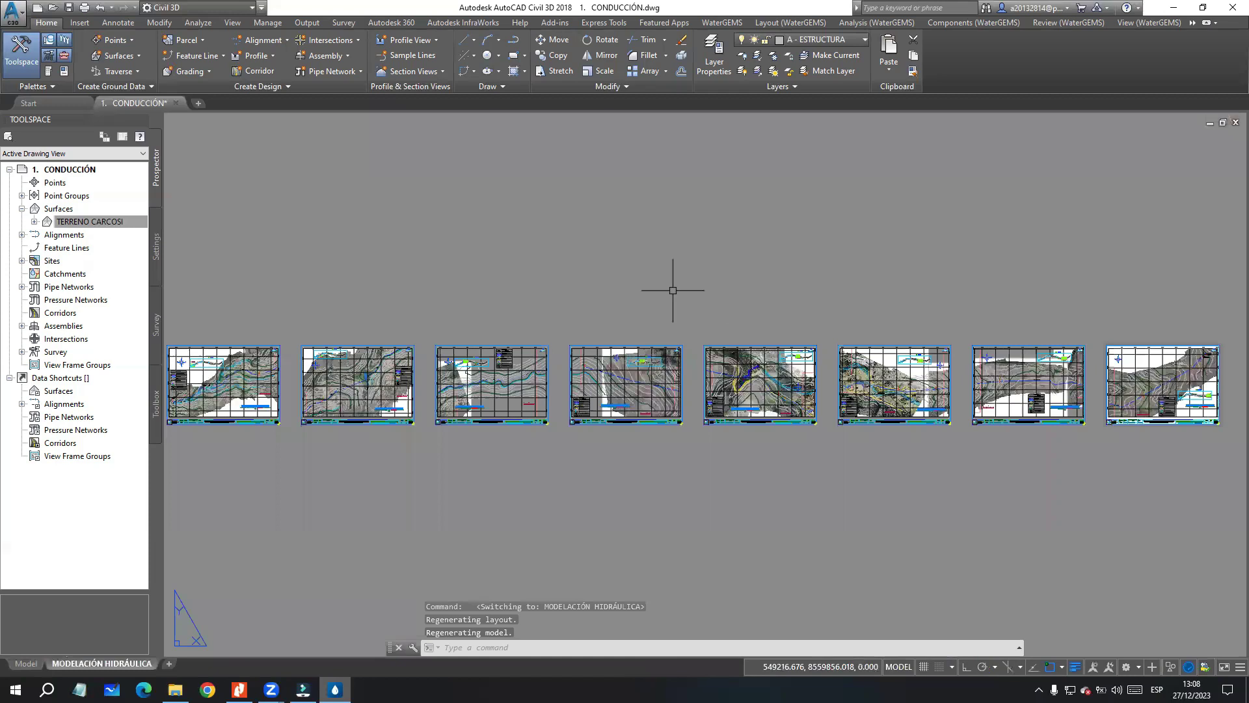
left_click(618, 270)
middle_click_drag(491, 284, 699, 267)
scroll(416, 352, "up", 4)
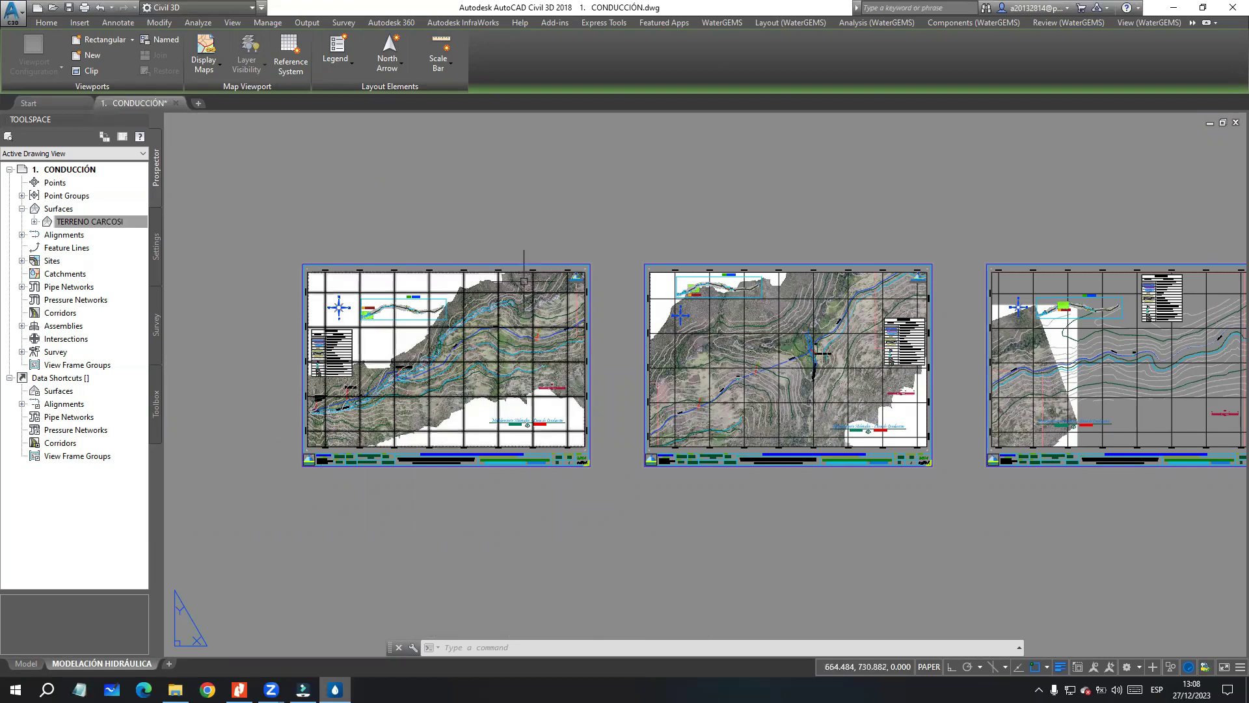
scroll(479, 368, "up", 2)
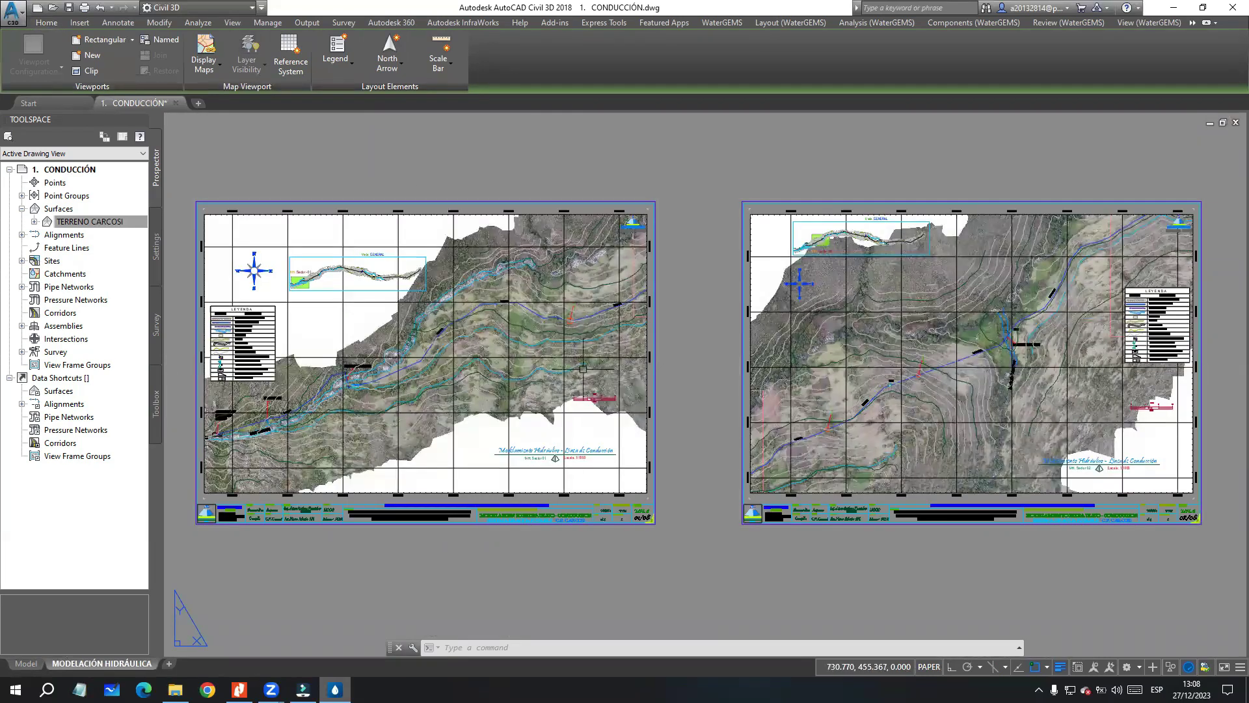
middle_click_drag(536, 173, 608, 167)
scroll(720, 515, "up", 10)
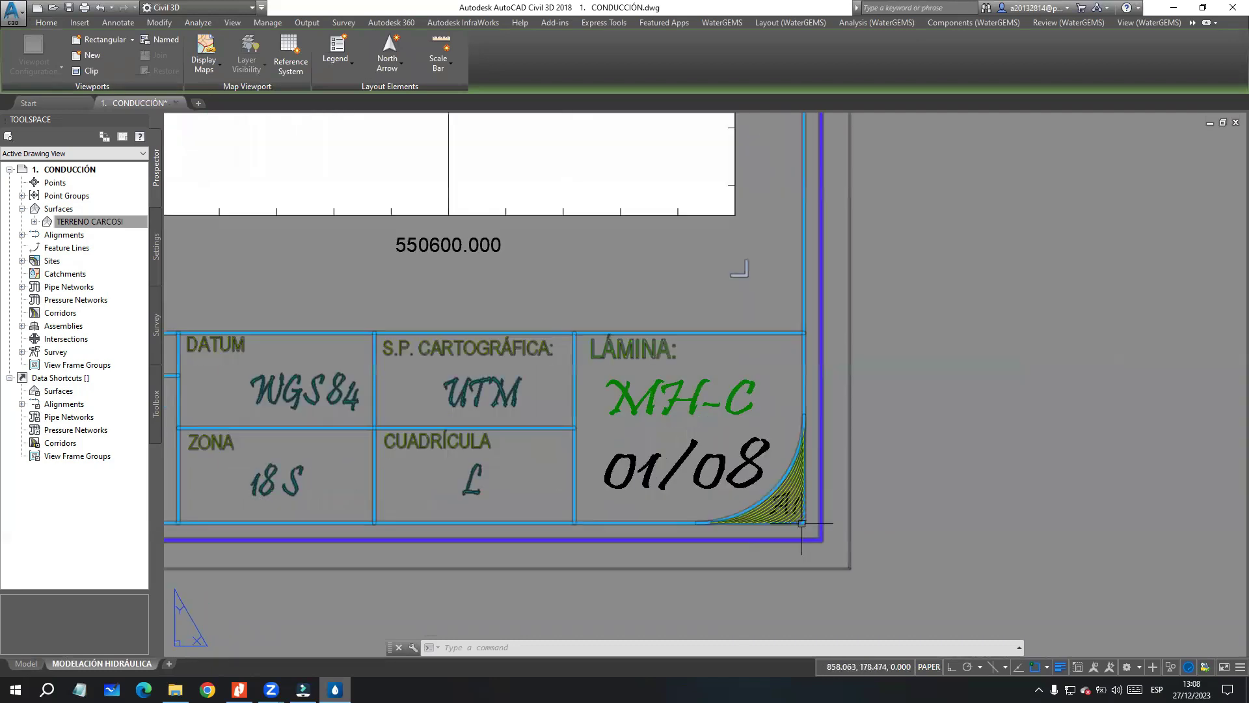
Step: Examine the Modelamiento Hidráulico - Línea de Conducción title and its scale label on the first sheet
scroll(839, 565, "down", 10)
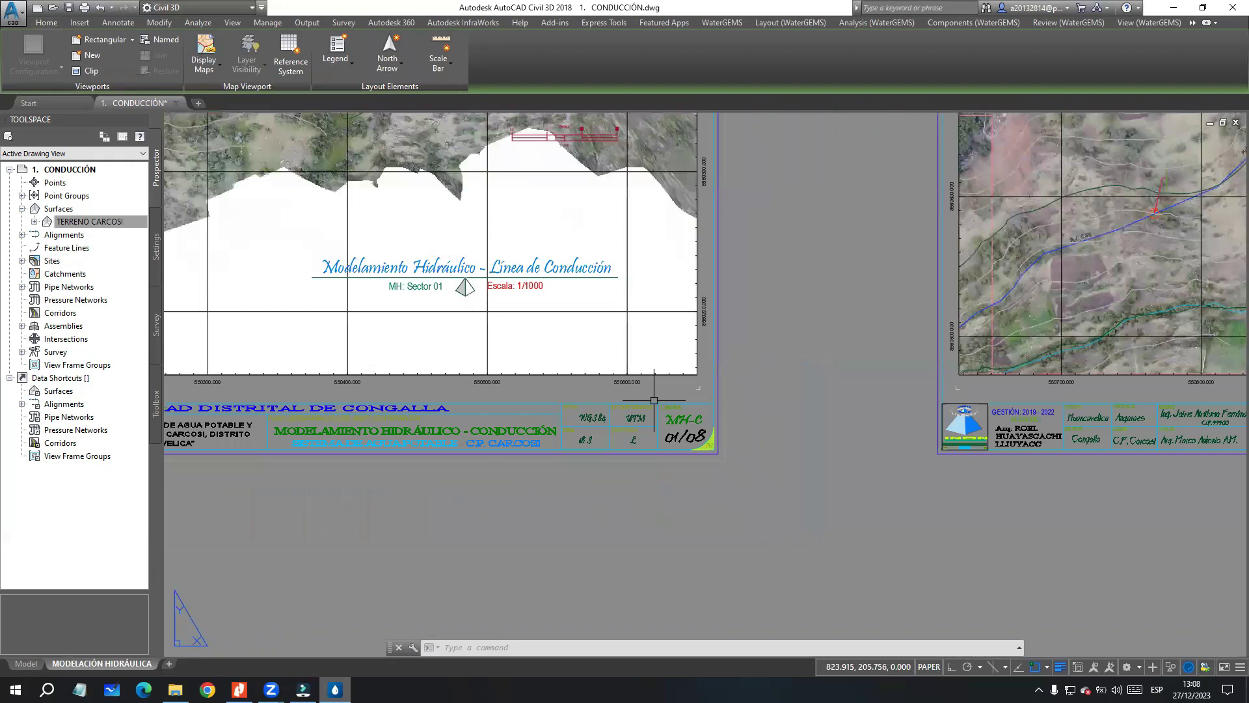
scroll(839, 566, "up", 4)
scroll(573, 318, "up", 4)
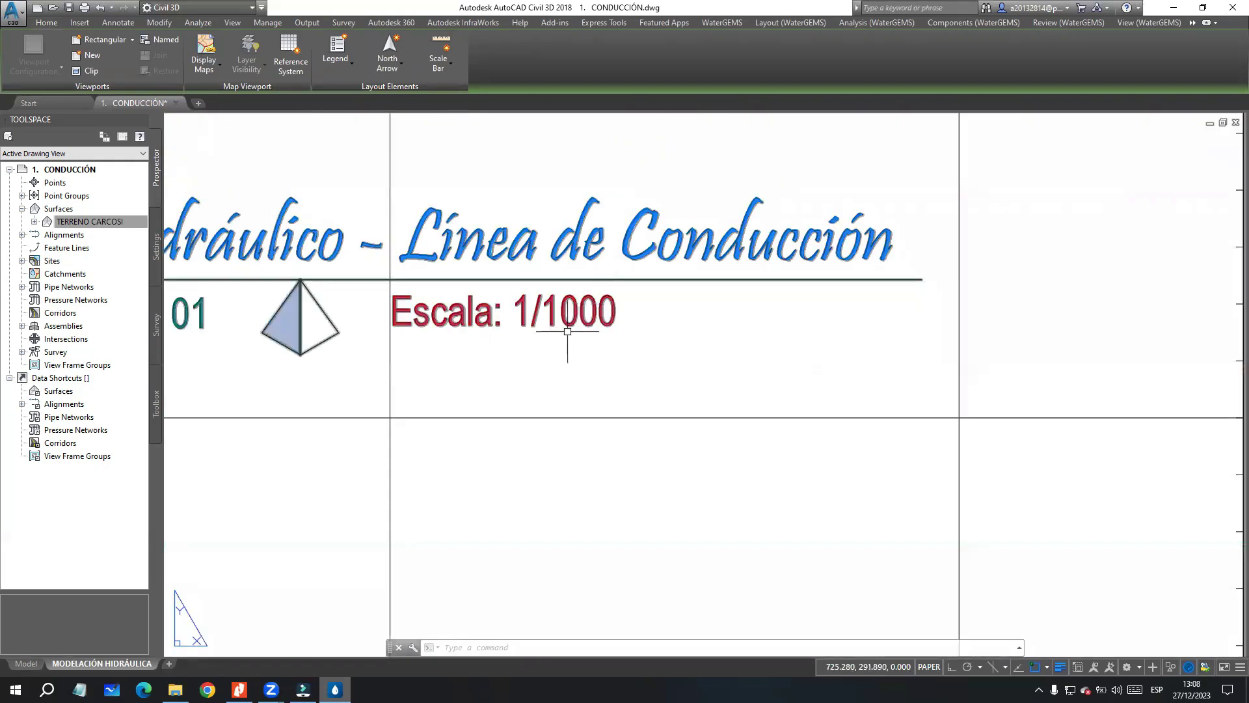
scroll(544, 316, "down", 7)
left_click(544, 316)
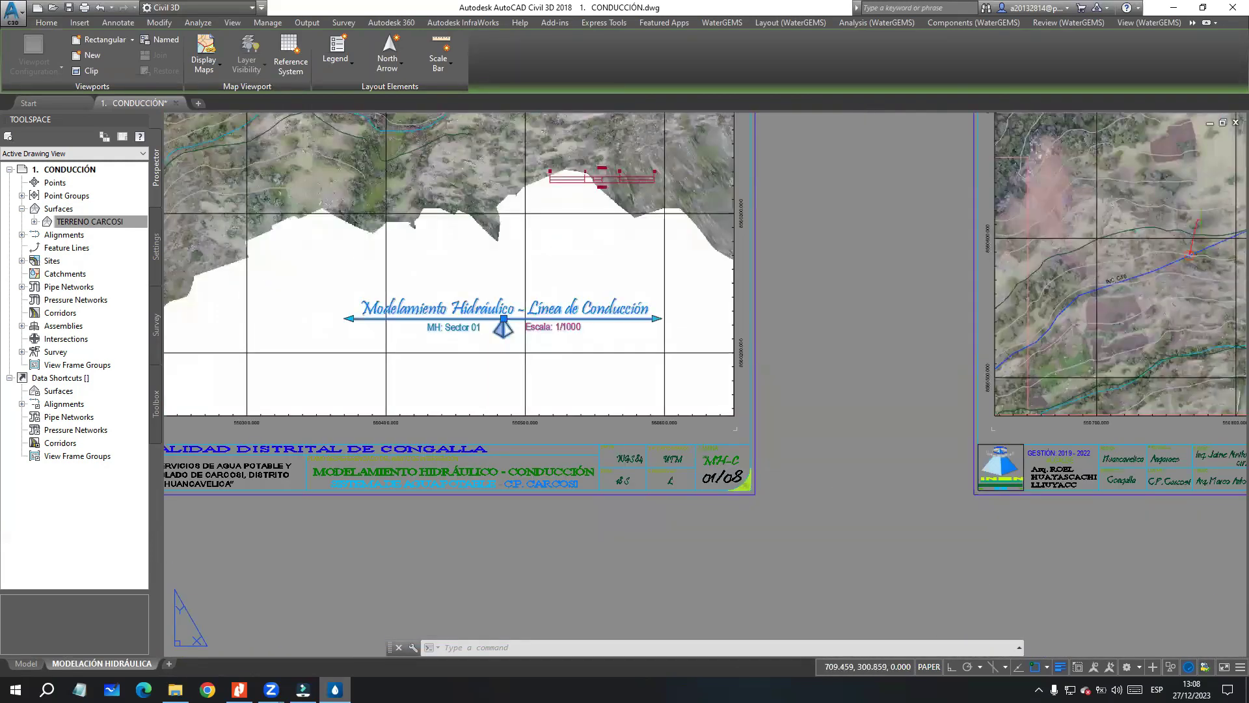
key("Escape")
scroll(595, 313, "down", 3)
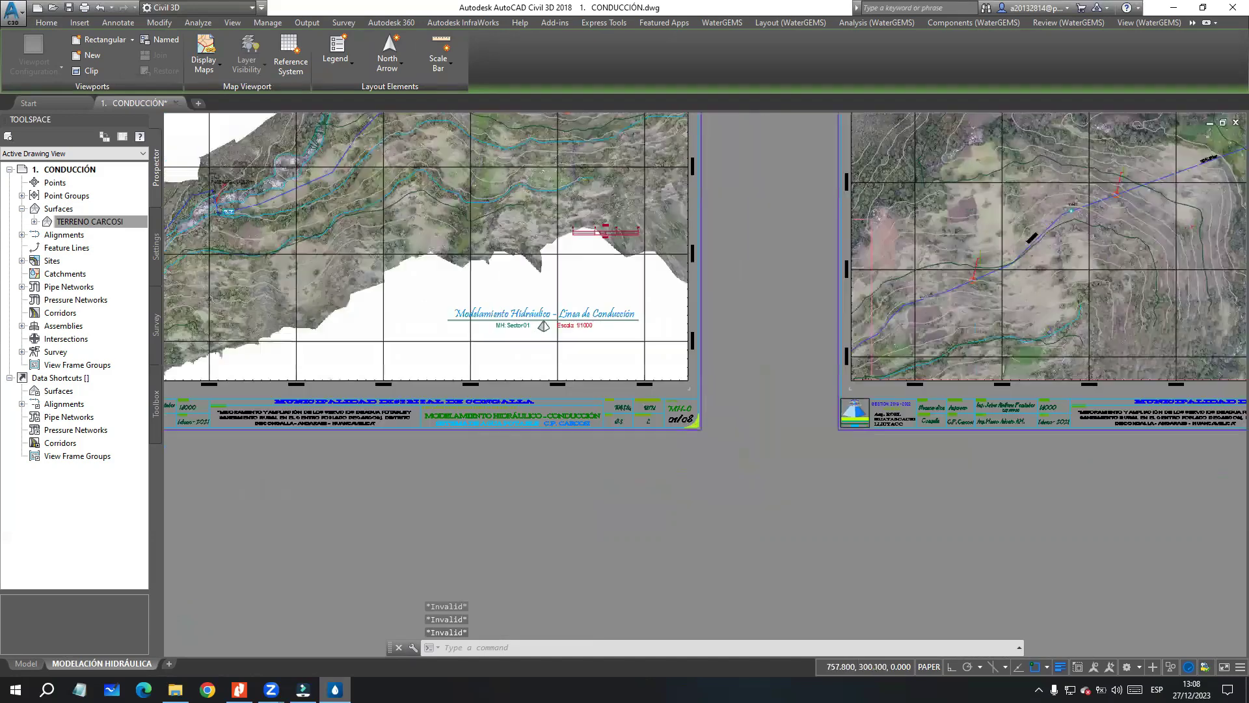
Step: Examine the first sheet's legend, the Desarenador labels along the river and the conduction line over the orthophoto
scroll(639, 381, "down", 4)
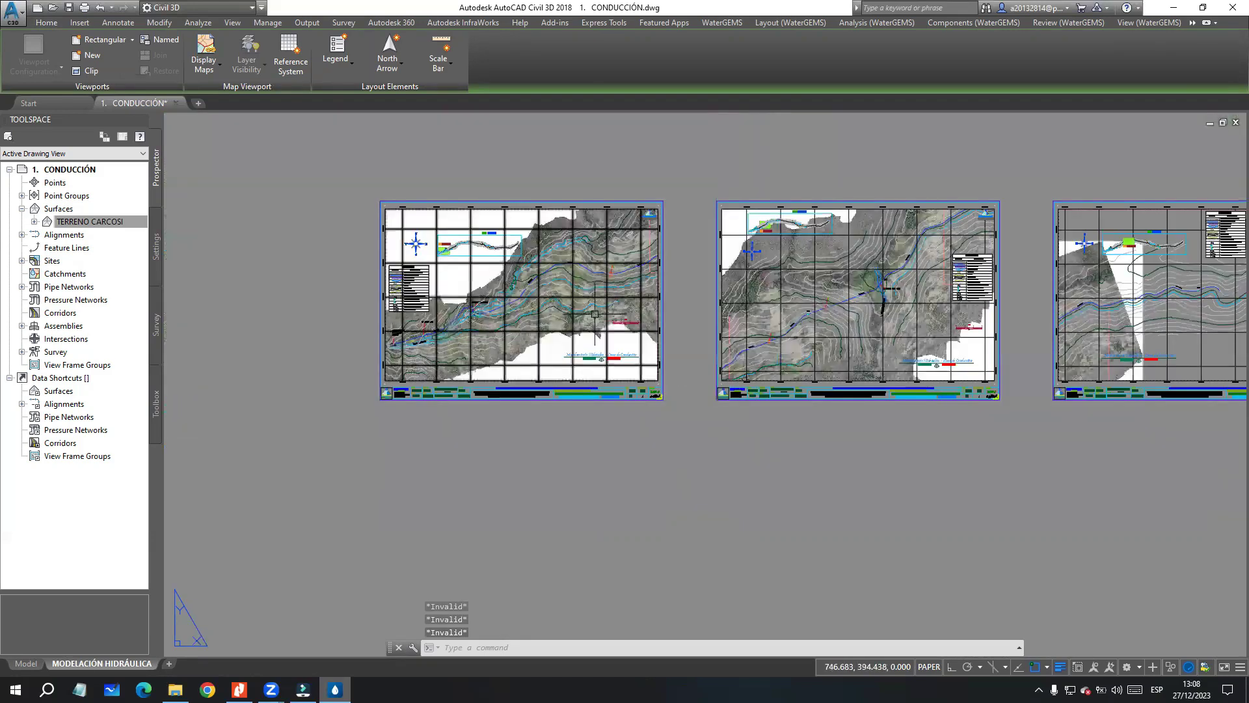
scroll(450, 284, "up", 2)
scroll(451, 278, "up", 2)
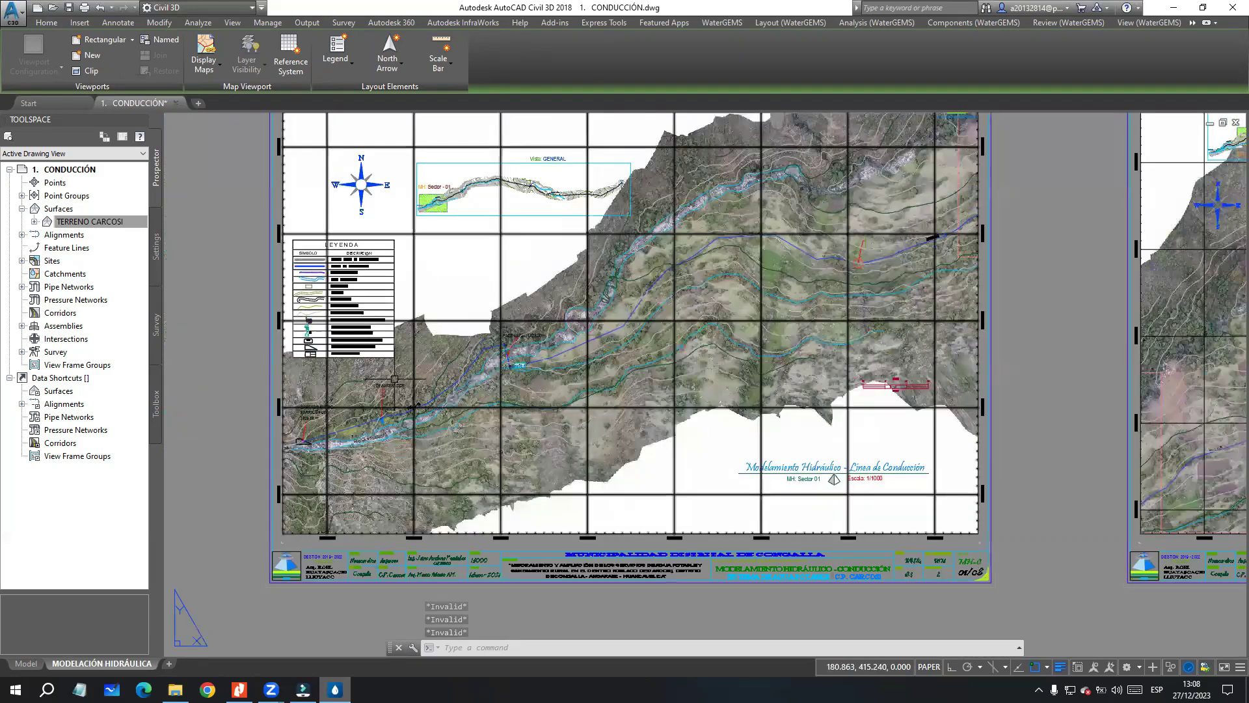
scroll(394, 379, "up", 4)
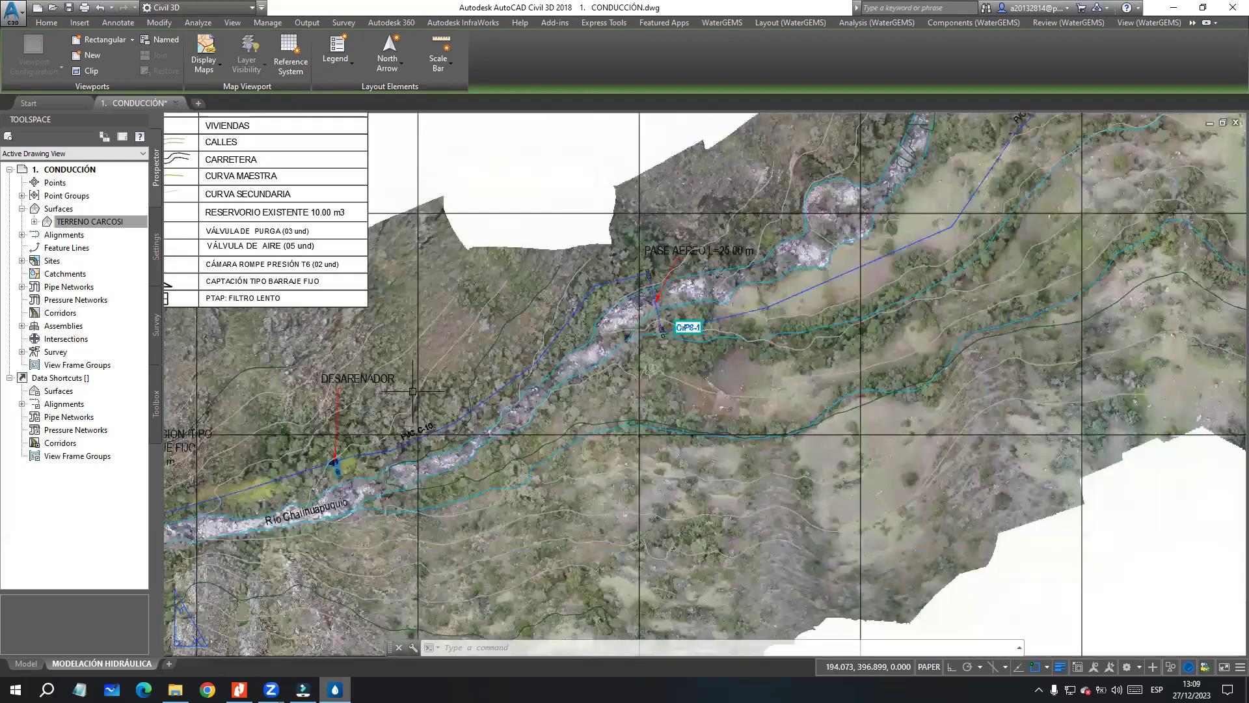
scroll(413, 391, "up", 2)
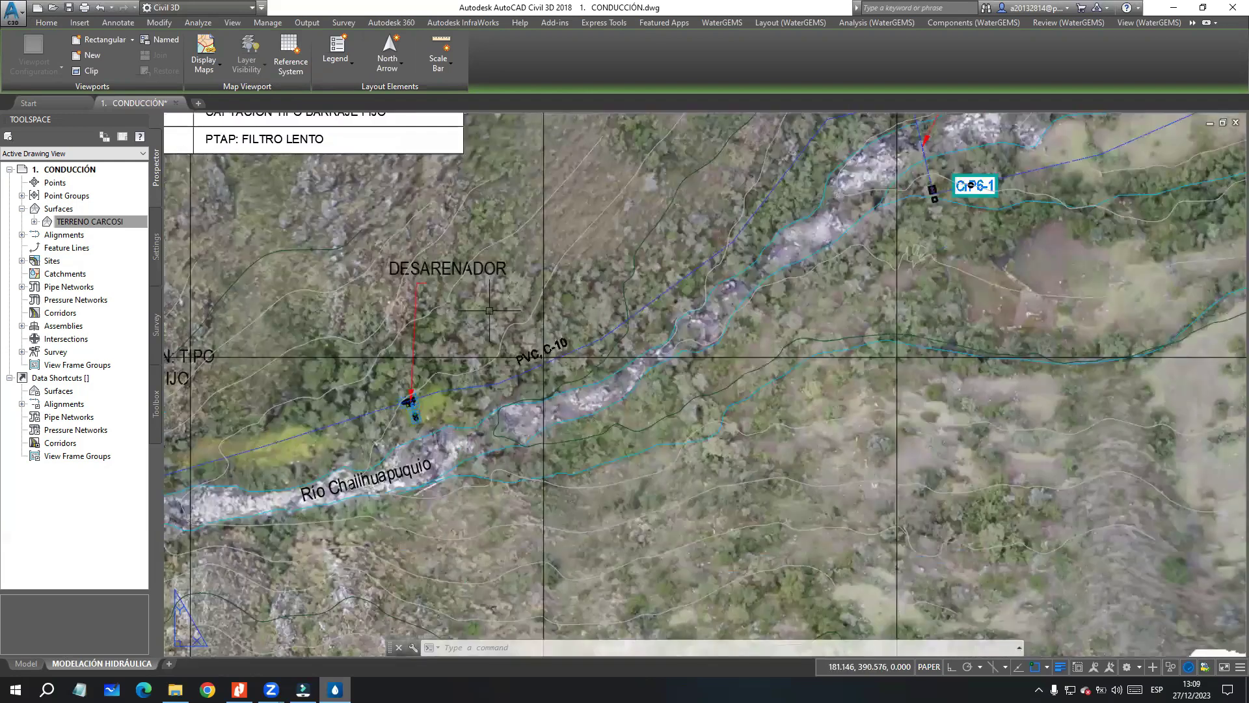
scroll(617, 345, "down", 8)
scroll(617, 345, "up", 4)
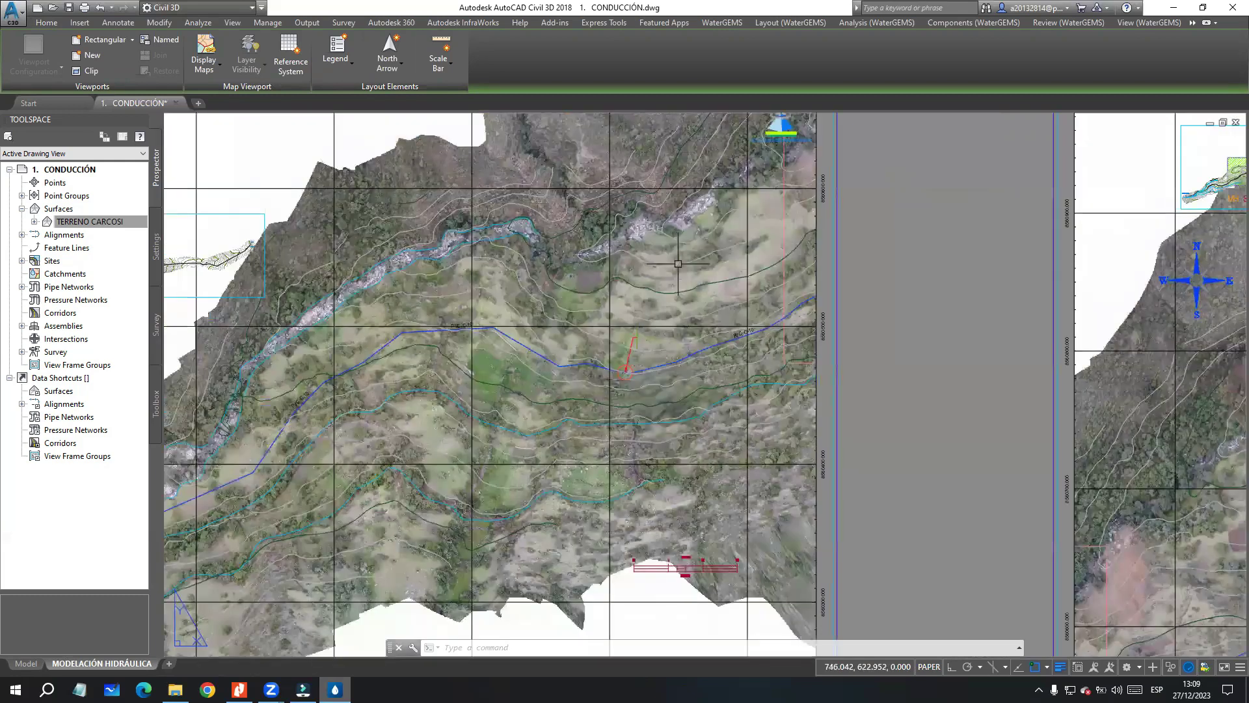
scroll(678, 263, "down", 6)
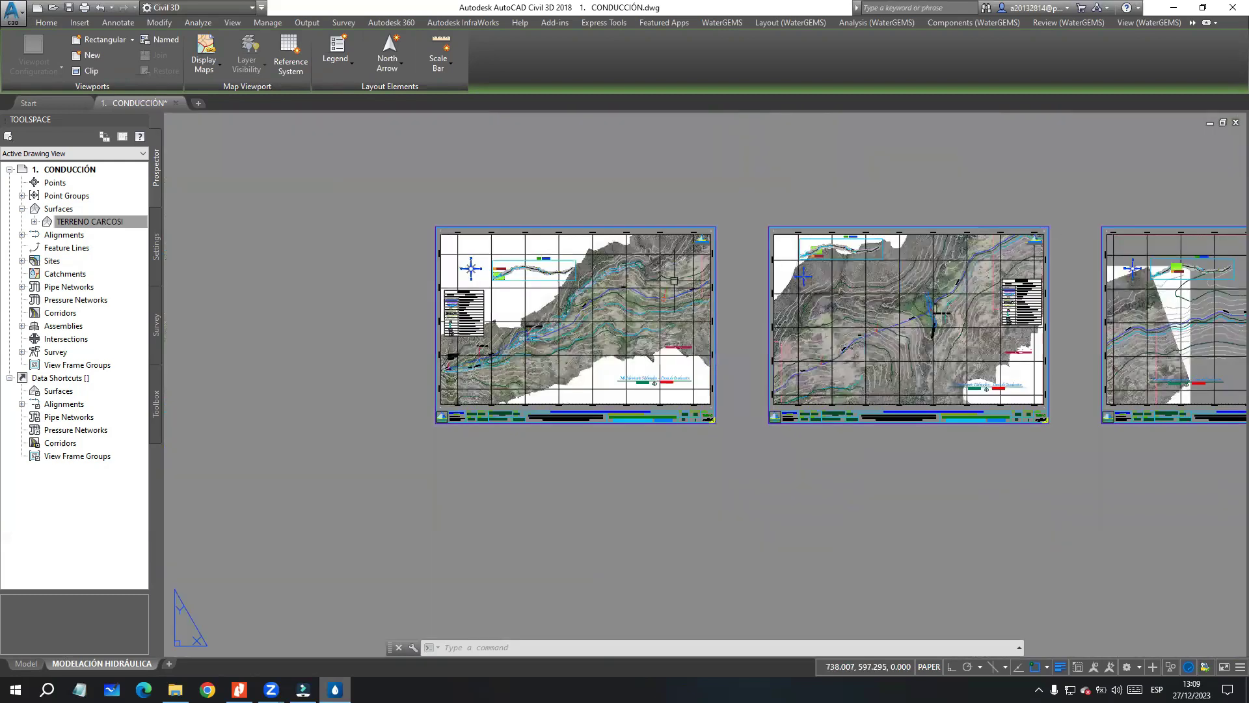
Step: Recheck the first sheet's title block and compare the sheets laid out side by side
scroll(611, 352, "up", 2)
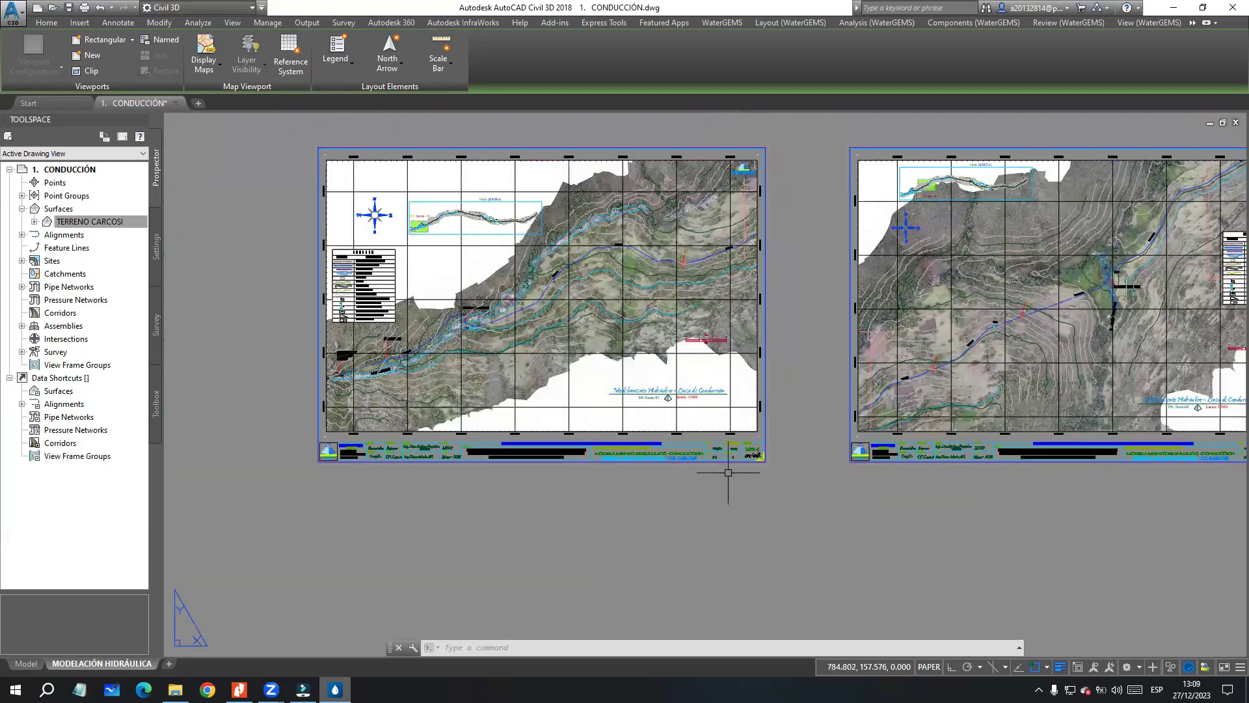
scroll(728, 473, "up", 2)
scroll(760, 456, "up", 10)
scroll(754, 449, "down", 10)
scroll(600, 376, "down", 4)
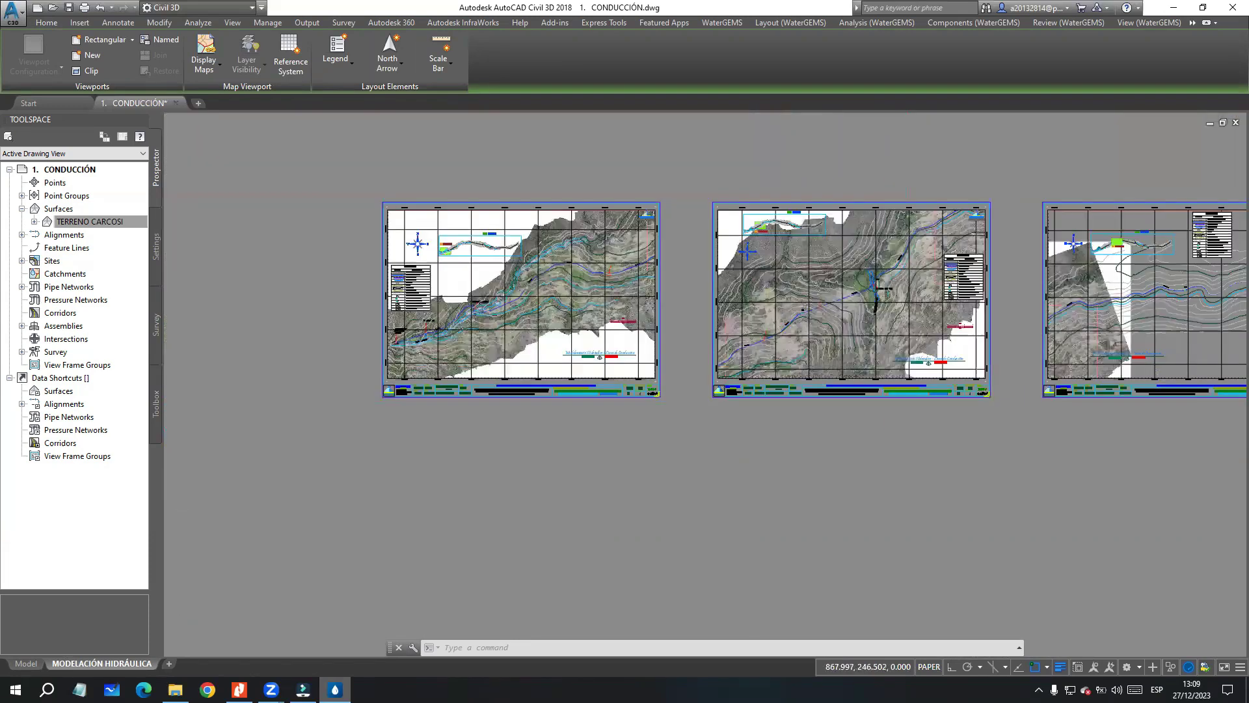
scroll(665, 376, "down", 2)
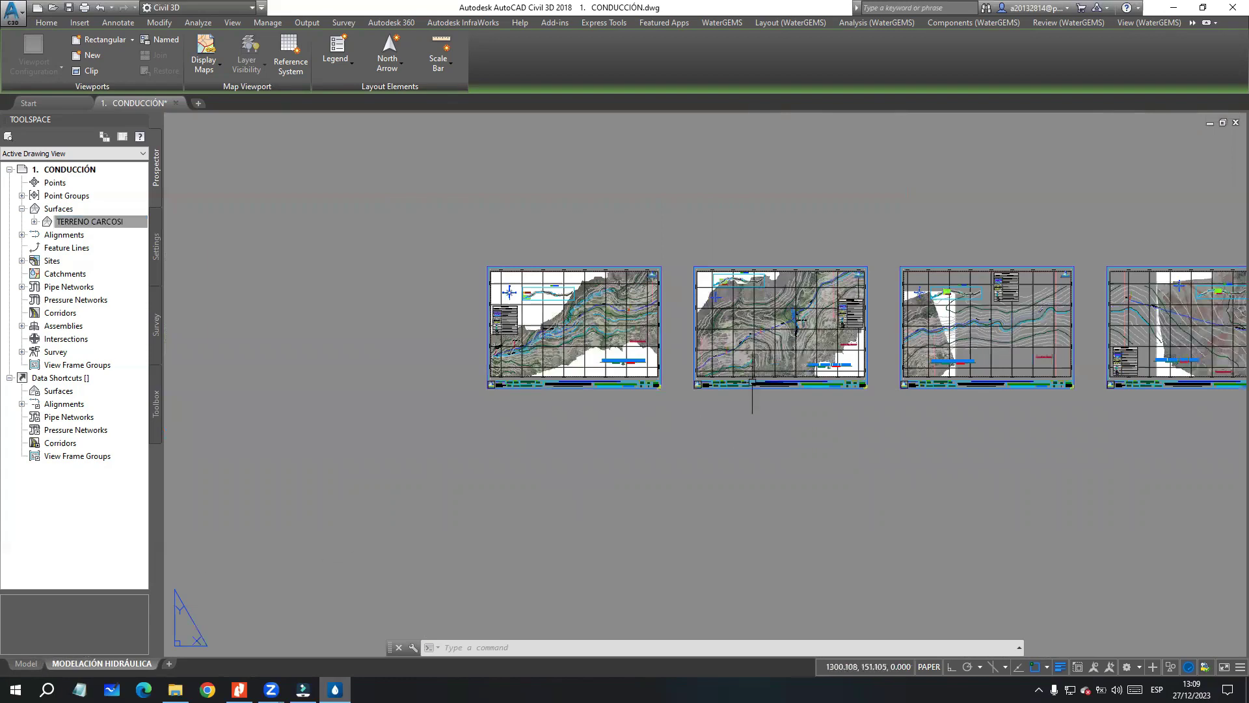
Step: Return to model space and switch to the WaterGEMS diapositivas PDF in Nitro Pro
left_click(26, 663)
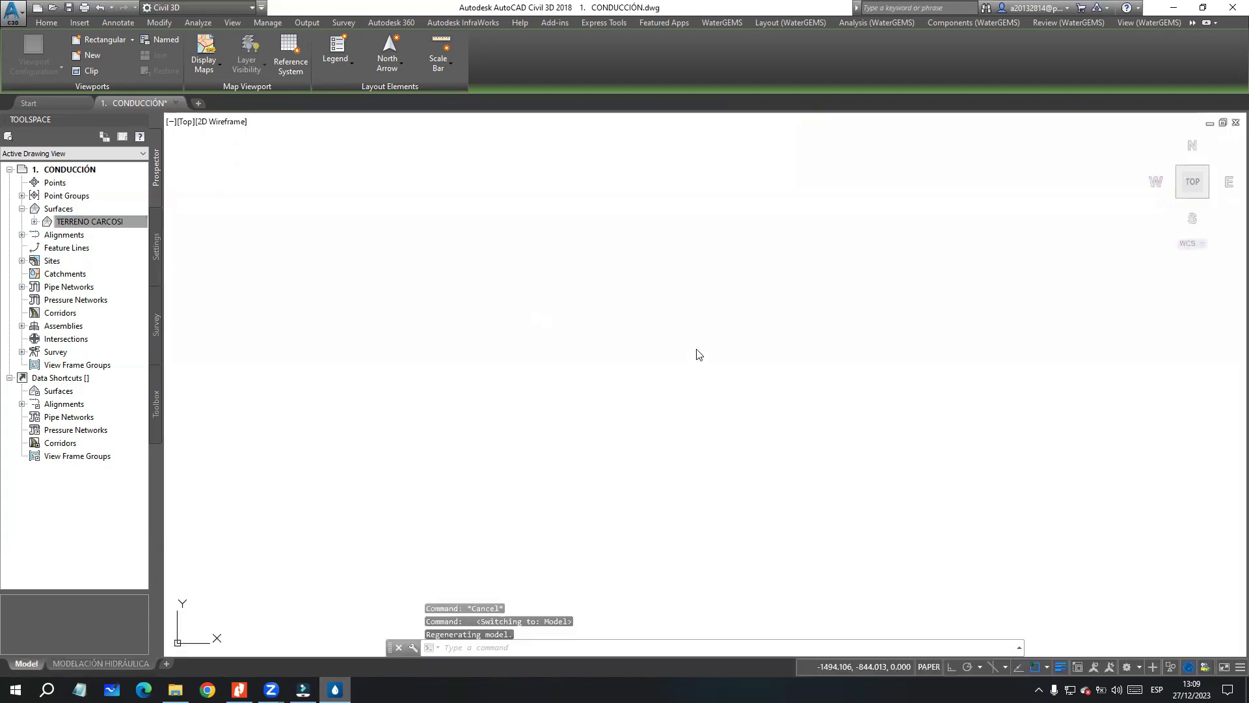
key("alt+Tab")
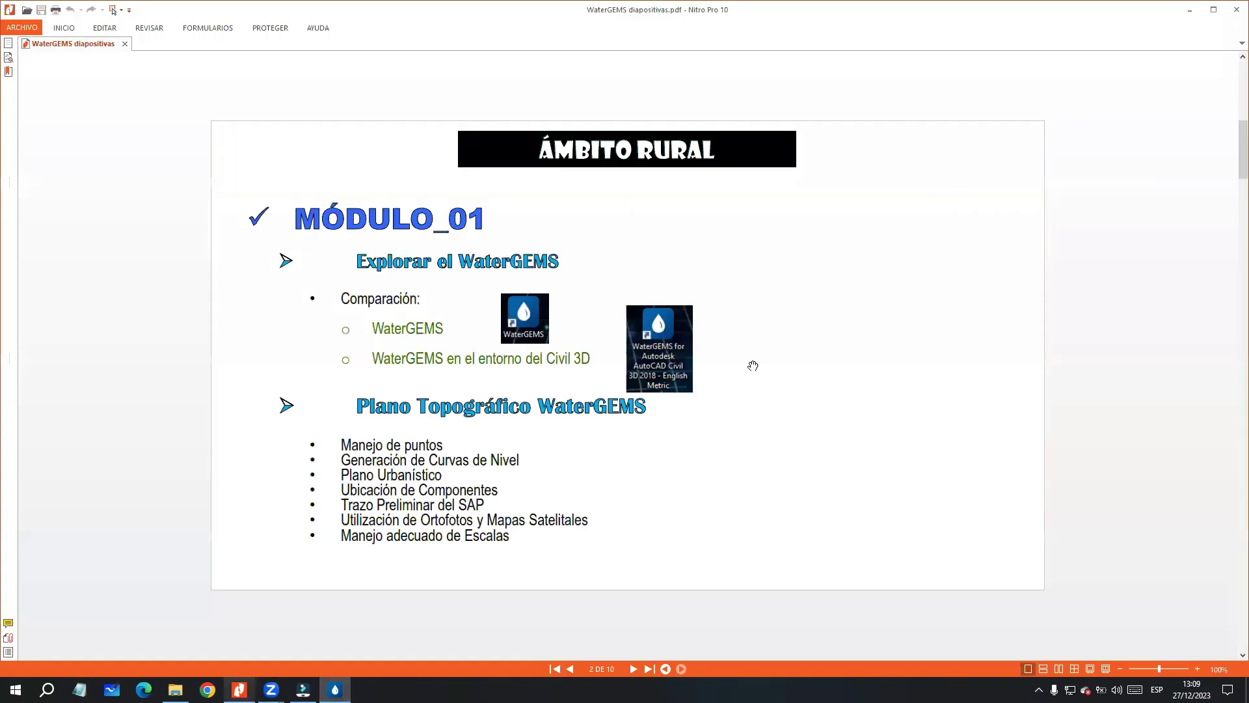